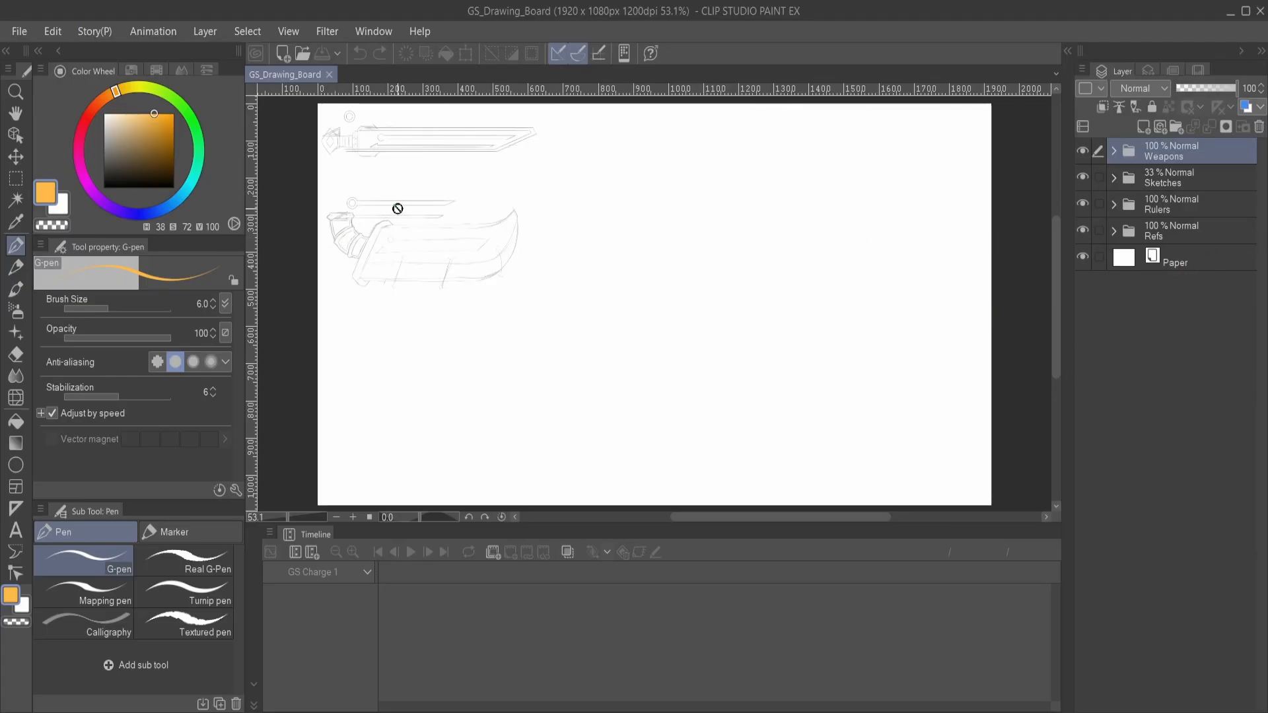
# - Expand the Refs folder and show the GS reference image for a look, hiding it again when done
pyautogui.scroll(2, 342, 130)
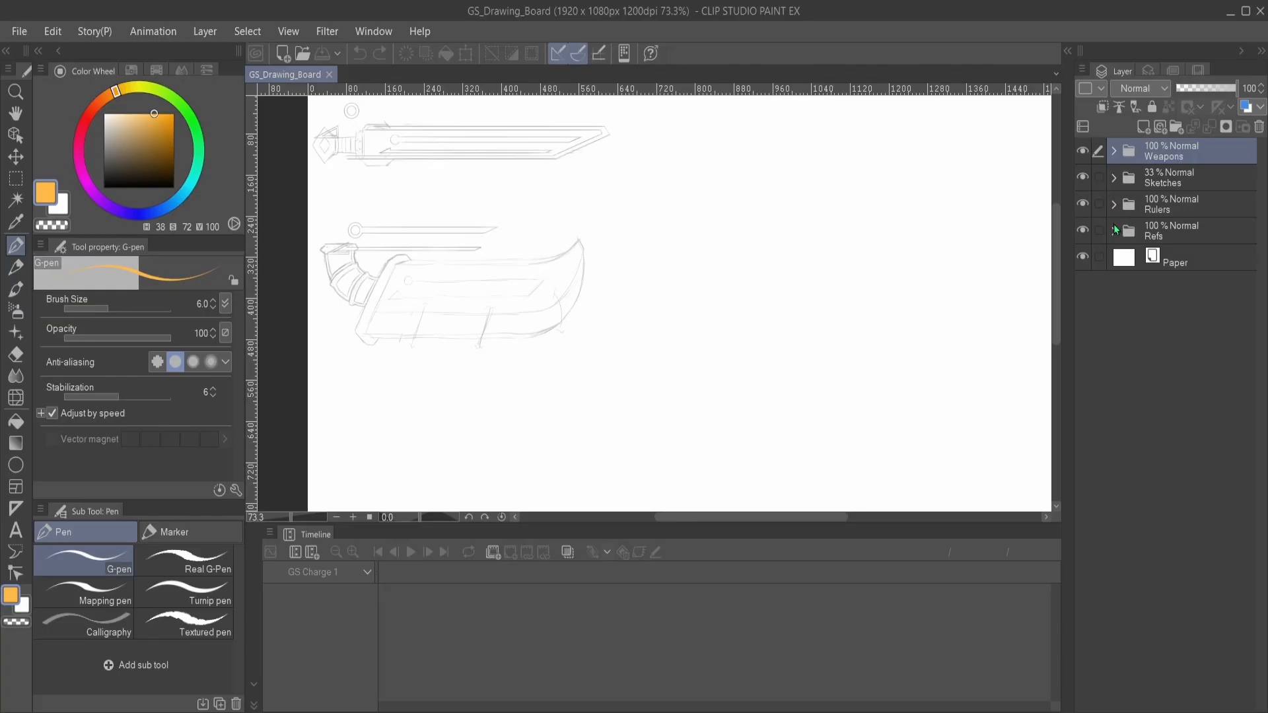
pyautogui.click(1114, 230)
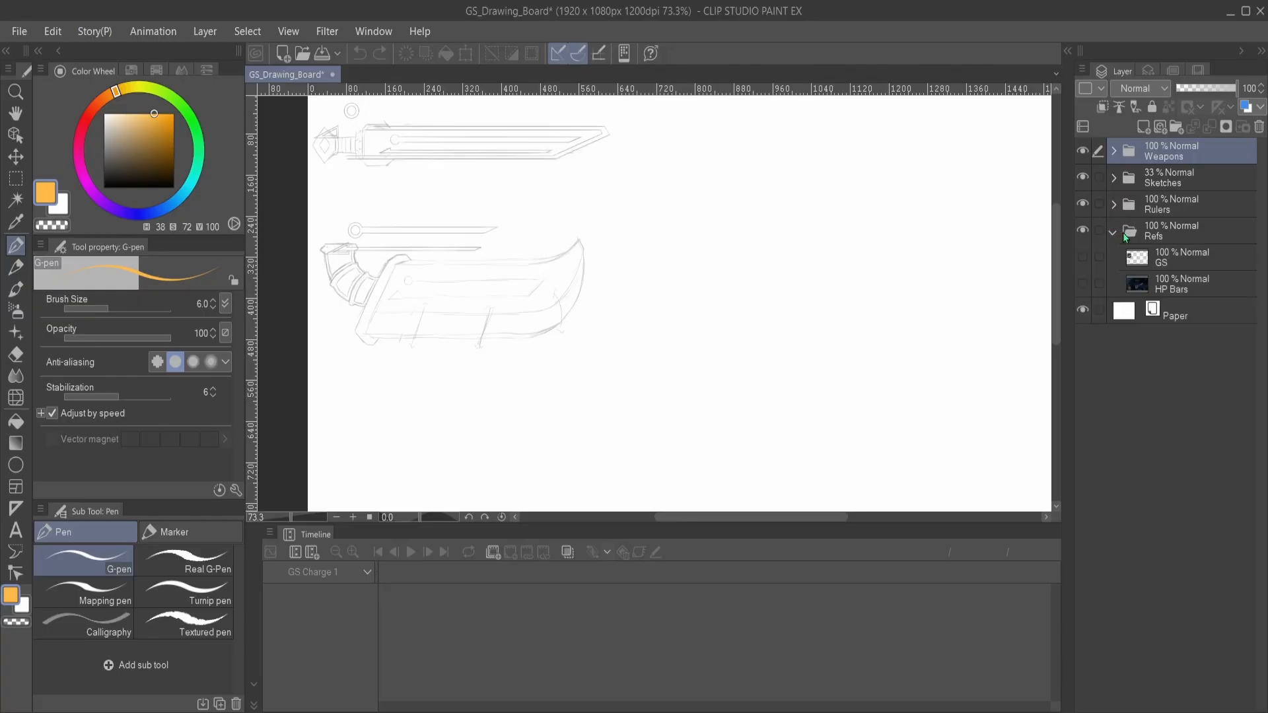
pyautogui.click(1082, 257)
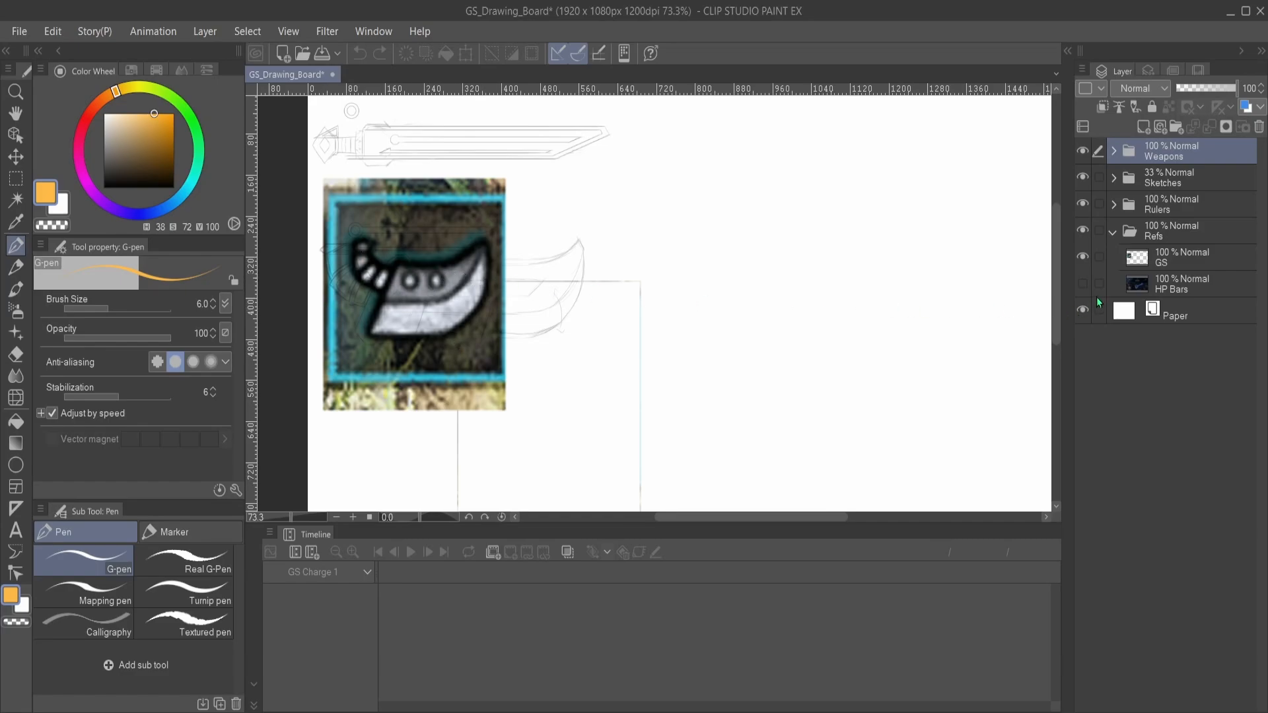
pyautogui.click(1083, 256)
# - Show the HP Bars reference screenshot and examine its health, stamina and weapon sharpness gauges up close
pyautogui.click(1082, 283)
pyautogui.scroll(-1, 687, 297)
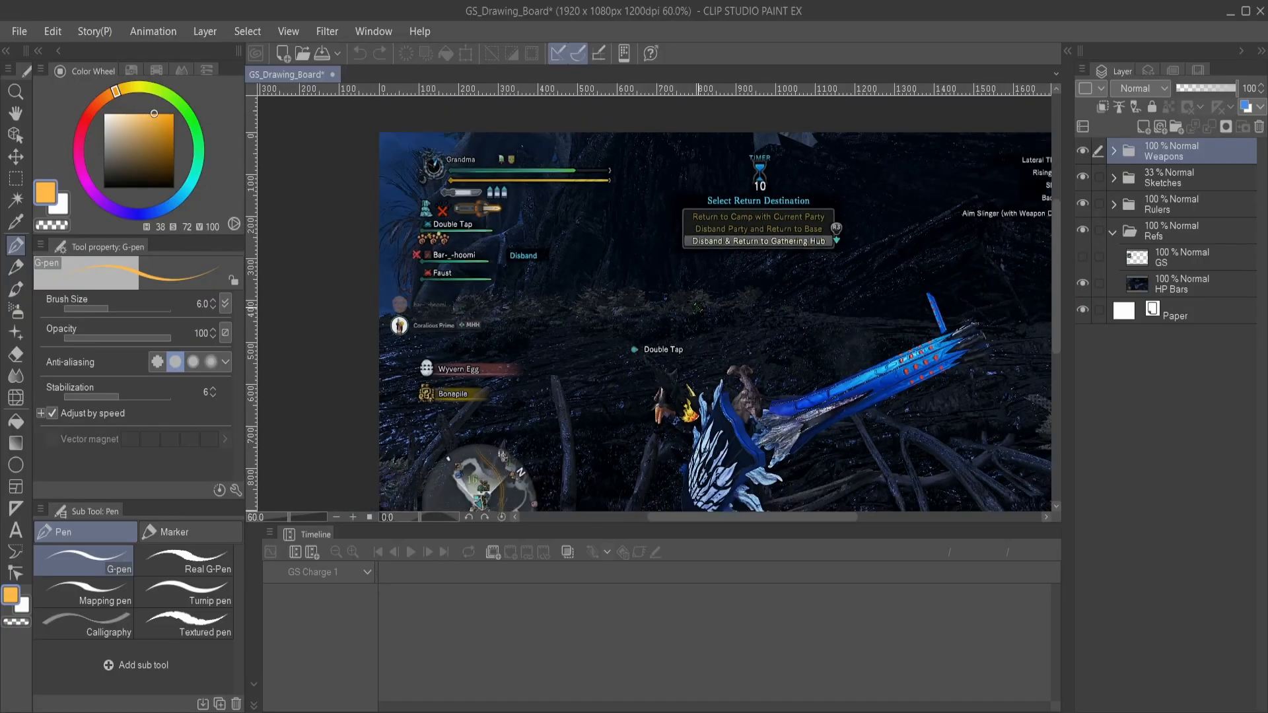
pyautogui.scroll(-1, 697, 307)
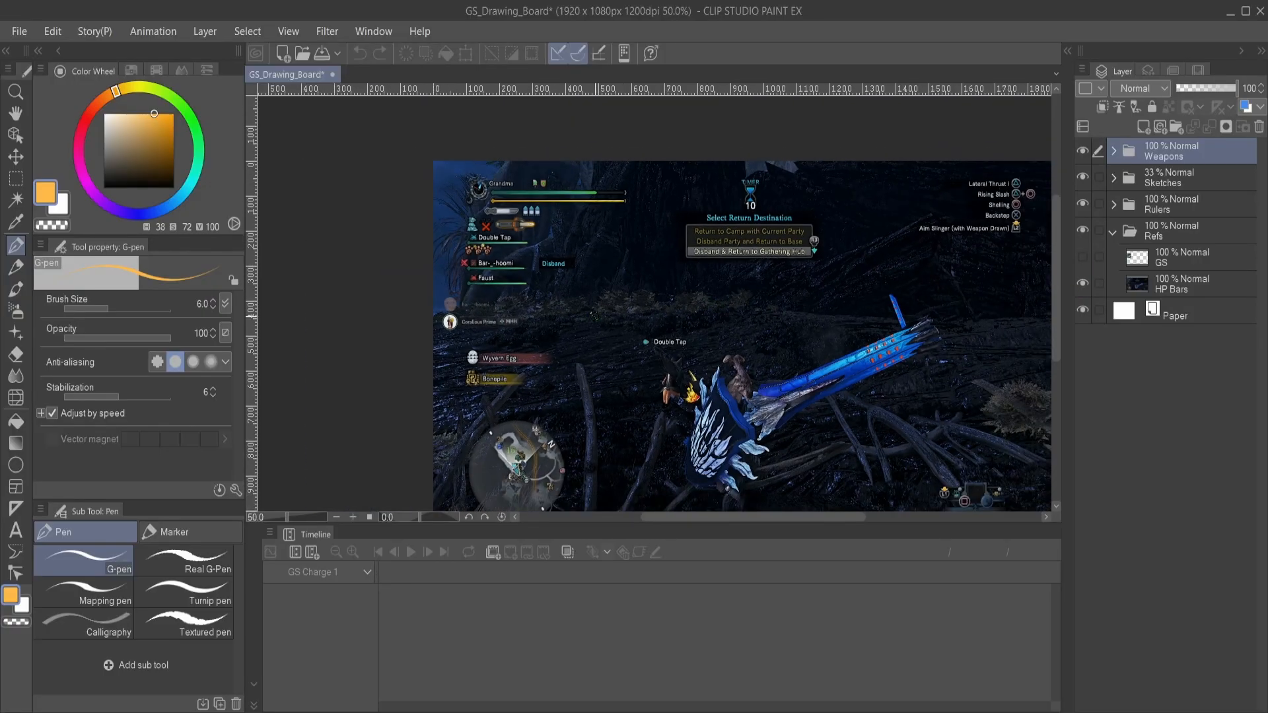
pyautogui.scroll(1, 480, 276)
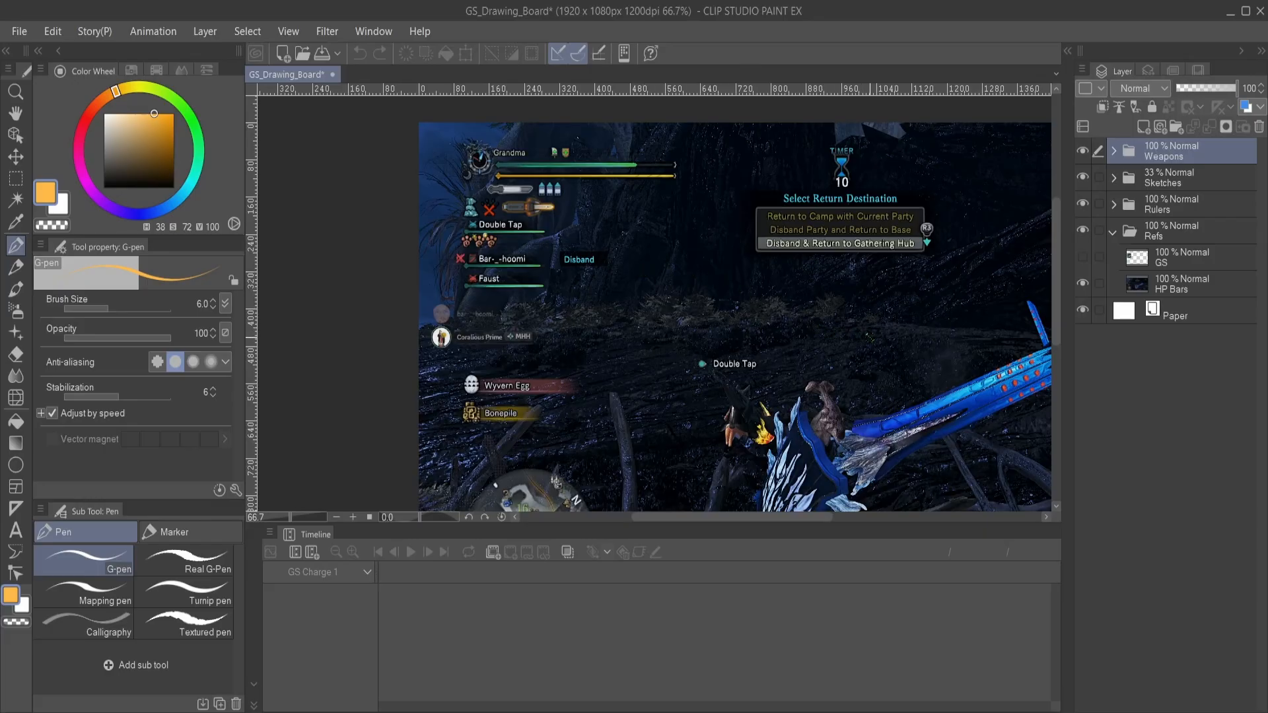
pyautogui.moveTo(873, 335); pyautogui.dragTo(681, 287)
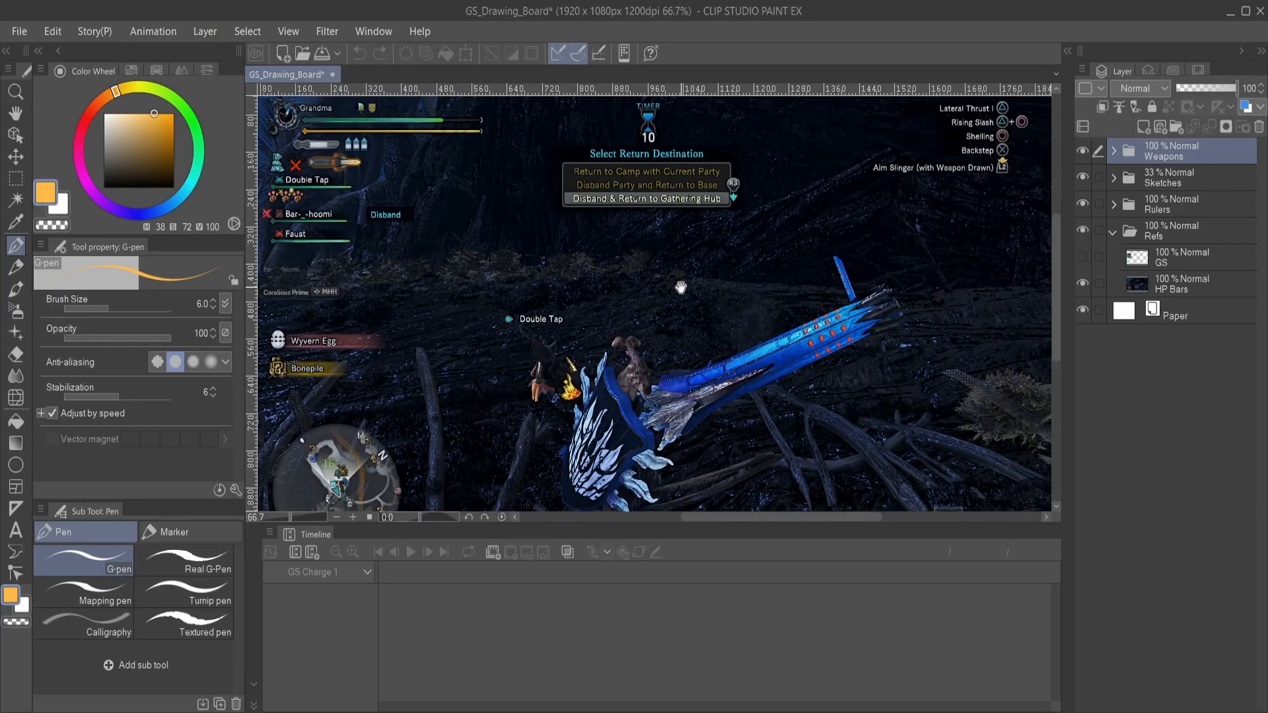
pyautogui.scroll(-1, 680, 289)
pyautogui.moveTo(619, 315); pyautogui.dragTo(652, 308)
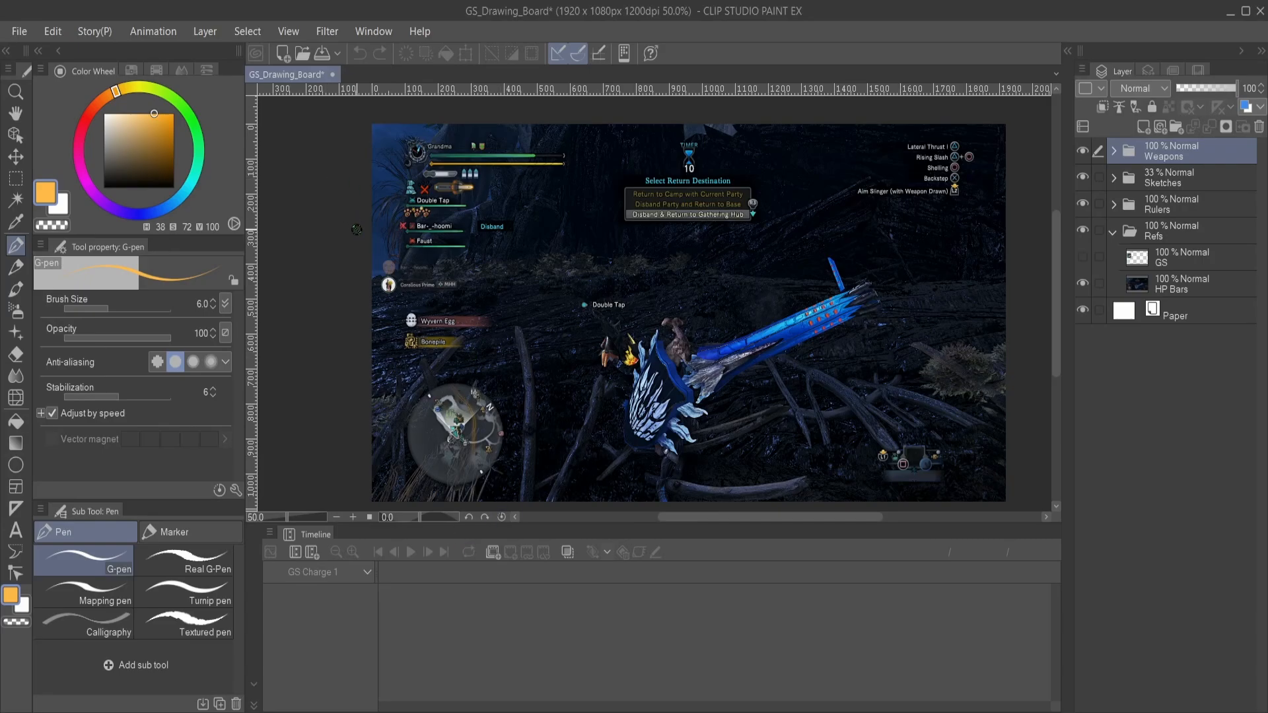
pyautogui.scroll(1, 395, 177)
pyautogui.scroll(1, 395, 177)
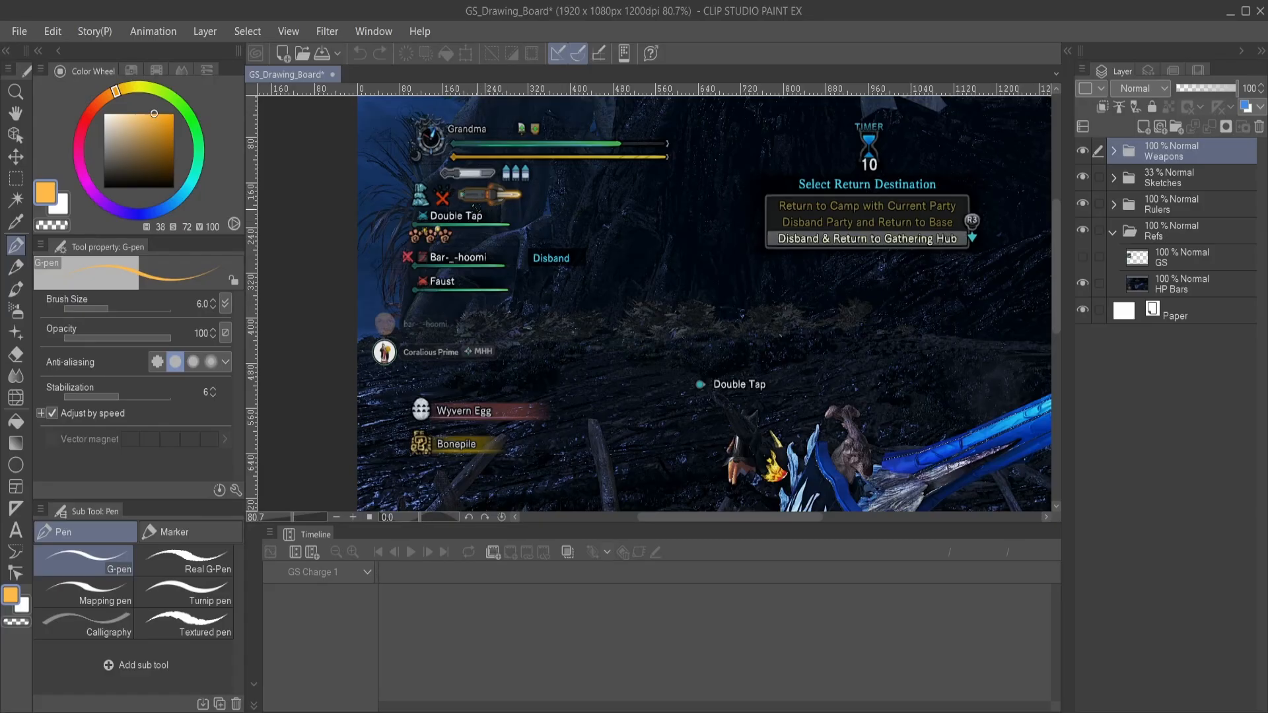
pyautogui.scroll(-3, 465, 178)
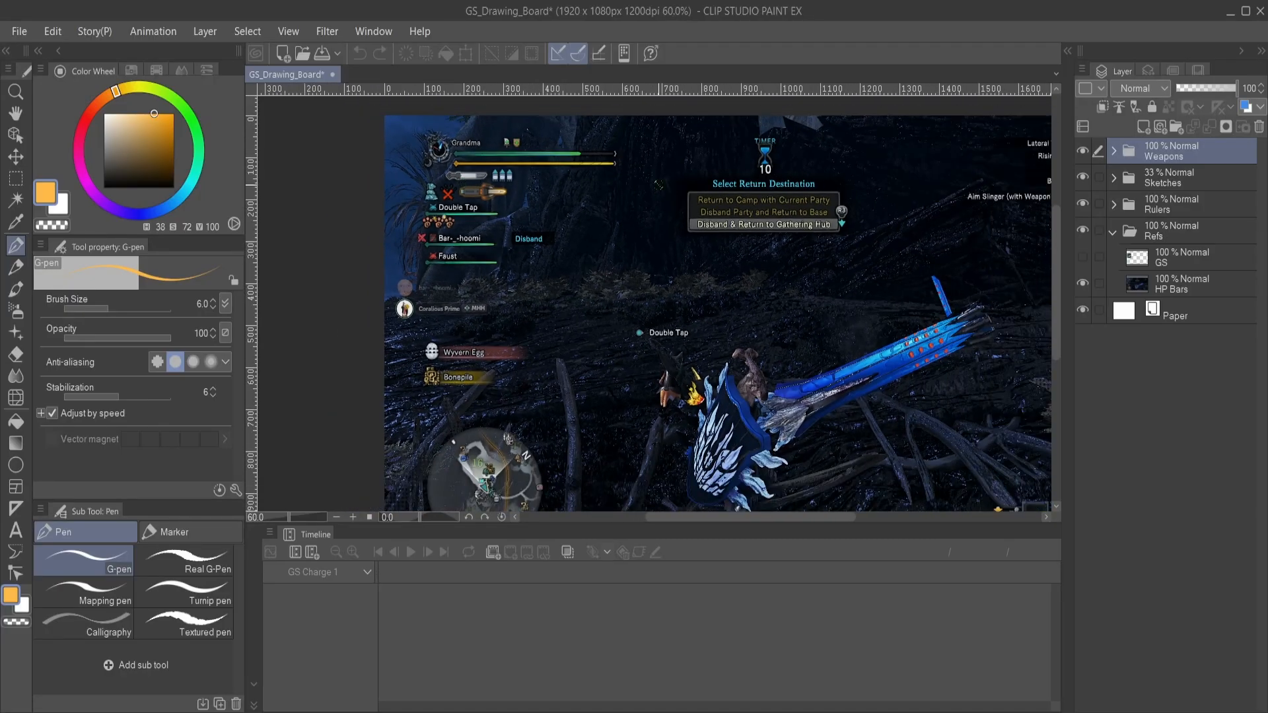
pyautogui.scroll(3, 440, 131)
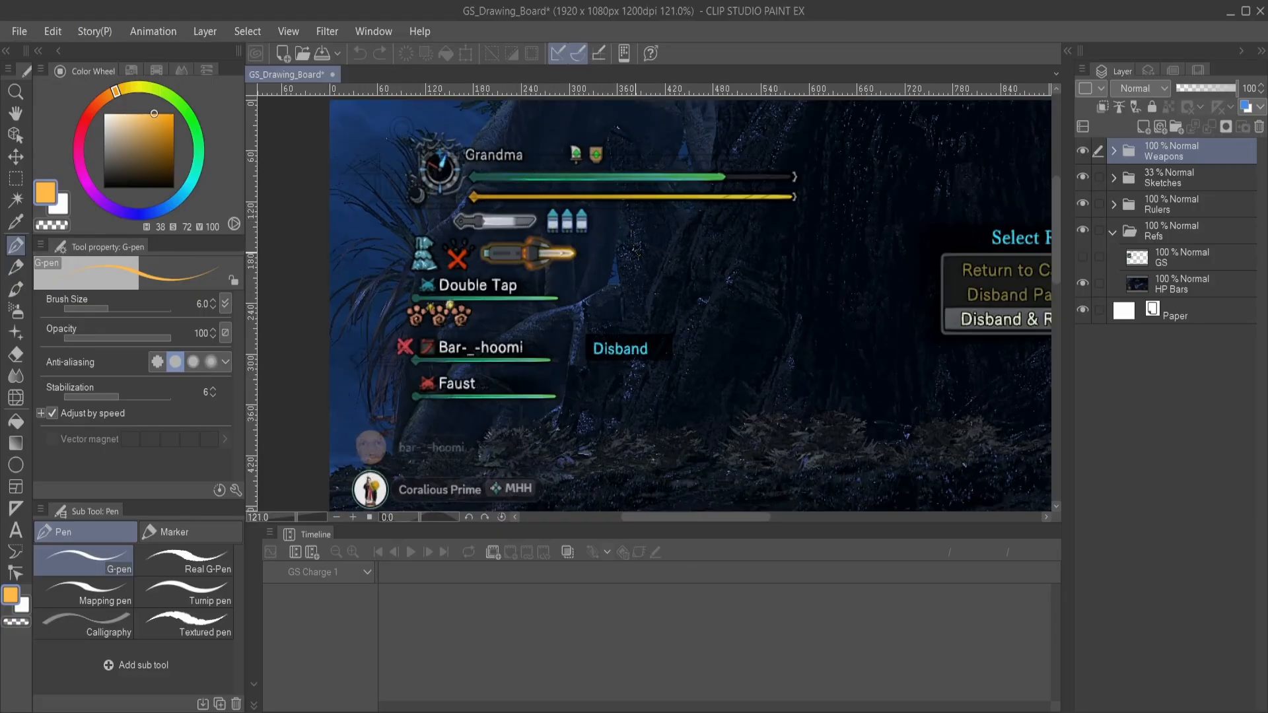
# - Toggle the GS reference on and off, hide the HP Bars reference, and collapse the Refs folder
pyautogui.click(1083, 259)
pyautogui.click(1083, 259)
pyautogui.click(1083, 284)
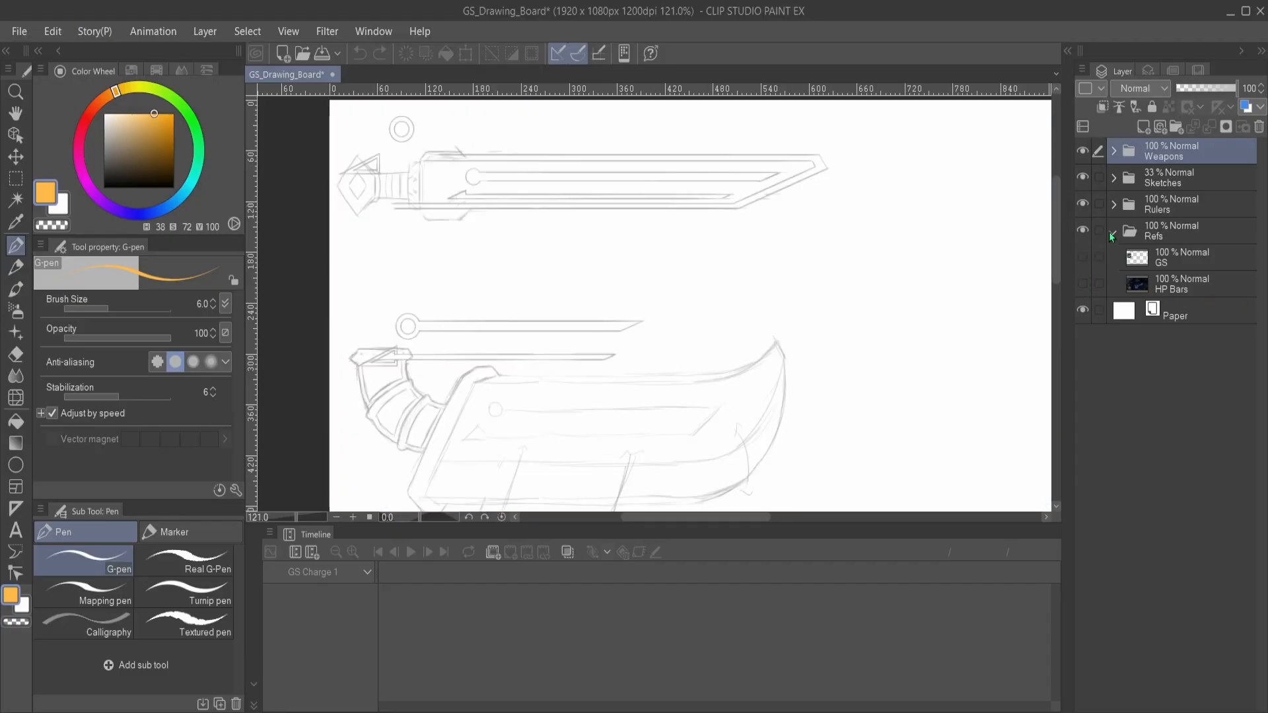
pyautogui.click(1113, 232)
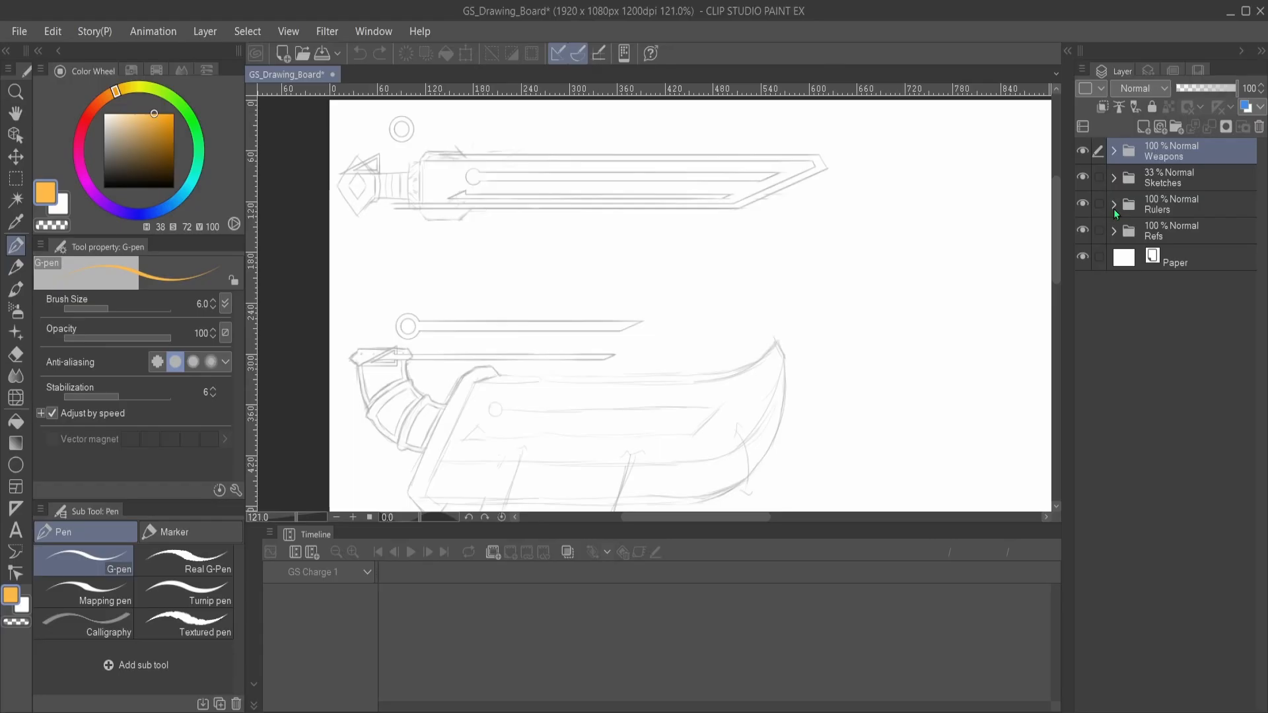
# - Expand the Rulers folder, inspect the circle, diagonal parallel and X parallel ruler layers one by one, and collapse the folder
pyautogui.click(1113, 205)
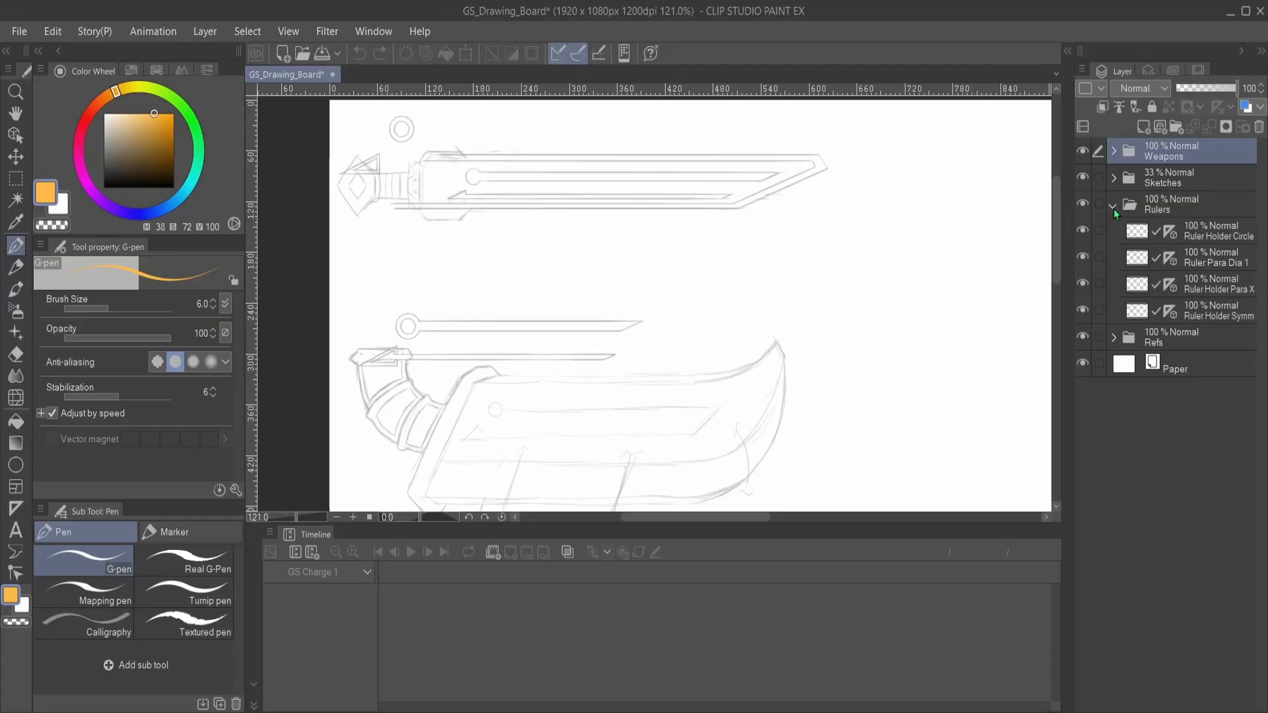
pyautogui.click(1178, 199)
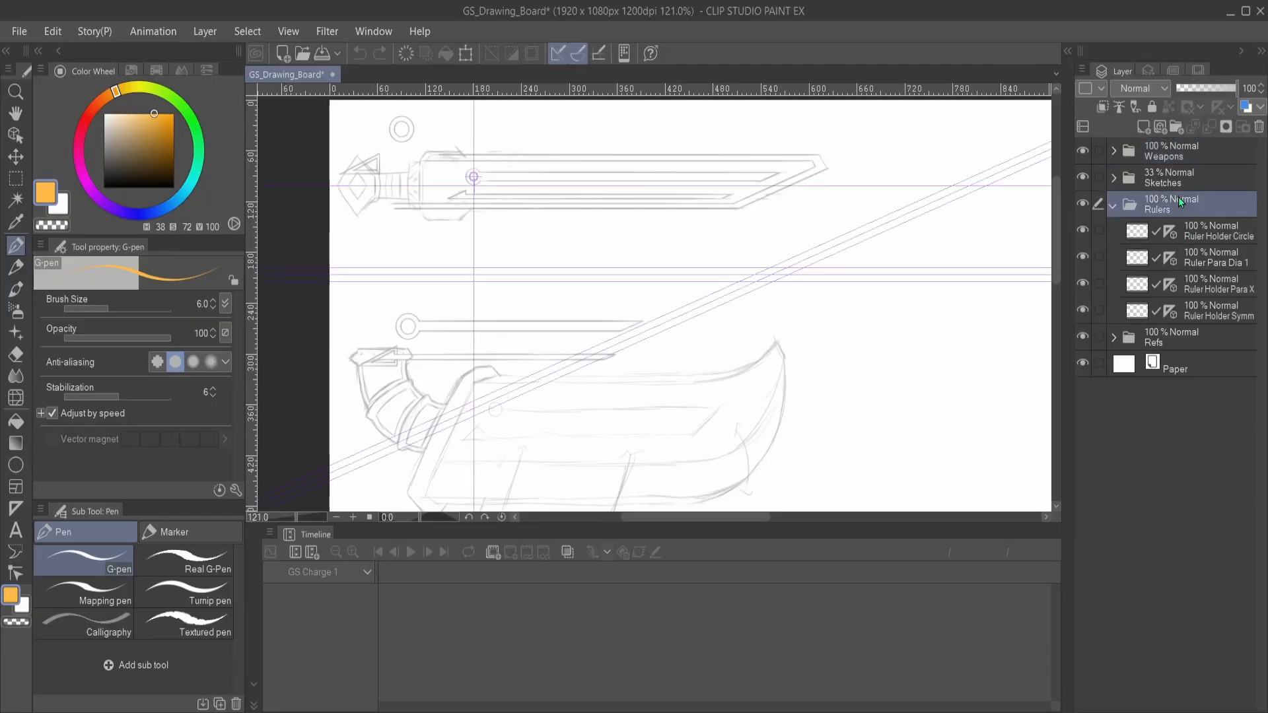
pyautogui.click(1213, 240)
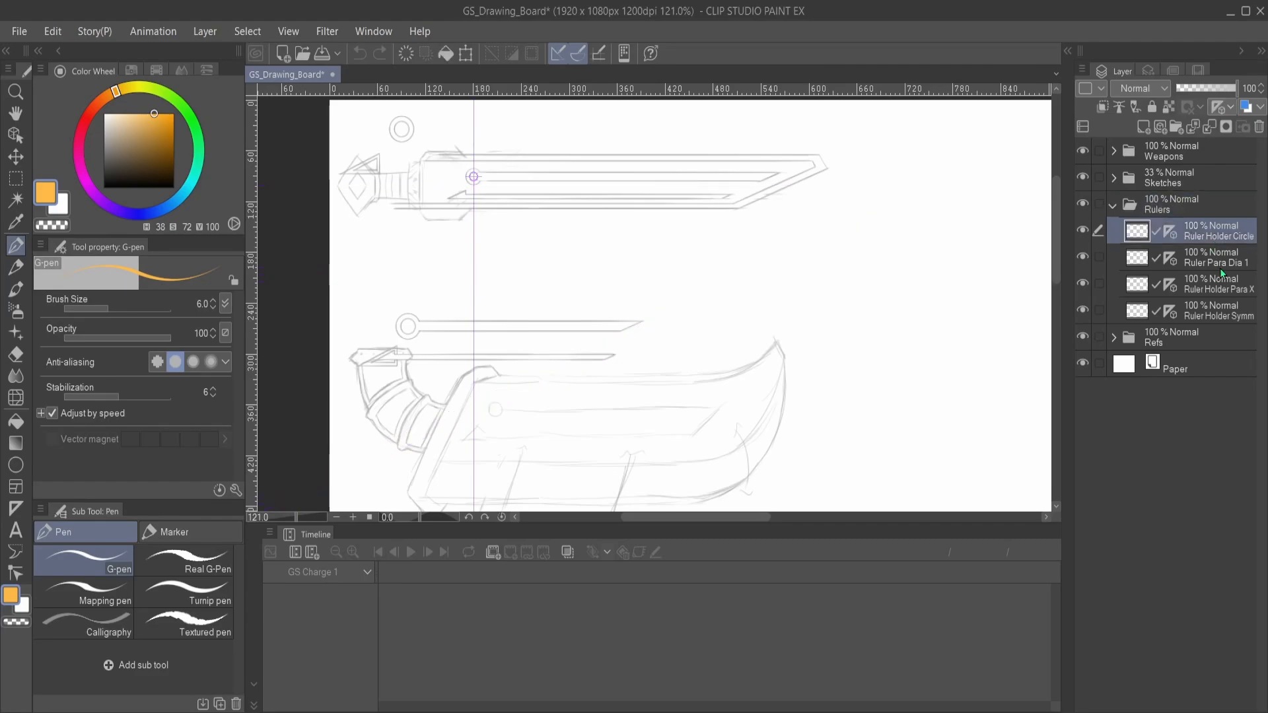
pyautogui.click(1219, 269)
pyautogui.click(1223, 291)
pyautogui.click(1218, 263)
pyautogui.click(1199, 229)
pyautogui.click(1113, 207)
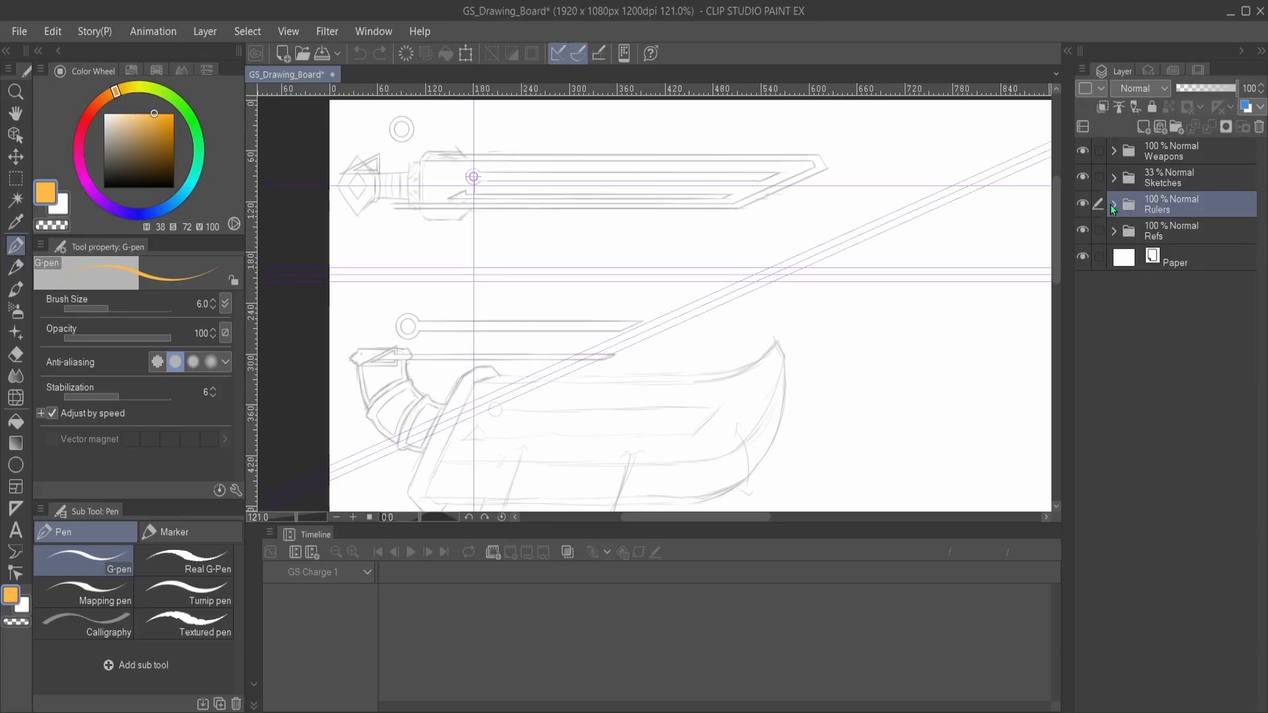
# - Expand the Sketches folder together with its Player and Gauges subfolders to see the gauge template layers
pyautogui.click(1118, 179)
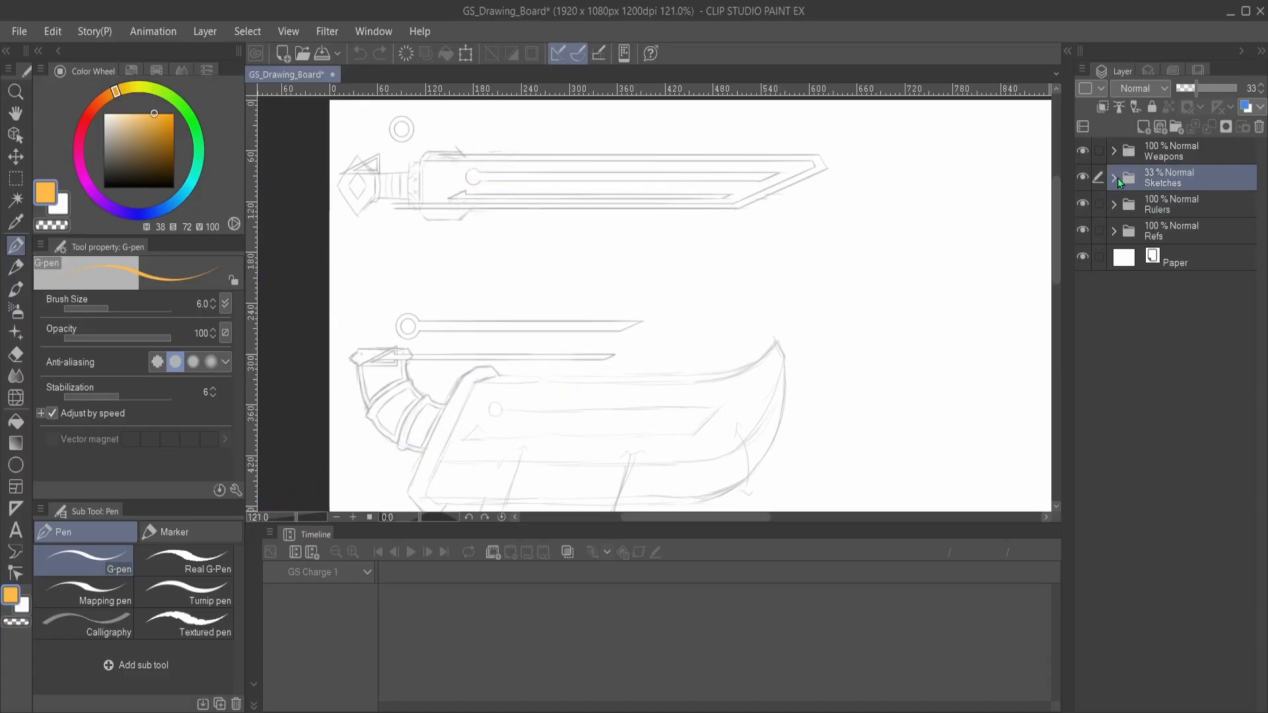
pyautogui.click(1115, 178)
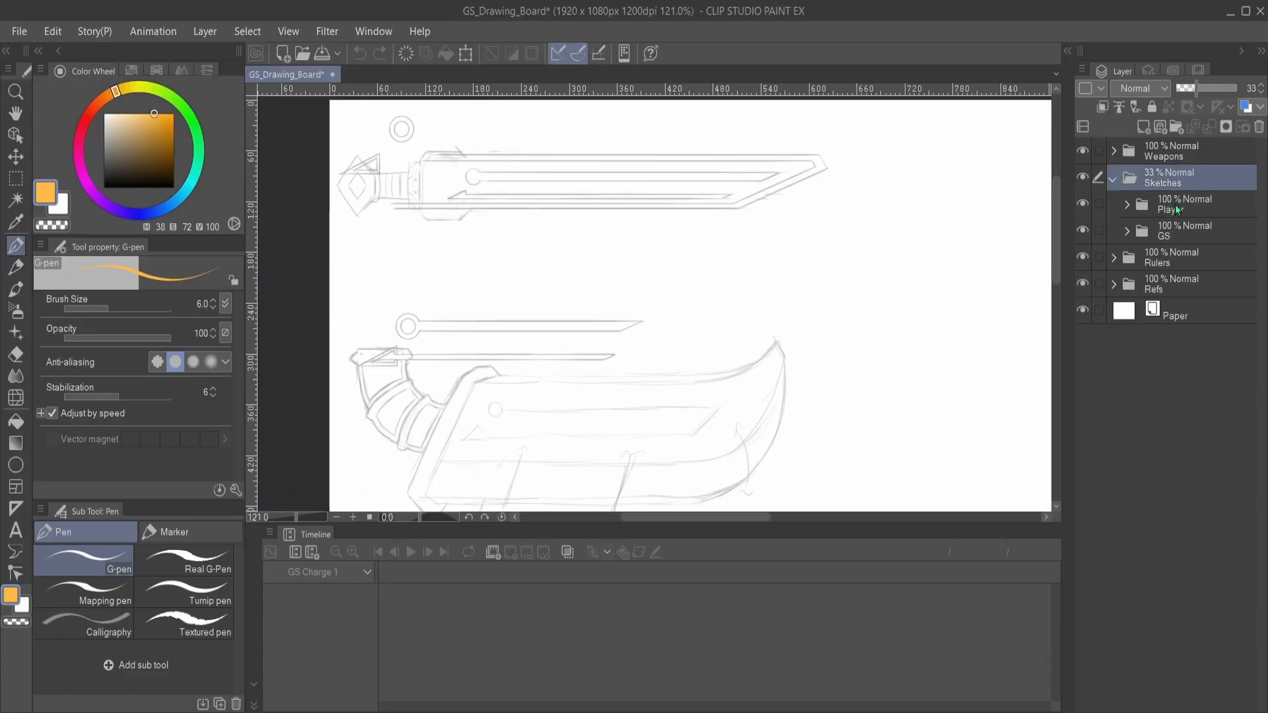
pyautogui.click(1141, 208)
pyautogui.click(1127, 207)
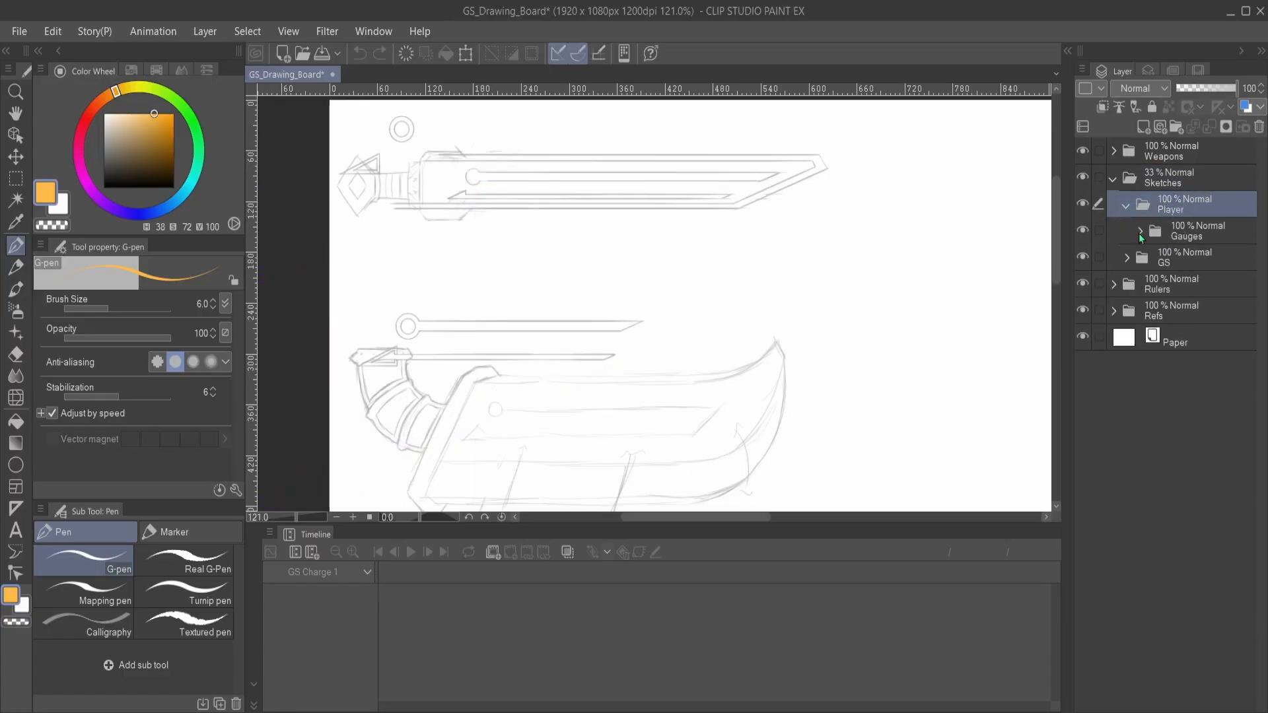
pyautogui.click(1138, 232)
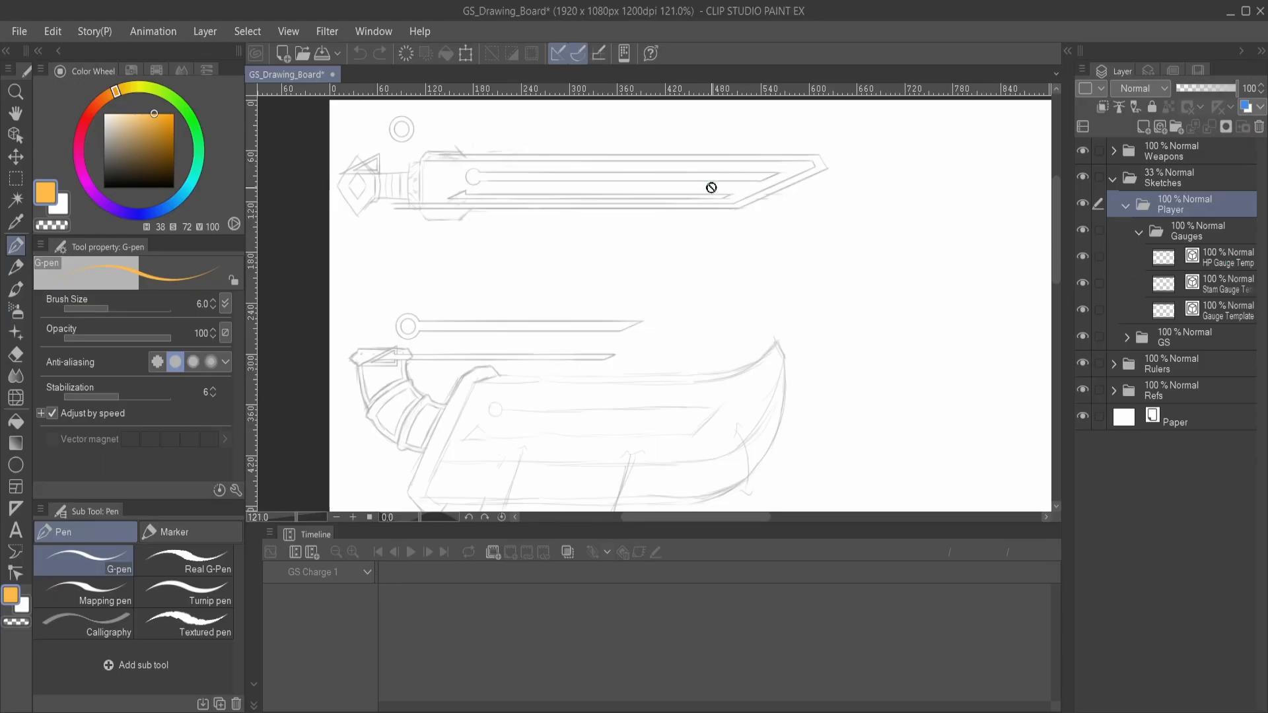
# - Hide the GS sketch folder to isolate the player gauge templates and examine them
pyautogui.click(1083, 337)
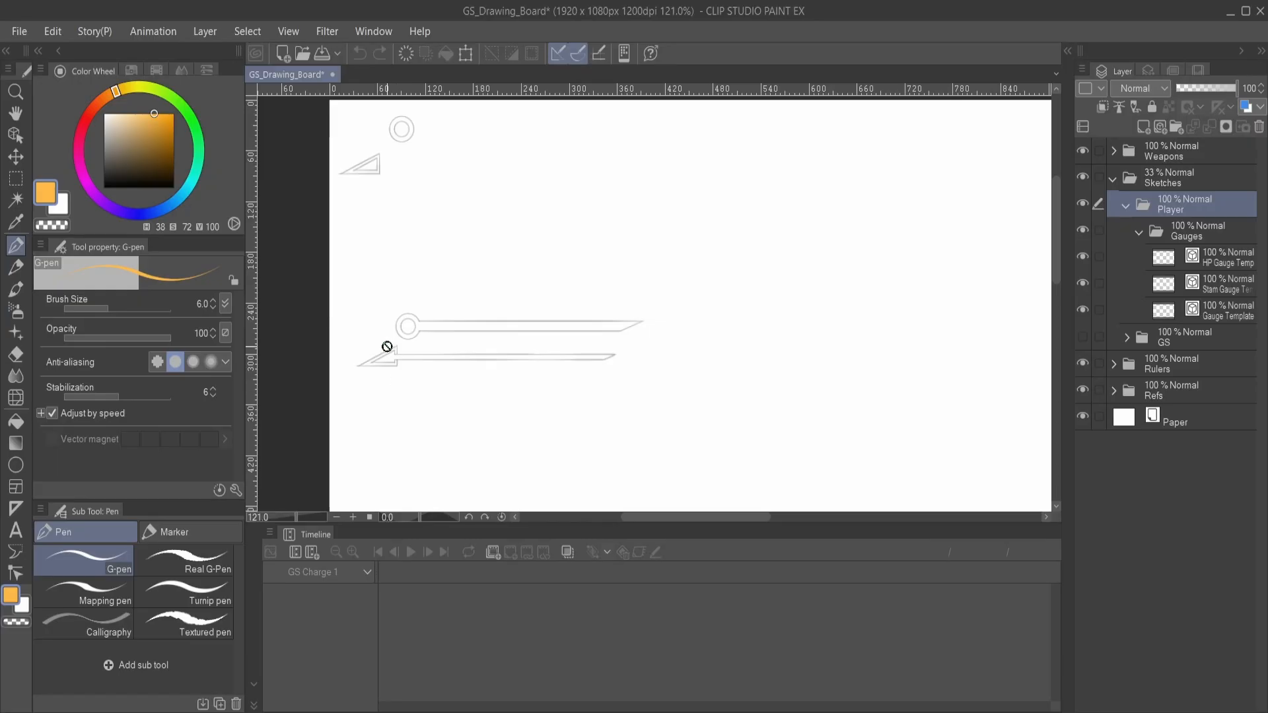
pyautogui.scroll(3, 439, 334)
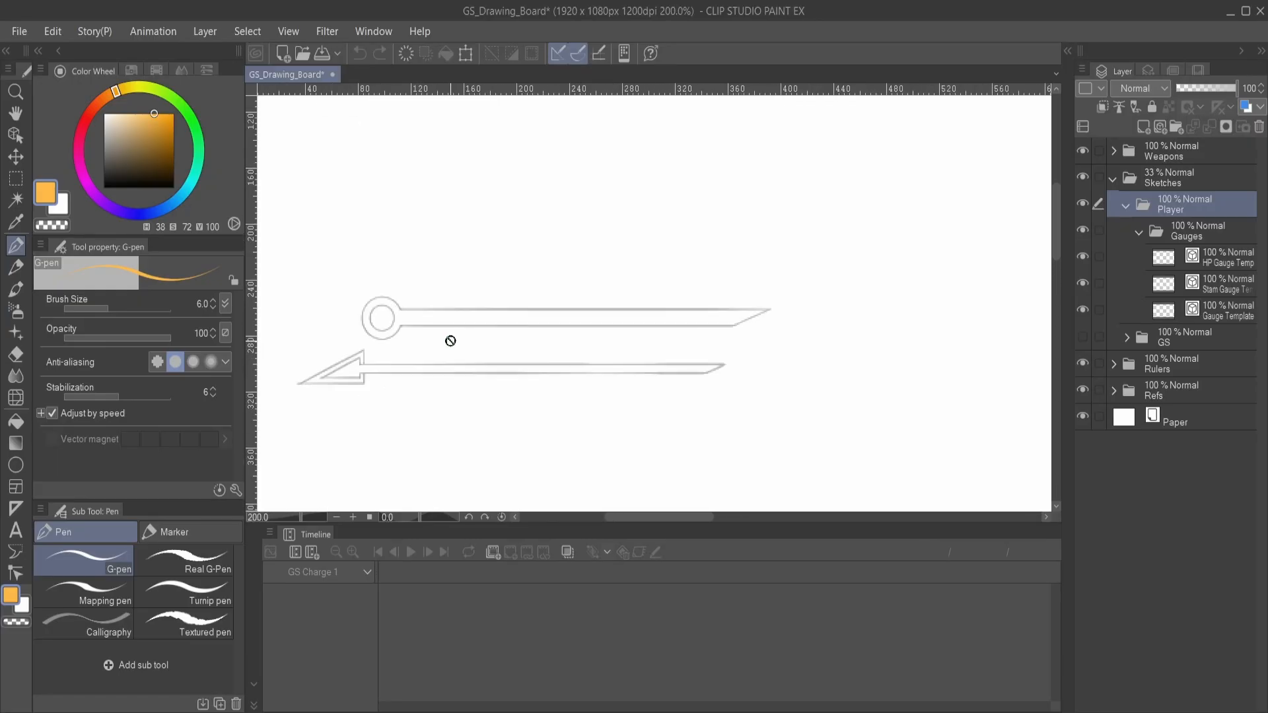
pyautogui.scroll(-1, 377, 342)
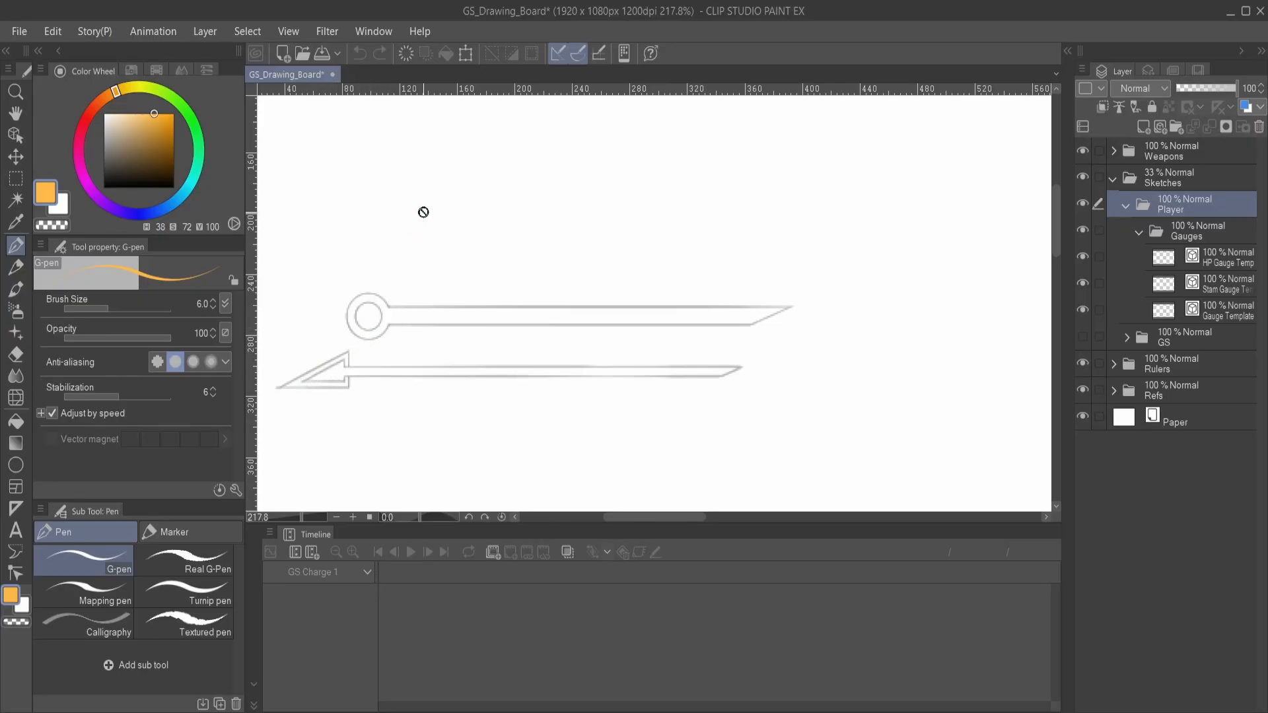
pyautogui.scroll(-2, 424, 212)
pyautogui.moveTo(476, 237)
pyautogui.mouseDown()
pyautogui.moveTo(467, 244)
pyautogui.moveTo(566, 320)
pyautogui.moveTo(521, 362)
pyautogui.mouseUp()
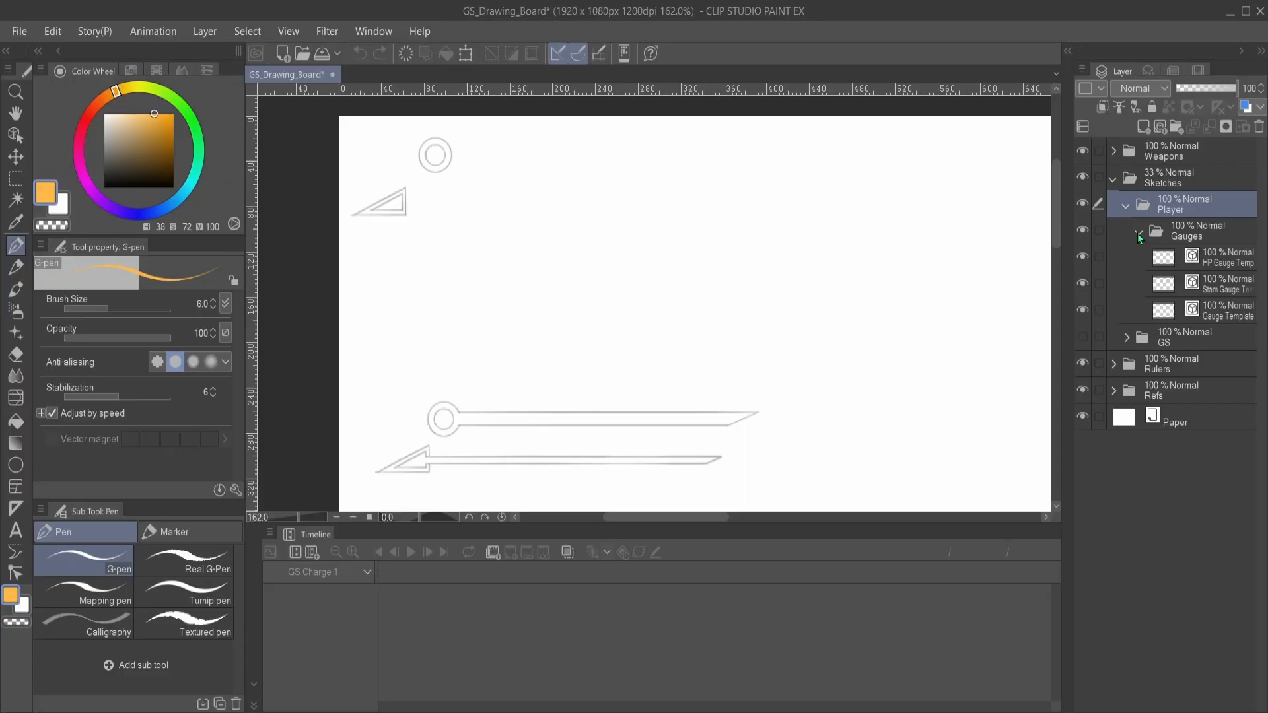
# - Collapse the Gauges folder and examine the circle and triangle gauge sketches up close
pyautogui.click(1135, 235)
pyautogui.scroll(2, 397, 168)
pyautogui.scroll(1, 397, 168)
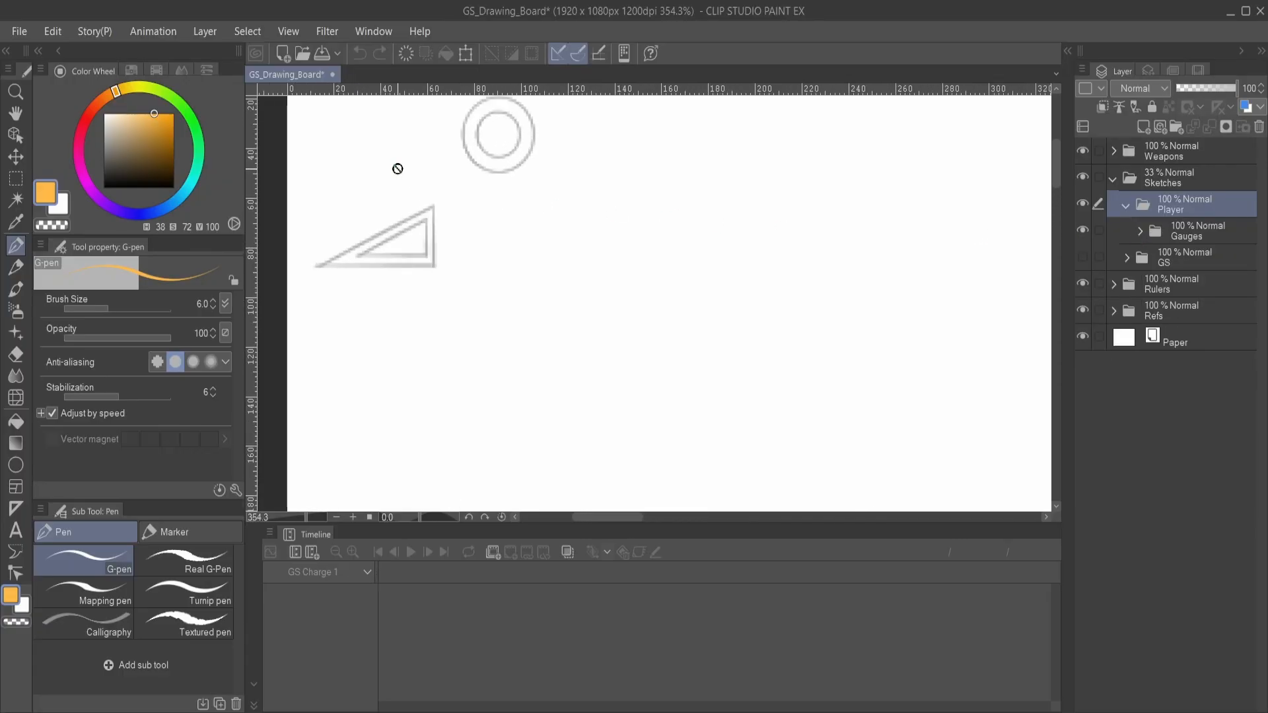
pyautogui.scroll(-1, 532, 224)
pyautogui.scroll(-1, 532, 224)
pyautogui.moveTo(789, 284); pyautogui.dragTo(735, 247)
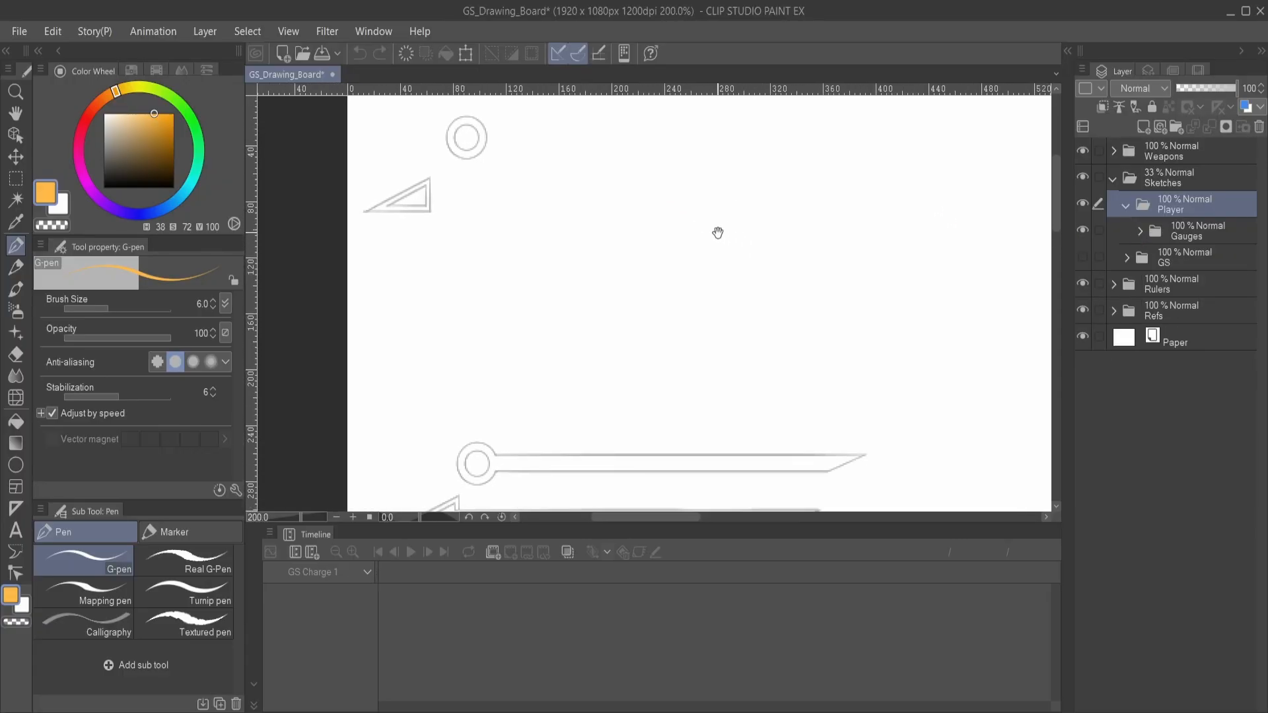
# - Show the GS sketch folder again and collapse the Player and Sketches folders
pyautogui.click(1082, 257)
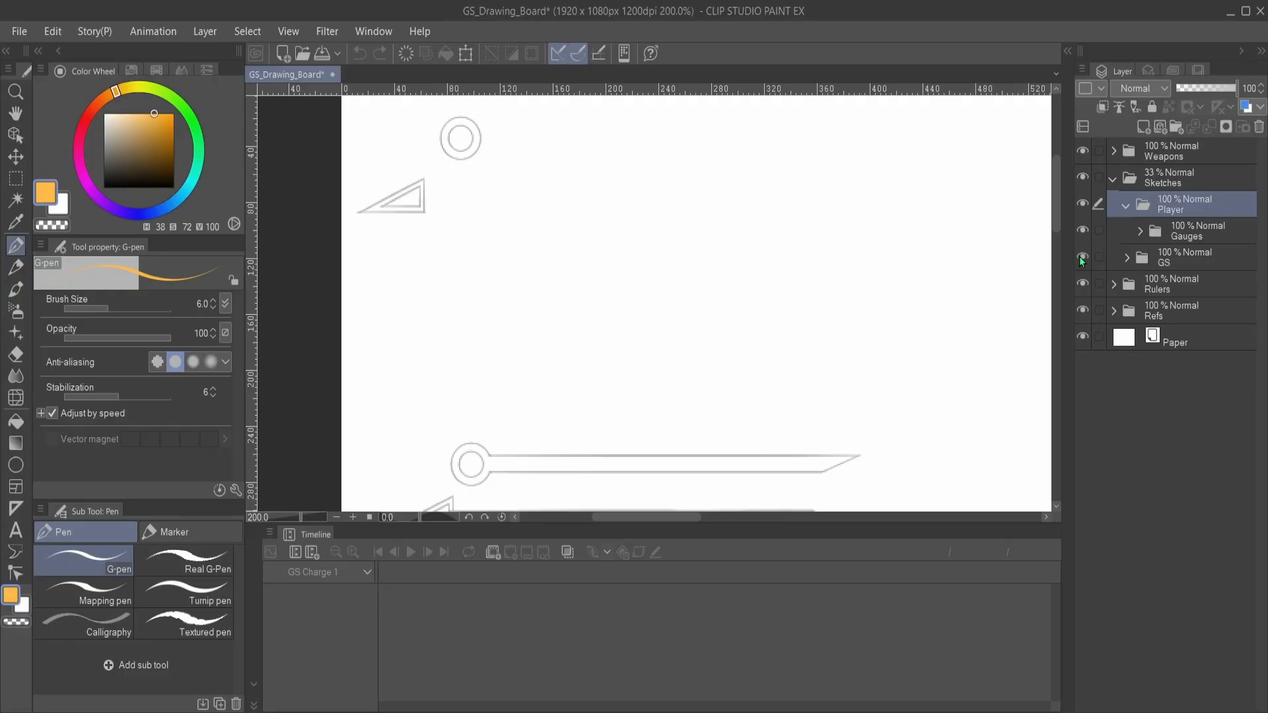
pyautogui.click(1126, 206)
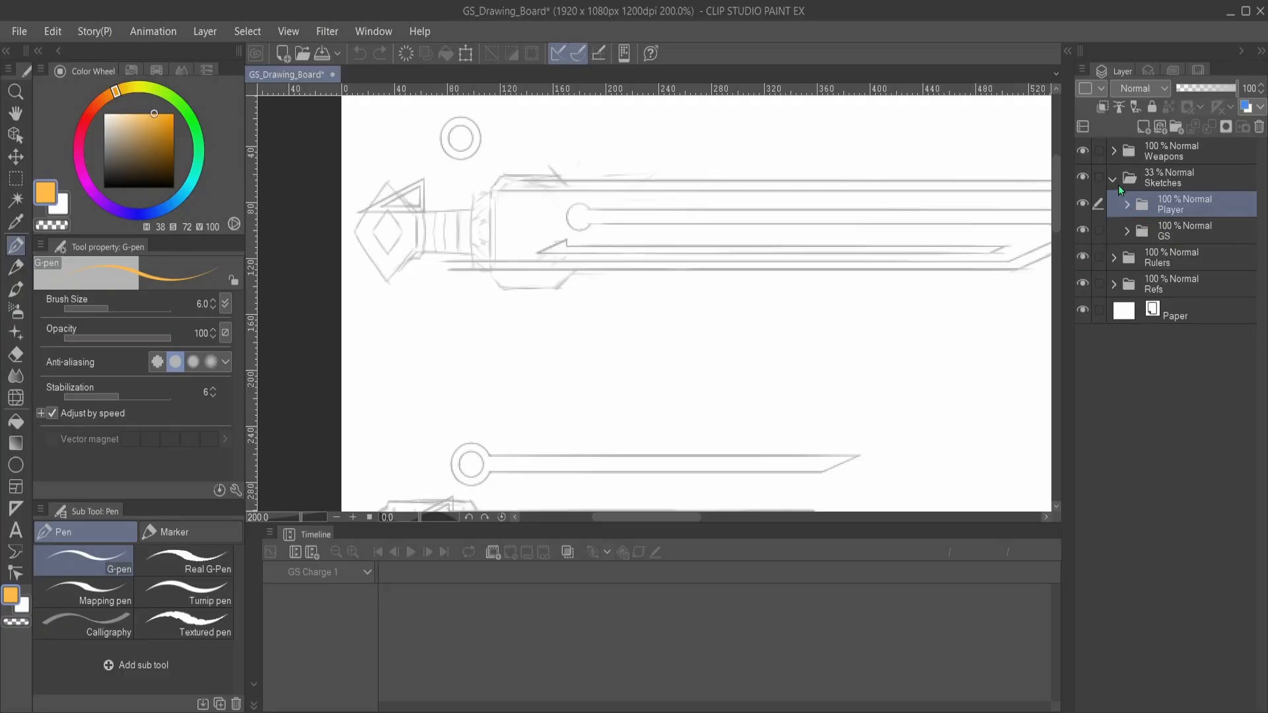
pyautogui.click(1115, 179)
# - Select the Rulers folder to view all its rulers over the sword sketch, expanding and collapsing it once
pyautogui.click(1144, 209)
pyautogui.click(1111, 208)
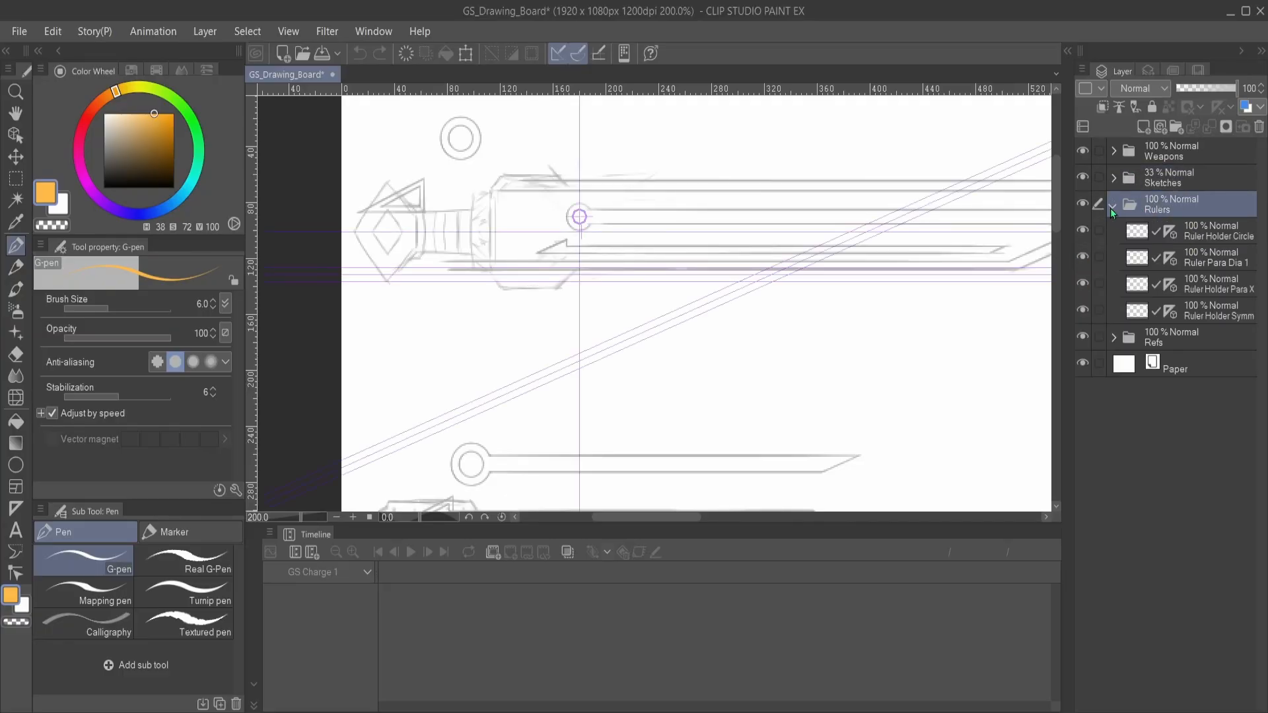
pyautogui.click(1111, 208)
# - Expand the Sketches folder and its GS subfolder, select the GS layer, and examine both weapon sketches
pyautogui.click(1115, 181)
pyautogui.click(1155, 225)
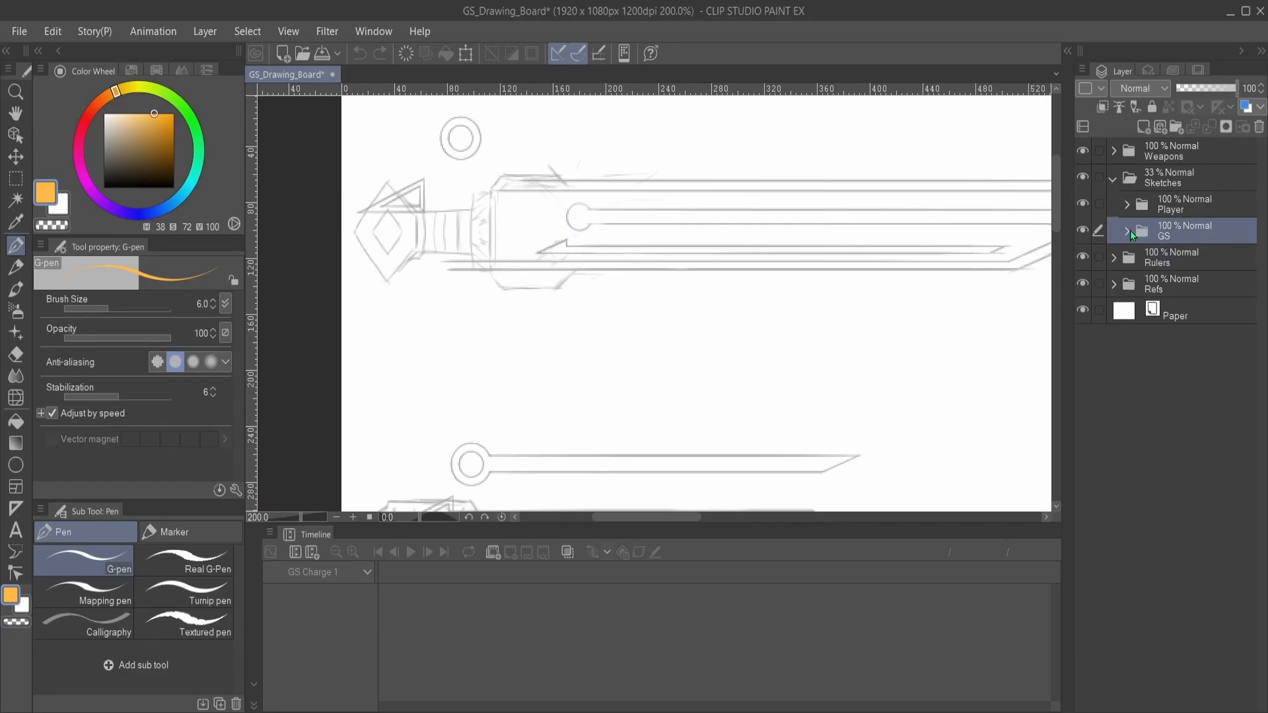
pyautogui.click(1128, 232)
pyautogui.click(1203, 267)
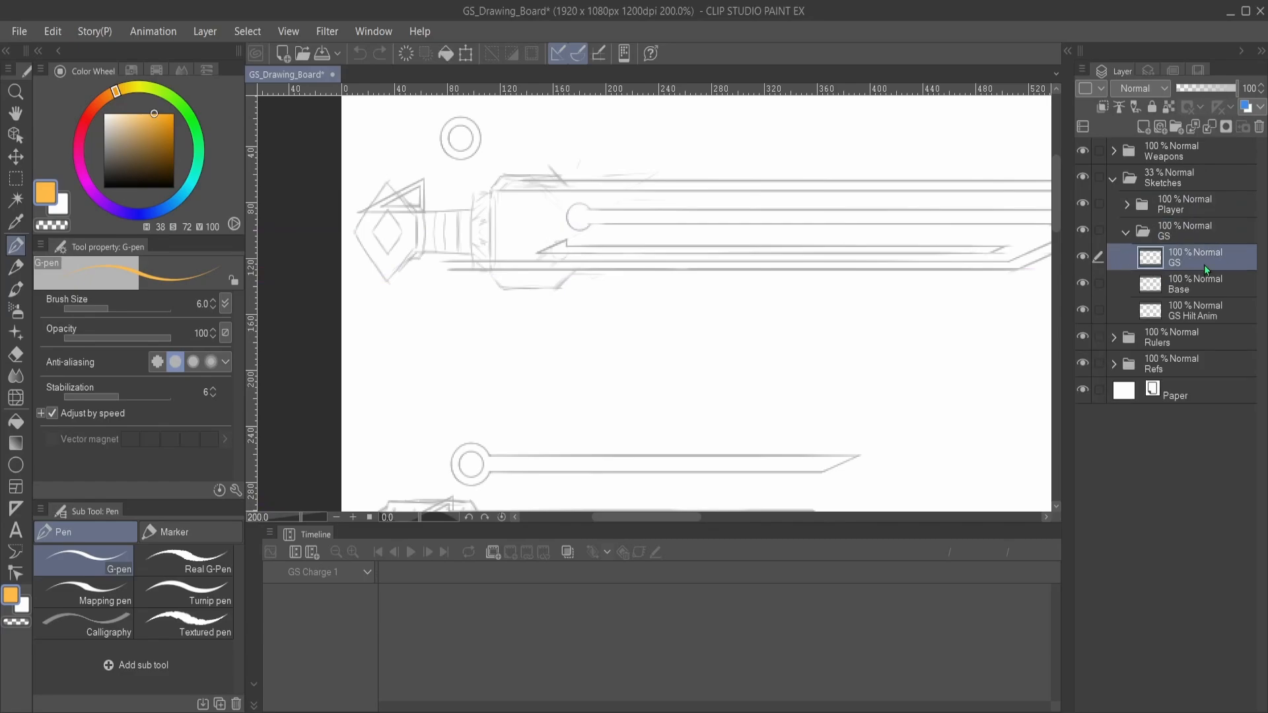
pyautogui.scroll(-1, 898, 275)
pyautogui.moveTo(951, 306); pyautogui.dragTo(885, 241)
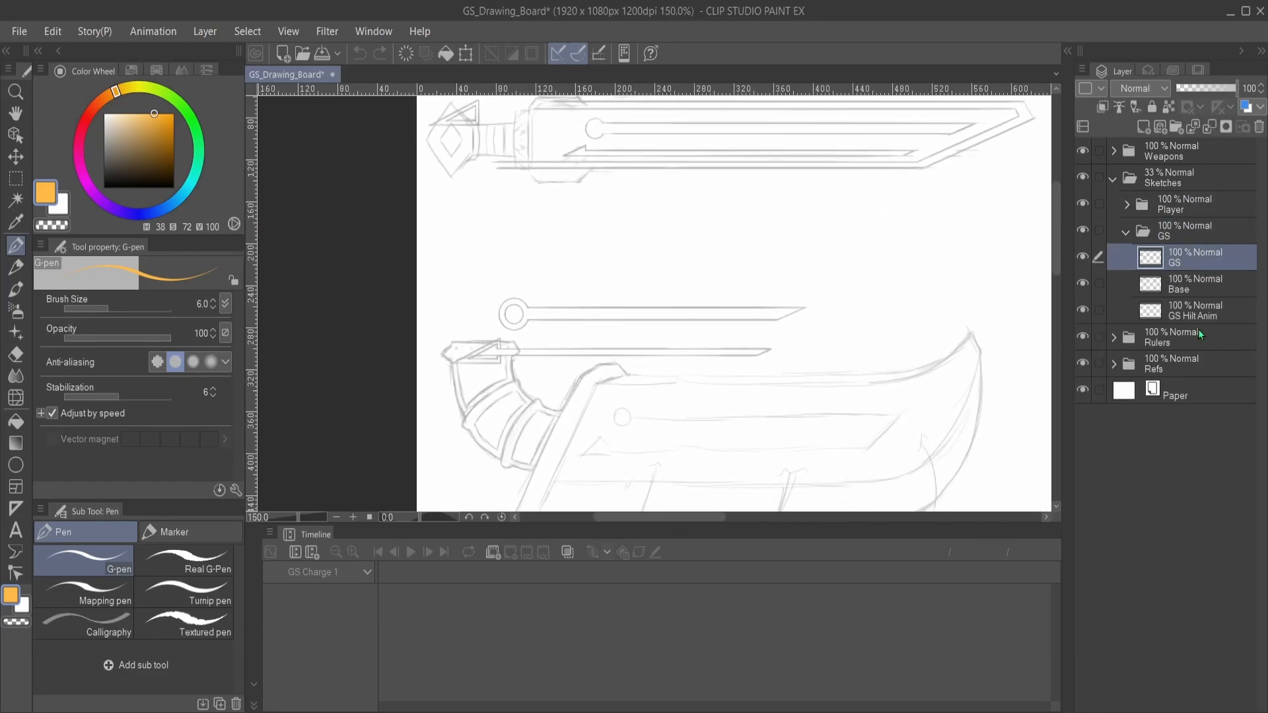
# - Select the GS Hilt Anim layer and toggle its visibility off and back on to check its contents
pyautogui.click(1202, 319)
pyautogui.click(1081, 309)
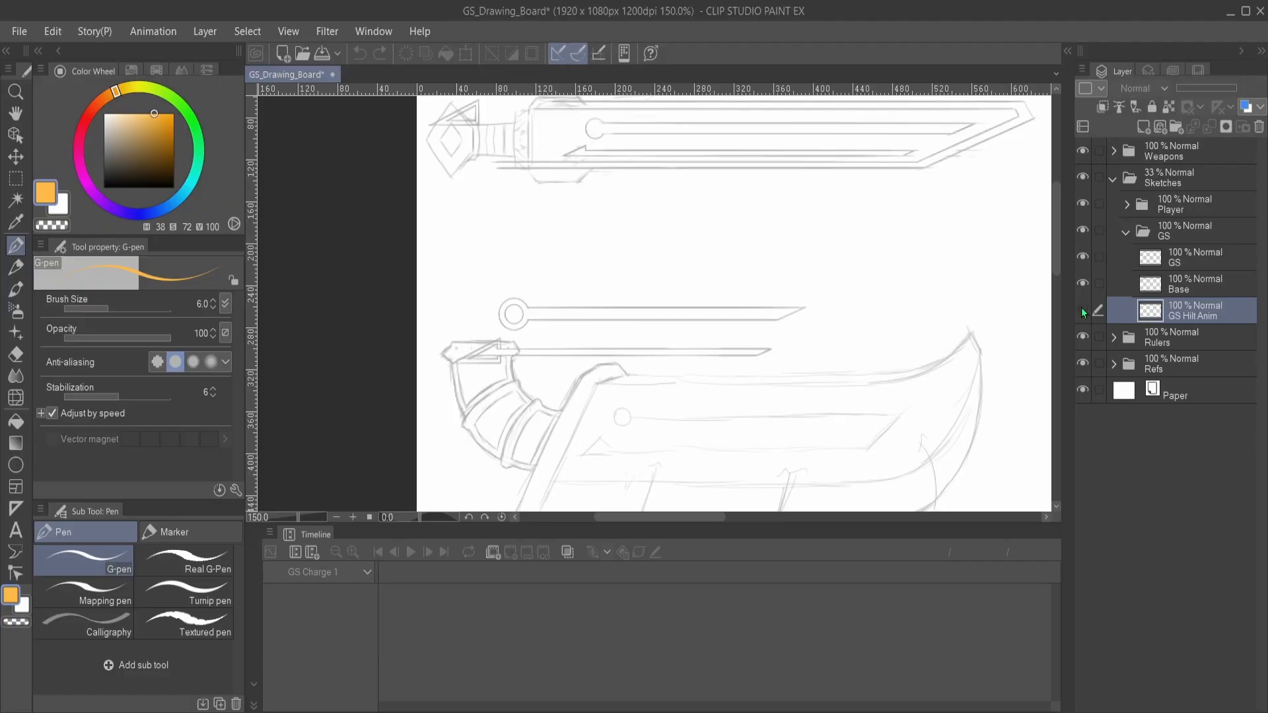
pyautogui.click(1082, 310)
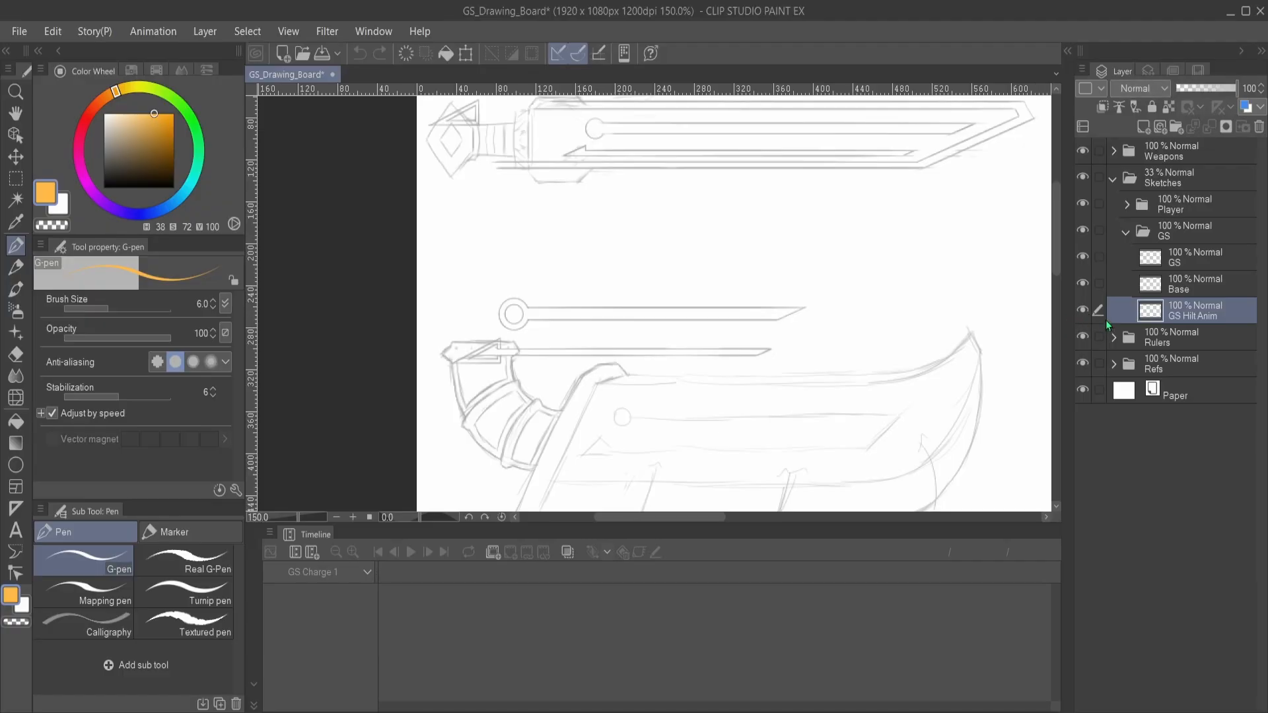
# - Hide the Player sketches and show the HP Bars layer in the Refs folder to examine its health and weapon gauges up close
pyautogui.moveTo(805, 259)
pyautogui.mouseDown()
pyautogui.moveTo(818, 331)
pyautogui.moveTo(840, 353)
pyautogui.moveTo(836, 432)
pyautogui.moveTo(759, 436)
pyautogui.mouseUp()
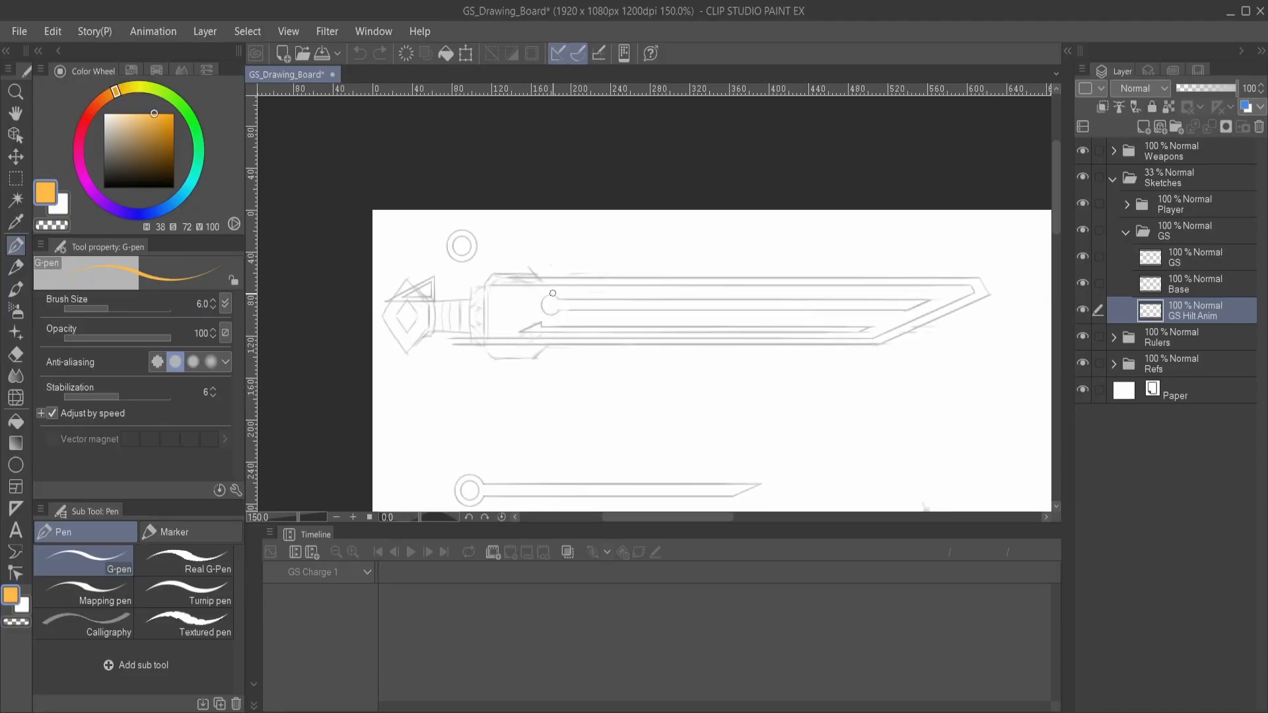
pyautogui.click(1082, 204)
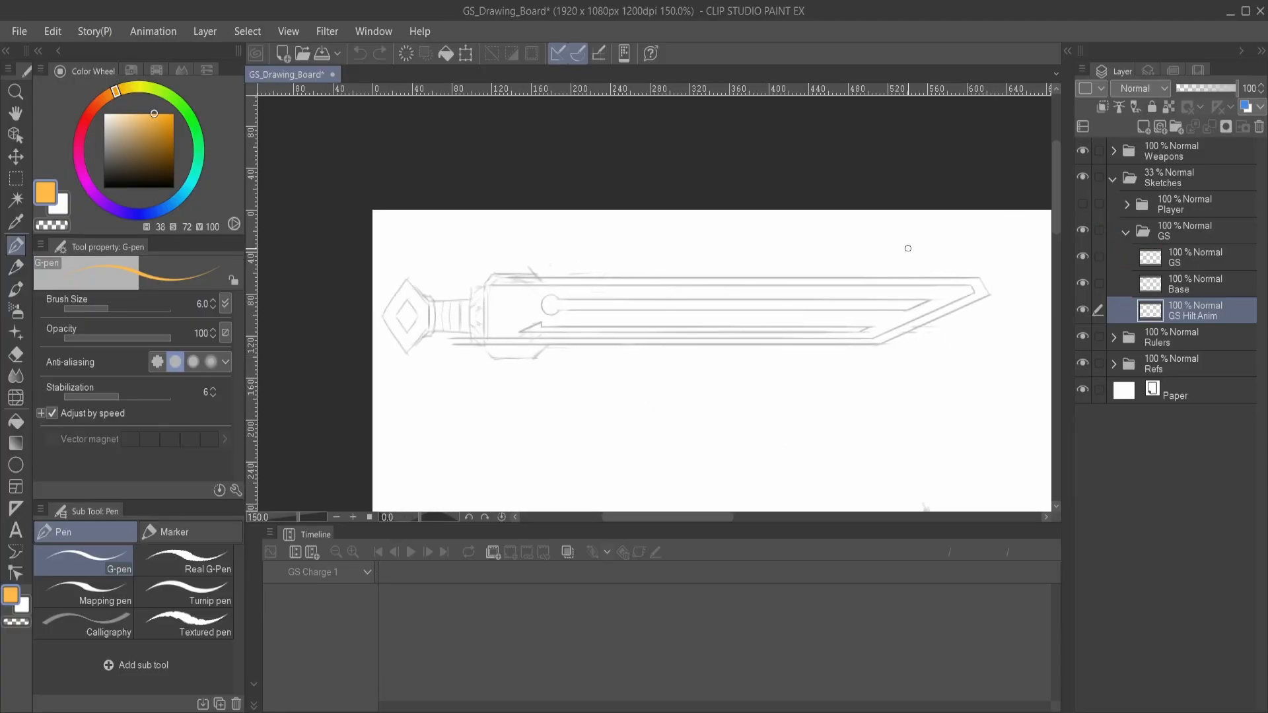
pyautogui.click(1114, 365)
pyautogui.click(1082, 417)
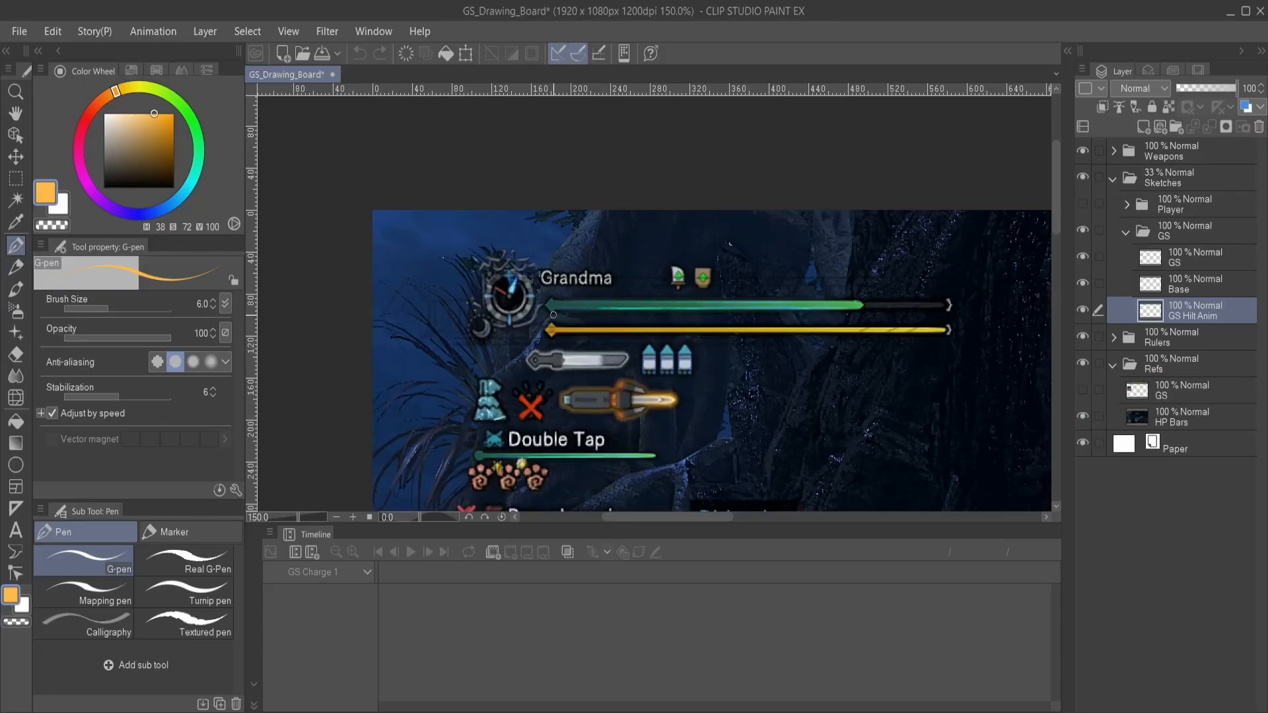
pyautogui.scroll(5, 575, 361)
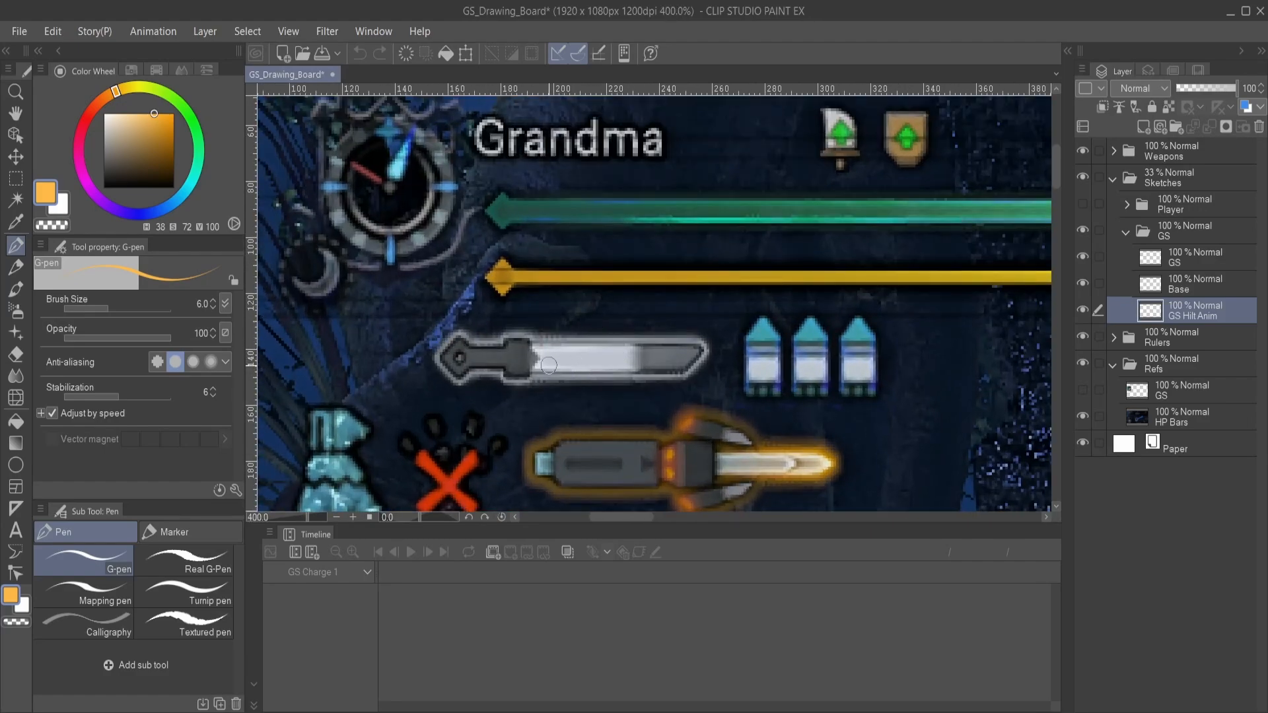
pyautogui.scroll(-2, 620, 361)
pyautogui.scroll(-2, 619, 361)
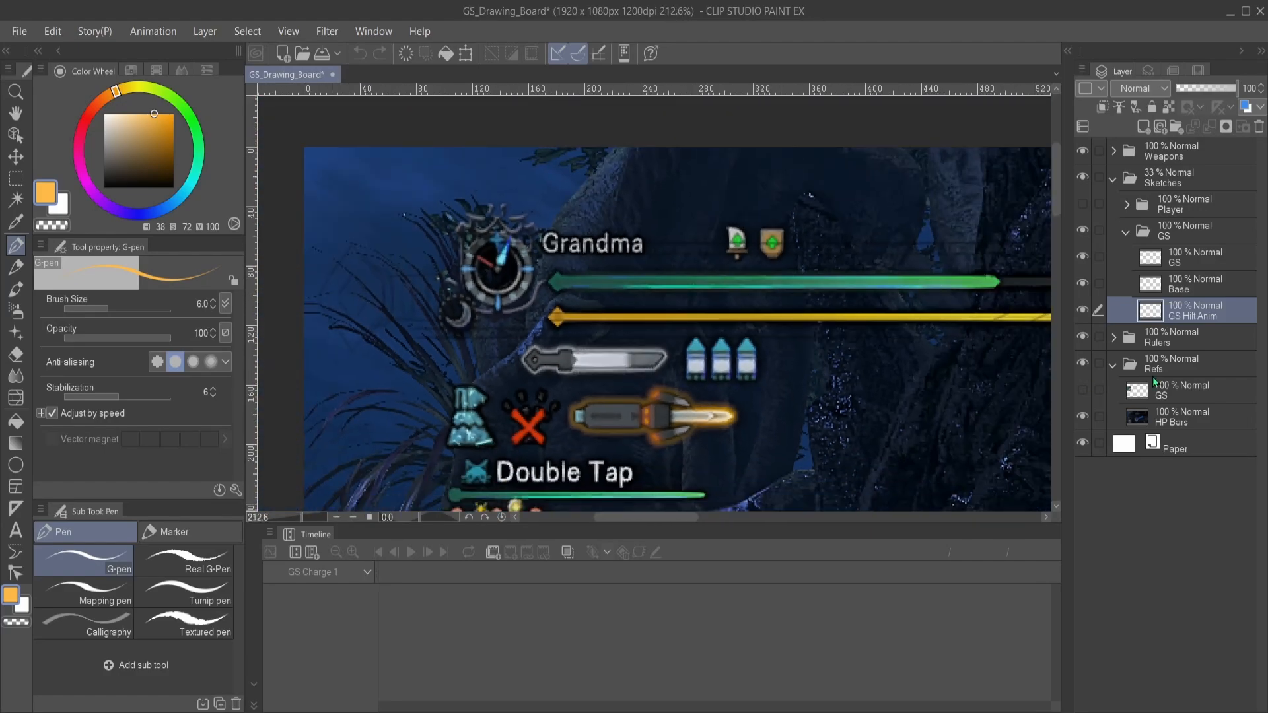
# - Hide and collapse the Refs folder, and examine the straight sword sketch and the curved great sword sketch below it
pyautogui.click(1081, 204)
pyautogui.click(1082, 364)
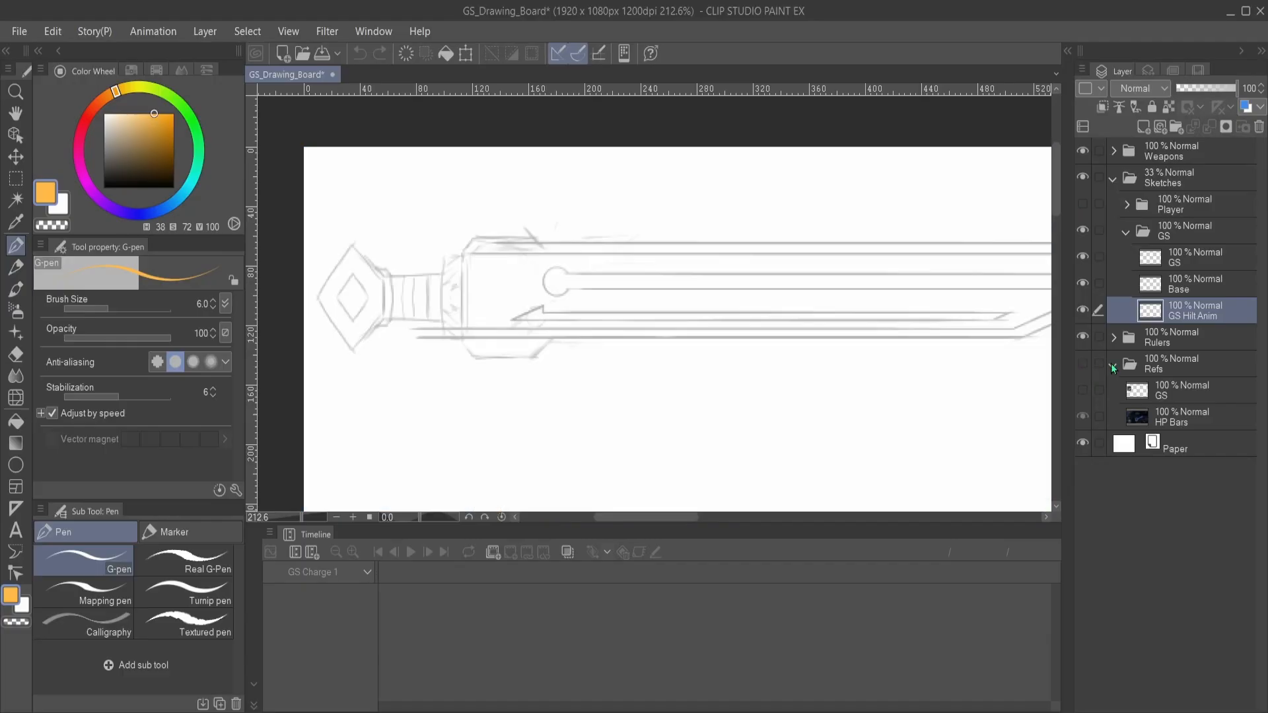
pyautogui.click(1114, 365)
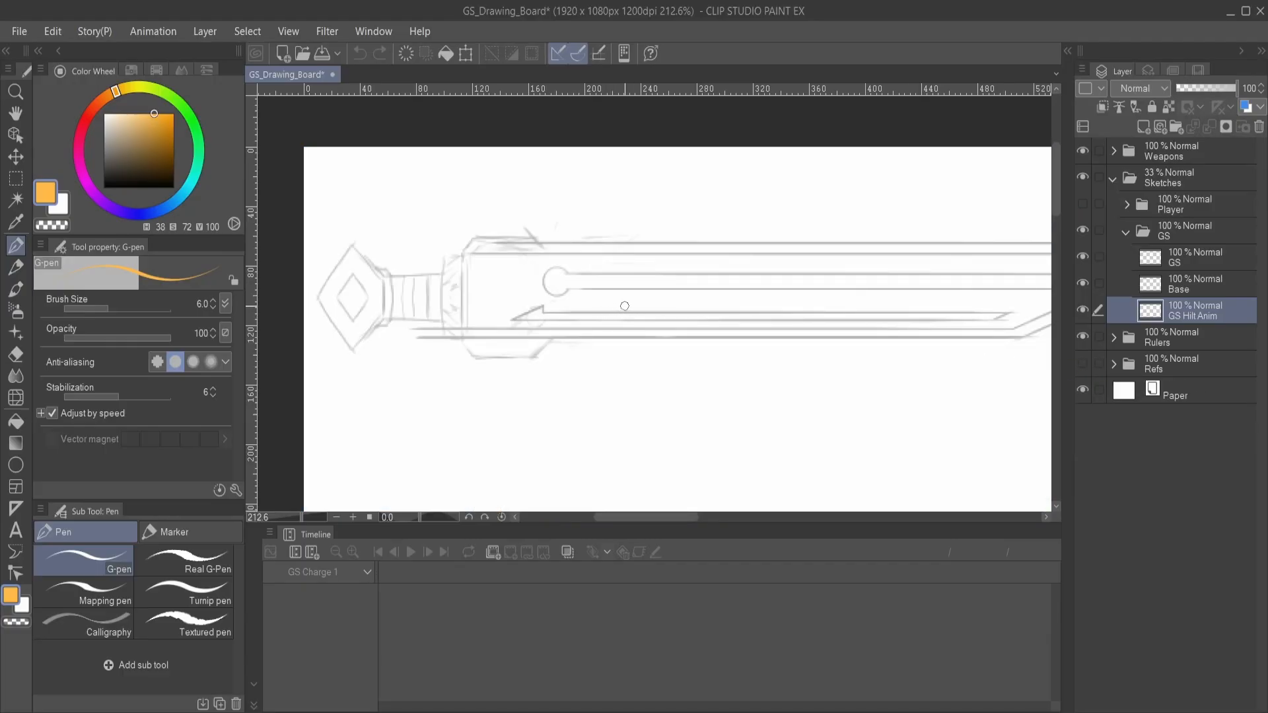
pyautogui.hotkey('ctrl', '-')
pyautogui.hotkey('ctrl', '-')
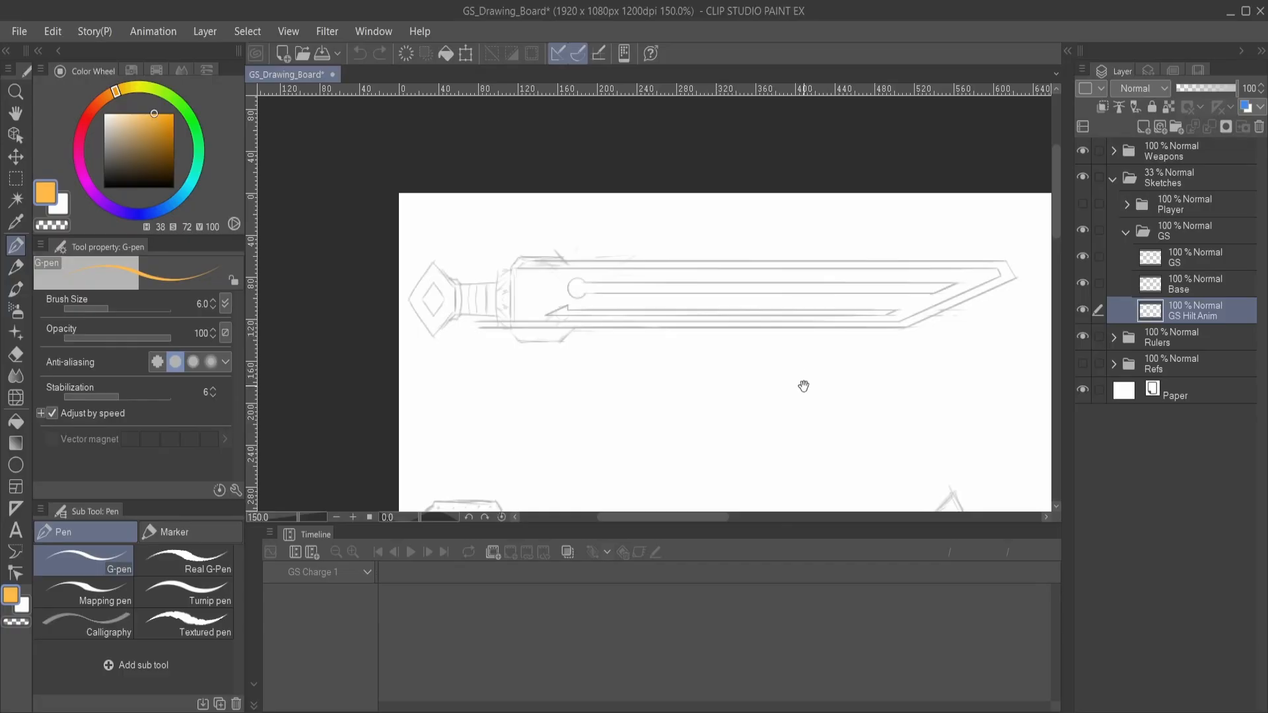
pyautogui.moveTo(804, 385); pyautogui.dragTo(778, 263)
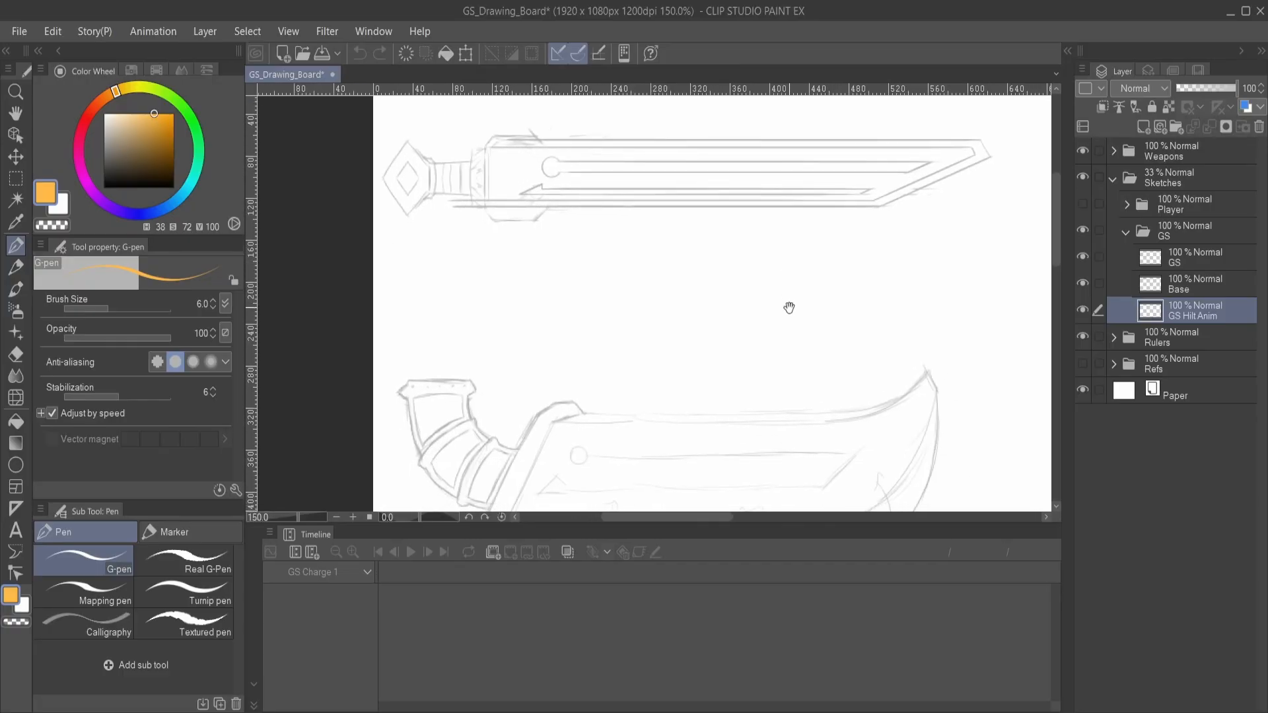
pyautogui.moveTo(653, 311)
pyautogui.mouseDown()
pyautogui.moveTo(713, 289)
pyautogui.moveTo(656, 240)
pyautogui.moveTo(602, 161)
pyautogui.moveTo(668, 275)
pyautogui.mouseUp()
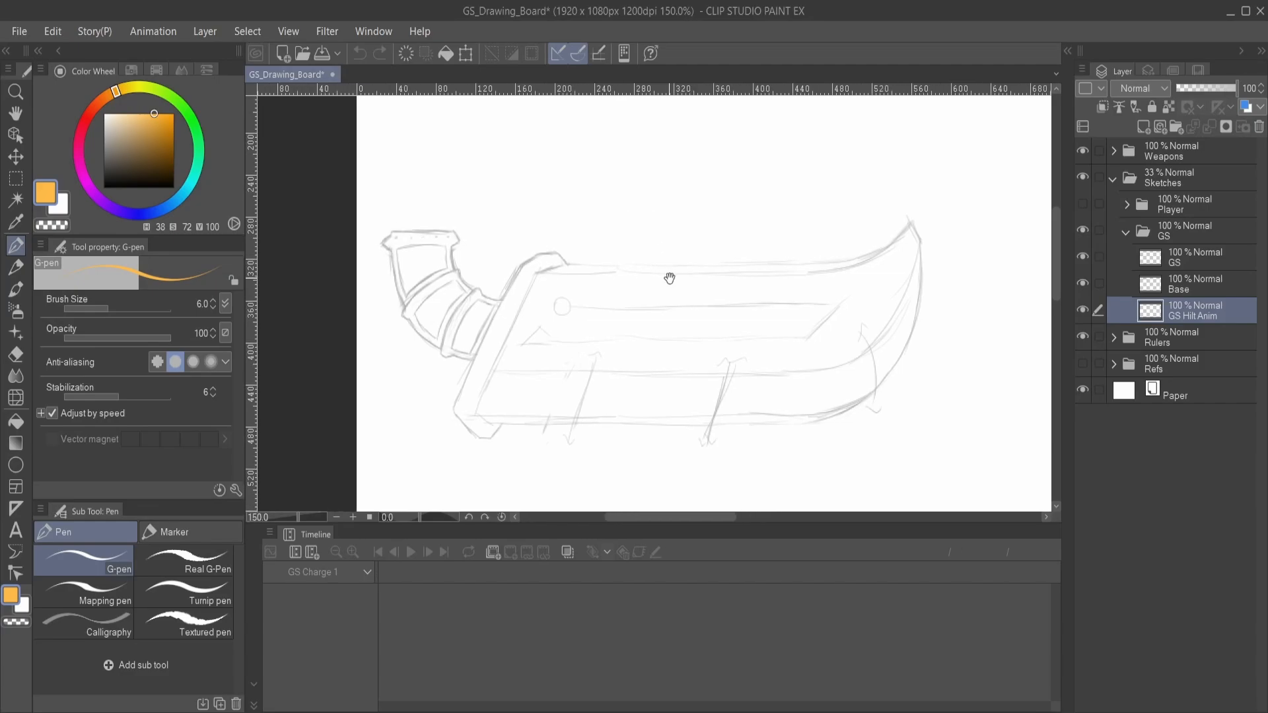
# - Show the GS reference in the Refs folder without the HP Bars layer, and compare the weapon icon with the curved sword sketch
pyautogui.click(1083, 362)
pyautogui.click(1083, 362)
pyautogui.click(1113, 363)
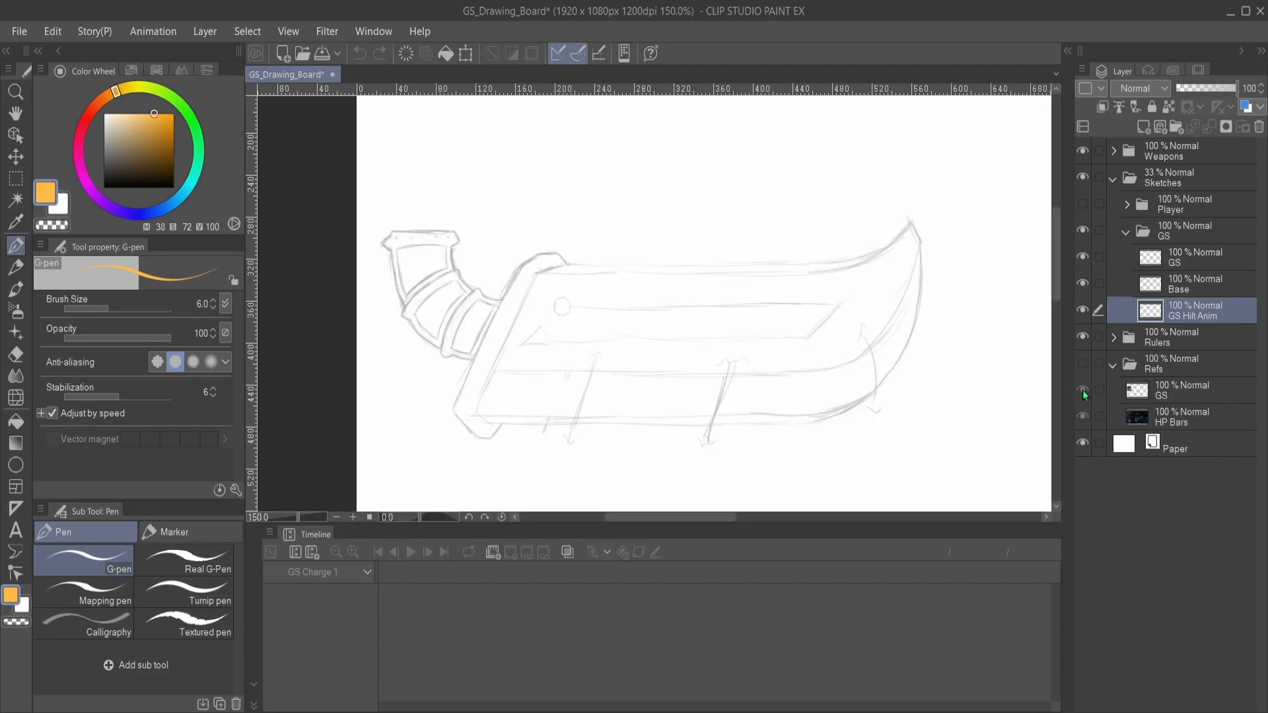
pyautogui.click(1083, 389)
pyautogui.click(1083, 362)
pyautogui.click(1084, 415)
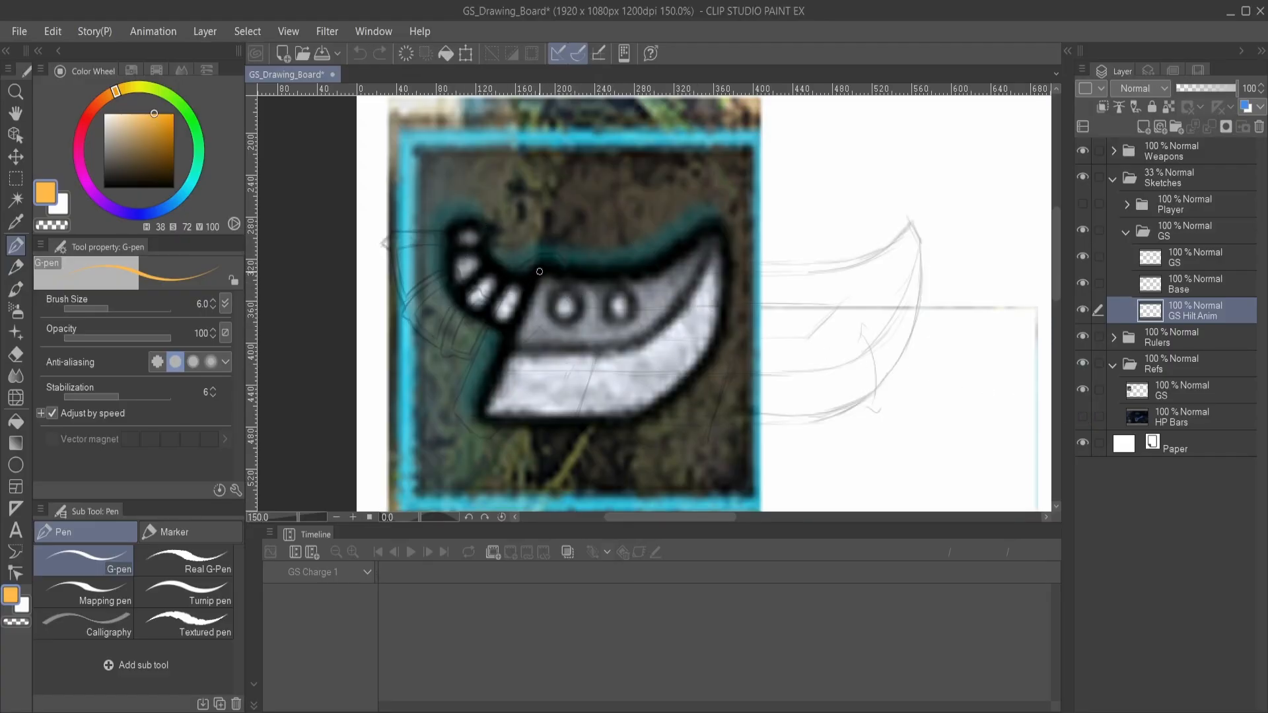
pyautogui.moveTo(804, 258); pyautogui.dragTo(824, 323)
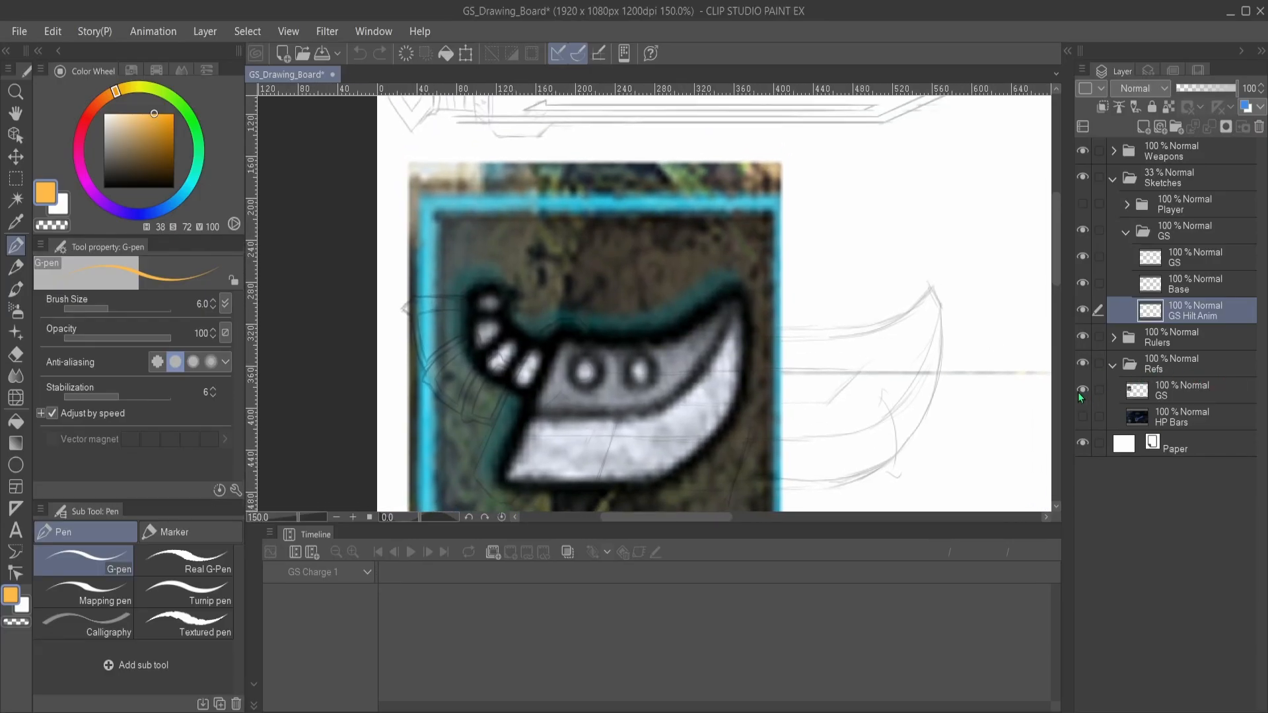
# - Hide and collapse the Refs folder again to examine the curved great sword sketch on its own
pyautogui.click(1083, 363)
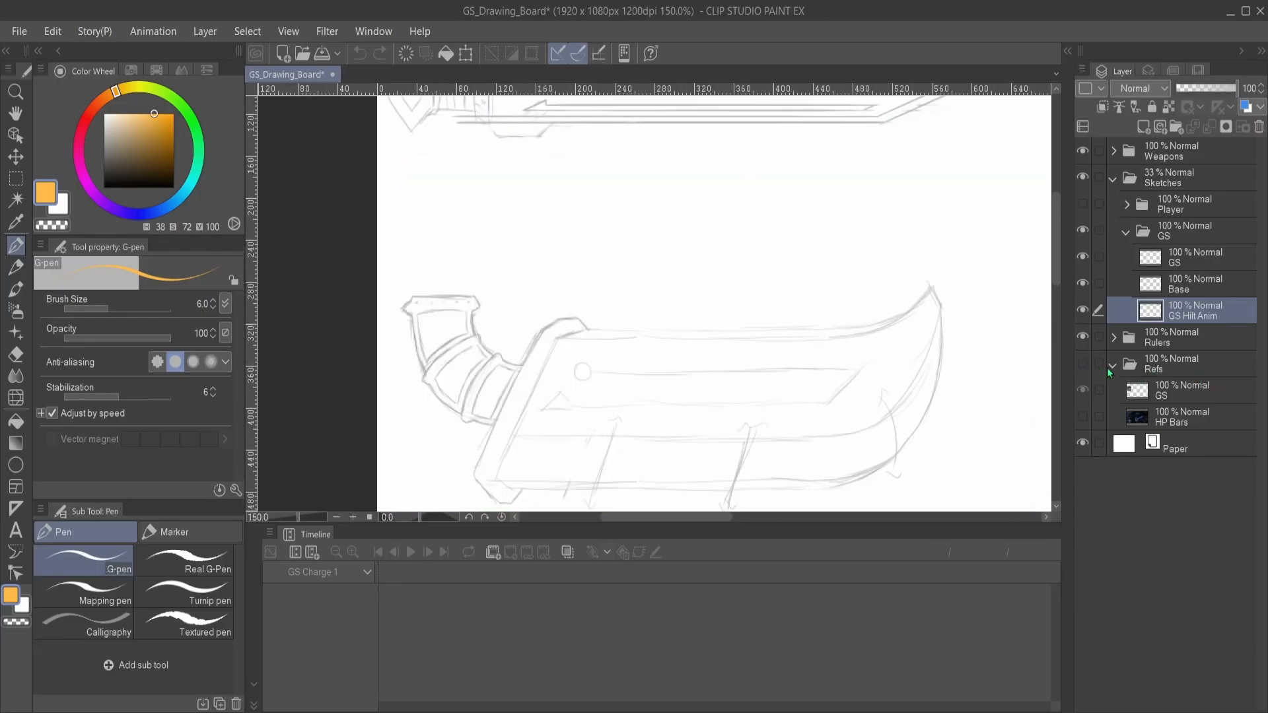
pyautogui.click(1112, 365)
pyautogui.moveTo(950, 400); pyautogui.dragTo(925, 294)
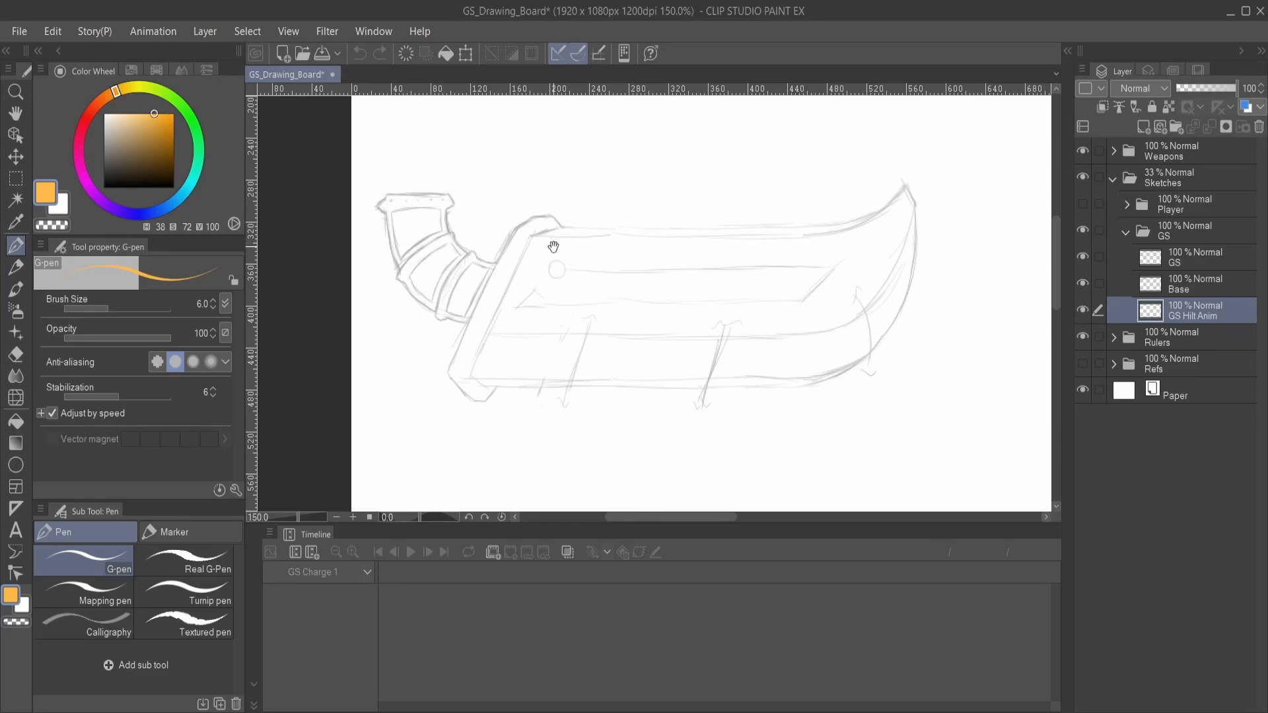
pyautogui.moveTo(554, 246)
pyautogui.mouseDown()
pyautogui.moveTo(627, 321)
pyautogui.moveTo(573, 340)
pyautogui.mouseUp()
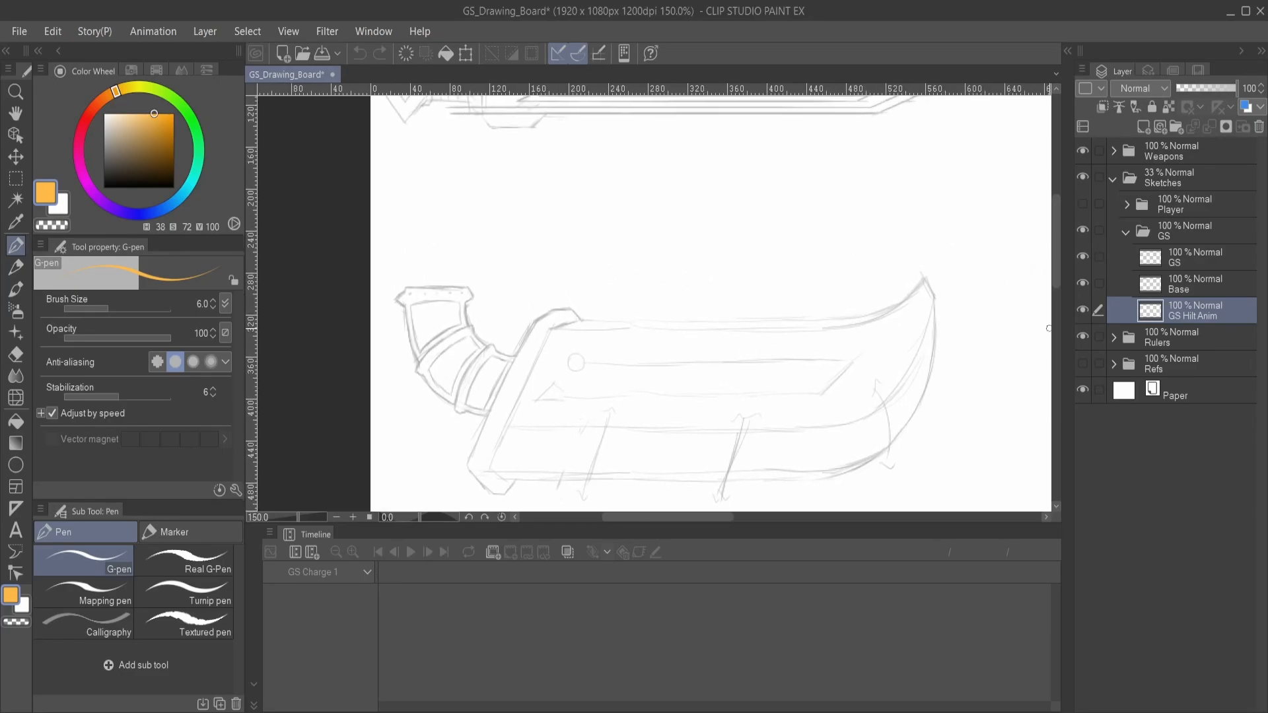
# - Show the Player sketches again and collapse the GS and Sketches folders
pyautogui.click(1124, 233)
pyautogui.click(1082, 205)
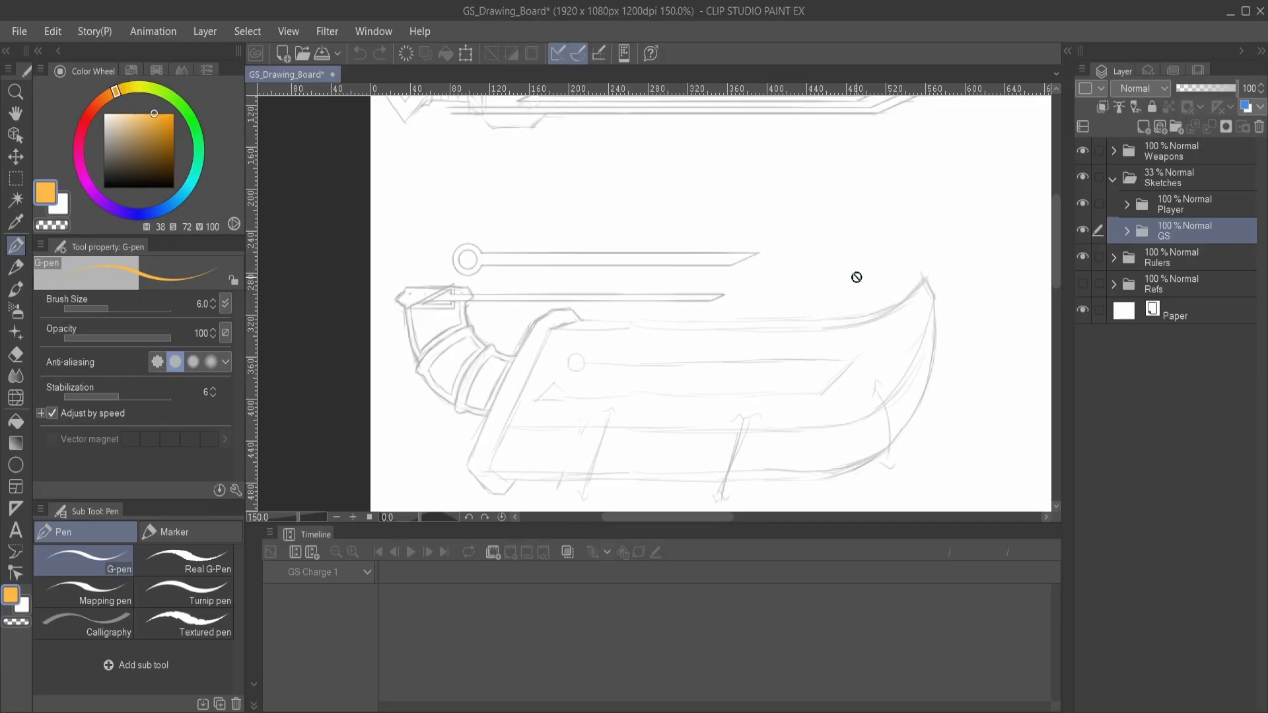
pyautogui.moveTo(892, 275); pyautogui.dragTo(876, 300)
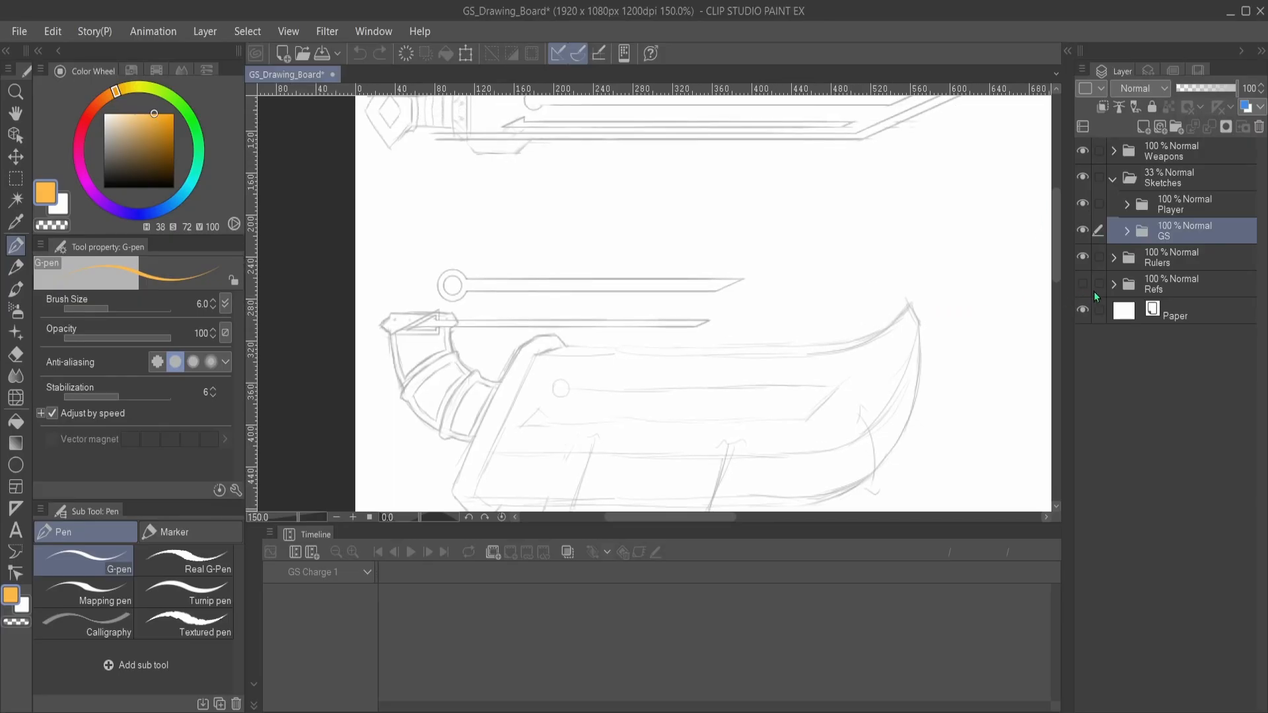
pyautogui.click(1111, 179)
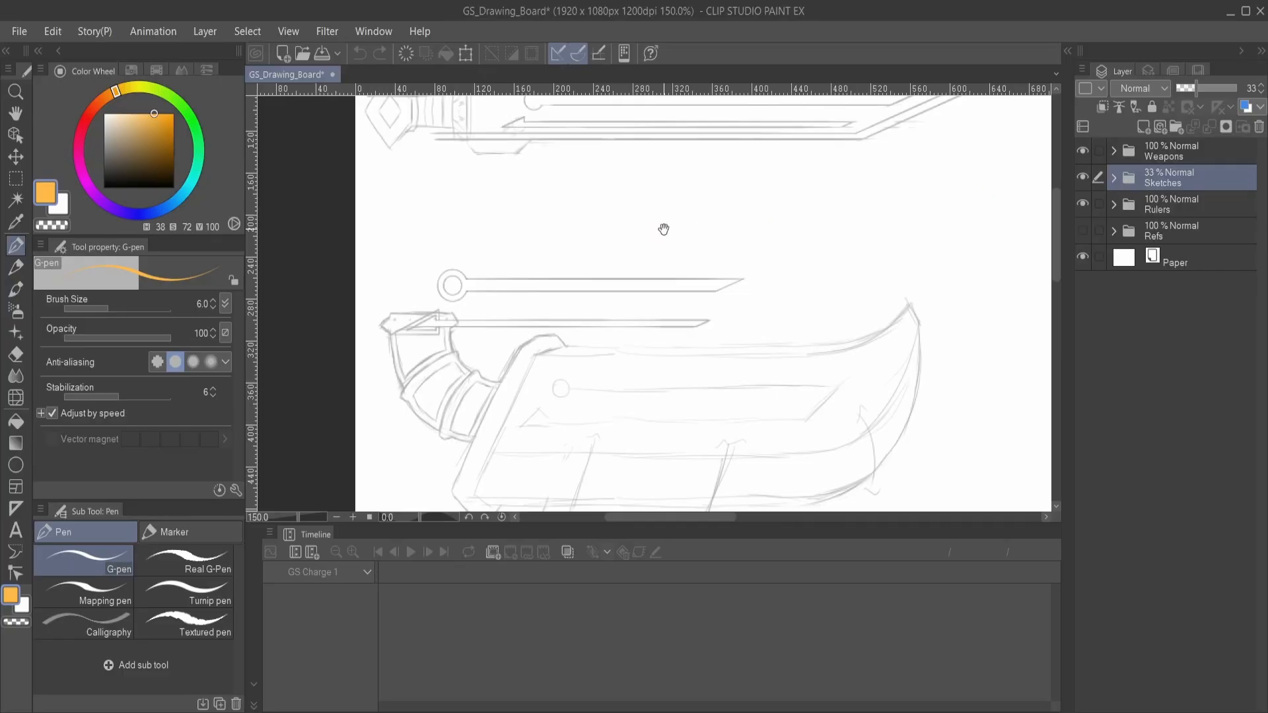
pyautogui.moveTo(693, 229)
pyautogui.mouseDown()
pyautogui.moveTo(790, 385)
pyautogui.moveTo(829, 346)
pyautogui.moveTo(750, 331)
pyautogui.mouseUp()
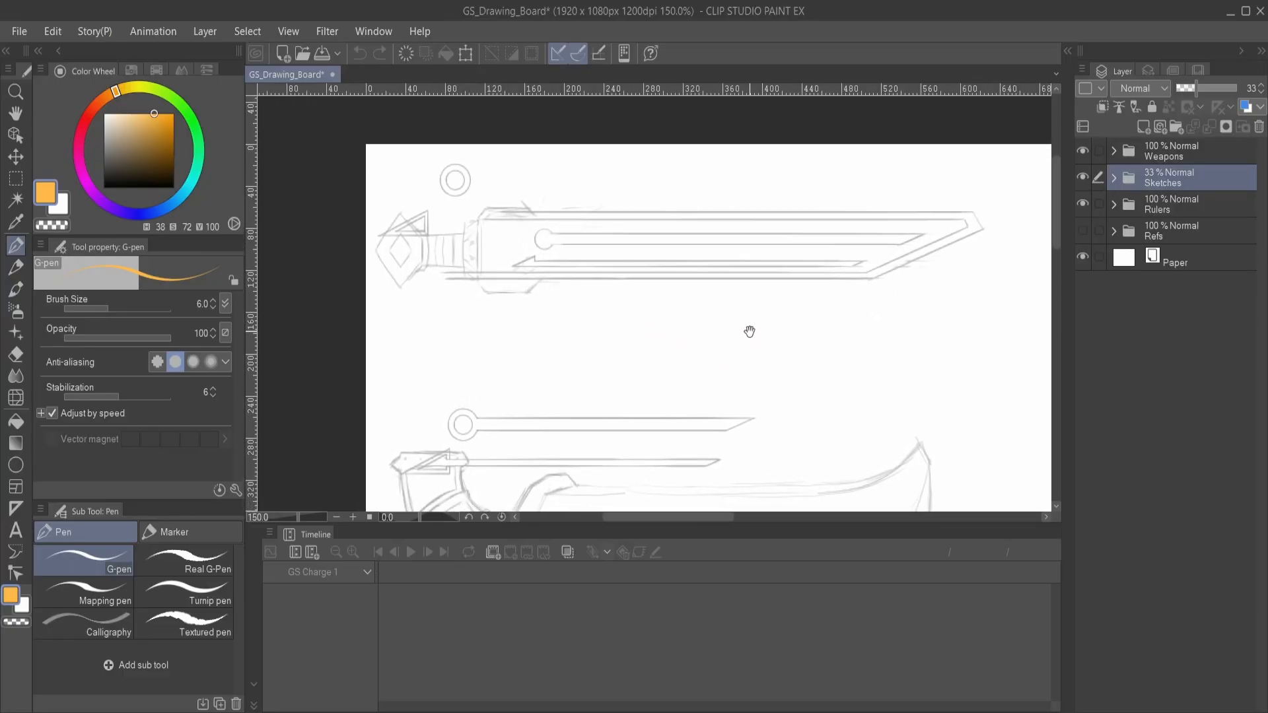
# - Expand the Weapons folder, select its GS folder, and toggle the Weapons visibility off and back on
pyautogui.click(1114, 154)
pyautogui.click(1188, 173)
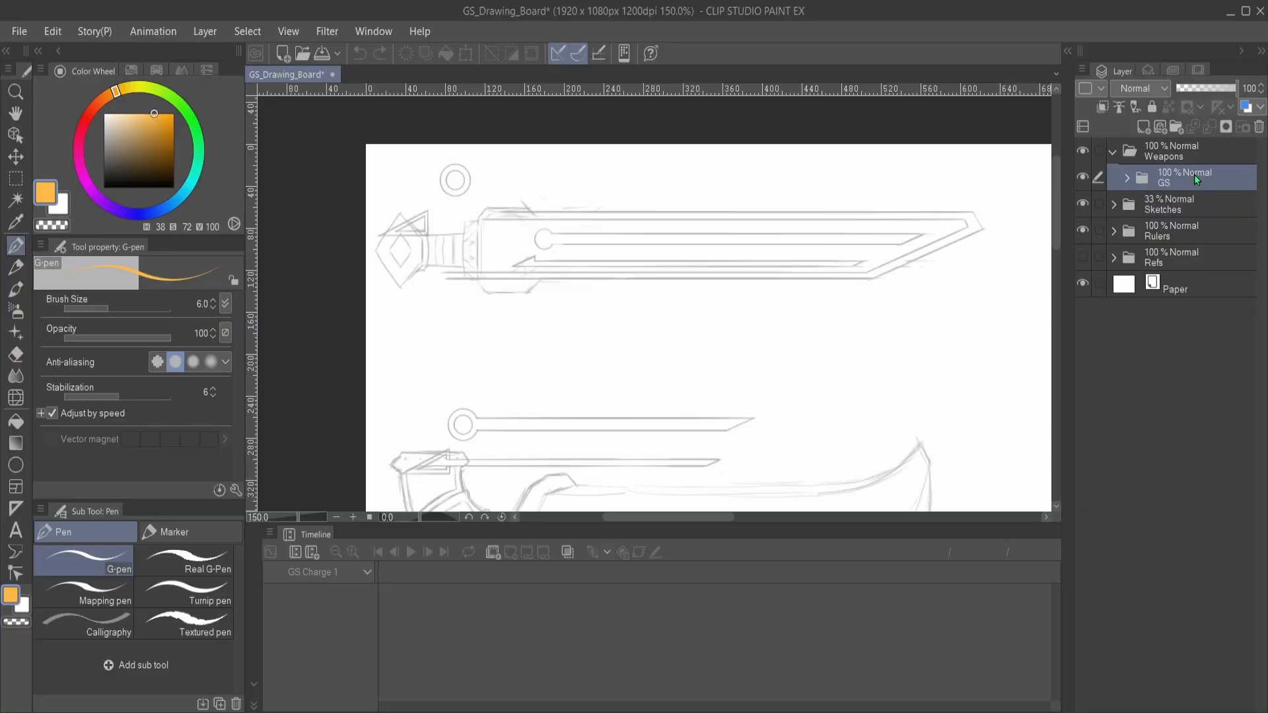
pyautogui.click(1127, 177)
pyautogui.click(1127, 176)
pyautogui.click(1083, 153)
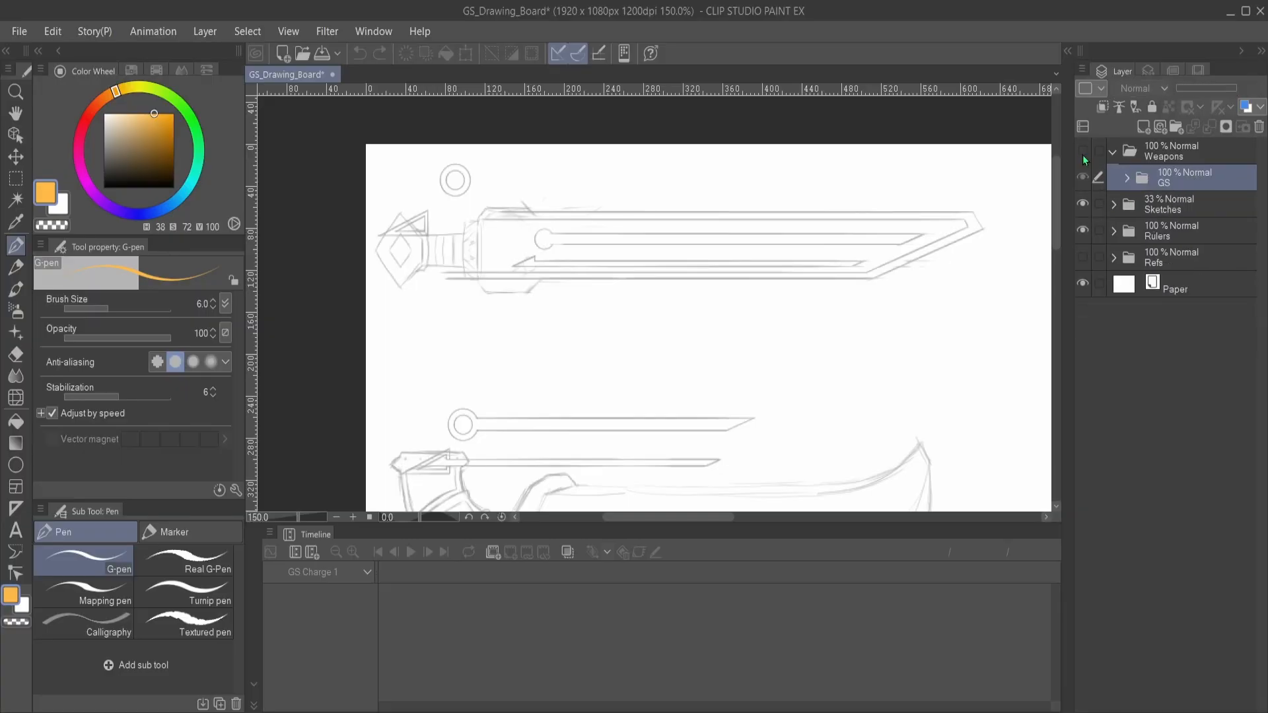
pyautogui.click(1083, 154)
pyautogui.moveTo(866, 346); pyautogui.dragTo(781, 289)
pyautogui.scroll(-1, 823, 254)
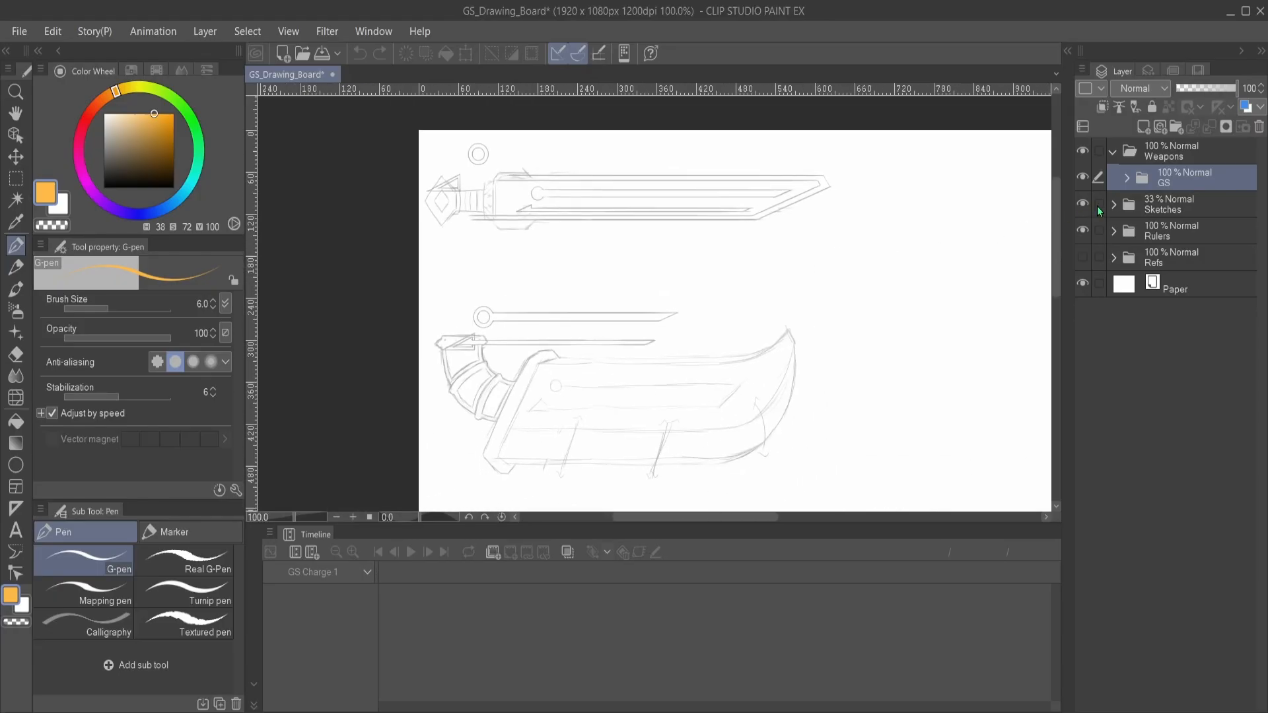
# - Expand the GS weapon folder and show GS v1 to examine the first colored great sword design
pyautogui.click(1127, 177)
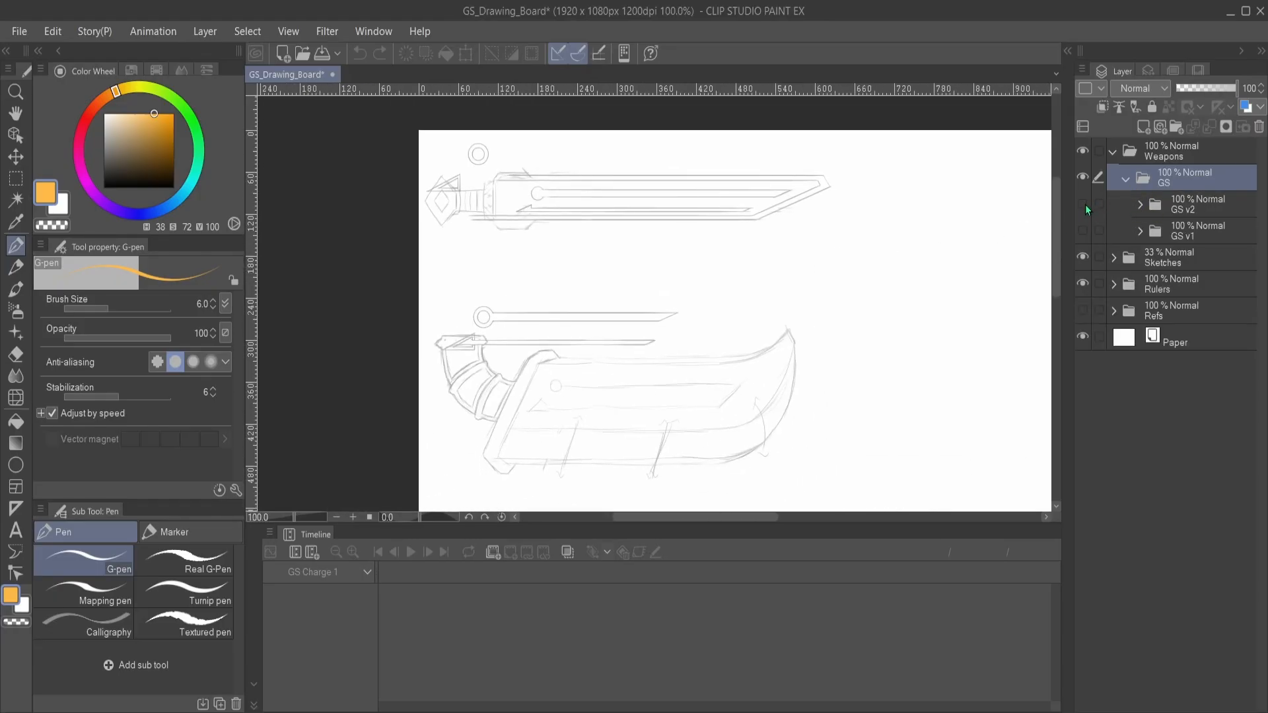
pyautogui.click(1081, 231)
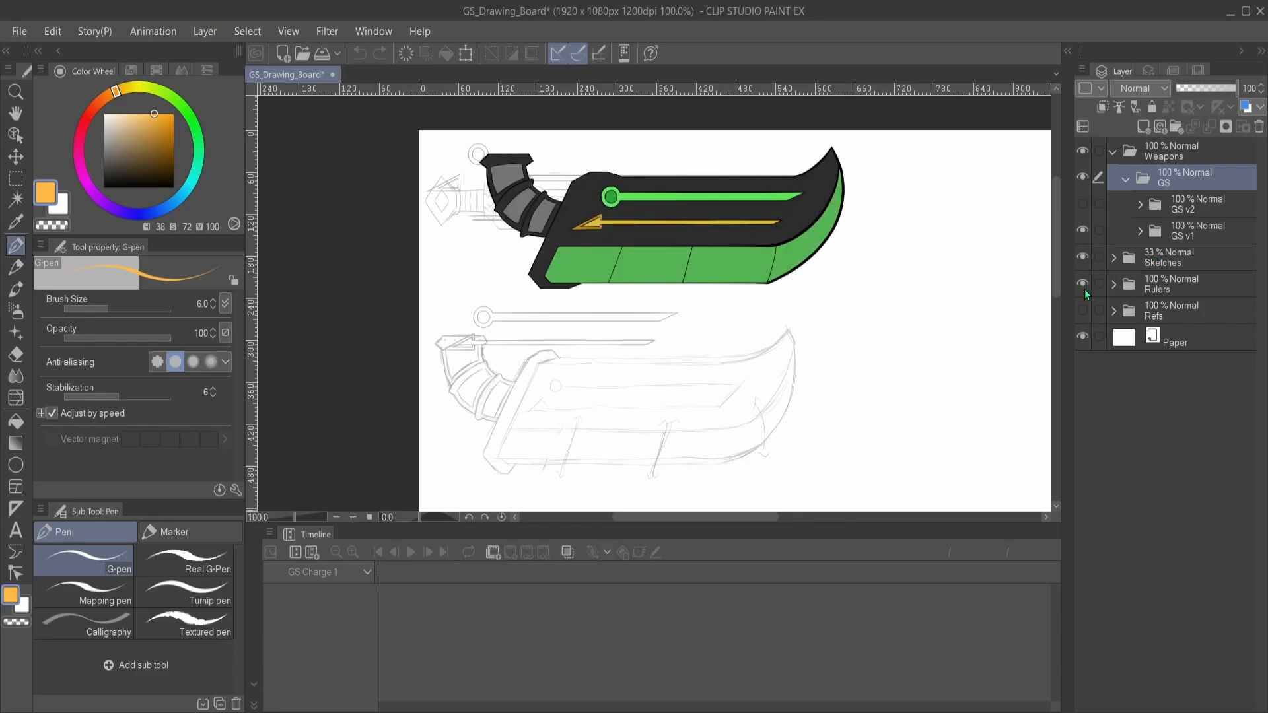
pyautogui.moveTo(663, 246); pyautogui.dragTo(718, 305)
pyautogui.scroll(4, 741, 302)
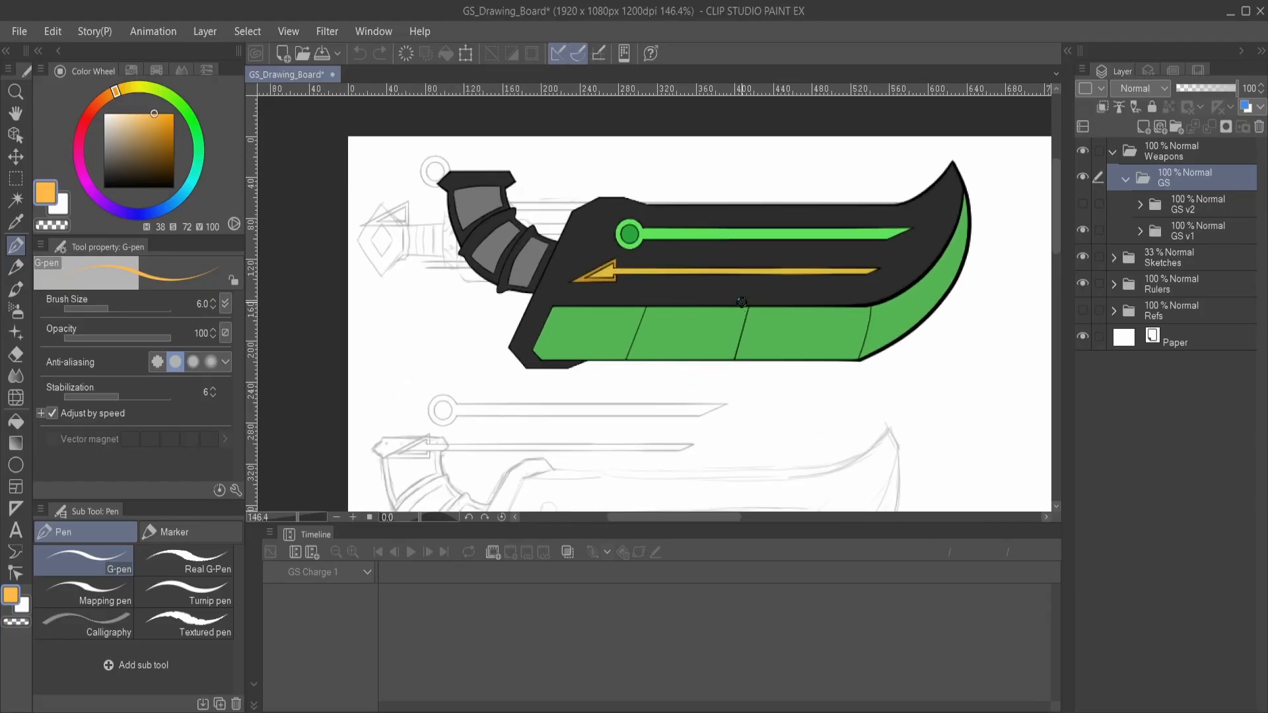
pyautogui.moveTo(789, 297); pyautogui.dragTo(769, 299)
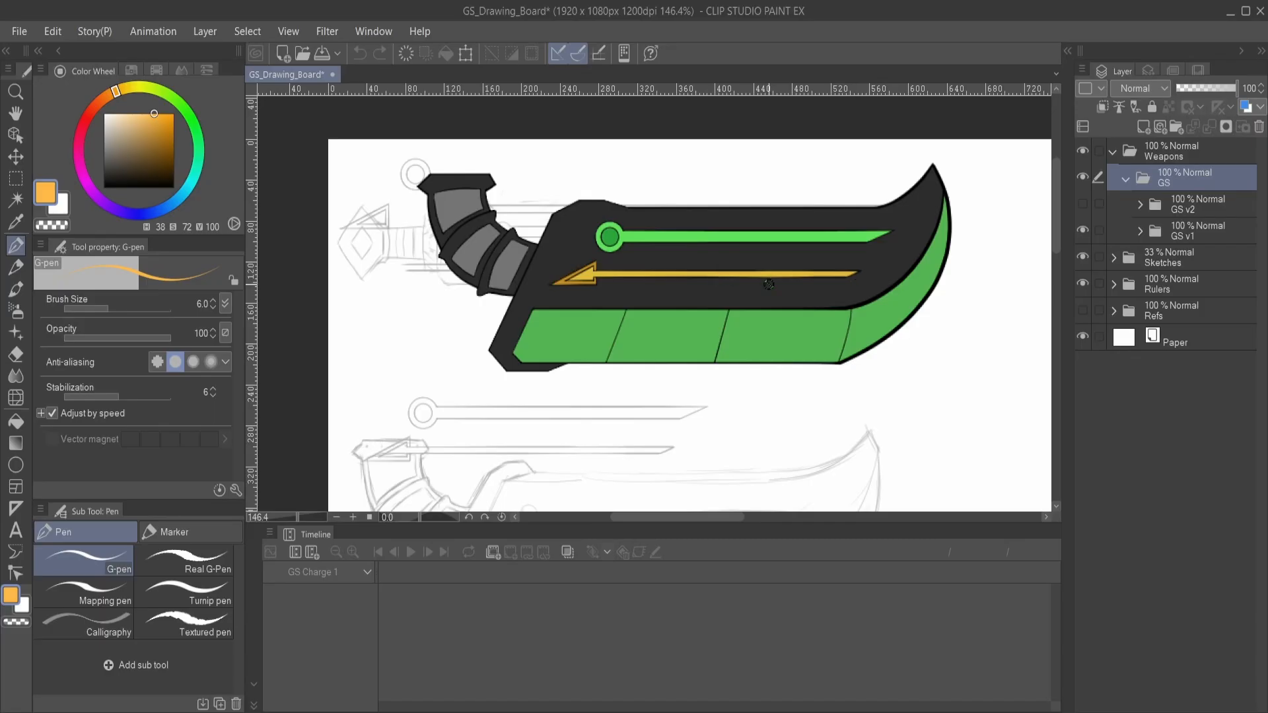
pyautogui.moveTo(659, 284); pyautogui.dragTo(711, 317)
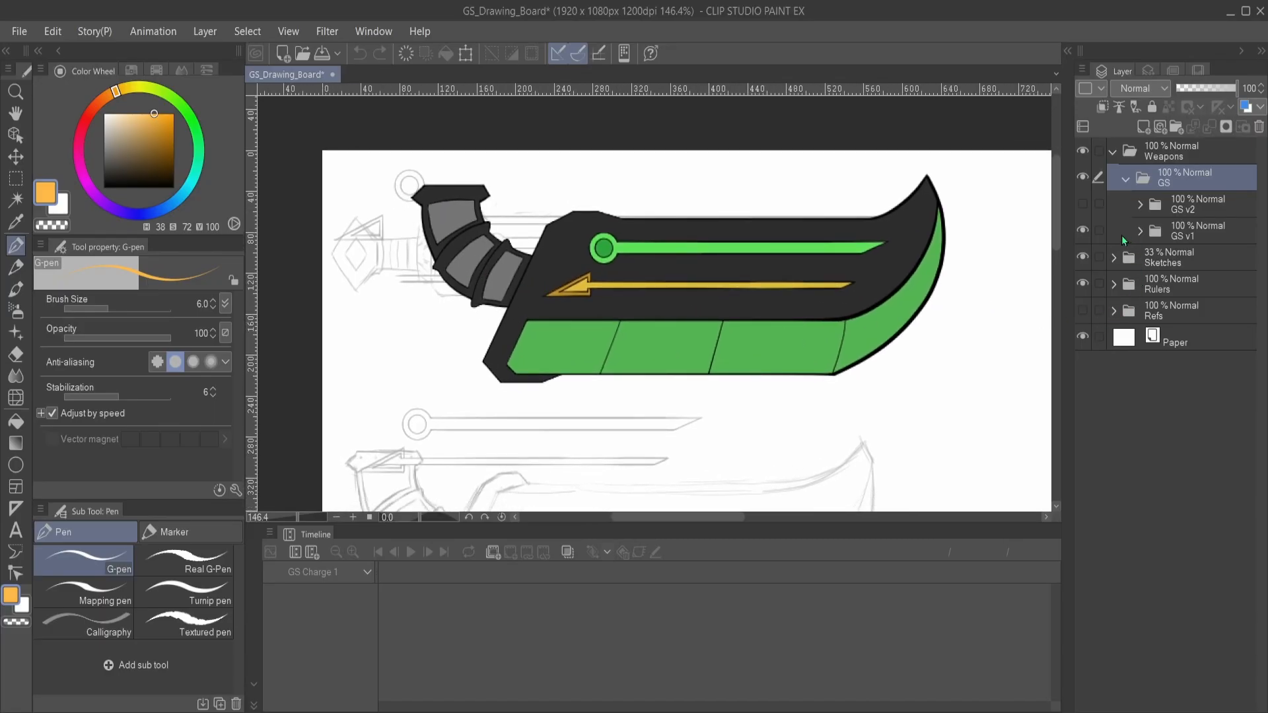
# - Hide GS v1 and show GS v2 in its place to examine the second great sword design
pyautogui.click(1083, 230)
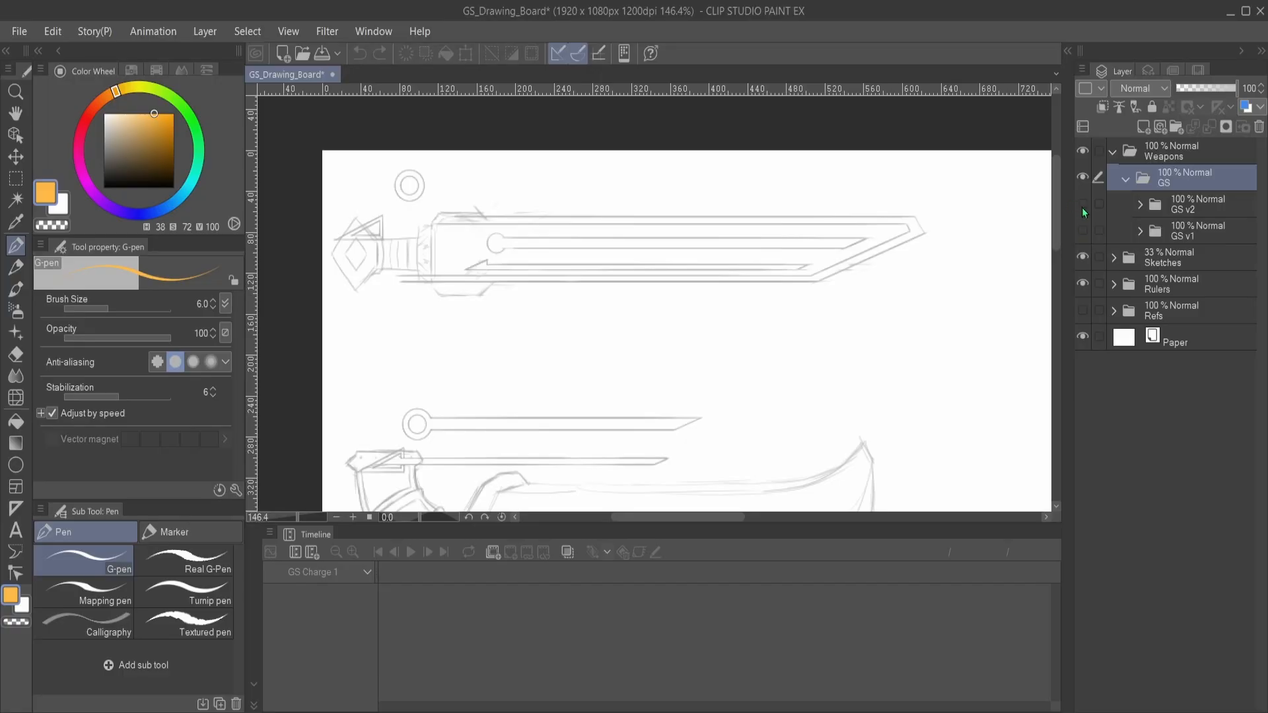
pyautogui.click(1083, 203)
pyautogui.moveTo(811, 344); pyautogui.dragTo(735, 337)
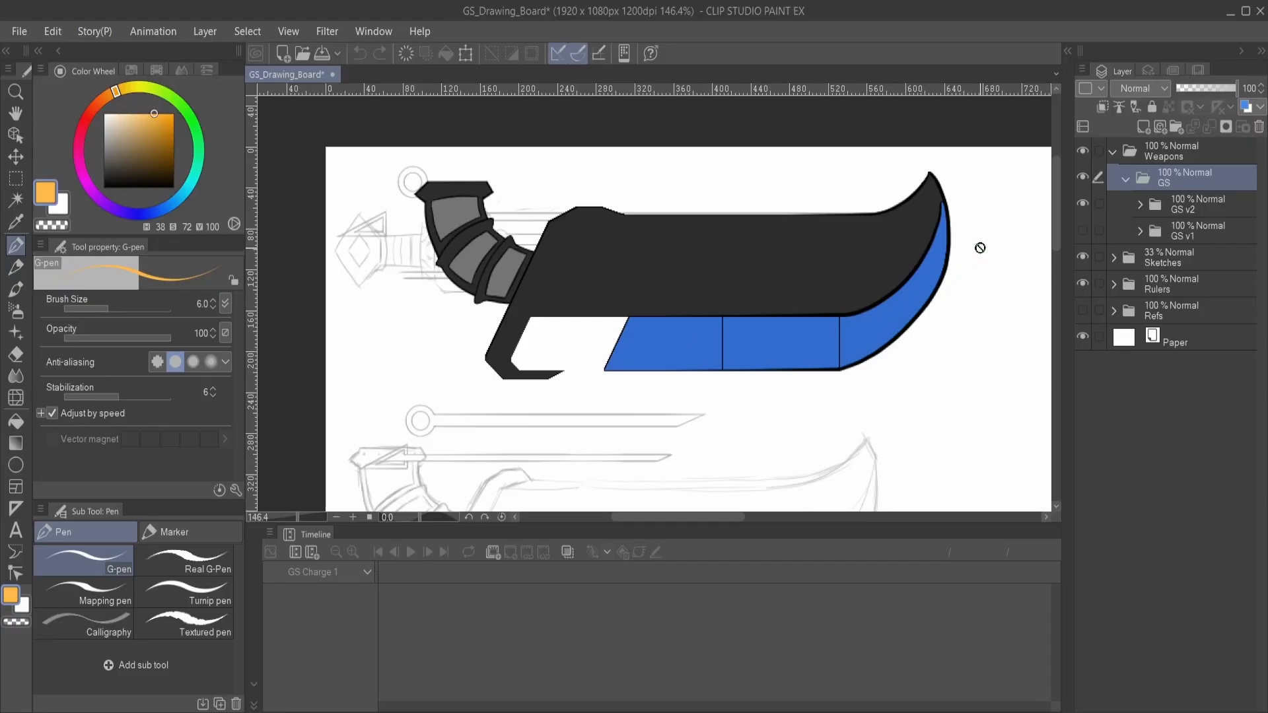
pyautogui.moveTo(687, 314); pyautogui.dragTo(728, 284)
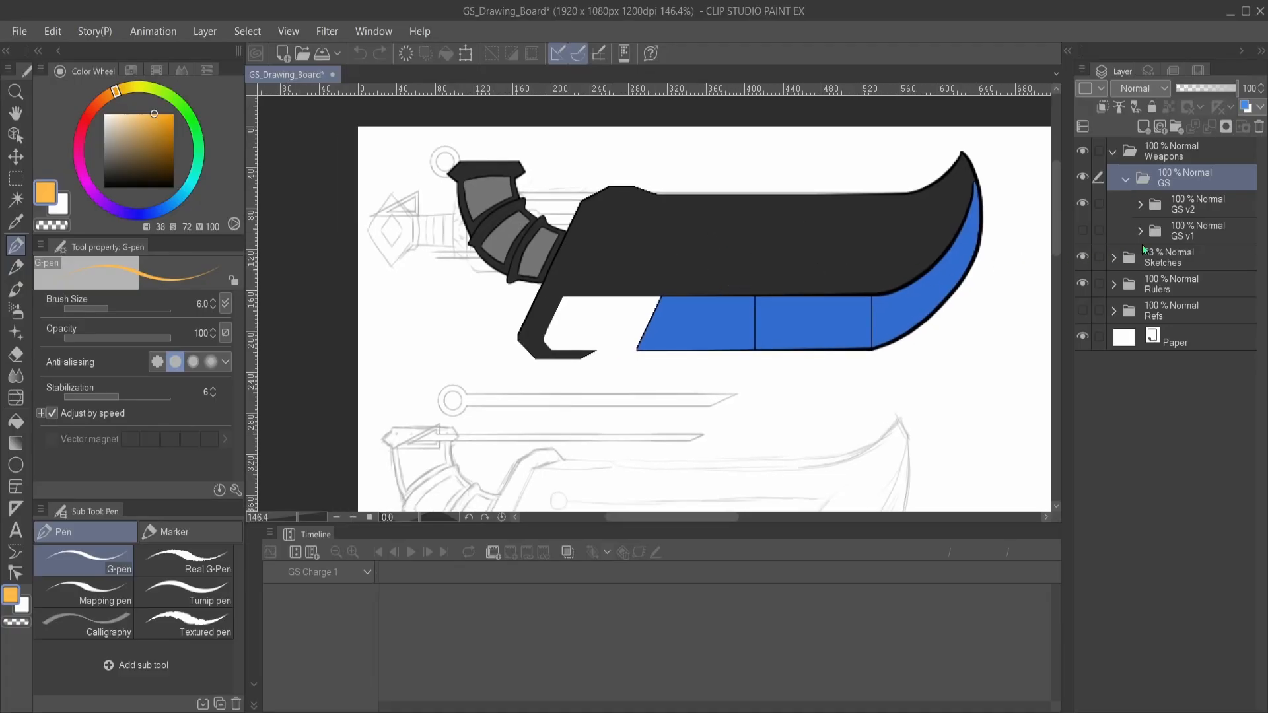
# - Expand GS v2 down to its GS Copy line art folder and show the HP Copy, SP Copy and Element Holder line art layers
pyautogui.click(1139, 206)
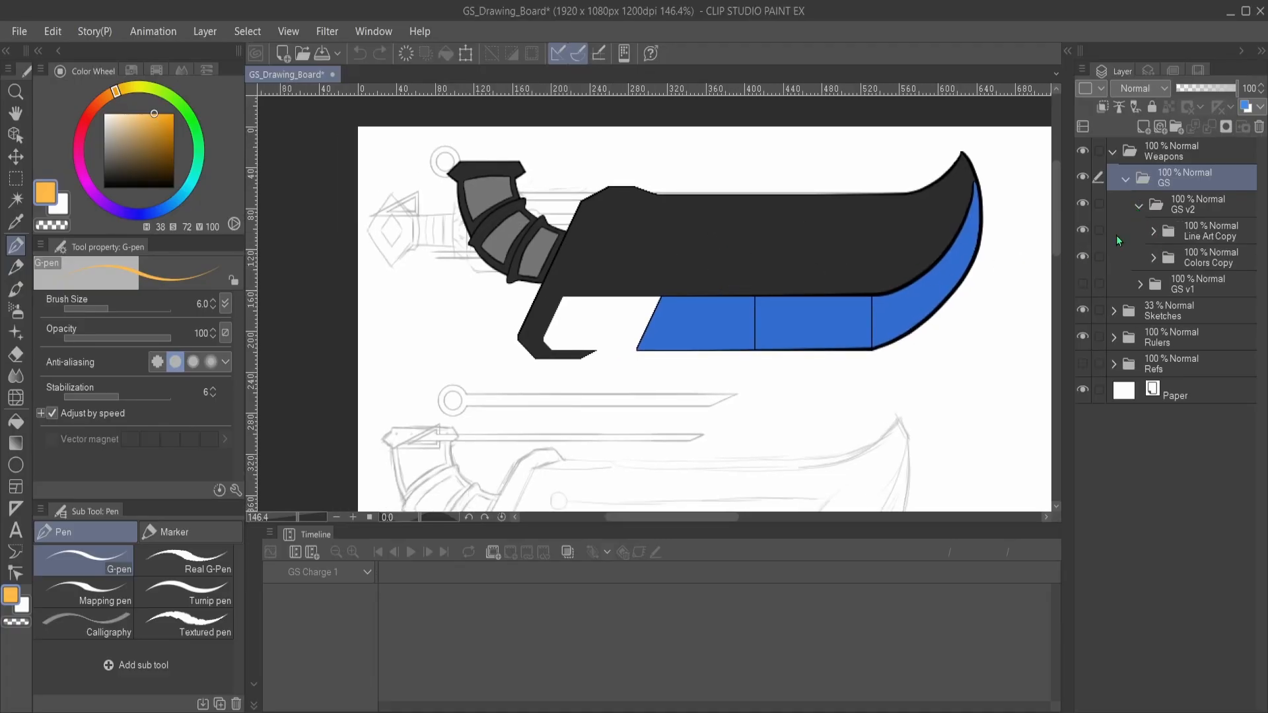
pyautogui.click(1153, 231)
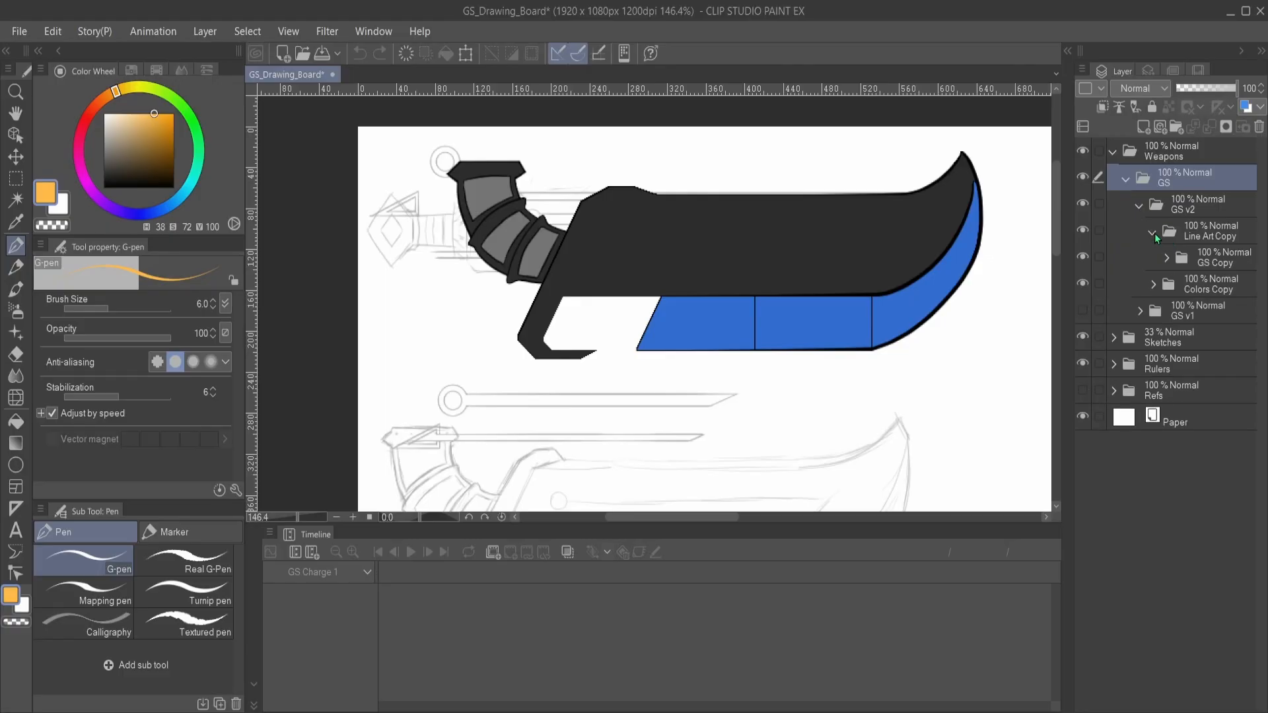
pyautogui.click(1164, 257)
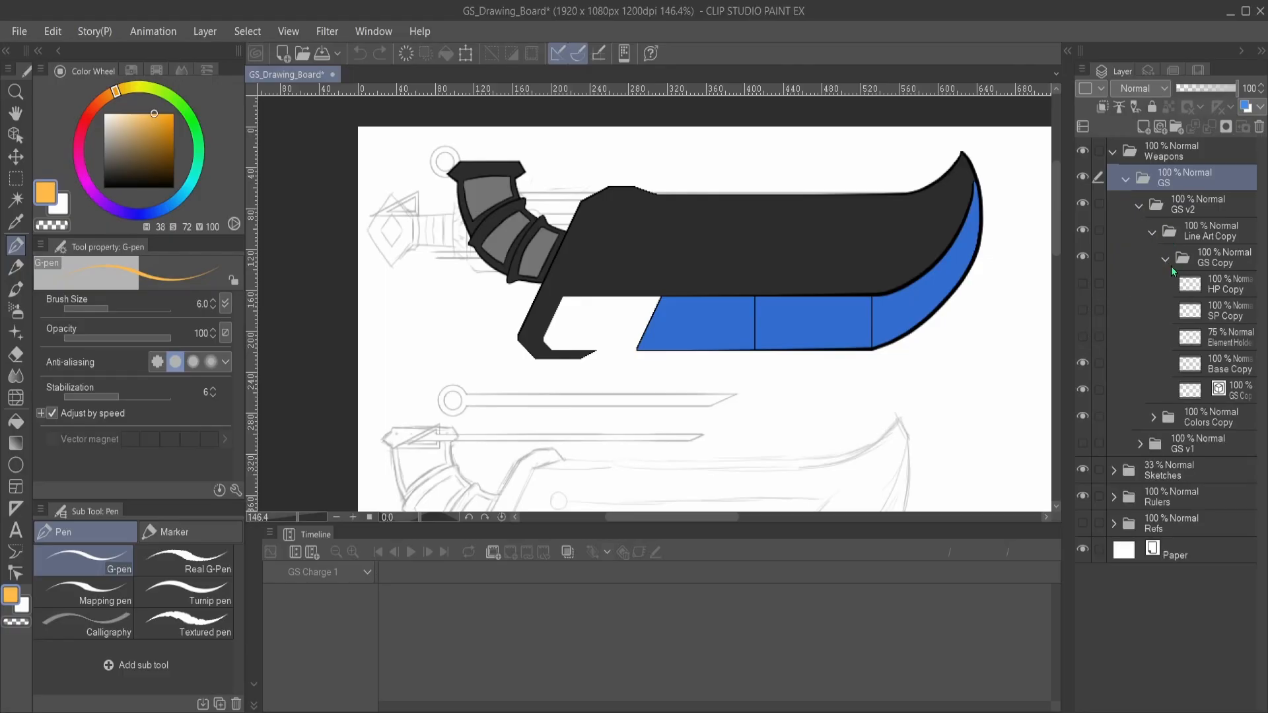
pyautogui.click(1081, 285)
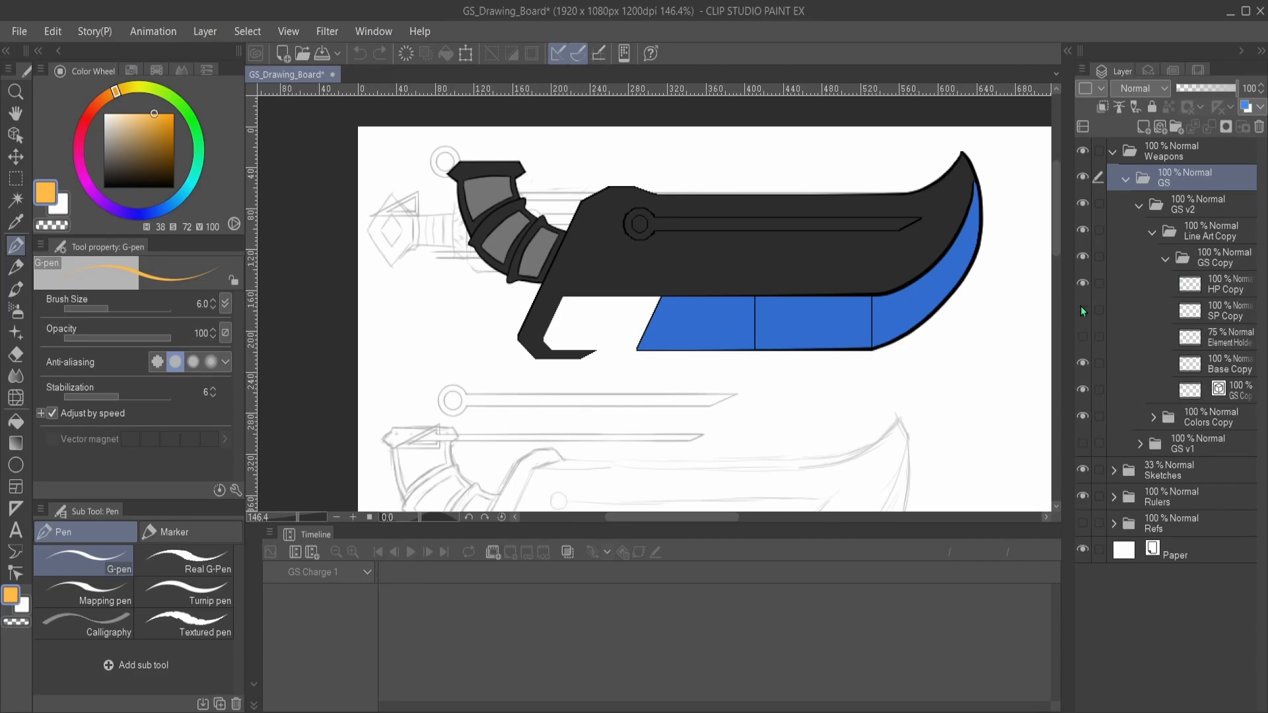
pyautogui.click(1082, 309)
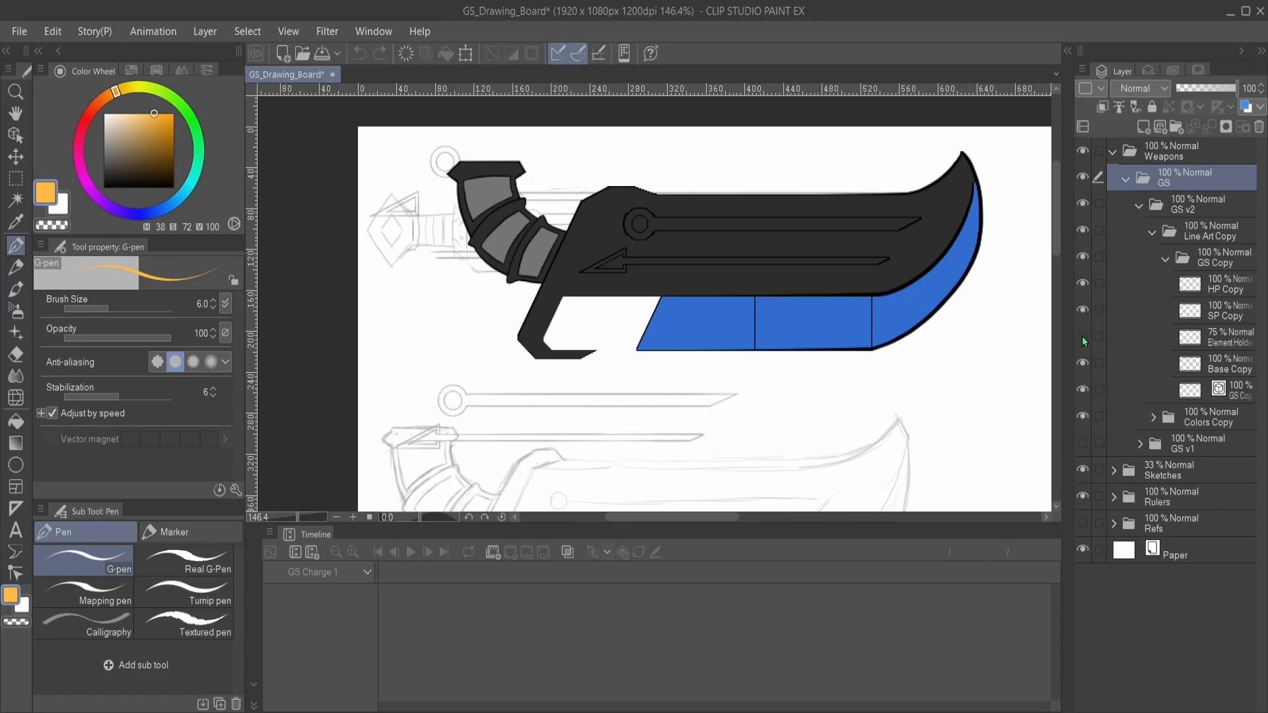
pyautogui.click(1083, 337)
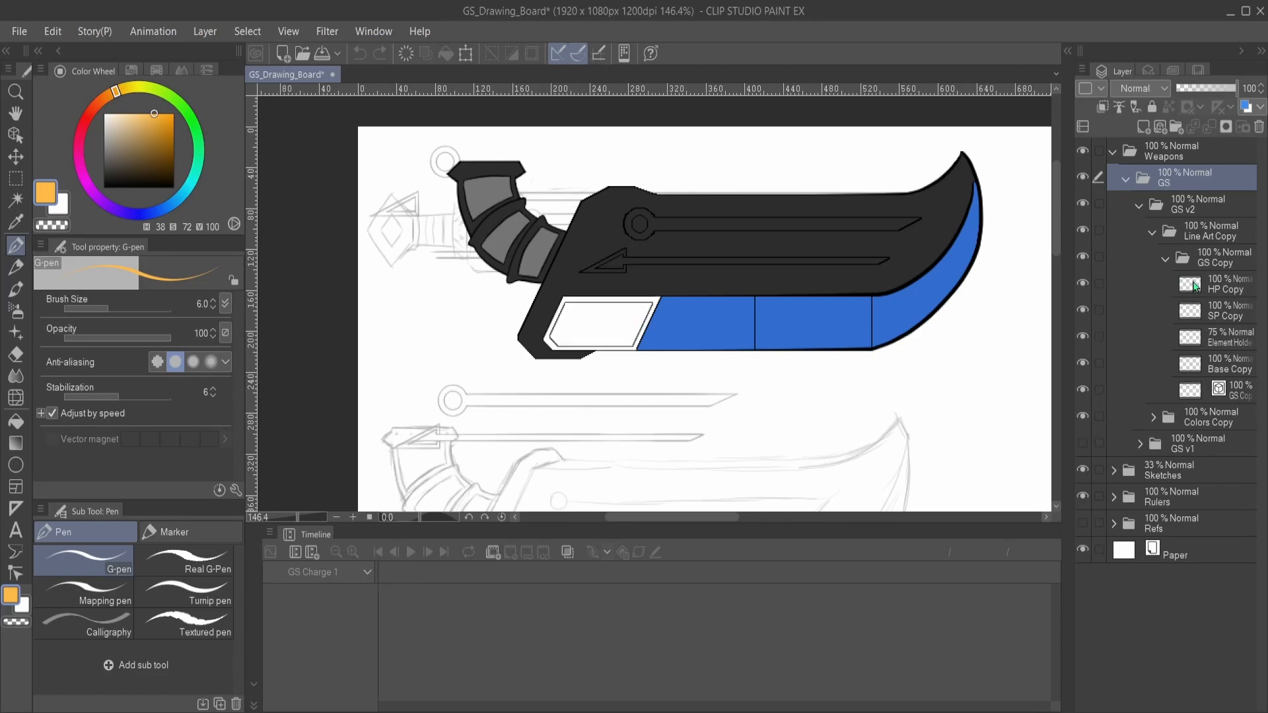
pyautogui.scroll(2, 617, 246)
pyautogui.scroll(-1, 758, 237)
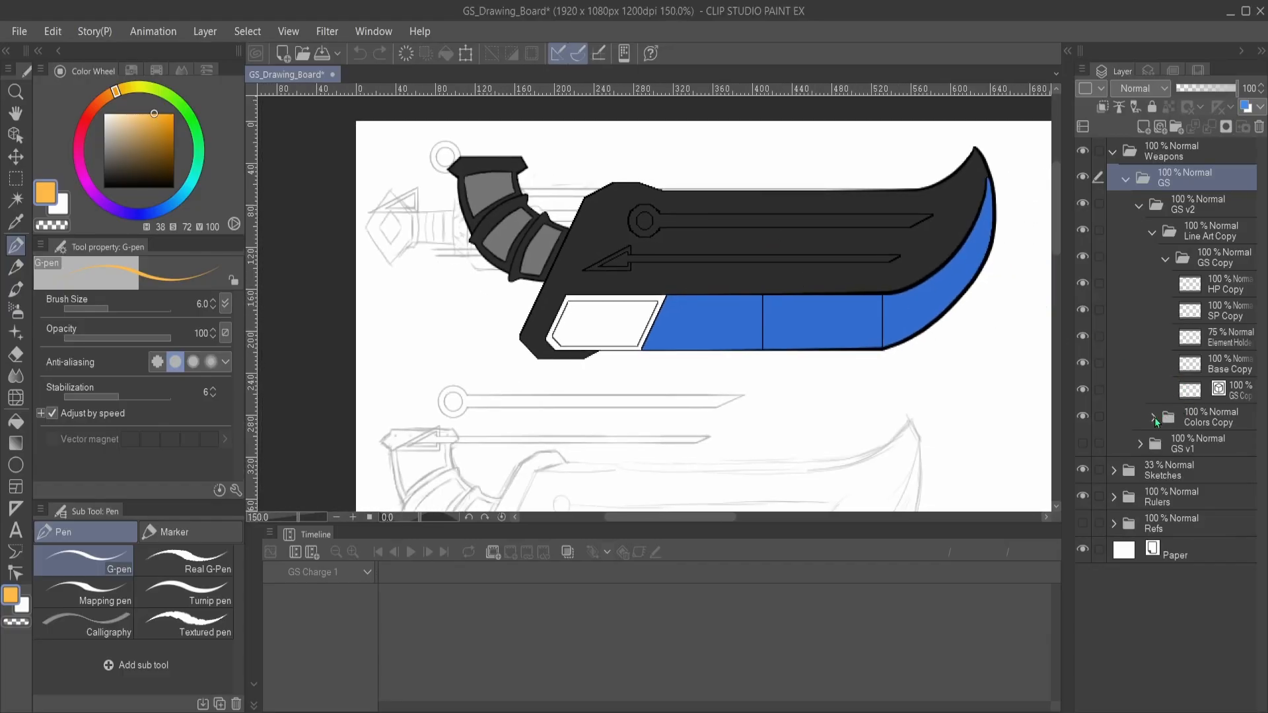
# - Expand the Colors Copy folder down to Gauges Copy and show the HP Copy and SP Copy gauge colors
pyautogui.click(1152, 417)
pyautogui.click(1167, 445)
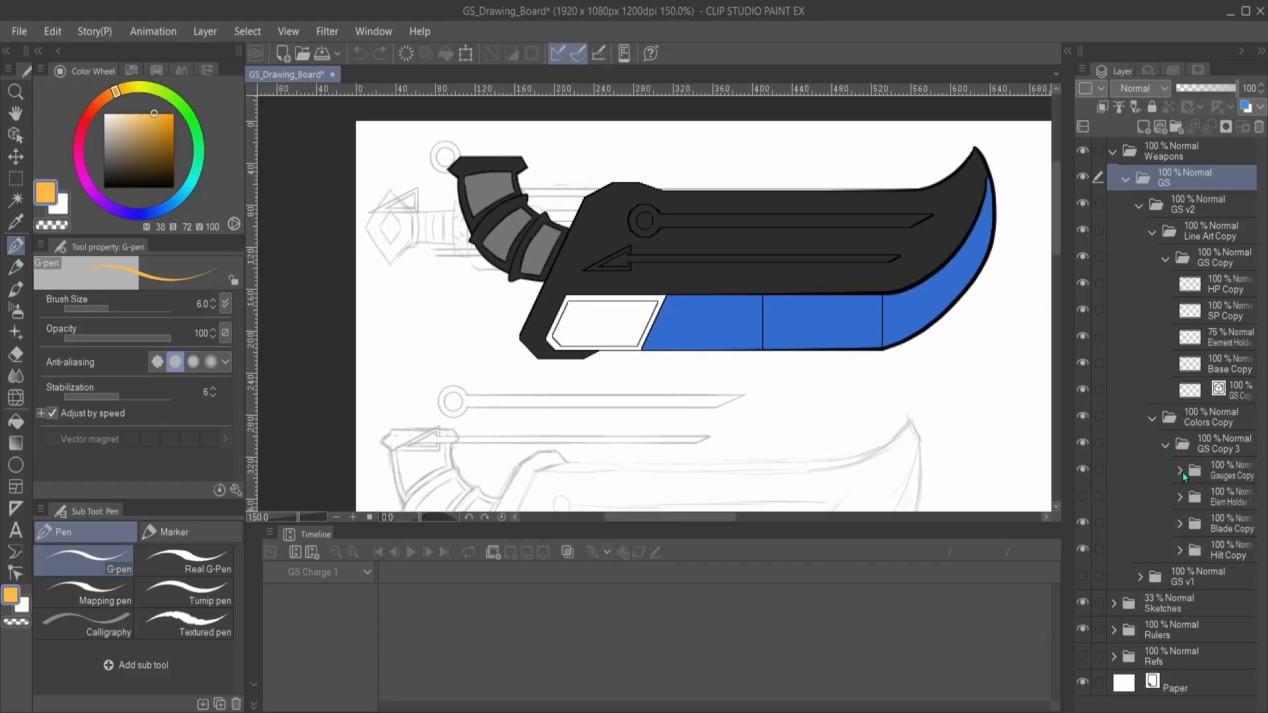
pyautogui.click(1180, 471)
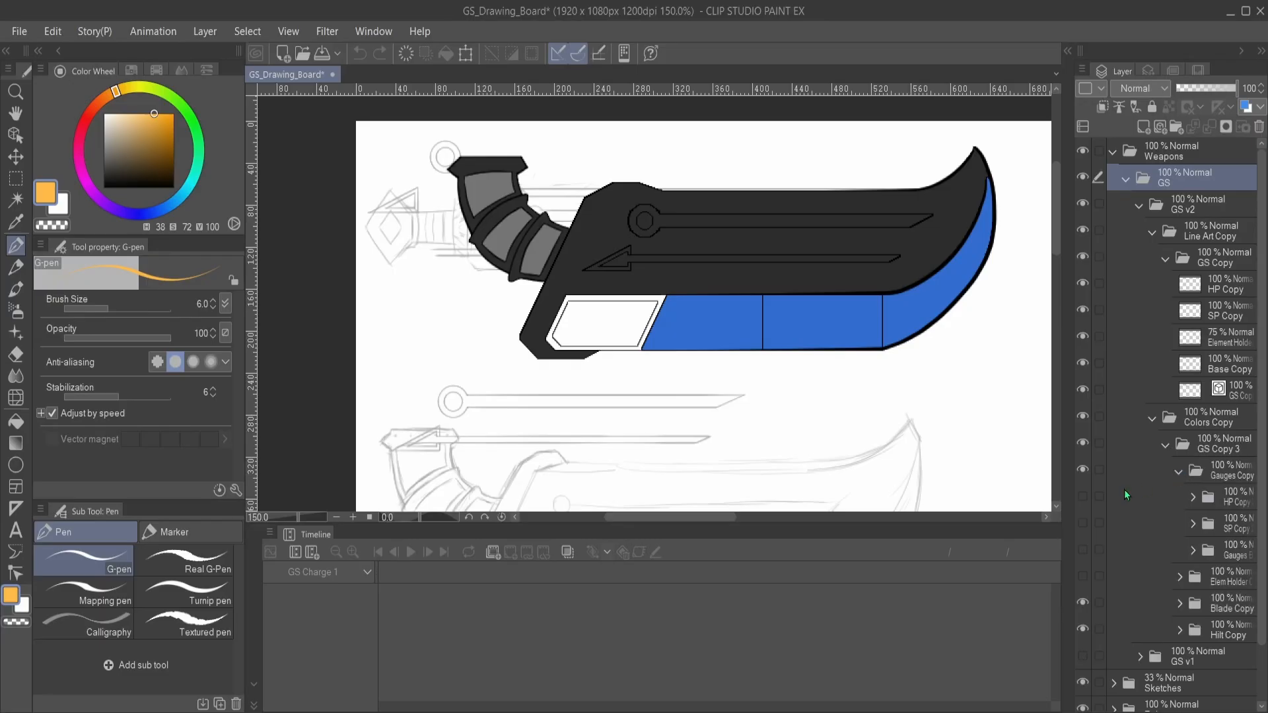
pyautogui.click(1083, 497)
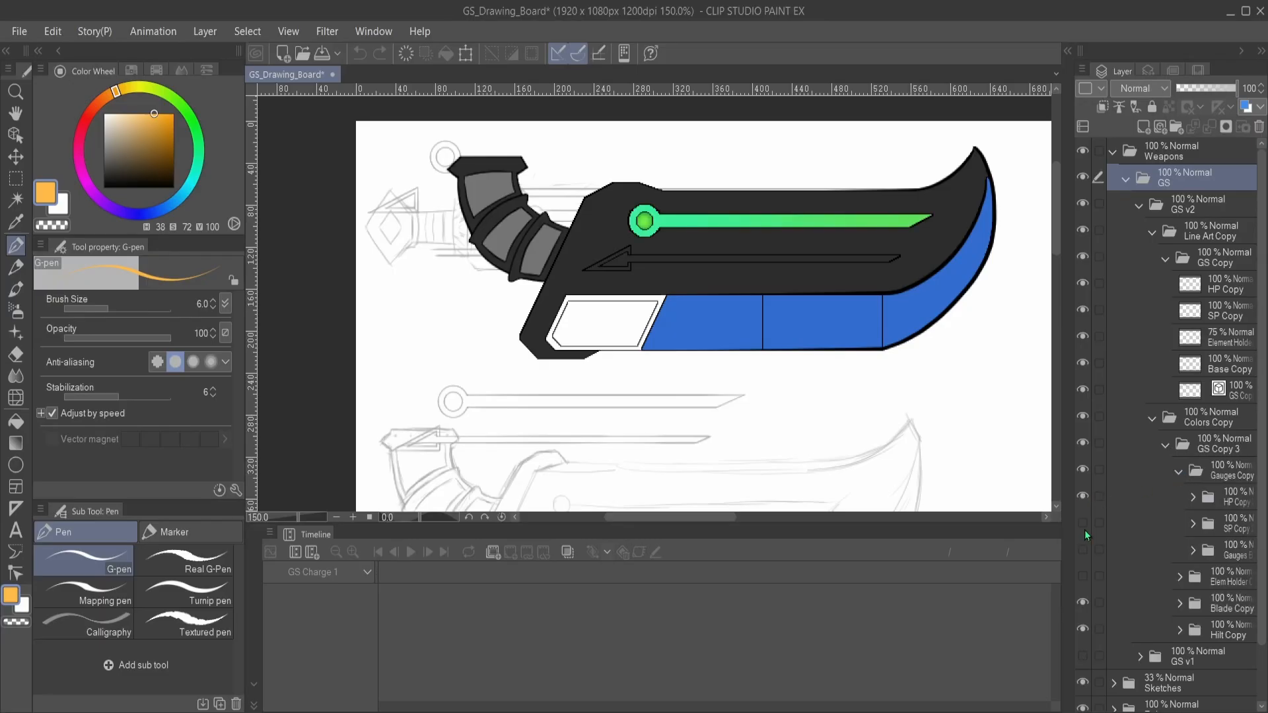
pyautogui.click(1081, 524)
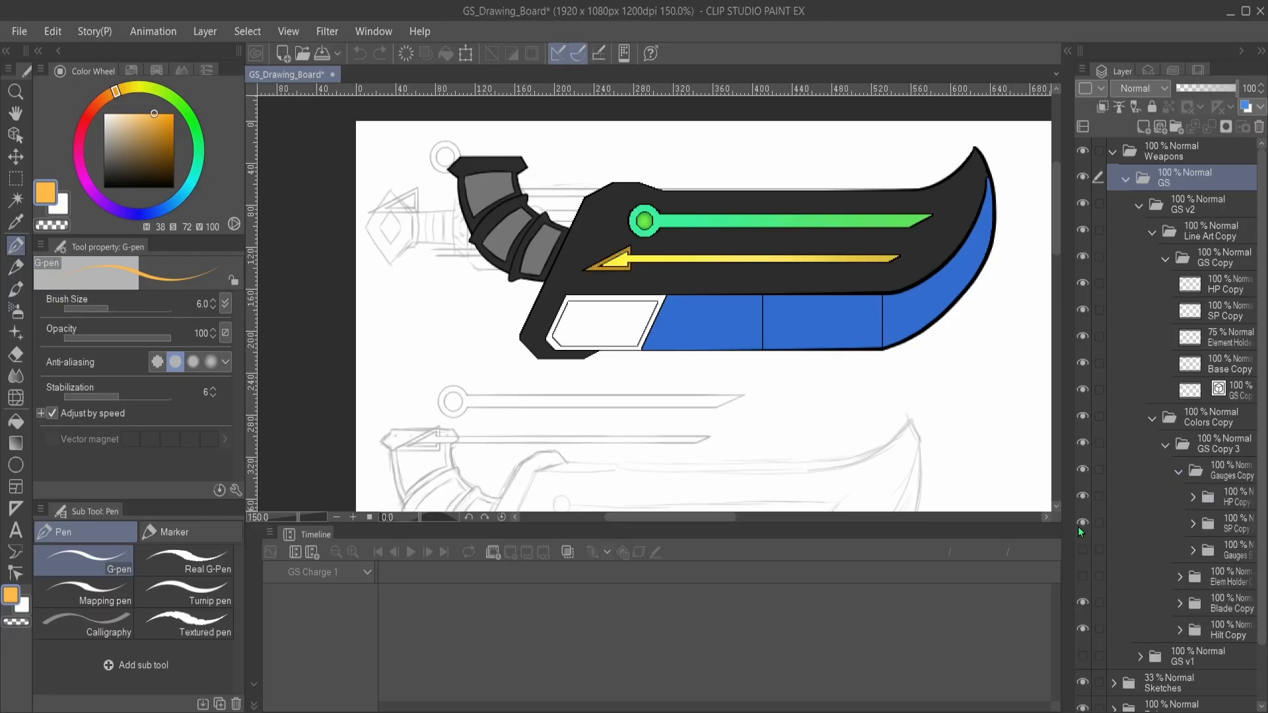
# - Examine the green HP gauge and the yellow SP gauge on the great sword's blade, up close and as a whole
pyautogui.scroll(2, 655, 264)
pyautogui.scroll(4, 712, 337)
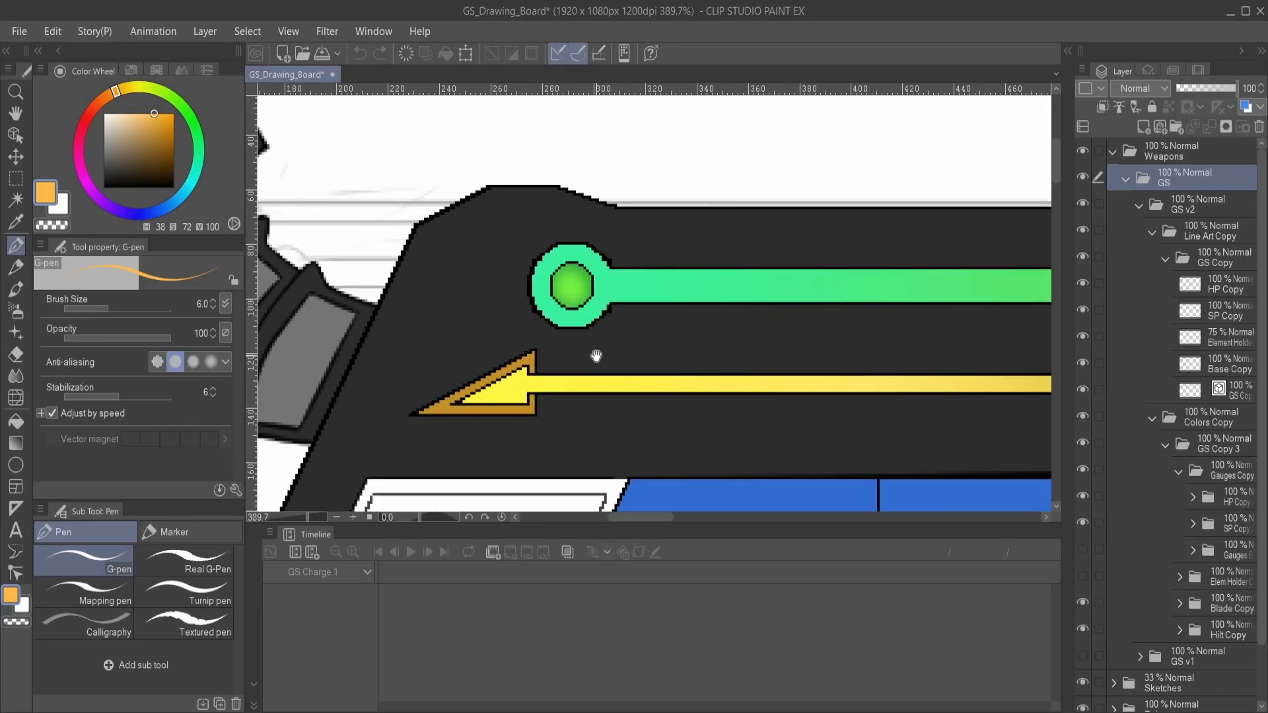
pyautogui.moveTo(594, 353); pyautogui.dragTo(658, 344)
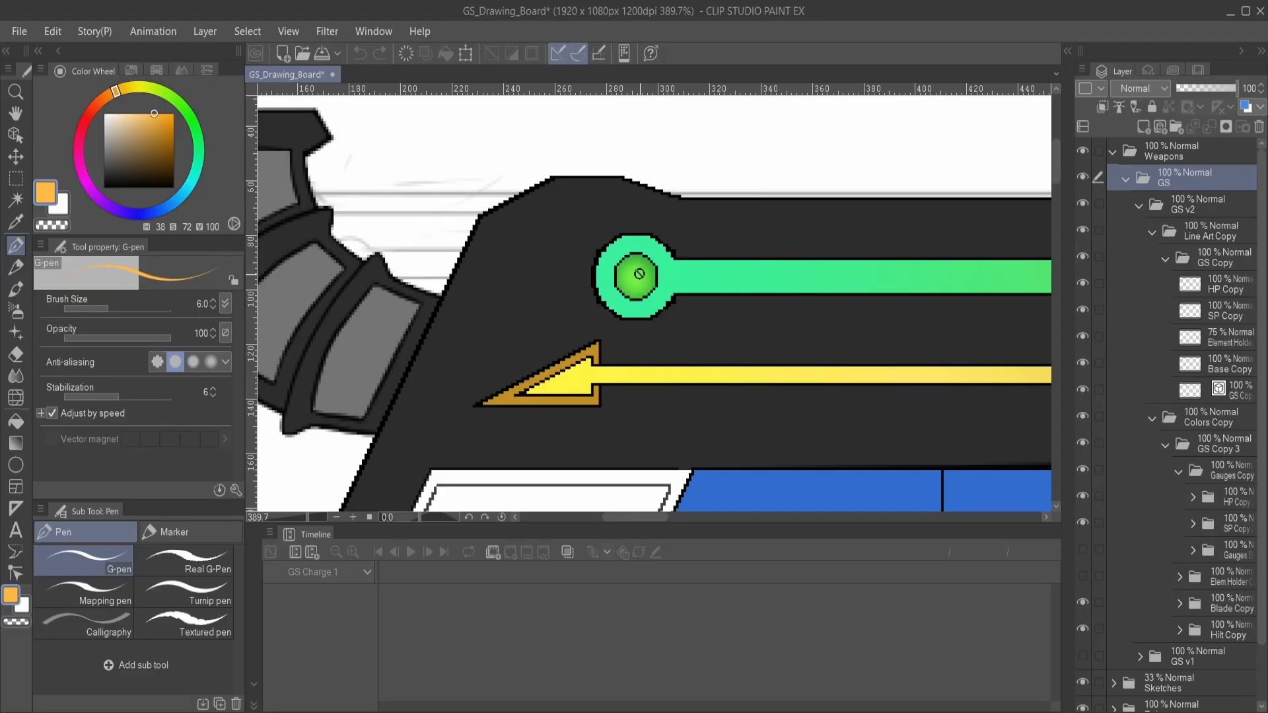
pyautogui.moveTo(792, 311); pyautogui.dragTo(733, 303)
pyautogui.scroll(-3, 707, 309)
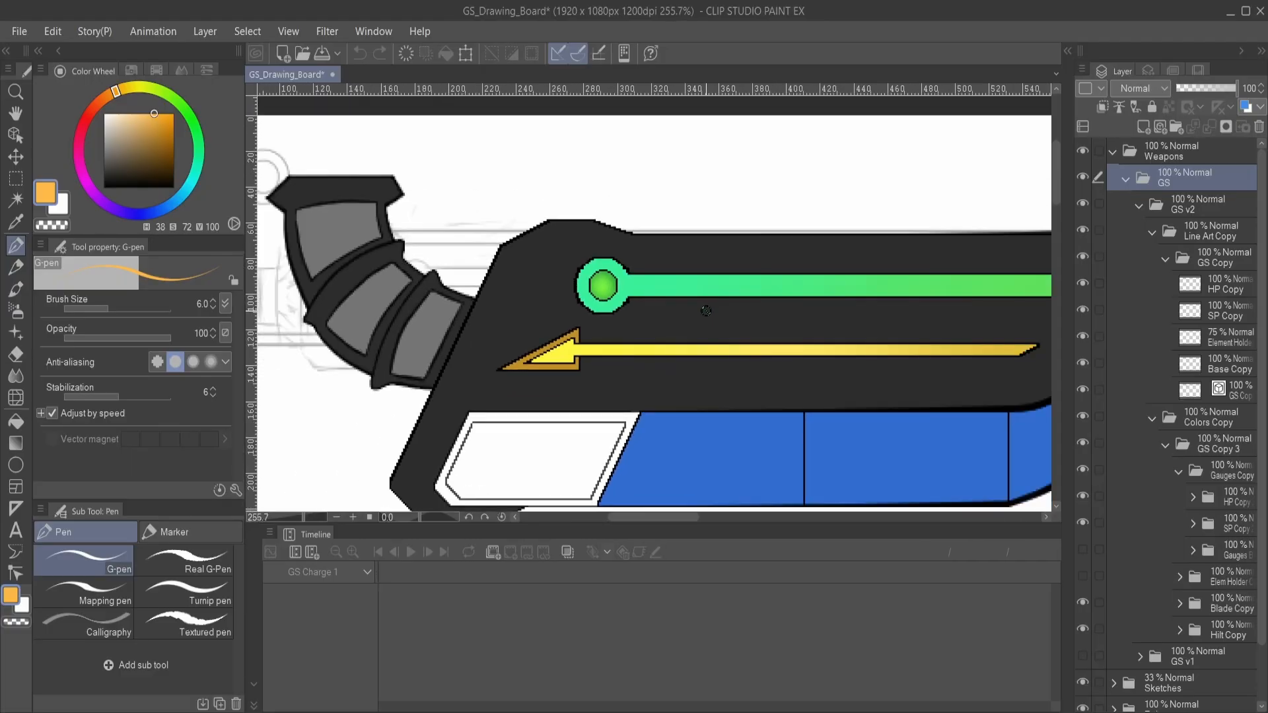
pyautogui.moveTo(702, 363); pyautogui.dragTo(671, 331)
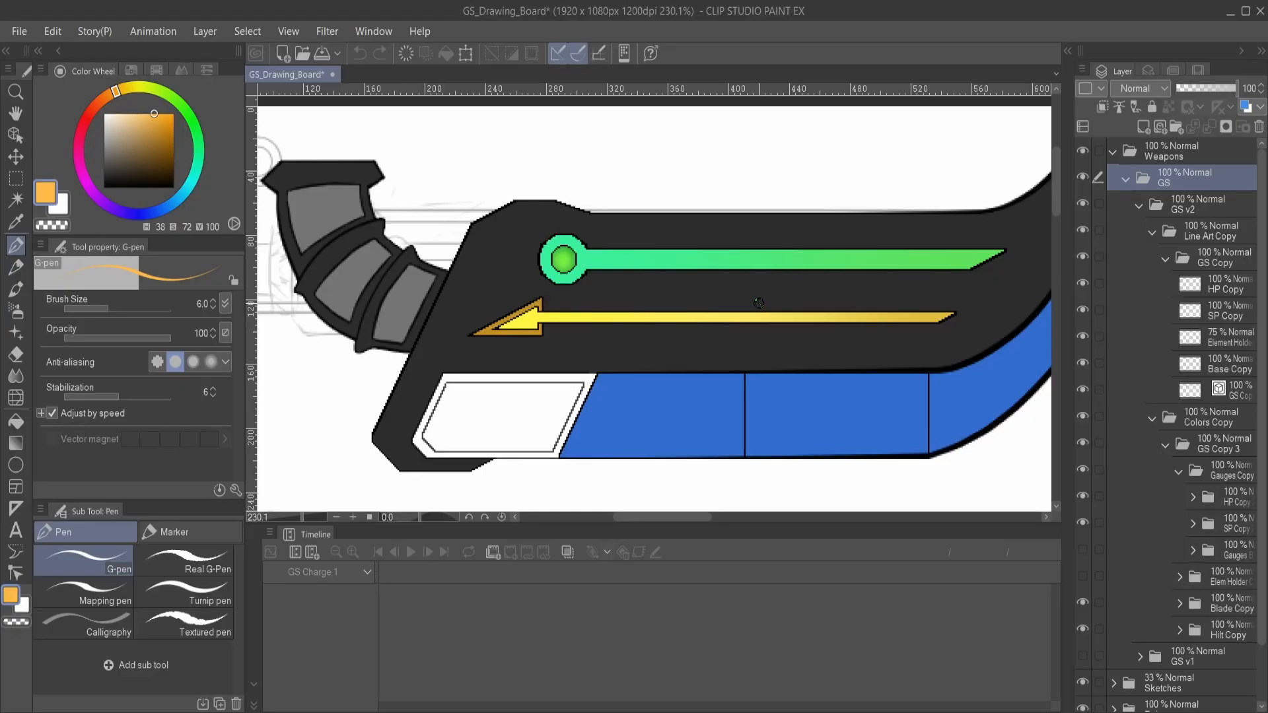
pyautogui.moveTo(777, 300); pyautogui.dragTo(769, 274)
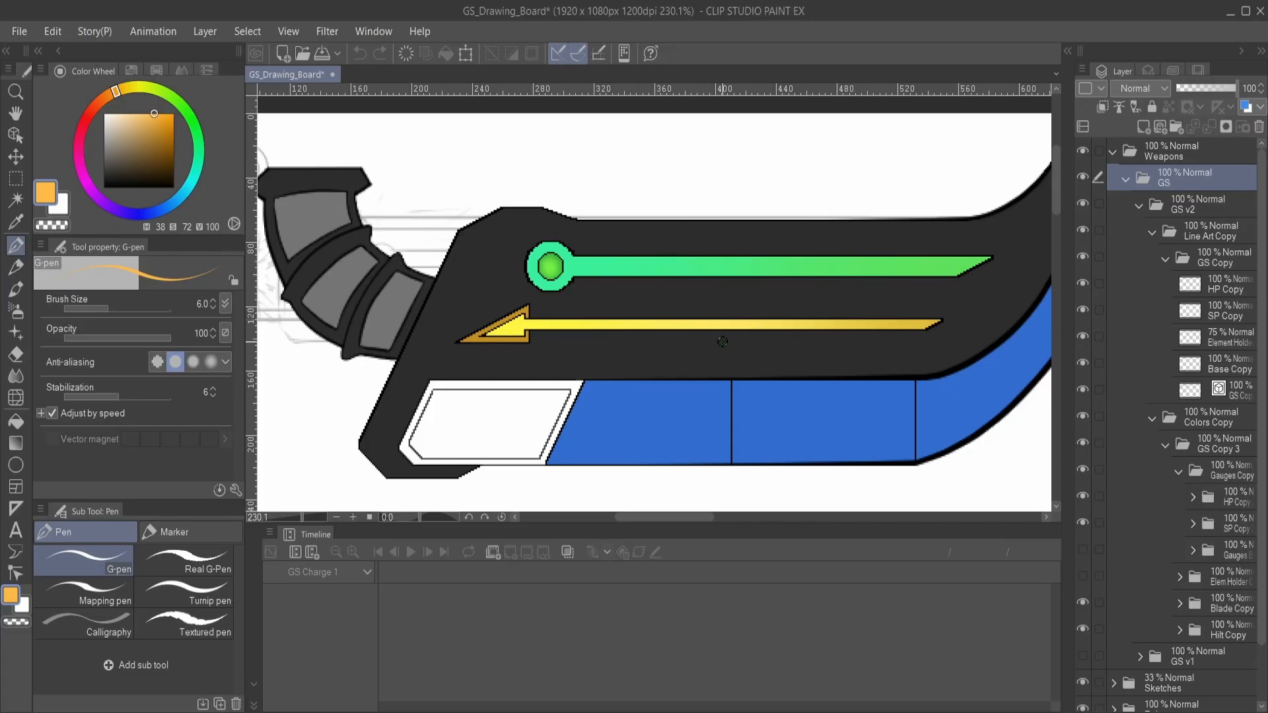
pyautogui.moveTo(584, 379); pyautogui.dragTo(634, 363)
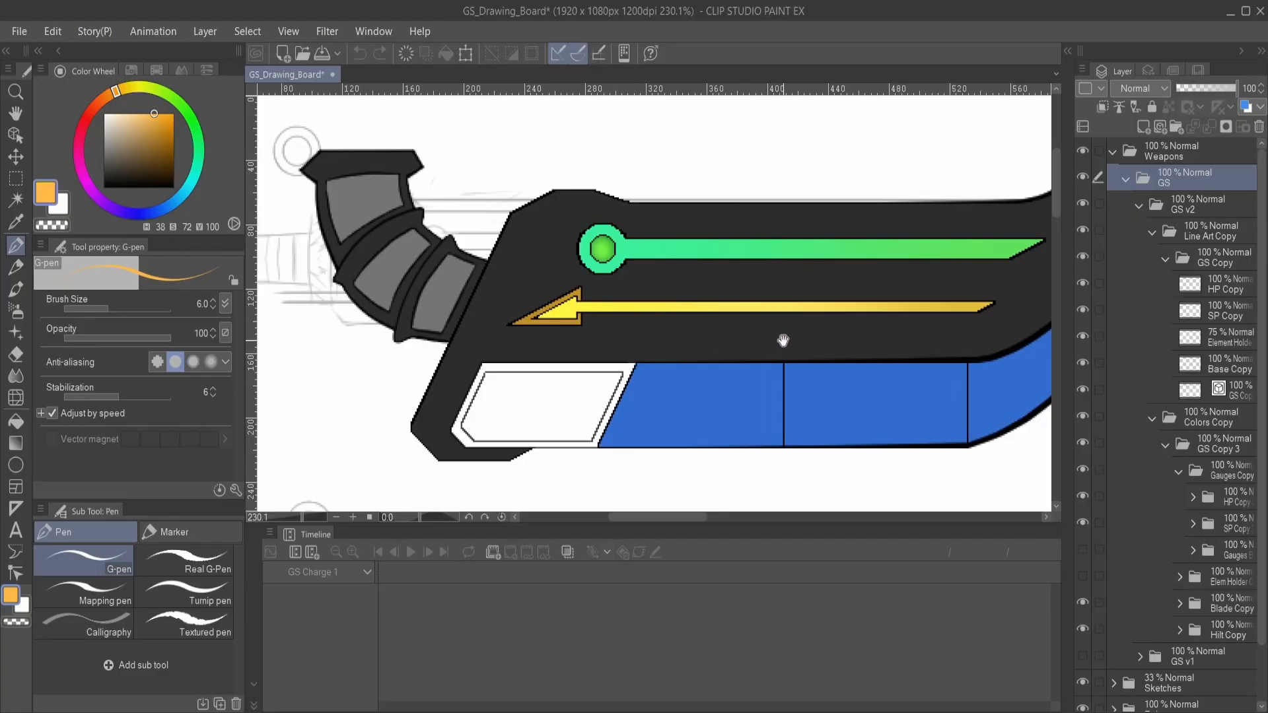
pyautogui.moveTo(781, 343); pyautogui.dragTo(730, 338)
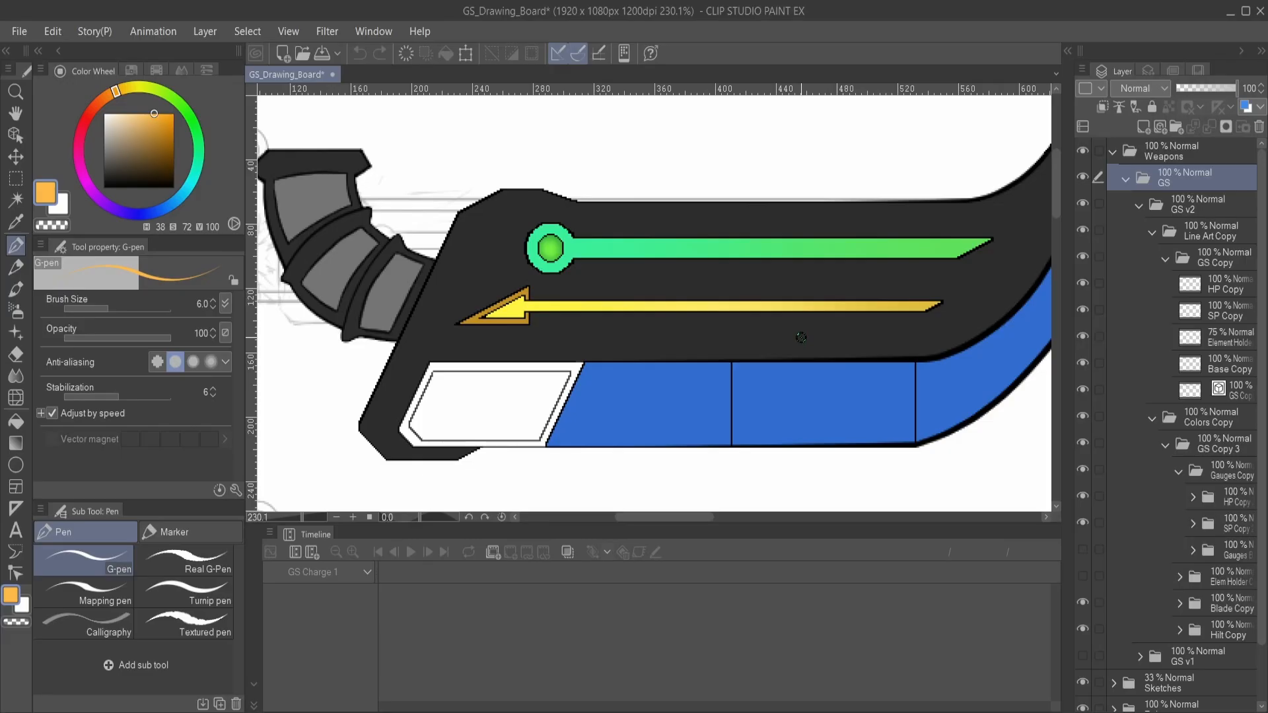
pyautogui.scroll(-1, 474, 339)
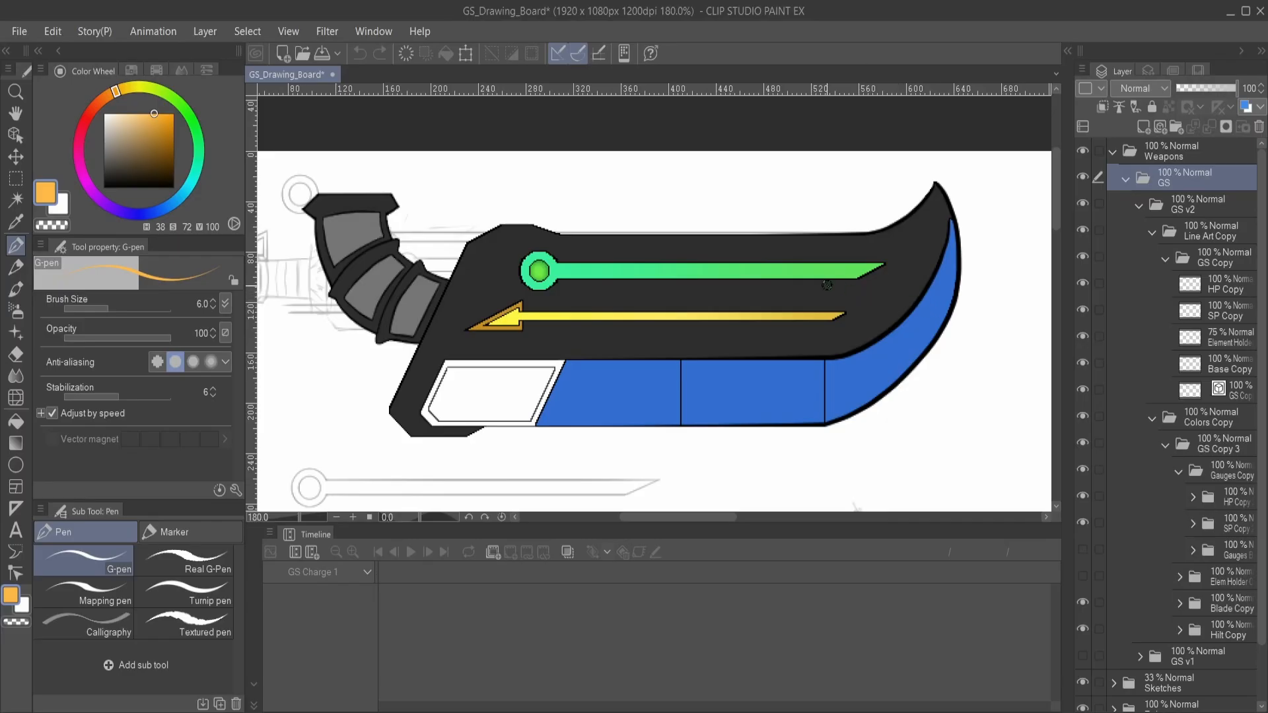
pyautogui.scroll(2, 785, 276)
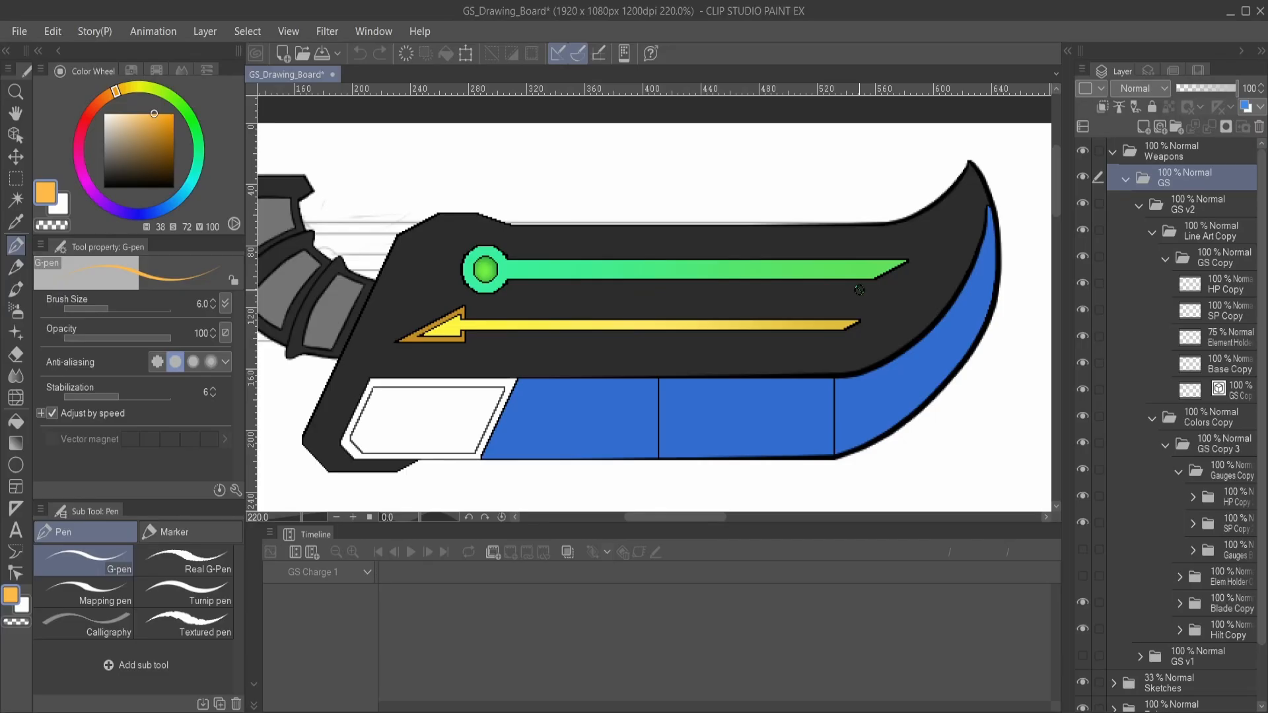
pyautogui.scroll(-3, 731, 292)
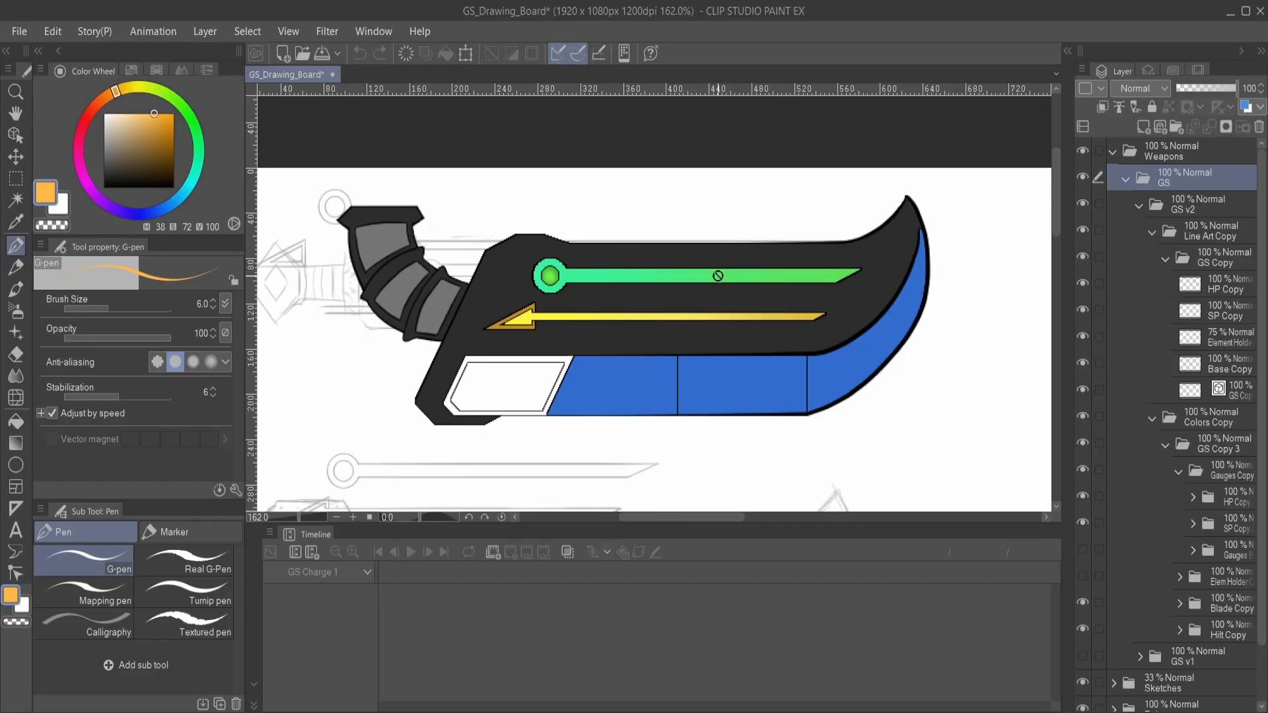
pyautogui.scroll(1, 718, 276)
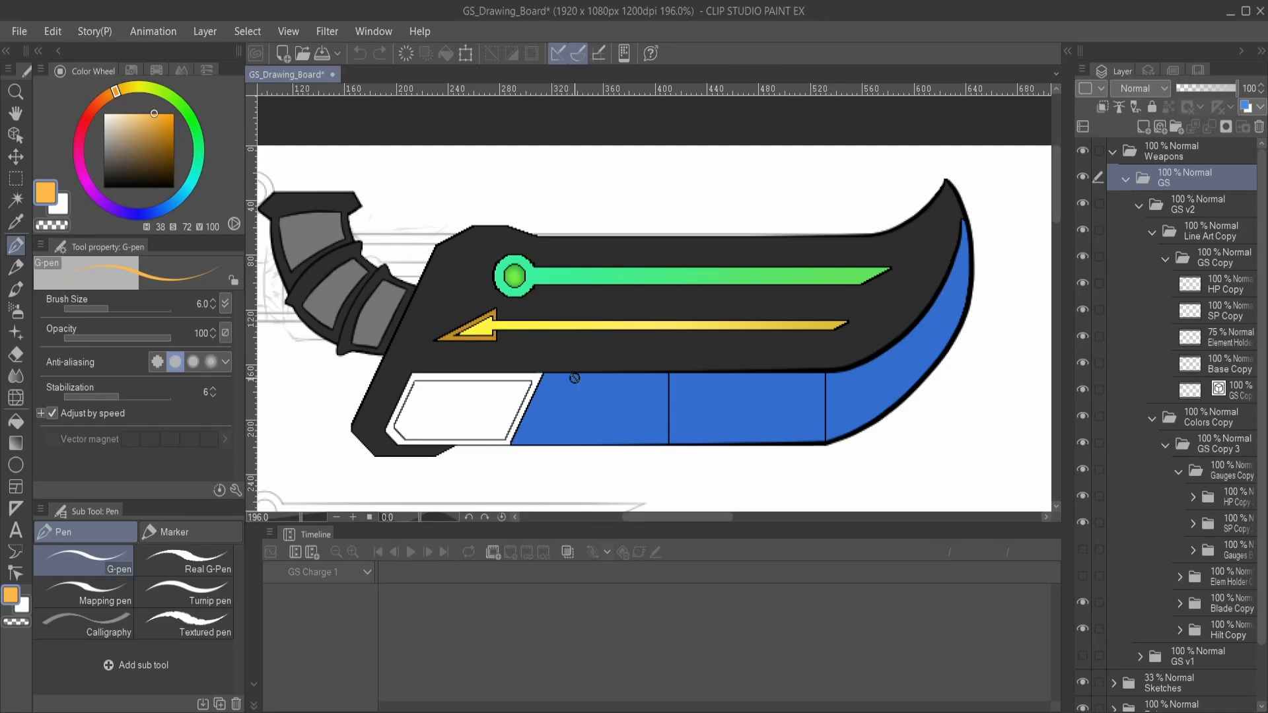
# - Examine the white element holder and the blue segmented cutting edge along the underside of the great sword
pyautogui.moveTo(602, 368); pyautogui.dragTo(608, 315)
pyautogui.scroll(2, 666, 318)
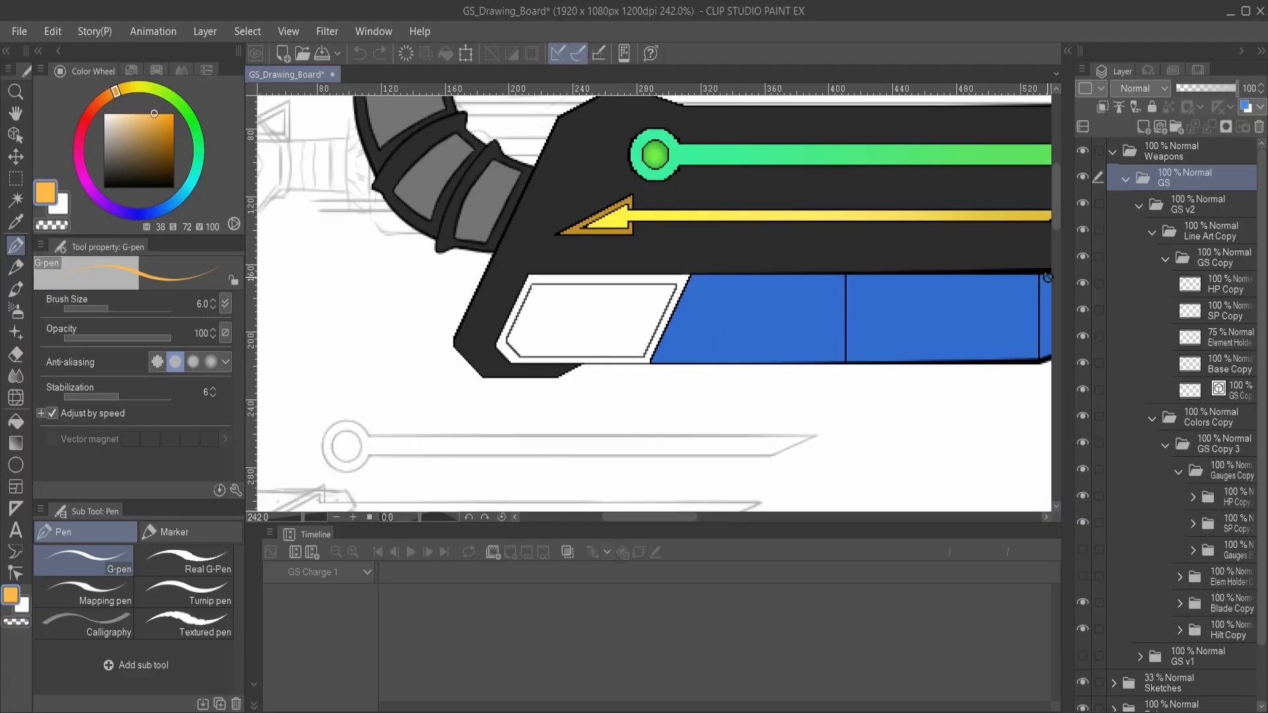
pyautogui.scroll(-1, 805, 298)
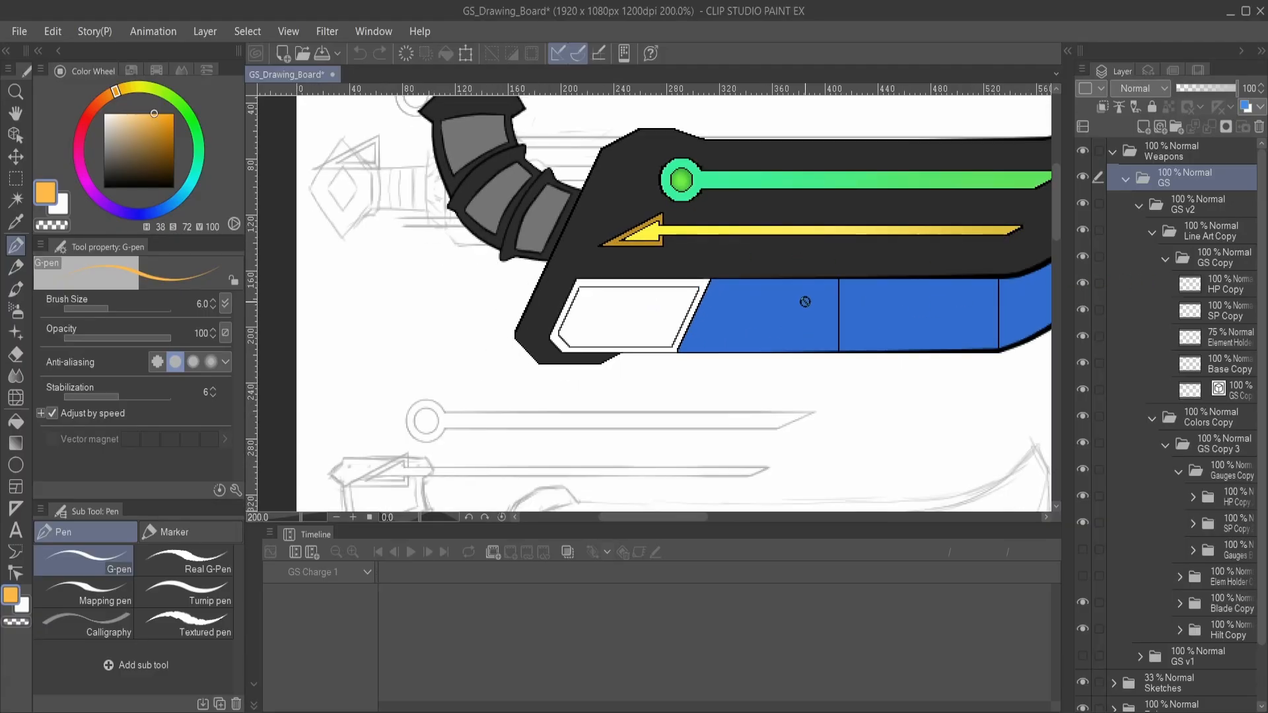
pyautogui.moveTo(888, 306); pyautogui.dragTo(820, 351)
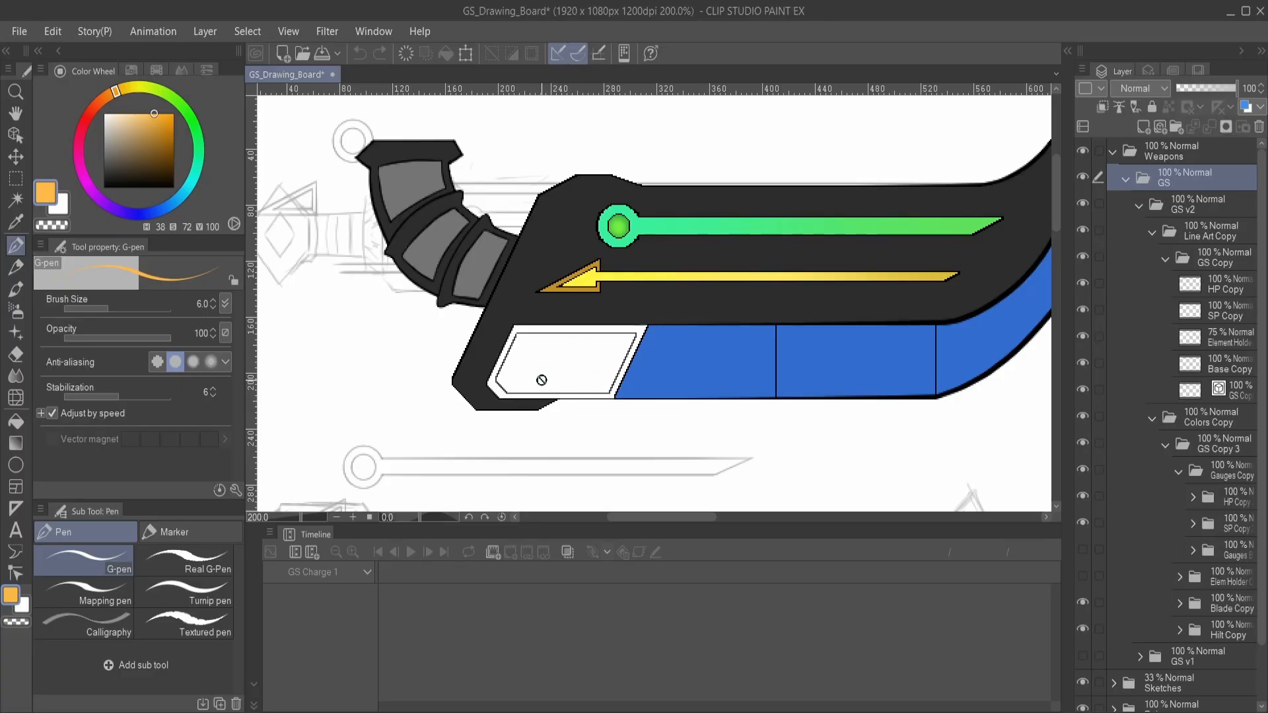
pyautogui.scroll(3, 543, 378)
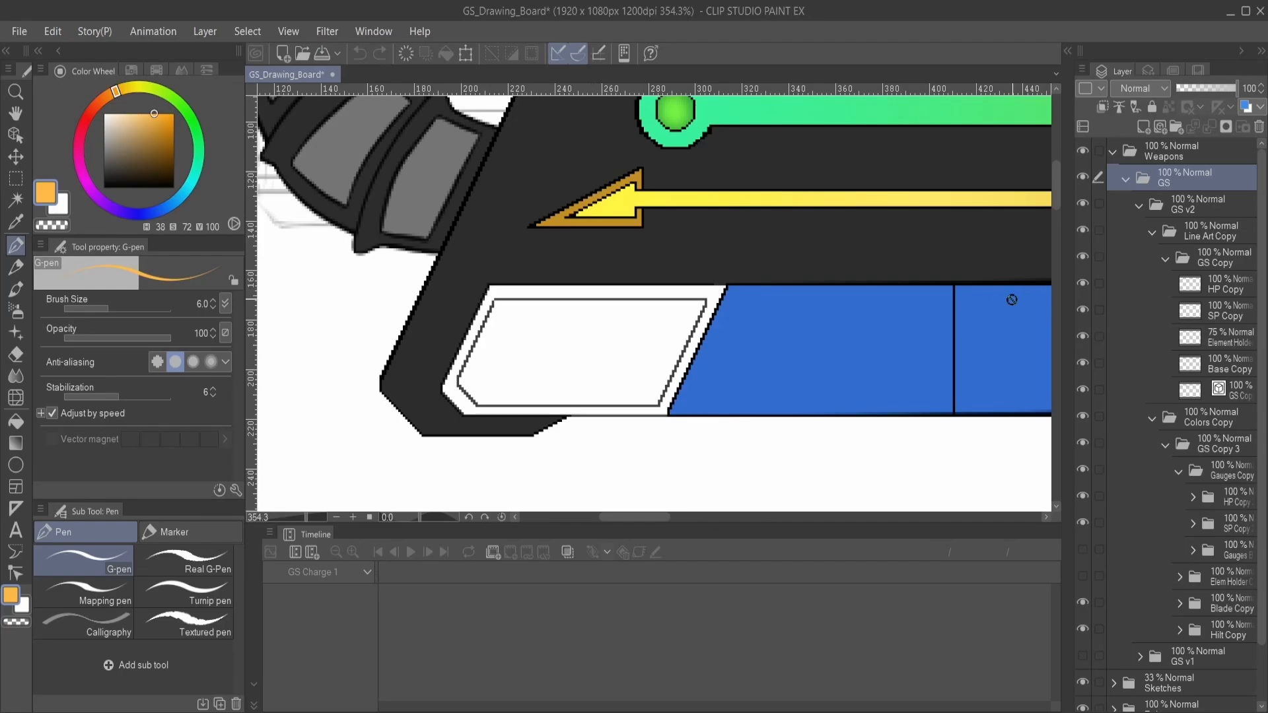
pyautogui.scroll(-2, 881, 340)
pyautogui.moveTo(929, 332); pyautogui.dragTo(807, 321)
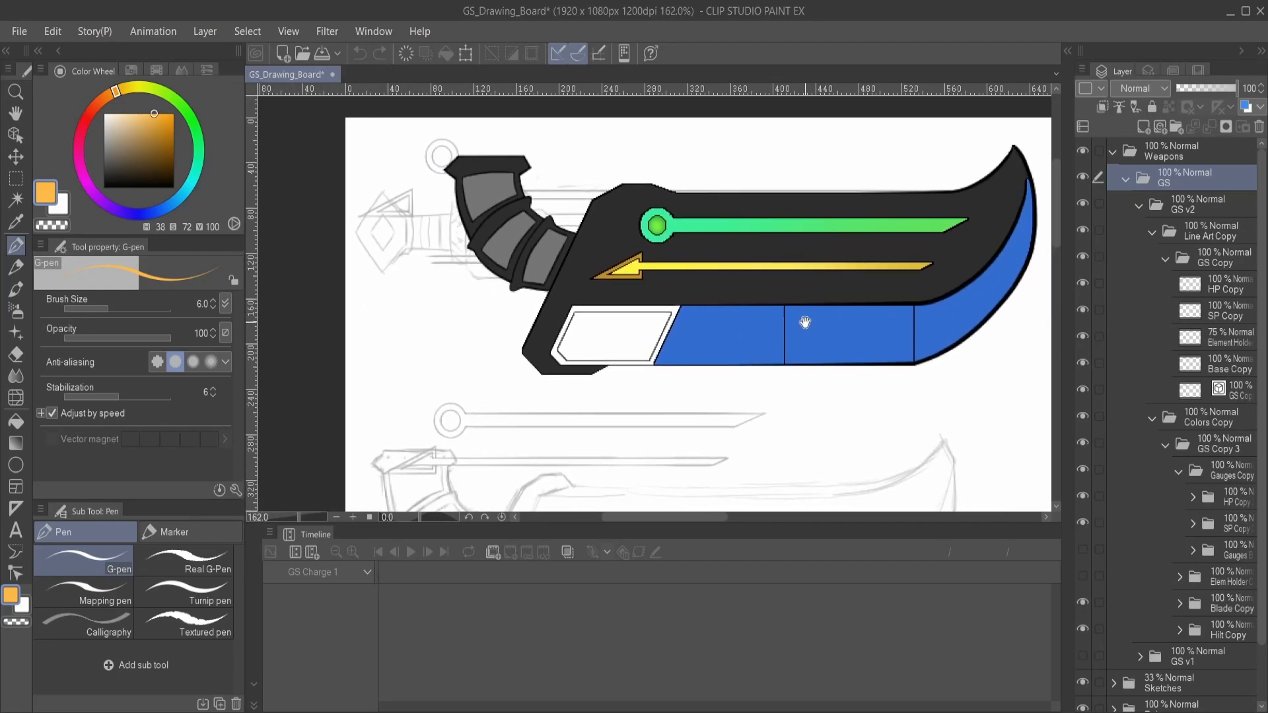
# - Collapse the Colors Copy, GS Copy, Line Art Copy, GS v2 and Weapons folders
pyautogui.click(1152, 418)
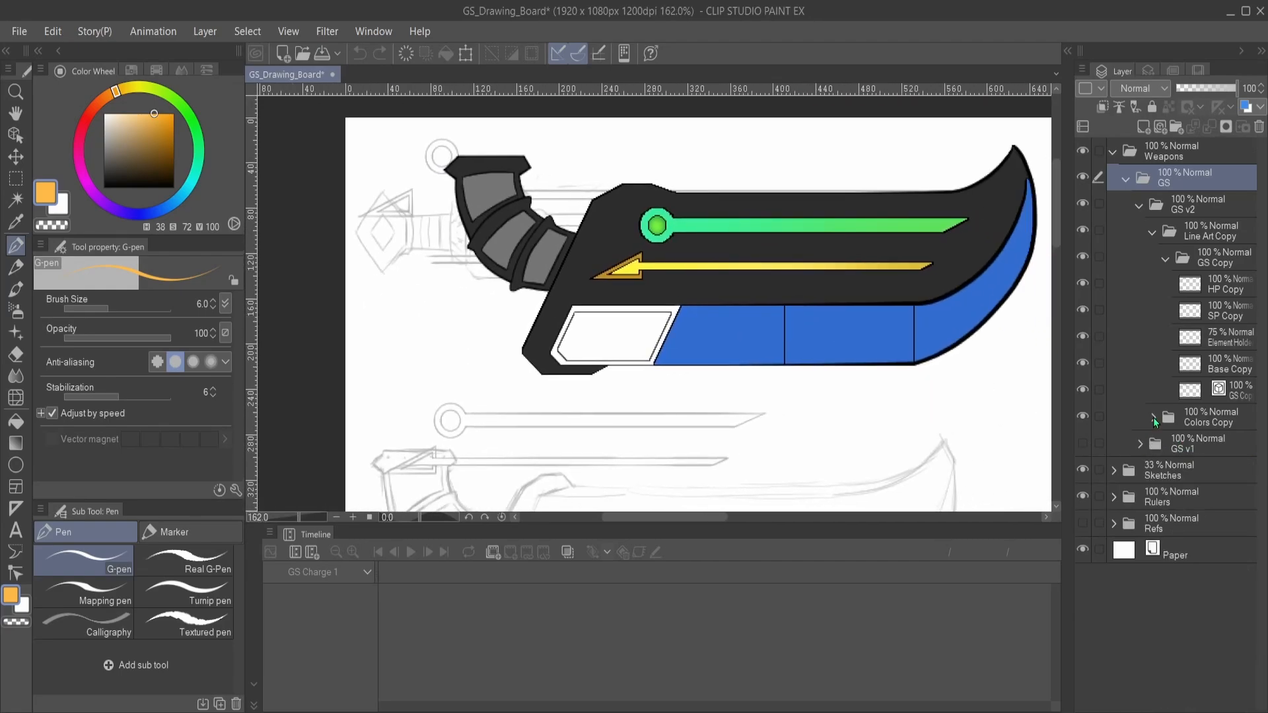
pyautogui.click(1166, 260)
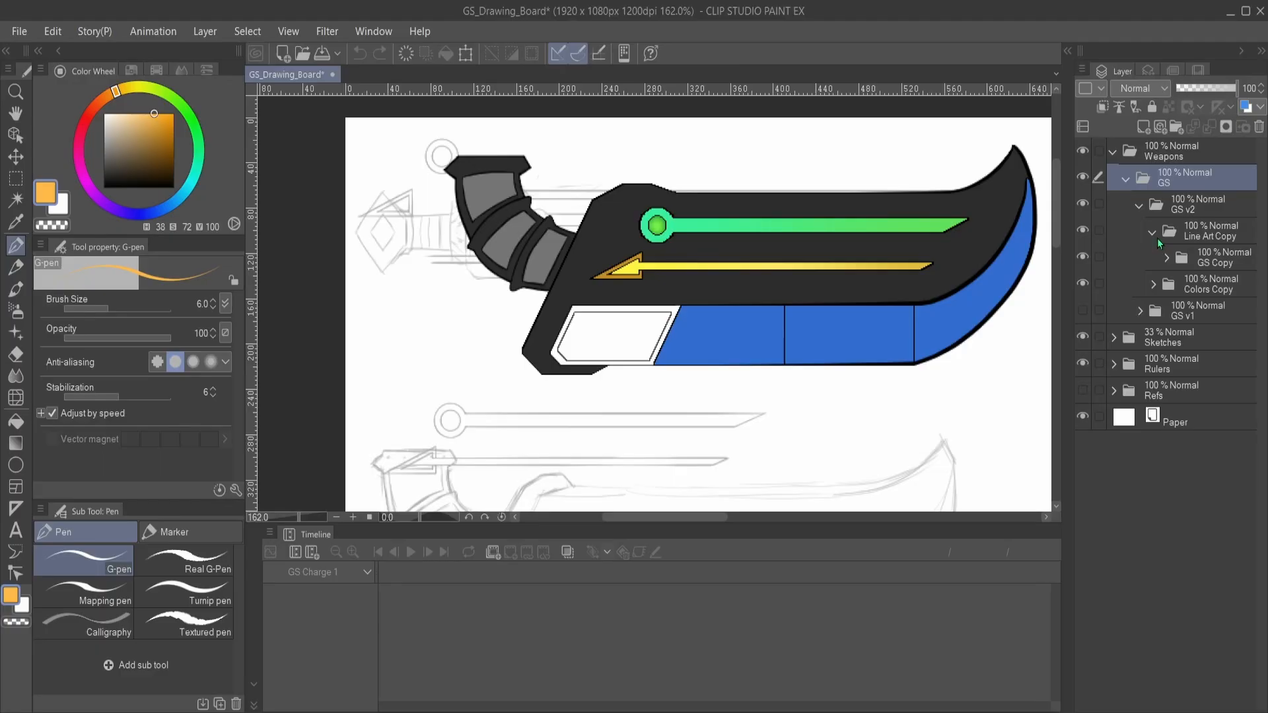
pyautogui.click(1153, 234)
pyautogui.click(1137, 206)
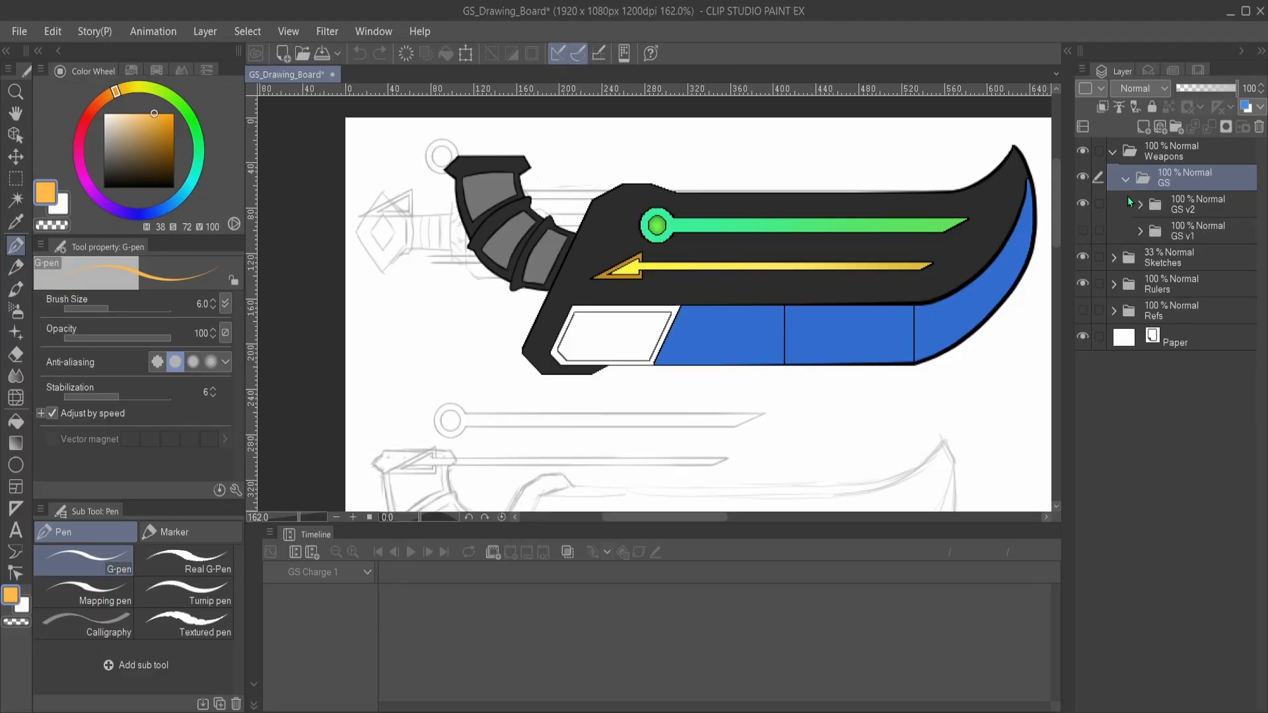
pyautogui.click(1109, 152)
# - Look over the whole drawing board, then close the GS_Drawing_Board file and answer the save prompt
pyautogui.moveTo(918, 371); pyautogui.dragTo(716, 249)
pyautogui.scroll(-3, 755, 374)
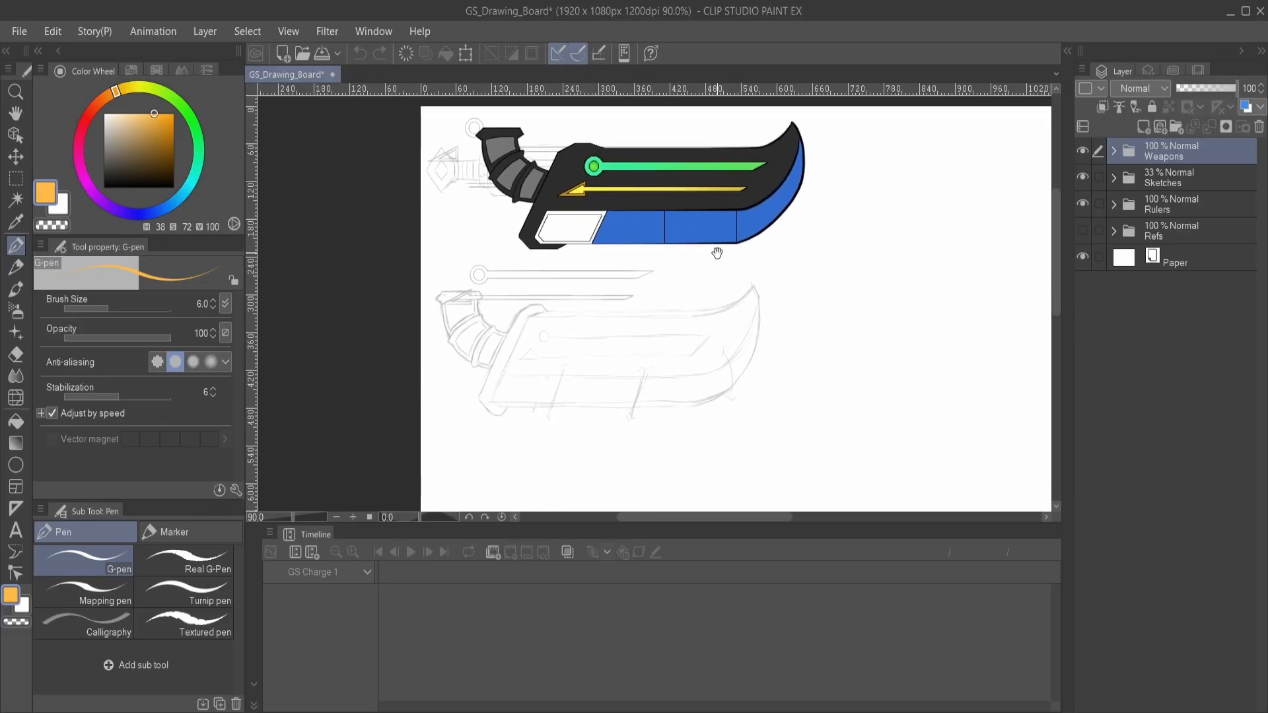
pyautogui.moveTo(679, 291)
pyautogui.mouseDown()
pyautogui.moveTo(592, 314)
pyautogui.moveTo(603, 328)
pyautogui.mouseUp()
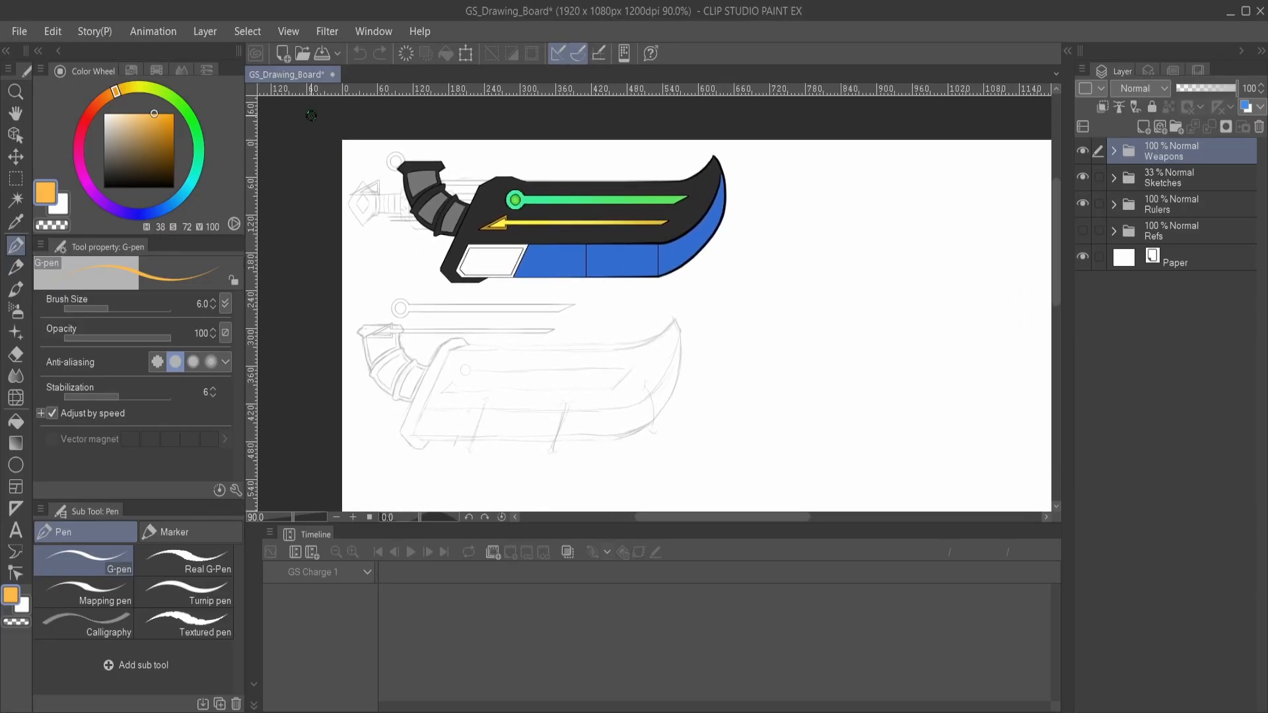
pyautogui.click(333, 75)
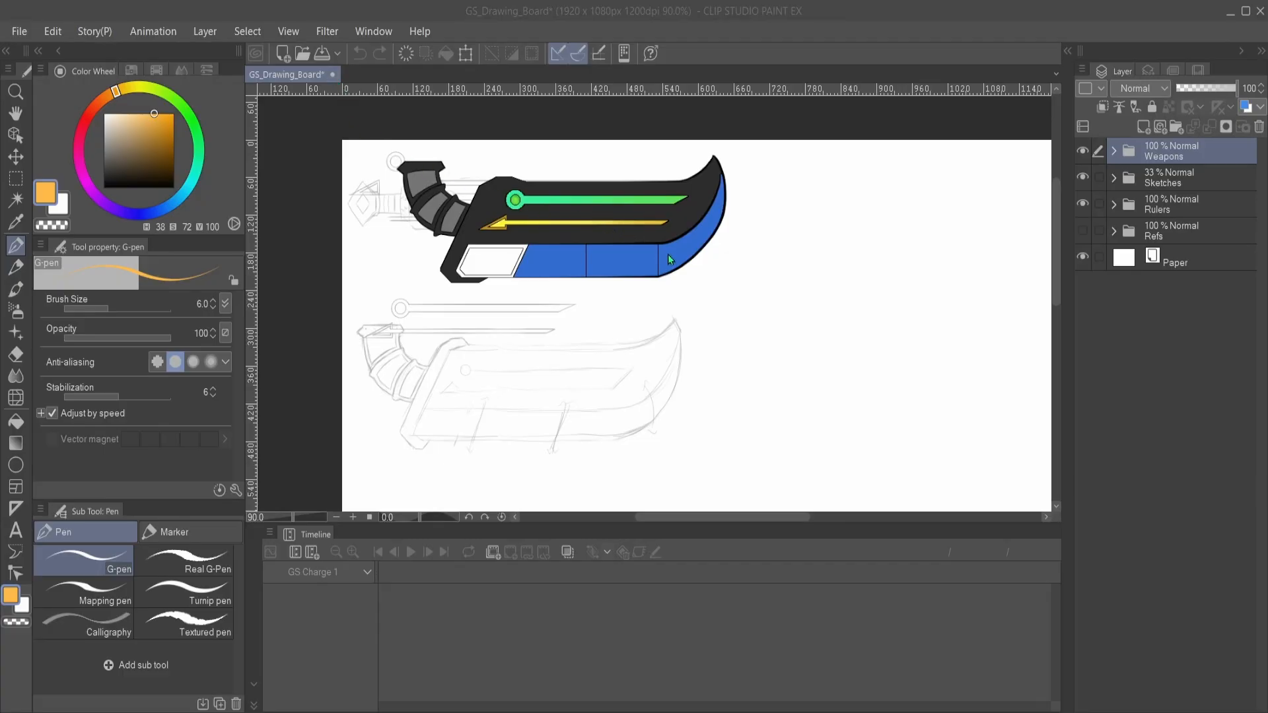
pyautogui.click(651, 280)
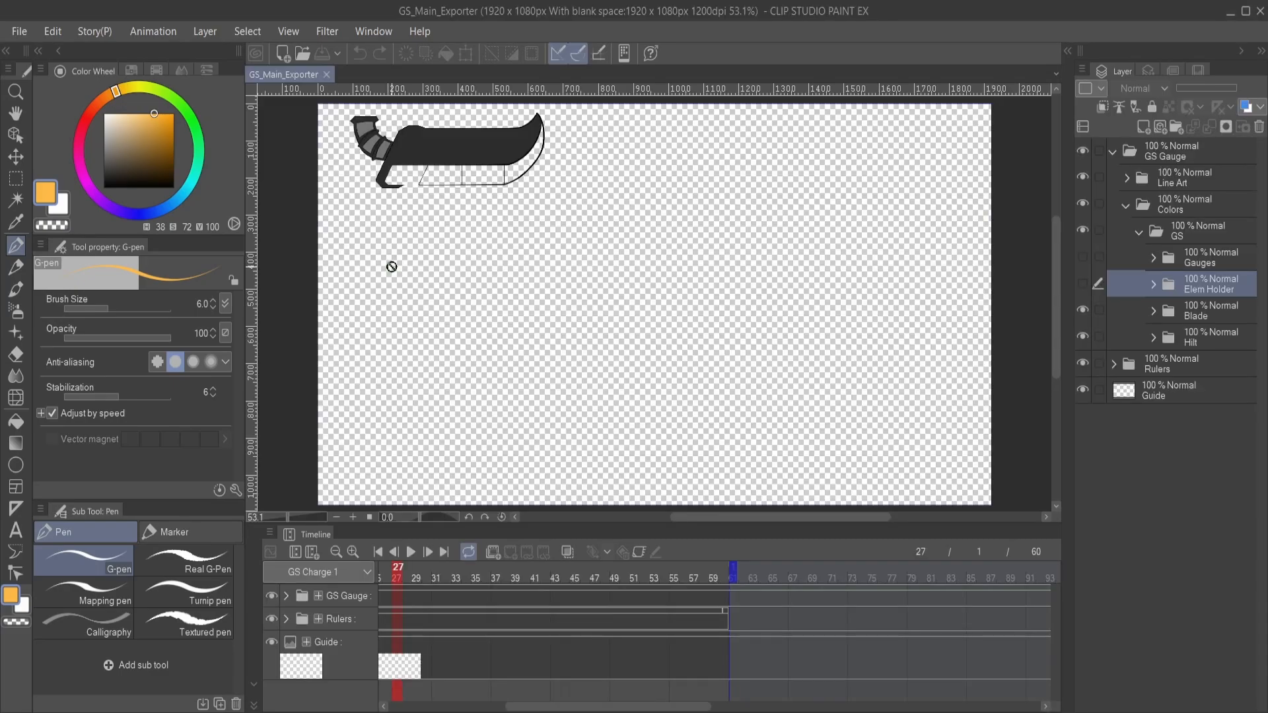
# - Look over the great sword on the canvas and bring the start of the GS Charge 1 timeline into view
pyautogui.moveTo(454, 203); pyautogui.dragTo(500, 229)
pyautogui.scroll(4, 557, 330)
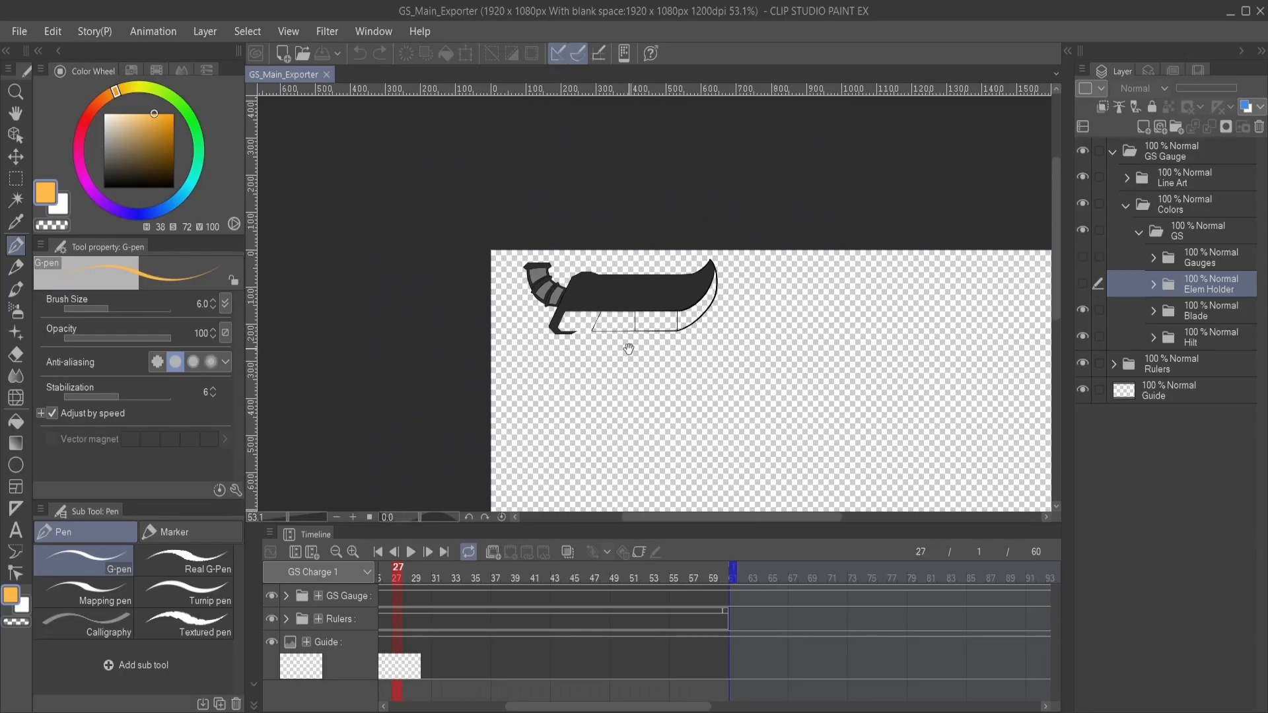
pyautogui.moveTo(668, 303); pyautogui.dragTo(598, 316)
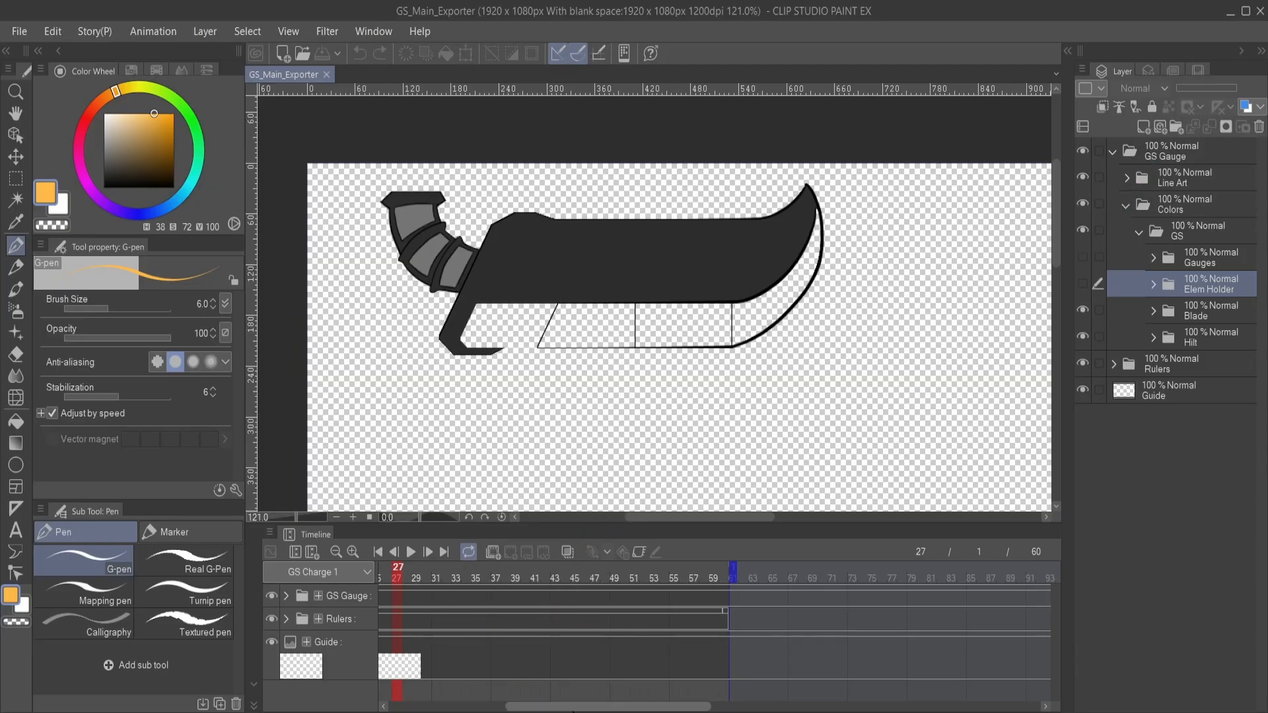
pyautogui.click(465, 707)
pyautogui.moveTo(467, 710); pyautogui.dragTo(475, 710)
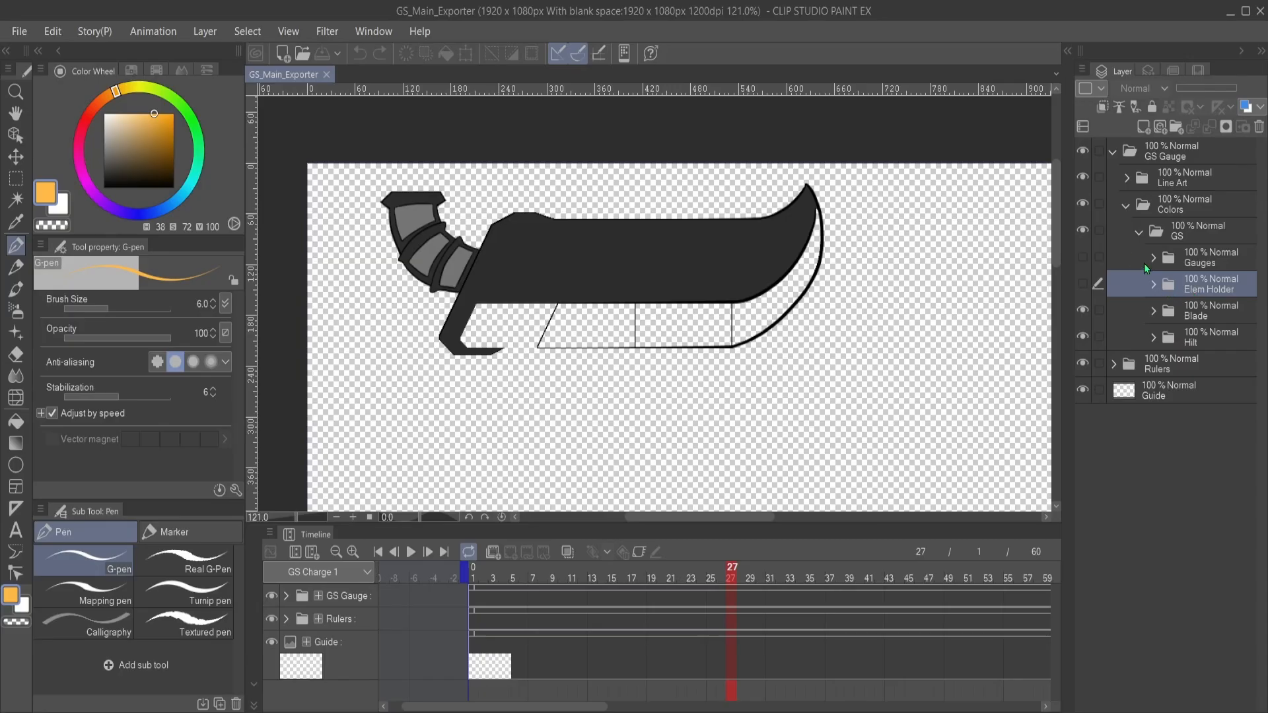
# - Toggle the Gauges folder's visibility on and off, and examine the great sword's hilt, blade and empty cutting edge segments
pyautogui.click(1082, 258)
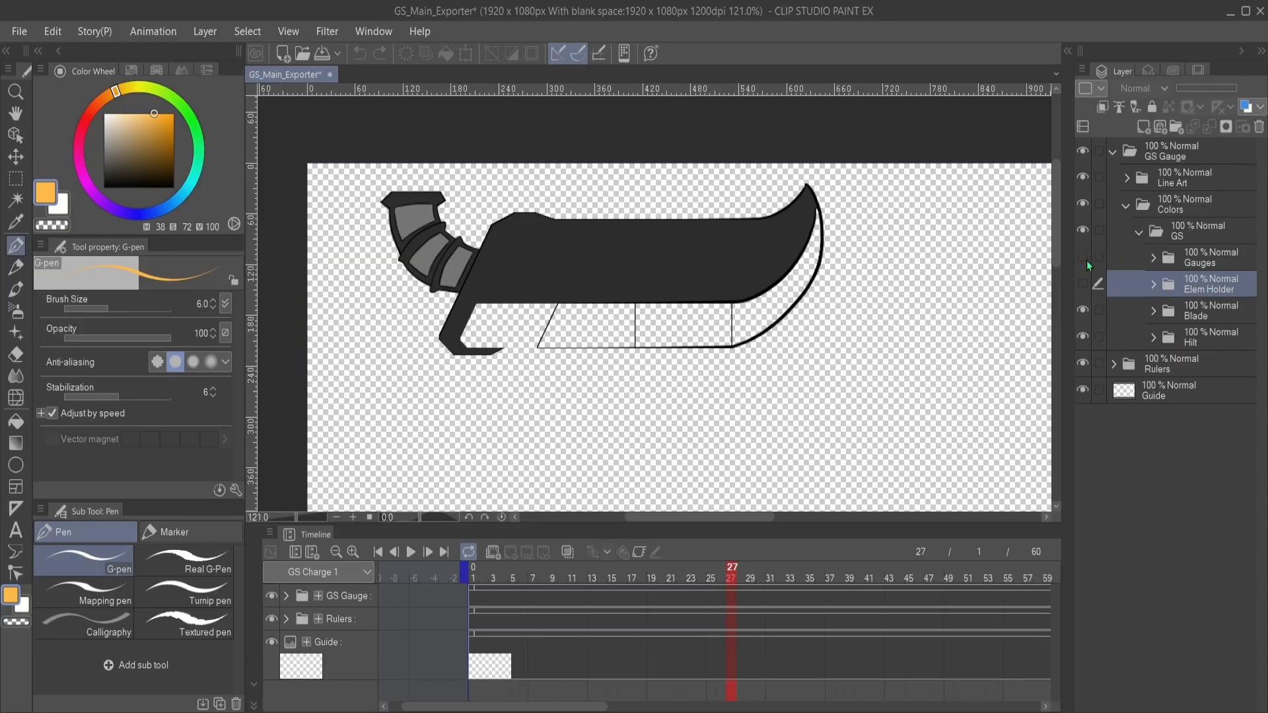
pyautogui.click(1083, 258)
pyautogui.moveTo(550, 313); pyautogui.dragTo(644, 343)
pyautogui.scroll(5, 663, 342)
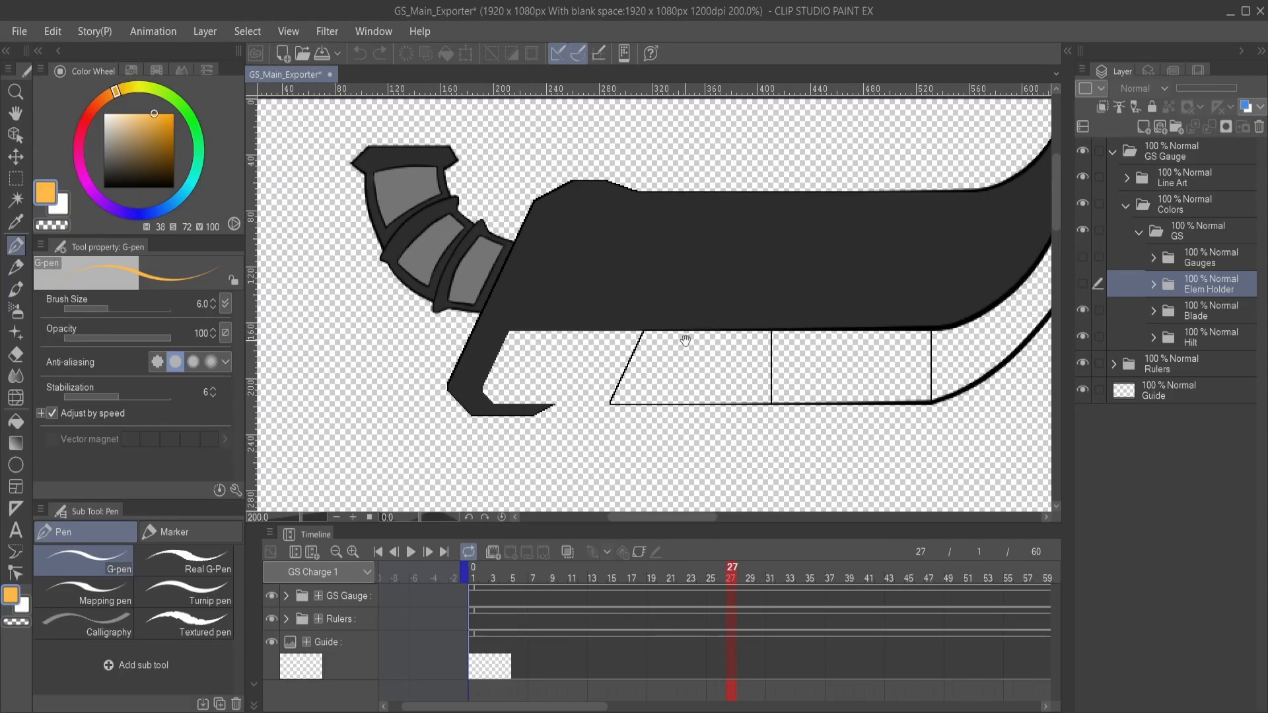
pyautogui.moveTo(760, 332); pyautogui.dragTo(648, 335)
pyautogui.scroll(-2, 682, 323)
pyautogui.scroll(-1, 682, 323)
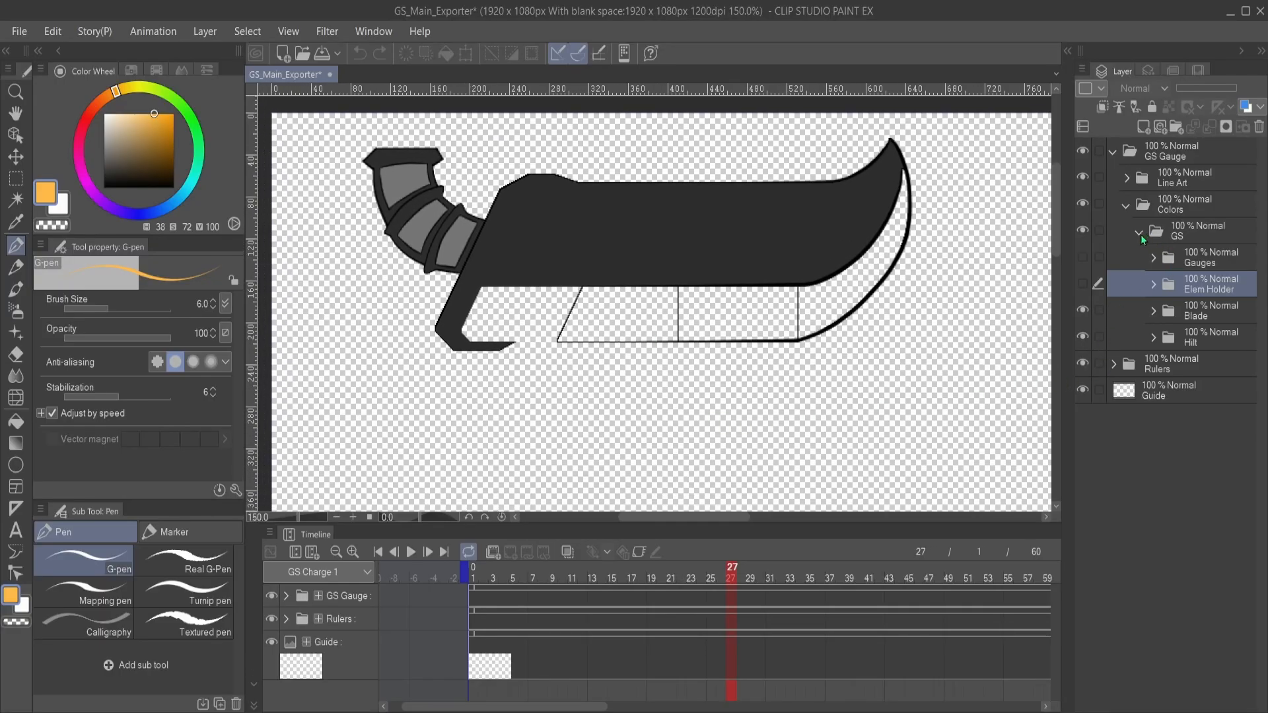
pyautogui.moveTo(858, 287); pyautogui.dragTo(852, 283)
pyautogui.scroll(-1, 851, 282)
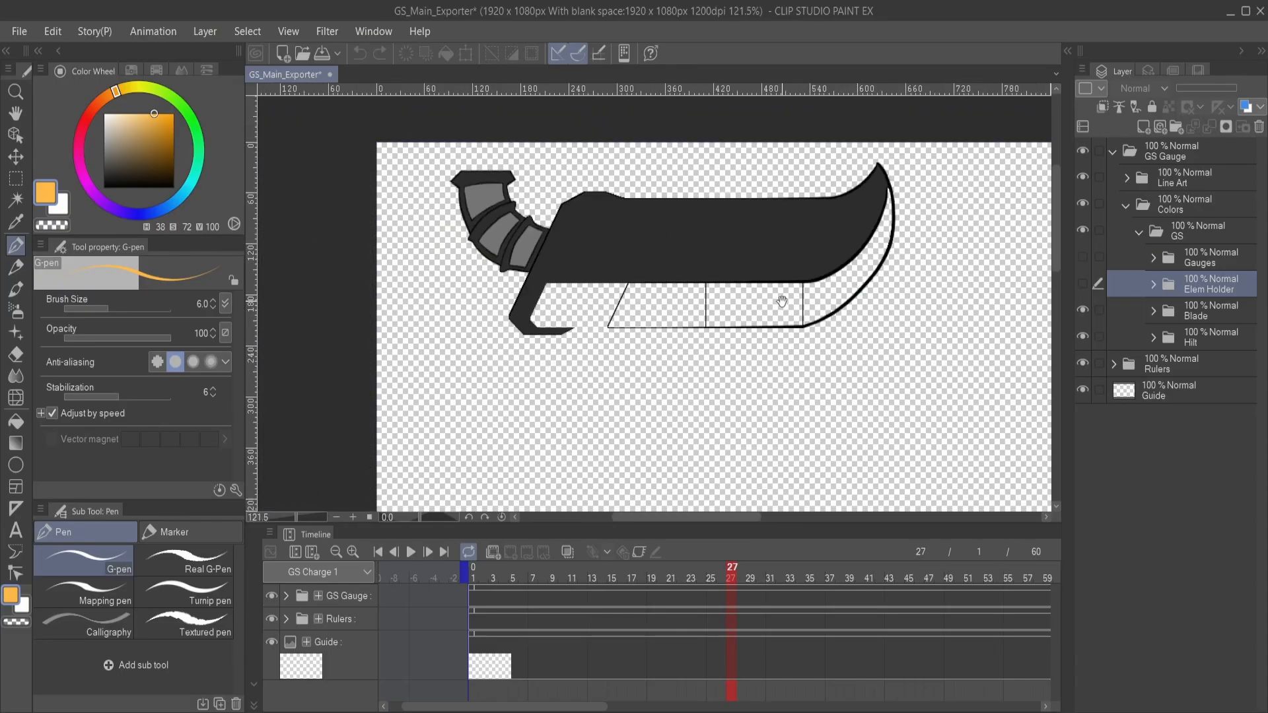
# - Save the file under the new name GS_Sharp_Tier_Loss
pyautogui.moveTo(781, 302); pyautogui.dragTo(733, 276)
pyautogui.click(18, 33)
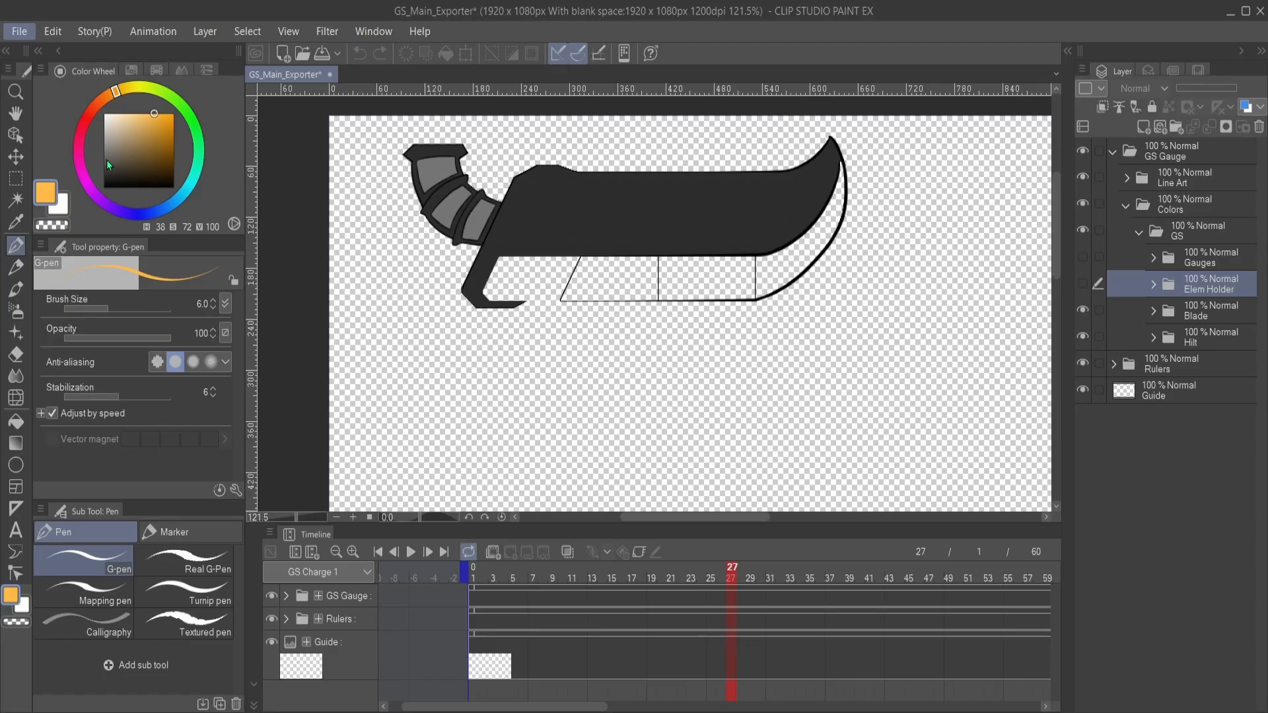
pyautogui.click(106, 161)
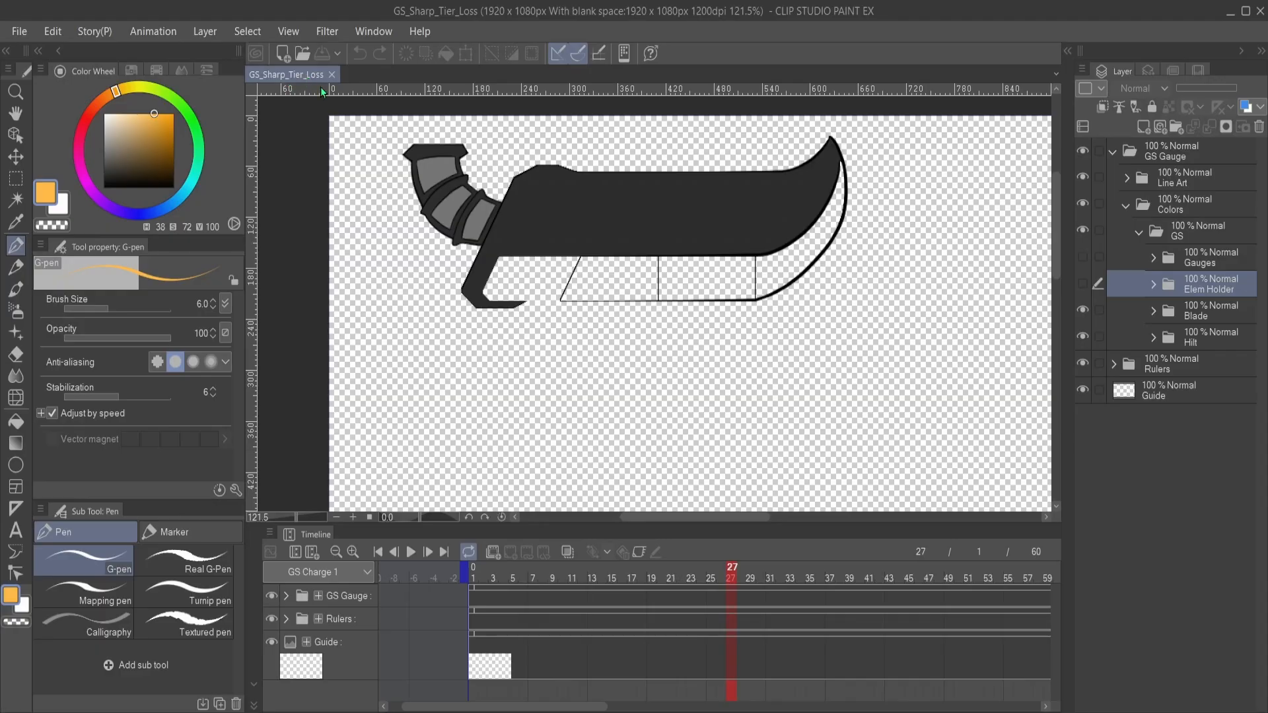
# - Collapse the Colors folder and the GS folder inside it
pyautogui.scroll(2, 760, 264)
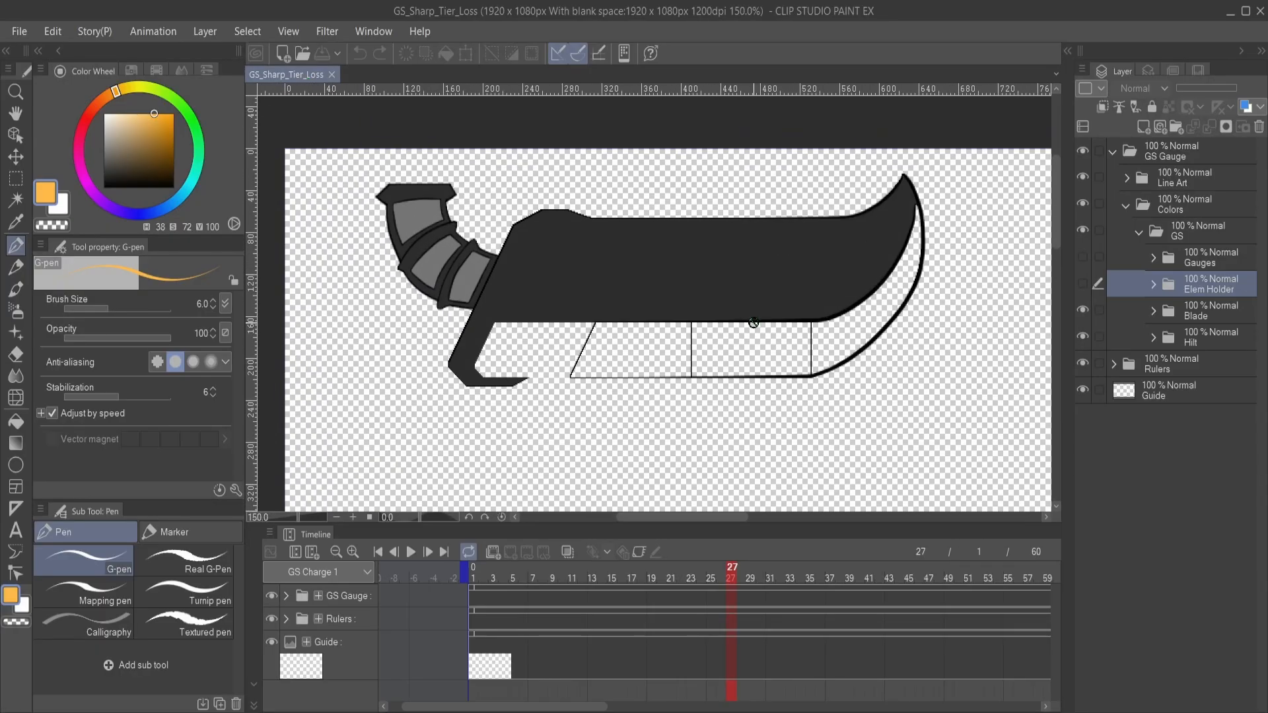
pyautogui.scroll(1, 754, 322)
pyautogui.scroll(1, 737, 322)
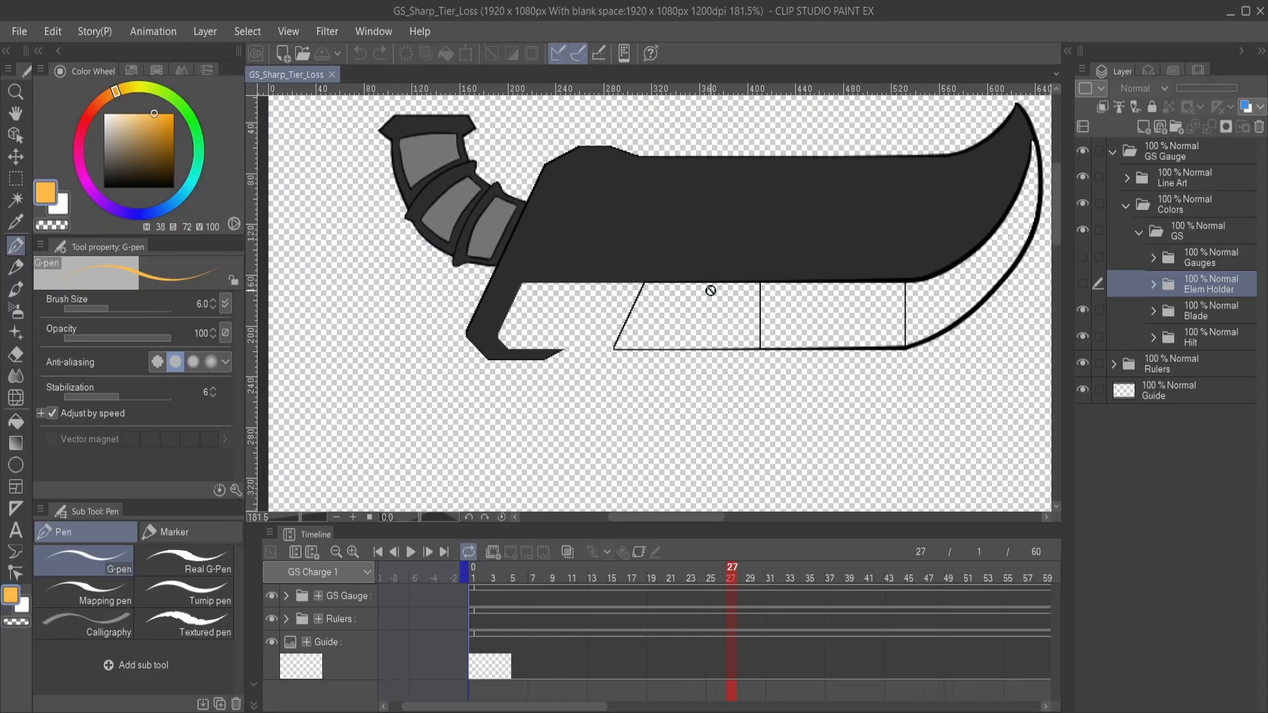
pyautogui.scroll(-1, 711, 291)
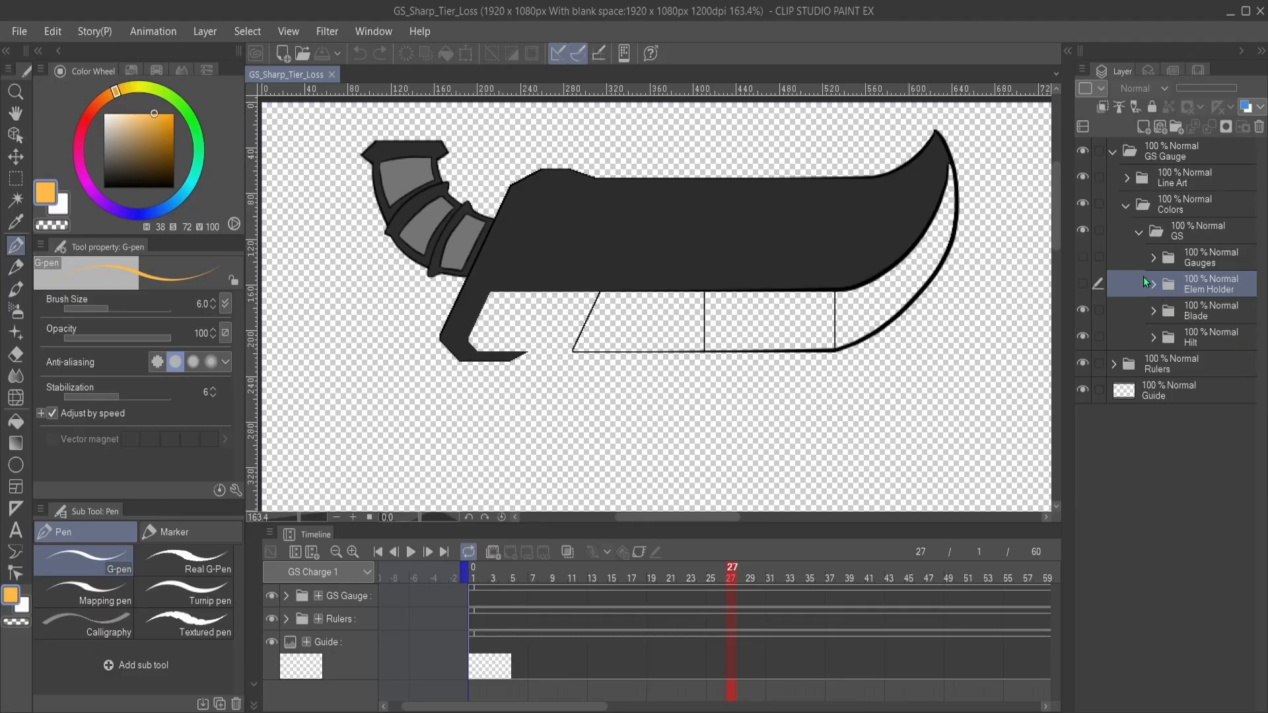
pyautogui.click(1137, 235)
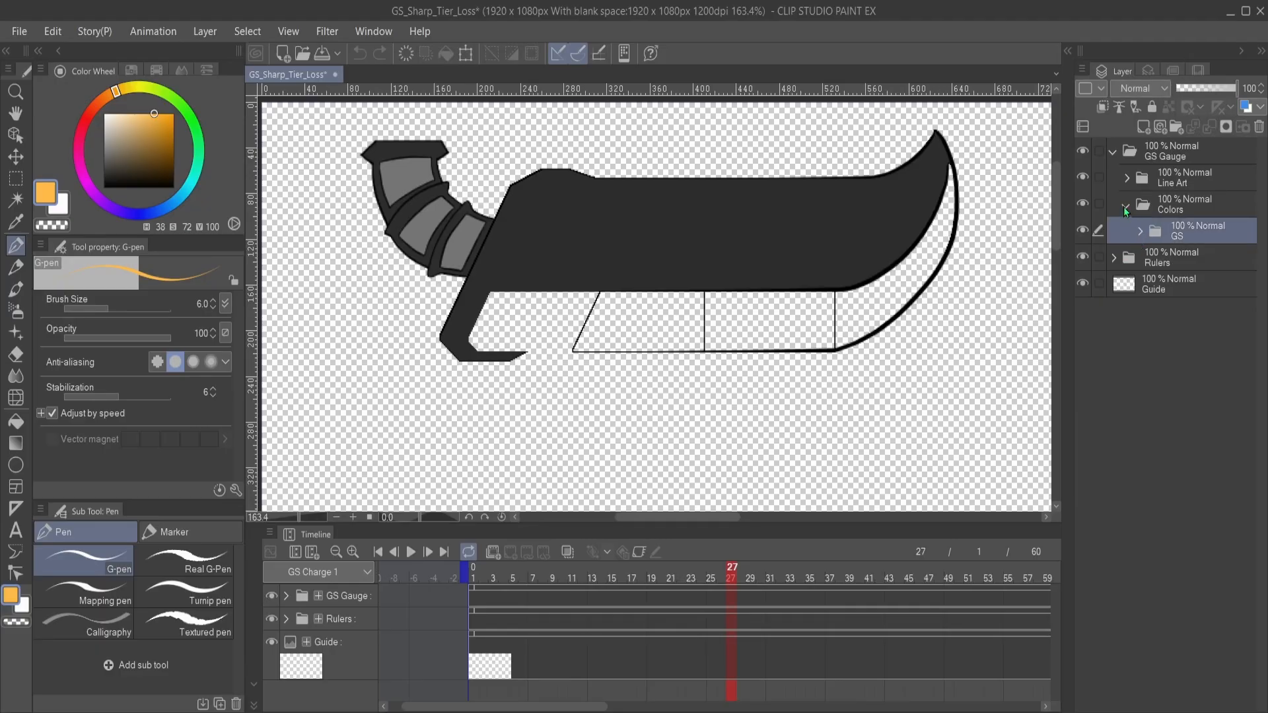
pyautogui.click(1125, 207)
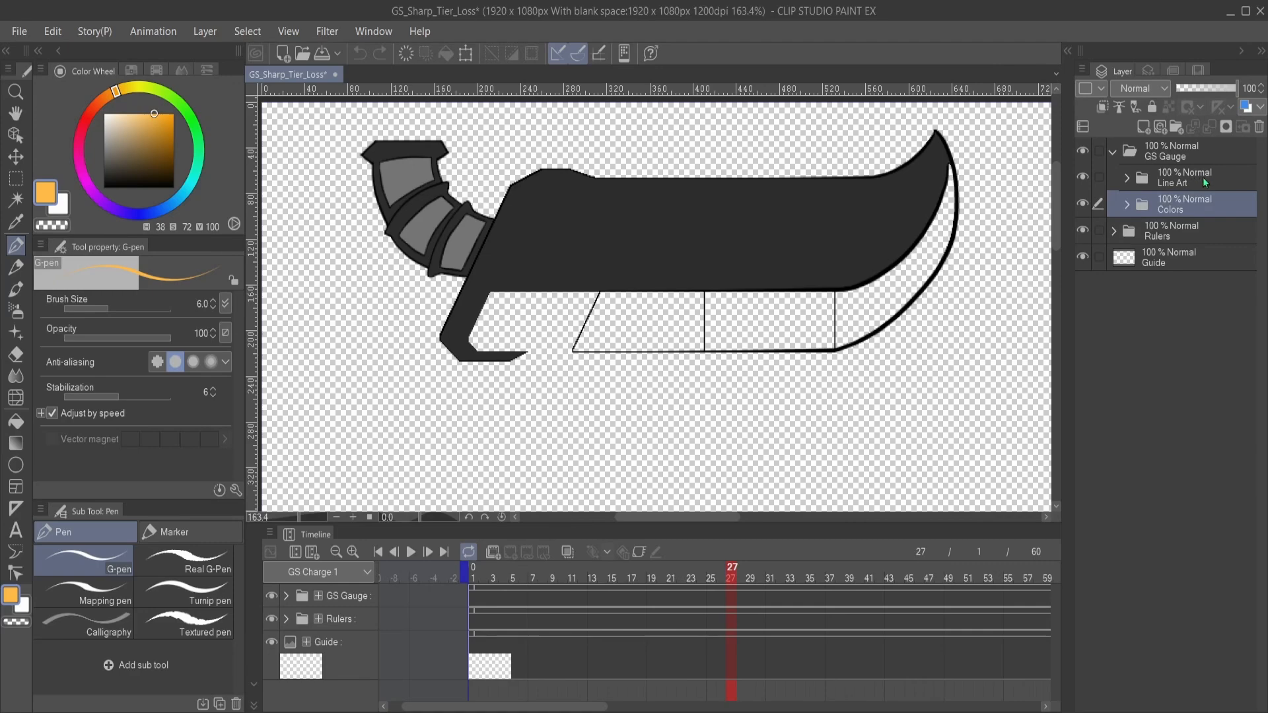
# - Expand the Line Art folder and its GS subfolder to list the line art layers
pyautogui.moveTo(821, 260); pyautogui.dragTo(767, 260)
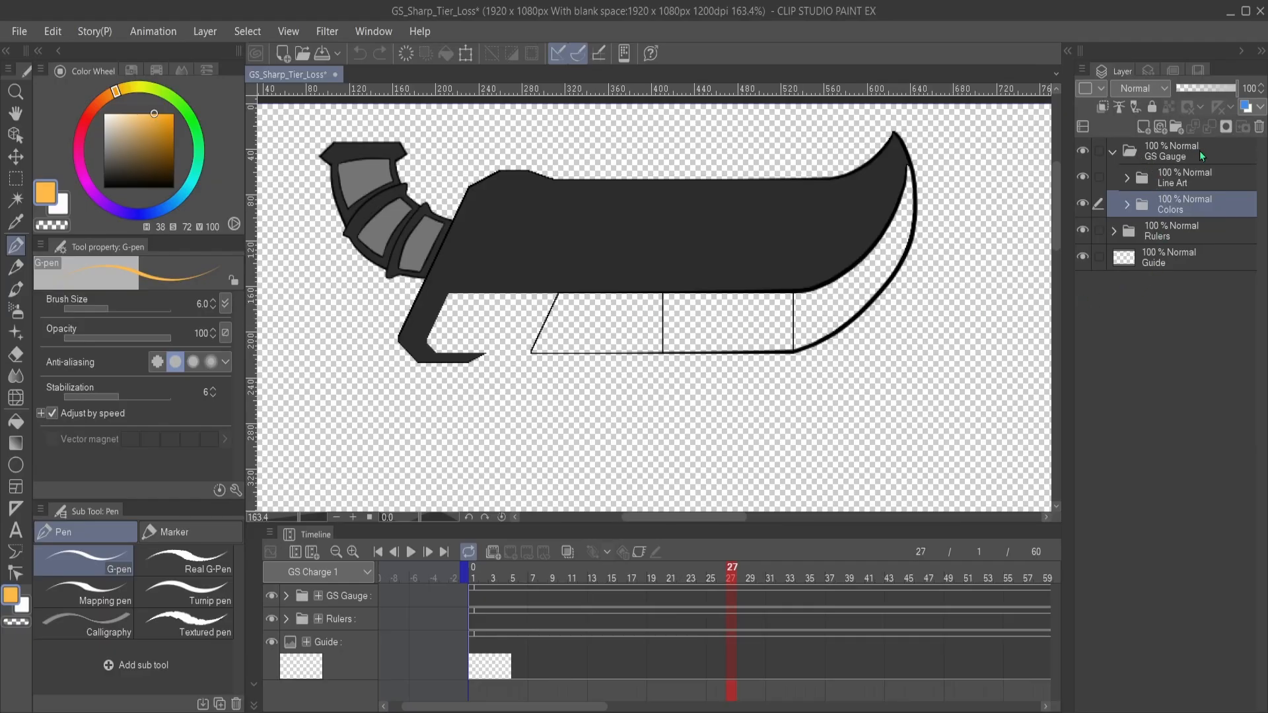
pyautogui.click(1169, 177)
pyautogui.click(1127, 179)
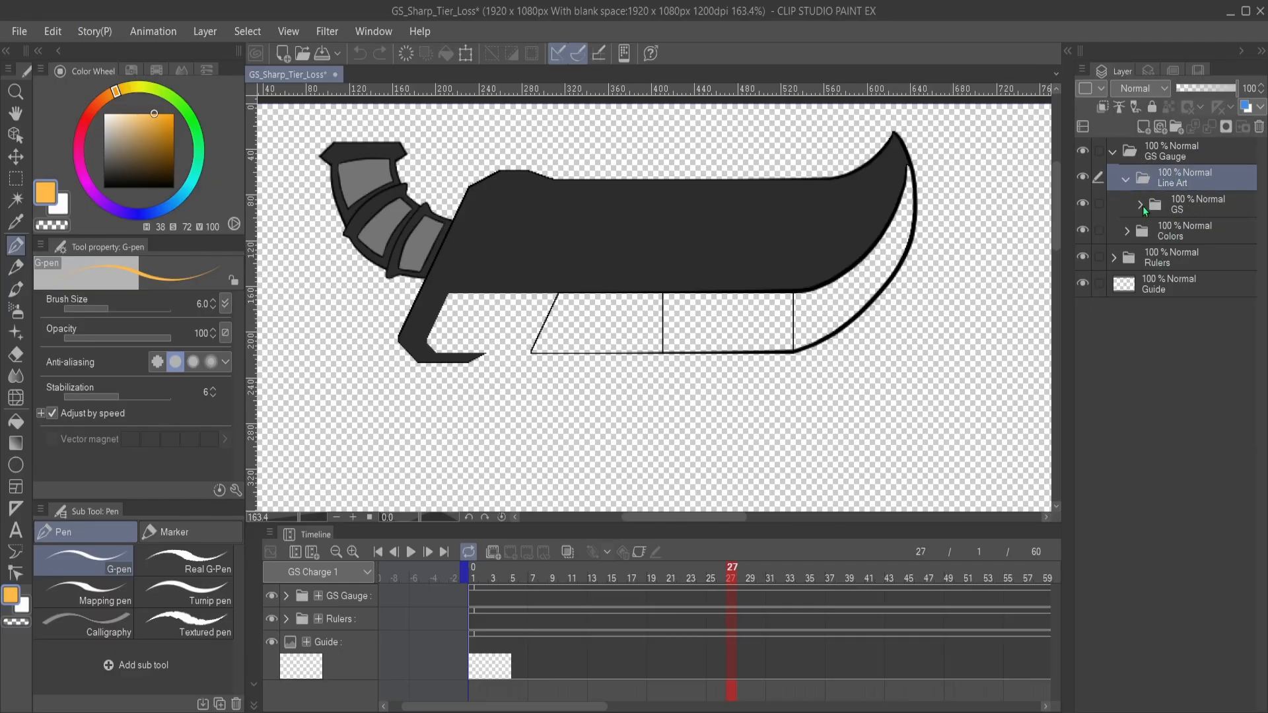
pyautogui.click(1140, 206)
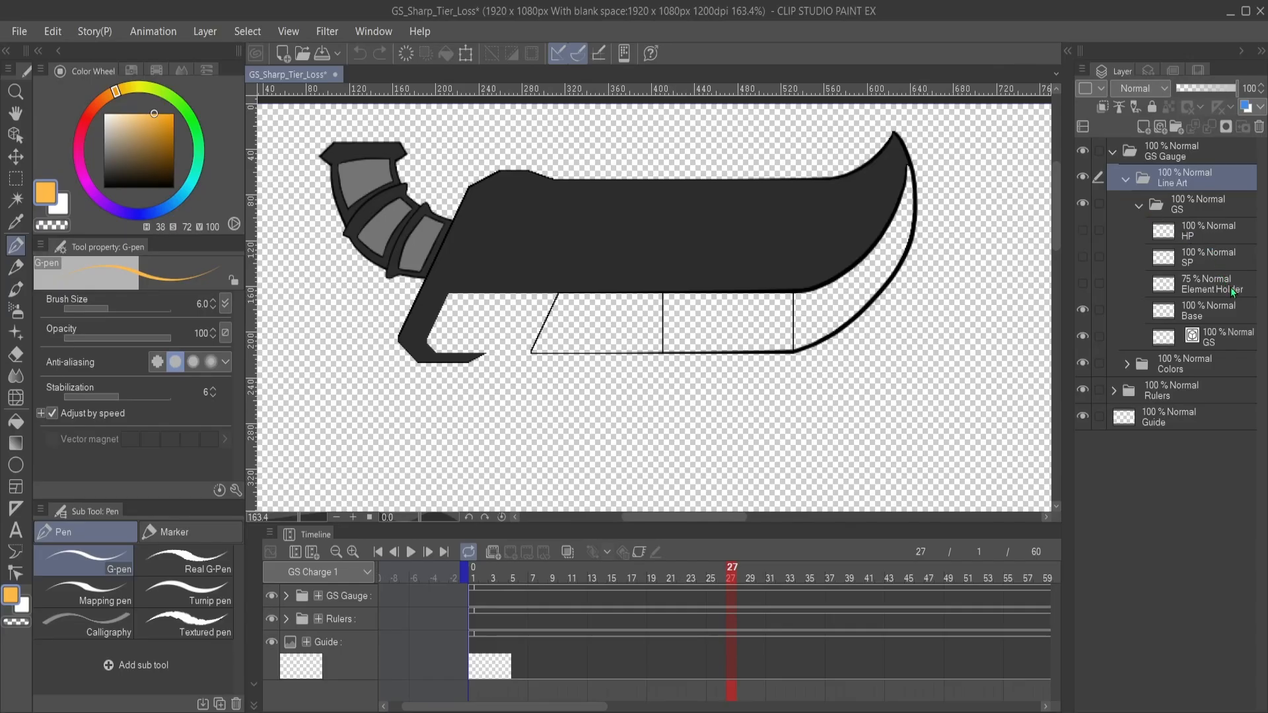
# - Hide the Base line art layer to examine the GS layer's outline along the cutting edge, and show it again
pyautogui.click(1082, 310)
pyautogui.click(1082, 308)
pyautogui.click(1083, 308)
pyautogui.scroll(2, 724, 341)
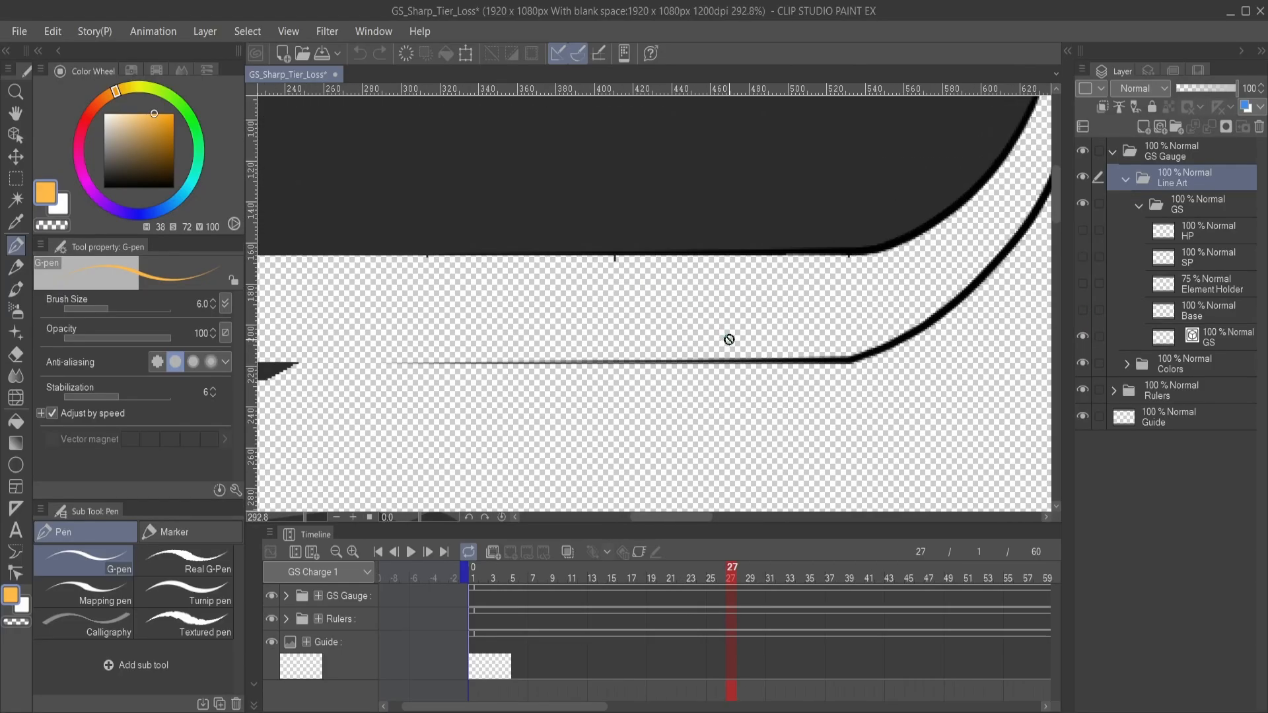
pyautogui.moveTo(538, 283); pyautogui.dragTo(708, 327)
pyautogui.scroll(-1, 727, 329)
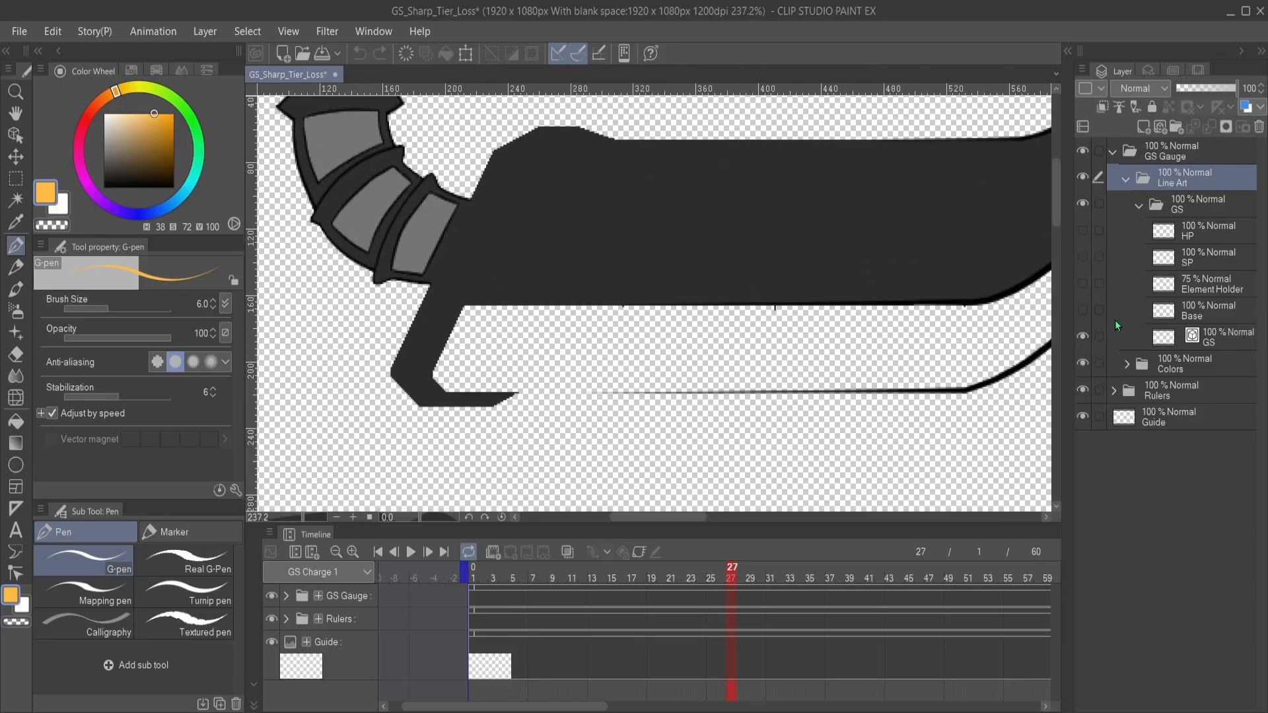
pyautogui.click(1081, 310)
# - Hide the GS line art layer to examine the Base layer's outline up to the blade tip, and show it again
pyautogui.click(1223, 334)
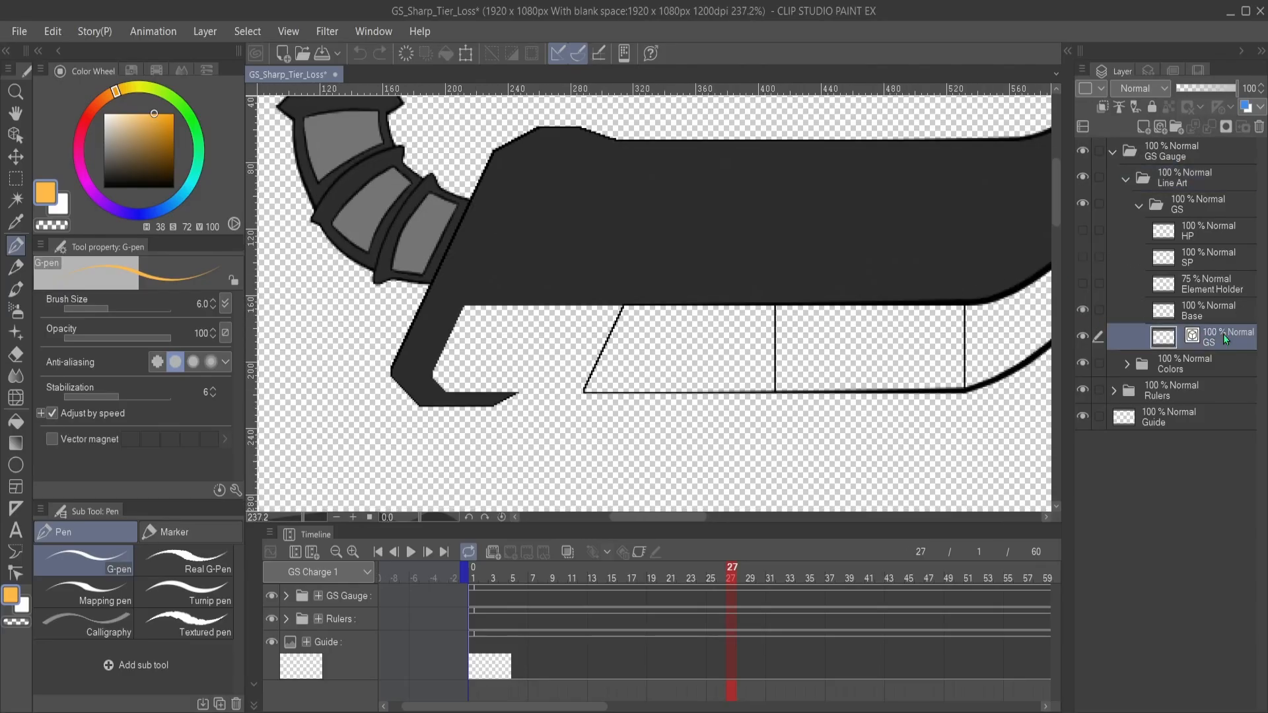
pyautogui.click(1082, 336)
pyautogui.moveTo(908, 333); pyautogui.dragTo(837, 373)
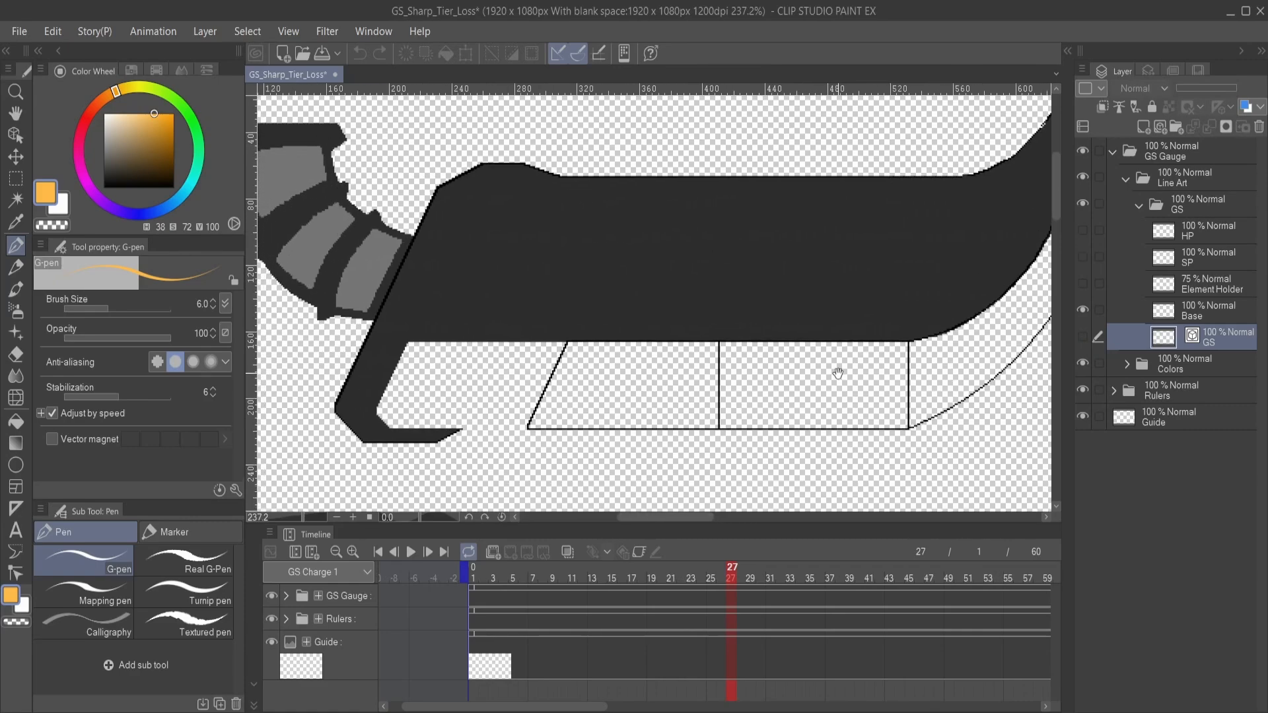
pyautogui.click(1232, 305)
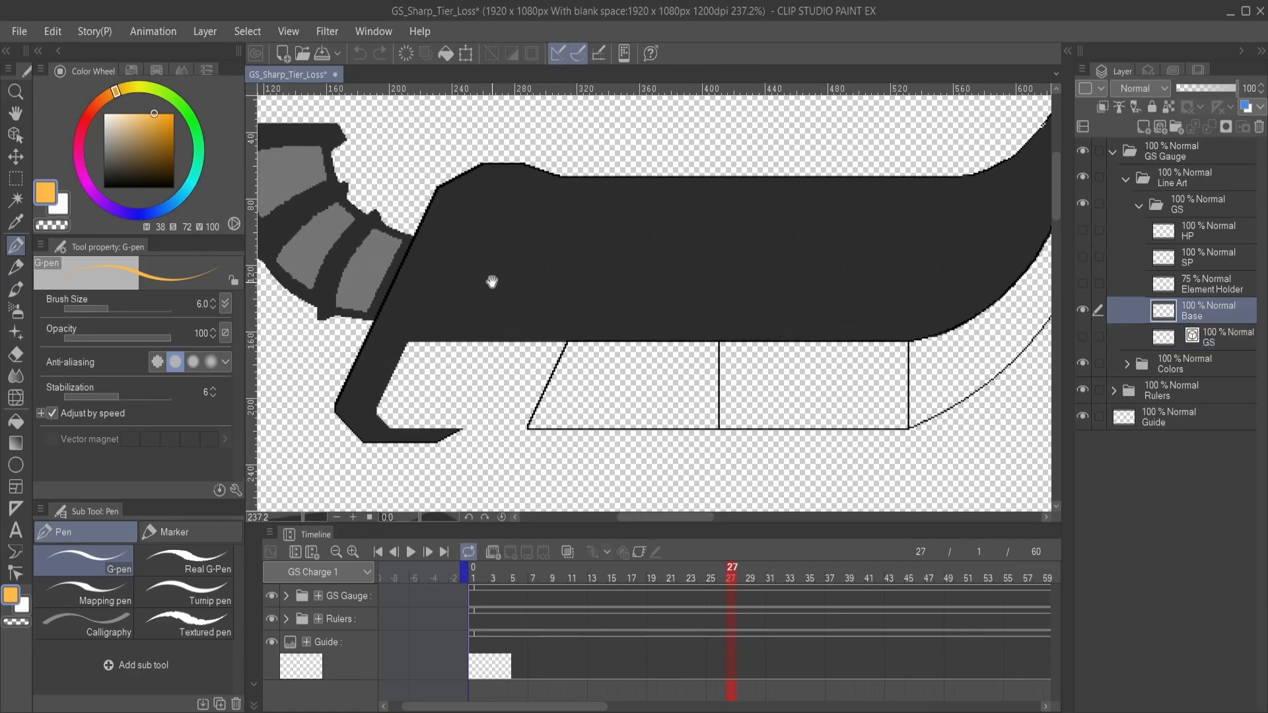
pyautogui.moveTo(492, 282); pyautogui.dragTo(544, 224)
pyautogui.moveTo(907, 274); pyautogui.dragTo(715, 335)
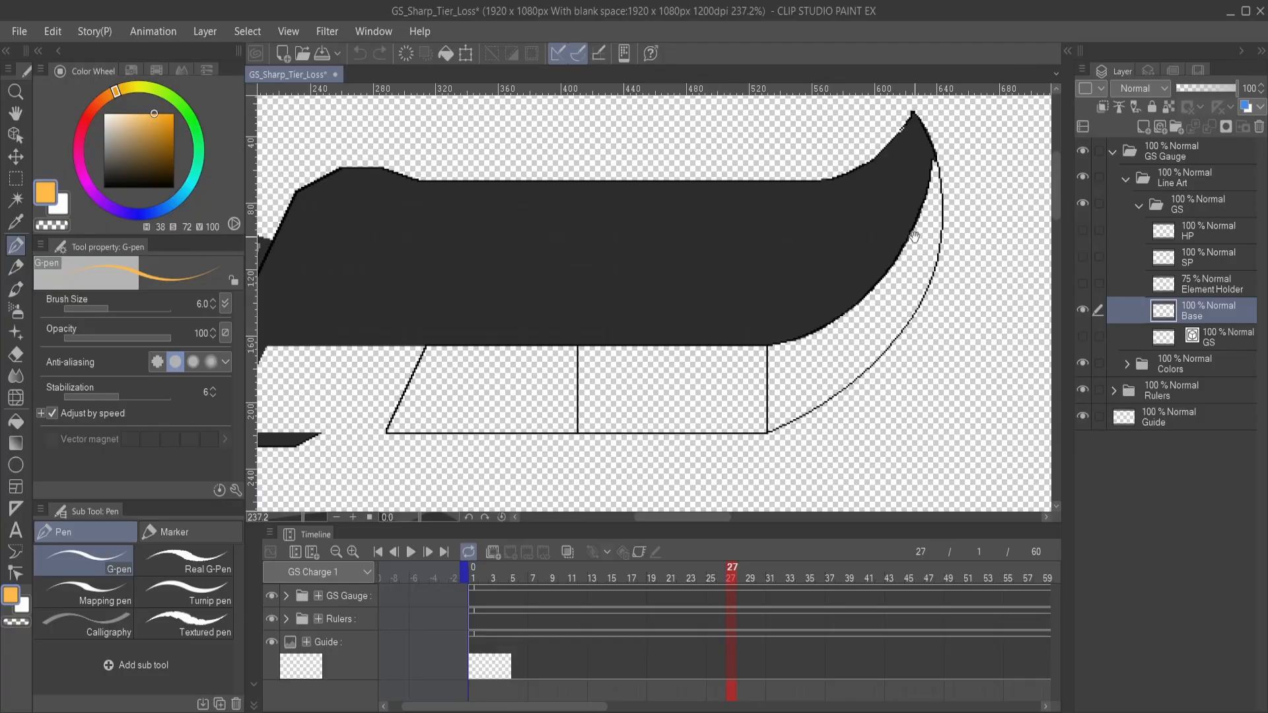
pyautogui.scroll(5, 816, 305)
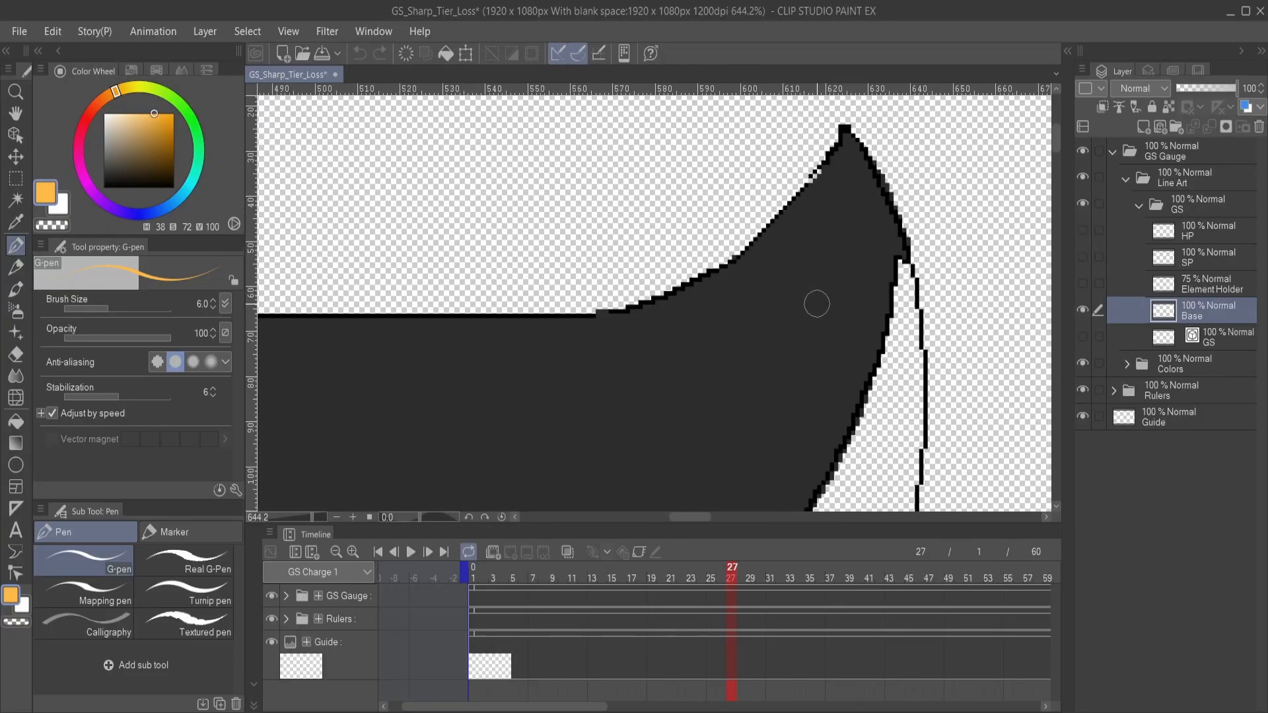
pyautogui.moveTo(812, 224)
pyautogui.mouseDown()
pyautogui.moveTo(801, 266)
pyautogui.moveTo(709, 294)
pyautogui.moveTo(823, 233)
pyautogui.mouseUp()
pyautogui.moveTo(712, 325); pyautogui.dragTo(736, 307)
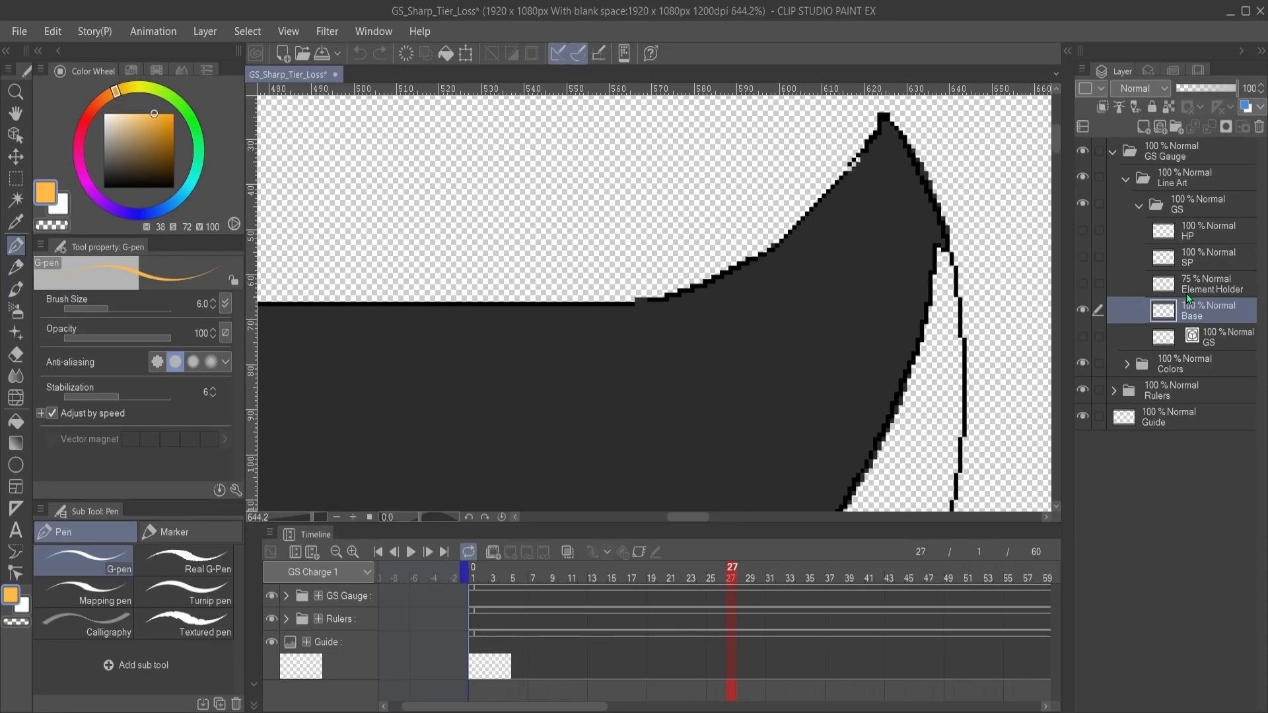
pyautogui.click(1083, 337)
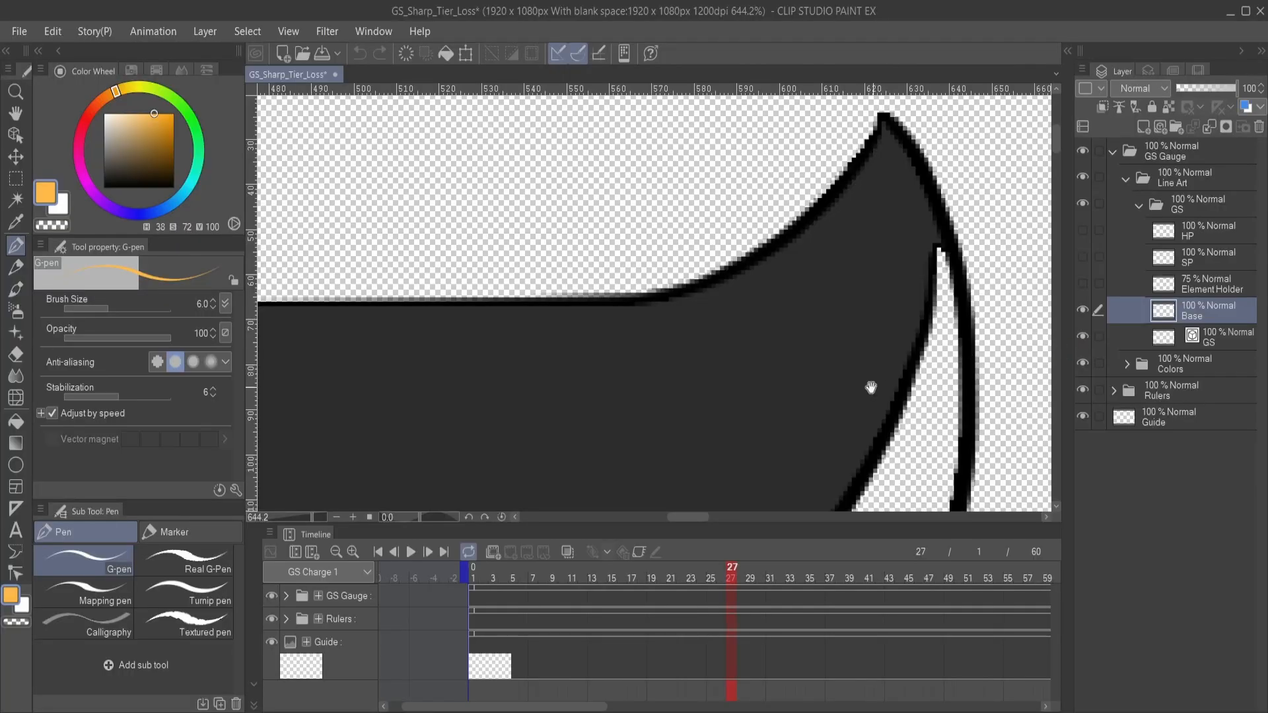
# - Examine the combined Base and GS line art from the blade tip along the segmented cutting edge
pyautogui.moveTo(727, 405); pyautogui.dragTo(731, 289)
pyautogui.scroll(-2, 733, 288)
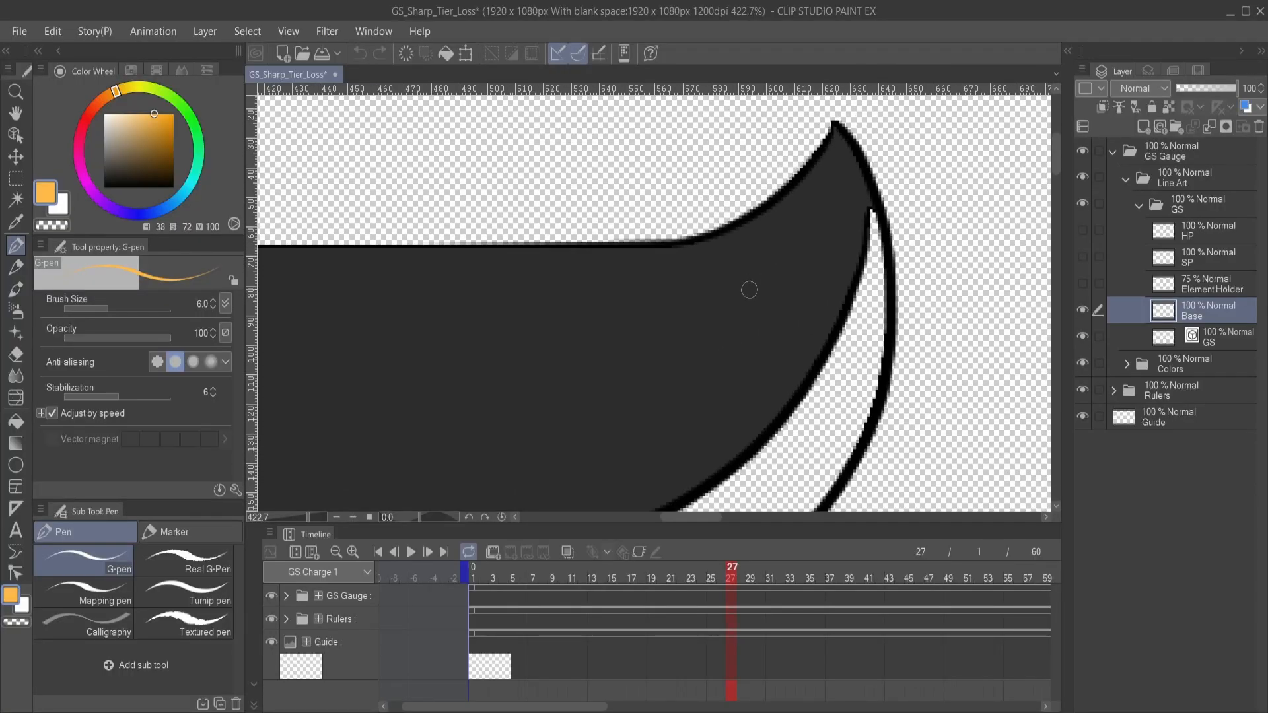
pyautogui.moveTo(726, 446); pyautogui.dragTo(764, 234)
pyautogui.moveTo(693, 345); pyautogui.dragTo(853, 290)
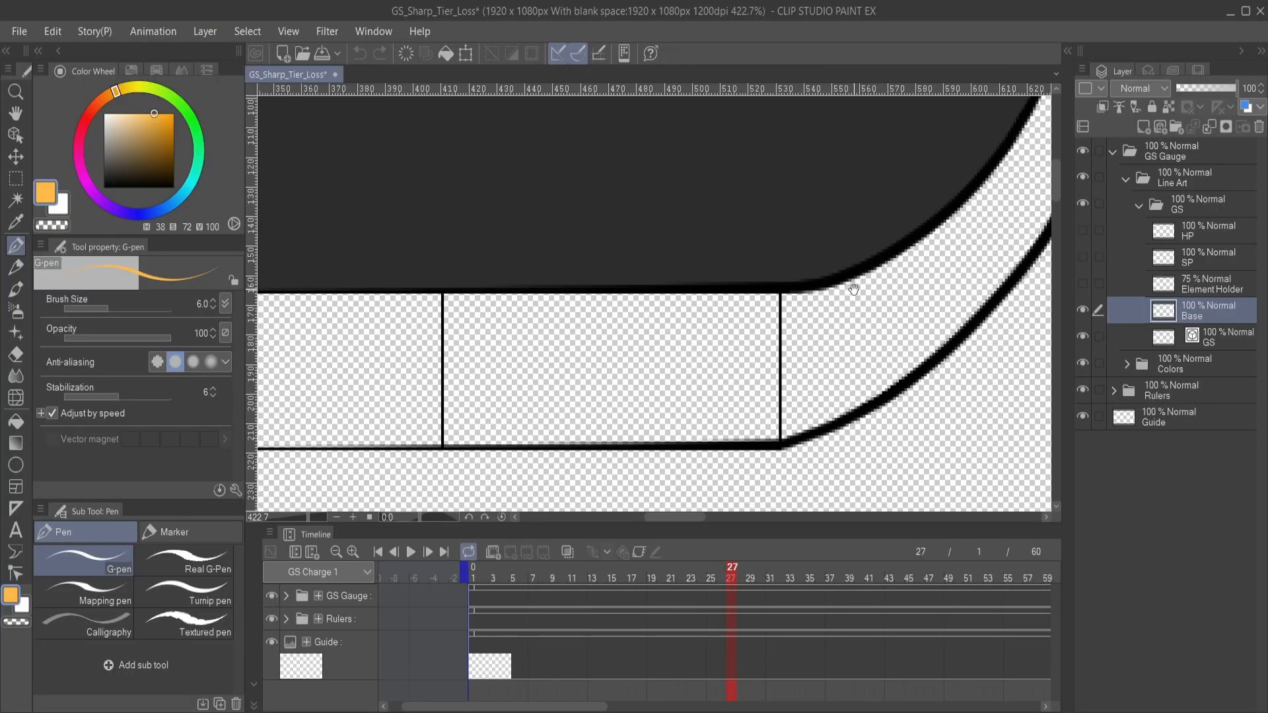
pyautogui.moveTo(661, 330); pyautogui.dragTo(822, 316)
pyautogui.scroll(-3, 628, 310)
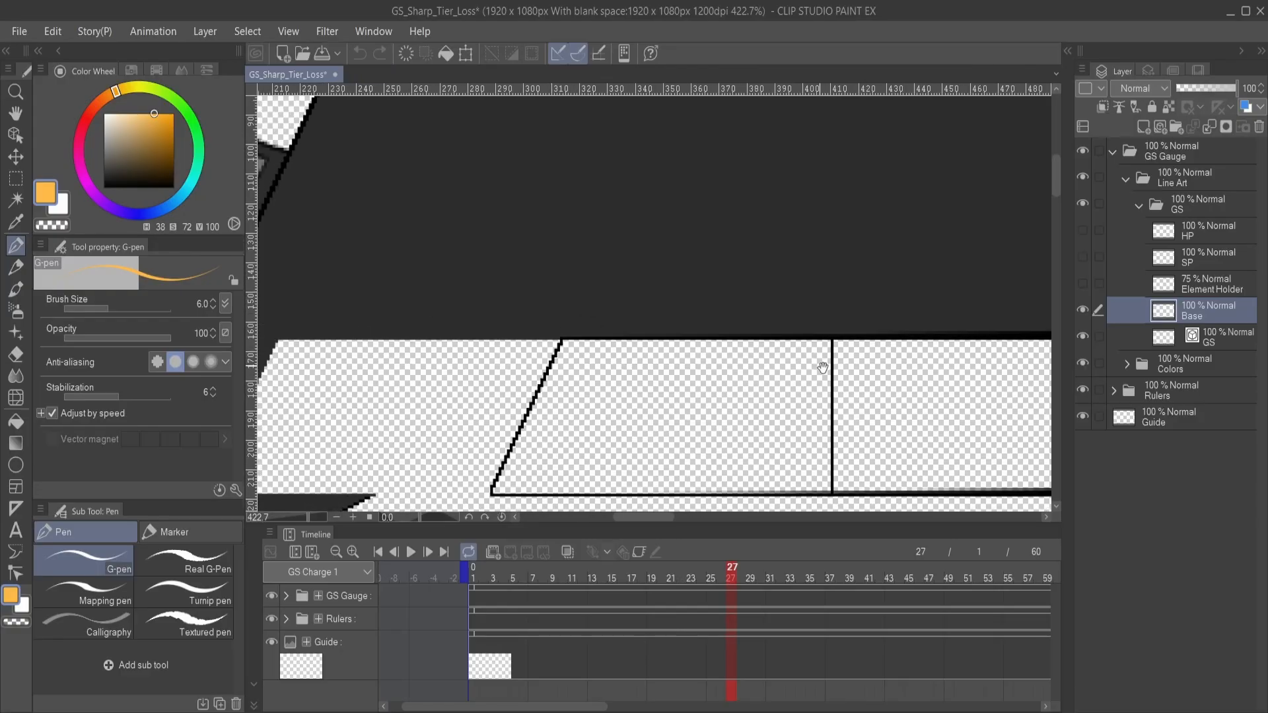
pyautogui.moveTo(806, 337); pyautogui.dragTo(518, 328)
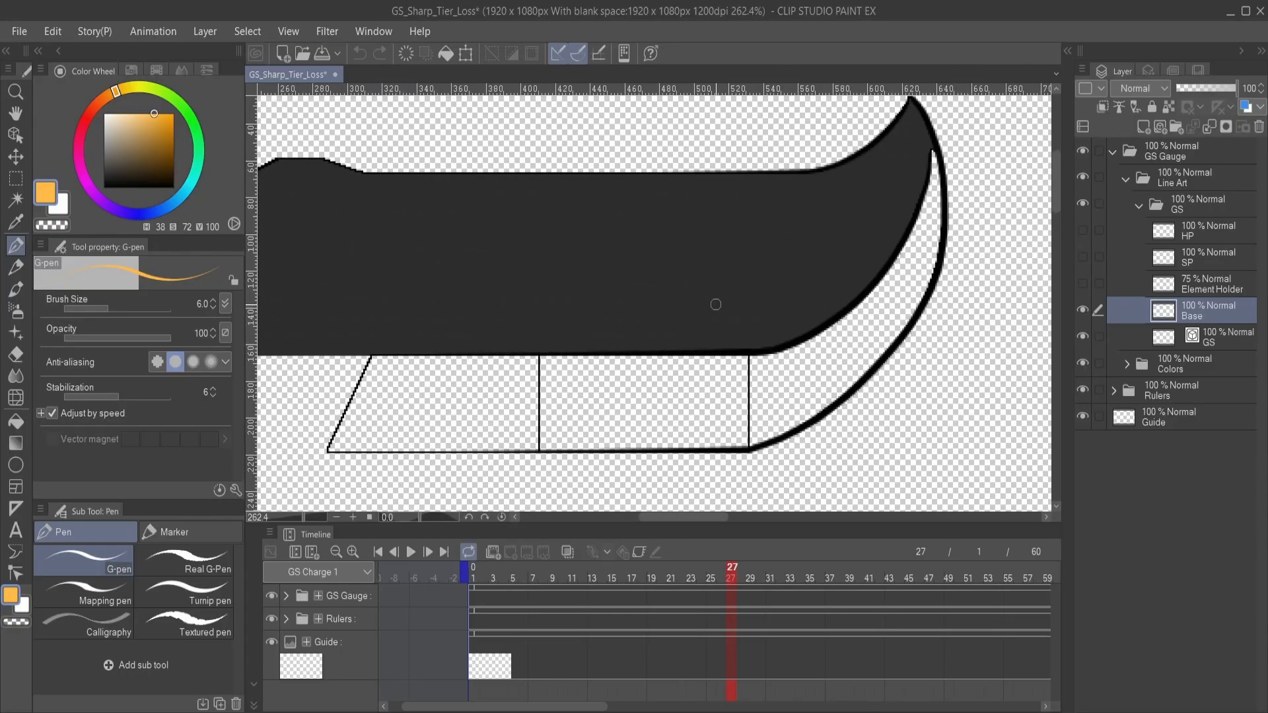
pyautogui.moveTo(587, 337); pyautogui.dragTo(443, 331)
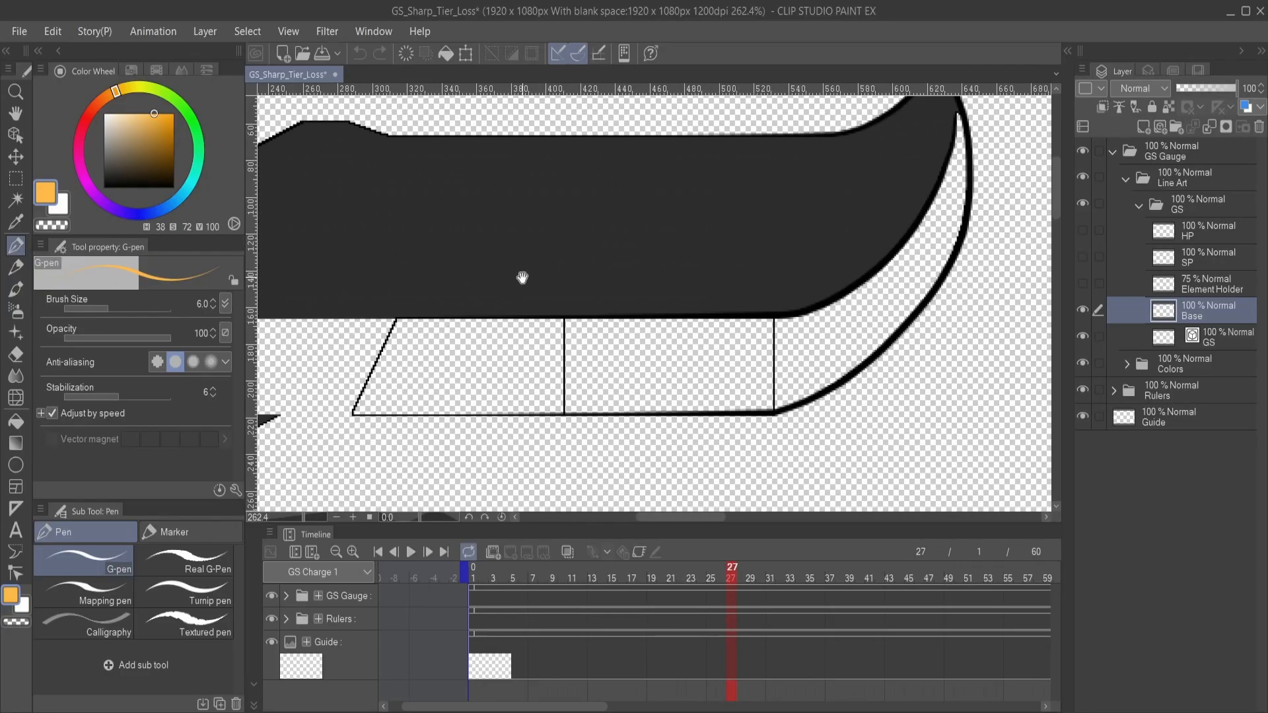
pyautogui.moveTo(521, 275)
pyautogui.mouseDown()
pyautogui.moveTo(757, 297)
pyautogui.moveTo(518, 275)
pyautogui.mouseUp()
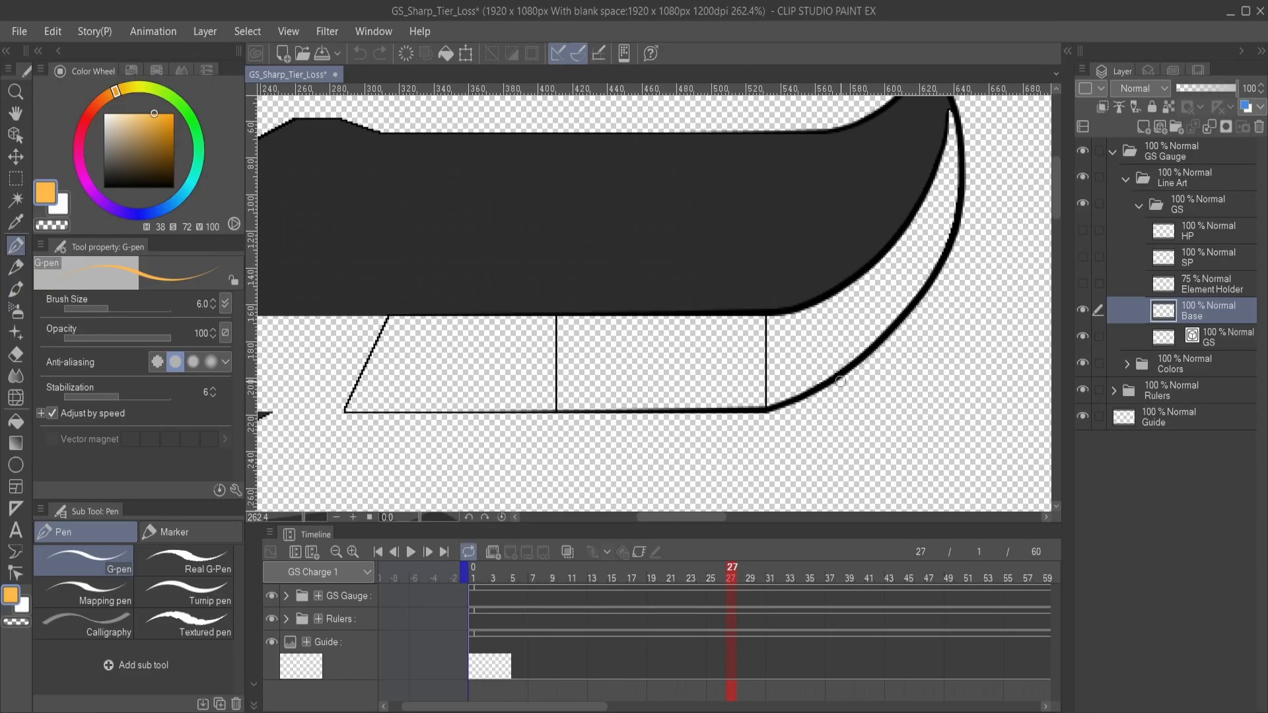
pyautogui.moveTo(579, 220); pyautogui.dragTo(815, 243)
# - Collapse the GS folder under Line Art and expand the Colors folder
pyautogui.scroll(-1, 823, 244)
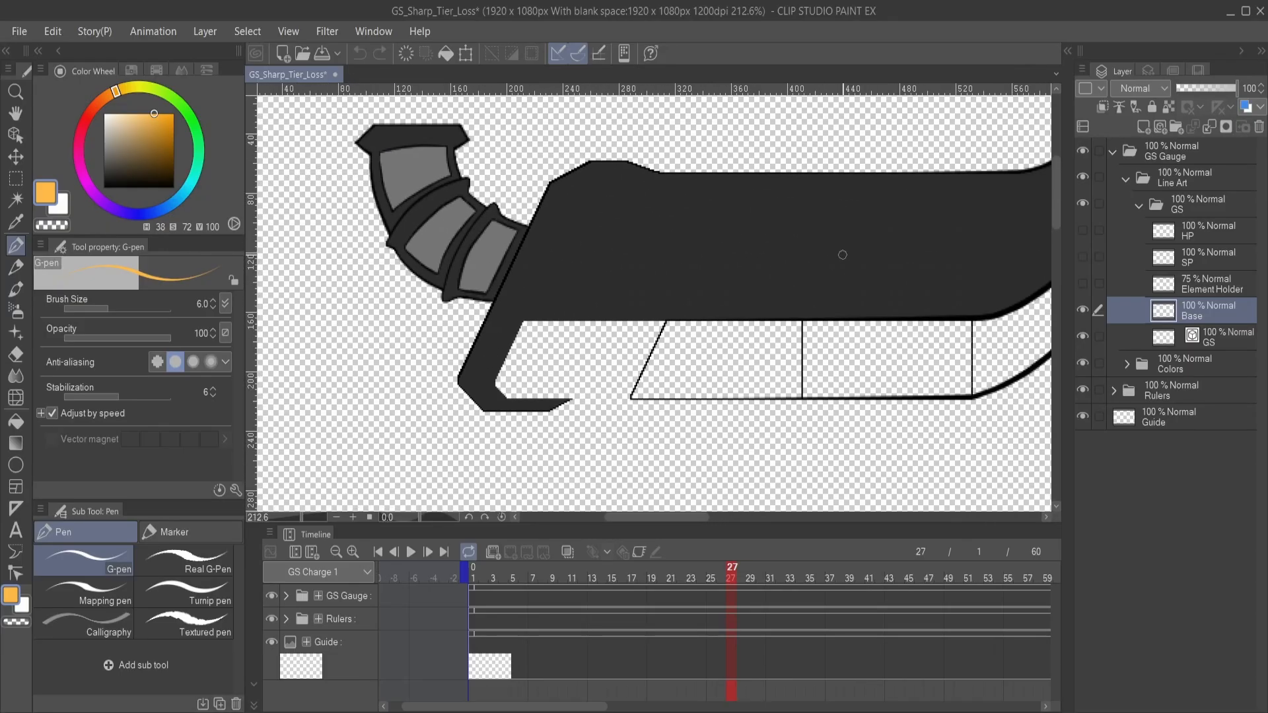
pyautogui.click(1137, 205)
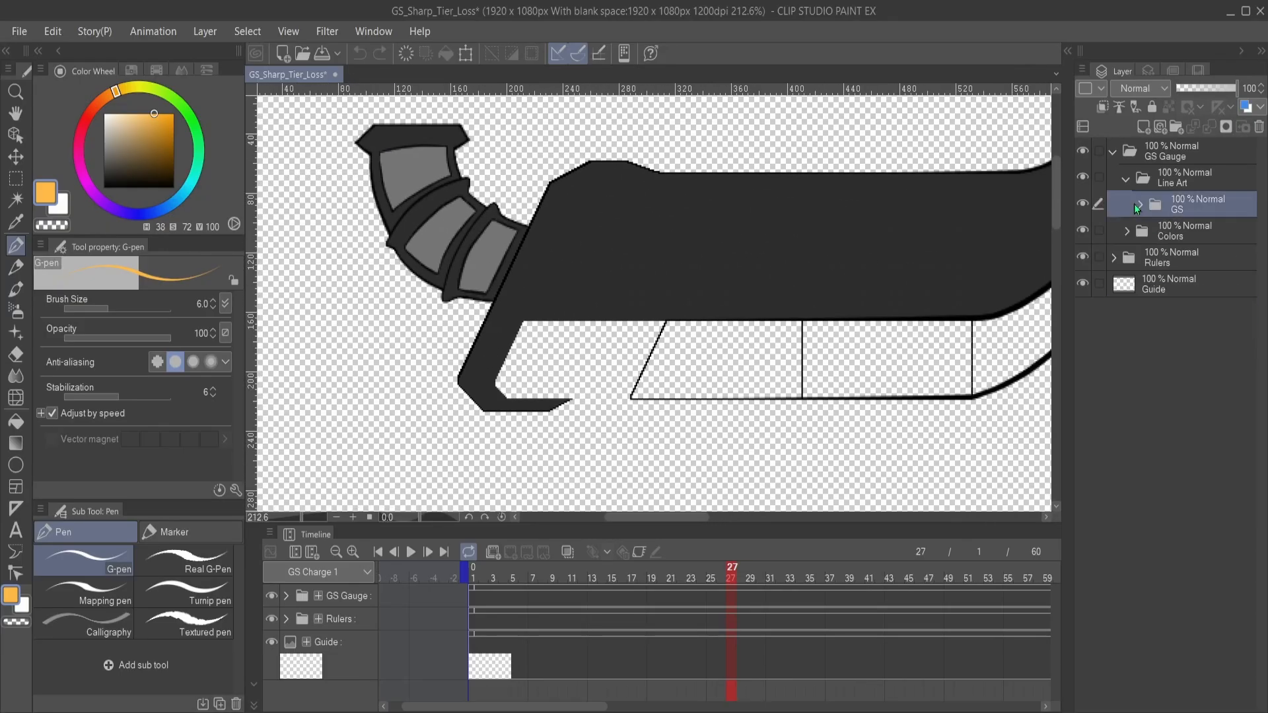
pyautogui.click(1128, 234)
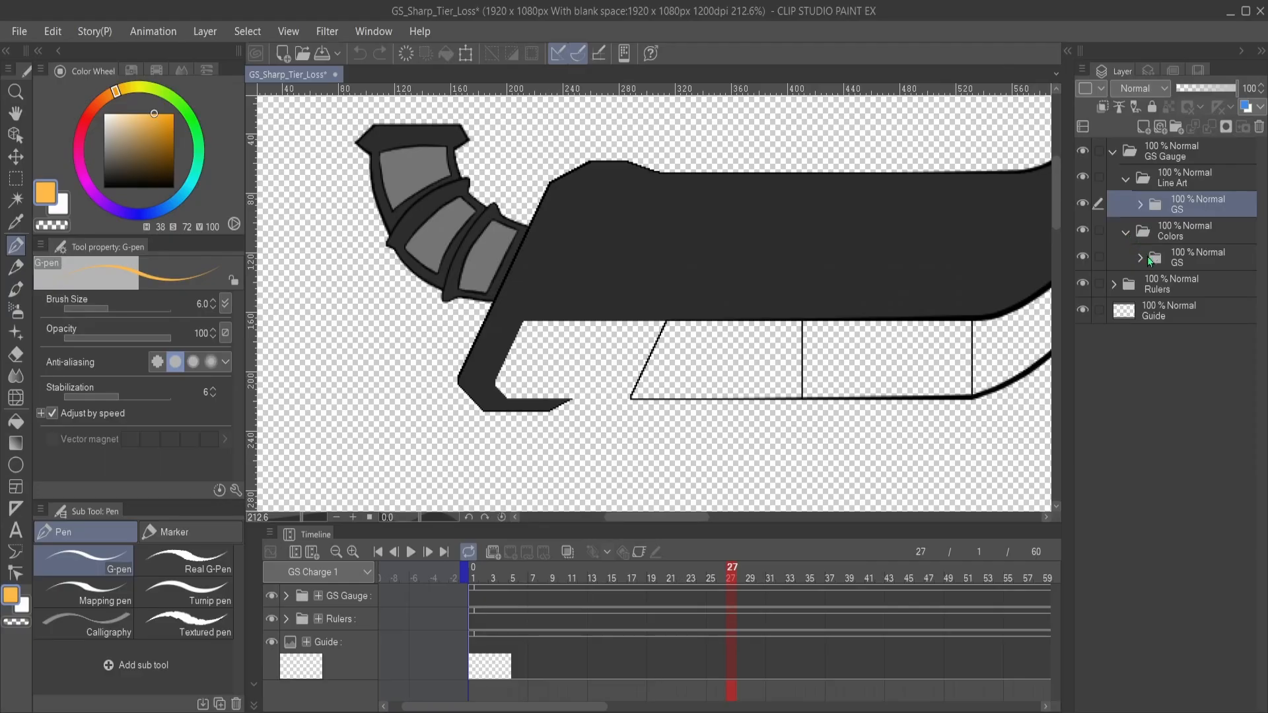
# - Expand the GS and Blade folders under Colors and show the Sharp Base layer and the masked sharpness layer above it
pyautogui.click(1139, 259)
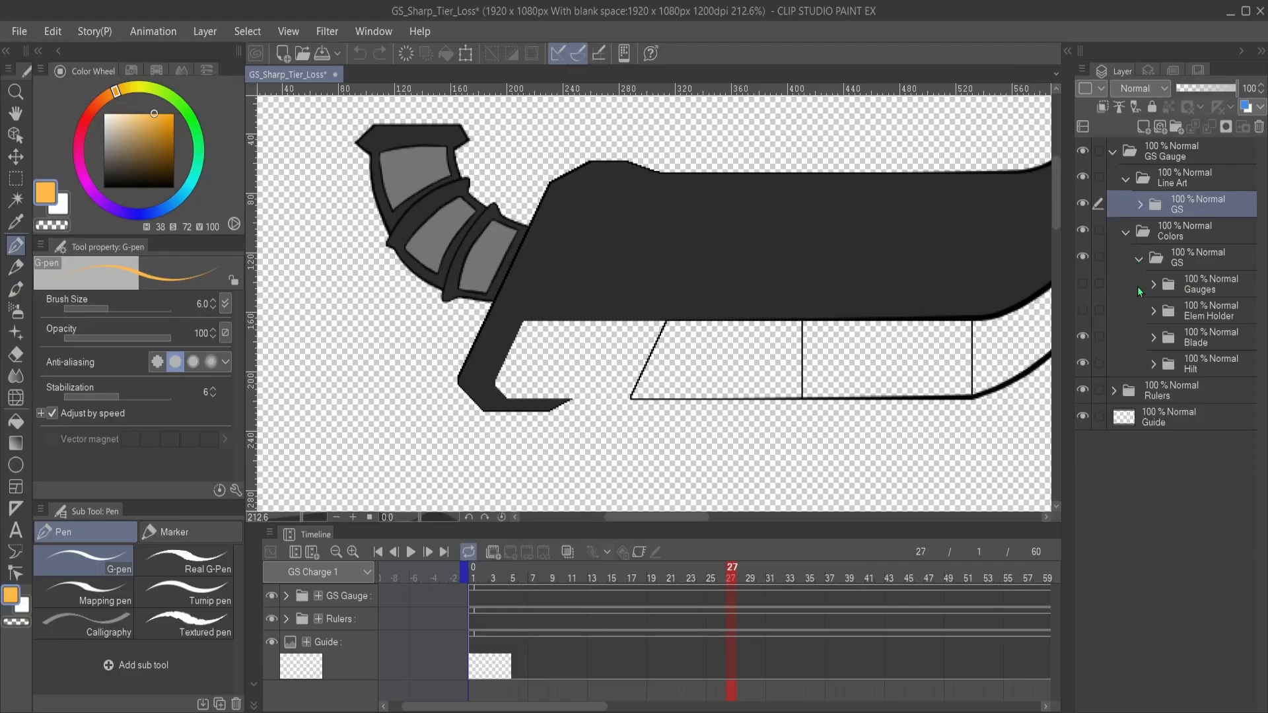
pyautogui.click(1152, 338)
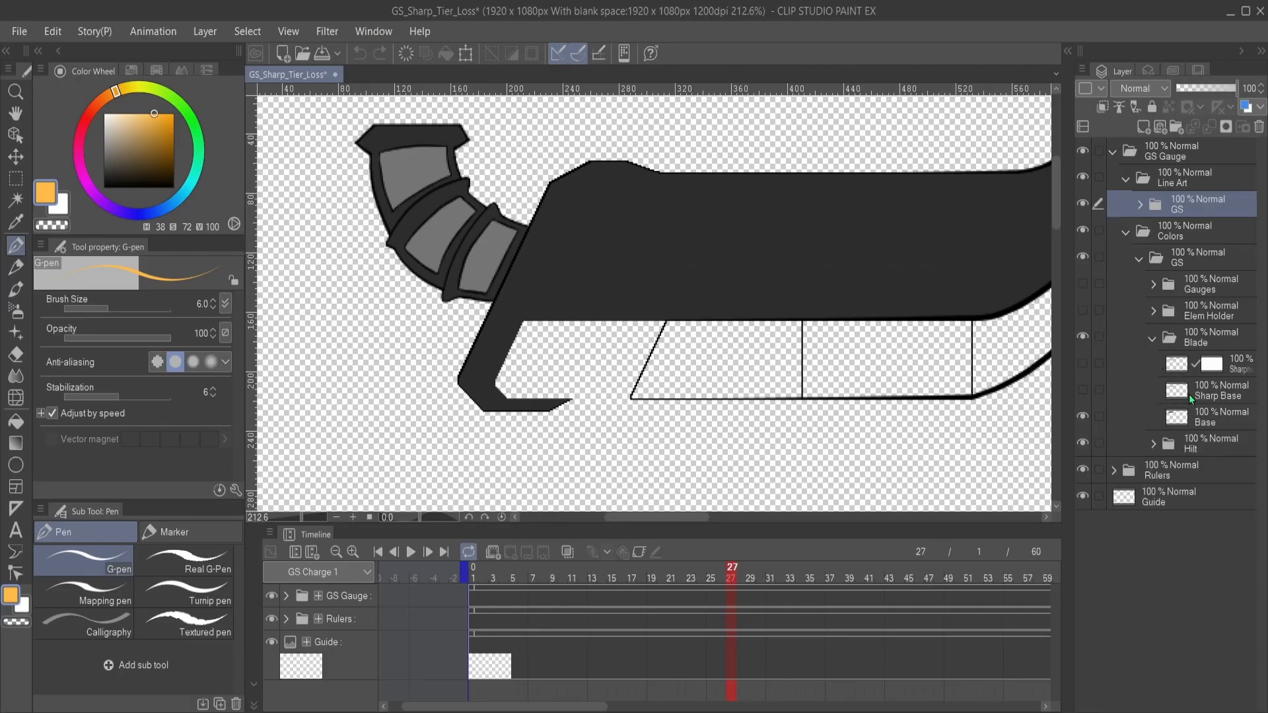
pyautogui.click(1083, 366)
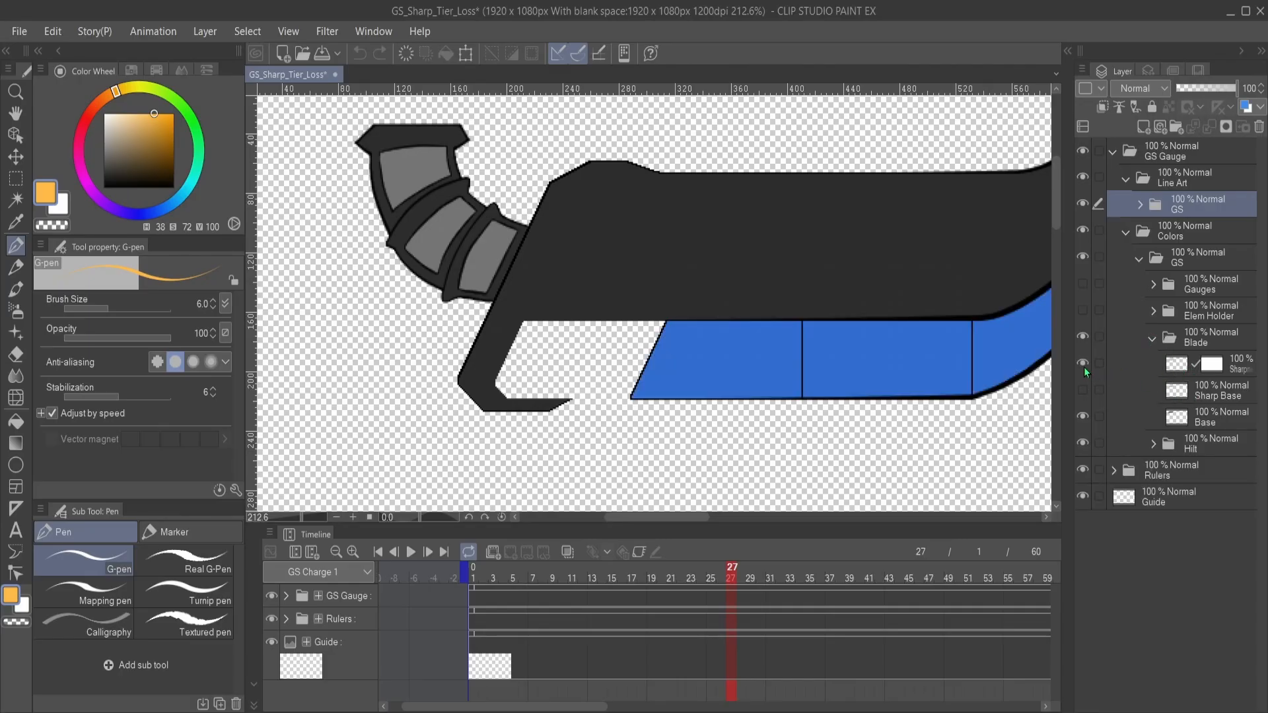
pyautogui.click(1084, 365)
pyautogui.click(1084, 389)
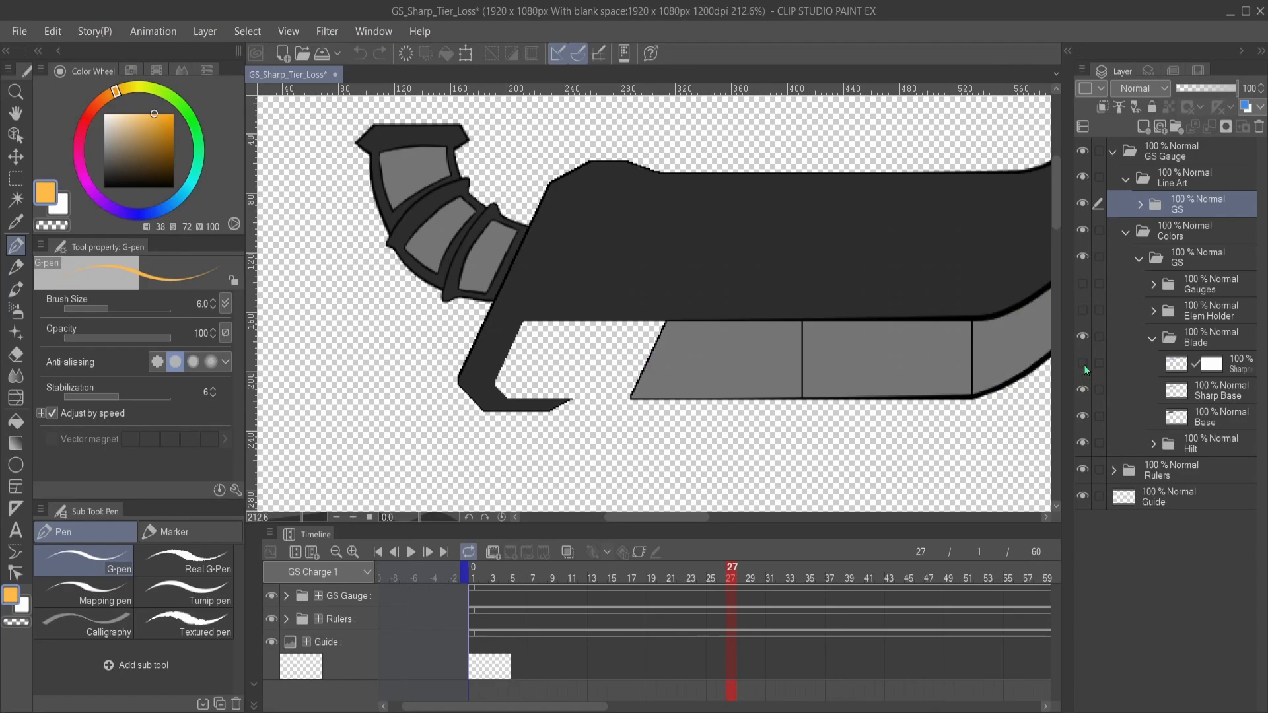
pyautogui.click(1083, 364)
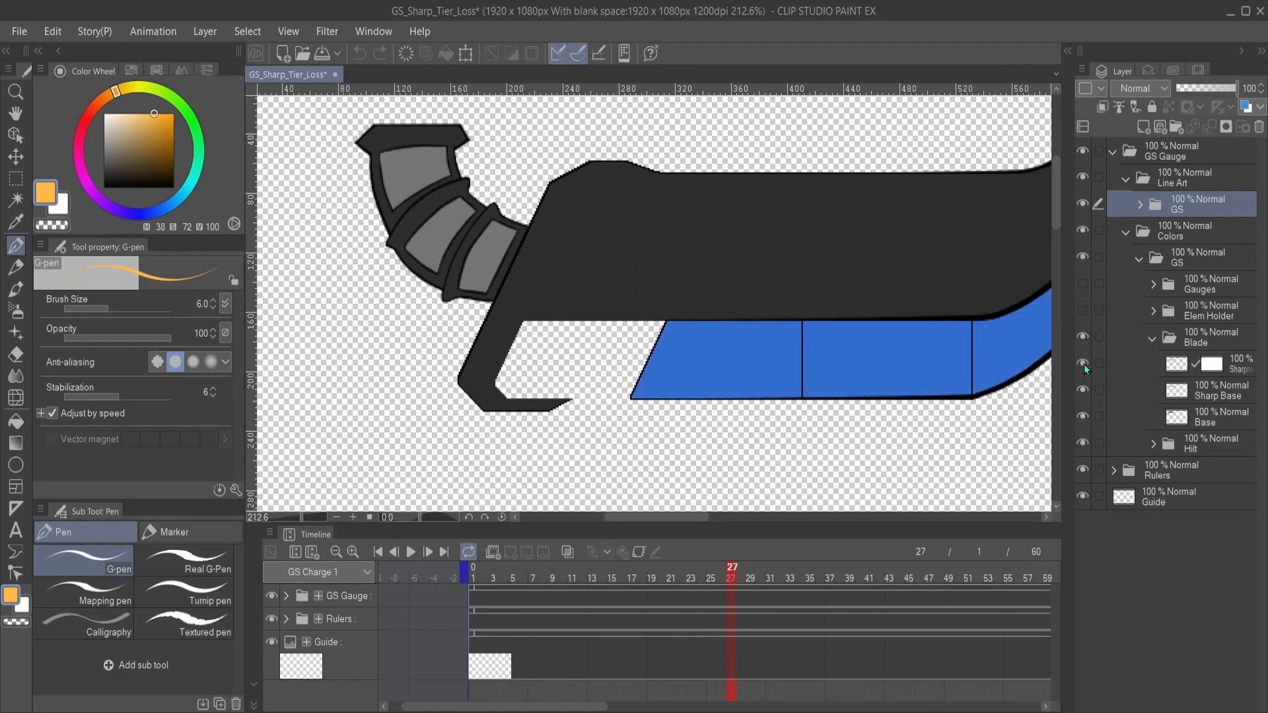
pyautogui.click(1084, 441)
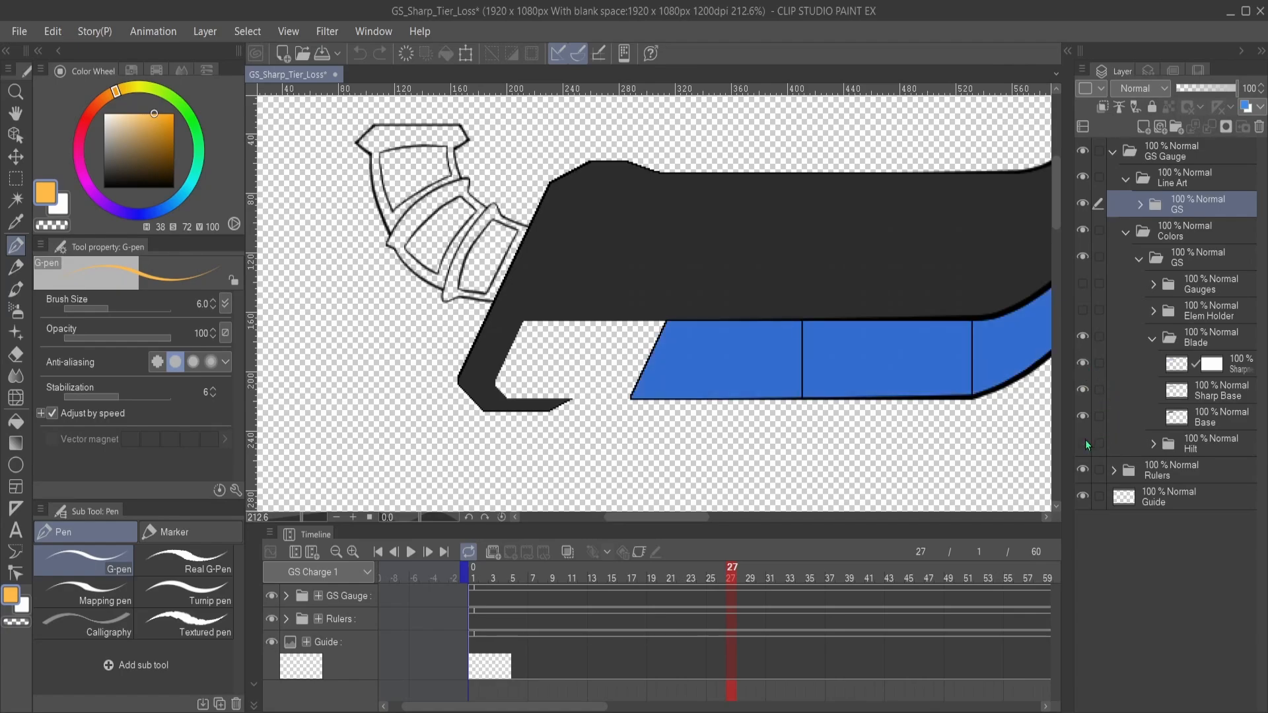
pyautogui.keyDown('ctrl'); pyautogui.click(1208, 442); pyautogui.keyUp('ctrl')
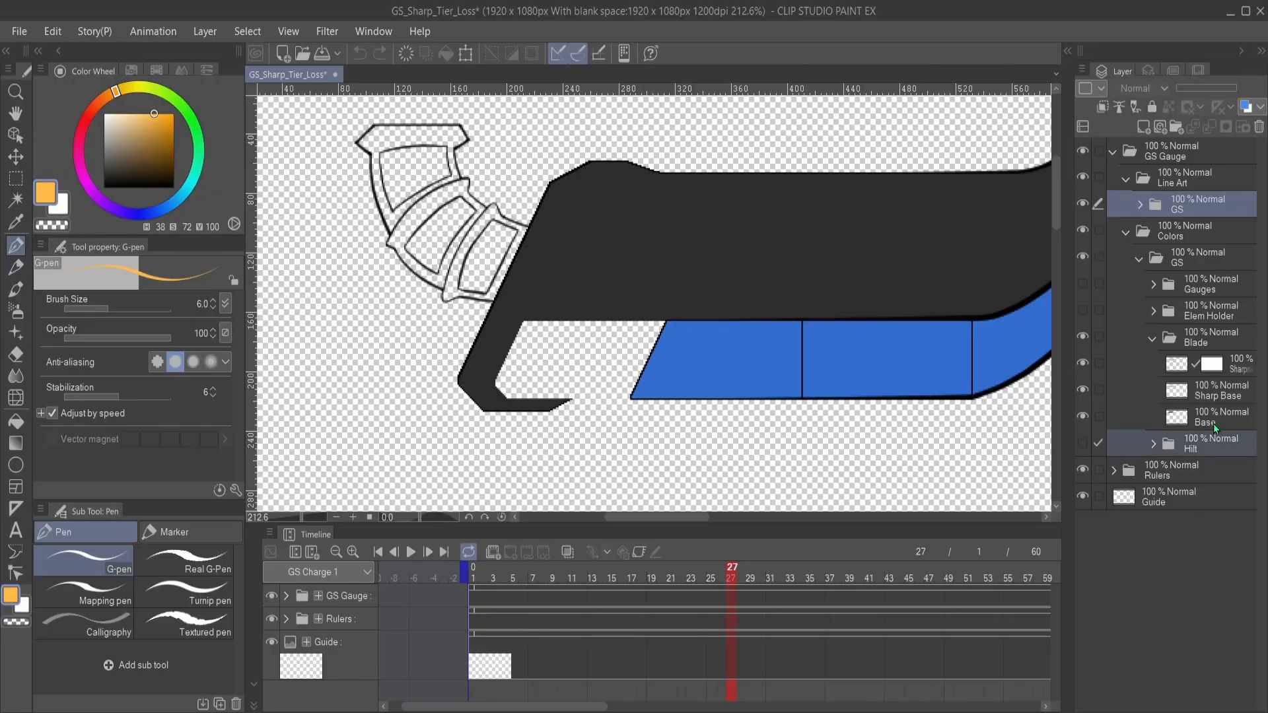
pyautogui.keyDown('ctrl'); pyautogui.click(1190, 311); pyautogui.keyUp('ctrl')
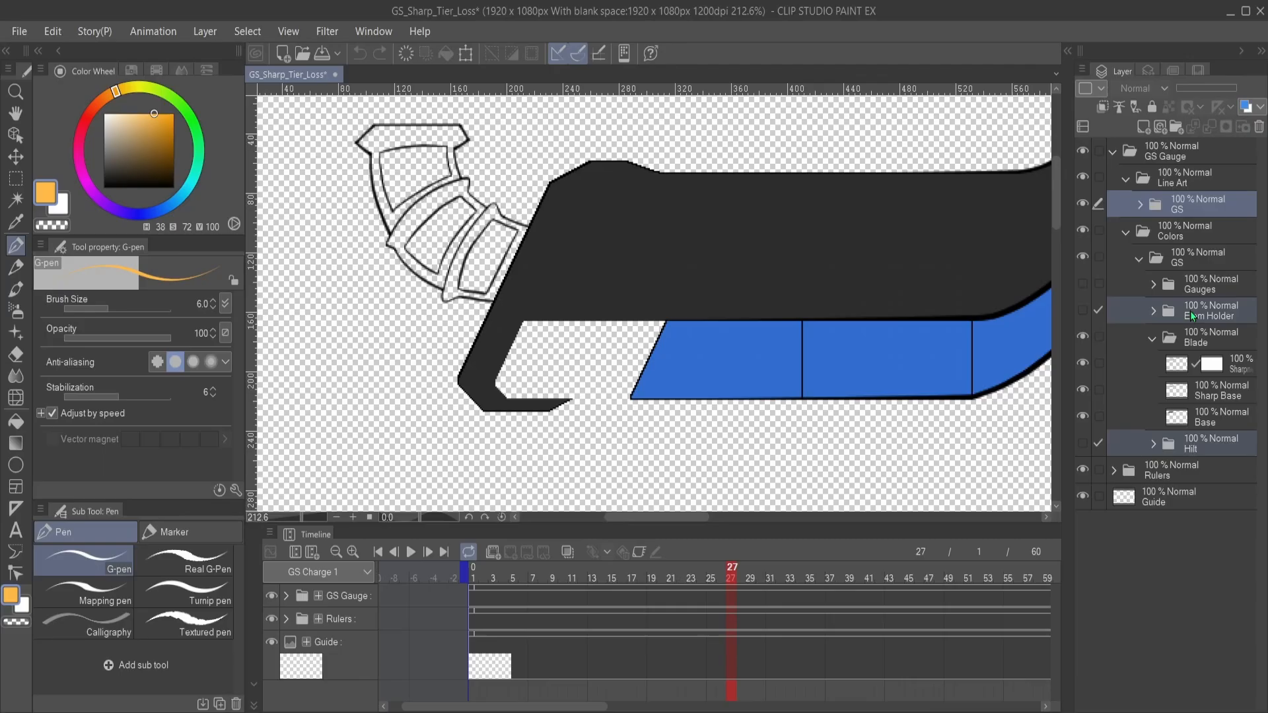
pyautogui.keyDown('ctrl'); pyautogui.click(1230, 283); pyautogui.keyUp('ctrl')
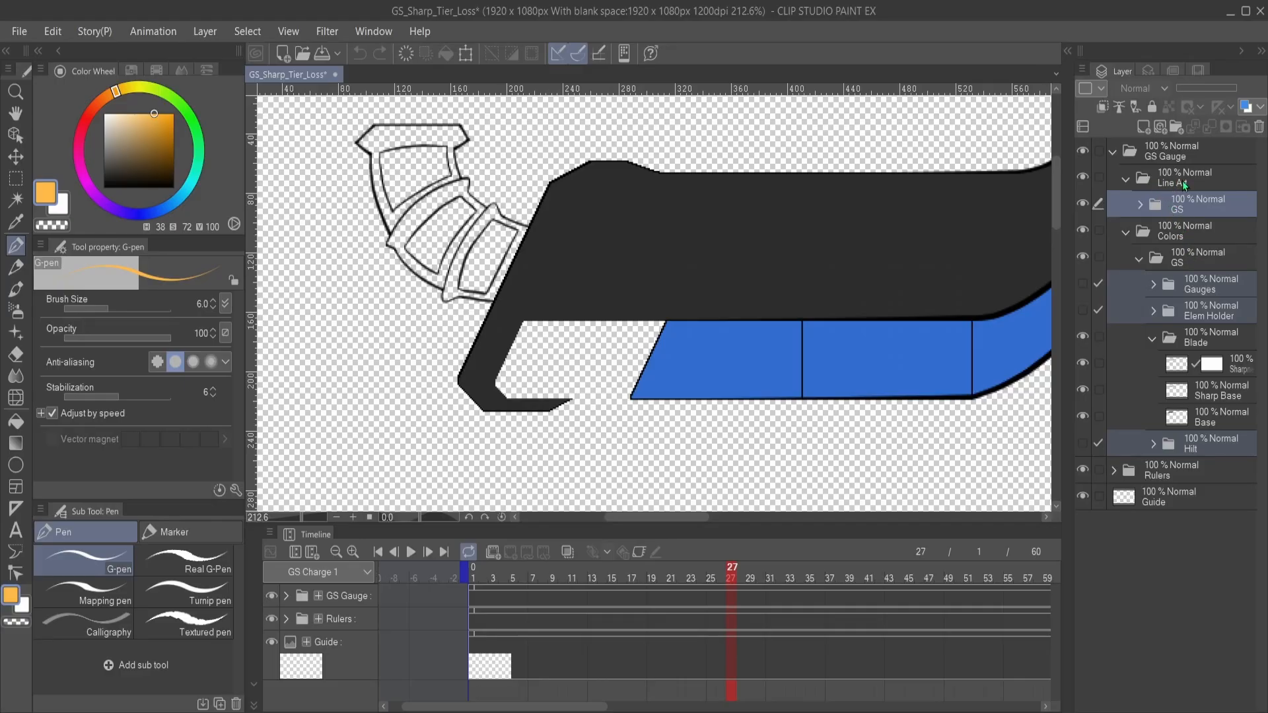
pyautogui.click(1261, 130)
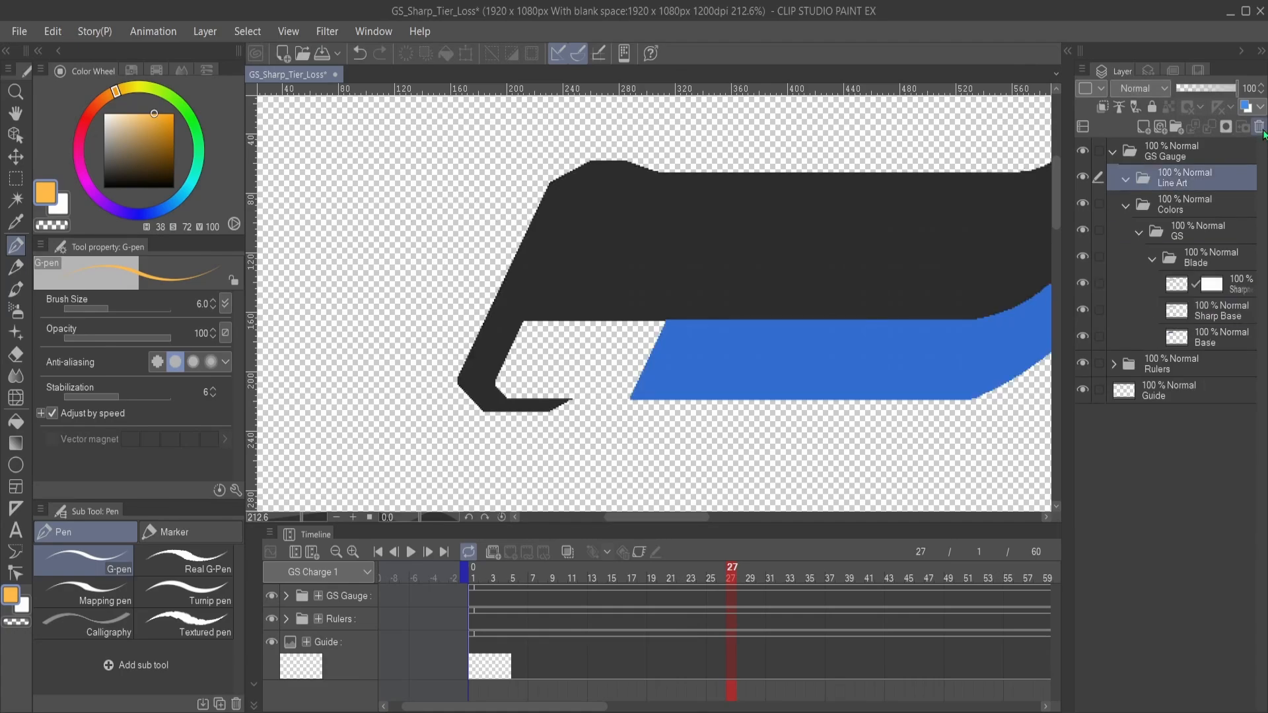
pyautogui.moveTo(997, 263); pyautogui.dragTo(865, 257)
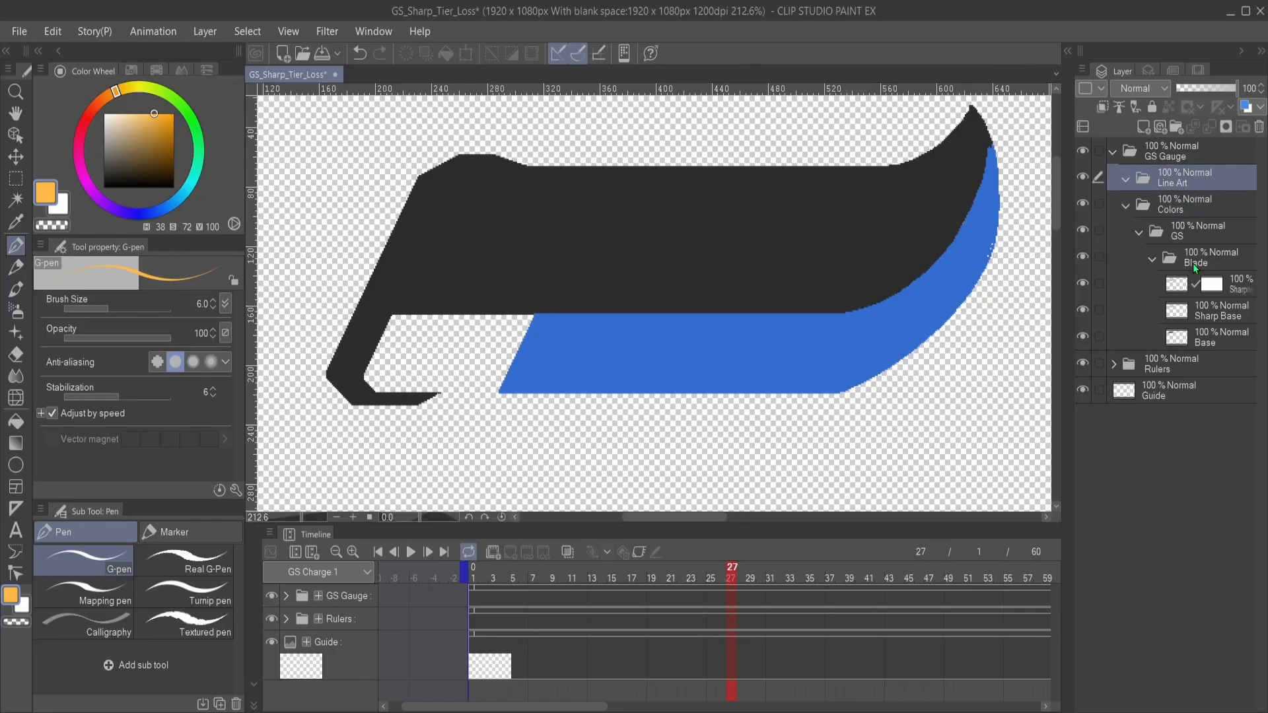
pyautogui.hotkey('ctrl', 'z')
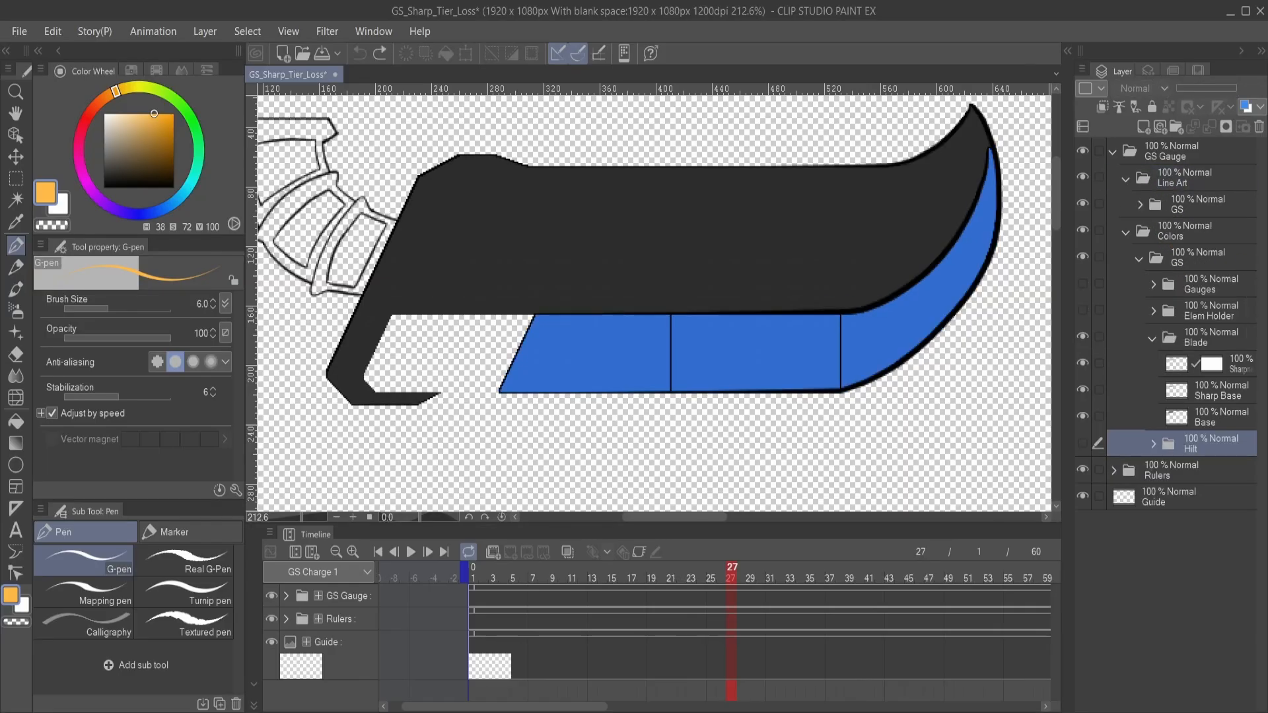
# - Delete the Gauges, Elem Holder and Hilt folders from the GS folder under Colors
pyautogui.keyDown('ctrl'); pyautogui.click(1207, 307); pyautogui.keyUp('ctrl')
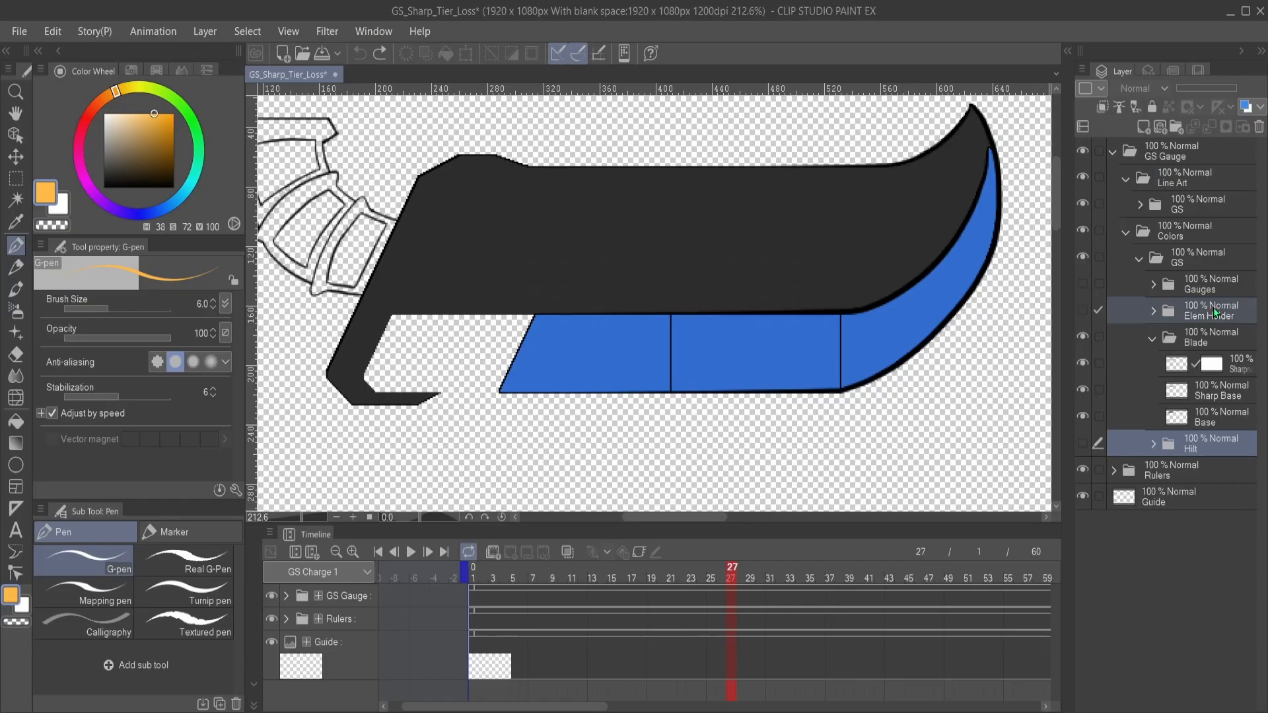
pyautogui.keyDown('ctrl'); pyautogui.click(1210, 281); pyautogui.keyUp('ctrl')
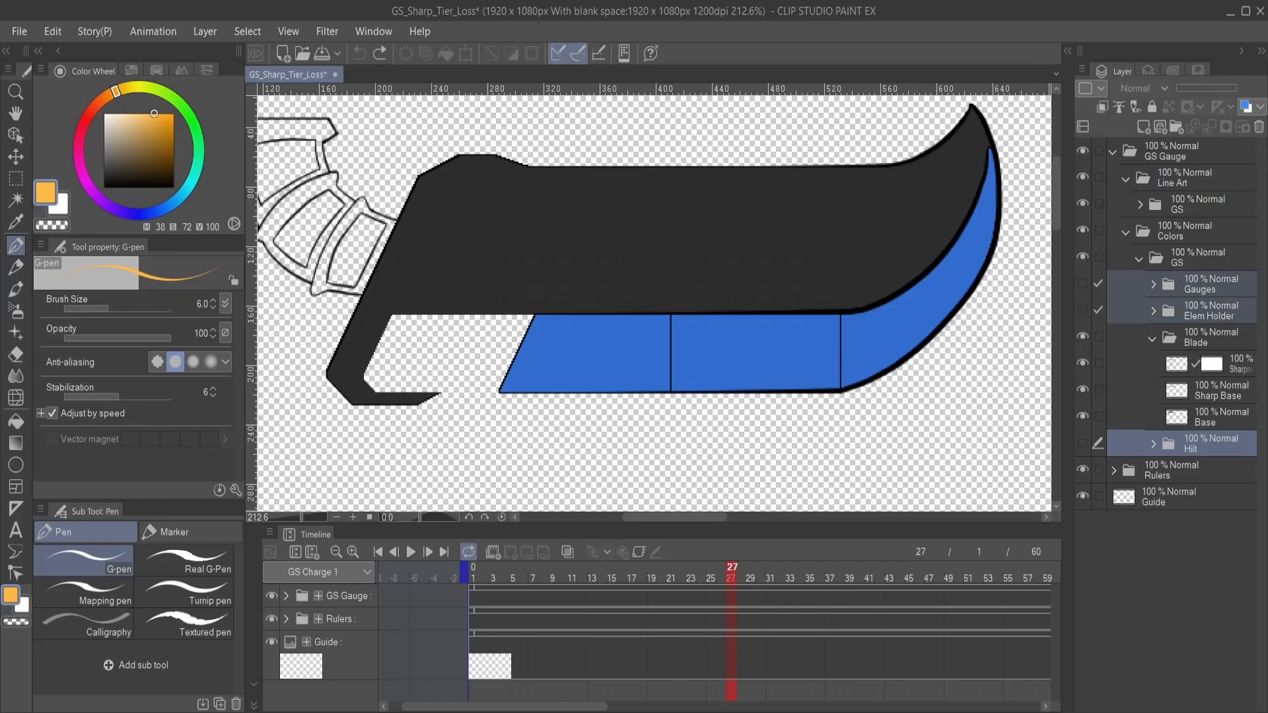
pyautogui.click(1259, 126)
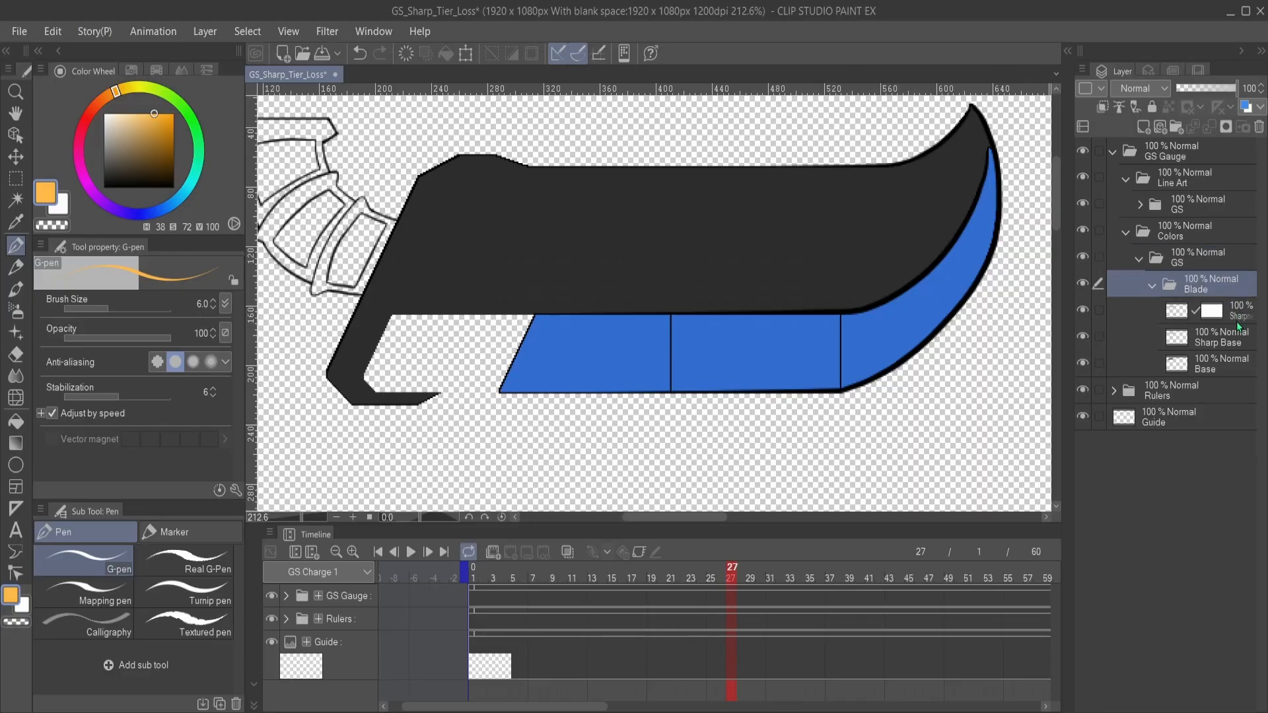
# - Hide and show the Blade folder's Base layer repeatedly to examine which part of the blade it colors
pyautogui.click(1083, 362)
pyautogui.click(1083, 363)
pyautogui.click(1083, 362)
pyautogui.click(1083, 363)
pyautogui.click(1084, 362)
pyautogui.click(1083, 362)
pyautogui.click(1083, 362)
pyautogui.click(1084, 362)
pyautogui.keyDown('ctrl'); pyautogui.click(1222, 354); pyautogui.keyUp('ctrl')
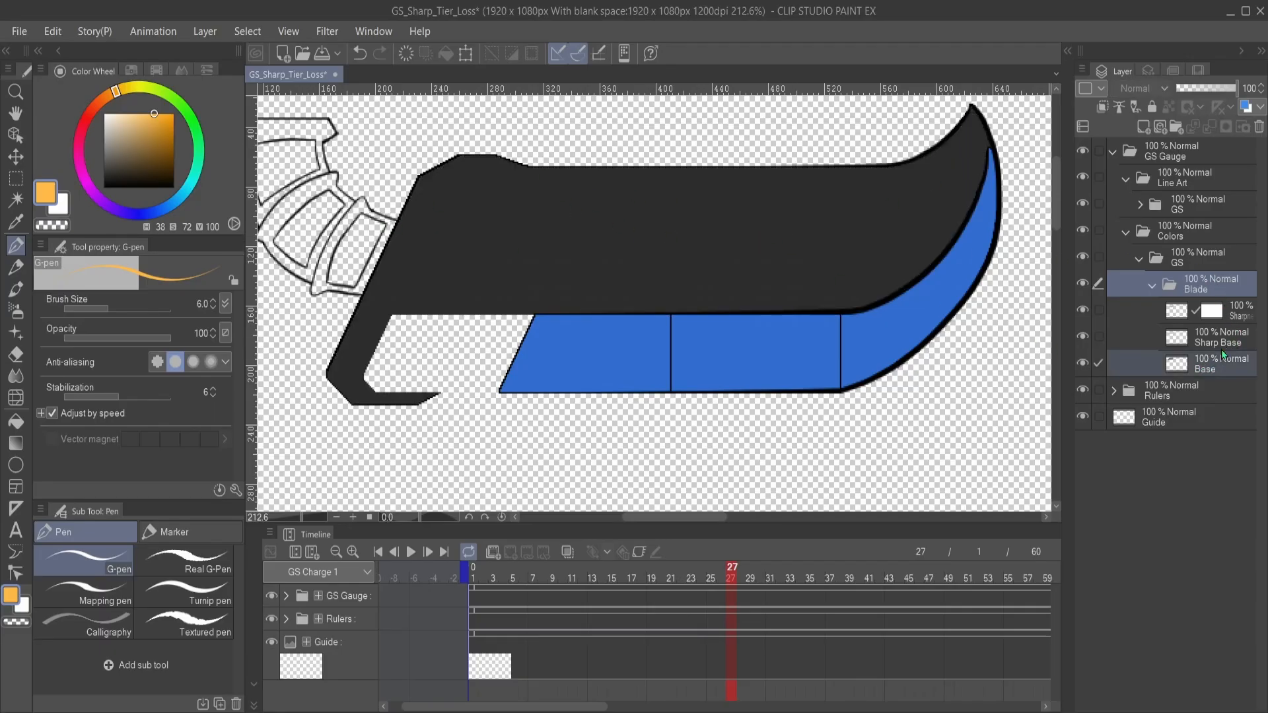
pyautogui.click(1258, 127)
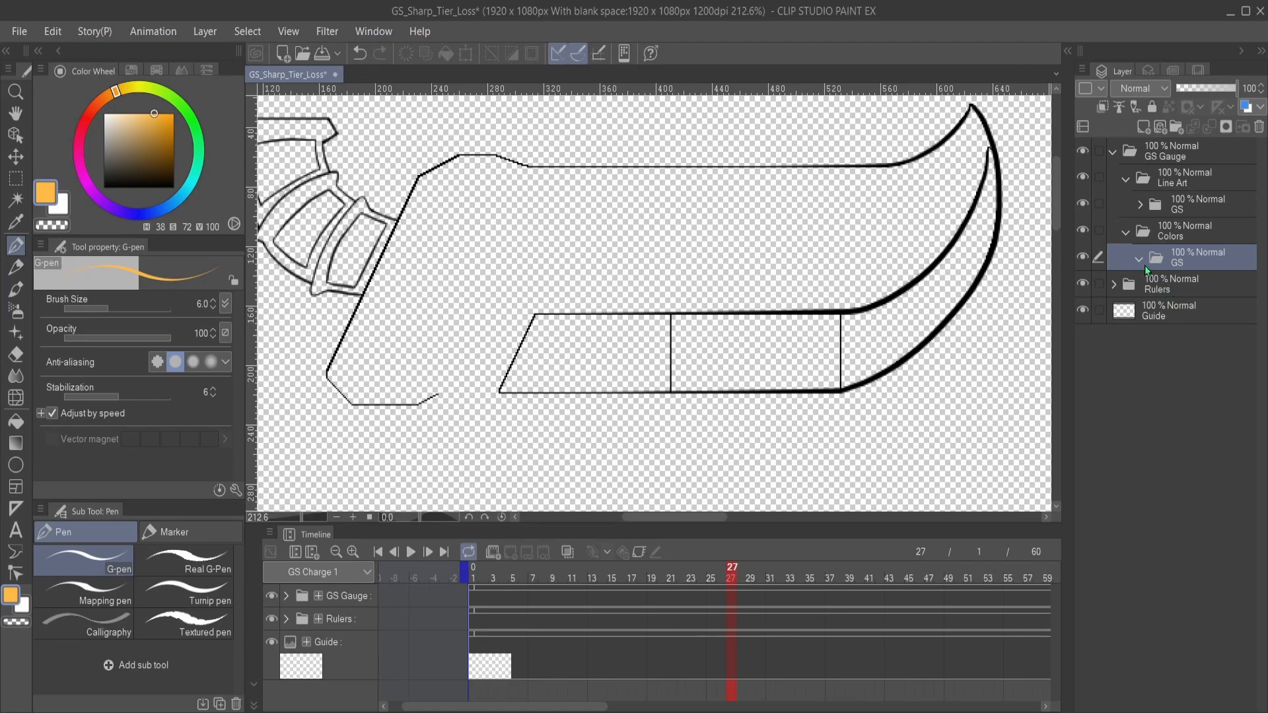
pyautogui.hotkey('ctrl', 'z')
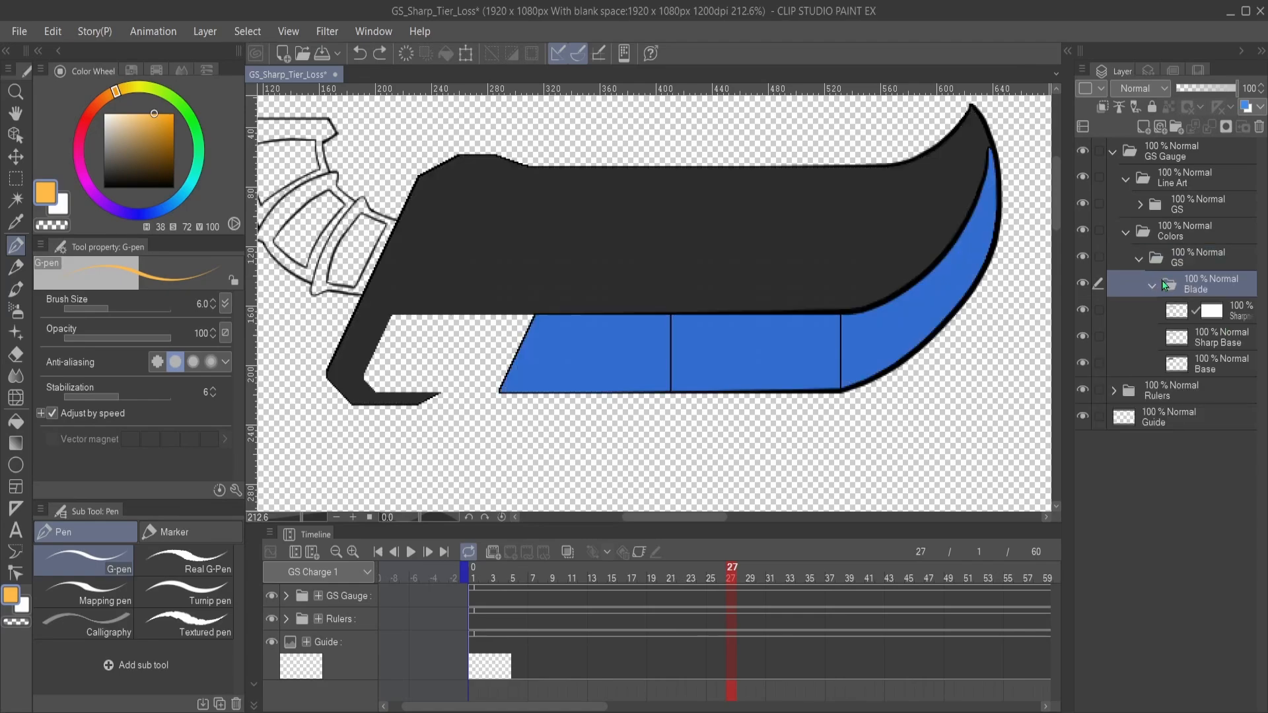
# - Delete only the Base layer from the Blade color folder, keeping the folder and its sharpness layers
pyautogui.click(1221, 336)
pyautogui.click(1236, 363)
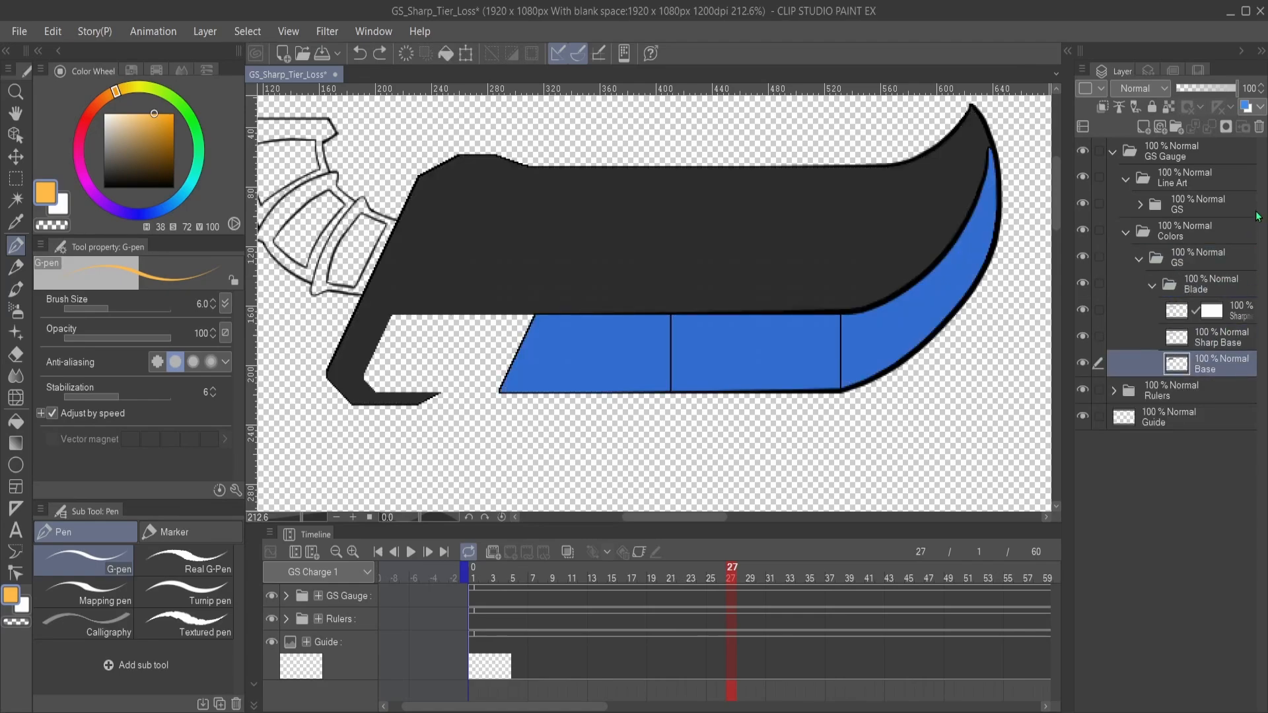
pyautogui.click(1258, 128)
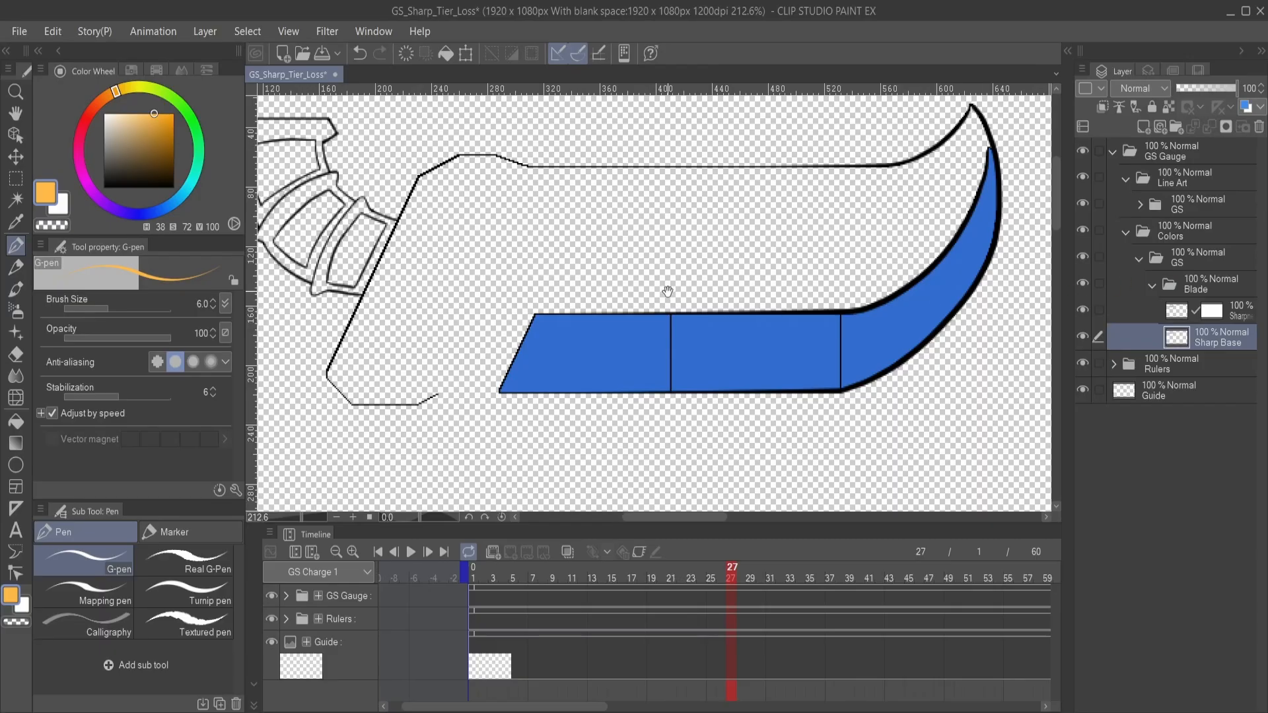
pyautogui.moveTo(667, 289)
pyautogui.mouseDown()
pyautogui.moveTo(718, 338)
pyautogui.moveTo(767, 331)
pyautogui.moveTo(766, 260)
pyautogui.moveTo(762, 307)
pyautogui.moveTo(756, 269)
pyautogui.mouseUp()
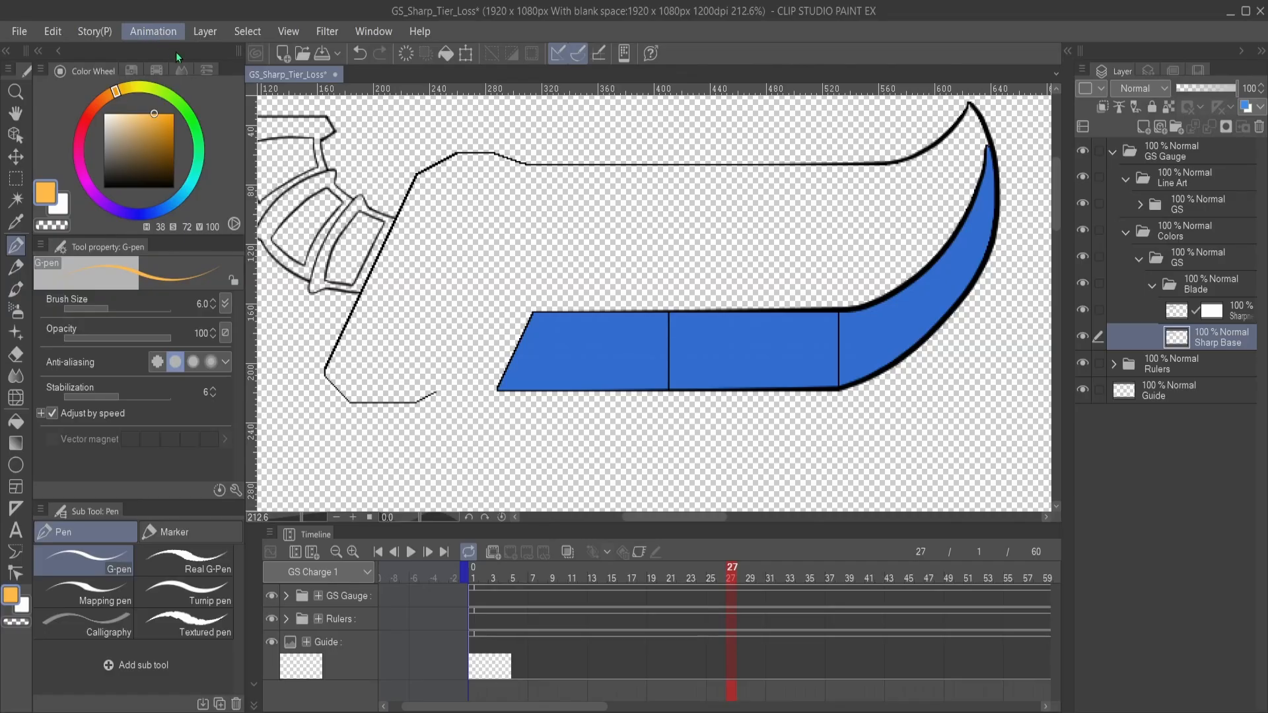
# - Create an animation folder named Sharp Break at the top of the layer stack, and collapse the GS Gauge folder
pyautogui.hotkey('ctrl', 'g')
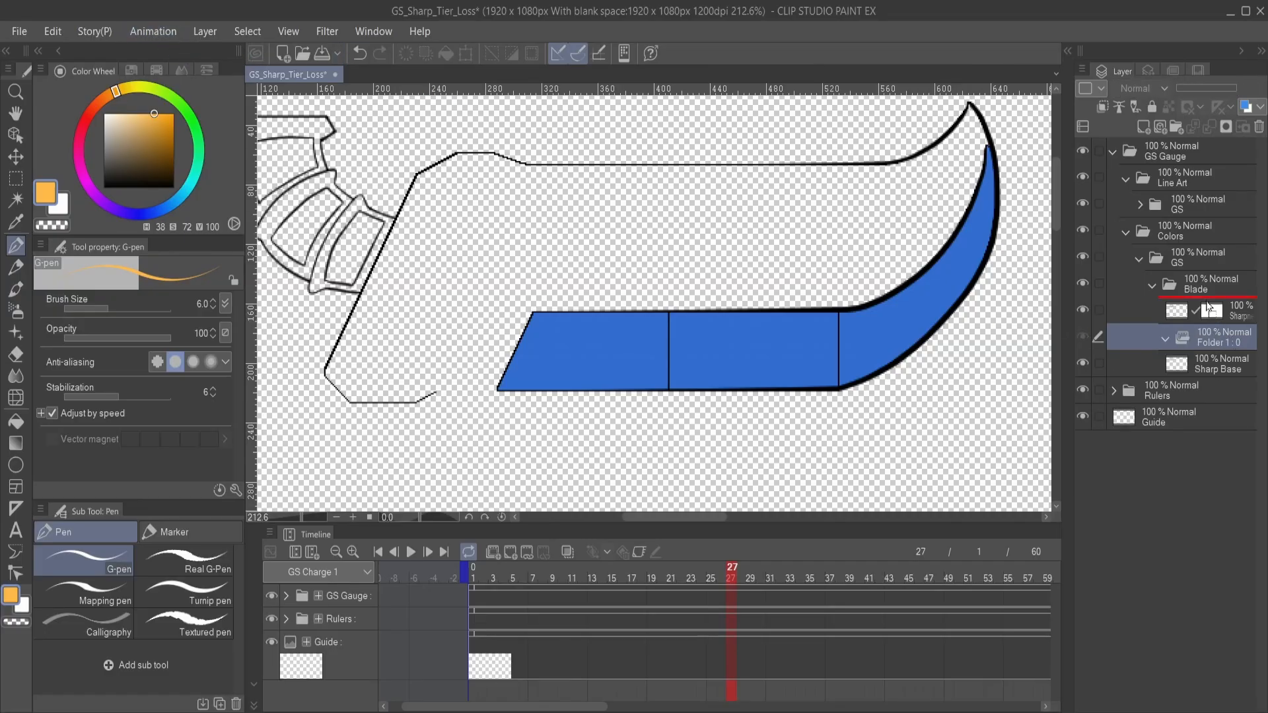
pyautogui.moveTo(1207, 308); pyautogui.dragTo(1201, 145)
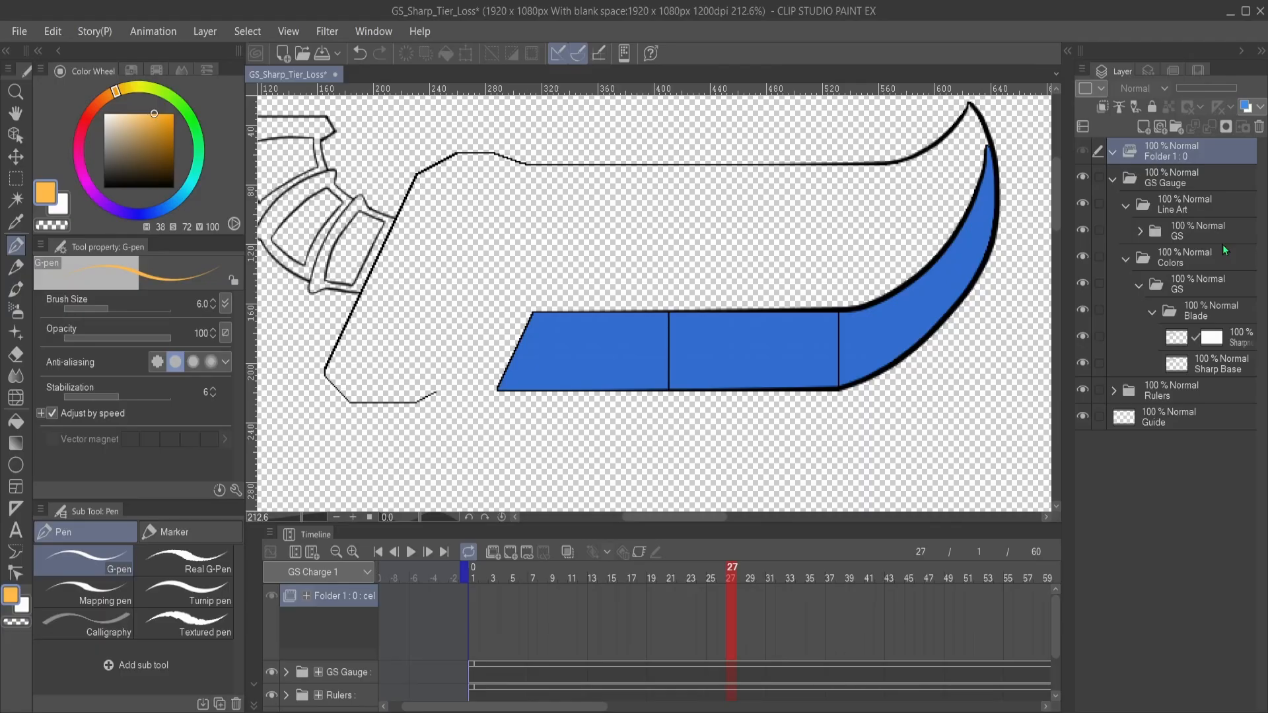
pyautogui.write('Sharp Break')
pyautogui.press('Return')
pyautogui.click(1112, 179)
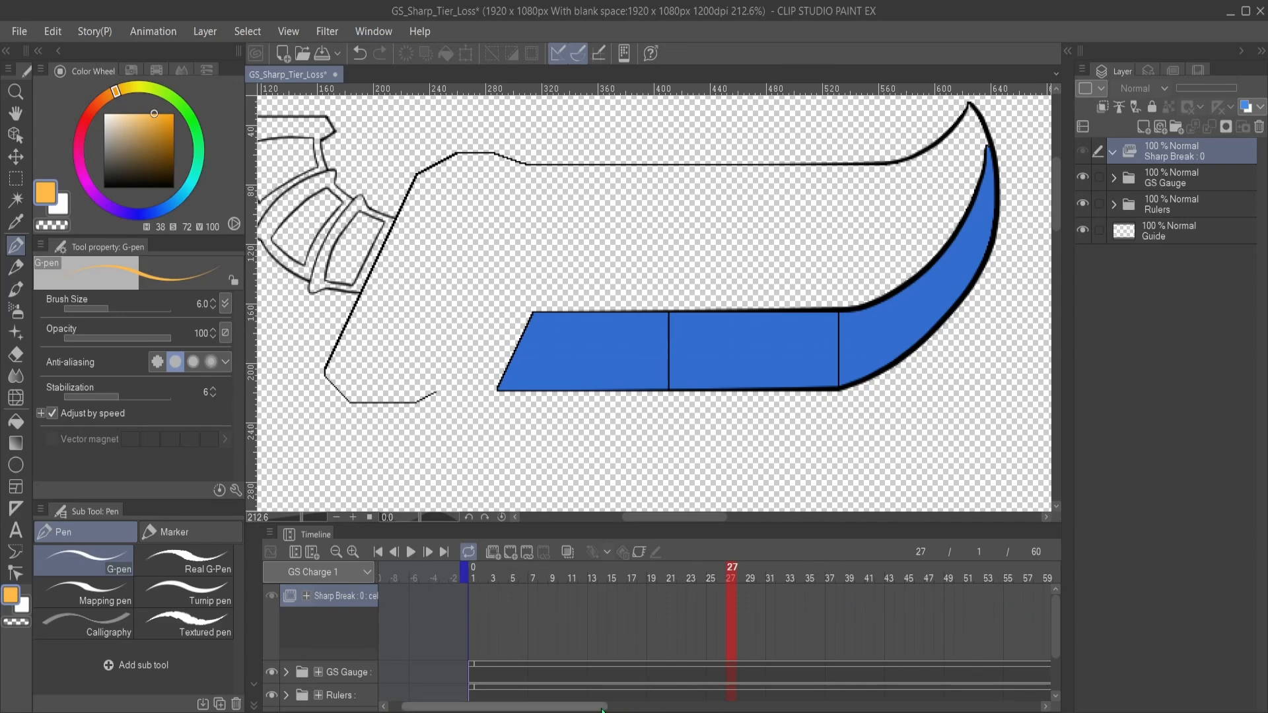
# - Add a vector layer to the Sharp Break animation folder and assign it as cel 1 at frame 1
pyautogui.moveTo(605, 706); pyautogui.dragTo(688, 708)
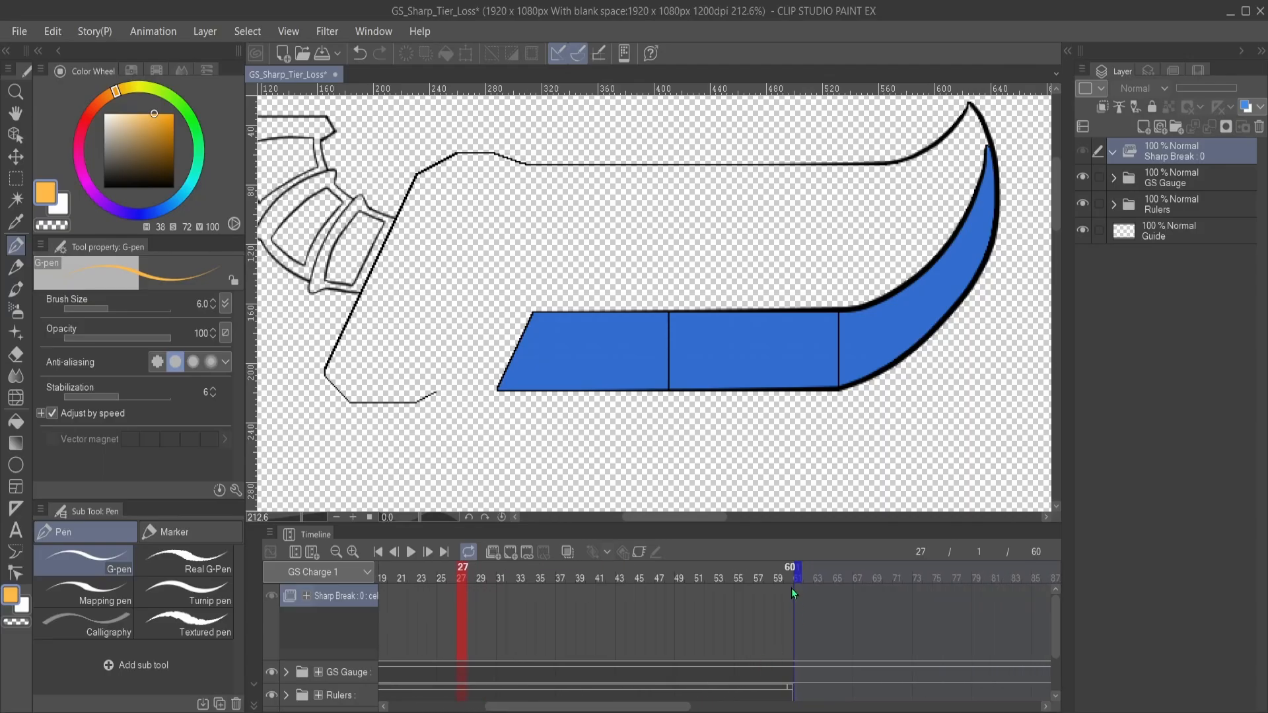
pyautogui.moveTo(669, 707); pyautogui.dragTo(584, 707)
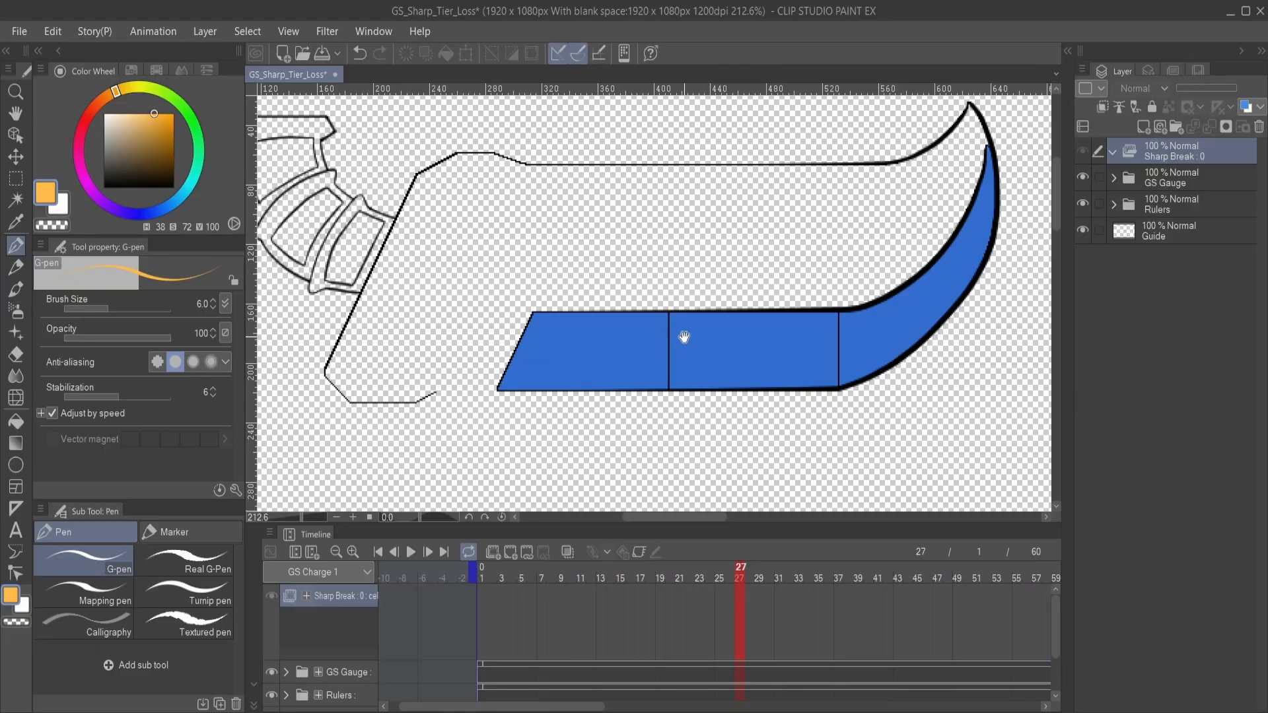
pyautogui.moveTo(684, 336)
pyautogui.mouseDown()
pyautogui.moveTo(647, 343)
pyautogui.moveTo(757, 392)
pyautogui.moveTo(614, 345)
pyautogui.moveTo(617, 392)
pyautogui.mouseUp()
pyautogui.scroll(2, 756, 393)
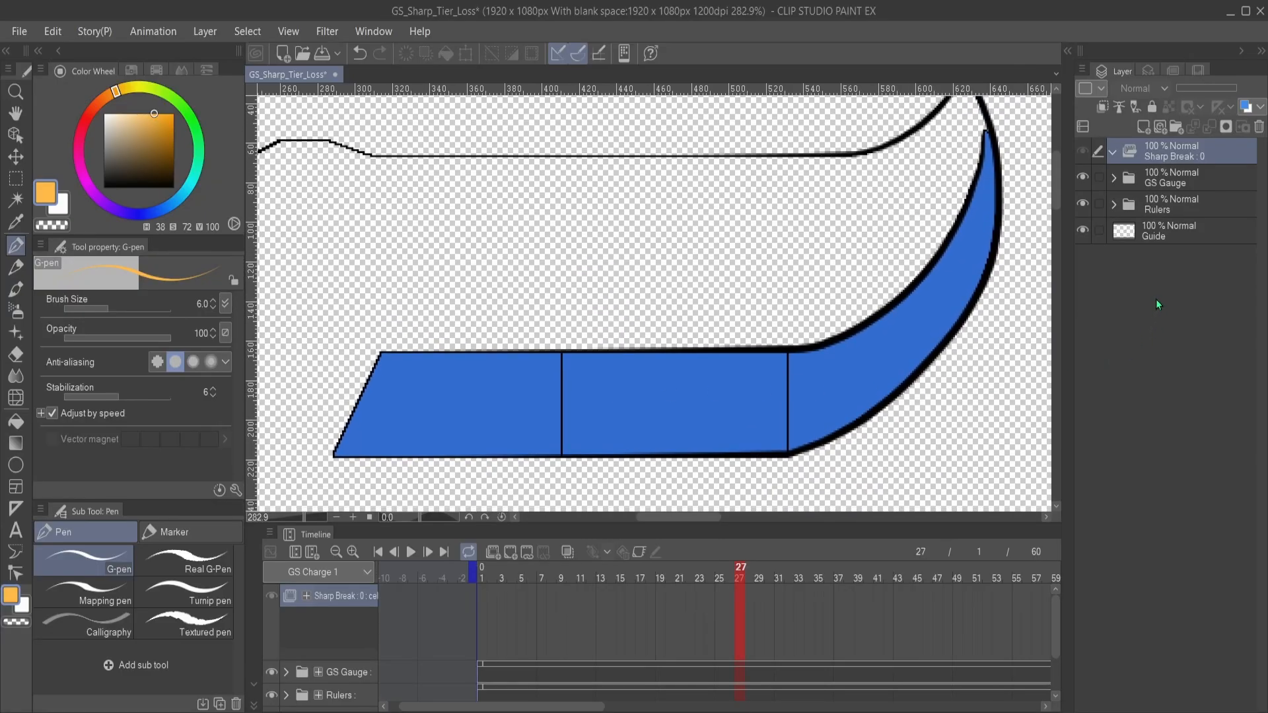
pyautogui.click(1159, 132)
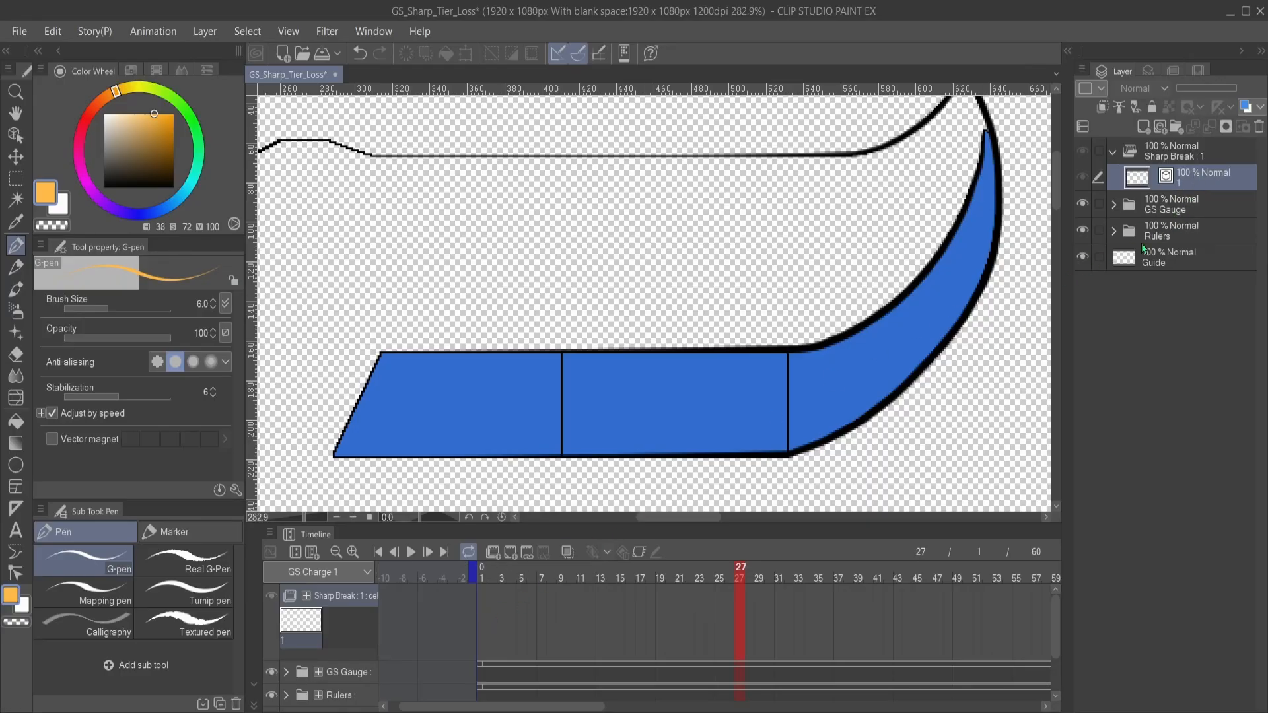
pyautogui.click(481, 621)
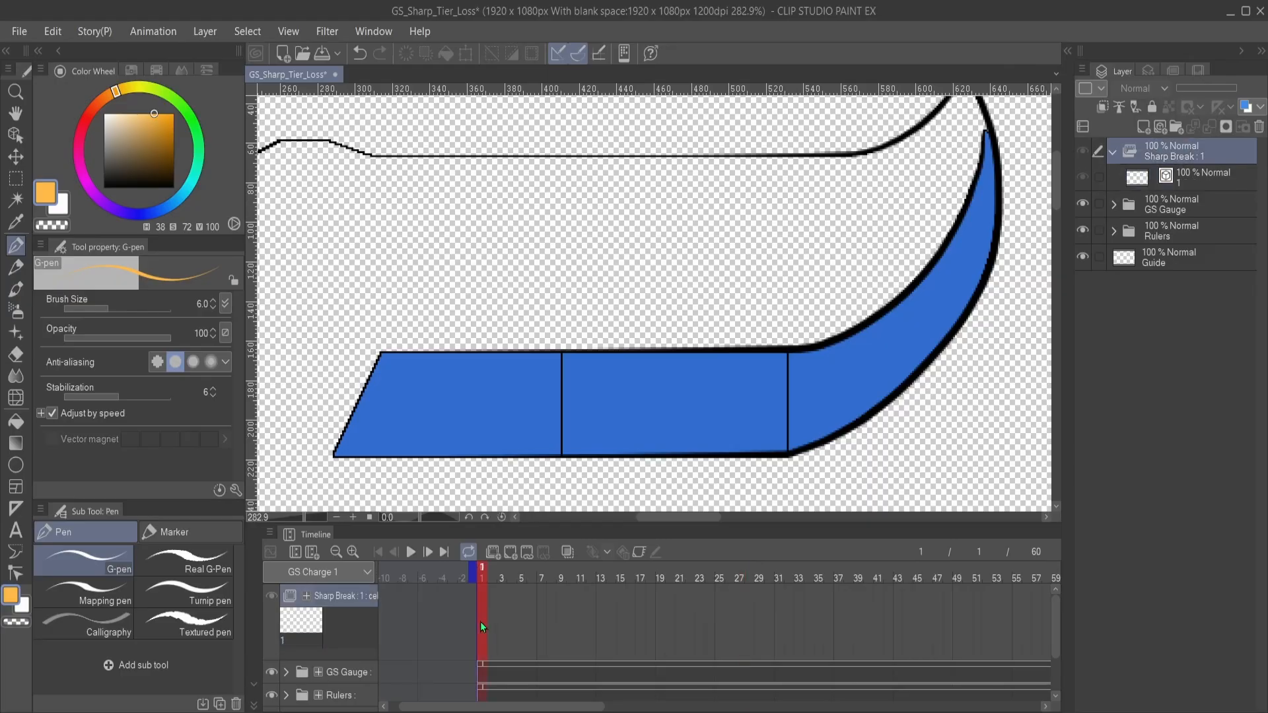
pyautogui.click(499, 265)
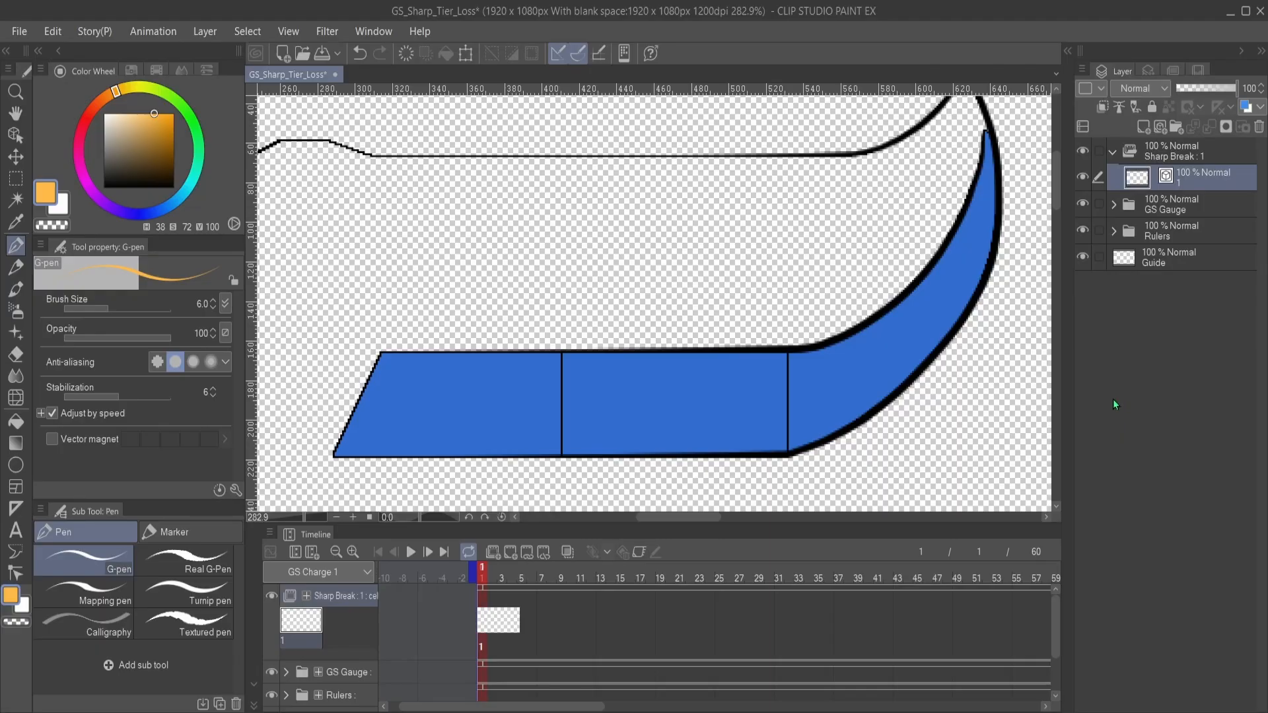
# - Set the G-pen's drawing color to black for the Sharp Break cel
pyautogui.moveTo(533, 335); pyautogui.dragTo(629, 223)
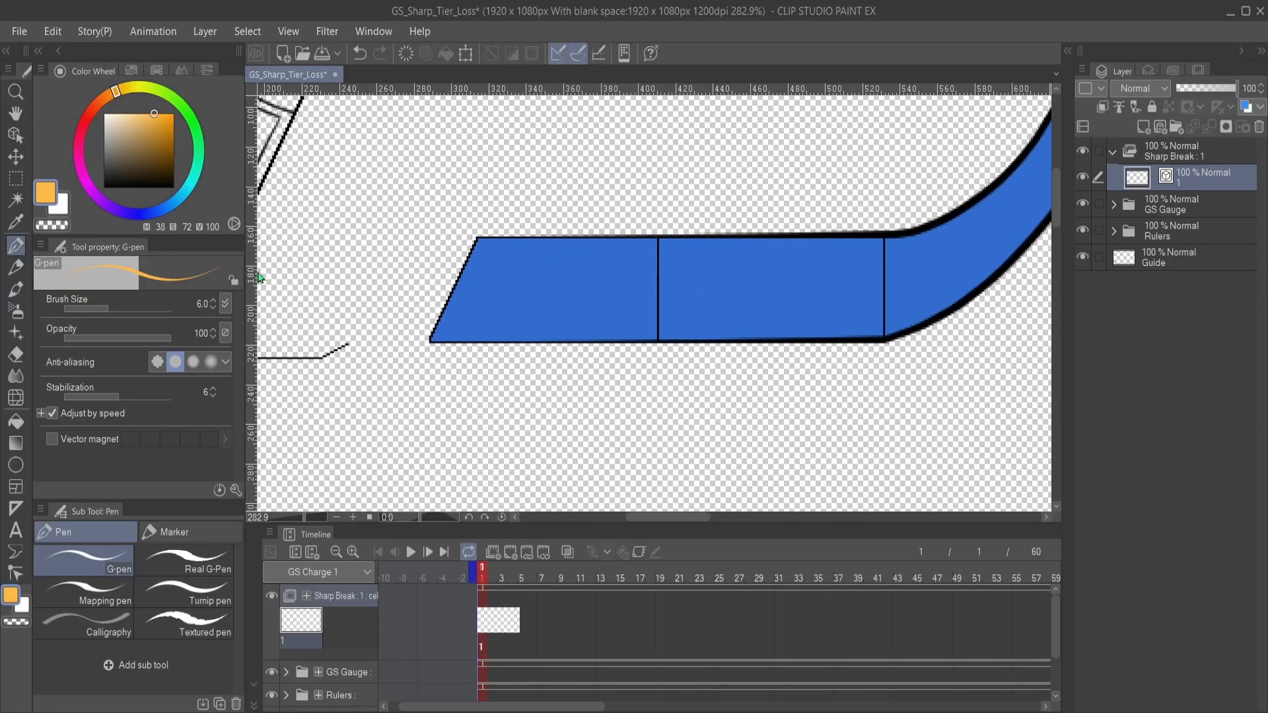
pyautogui.click(104, 186)
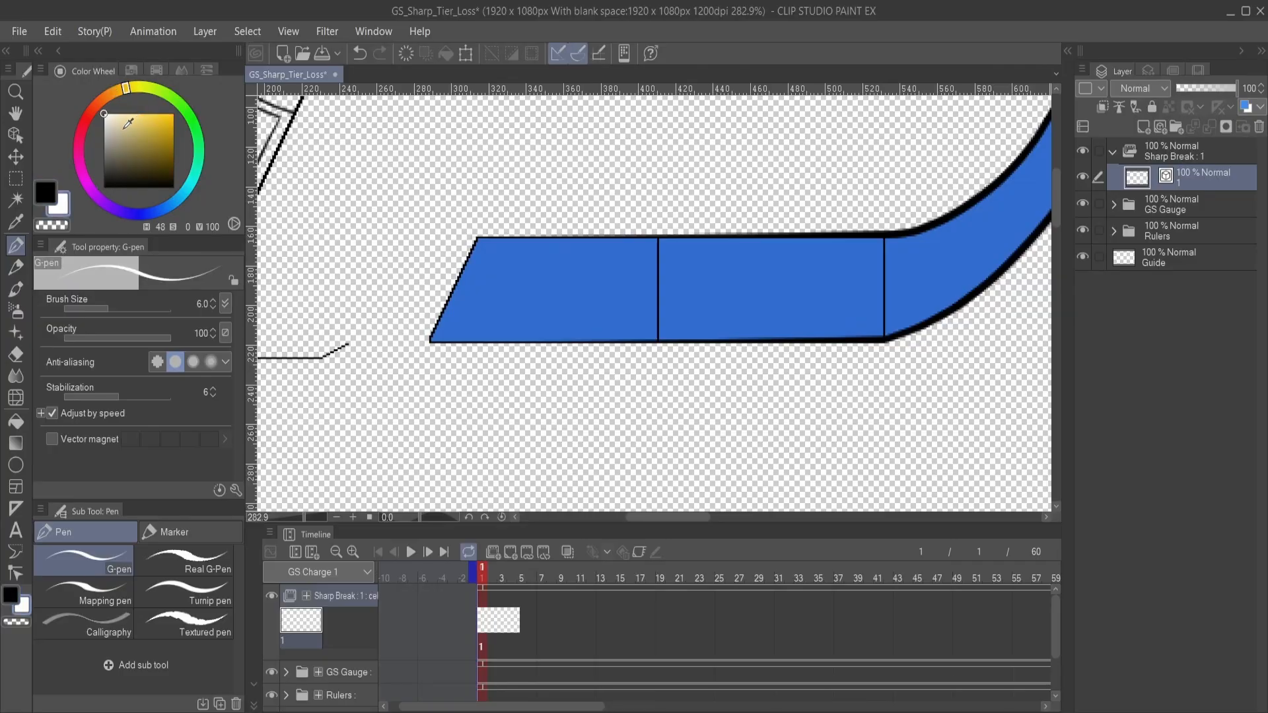
pyautogui.moveTo(657, 302); pyautogui.dragTo(545, 377)
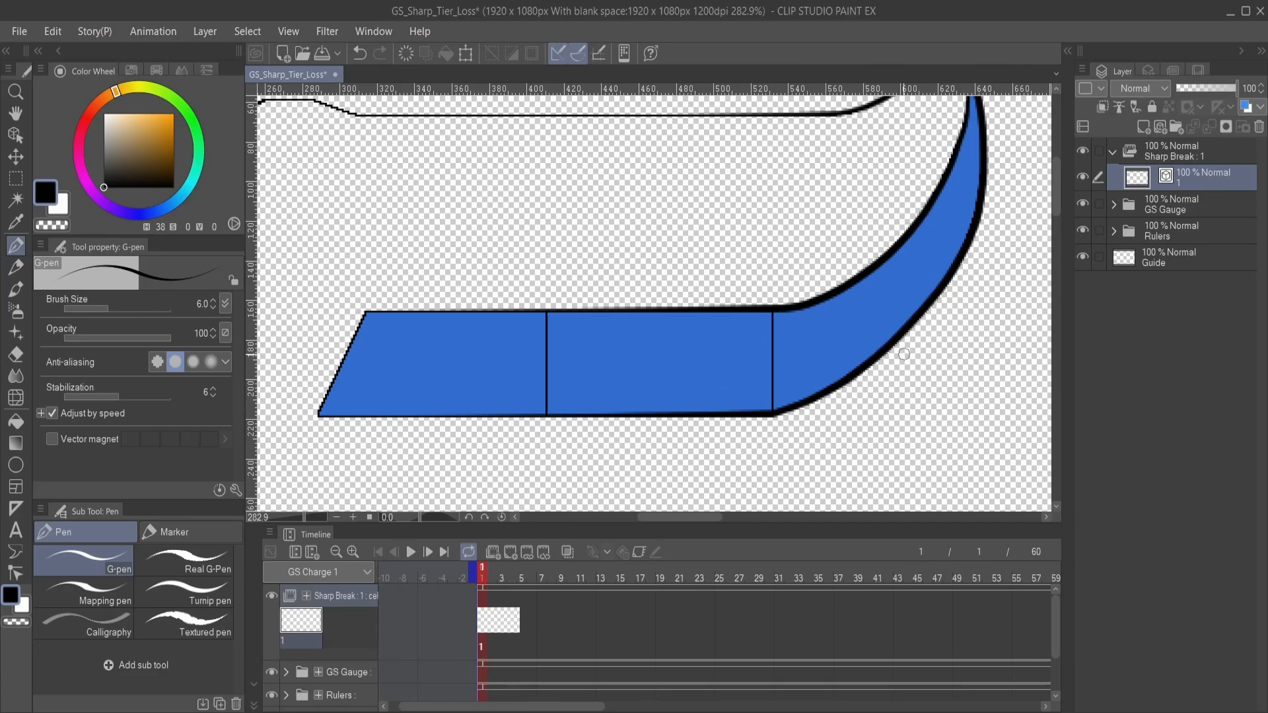
pyautogui.moveTo(676, 329)
pyautogui.mouseDown()
pyautogui.moveTo(686, 333)
pyautogui.moveTo(657, 294)
pyautogui.moveTo(668, 284)
pyautogui.moveTo(671, 328)
pyautogui.mouseUp()
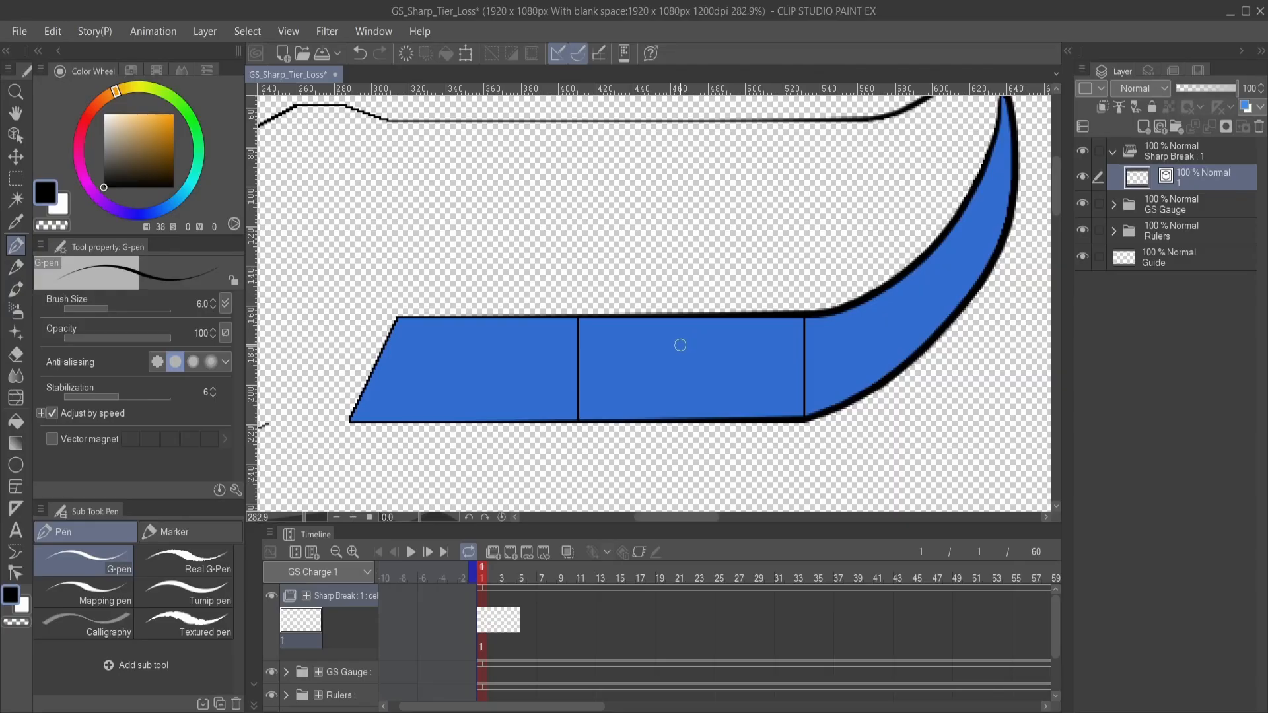
pyautogui.scroll(-2, 676, 346)
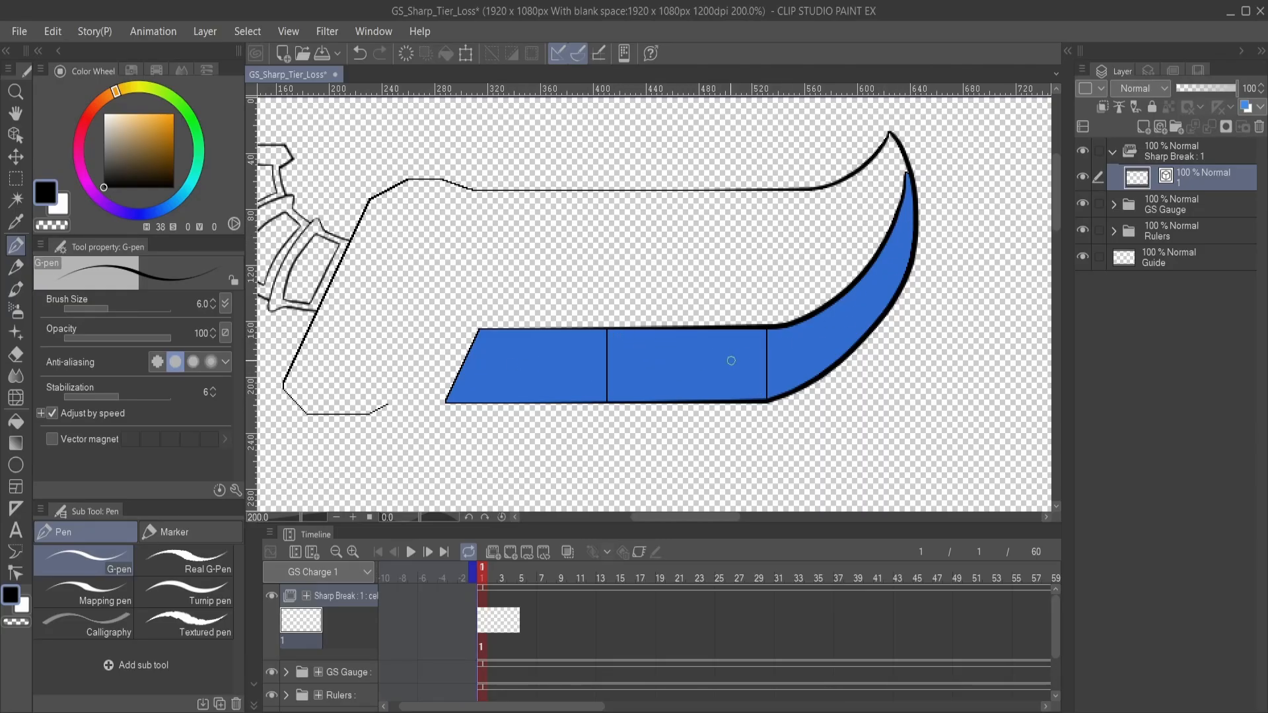
pyautogui.moveTo(633, 380); pyautogui.dragTo(670, 340)
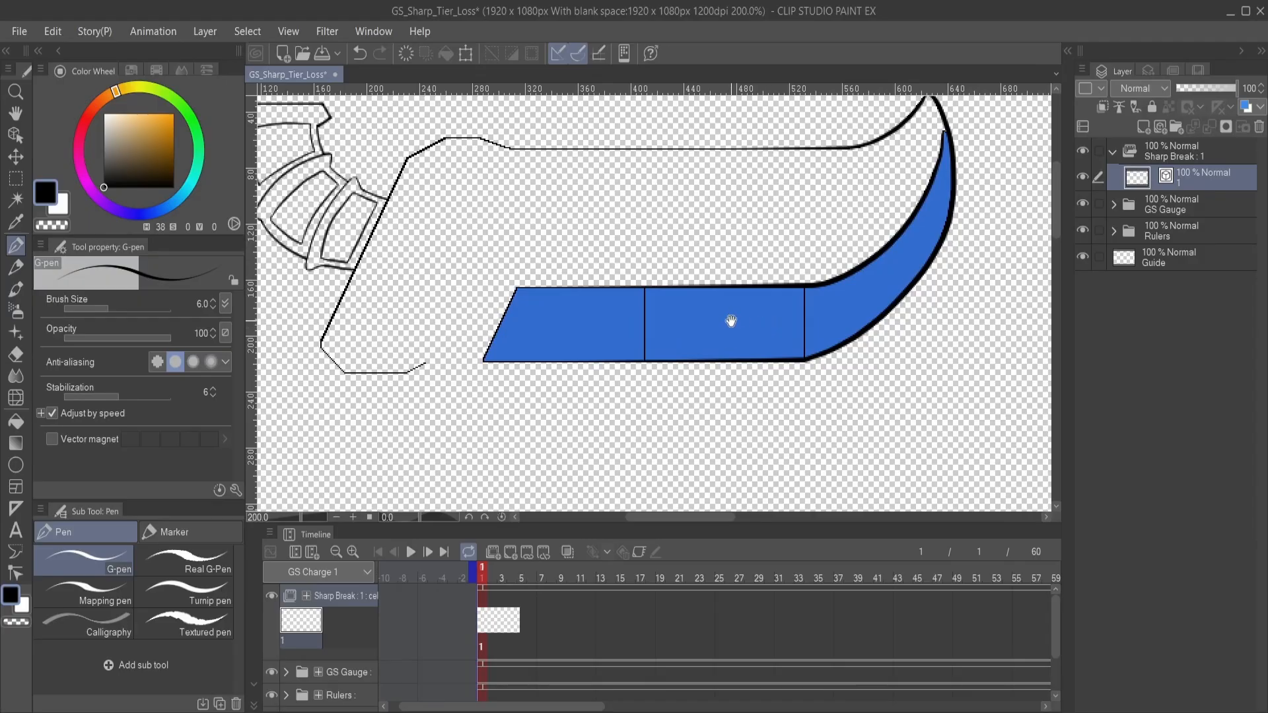
pyautogui.moveTo(735, 317); pyautogui.dragTo(739, 355)
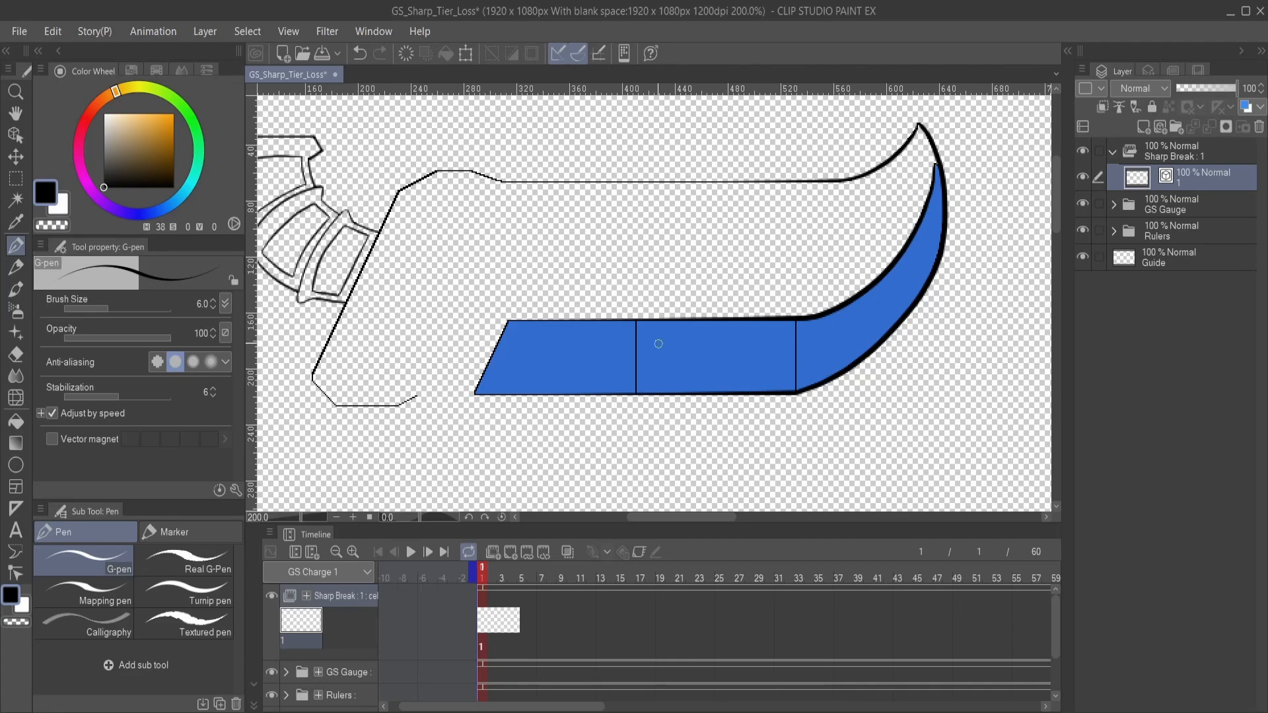
pyautogui.moveTo(744, 334); pyautogui.dragTo(628, 333)
pyautogui.scroll(2, 652, 390)
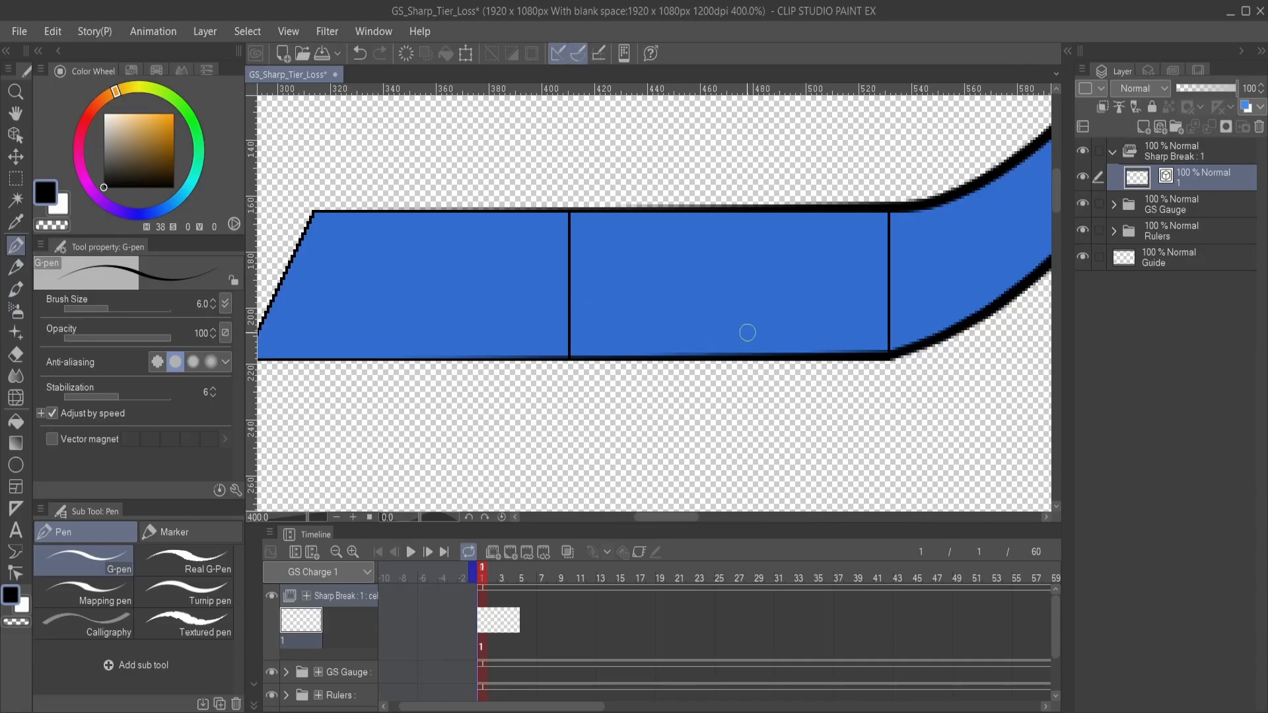
pyautogui.moveTo(727, 275)
pyautogui.mouseDown()
pyautogui.moveTo(615, 343)
pyautogui.moveTo(640, 331)
pyautogui.moveTo(629, 354)
pyautogui.moveTo(783, 346)
pyautogui.moveTo(685, 356)
pyautogui.moveTo(679, 373)
pyautogui.mouseUp()
pyautogui.scroll(-2, 654, 364)
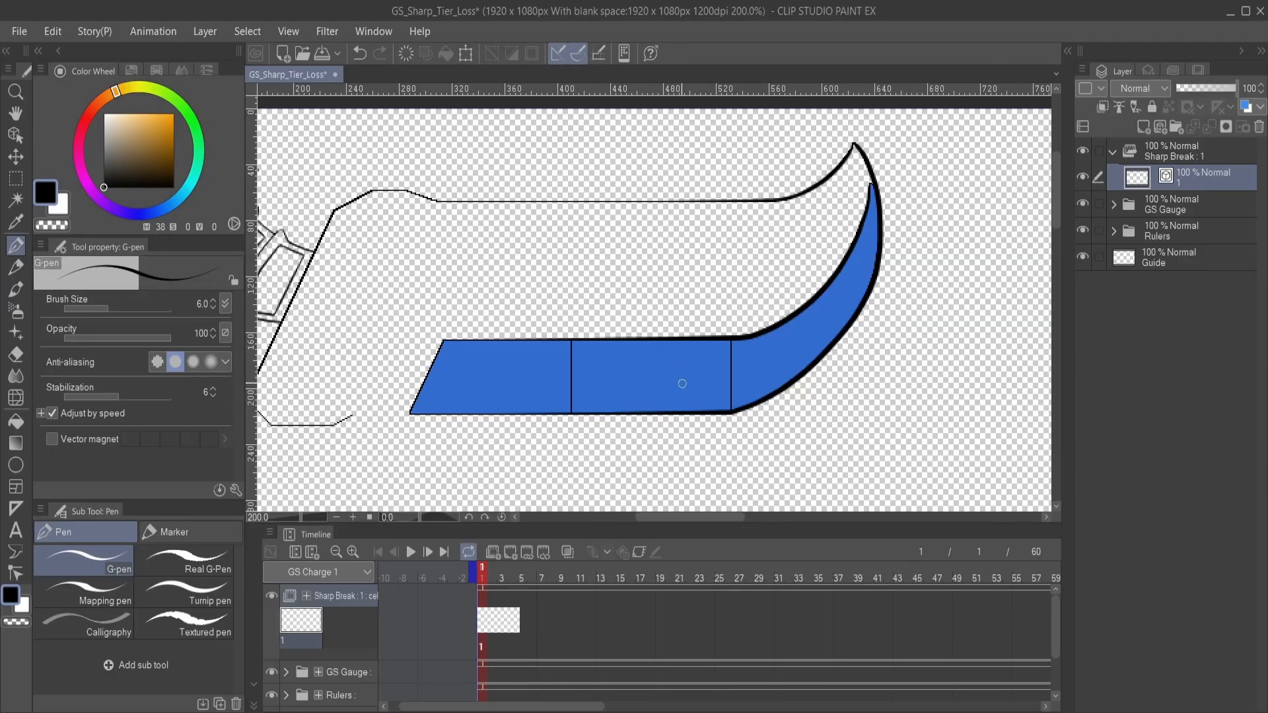
pyautogui.moveTo(654, 401); pyautogui.dragTo(657, 391)
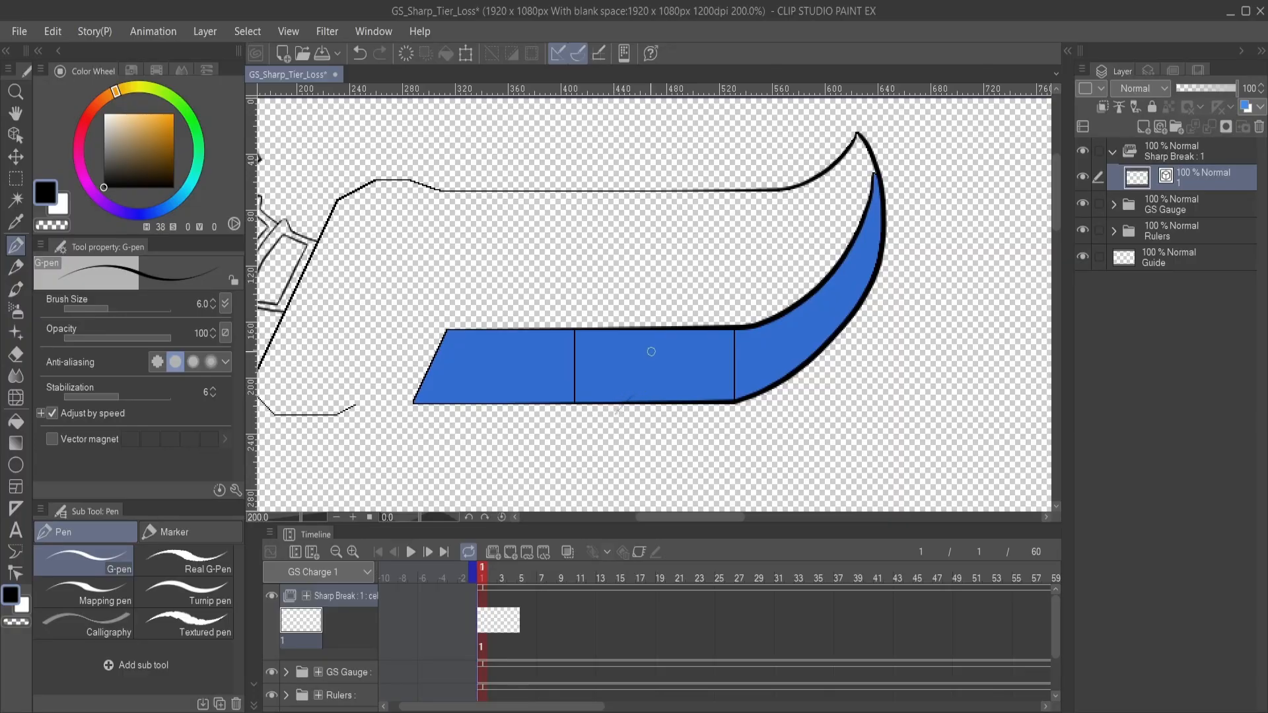
pyautogui.scroll(3, 654, 400)
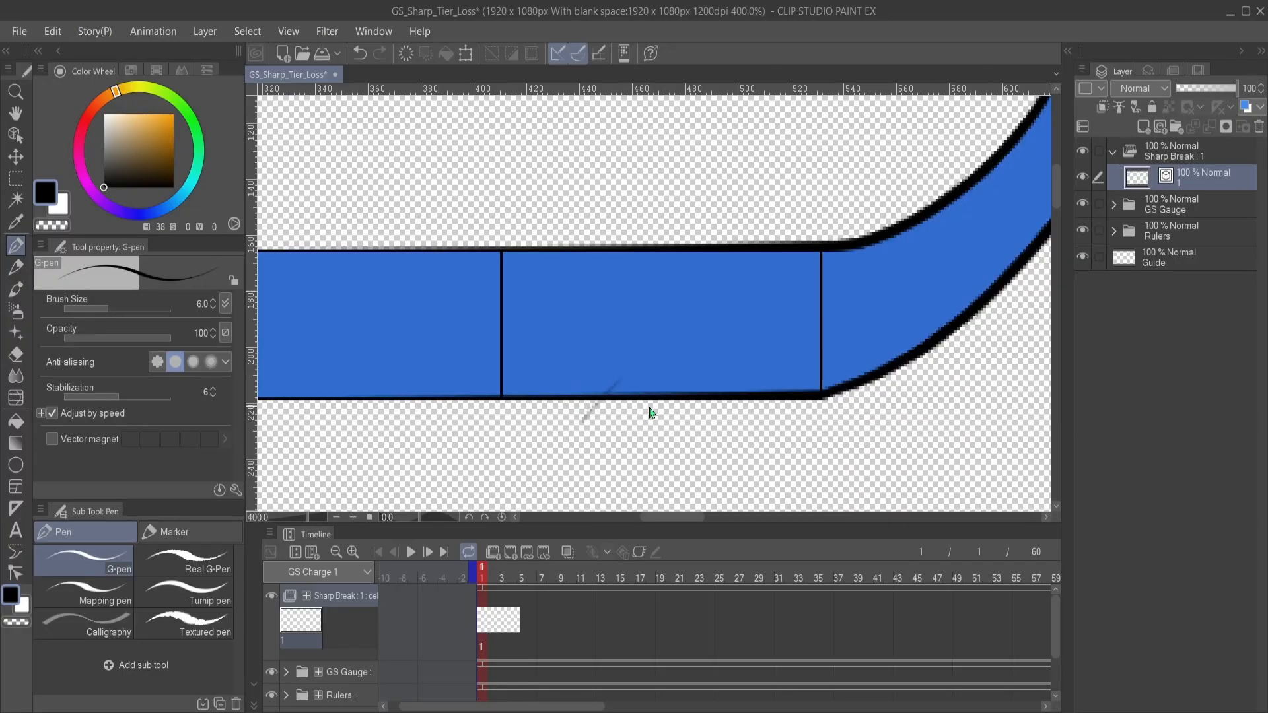
pyautogui.moveTo(654, 345)
pyautogui.mouseDown()
pyautogui.moveTo(626, 358)
pyautogui.moveTo(636, 326)
pyautogui.moveTo(679, 339)
pyautogui.moveTo(656, 315)
pyautogui.moveTo(626, 373)
pyautogui.moveTo(643, 313)
pyautogui.mouseUp()
pyautogui.hotkey('ctrl', 'z')
pyautogui.hotkey('ctrl', 'z')
pyautogui.hotkey('ctrl', 'z')
pyautogui.hotkey('ctrl', 'z')
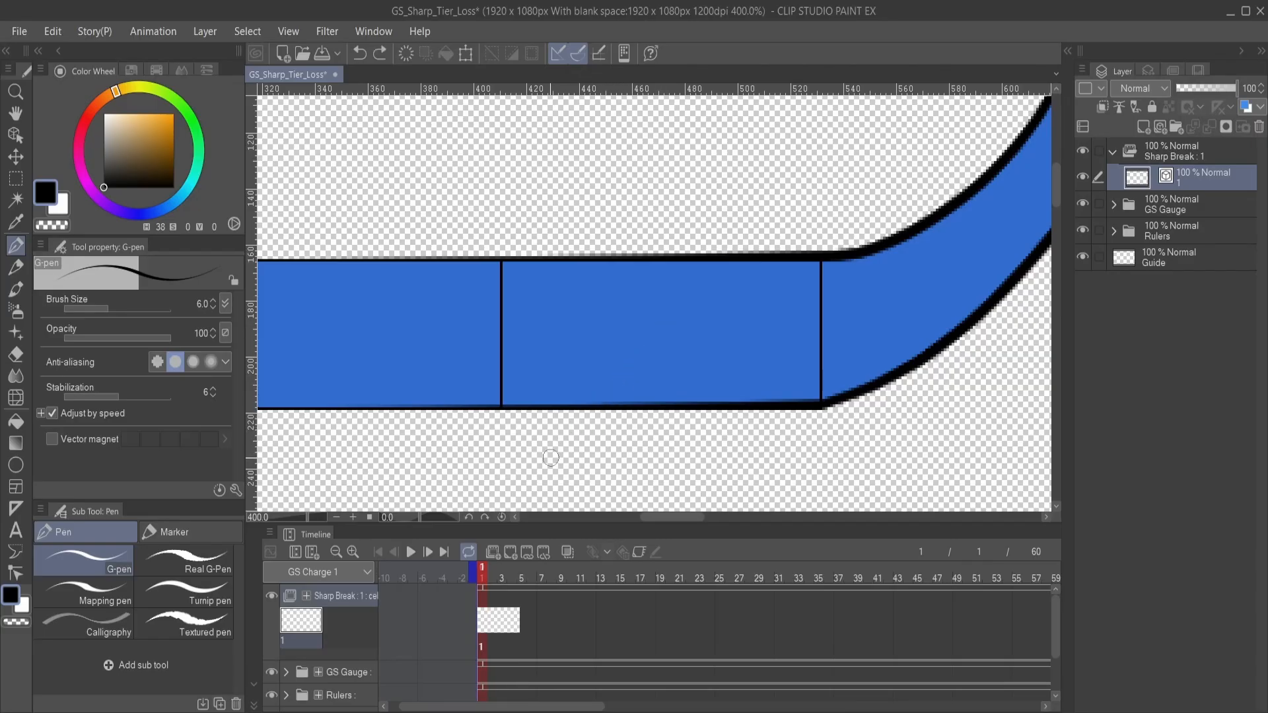
# - Draw a diagonal crack across the lower edge of the middle blue segment, with a jagged side branch running toward the blade's tip
pyautogui.moveTo(549, 457)
pyautogui.mouseDown()
pyautogui.moveTo(687, 305)
pyautogui.moveTo(667, 379)
pyautogui.moveTo(720, 391)
pyautogui.moveTo(692, 399)
pyautogui.mouseUp()
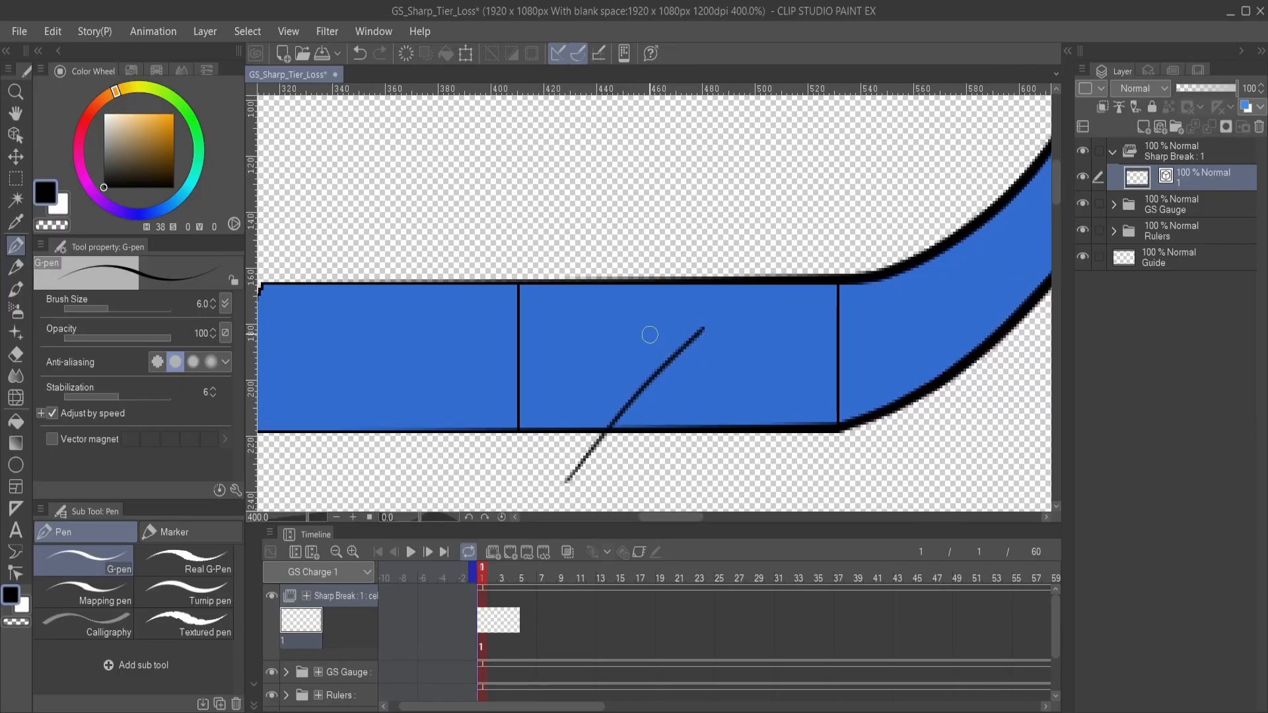
pyautogui.moveTo(656, 338); pyautogui.dragTo(730, 387)
pyautogui.hotkey('ctrl', 'z')
pyautogui.moveTo(634, 325); pyautogui.dragTo(723, 384)
pyautogui.hotkey('ctrl', 'z')
pyautogui.moveTo(633, 325)
pyautogui.mouseDown()
pyautogui.moveTo(723, 384)
pyautogui.moveTo(702, 394)
pyautogui.moveTo(666, 380)
pyautogui.moveTo(700, 356)
pyautogui.moveTo(691, 390)
pyautogui.moveTo(729, 401)
pyautogui.moveTo(694, 377)
pyautogui.mouseUp()
# - Trim the overshooting line ends where the side branch meets the main crack, using the Vector eraser
pyautogui.press('e')
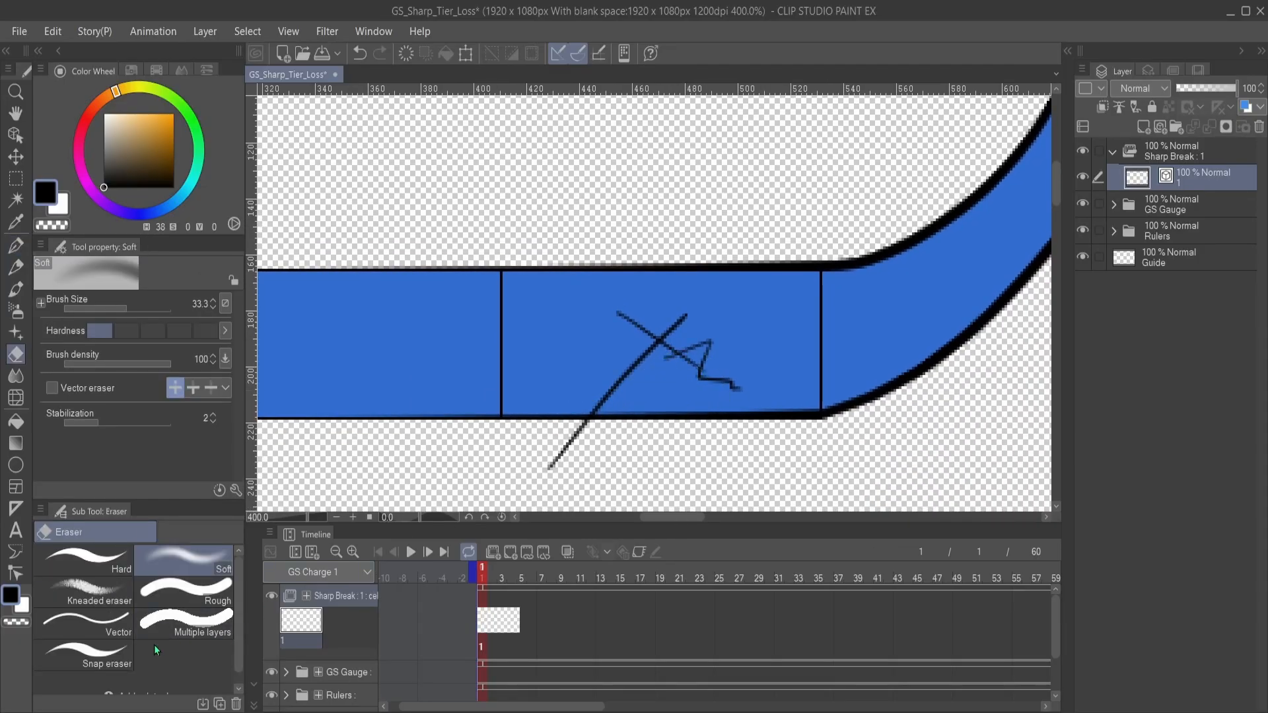
pyautogui.click(85, 622)
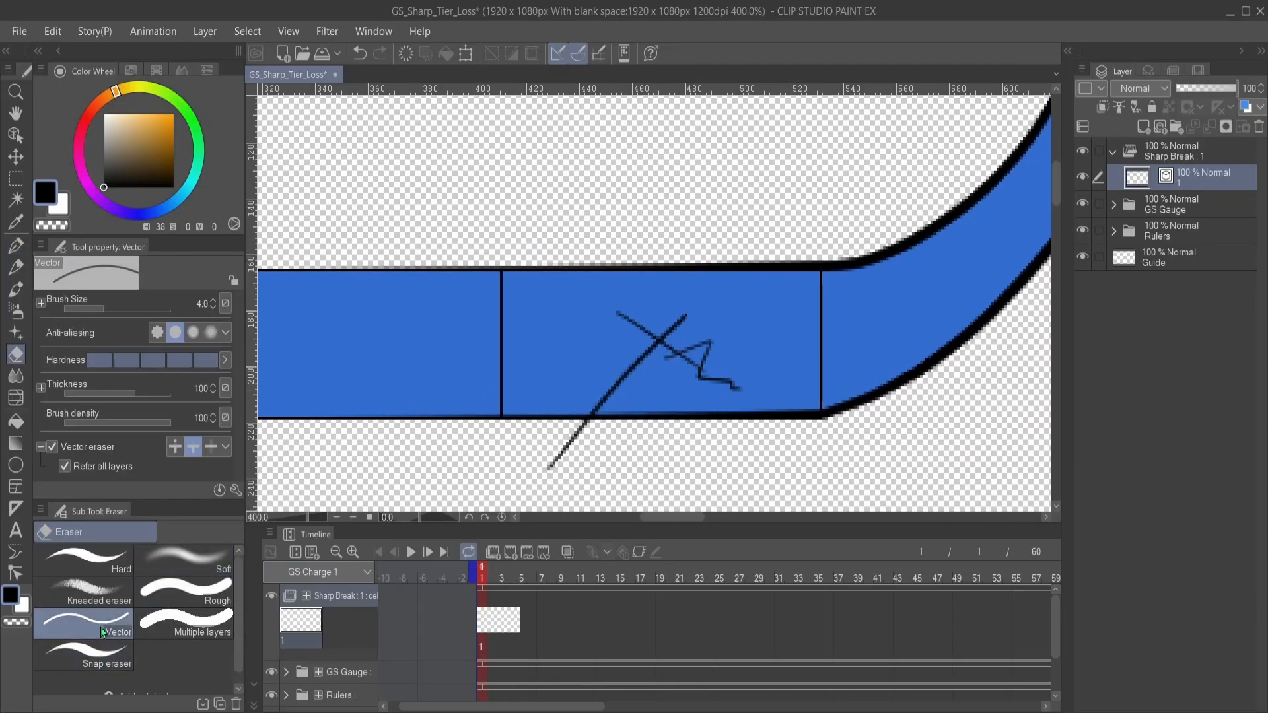
pyautogui.click(690, 361)
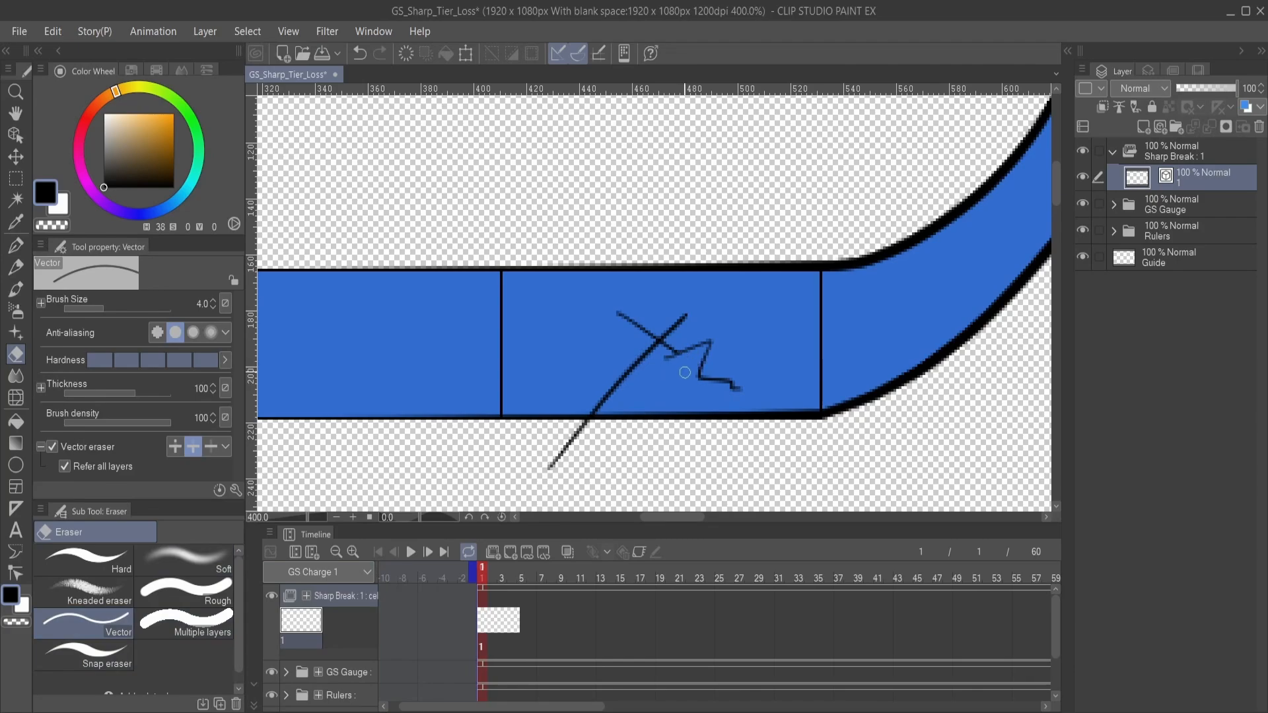
pyautogui.click(667, 361)
pyautogui.moveTo(616, 320); pyautogui.dragTo(639, 332)
# - Extend the crack in a zigzag up to the segment's upper edge with the G-pen, and erase the overshoot beyond that edge
pyautogui.press('p')
pyautogui.moveTo(653, 399)
pyautogui.mouseDown()
pyautogui.moveTo(608, 379)
pyautogui.moveTo(643, 432)
pyautogui.mouseUp()
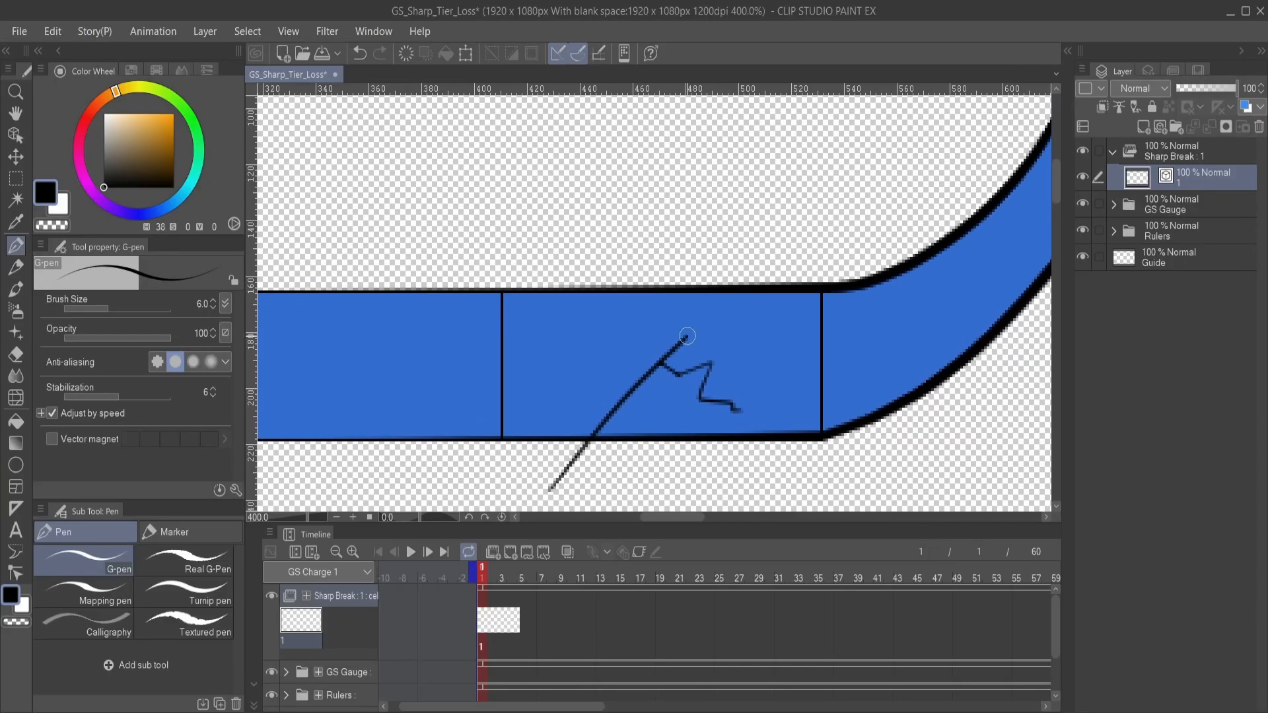
pyautogui.moveTo(685, 335)
pyautogui.mouseDown()
pyautogui.moveTo(650, 305)
pyautogui.moveTo(669, 230)
pyautogui.moveTo(676, 286)
pyautogui.moveTo(648, 287)
pyautogui.moveTo(674, 243)
pyautogui.mouseUp()
pyautogui.press('e')
pyautogui.press('p')
pyautogui.press('e')
pyautogui.moveTo(670, 288); pyautogui.dragTo(652, 297)
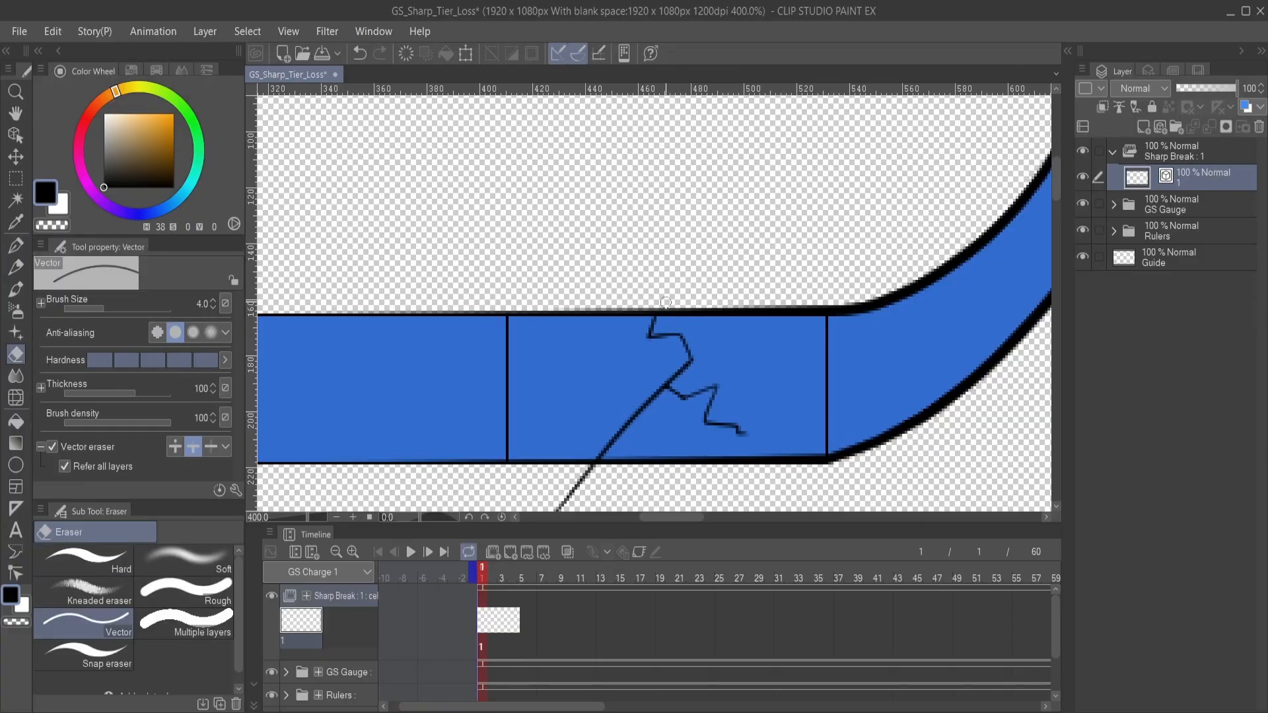
# - Erase the crack's tail below the blade's lower edge with the Vector eraser, and return to the G-pen
pyautogui.press('p')
pyautogui.moveTo(637, 401); pyautogui.dragTo(630, 309)
pyautogui.press('e')
pyautogui.moveTo(582, 398); pyautogui.dragTo(556, 388)
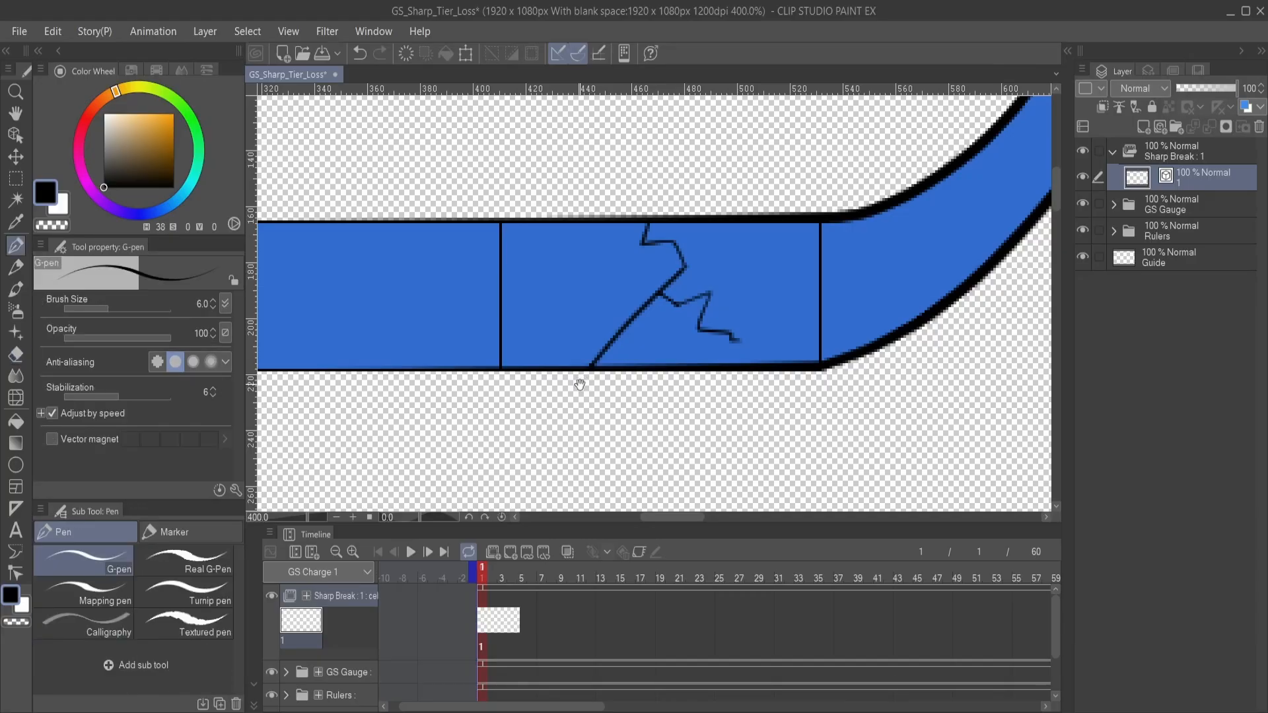
pyautogui.press('p')
pyautogui.moveTo(585, 386); pyautogui.dragTo(591, 396)
pyautogui.moveTo(613, 338); pyautogui.dragTo(600, 375)
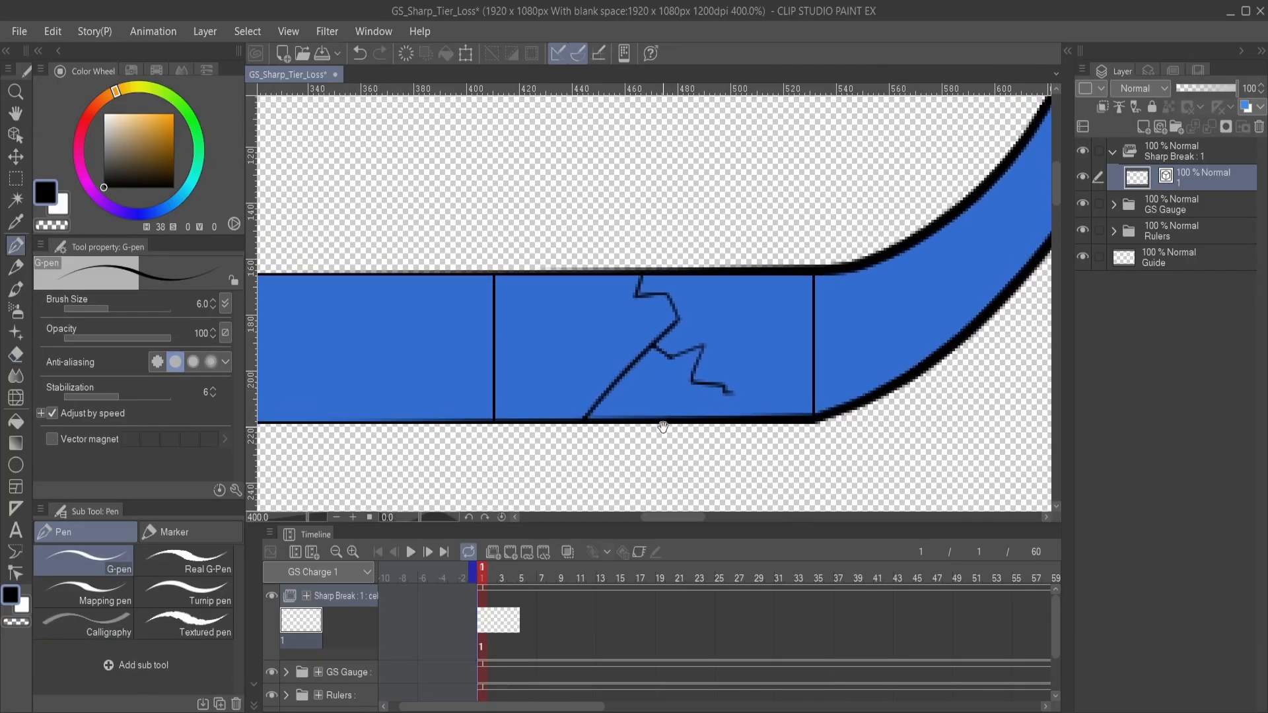
pyautogui.scroll(-2, 663, 422)
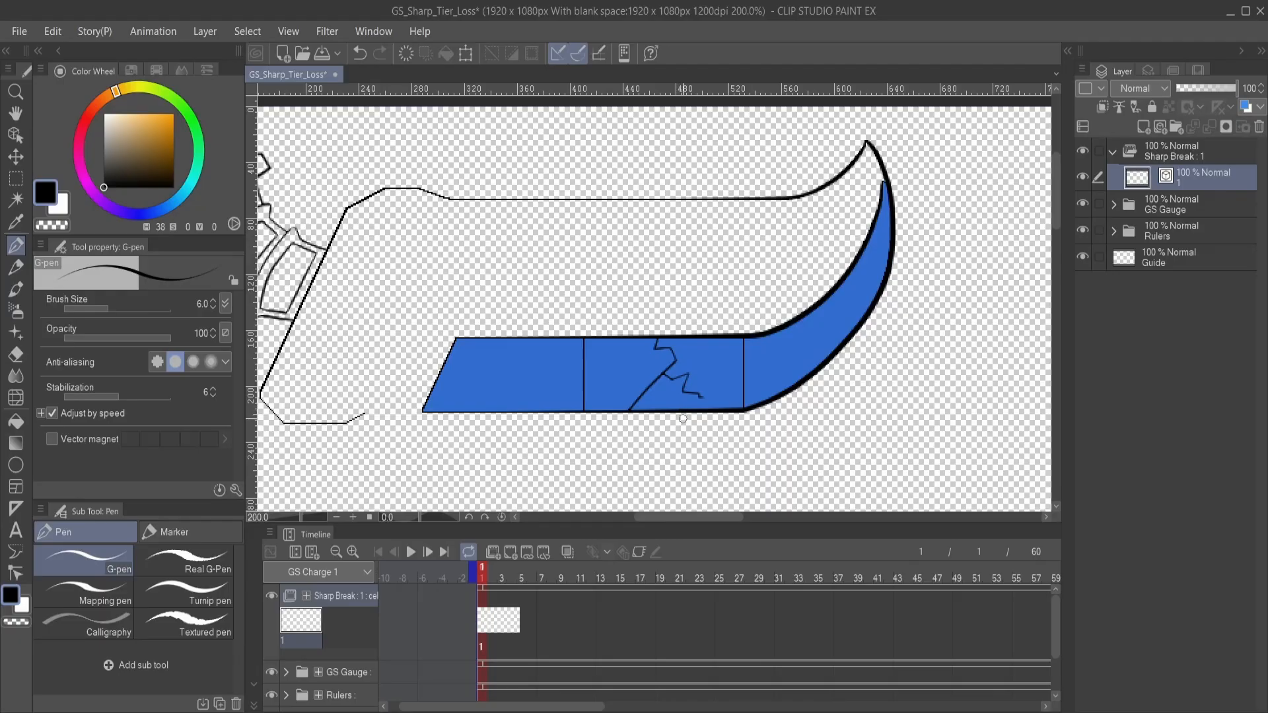
pyautogui.moveTo(614, 402); pyautogui.dragTo(677, 354)
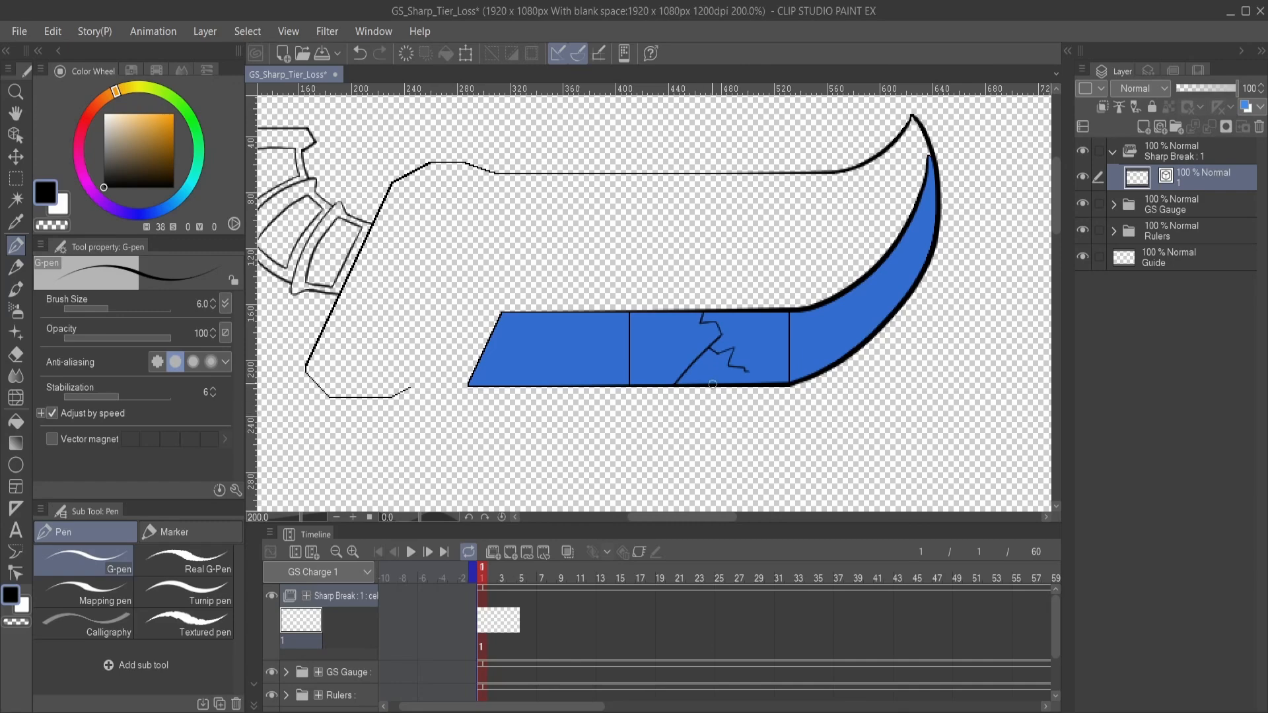
pyautogui.moveTo(731, 339)
pyautogui.mouseDown()
pyautogui.moveTo(645, 359)
pyautogui.moveTo(724, 362)
pyautogui.mouseUp()
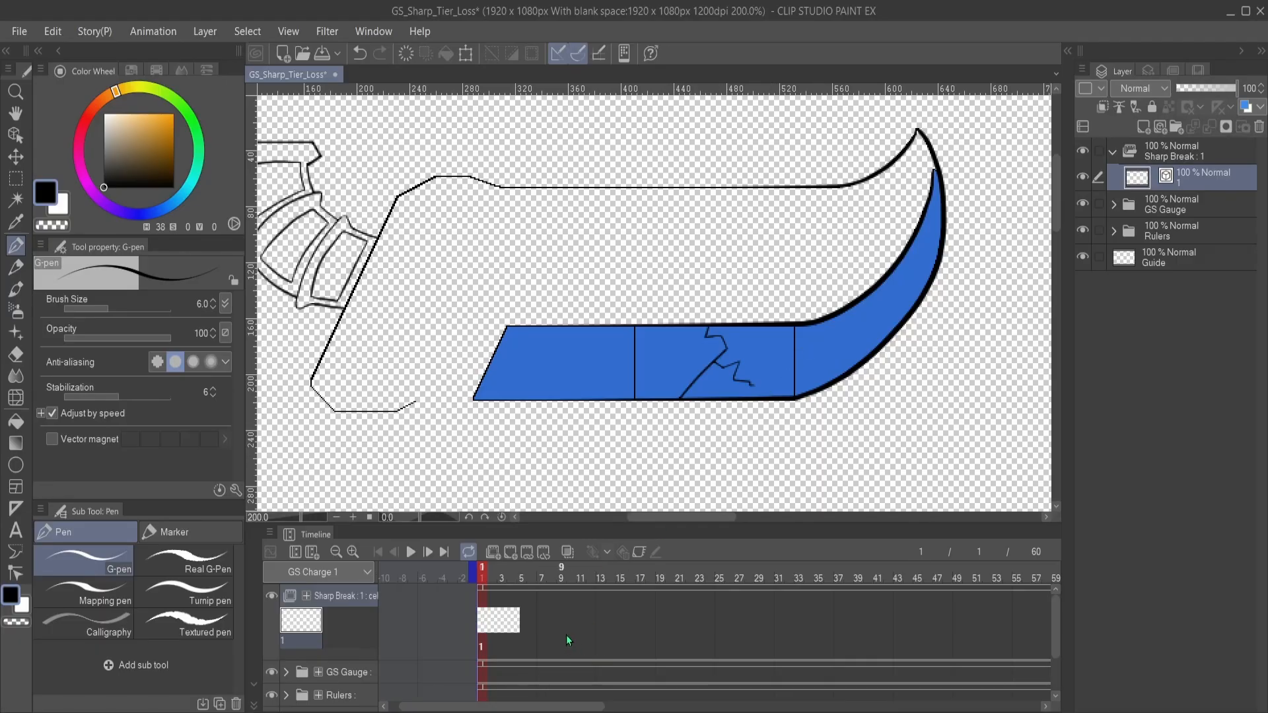
# - Duplicate cel 1 of Sharp Break as cel 2 and assign cel 2 at frame 3
pyautogui.click(502, 617)
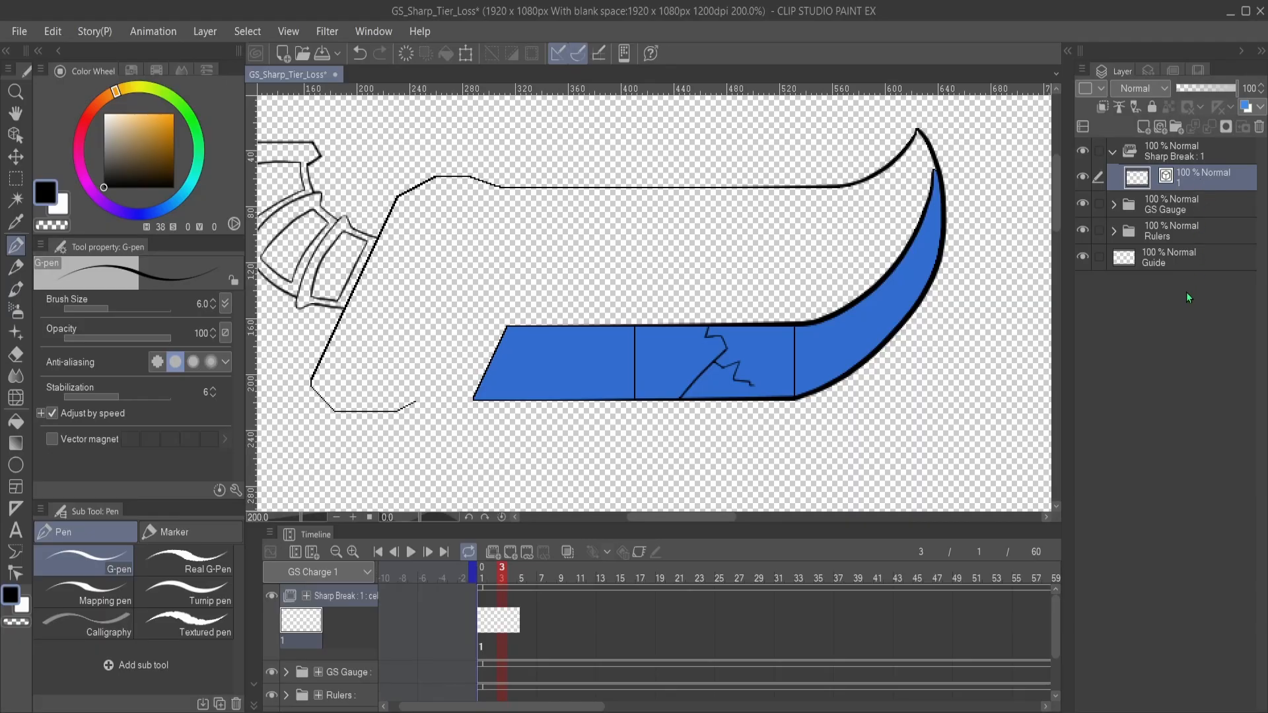
pyautogui.hotkey('ctrl', 'v')
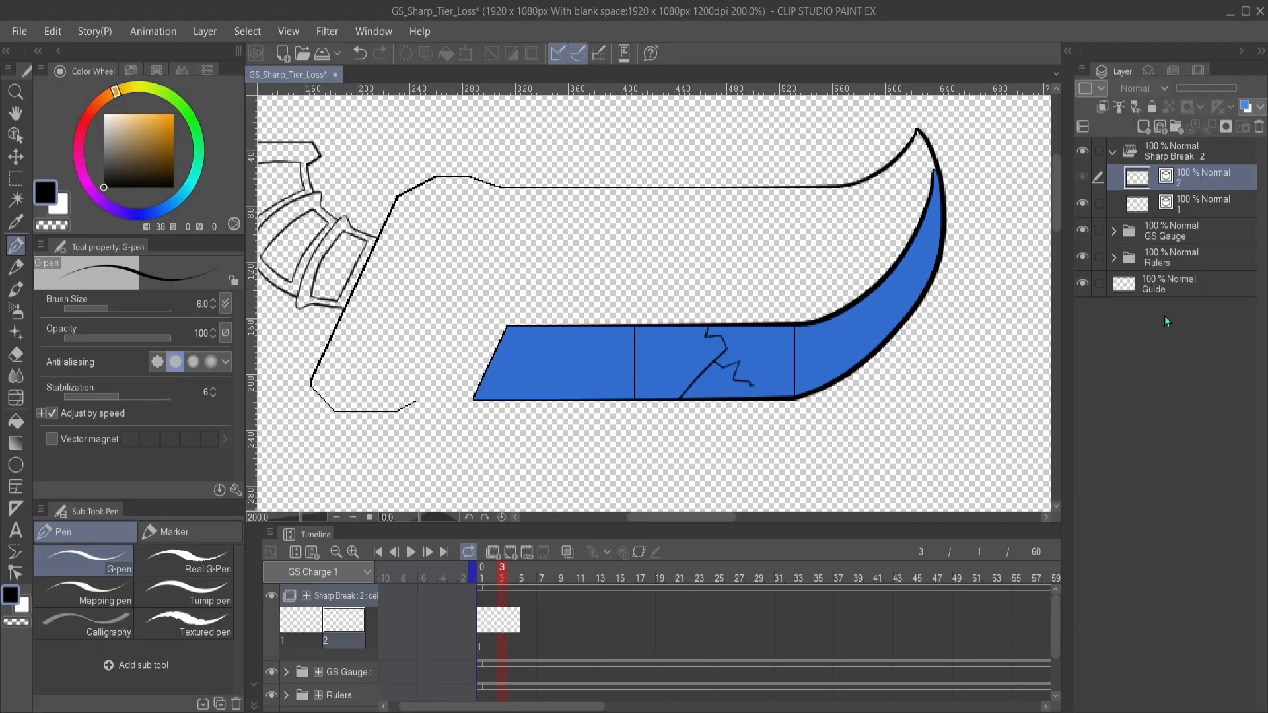
pyautogui.click(504, 633)
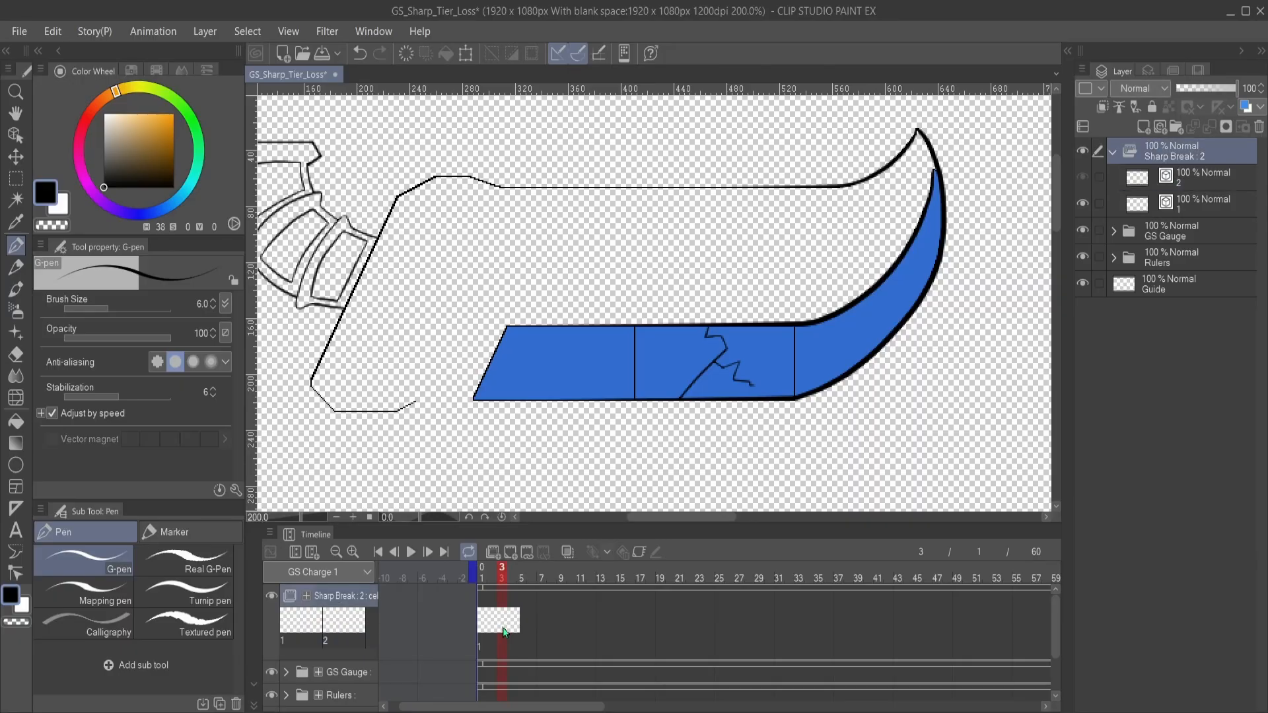
pyautogui.click(515, 290)
pyautogui.scroll(5, 678, 389)
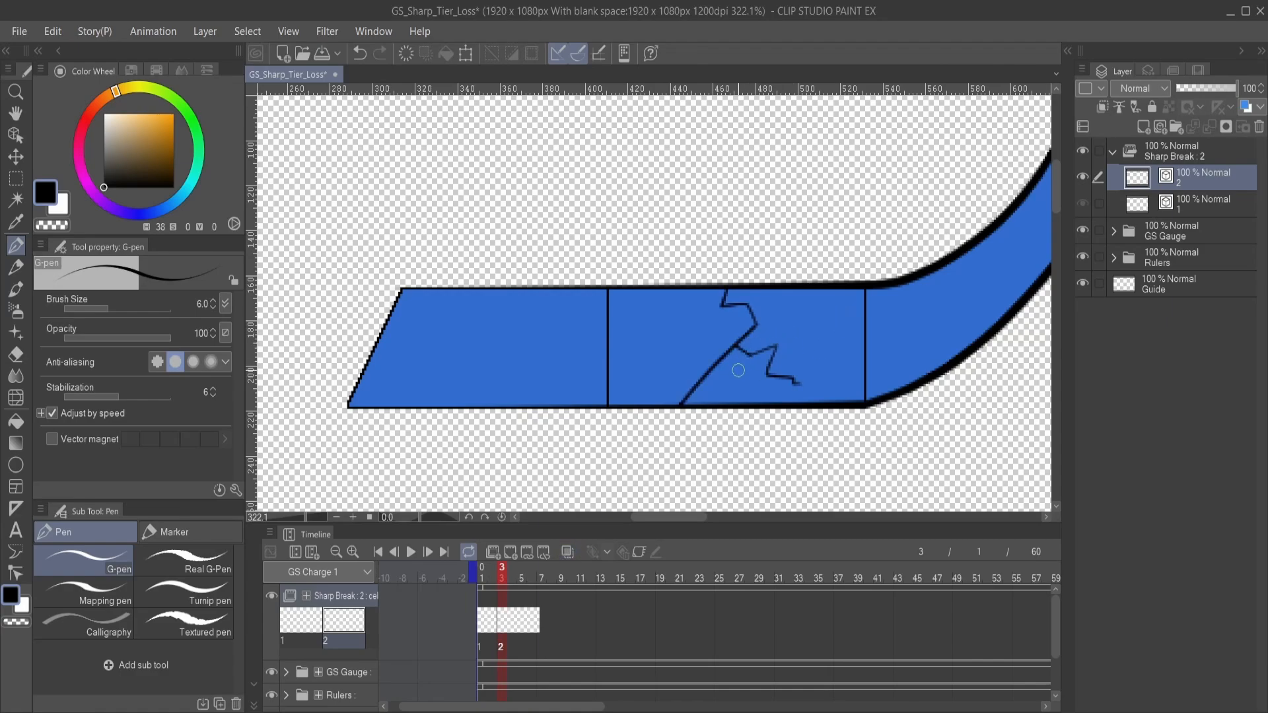
pyautogui.moveTo(710, 345)
pyautogui.mouseDown()
pyautogui.moveTo(758, 331)
pyautogui.moveTo(690, 286)
pyautogui.moveTo(558, 294)
pyautogui.mouseUp()
pyautogui.hotkey('ctrl', 'z')
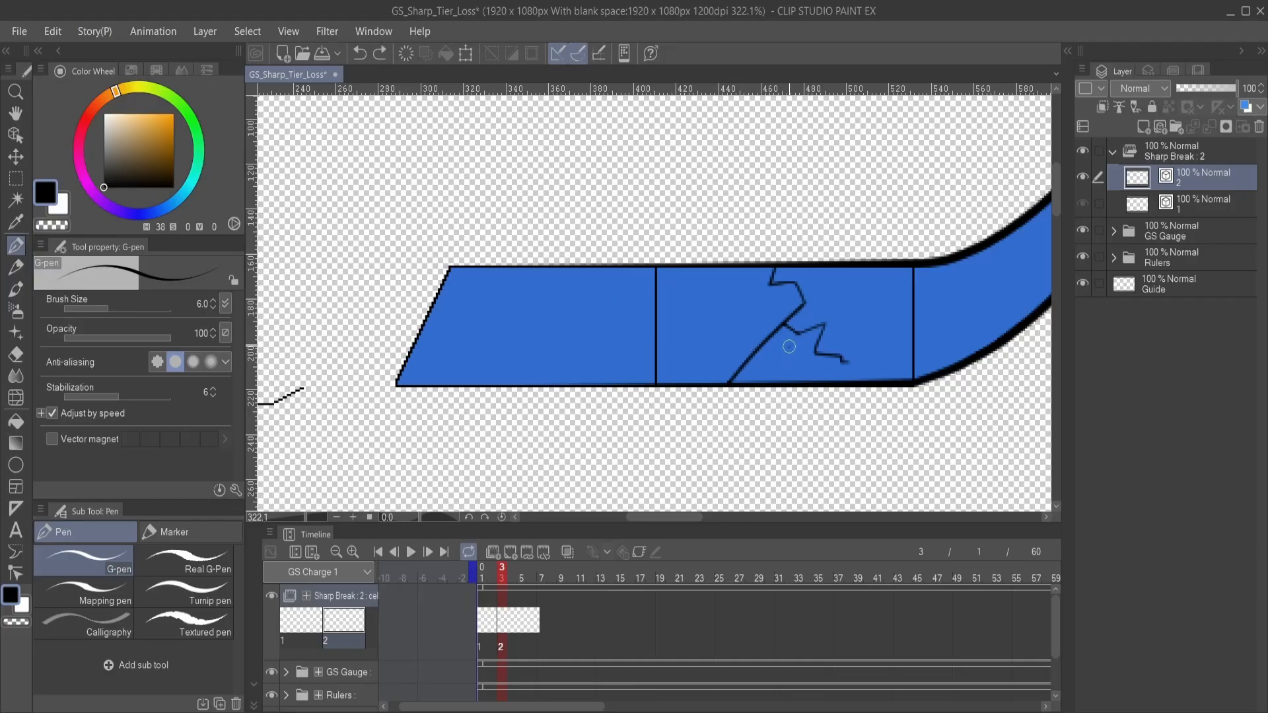
pyautogui.moveTo(789, 345)
pyautogui.mouseDown()
pyautogui.moveTo(722, 343)
pyautogui.moveTo(571, 294)
pyautogui.mouseUp()
pyautogui.hotkey('ctrl', 'z')
pyautogui.moveTo(792, 348)
pyautogui.mouseDown()
pyautogui.moveTo(733, 349)
pyautogui.moveTo(689, 288)
pyautogui.moveTo(633, 320)
pyautogui.moveTo(567, 308)
pyautogui.moveTo(534, 322)
pyautogui.mouseUp()
pyautogui.hotkey('ctrl', 'z')
pyautogui.moveTo(801, 348)
pyautogui.mouseDown()
pyautogui.moveTo(676, 281)
pyautogui.moveTo(600, 311)
pyautogui.moveTo(566, 297)
pyautogui.moveTo(512, 348)
pyautogui.mouseUp()
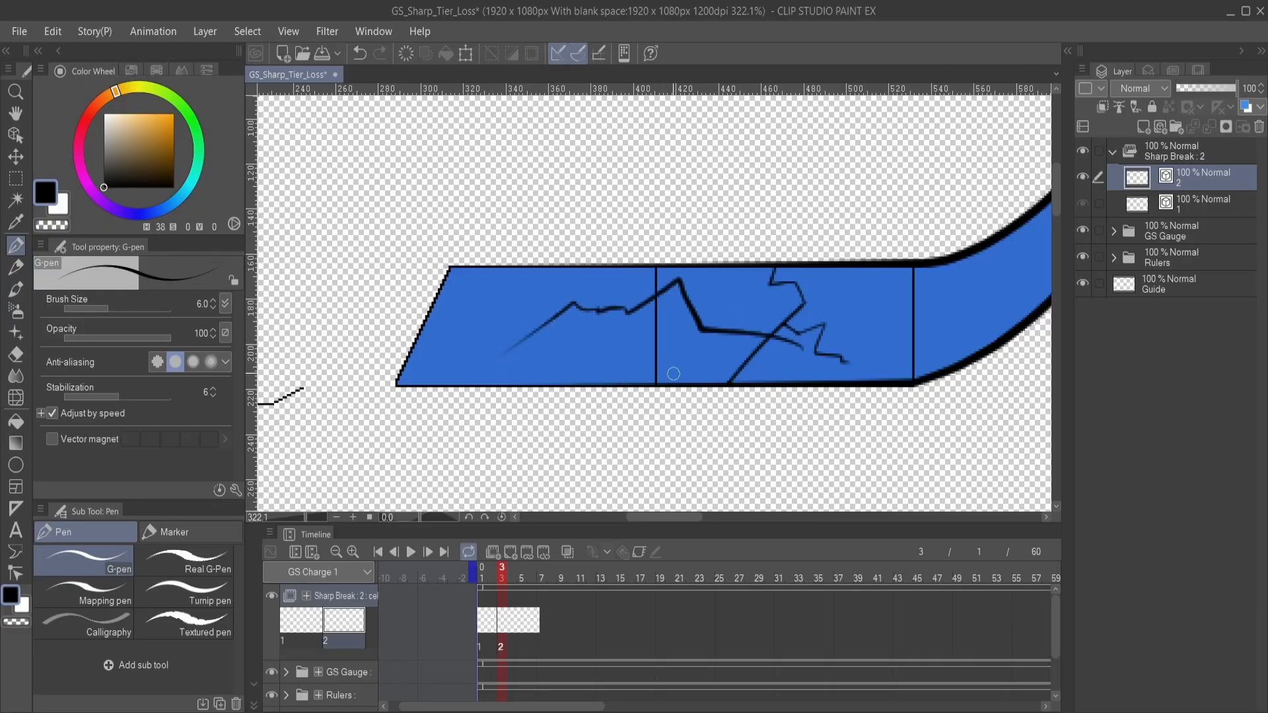
pyautogui.hotkey('ctrl', 'z')
pyautogui.moveTo(771, 354)
pyautogui.mouseDown()
pyautogui.moveTo(683, 295)
pyautogui.moveTo(626, 331)
pyautogui.moveTo(612, 324)
pyautogui.moveTo(619, 365)
pyautogui.moveTo(564, 357)
pyautogui.mouseUp()
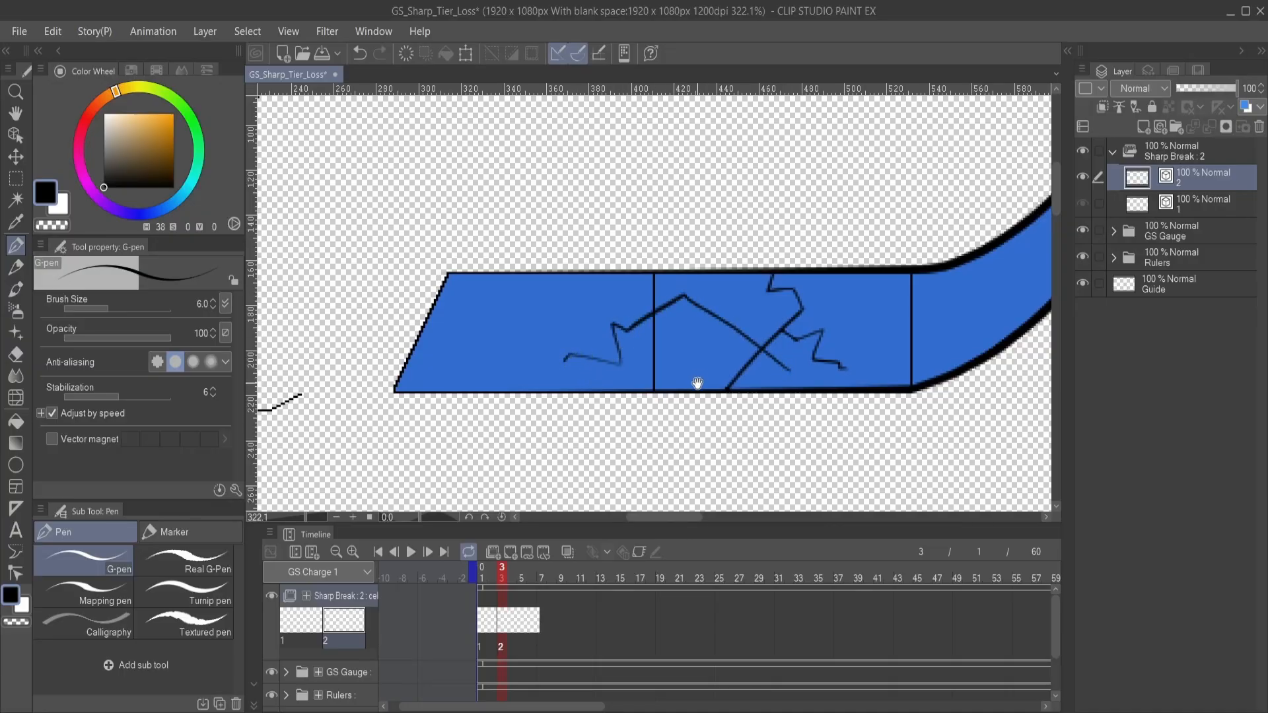
pyautogui.moveTo(697, 383); pyautogui.dragTo(664, 419)
pyautogui.hotkey('ctrl', 'z')
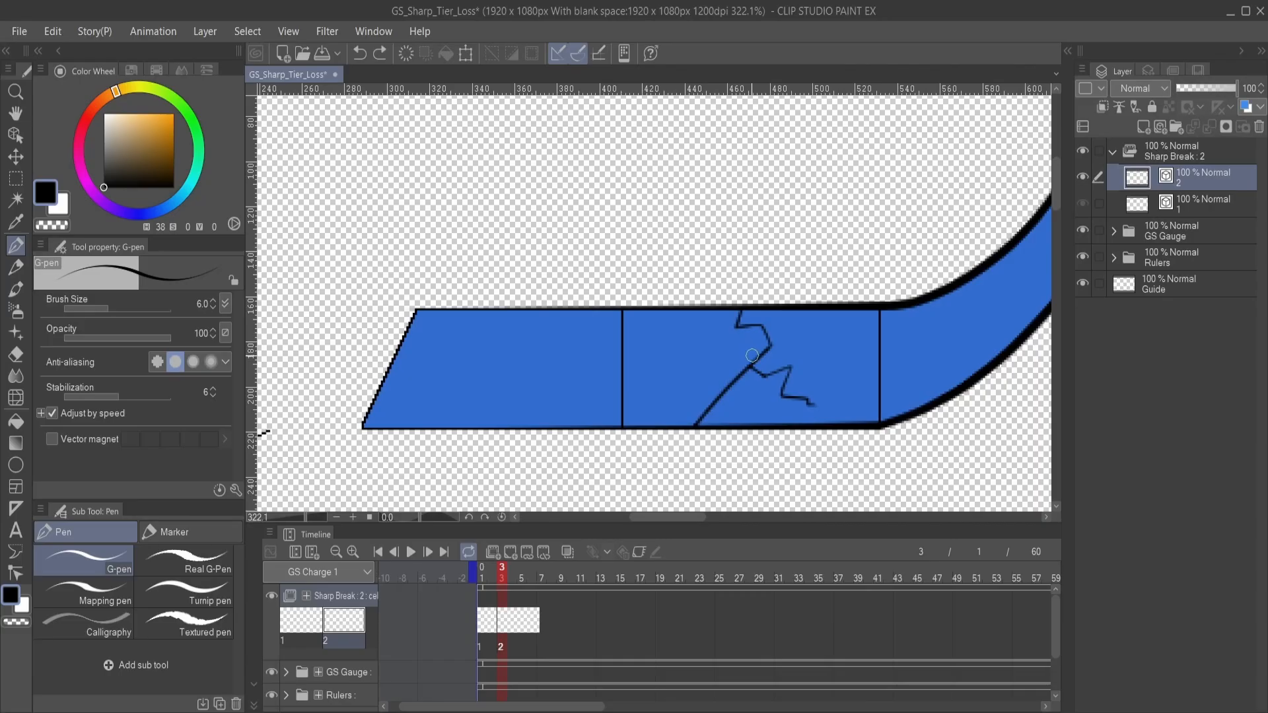
pyautogui.scroll(-1, 738, 337)
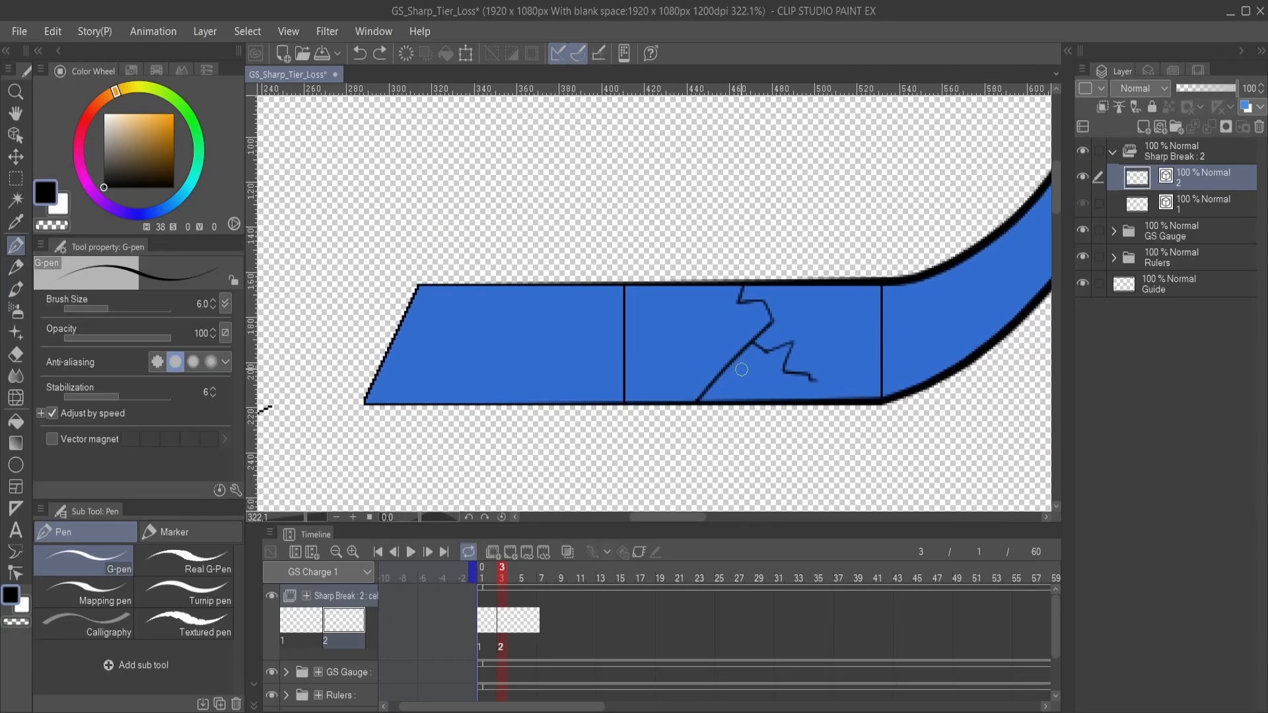
pyautogui.moveTo(756, 385)
pyautogui.mouseDown()
pyautogui.moveTo(633, 300)
pyautogui.moveTo(571, 336)
pyautogui.moveTo(512, 322)
pyautogui.moveTo(498, 304)
pyautogui.moveTo(470, 308)
pyautogui.mouseUp()
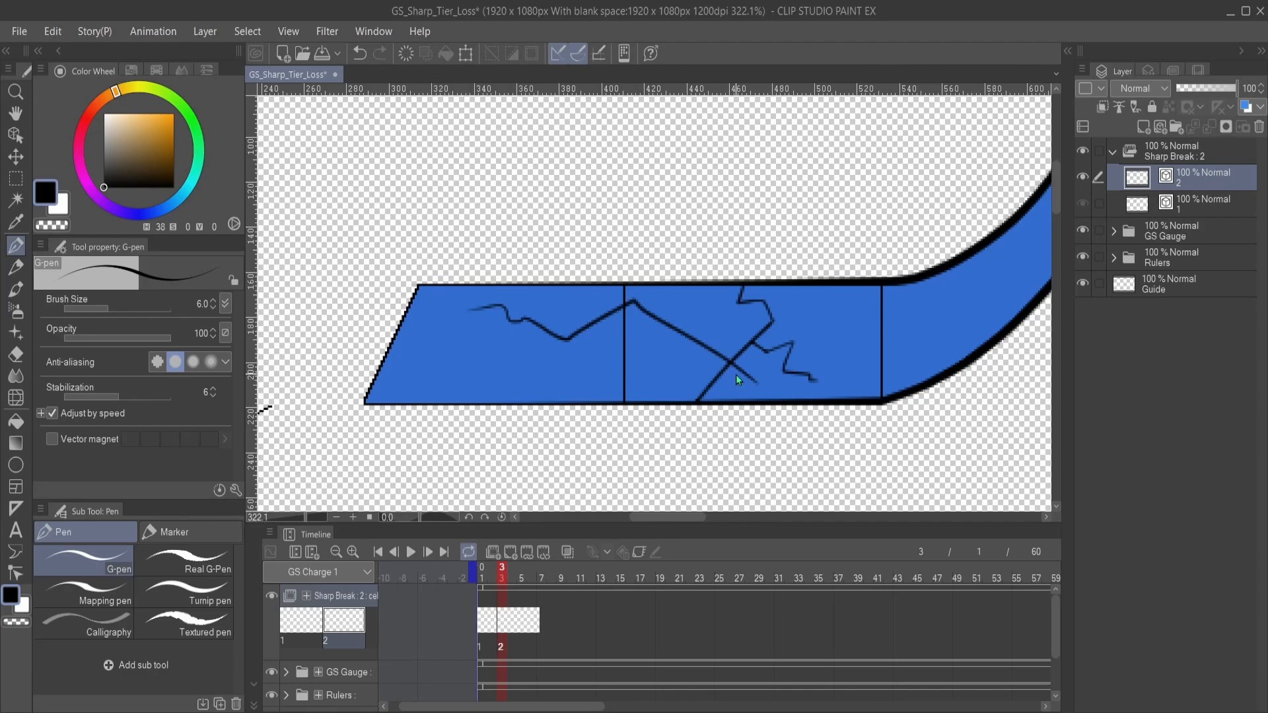
pyautogui.hotkey('ctrl', 'z')
pyautogui.moveTo(749, 373)
pyautogui.mouseDown()
pyautogui.moveTo(688, 336)
pyautogui.moveTo(601, 347)
pyautogui.moveTo(577, 365)
pyautogui.moveTo(493, 330)
pyautogui.mouseUp()
pyautogui.hotkey('ctrl', 'z')
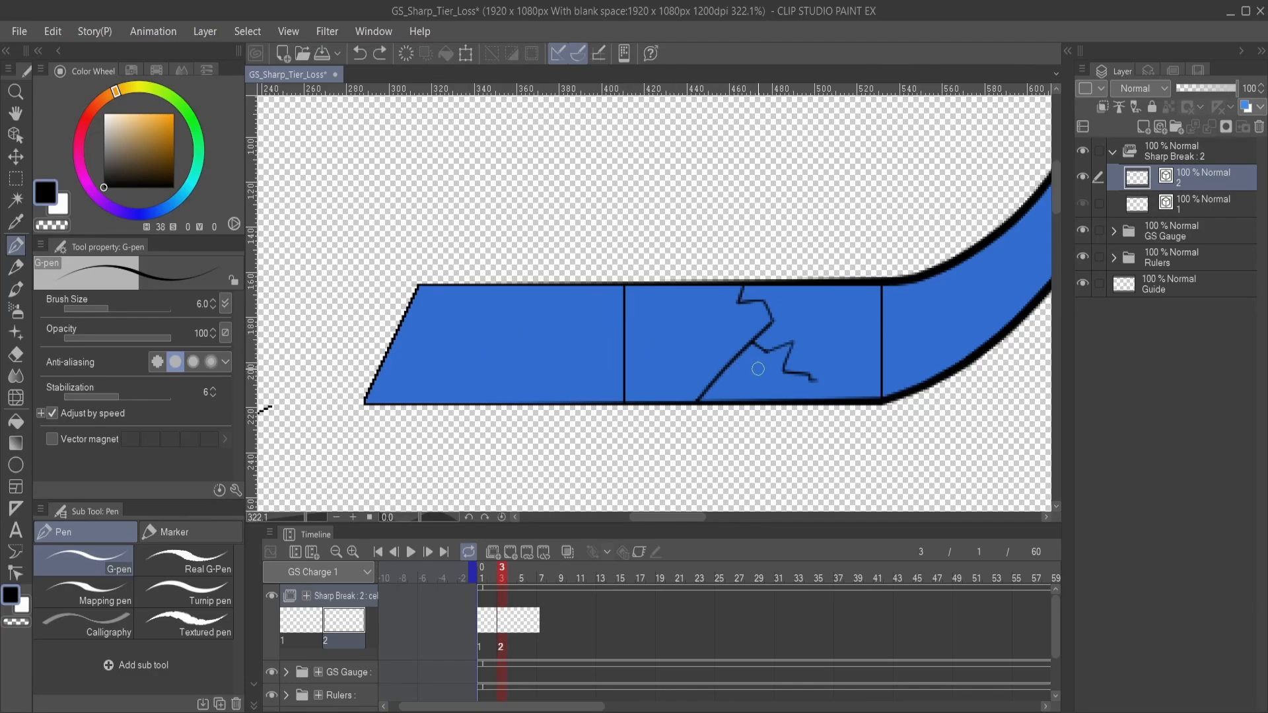
pyautogui.moveTo(757, 373)
pyautogui.mouseDown()
pyautogui.moveTo(659, 315)
pyautogui.moveTo(610, 343)
pyautogui.moveTo(580, 302)
pyautogui.moveTo(527, 341)
pyautogui.moveTo(490, 334)
pyautogui.mouseUp()
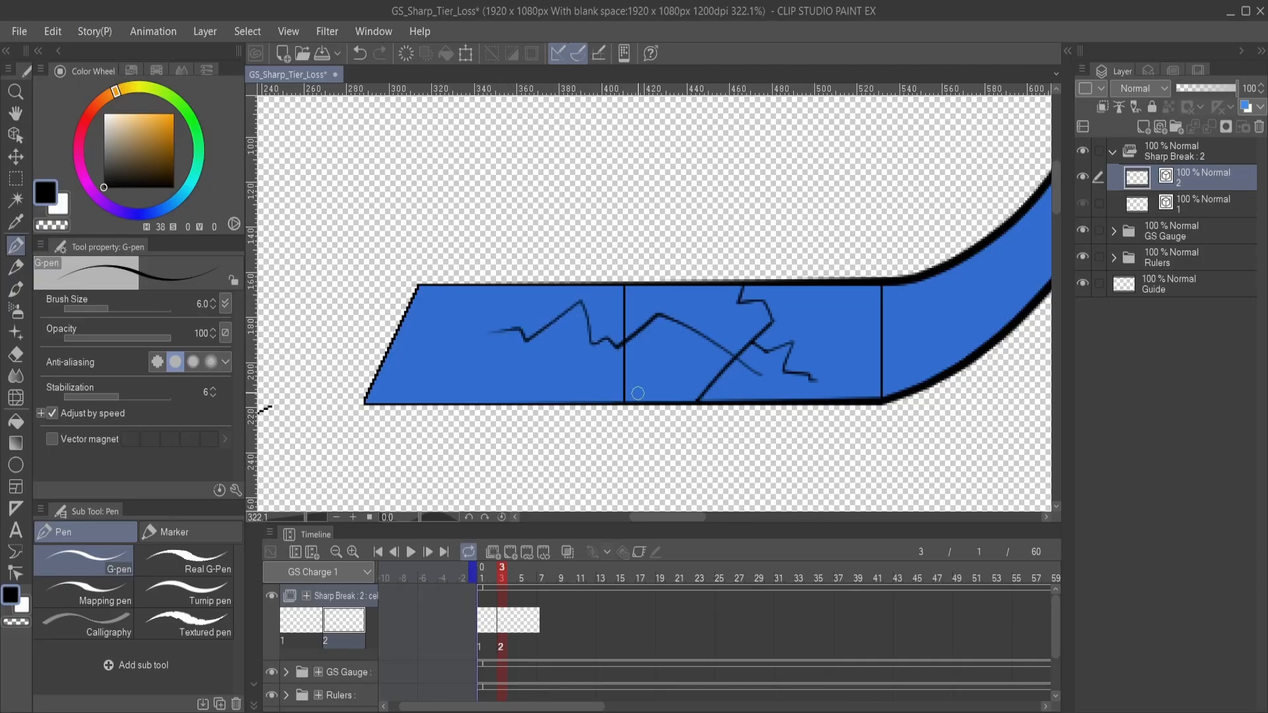
pyautogui.hotkey('ctrl', 'z')
pyautogui.moveTo(763, 375)
pyautogui.mouseDown()
pyautogui.moveTo(697, 332)
pyautogui.moveTo(551, 399)
pyautogui.moveTo(506, 359)
pyautogui.moveTo(469, 360)
pyautogui.moveTo(534, 219)
pyautogui.mouseUp()
pyautogui.hotkey('ctrl', 'z')
pyautogui.moveTo(764, 376)
pyautogui.mouseDown()
pyautogui.moveTo(680, 320)
pyautogui.moveTo(555, 367)
pyautogui.moveTo(487, 353)
pyautogui.moveTo(417, 291)
pyautogui.mouseUp()
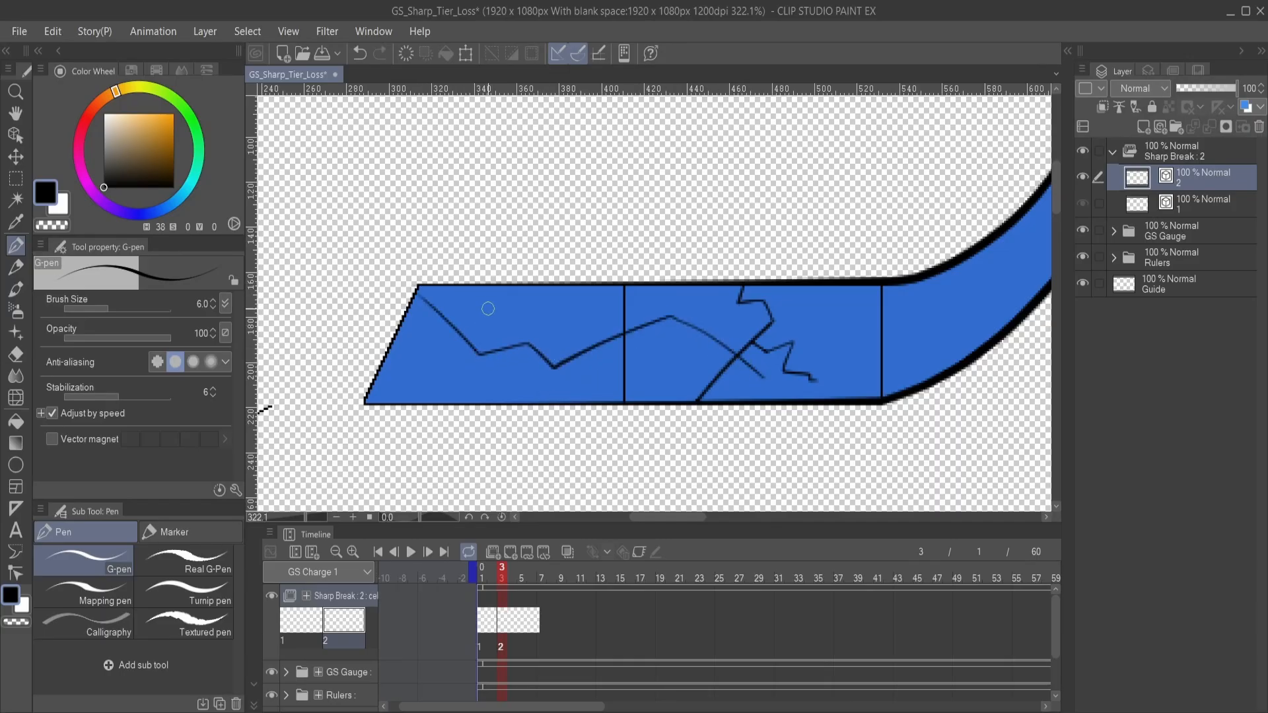
pyautogui.moveTo(631, 358)
pyautogui.mouseDown()
pyautogui.moveTo(603, 424)
pyautogui.moveTo(620, 393)
pyautogui.moveTo(728, 373)
pyautogui.moveTo(680, 375)
pyautogui.mouseUp()
pyautogui.hotkey('ctrl', 'z')
pyautogui.moveTo(793, 384)
pyautogui.mouseDown()
pyautogui.moveTo(798, 370)
pyautogui.moveTo(690, 344)
pyautogui.moveTo(688, 368)
pyautogui.mouseUp()
pyautogui.hotkey('ctrl', 'z')
pyautogui.moveTo(802, 387); pyautogui.dragTo(636, 299)
pyautogui.hotkey('ctrl', 'z')
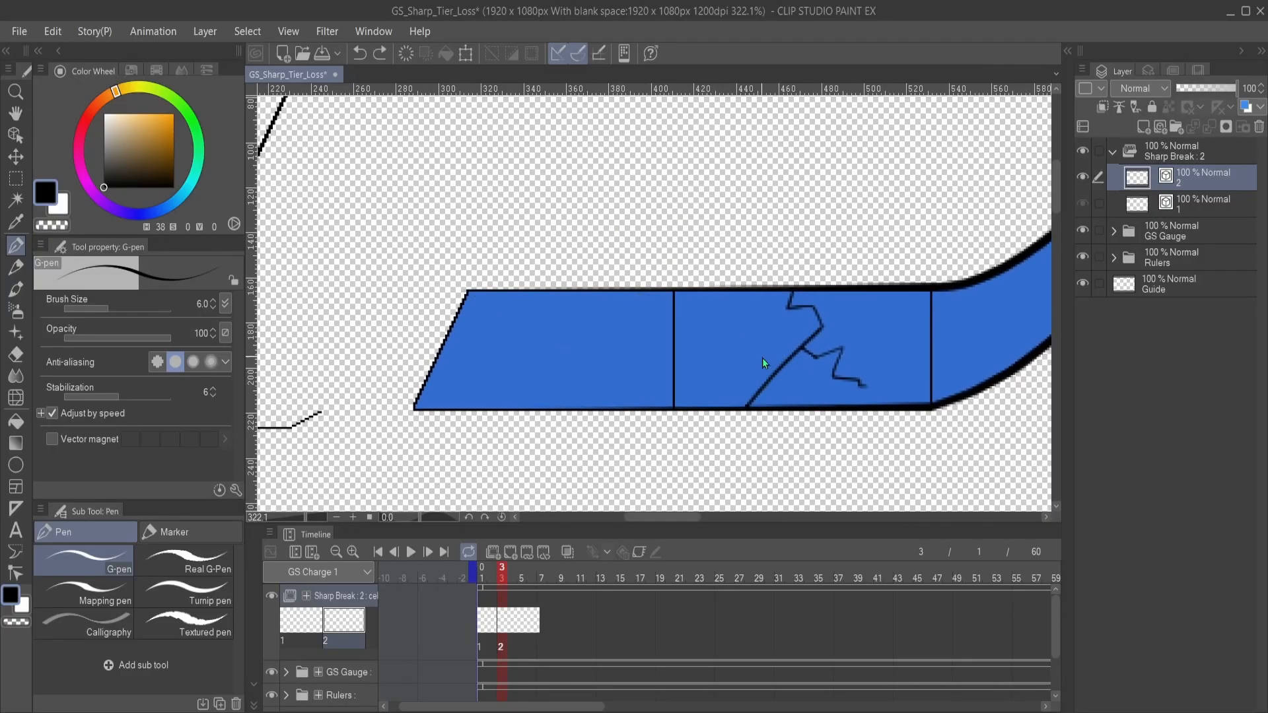
pyautogui.moveTo(786, 351)
pyautogui.mouseDown()
pyautogui.moveTo(733, 399)
pyautogui.moveTo(657, 320)
pyautogui.mouseUp()
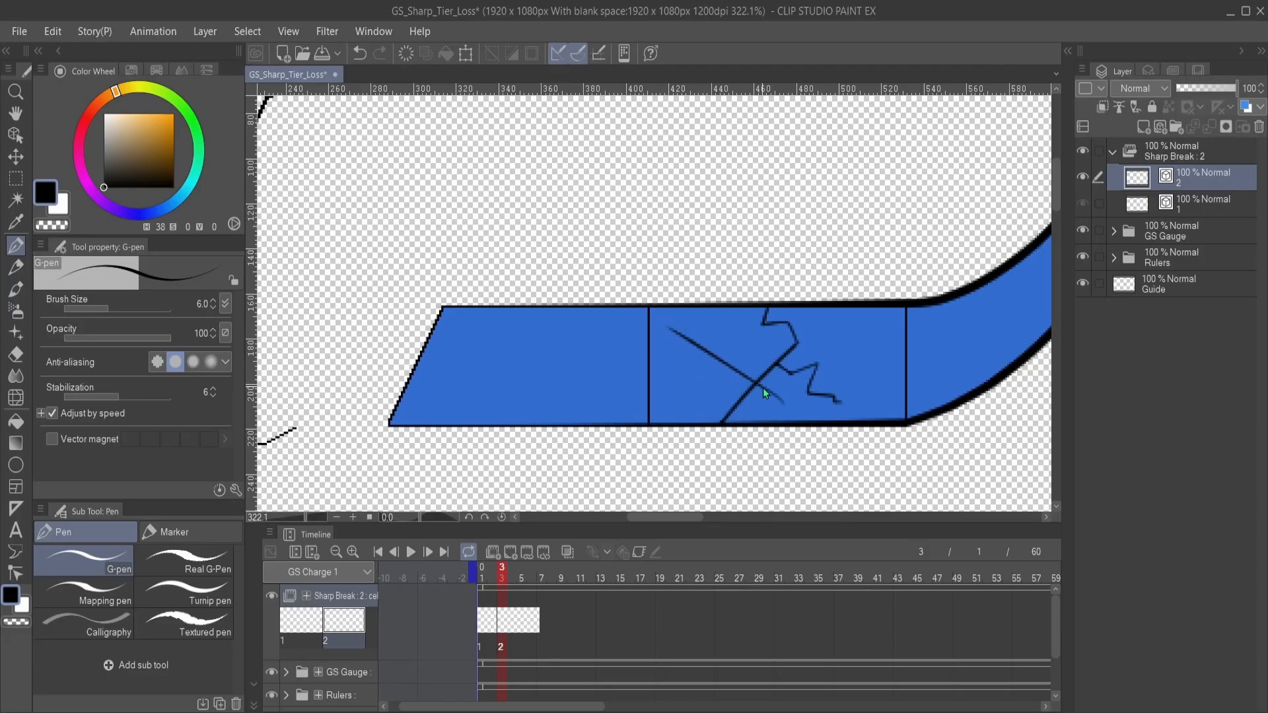
pyautogui.hotkey('ctrl', 'z')
# - Draw a long jagged crack on cel 2 from the existing crack through the first blue segment to its upper edge, in overlapping strokes
pyautogui.moveTo(785, 400)
pyautogui.mouseDown()
pyautogui.moveTo(667, 324)
pyautogui.moveTo(683, 346)
pyautogui.moveTo(603, 394)
pyautogui.moveTo(588, 338)
pyautogui.moveTo(575, 347)
pyautogui.moveTo(578, 369)
pyautogui.moveTo(546, 350)
pyautogui.moveTo(451, 371)
pyautogui.moveTo(394, 297)
pyautogui.mouseUp()
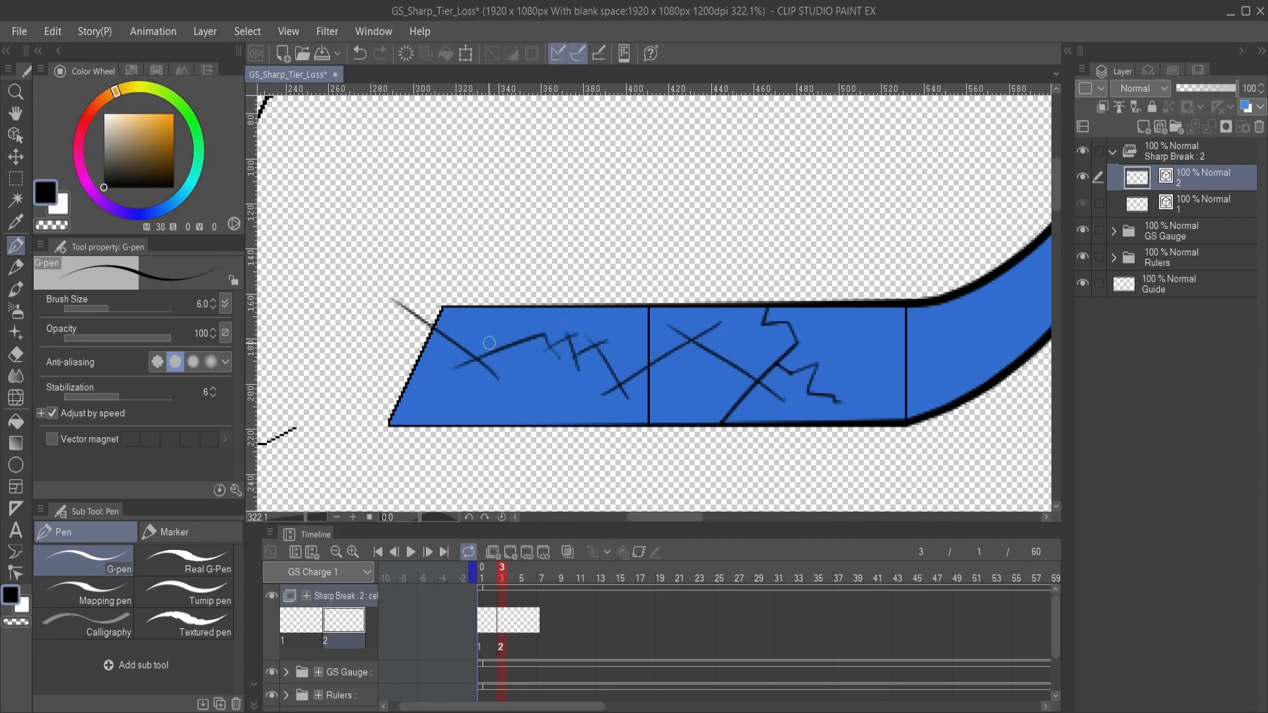
pyautogui.moveTo(441, 353)
pyautogui.mouseDown()
pyautogui.moveTo(472, 313)
pyautogui.moveTo(471, 264)
pyautogui.mouseUp()
pyautogui.moveTo(602, 403); pyautogui.dragTo(595, 387)
# - Trim the long crack's overlapping stroke ends and the overshoot above the blade's edge with the Vector eraser, and return to the G-pen
pyautogui.press('e')
pyautogui.moveTo(773, 377); pyautogui.dragTo(767, 391)
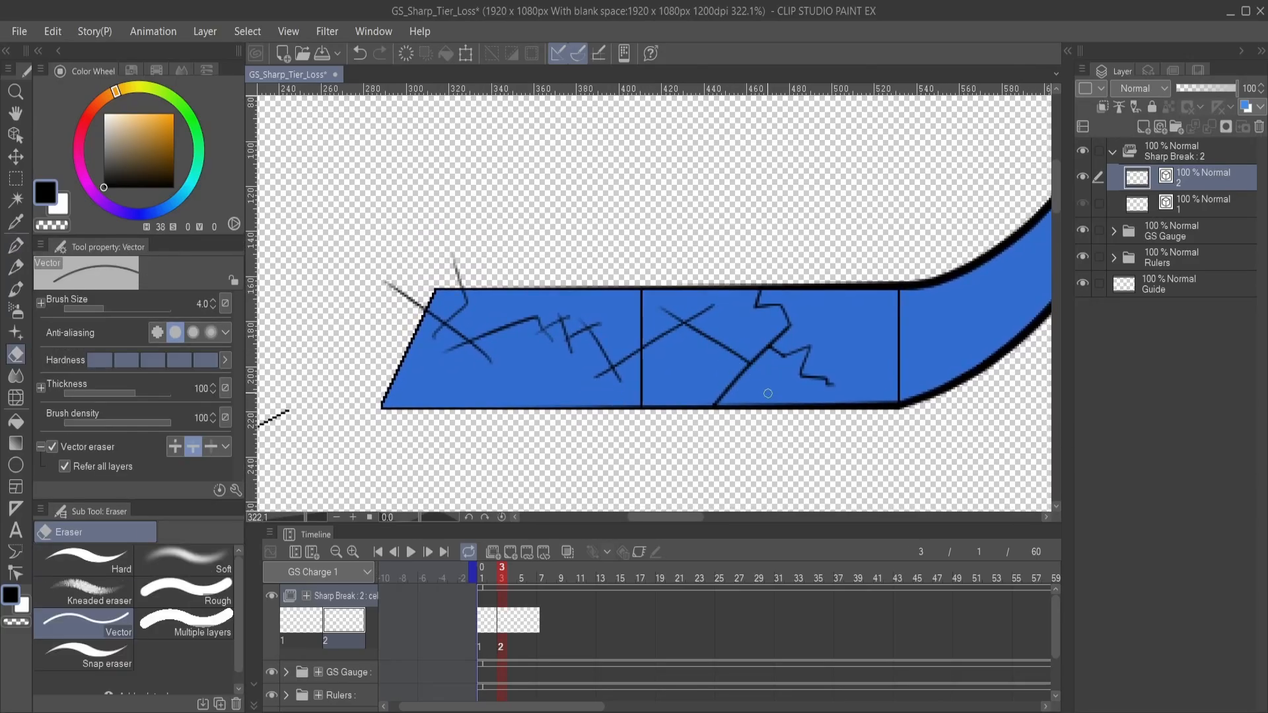
pyautogui.moveTo(686, 326)
pyautogui.mouseDown()
pyautogui.moveTo(713, 319)
pyautogui.moveTo(658, 310)
pyautogui.moveTo(714, 306)
pyautogui.mouseUp()
pyautogui.moveTo(616, 387)
pyautogui.mouseDown()
pyautogui.moveTo(584, 373)
pyautogui.moveTo(612, 376)
pyautogui.mouseUp()
pyautogui.moveTo(489, 360)
pyautogui.mouseDown()
pyautogui.moveTo(461, 382)
pyautogui.moveTo(463, 363)
pyautogui.moveTo(406, 299)
pyautogui.moveTo(416, 281)
pyautogui.moveTo(379, 275)
pyautogui.moveTo(427, 296)
pyautogui.moveTo(461, 272)
pyautogui.mouseUp()
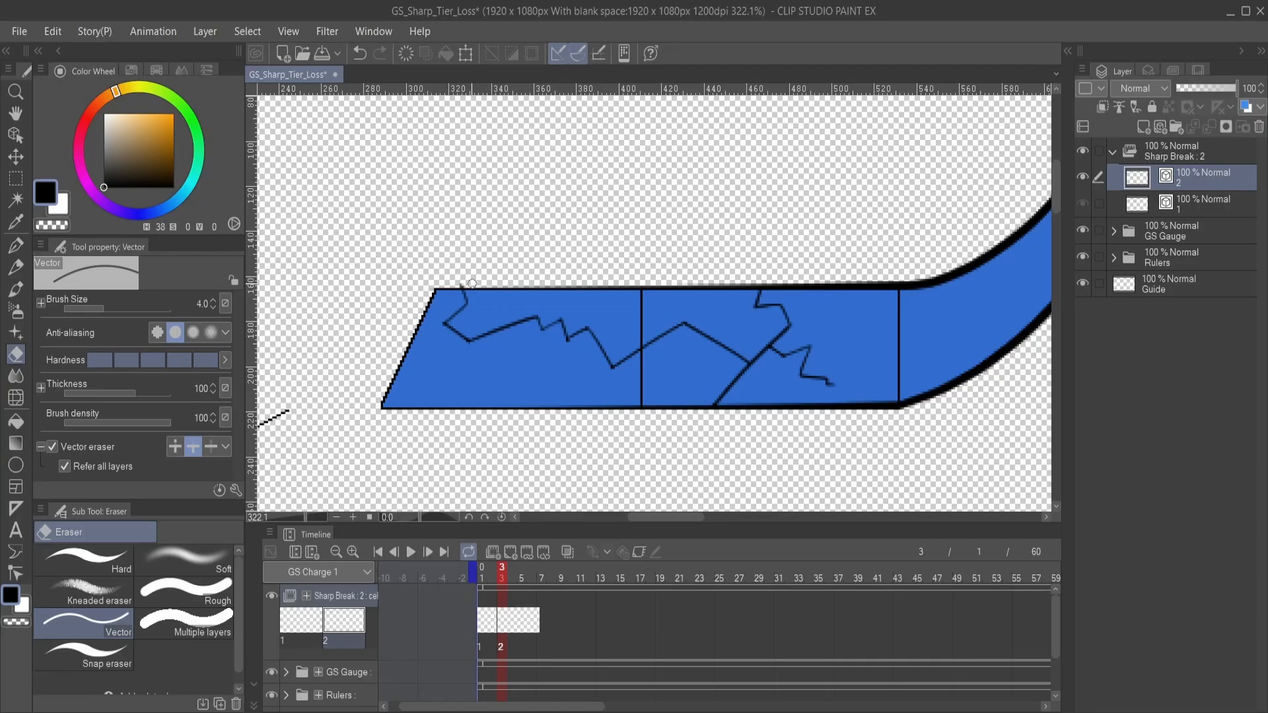
pyautogui.press('p')
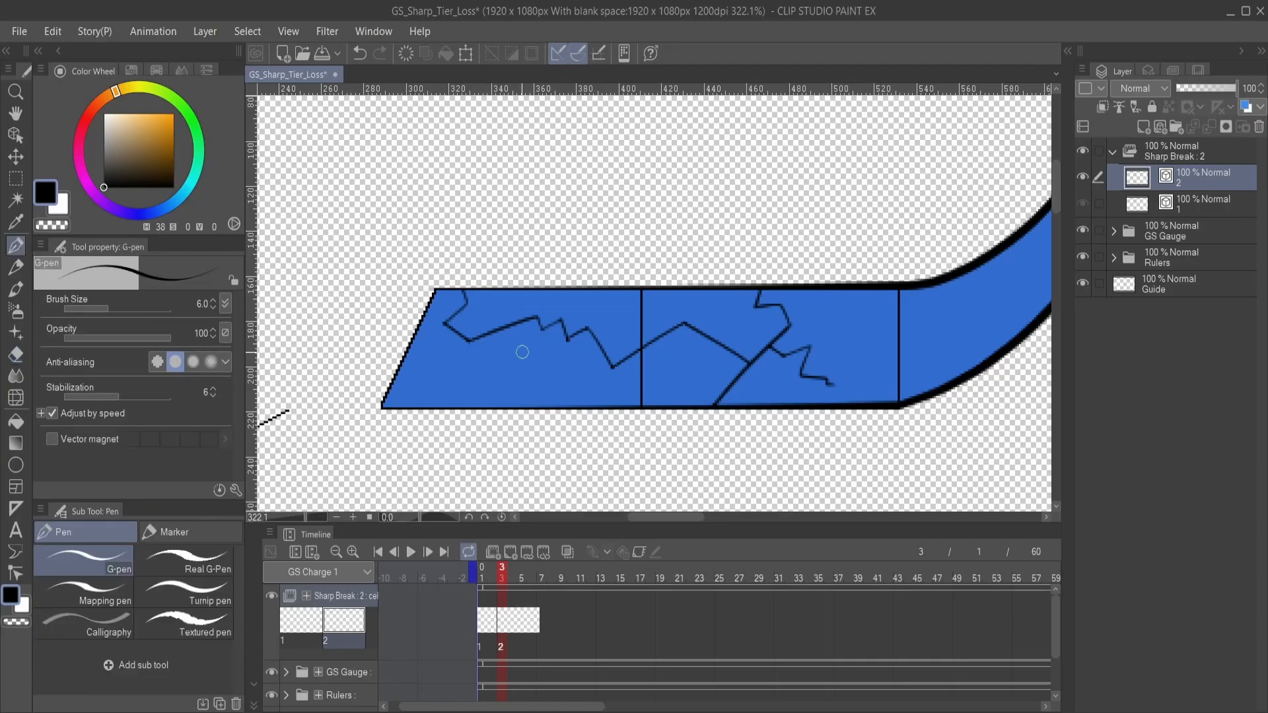
# - Tidy the long crack's corners at the first segment's slanted end by moving stroke control points on cel 2
pyautogui.moveTo(543, 354)
pyautogui.mouseDown()
pyautogui.moveTo(697, 340)
pyautogui.moveTo(726, 362)
pyautogui.mouseUp()
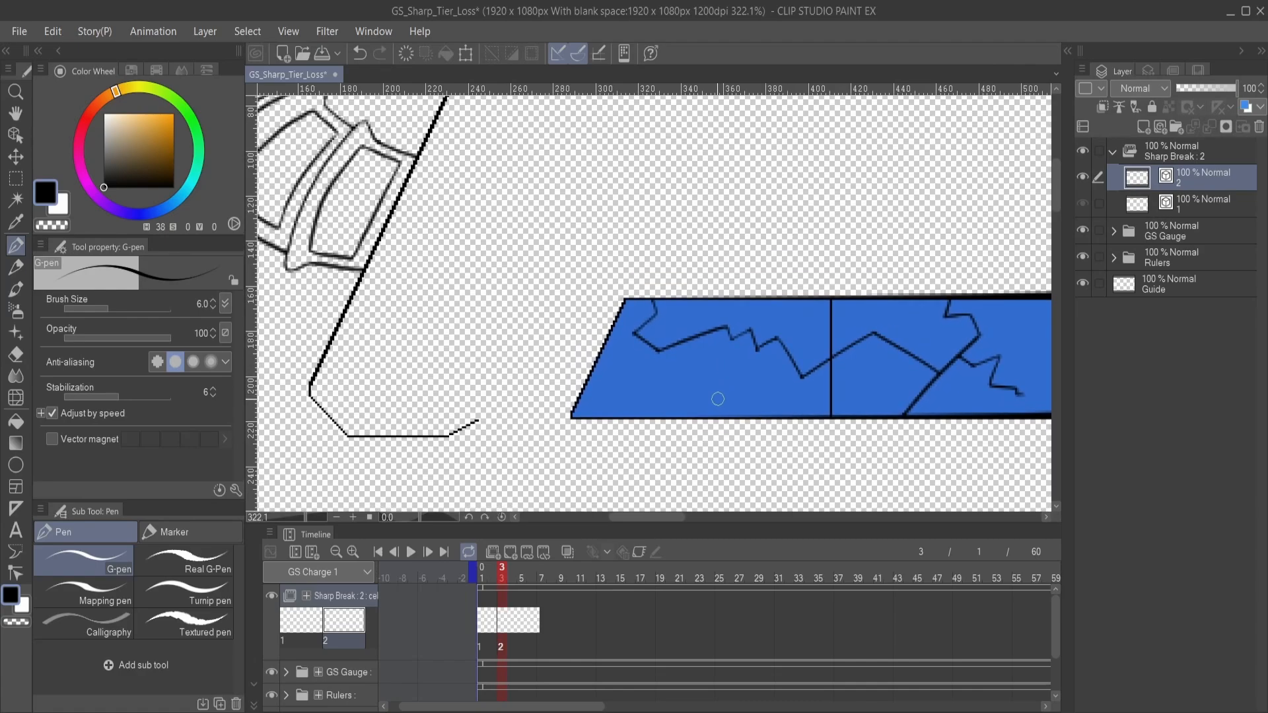
pyautogui.scroll(1, 713, 376)
pyautogui.scroll(3, 692, 341)
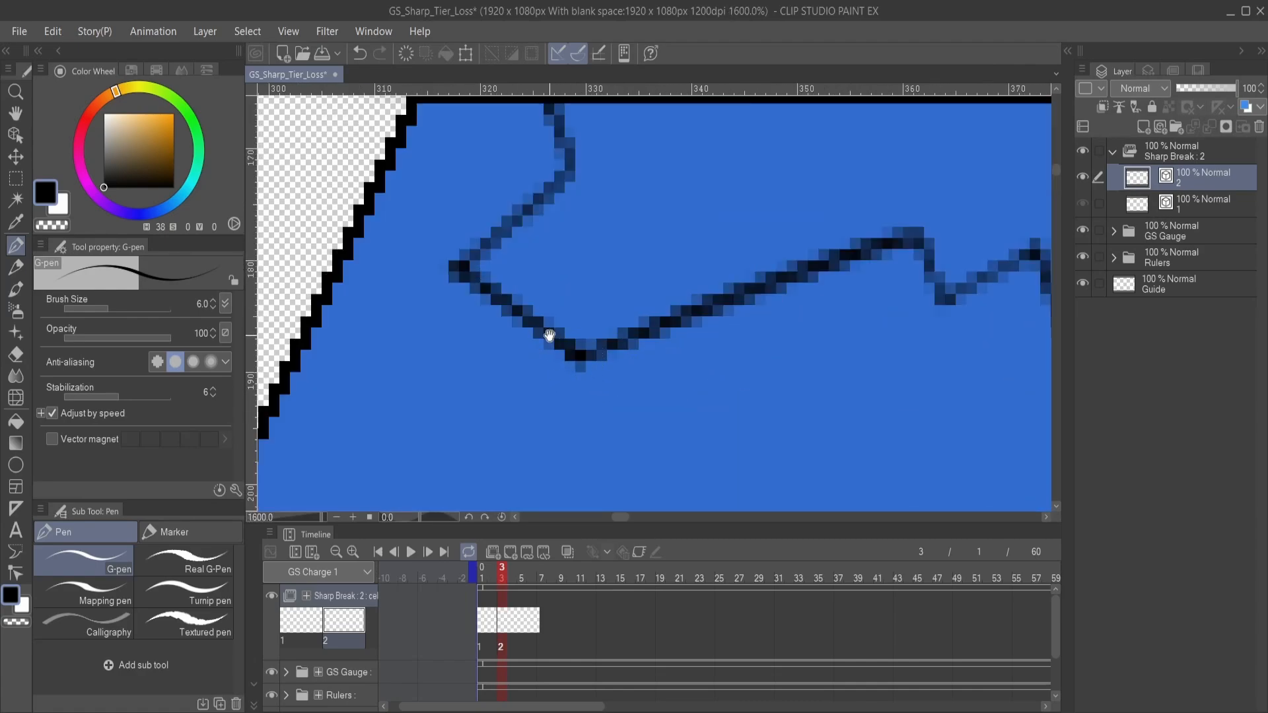
pyautogui.scroll(2, 546, 331)
pyautogui.moveTo(756, 367); pyautogui.dragTo(706, 377)
pyautogui.press('y')
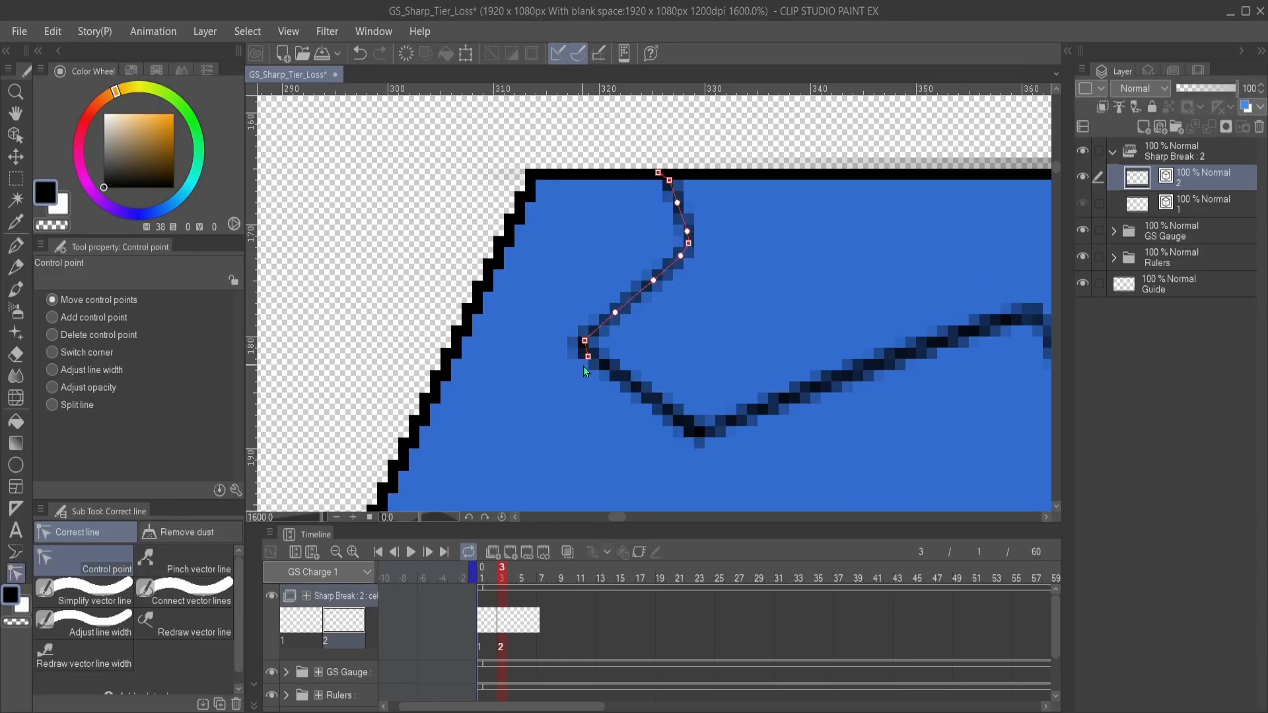
pyautogui.moveTo(640, 442); pyautogui.dragTo(564, 378)
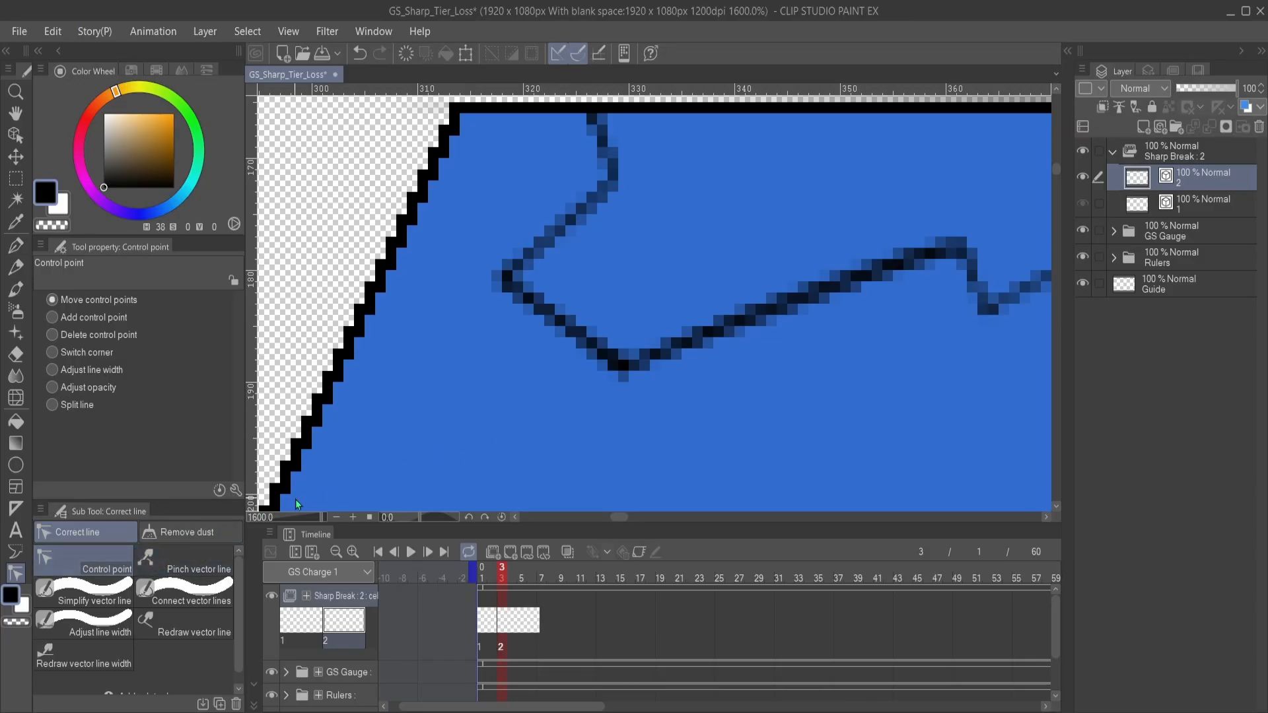
pyautogui.moveTo(644, 389); pyautogui.dragTo(612, 402)
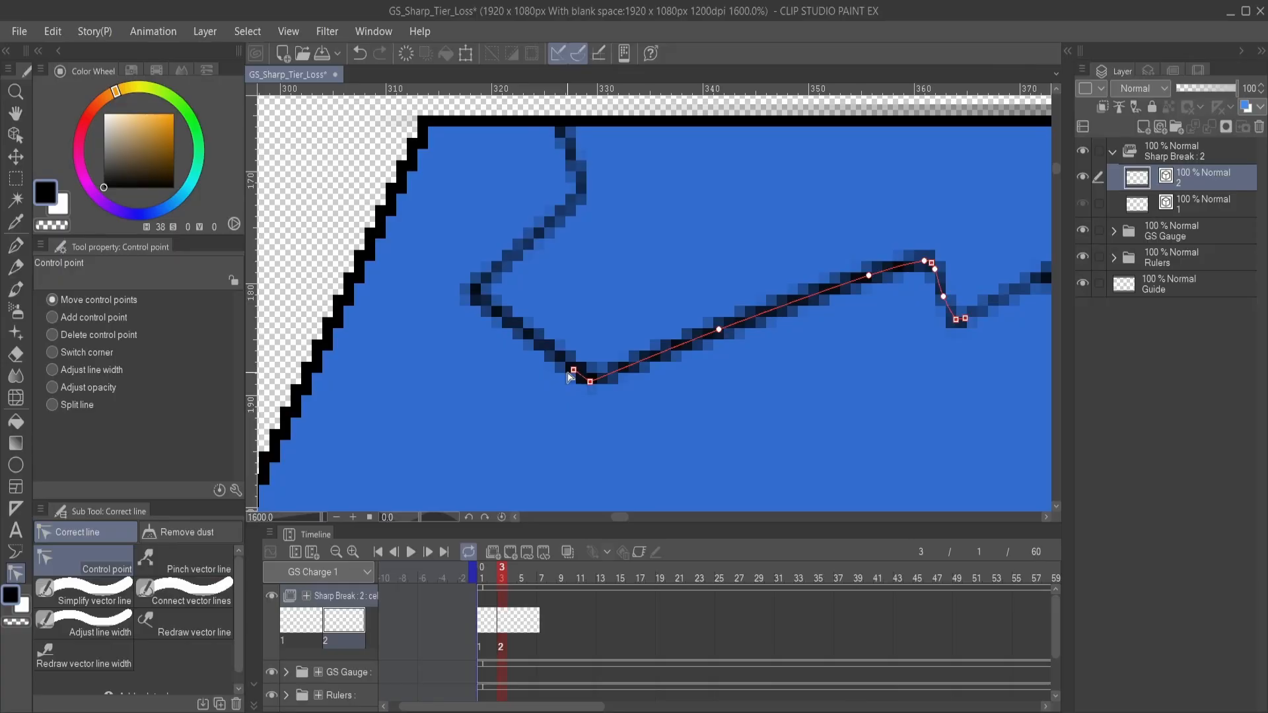
pyautogui.moveTo(907, 299); pyautogui.dragTo(670, 291)
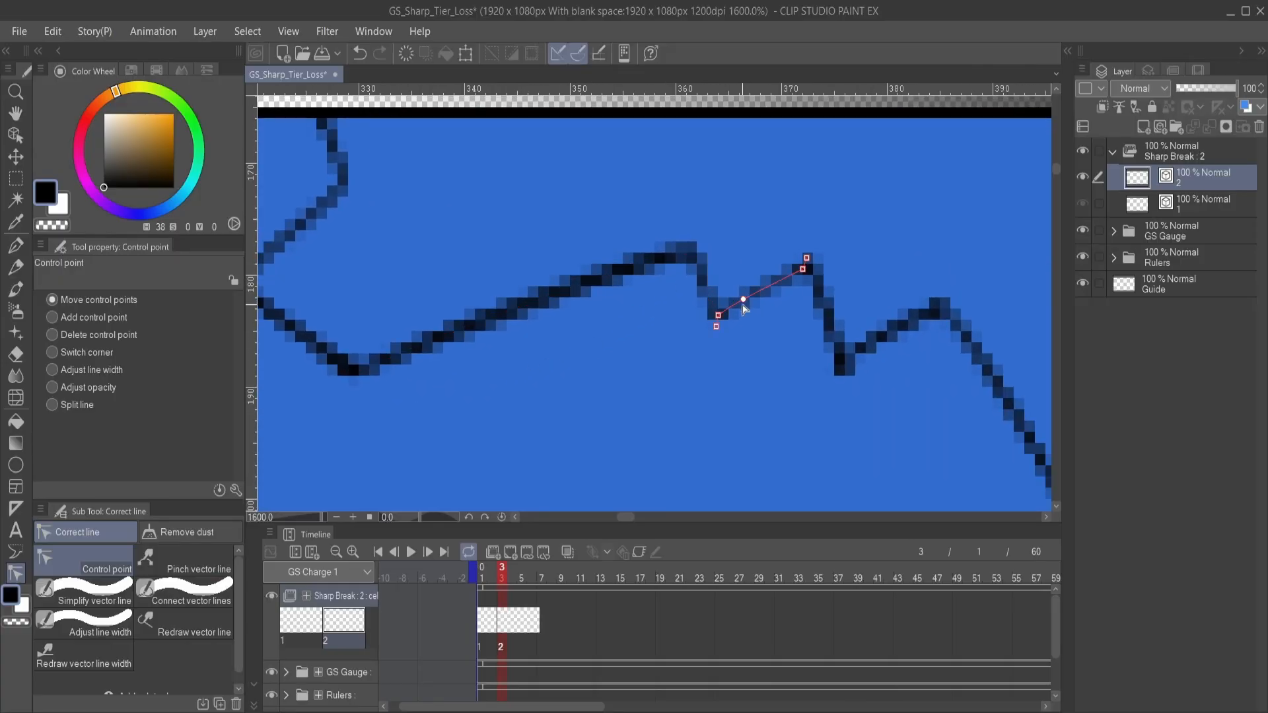
# - Adjust the control points where strokes meet along the crack's small zigzags and the dip before the first divider
pyautogui.moveTo(702, 290); pyautogui.dragTo(709, 294)
pyautogui.moveTo(766, 377); pyautogui.dragTo(574, 345)
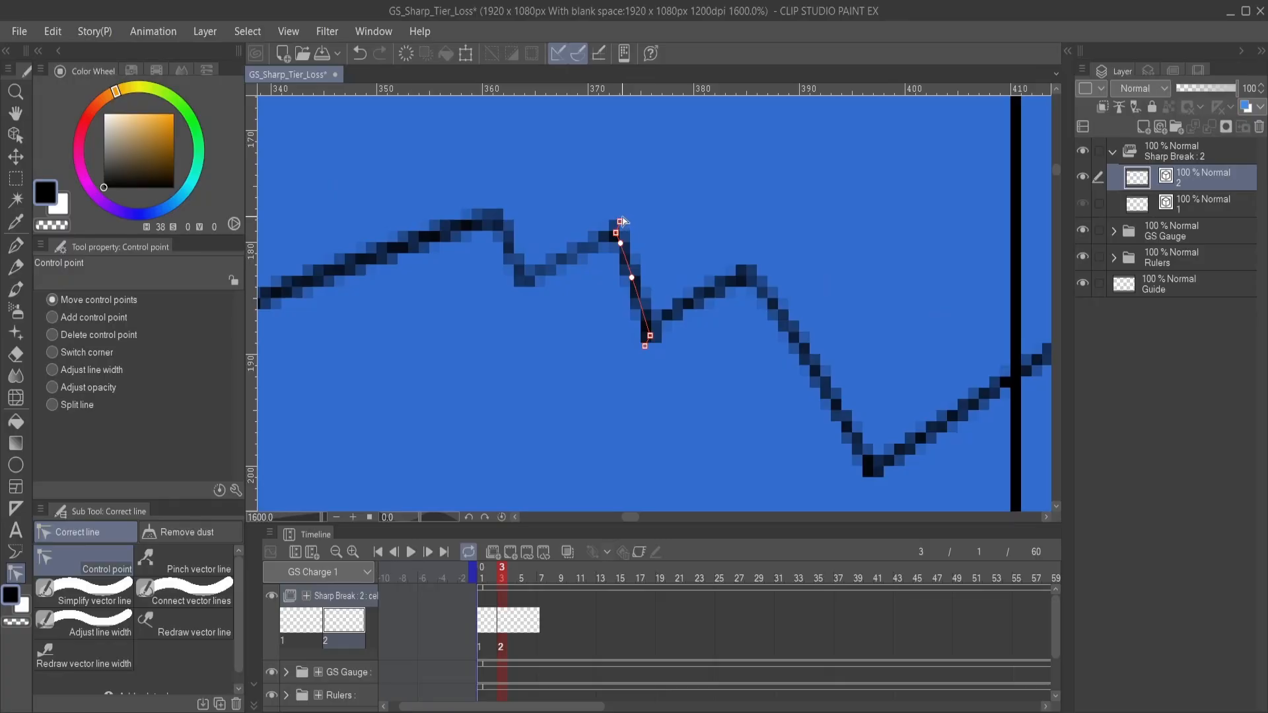
pyautogui.moveTo(620, 221); pyautogui.dragTo(594, 244)
pyautogui.moveTo(644, 345); pyautogui.dragTo(673, 316)
pyautogui.moveTo(740, 348); pyautogui.dragTo(622, 305)
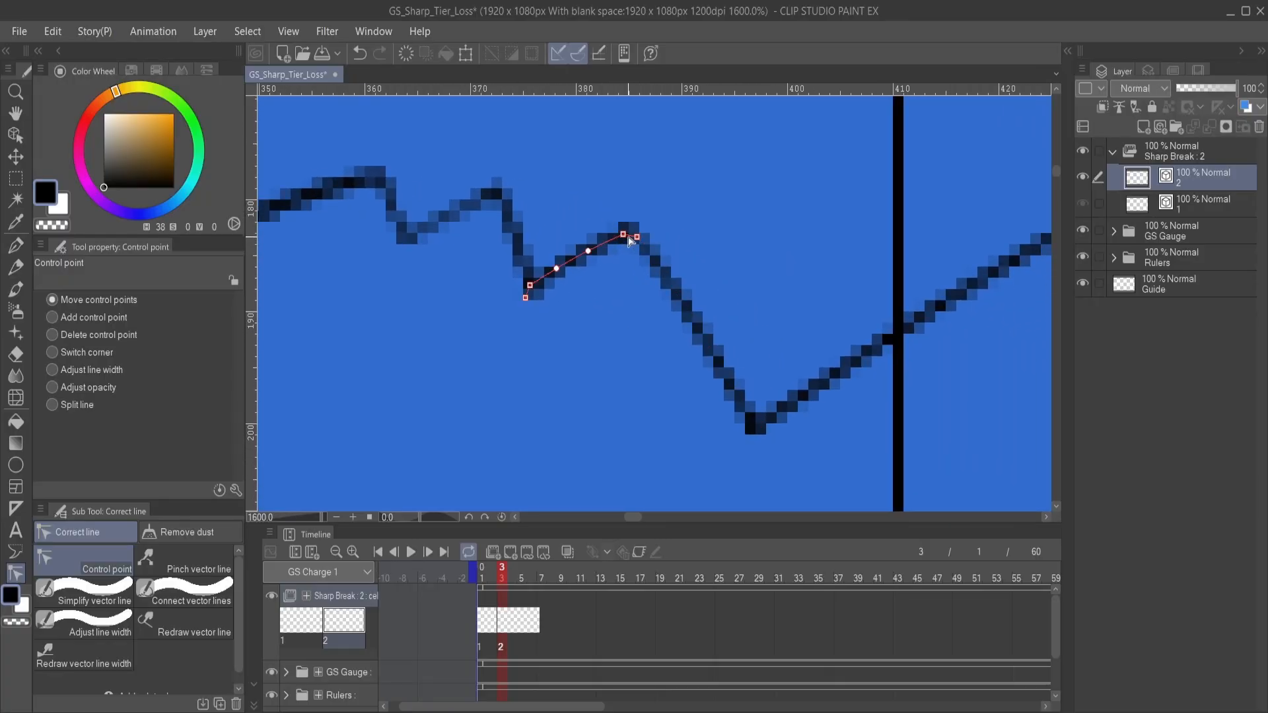
pyautogui.moveTo(763, 435); pyautogui.dragTo(646, 347)
pyautogui.moveTo(756, 364); pyautogui.dragTo(586, 334)
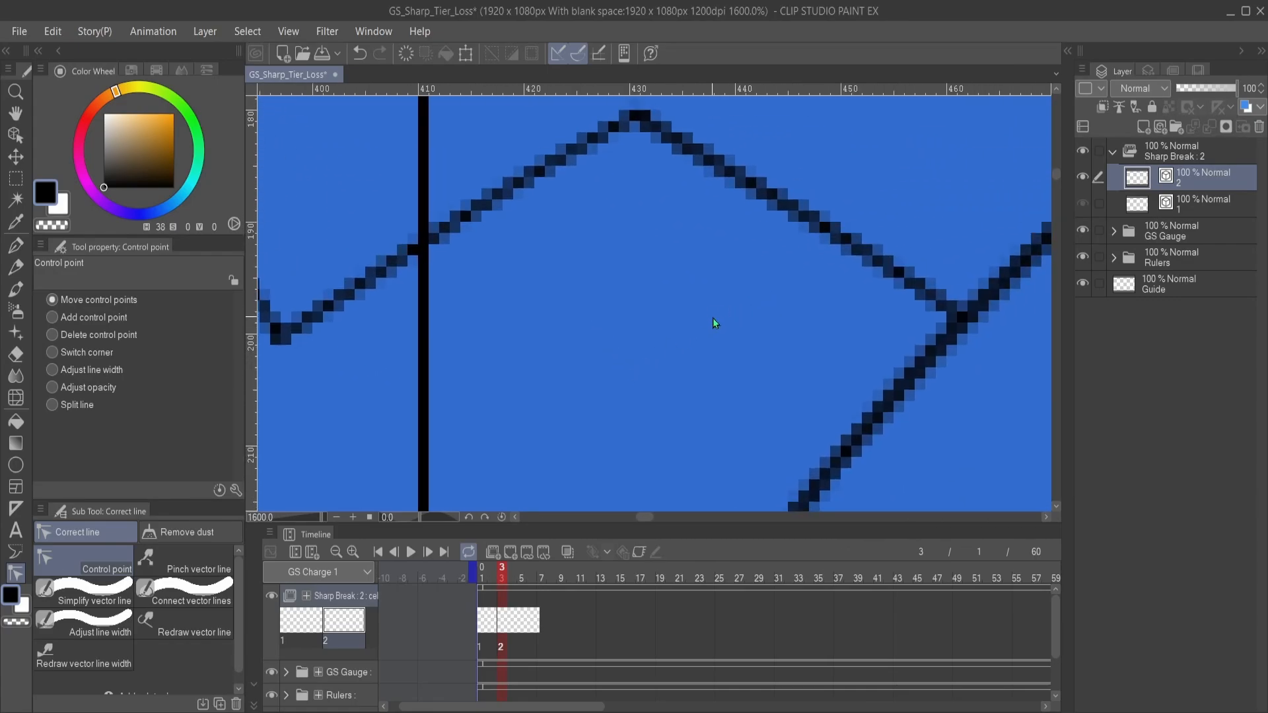
# - Look over the cracks along the whole blue blade on cel 2 and return to the G-pen
pyautogui.scroll(-4, 712, 318)
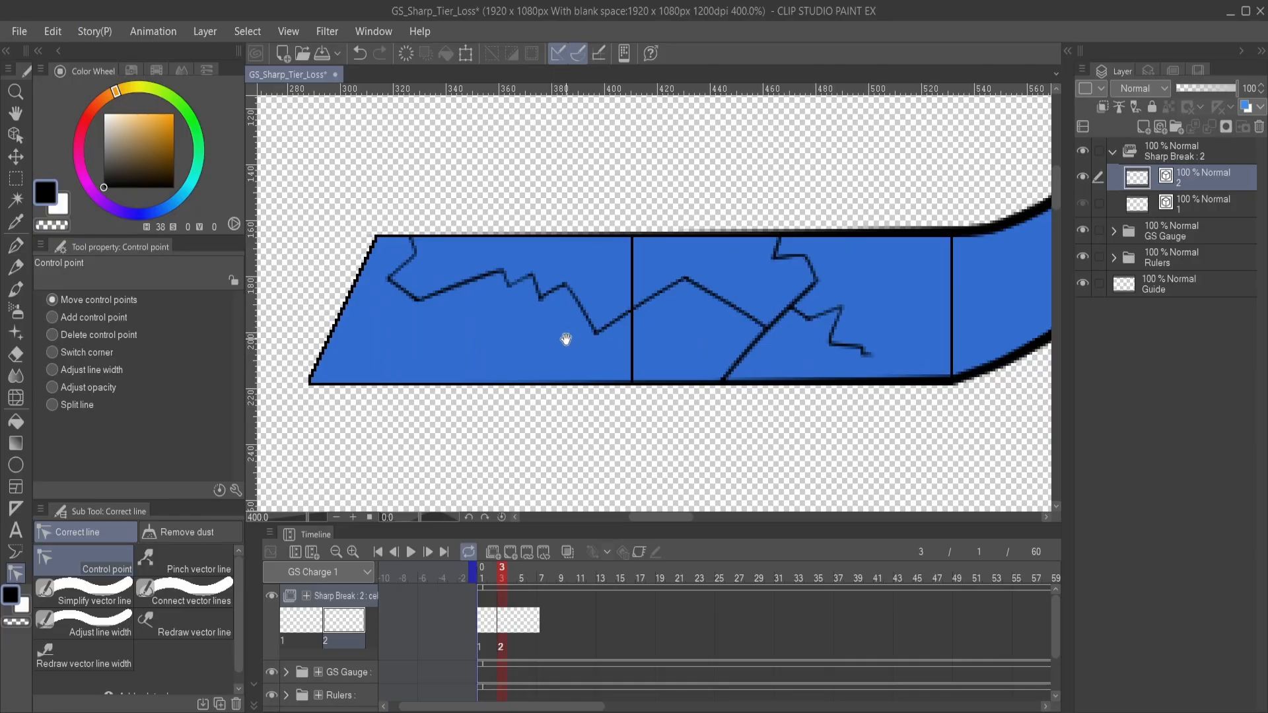
pyautogui.moveTo(496, 344); pyautogui.dragTo(461, 371)
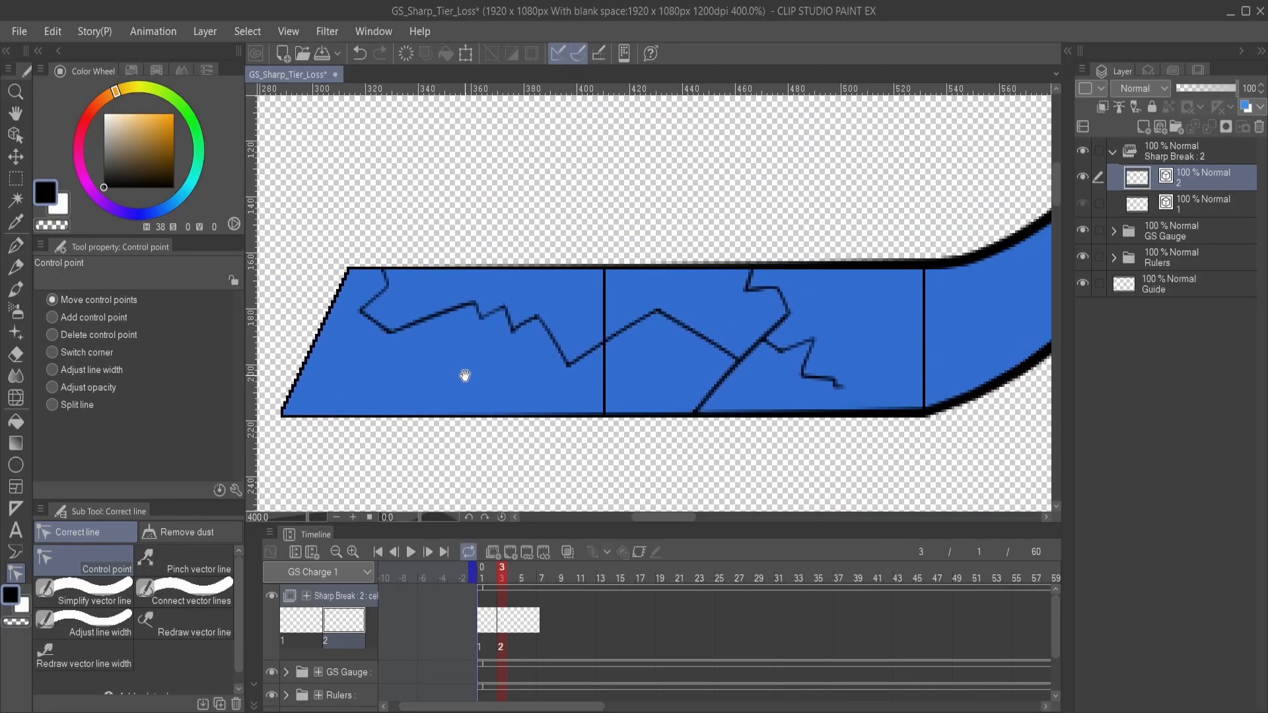
pyautogui.moveTo(608, 406); pyautogui.dragTo(548, 403)
pyautogui.moveTo(656, 374); pyautogui.dragTo(549, 410)
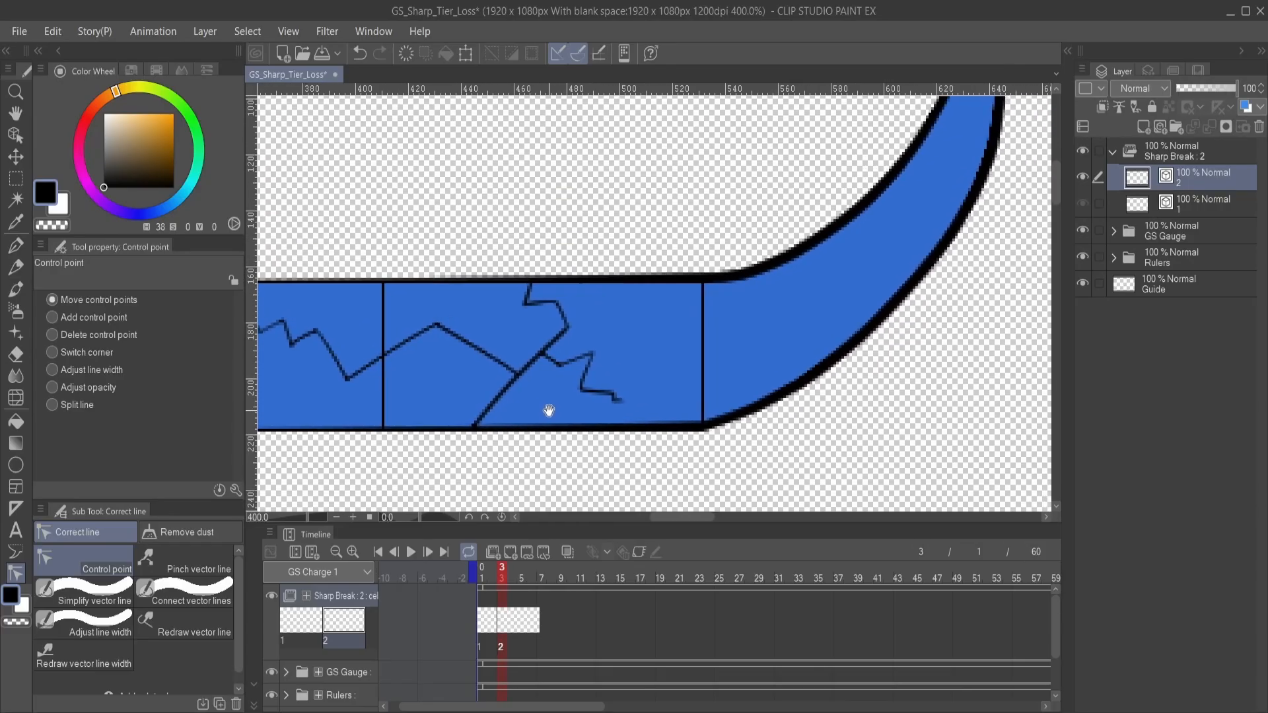
pyautogui.scroll(-2, 593, 415)
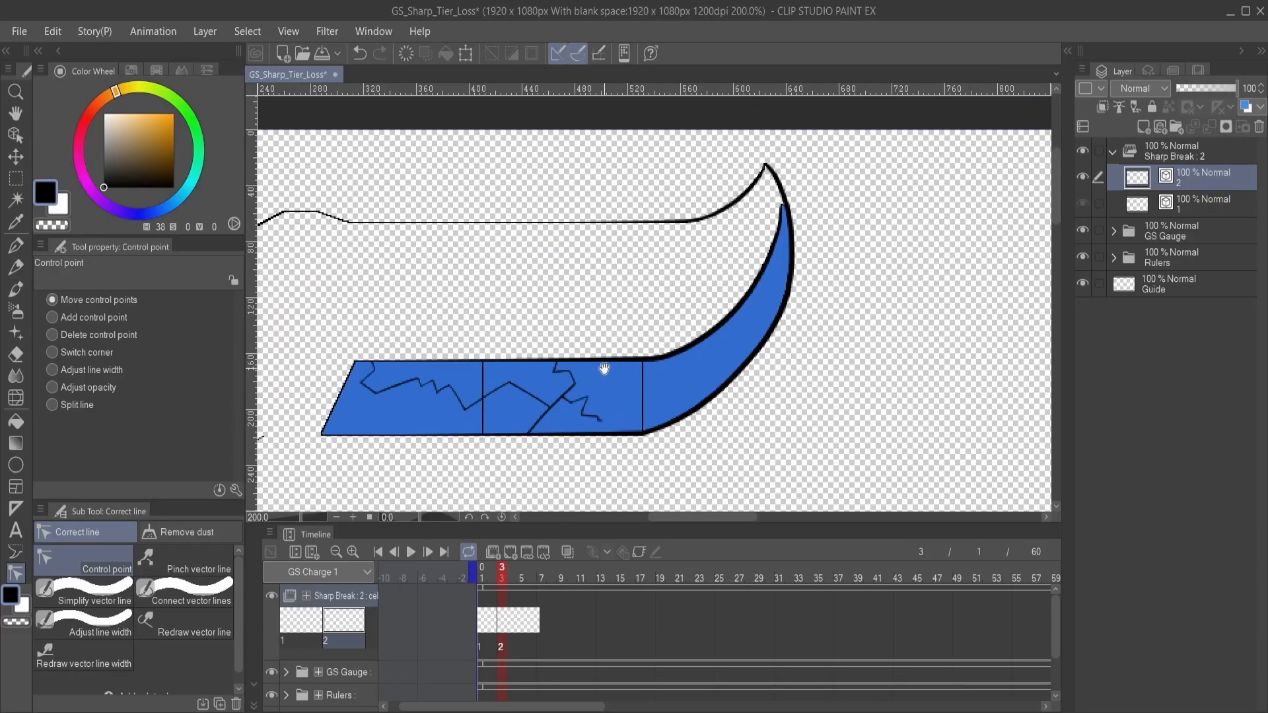
pyautogui.moveTo(604, 368)
pyautogui.mouseDown()
pyautogui.moveTo(682, 317)
pyautogui.moveTo(825, 338)
pyautogui.moveTo(640, 359)
pyautogui.moveTo(597, 402)
pyautogui.moveTo(568, 488)
pyautogui.moveTo(606, 402)
pyautogui.moveTo(631, 379)
pyautogui.moveTo(645, 405)
pyautogui.moveTo(693, 416)
pyautogui.moveTo(695, 400)
pyautogui.mouseUp()
pyautogui.press('p')
pyautogui.scroll(2, 689, 408)
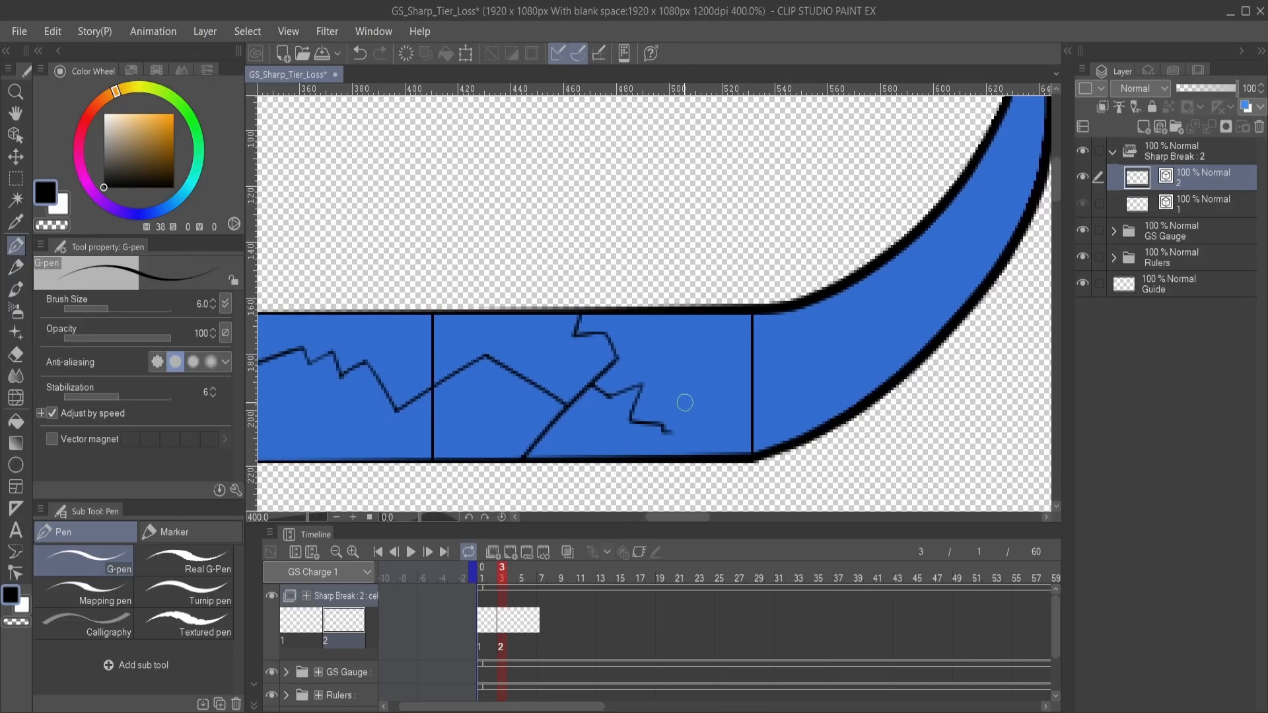
pyautogui.scroll(-2, 724, 490)
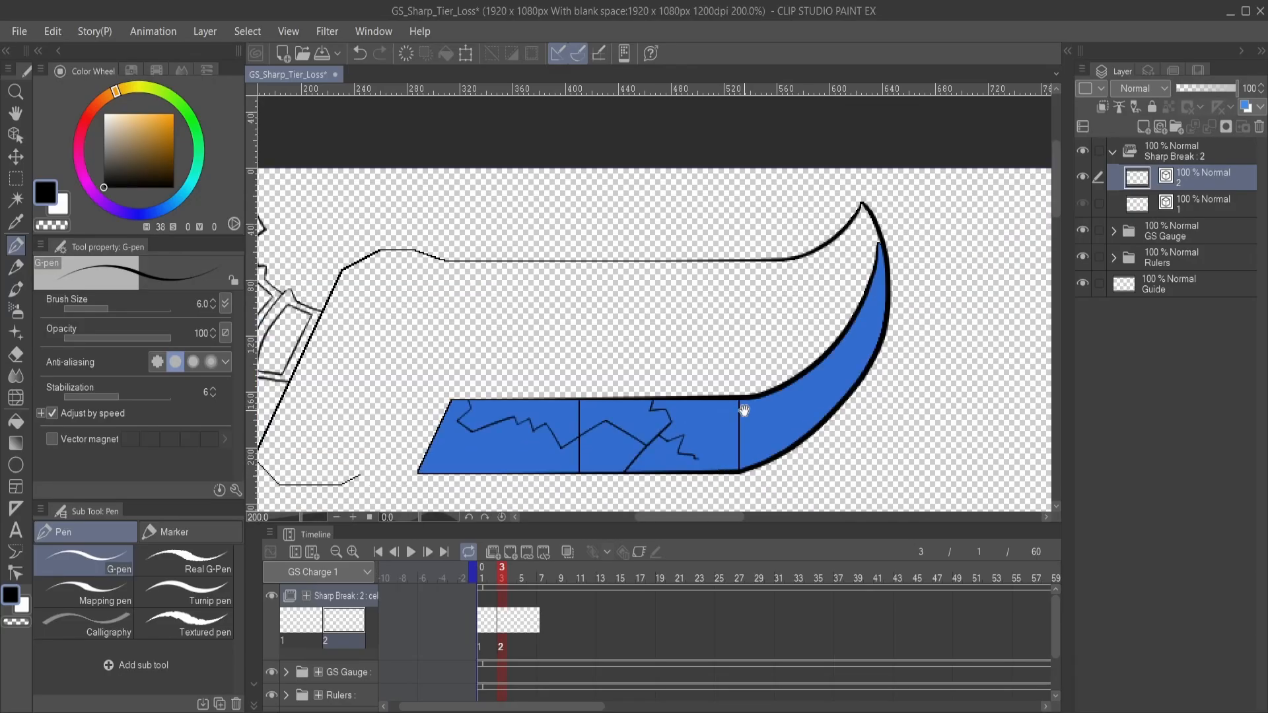
pyautogui.moveTo(739, 413); pyautogui.dragTo(709, 347)
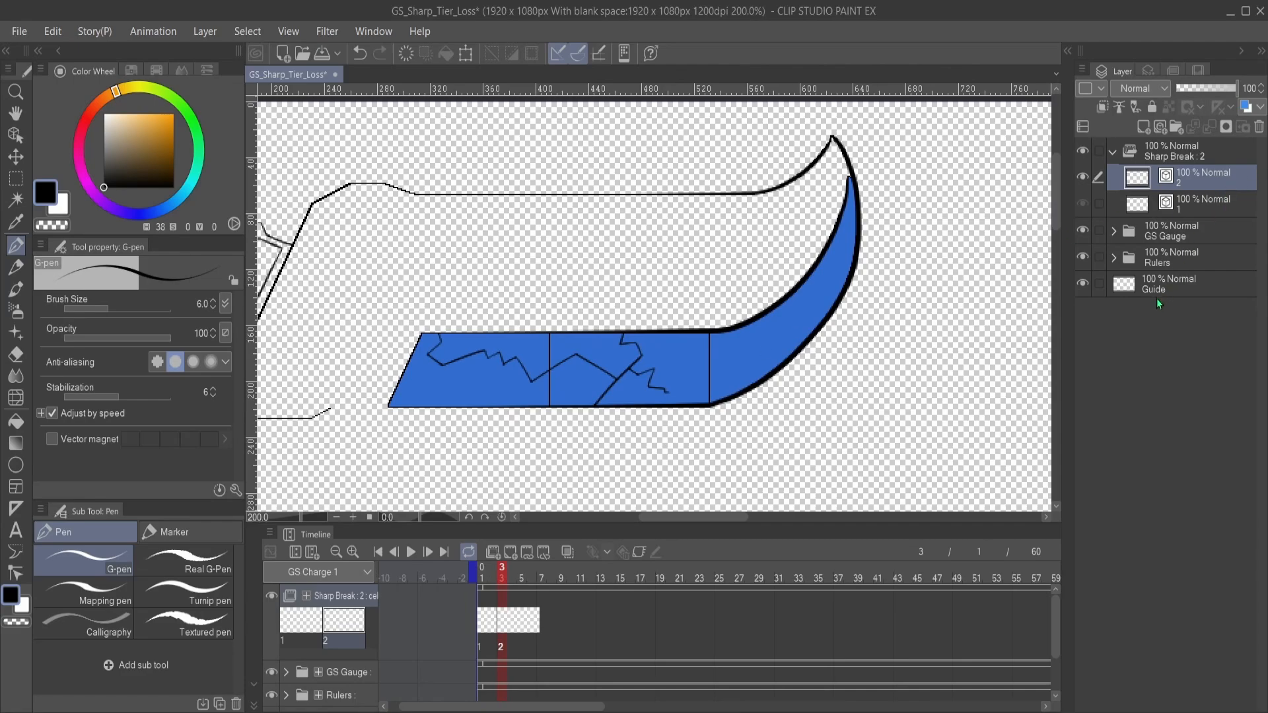
# - Duplicate cel 2 of Sharp Break as cel 3 and assign cel 3 at frame 5
pyautogui.hotkey('ctrl', 'shift', 'n')
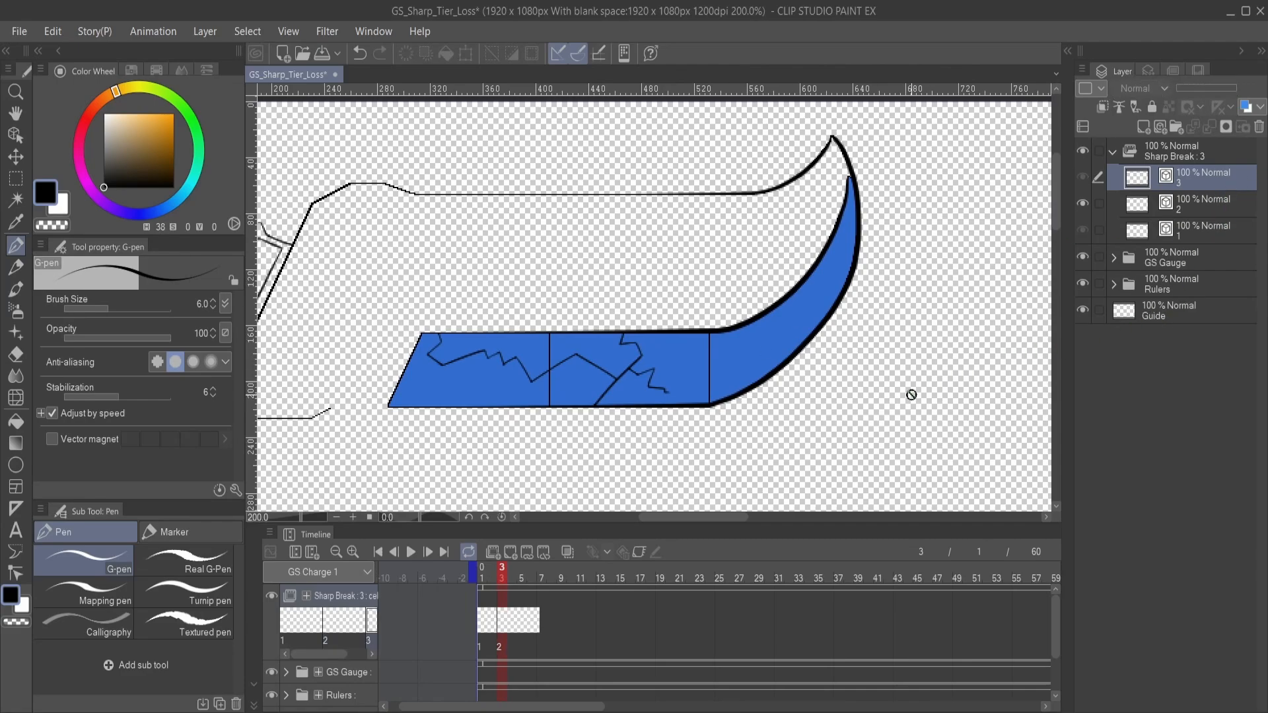
pyautogui.click(523, 618)
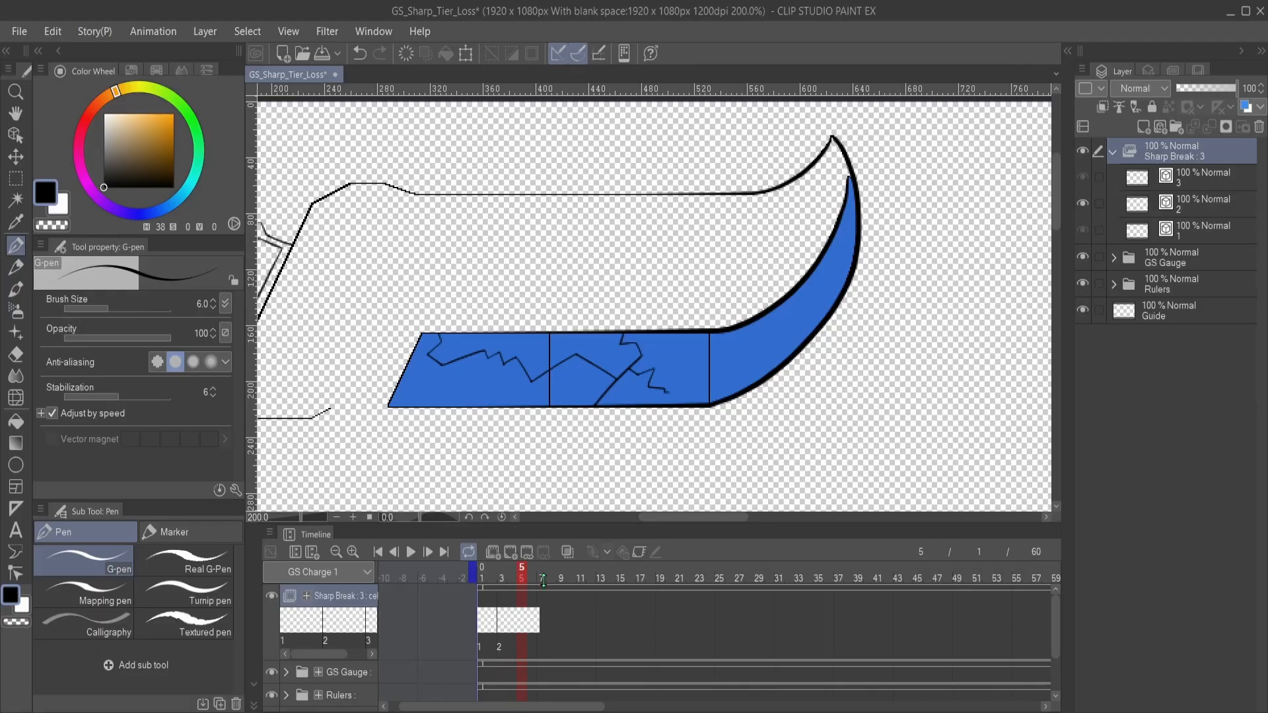
pyautogui.click(547, 302)
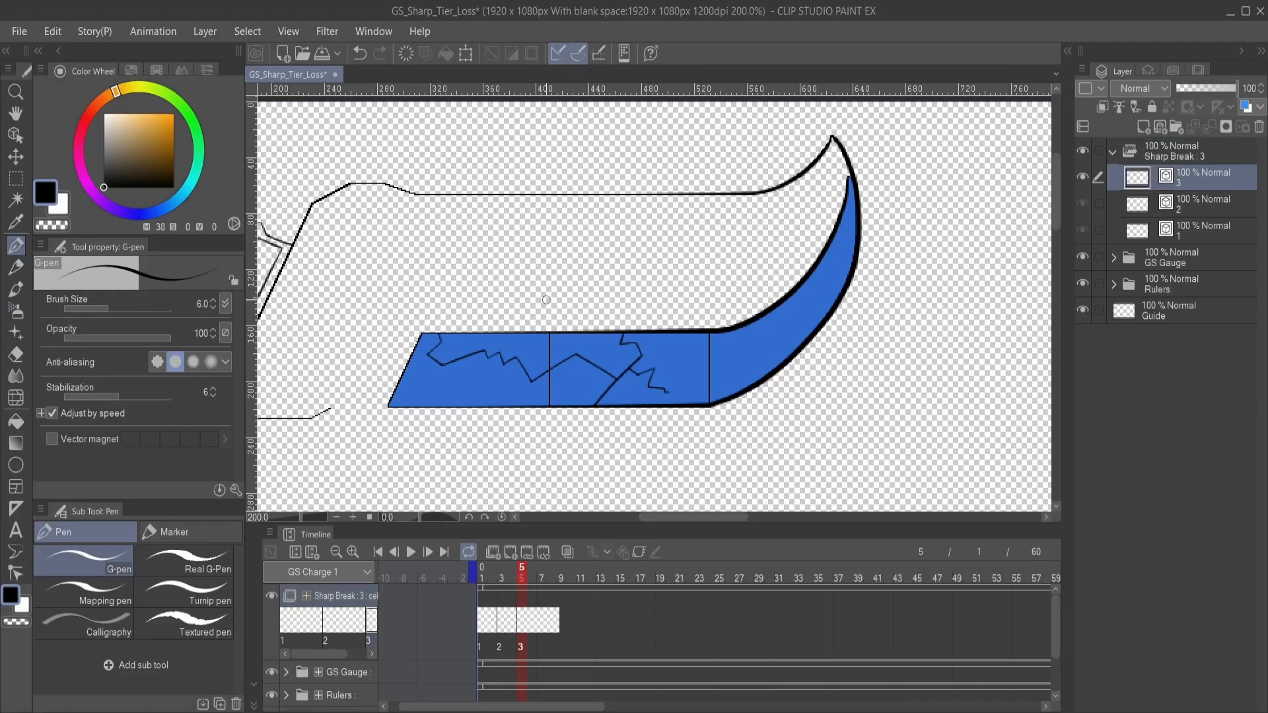
# - Draw two crack branches in the first blue segment on cel 3, one up to the upper edge and one jagged below the main crack
pyautogui.scroll(1, 761, 392)
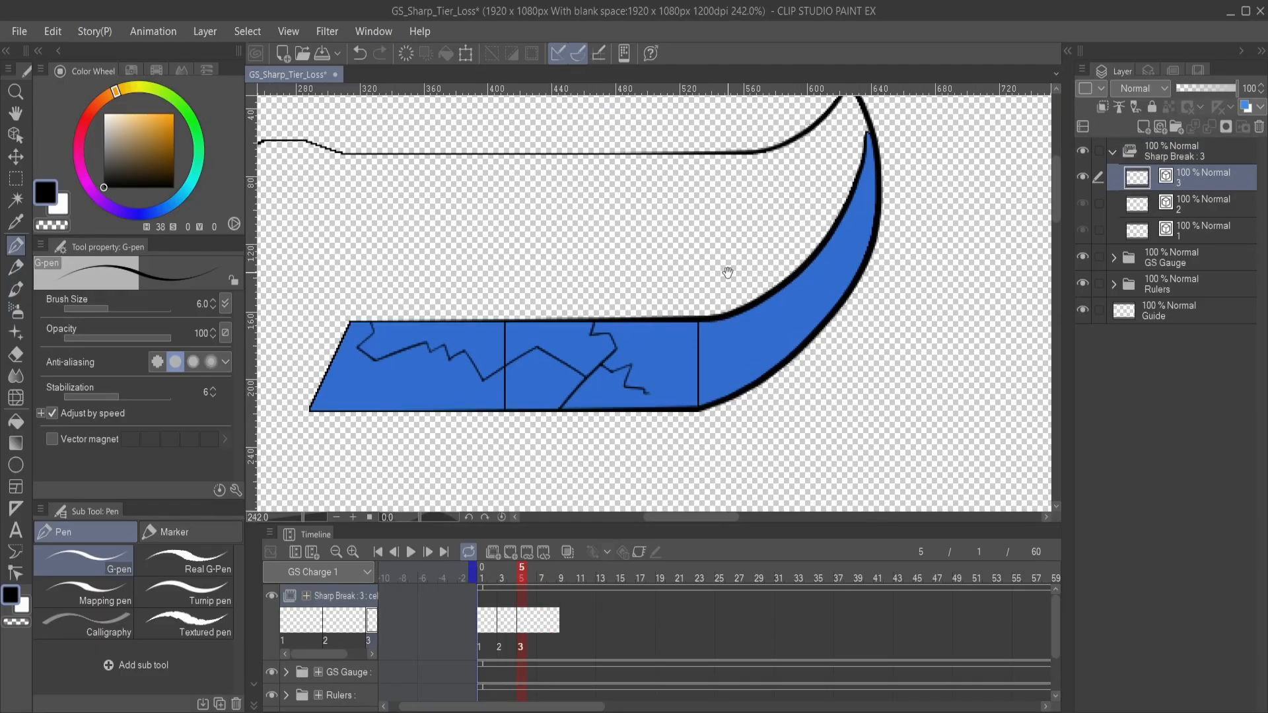
pyautogui.moveTo(671, 326)
pyautogui.mouseDown()
pyautogui.moveTo(770, 315)
pyautogui.moveTo(789, 326)
pyautogui.mouseUp()
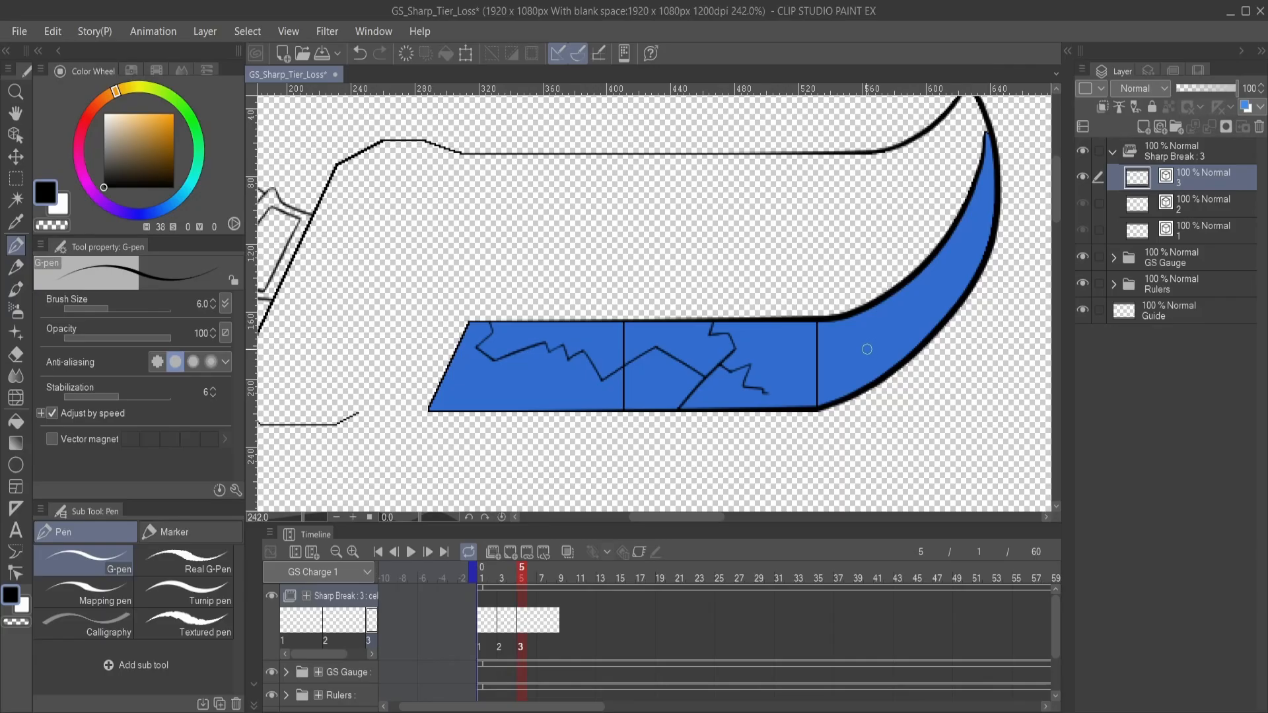
pyautogui.hscroll(-1, 643, 351)
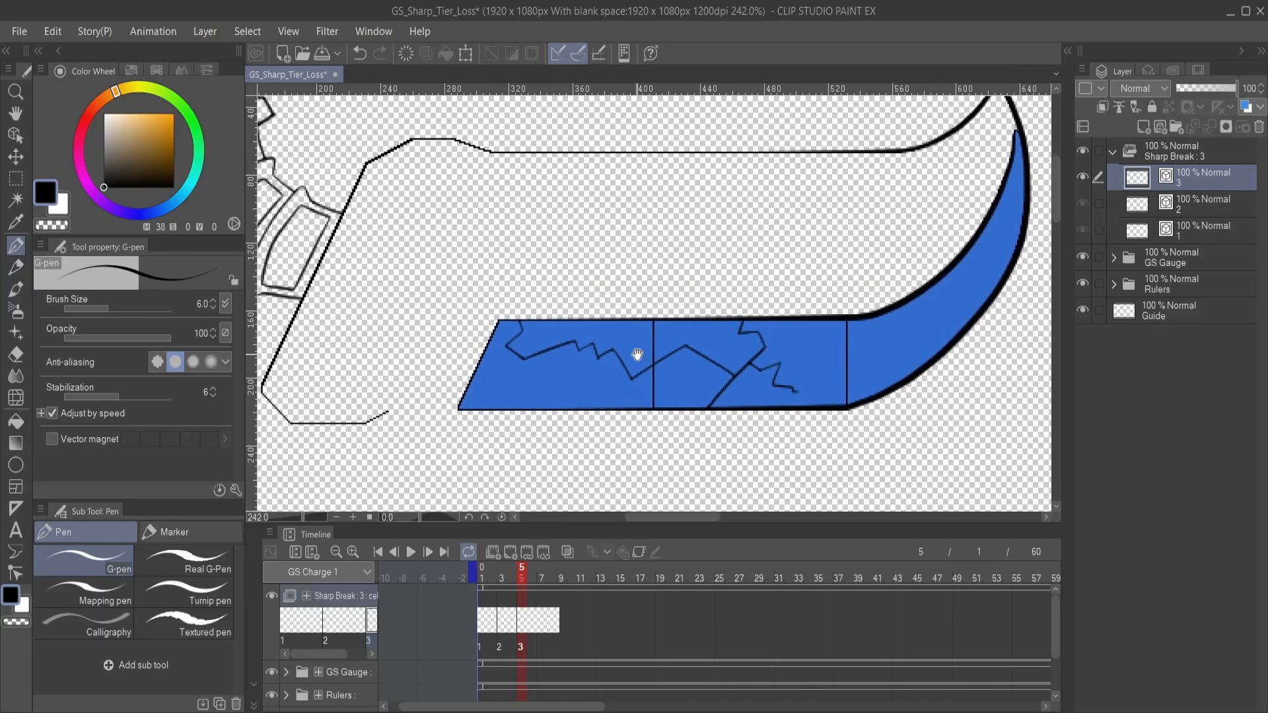
pyautogui.hscroll(-2, 673, 377)
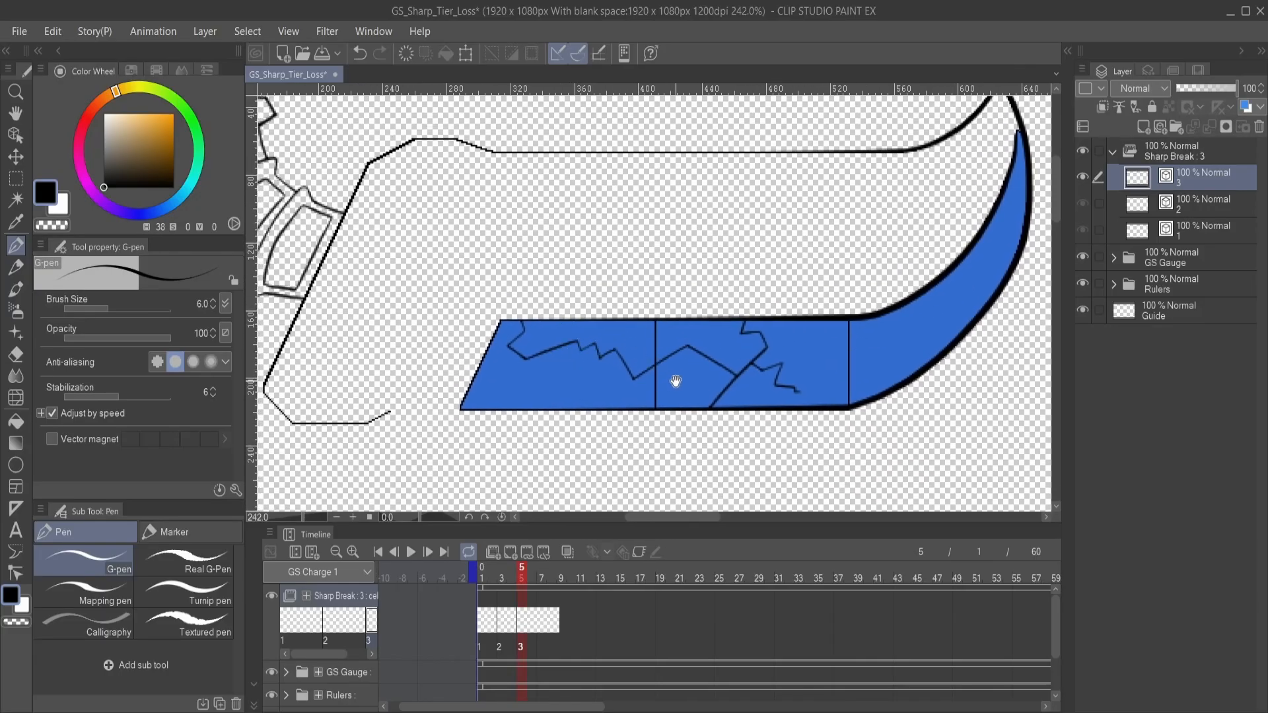
pyautogui.moveTo(684, 335); pyautogui.dragTo(594, 394)
pyautogui.hotkey('ctrl', 'z')
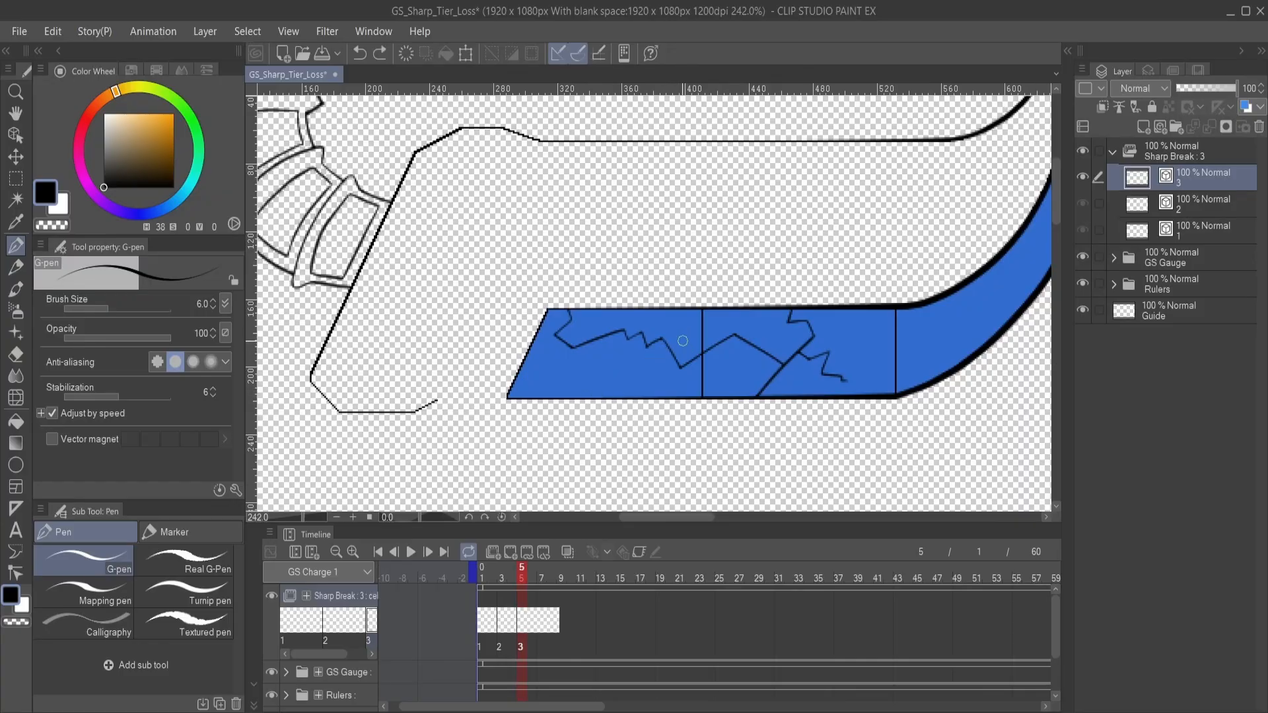
pyautogui.moveTo(687, 324); pyautogui.dragTo(647, 373)
pyautogui.hotkey('ctrl', 'z')
pyautogui.moveTo(687, 324)
pyautogui.mouseDown()
pyautogui.moveTo(647, 374)
pyautogui.moveTo(613, 389)
pyautogui.moveTo(587, 374)
pyautogui.moveTo(604, 364)
pyautogui.moveTo(682, 381)
pyautogui.moveTo(631, 334)
pyautogui.mouseUp()
pyautogui.hotkey('ctrl', 'z')
pyautogui.scroll(2, 651, 377)
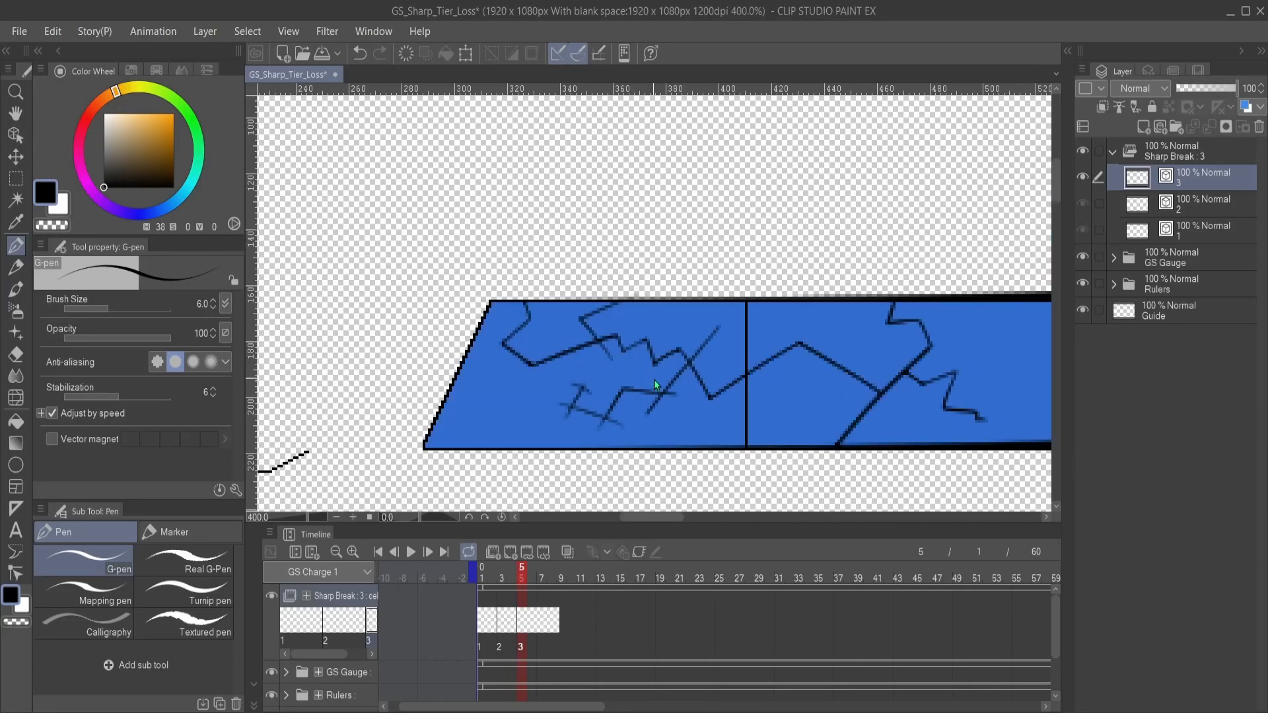
# - Trim the overlapping stroke ends of the first segment's new branches with the Vector eraser, and return to the G-pen
pyautogui.press('e')
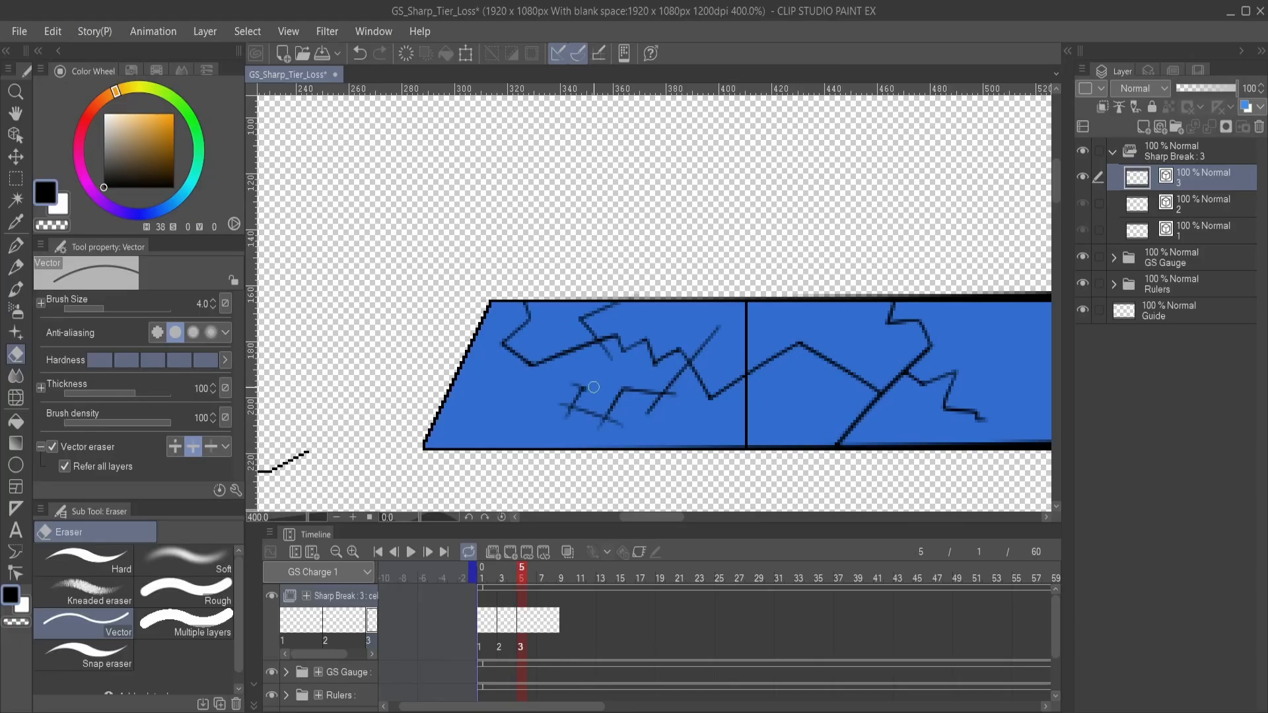
pyautogui.moveTo(565, 409)
pyautogui.mouseDown()
pyautogui.moveTo(611, 432)
pyautogui.moveTo(647, 418)
pyautogui.moveTo(644, 407)
pyautogui.moveTo(676, 416)
pyautogui.moveTo(714, 350)
pyautogui.moveTo(695, 316)
pyautogui.moveTo(706, 367)
pyautogui.mouseUp()
pyautogui.press('p')
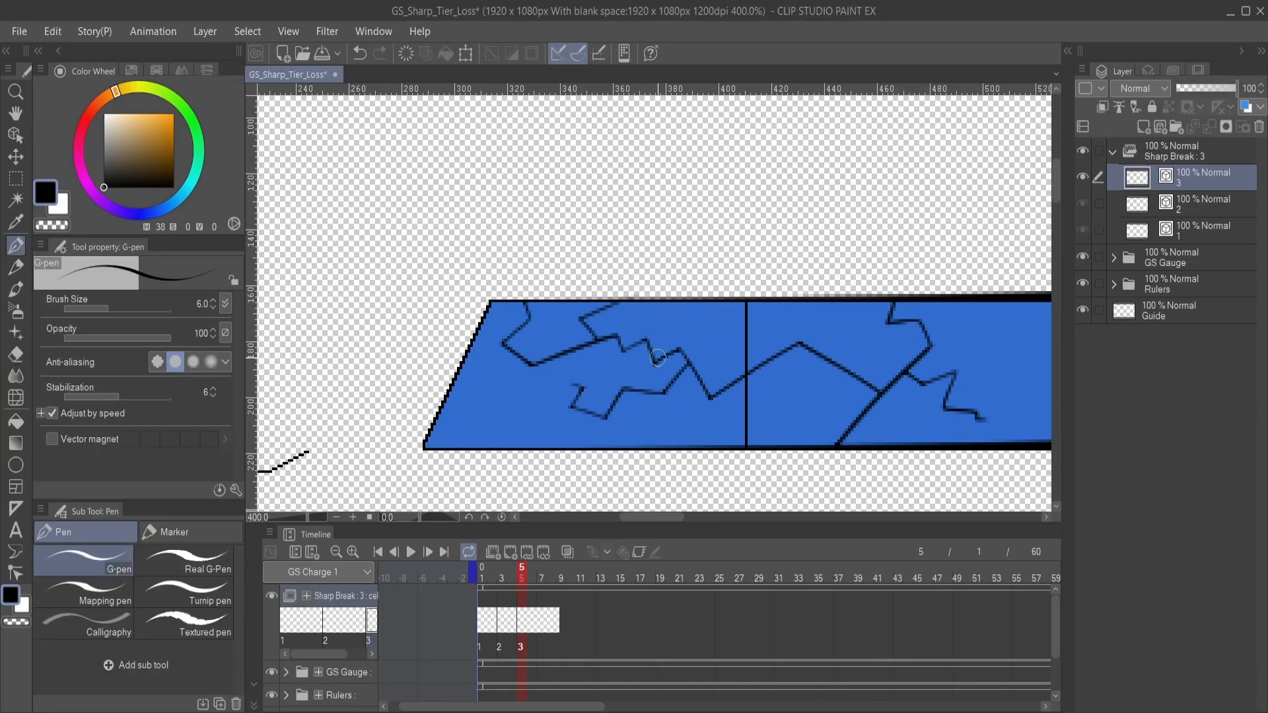
# - Extend the second segment's small branch in a peak across the divider into the curved segment, retrying strokes as needed
pyautogui.moveTo(729, 369); pyautogui.dragTo(605, 343)
pyautogui.moveTo(717, 347); pyautogui.dragTo(542, 367)
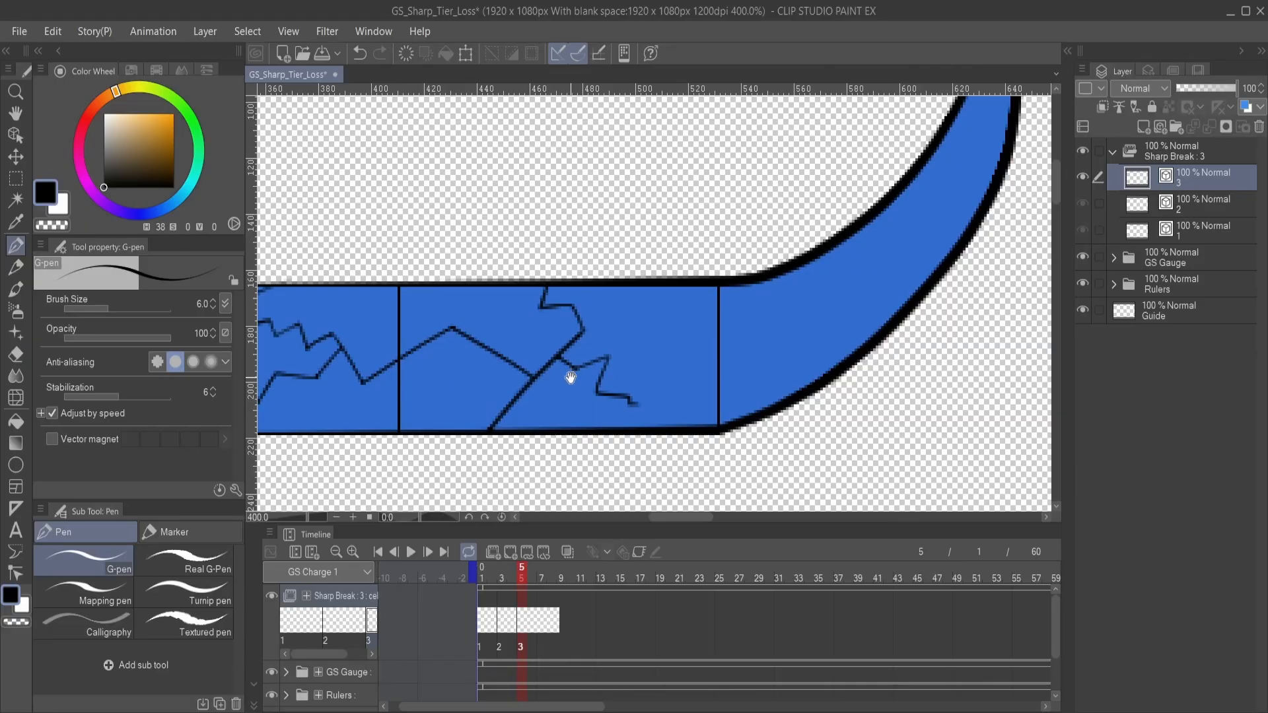
pyautogui.scroll(-2, 714, 343)
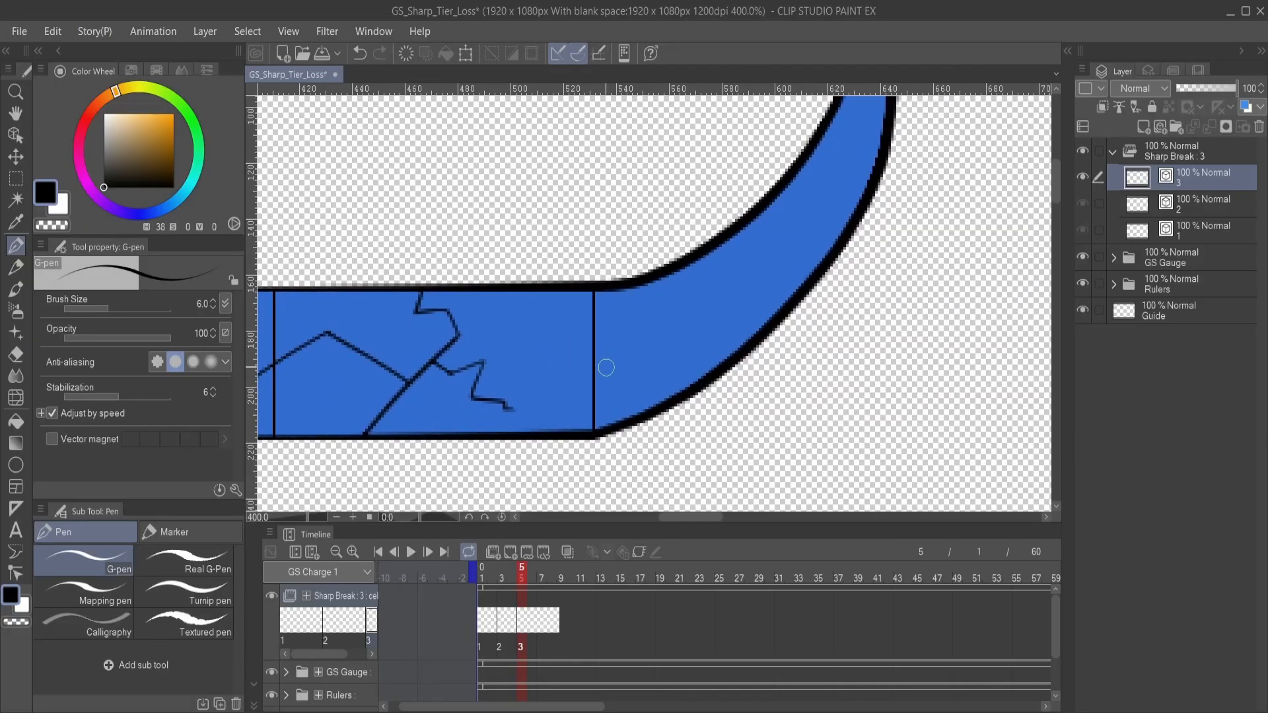
pyautogui.moveTo(607, 349); pyautogui.dragTo(675, 363)
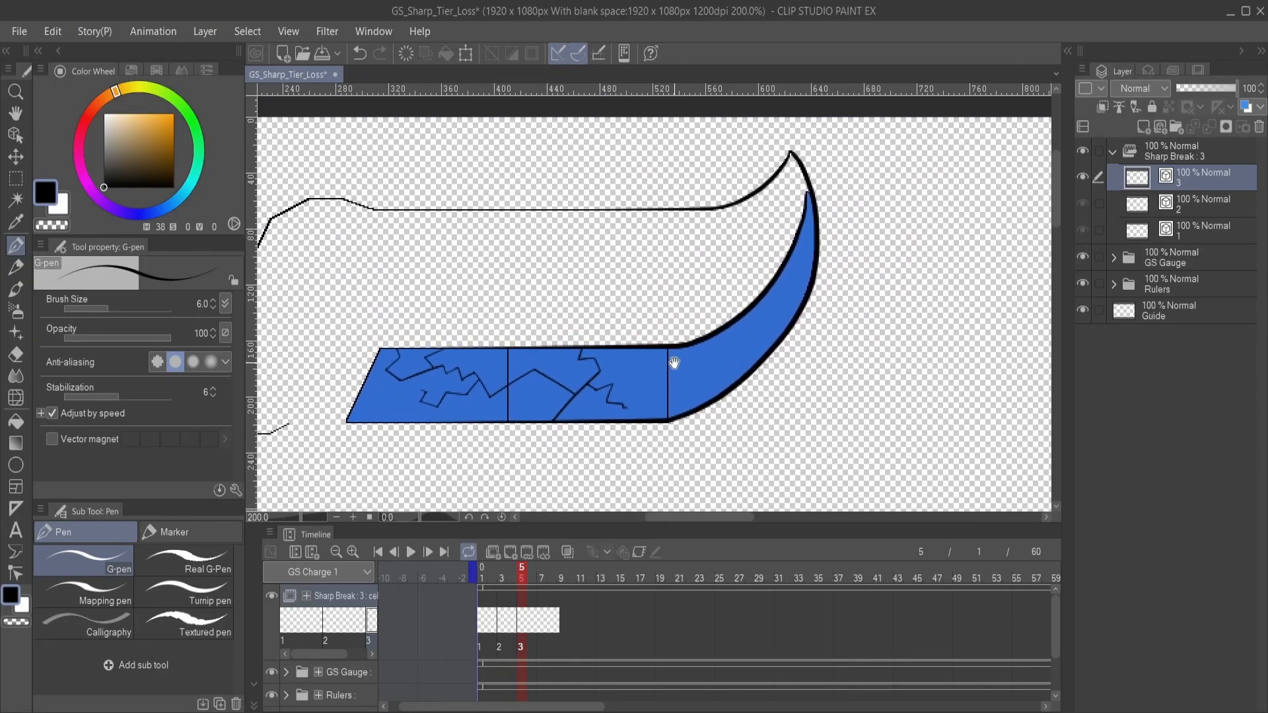
pyautogui.moveTo(623, 407)
pyautogui.mouseDown()
pyautogui.moveTo(636, 378)
pyautogui.moveTo(681, 399)
pyautogui.moveTo(711, 374)
pyautogui.mouseUp()
pyautogui.hotkey('ctrl', 'z')
pyautogui.moveTo(636, 383)
pyautogui.mouseDown()
pyautogui.moveTo(650, 366)
pyautogui.moveTo(653, 394)
pyautogui.moveTo(696, 385)
pyautogui.mouseUp()
pyautogui.hotkey('ctrl', 'z')
# - Draw jagged cracks in the curved segment, one reaching its upper edge and one branching out past its outer edge
pyautogui.moveTo(707, 365); pyautogui.dragTo(727, 316)
pyautogui.moveTo(704, 362)
pyautogui.mouseDown()
pyautogui.moveTo(733, 363)
pyautogui.moveTo(800, 307)
pyautogui.mouseUp()
pyautogui.hotkey('ctrl', 'z')
pyautogui.moveTo(702, 370); pyautogui.dragTo(792, 318)
pyautogui.hotkey('ctrl', 'z')
pyautogui.moveTo(719, 381); pyautogui.dragTo(772, 323)
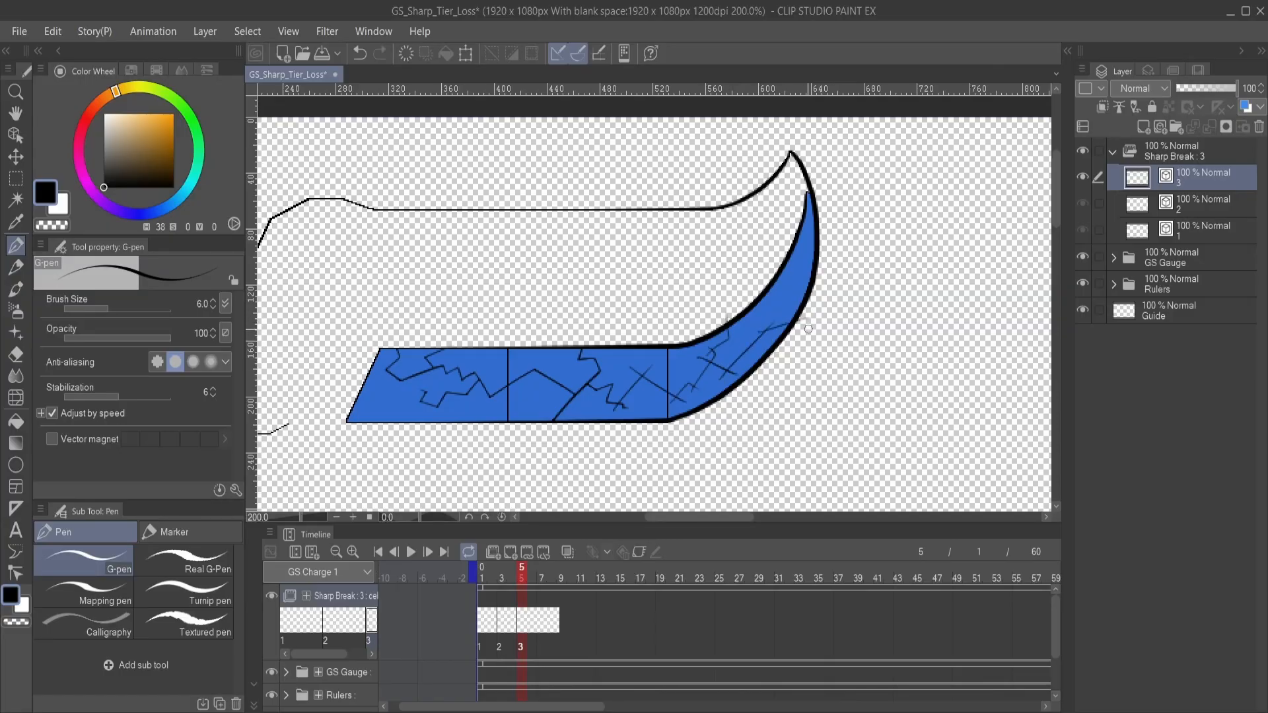
pyautogui.moveTo(758, 332); pyautogui.dragTo(814, 321)
pyautogui.moveTo(691, 378); pyautogui.dragTo(718, 389)
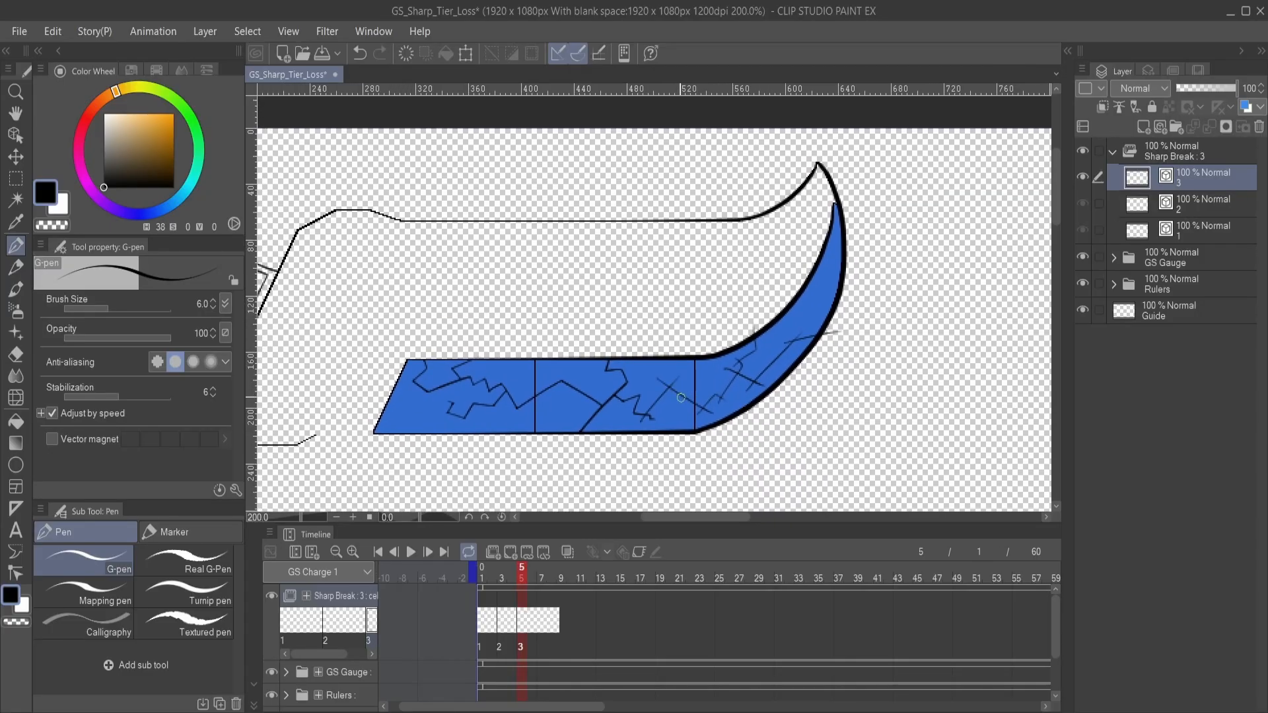
# - Trim the new cracks' overlapping stroke ends and the overshoots past the curved edges with the Vector eraser, and return to the G-pen
pyautogui.scroll(2, 681, 397)
pyautogui.scroll(-2, 651, 401)
pyautogui.press('e')
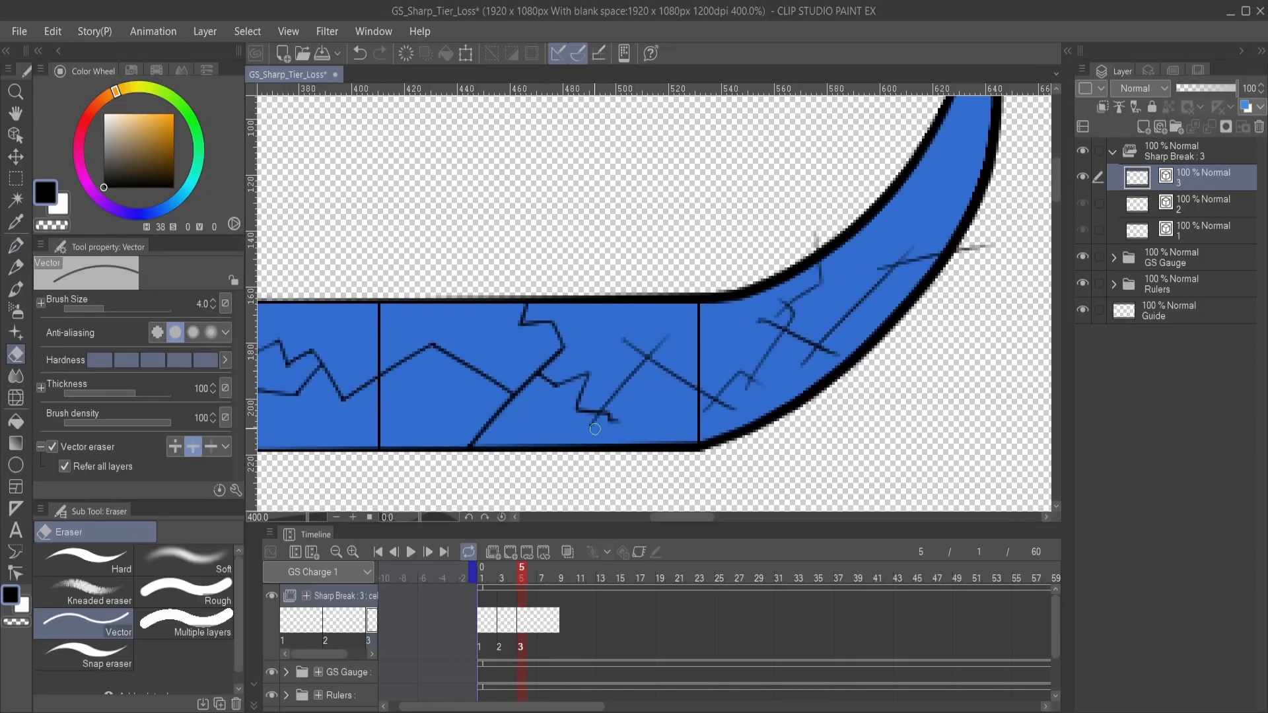
pyautogui.click(626, 347)
pyautogui.click(649, 338)
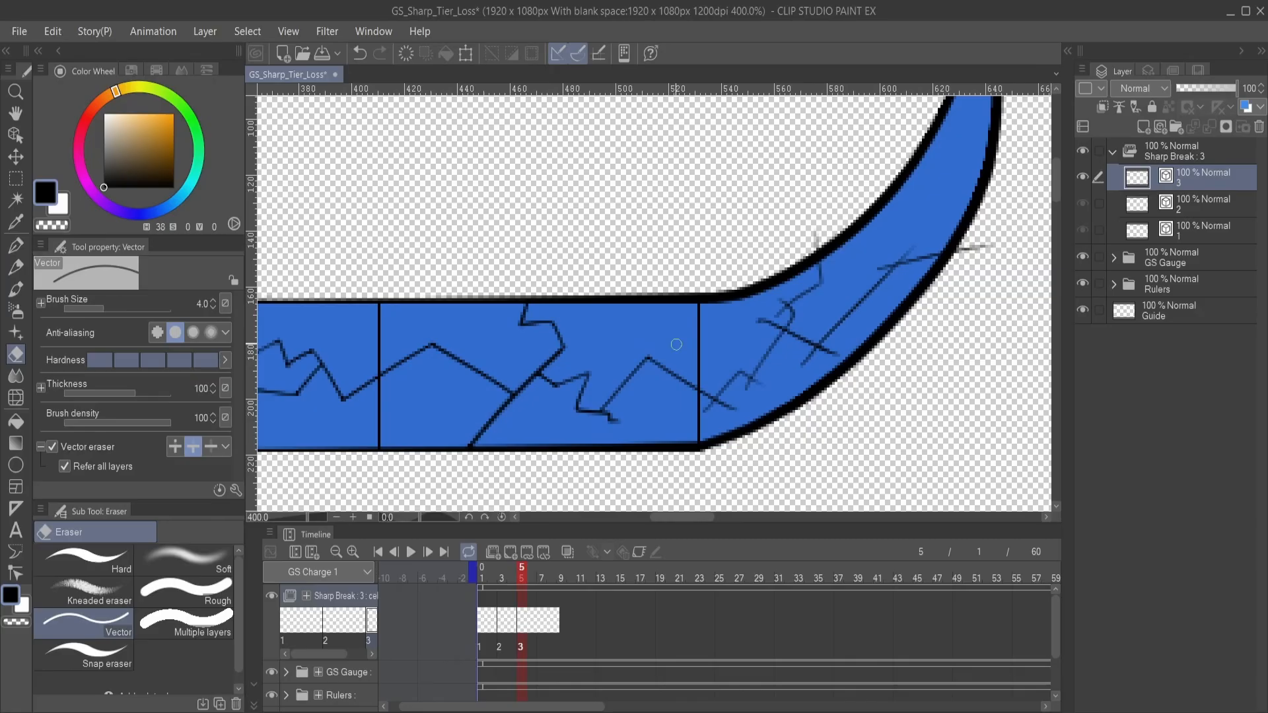
pyautogui.click(726, 406)
pyautogui.click(772, 324)
pyautogui.click(816, 238)
pyautogui.click(828, 351)
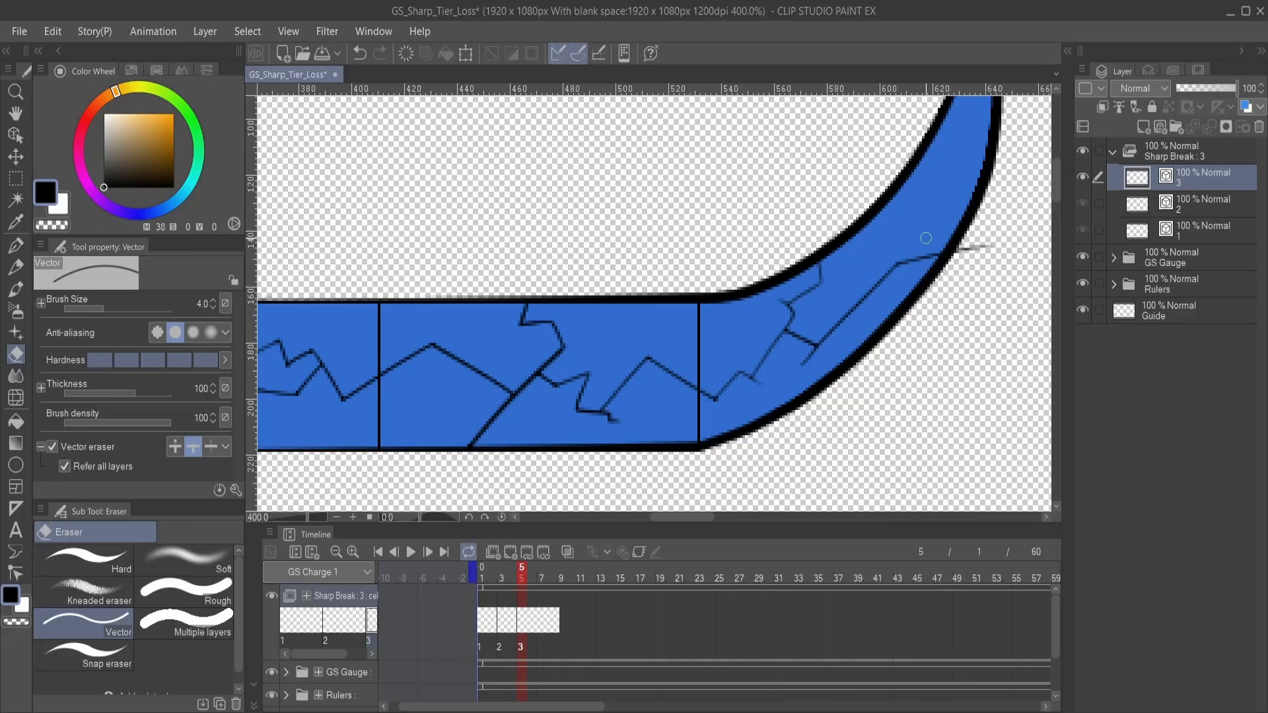
pyautogui.click(970, 250)
pyautogui.press('p')
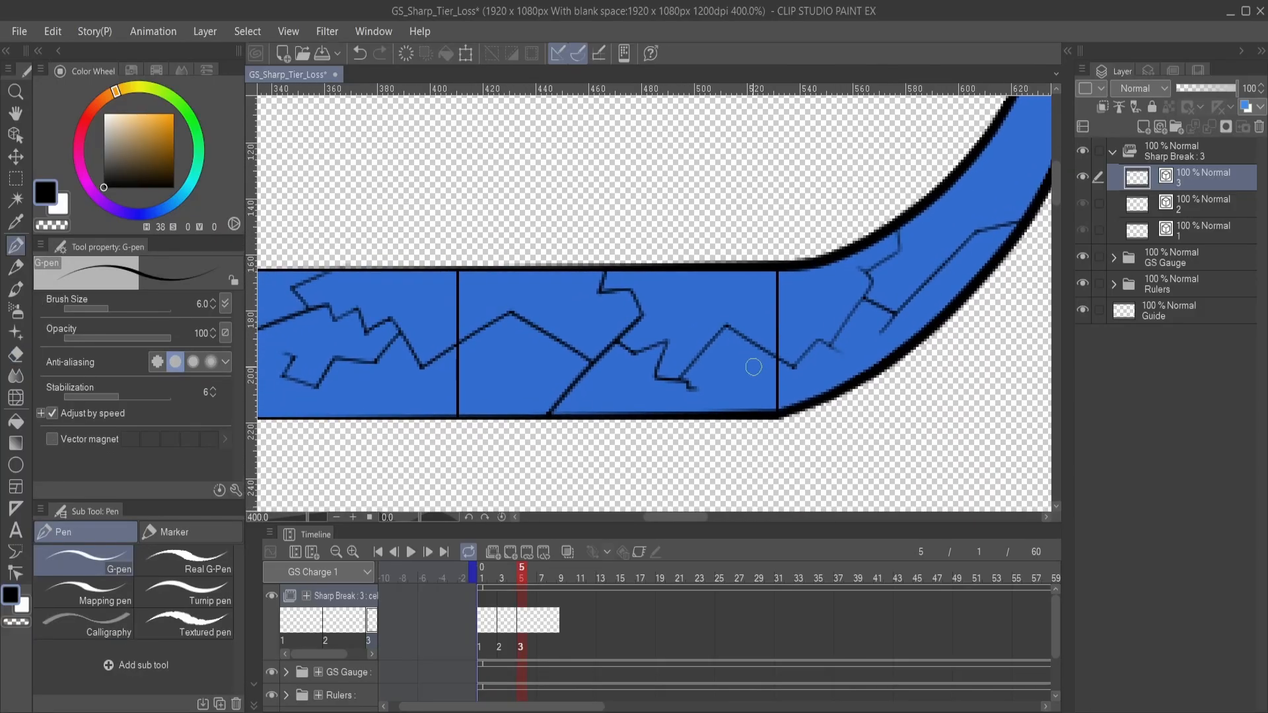
# - Compare the crack progression across cels 1, 2 and 3 of Sharp Break, ending on cel 3
pyautogui.scroll(-3, 744, 390)
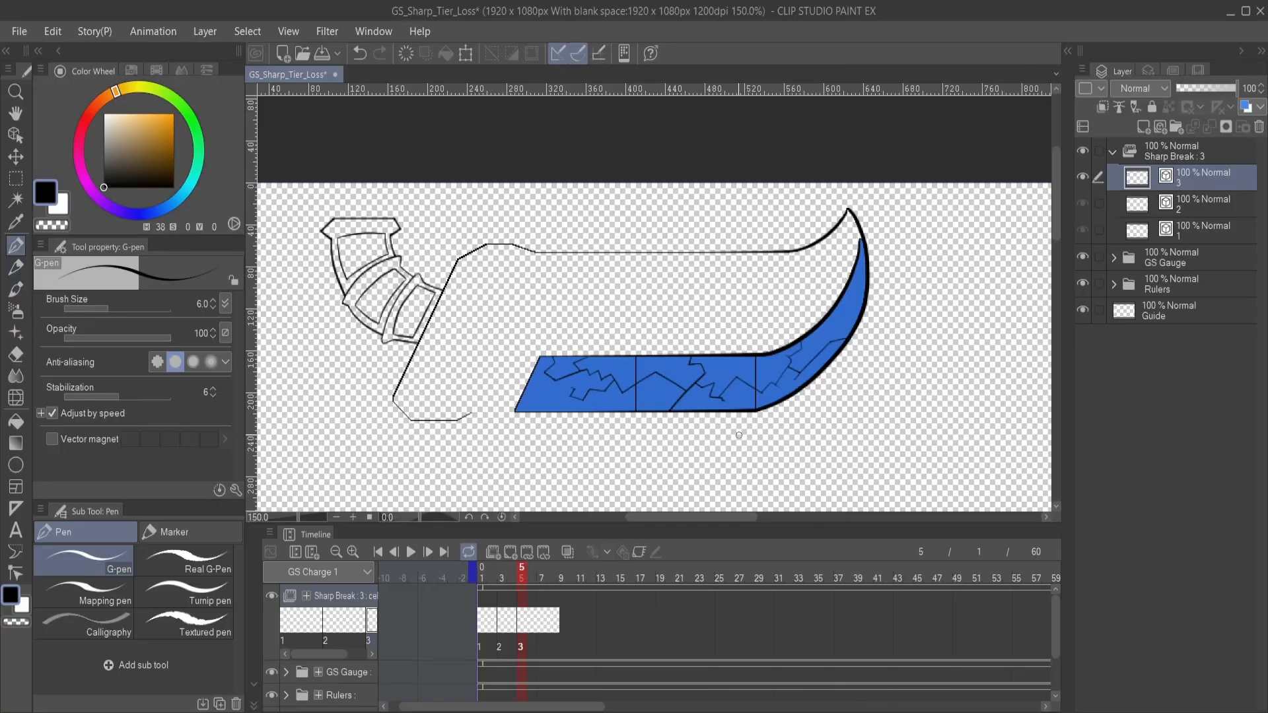
pyautogui.moveTo(724, 457); pyautogui.dragTo(707, 433)
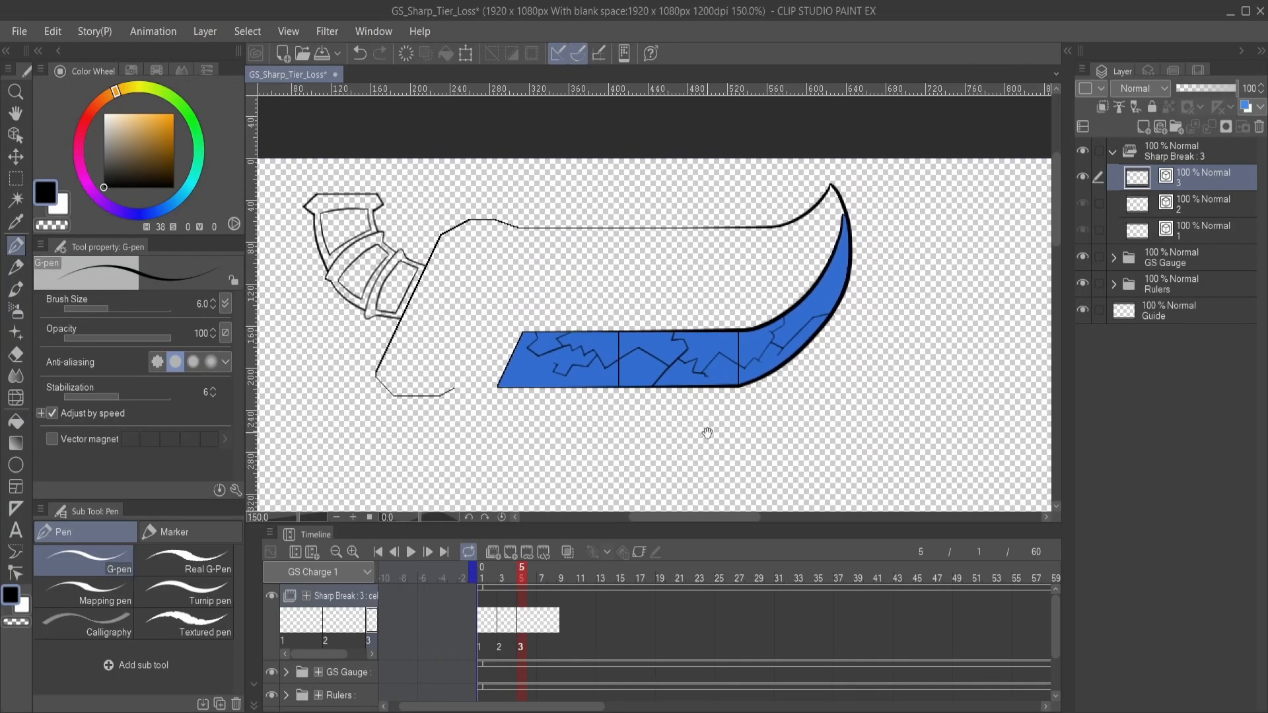
pyautogui.click(484, 630)
pyautogui.click(505, 628)
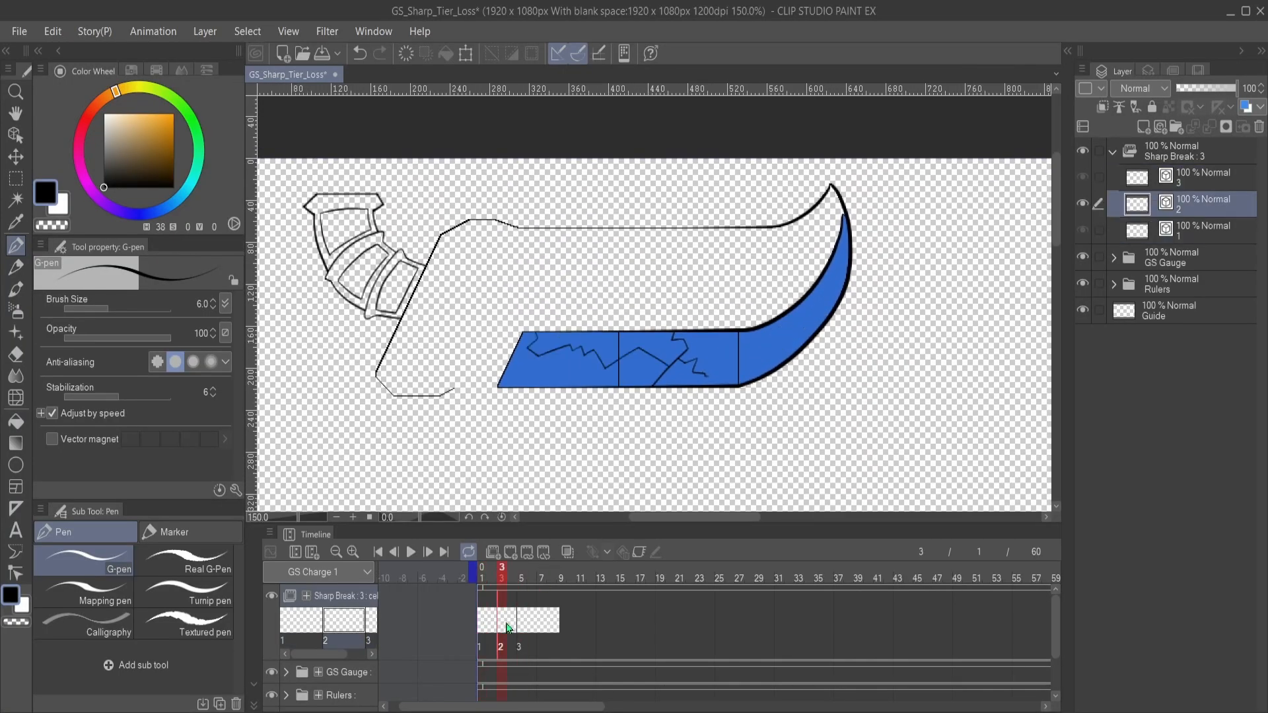
pyautogui.click(526, 629)
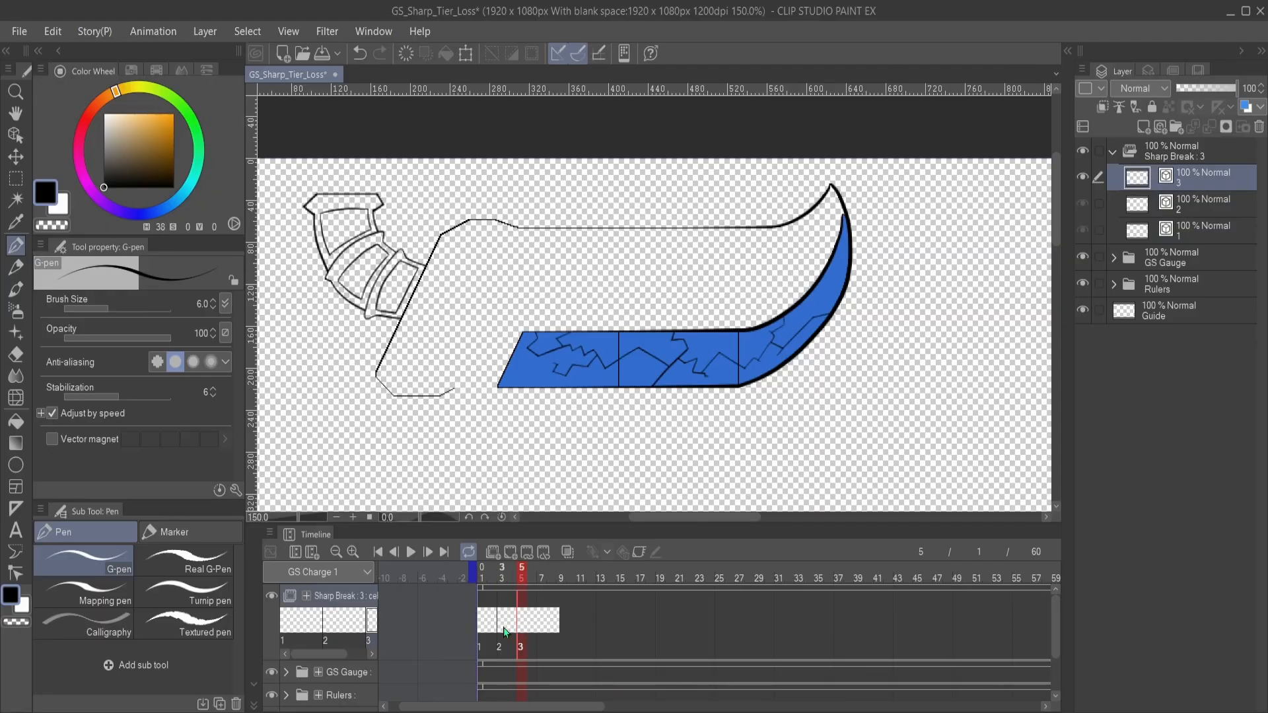
pyautogui.click(507, 634)
pyautogui.click(529, 631)
pyautogui.click(486, 630)
pyautogui.click(505, 628)
pyautogui.click(521, 631)
# - Draw jagged cracks in the first segment, one running down from the upper crack and one extending the lower branch toward the slanted edge
pyautogui.scroll(2, 739, 389)
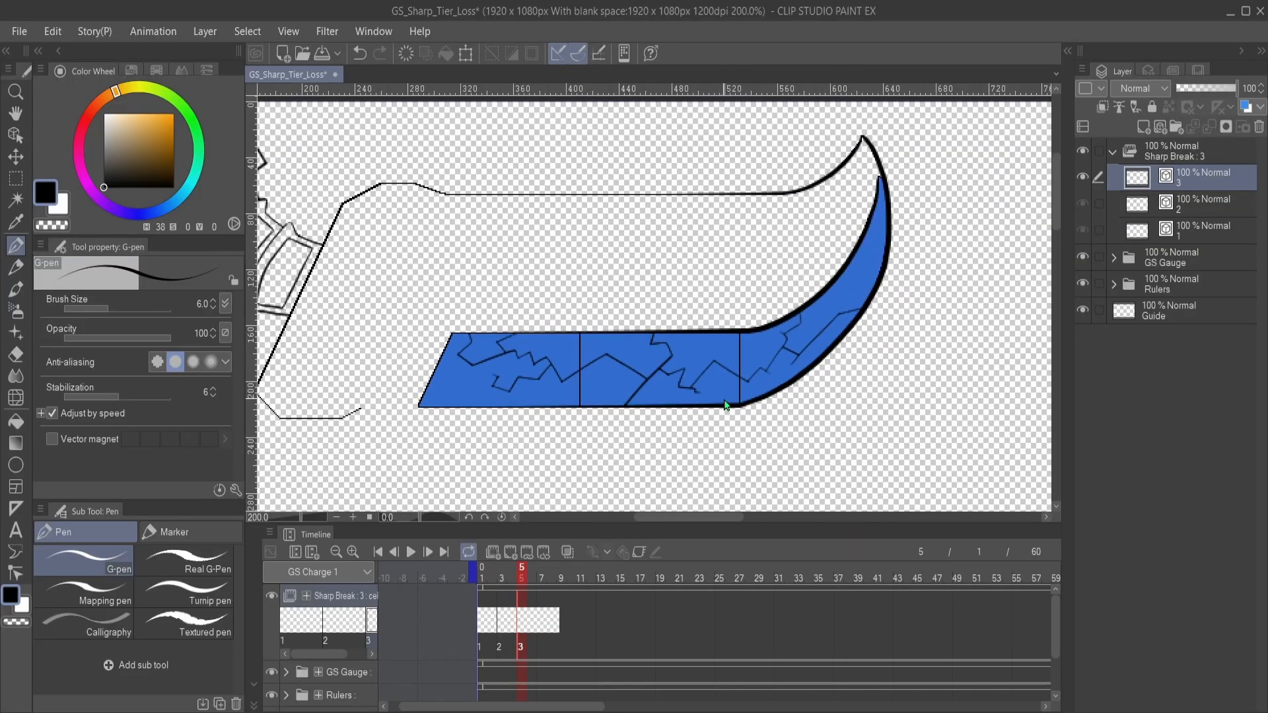
pyautogui.moveTo(715, 364)
pyautogui.mouseDown()
pyautogui.moveTo(648, 398)
pyautogui.moveTo(725, 383)
pyautogui.moveTo(630, 418)
pyautogui.mouseUp()
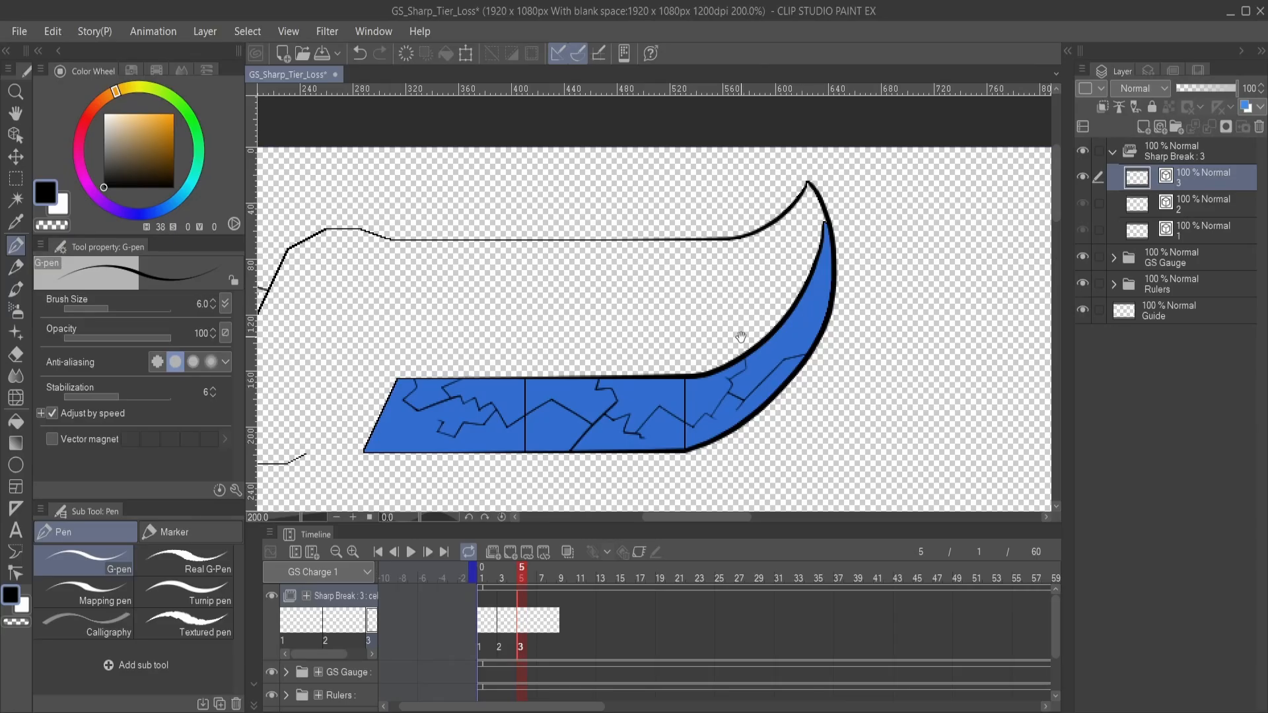
pyautogui.moveTo(661, 411)
pyautogui.mouseDown()
pyautogui.moveTo(722, 379)
pyautogui.moveTo(763, 381)
pyautogui.mouseUp()
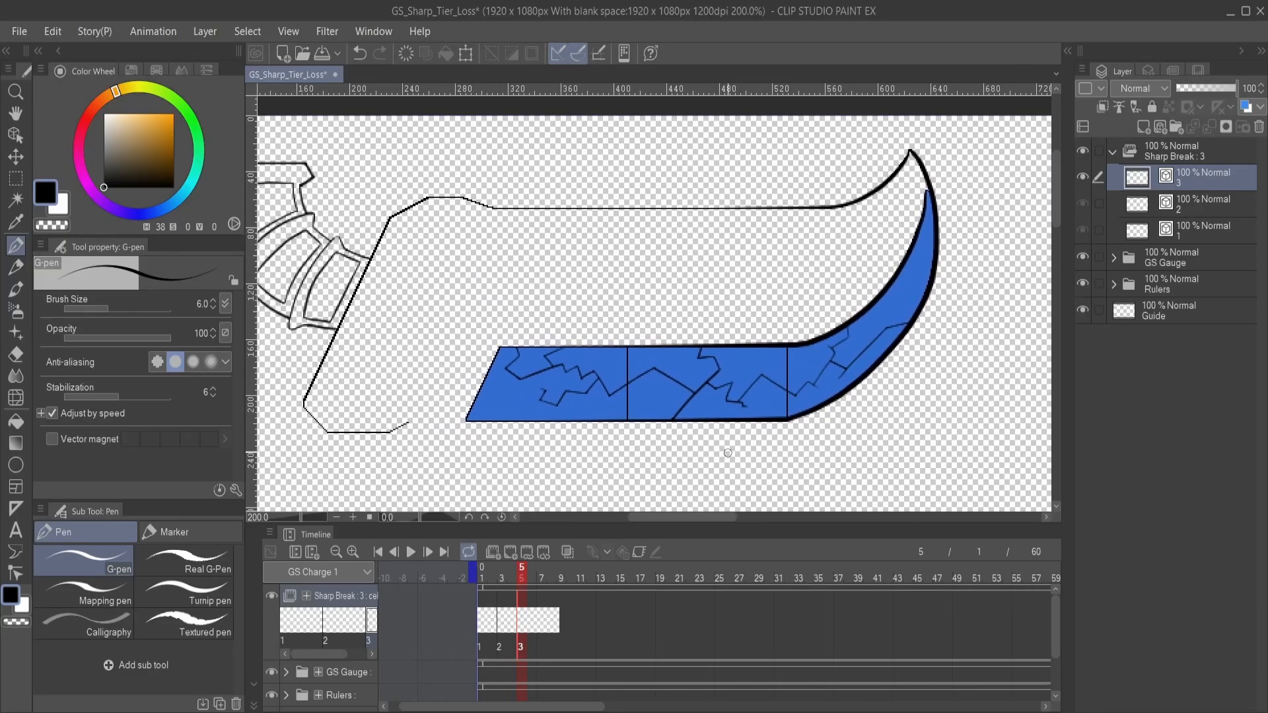
pyautogui.scroll(4, 654, 429)
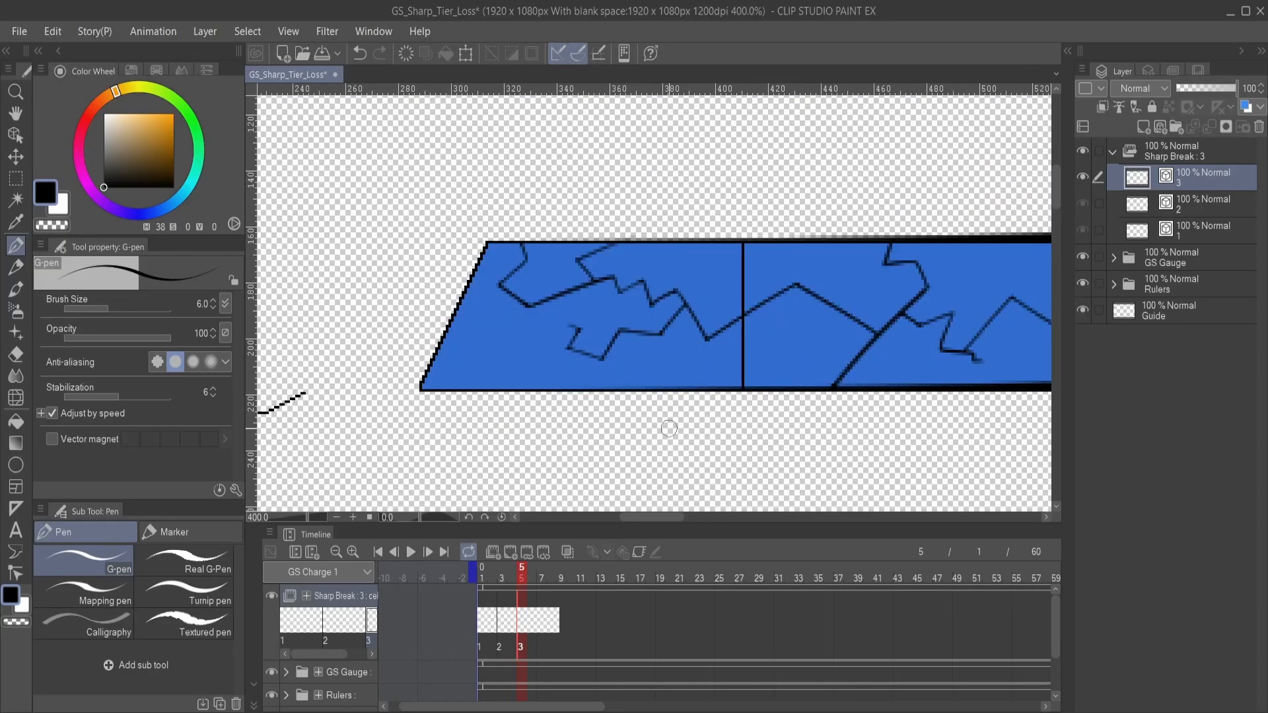
pyautogui.moveTo(568, 372)
pyautogui.mouseDown()
pyautogui.moveTo(679, 413)
pyautogui.moveTo(679, 399)
pyautogui.mouseUp()
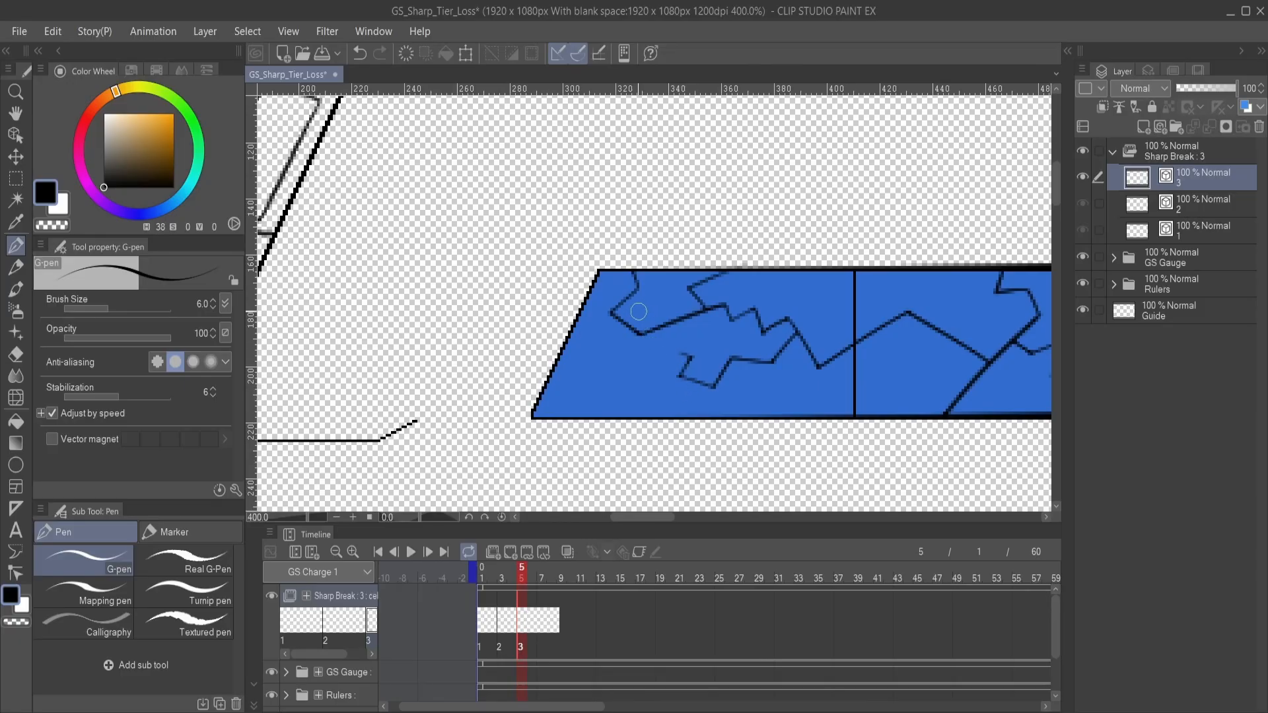
pyautogui.moveTo(638, 311)
pyautogui.mouseDown()
pyautogui.moveTo(616, 334)
pyautogui.moveTo(637, 360)
pyautogui.moveTo(628, 391)
pyautogui.moveTo(639, 392)
pyautogui.moveTo(557, 360)
pyautogui.moveTo(533, 369)
pyautogui.mouseUp()
pyautogui.press('e')
pyautogui.press('p')
pyautogui.hotkey('ctrl', 'z')
pyautogui.hotkey('ctrl', 'z')
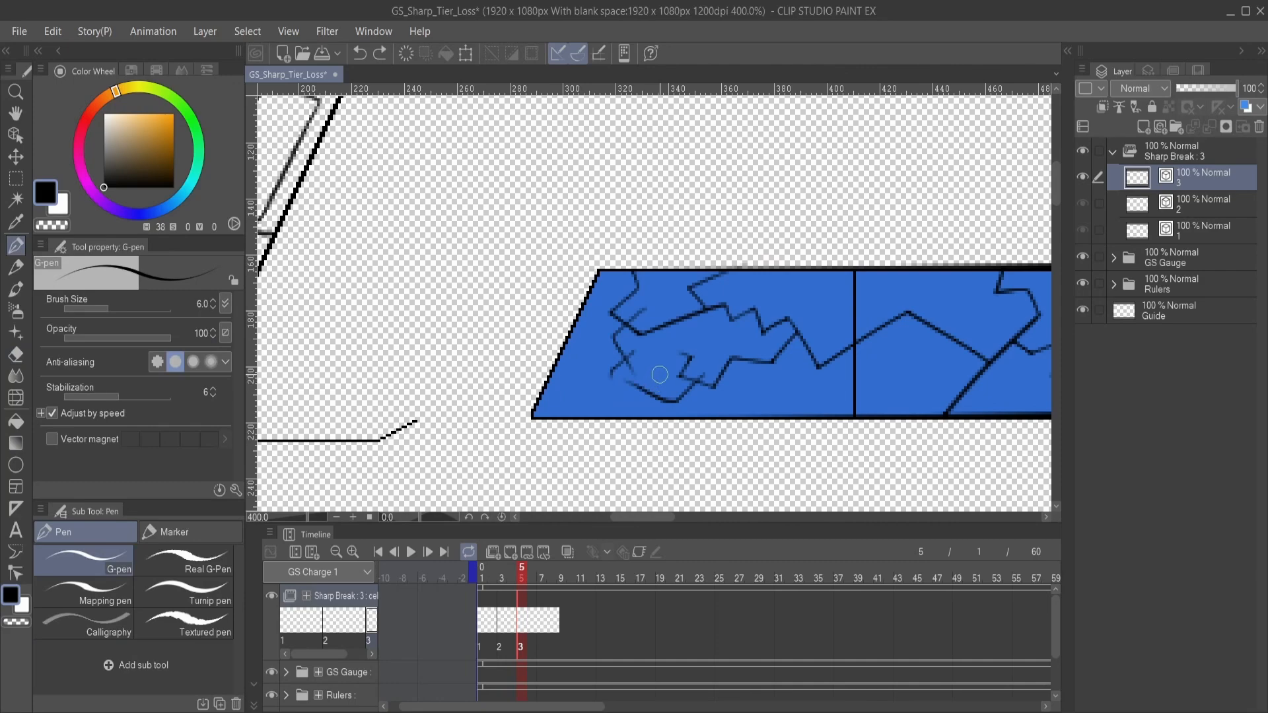
# - Extend the first segment's lower crack in a peak across and past its slanted edge with the G-pen, retrying strokes as needed
pyautogui.moveTo(661, 373)
pyautogui.mouseDown()
pyautogui.moveTo(598, 408)
pyautogui.moveTo(623, 410)
pyautogui.moveTo(573, 370)
pyautogui.moveTo(515, 399)
pyautogui.mouseUp()
pyautogui.press('e')
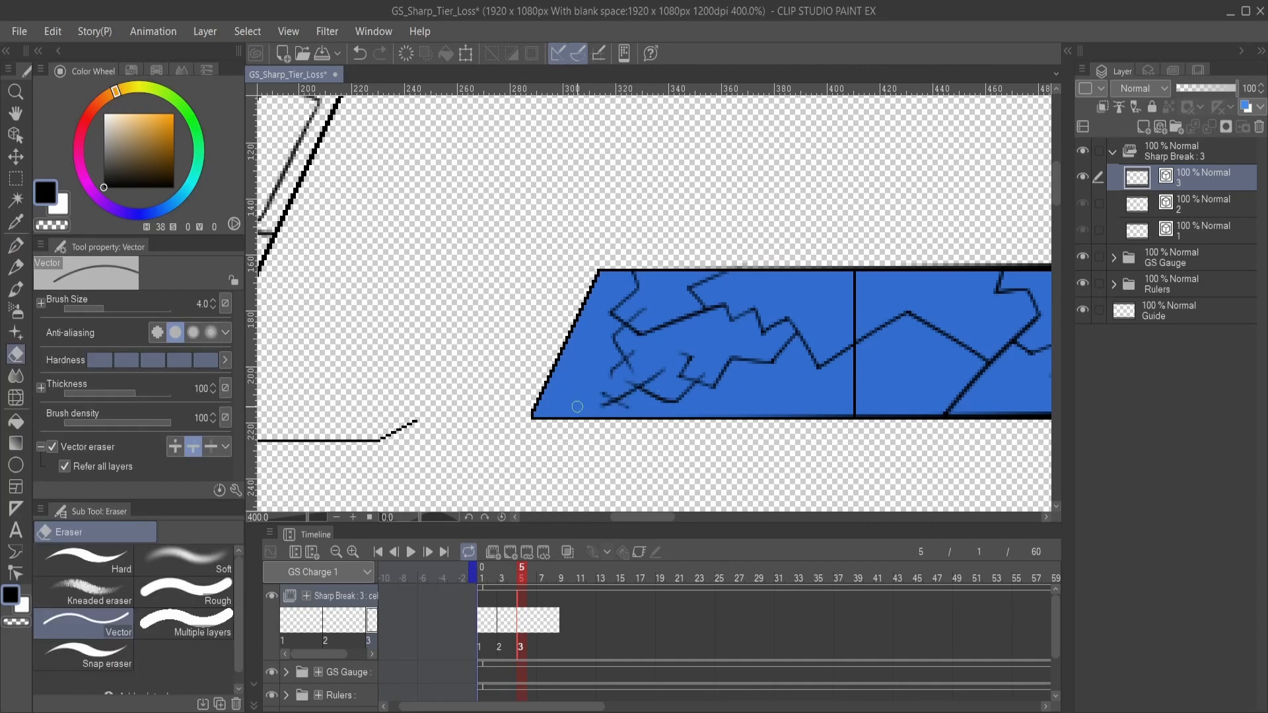
pyautogui.press('p')
pyautogui.hotkey('ctrl', 'z')
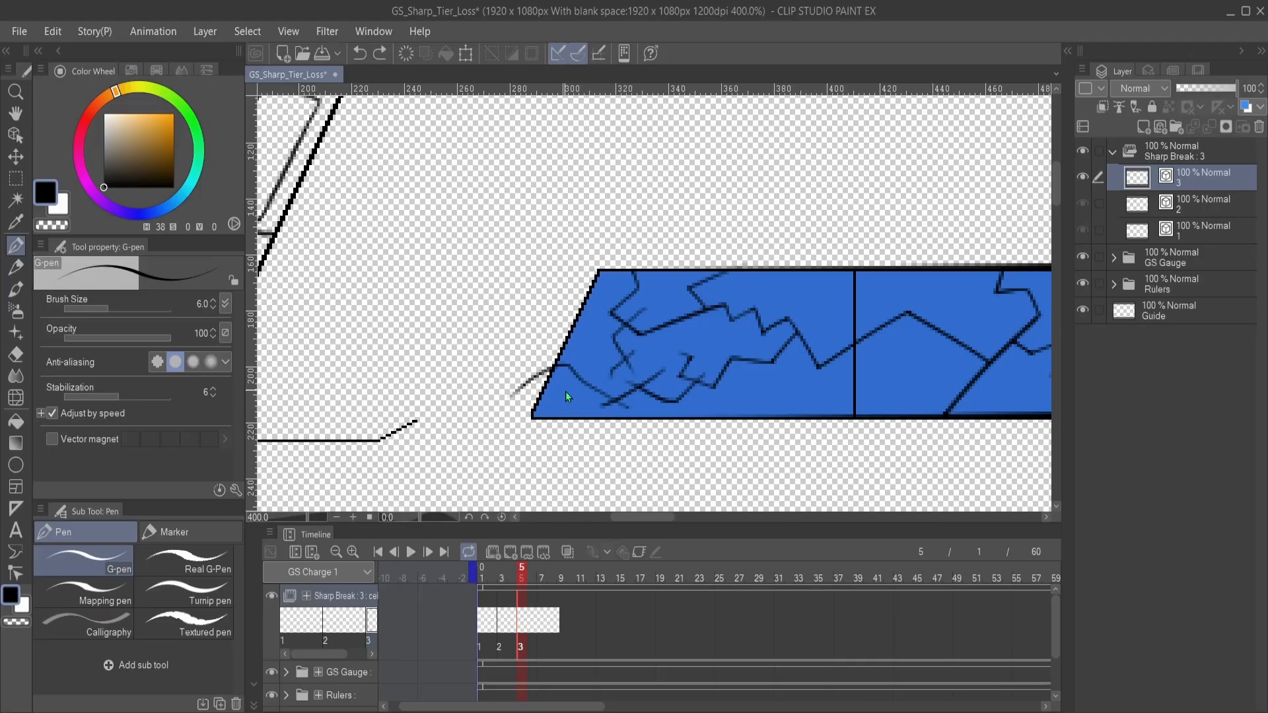
# - Try to trim the crack's overshoot past the slanted edge with the Vector eraser, and undo the erasure
pyautogui.press('e')
pyautogui.moveTo(541, 371); pyautogui.dragTo(513, 394)
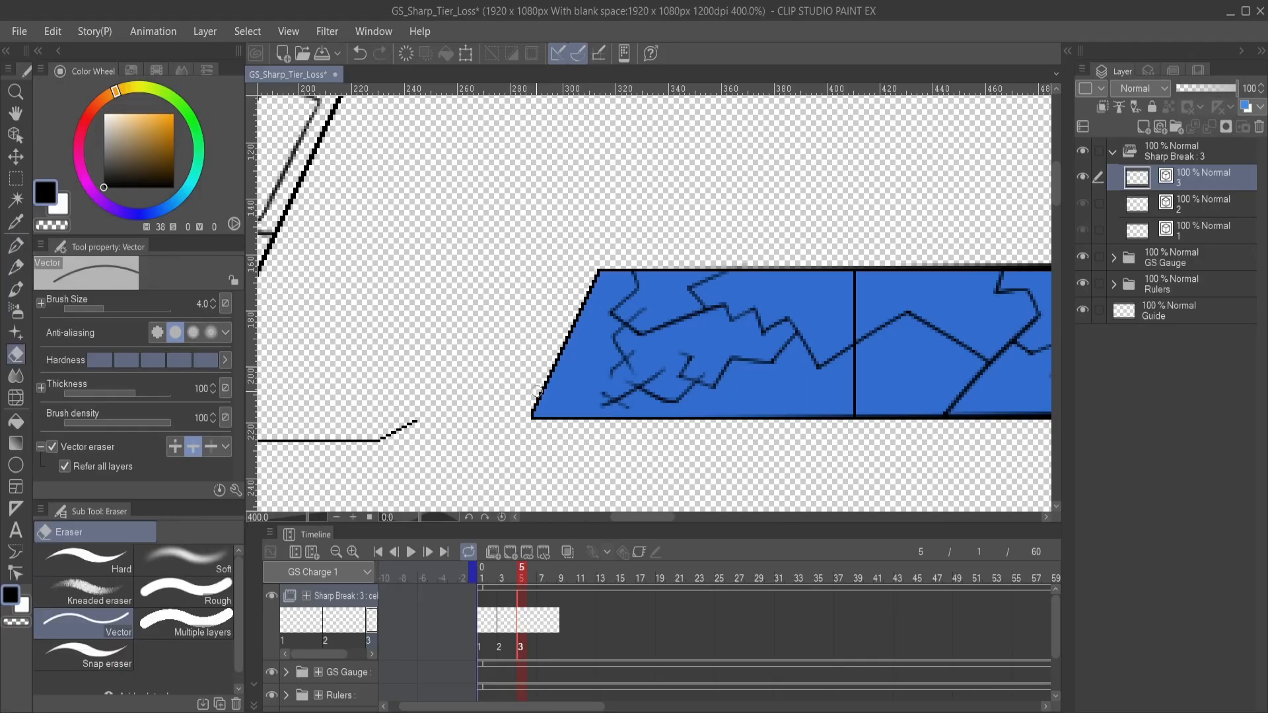
pyautogui.press('p')
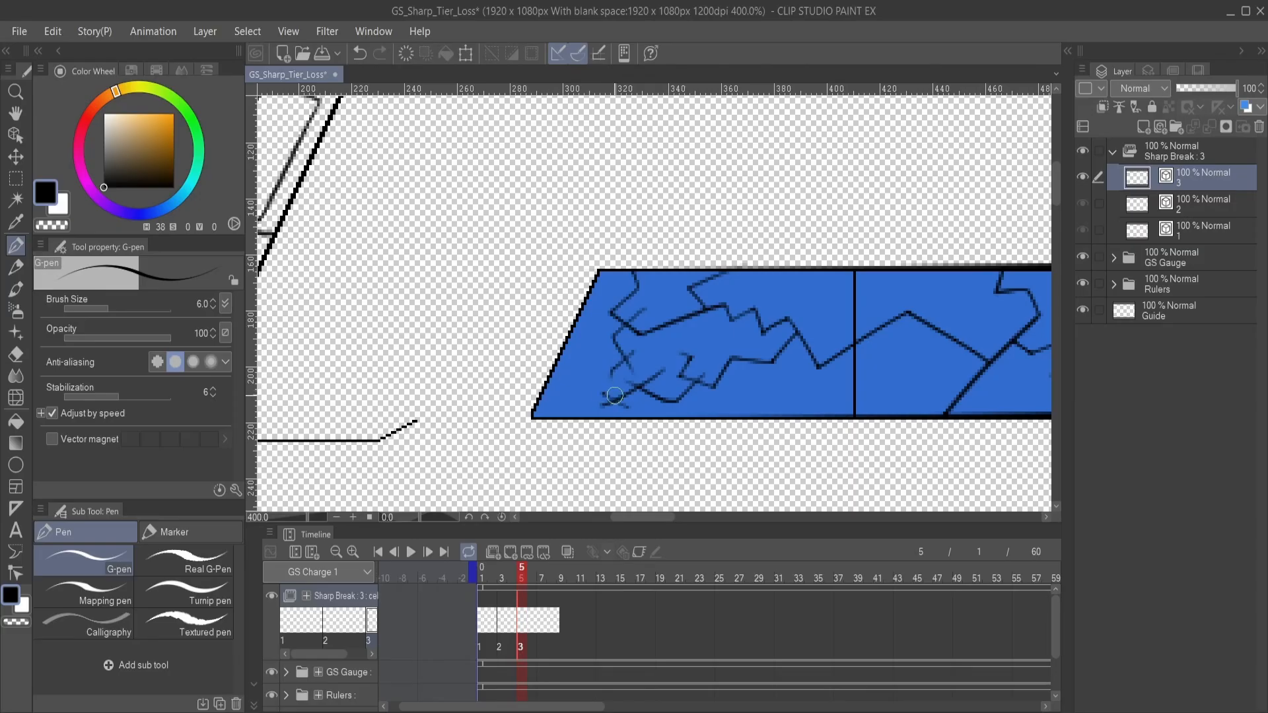
pyautogui.hotkey('ctrl', 'z')
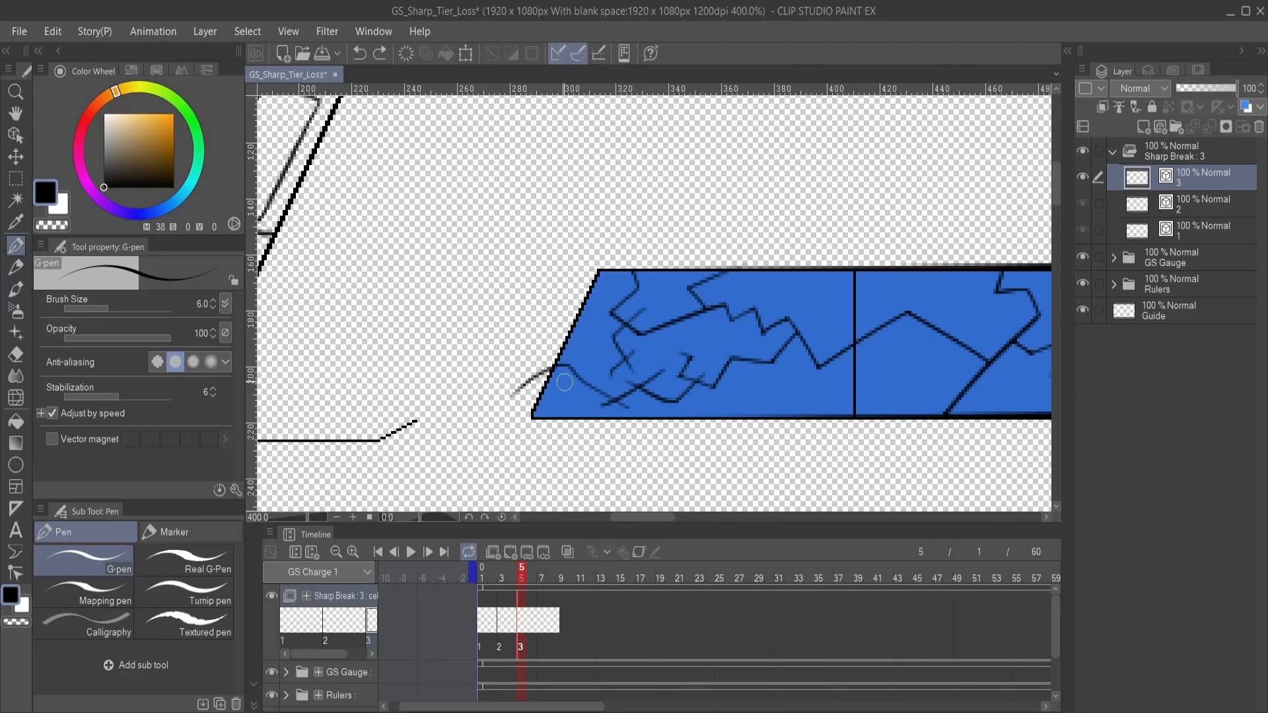
# - Replace the peaked crack at the first segment's slanted end with a branch turning straight down to the lower edge
pyautogui.hotkey('ctrl', 'z')
pyautogui.hotkey('ctrl', 'z')
pyautogui.hotkey('ctrl', 'z')
pyautogui.moveTo(664, 358)
pyautogui.mouseDown()
pyautogui.moveTo(628, 398)
pyautogui.moveTo(576, 392)
pyautogui.moveTo(597, 373)
pyautogui.moveTo(585, 448)
pyautogui.mouseUp()
pyautogui.hotkey('ctrl', 'z')
pyautogui.moveTo(593, 368)
pyautogui.mouseDown()
pyautogui.moveTo(591, 446)
pyautogui.moveTo(609, 434)
pyautogui.moveTo(583, 445)
pyautogui.moveTo(614, 456)
pyautogui.mouseUp()
# - Trim the overshooting ends of the first segment's new cracks with the Vector eraser
pyautogui.press('e')
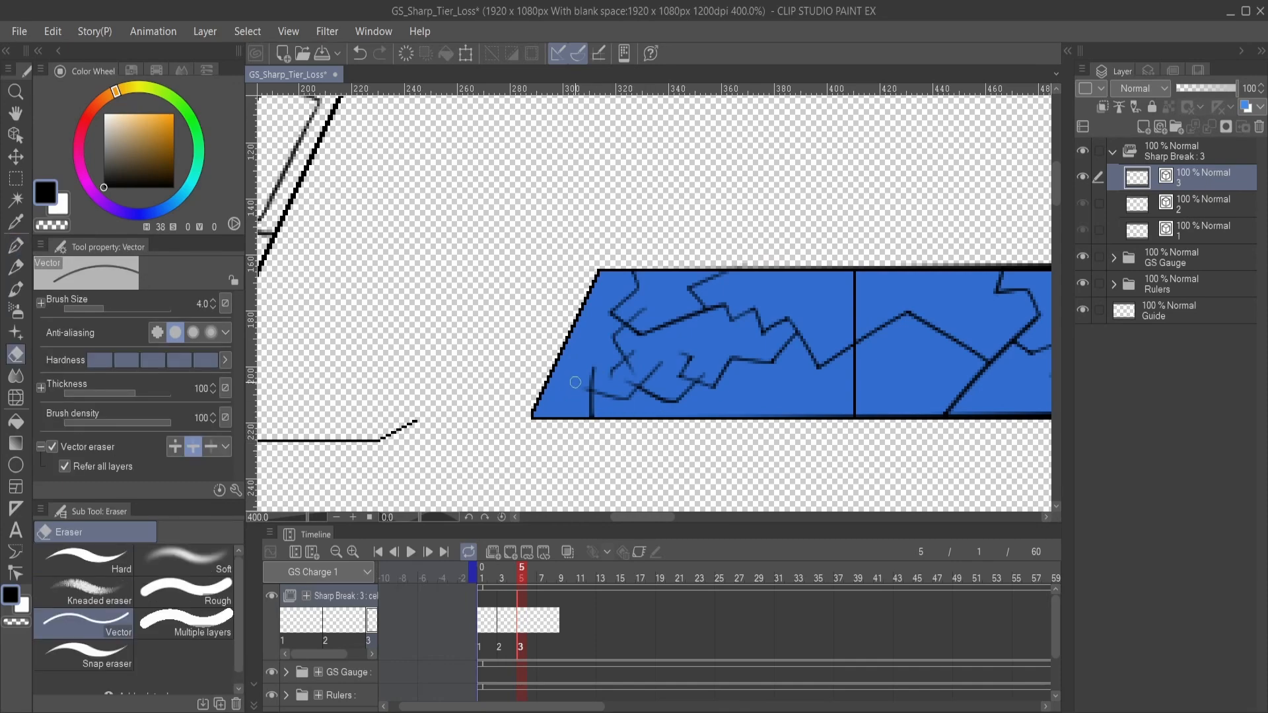
pyautogui.moveTo(583, 372); pyautogui.dragTo(607, 374)
pyautogui.moveTo(647, 377); pyautogui.dragTo(659, 367)
pyautogui.moveTo(637, 364); pyautogui.dragTo(632, 373)
pyautogui.moveTo(633, 311); pyautogui.dragTo(646, 314)
# - Draw a jagged branch above the long crack in the middle segment with the G-pen and trim its overshoots
pyautogui.press('p')
pyautogui.moveTo(753, 348)
pyautogui.mouseDown()
pyautogui.moveTo(640, 332)
pyautogui.moveTo(634, 306)
pyautogui.moveTo(546, 391)
pyautogui.moveTo(588, 402)
pyautogui.moveTo(566, 436)
pyautogui.moveTo(556, 399)
pyautogui.moveTo(622, 353)
pyautogui.moveTo(611, 423)
pyautogui.moveTo(682, 389)
pyautogui.mouseUp()
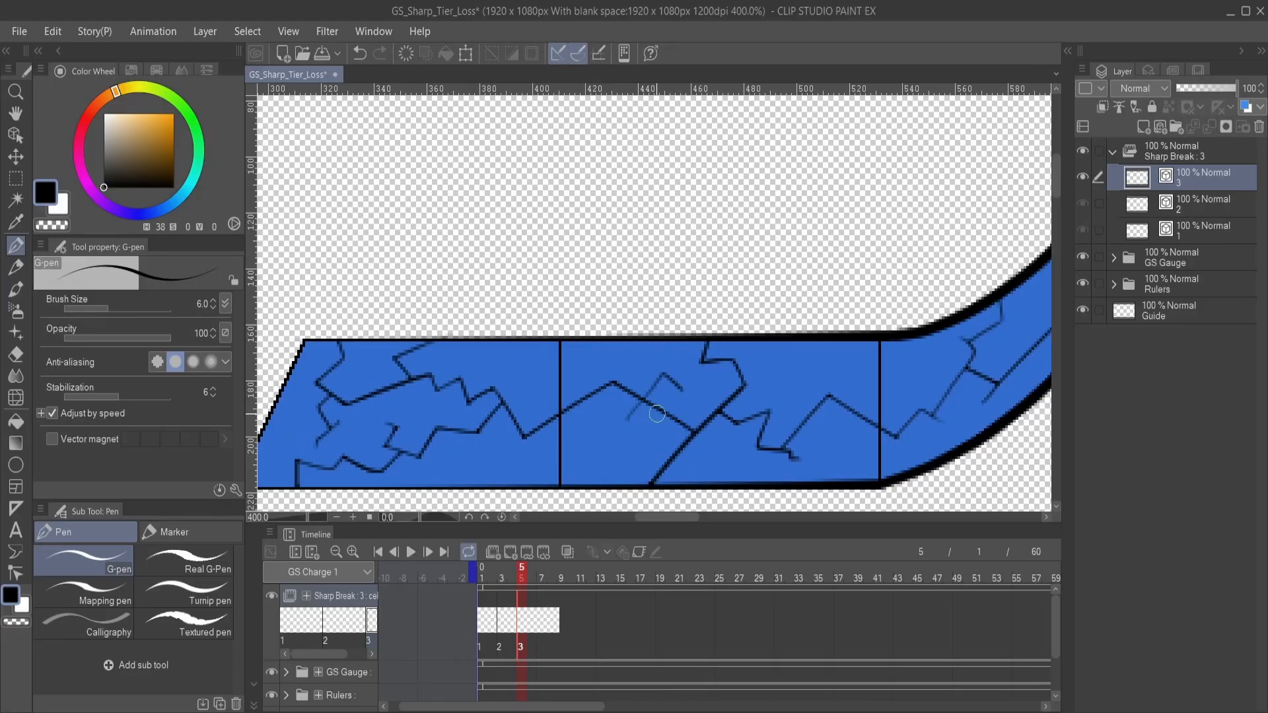
pyautogui.moveTo(628, 421)
pyautogui.mouseDown()
pyautogui.moveTo(655, 368)
pyautogui.moveTo(669, 391)
pyautogui.moveTo(690, 375)
pyautogui.moveTo(673, 362)
pyautogui.moveTo(685, 346)
pyautogui.mouseUp()
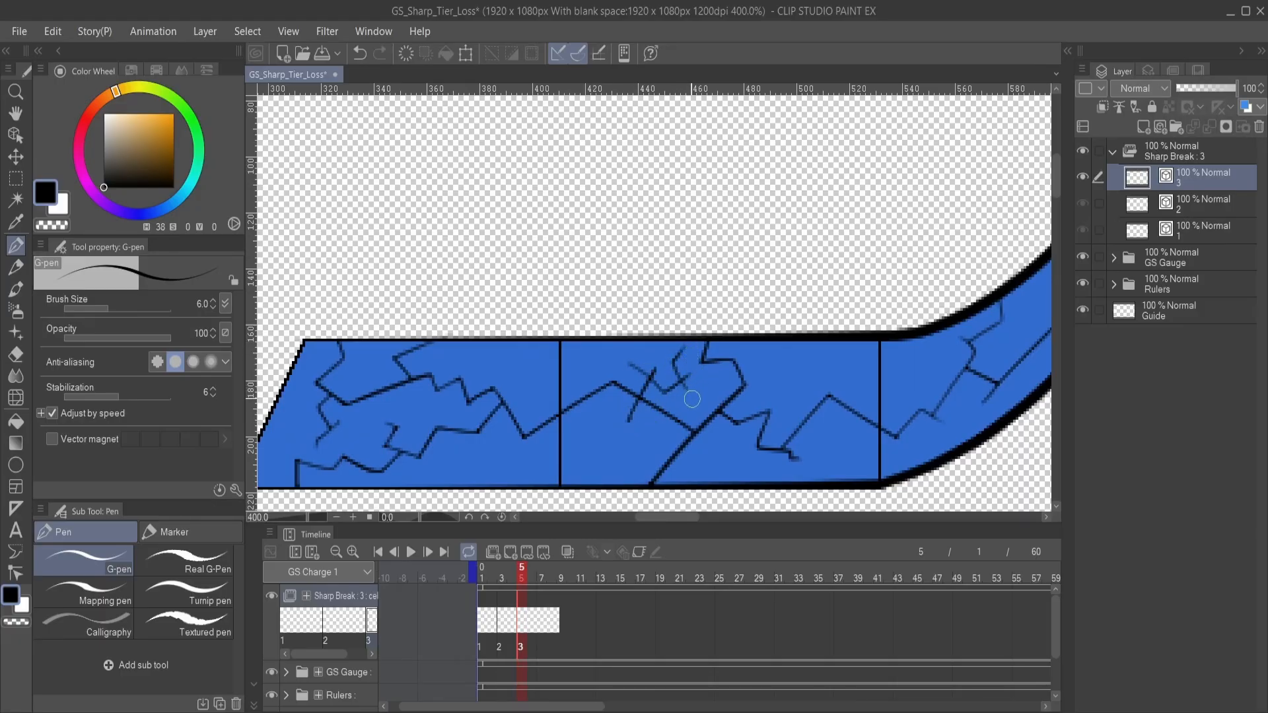
pyautogui.press('e')
pyautogui.moveTo(637, 425); pyautogui.dragTo(632, 362)
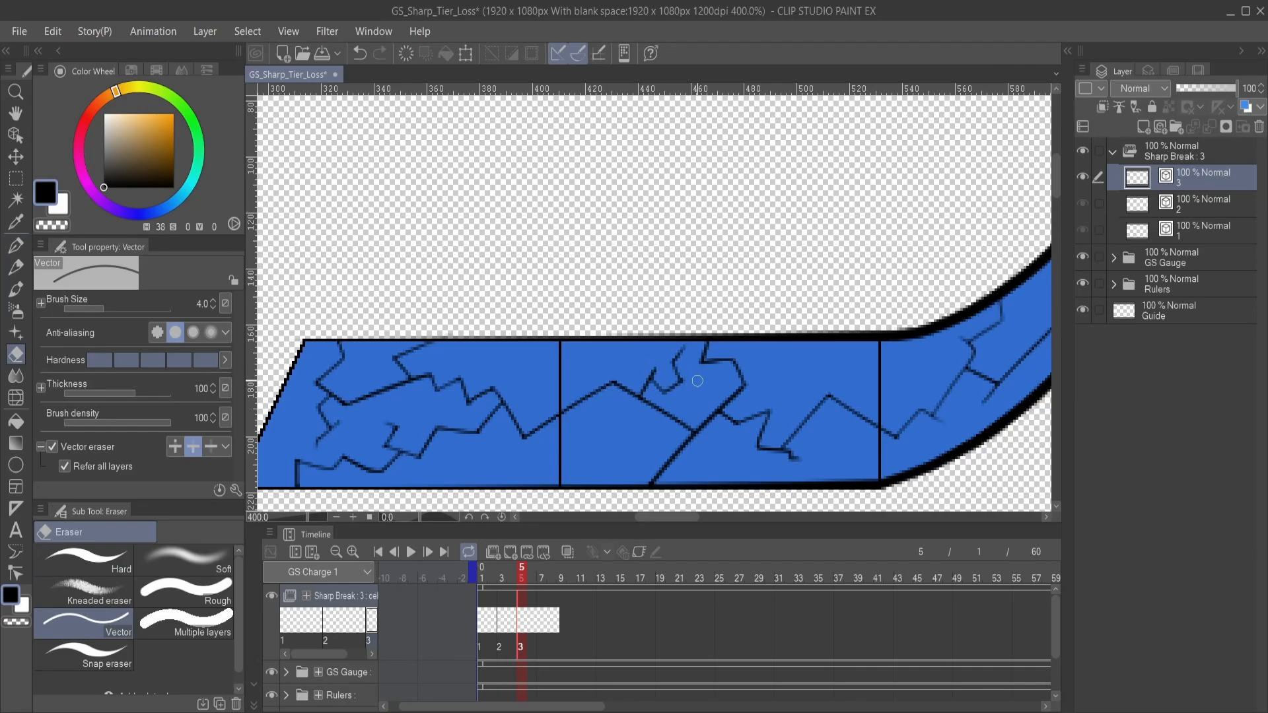
# - Draw a zigzag crack in the curved segment, from the upper edge near the divider to the existing crack, and trim its overshoots
pyautogui.press('p')
pyautogui.moveTo(750, 386); pyautogui.dragTo(514, 397)
pyautogui.moveTo(621, 389); pyautogui.dragTo(538, 387)
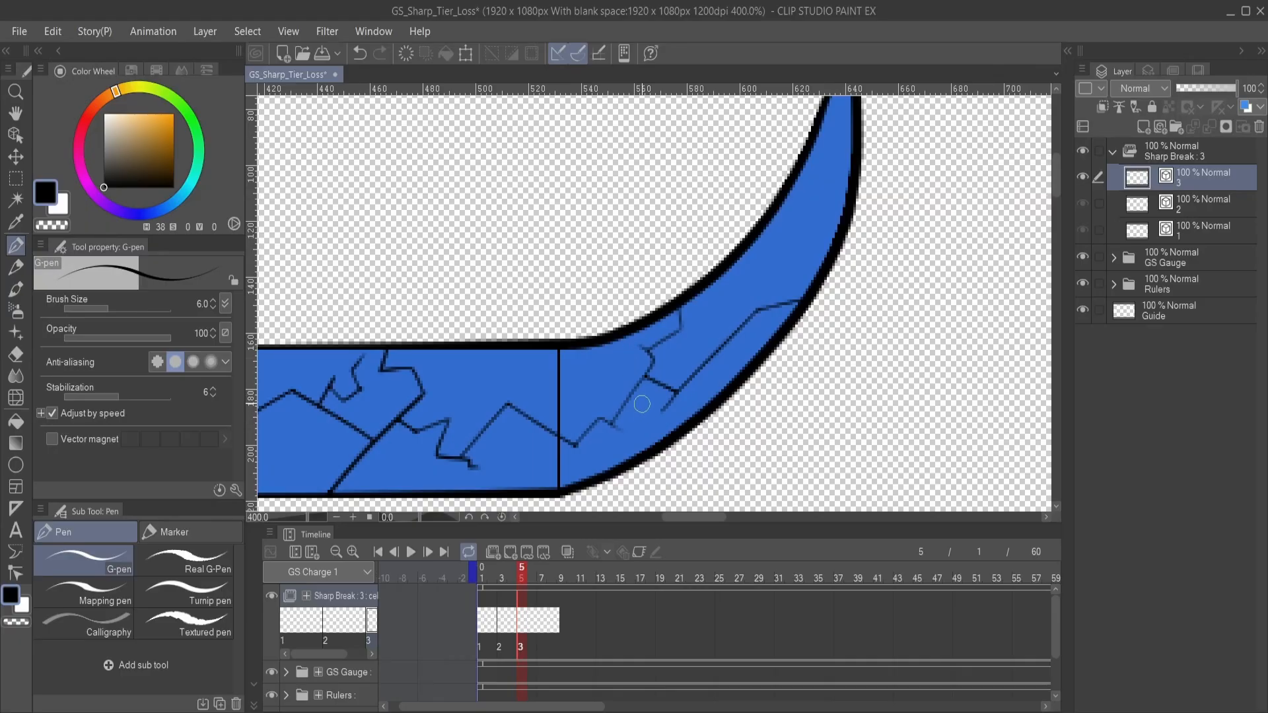
pyautogui.moveTo(642, 401)
pyautogui.mouseDown()
pyautogui.moveTo(612, 377)
pyautogui.moveTo(583, 397)
pyautogui.moveTo(603, 393)
pyautogui.moveTo(584, 377)
pyautogui.moveTo(613, 347)
pyautogui.mouseUp()
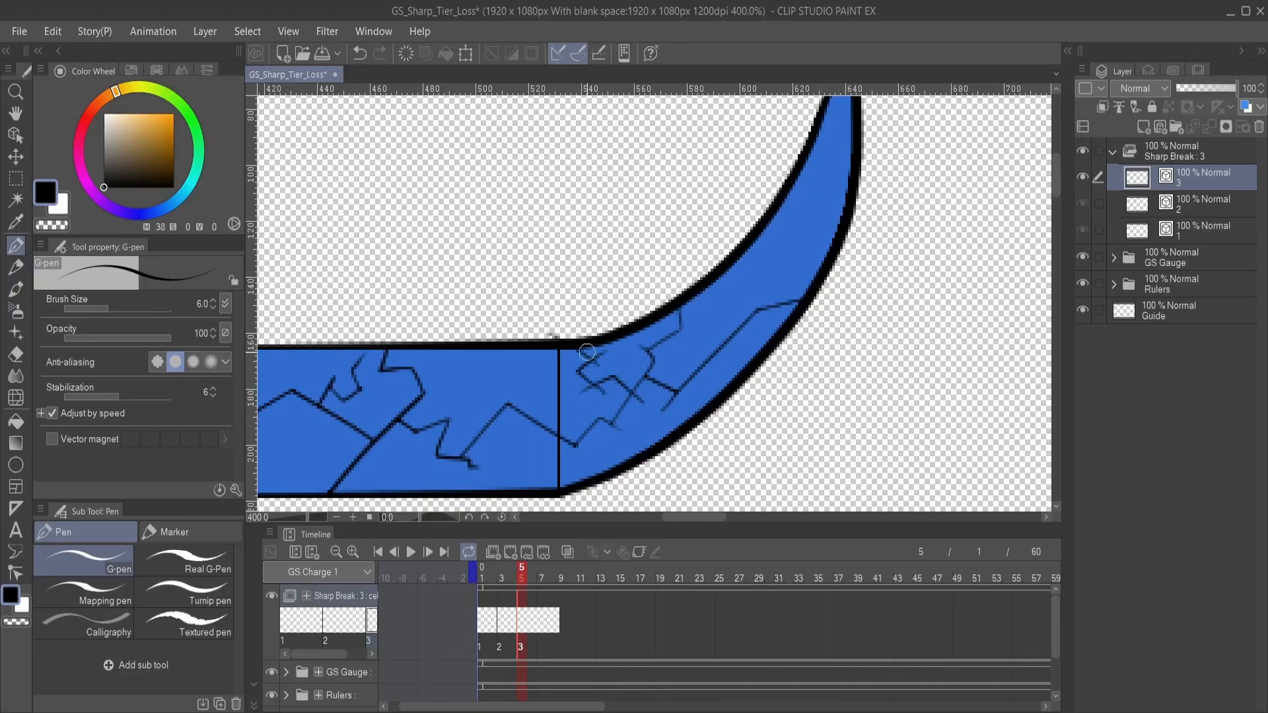
pyautogui.press('e')
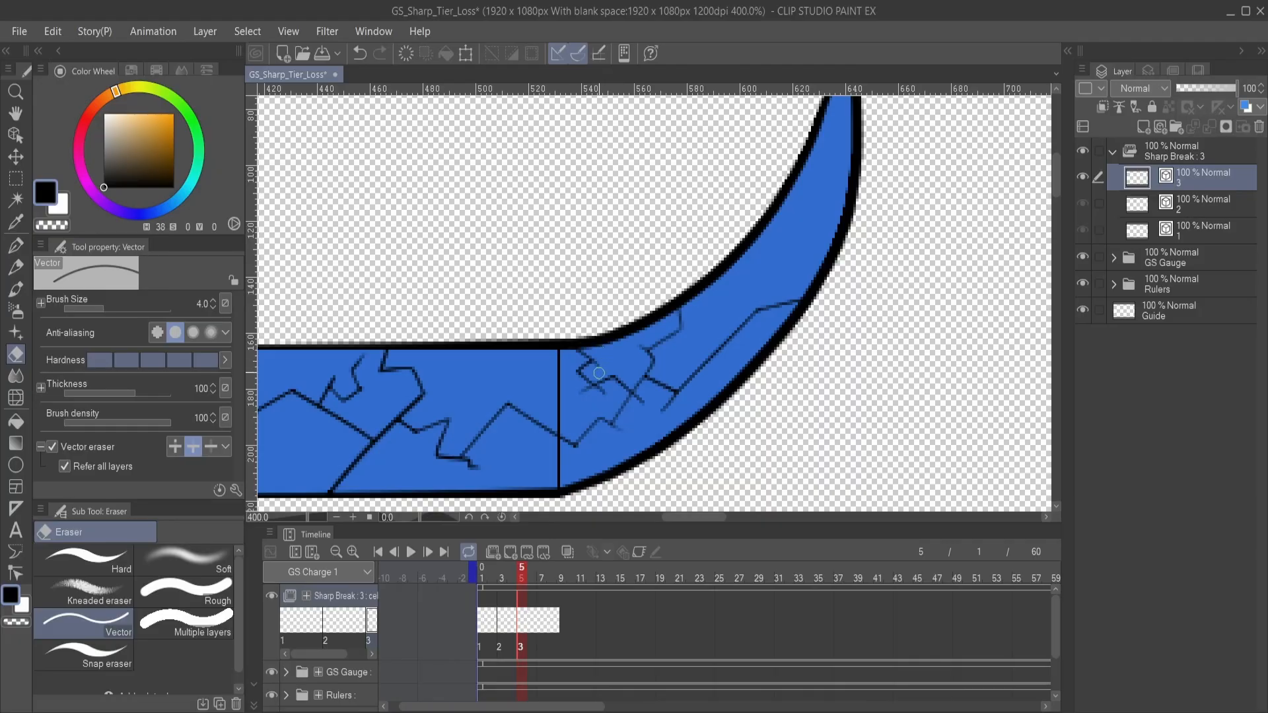
pyautogui.moveTo(610, 395)
pyautogui.mouseDown()
pyautogui.moveTo(595, 397)
pyautogui.moveTo(626, 431)
pyautogui.moveTo(641, 398)
pyautogui.mouseUp()
pyautogui.press('p')
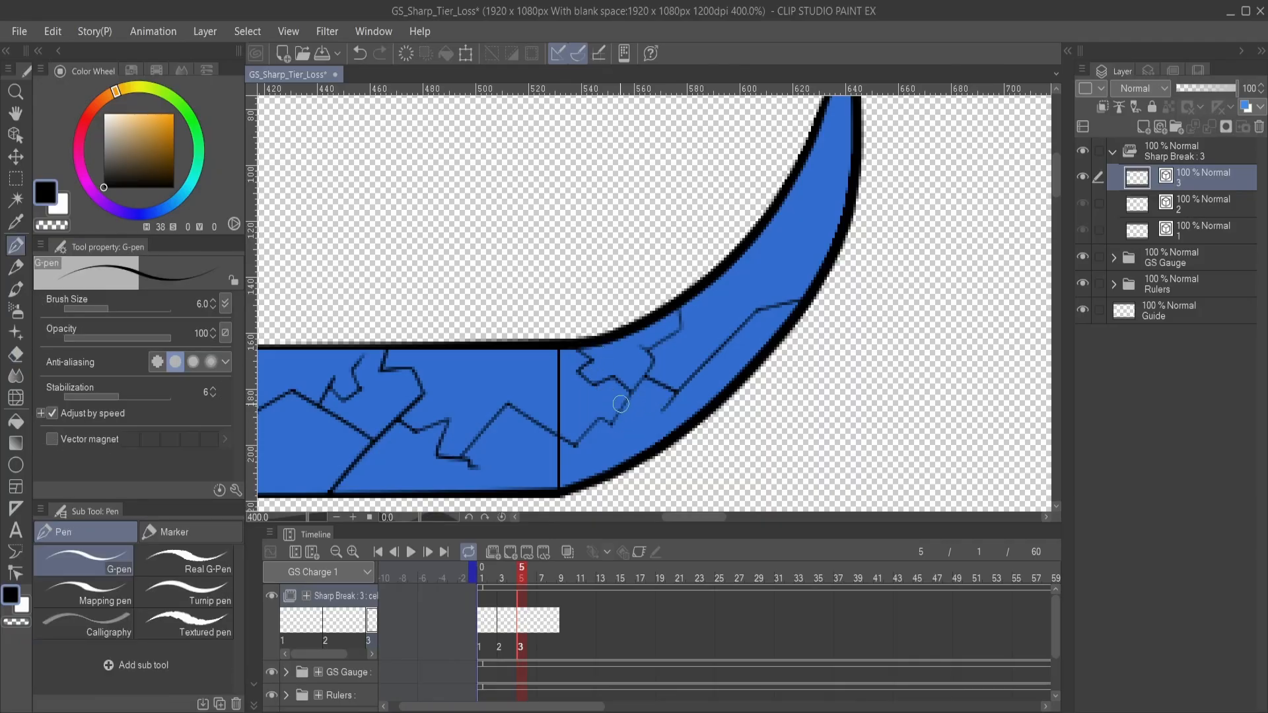
# - Draw jagged cracks up the narrowing curve of the blade, branching from the crack near its outer edge
pyautogui.moveTo(541, 398)
pyautogui.mouseDown()
pyautogui.moveTo(795, 339)
pyautogui.moveTo(571, 403)
pyautogui.mouseUp()
pyautogui.moveTo(645, 371)
pyautogui.mouseDown()
pyautogui.moveTo(579, 392)
pyautogui.moveTo(488, 463)
pyautogui.mouseUp()
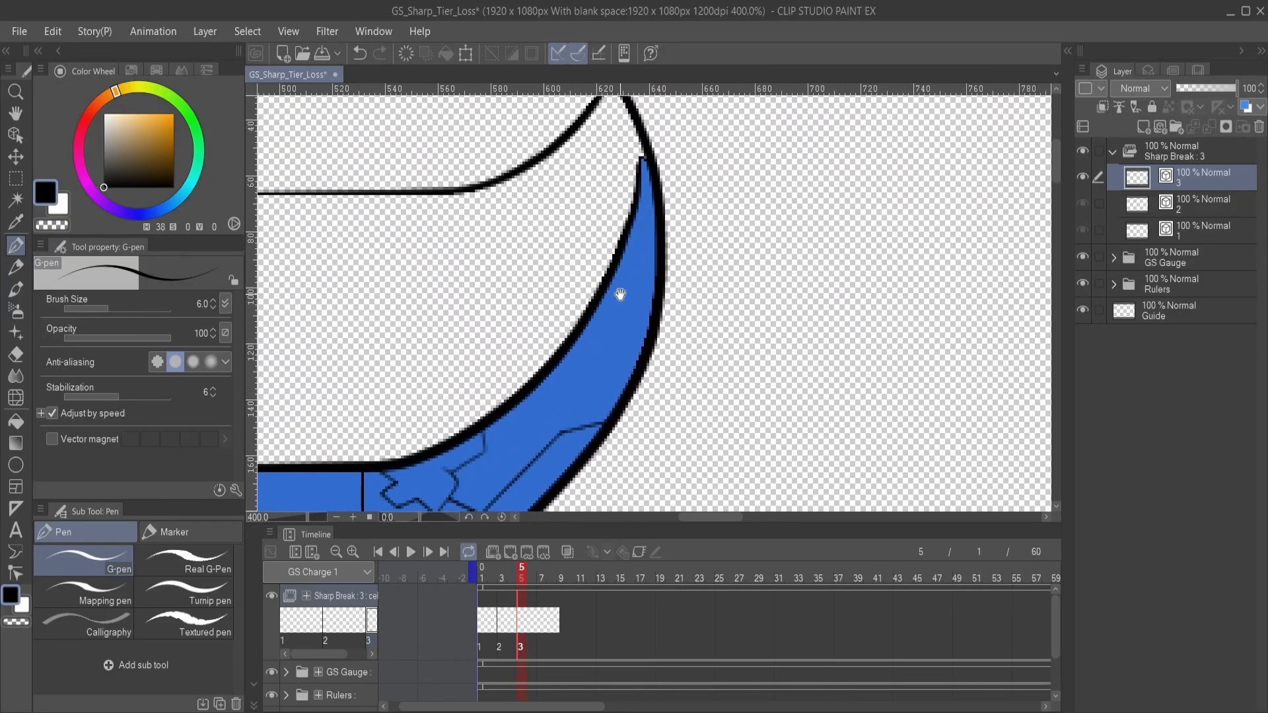
pyautogui.moveTo(617, 289)
pyautogui.mouseDown()
pyautogui.moveTo(623, 317)
pyautogui.moveTo(603, 346)
pyautogui.moveTo(616, 350)
pyautogui.mouseUp()
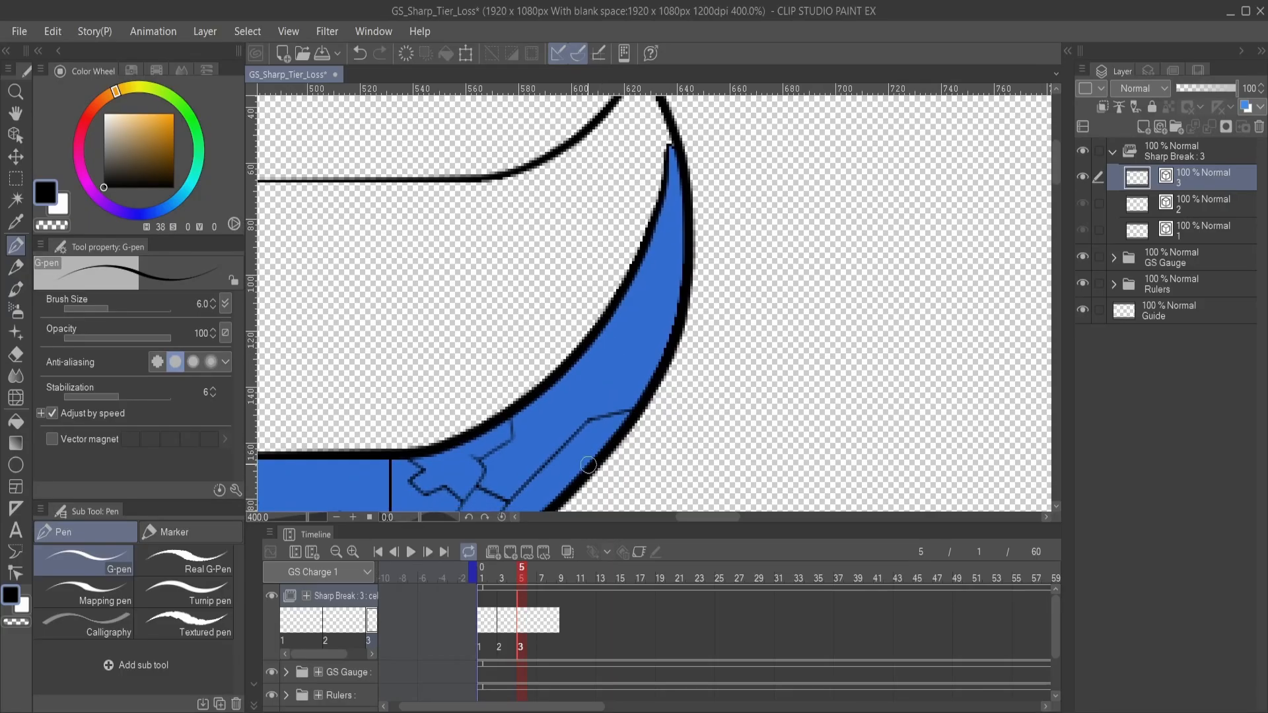
pyautogui.moveTo(572, 461)
pyautogui.mouseDown()
pyautogui.moveTo(573, 403)
pyautogui.moveTo(628, 315)
pyautogui.mouseUp()
pyautogui.moveTo(616, 369); pyautogui.dragTo(591, 278)
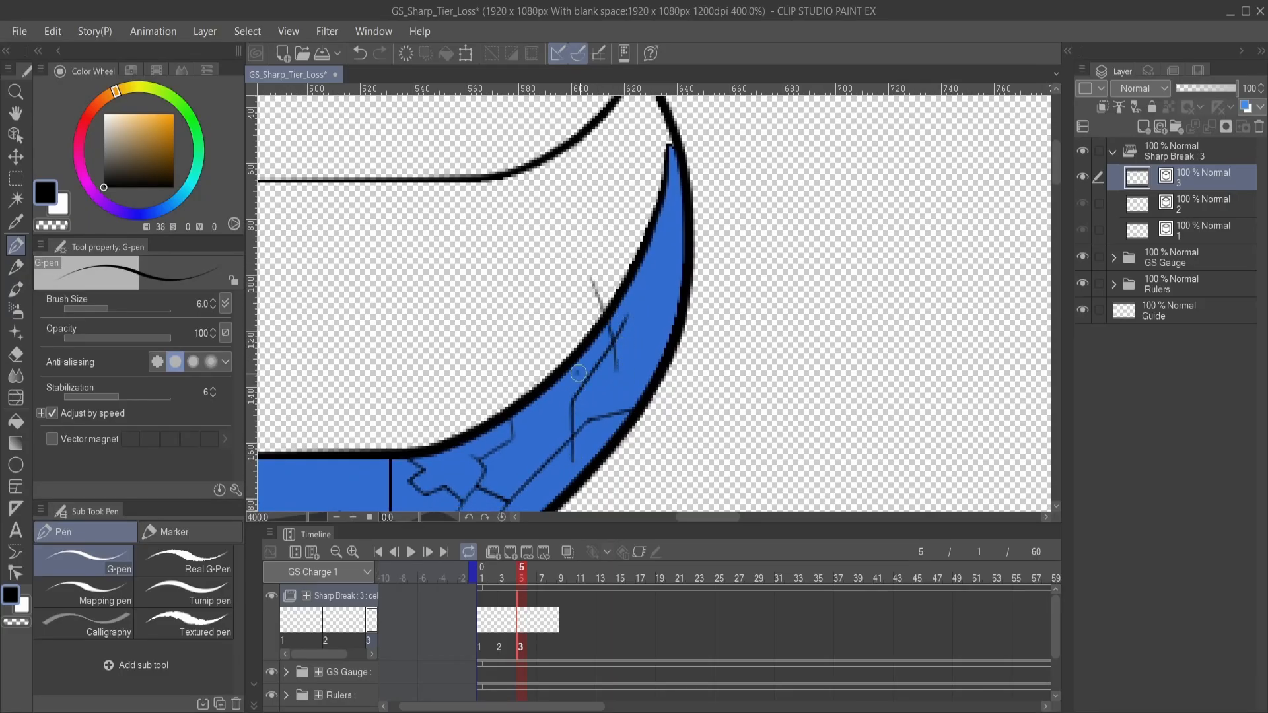
pyautogui.moveTo(576, 371)
pyautogui.mouseDown()
pyautogui.moveTo(633, 361)
pyautogui.moveTo(658, 331)
pyautogui.moveTo(639, 317)
pyautogui.moveTo(665, 269)
pyautogui.moveTo(658, 307)
pyautogui.moveTo(644, 291)
pyautogui.moveTo(650, 236)
pyautogui.mouseUp()
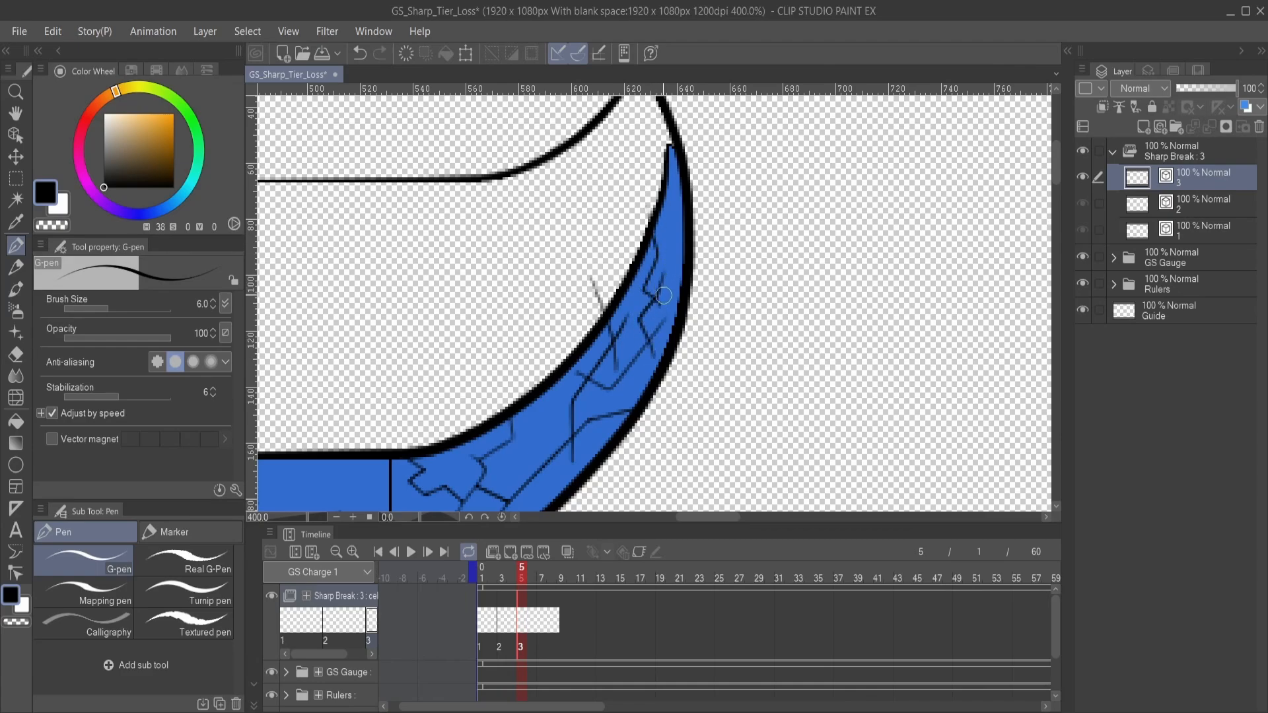
# - Extend the curve's cracks up to the blade tip and trim the overshoots past the outline with the Vector eraser
pyautogui.press('e')
pyautogui.moveTo(663, 305)
pyautogui.mouseDown()
pyautogui.moveTo(656, 312)
pyautogui.moveTo(695, 202)
pyautogui.moveTo(672, 232)
pyautogui.moveTo(655, 144)
pyautogui.mouseUp()
pyautogui.press('p')
pyautogui.press('e')
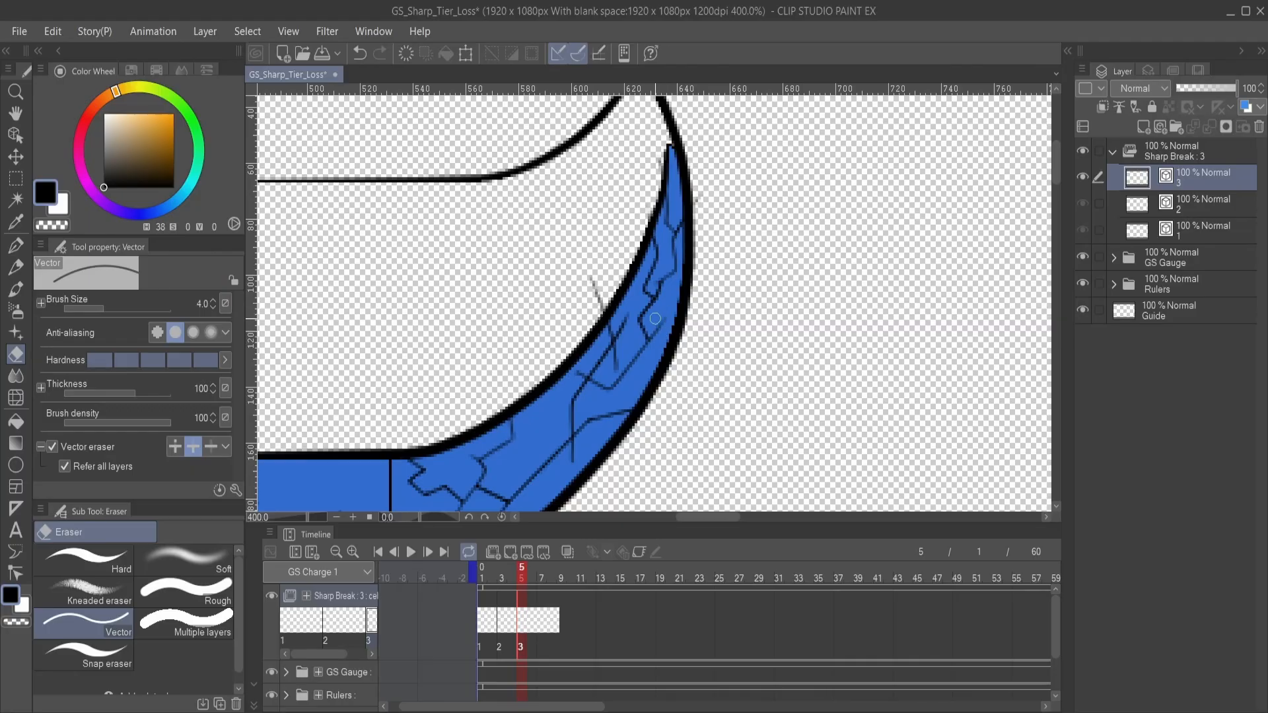
pyautogui.moveTo(657, 319)
pyautogui.mouseDown()
pyautogui.moveTo(599, 294)
pyautogui.moveTo(597, 316)
pyautogui.moveTo(620, 327)
pyautogui.moveTo(626, 351)
pyautogui.moveTo(611, 384)
pyautogui.moveTo(582, 373)
pyautogui.mouseUp()
pyautogui.press('p')
# - Examine the full blade and compare the crack progression between cels 2 and 3 of Sharp Break, ending on cel 3
pyautogui.moveTo(570, 480)
pyautogui.mouseDown()
pyautogui.moveTo(581, 445)
pyautogui.moveTo(715, 319)
pyautogui.mouseUp()
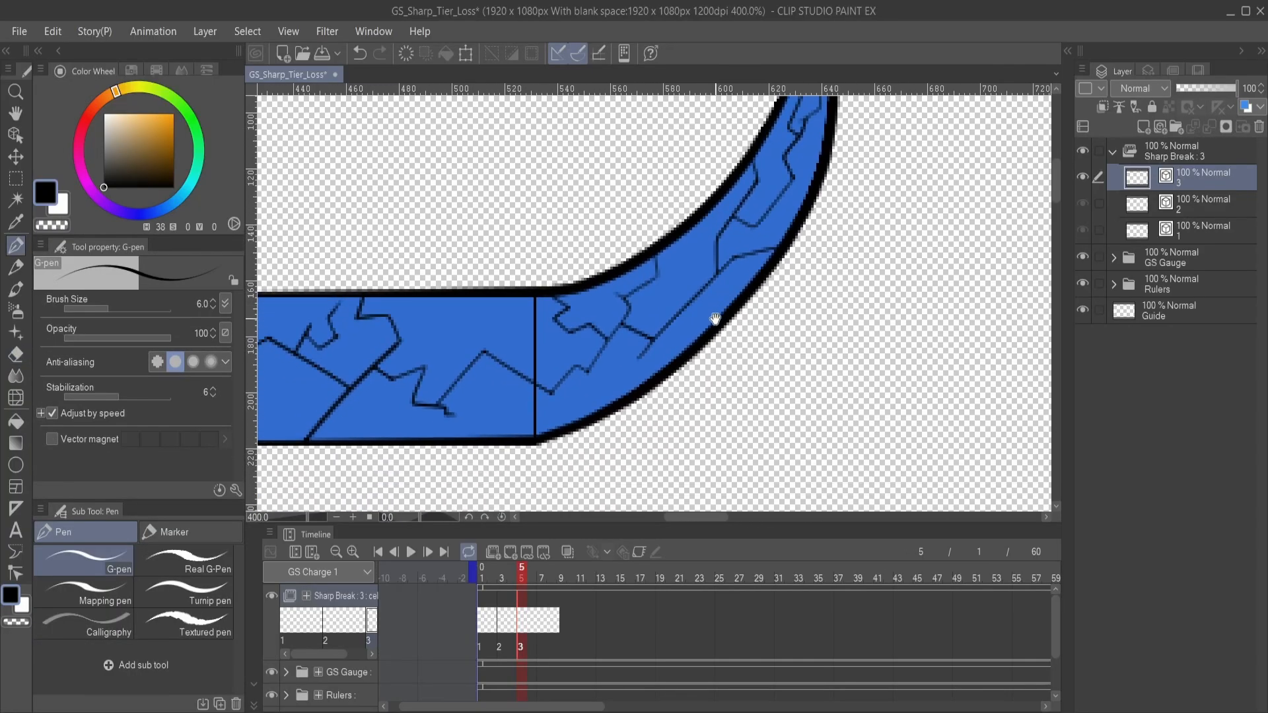
pyautogui.scroll(-2, 694, 387)
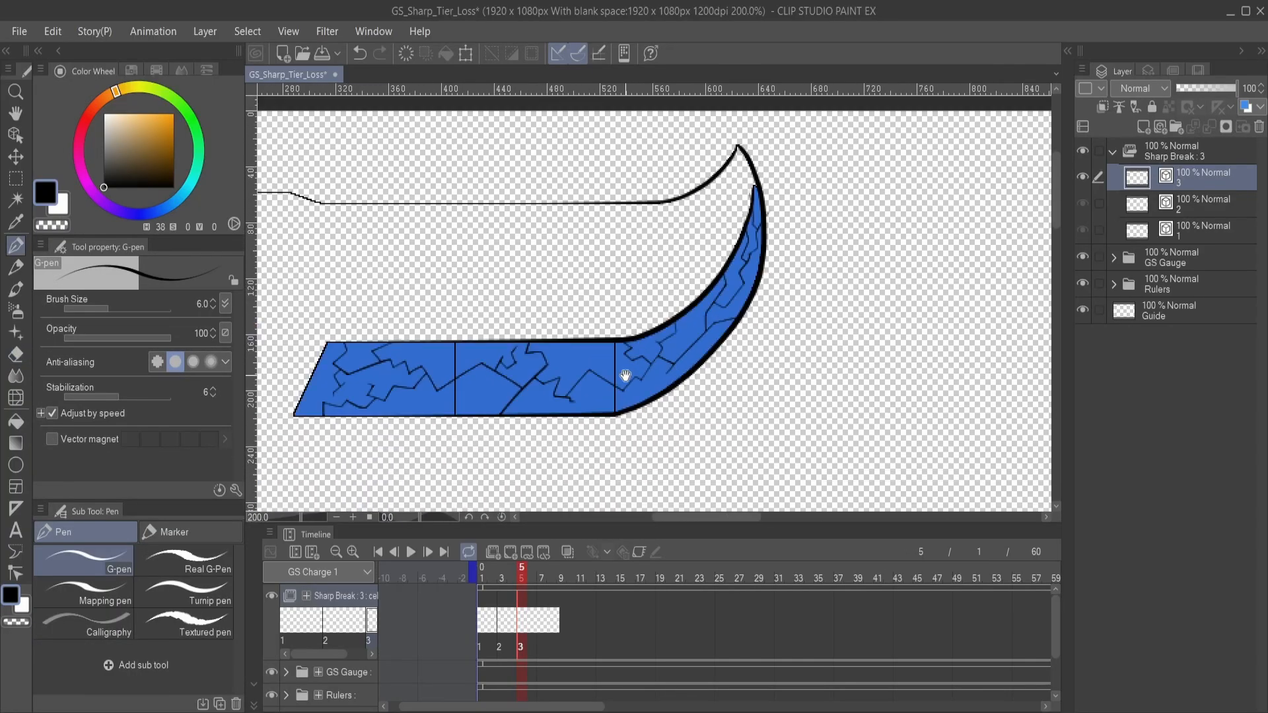
pyautogui.moveTo(625, 375); pyautogui.dragTo(722, 367)
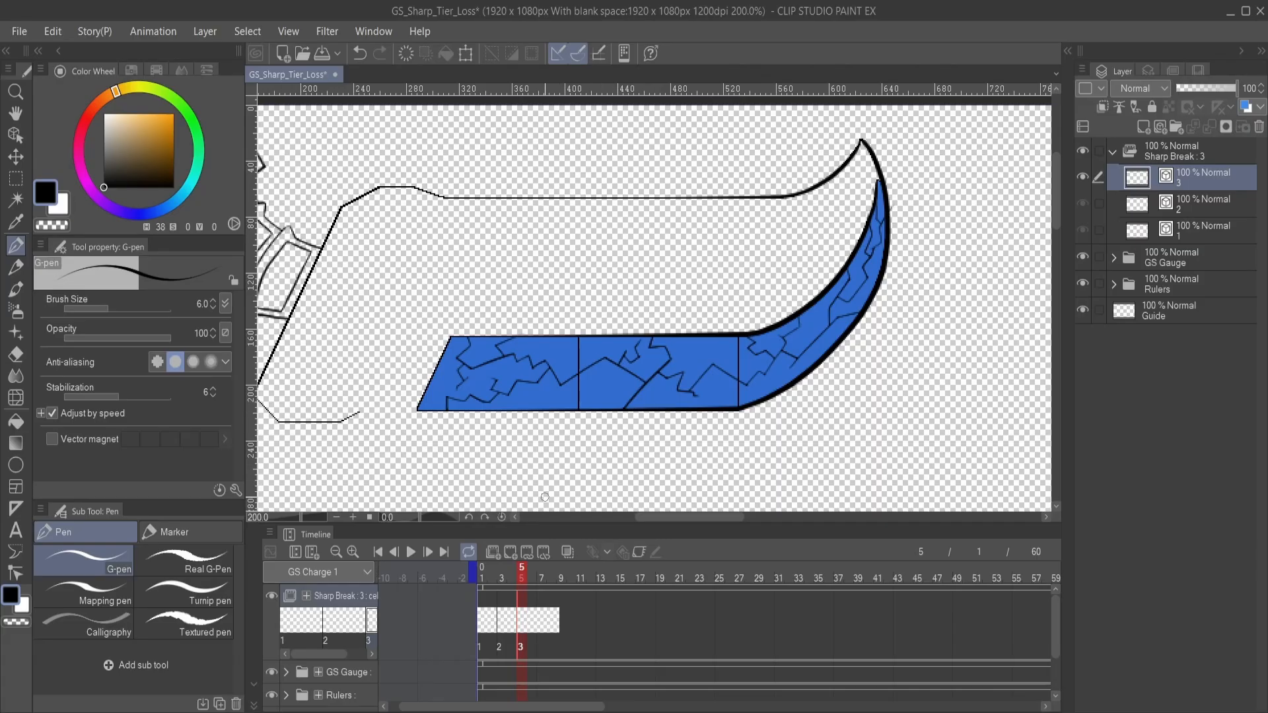
pyautogui.click(508, 633)
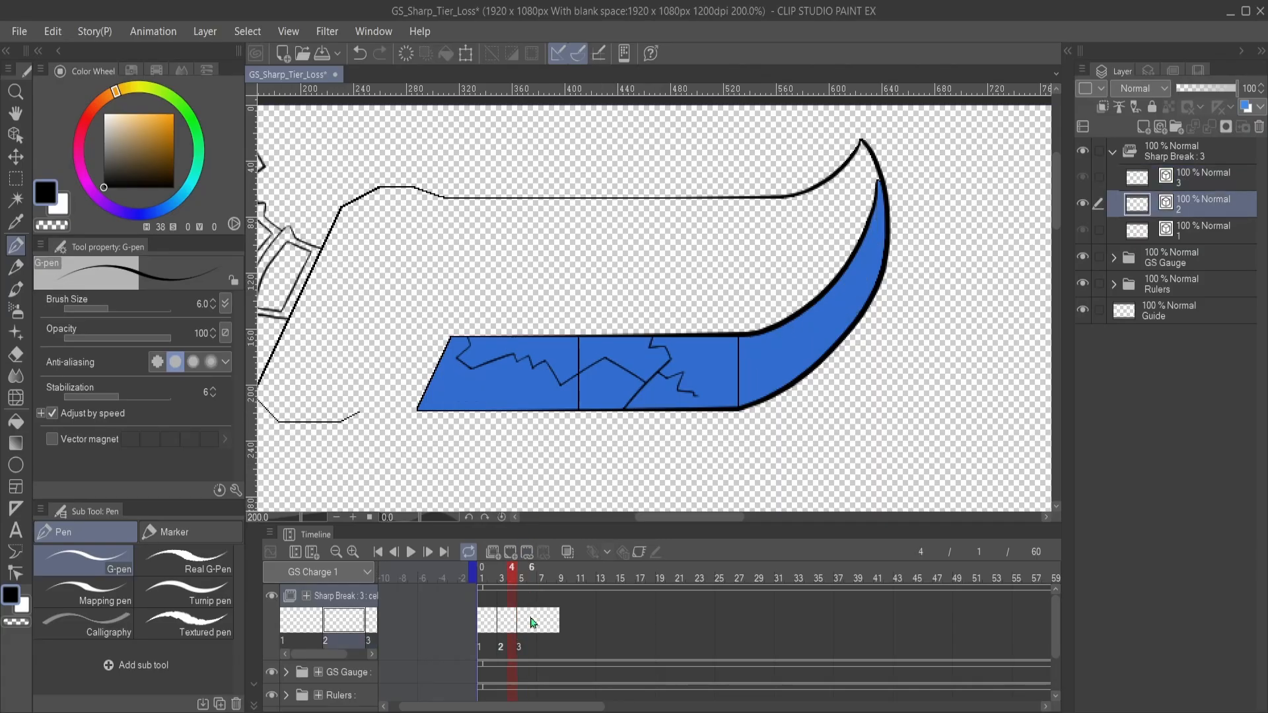
pyautogui.click(524, 625)
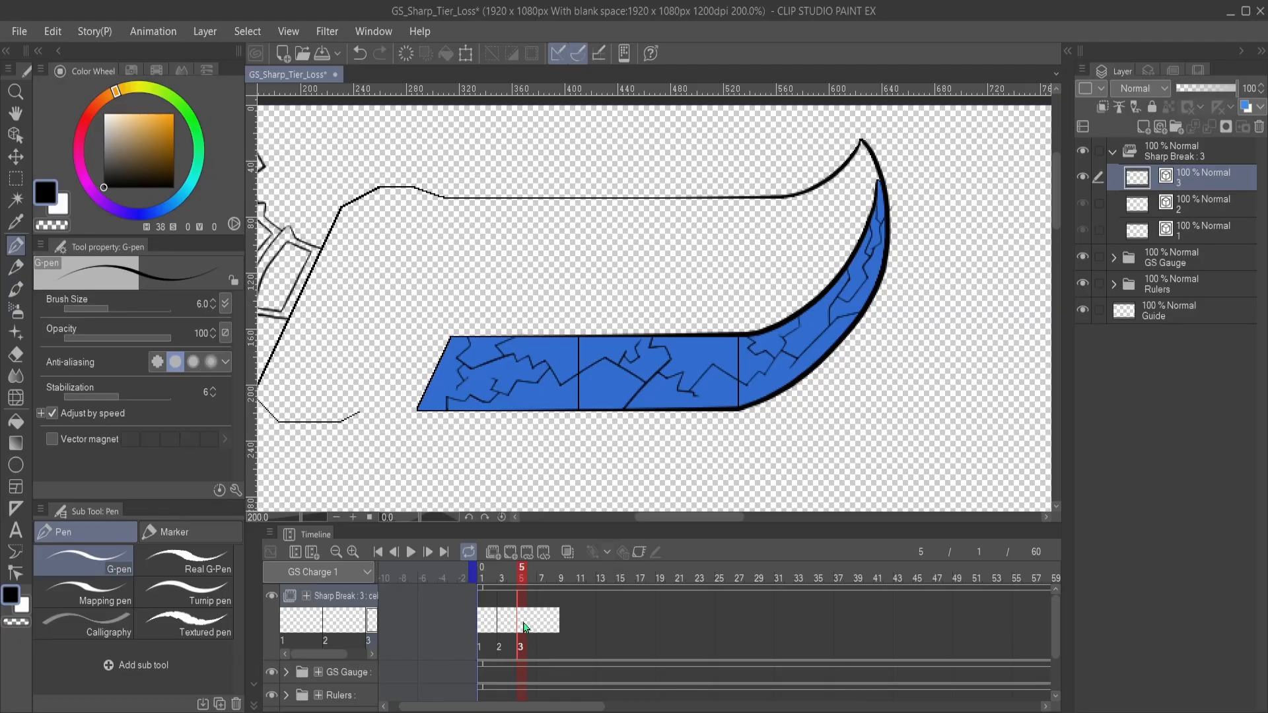
pyautogui.click(510, 625)
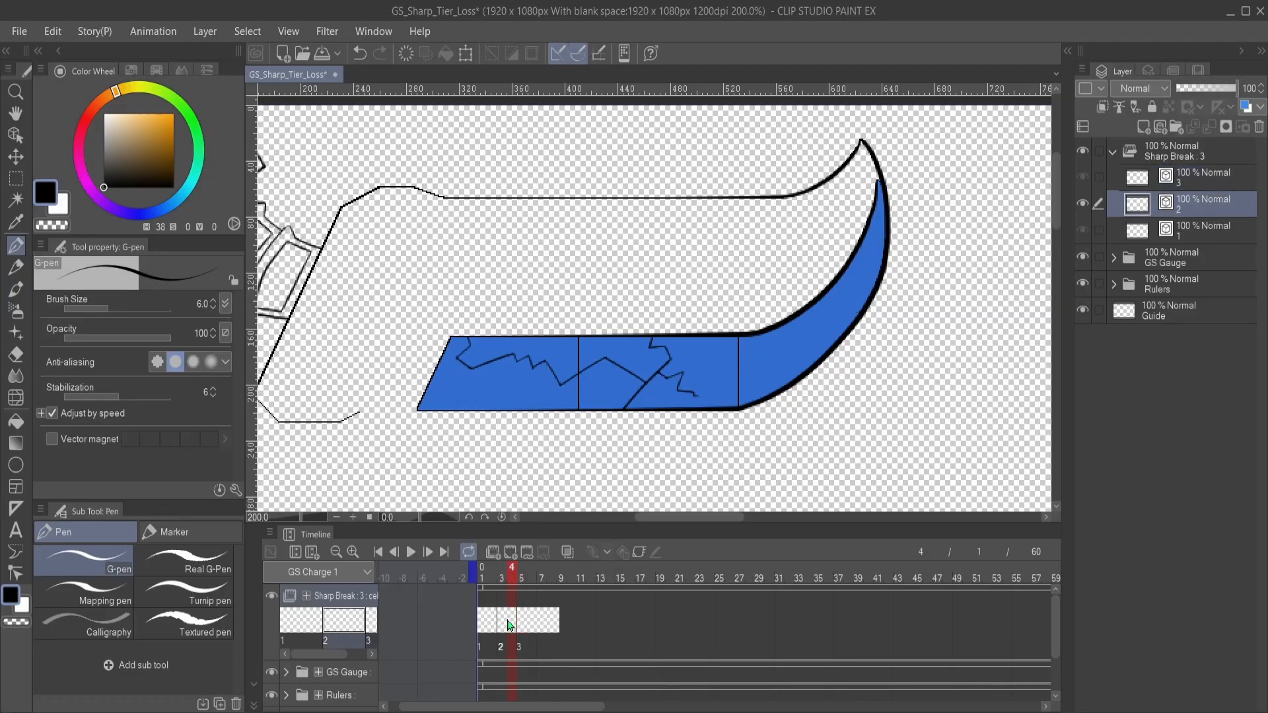
pyautogui.click(530, 621)
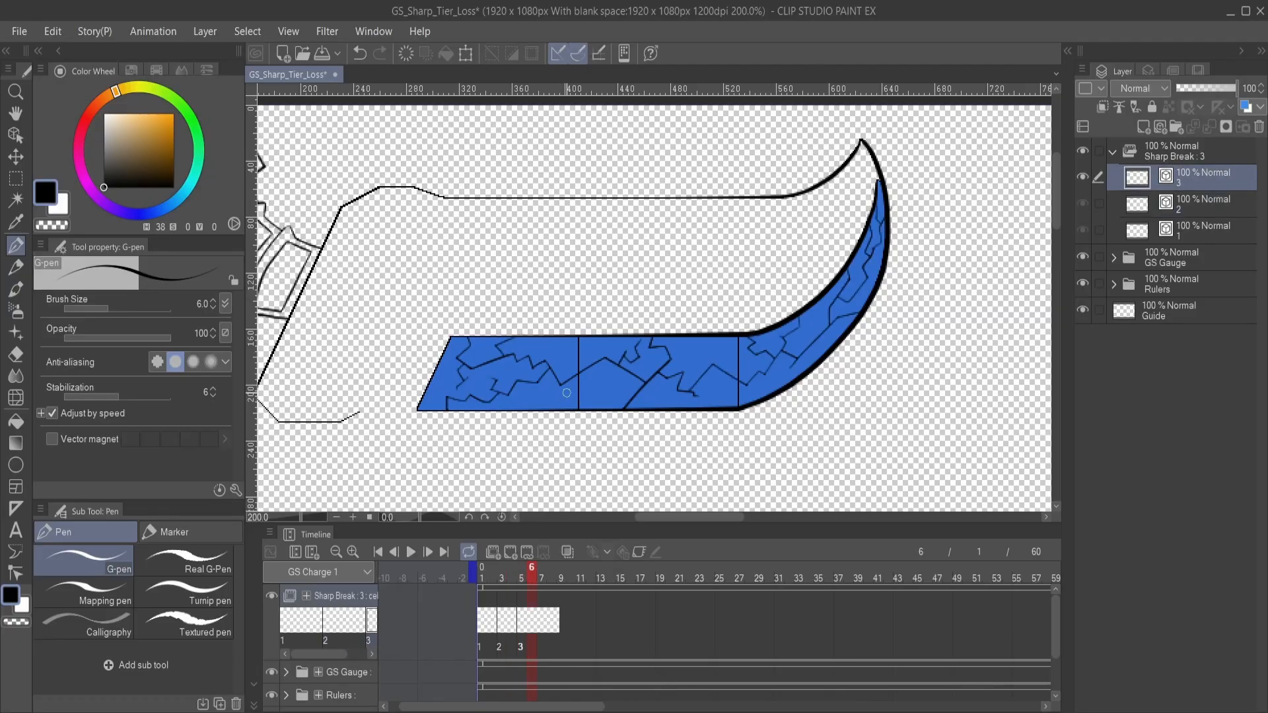
# - Undo the newest crack strokes on cel 3, back to the sparser pattern with the curved segment's cracks already trimmed
pyautogui.scroll(1, 567, 393)
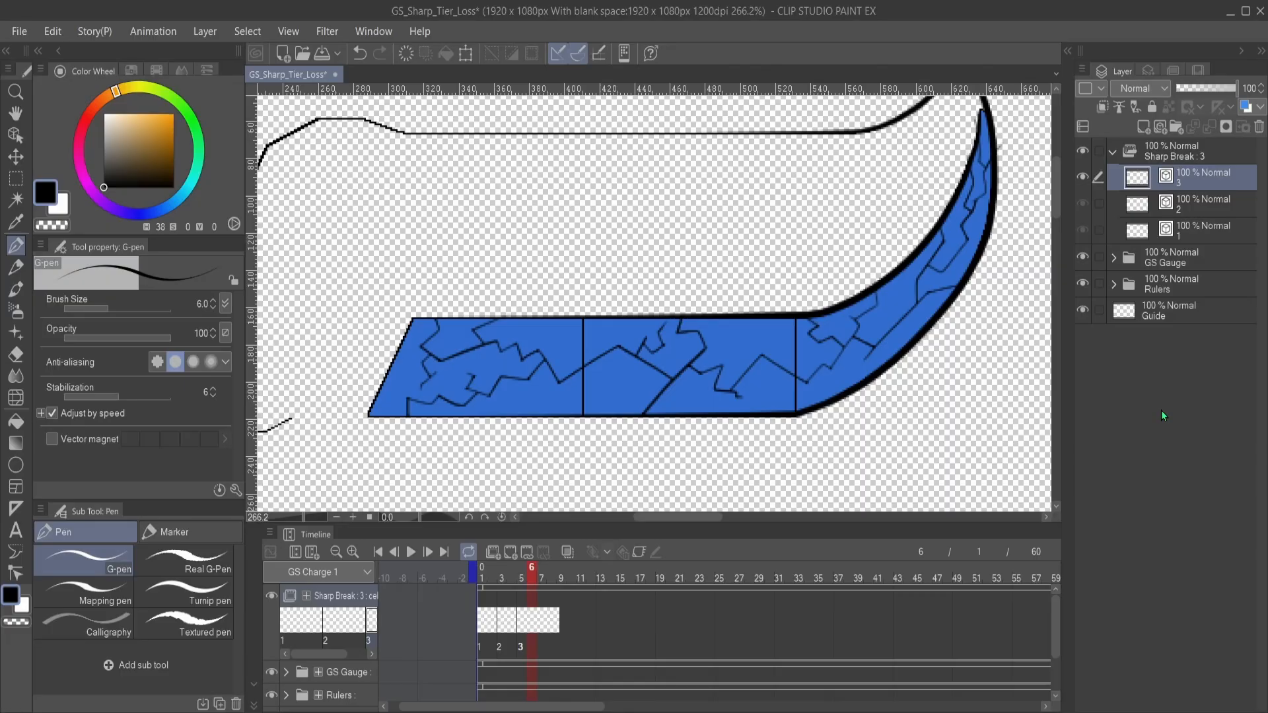
pyautogui.hotkey('ctrl', 'z')
pyautogui.hotkey('ctrl', 'z')
pyautogui.hotkey('ctrl', 'z')
pyautogui.hotkey('ctrl', 'z')
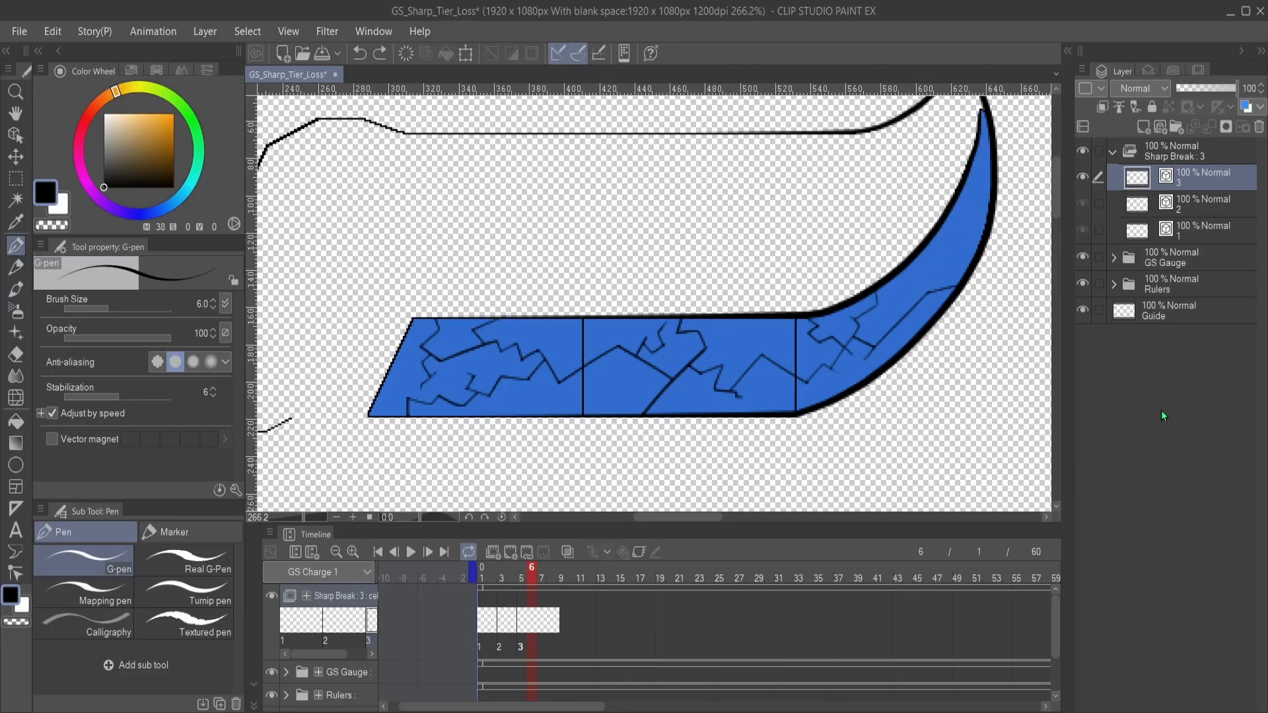
pyautogui.hotkey('ctrl', 'z')
pyautogui.hotkey('ctrl', 'z')
pyautogui.hotkey('ctrl', 'z')
pyautogui.hotkey('ctrl', 'z')
pyautogui.hotkey('ctrl', 'z')
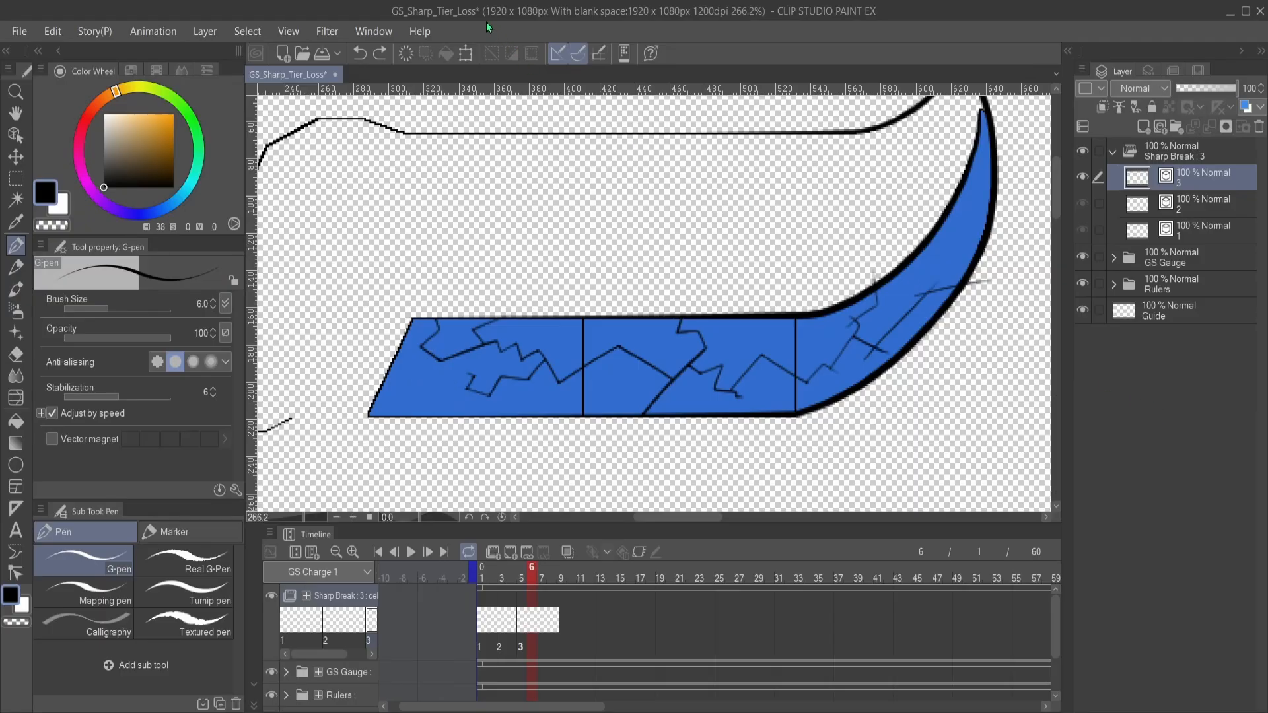
pyautogui.click(383, 54)
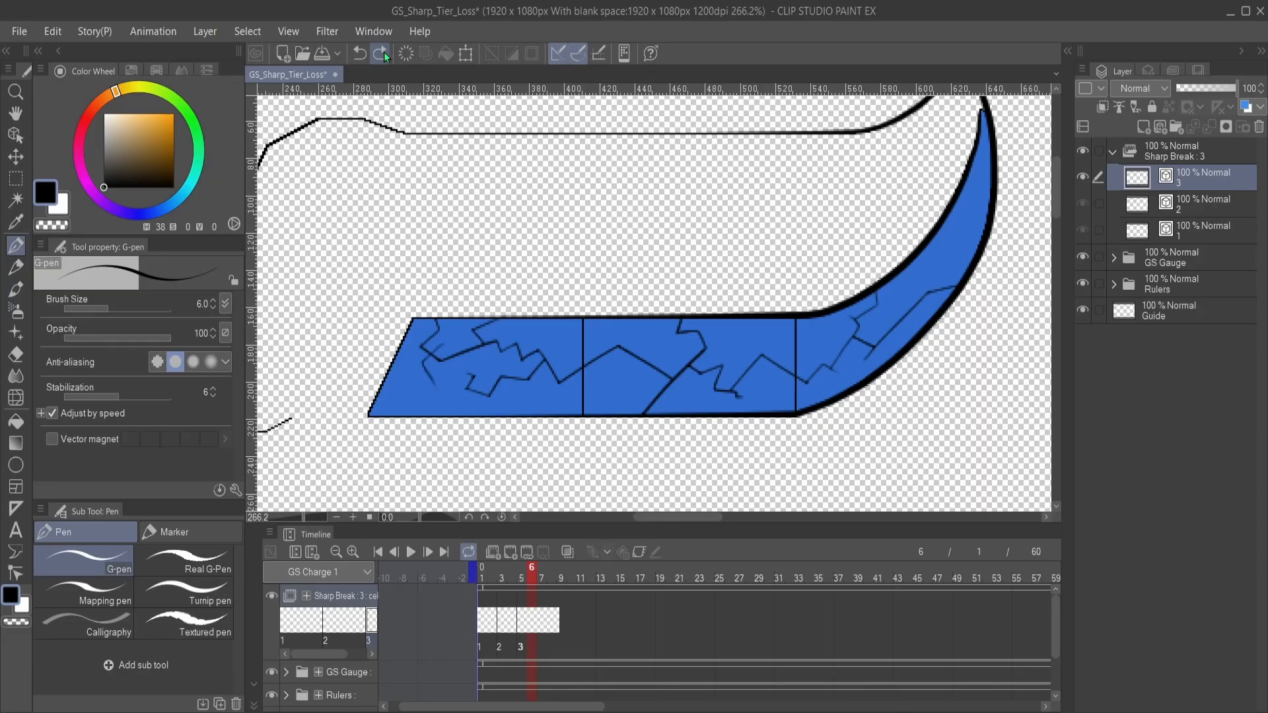
pyautogui.click(350, 54)
# - Paste the fuller crack drawing as new cel 4 in Sharp Break and assign it to frame 7
pyautogui.hotkey('ctrl', 'v')
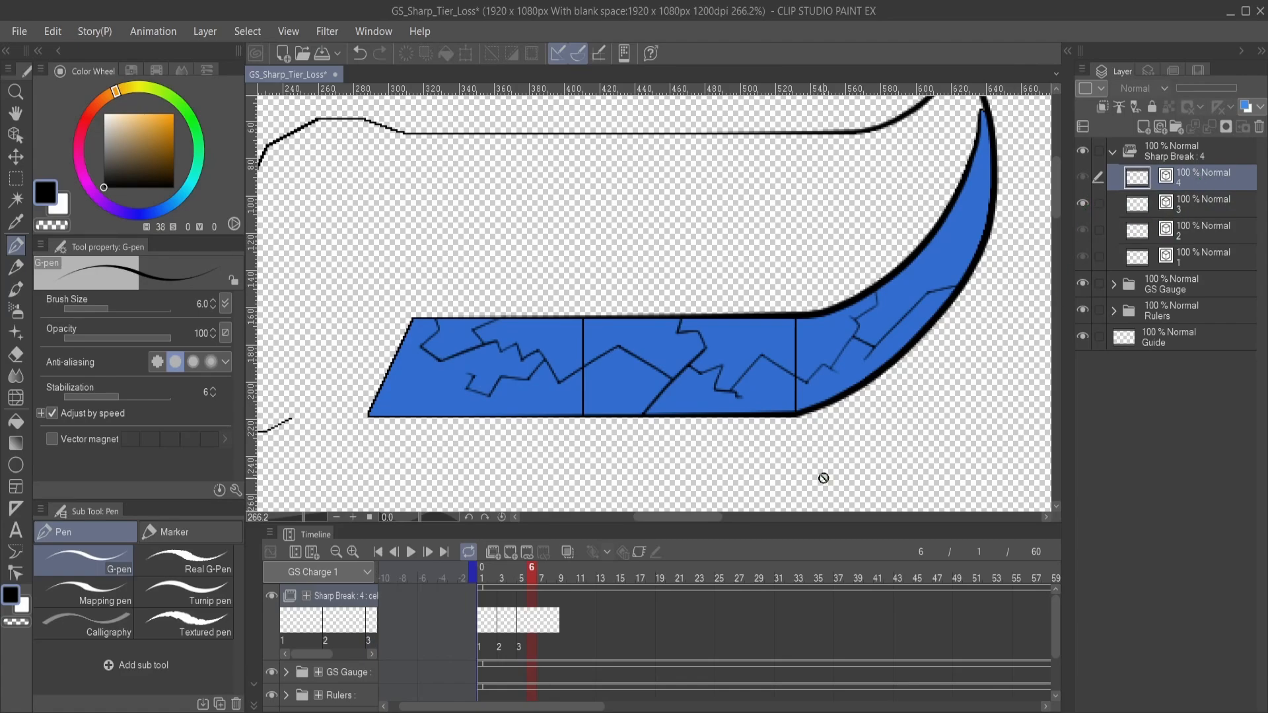
pyautogui.click(540, 621)
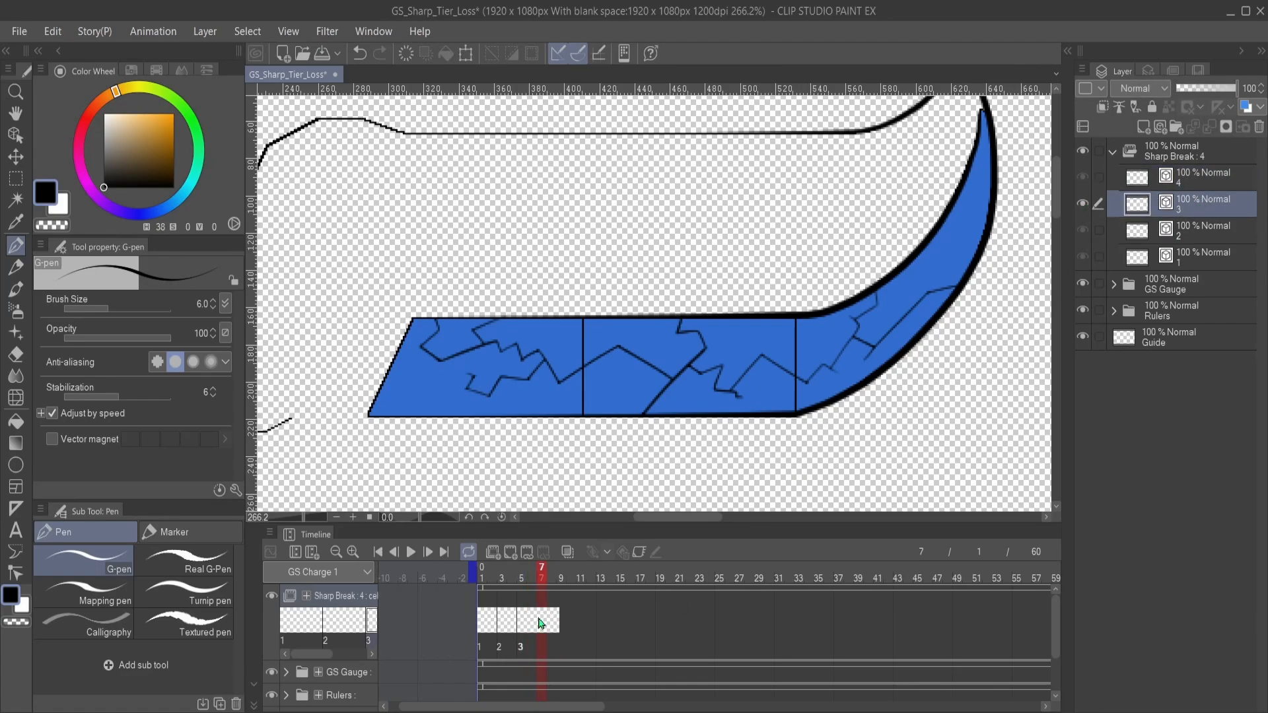
pyautogui.click(575, 317)
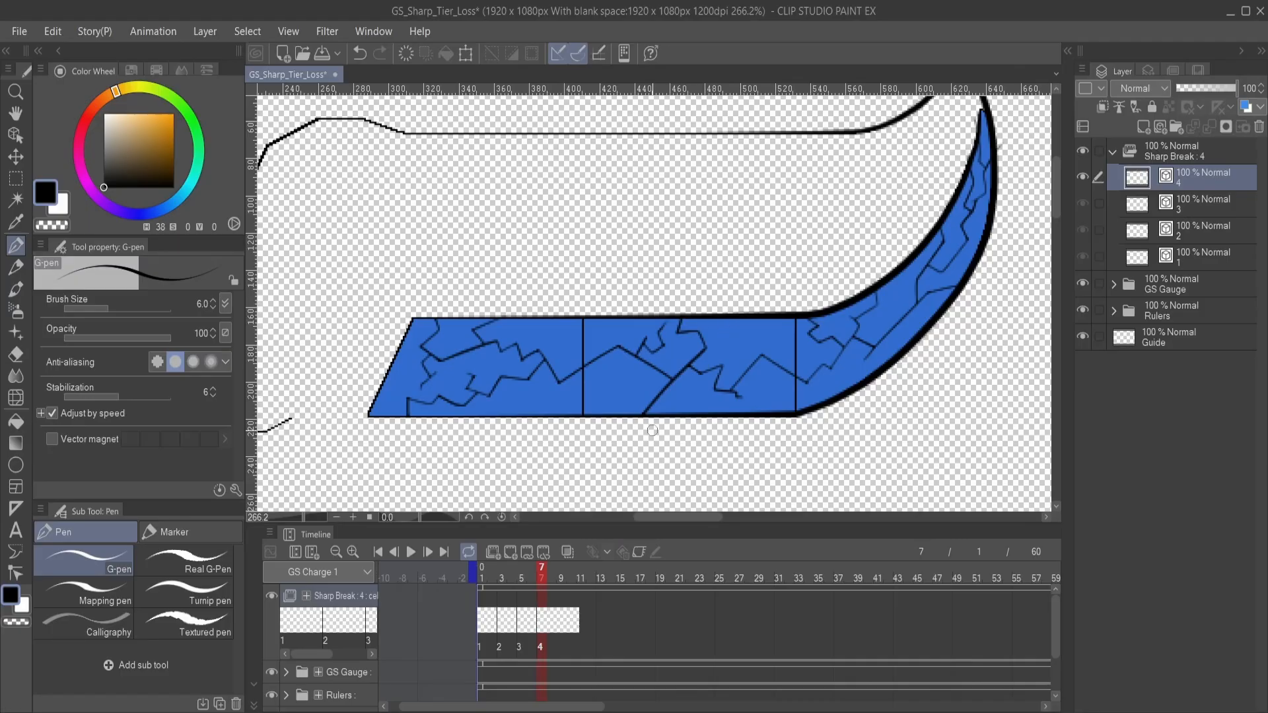
# - Compare the crack progression across cels 1 to 4 of Sharp Break, ending on cel 4
pyautogui.click(524, 628)
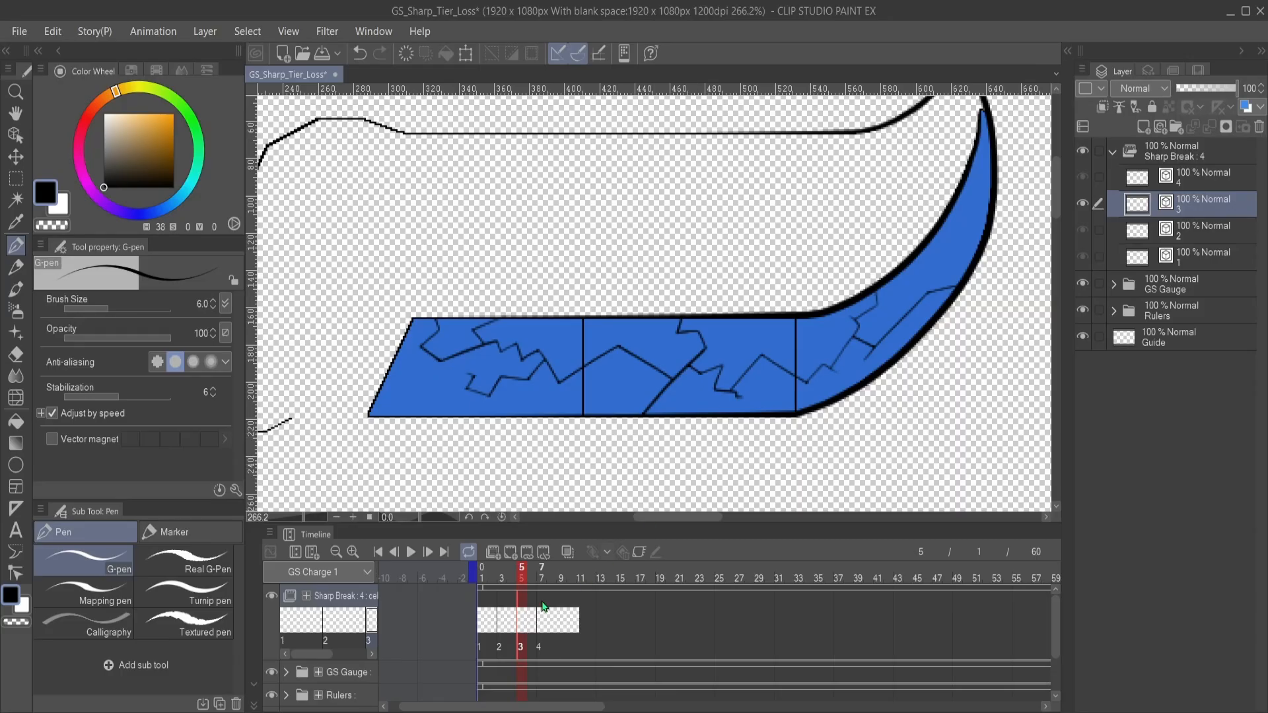
pyautogui.click(546, 623)
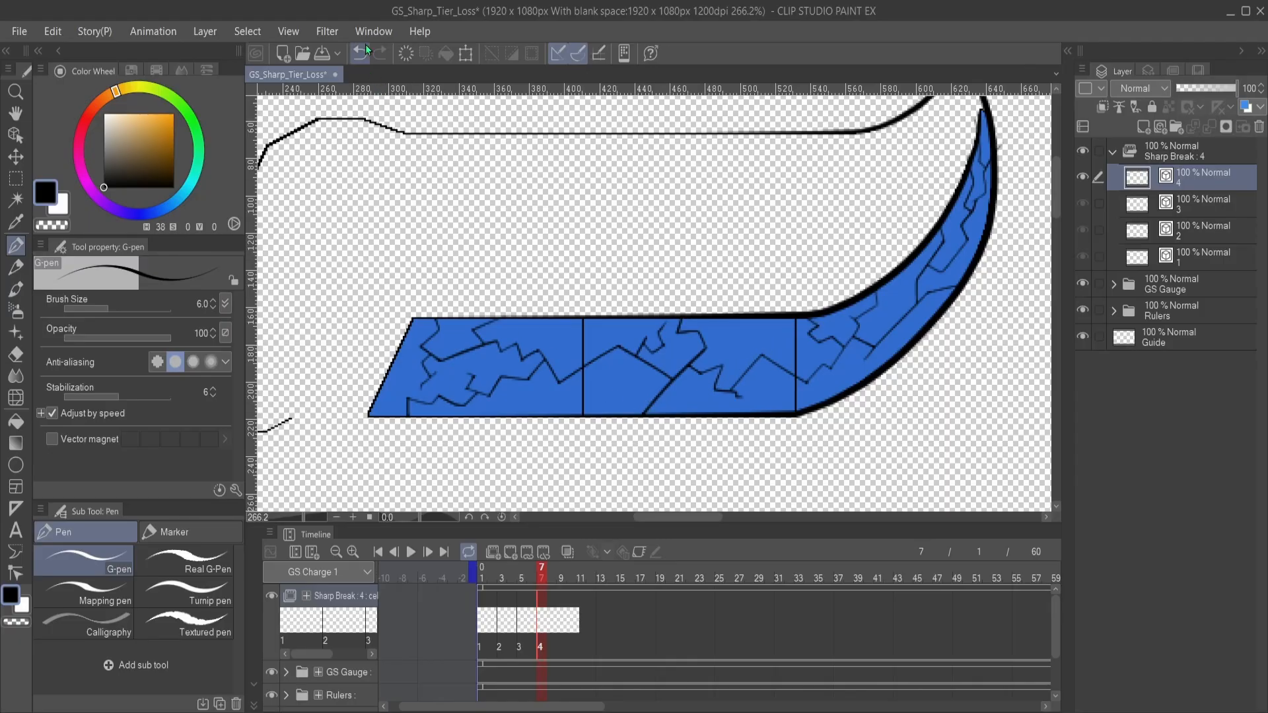
pyautogui.click(521, 622)
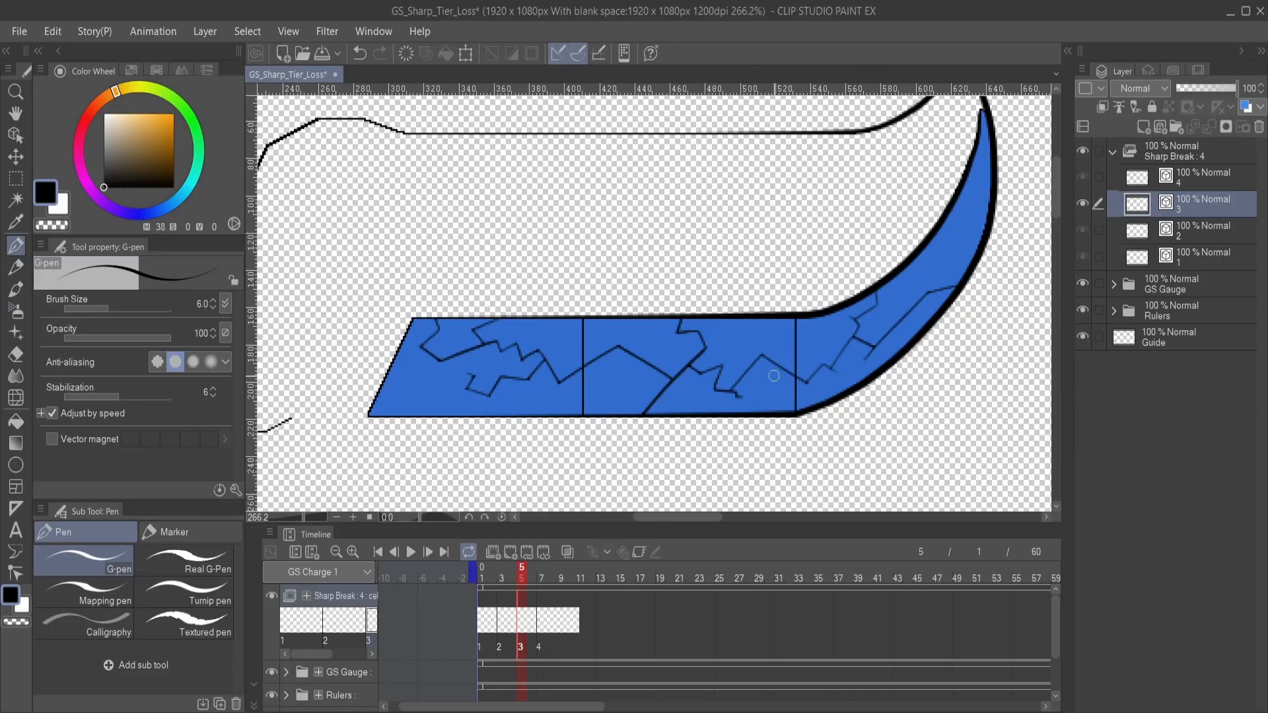
pyautogui.click(487, 624)
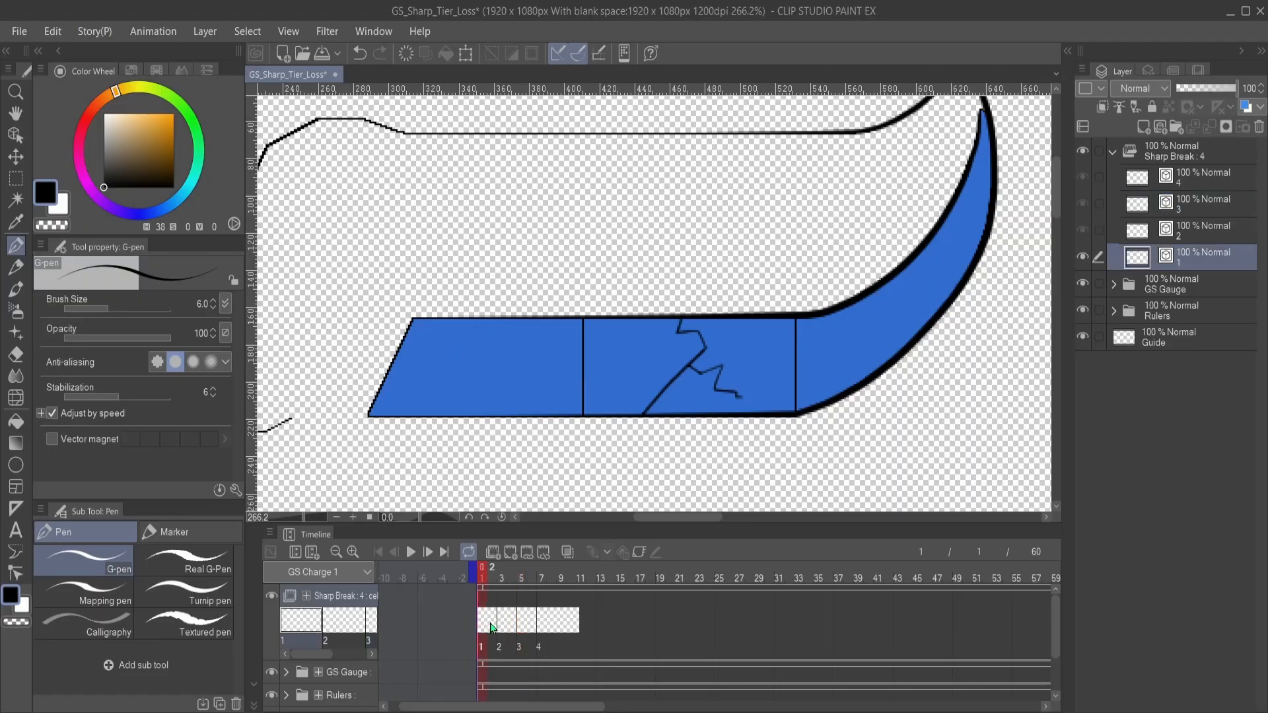
pyautogui.click(504, 627)
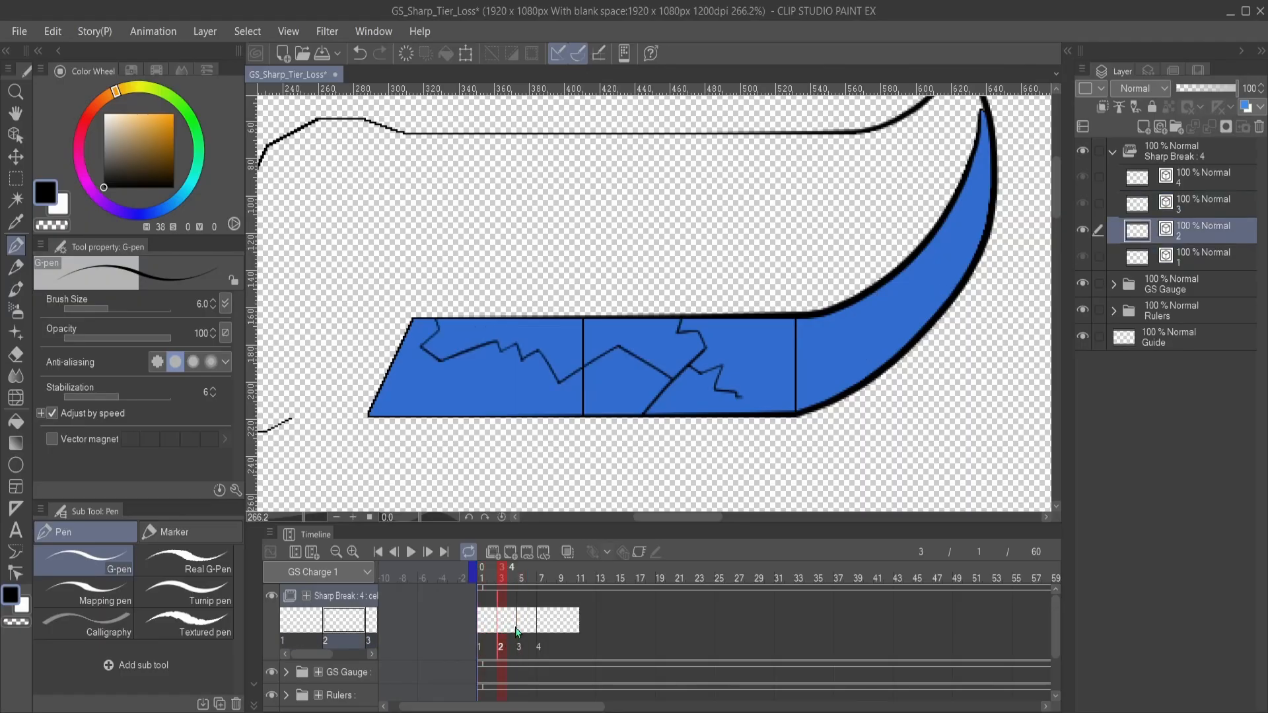
pyautogui.click(526, 623)
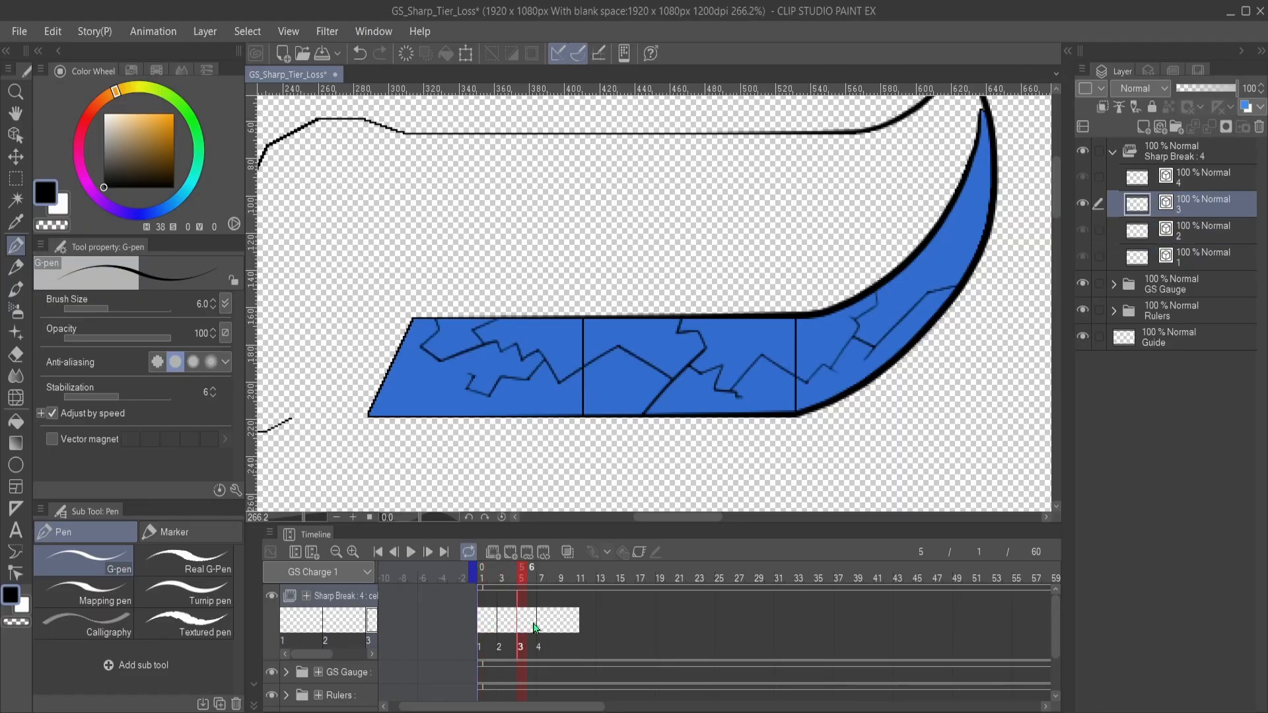
pyautogui.click(546, 625)
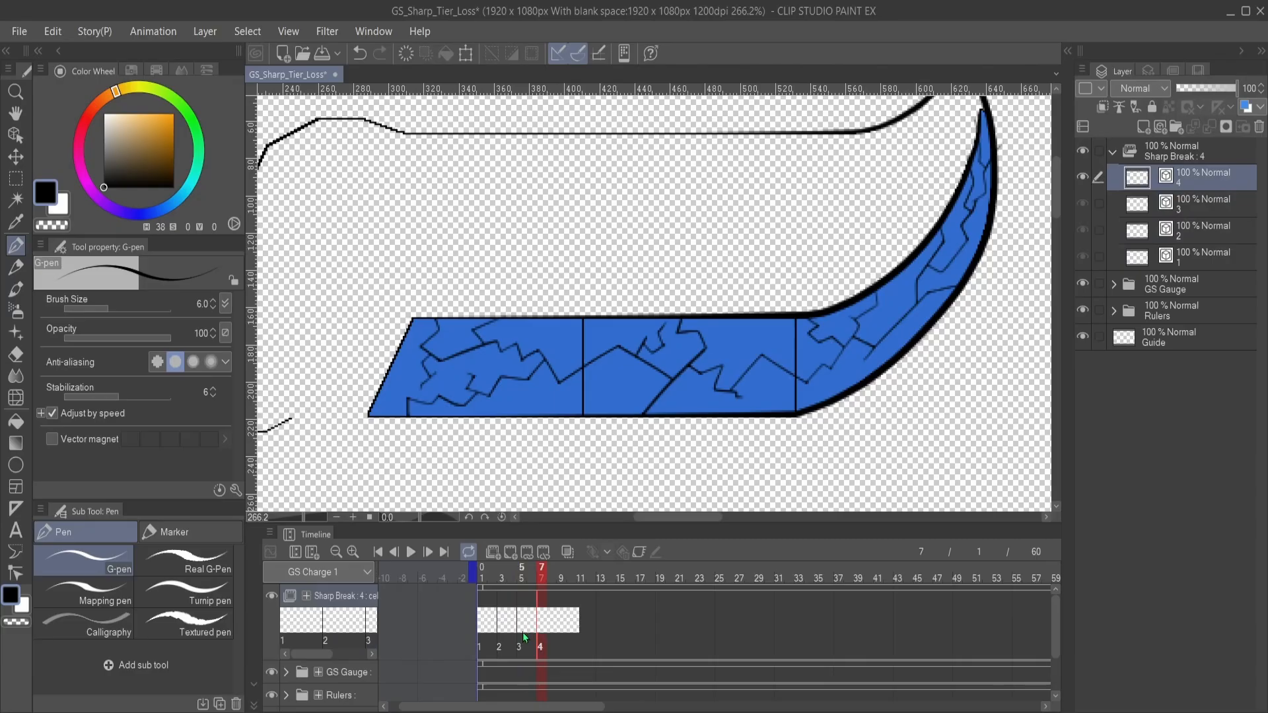
# - Expand the GS Gauge layer folder to show its line art and color layers
pyautogui.moveTo(722, 355)
pyautogui.mouseDown()
pyautogui.moveTo(663, 391)
pyautogui.moveTo(749, 374)
pyautogui.mouseUp()
pyautogui.scroll(-3, 661, 430)
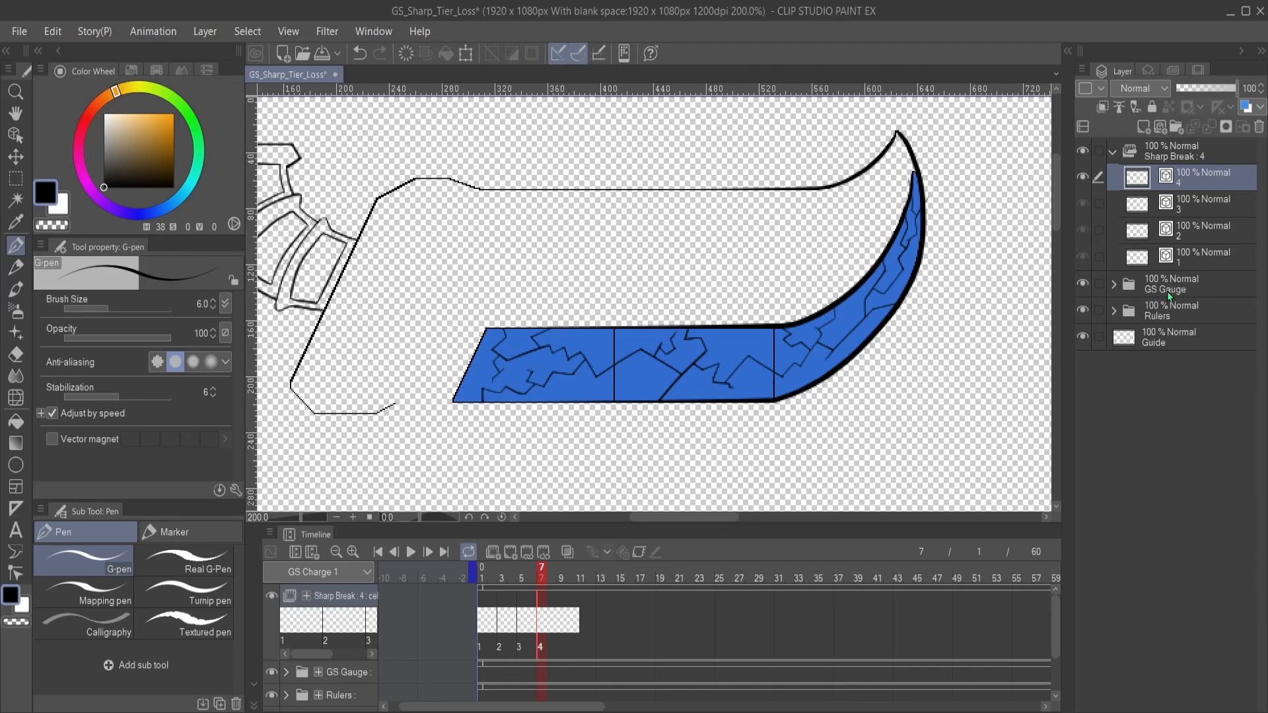
pyautogui.click(1114, 286)
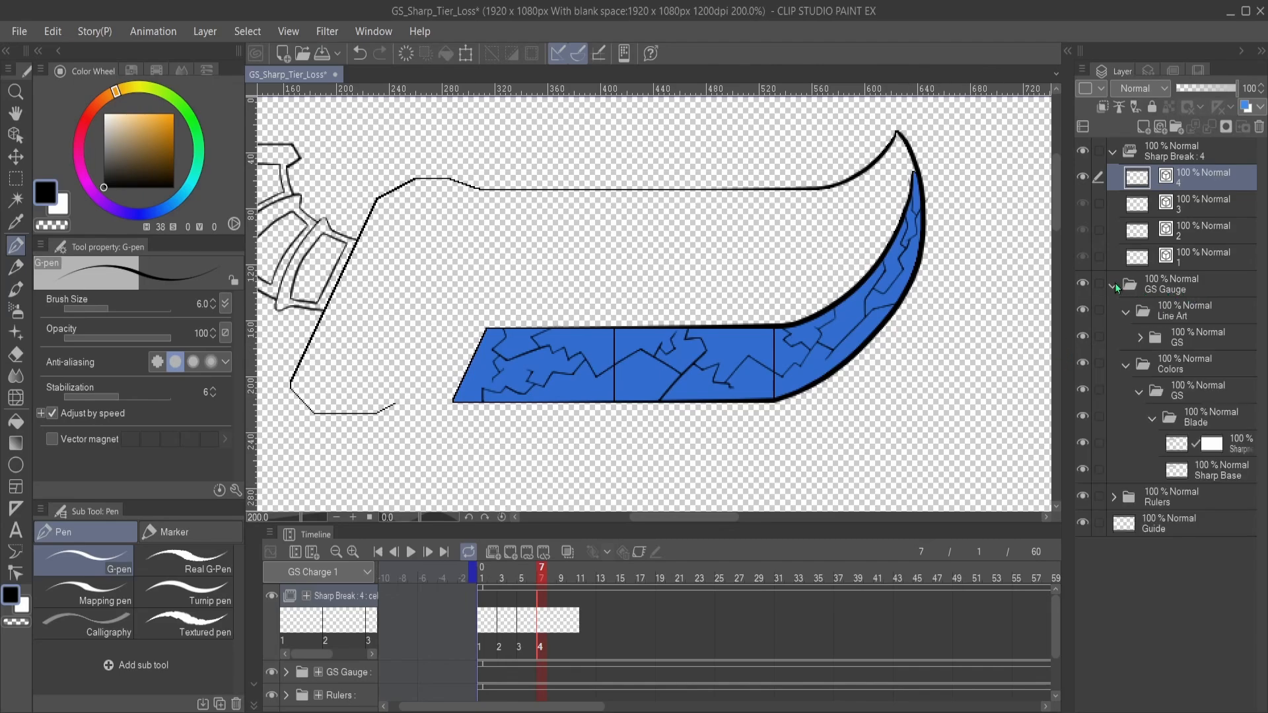
# - Collapse and hide the Line Art folder in GS Gauge, and examine the crack ends along the blade's curved tip
pyautogui.click(1127, 313)
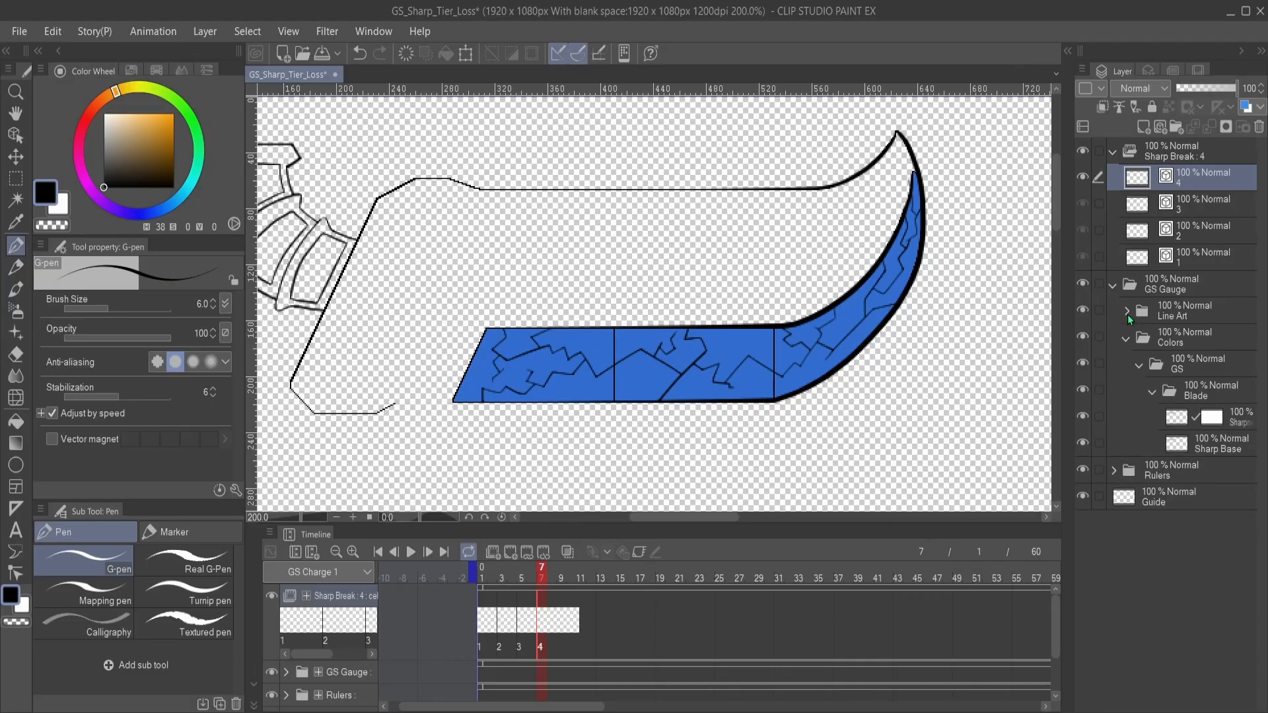
pyautogui.click(1085, 312)
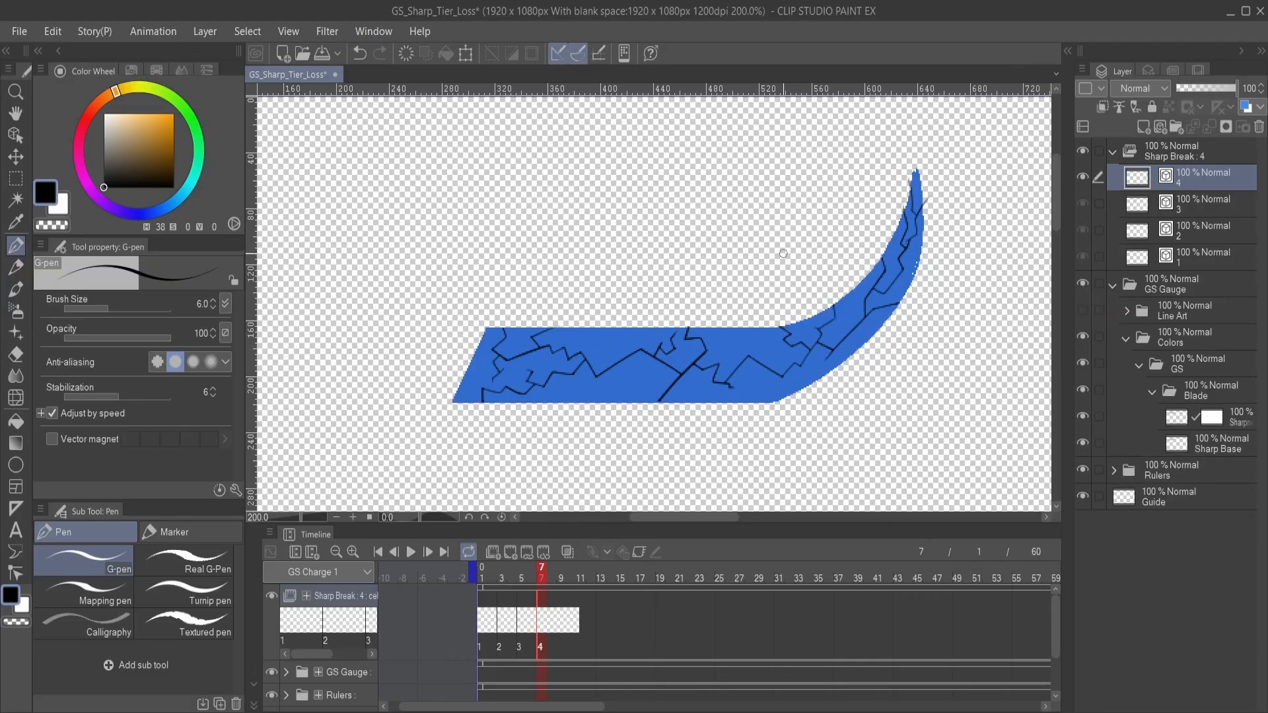
pyautogui.scroll(1, 679, 338)
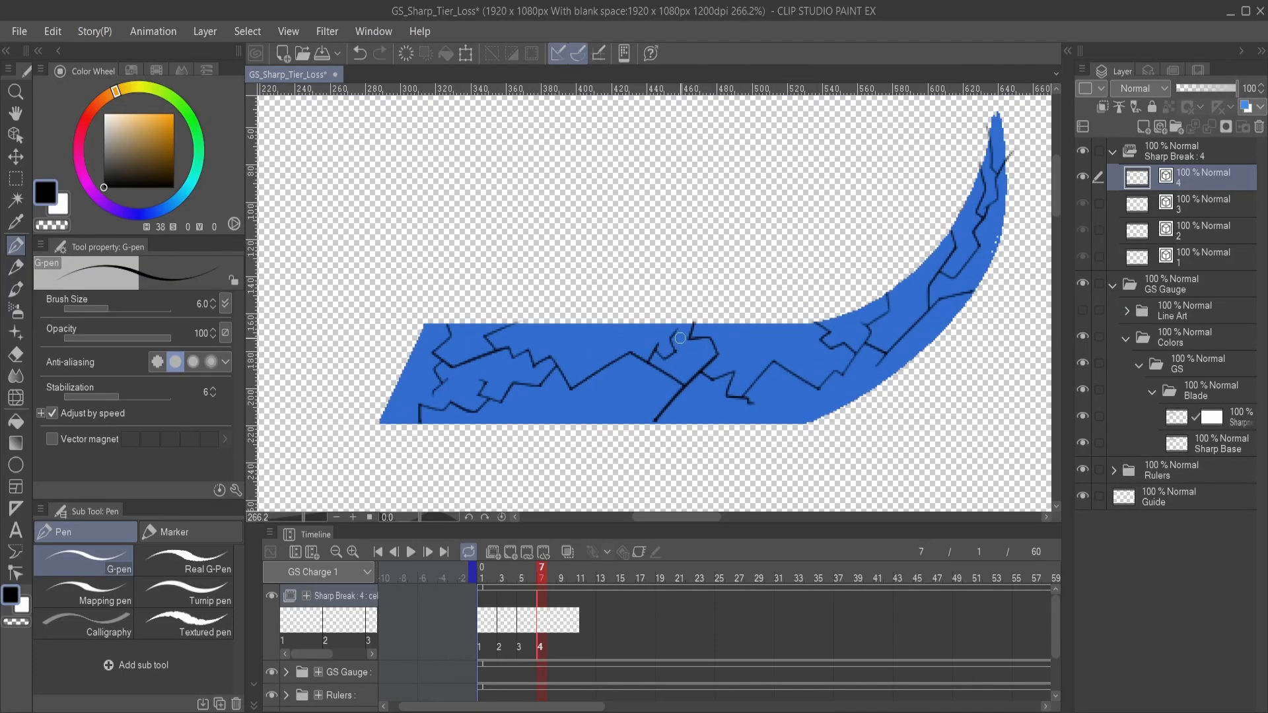
pyautogui.scroll(2, 680, 339)
pyautogui.moveTo(913, 305); pyautogui.dragTo(749, 393)
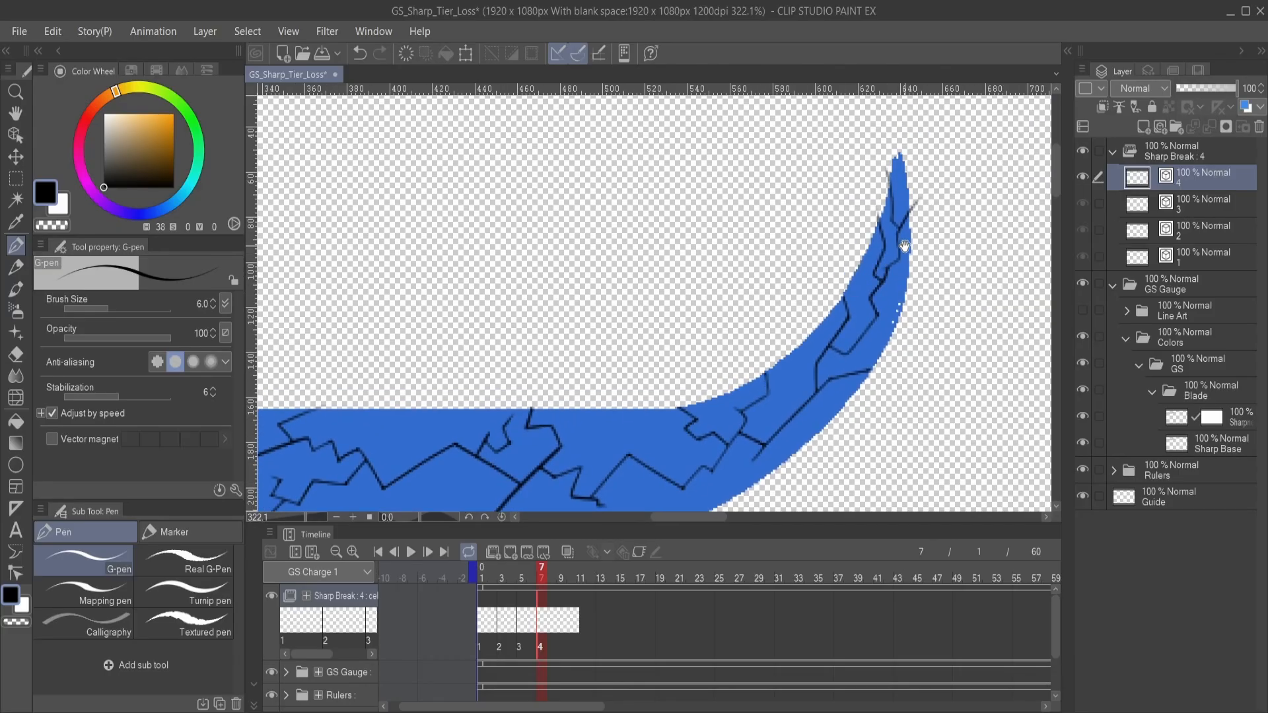
pyautogui.moveTo(904, 246); pyautogui.dragTo(776, 328)
pyautogui.scroll(2, 785, 323)
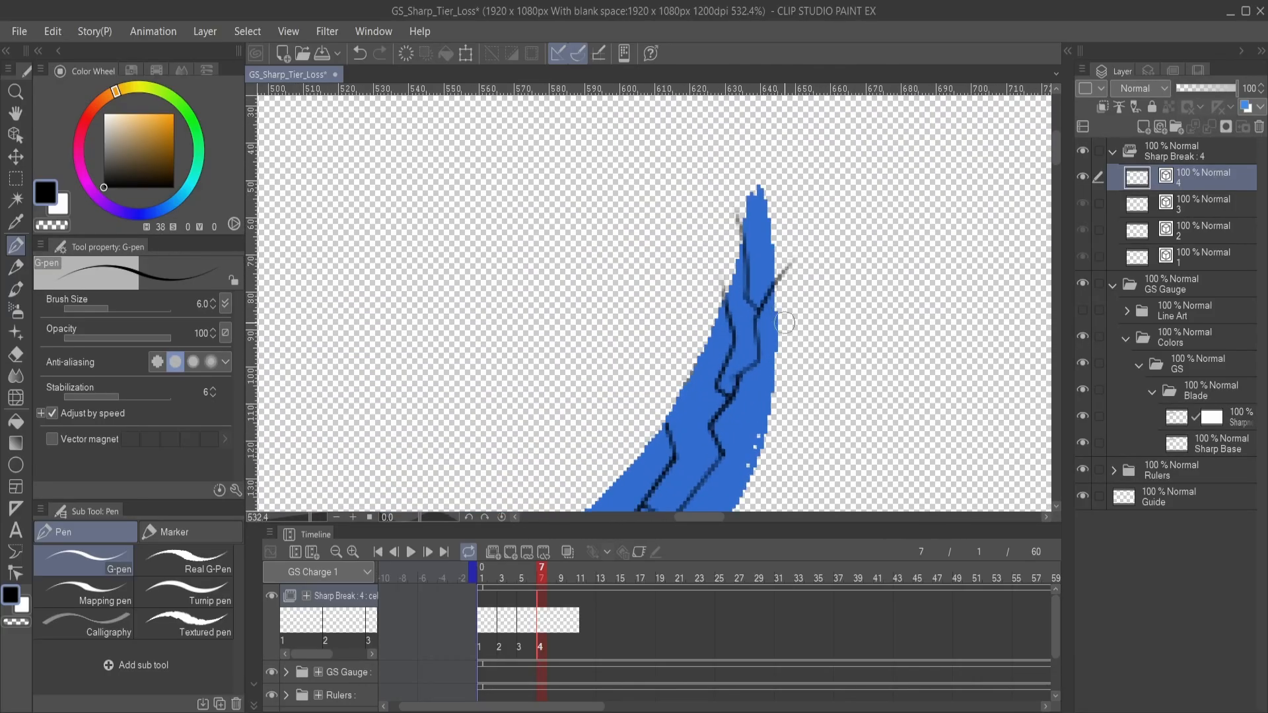
pyautogui.moveTo(808, 411); pyautogui.dragTo(830, 375)
pyautogui.moveTo(697, 335); pyautogui.dragTo(793, 191)
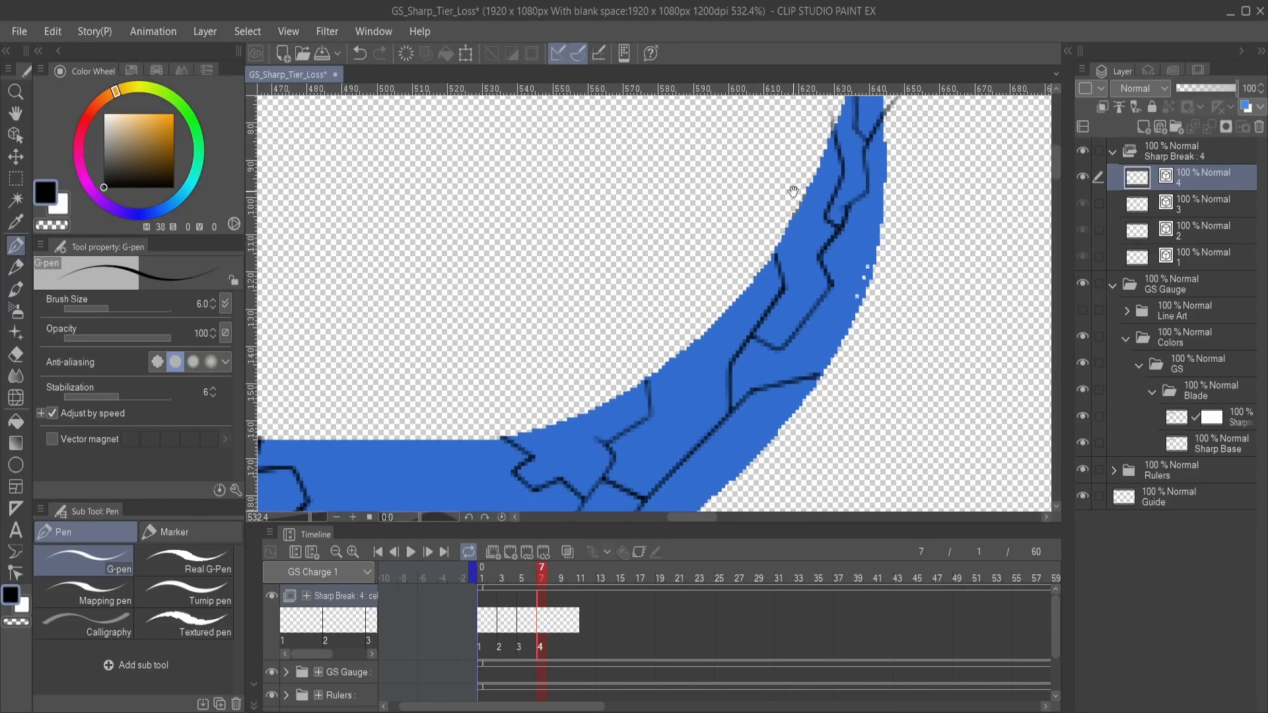
# - Examine the cracks without line art along the straight segments and again at the blade's tip for overhanging ends
pyautogui.moveTo(627, 372); pyautogui.dragTo(792, 271)
pyautogui.moveTo(577, 346); pyautogui.dragTo(533, 326)
pyautogui.moveTo(786, 291); pyautogui.dragTo(611, 340)
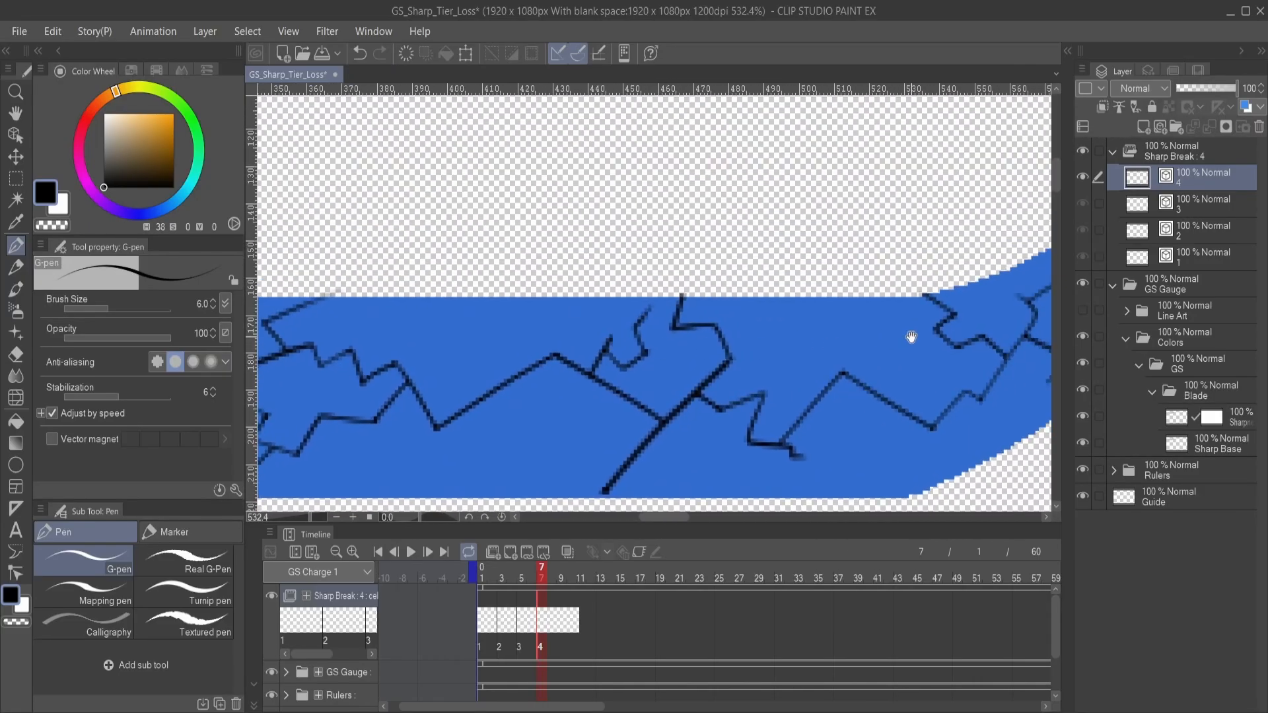
pyautogui.moveTo(911, 337); pyautogui.dragTo(726, 325)
pyautogui.moveTo(968, 295); pyautogui.dragTo(817, 395)
pyautogui.moveTo(962, 335); pyautogui.dragTo(885, 387)
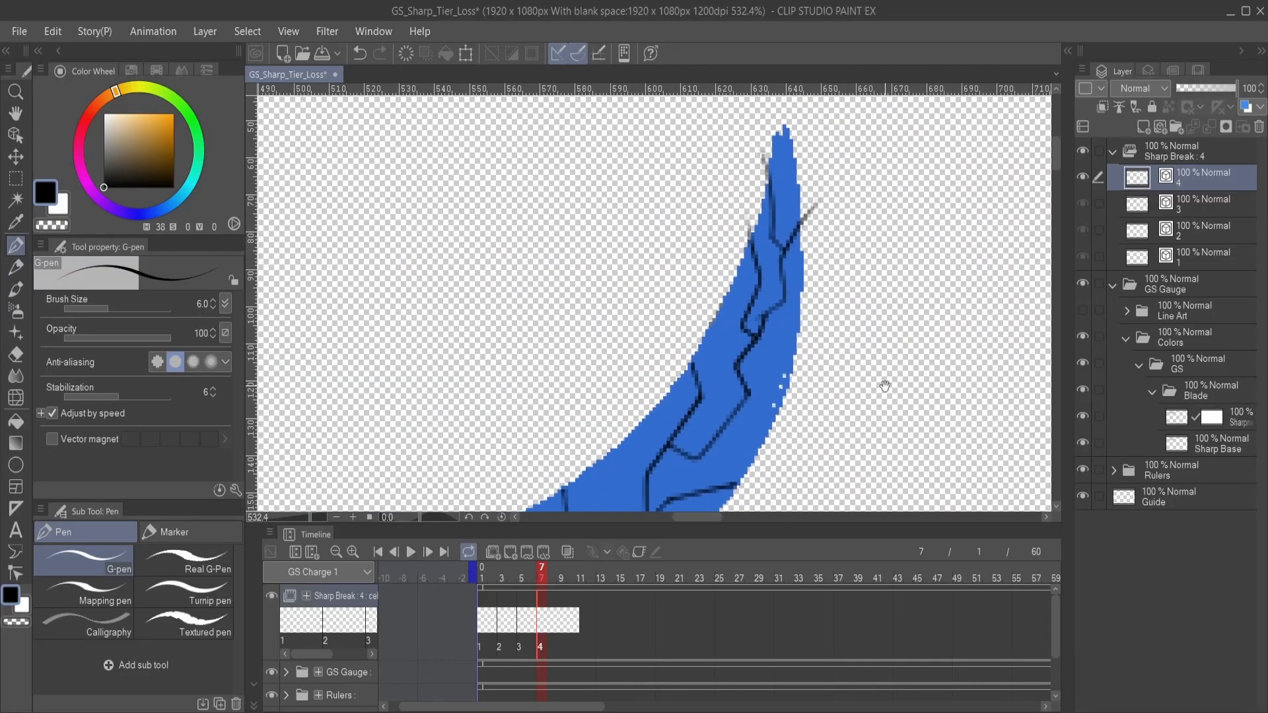
pyautogui.click(1088, 312)
pyautogui.click(1088, 312)
pyautogui.moveTo(858, 274); pyautogui.dragTo(862, 397)
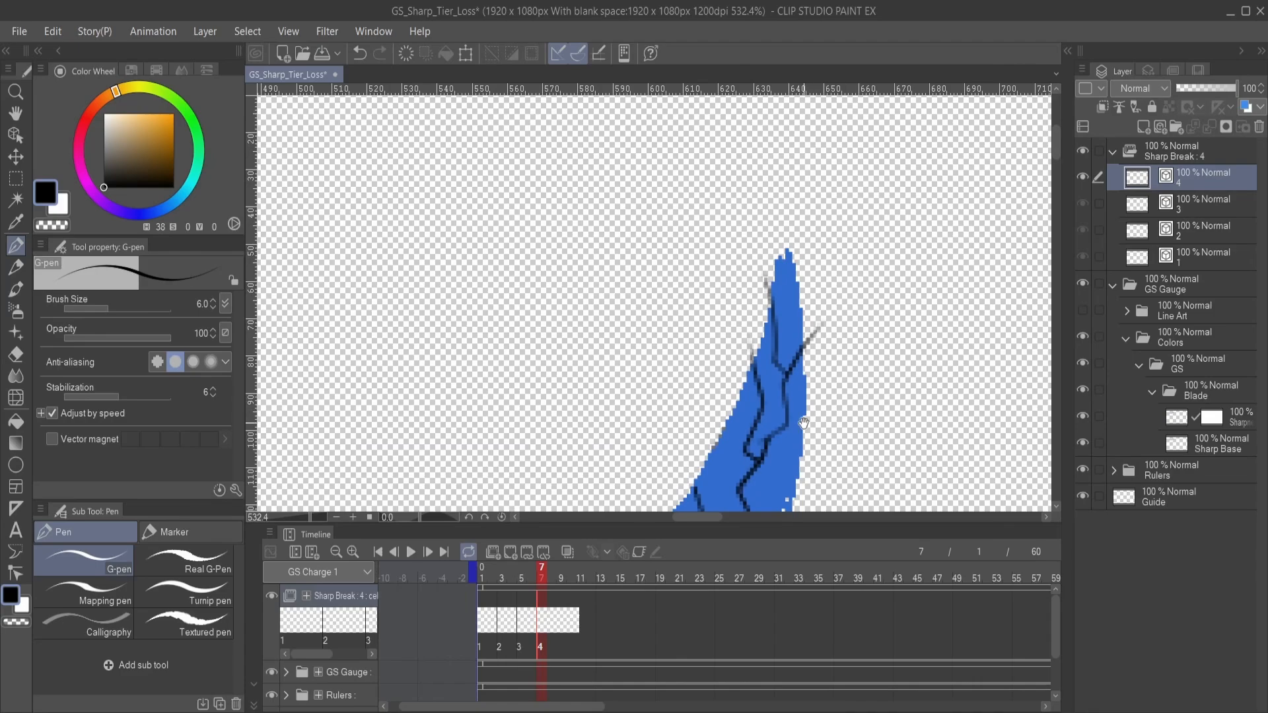
pyautogui.moveTo(750, 439)
pyautogui.mouseDown()
pyautogui.moveTo(806, 269)
pyautogui.moveTo(795, 318)
pyautogui.mouseUp()
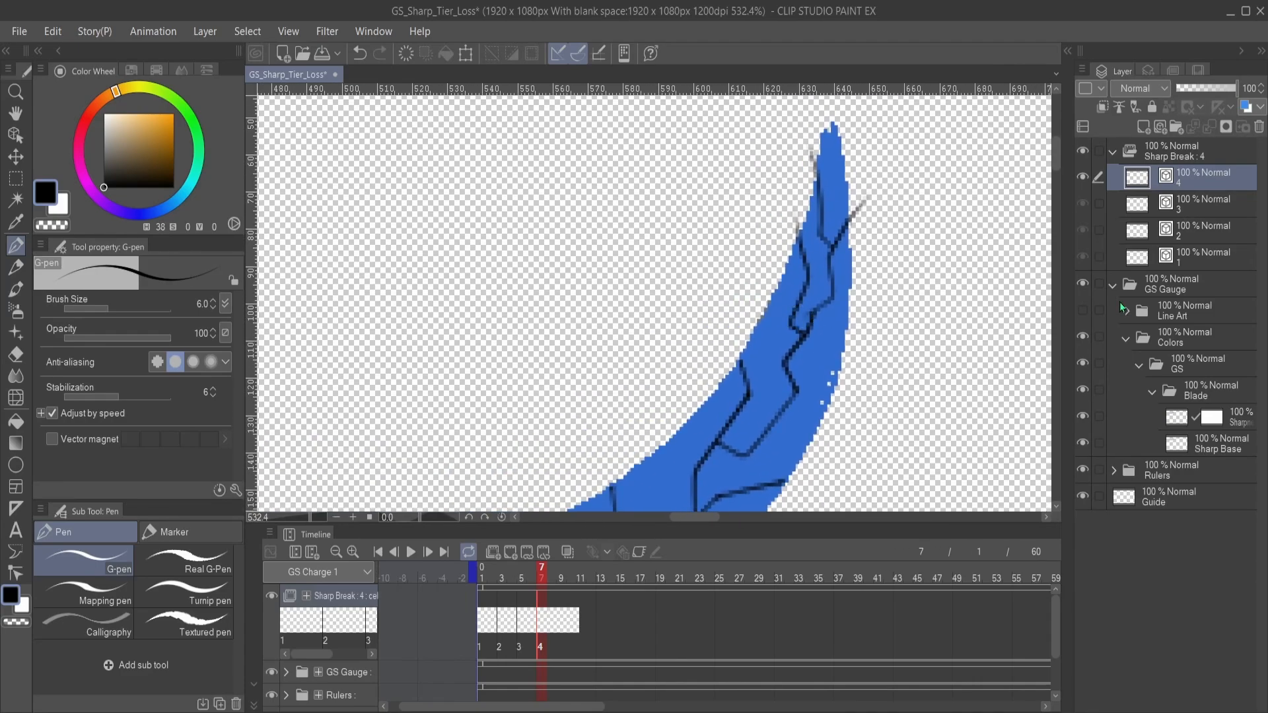
# - Show the Line Art folder and trim the crack end overhanging the blade's outline near the tip on cel 4 with the Vector eraser
pyautogui.click(1083, 310)
pyautogui.moveTo(885, 274); pyautogui.dragTo(860, 345)
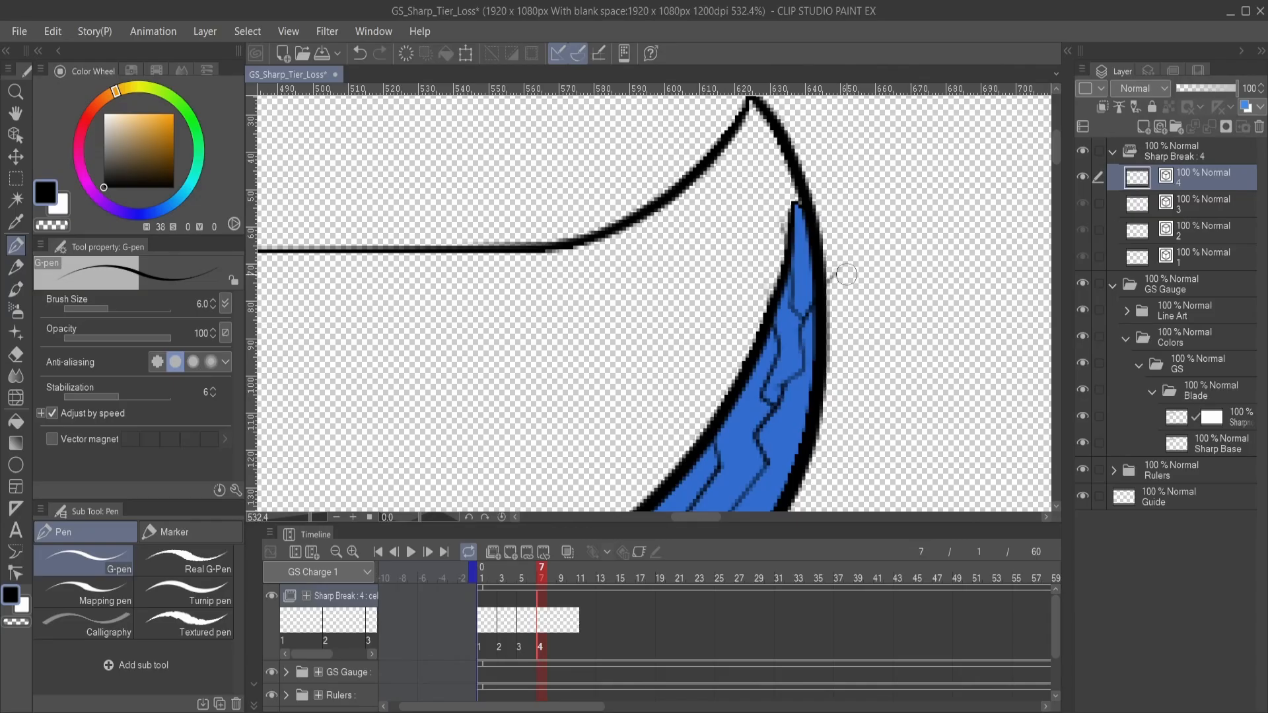
pyautogui.press('e')
pyautogui.click(780, 231)
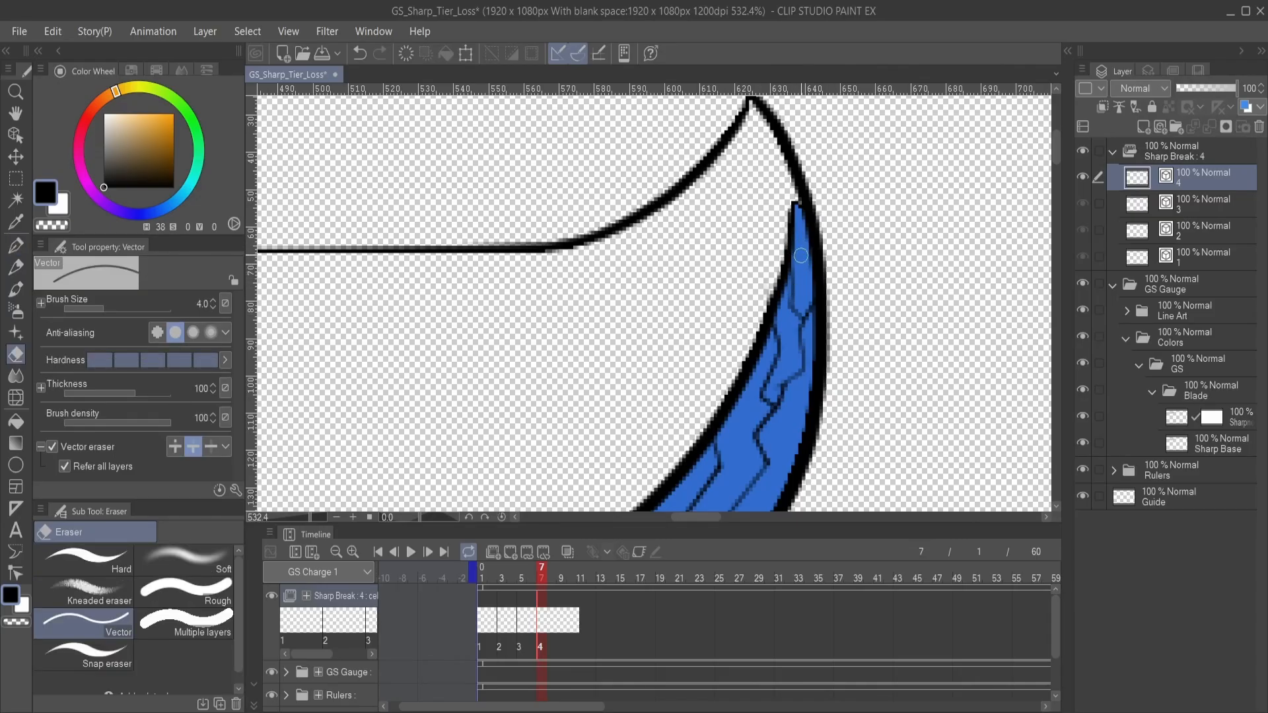
pyautogui.press('p')
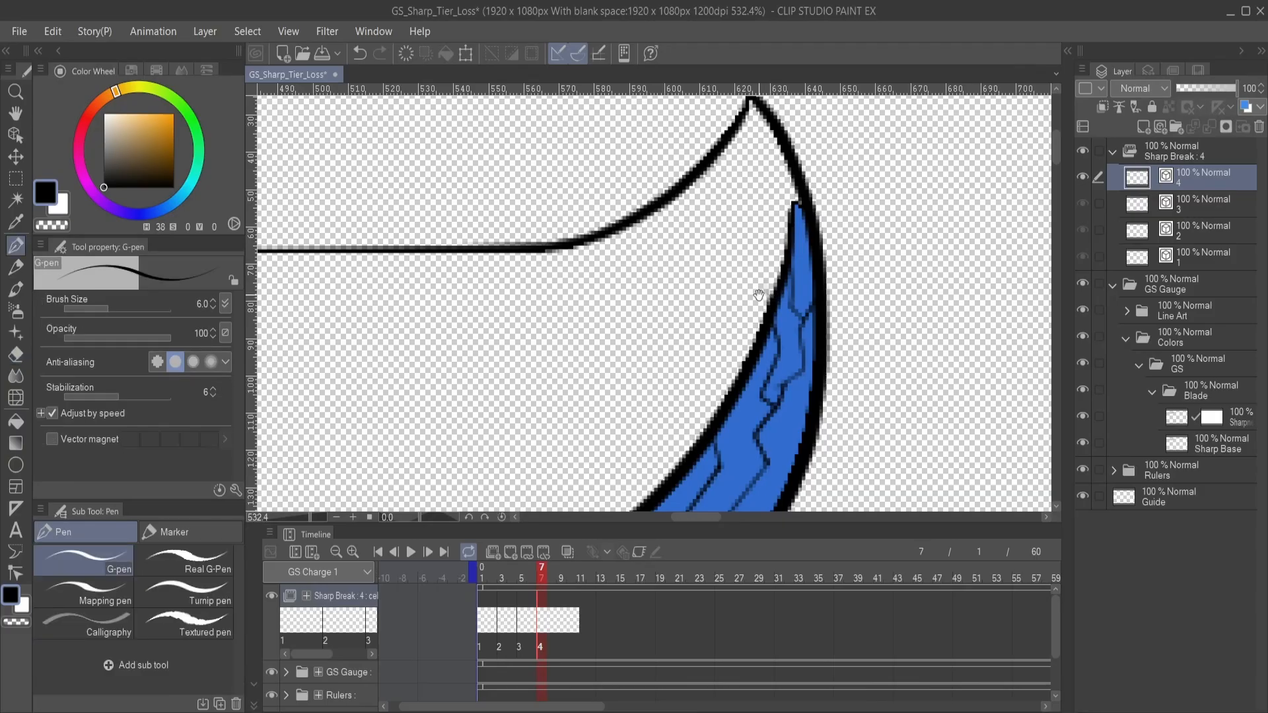
# - Hide the Line Art folder and examine the cracks against the bare blue edge of the curved and straight segments
pyautogui.moveTo(752, 309); pyautogui.dragTo(752, 226)
pyautogui.moveTo(700, 302); pyautogui.dragTo(710, 274)
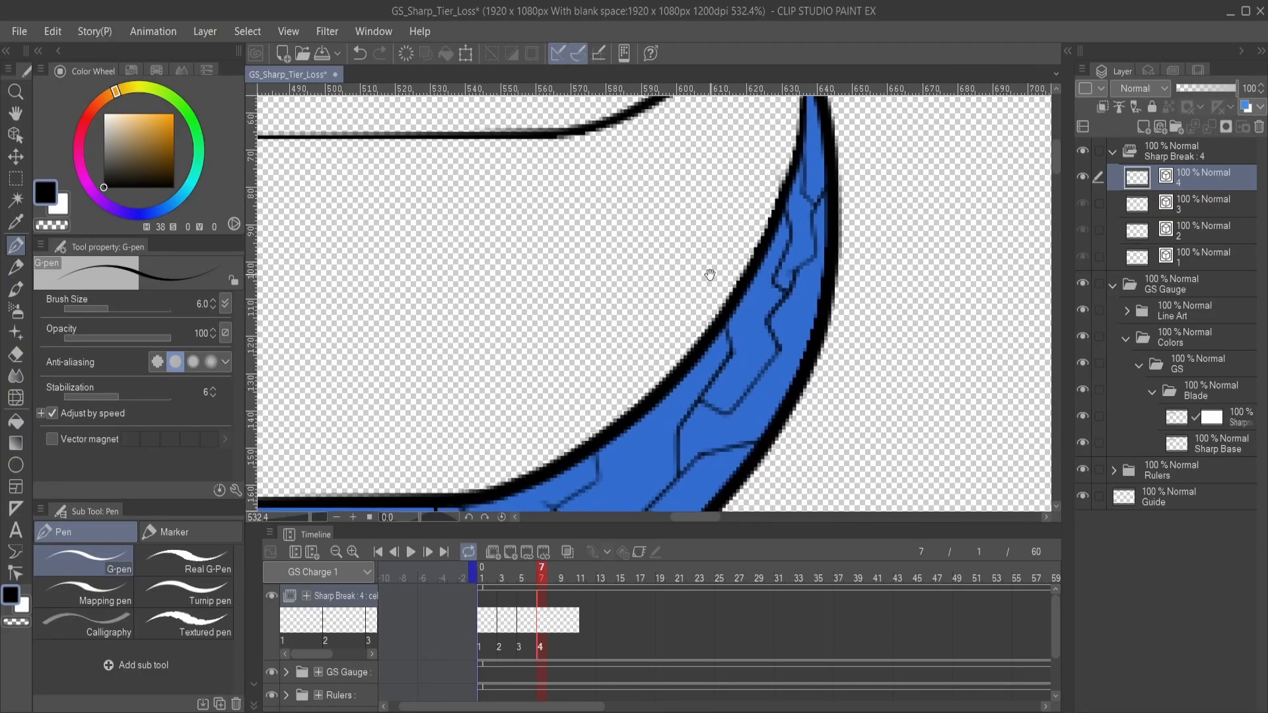
pyautogui.click(1083, 310)
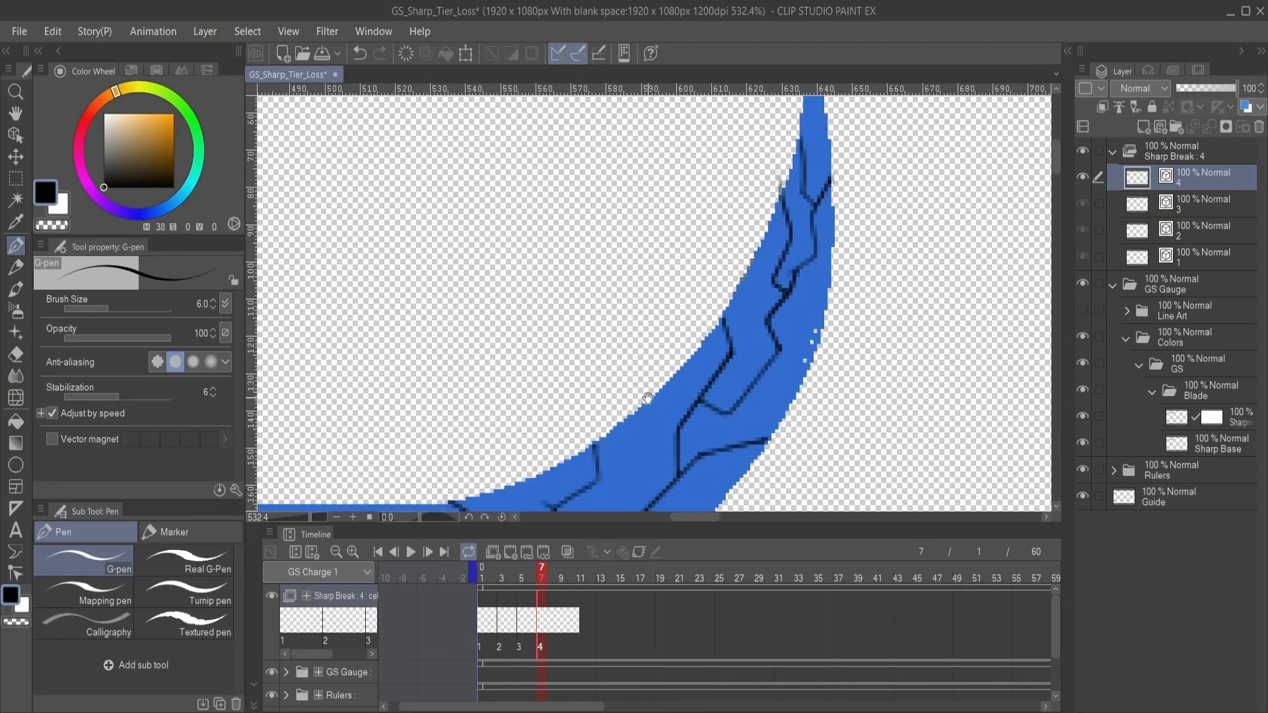
pyautogui.moveTo(648, 399); pyautogui.dragTo(725, 259)
pyautogui.moveTo(610, 336); pyautogui.dragTo(605, 293)
pyautogui.moveTo(546, 335); pyautogui.dragTo(826, 292)
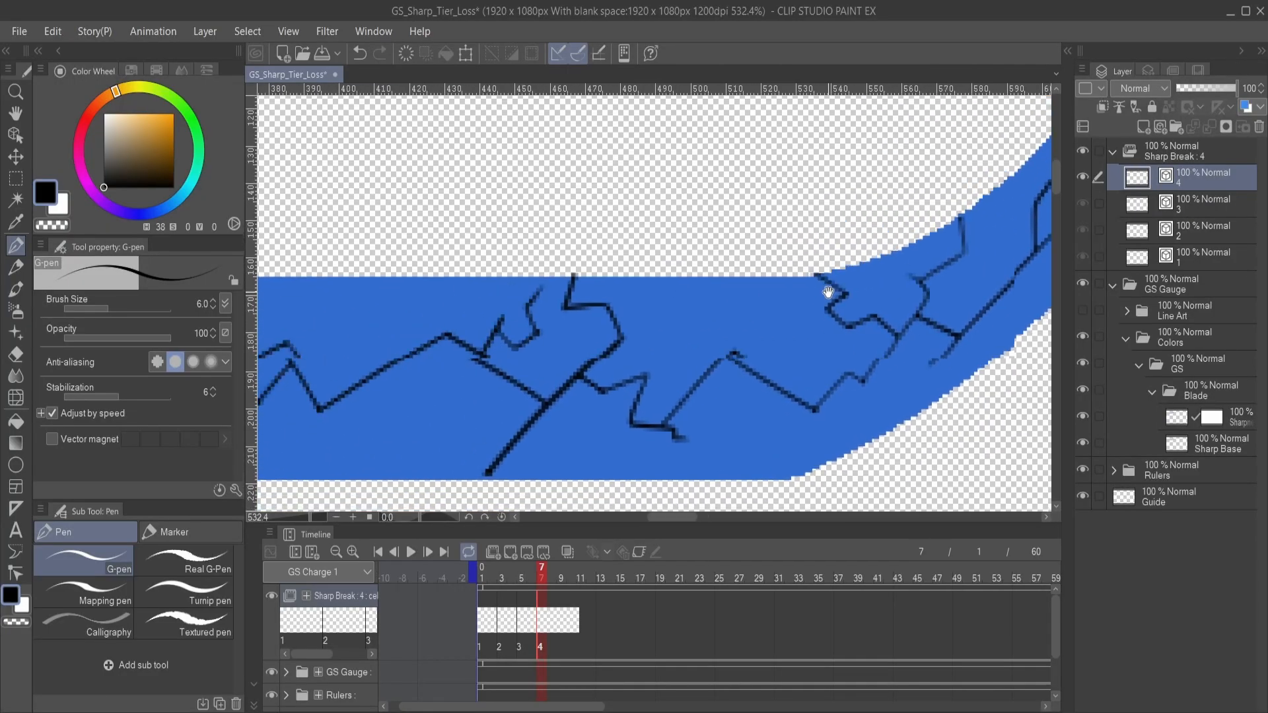
pyautogui.moveTo(560, 357); pyautogui.dragTo(629, 427)
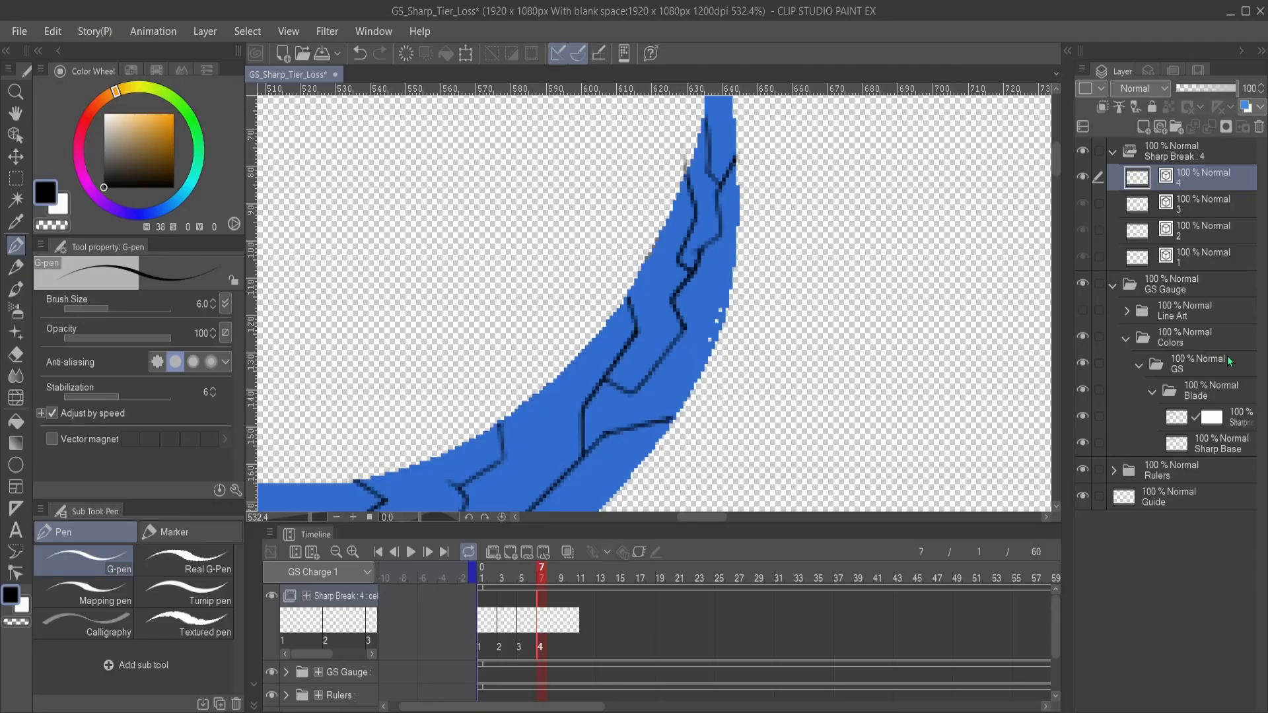
# - Fill the missing pixels along the curve's outer edge on the blue sharpness layer with its sampled blue, using the G-pen
pyautogui.click(1213, 412)
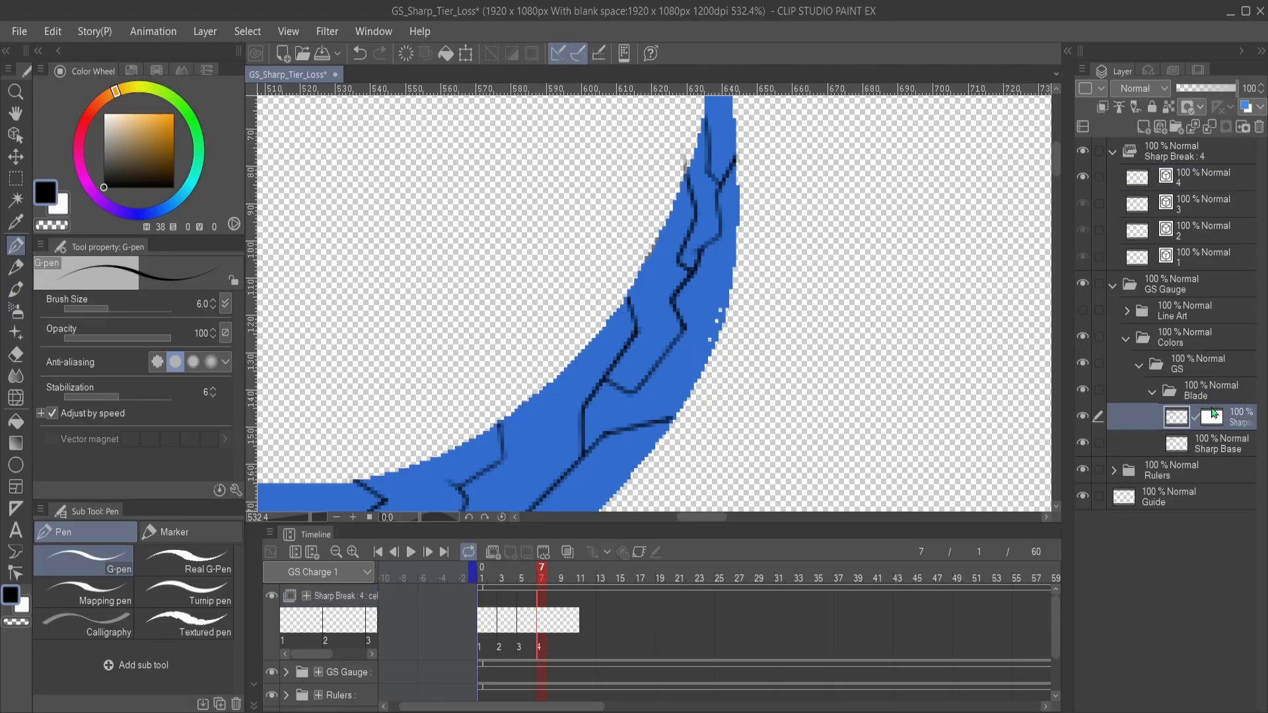
pyautogui.click(1082, 419)
pyautogui.click(1082, 418)
pyautogui.click(1082, 418)
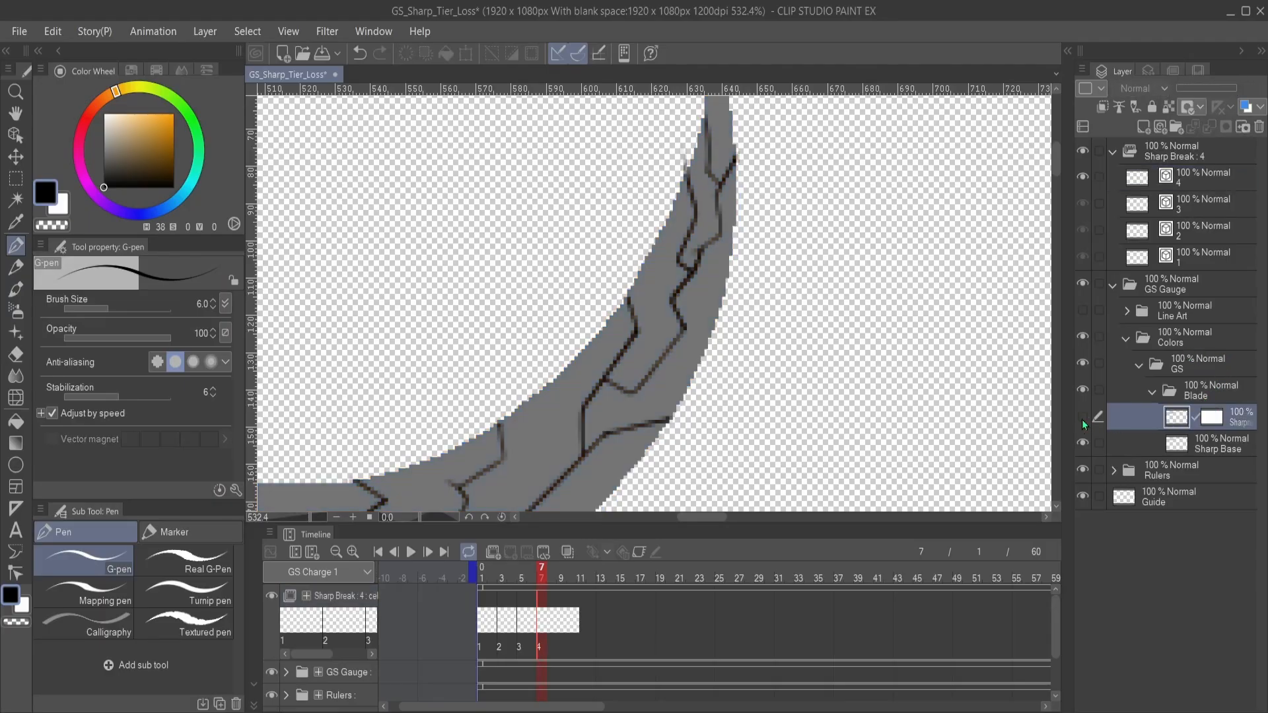
pyautogui.click(1081, 418)
pyautogui.scroll(2, 687, 254)
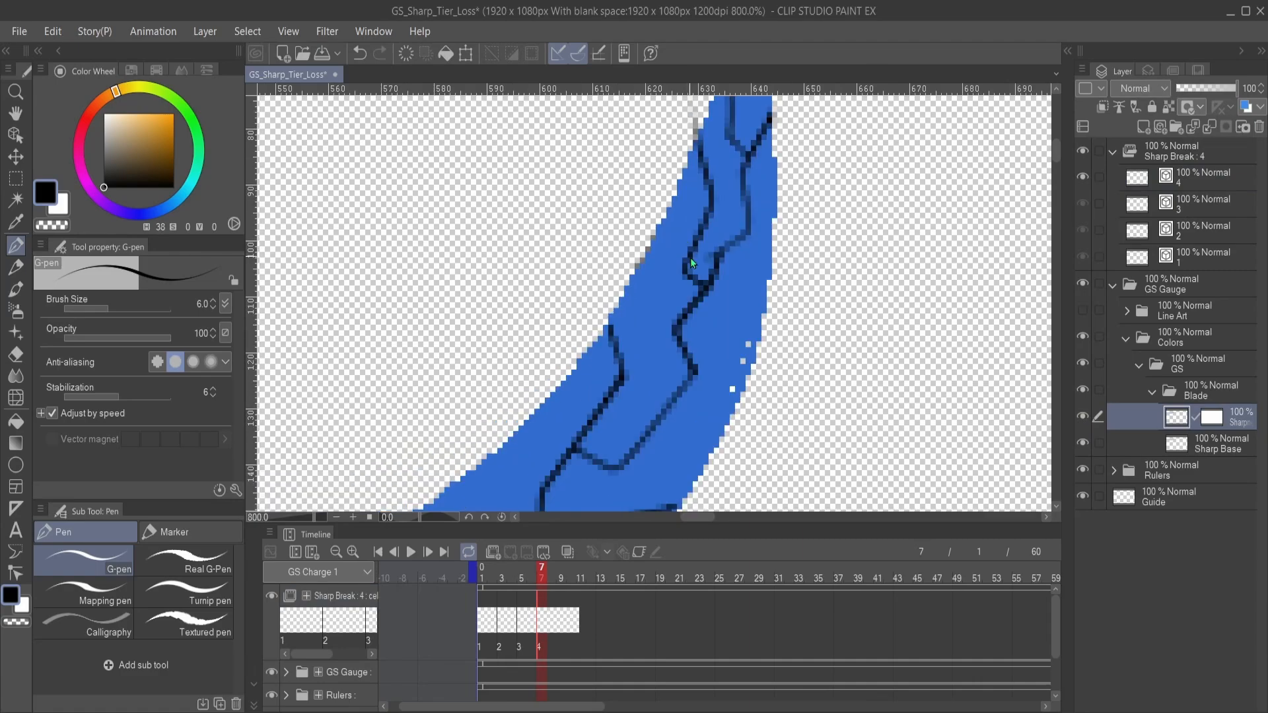
pyautogui.moveTo(768, 333); pyautogui.dragTo(773, 285)
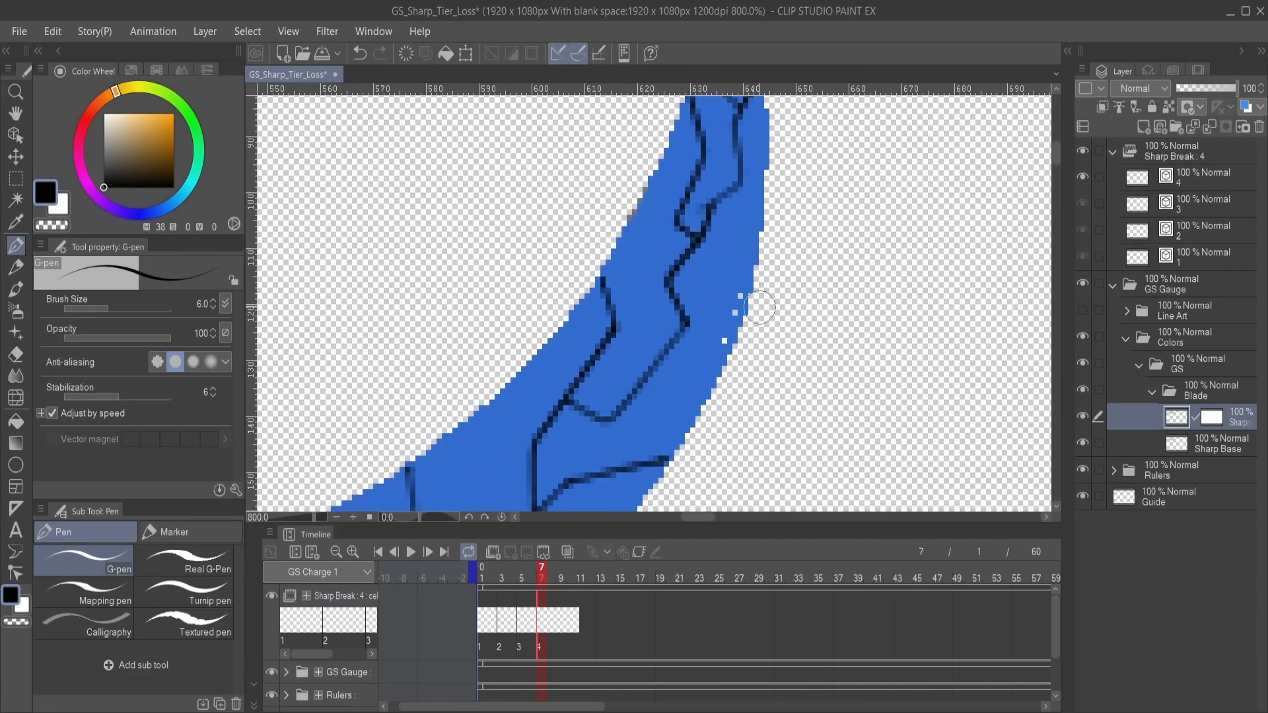
pyautogui.keyDown('alt'); pyautogui.click(710, 302); pyautogui.keyUp('alt')
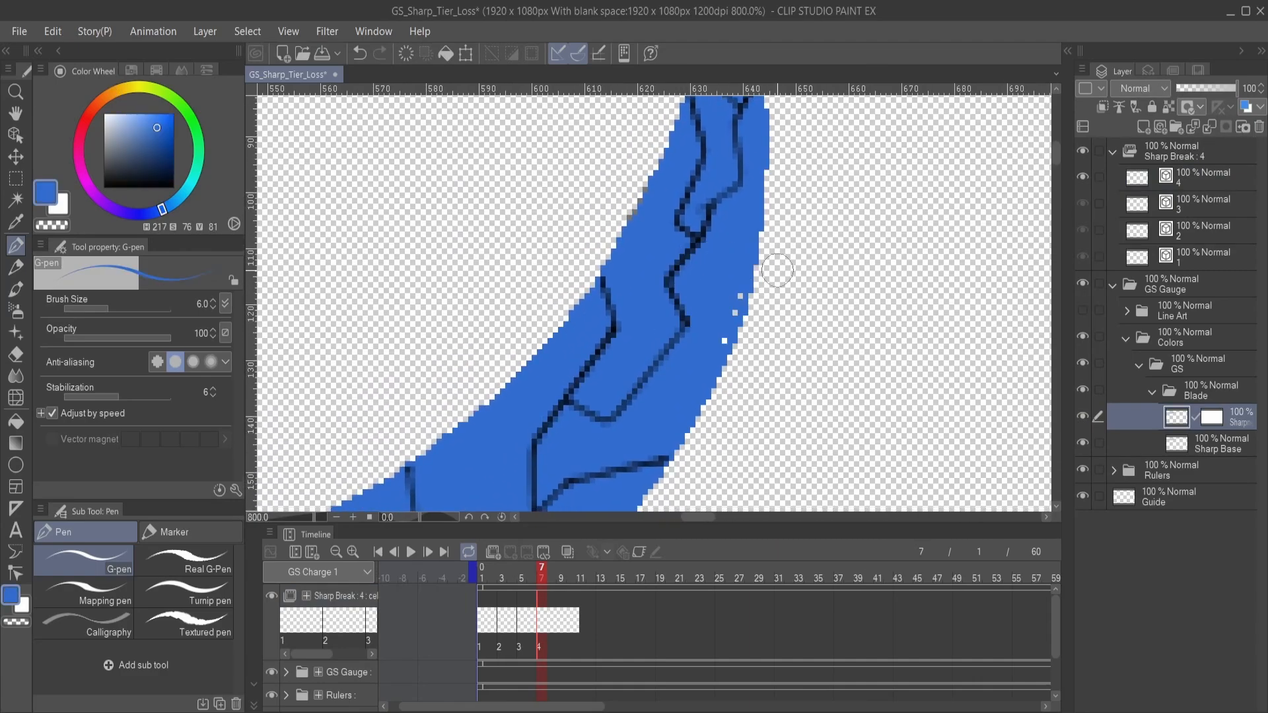
pyautogui.moveTo(737, 296); pyautogui.dragTo(719, 341)
# - Compare the edge of the blue sharpness layer with the grey Sharp Base layer beneath it along the curve
pyautogui.click(1083, 417)
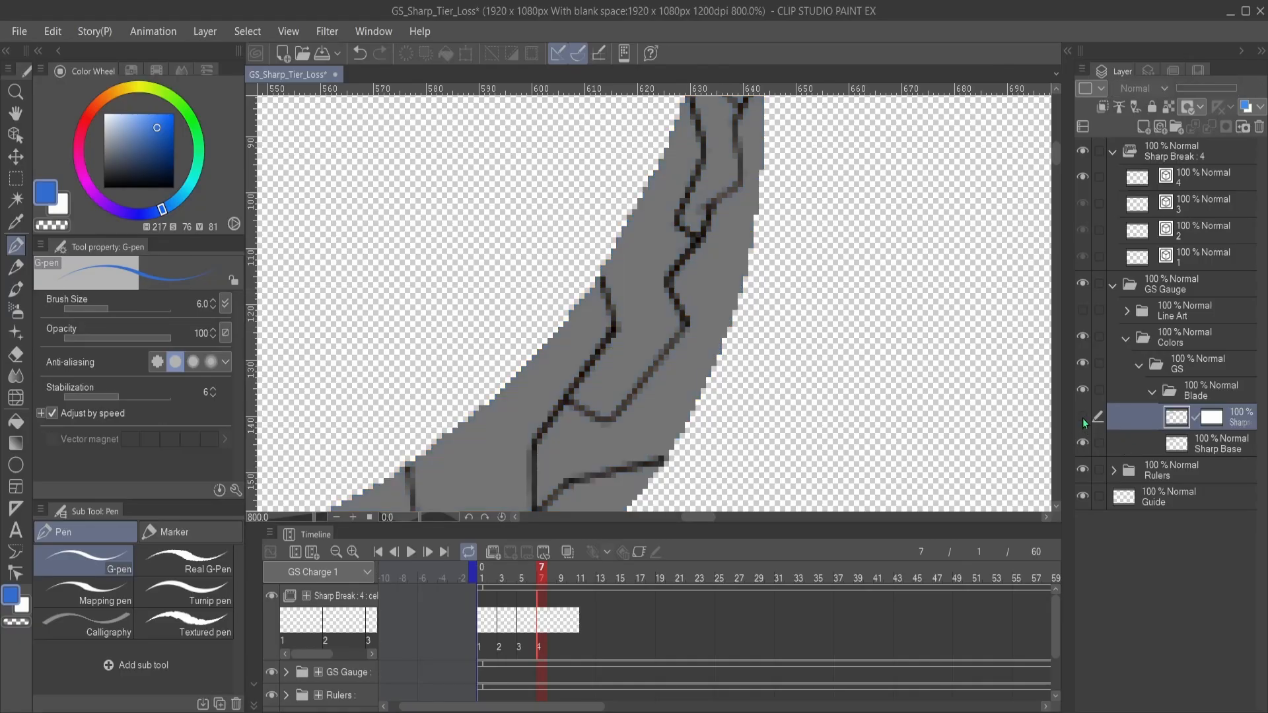
pyautogui.click(1083, 417)
pyautogui.click(1084, 417)
pyautogui.click(1083, 416)
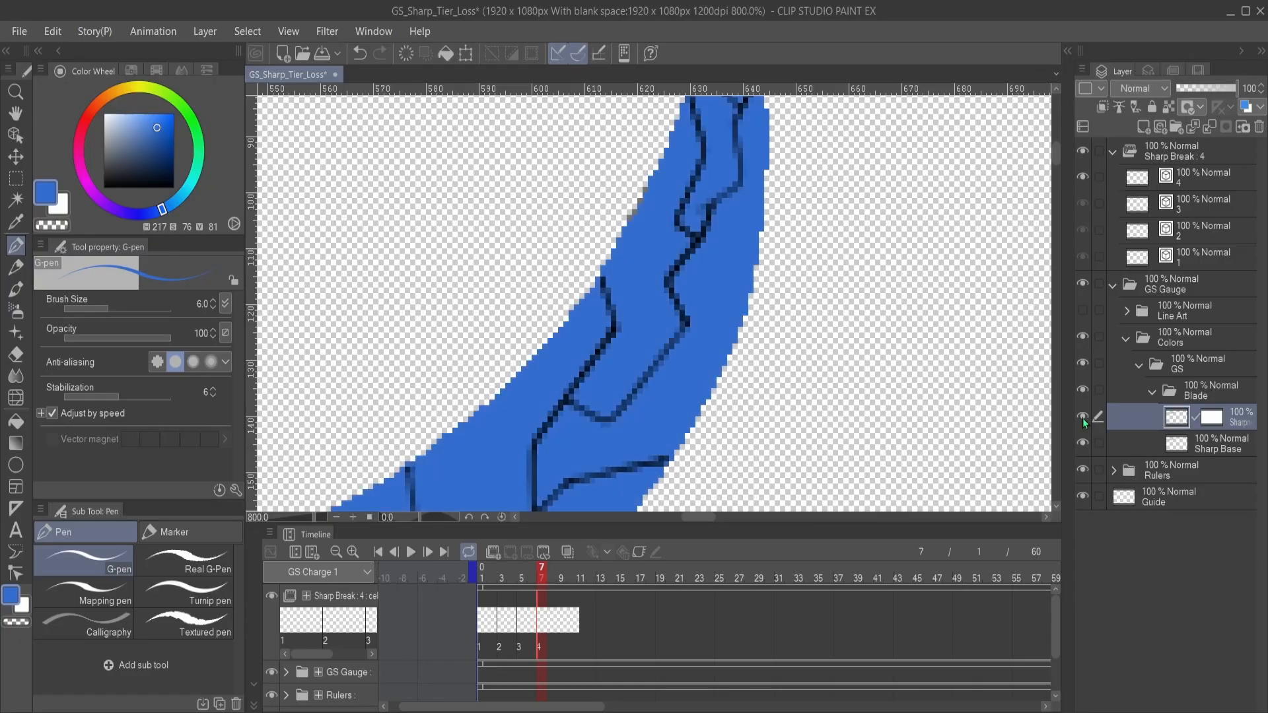
pyautogui.click(1083, 417)
pyautogui.click(1083, 418)
pyautogui.click(1082, 418)
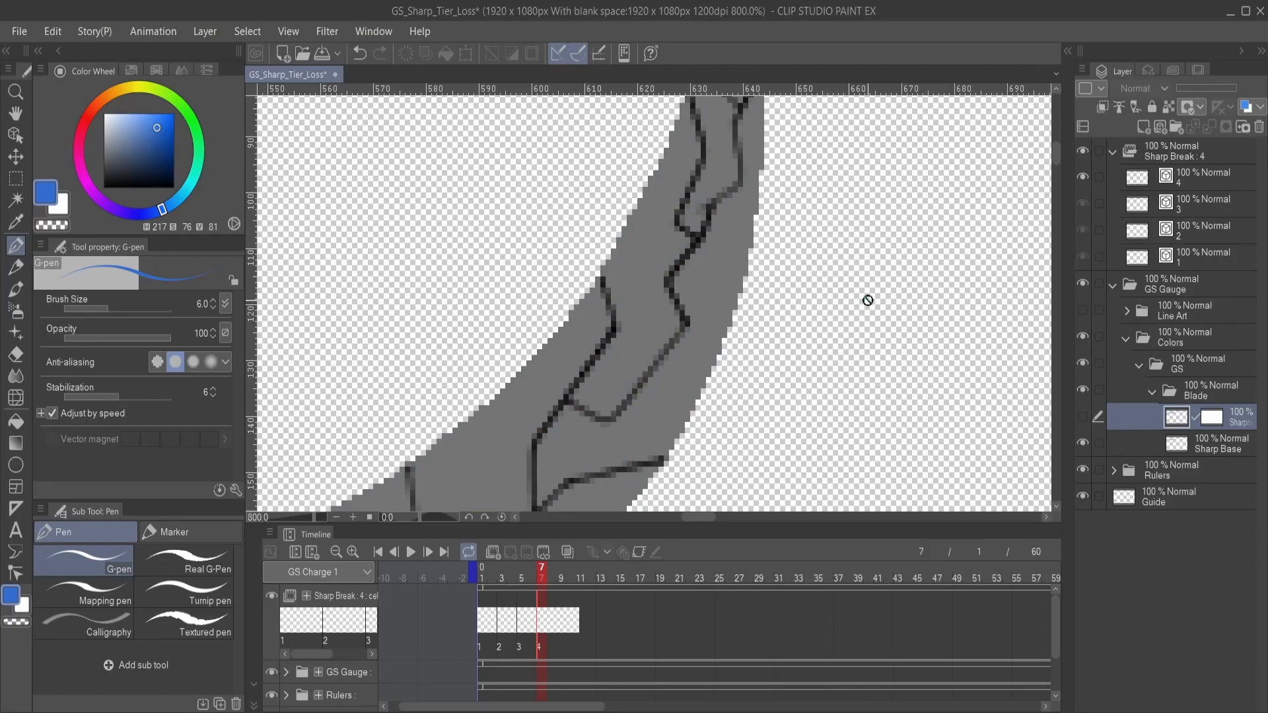
pyautogui.click(1083, 418)
pyautogui.moveTo(662, 201); pyautogui.dragTo(776, 334)
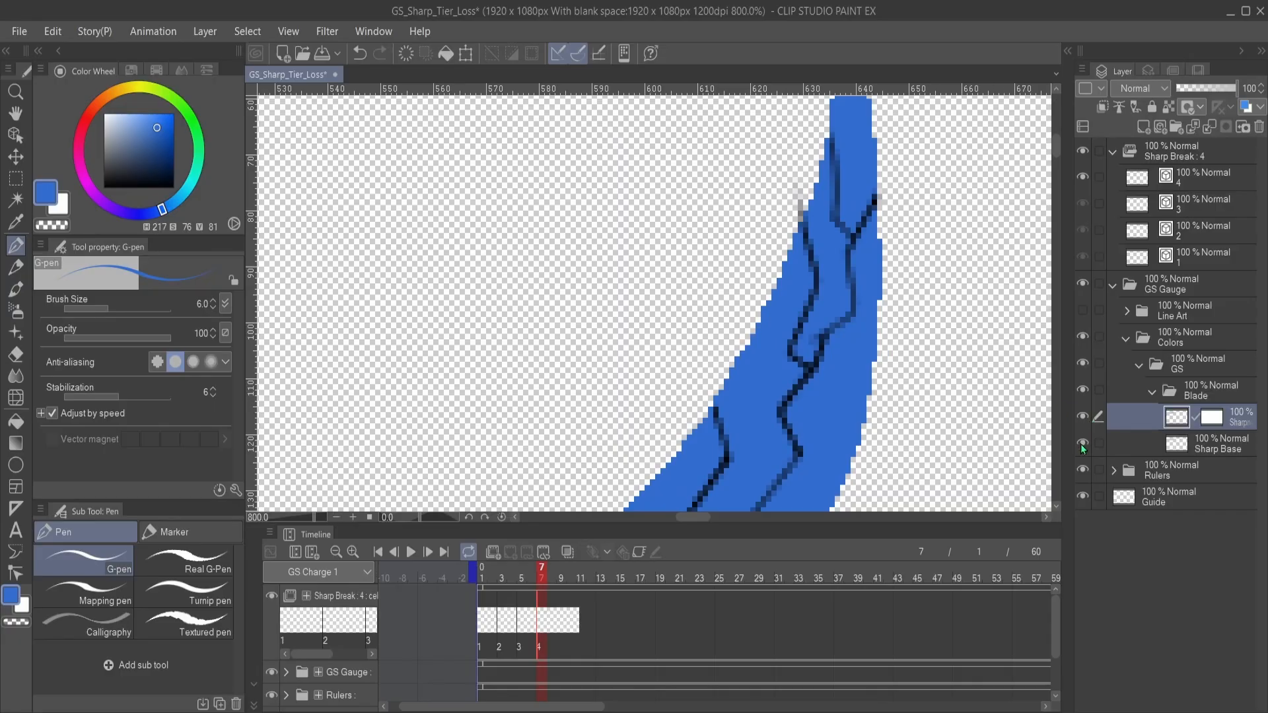
# - Show the Line Art folder in GS Gauge again over the blue blade
pyautogui.scroll(-3, 882, 378)
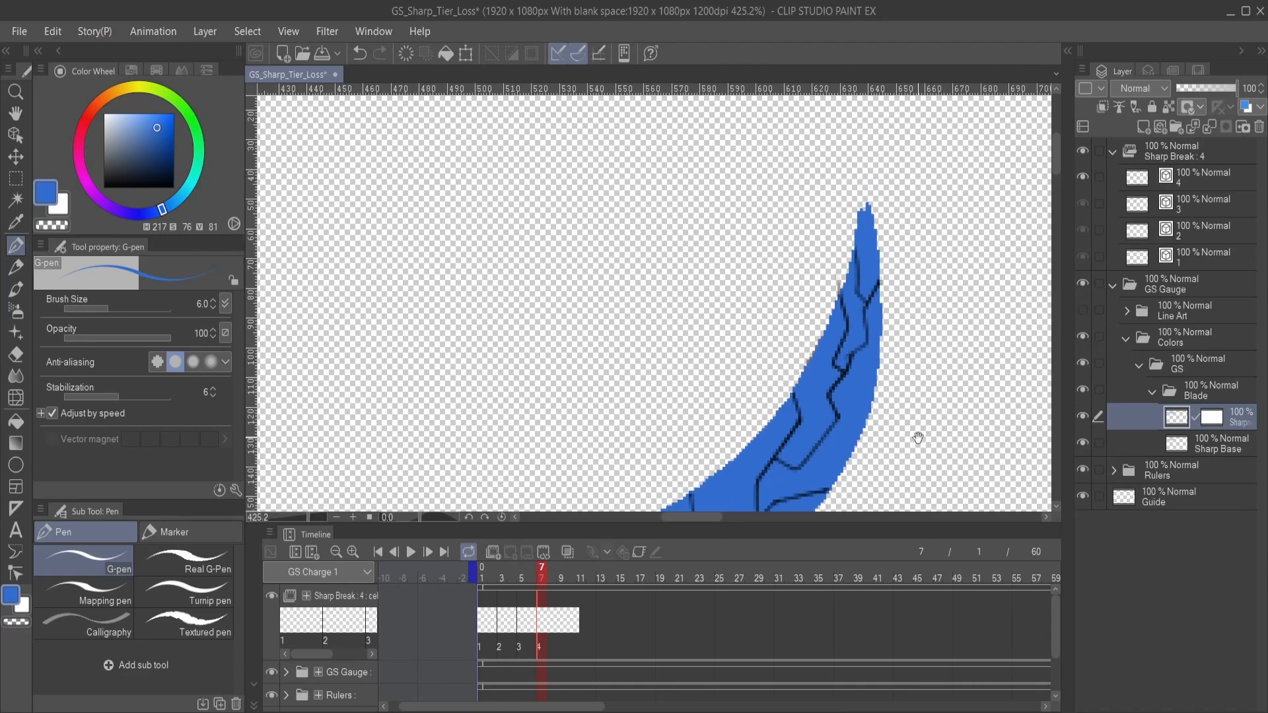
pyautogui.moveTo(914, 439); pyautogui.dragTo(894, 302)
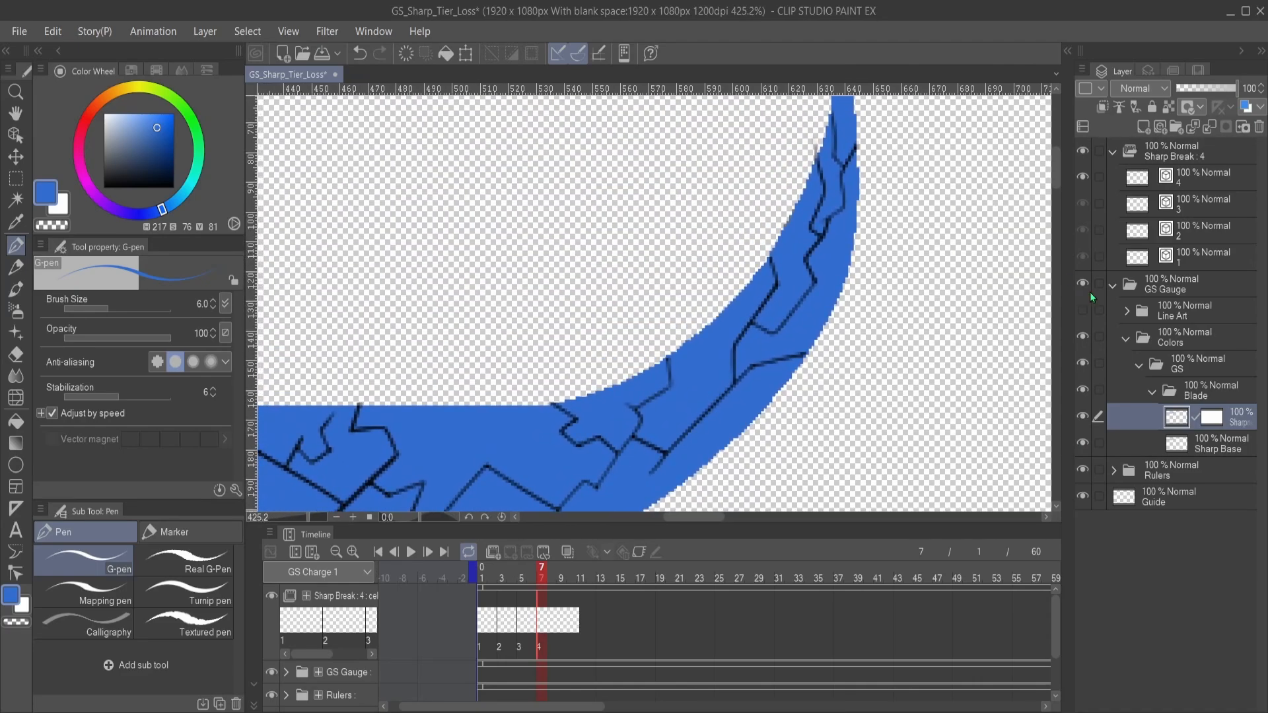
pyautogui.click(1082, 310)
# - Examine how the cracks and blue fill meet the outline, from the straight segments up to the blade's tip
pyautogui.scroll(-1, 829, 330)
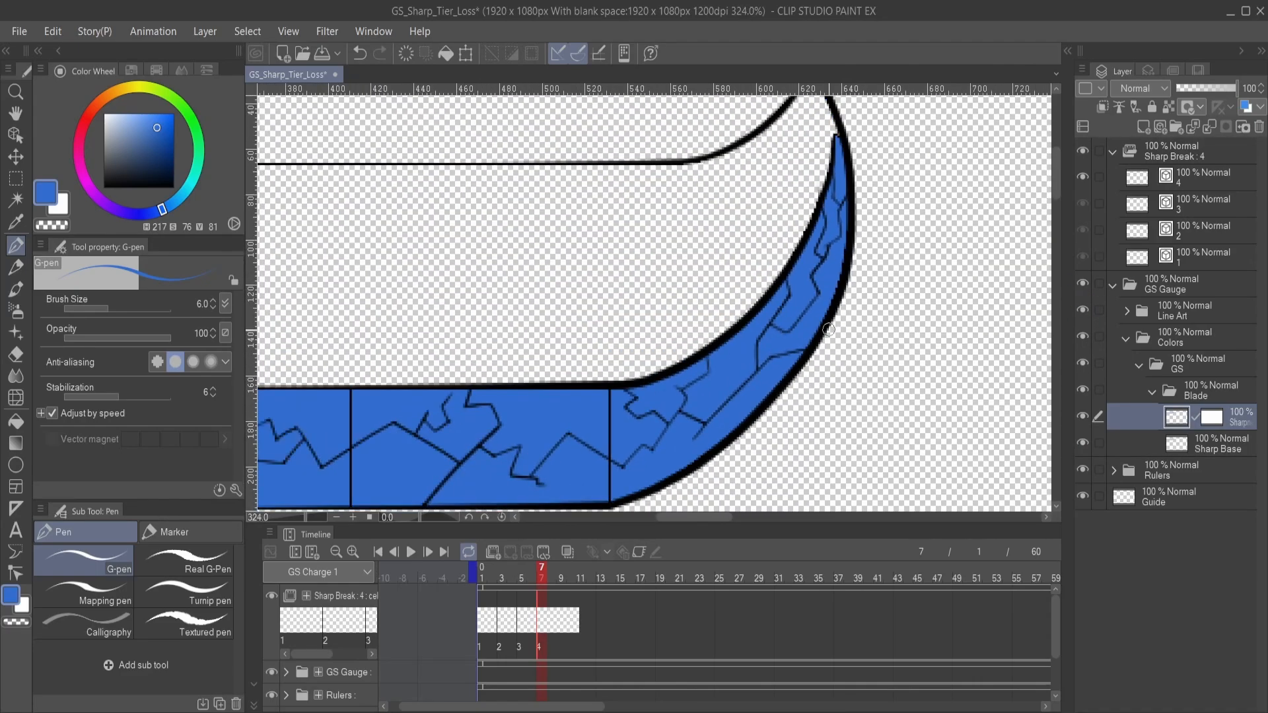
pyautogui.moveTo(829, 348); pyautogui.dragTo(820, 414)
pyautogui.scroll(2, 840, 293)
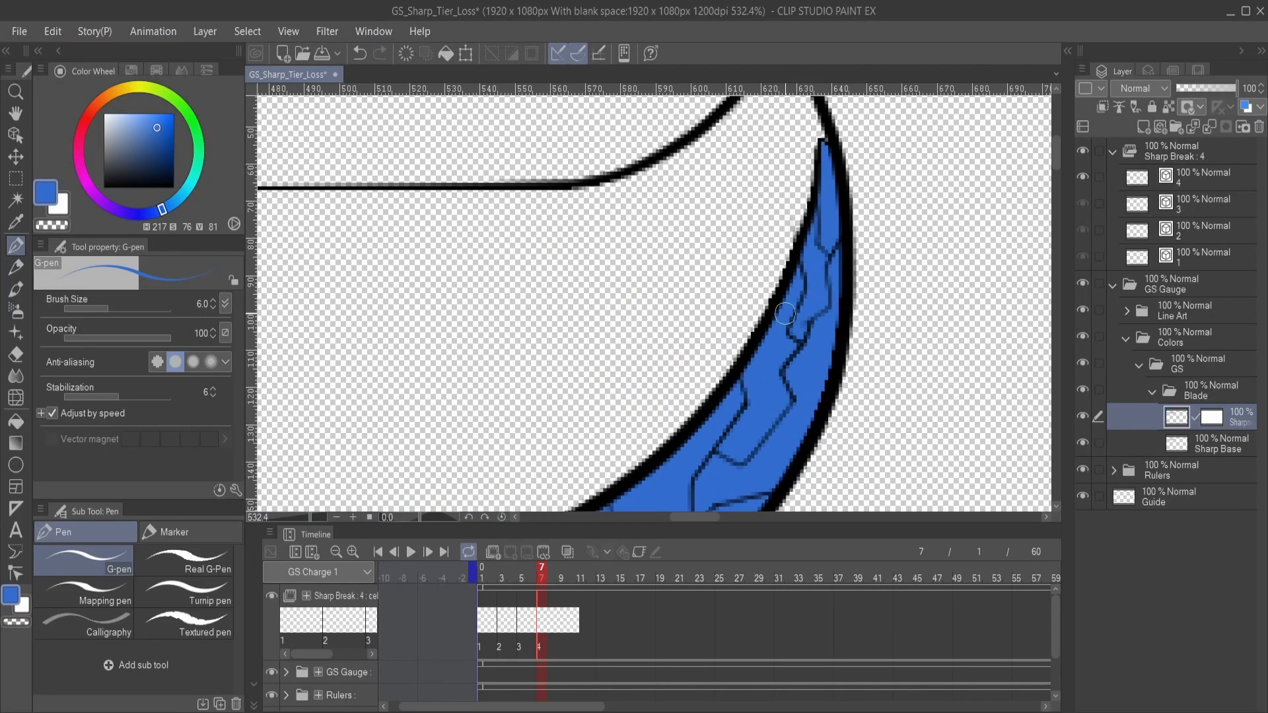
pyautogui.scroll(-1, 843, 330)
pyautogui.scroll(1, 843, 329)
pyautogui.scroll(-2, 843, 330)
pyautogui.scroll(-1, 756, 410)
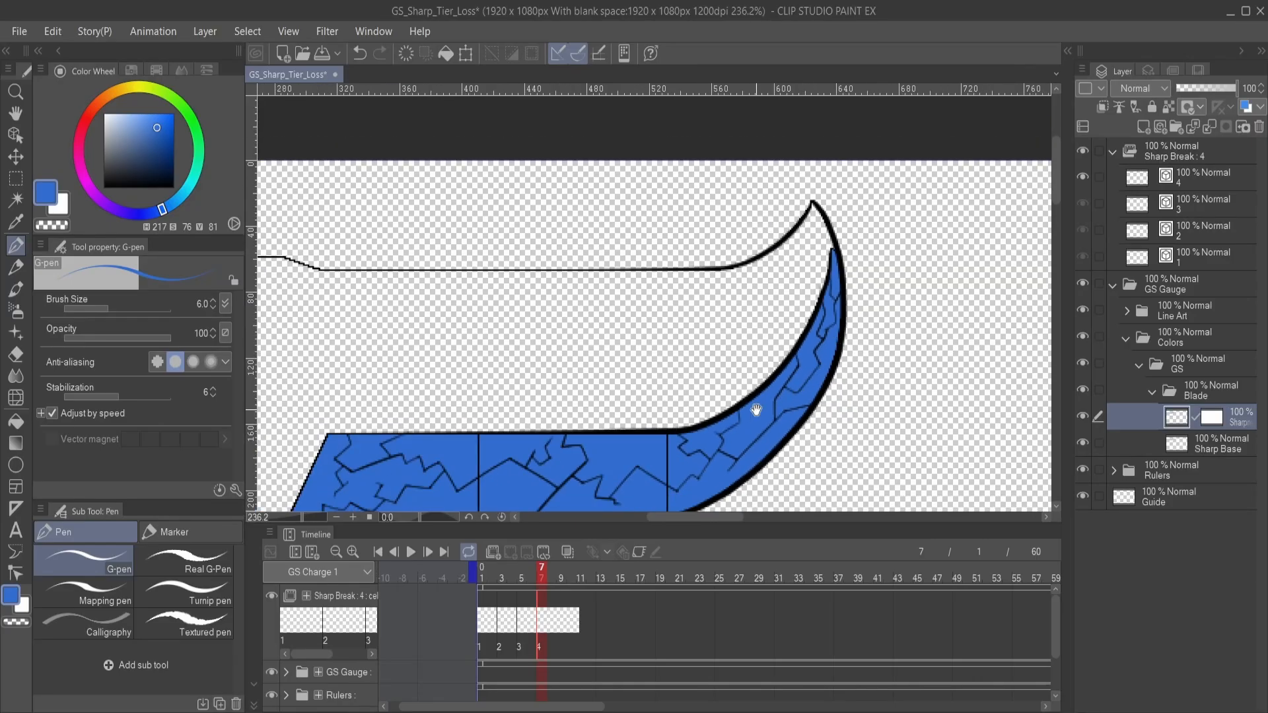
pyautogui.moveTo(743, 405); pyautogui.dragTo(910, 347)
pyautogui.moveTo(815, 394); pyautogui.dragTo(794, 363)
pyautogui.scroll(5, 794, 363)
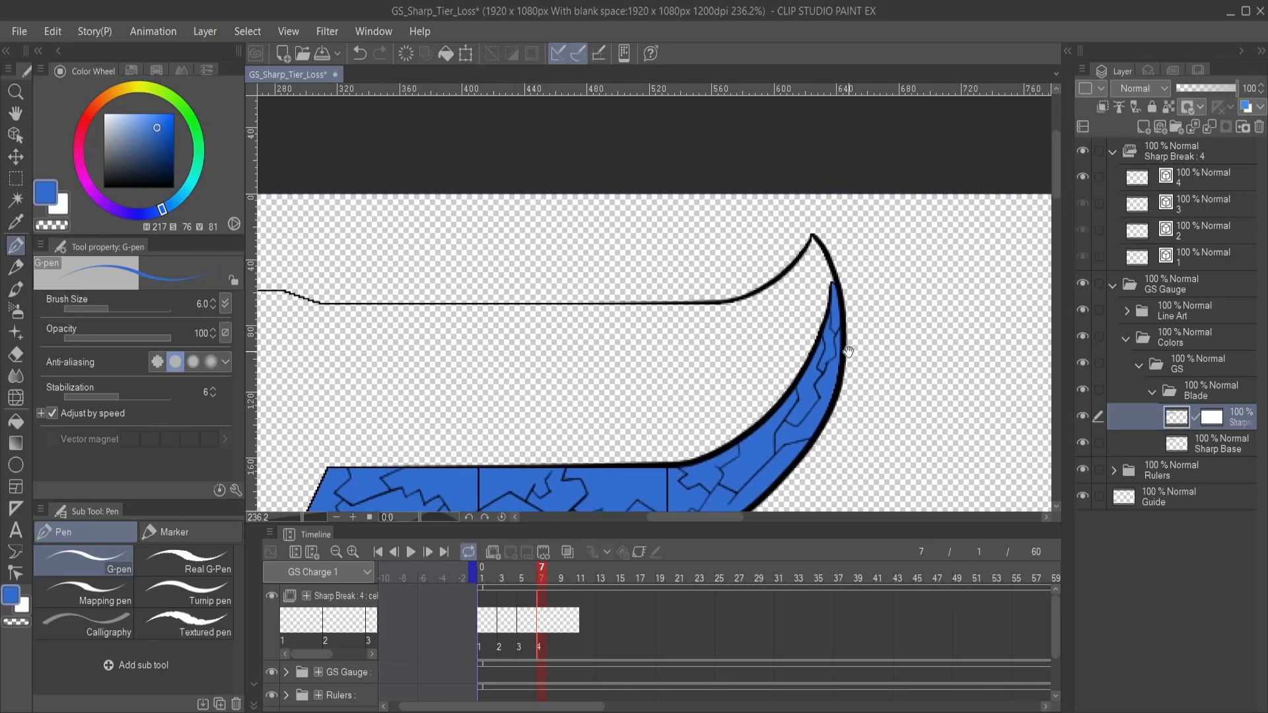
pyautogui.scroll(2, 843, 339)
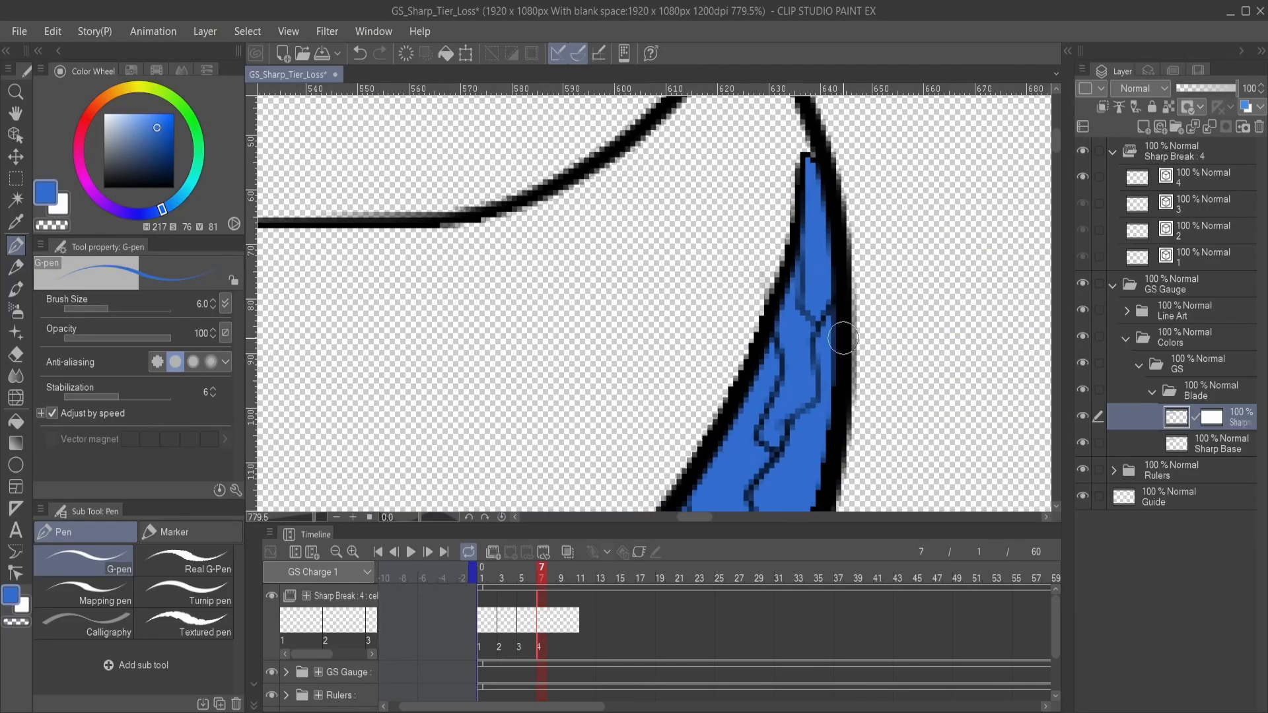
# - Make cel 4 of Sharp Break the active layer again, with the G-pen as the drawing tool
pyautogui.click(1212, 176)
pyautogui.press('e')
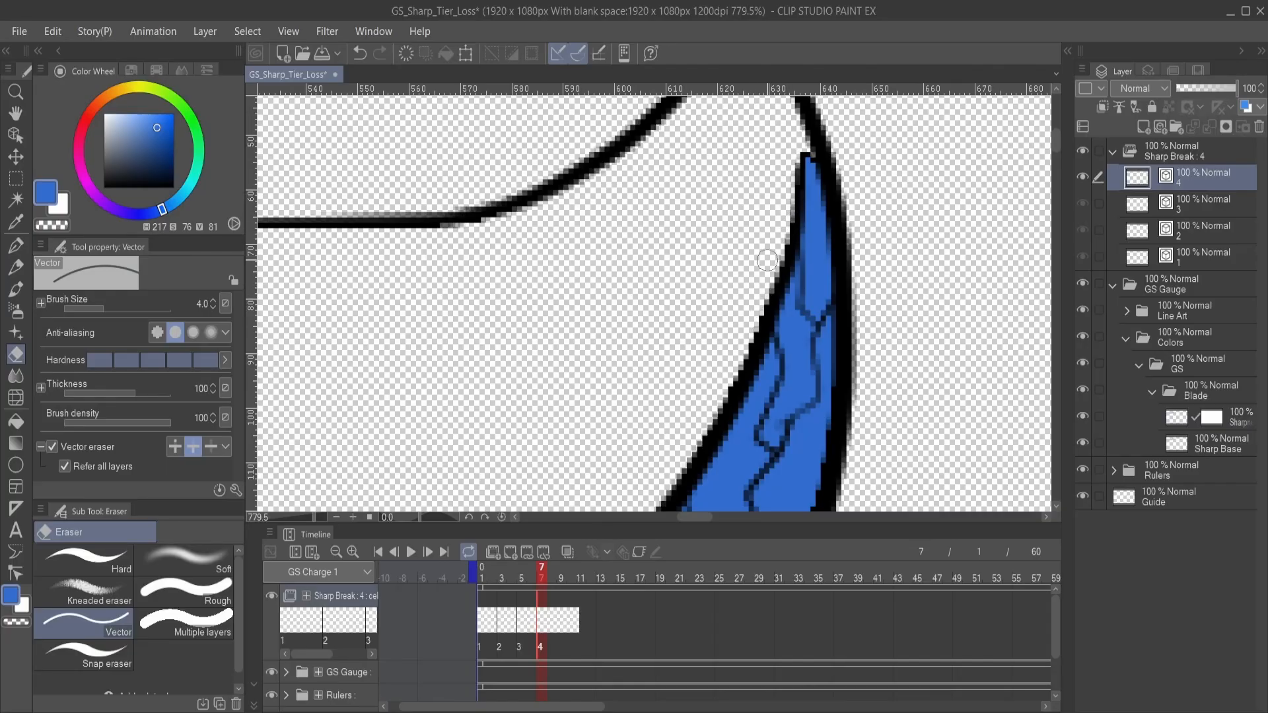
pyautogui.press('p')
pyautogui.scroll(-2, 742, 269)
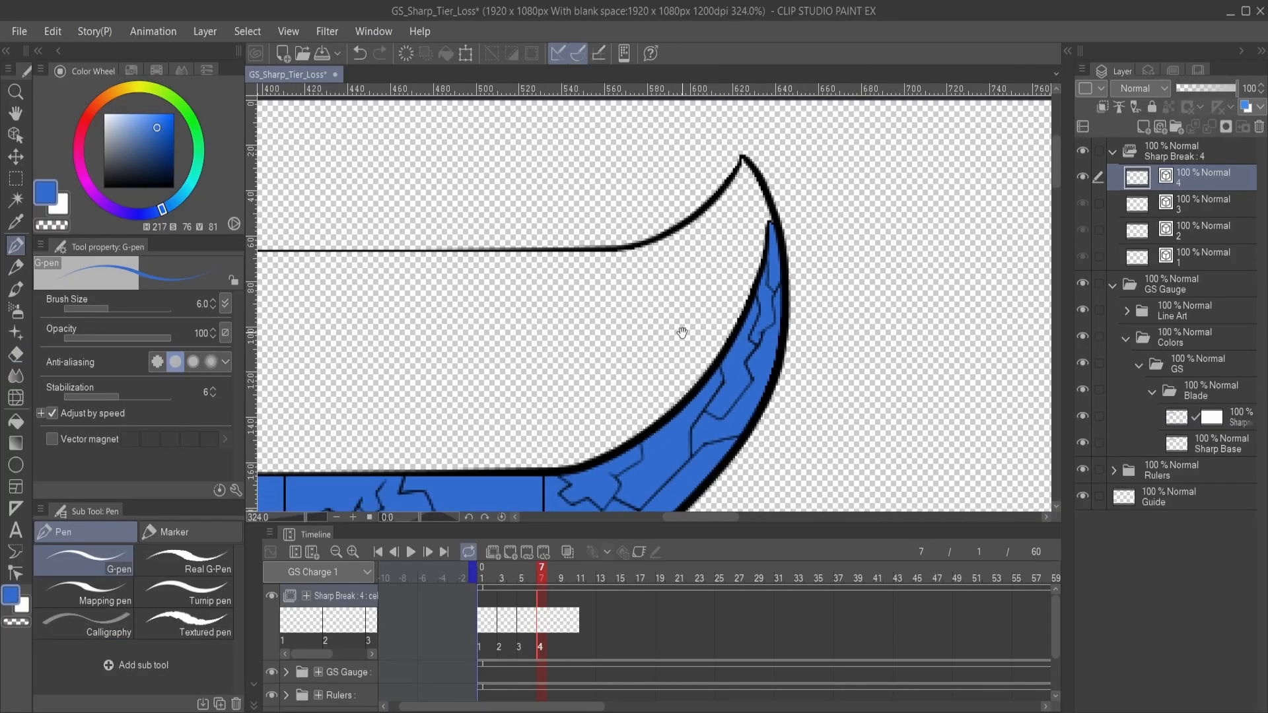
# - Examine the unfilled blade artwork in GS_Main_Exporter for comparison, and return to the GS_Sharp_Tier_Loss document
pyautogui.moveTo(682, 332); pyautogui.dragTo(727, 295)
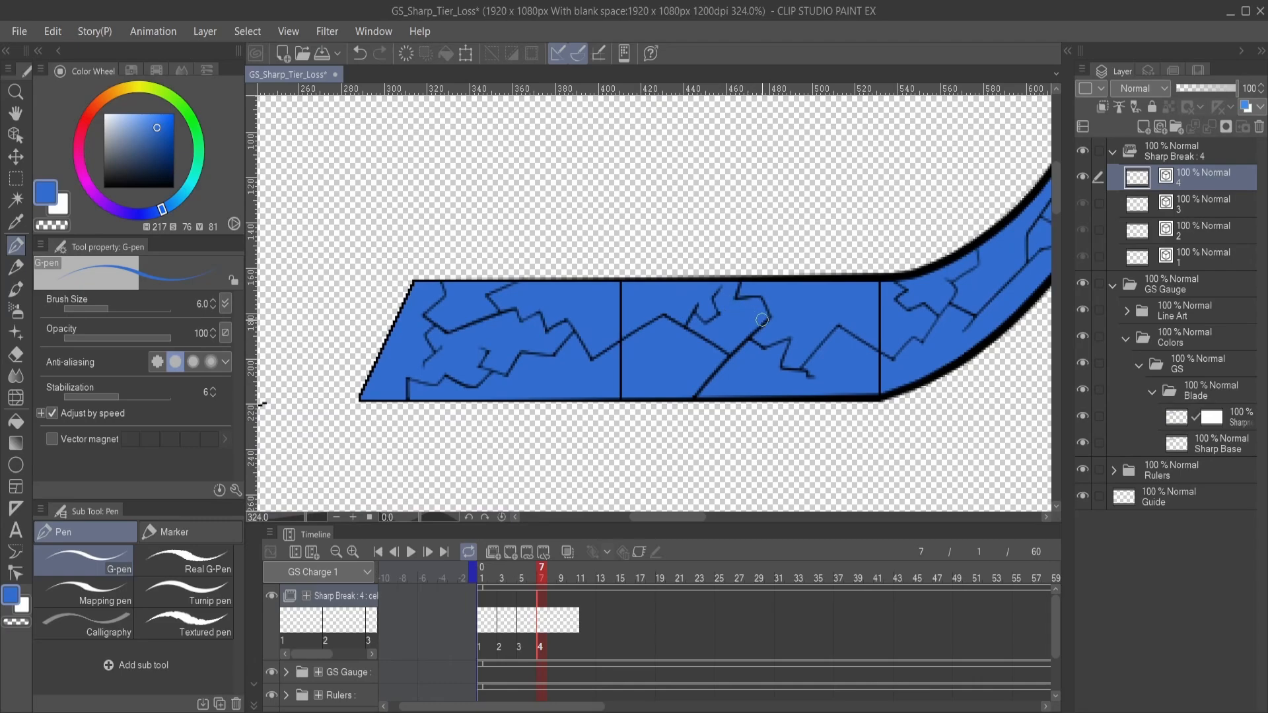
pyautogui.scroll(-3, 762, 319)
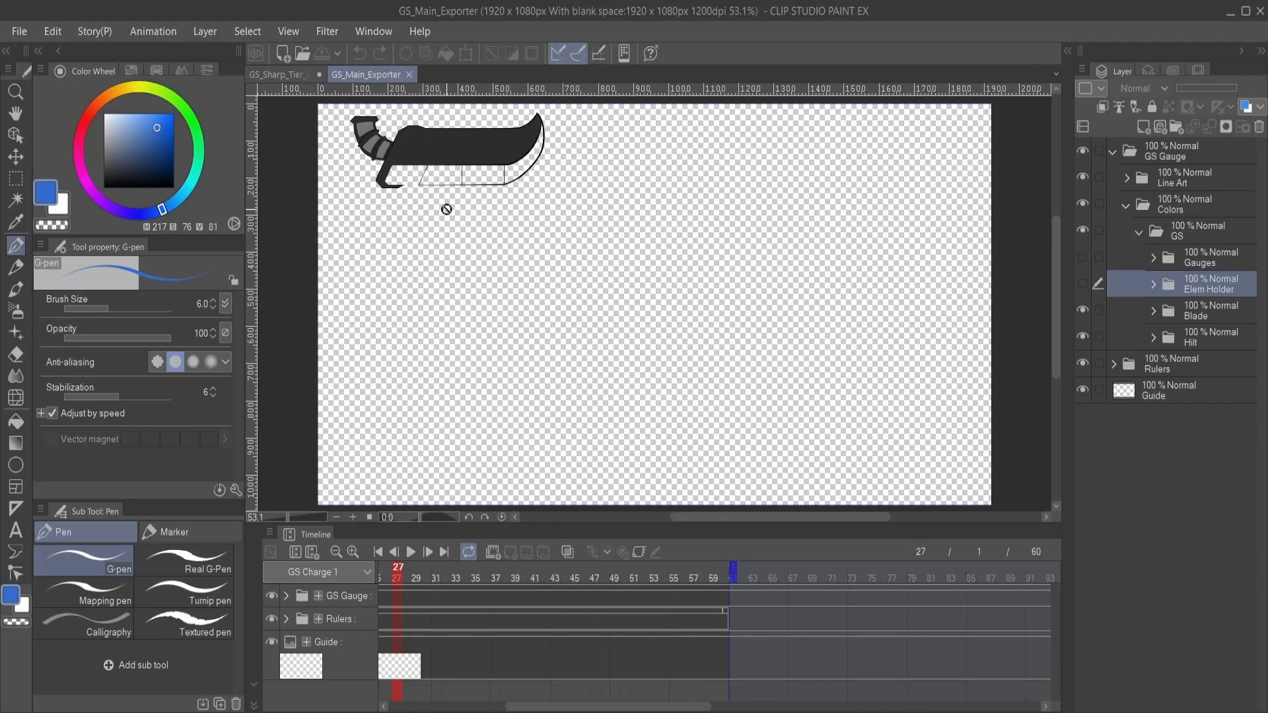
pyautogui.scroll(5, 418, 160)
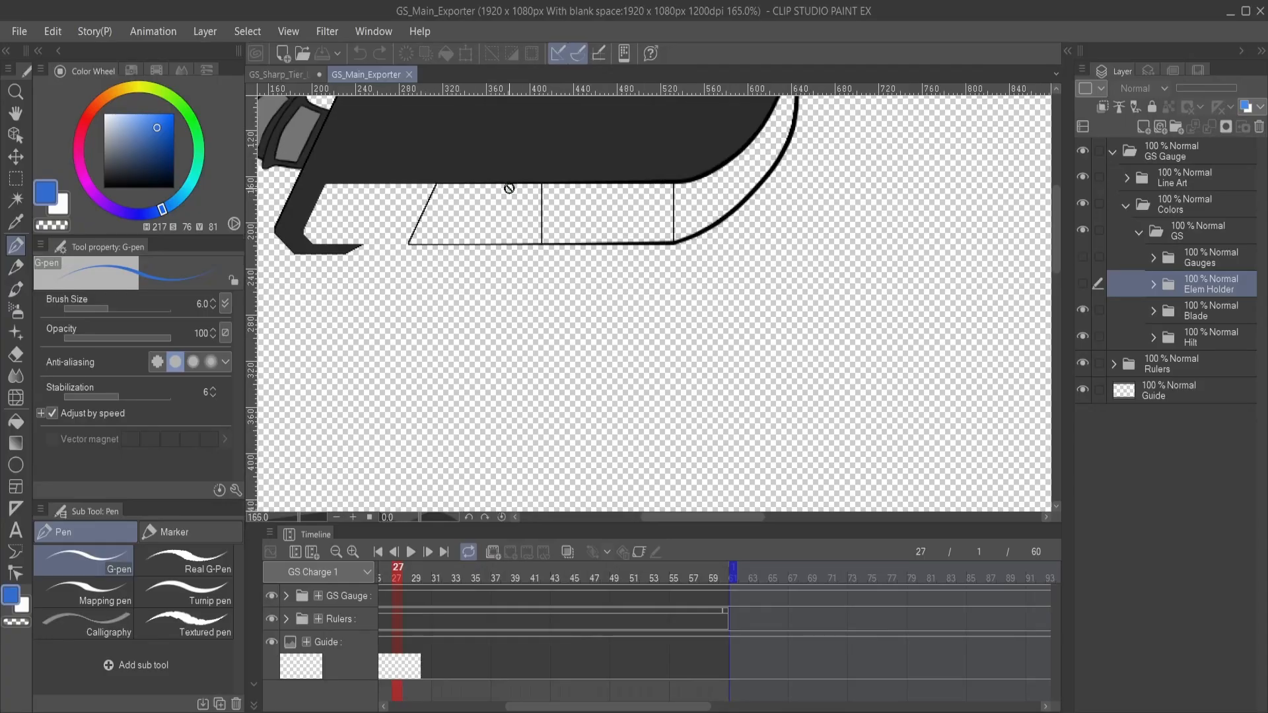
pyautogui.moveTo(583, 207); pyautogui.dragTo(634, 330)
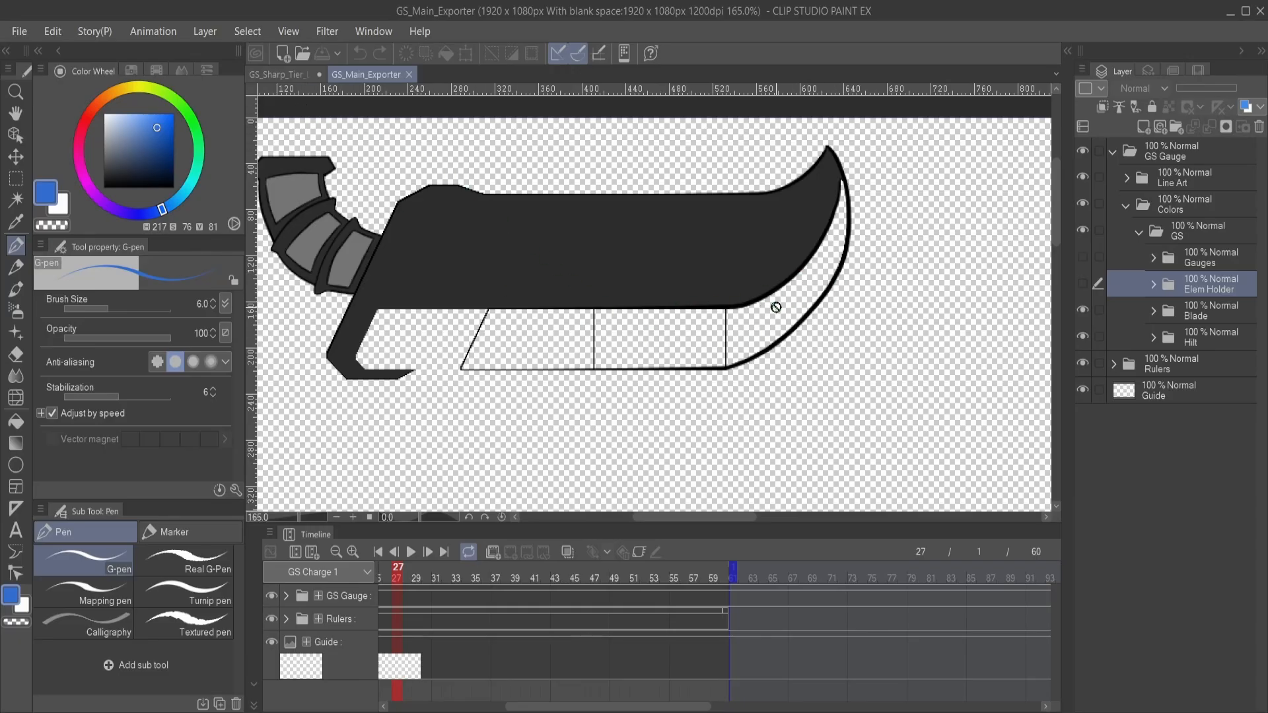
pyautogui.click(276, 76)
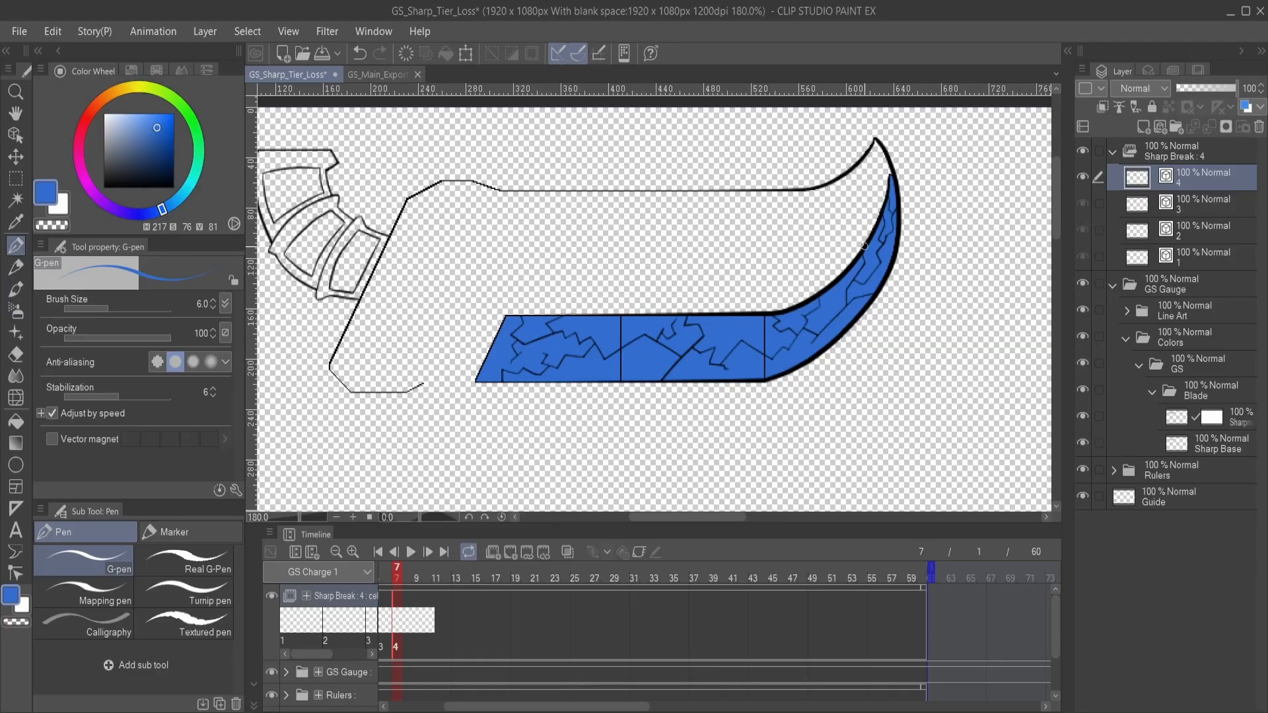
# - Step through Sharp Break cels 1 to 4 on the timeline to compare how the cracks spread along the blade
pyautogui.scroll(2, 865, 237)
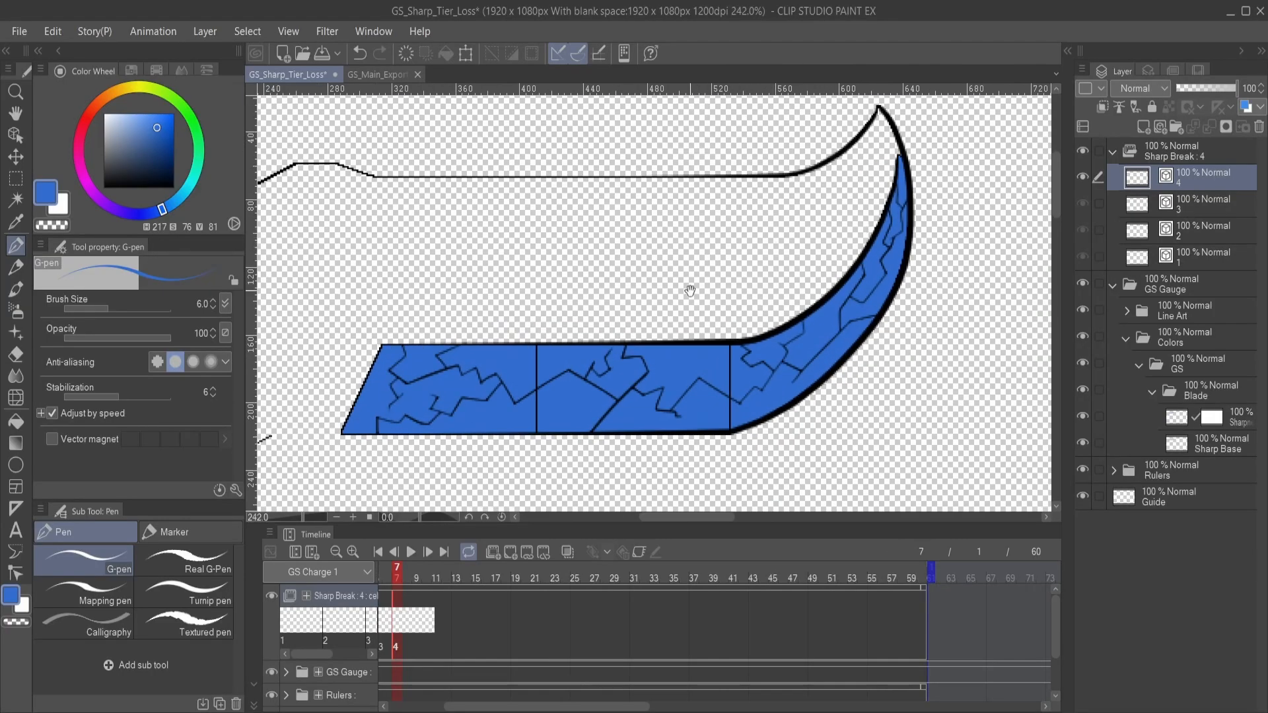
pyautogui.moveTo(687, 286); pyautogui.dragTo(786, 264)
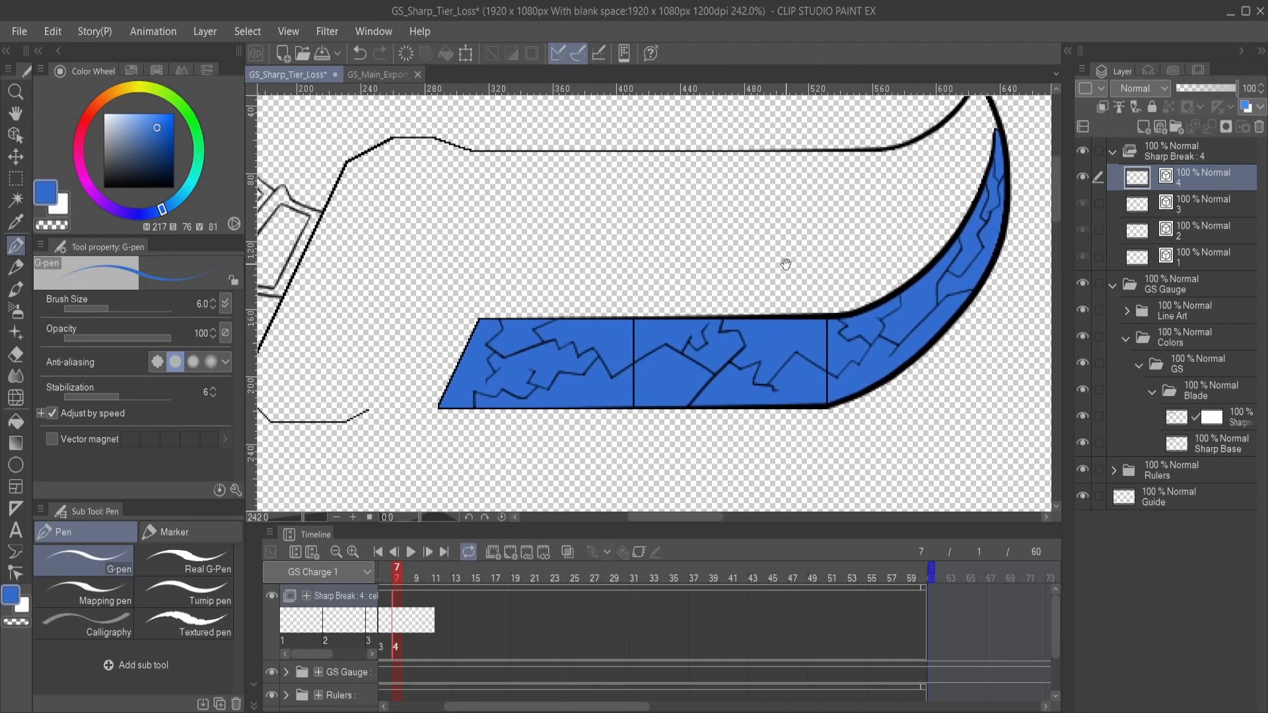
pyautogui.moveTo(743, 307)
pyautogui.mouseDown()
pyautogui.moveTo(815, 264)
pyautogui.moveTo(755, 291)
pyautogui.moveTo(795, 304)
pyautogui.mouseUp()
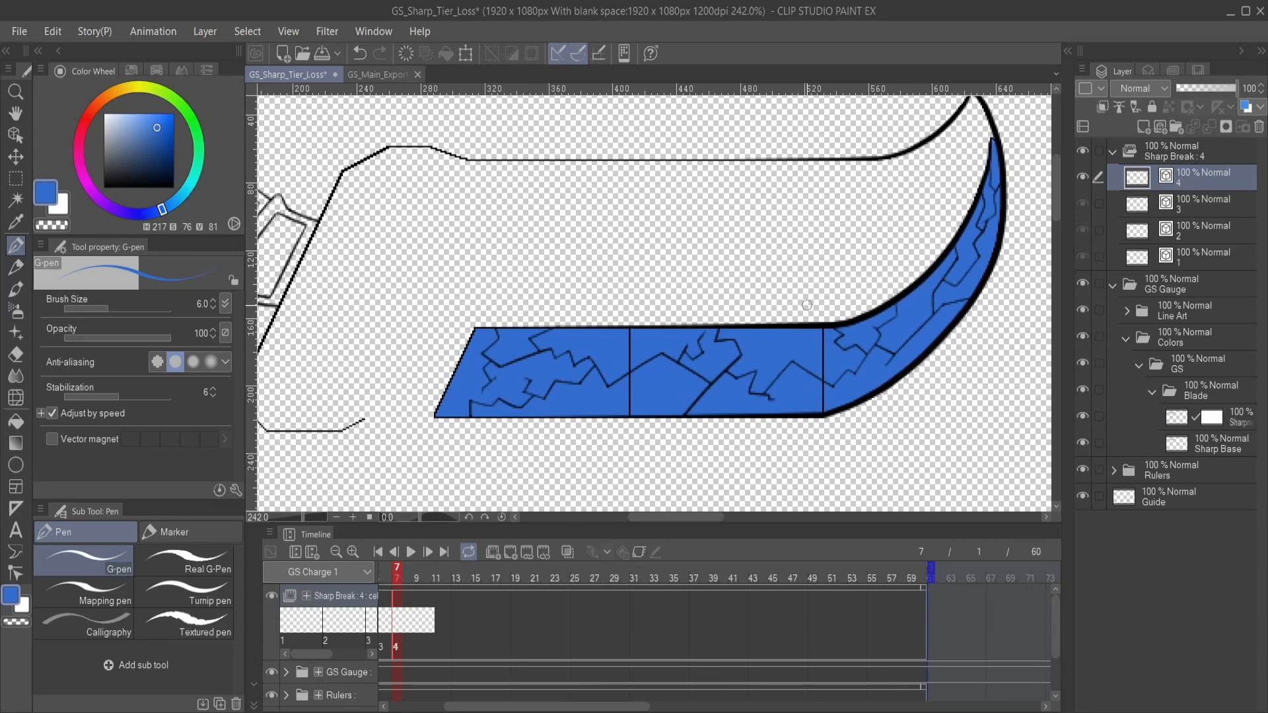
pyautogui.moveTo(883, 303); pyautogui.dragTo(857, 301)
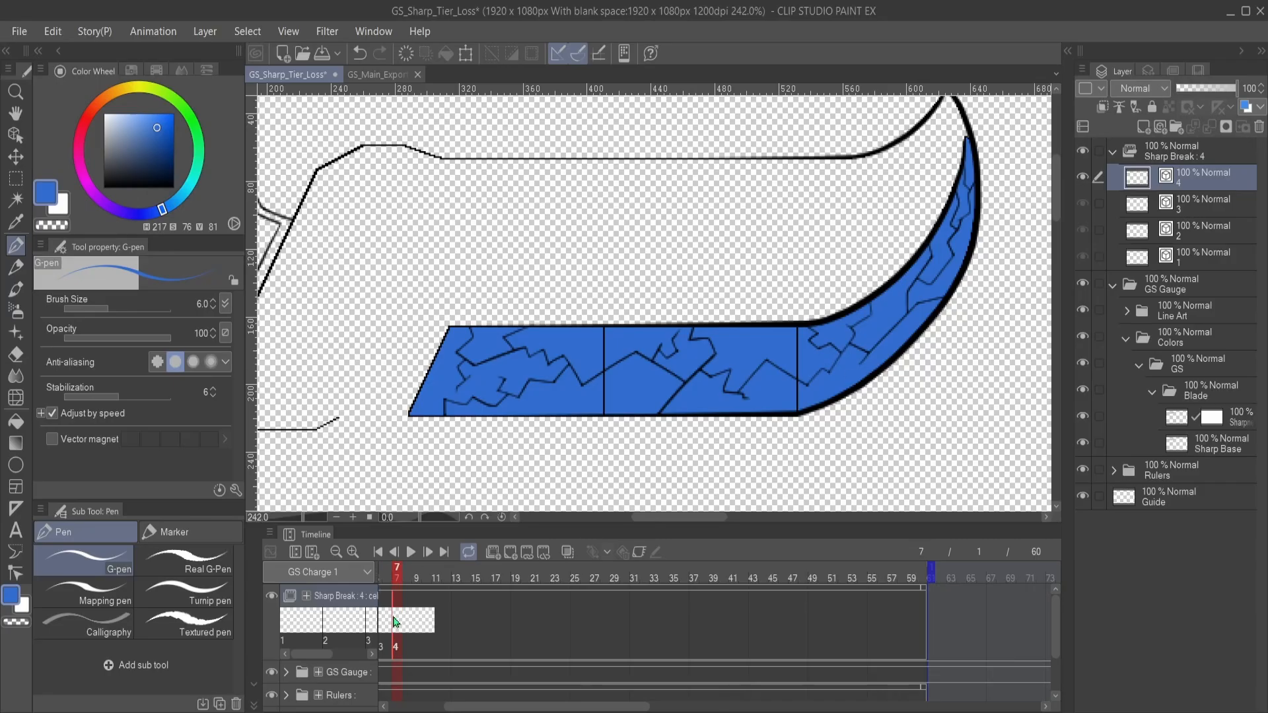
pyautogui.moveTo(581, 706); pyautogui.dragTo(527, 706)
pyautogui.click(531, 621)
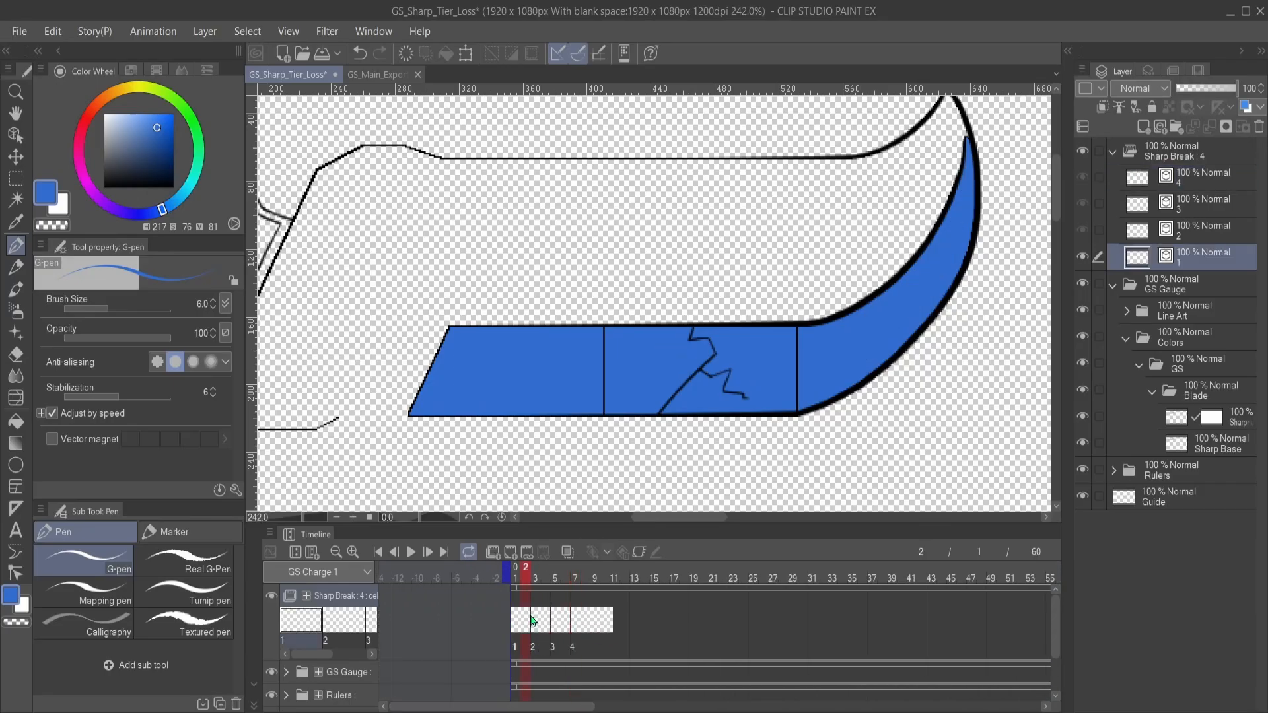
pyautogui.click(544, 621)
pyautogui.click(563, 621)
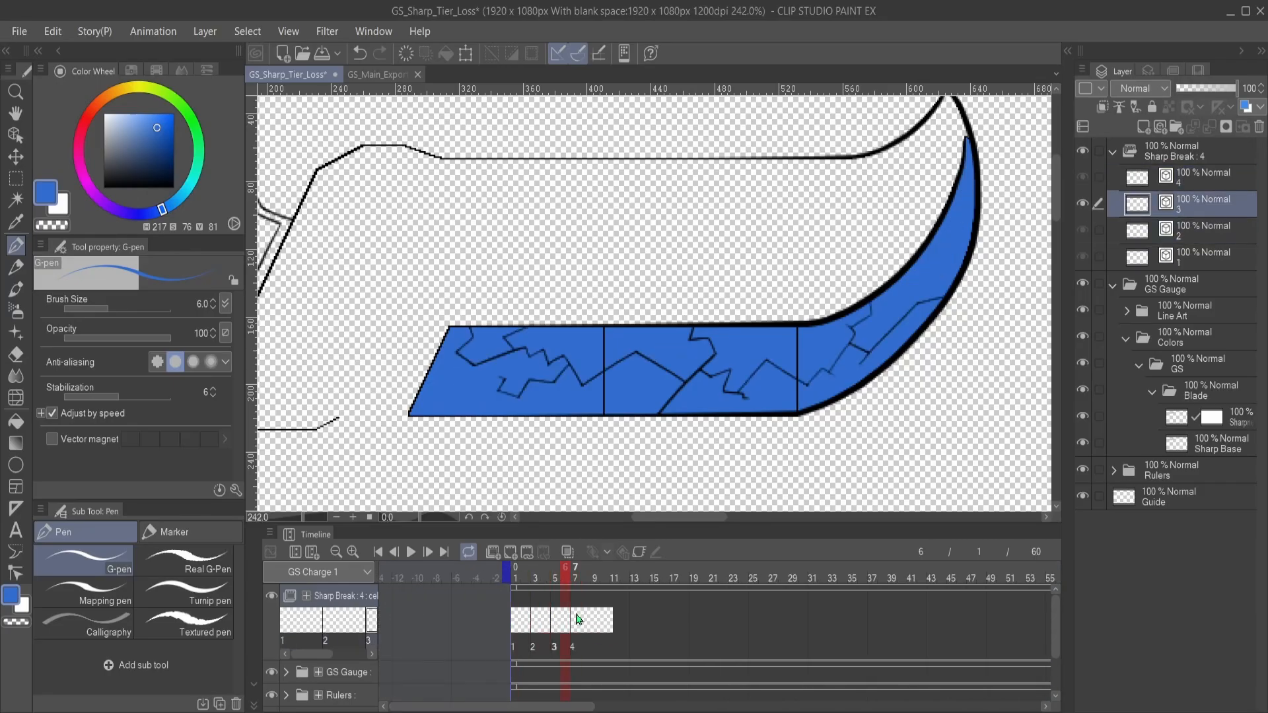
pyautogui.click(577, 618)
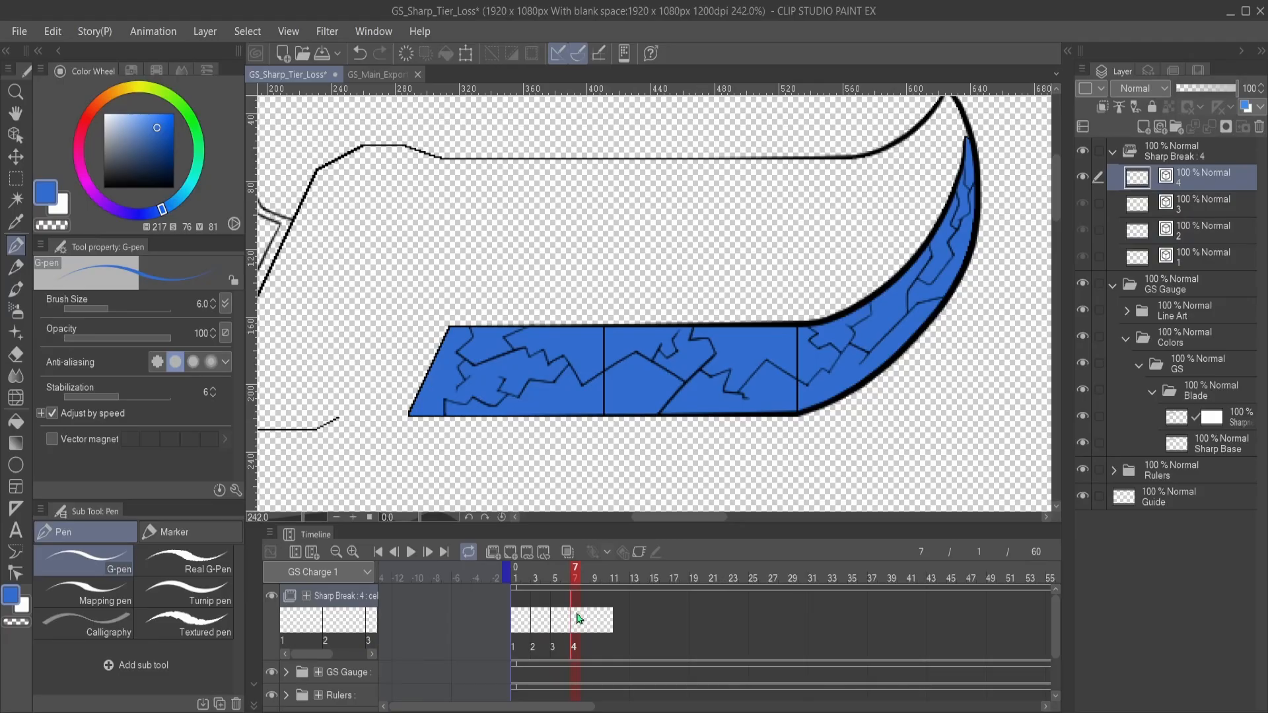
# - Collapse the GS Gauge folder and hide it briefly to inspect cel 4's cracks on their own
pyautogui.click(1108, 286)
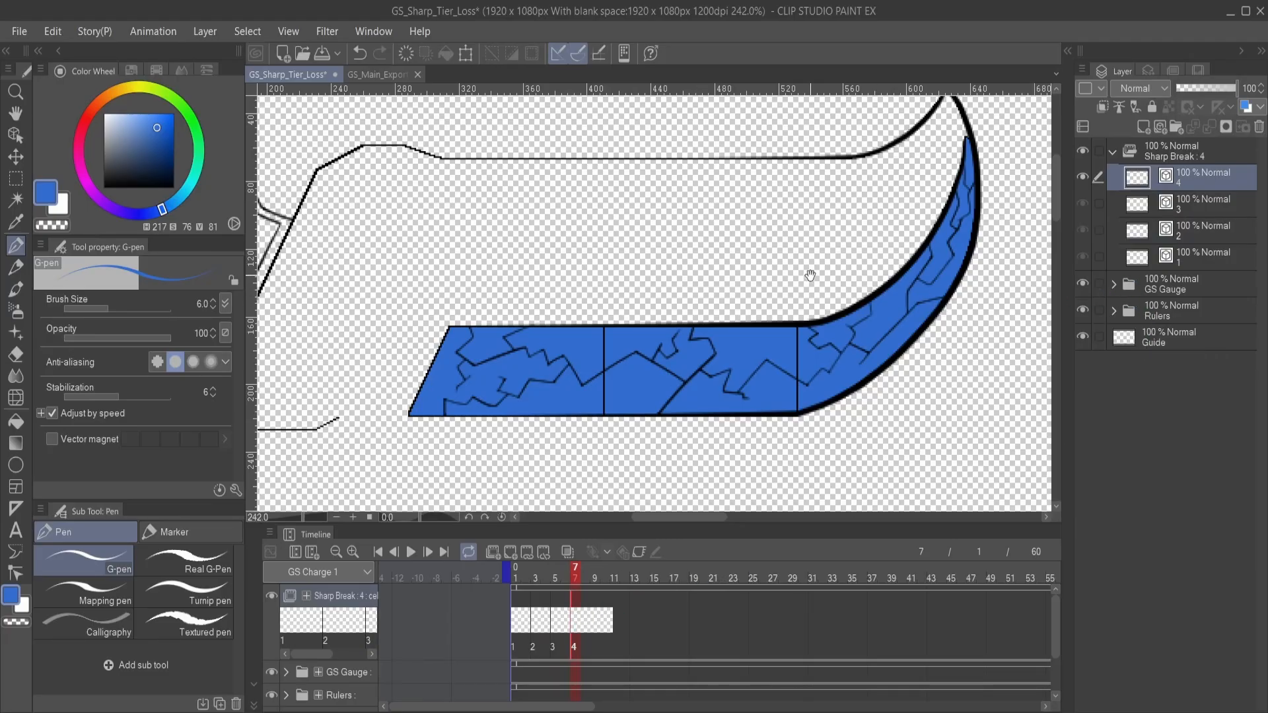
pyautogui.moveTo(811, 276); pyautogui.dragTo(826, 334)
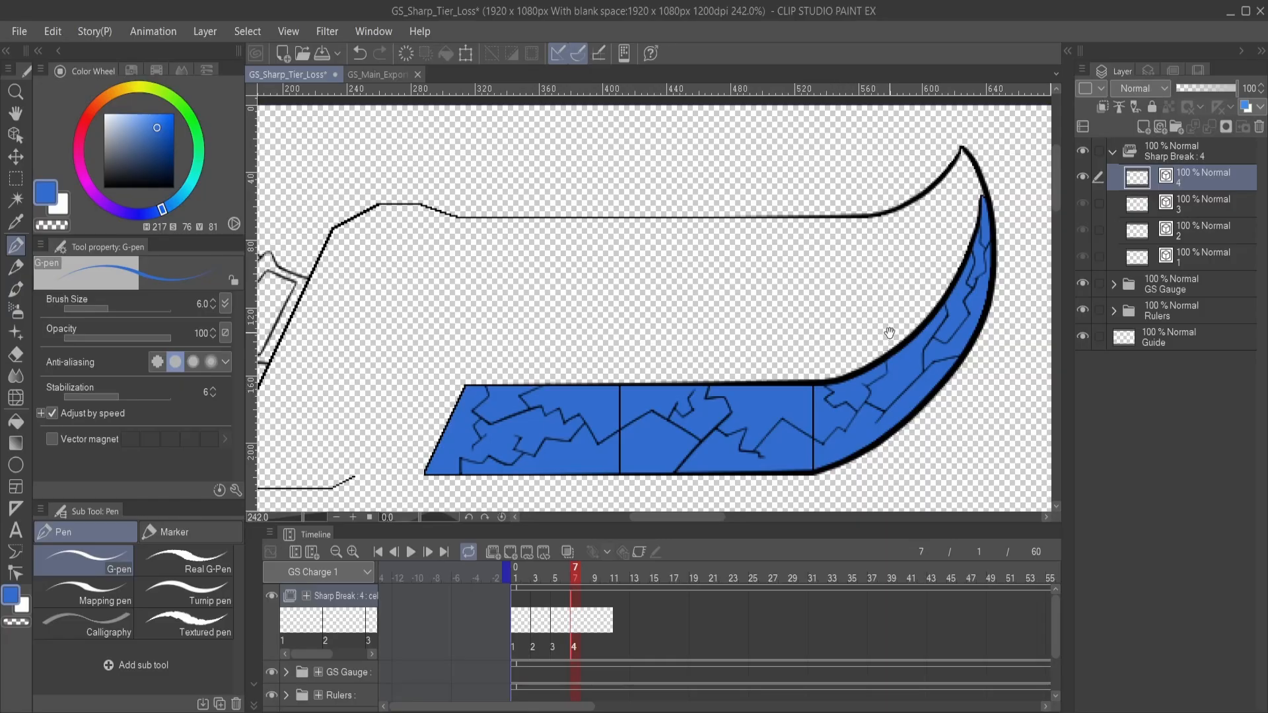
pyautogui.moveTo(889, 333); pyautogui.dragTo(874, 309)
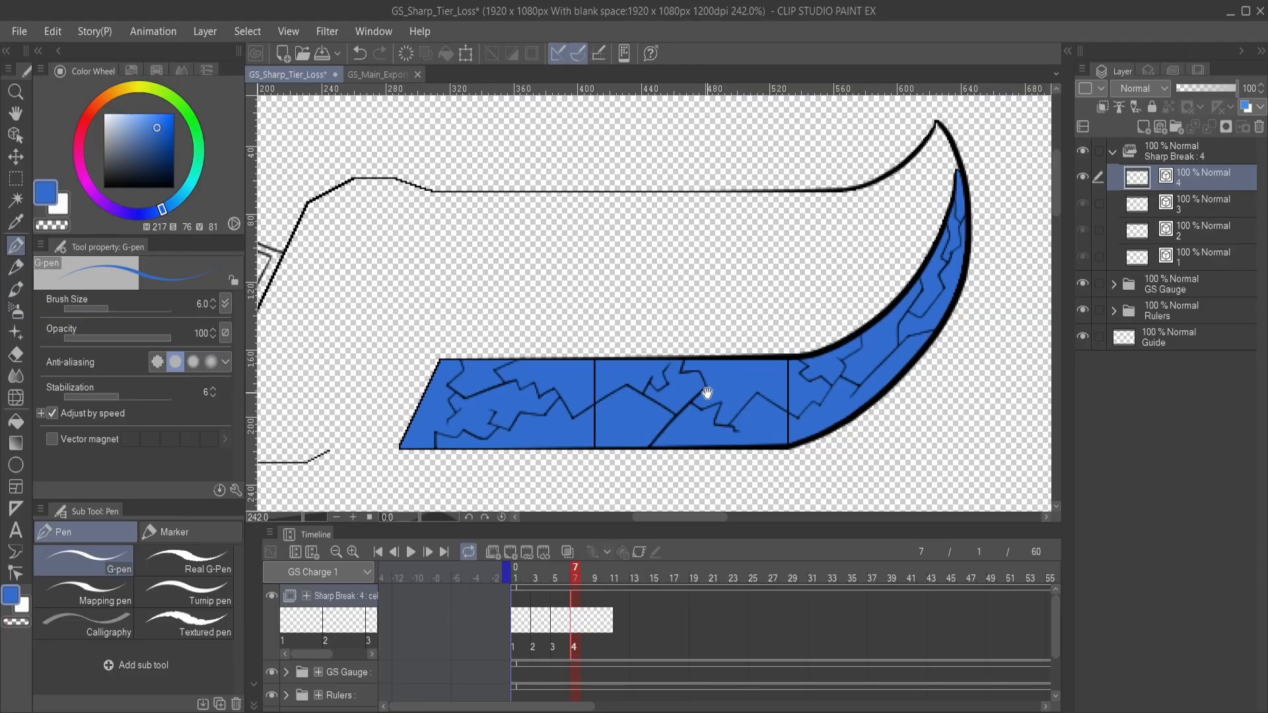
pyautogui.moveTo(699, 396); pyautogui.dragTo(653, 393)
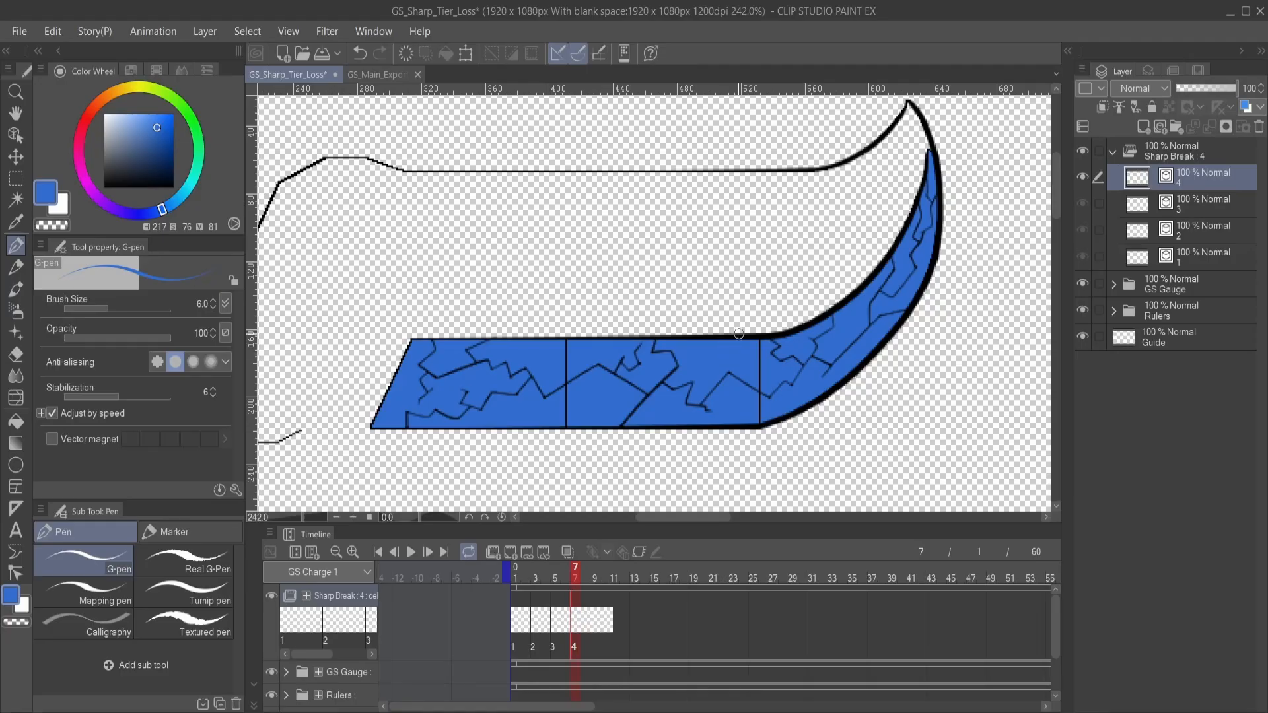
pyautogui.moveTo(639, 368); pyautogui.dragTo(752, 306)
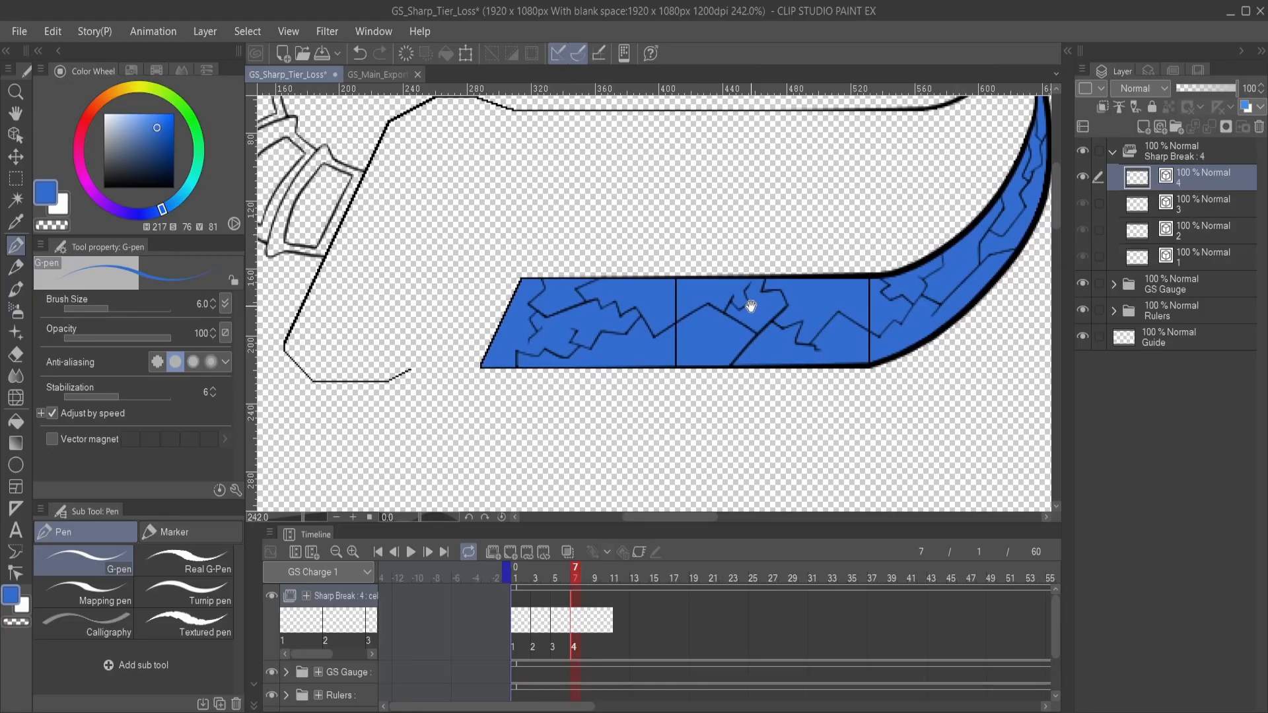
pyautogui.moveTo(773, 280); pyautogui.dragTo(713, 349)
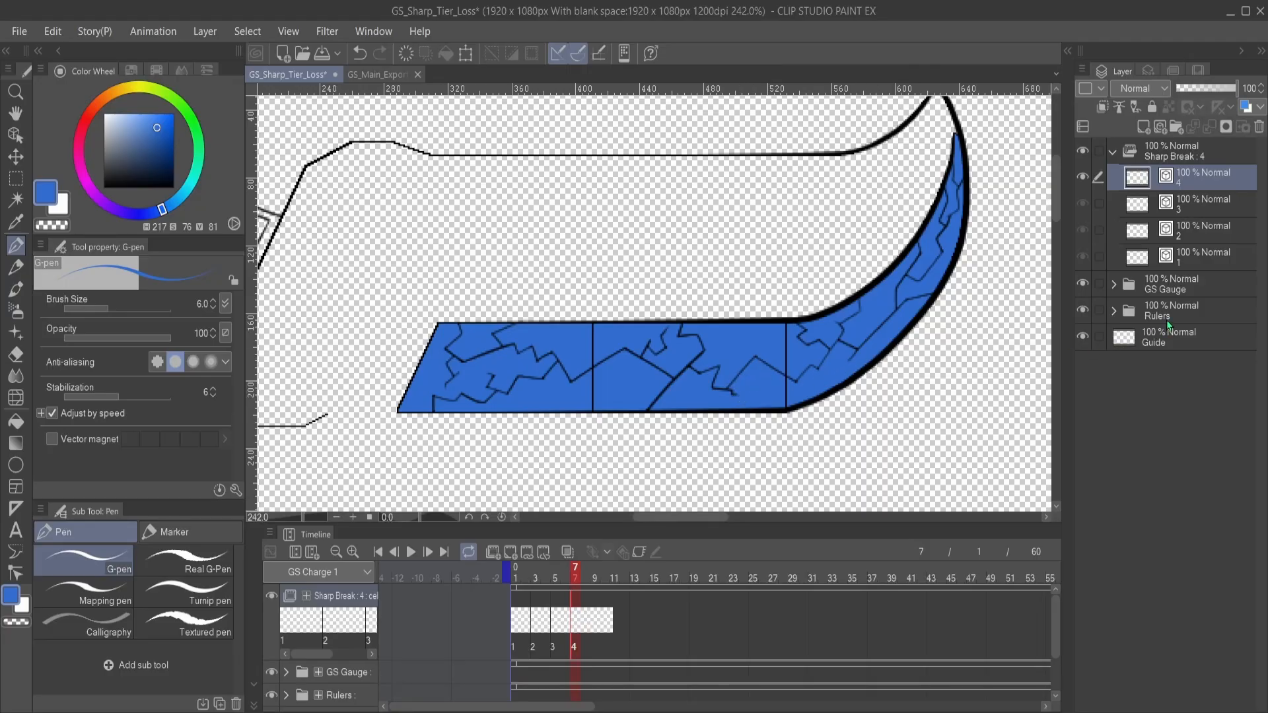
pyautogui.click(1083, 283)
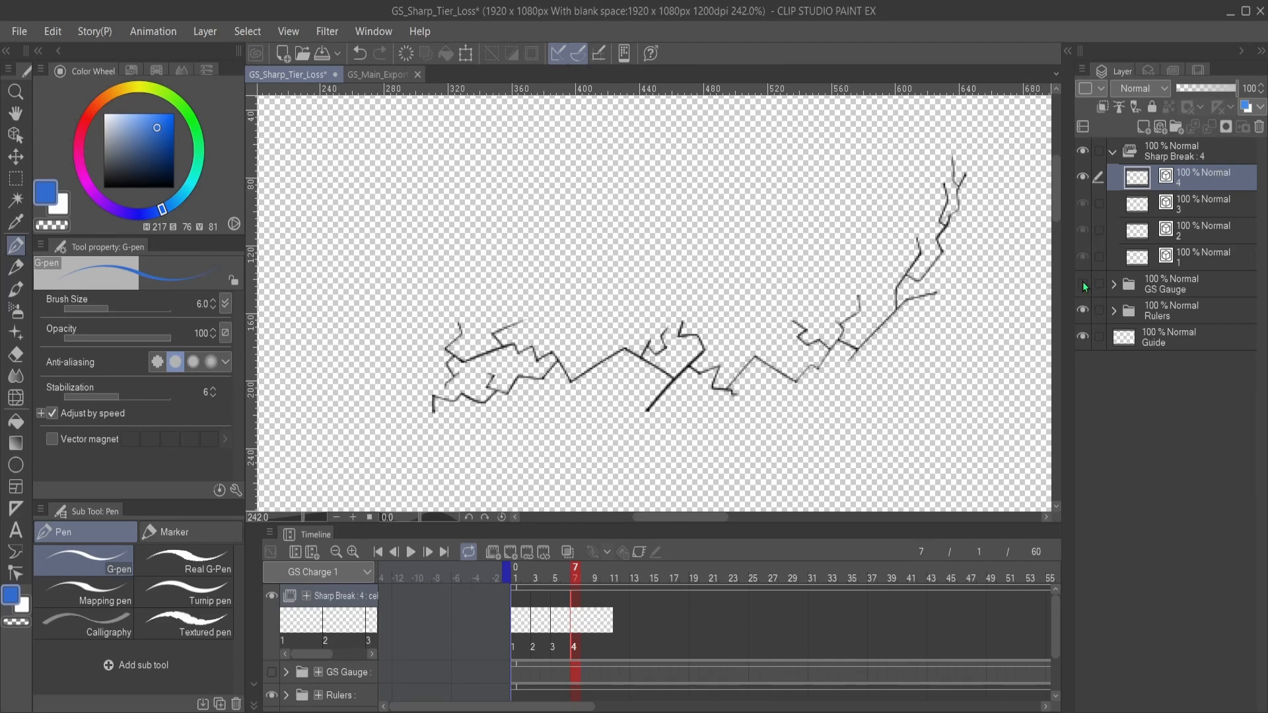
pyautogui.click(1082, 284)
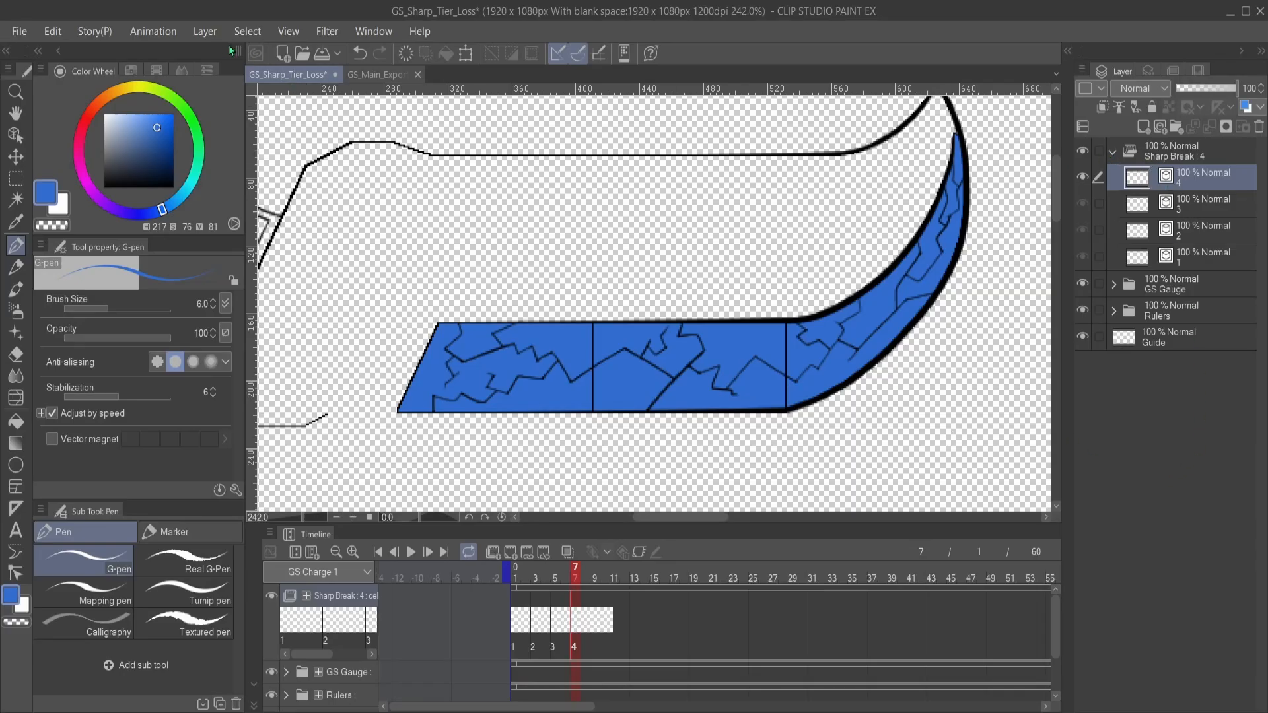
# - Create a new animation folder above Sharp Break and name it Gauge Fill
pyautogui.click(1220, 161)
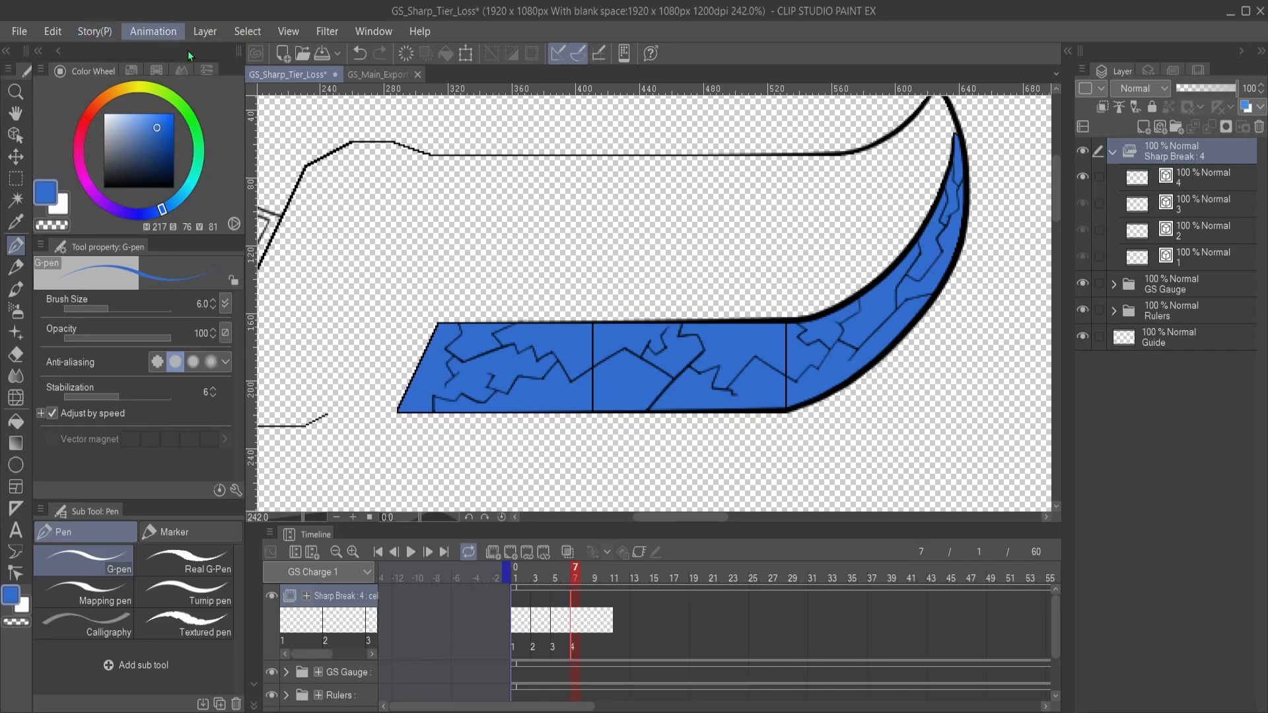
pyautogui.click(357, 59)
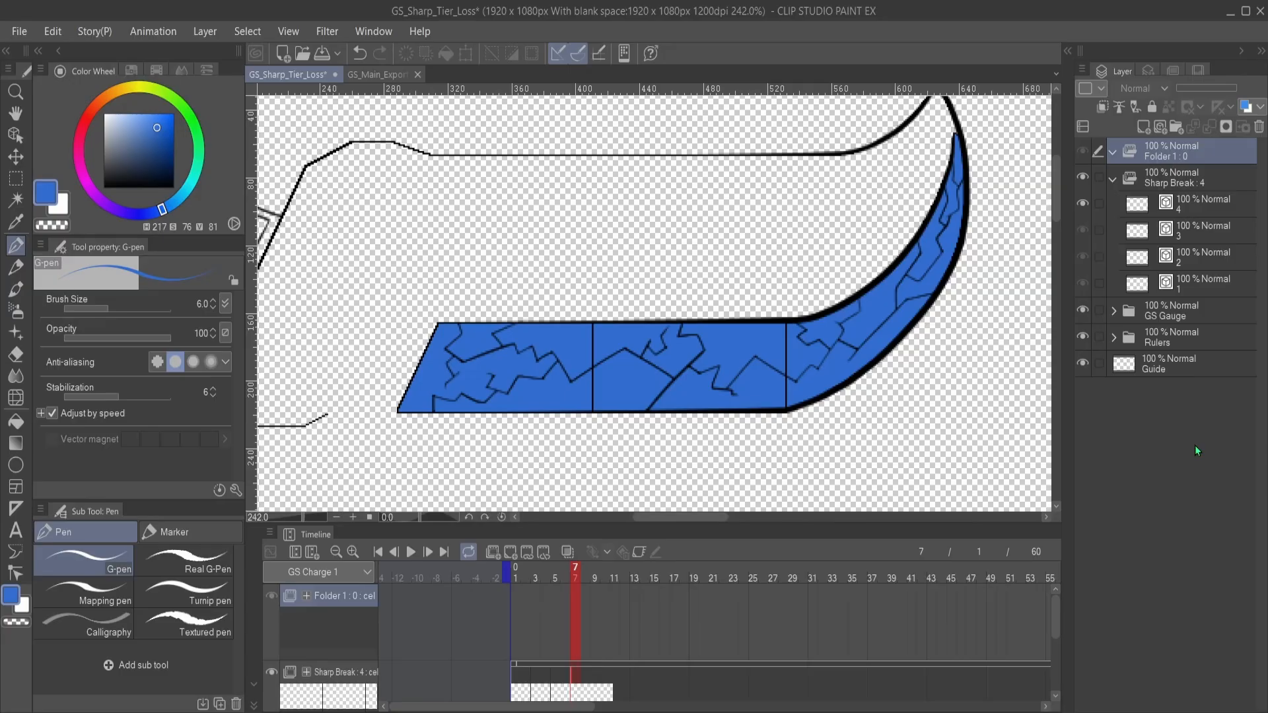
pyautogui.press('Return')
pyautogui.scroll(1, 657, 368)
pyautogui.scroll(2, 657, 368)
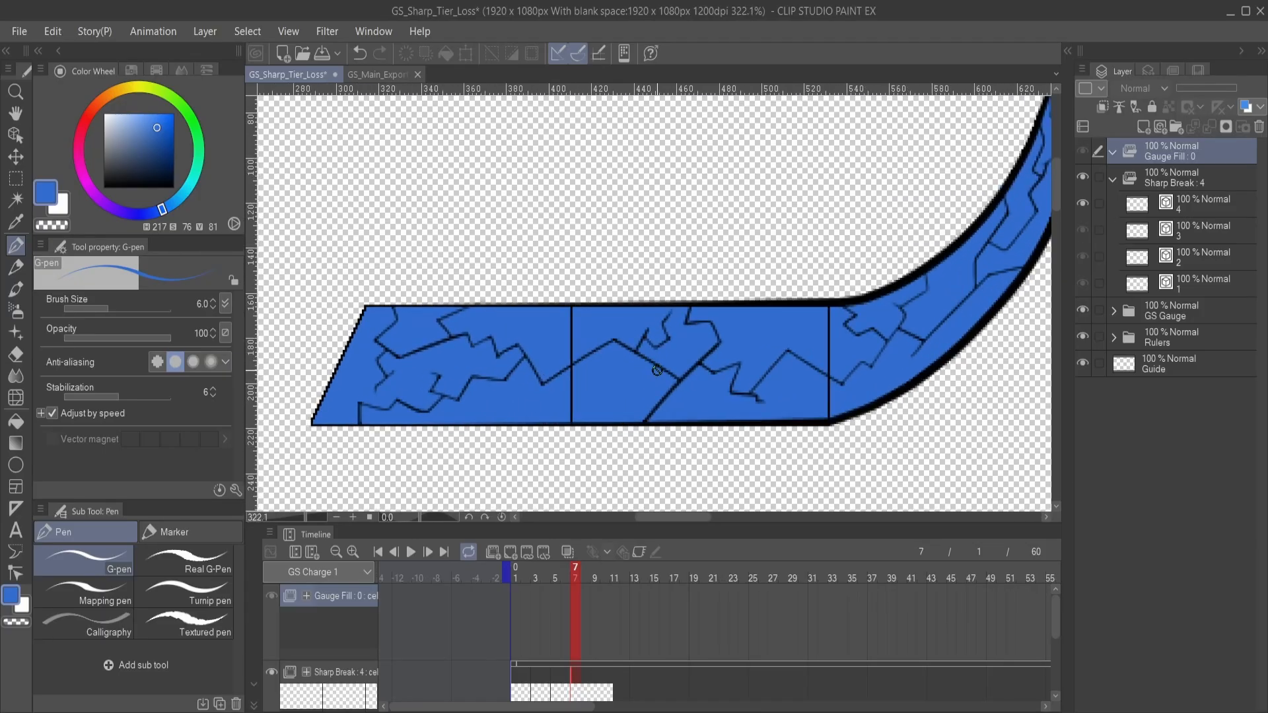
# - Collapse the Sharp Break folder and move Gauge Fill directly beneath it in the layer stack
pyautogui.click(1116, 182)
pyautogui.scroll(-2, 709, 380)
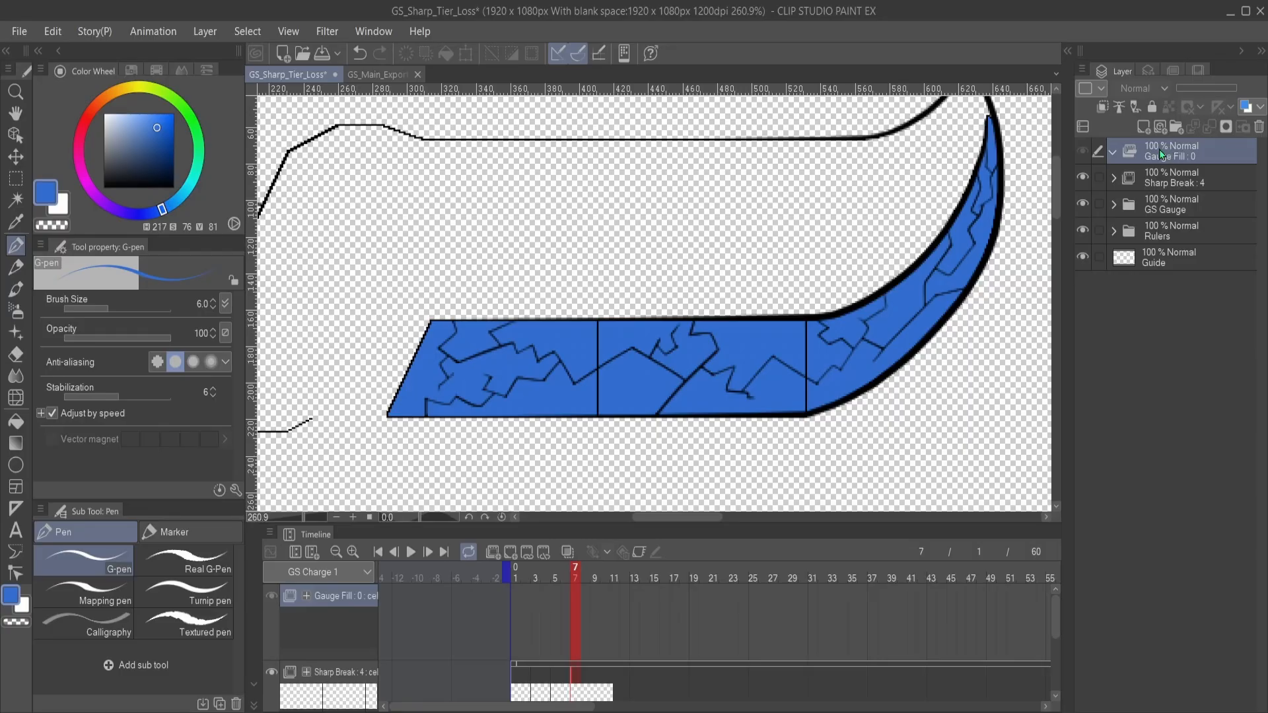
pyautogui.moveTo(1159, 149); pyautogui.dragTo(1174, 188)
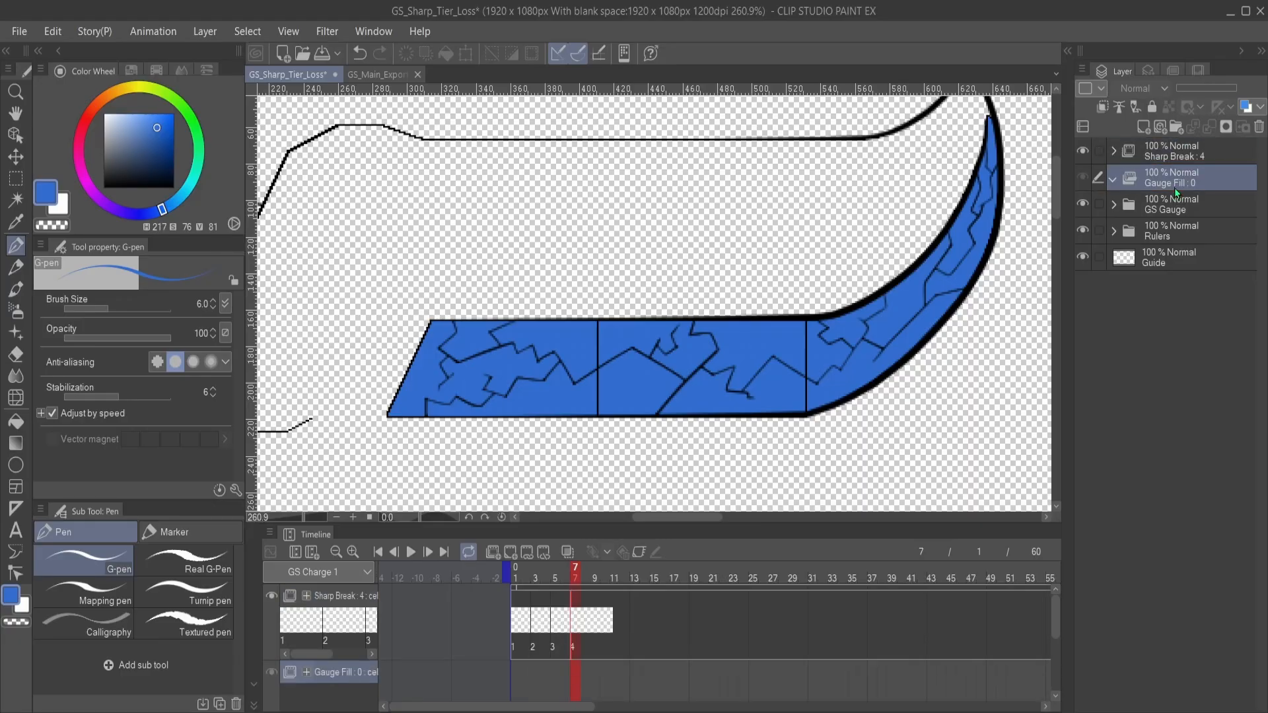
# - Add a new raster layer inside Gauge Fill and switch the drawing colour to white
pyautogui.click(1143, 127)
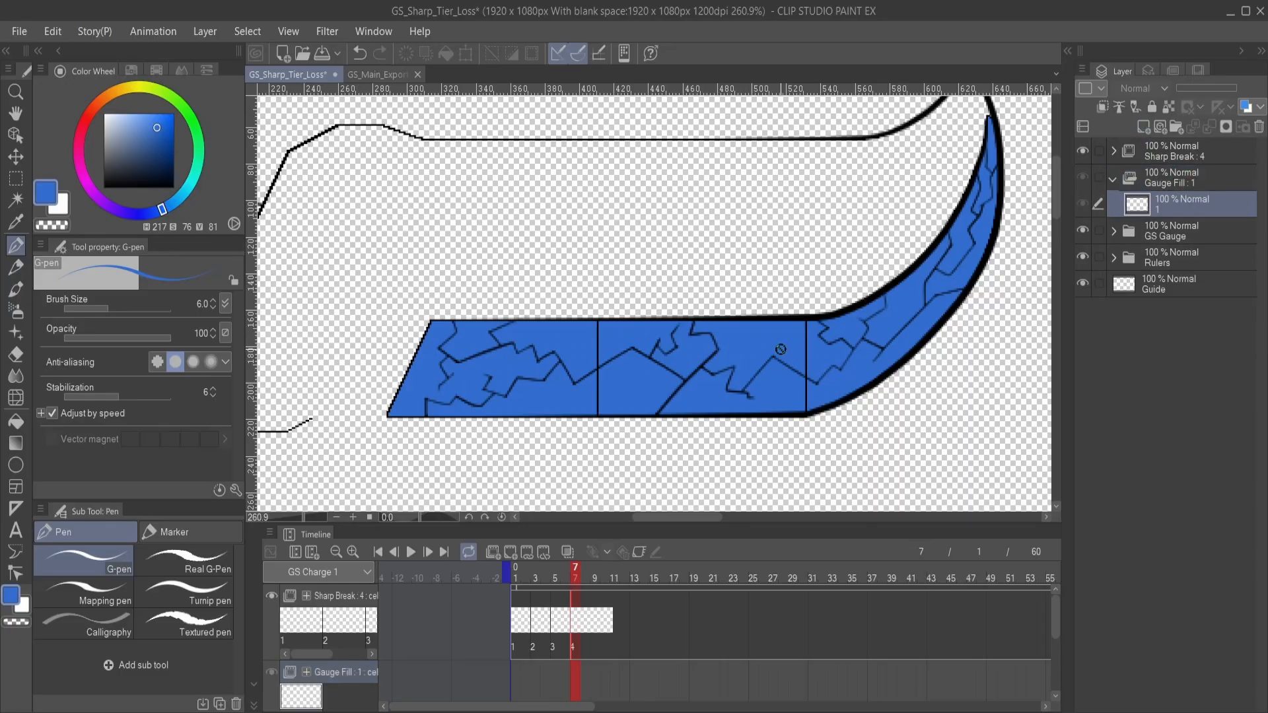
pyautogui.press('x')
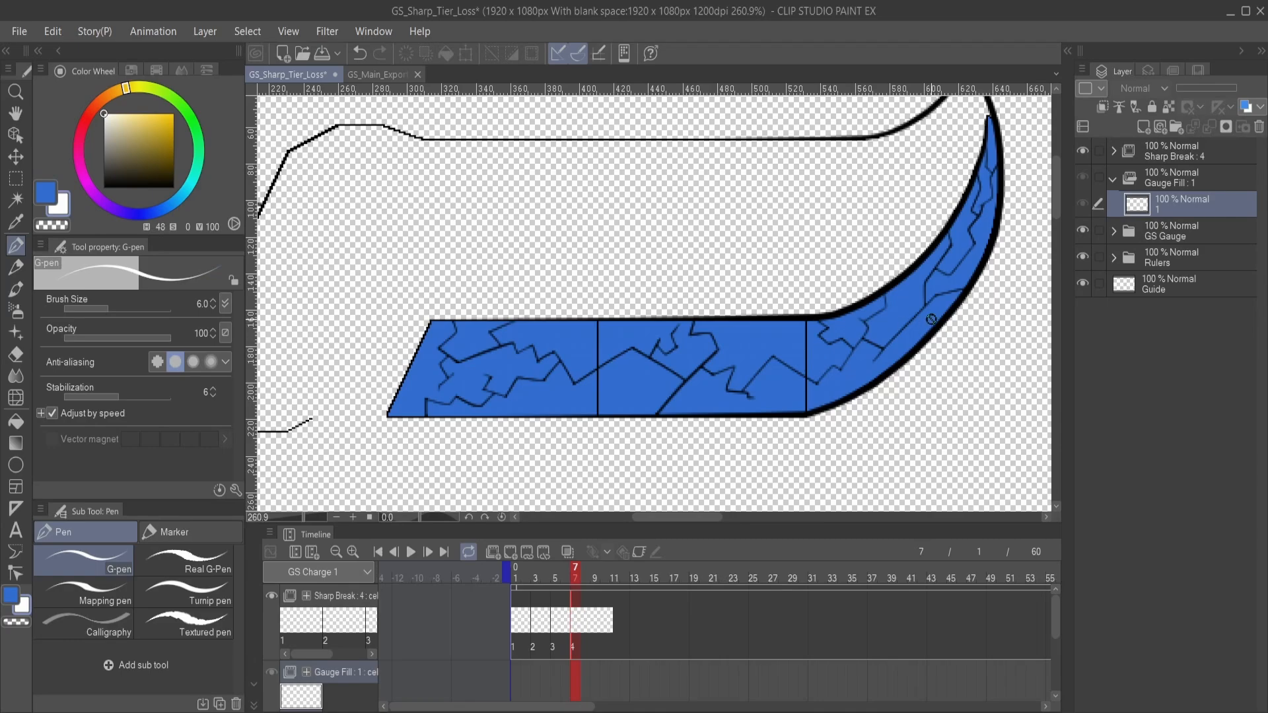
pyautogui.moveTo(883, 317); pyautogui.dragTo(935, 292)
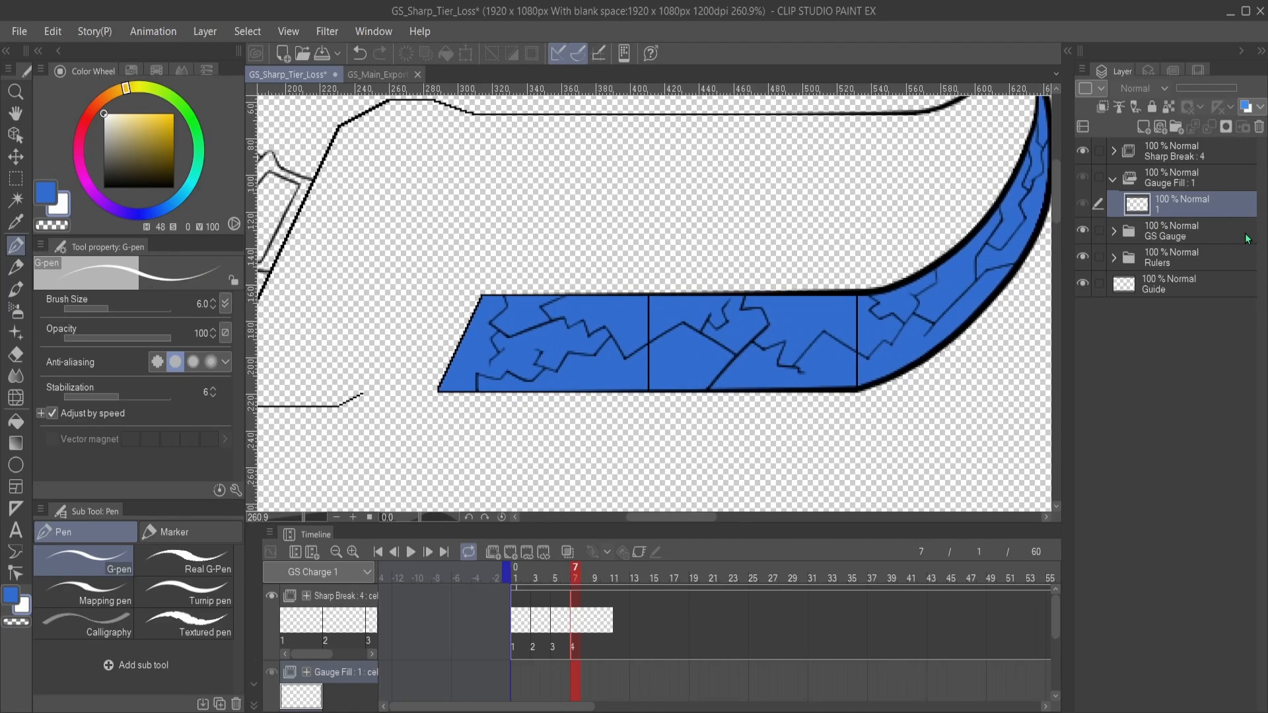
# - Remove the layer mask from the Sharpness layer in GS Gauge's Blade folder, and make layer 1 of Gauge Fill active
pyautogui.click(1221, 237)
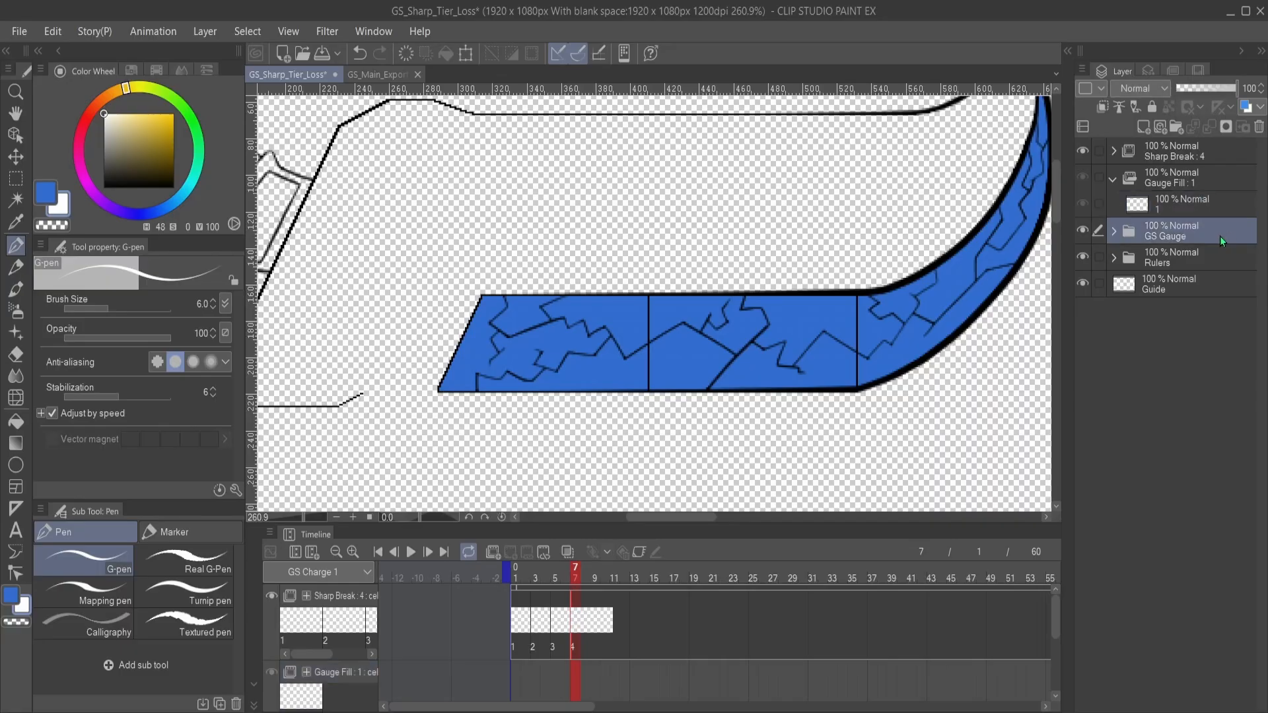
pyautogui.click(1114, 232)
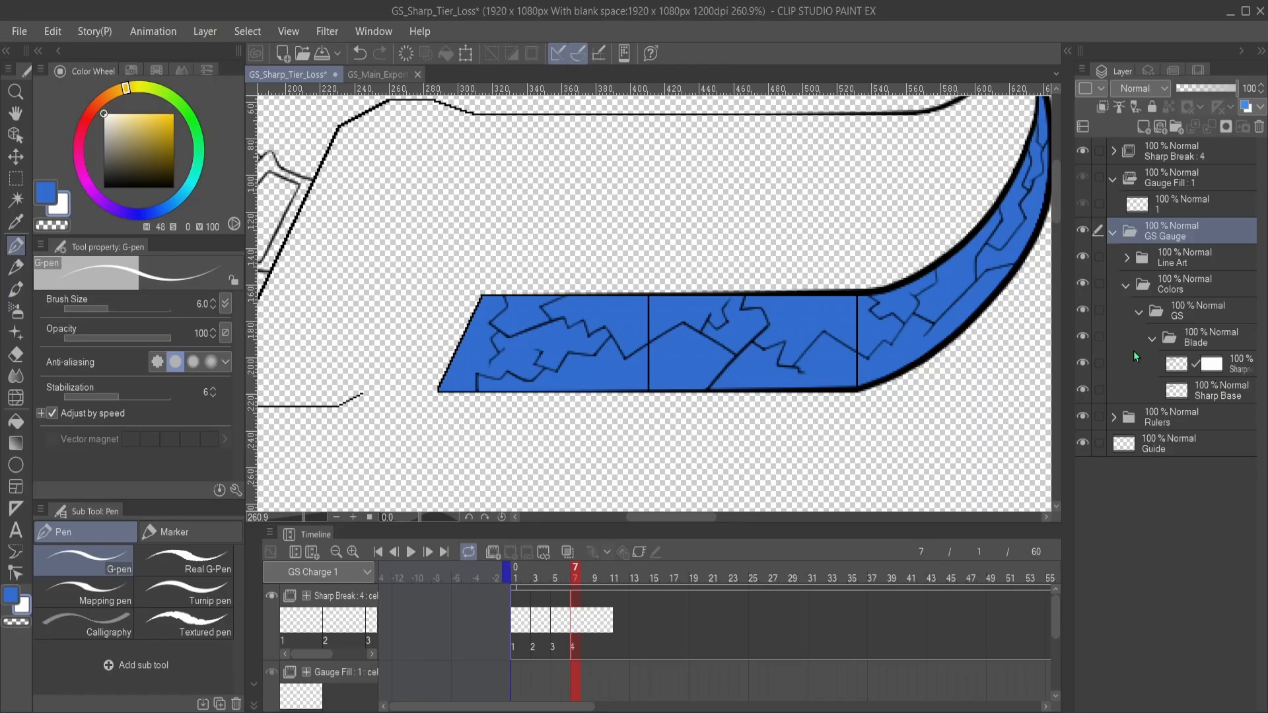
pyautogui.click(1083, 363)
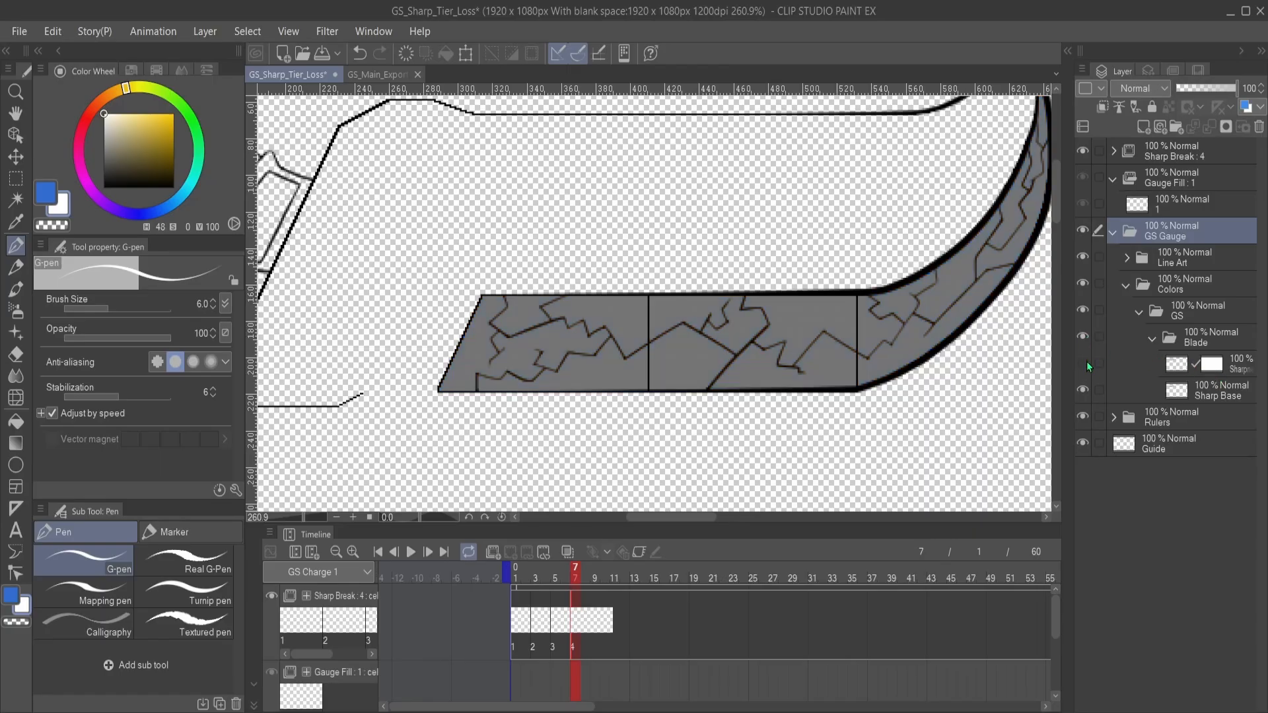
pyautogui.click(1083, 362)
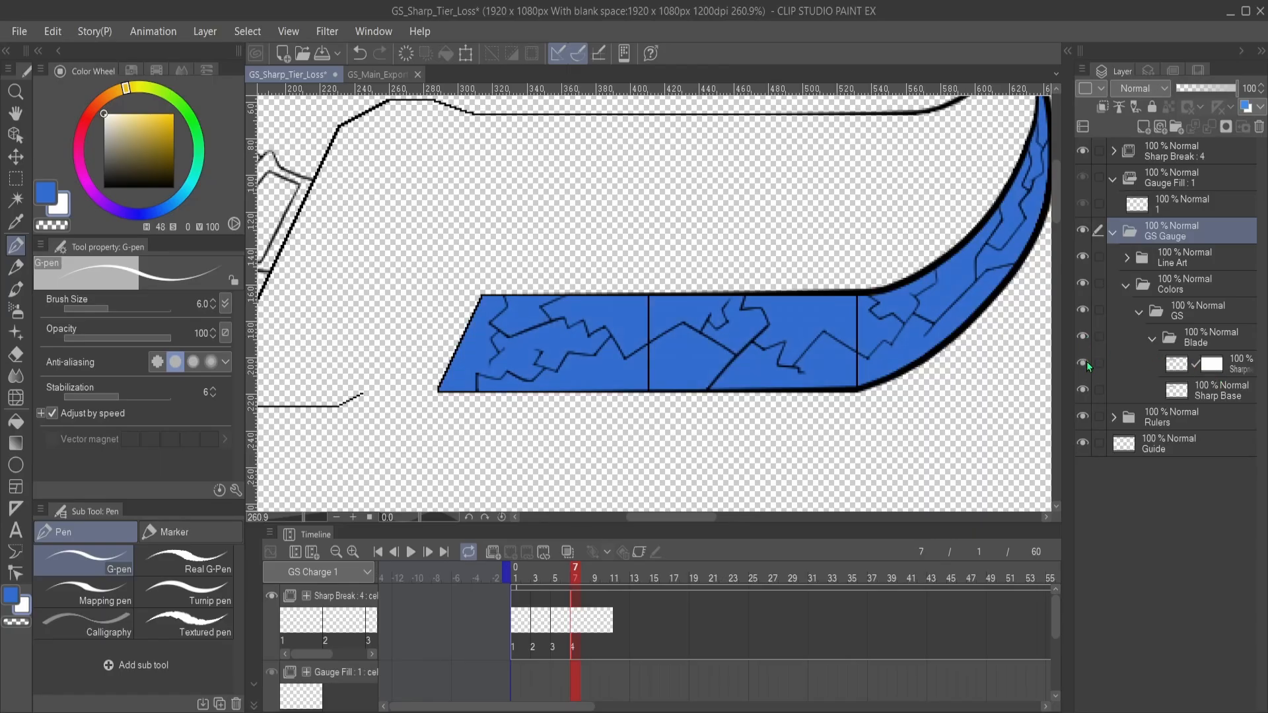
pyautogui.click(1171, 370)
pyautogui.click(1217, 371)
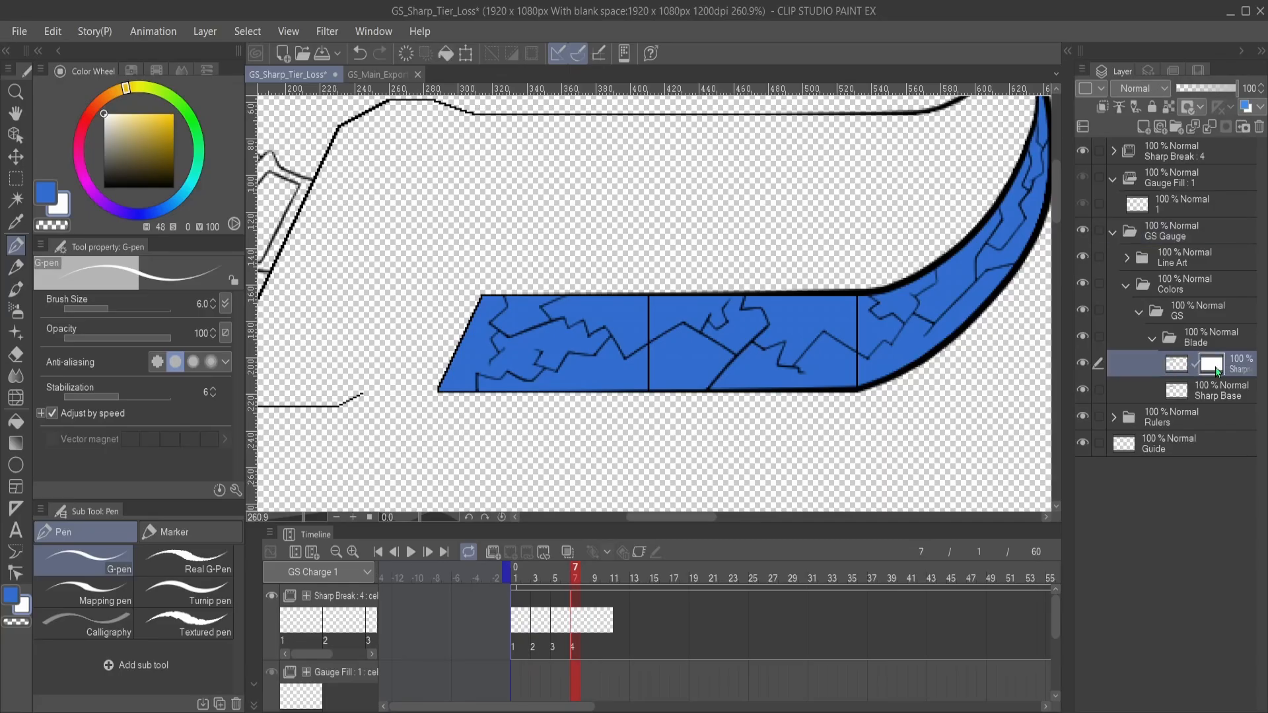
pyautogui.click(1150, 418)
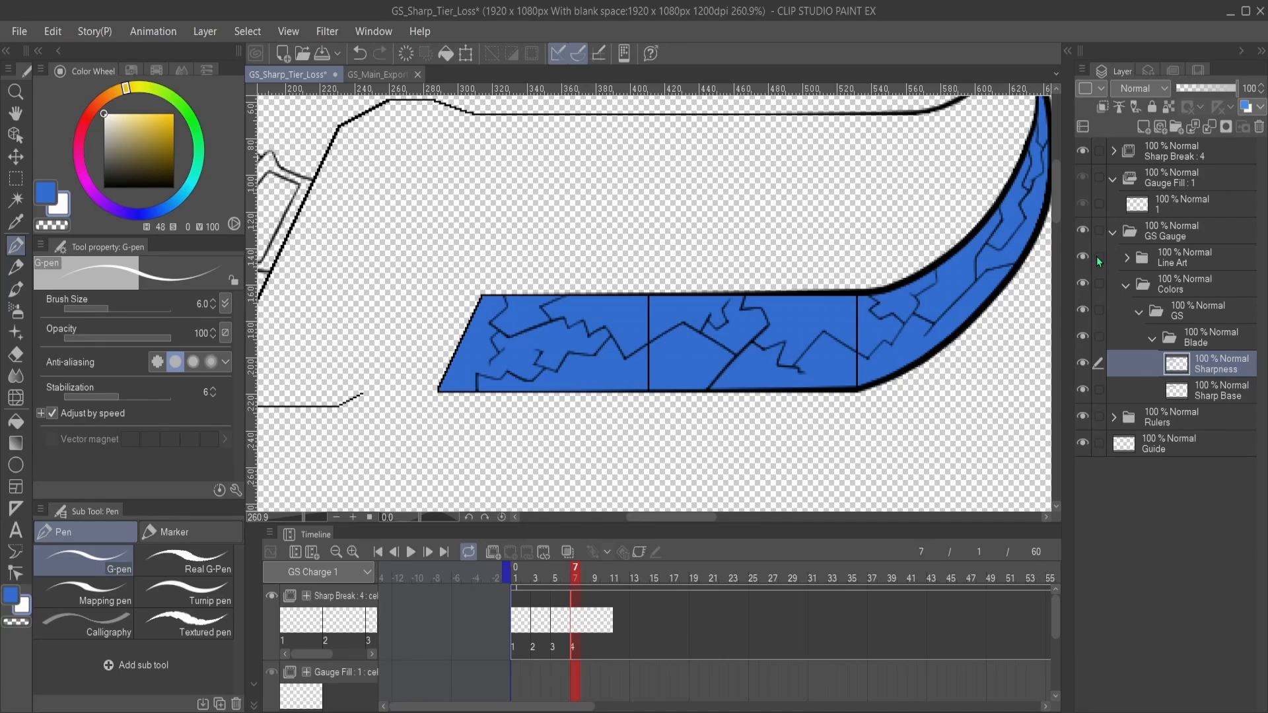
pyautogui.click(1176, 204)
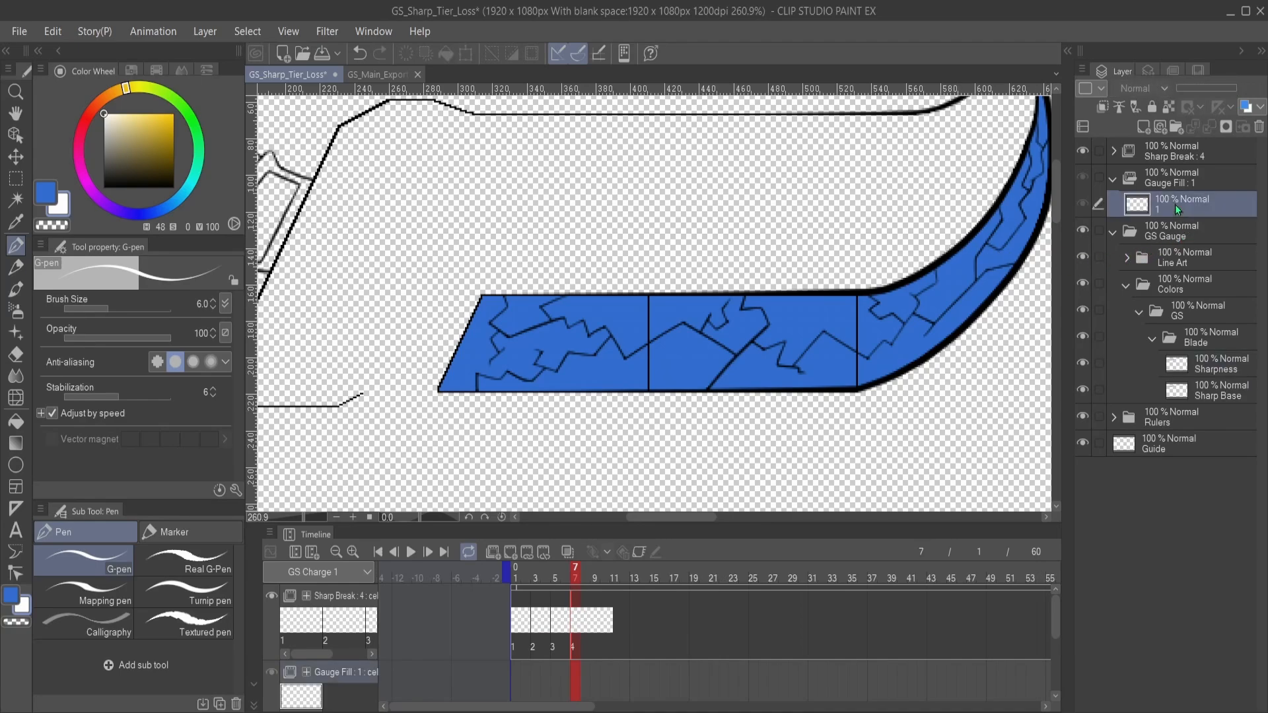
# - Paste the copied Sharpness layer into the Gauge Fill animation folder beneath layer 1, keeping layer 1 active
pyautogui.hotkey('ctrl', 'v')
pyautogui.moveTo(1187, 237); pyautogui.dragTo(1181, 241)
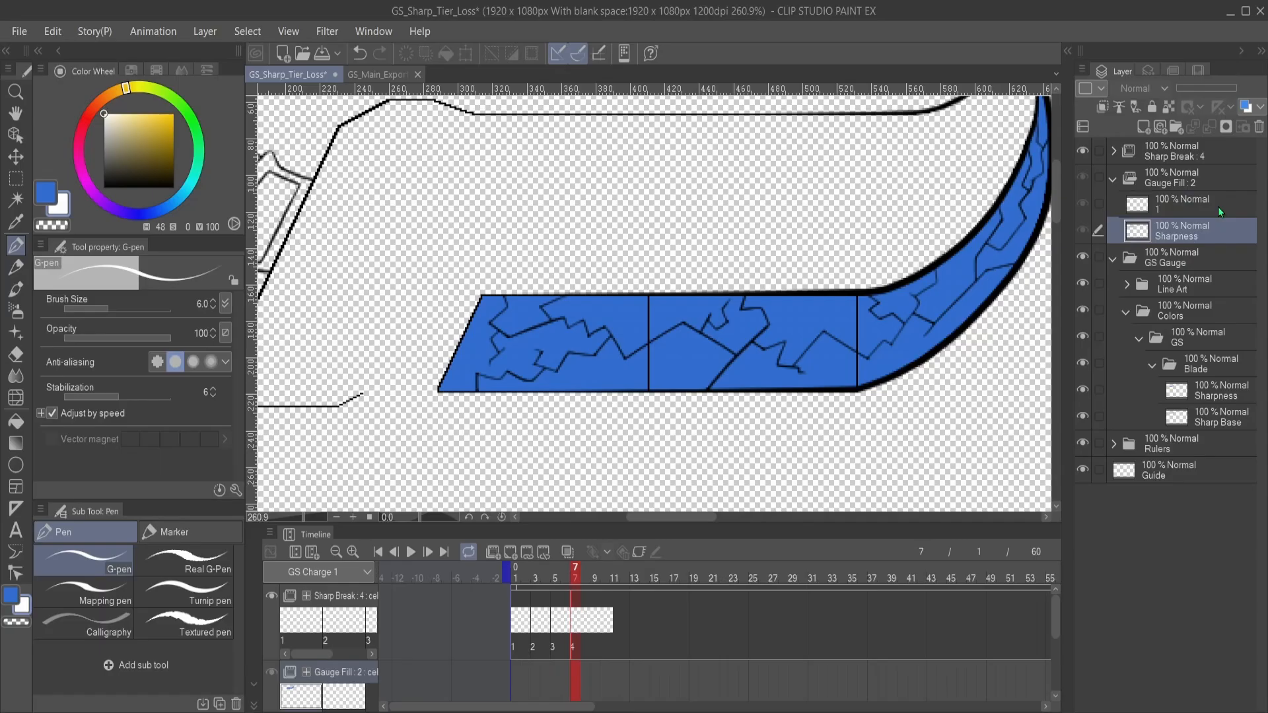
pyautogui.click(1182, 215)
pyautogui.click(1160, 230)
pyautogui.click(1182, 213)
pyautogui.click(1198, 228)
pyautogui.click(1191, 208)
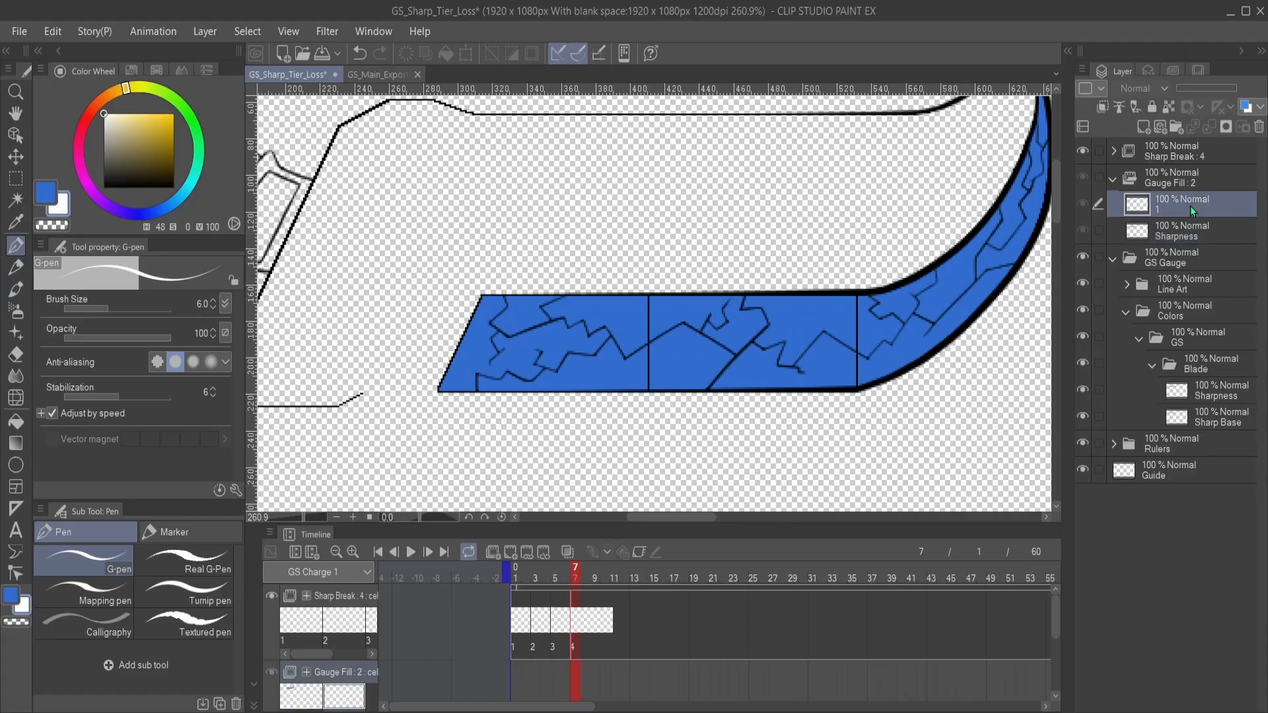
# - Add a layer folder named 1 inside Gauge Fill and rename the pasted Sharpness layer as Sharp Color
pyautogui.click(1176, 126)
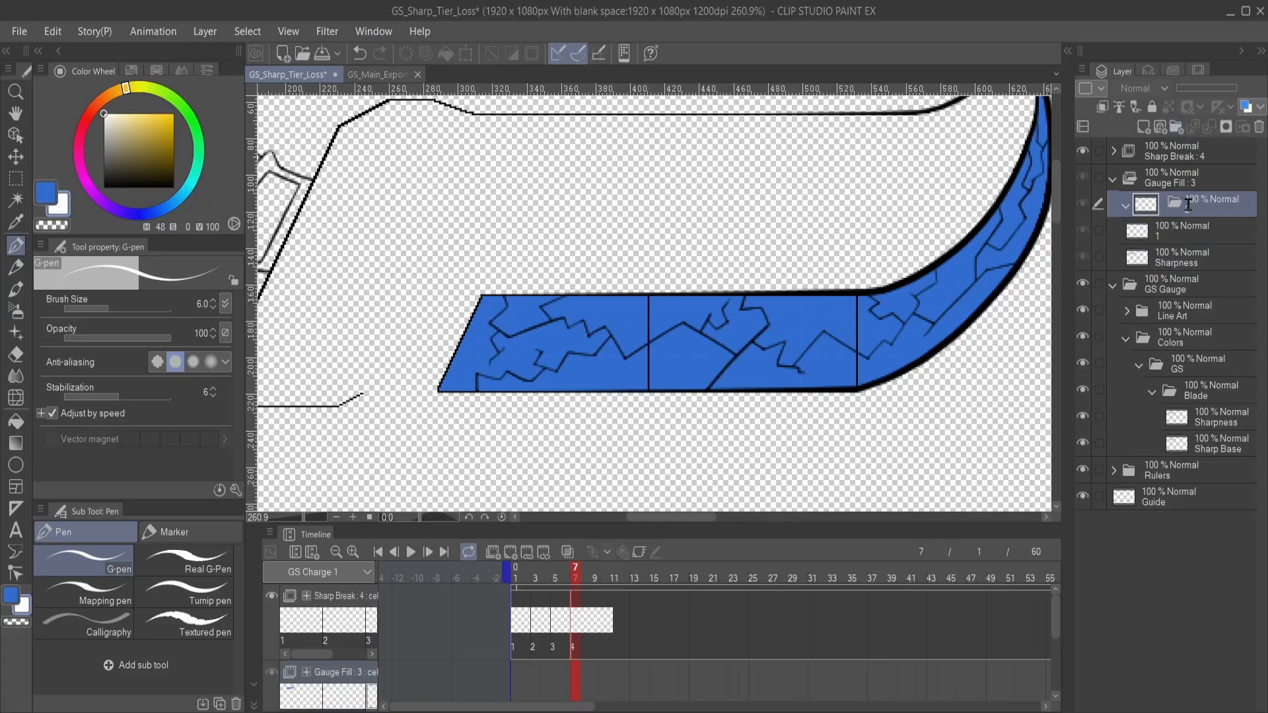
pyautogui.click(1174, 263)
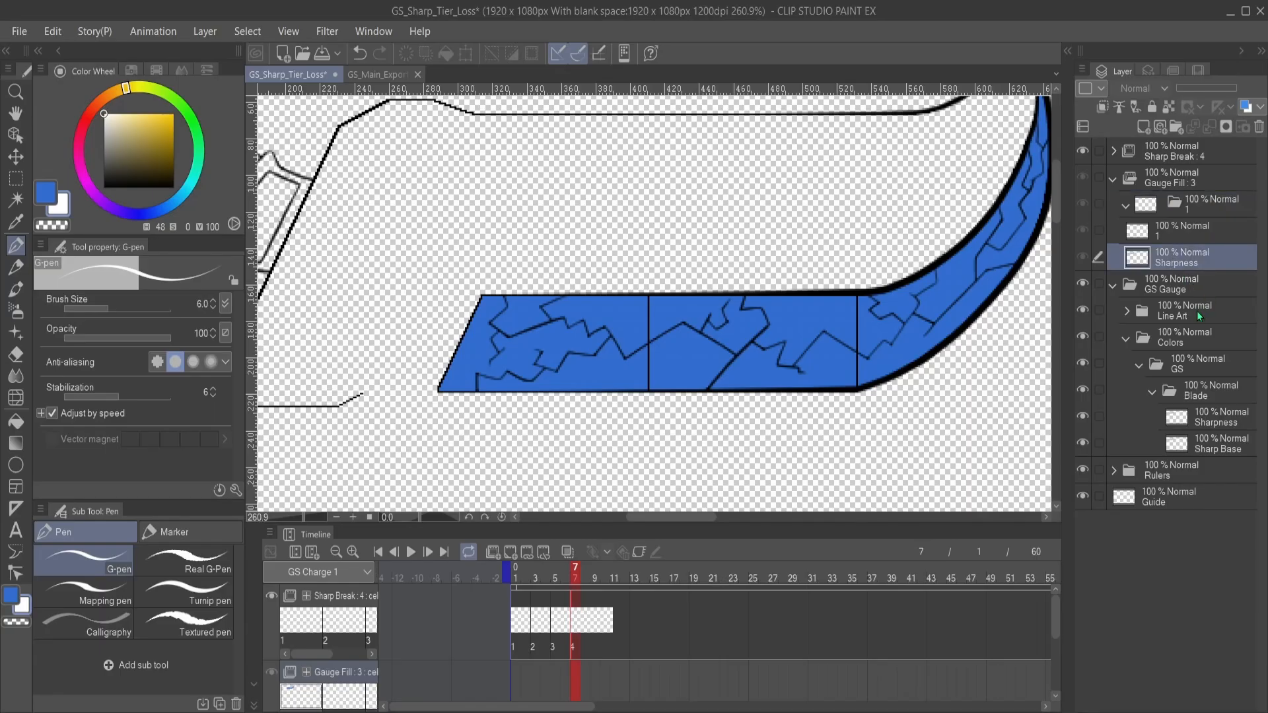
pyautogui.write('Sharp Color')
pyautogui.press('Return')
# - Delete the empty raster layer 1 from Gauge Fill
pyautogui.click(1158, 238)
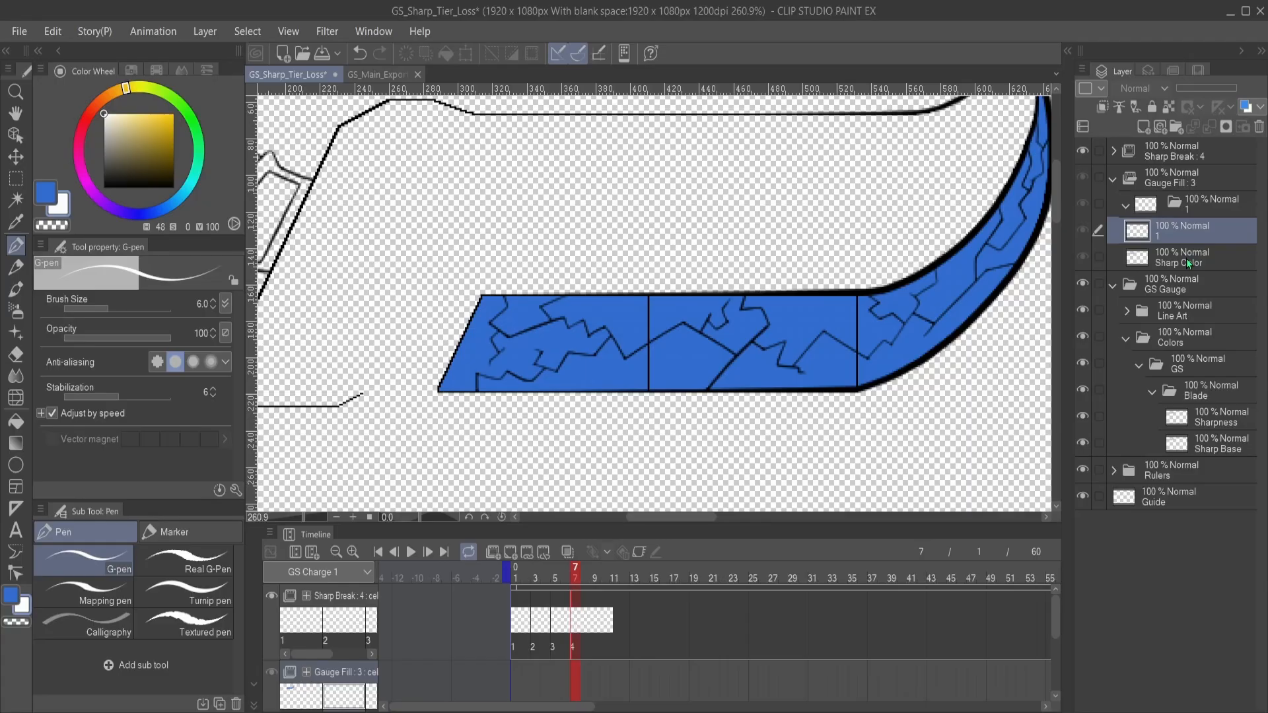
pyautogui.click(1186, 259)
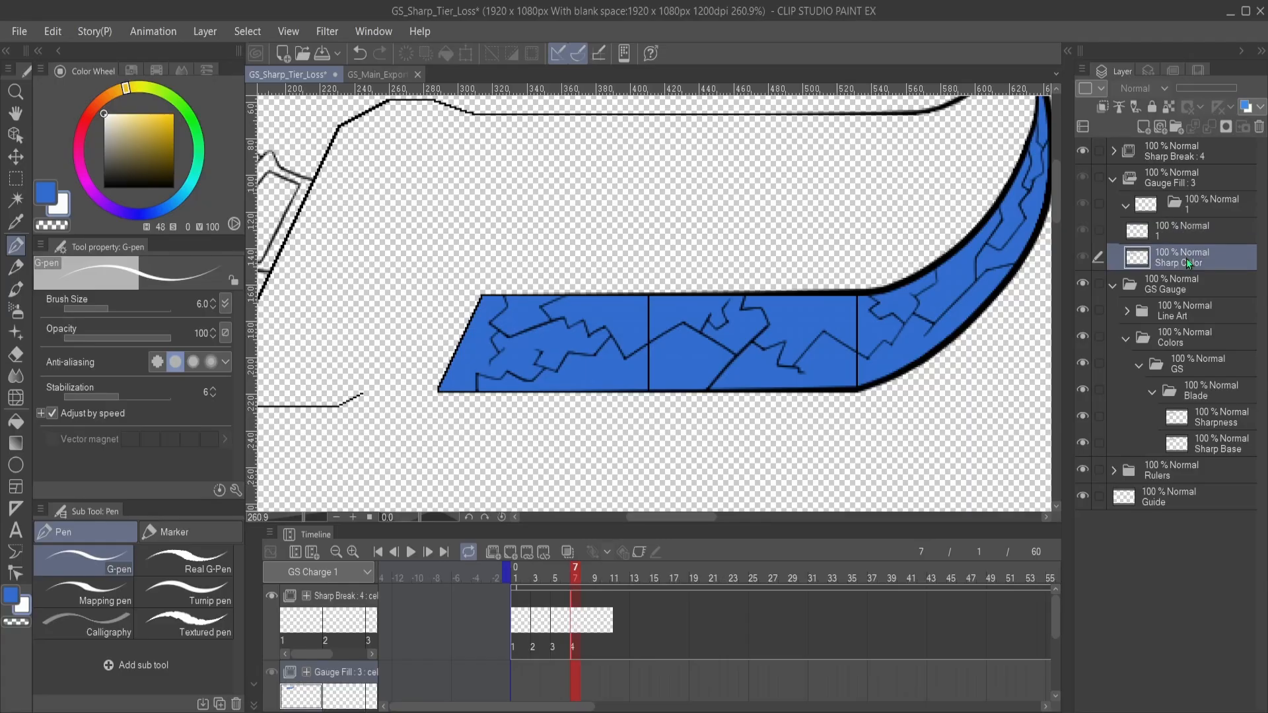
pyautogui.click(1161, 234)
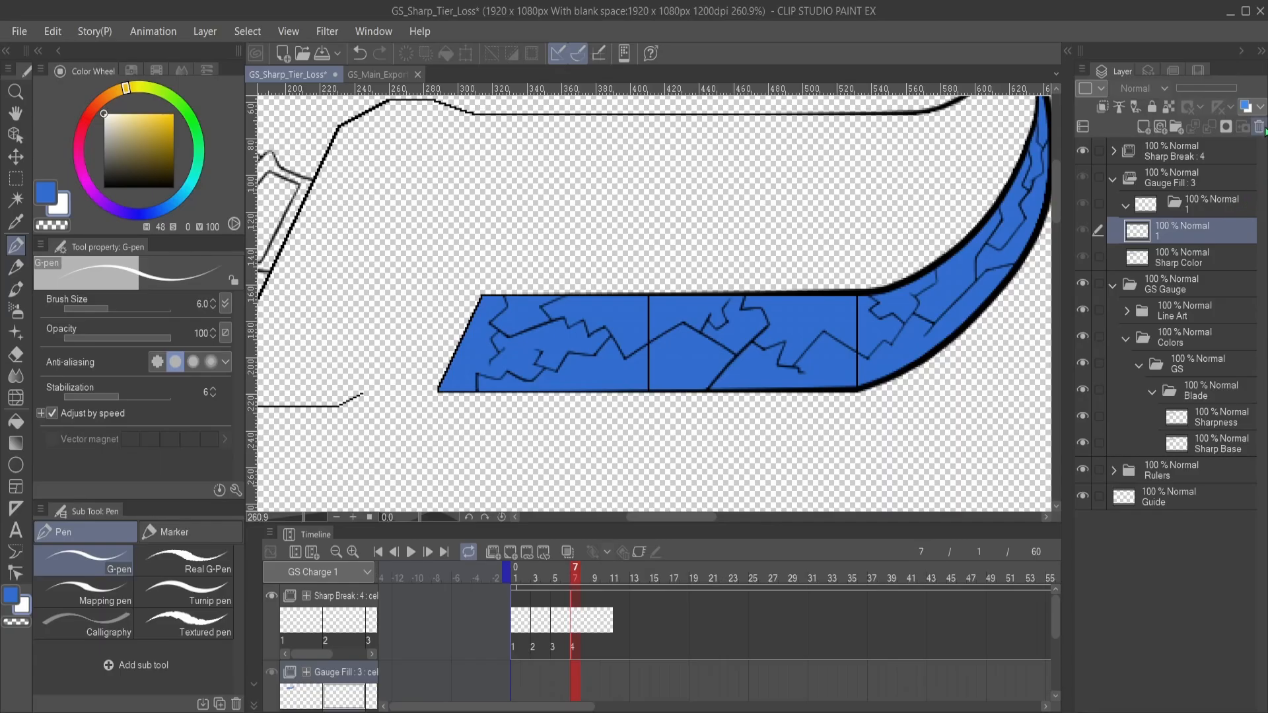
pyautogui.click(1261, 129)
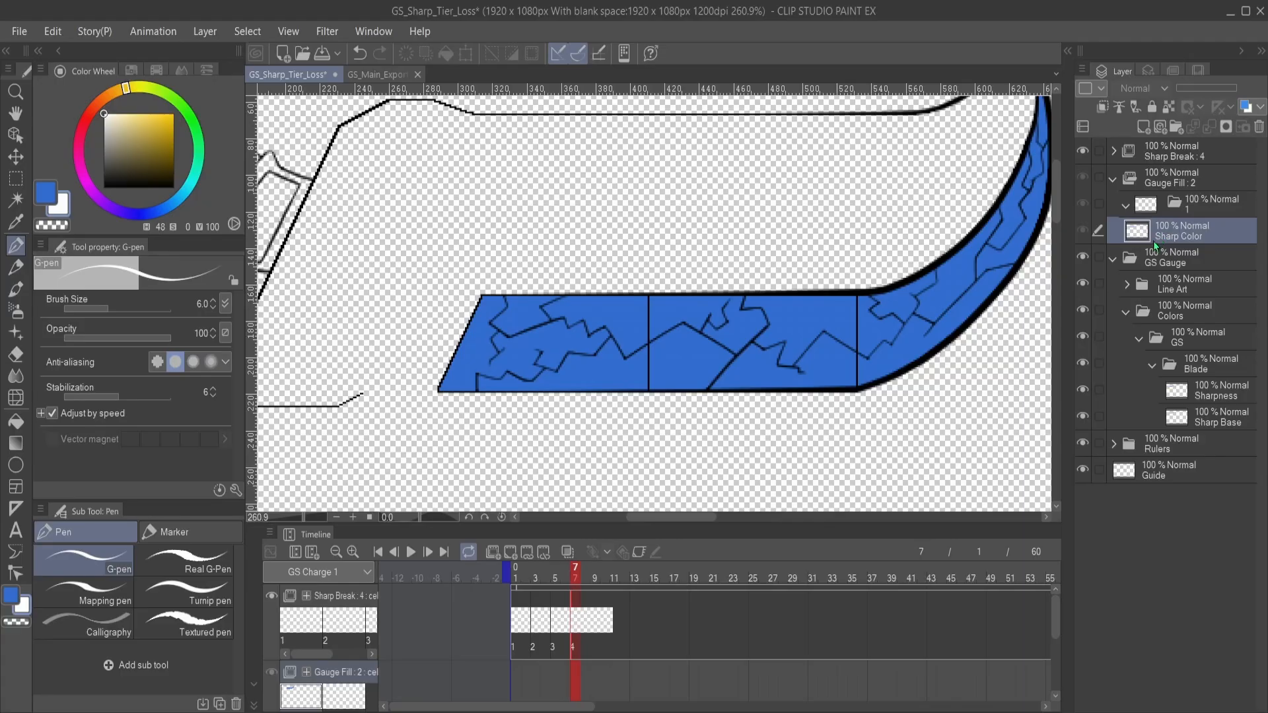
# - Collapse the GS Gauge folder and assign folder 1 as the Gauge Fill cel at frame 1
pyautogui.click(1114, 259)
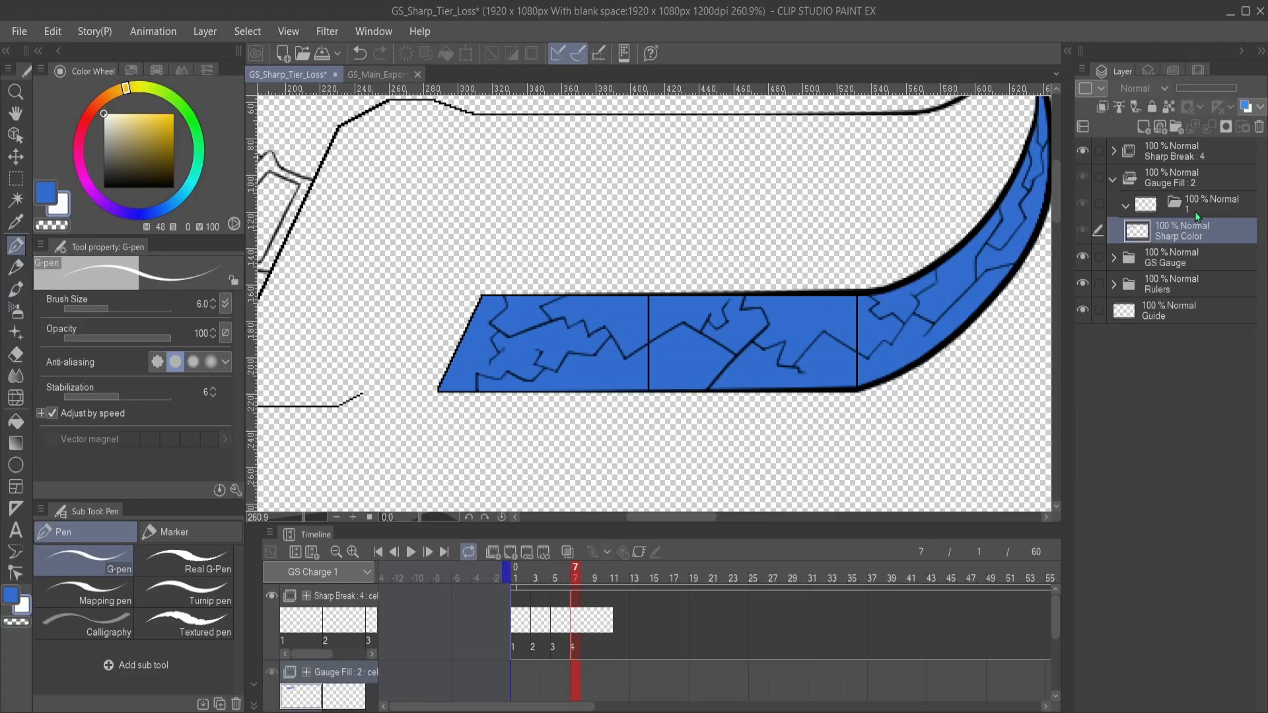
pyautogui.click(1198, 210)
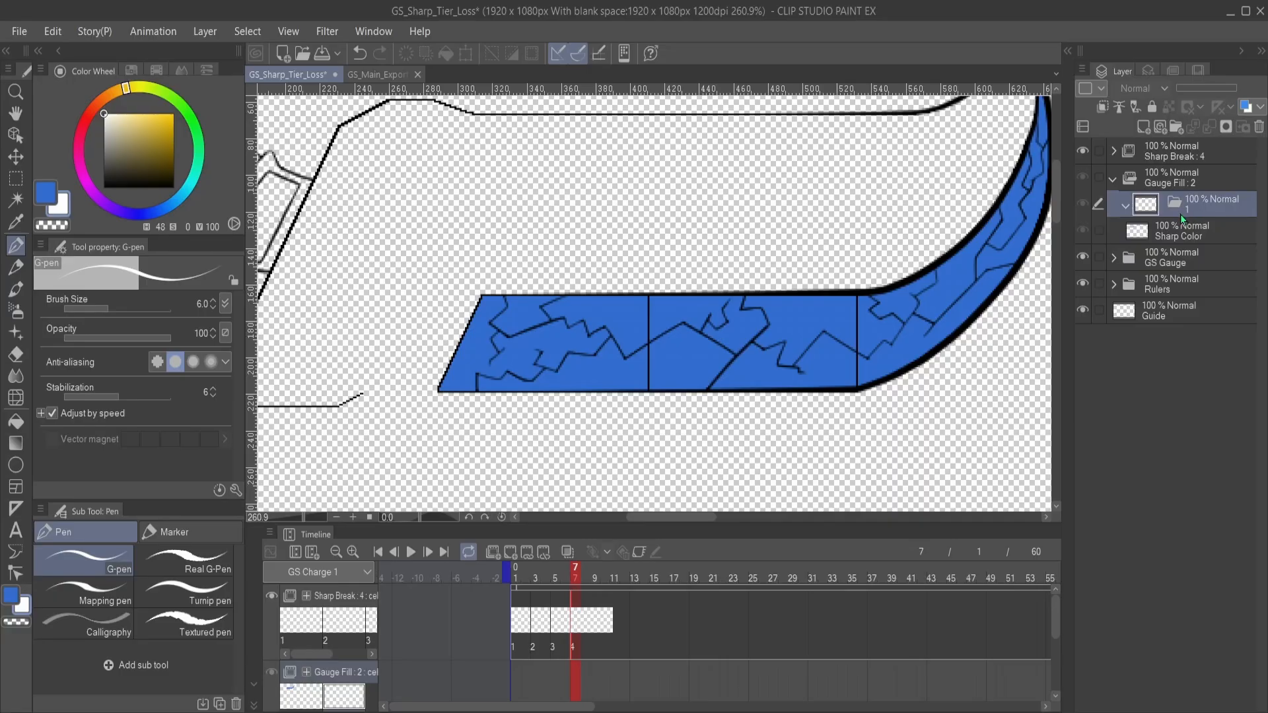
pyautogui.click(513, 675)
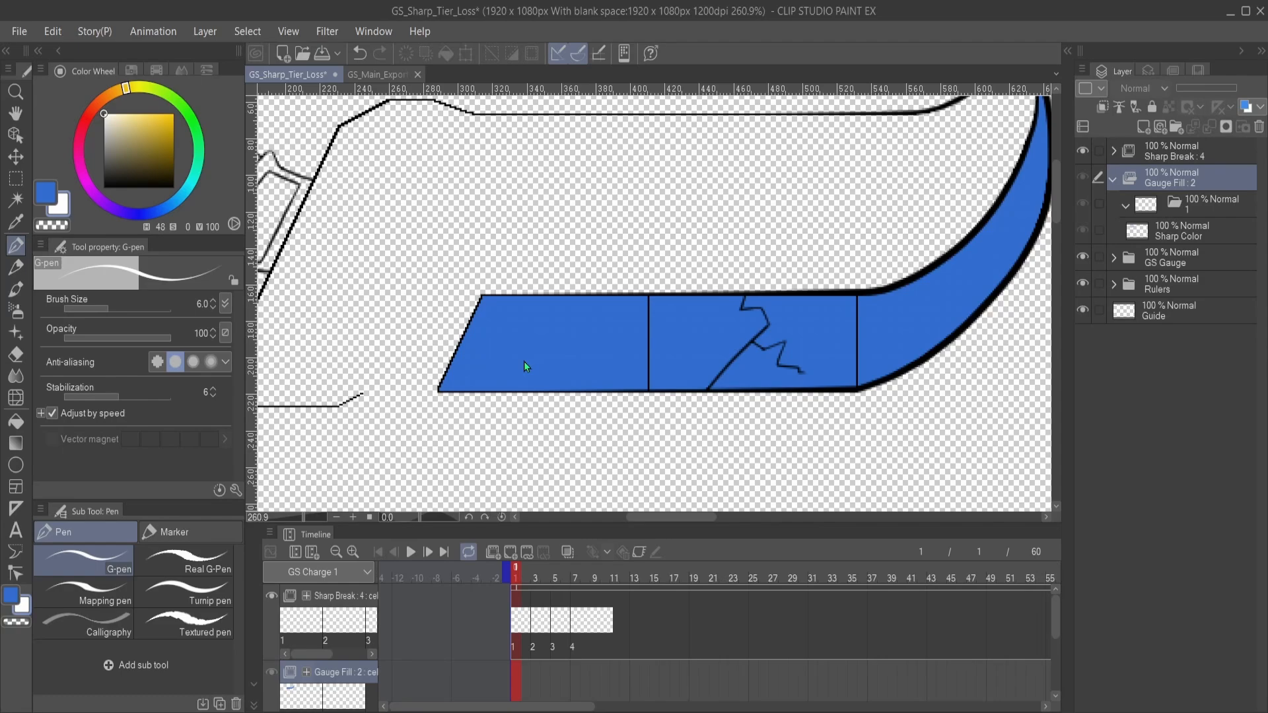
pyautogui.hotkey('ctrl', 'z')
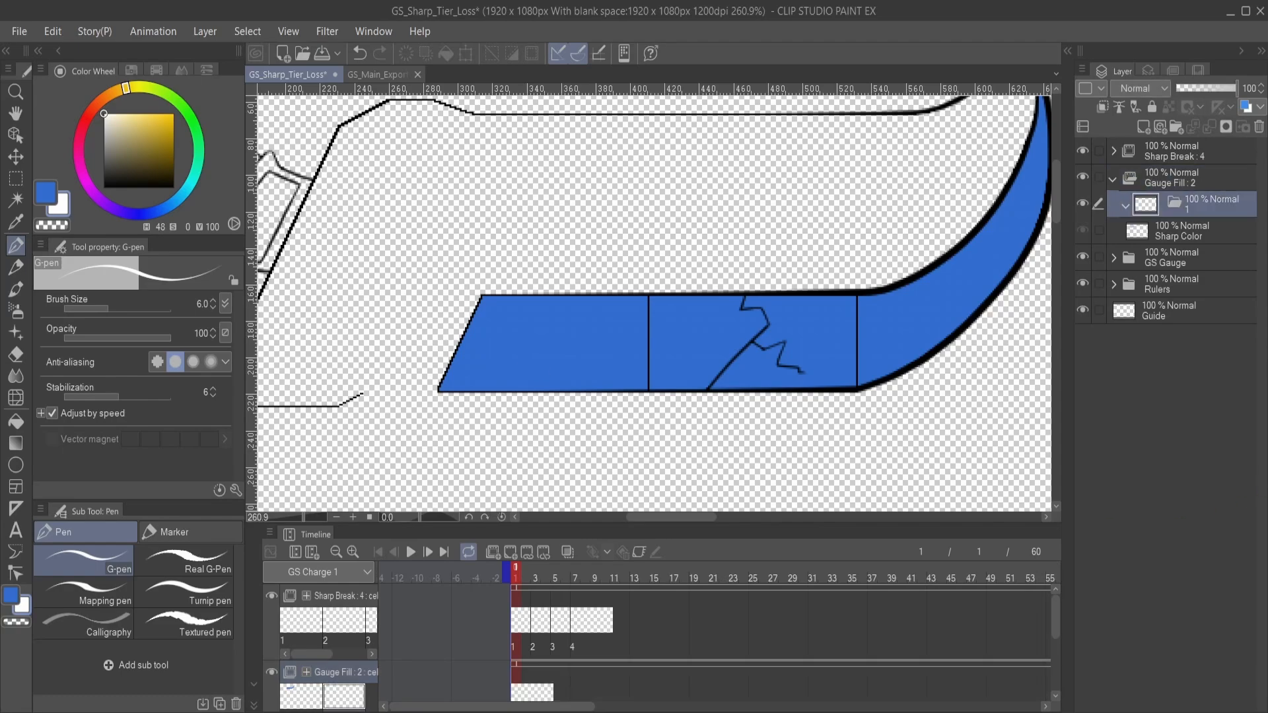
# - Move the Sharp Color layer into folder 1 of Gauge Fill and collapse that folder
pyautogui.click(1175, 233)
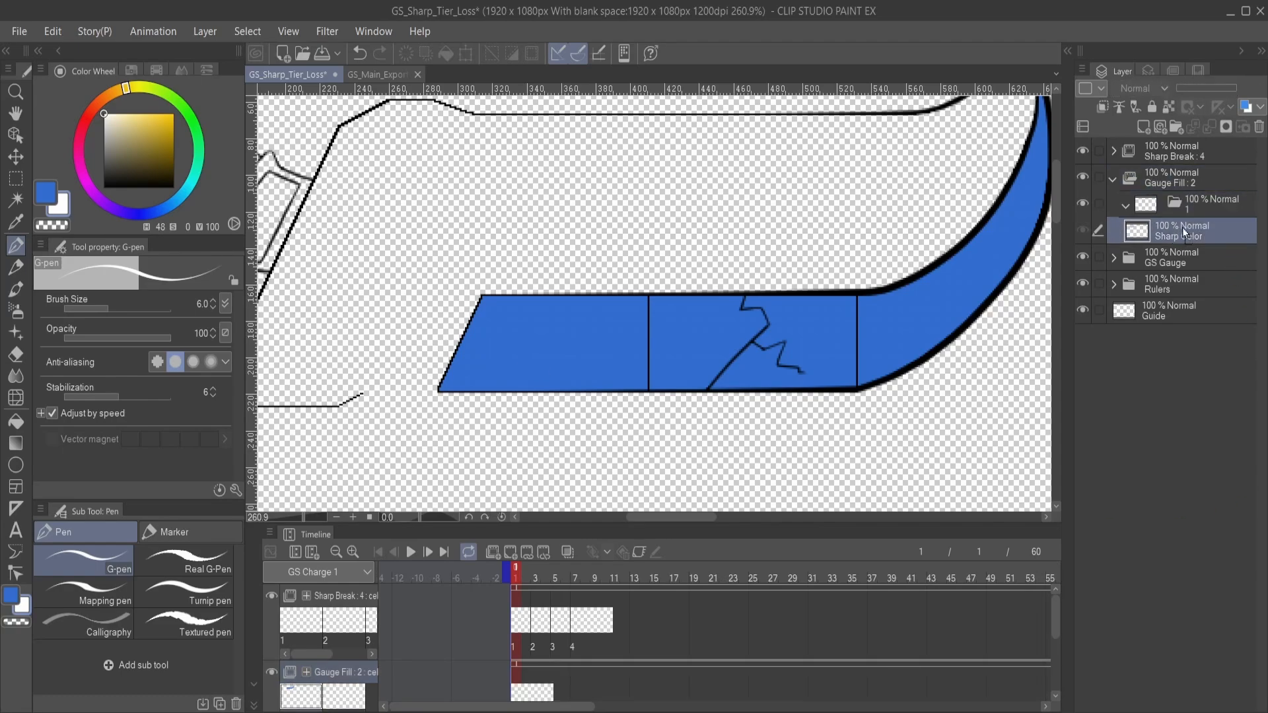
pyautogui.moveTo(1203, 212); pyautogui.dragTo(1210, 206)
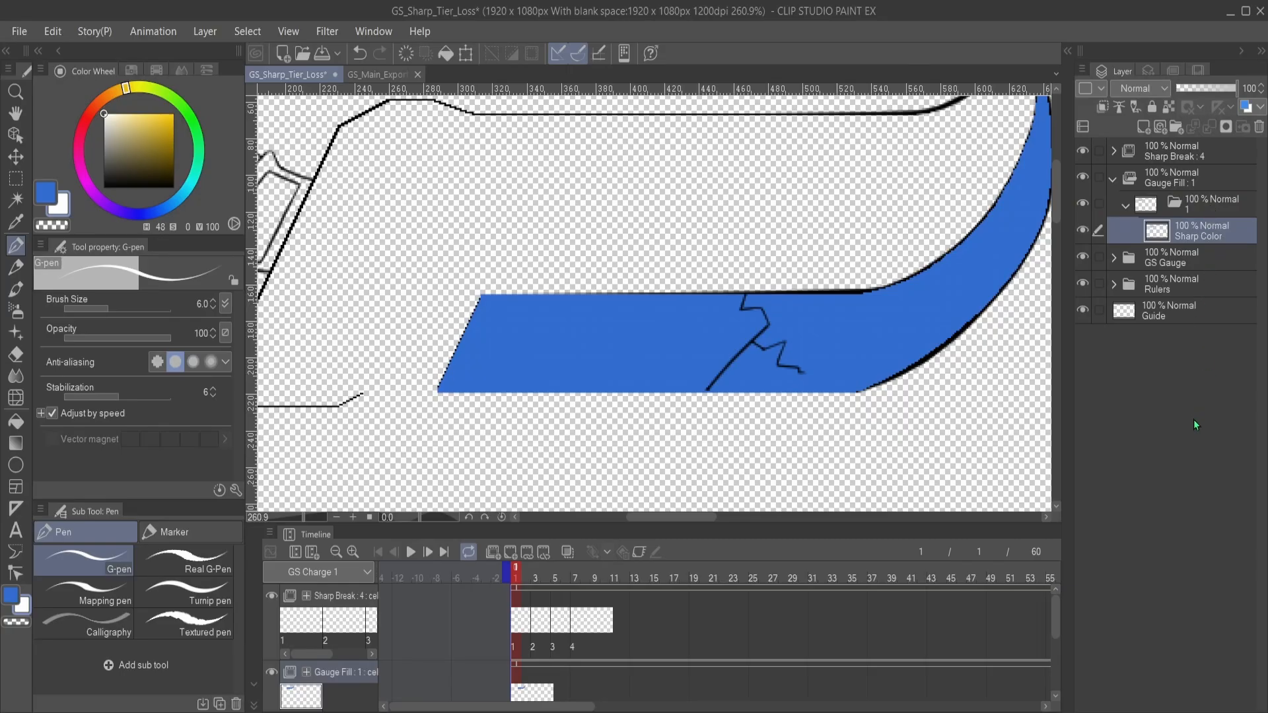
pyautogui.click(1125, 205)
pyautogui.moveTo(806, 357); pyautogui.dragTo(798, 387)
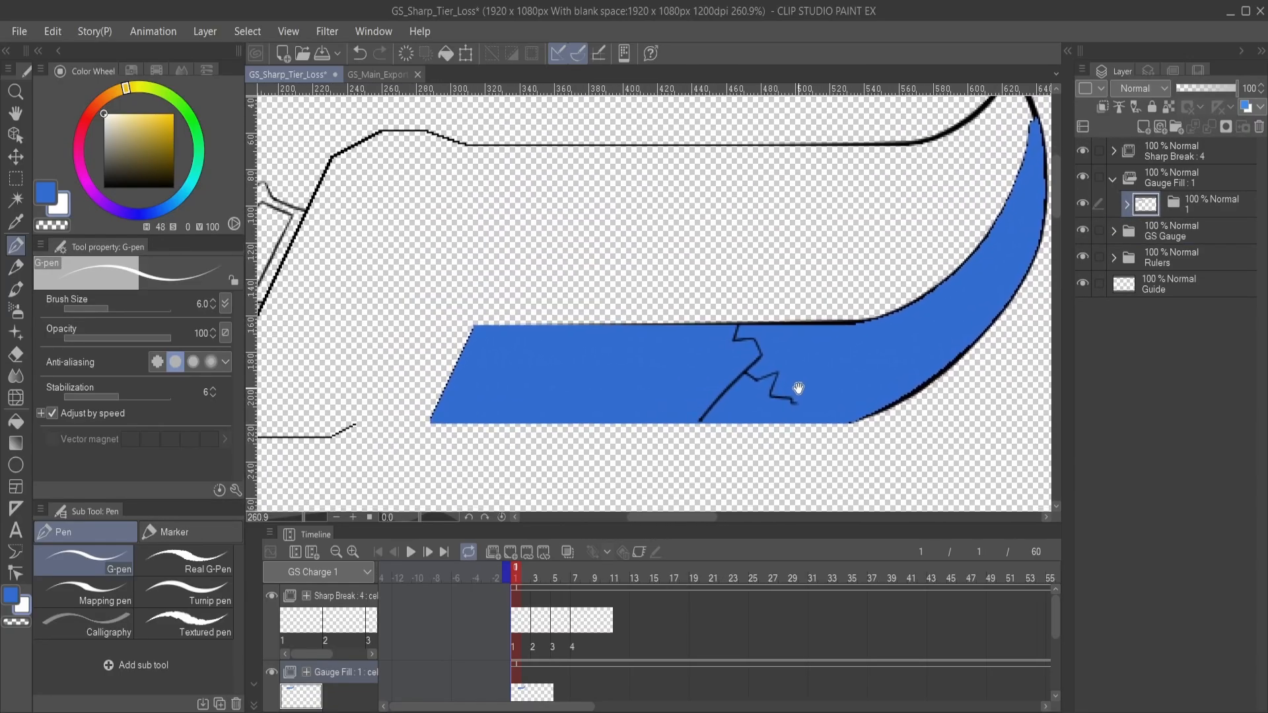
# - Move the GS Gauge folder to the top of the layer stack and hide its Colors subfolder
pyautogui.click(1178, 234)
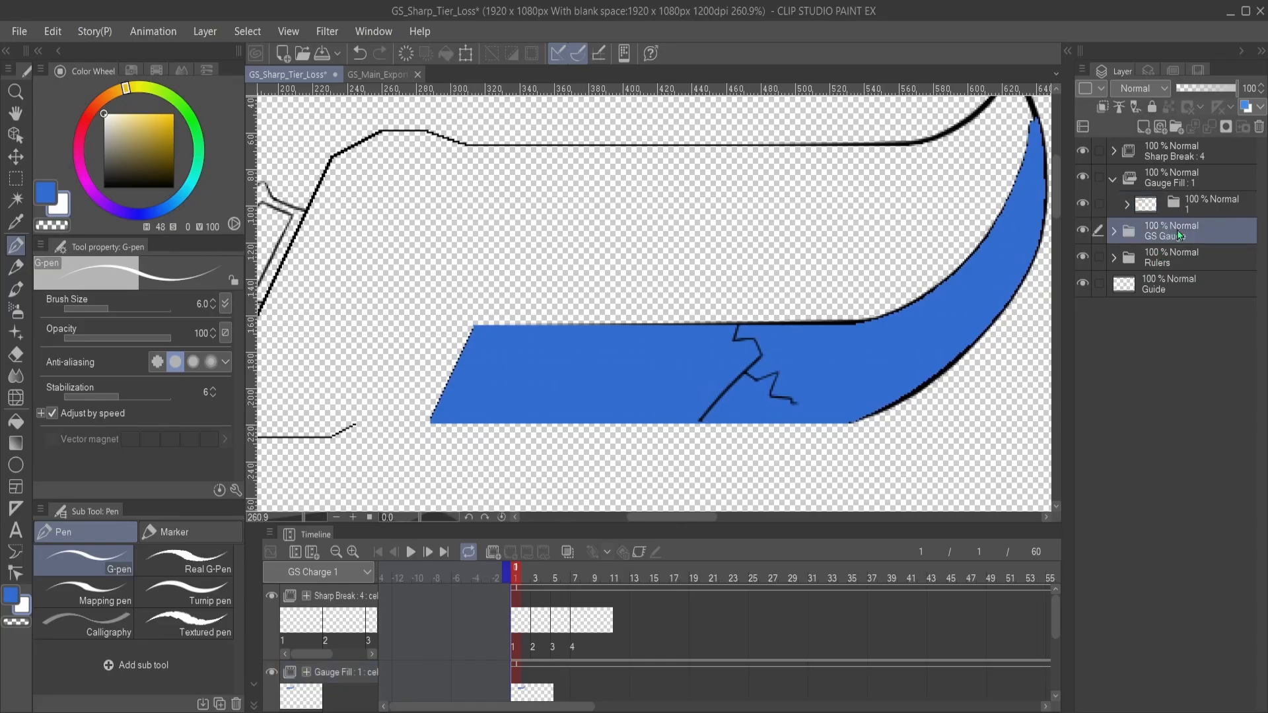
pyautogui.moveTo(1196, 236); pyautogui.dragTo(1192, 149)
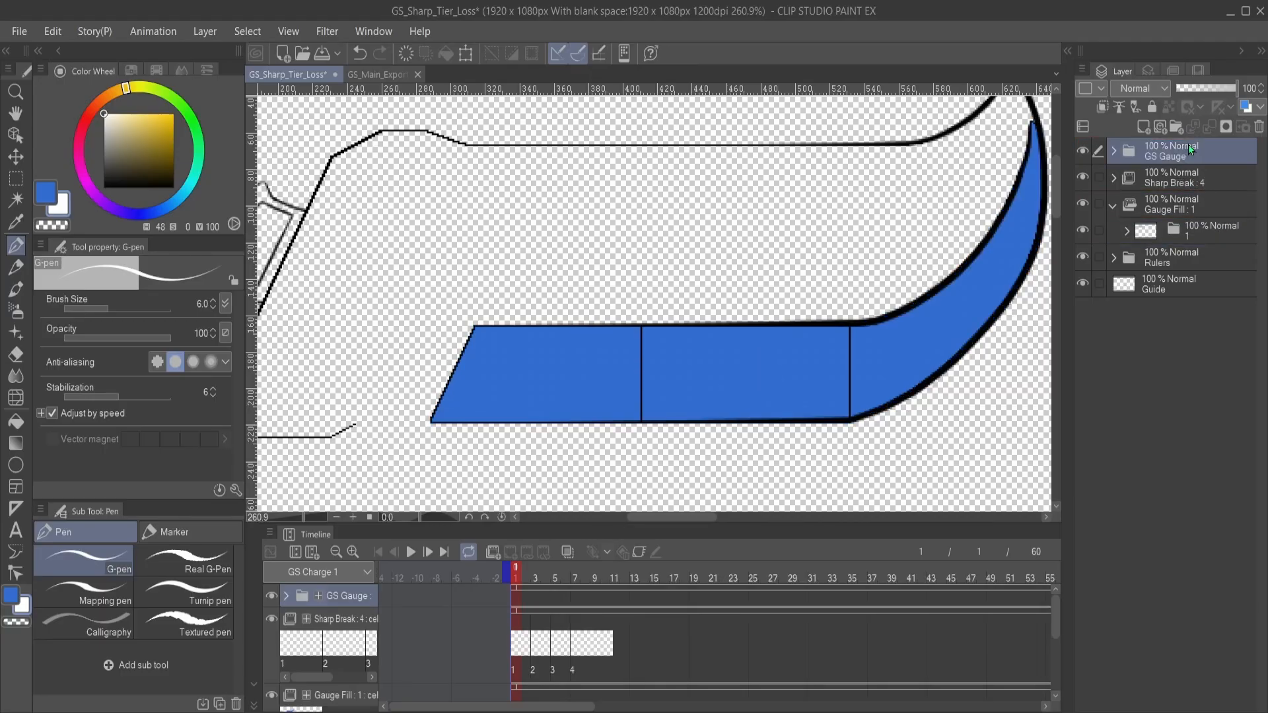
pyautogui.click(1116, 155)
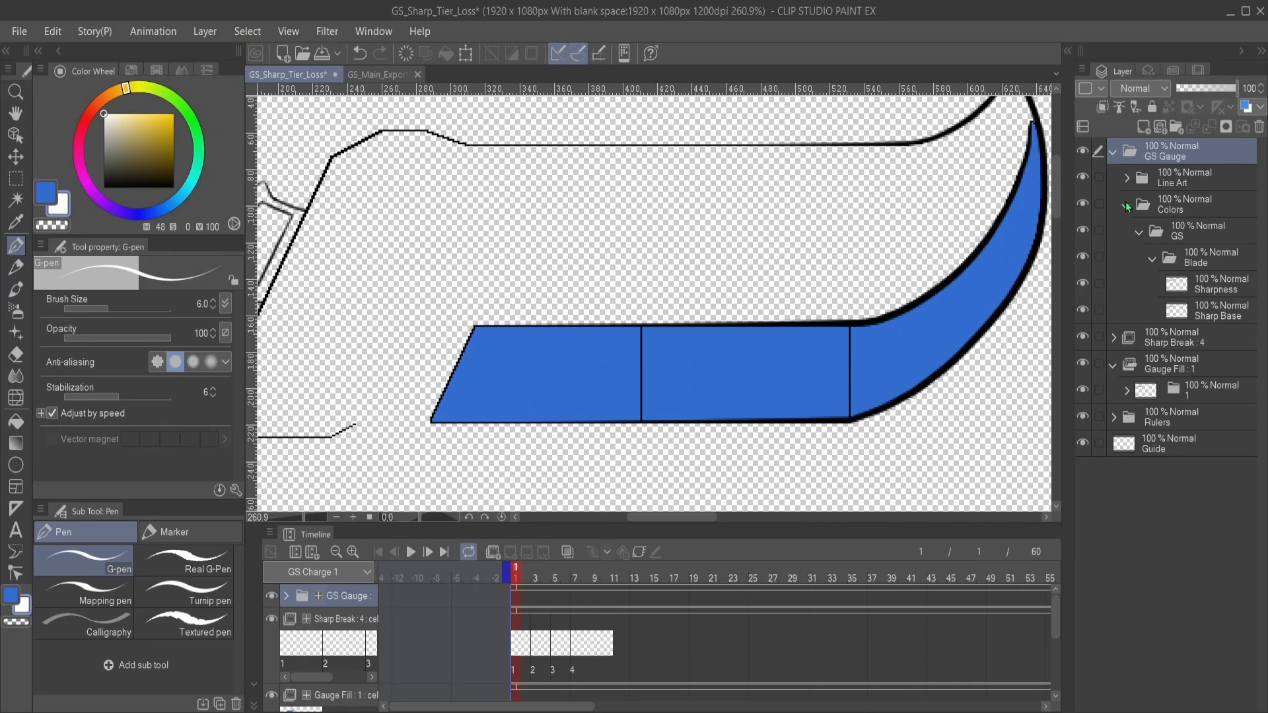
pyautogui.click(1090, 206)
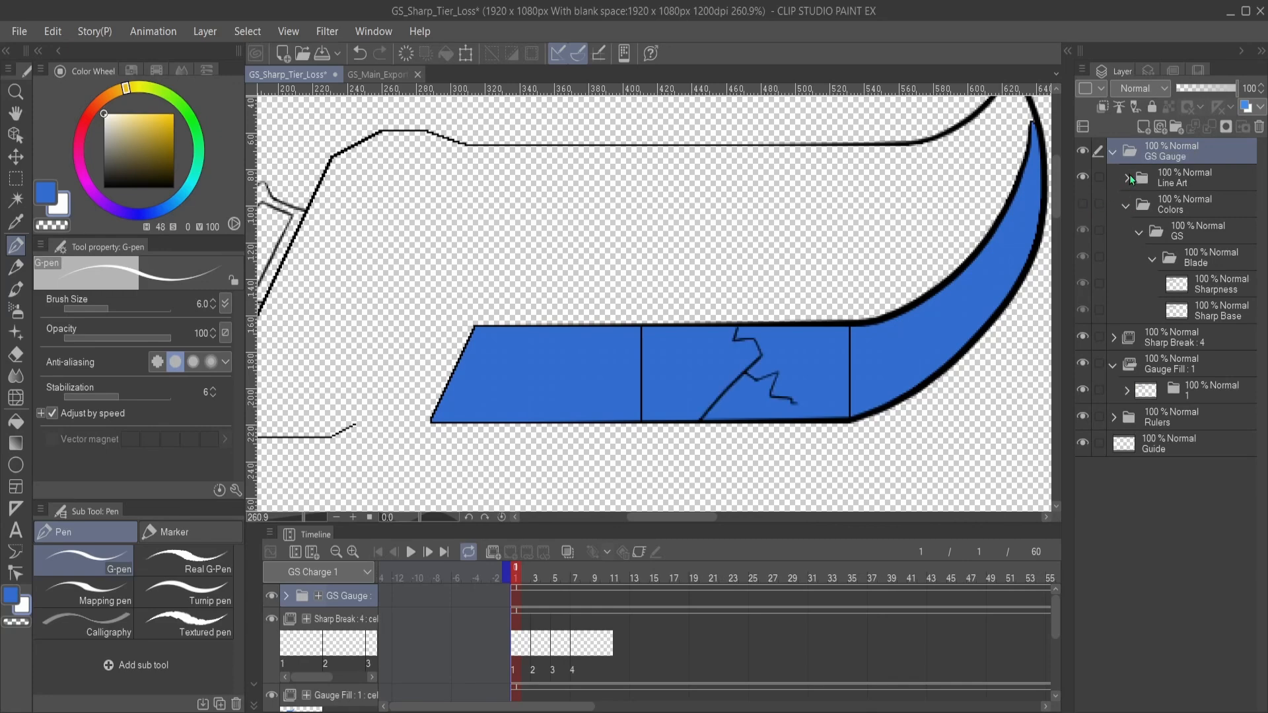
pyautogui.click(1115, 157)
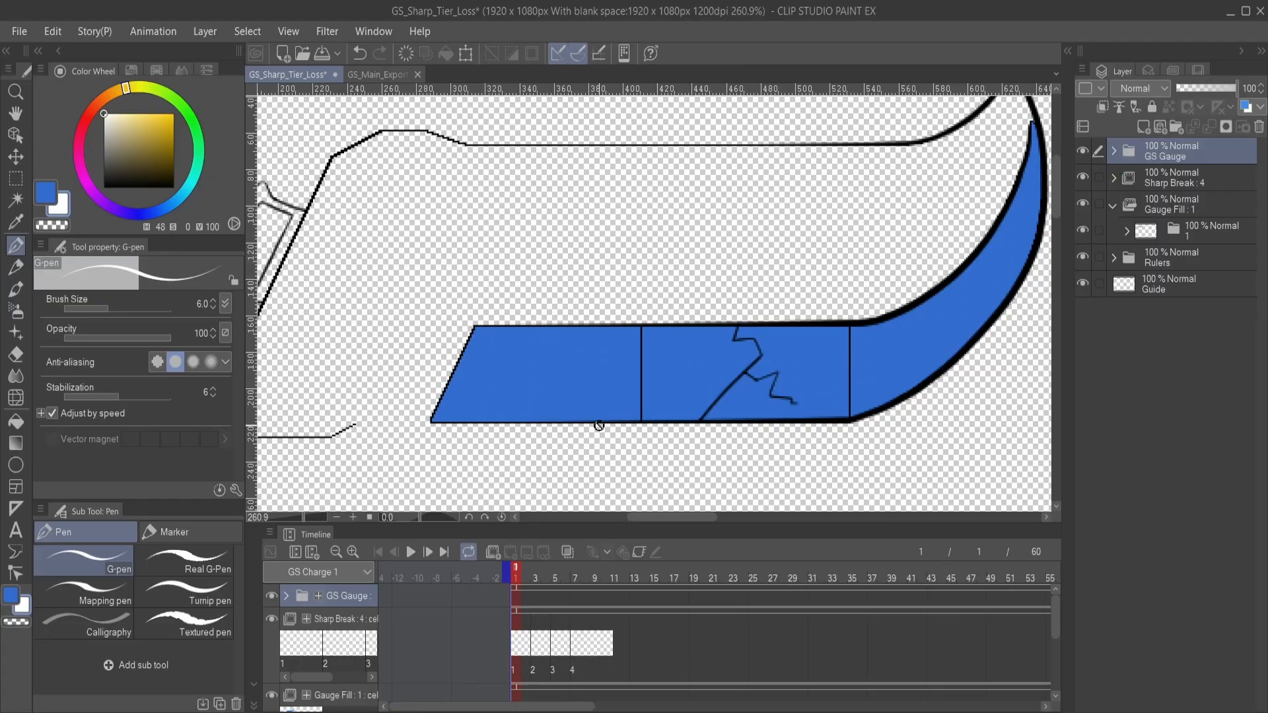
# - Make Sharp Color in folder 1 the active layer and lock its transparent pixels
pyautogui.click(1215, 228)
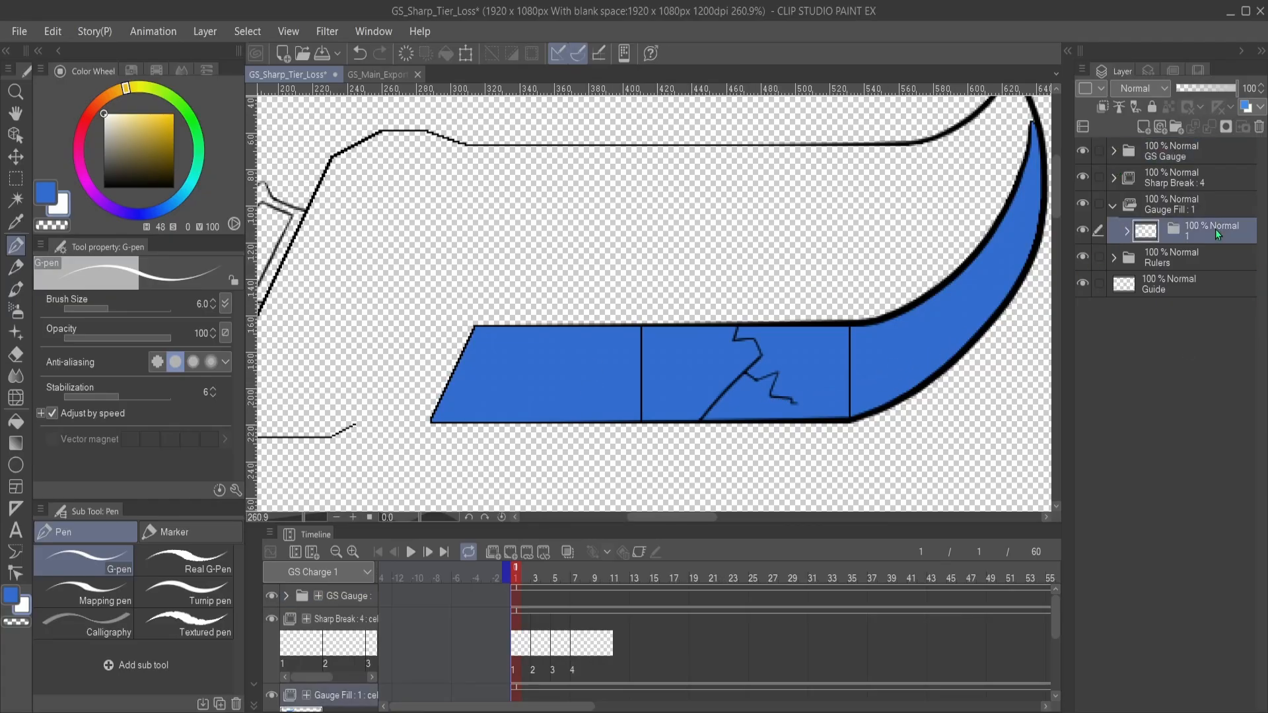
pyautogui.click(1126, 232)
pyautogui.click(1217, 268)
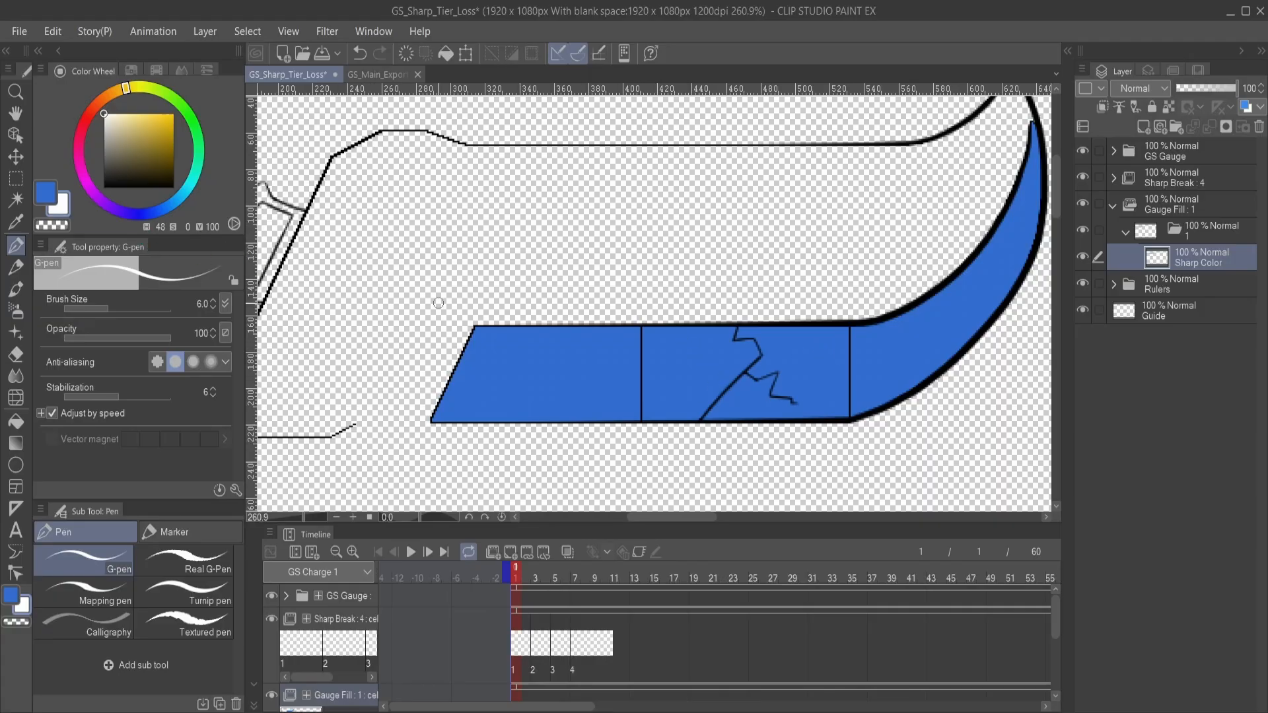
pyautogui.click(1083, 258)
pyautogui.click(1083, 258)
pyautogui.click(1171, 105)
pyautogui.moveTo(532, 352)
pyautogui.mouseDown()
pyautogui.moveTo(616, 300)
pyautogui.moveTo(639, 308)
pyautogui.moveTo(412, 413)
pyautogui.moveTo(803, 398)
pyautogui.moveTo(581, 370)
pyautogui.moveTo(686, 330)
pyautogui.mouseUp()
pyautogui.hotkey('ctrl', 'z')
# - Shift Gauge Fill's cel 1 on the timeline to start at frame 7, aligned with Sharp Break cel 4, and go to that frame
pyautogui.scroll(-3, 628, 594)
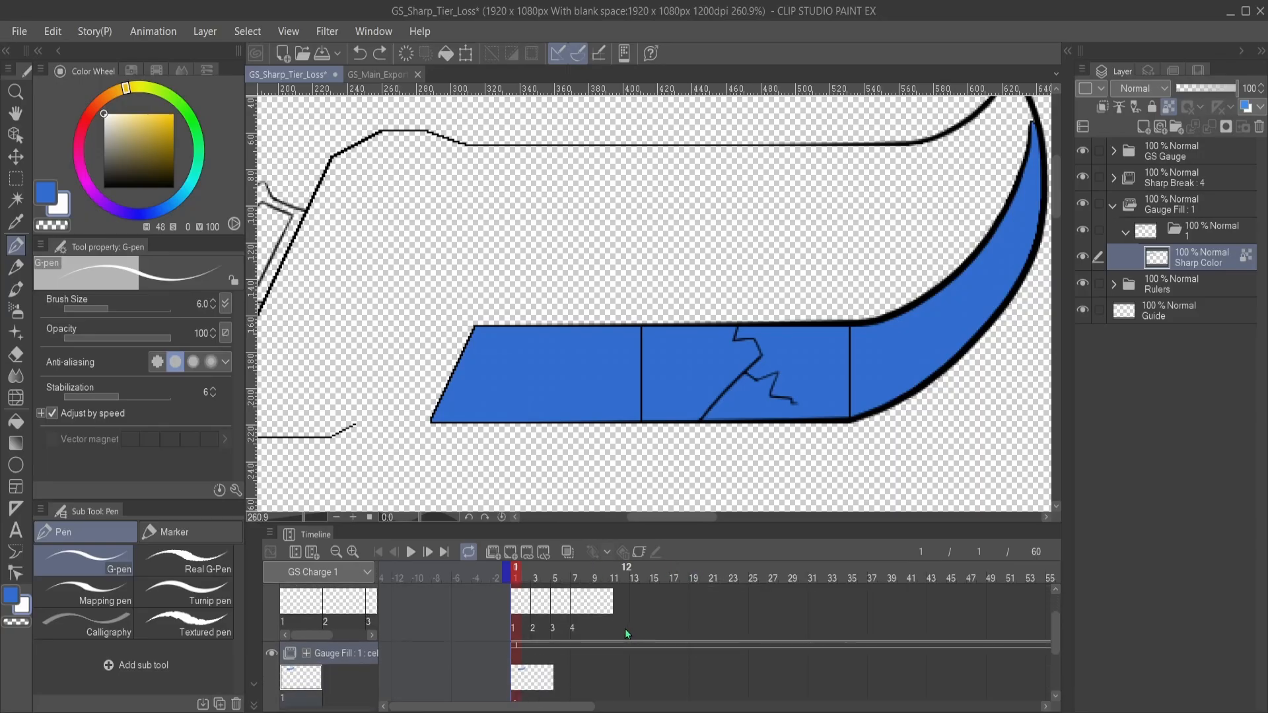
pyautogui.scroll(-2, 627, 634)
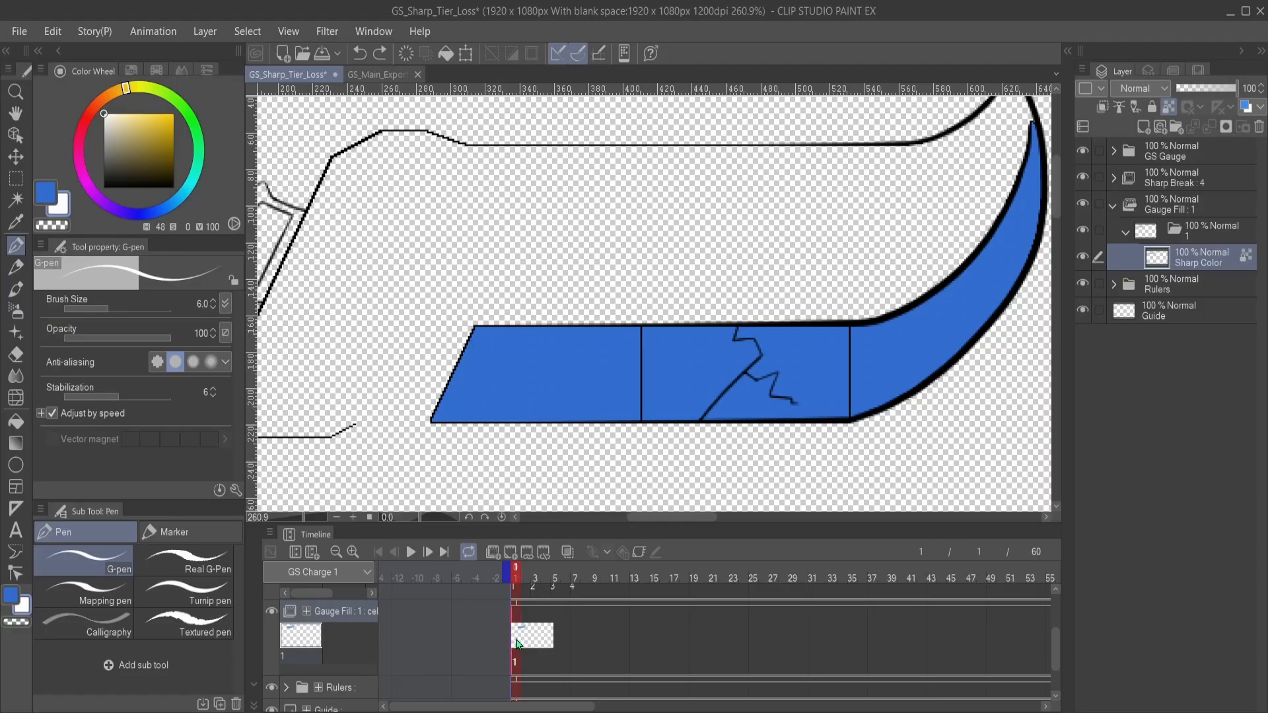
pyautogui.moveTo(516, 640); pyautogui.dragTo(577, 622)
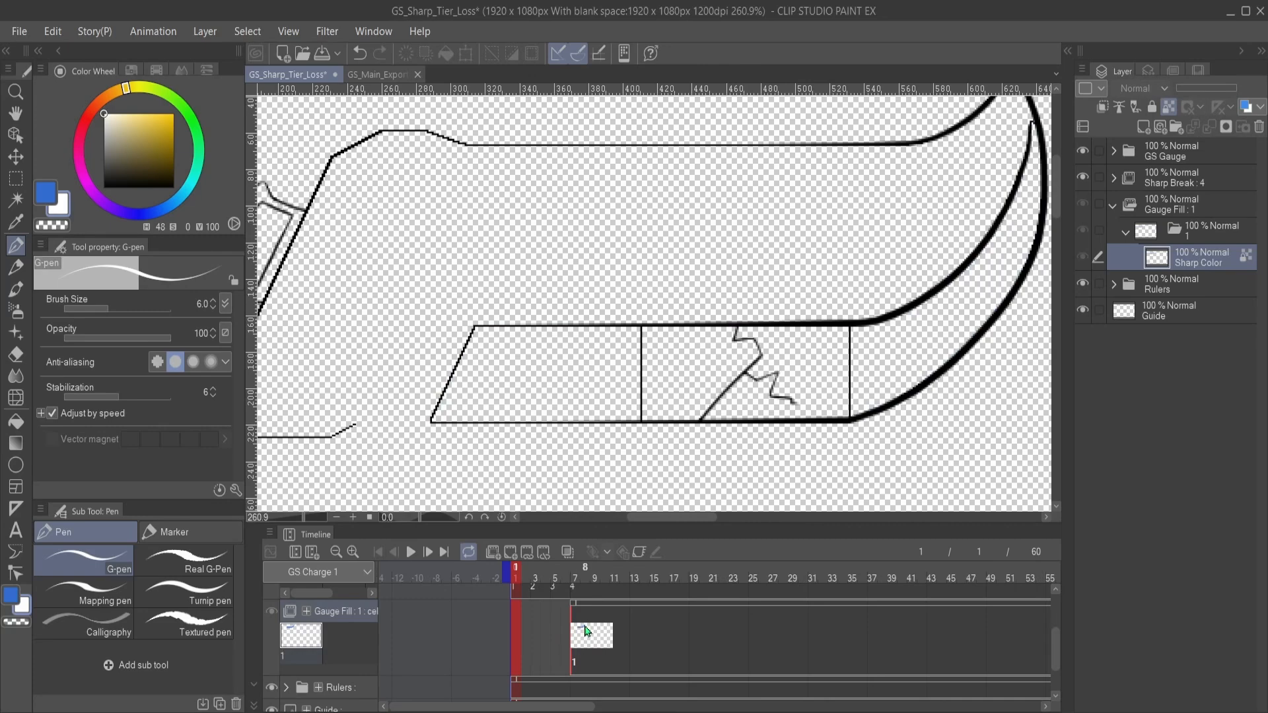
pyautogui.scroll(1, 586, 631)
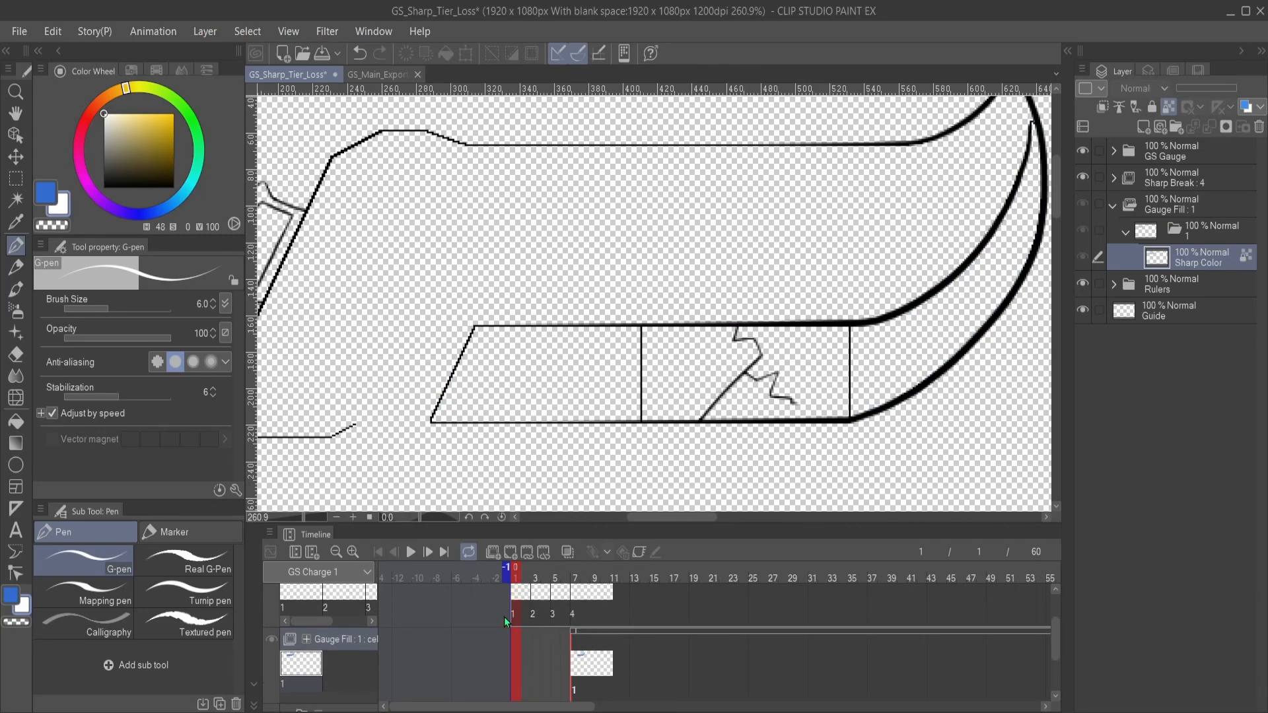
pyautogui.scroll(1, 645, 619)
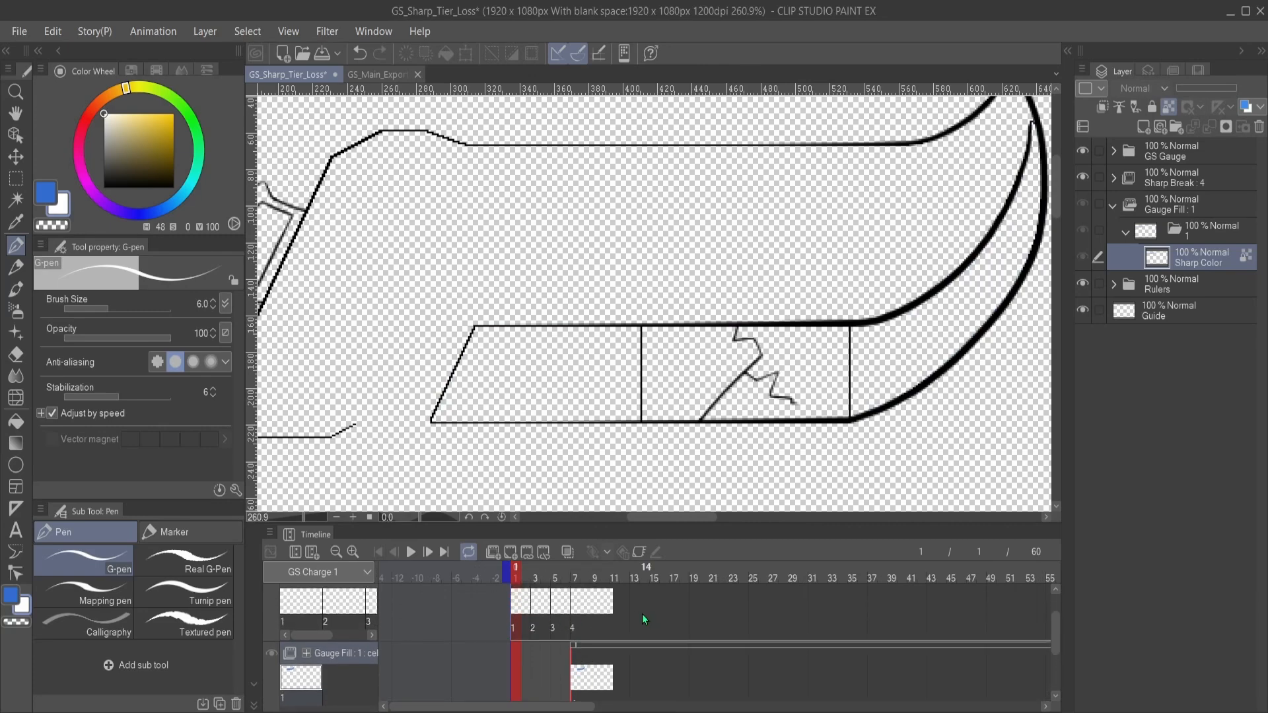
pyautogui.click(574, 609)
pyautogui.click(576, 684)
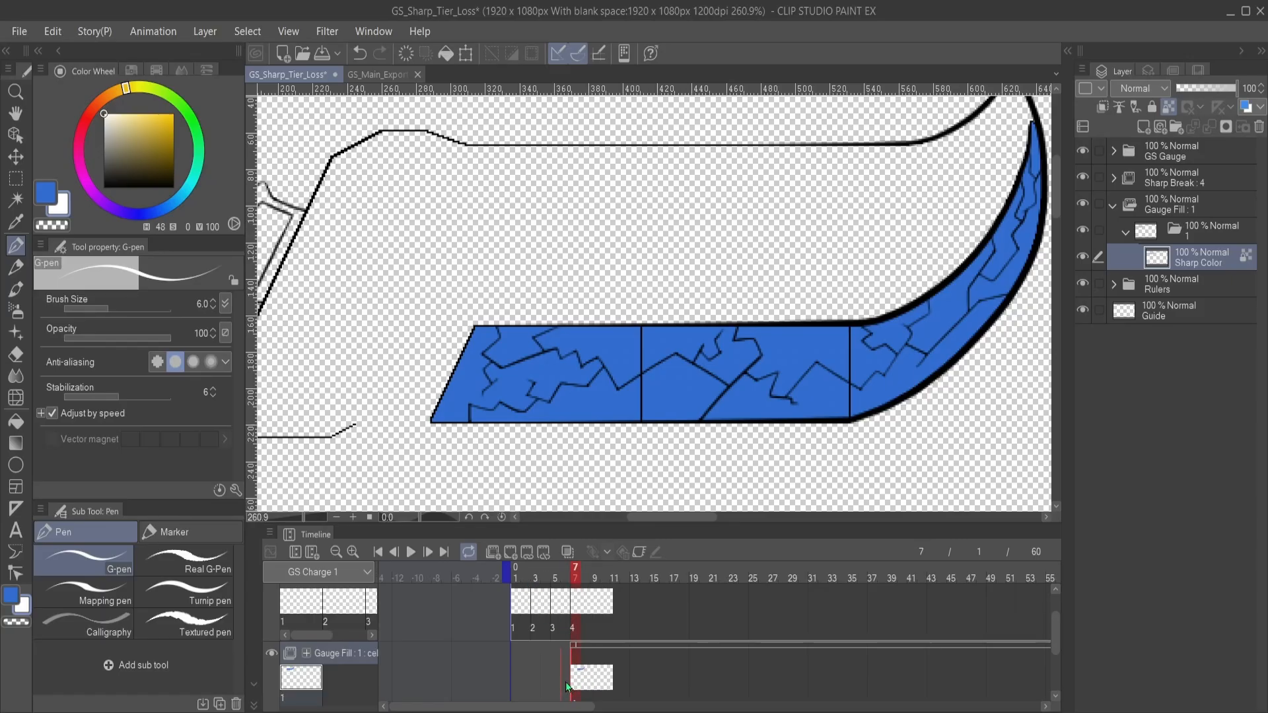
# - Recolour the blue gauge shape on the Sharp Color layer white
pyautogui.moveTo(533, 679)
pyautogui.mouseDown()
pyautogui.moveTo(517, 679)
pyautogui.moveTo(573, 670)
pyautogui.mouseUp()
pyautogui.hotkey('ctrl', 'z')
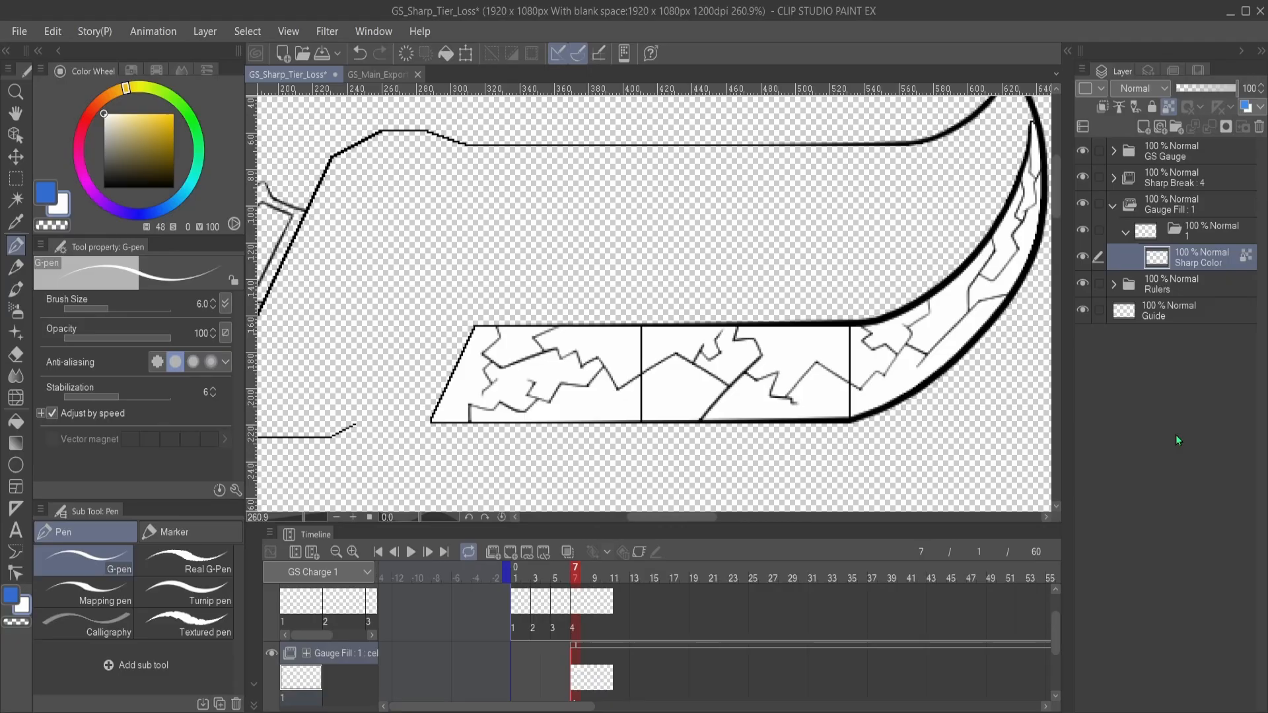
pyautogui.hotkey('ctrl', 'z')
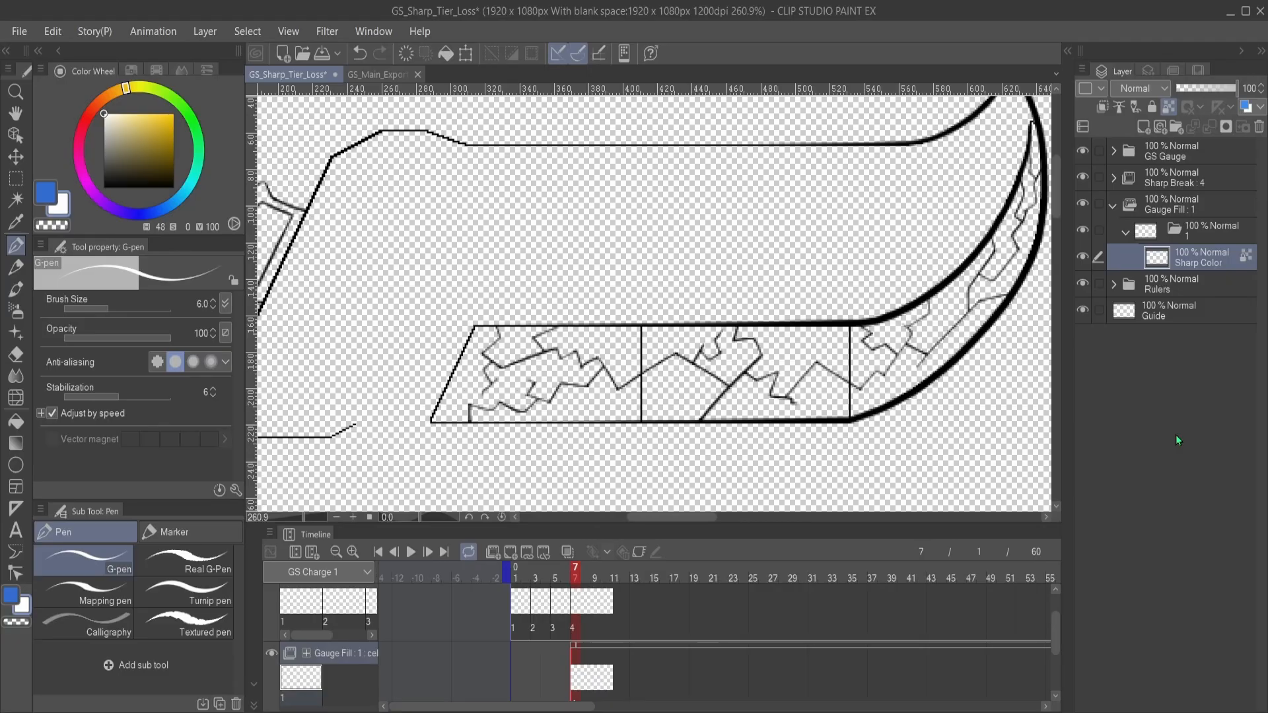
pyautogui.hotkey('ctrl', 'z')
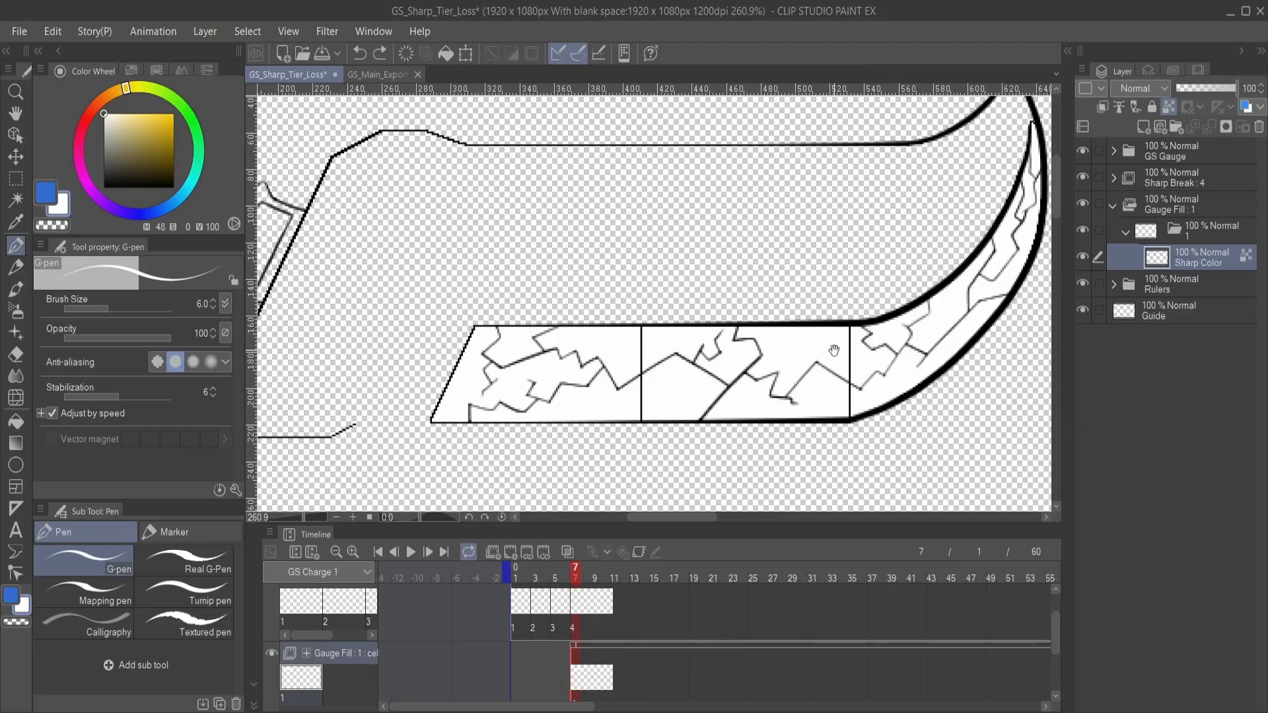
# - Set the Sharp Color layer's opacity to 25%
pyautogui.moveTo(834, 349)
pyautogui.mouseDown()
pyautogui.moveTo(802, 354)
pyautogui.moveTo(821, 355)
pyautogui.moveTo(826, 317)
pyautogui.moveTo(844, 335)
pyautogui.mouseUp()
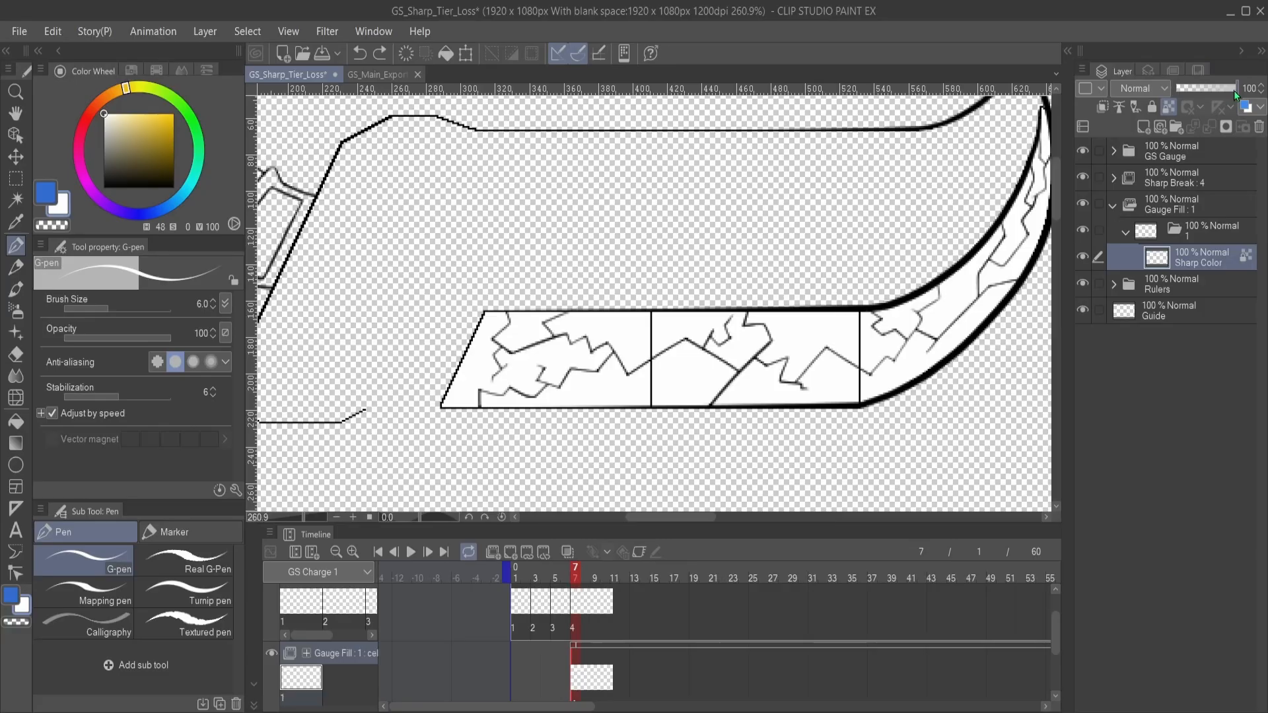
pyautogui.moveTo(1233, 90); pyautogui.dragTo(1187, 105)
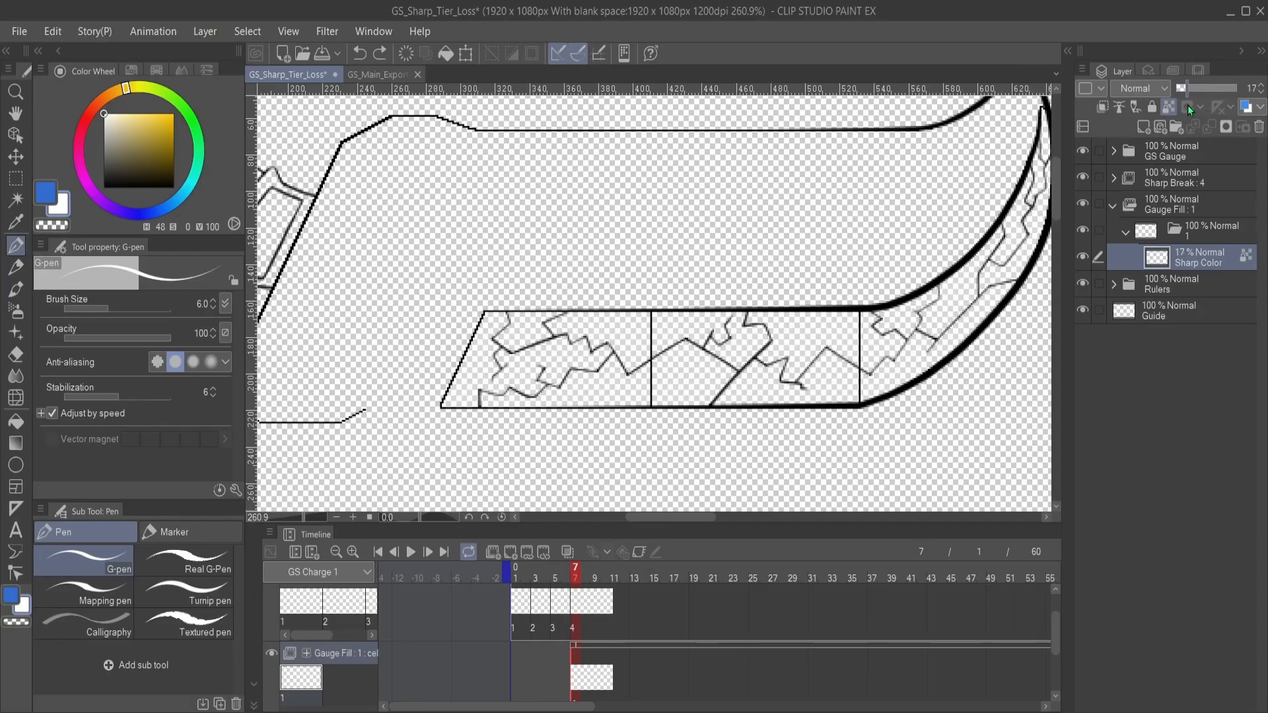
pyautogui.click(1261, 87)
pyautogui.click(1261, 87)
pyautogui.click(1261, 87)
pyautogui.click(1261, 87)
pyautogui.click(1261, 87)
pyautogui.click(1261, 88)
# - Fill the Guide layer with a coral red background of hue 9, saturation 63 and value 92
pyautogui.scroll(-2, 746, 243)
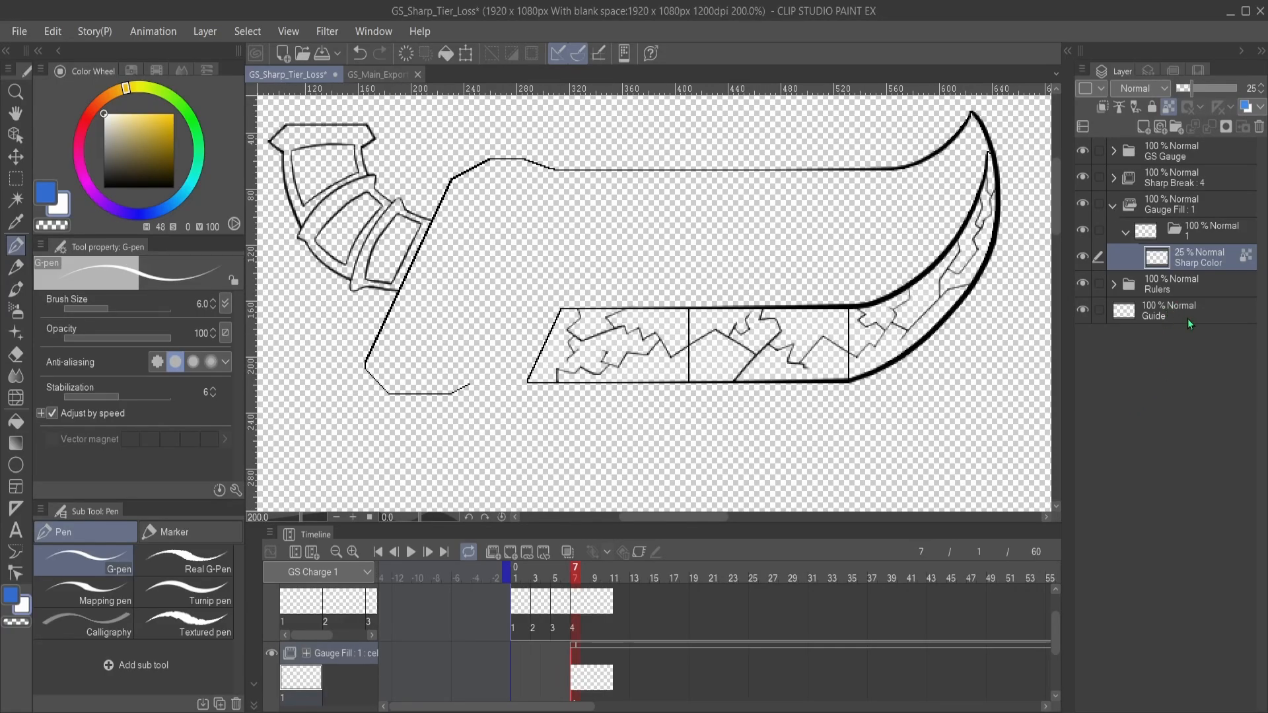
pyautogui.click(1187, 318)
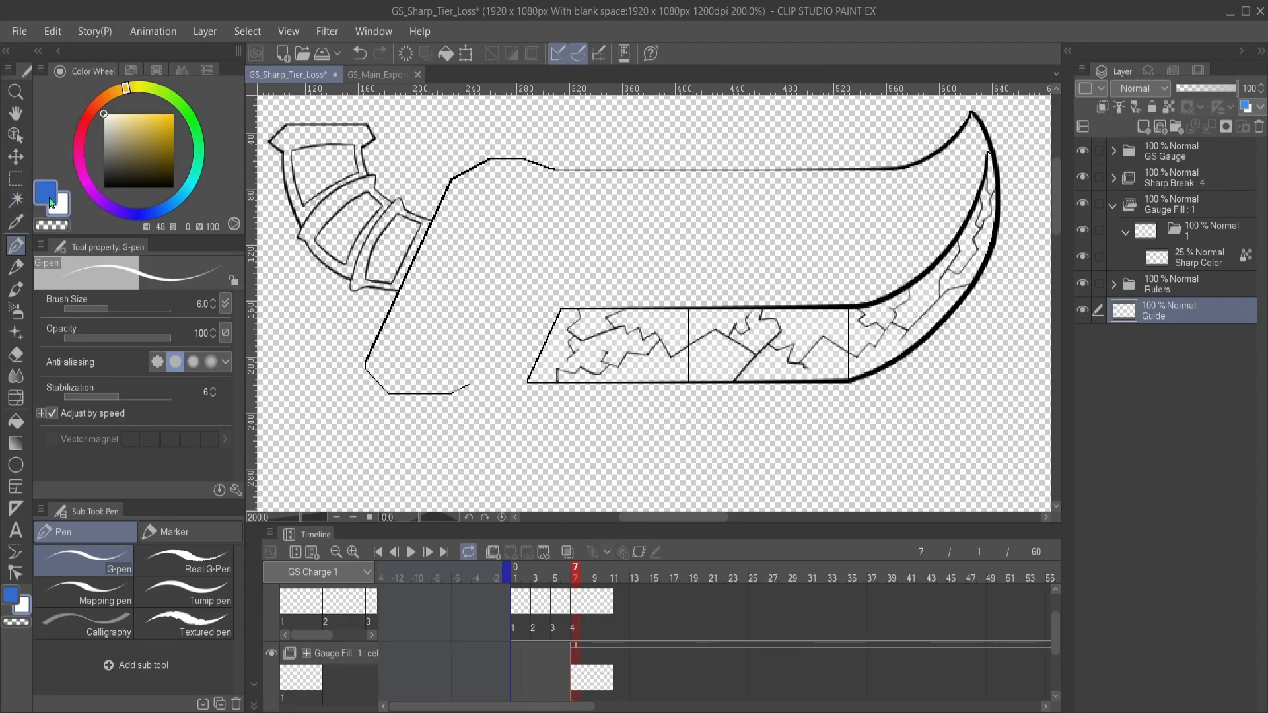
pyautogui.moveTo(198, 167)
pyautogui.mouseDown()
pyautogui.moveTo(200, 155)
pyautogui.moveTo(170, 195)
pyautogui.moveTo(50, 188)
pyautogui.moveTo(41, 128)
pyautogui.moveTo(62, 83)
pyautogui.mouseUp()
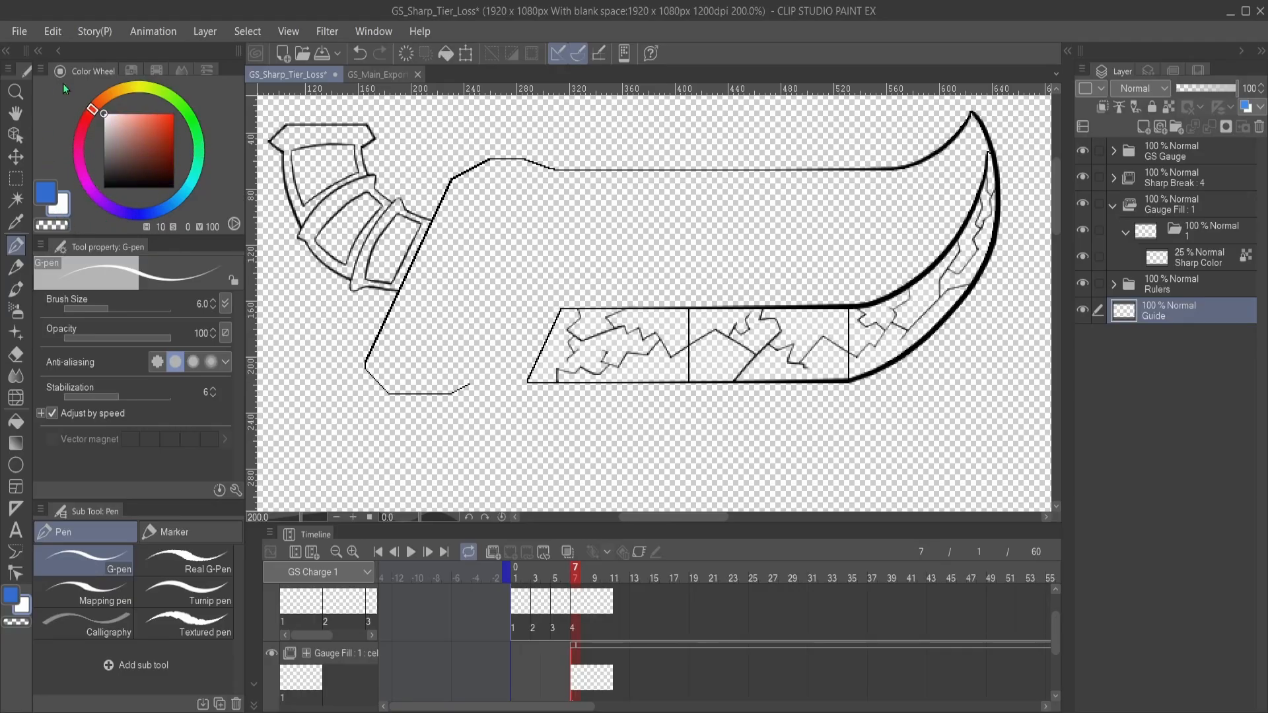
pyautogui.moveTo(119, 113); pyautogui.dragTo(148, 118)
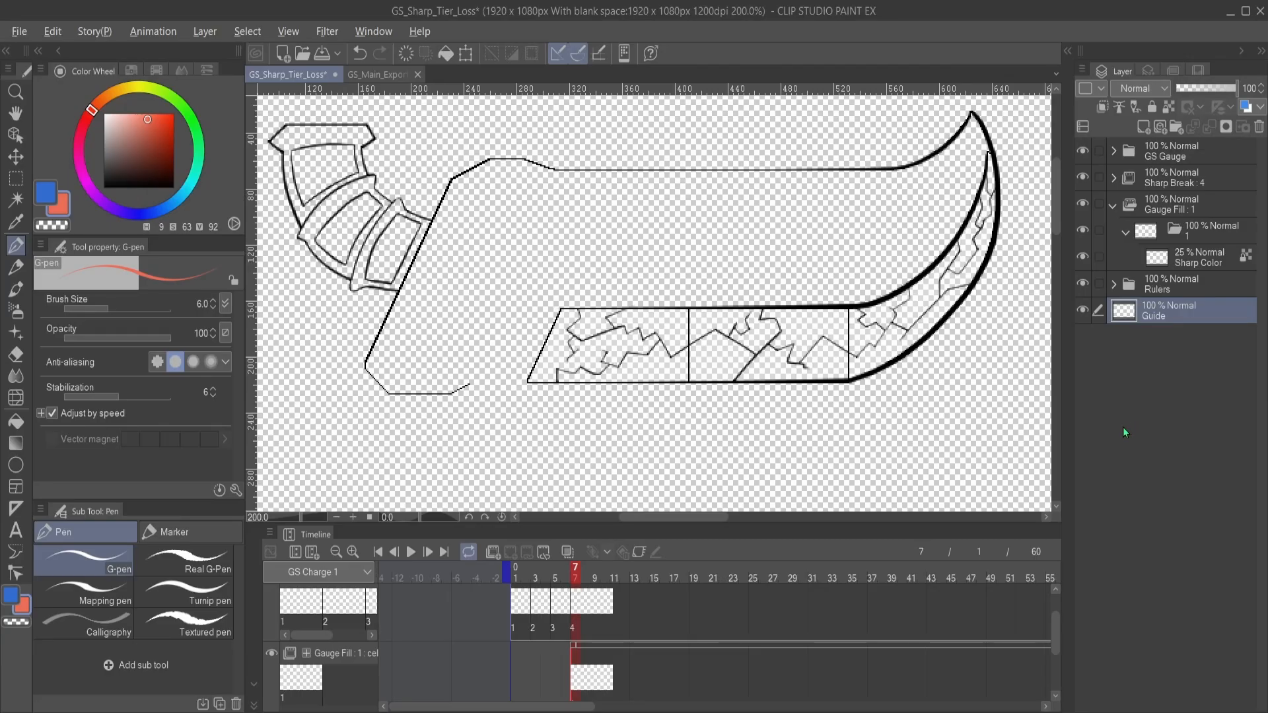
pyautogui.hotkey('alt', 'BackSpace')
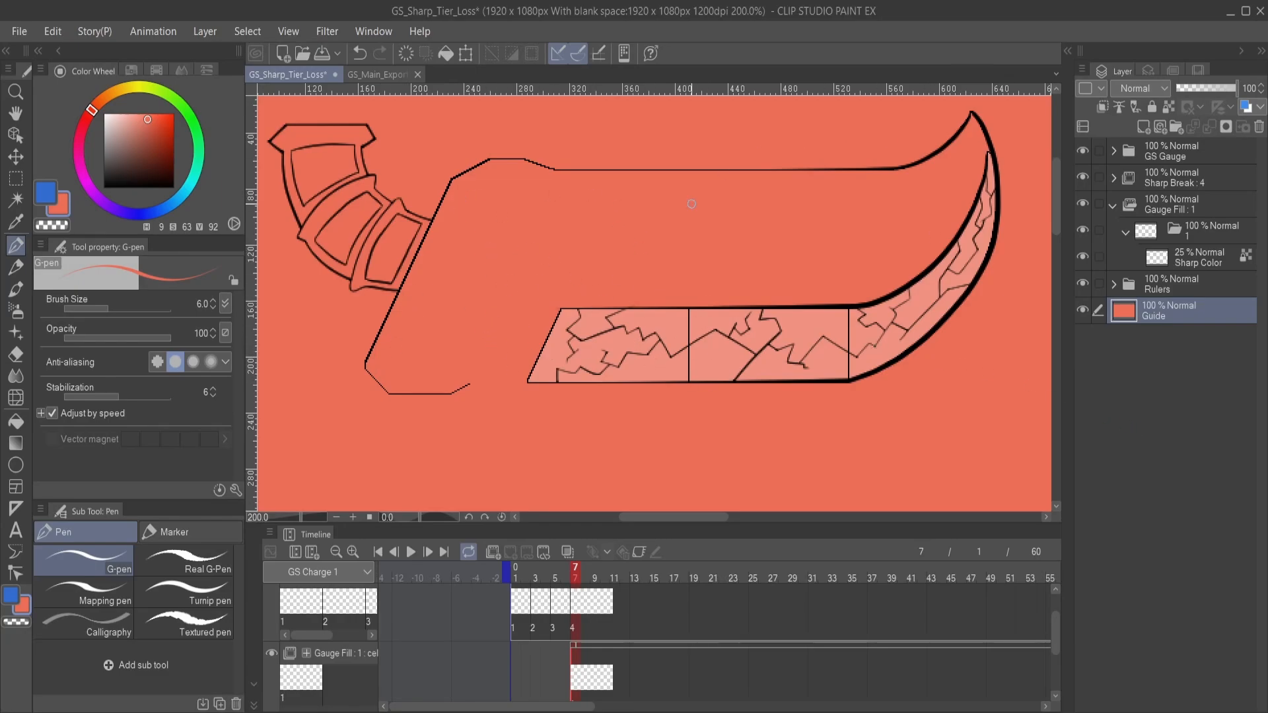
# - Try a different opacity on folder 1's Sharp Color layer and return it to 25%
pyautogui.click(1179, 263)
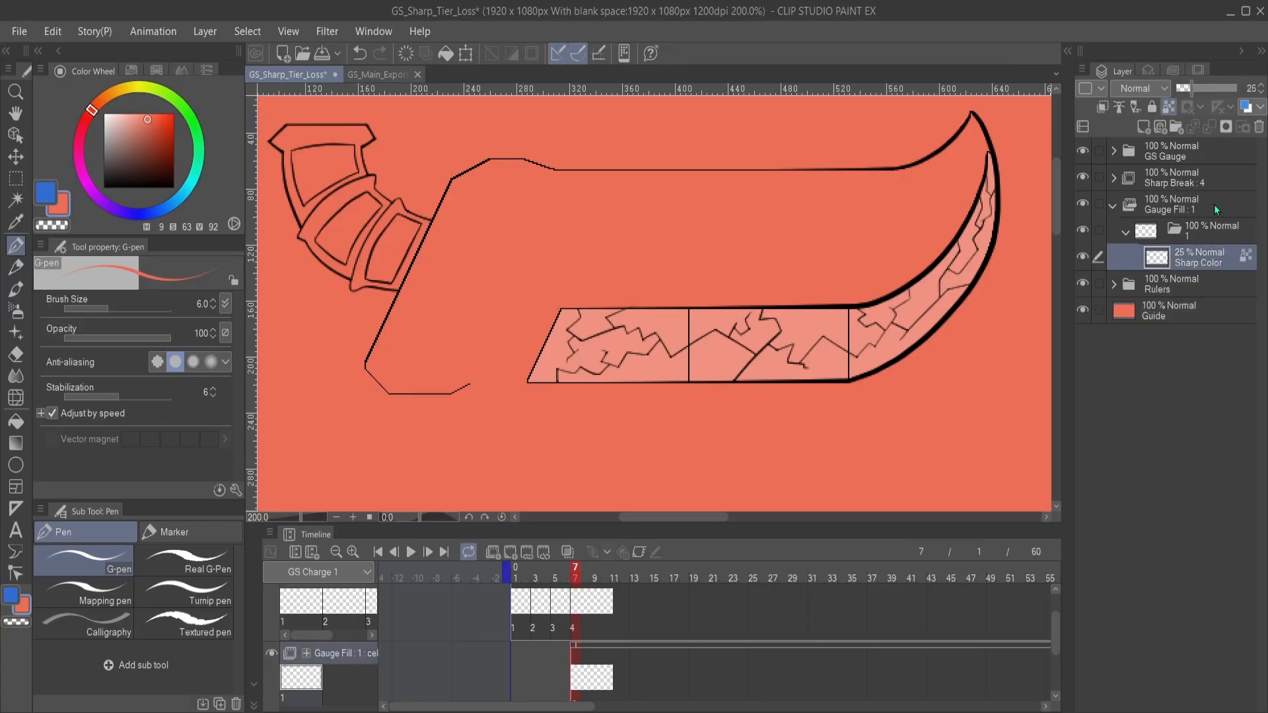
pyautogui.moveTo(1197, 89)
pyautogui.mouseDown()
pyautogui.moveTo(1248, 96)
pyautogui.moveTo(1139, 91)
pyautogui.moveTo(1188, 94)
pyautogui.mouseUp()
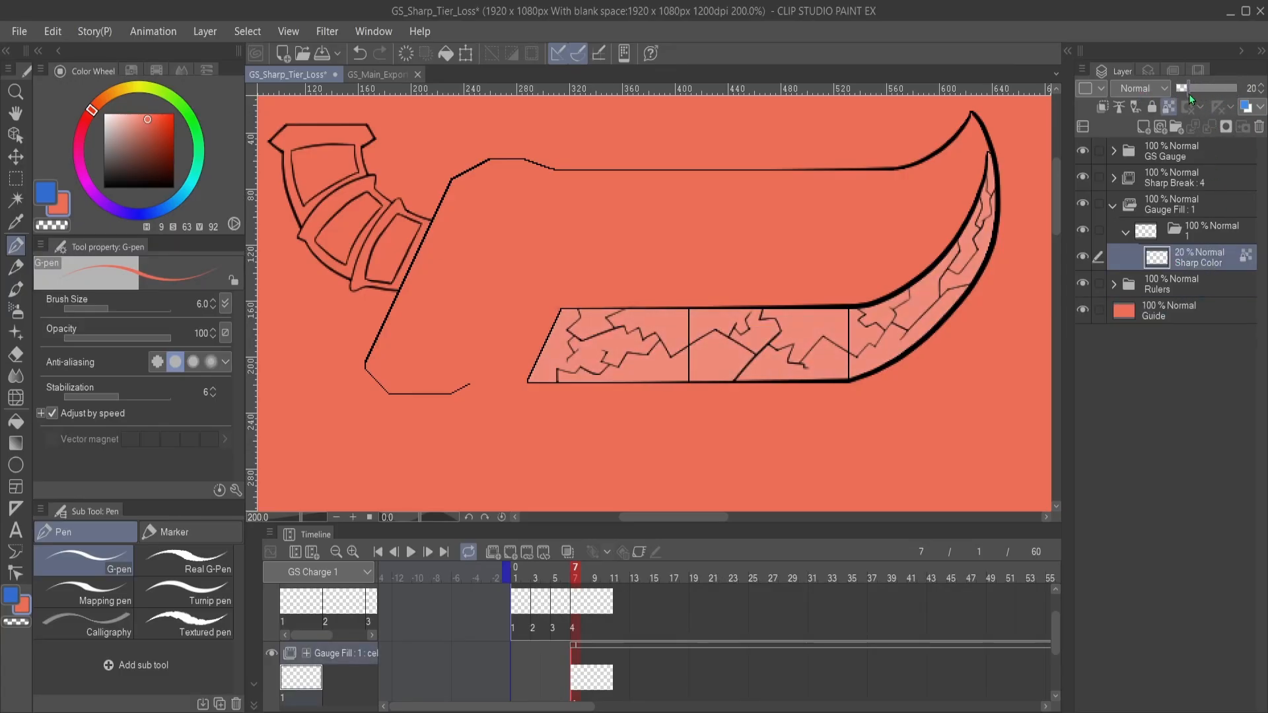
pyautogui.click(1261, 86)
# - Duplicate Gauge Fill's cel folder 1 as folder 2 and assign the new cel to frame 9
pyautogui.click(593, 686)
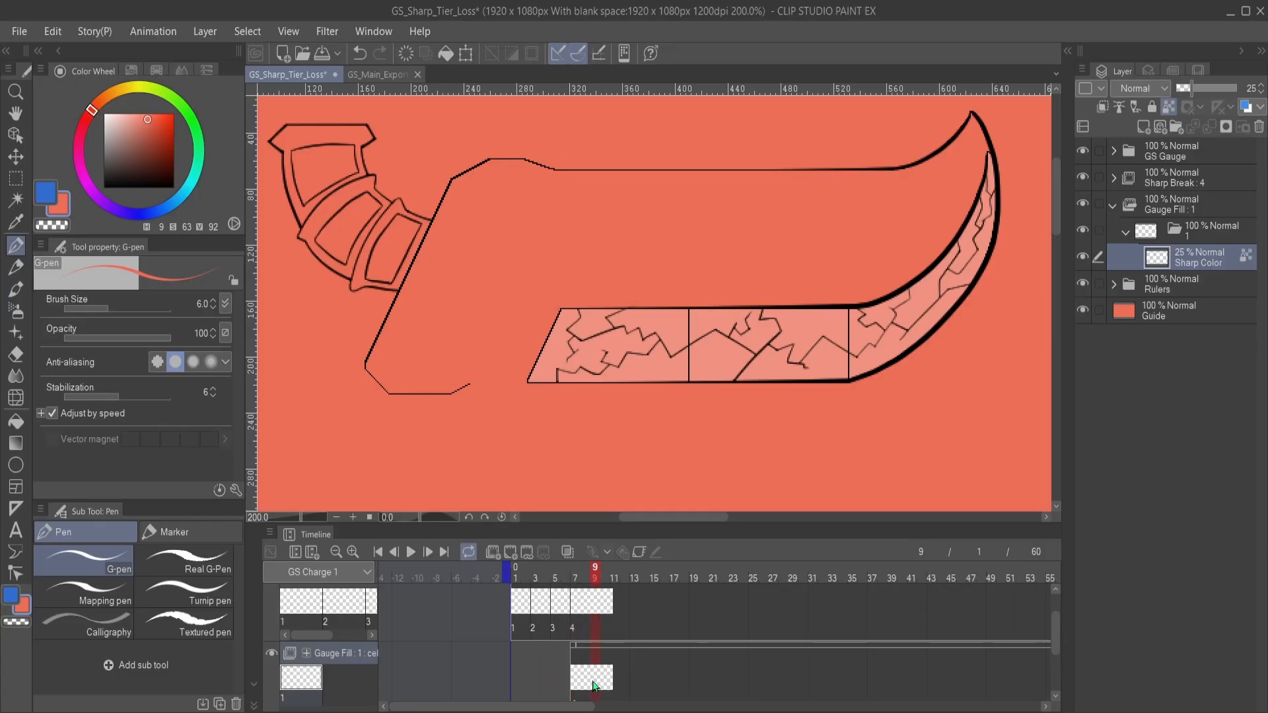
pyautogui.click(1195, 236)
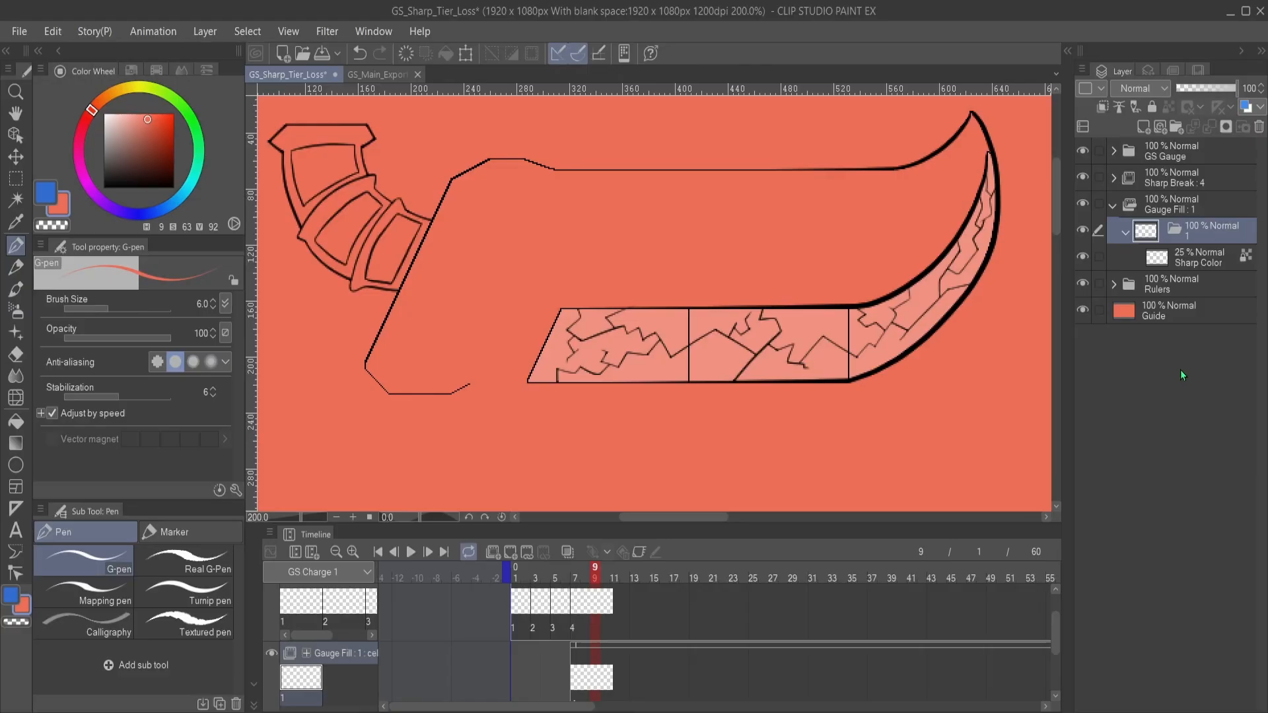
pyautogui.hotkey('ctrl', 'v')
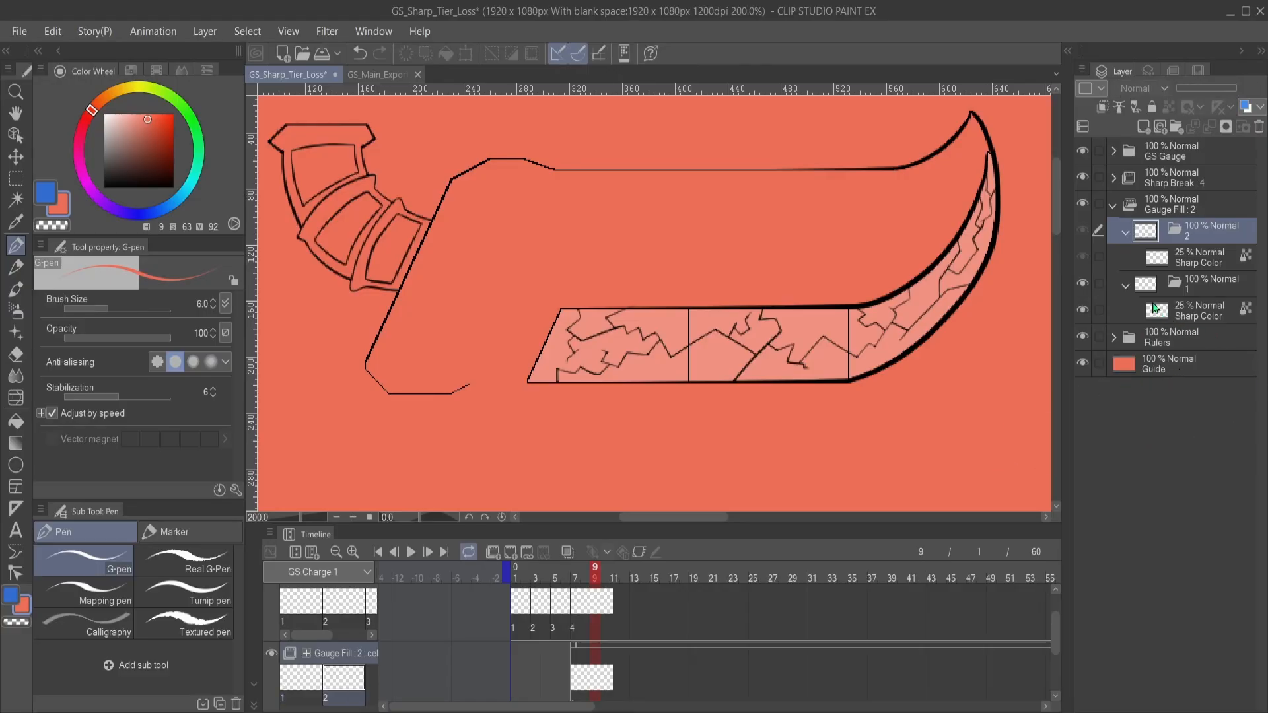
pyautogui.click(1125, 286)
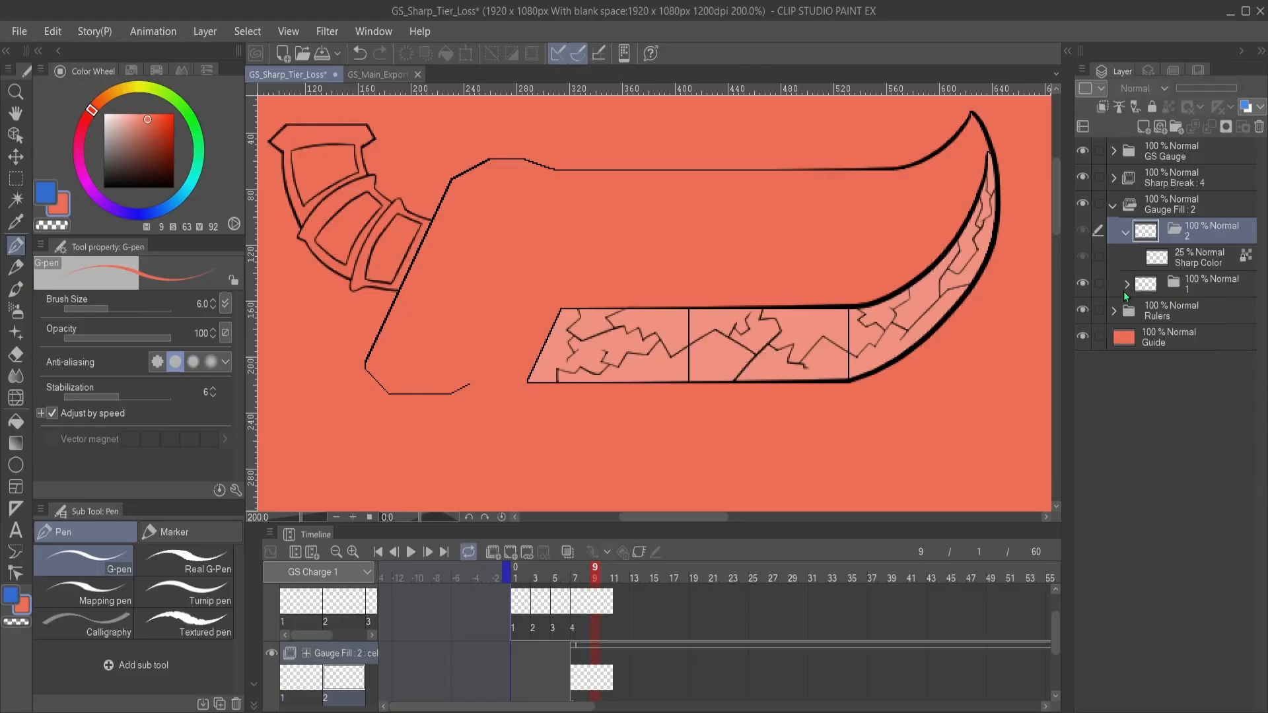
pyautogui.click(1191, 259)
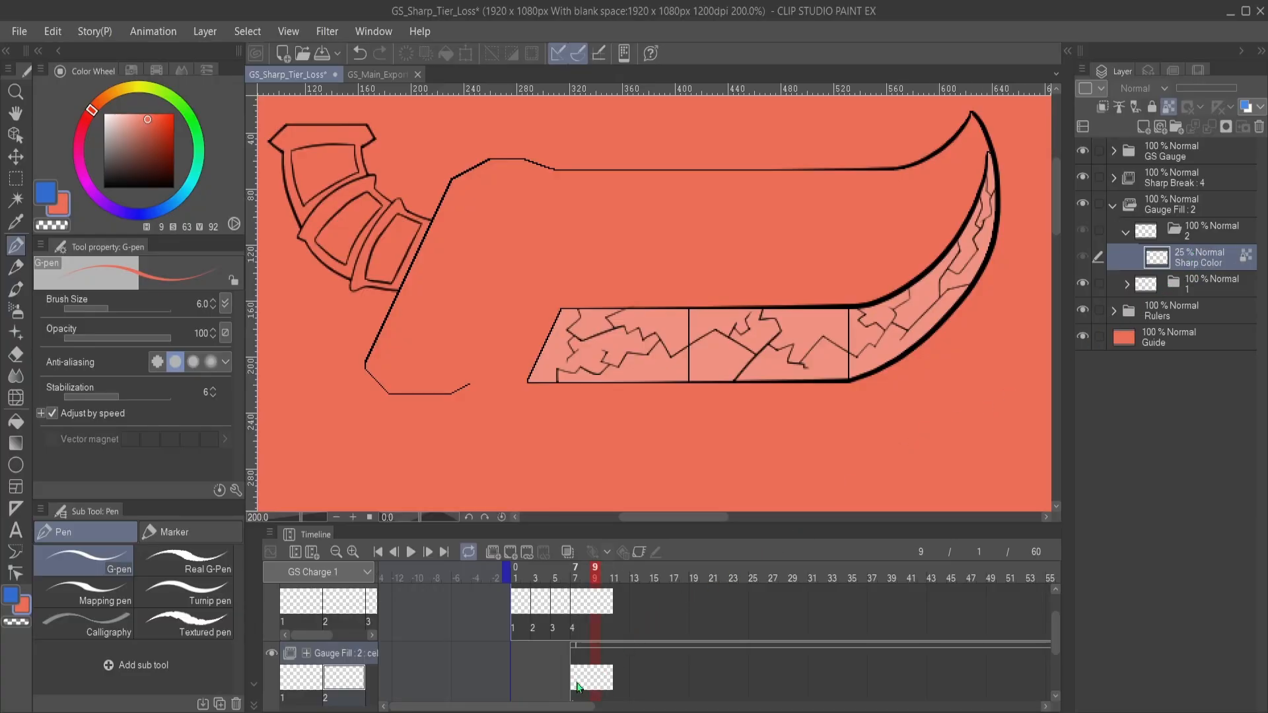
pyautogui.click(598, 679)
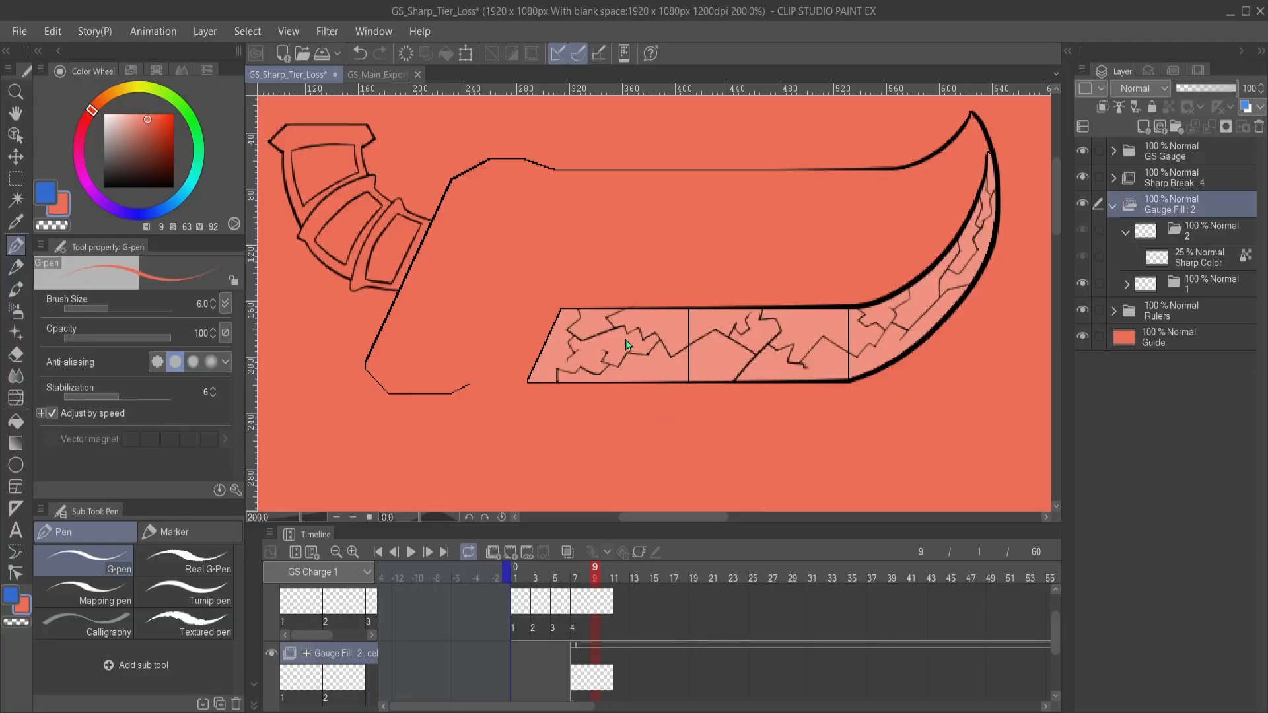
pyautogui.hotkey('ctrl', 'v')
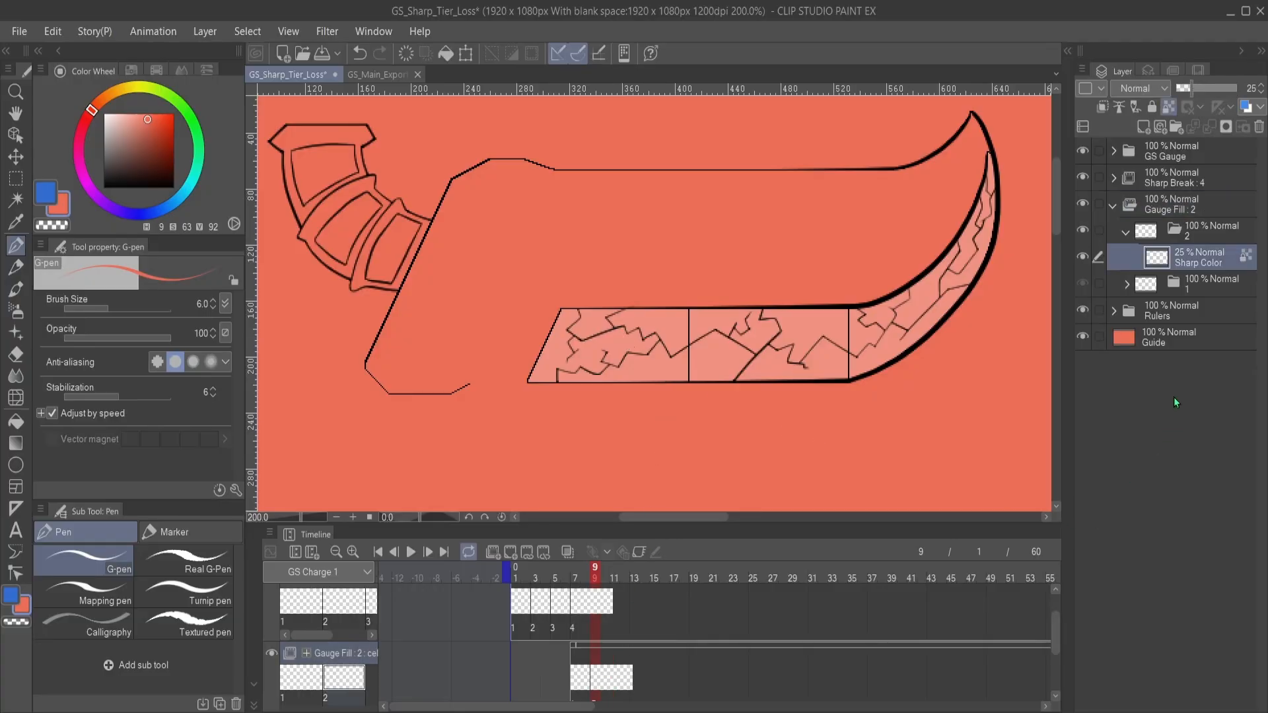
# - Set the opacity of the Sharp Color layer in Gauge Fill's folder 2 to 50%
pyautogui.click(1214, 231)
pyautogui.click(1216, 259)
pyautogui.click(1203, 92)
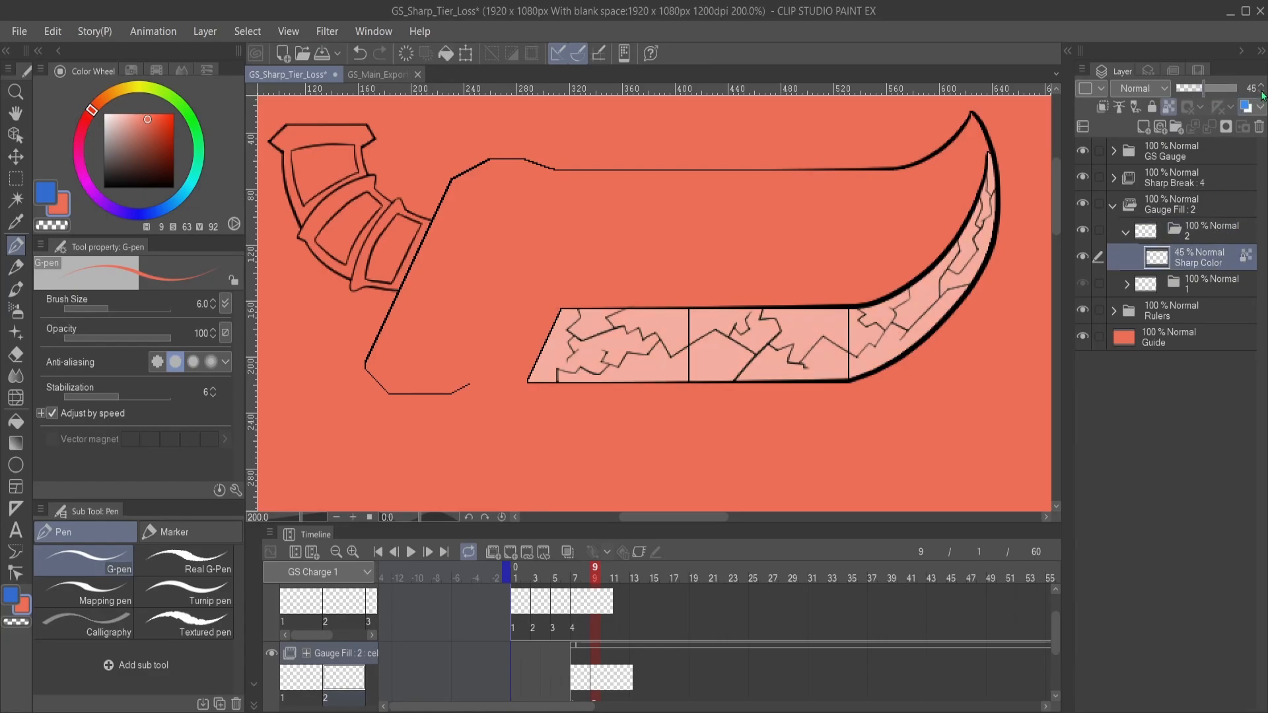
pyautogui.click(1262, 86)
pyautogui.click(1263, 86)
# - Duplicate Gauge Fill's cel folder 2 as folder 3 and assign the new cel to frame 11
pyautogui.click(613, 682)
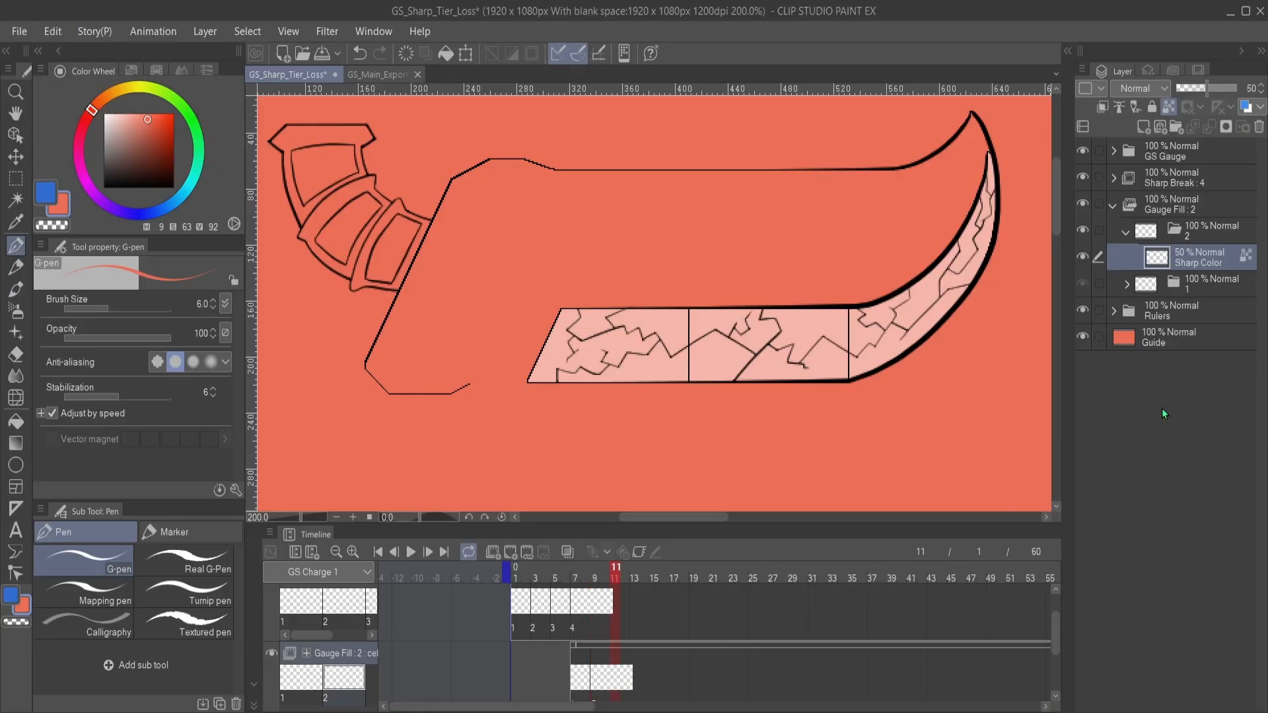
pyautogui.click(1219, 233)
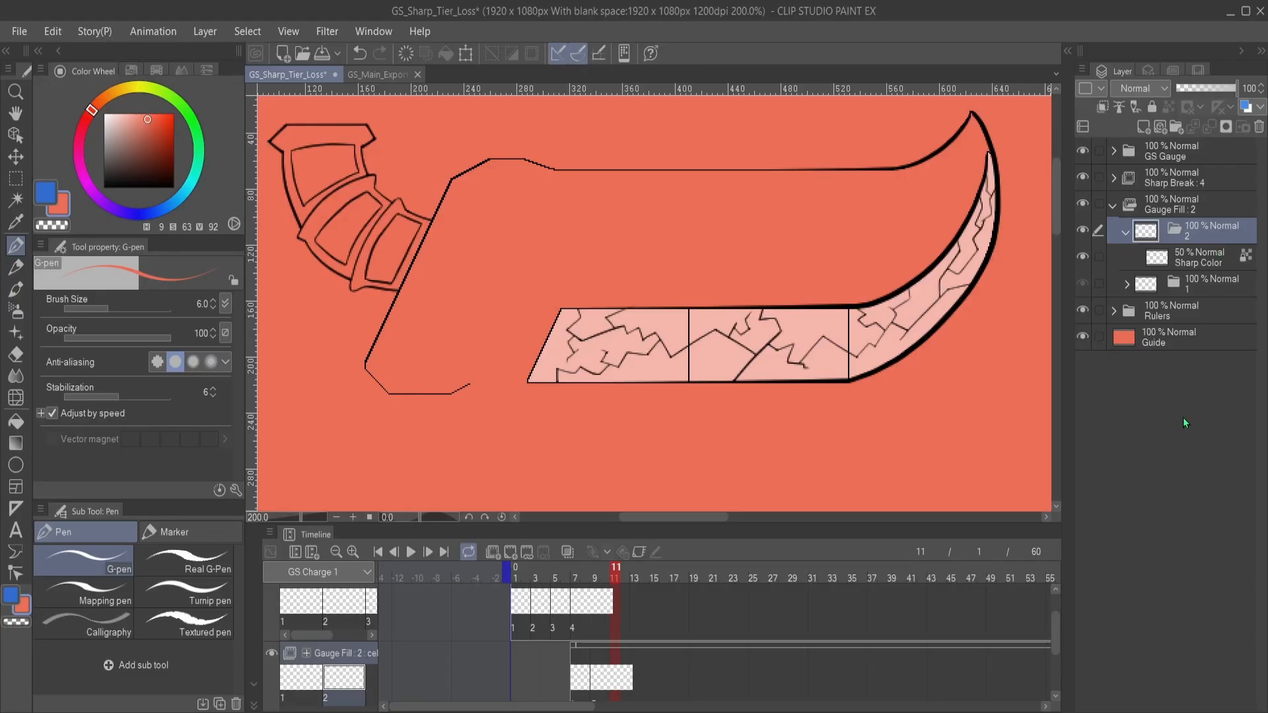
pyautogui.hotkey('ctrl', 'v')
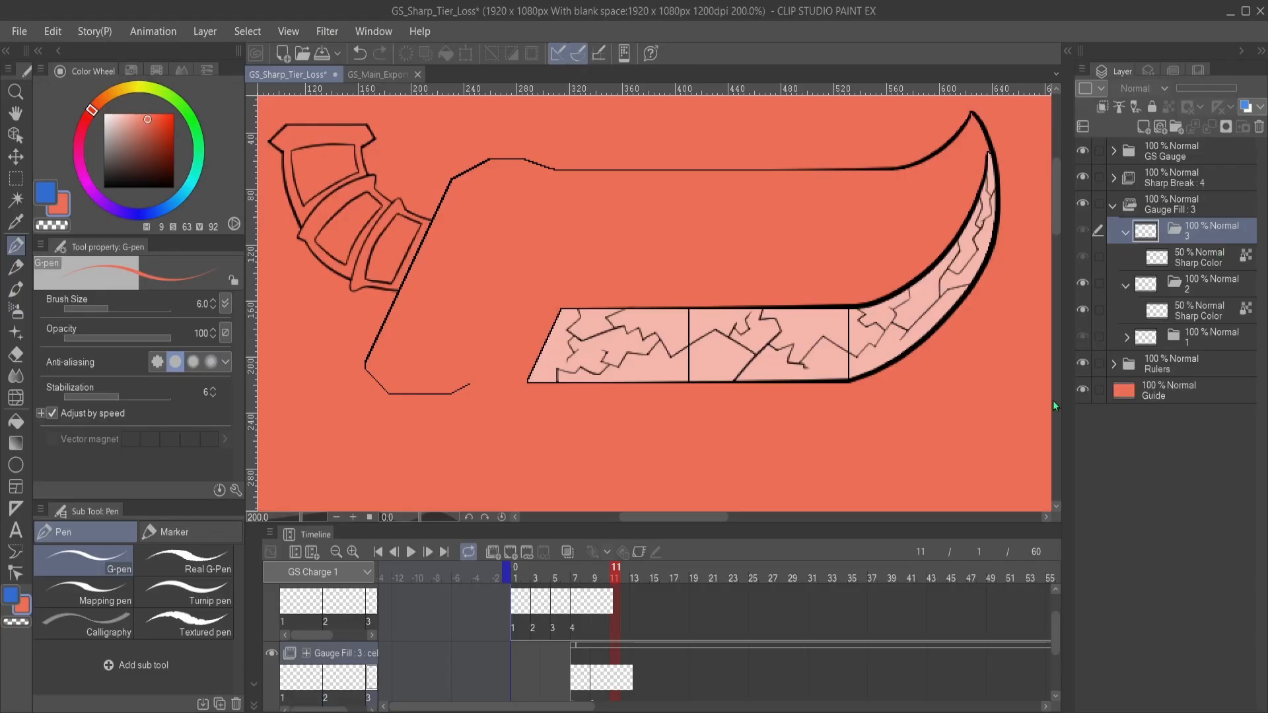
pyautogui.click(614, 684)
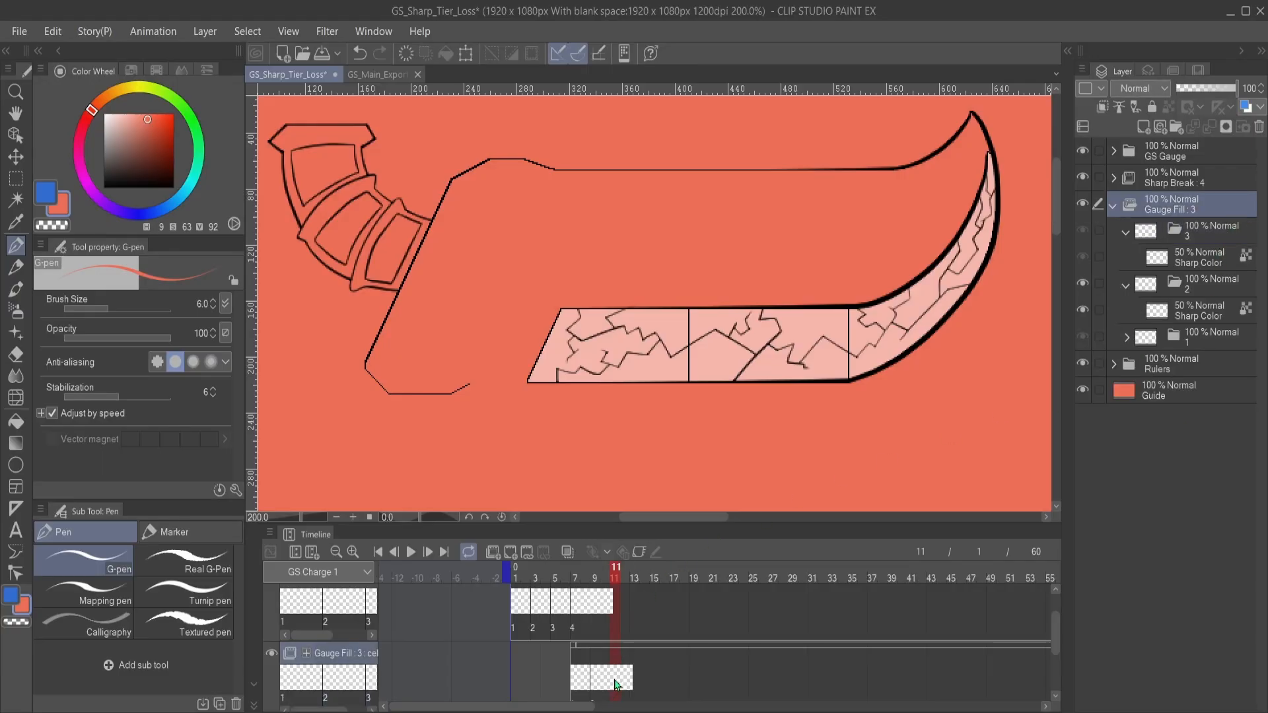
pyautogui.rightClick(614, 681)
pyautogui.click(637, 355)
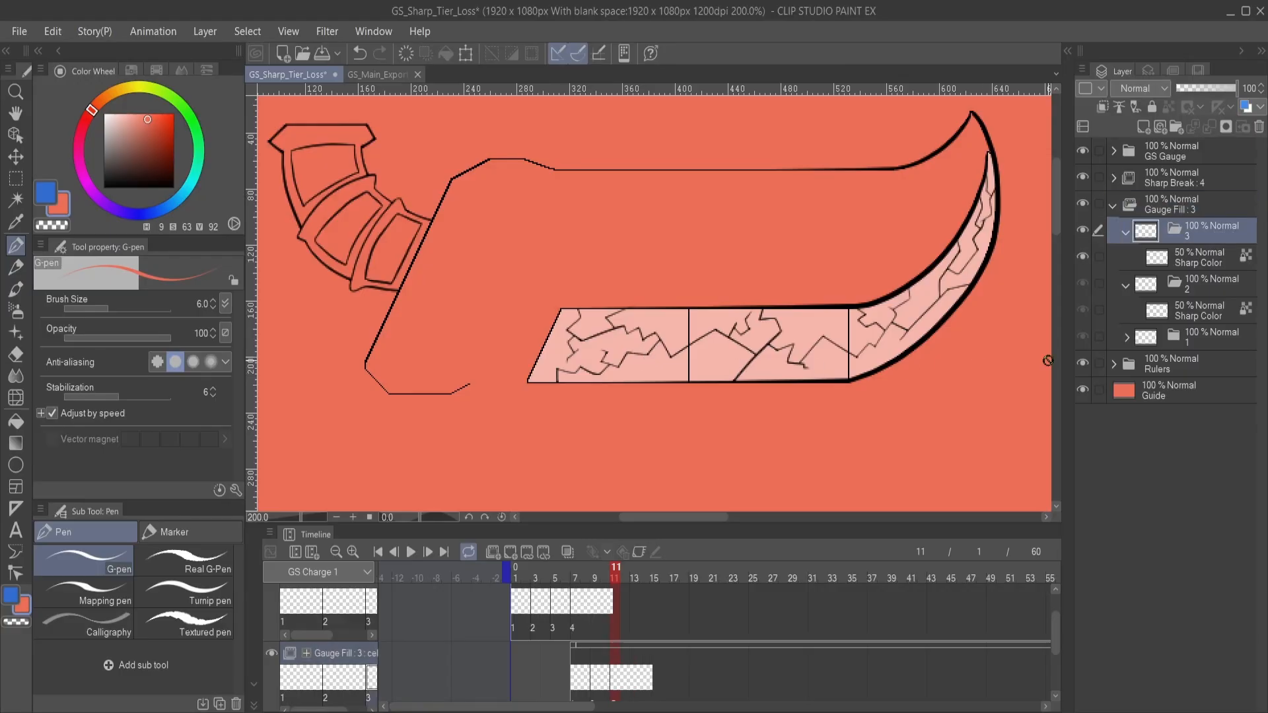
# - Set the opacity of the Sharp Color layer in Gauge Fill's folder 3 to 75%
pyautogui.click(1180, 268)
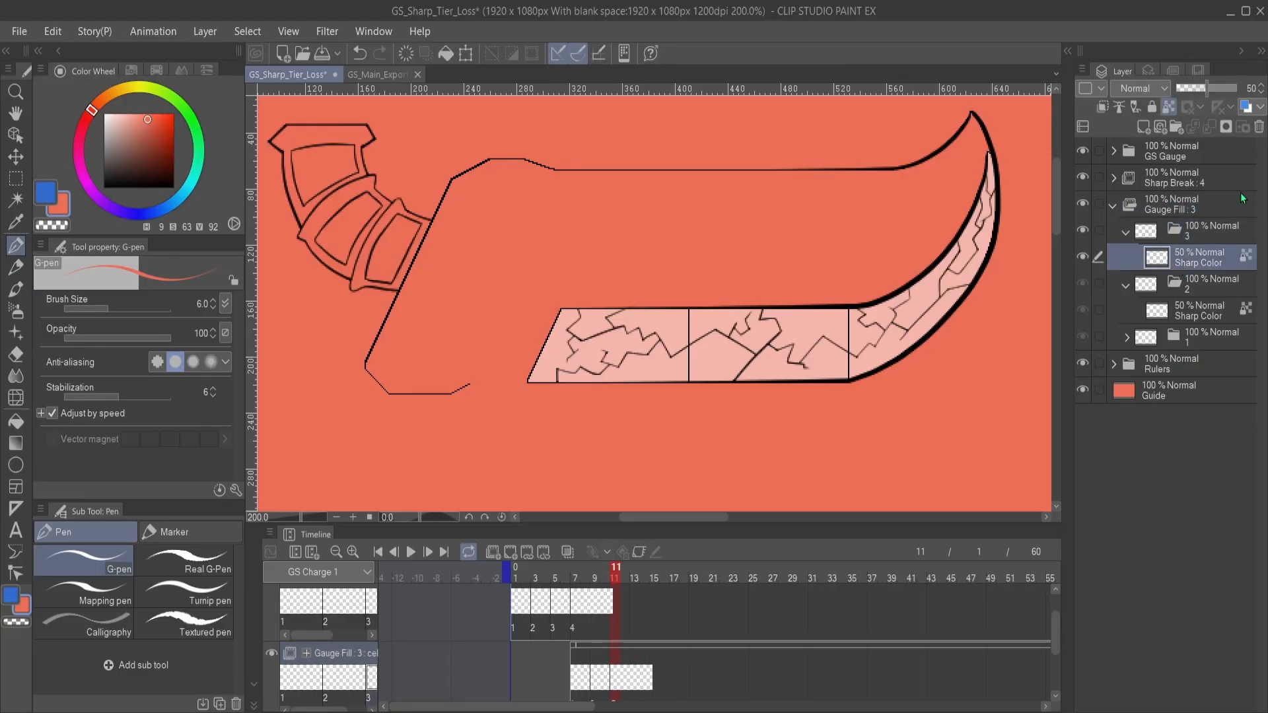
pyautogui.click(1261, 86)
pyautogui.click(1261, 85)
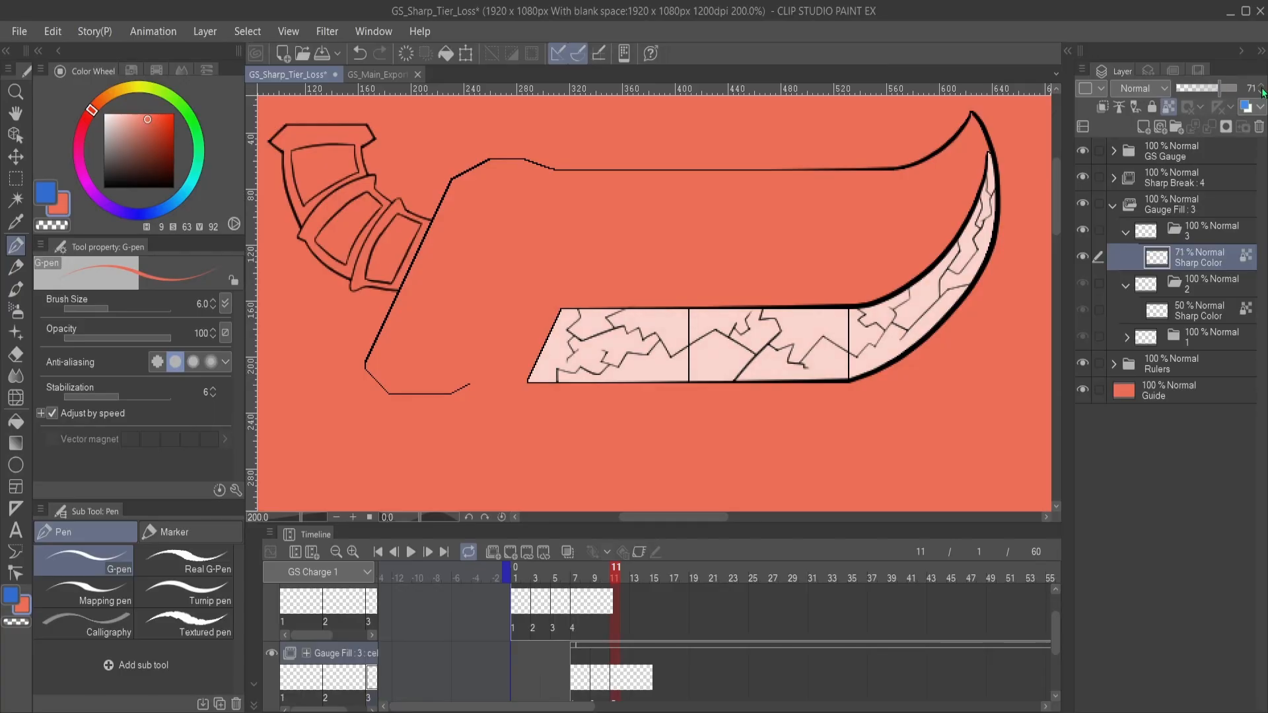
pyautogui.click(1261, 86)
pyautogui.click(1261, 86)
# - Duplicate Gauge Fill's cel folder 3 as folder 4 for frame 13 and set its Sharp Color layer to 100% opacity
pyautogui.click(1213, 229)
pyautogui.hotkey('ctrl', 'v')
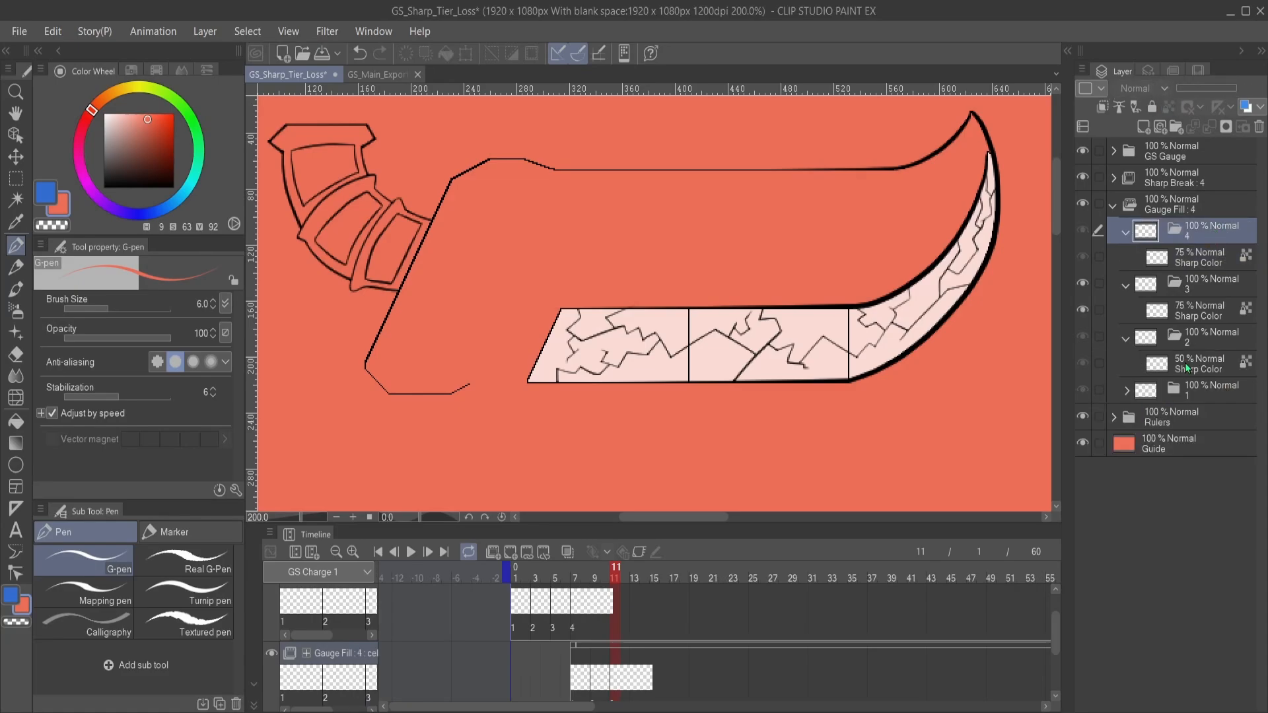
pyautogui.click(636, 681)
pyautogui.click(636, 682)
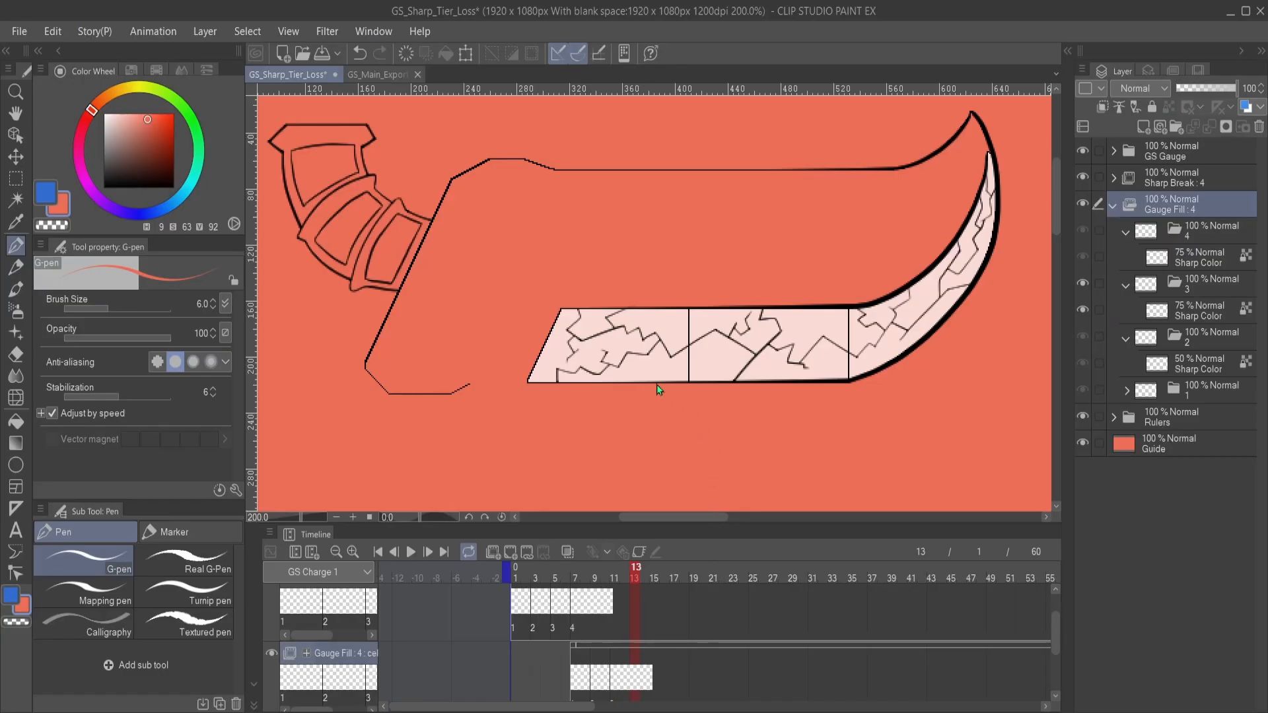
pyautogui.click(1203, 267)
pyautogui.moveTo(1218, 93); pyautogui.dragTo(1236, 89)
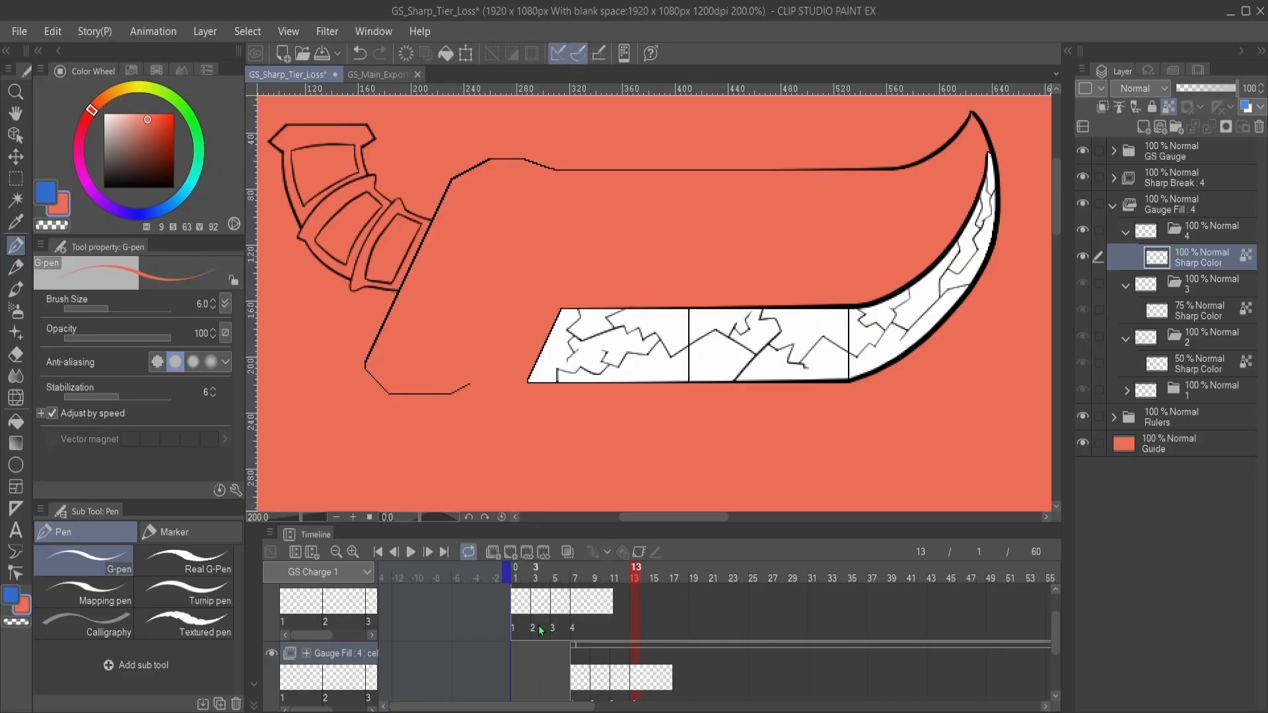
# - Scrub through the timeline up to frame 13 and examine the cracks over the brightening gauge fill
pyautogui.click(521, 613)
pyautogui.moveTo(542, 609); pyautogui.dragTo(614, 604)
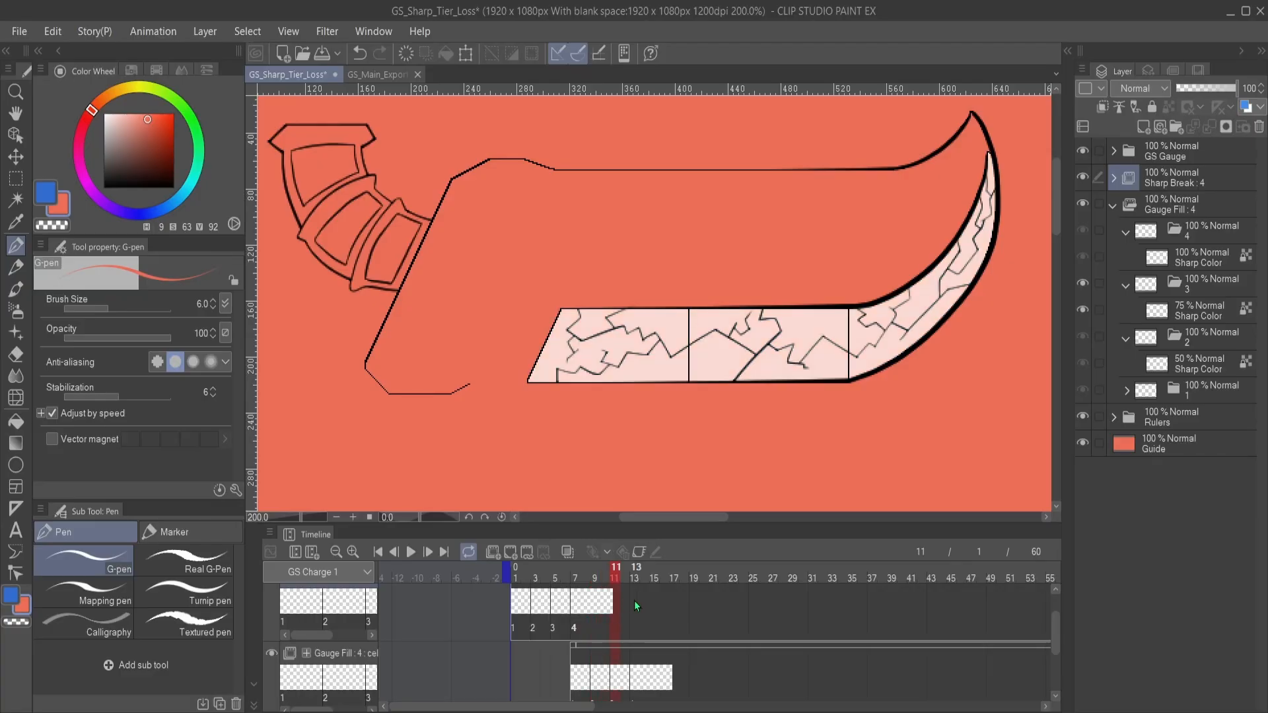
pyautogui.click(636, 605)
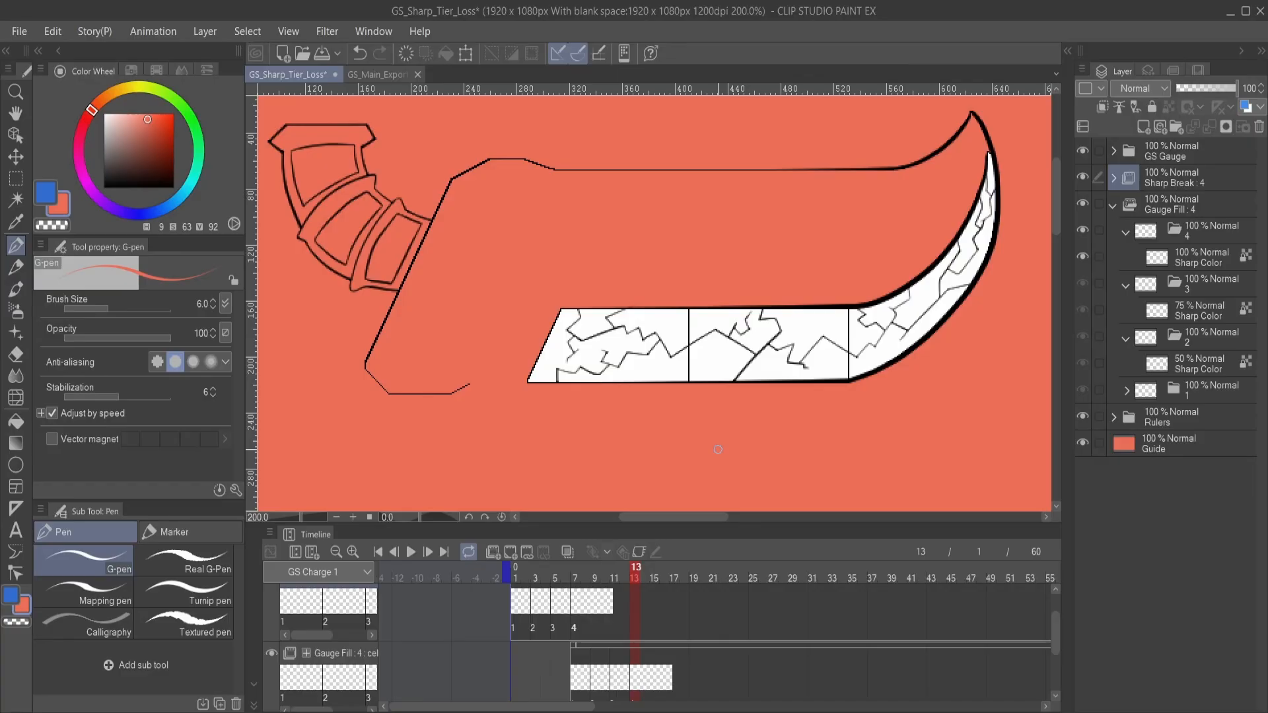
pyautogui.scroll(2, 782, 381)
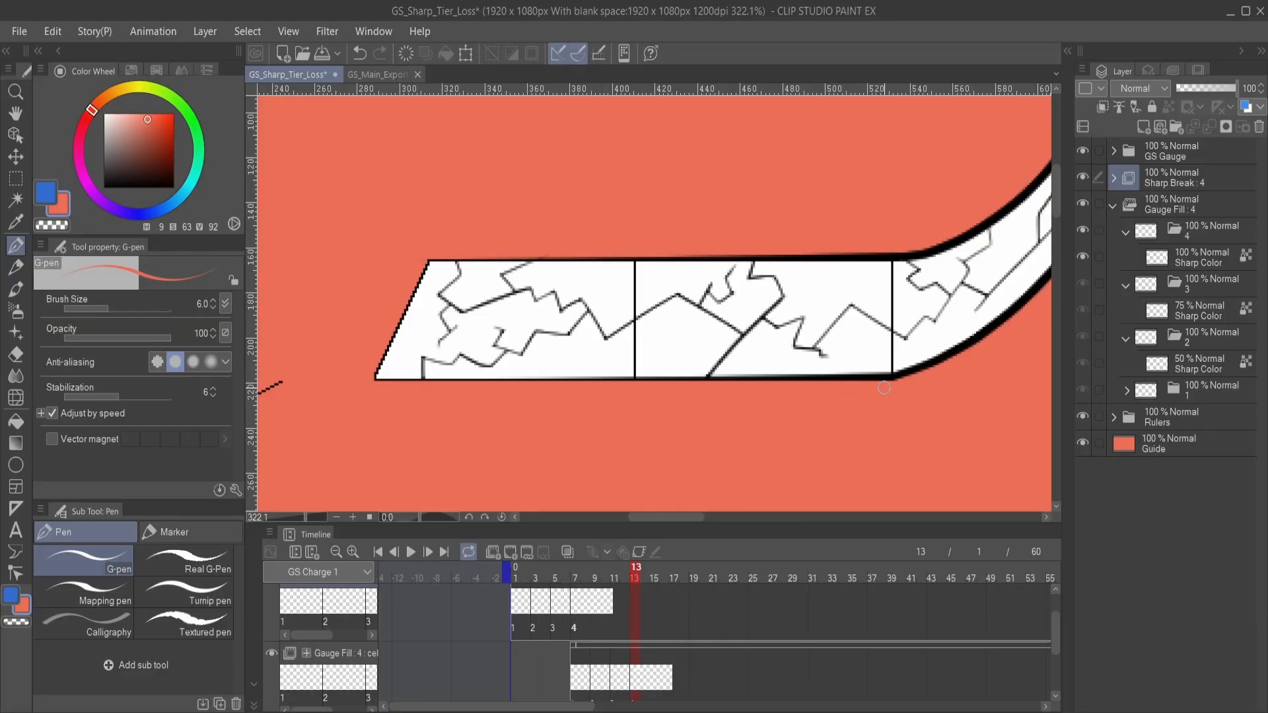
pyautogui.moveTo(982, 378)
pyautogui.mouseDown()
pyautogui.moveTo(813, 487)
pyautogui.moveTo(920, 481)
pyautogui.moveTo(932, 462)
pyautogui.moveTo(908, 410)
pyautogui.mouseUp()
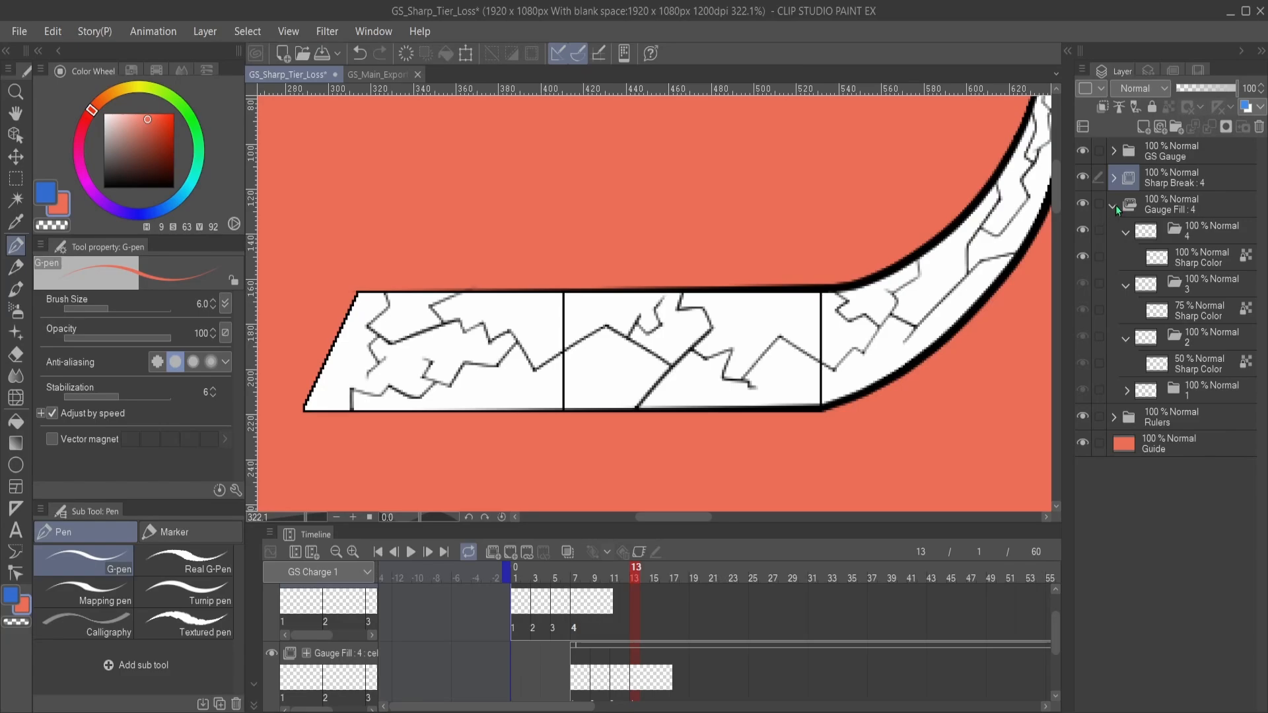
# - Collapse the Gauge Fill animation folder and make it the active layer
pyautogui.click(1113, 206)
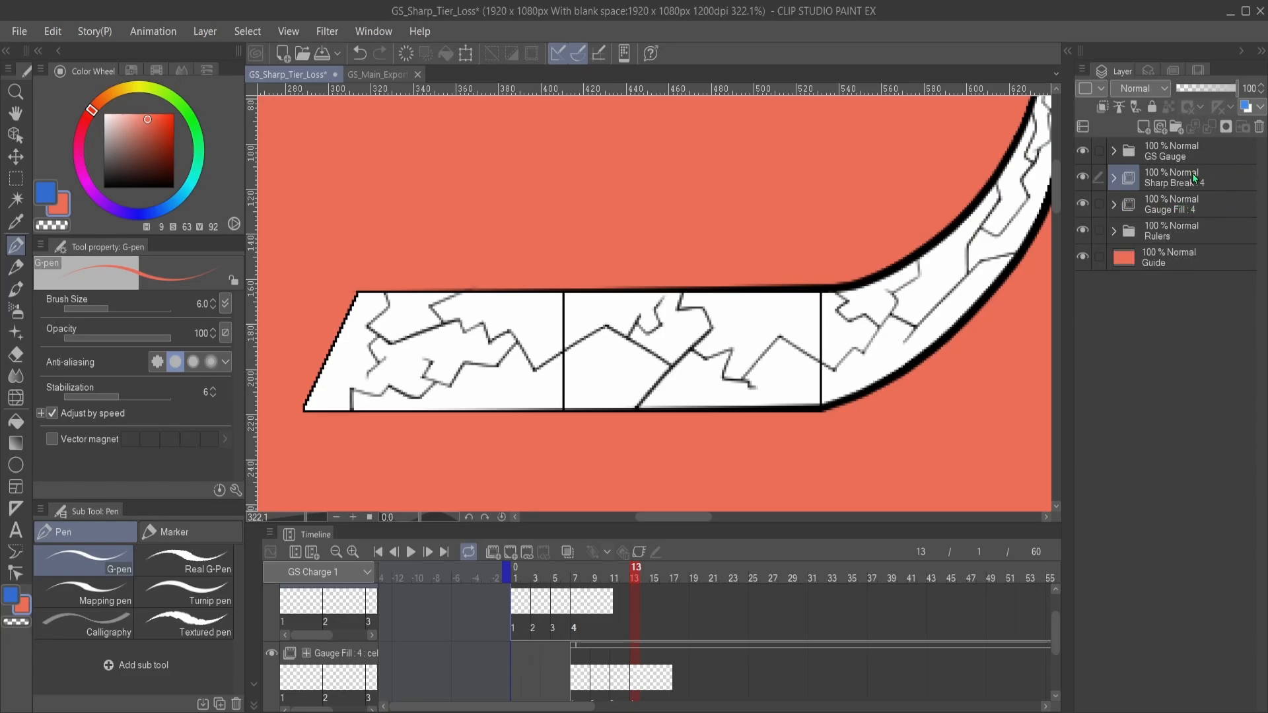
pyautogui.click(1177, 169)
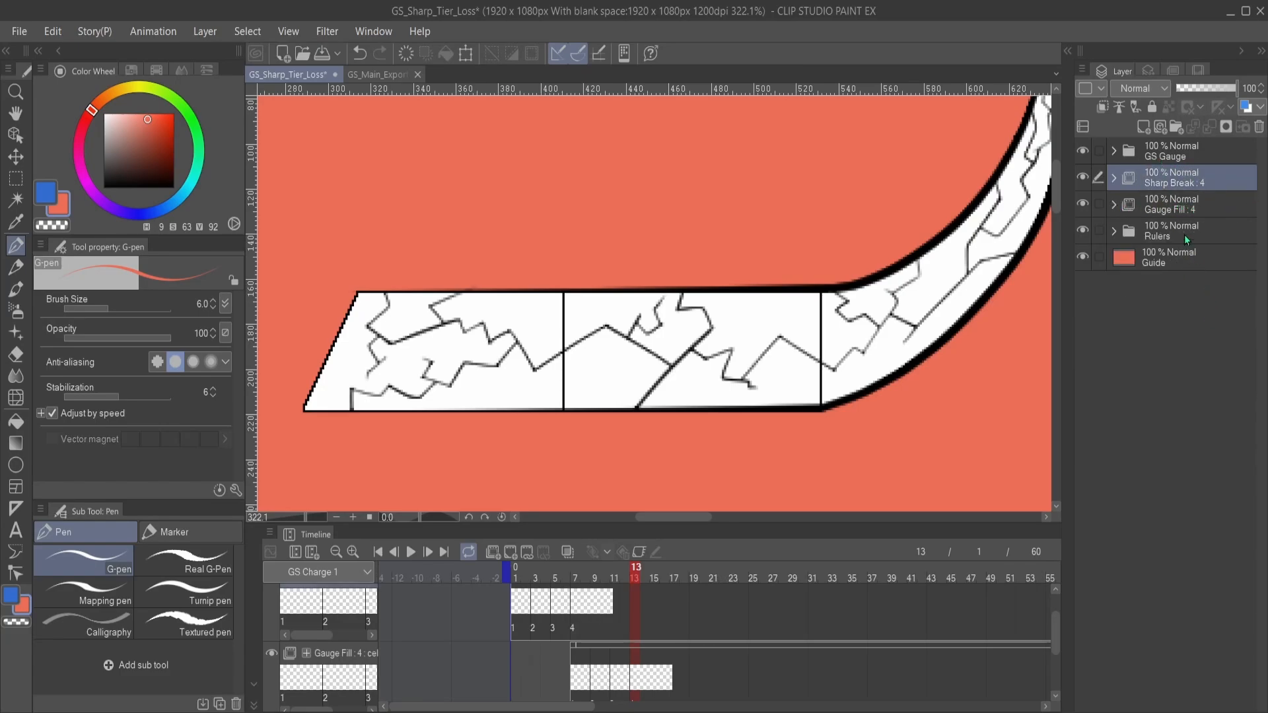
pyautogui.click(1161, 207)
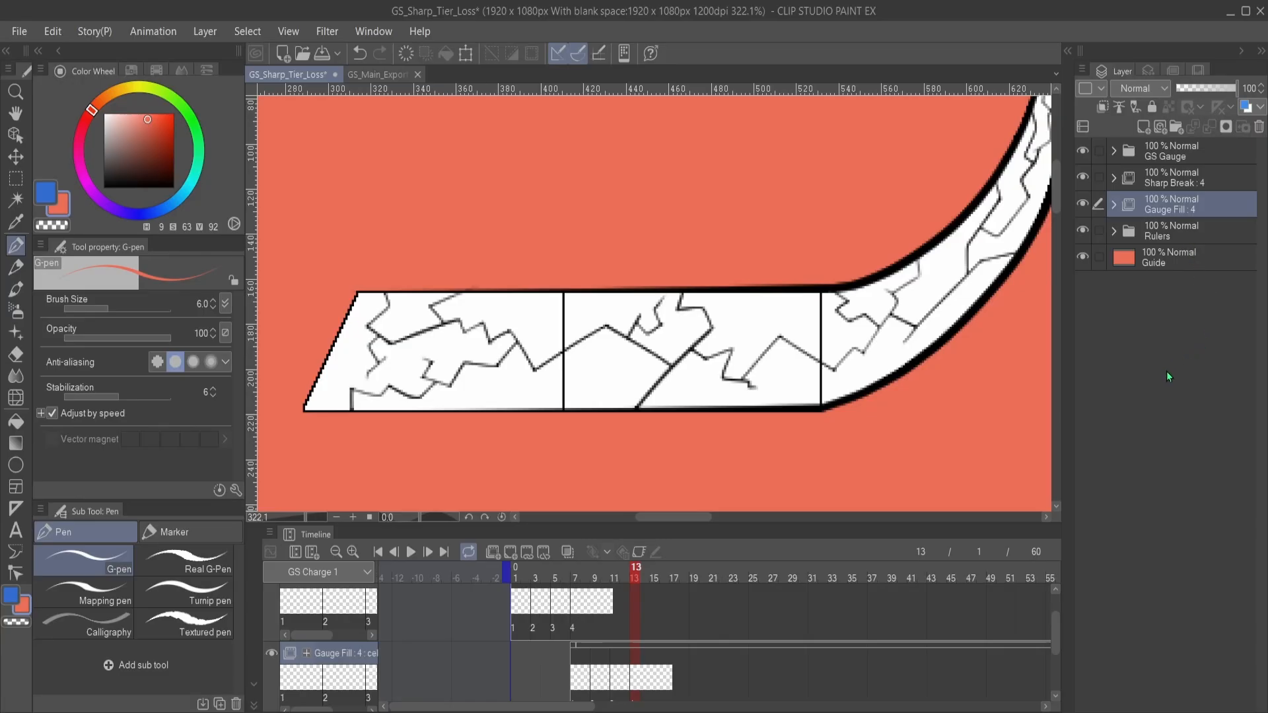
# - Select Gauge Fill's cel at frame 13 on the timeline
pyautogui.moveTo(801, 374); pyautogui.dragTo(758, 375)
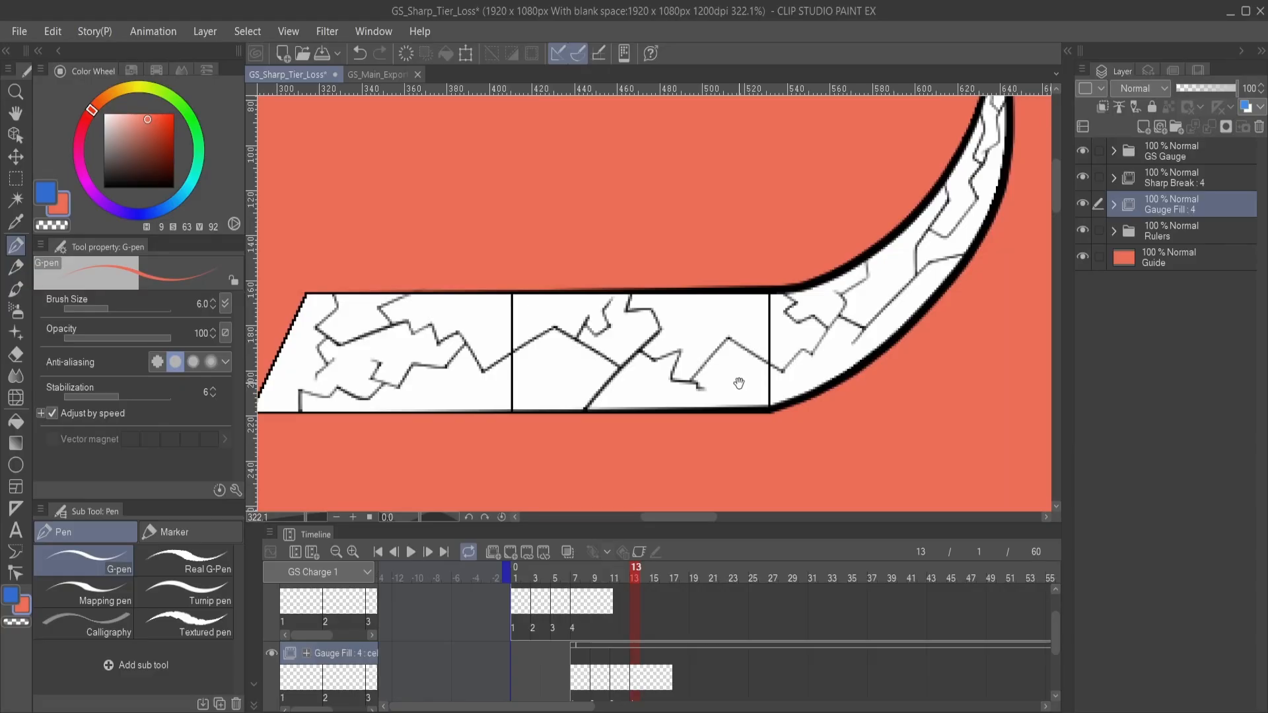
pyautogui.moveTo(702, 390); pyautogui.dragTo(705, 424)
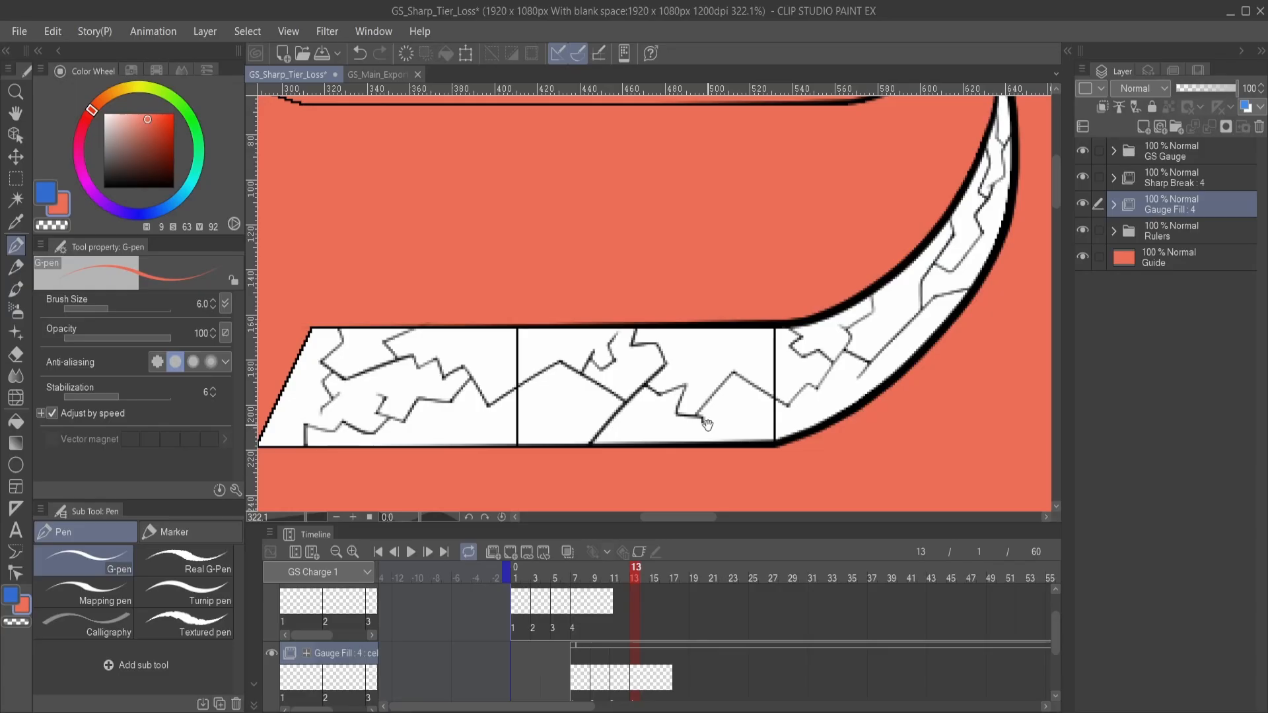
pyautogui.moveTo(706, 424); pyautogui.dragTo(701, 396)
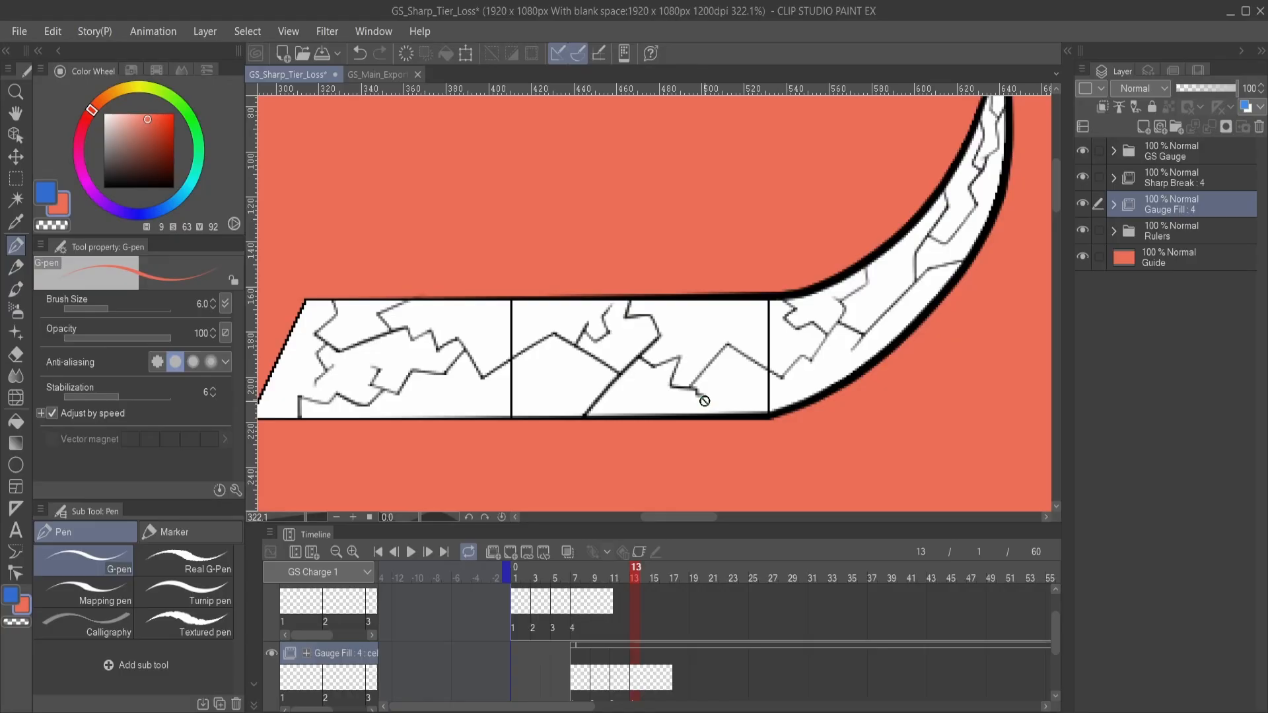
pyautogui.moveTo(665, 414)
pyautogui.mouseDown()
pyautogui.moveTo(718, 419)
pyautogui.moveTo(766, 371)
pyautogui.moveTo(623, 393)
pyautogui.moveTo(625, 424)
pyautogui.moveTo(646, 426)
pyautogui.mouseUp()
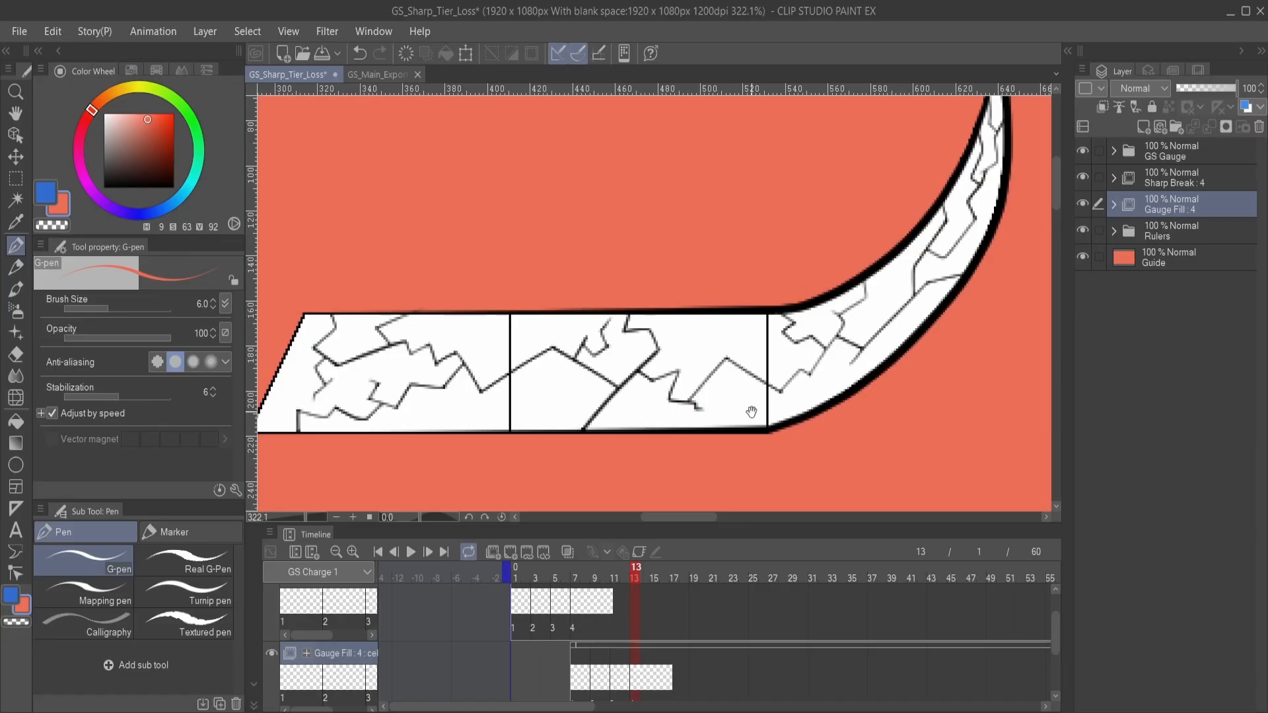
pyautogui.moveTo(751, 412); pyautogui.dragTo(800, 383)
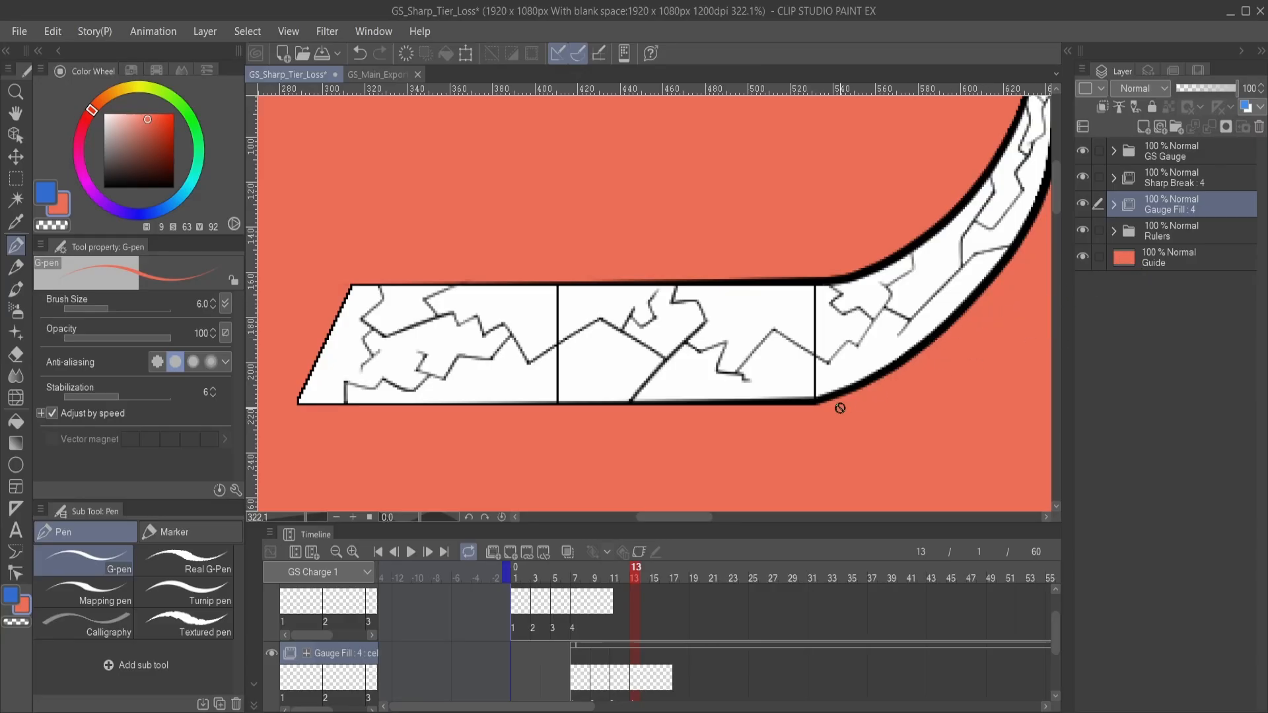
pyautogui.click(638, 682)
pyautogui.click(637, 680)
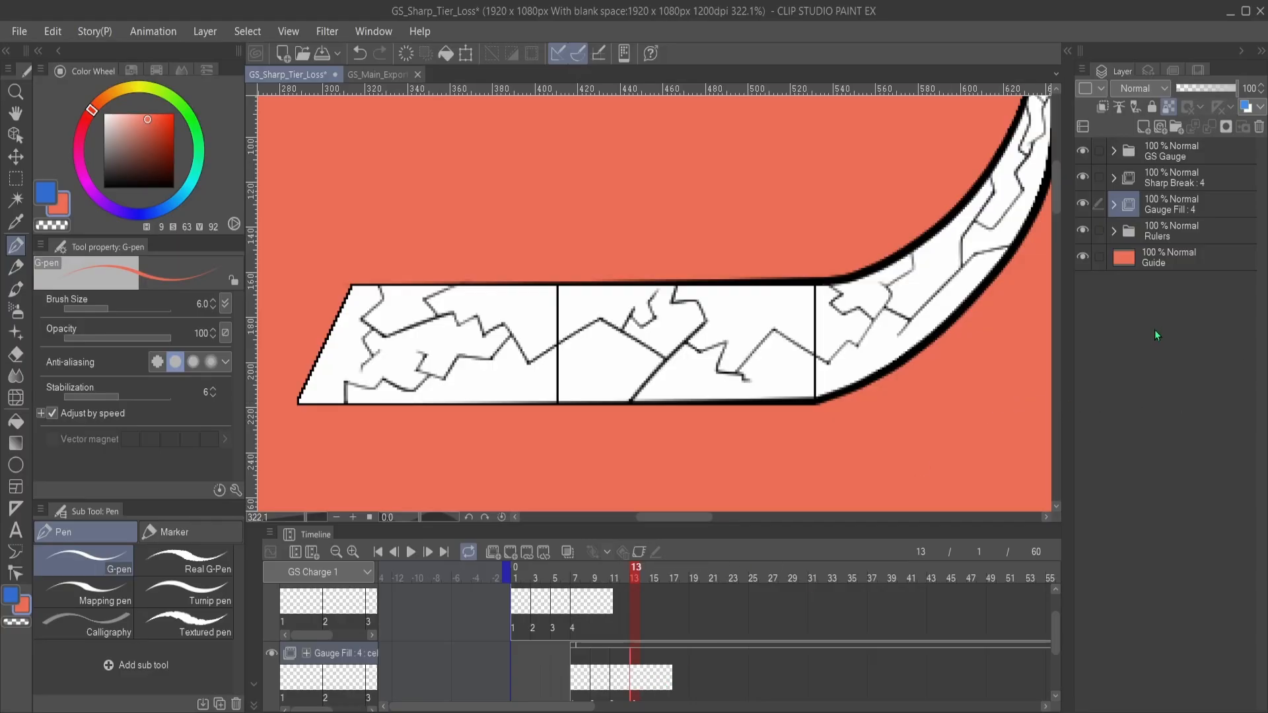
# - Create an animation folder named Shatter between the GS Gauge and Sharp Break folders
pyautogui.click(1192, 227)
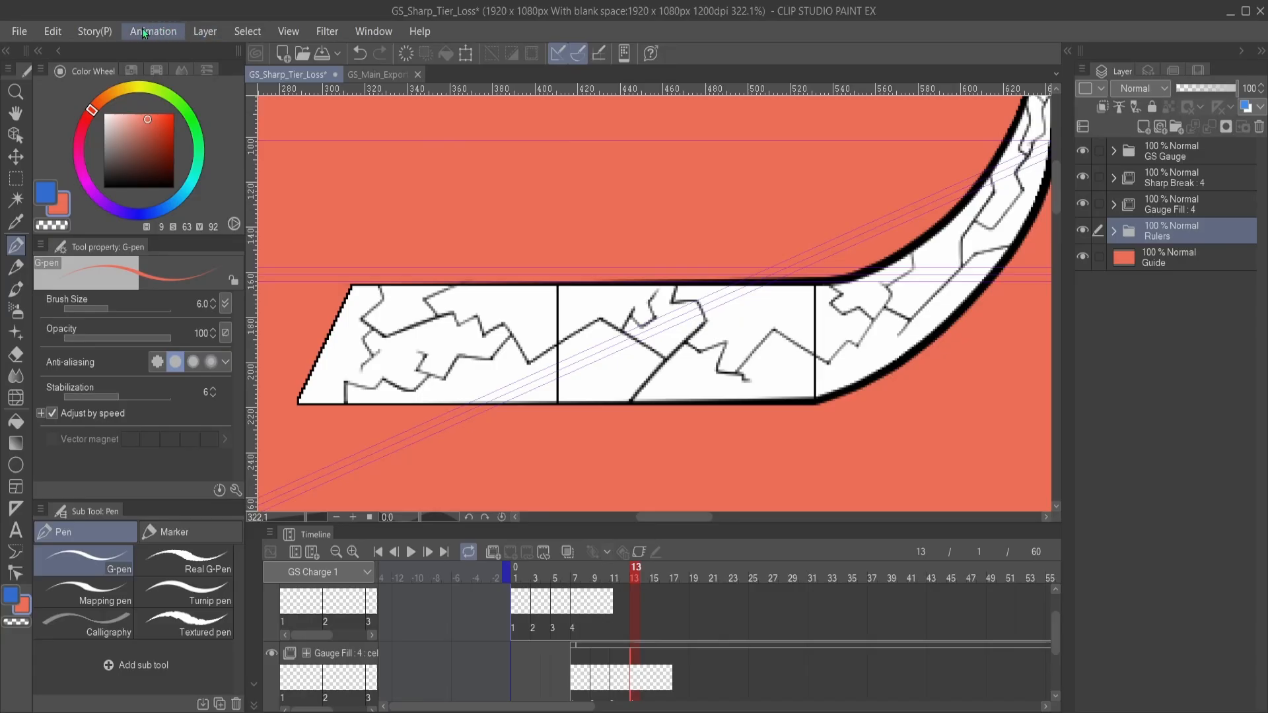
pyautogui.click(318, 51)
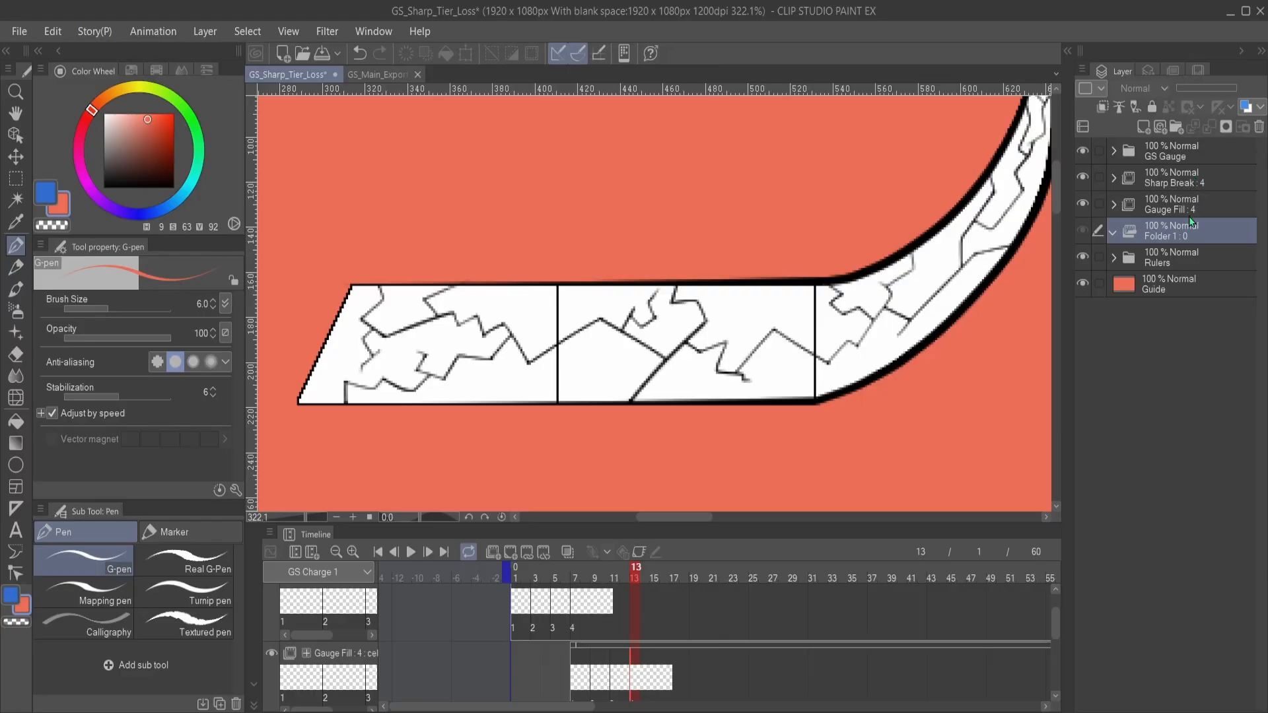
pyautogui.moveTo(1167, 169); pyautogui.dragTo(1167, 169)
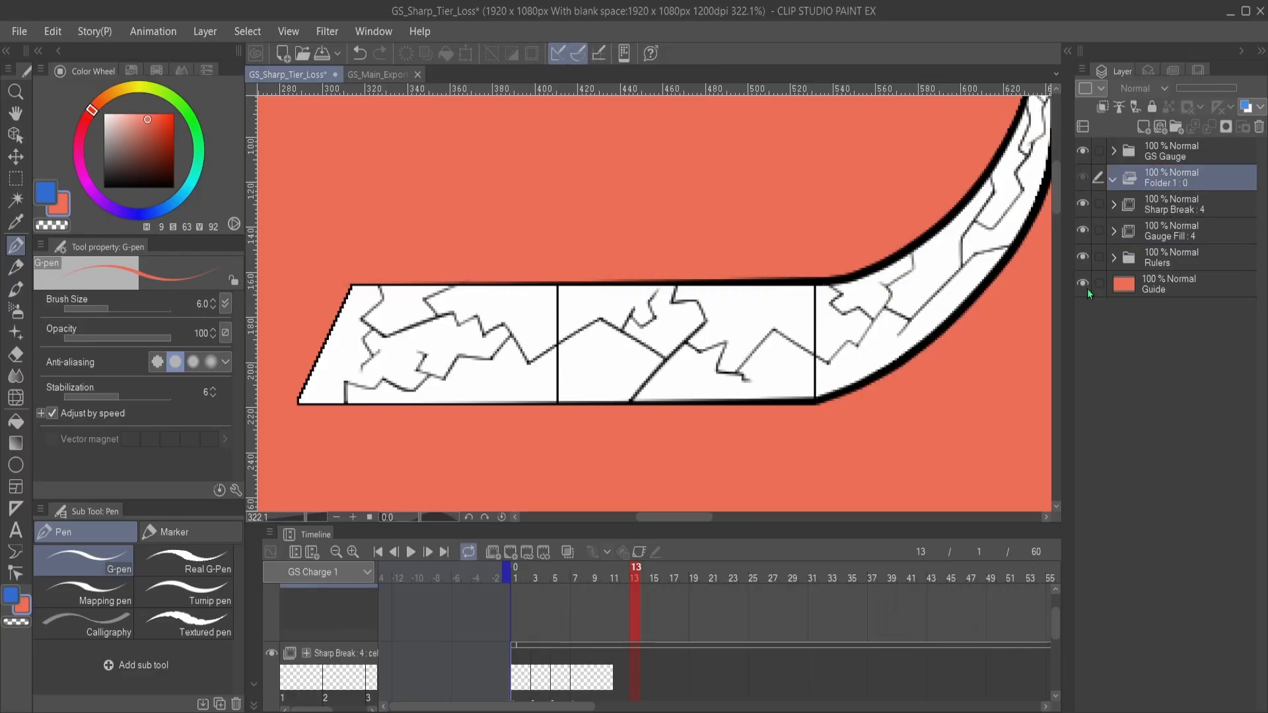
pyautogui.write('Shatter')
pyautogui.press('Return')
# - Add a new animation cel to the Shatter folder at frame 15
pyautogui.scroll(-3, 639, 630)
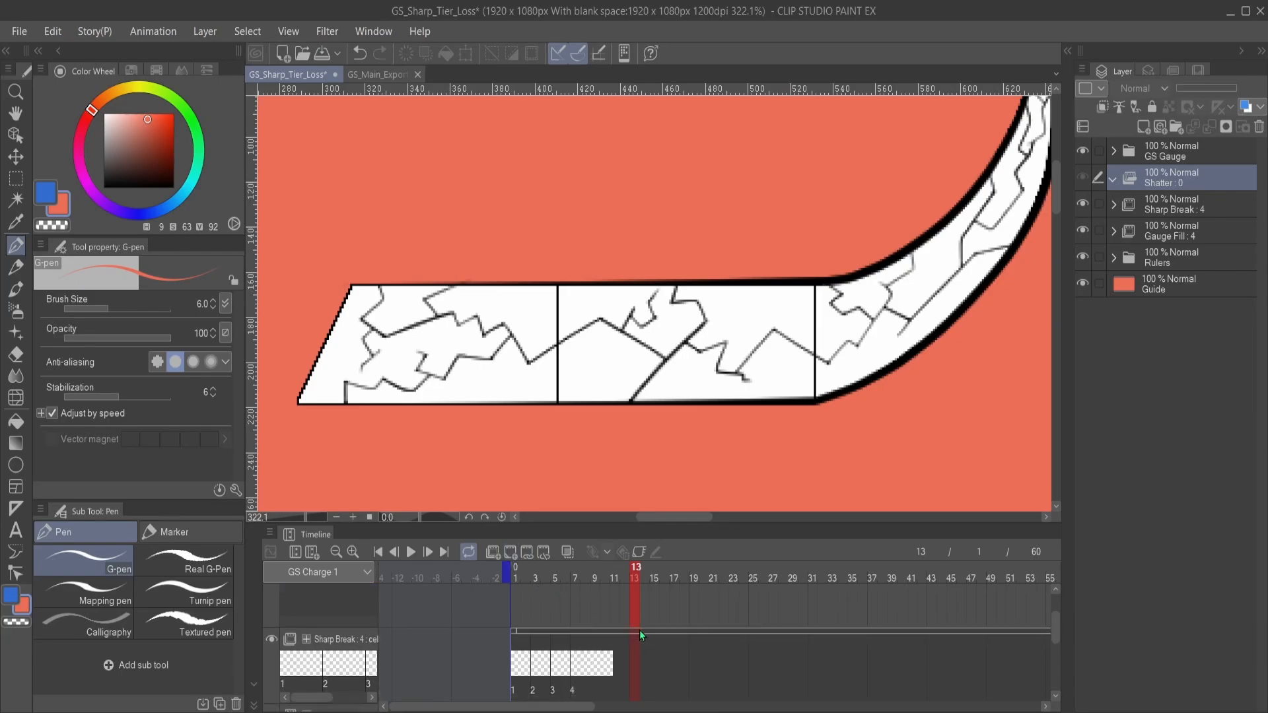
pyautogui.scroll(-1, 630, 632)
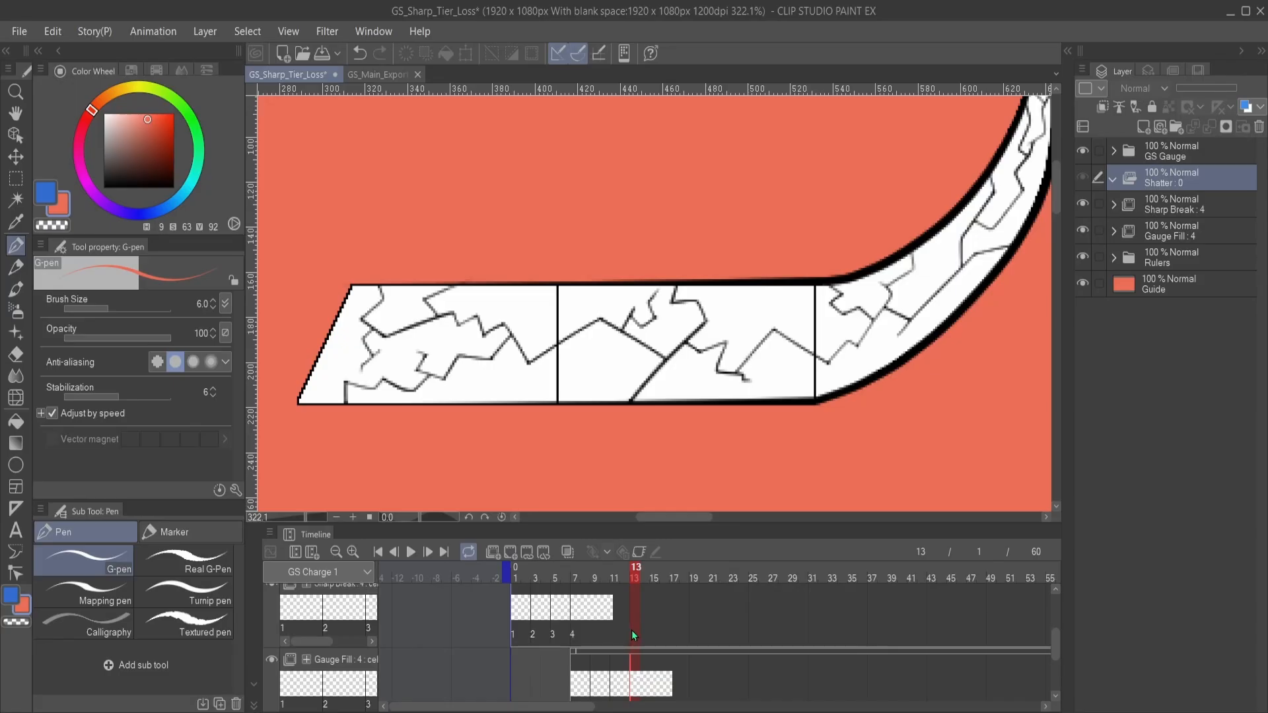
pyautogui.click(655, 616)
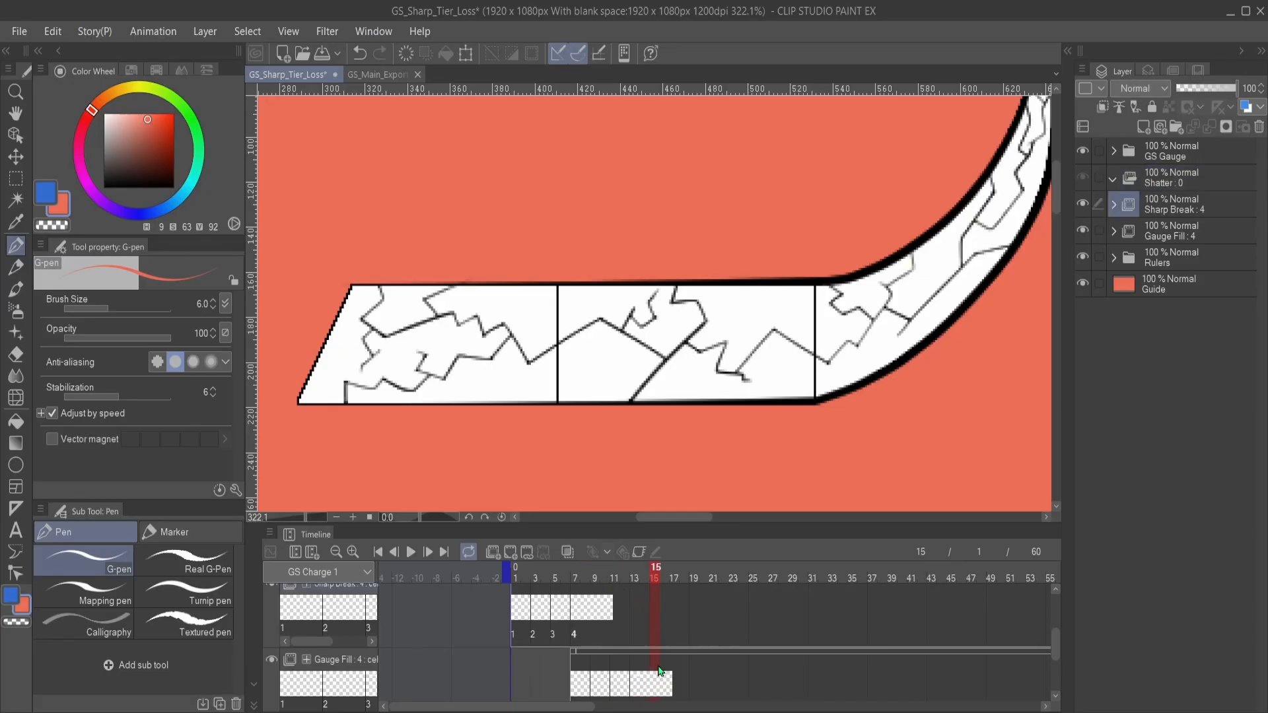
pyautogui.scroll(-1, 658, 671)
pyautogui.scroll(-3, 656, 669)
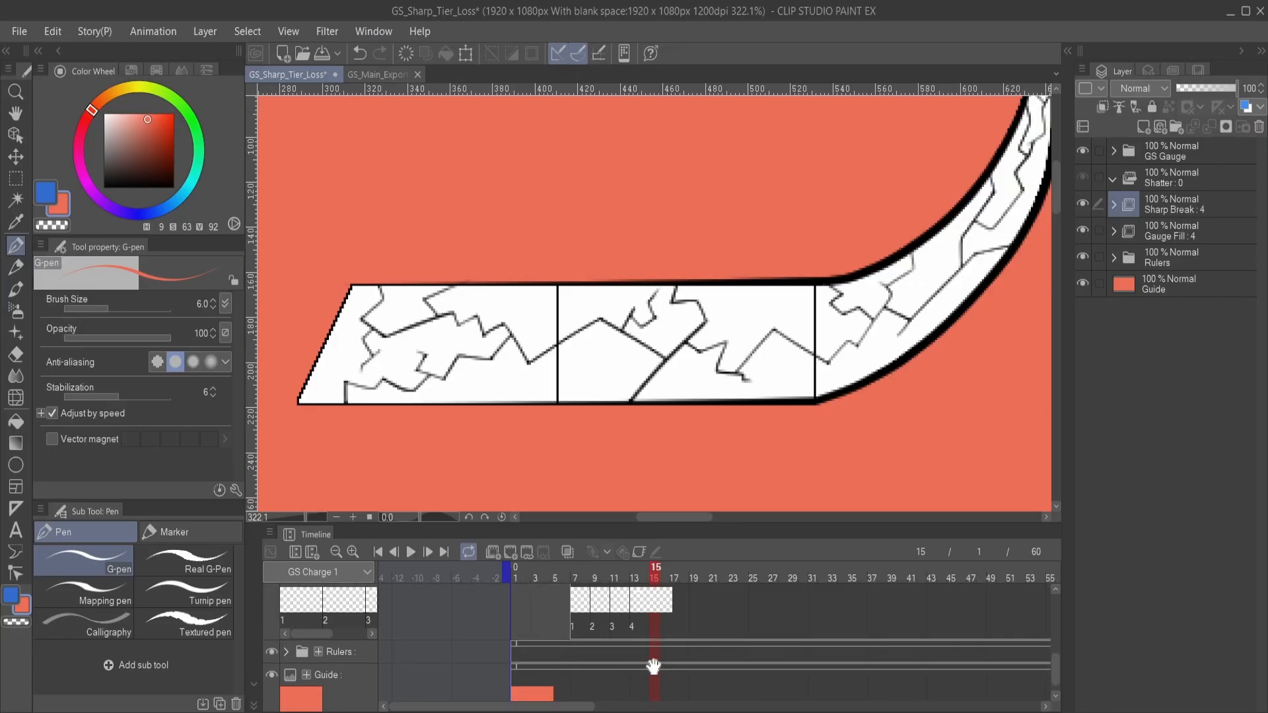
pyautogui.scroll(10, 652, 665)
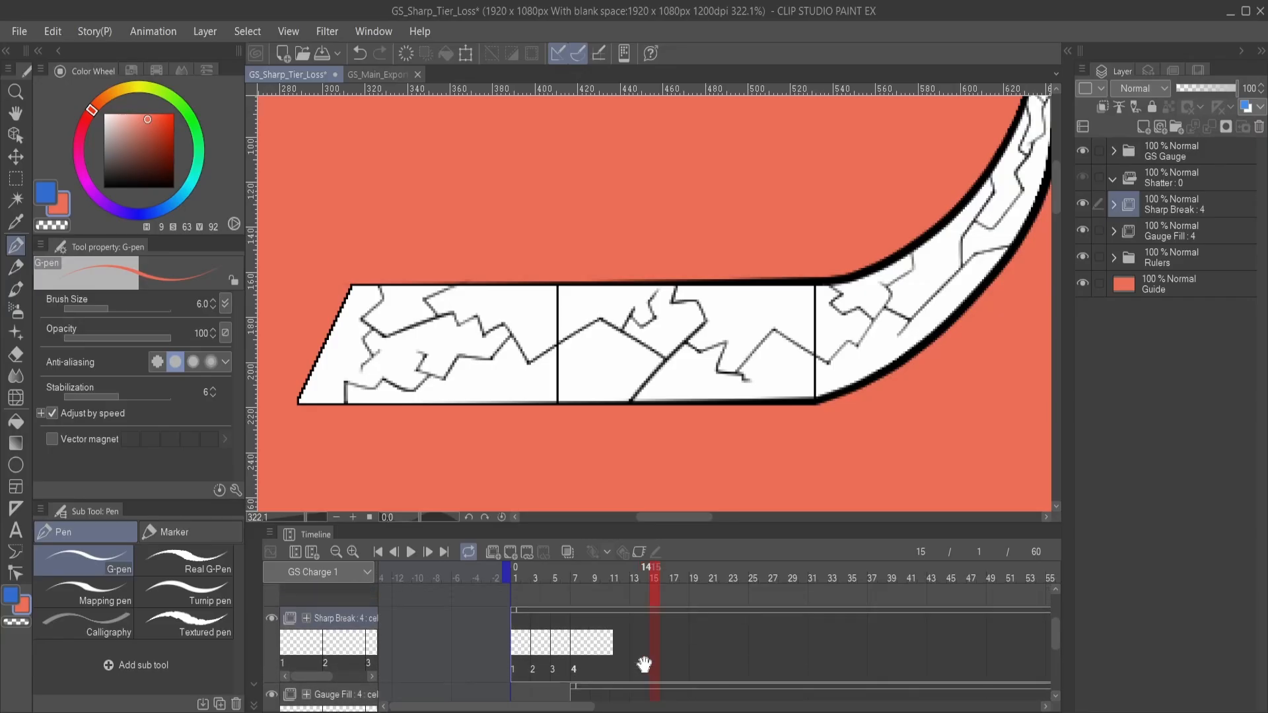
pyautogui.scroll(1, 643, 664)
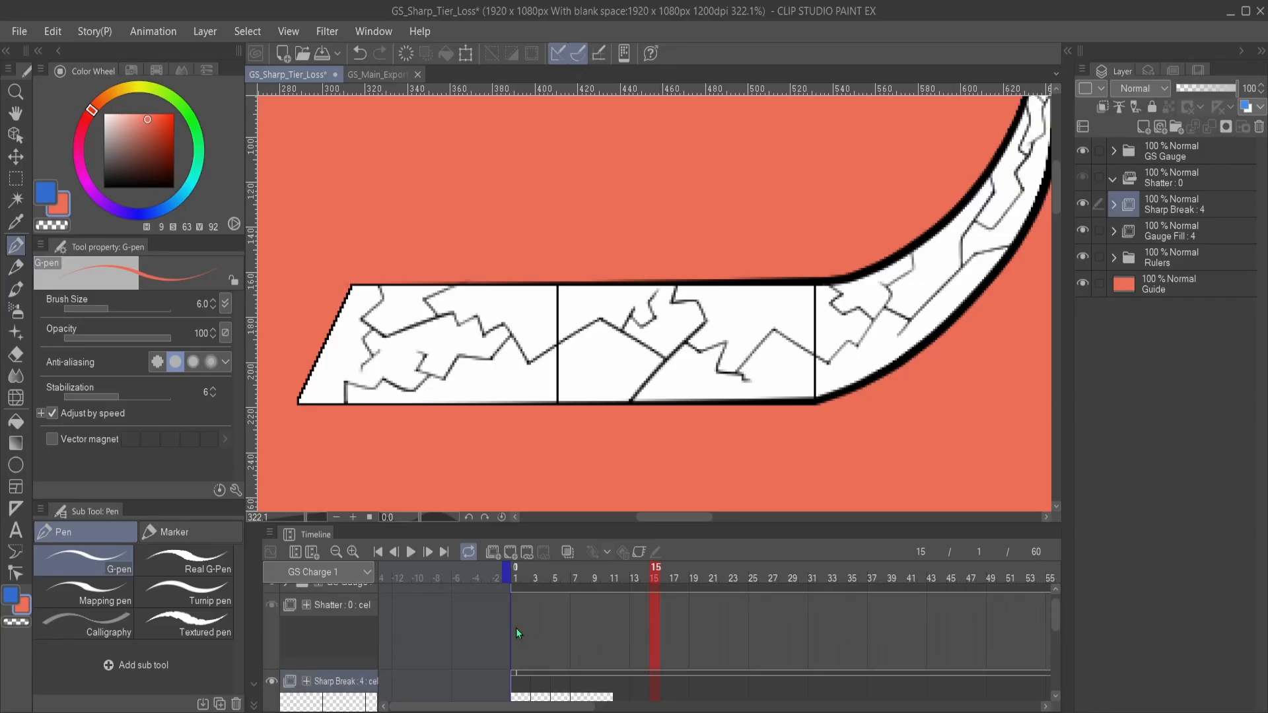
pyautogui.click(512, 548)
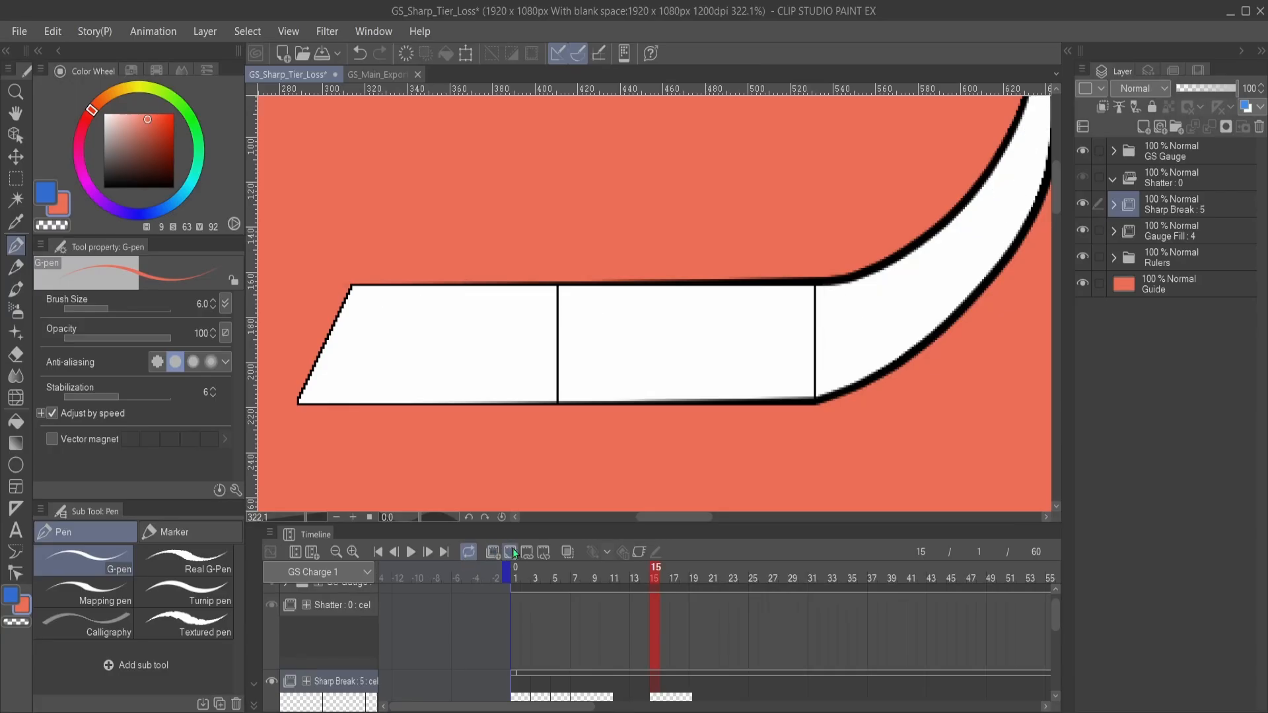
pyautogui.hotkey('ctrl', 'z')
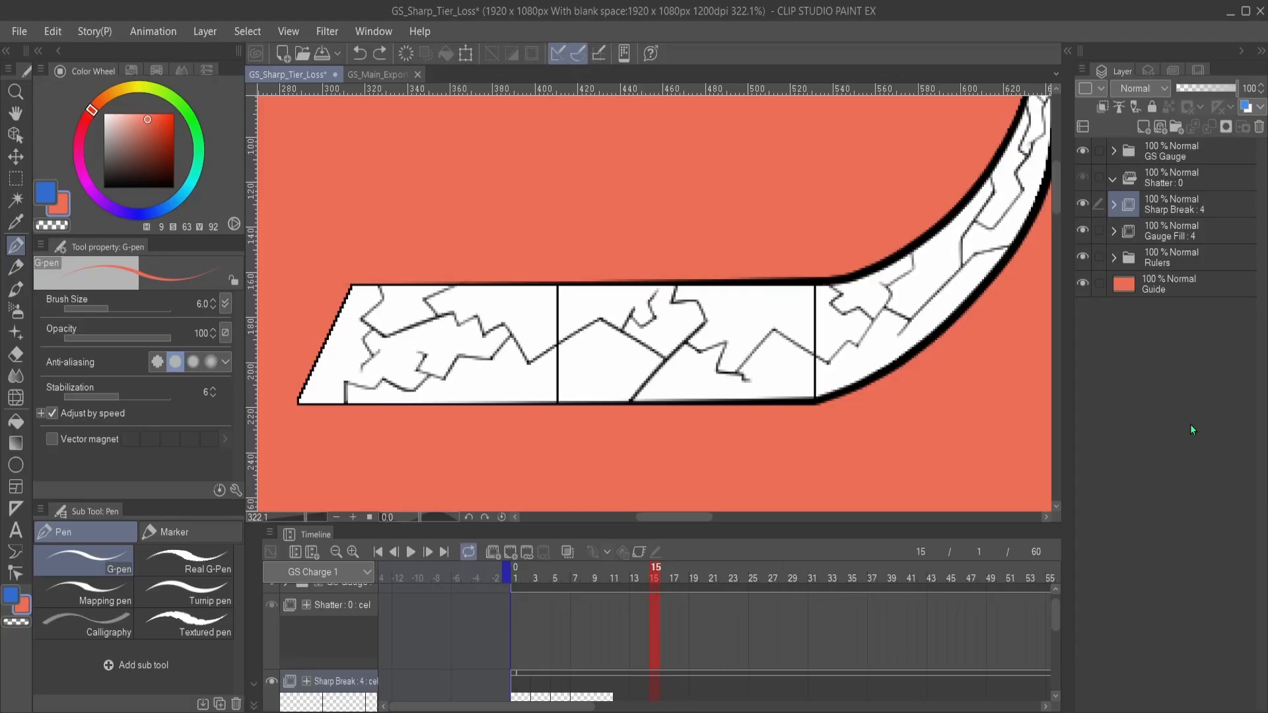
pyautogui.click(1187, 178)
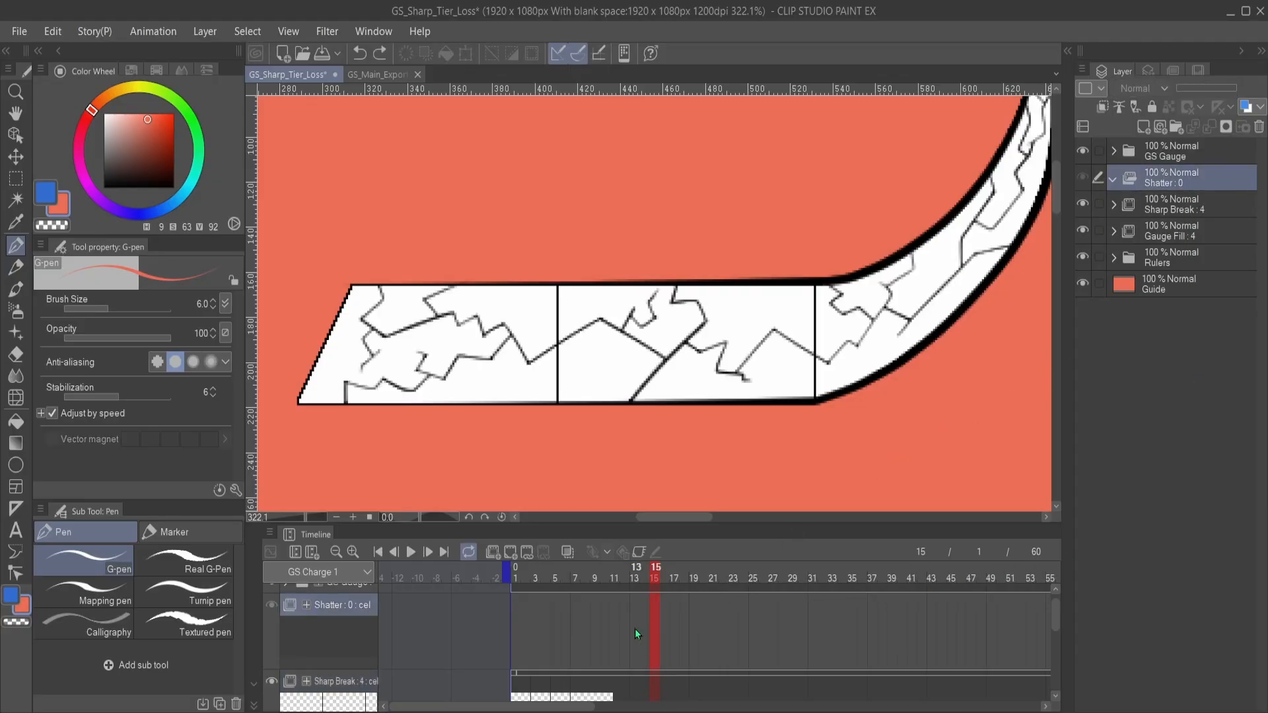
pyautogui.click(509, 553)
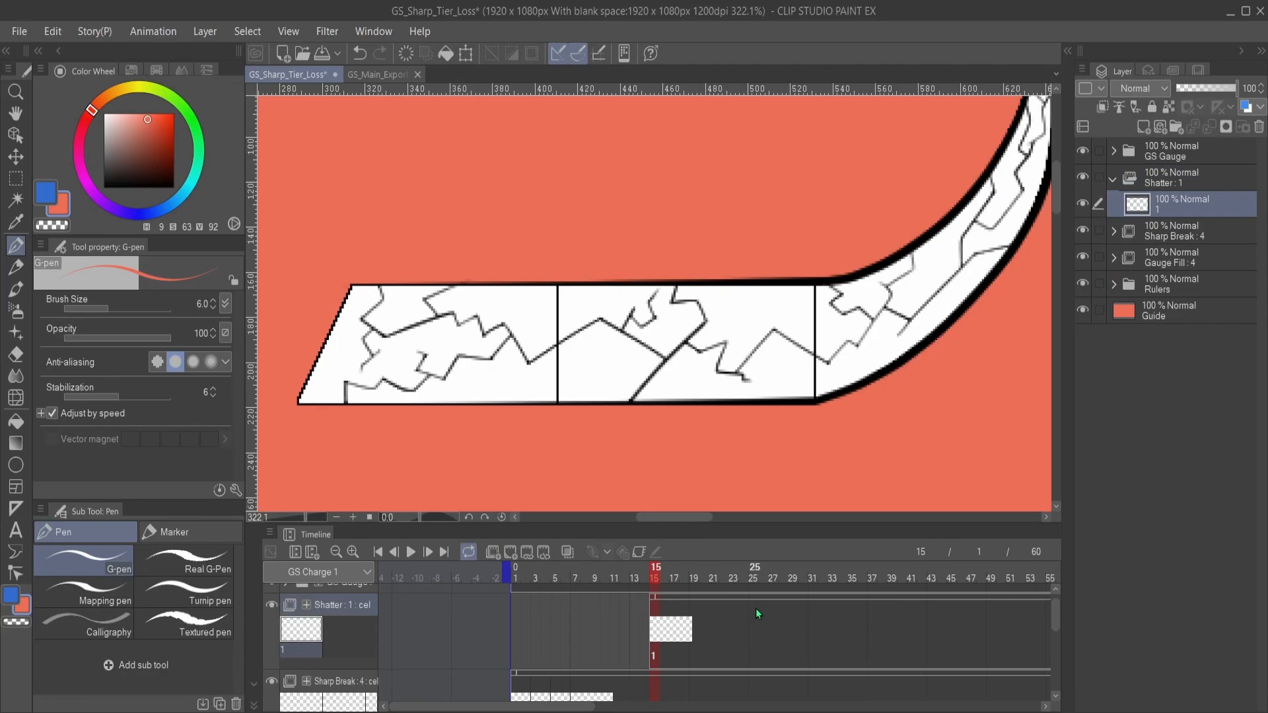
# - Lower the Sharp Break folder's opacity to 28% so its cracks serve as a faint guide
pyautogui.moveTo(616, 386)
pyautogui.mouseDown()
pyautogui.moveTo(636, 329)
pyautogui.moveTo(644, 321)
pyautogui.moveTo(628, 378)
pyautogui.moveTo(714, 281)
pyautogui.moveTo(639, 276)
pyautogui.moveTo(633, 296)
pyautogui.mouseUp()
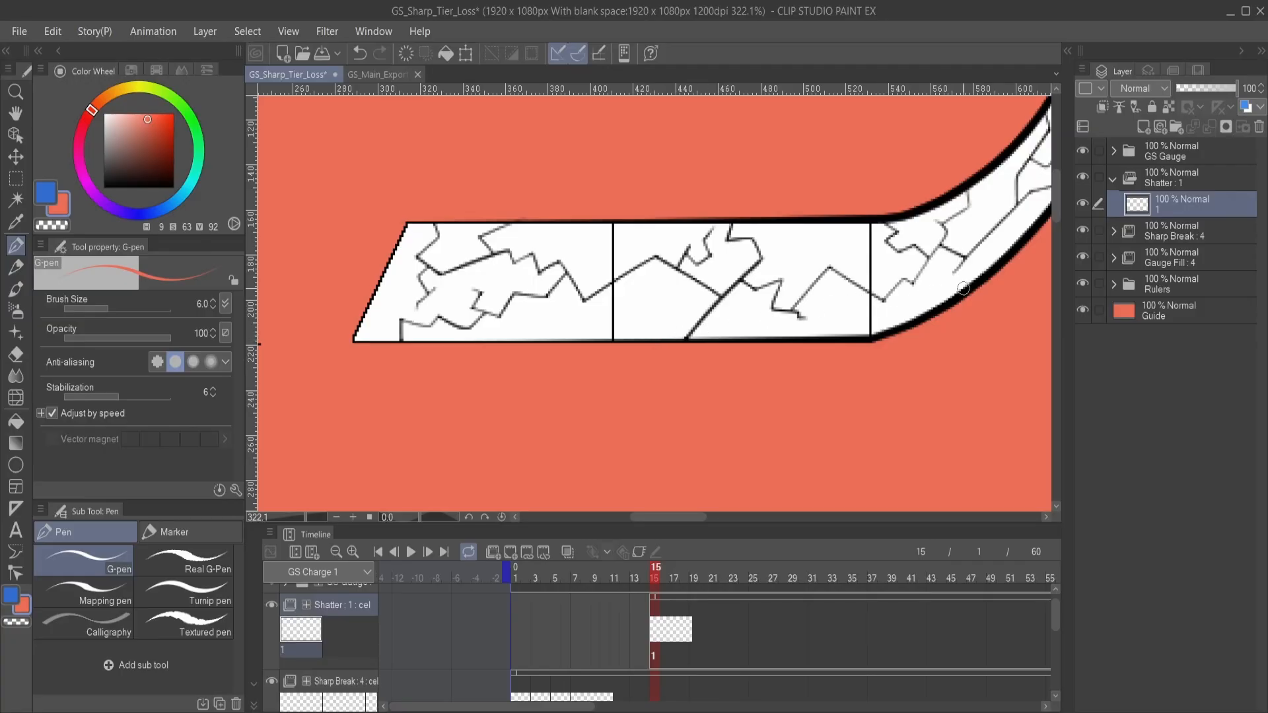
pyautogui.click(1215, 236)
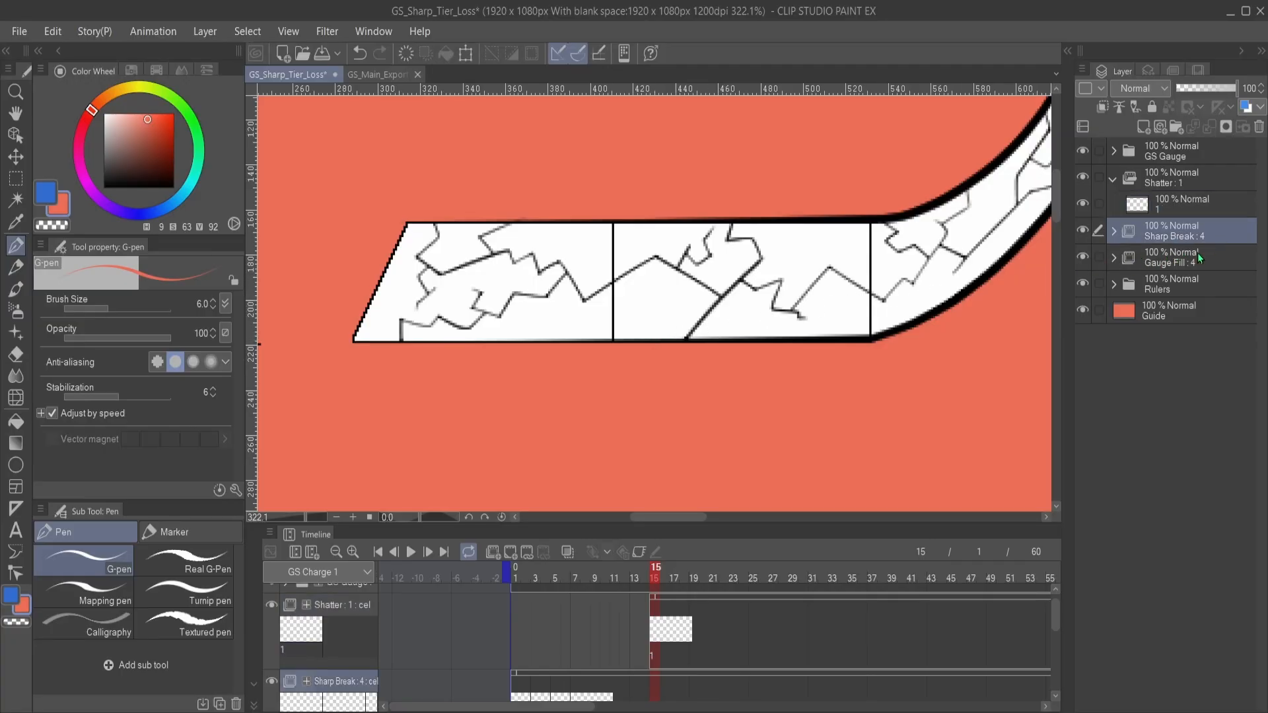
pyautogui.click(1198, 252)
pyautogui.click(1186, 233)
pyautogui.click(1224, 93)
pyautogui.moveTo(1224, 93); pyautogui.dragTo(1195, 98)
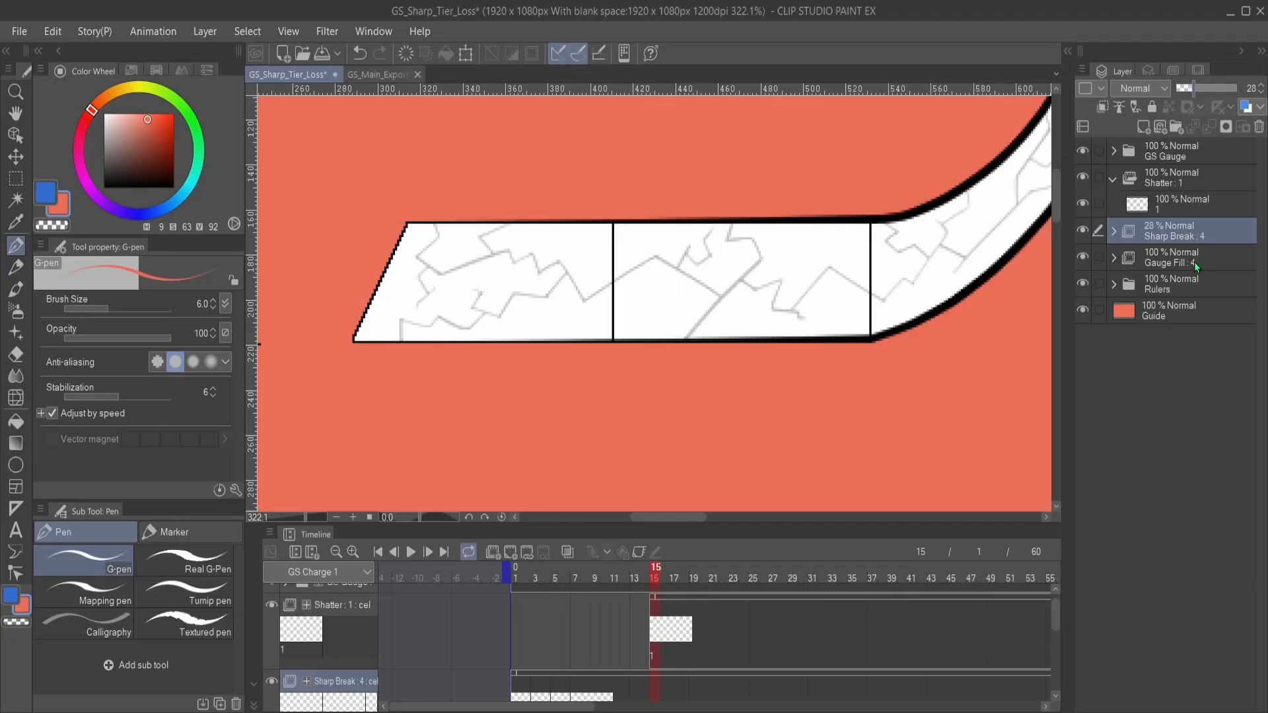
# - Make Shatter's cel 1 the active layer and set the drawing color to black
pyautogui.moveTo(645, 334); pyautogui.dragTo(664, 368)
pyautogui.click(1191, 215)
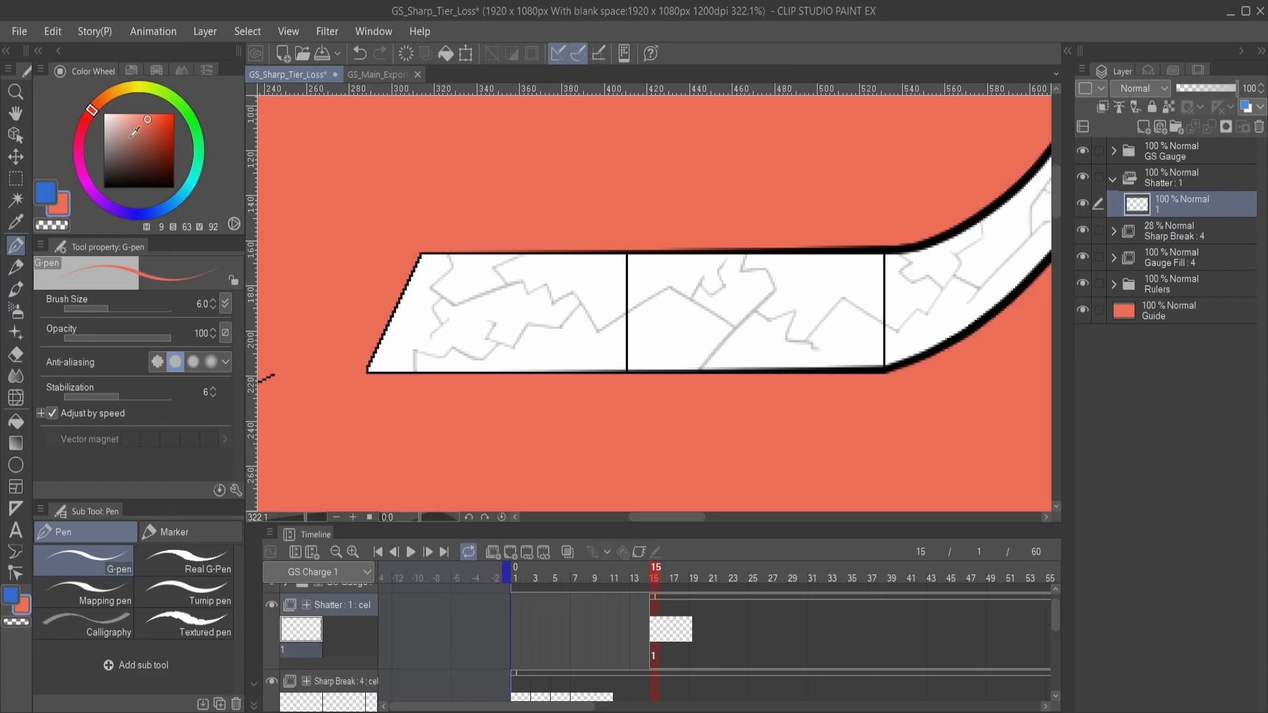
pyautogui.moveTo(134, 132); pyautogui.dragTo(106, 184)
# - Draw a jagged black shard outline about 130 px wide along the gauge's lower edge, slightly below the faded cracks
pyautogui.moveTo(596, 349)
pyautogui.mouseDown()
pyautogui.moveTo(572, 334)
pyautogui.moveTo(581, 346)
pyautogui.mouseUp()
pyautogui.scroll(1, 612, 375)
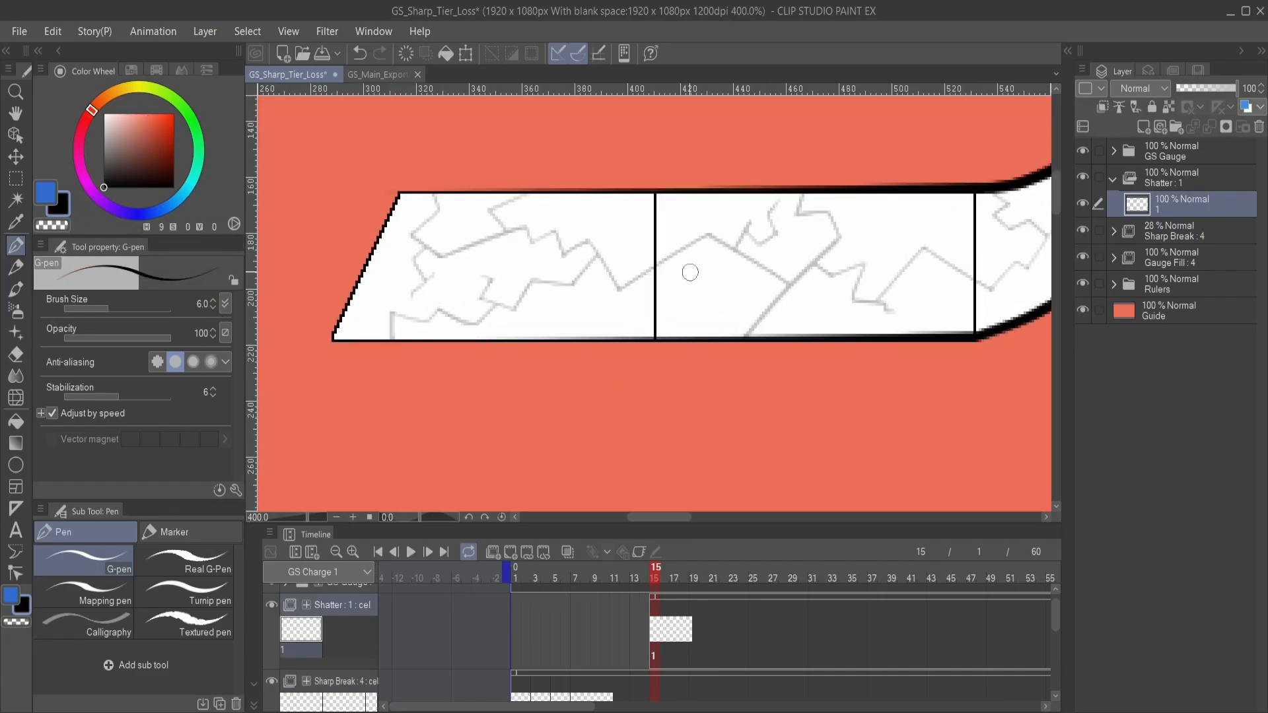
pyautogui.moveTo(690, 272); pyautogui.dragTo(740, 345)
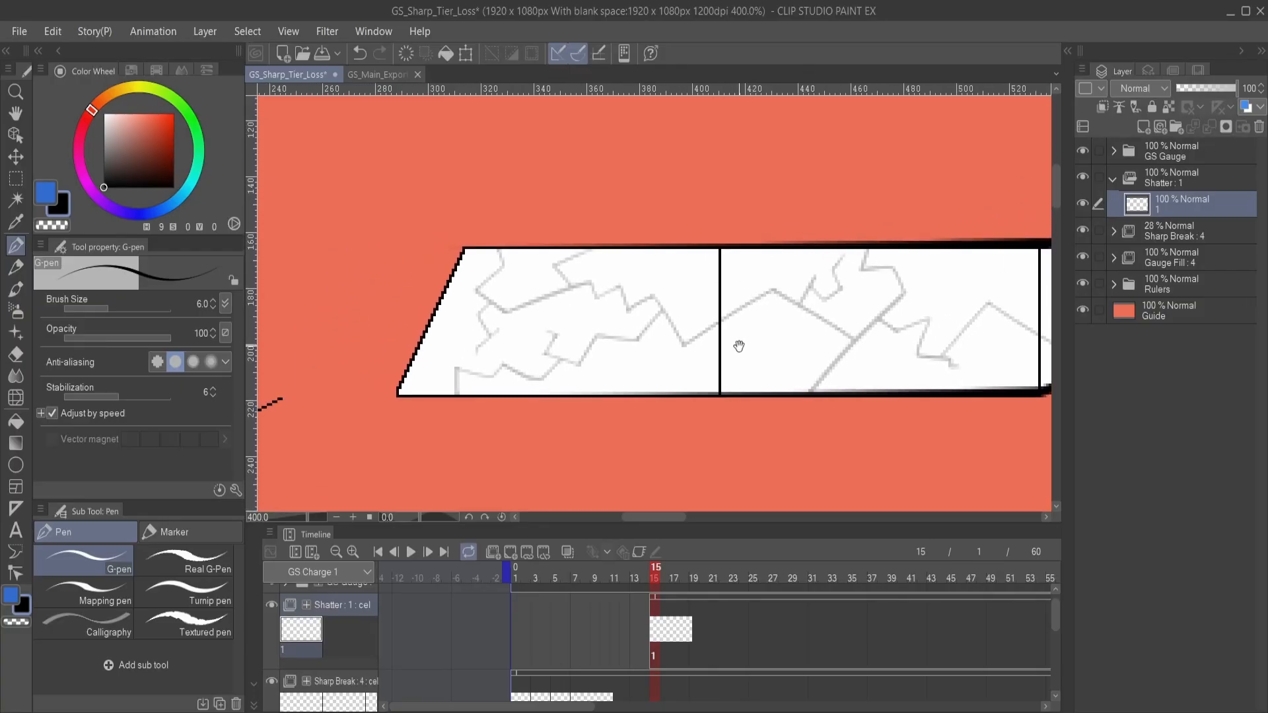
pyautogui.moveTo(545, 391); pyautogui.dragTo(603, 380)
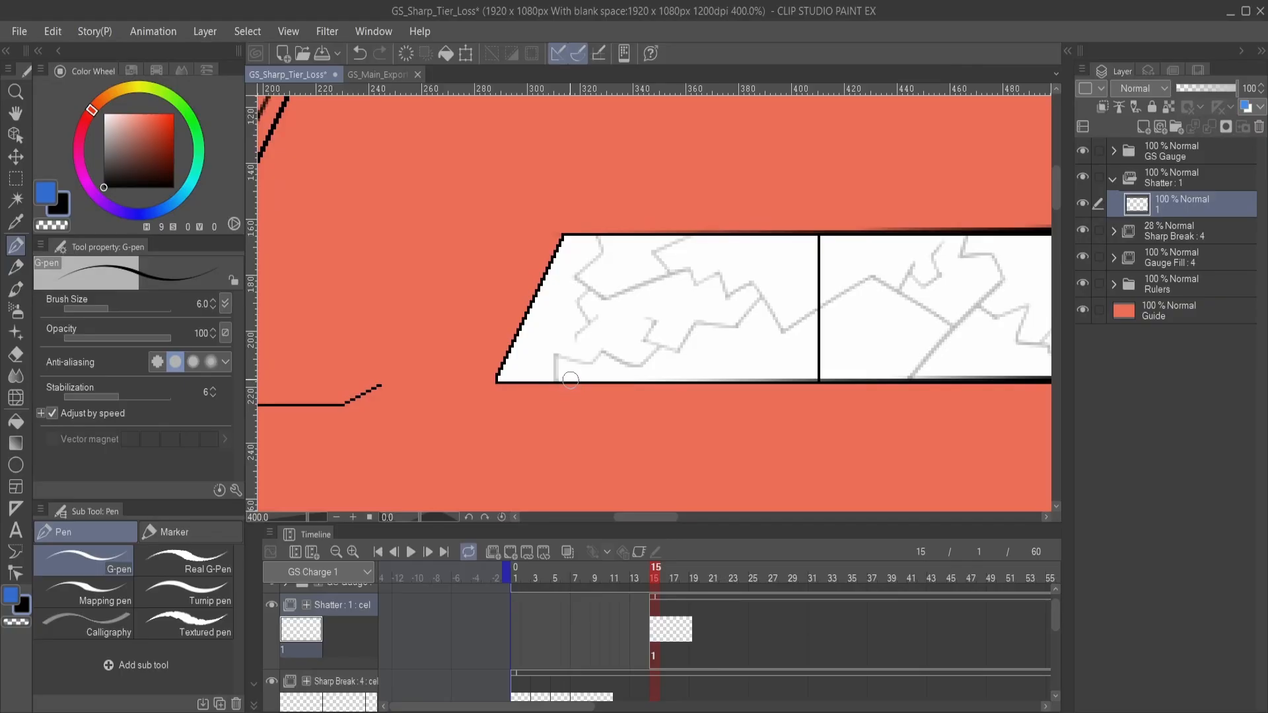
pyautogui.scroll(2, 594, 399)
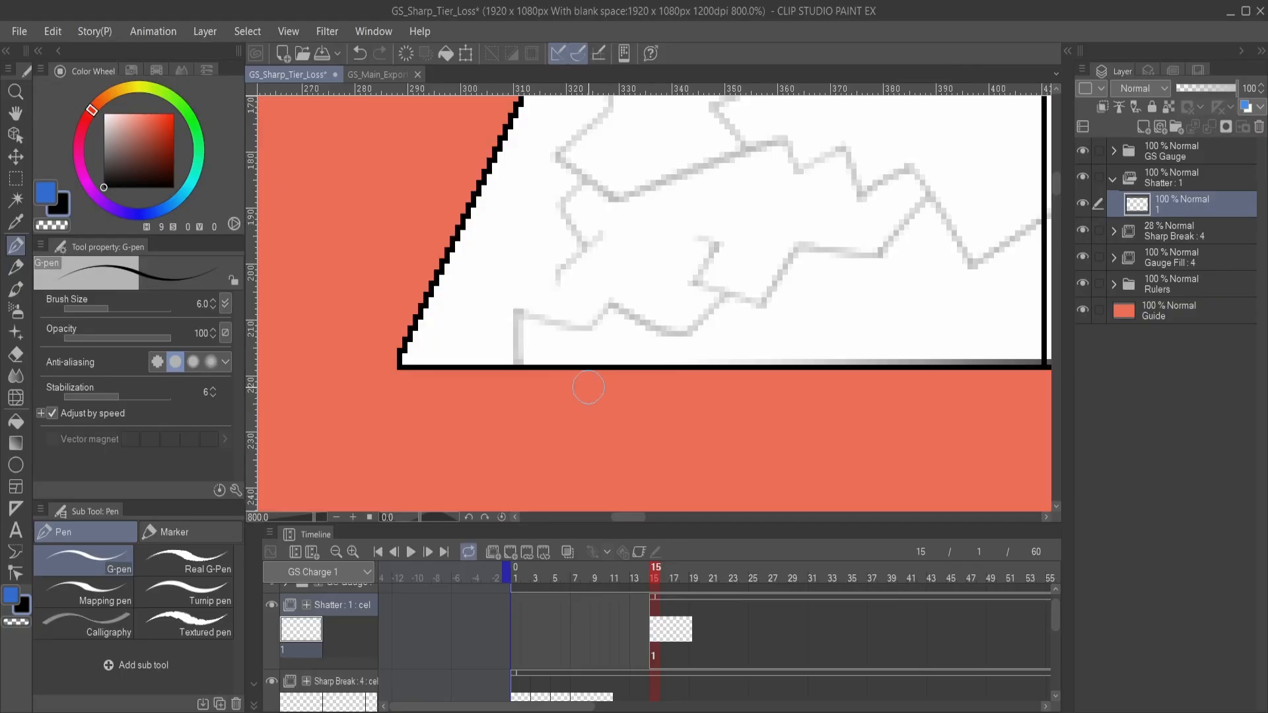
pyautogui.moveTo(568, 362)
pyautogui.mouseDown()
pyautogui.moveTo(601, 369)
pyautogui.moveTo(559, 408)
pyautogui.mouseUp()
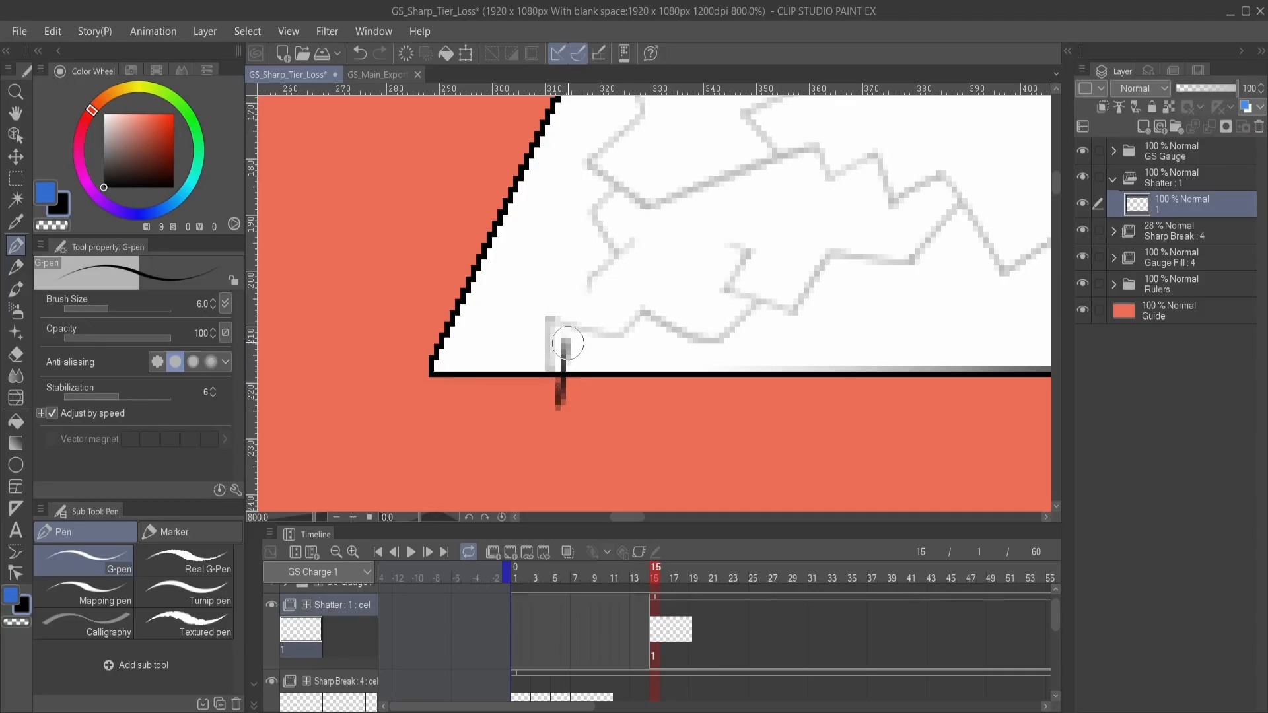
pyautogui.moveTo(563, 340)
pyautogui.mouseDown()
pyautogui.moveTo(631, 378)
pyautogui.moveTo(659, 346)
pyautogui.moveTo(719, 392)
pyautogui.moveTo(701, 371)
pyautogui.moveTo(629, 392)
pyautogui.moveTo(700, 357)
pyautogui.mouseUp()
pyautogui.hotkey('ctrl', 'z')
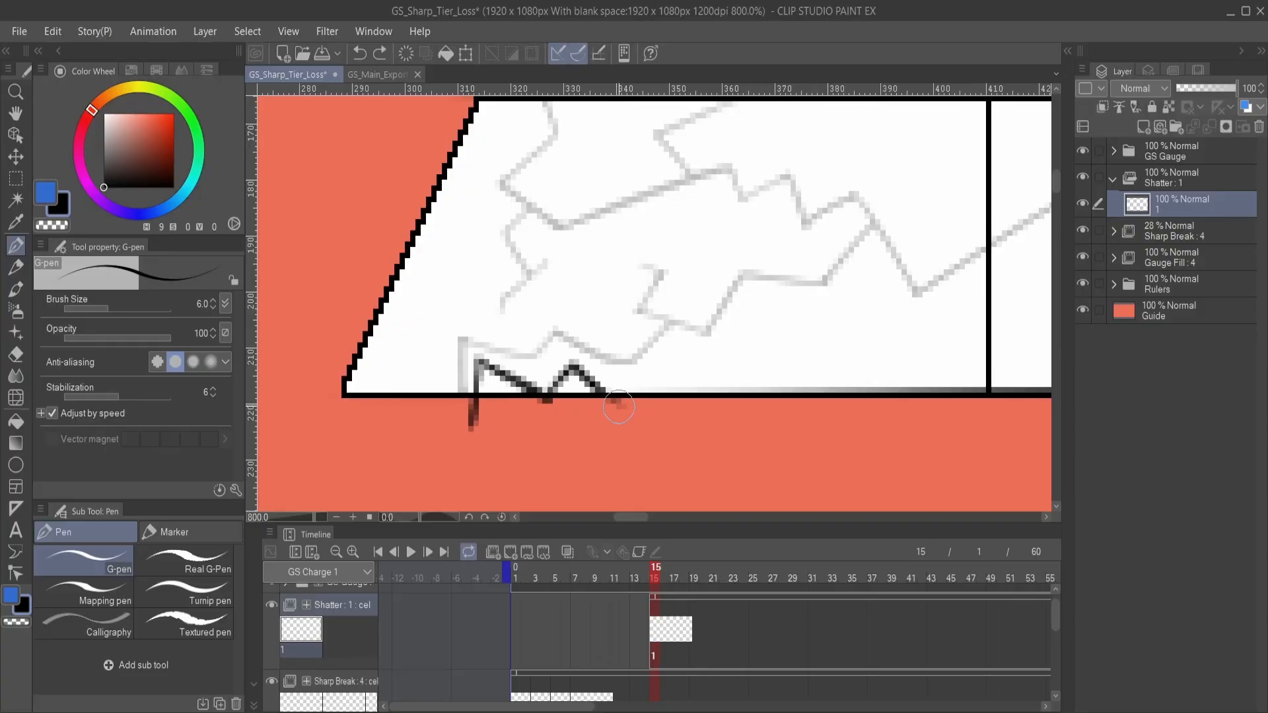
pyautogui.moveTo(619, 406)
pyautogui.mouseDown()
pyautogui.moveTo(675, 364)
pyautogui.moveTo(741, 391)
pyautogui.mouseUp()
pyautogui.moveTo(750, 377)
pyautogui.mouseDown()
pyautogui.moveTo(710, 351)
pyautogui.moveTo(759, 359)
pyautogui.moveTo(712, 377)
pyautogui.moveTo(760, 423)
pyautogui.moveTo(615, 410)
pyautogui.moveTo(751, 328)
pyautogui.moveTo(846, 379)
pyautogui.moveTo(724, 383)
pyautogui.moveTo(723, 367)
pyautogui.moveTo(684, 477)
pyautogui.mouseUp()
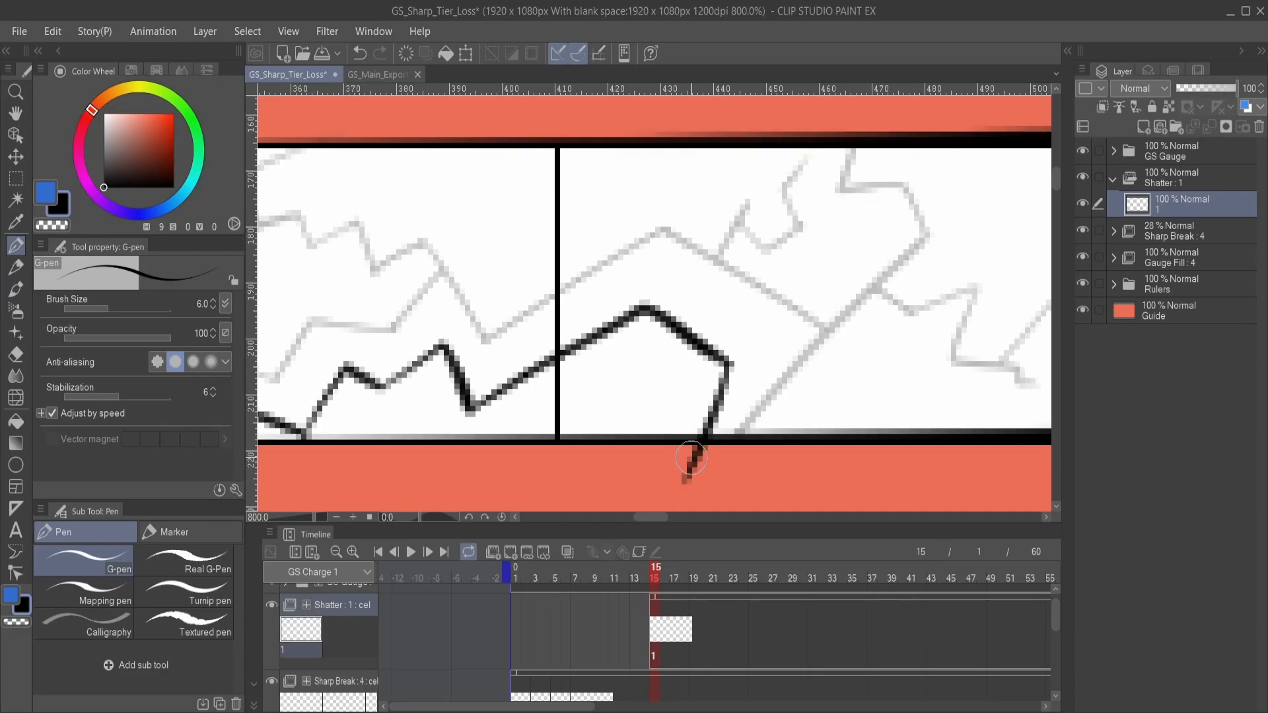
pyautogui.scroll(-2, 708, 459)
pyautogui.moveTo(581, 436); pyautogui.dragTo(700, 344)
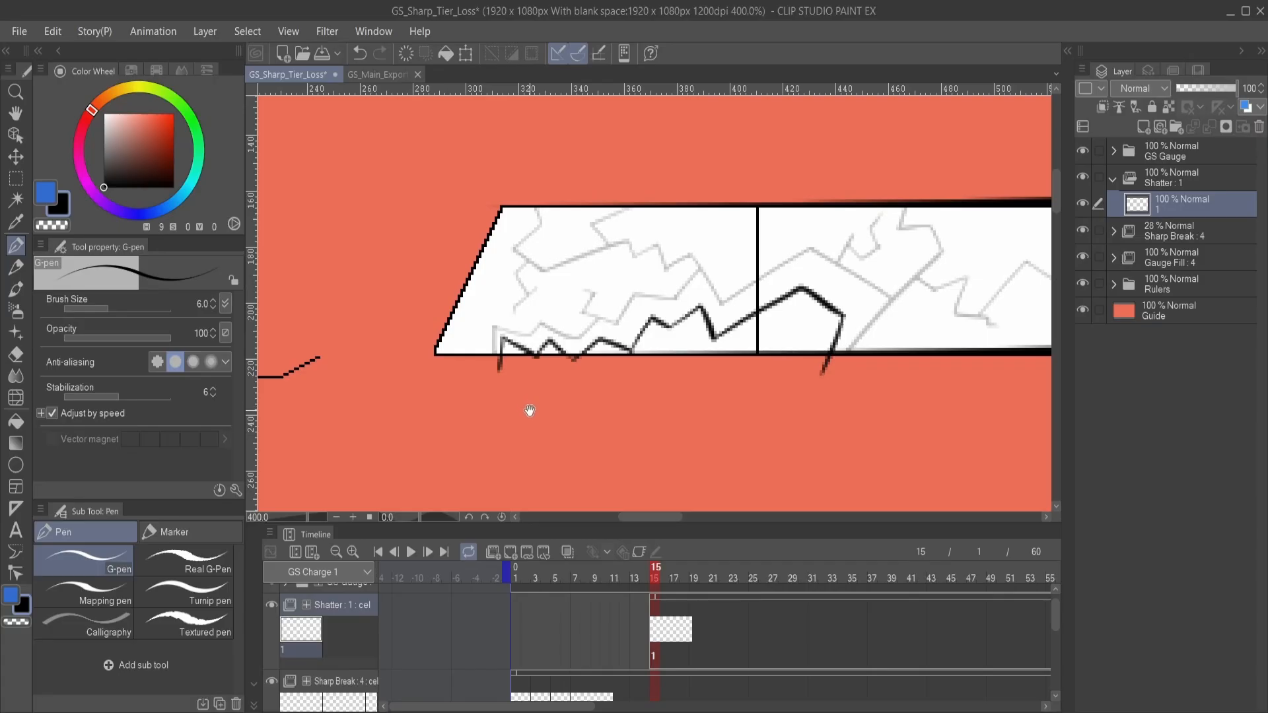
pyautogui.moveTo(622, 391); pyautogui.dragTo(565, 404)
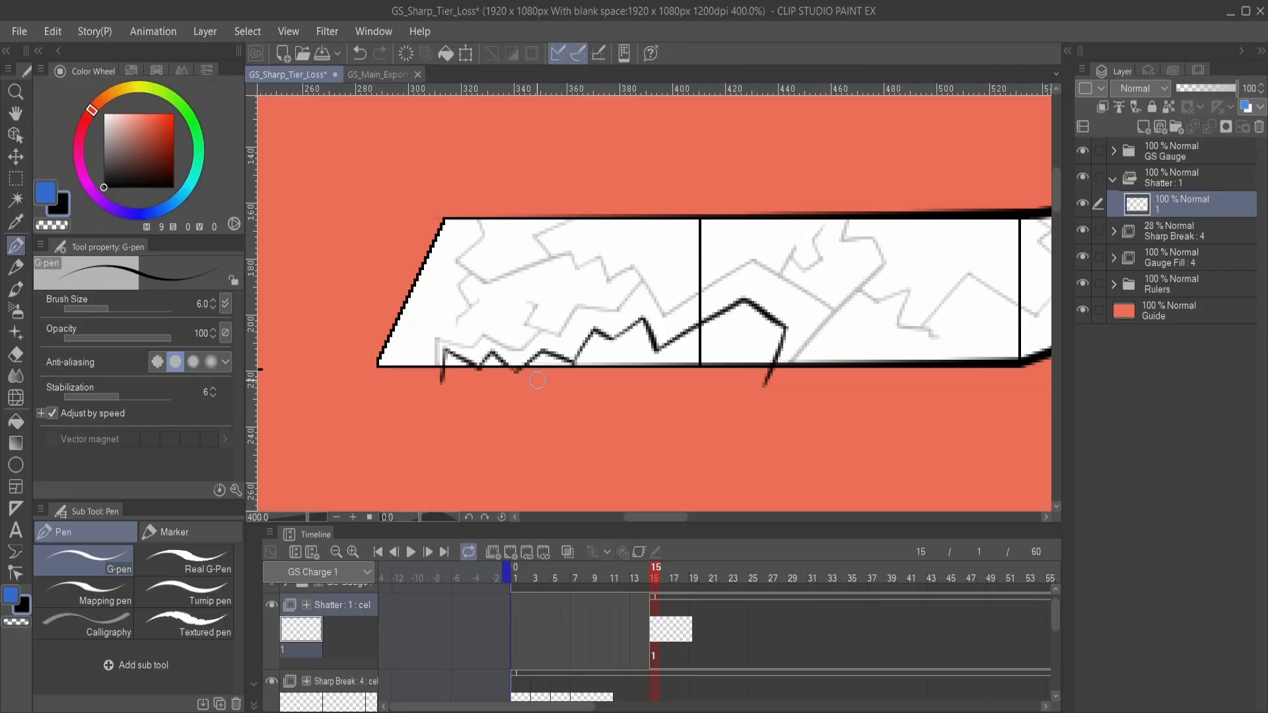
# - Try to rotate the shard outline by -4.8 degrees within a rectangular selection
pyautogui.press('m')
pyautogui.moveTo(388, 258); pyautogui.dragTo(881, 432)
pyautogui.click(696, 461)
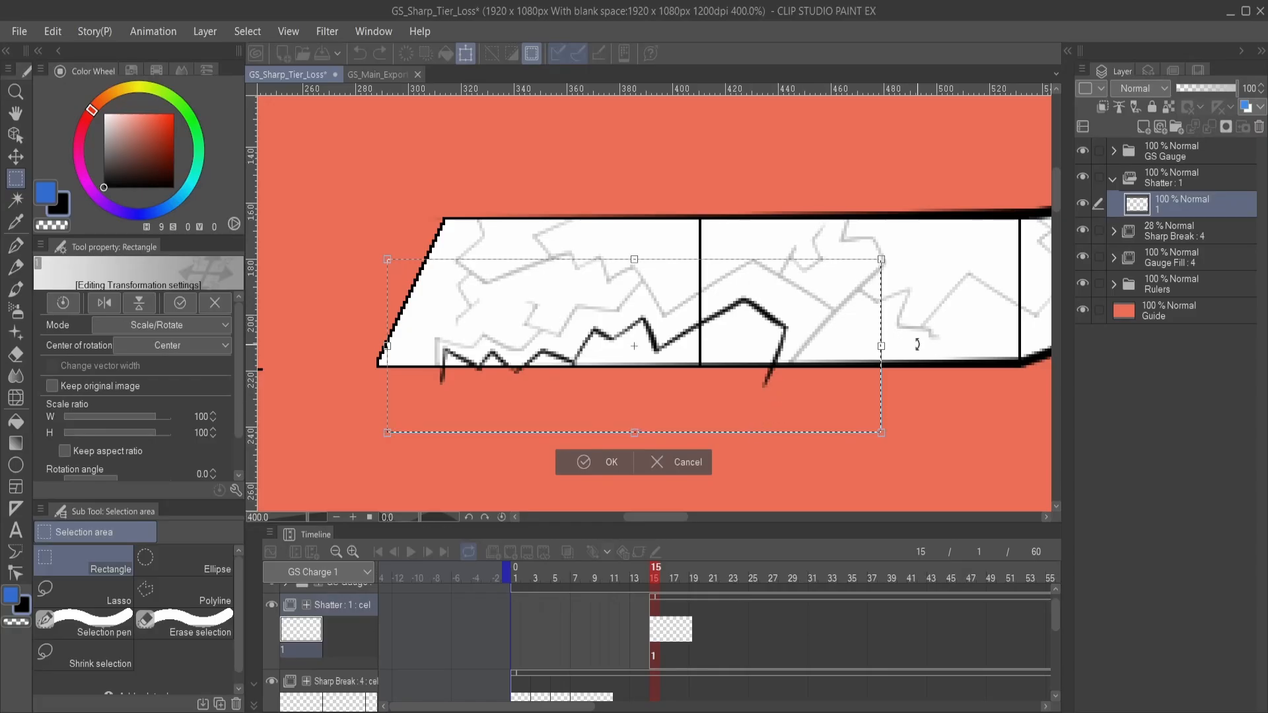
pyautogui.moveTo(803, 356)
pyautogui.mouseDown()
pyautogui.moveTo(746, 435)
pyautogui.moveTo(819, 329)
pyautogui.moveTo(785, 375)
pyautogui.moveTo(822, 334)
pyautogui.moveTo(800, 362)
pyautogui.mouseUp()
pyautogui.moveTo(912, 342); pyautogui.dragTo(910, 319)
pyautogui.moveTo(809, 363); pyautogui.dragTo(759, 333)
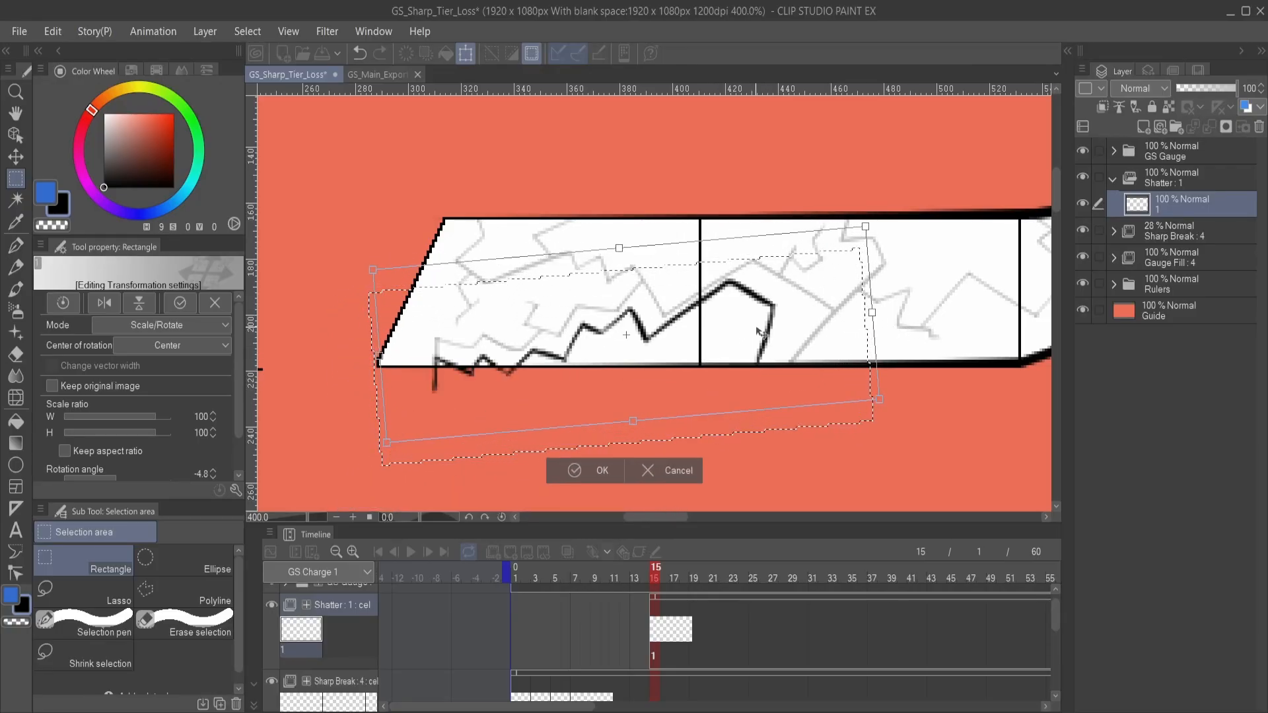
pyautogui.click(659, 468)
pyautogui.click(505, 454)
pyautogui.moveTo(551, 387); pyautogui.dragTo(641, 395)
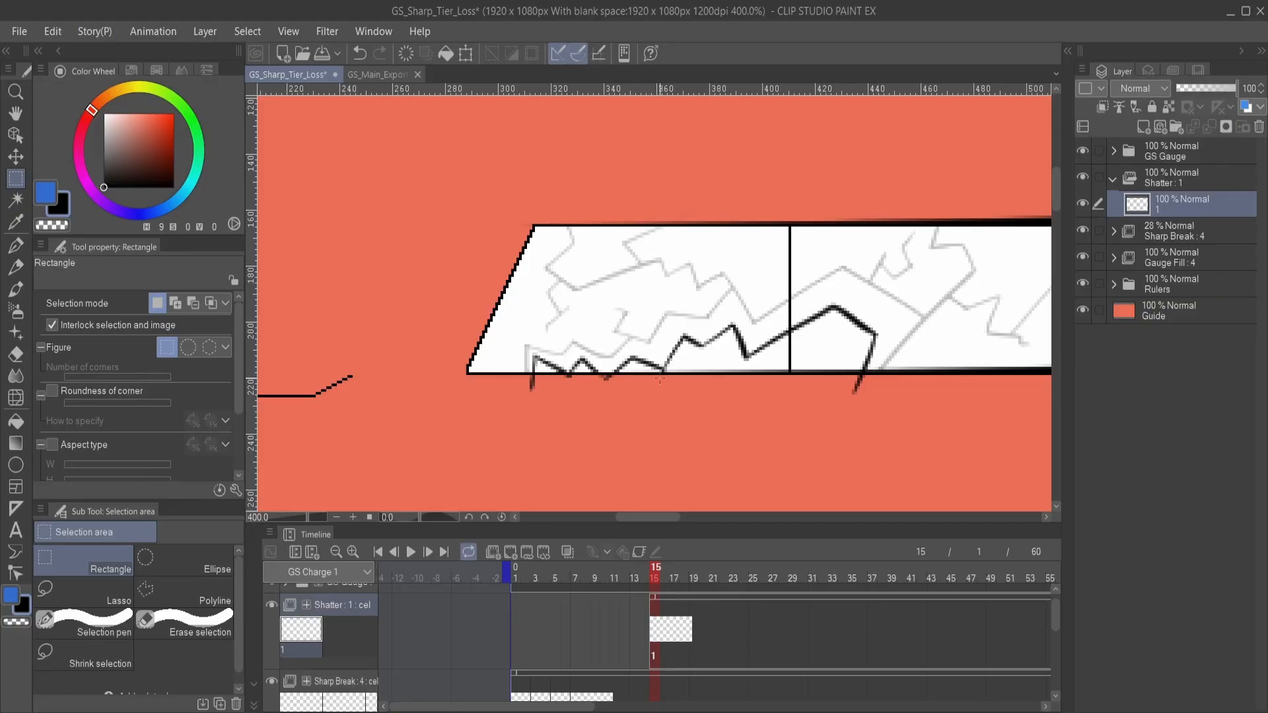
# - Undo the shard outline strokes on Shatter's cel 1 until the cel is empty
pyautogui.hotkey('ctrl', 'z')
pyautogui.hotkey('ctrl', 'z')
pyautogui.hotkey('ctrl', 'z')
pyautogui.hotkey('ctrl', 'z')
pyautogui.hotkey('ctrl', 'z')
pyautogui.hotkey('ctrl', 'z')
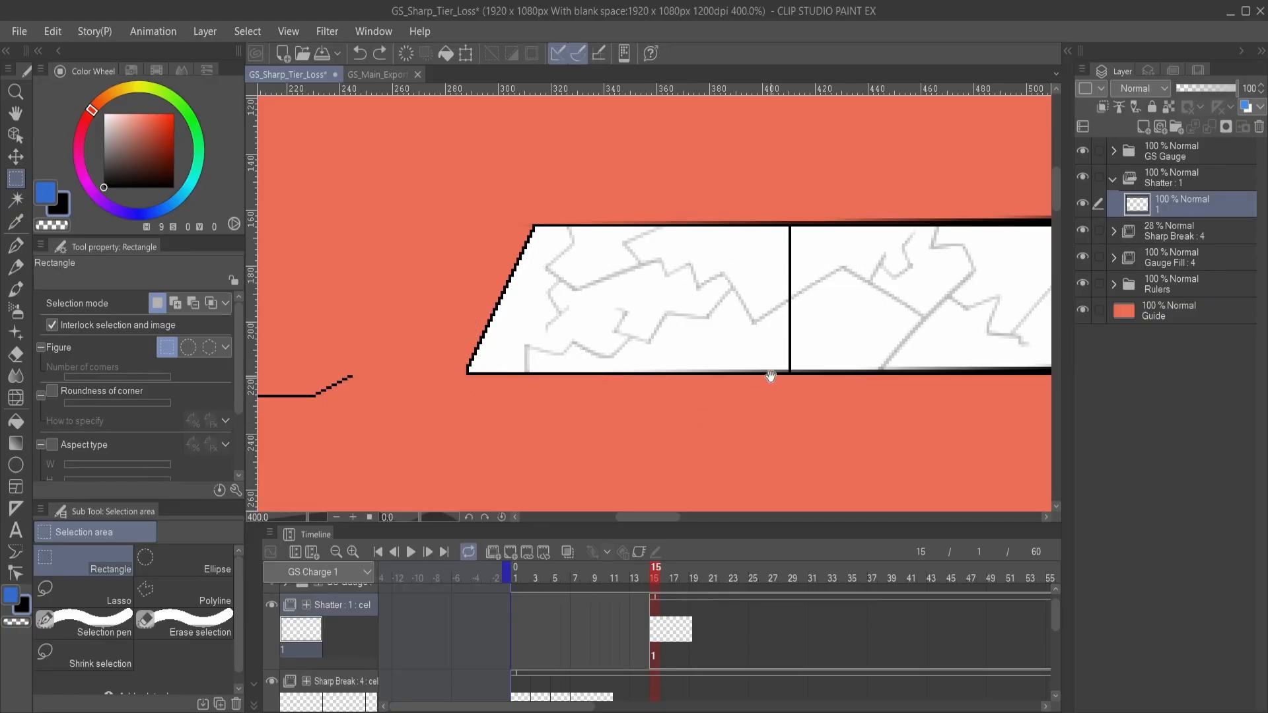
# - Switch back to the G-pen and examine the faded cracks along the whole gauge
pyautogui.moveTo(771, 376); pyautogui.dragTo(636, 382)
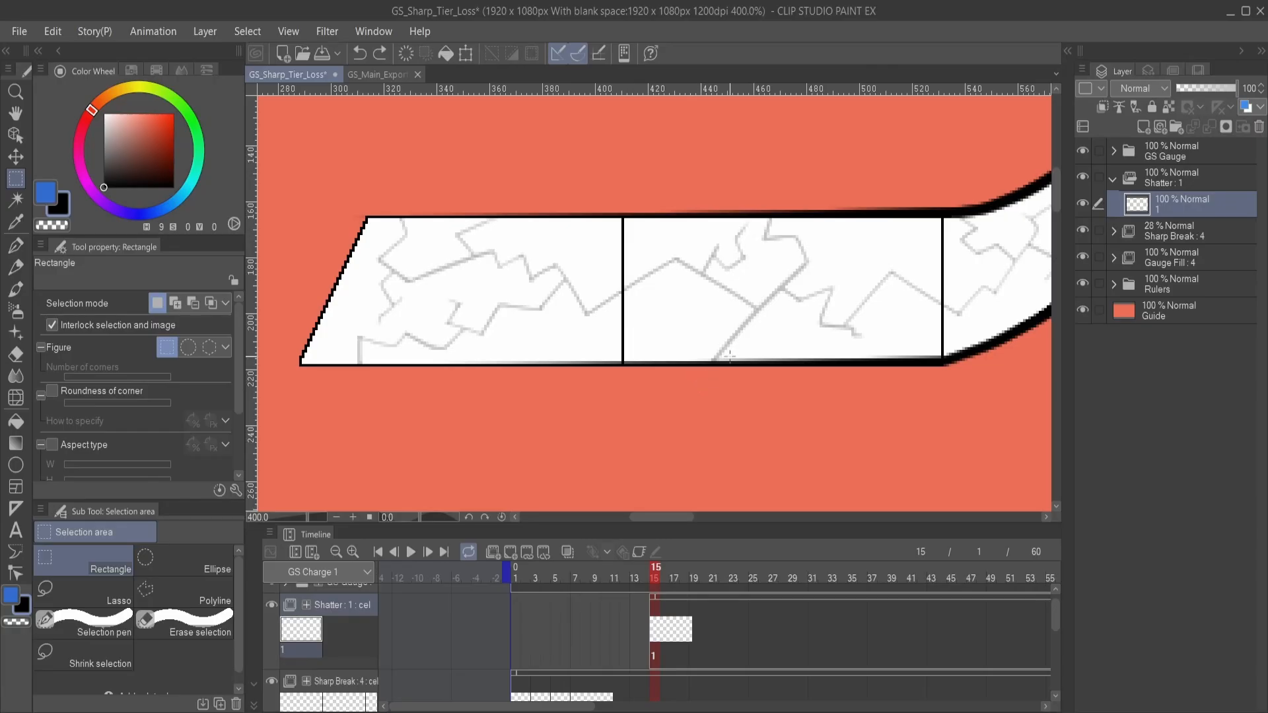
pyautogui.moveTo(758, 277); pyautogui.dragTo(629, 331)
pyautogui.press('p')
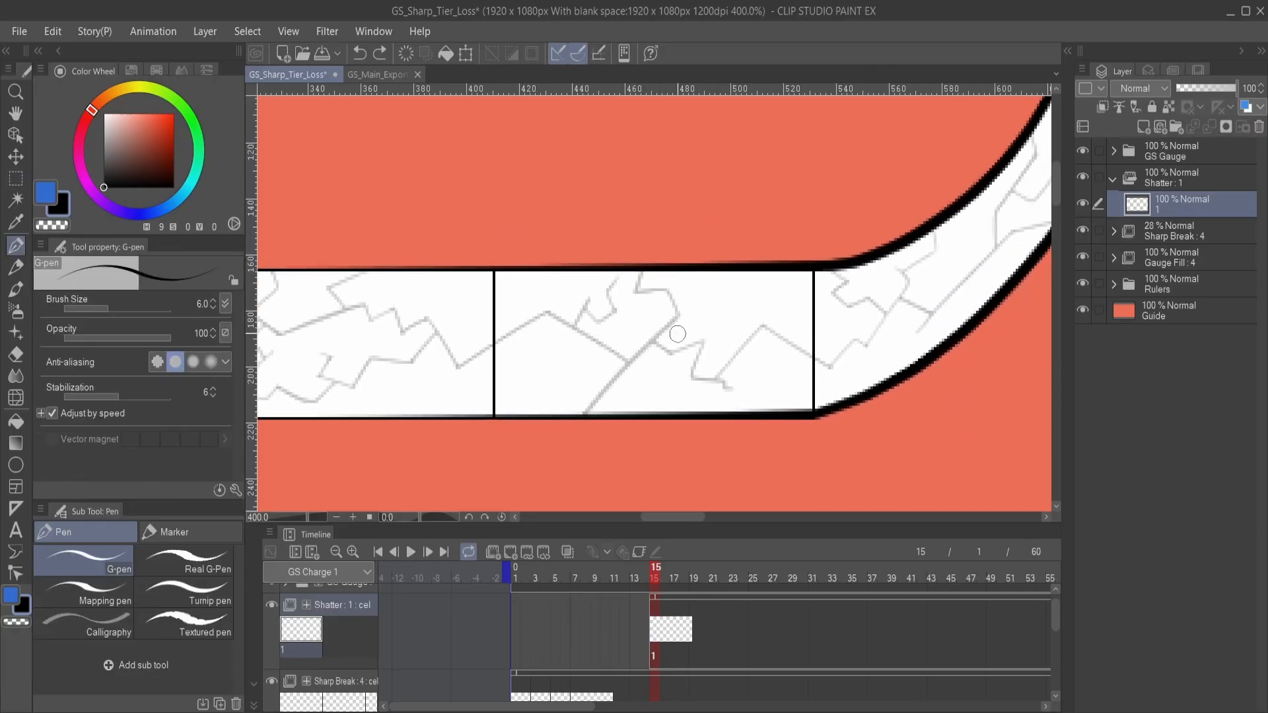
pyautogui.moveTo(757, 332); pyautogui.dragTo(821, 286)
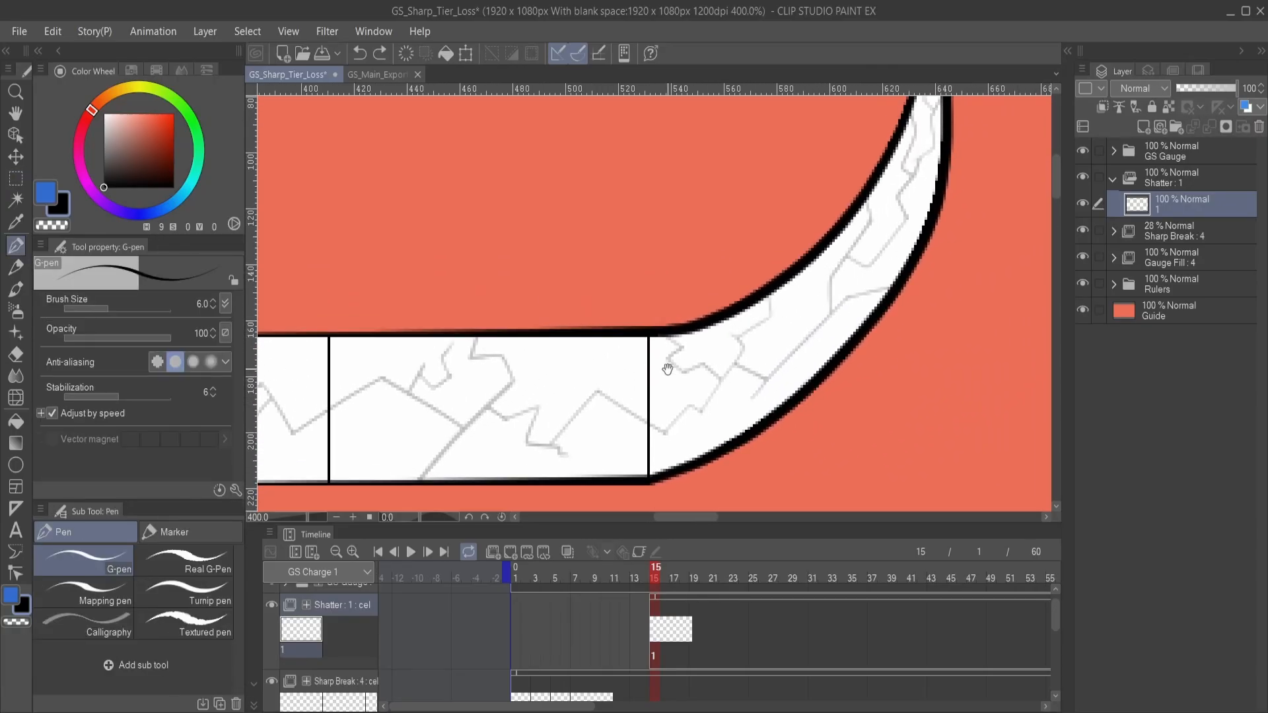
pyautogui.moveTo(667, 368)
pyautogui.mouseDown()
pyautogui.moveTo(660, 340)
pyautogui.moveTo(716, 331)
pyautogui.moveTo(796, 345)
pyautogui.moveTo(738, 324)
pyautogui.moveTo(655, 335)
pyautogui.moveTo(651, 359)
pyautogui.moveTo(612, 357)
pyautogui.moveTo(650, 365)
pyautogui.mouseUp()
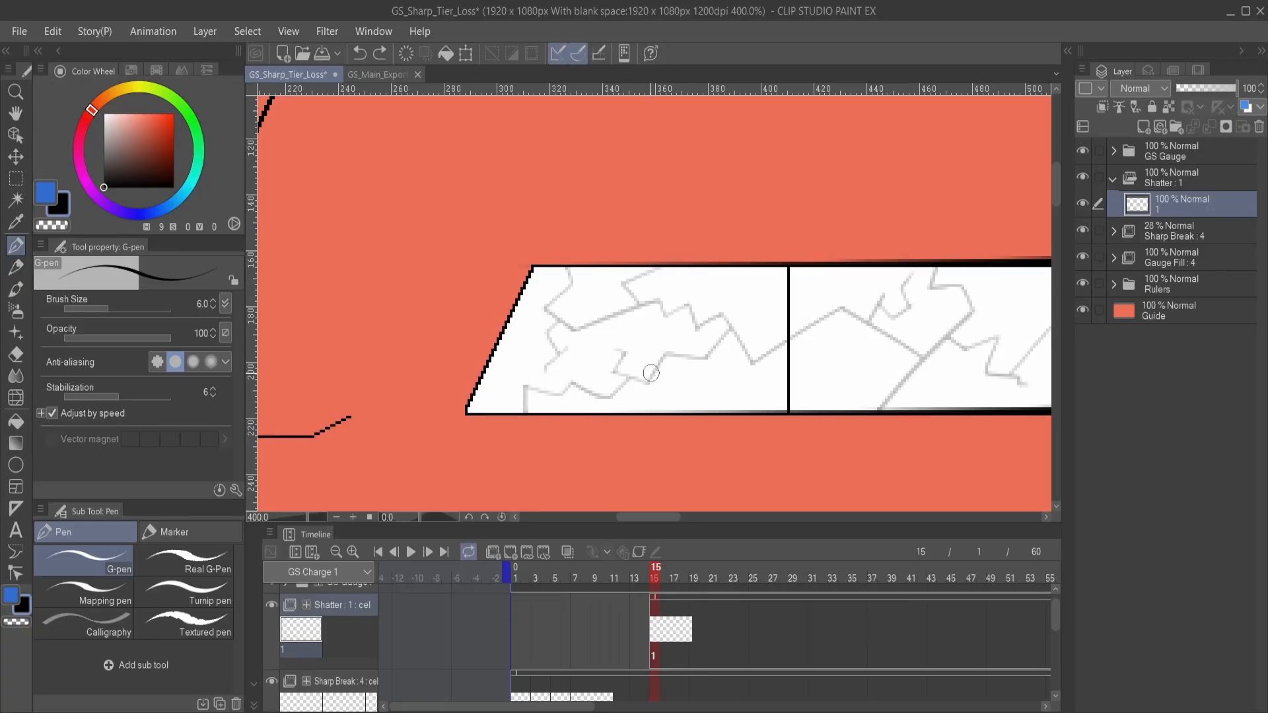
pyautogui.moveTo(698, 357); pyautogui.dragTo(608, 371)
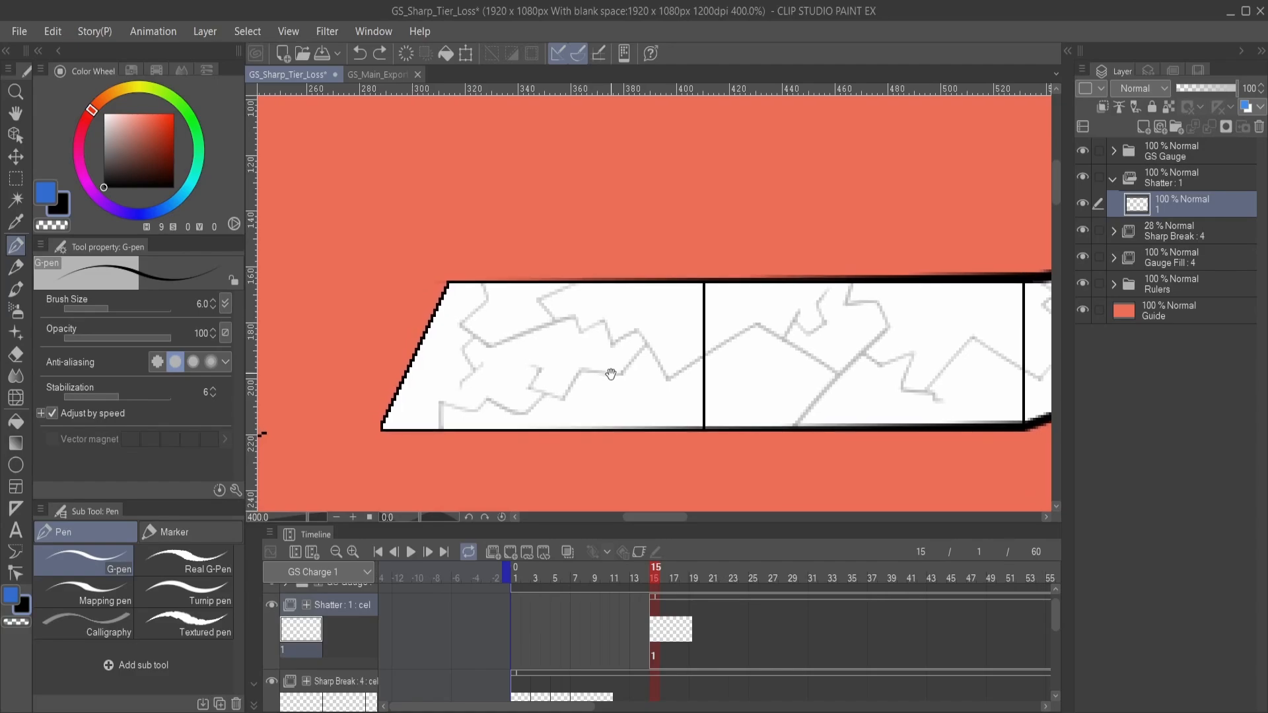
pyautogui.moveTo(552, 405)
pyautogui.mouseDown()
pyautogui.moveTo(574, 402)
pyautogui.moveTo(569, 376)
pyautogui.moveTo(559, 390)
pyautogui.mouseUp()
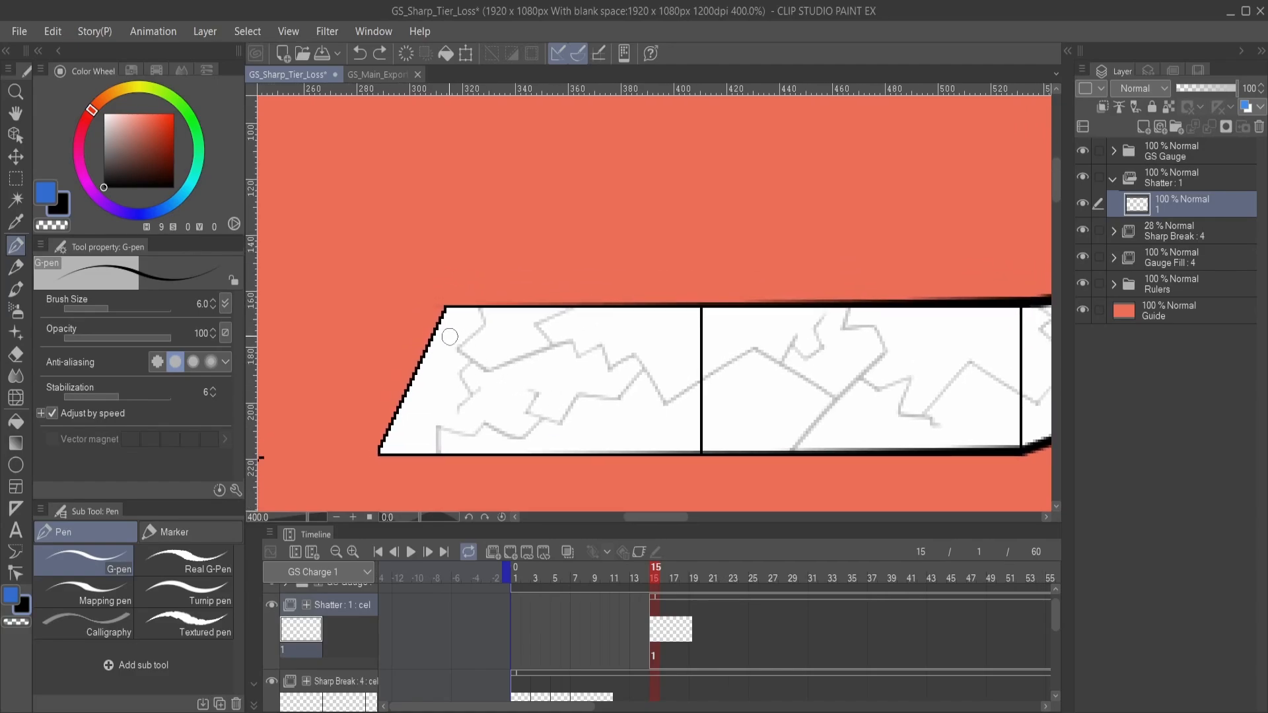
pyautogui.moveTo(377, 396)
pyautogui.mouseDown()
pyautogui.moveTo(555, 343)
pyautogui.moveTo(766, 327)
pyautogui.moveTo(741, 280)
pyautogui.mouseUp()
pyautogui.hotkey('ctrl', 'z')
pyautogui.moveTo(362, 383)
pyautogui.mouseDown()
pyautogui.moveTo(616, 373)
pyautogui.moveTo(735, 348)
pyautogui.moveTo(802, 231)
pyautogui.mouseUp()
pyautogui.hotkey('ctrl', 'z')
pyautogui.moveTo(357, 335)
pyautogui.mouseDown()
pyautogui.moveTo(591, 394)
pyautogui.moveTo(744, 252)
pyautogui.mouseUp()
pyautogui.moveTo(692, 413); pyautogui.dragTo(671, 351)
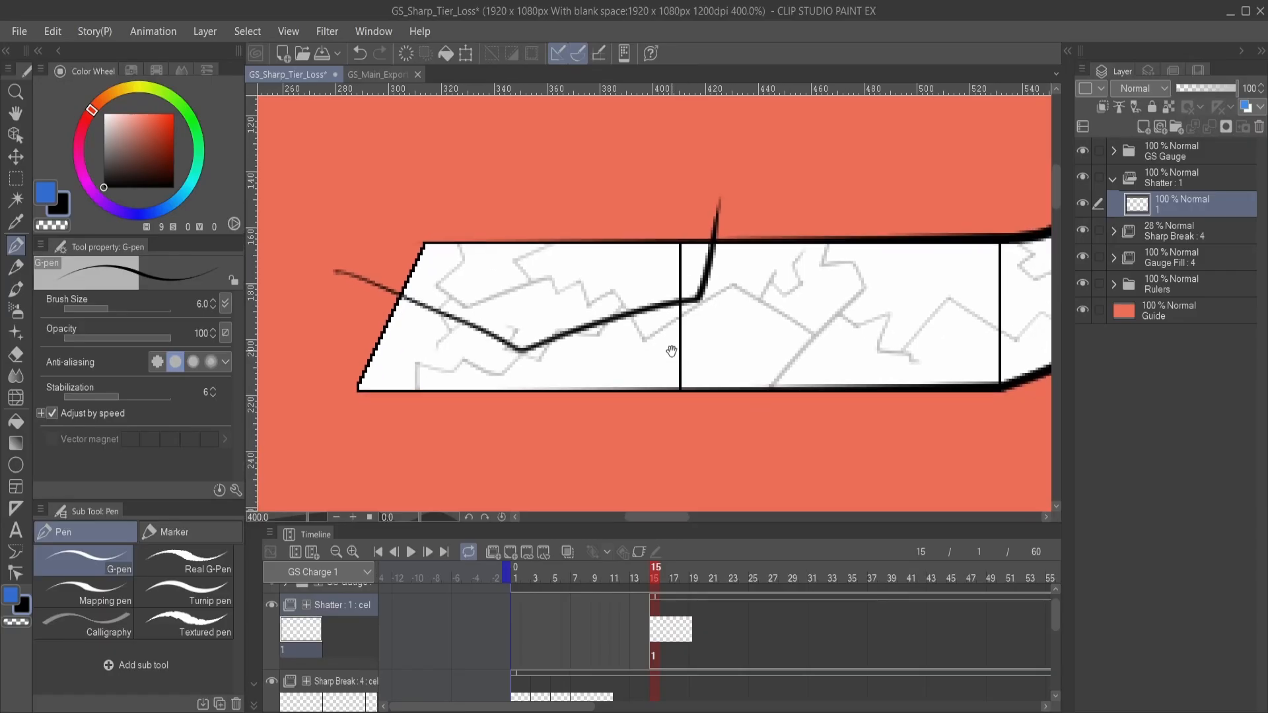
pyautogui.moveTo(670, 351); pyautogui.dragTo(607, 393)
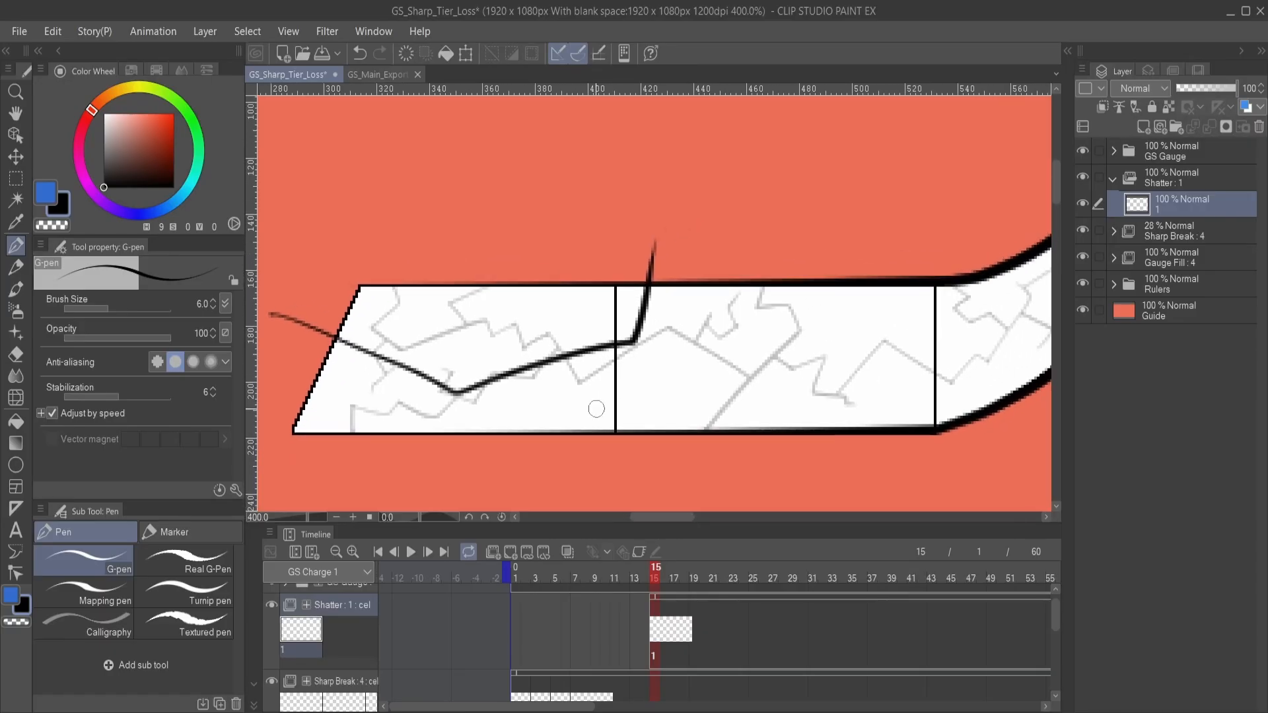
pyautogui.scroll(-1, 638, 416)
pyautogui.scroll(1, 688, 379)
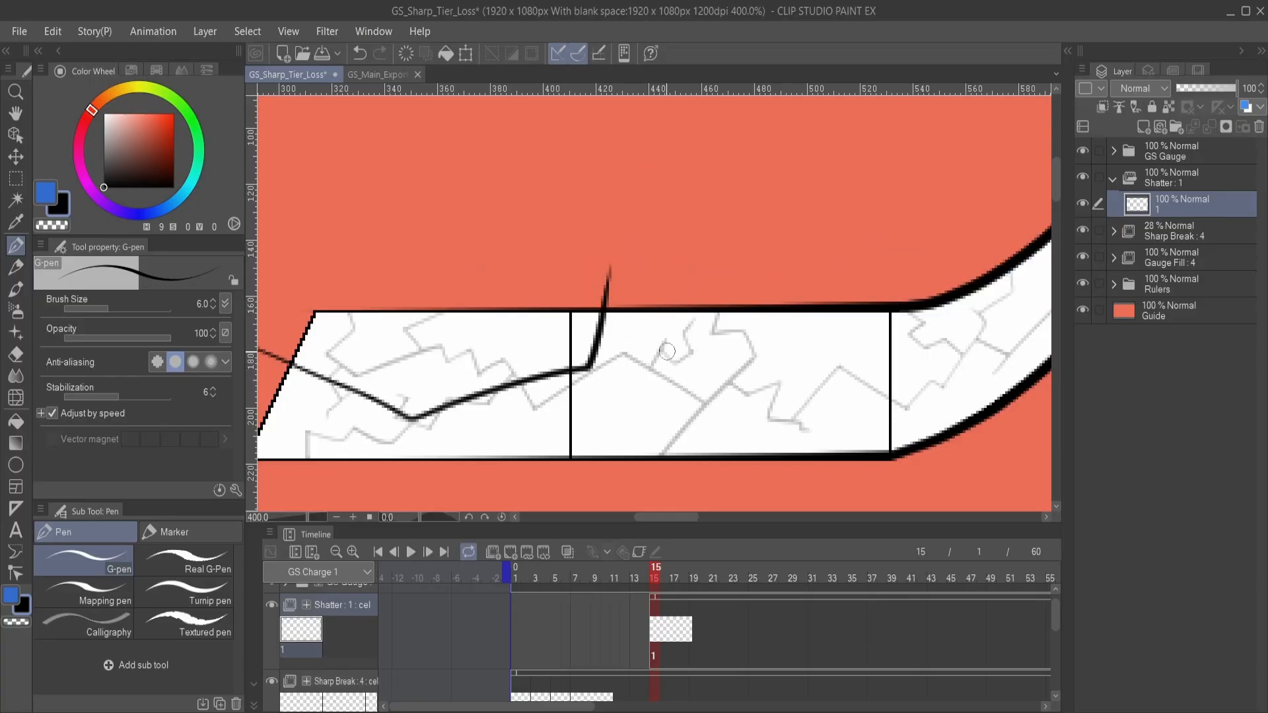
pyautogui.moveTo(465, 310)
pyautogui.mouseDown()
pyautogui.moveTo(502, 293)
pyautogui.moveTo(686, 288)
pyautogui.mouseUp()
pyautogui.hotkey('ctrl', 'z')
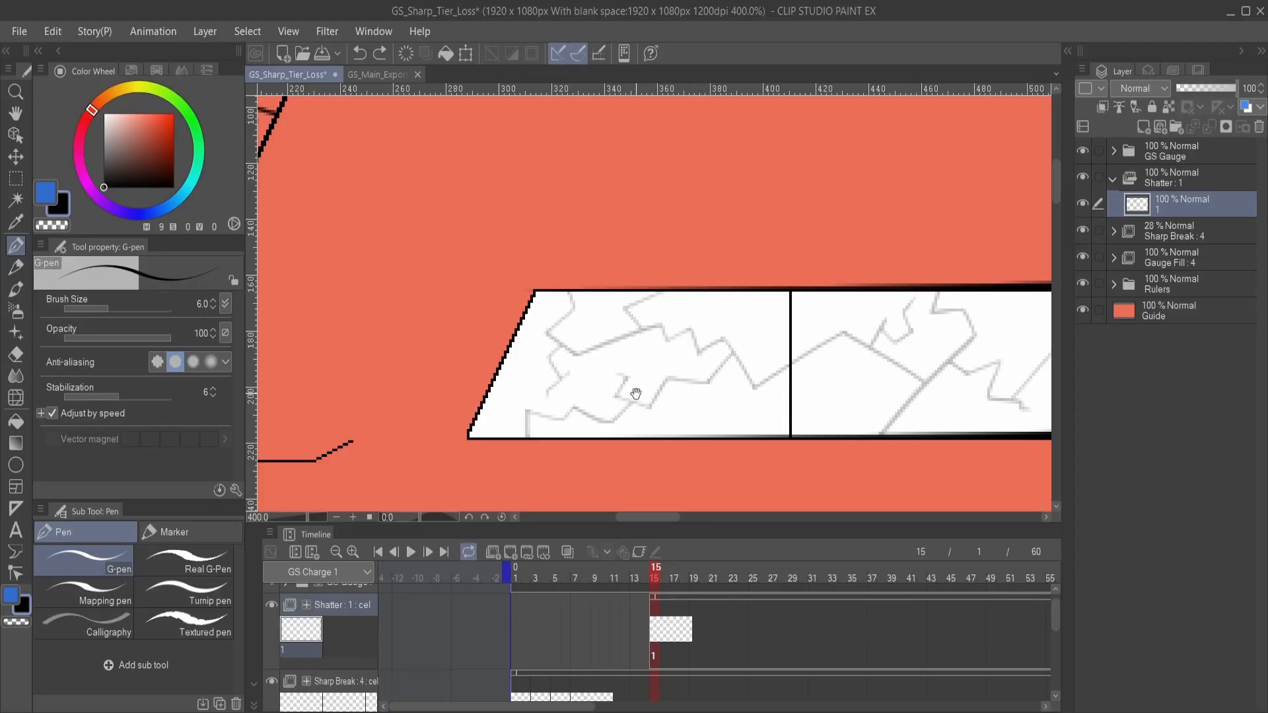
pyautogui.moveTo(636, 394)
pyautogui.mouseDown()
pyautogui.moveTo(674, 331)
pyautogui.moveTo(537, 370)
pyautogui.moveTo(527, 415)
pyautogui.moveTo(502, 395)
pyautogui.moveTo(583, 392)
pyautogui.moveTo(480, 333)
pyautogui.moveTo(551, 353)
pyautogui.mouseUp()
pyautogui.scroll(1, 527, 404)
pyautogui.hotkey('ctrl', 'z')
pyautogui.hotkey('ctrl', 'z')
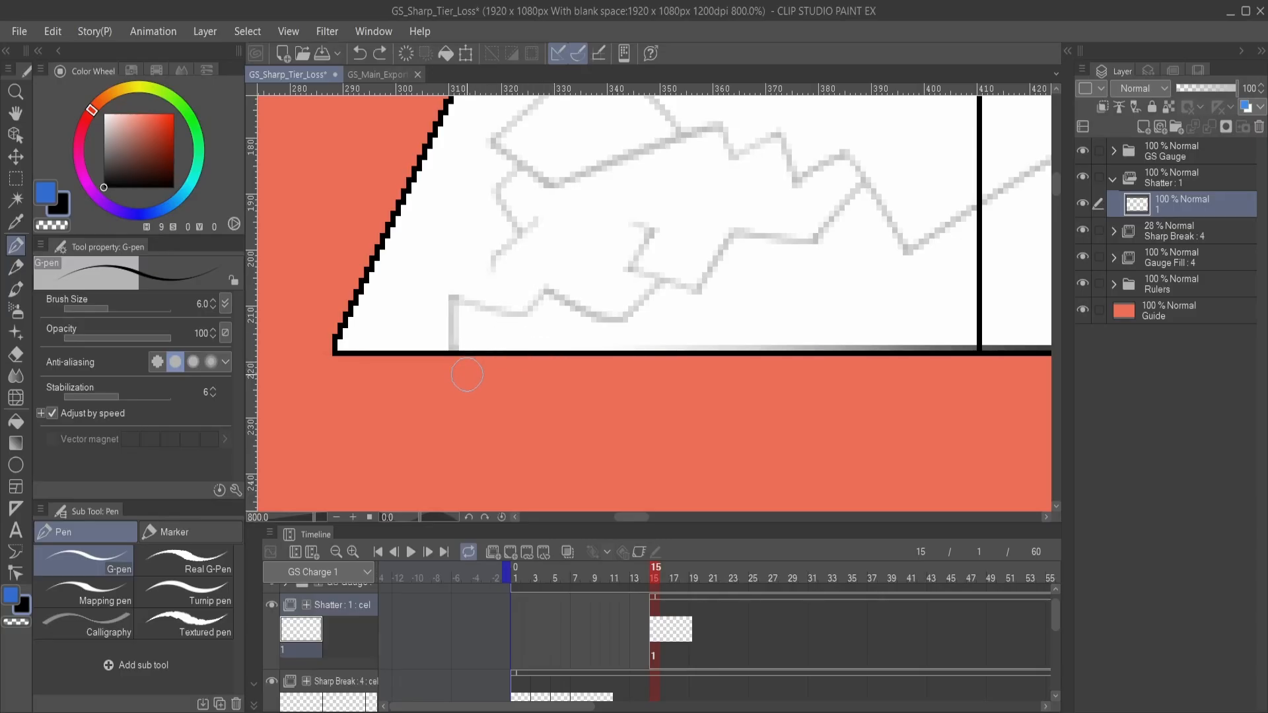
# - Draw a jagged black line about 130 px wide along the gauge's lower edge, with both ends dipping below it
pyautogui.moveTo(466, 380)
pyautogui.mouseDown()
pyautogui.moveTo(502, 337)
pyautogui.moveTo(635, 350)
pyautogui.moveTo(599, 363)
pyautogui.moveTo(615, 363)
pyautogui.moveTo(692, 324)
pyautogui.moveTo(727, 331)
pyautogui.moveTo(792, 300)
pyautogui.moveTo(936, 363)
pyautogui.moveTo(948, 425)
pyautogui.mouseUp()
pyautogui.moveTo(793, 418)
pyautogui.mouseDown()
pyautogui.moveTo(819, 341)
pyautogui.moveTo(973, 317)
pyautogui.mouseUp()
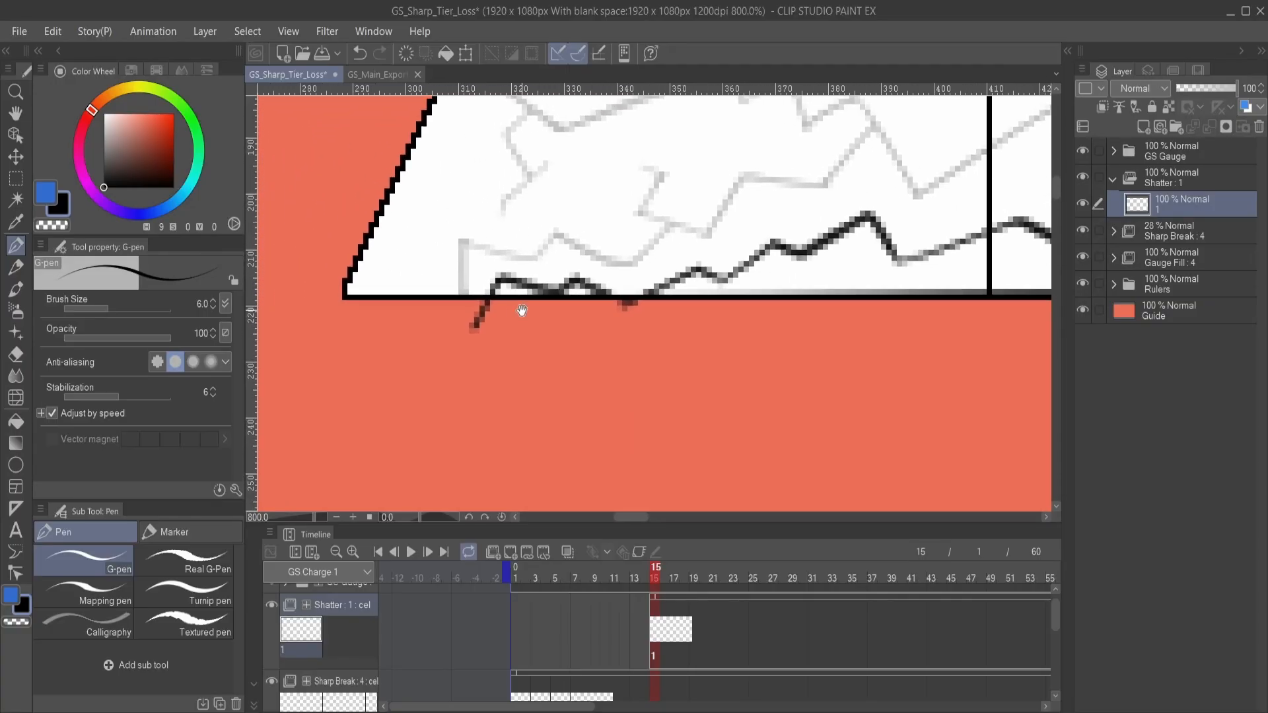
pyautogui.moveTo(633, 339); pyautogui.dragTo(577, 353)
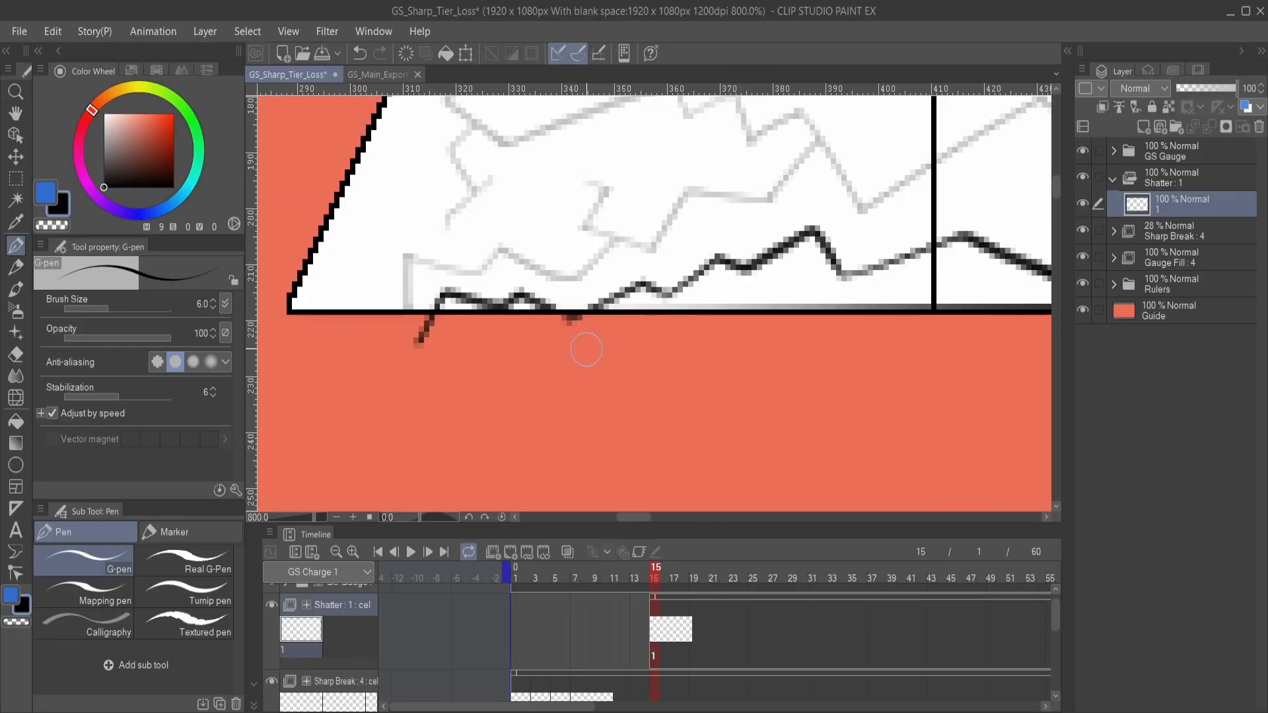
pyautogui.scroll(-2, 584, 346)
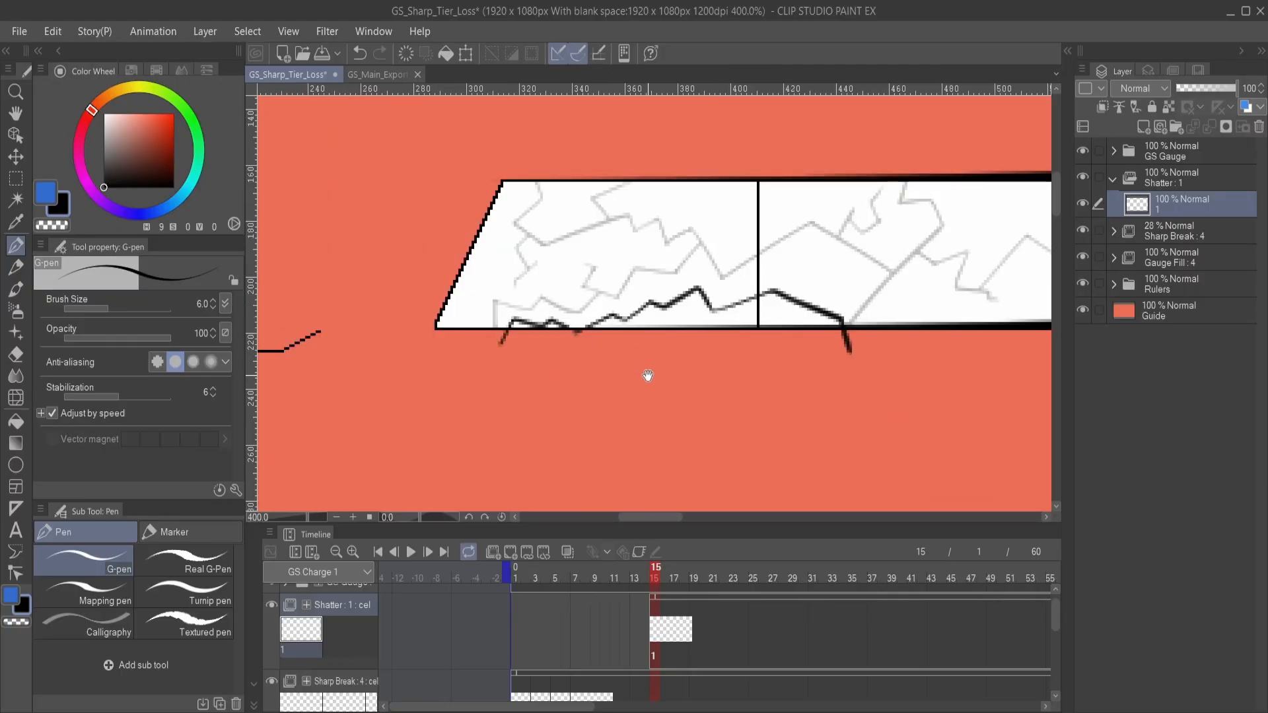
pyautogui.moveTo(626, 350)
pyautogui.mouseDown()
pyautogui.moveTo(611, 362)
pyautogui.moveTo(639, 379)
pyautogui.moveTo(647, 356)
pyautogui.mouseUp()
pyautogui.scroll(2, 631, 343)
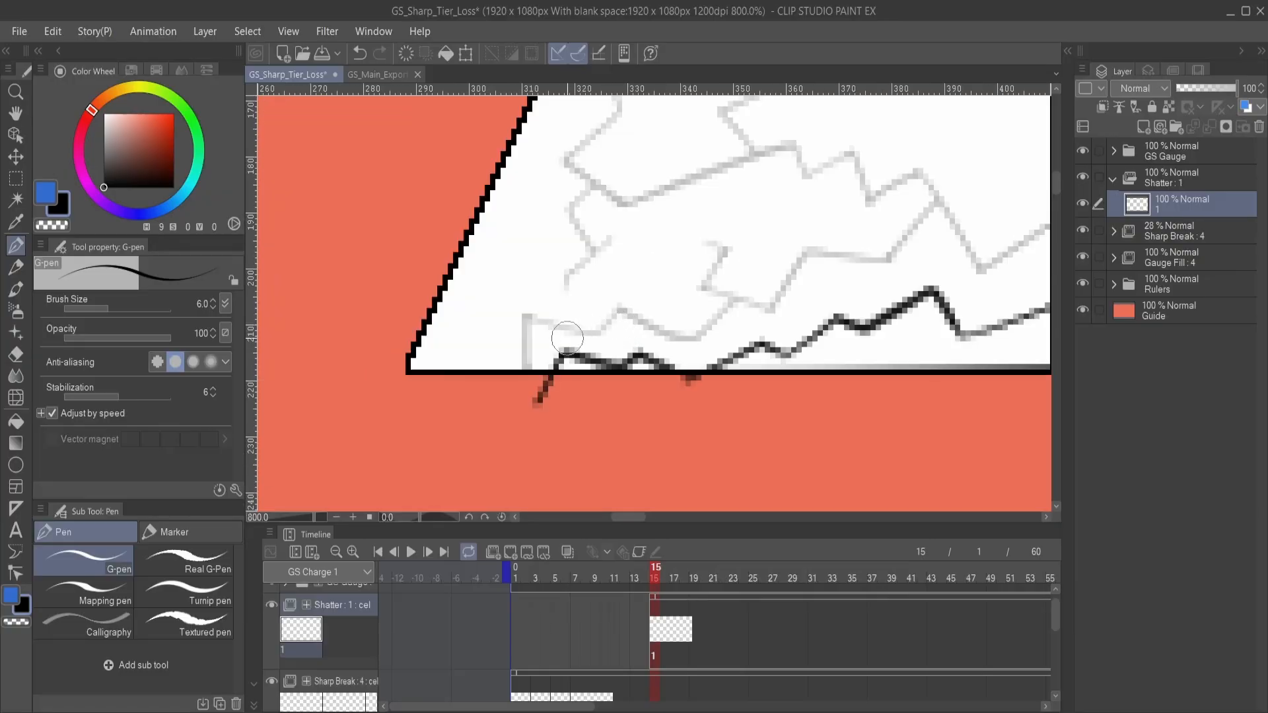
# - Draw a second jagged line just above the first, joined to it by short strokes at the corners to give the shard thickness
pyautogui.moveTo(566, 323); pyautogui.dragTo(534, 368)
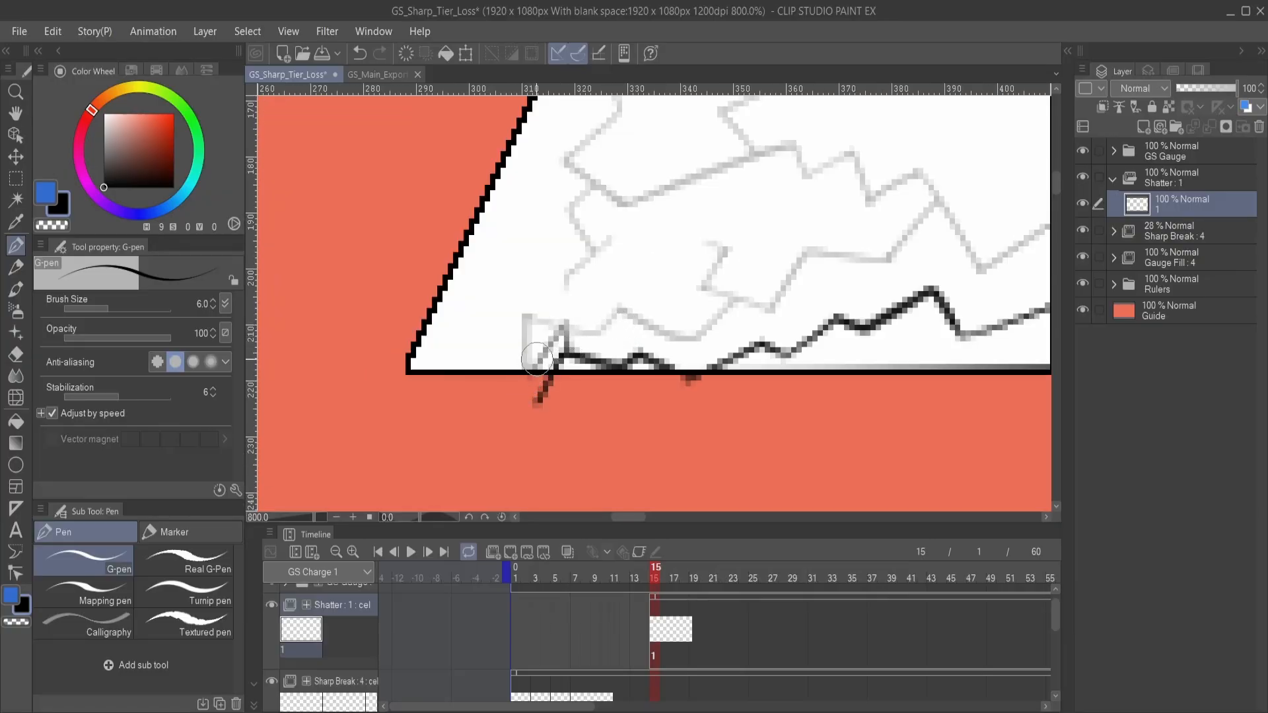
pyautogui.hotkey('ctrl', 'z')
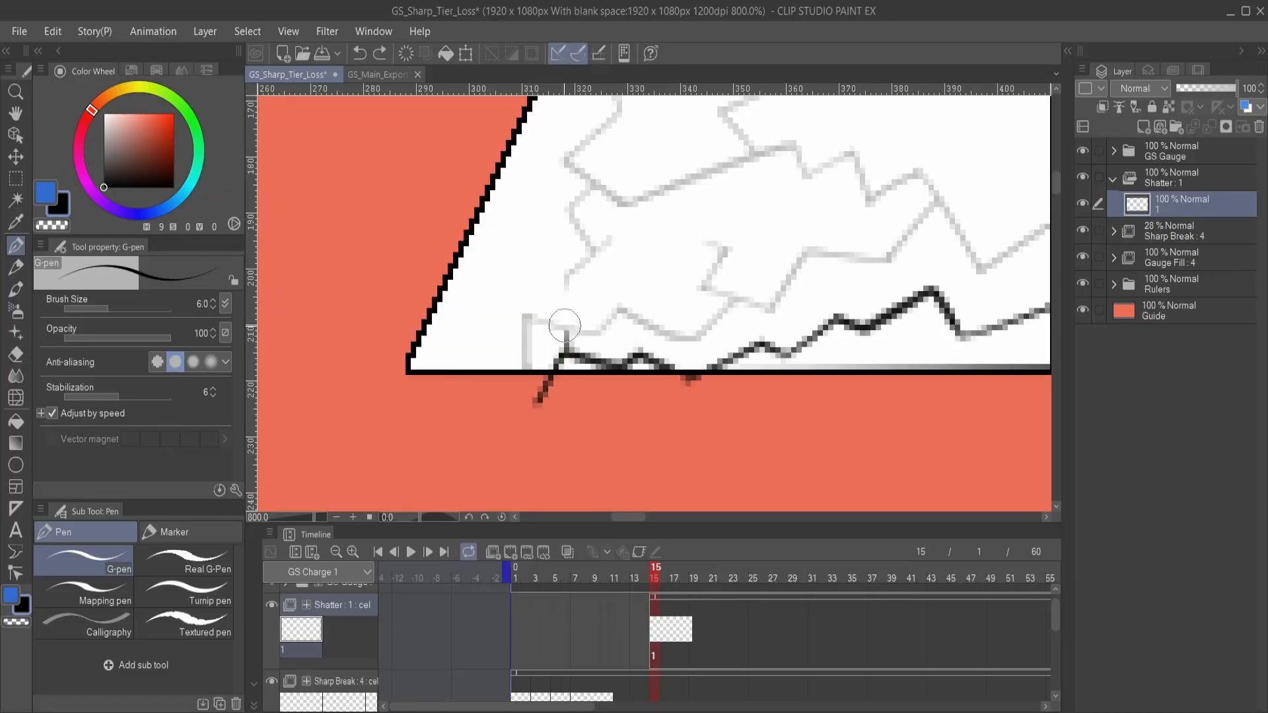
pyautogui.moveTo(562, 326); pyautogui.dragTo(526, 406)
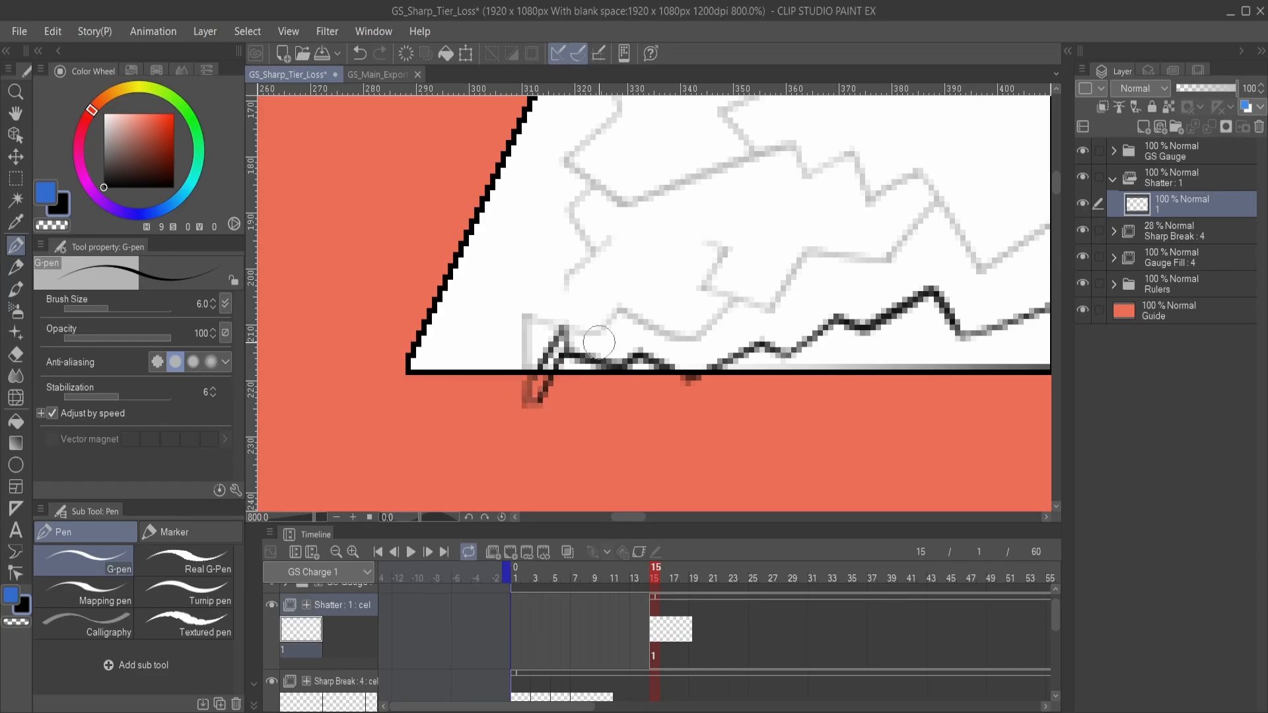
pyautogui.moveTo(569, 328)
pyautogui.mouseDown()
pyautogui.moveTo(619, 357)
pyautogui.moveTo(657, 327)
pyautogui.moveTo(692, 368)
pyautogui.mouseUp()
pyautogui.moveTo(708, 362)
pyautogui.mouseDown()
pyautogui.moveTo(599, 379)
pyautogui.moveTo(662, 333)
pyautogui.moveTo(654, 360)
pyautogui.moveTo(681, 350)
pyautogui.moveTo(679, 366)
pyautogui.moveTo(731, 309)
pyautogui.moveTo(732, 331)
pyautogui.moveTo(666, 360)
pyautogui.moveTo(740, 326)
pyautogui.moveTo(625, 294)
pyautogui.moveTo(629, 309)
pyautogui.moveTo(631, 289)
pyautogui.moveTo(668, 326)
pyautogui.moveTo(621, 338)
pyautogui.moveTo(744, 291)
pyautogui.moveTo(626, 298)
pyautogui.moveTo(757, 345)
pyautogui.moveTo(626, 287)
pyautogui.moveTo(692, 326)
pyautogui.moveTo(658, 322)
pyautogui.moveTo(679, 368)
pyautogui.mouseUp()
pyautogui.hotkey('ctrl', 'z')
pyautogui.hotkey('ctrl', 'z')
pyautogui.hotkey('ctrl', 'z')
pyautogui.hotkey('ctrl', 'z')
pyautogui.moveTo(663, 312); pyautogui.dragTo(673, 391)
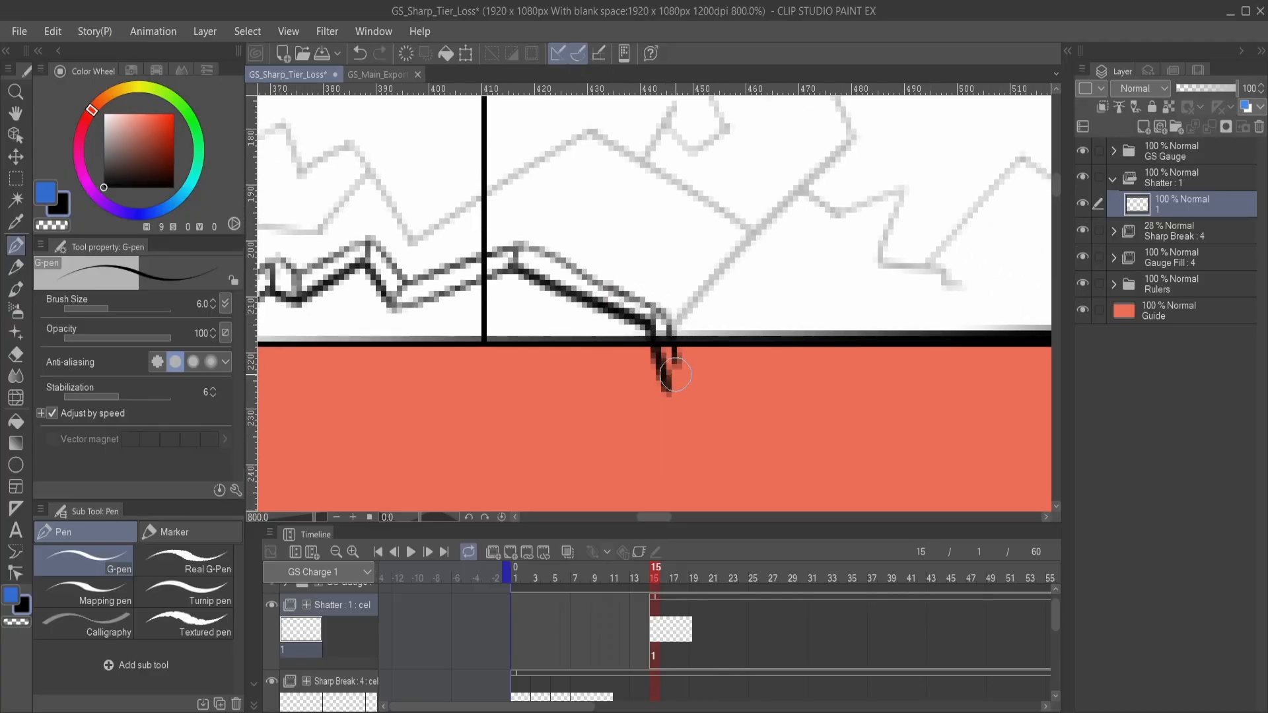
# - Close the shard's two tips where the parallel jagged lines end below the gauge
pyautogui.moveTo(543, 397); pyautogui.dragTo(745, 363)
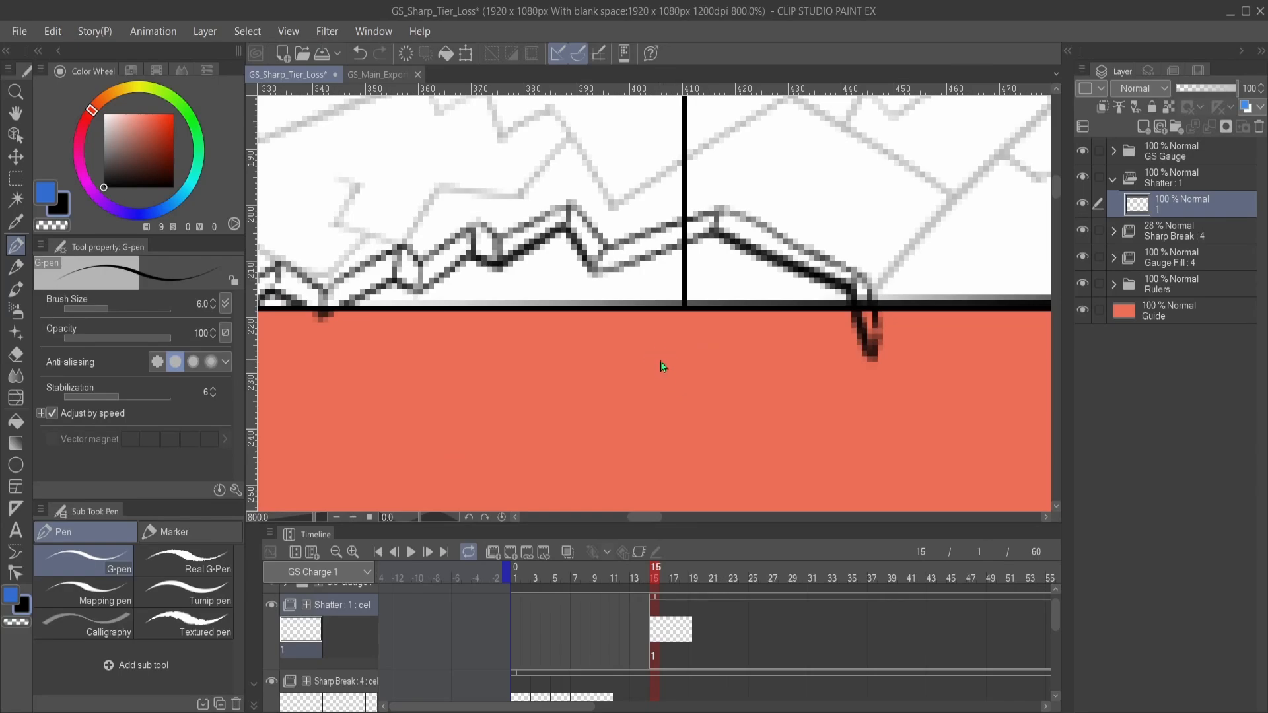
pyautogui.scroll(-2, 660, 362)
pyautogui.moveTo(612, 384)
pyautogui.mouseDown()
pyautogui.moveTo(671, 383)
pyautogui.moveTo(587, 387)
pyautogui.mouseUp()
pyautogui.moveTo(739, 352); pyautogui.dragTo(665, 388)
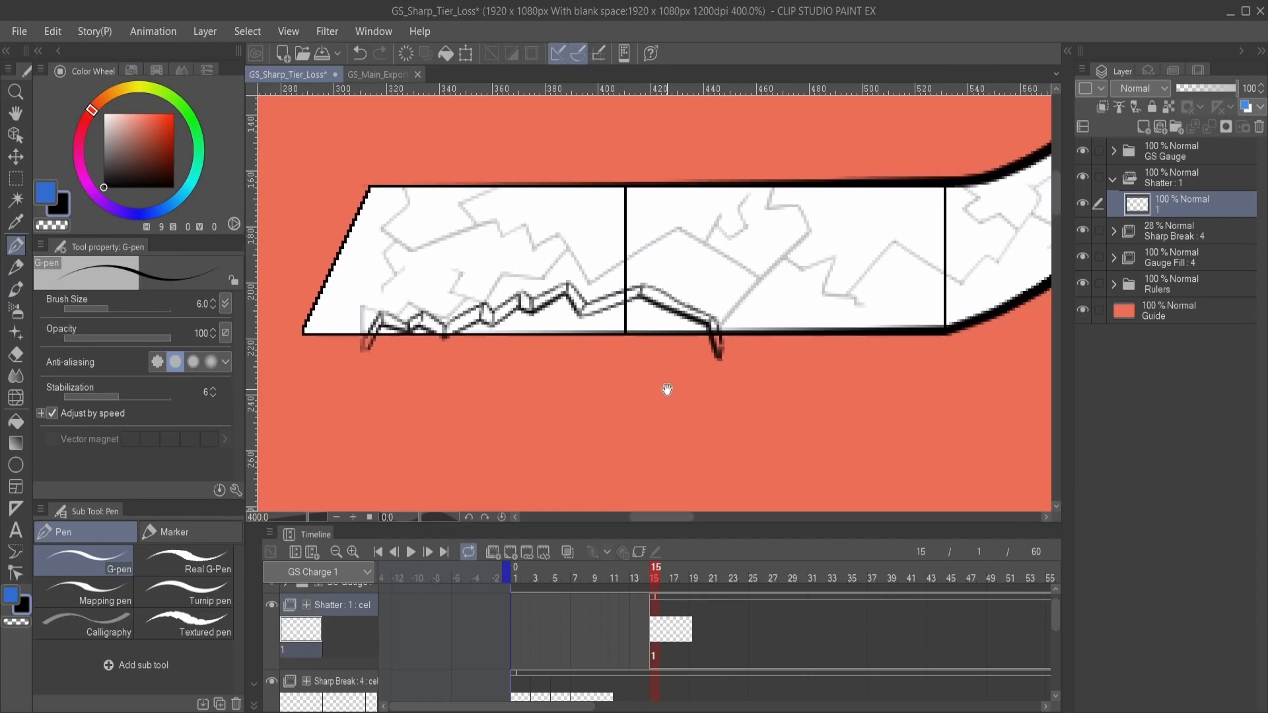
pyautogui.scroll(2, 707, 405)
pyautogui.moveTo(671, 311); pyautogui.dragTo(672, 329)
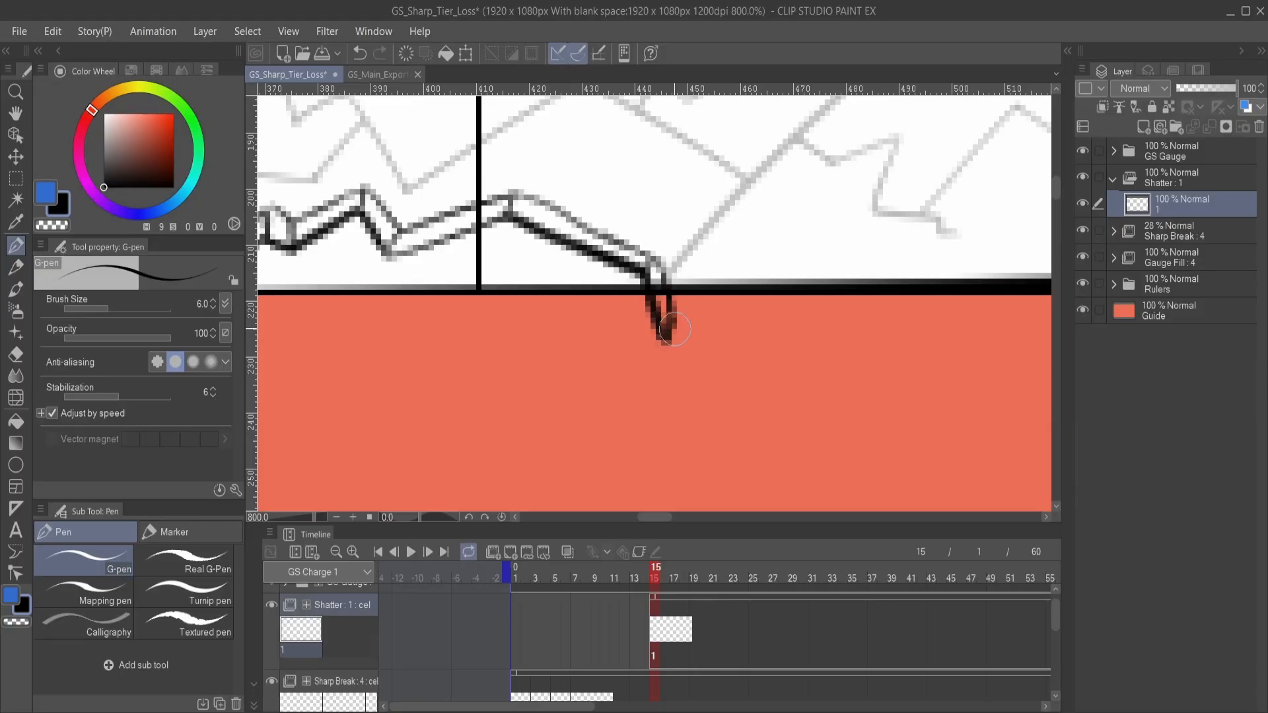
pyautogui.moveTo(495, 340); pyautogui.dragTo(799, 357)
pyautogui.moveTo(497, 340)
pyautogui.mouseDown()
pyautogui.moveTo(738, 354)
pyautogui.moveTo(572, 374)
pyautogui.moveTo(598, 338)
pyautogui.moveTo(673, 336)
pyautogui.moveTo(552, 387)
pyautogui.moveTo(520, 387)
pyautogui.moveTo(523, 355)
pyautogui.mouseUp()
pyautogui.moveTo(399, 338)
pyautogui.mouseDown()
pyautogui.moveTo(398, 373)
pyautogui.moveTo(396, 350)
pyautogui.moveTo(405, 365)
pyautogui.mouseUp()
pyautogui.hotkey('ctrl', 'z')
pyautogui.hotkey('ctrl', 'z')
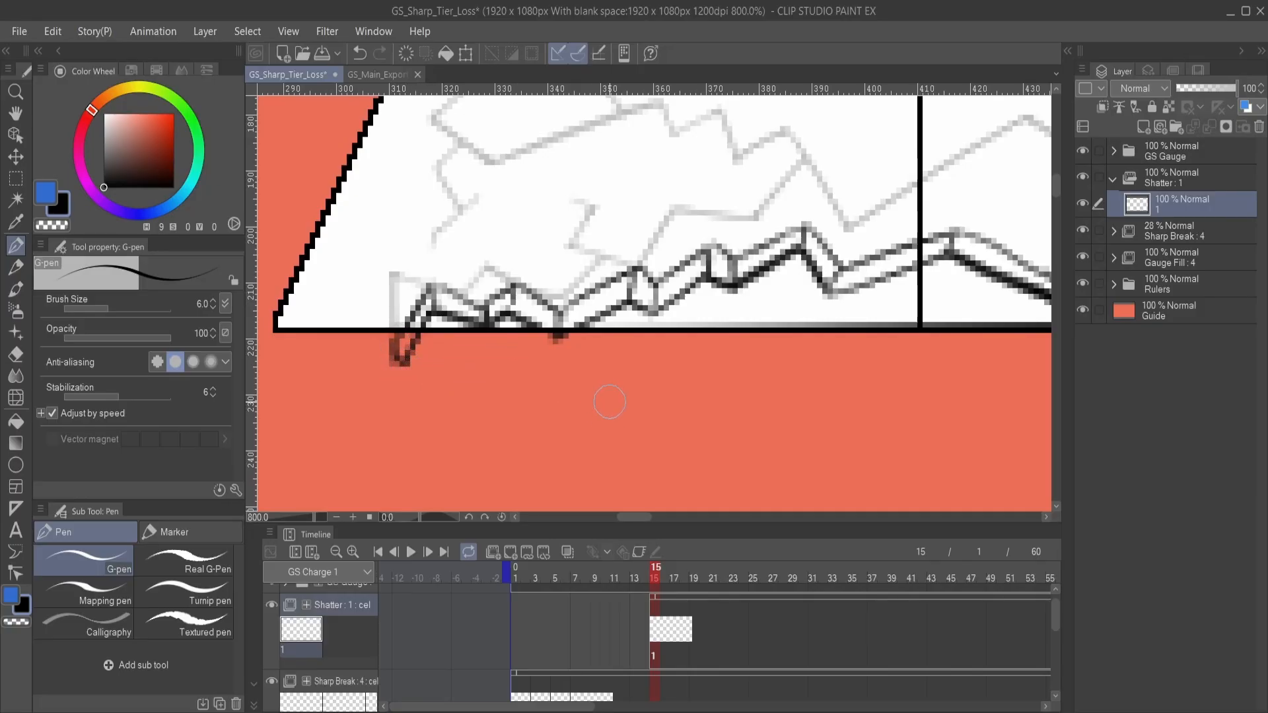
# - Draw the shard's jagged lower outline just below the gauge edge, connecting its two tips
pyautogui.moveTo(601, 408); pyautogui.dragTo(552, 390)
pyautogui.scroll(-2, 558, 416)
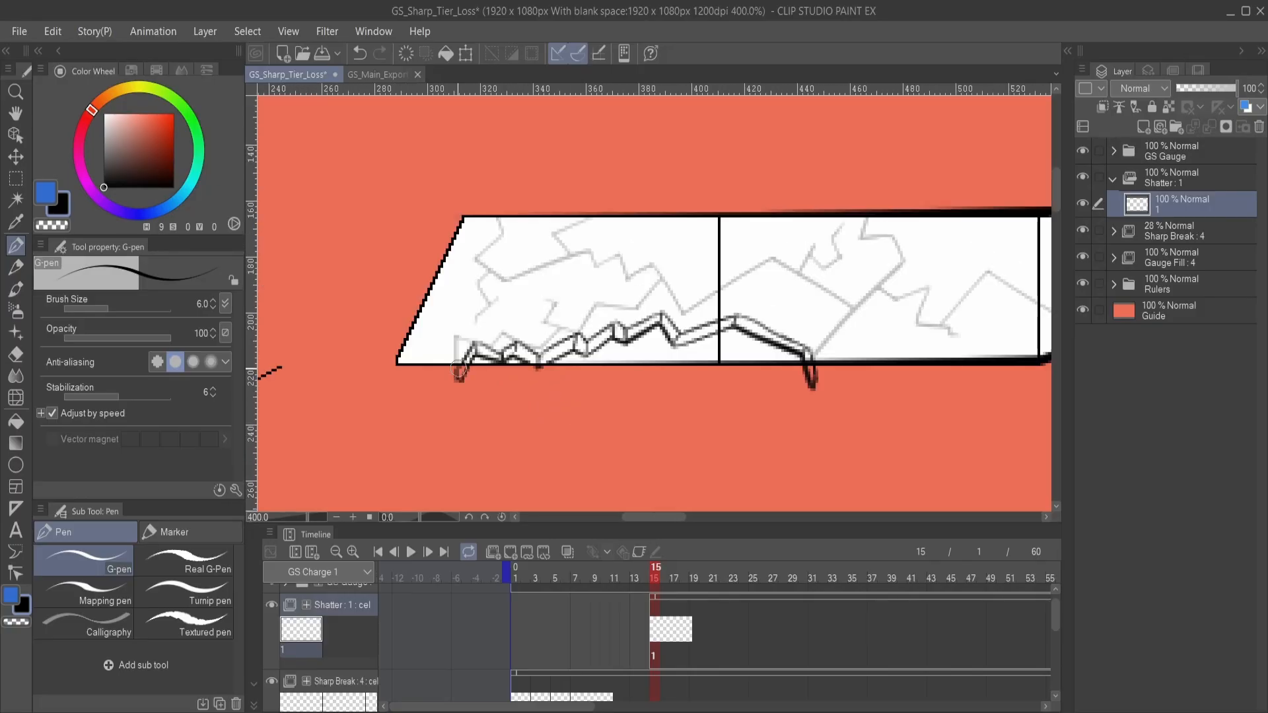
pyautogui.moveTo(462, 383)
pyautogui.mouseDown()
pyautogui.moveTo(475, 371)
pyautogui.moveTo(538, 390)
pyautogui.moveTo(667, 357)
pyautogui.moveTo(656, 370)
pyautogui.moveTo(815, 391)
pyautogui.mouseUp()
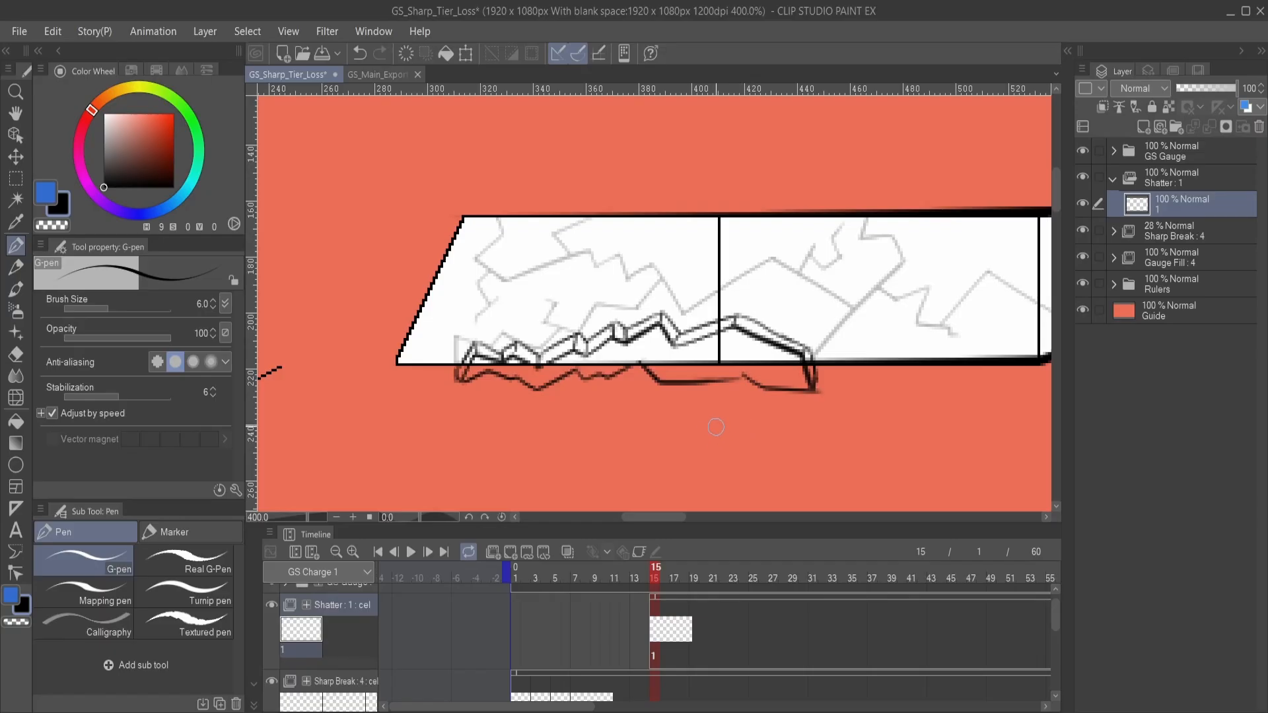
pyautogui.moveTo(736, 396)
pyautogui.mouseDown()
pyautogui.moveTo(657, 424)
pyautogui.moveTo(665, 378)
pyautogui.mouseUp()
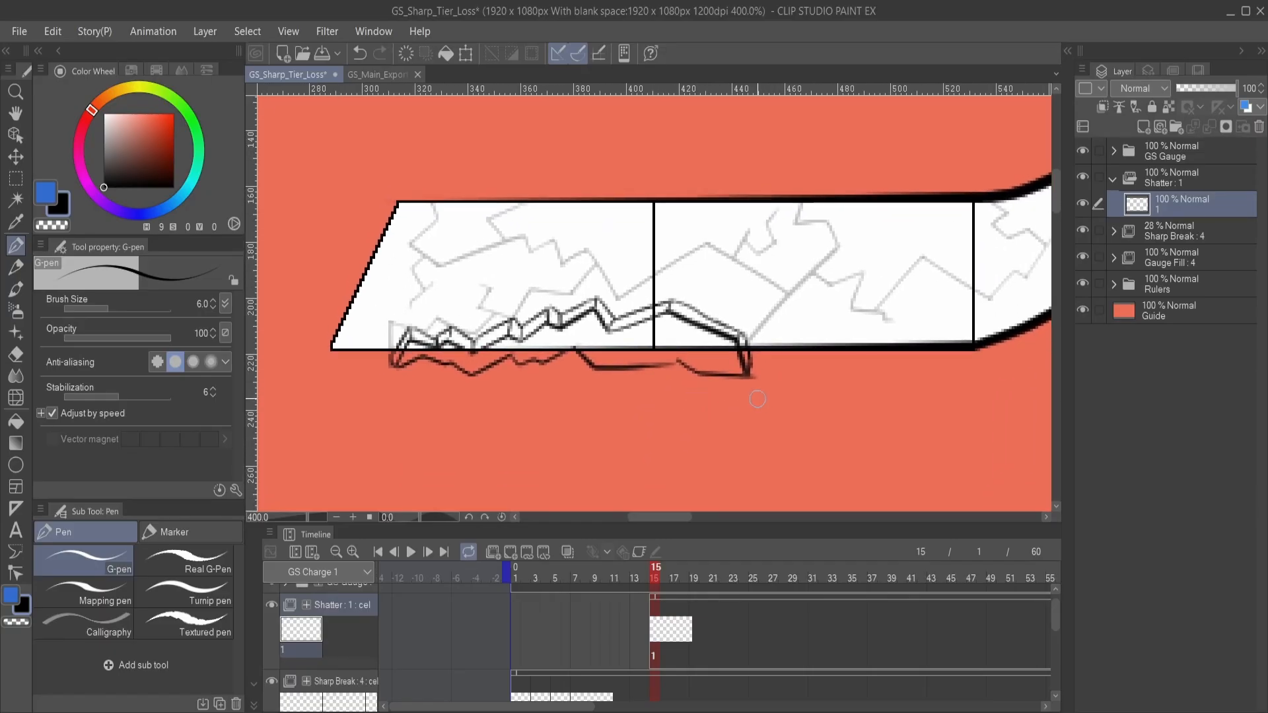
# - Examine the shard outline up close and against the whole blade, keeping the G-pen active
pyautogui.press('e')
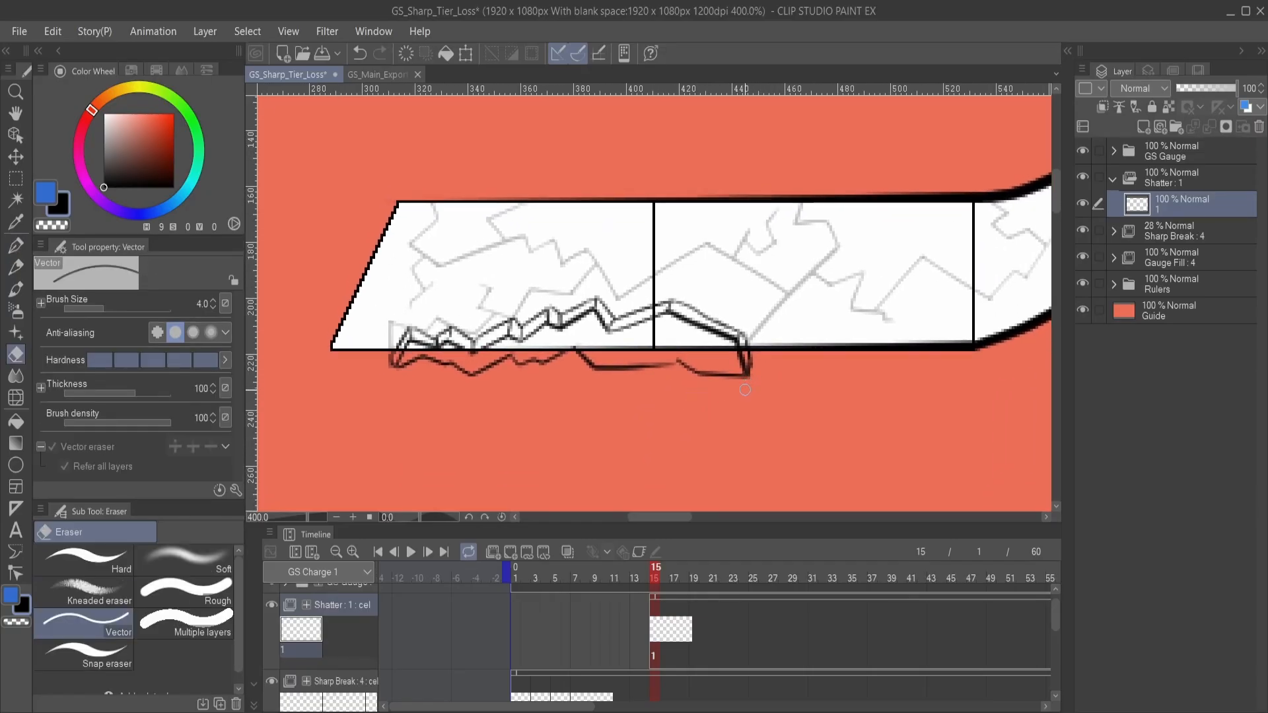
pyautogui.press('p')
pyautogui.moveTo(644, 403)
pyautogui.mouseDown()
pyautogui.moveTo(674, 387)
pyautogui.moveTo(660, 405)
pyautogui.mouseUp()
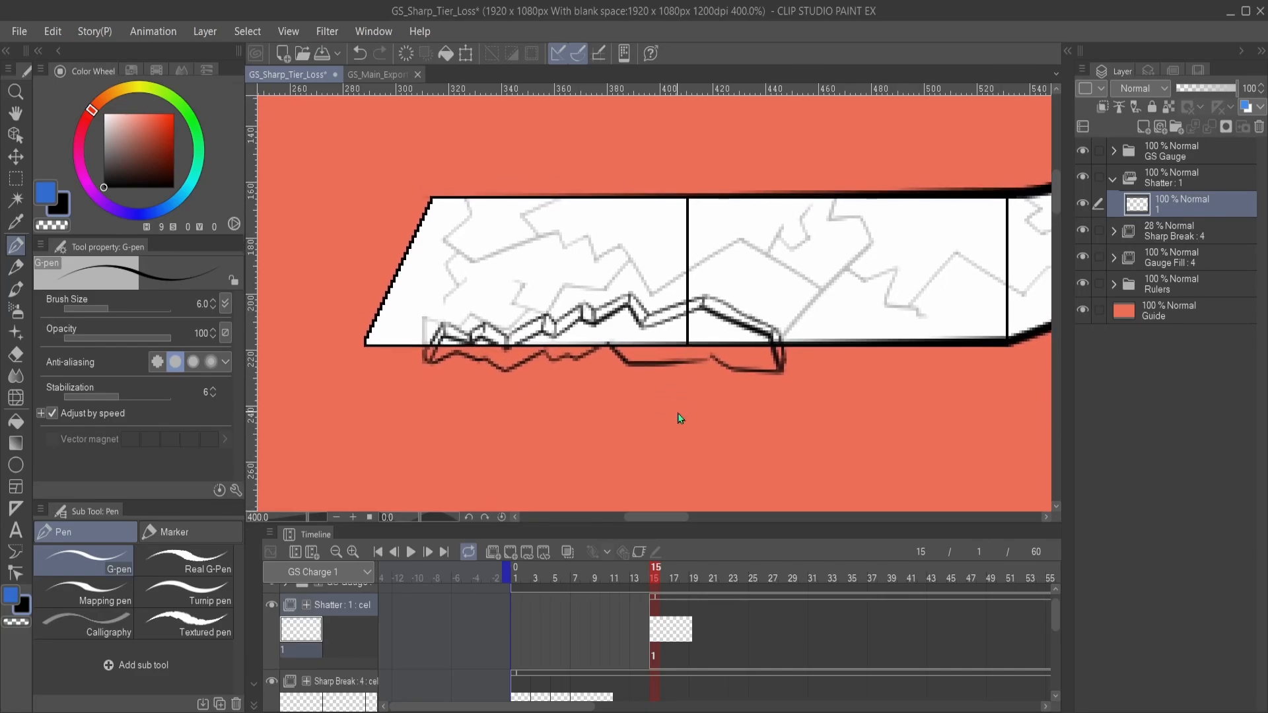
pyautogui.scroll(-2, 678, 413)
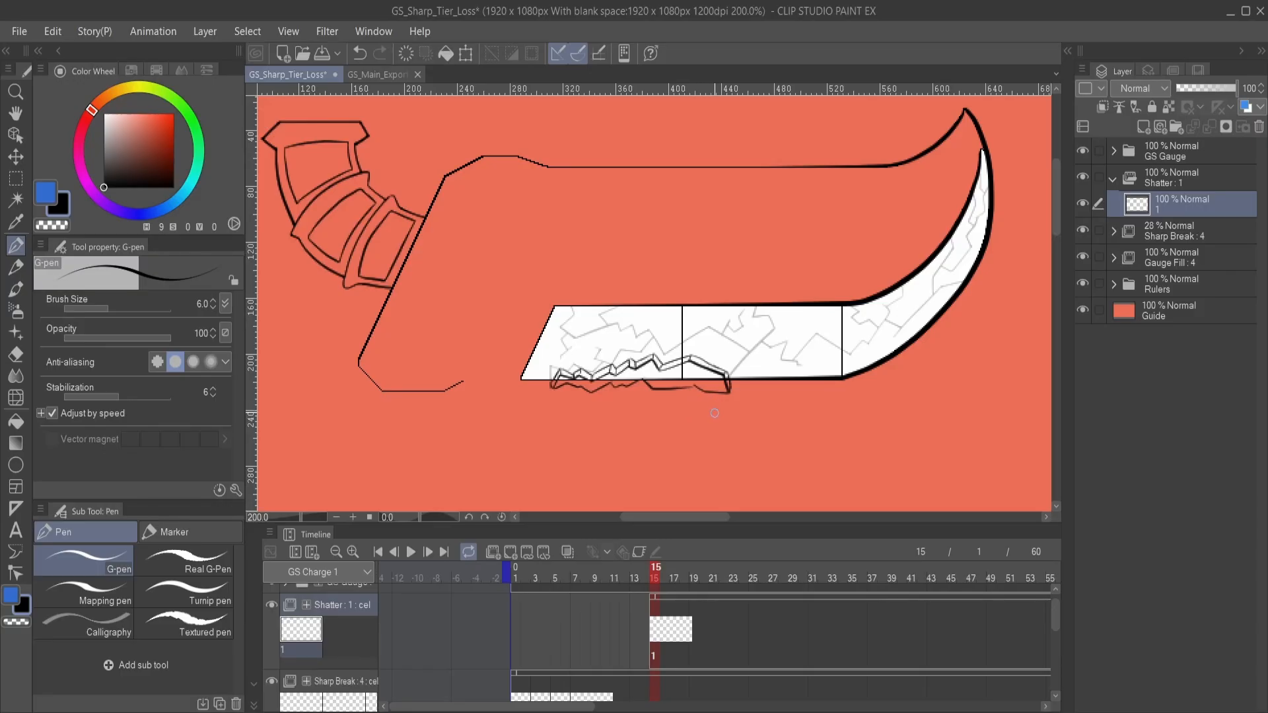
pyautogui.scroll(2, 697, 405)
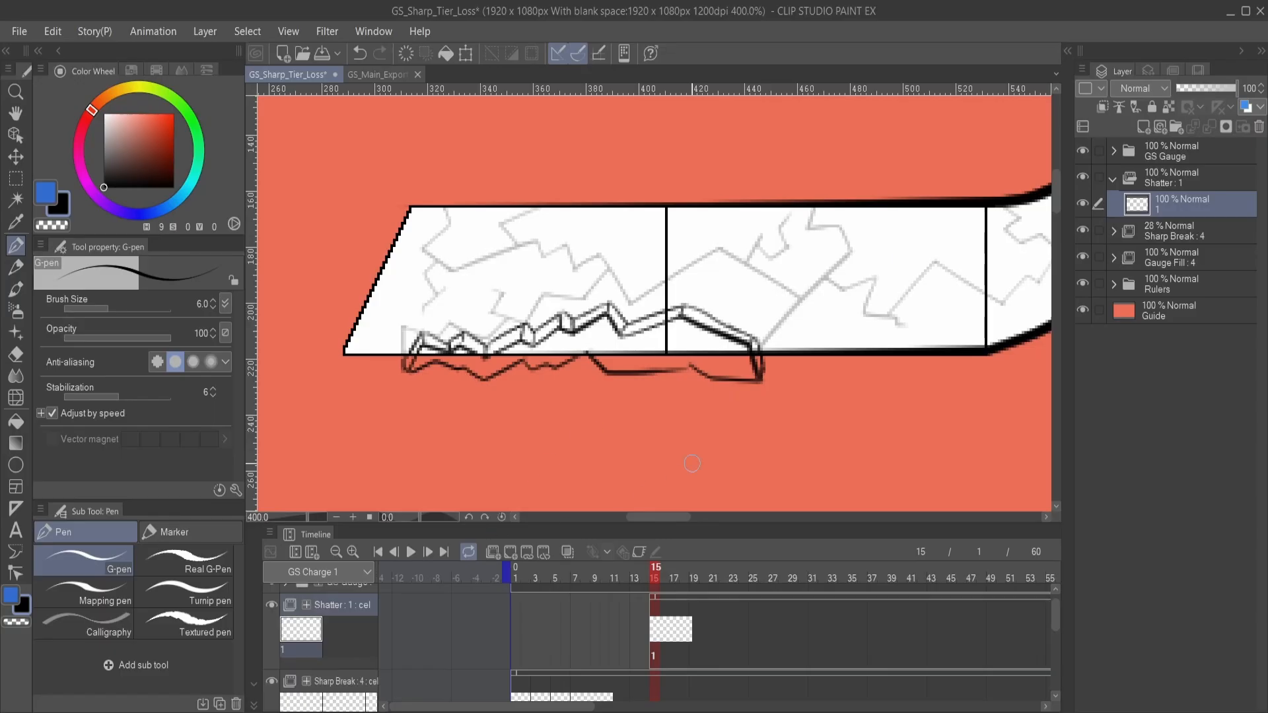
pyautogui.moveTo(579, 374); pyautogui.dragTo(671, 359)
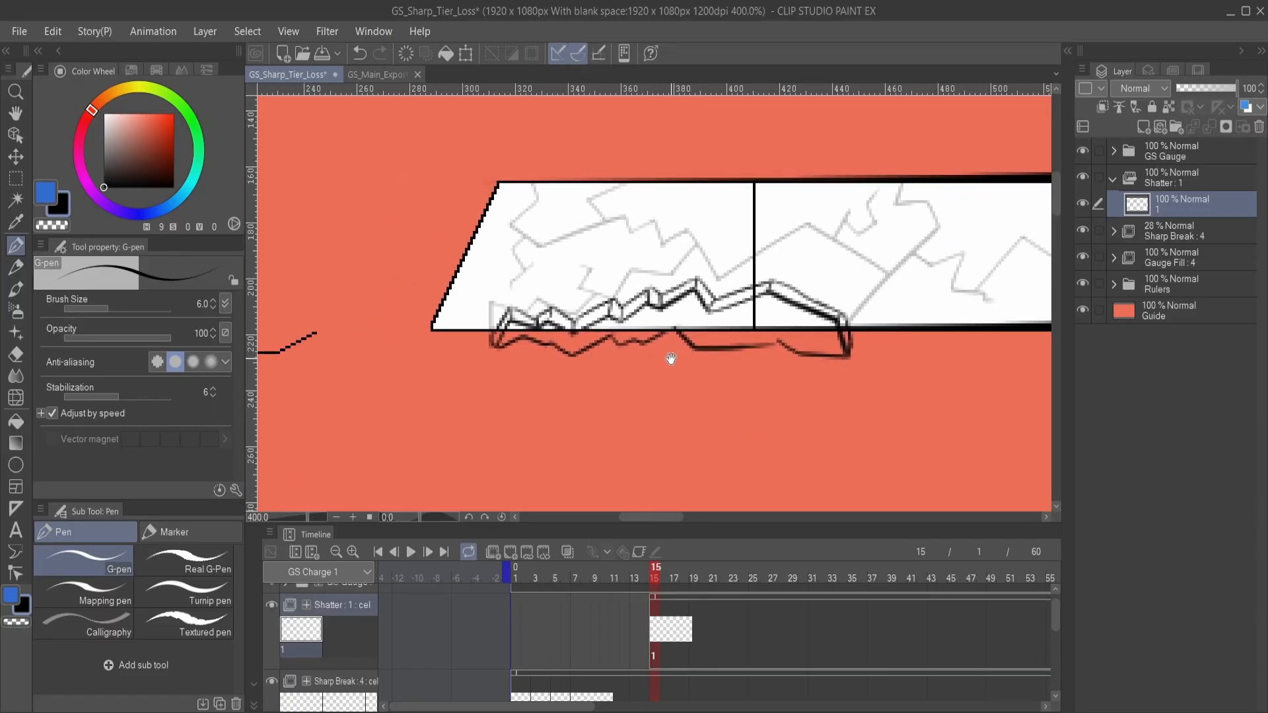
pyautogui.moveTo(749, 379); pyautogui.dragTo(789, 390)
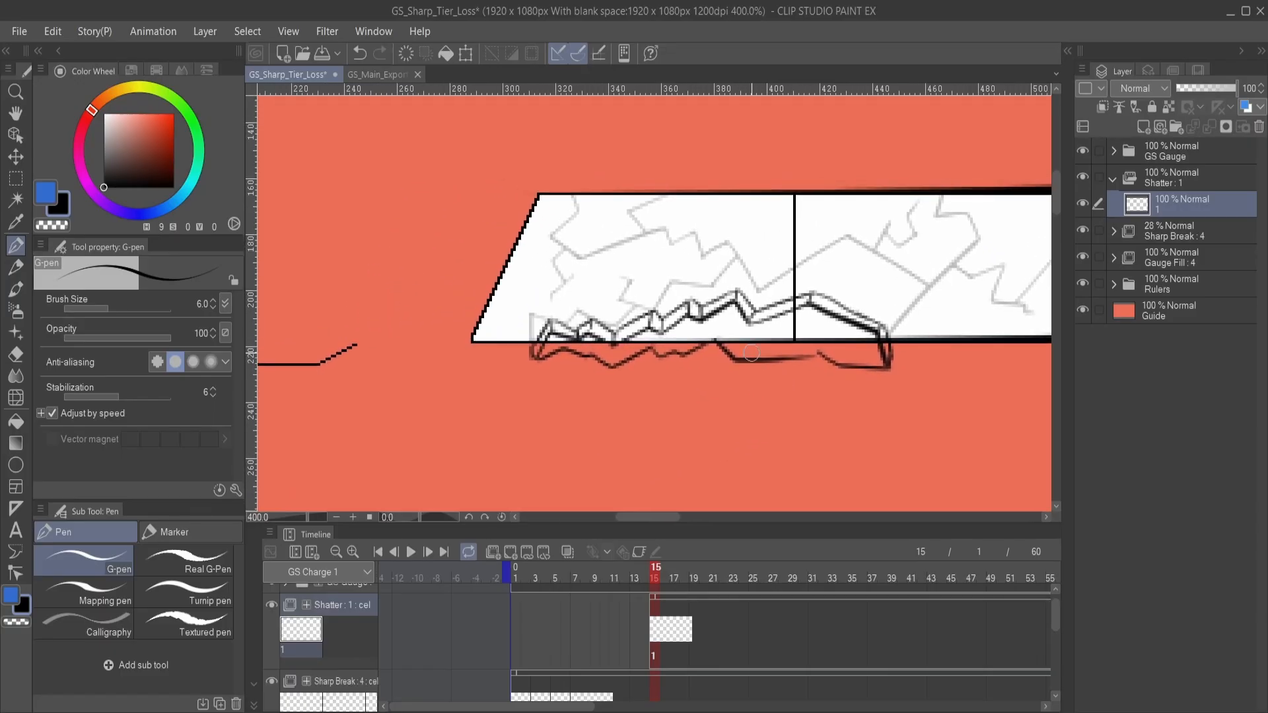
pyautogui.moveTo(751, 353); pyautogui.dragTo(723, 368)
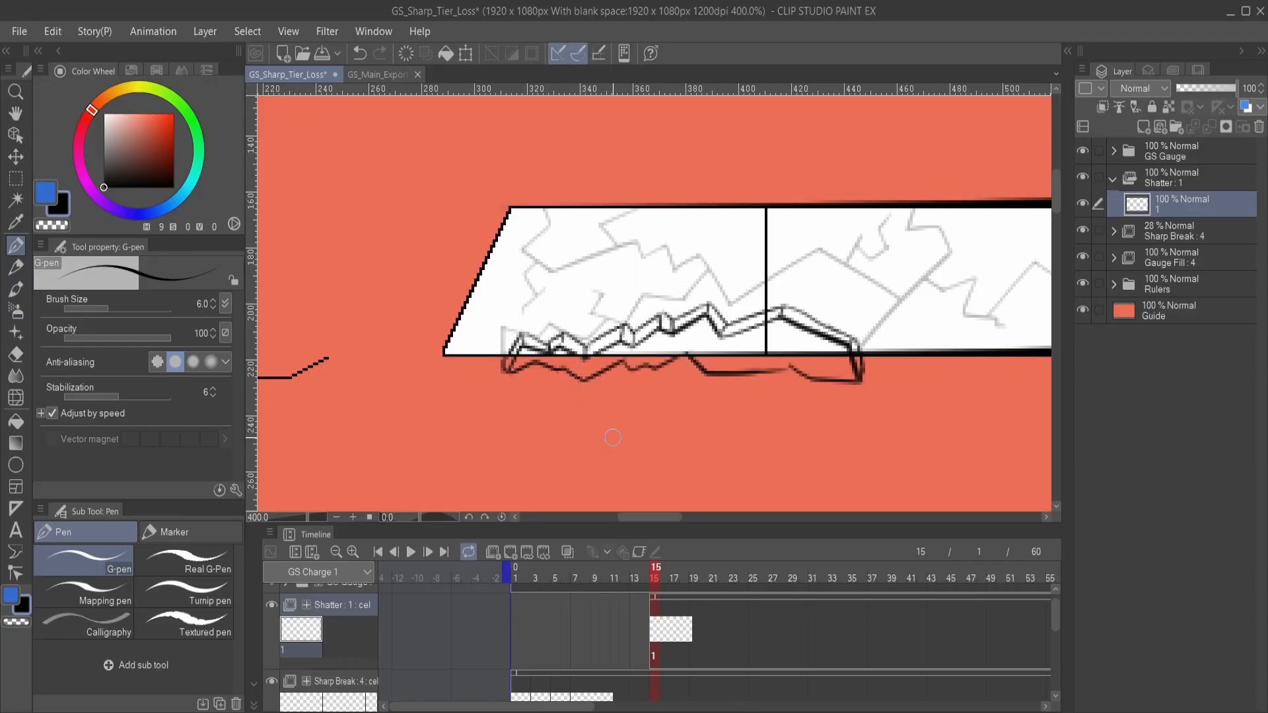
pyautogui.moveTo(701, 428); pyautogui.dragTo(646, 457)
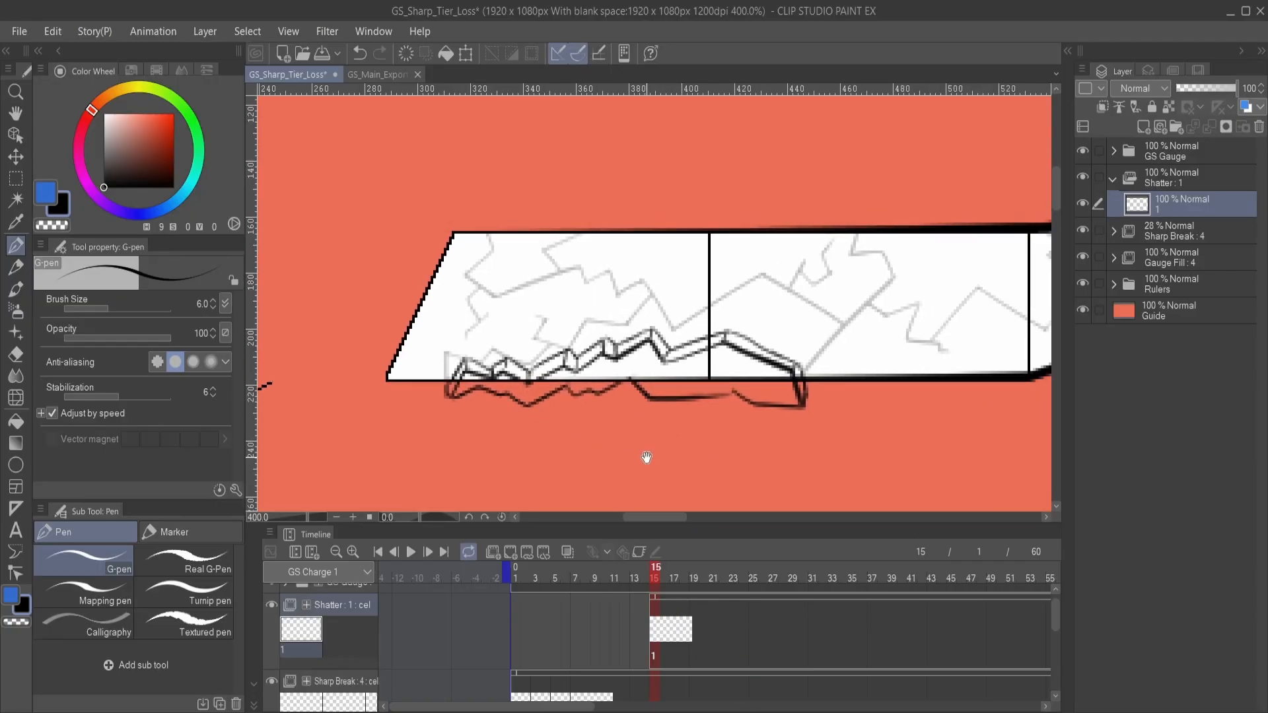
# - Duplicate the shard drawing as Shatter's cel 2, assign it to frame 17, and enclose the shard in a rectangular selection
pyautogui.click(674, 630)
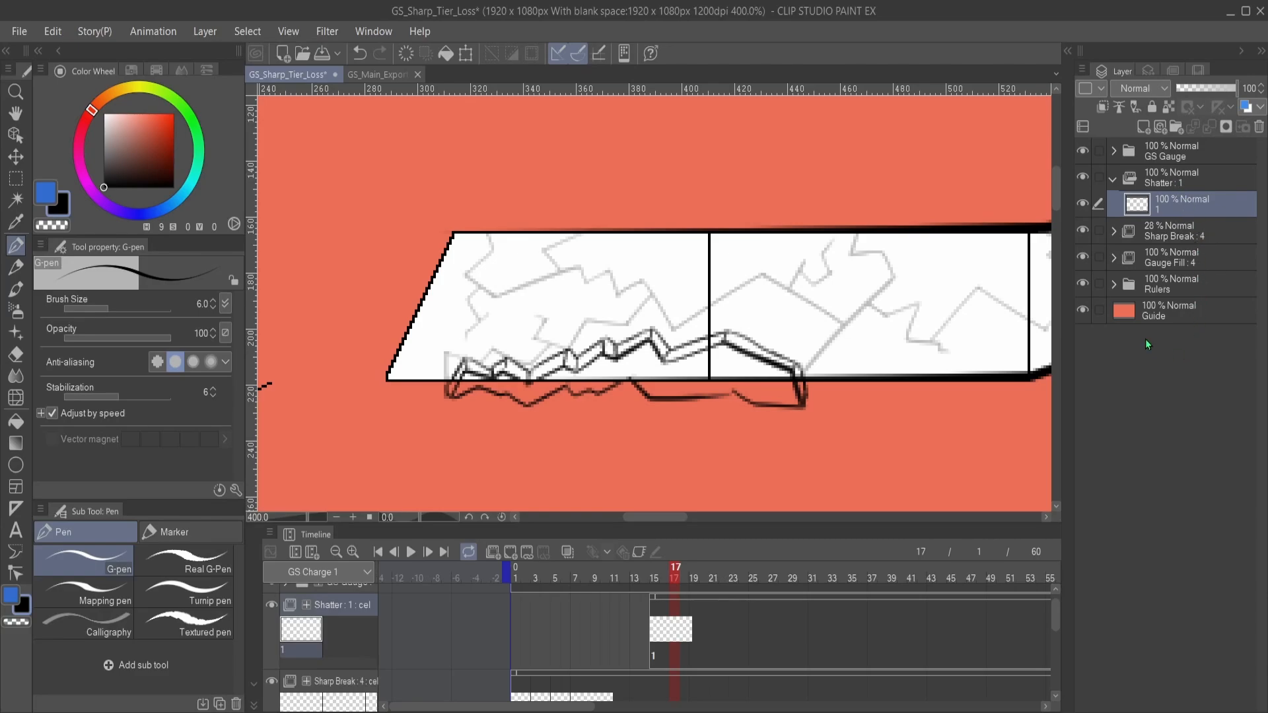
pyautogui.hotkey('ctrl', 'shift', 'n')
pyautogui.press('m')
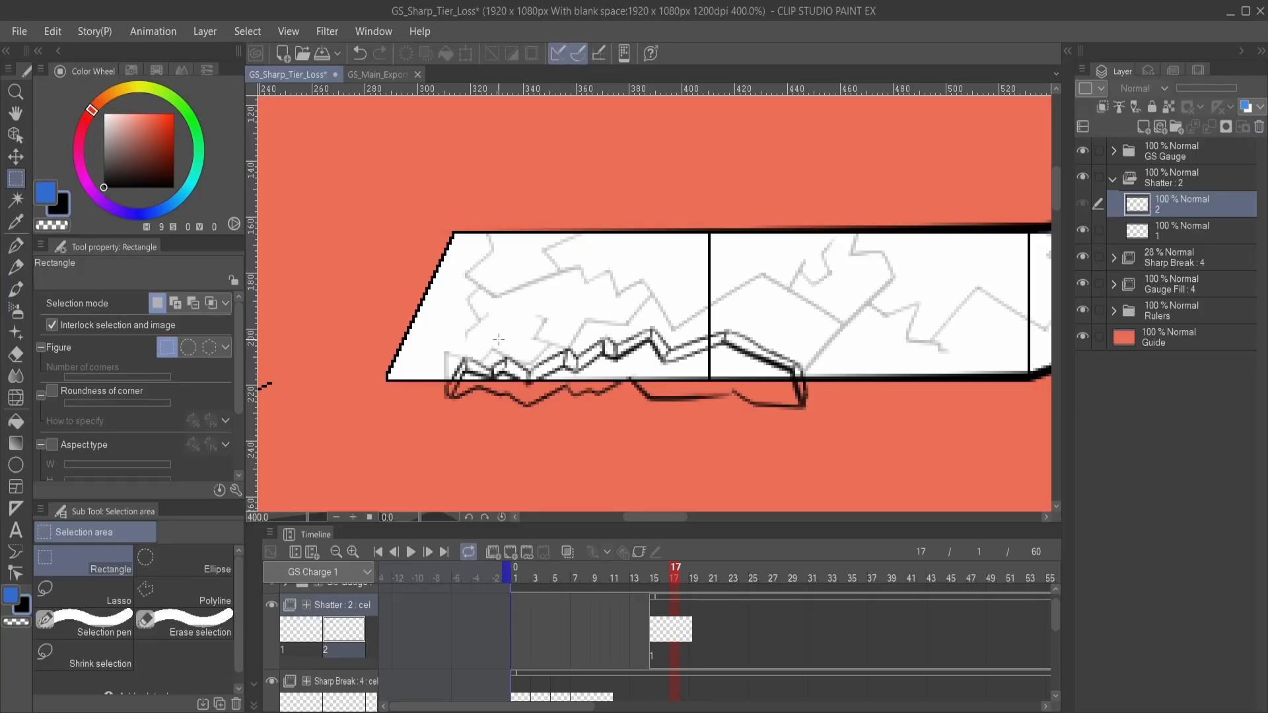
pyautogui.moveTo(426, 304)
pyautogui.mouseDown()
pyautogui.moveTo(567, 335)
pyautogui.moveTo(842, 462)
pyautogui.moveTo(835, 410)
pyautogui.mouseUp()
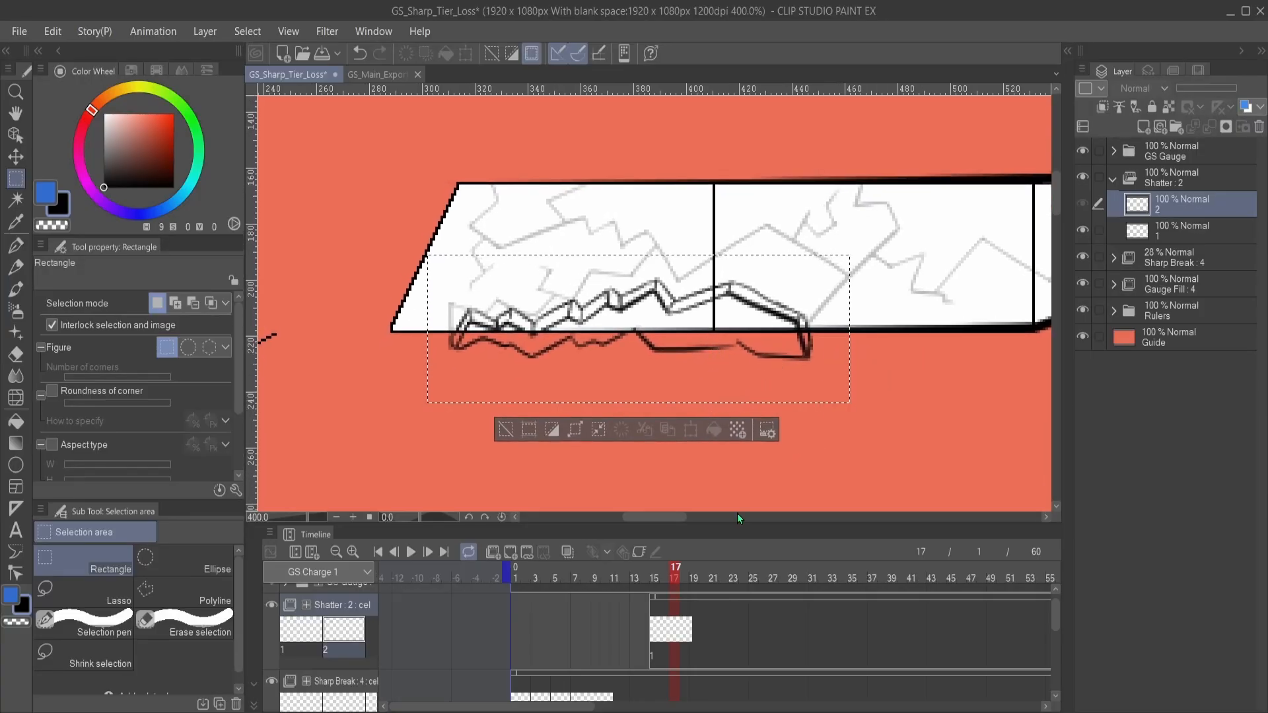
pyautogui.click(676, 631)
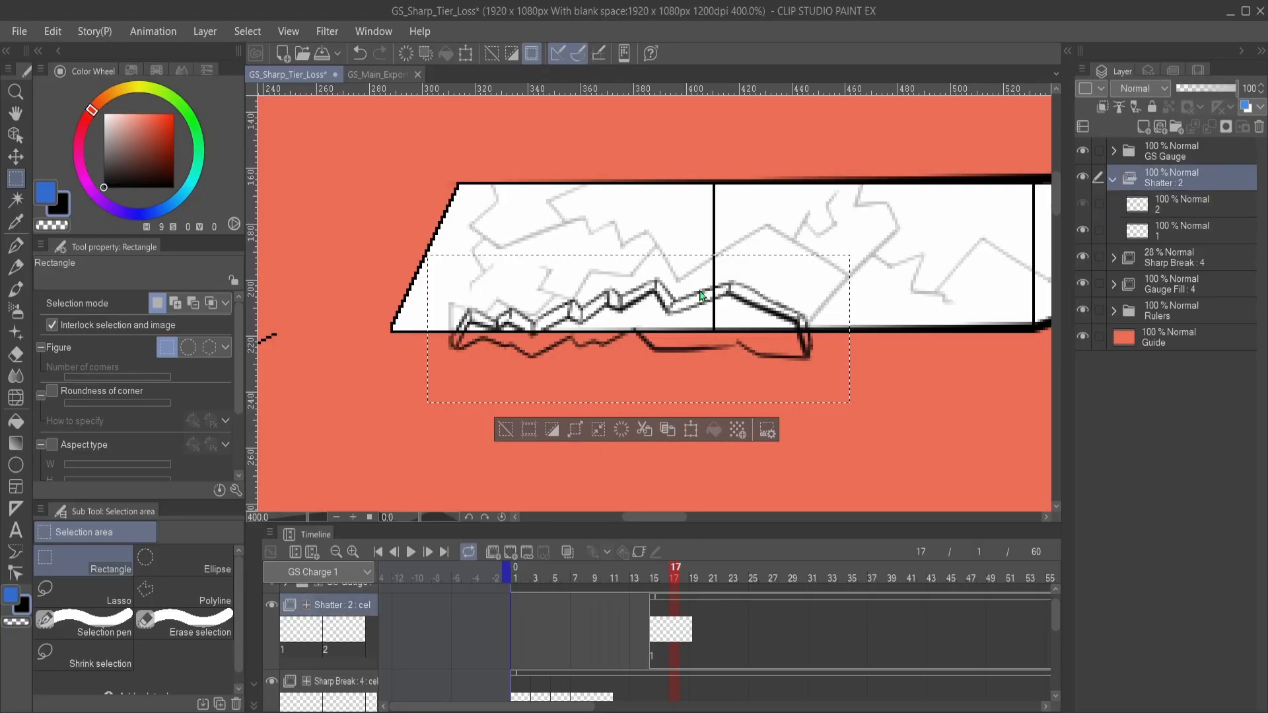
pyautogui.hotkey('ctrl', 'z')
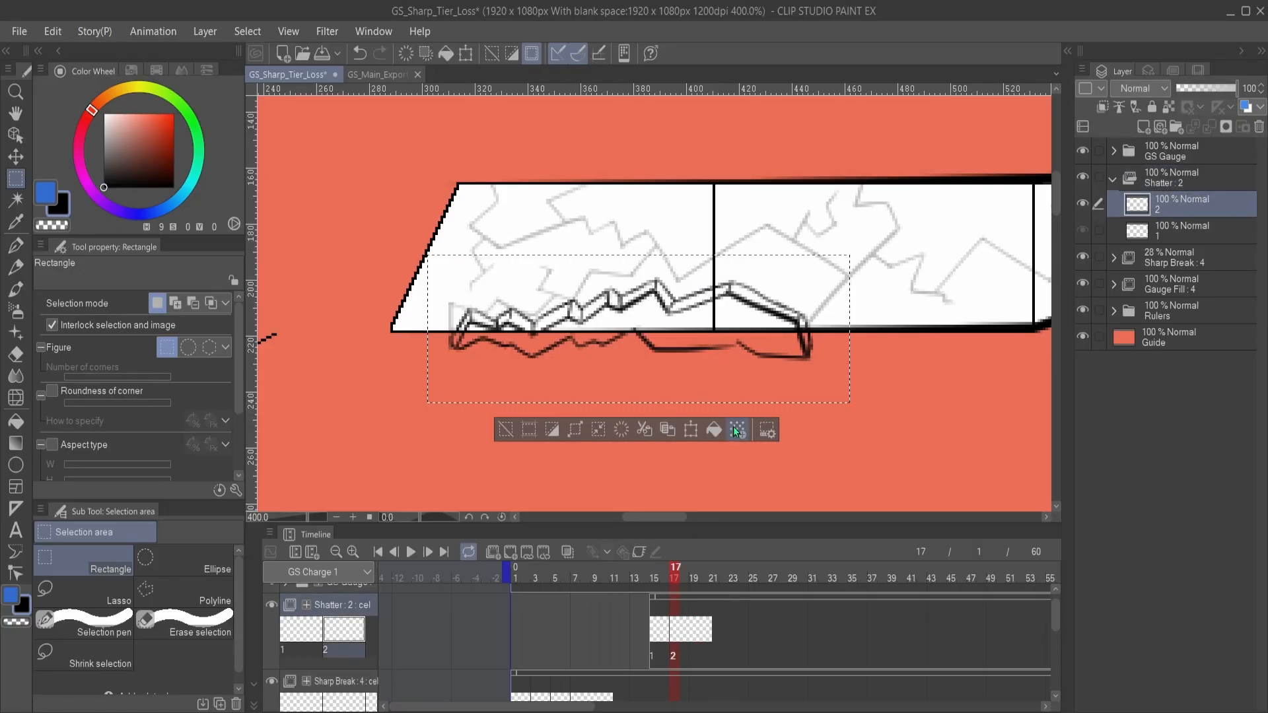
# - Try shifting frame 17's selected shard down and slightly left from the gauge and rotating it to -11.4°
pyautogui.click(692, 432)
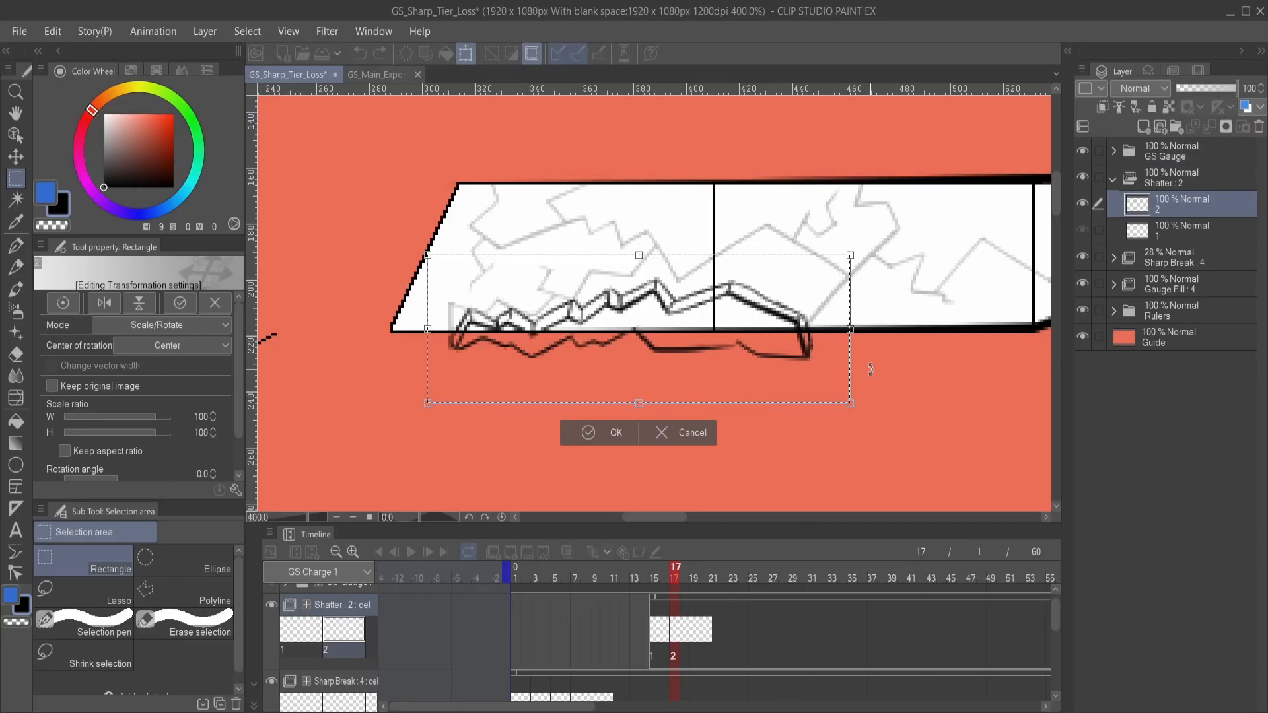
pyautogui.moveTo(712, 380); pyautogui.dragTo(725, 354)
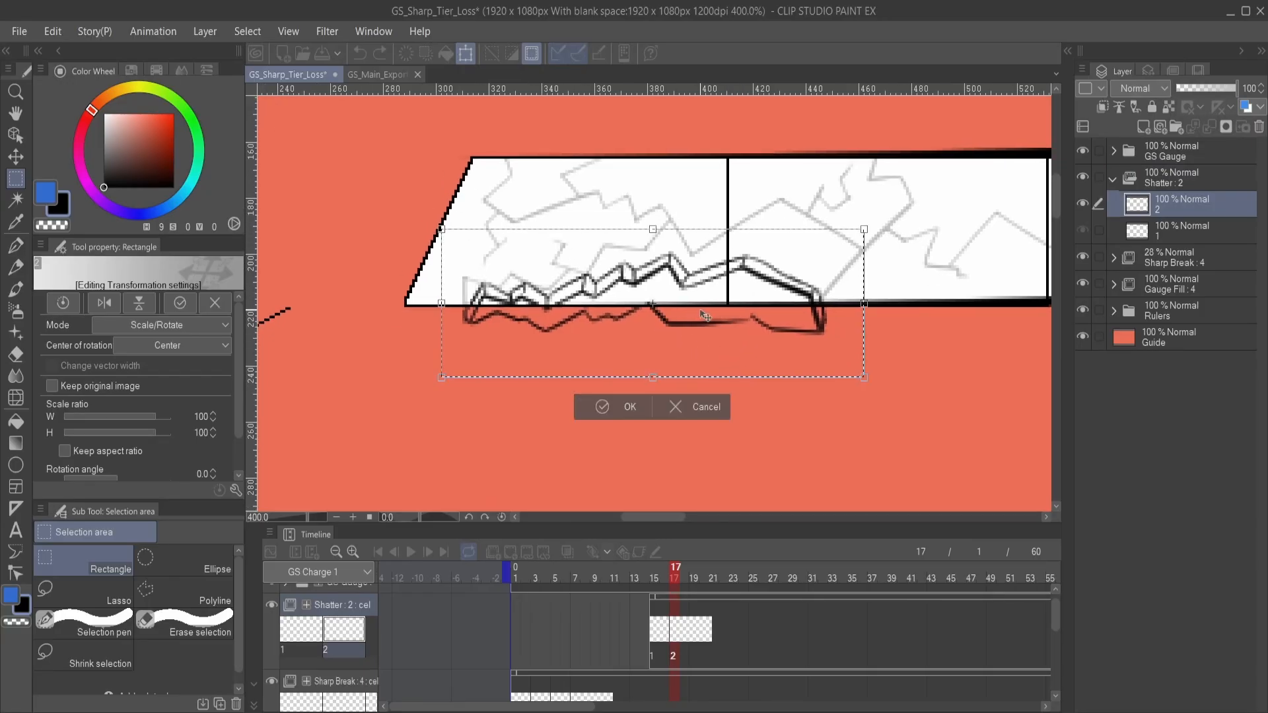
pyautogui.moveTo(680, 308); pyautogui.dragTo(660, 347)
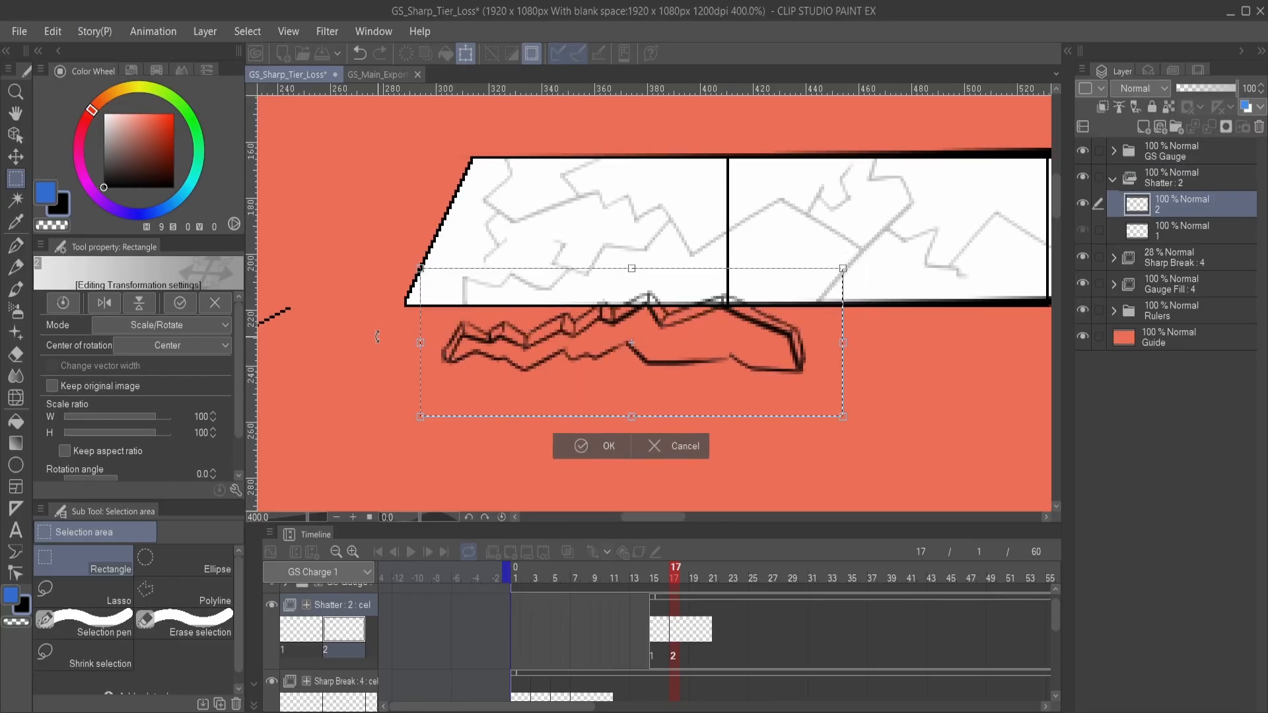
pyautogui.moveTo(377, 336); pyautogui.dragTo(369, 391)
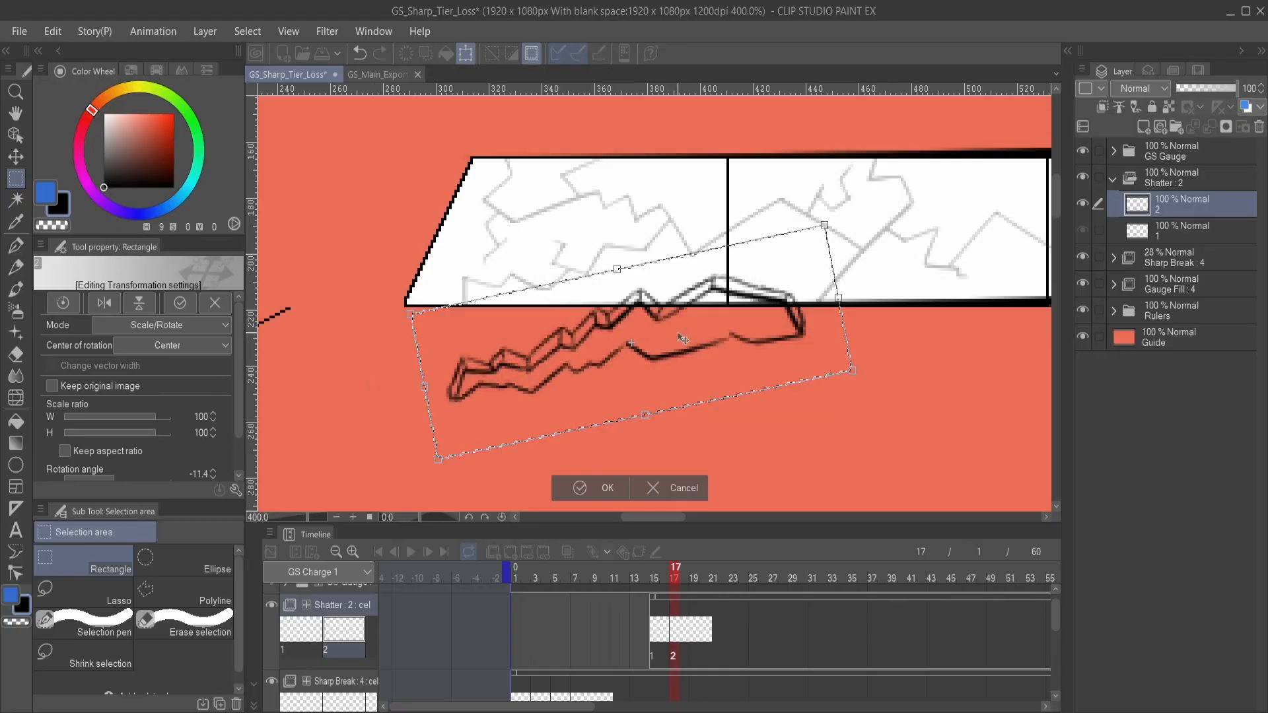
pyautogui.moveTo(693, 350)
pyautogui.mouseDown()
pyautogui.moveTo(693, 337)
pyautogui.moveTo(688, 352)
pyautogui.mouseUp()
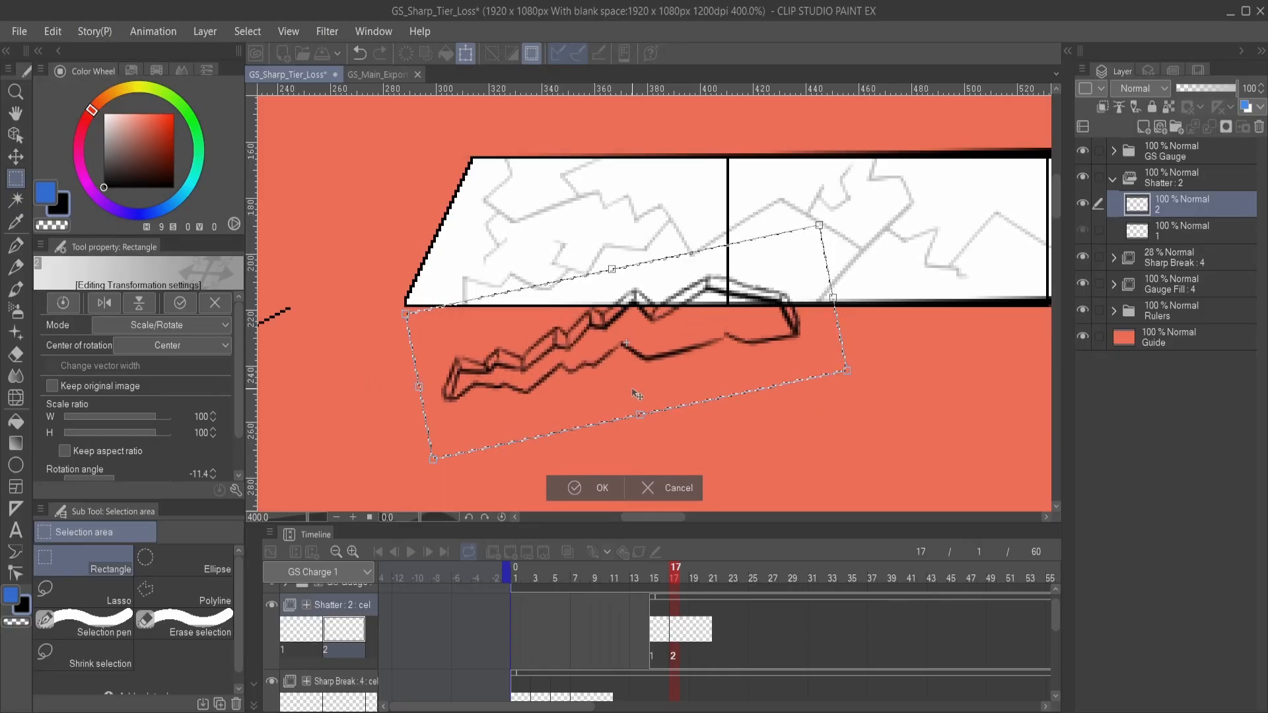
# - Try distorting the shard with Free Transform, skewing its upper edge leftward at height 104, apply the transformation and deselect
pyautogui.click(160, 394)
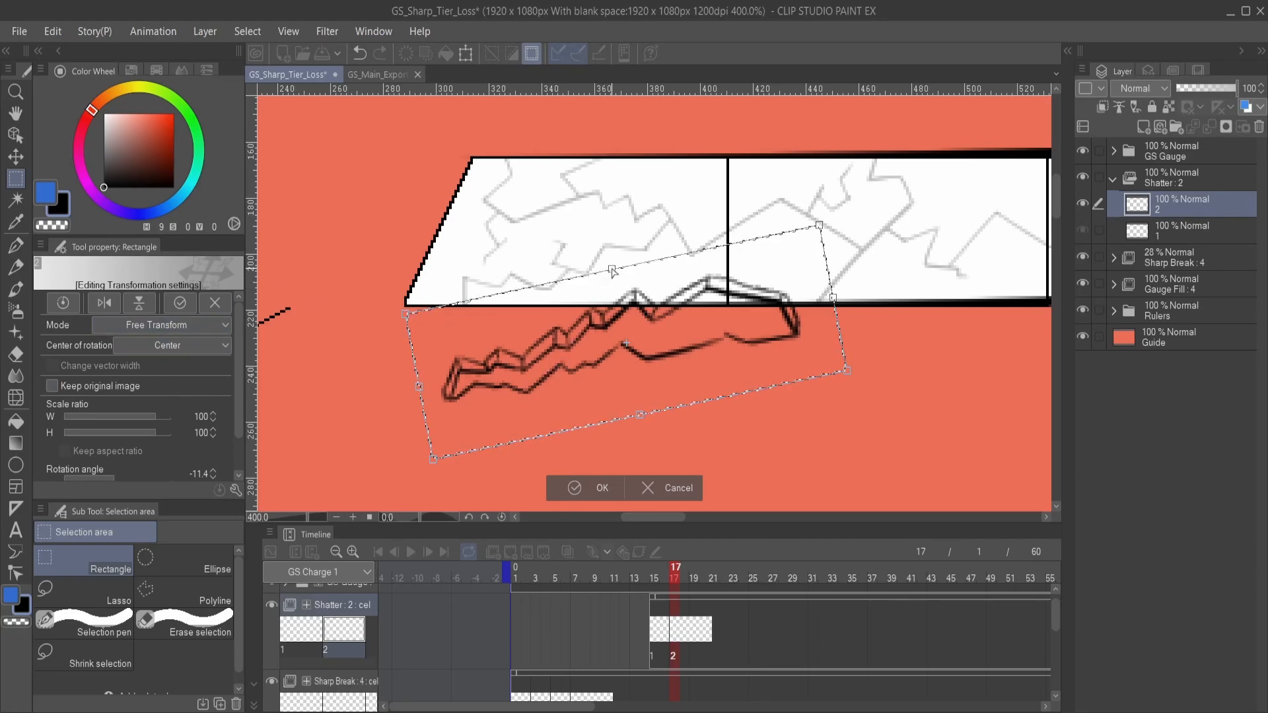
pyautogui.moveTo(612, 271); pyautogui.dragTo(603, 295)
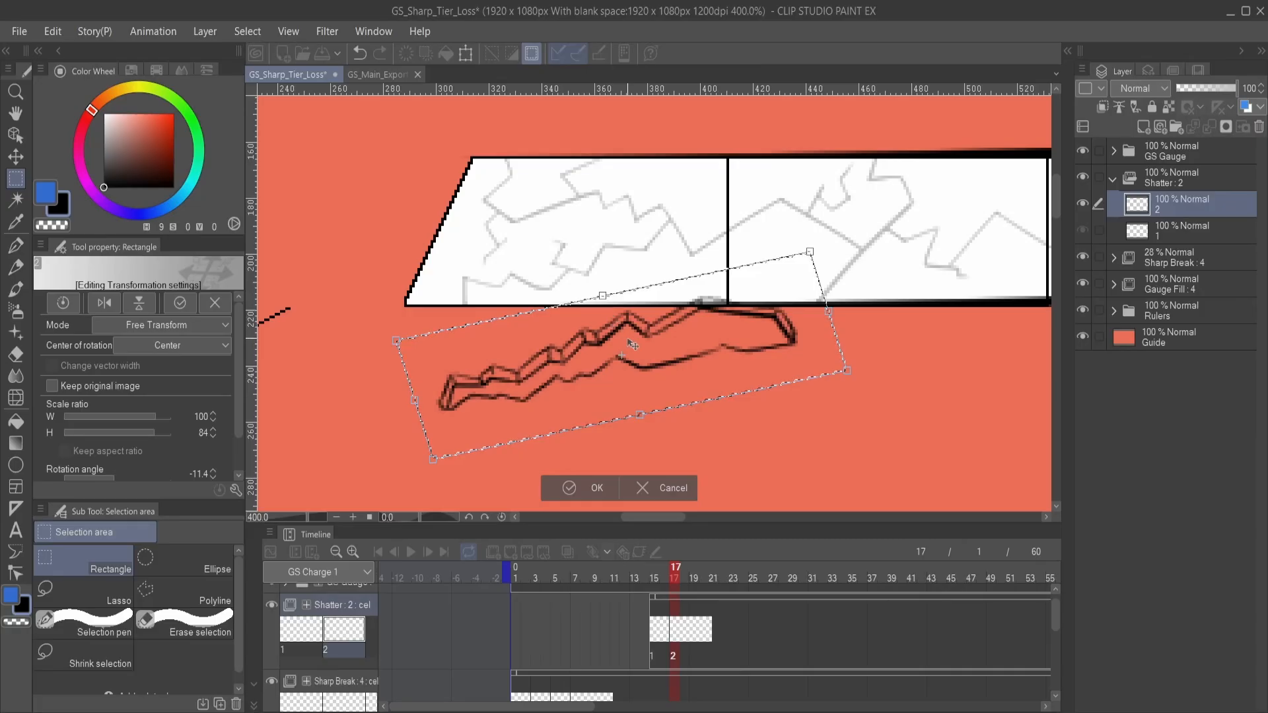
pyautogui.moveTo(631, 344); pyautogui.dragTo(642, 319)
pyautogui.moveTo(616, 276)
pyautogui.mouseDown()
pyautogui.moveTo(562, 370)
pyautogui.moveTo(706, 343)
pyautogui.moveTo(569, 280)
pyautogui.moveTo(744, 248)
pyautogui.moveTo(614, 297)
pyautogui.moveTo(680, 251)
pyautogui.moveTo(582, 165)
pyautogui.moveTo(575, 259)
pyautogui.mouseUp()
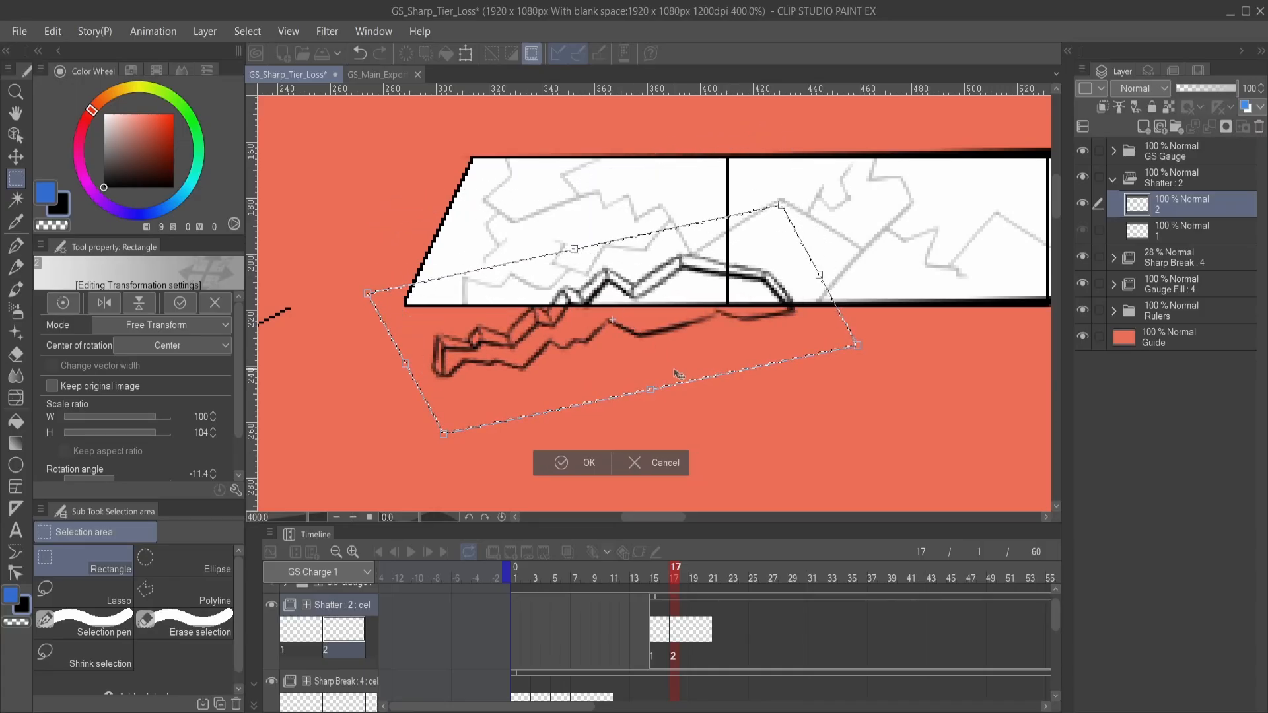
pyautogui.moveTo(678, 375); pyautogui.dragTo(699, 367)
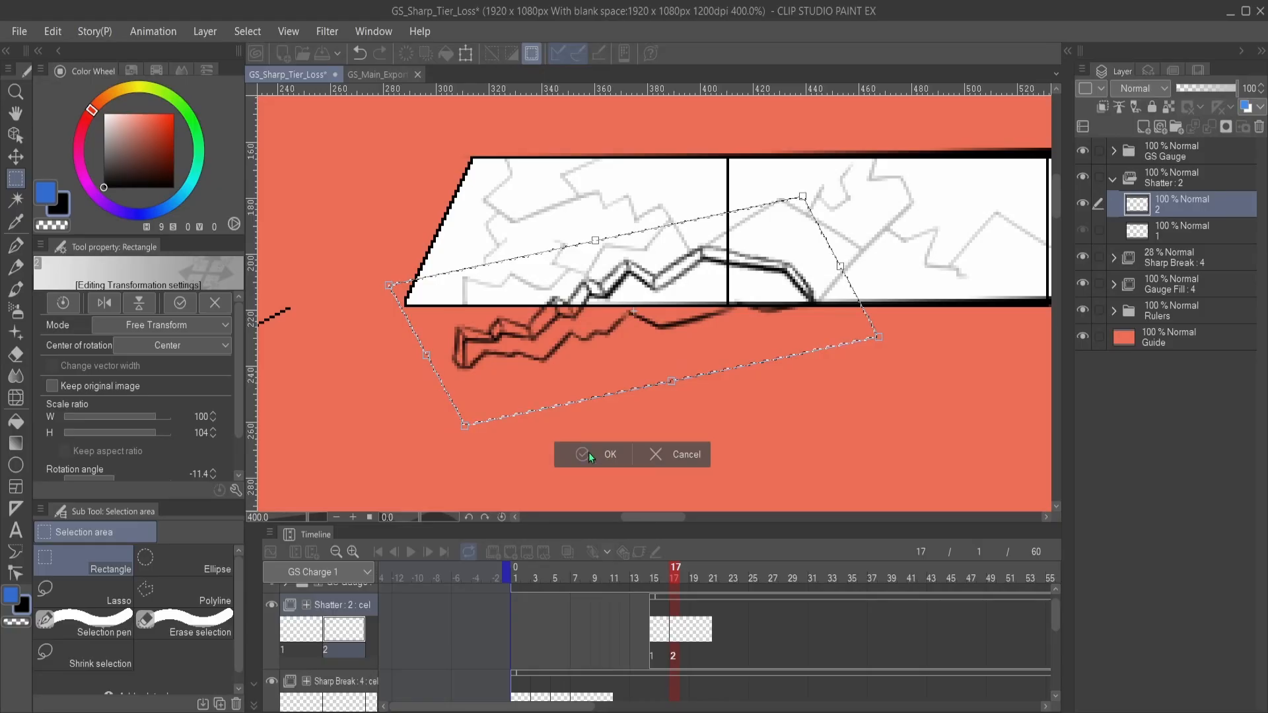
pyautogui.click(589, 457)
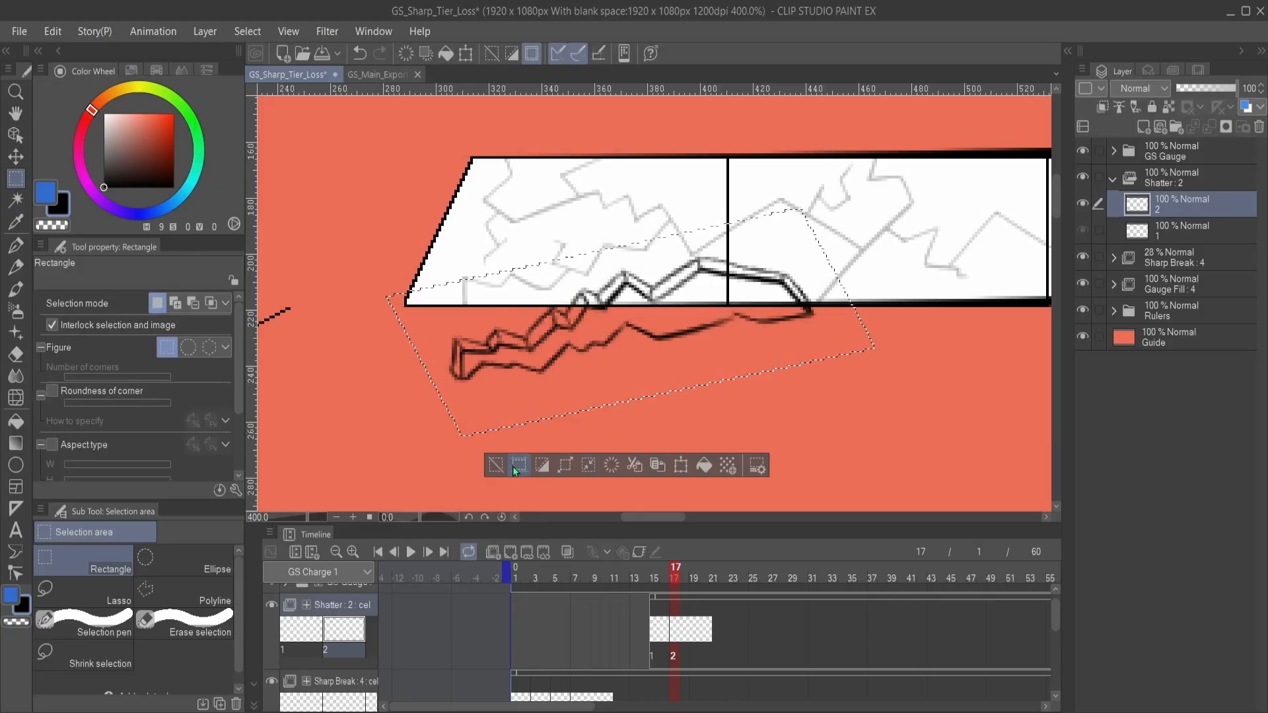
pyautogui.click(518, 465)
# - Compare the shard between frames 15 and 17 and undo the transformation on cel 2
pyautogui.click(656, 634)
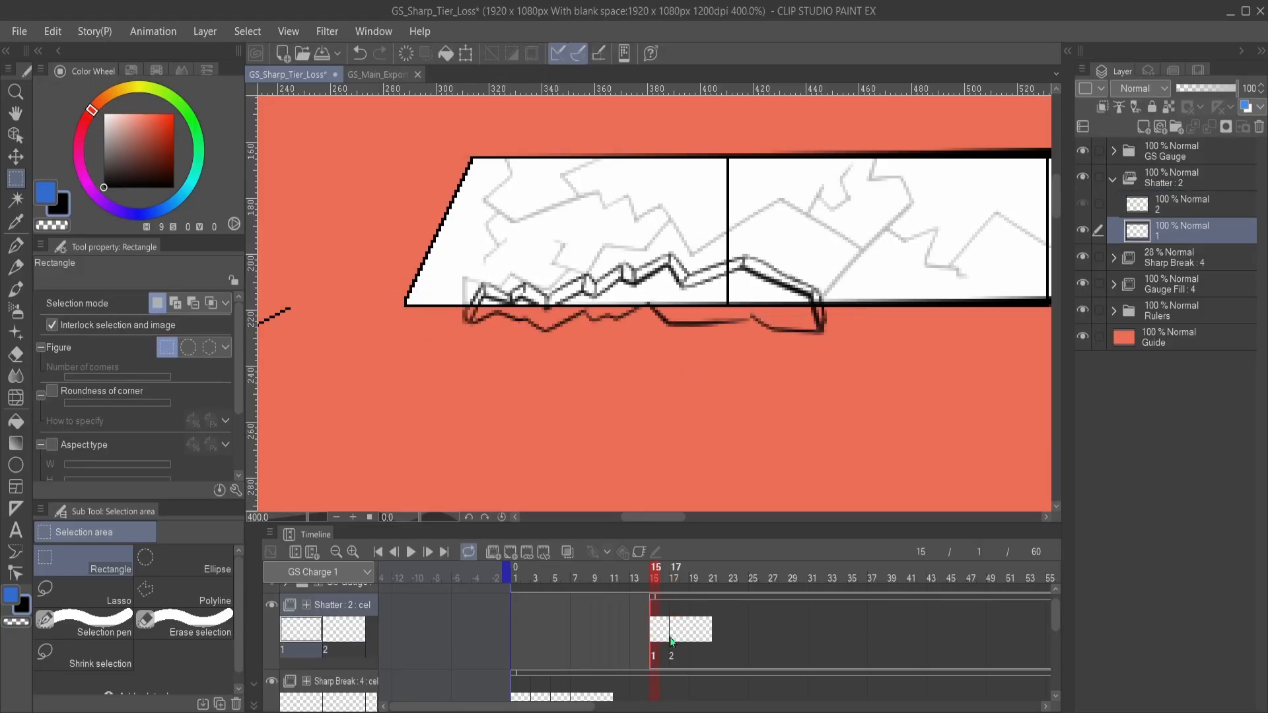
pyautogui.click(674, 634)
pyautogui.click(658, 633)
pyautogui.click(678, 634)
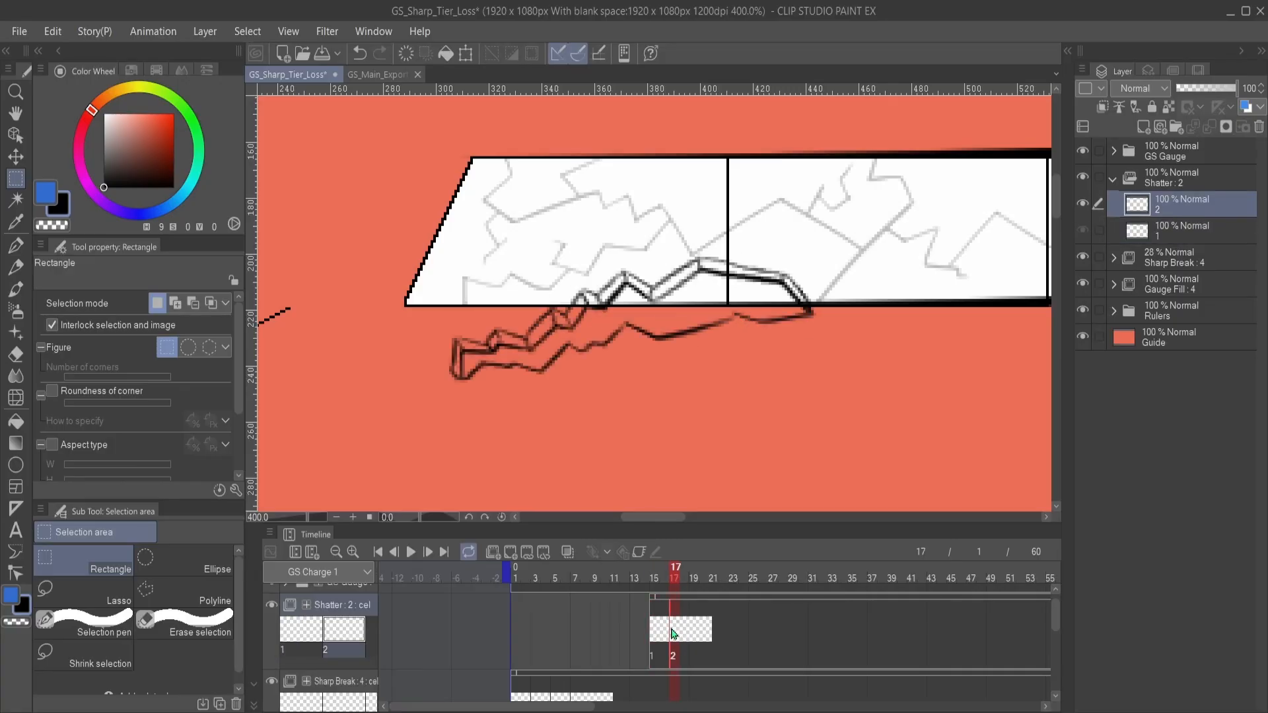
pyautogui.click(659, 635)
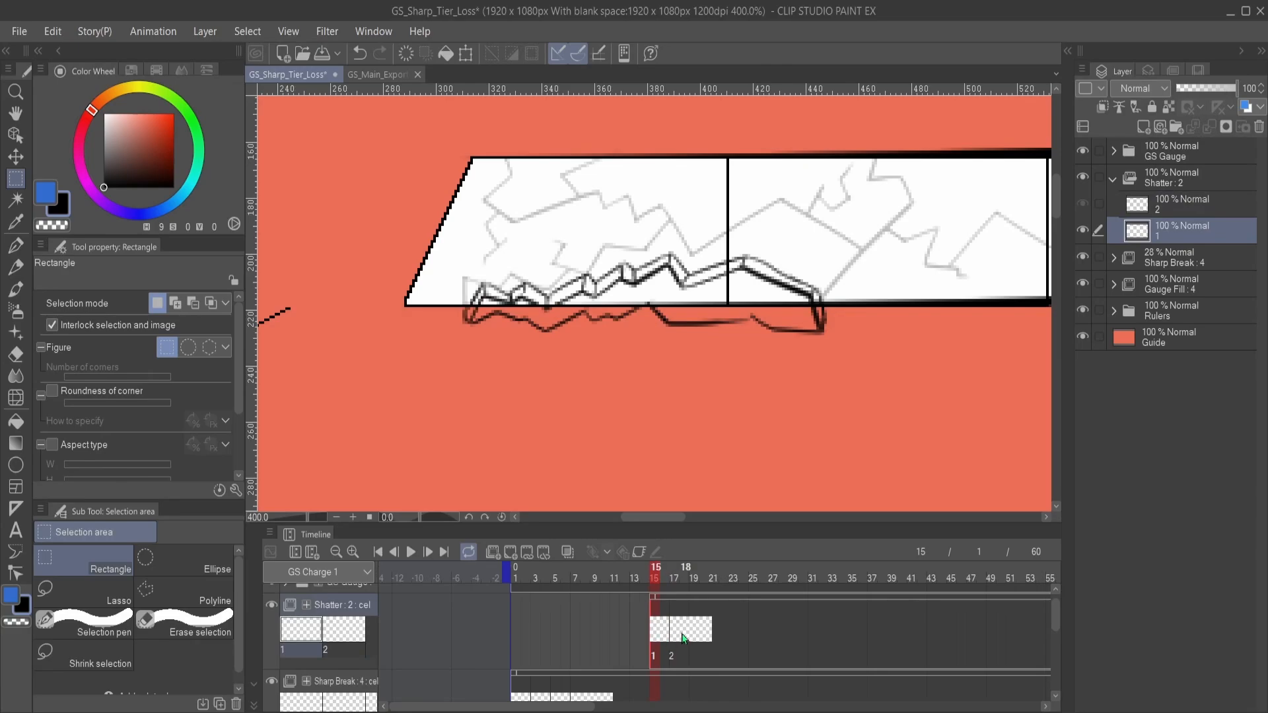
pyautogui.click(674, 635)
pyautogui.hotkey('ctrl', 'z')
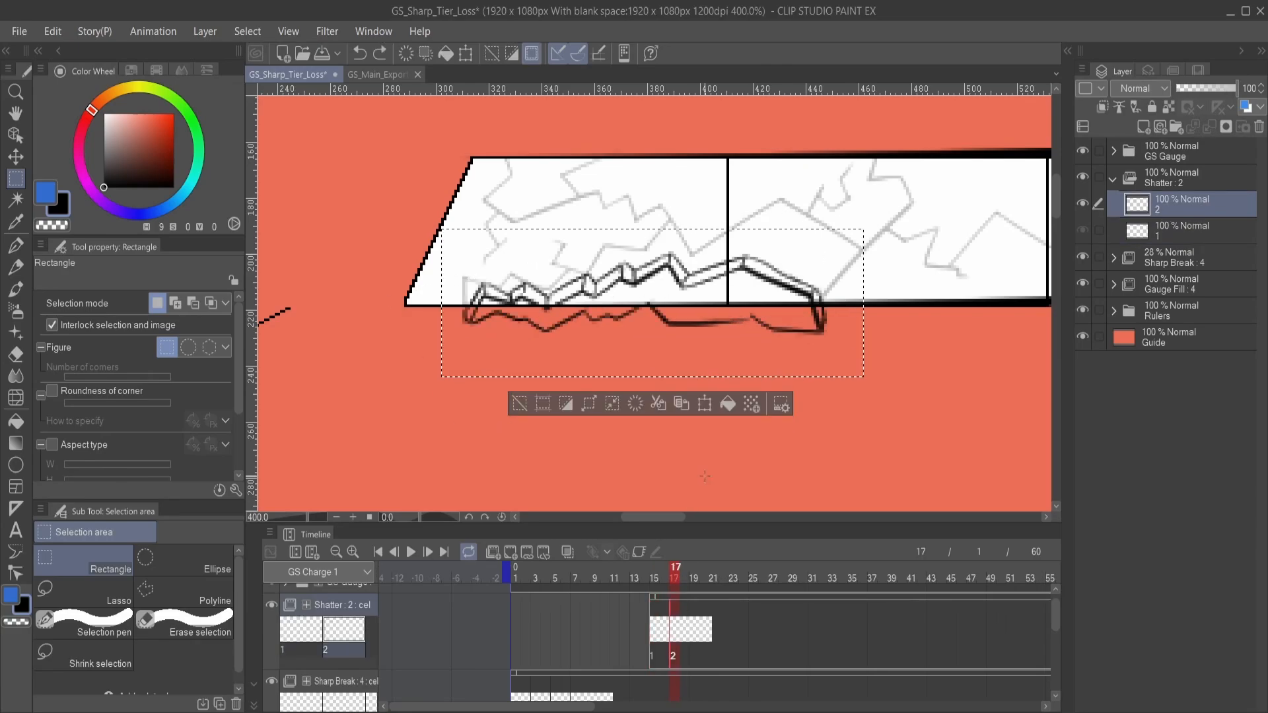
# - Scale the selected shard on cel 2 to 105% and rotate it slightly counterclockwise
pyautogui.click(705, 404)
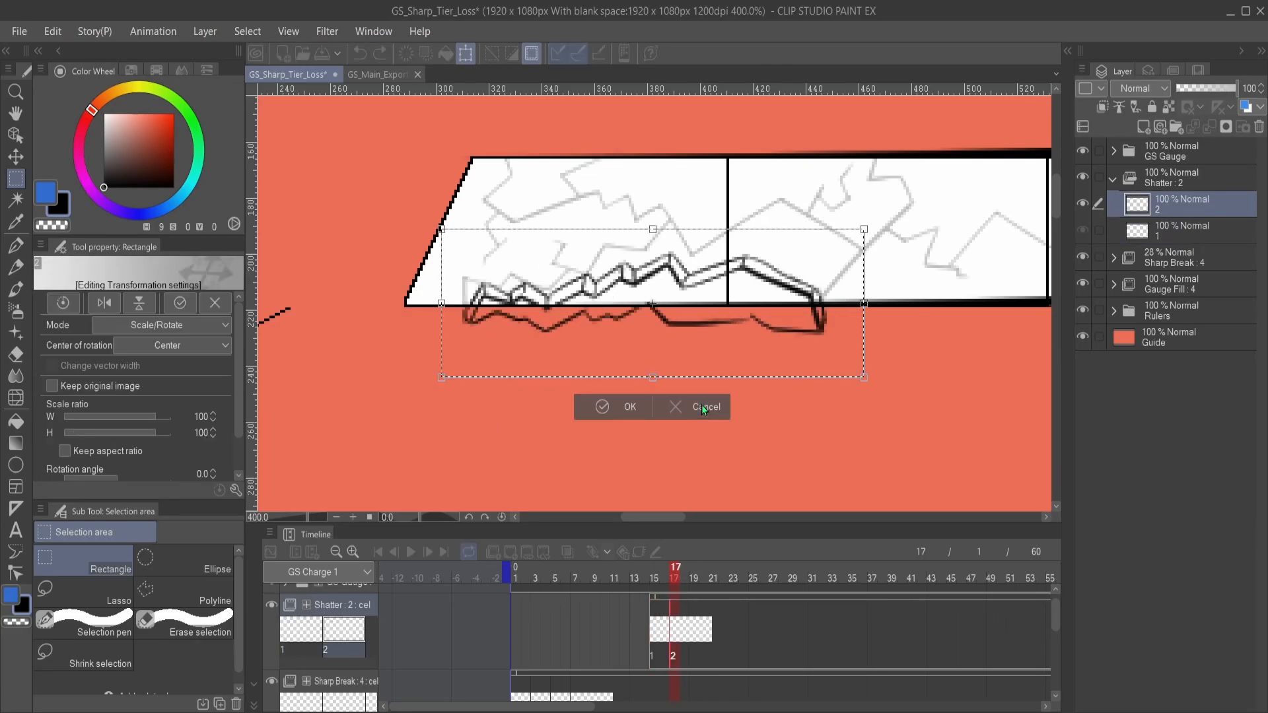
pyautogui.moveTo(441, 229)
pyautogui.mouseDown()
pyautogui.moveTo(417, 221)
pyautogui.moveTo(420, 207)
pyautogui.mouseUp()
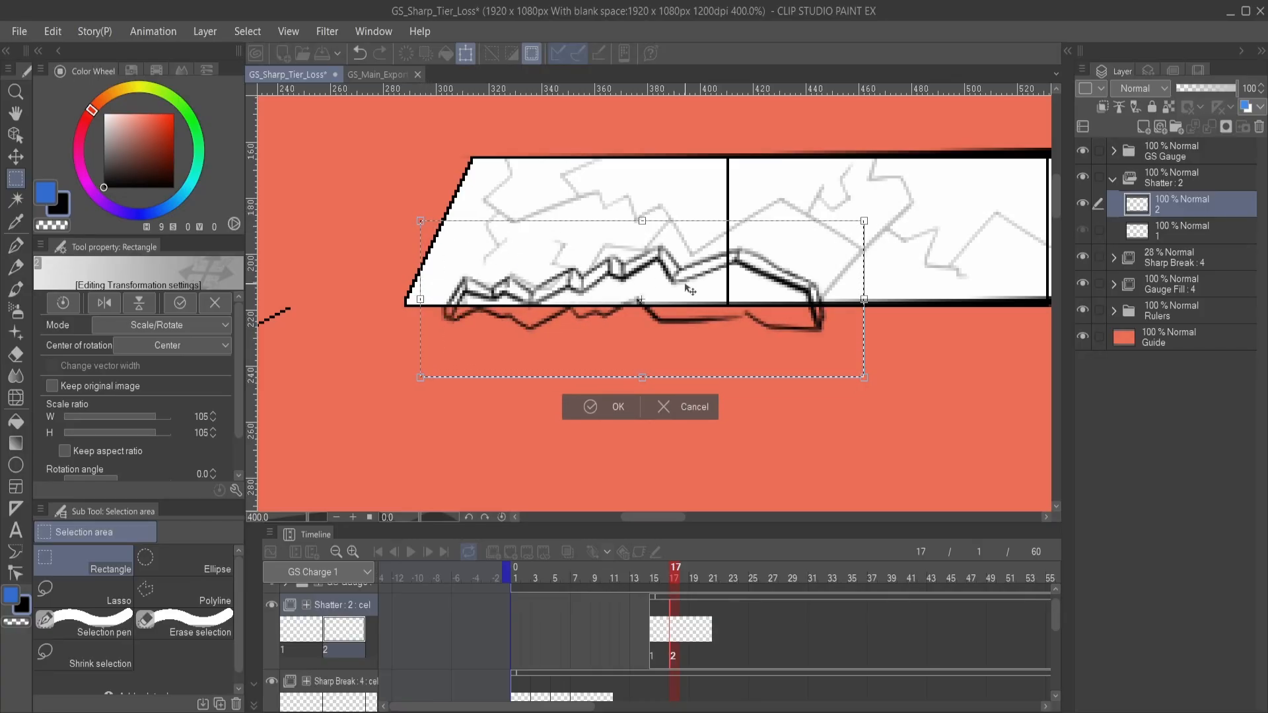
pyautogui.moveTo(895, 290); pyautogui.dragTo(886, 272)
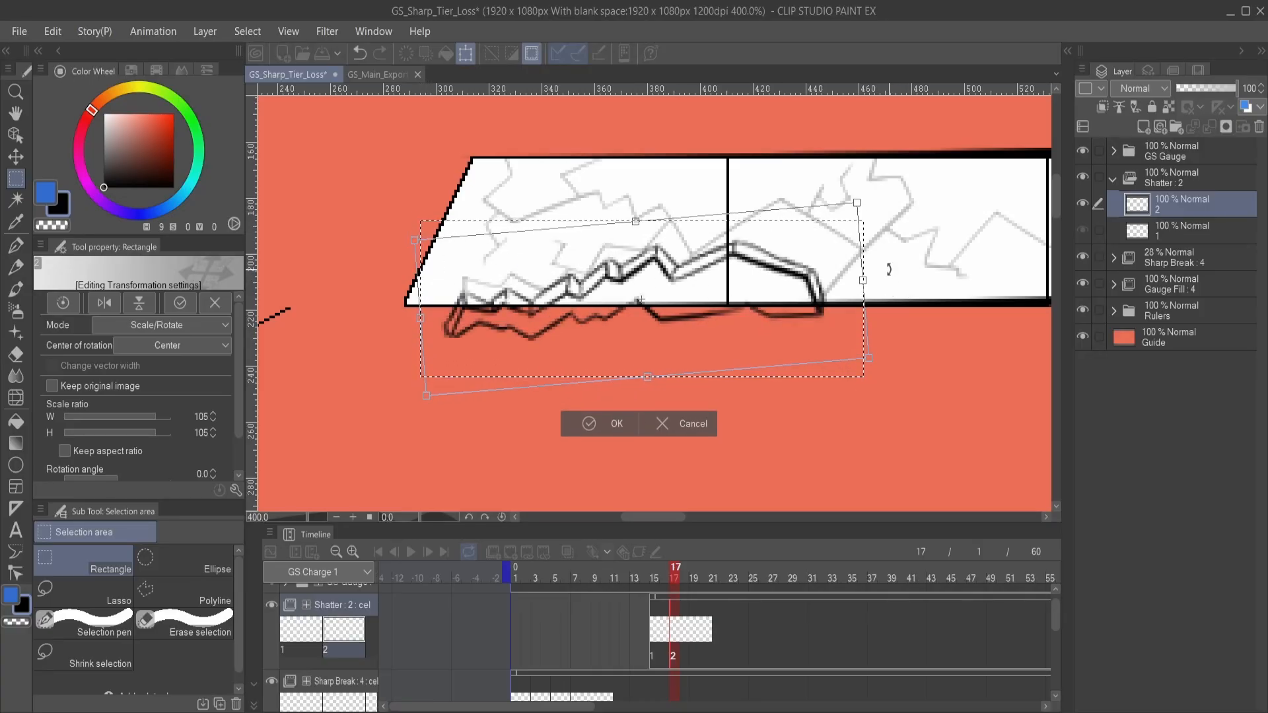
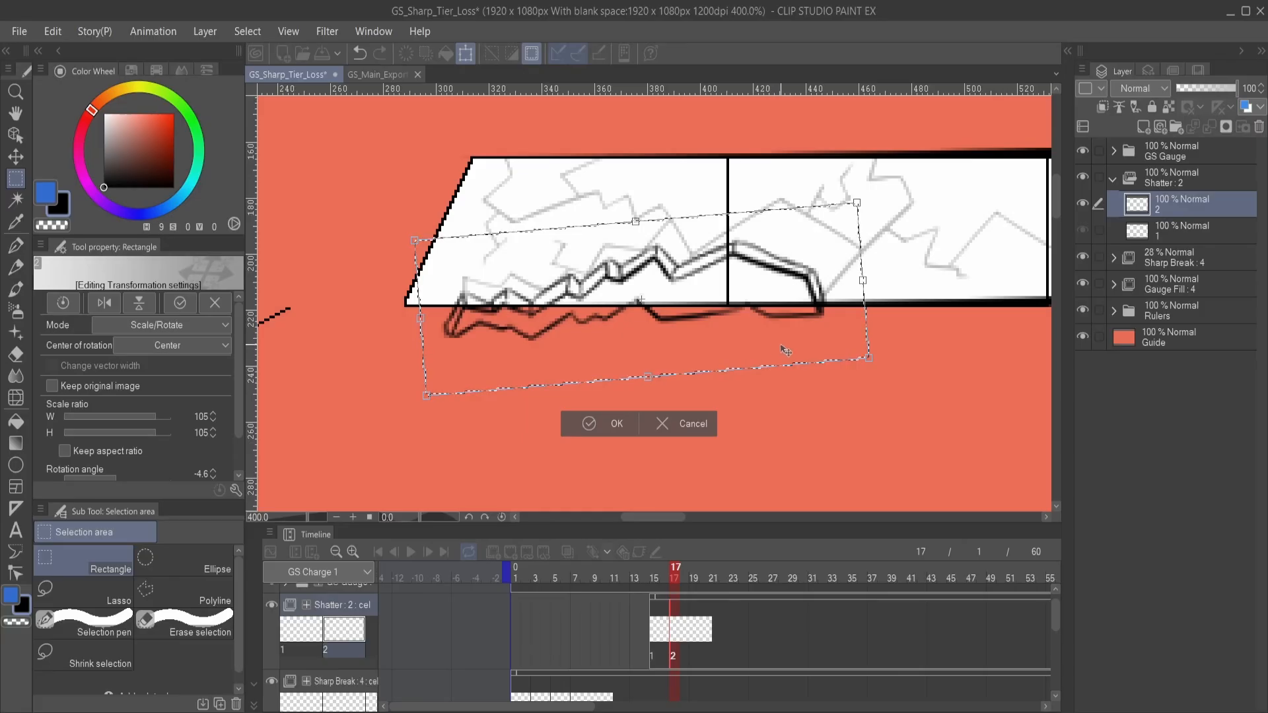
# - Try stretching cel 2's shard to 133% height, rotating it to -7.6° and lowering it; apply, deselect and compare with frame 15
pyautogui.moveTo(732, 292); pyautogui.dragTo(771, 300)
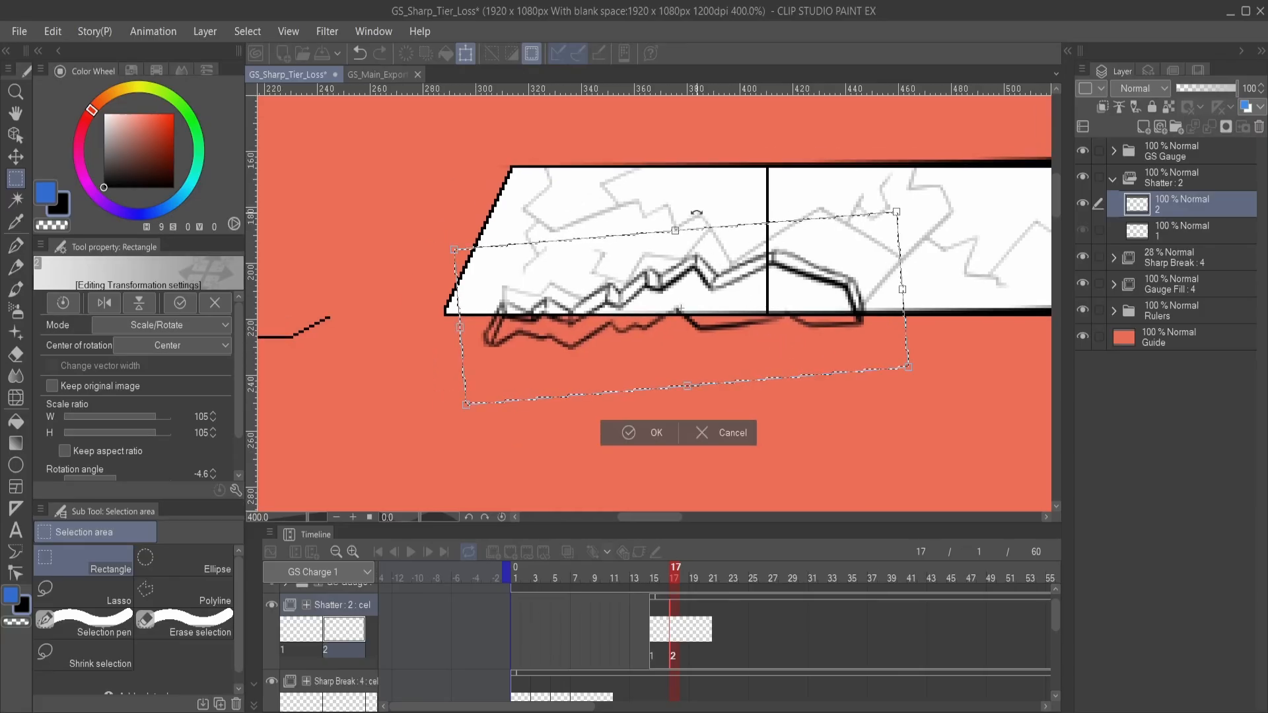
pyautogui.moveTo(675, 229); pyautogui.dragTo(610, 194)
pyautogui.moveTo(948, 274); pyautogui.dragTo(947, 260)
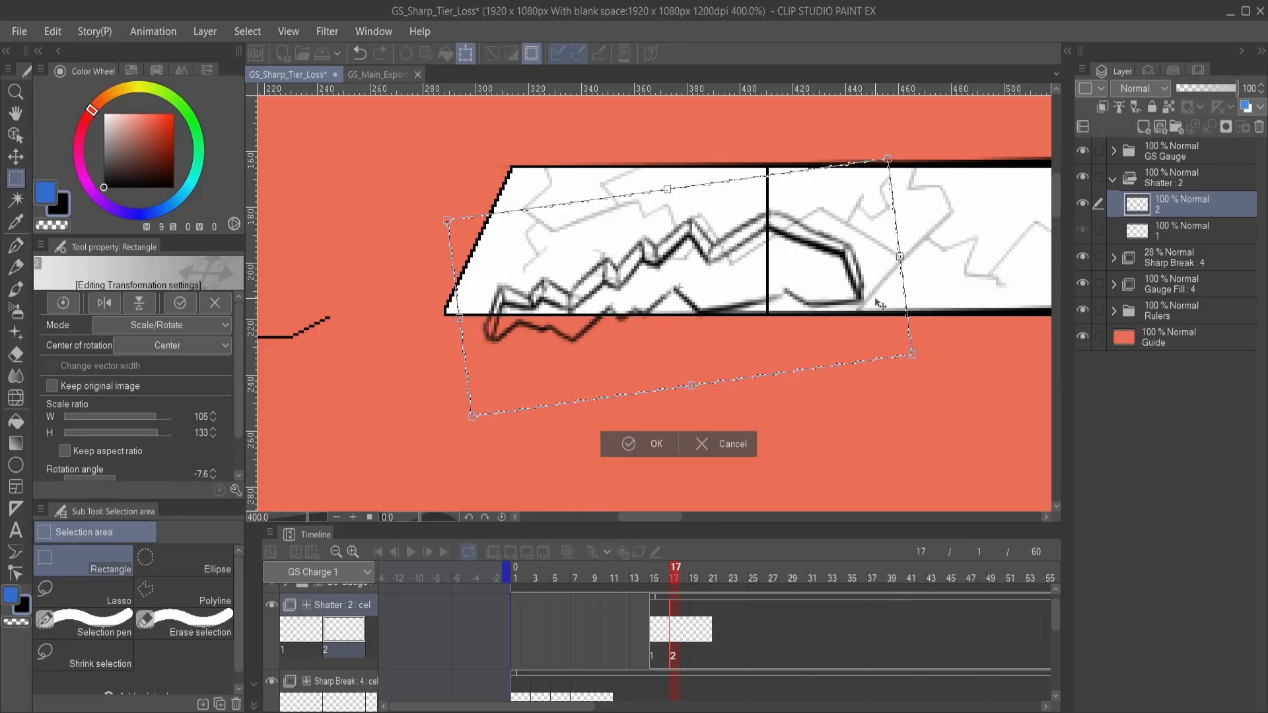
pyautogui.moveTo(750, 292); pyautogui.dragTo(745, 315)
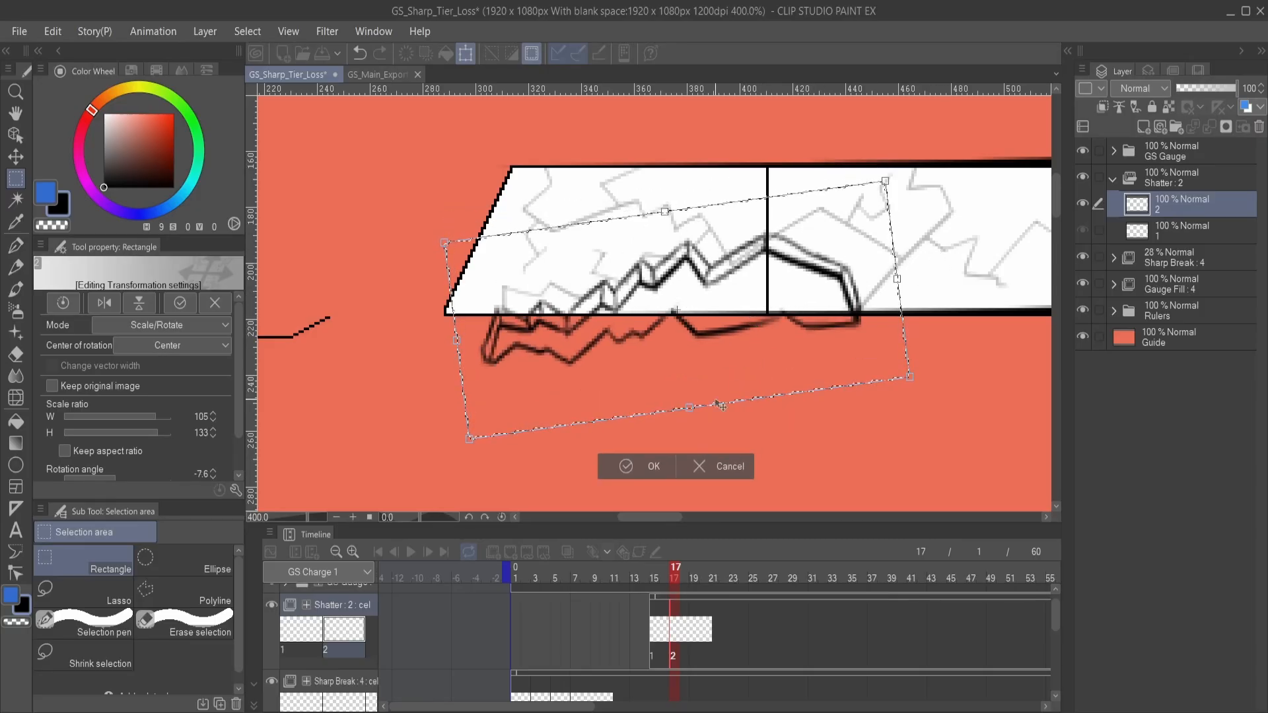
pyautogui.click(627, 468)
pyautogui.click(545, 469)
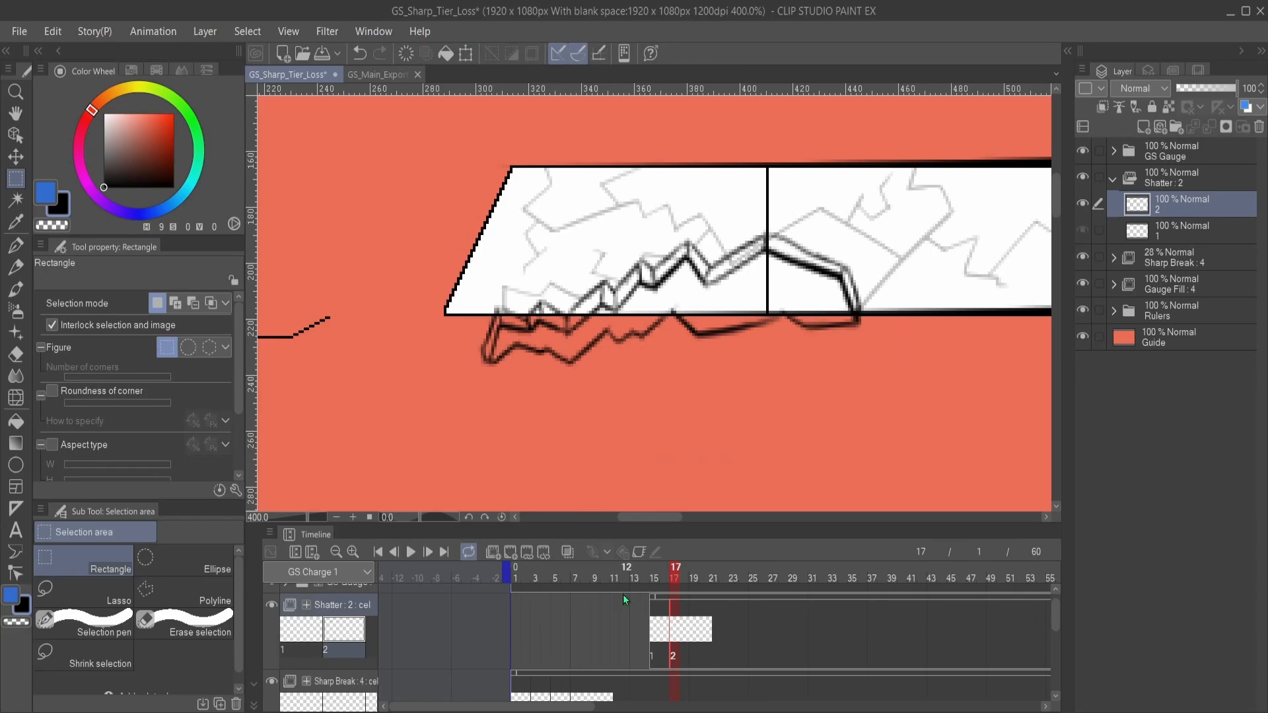
pyautogui.click(650, 633)
pyautogui.click(678, 633)
# - Duplicate Shatter cel 2 as cel 3 and assign it to frame 19
pyautogui.scroll(-2, 692, 434)
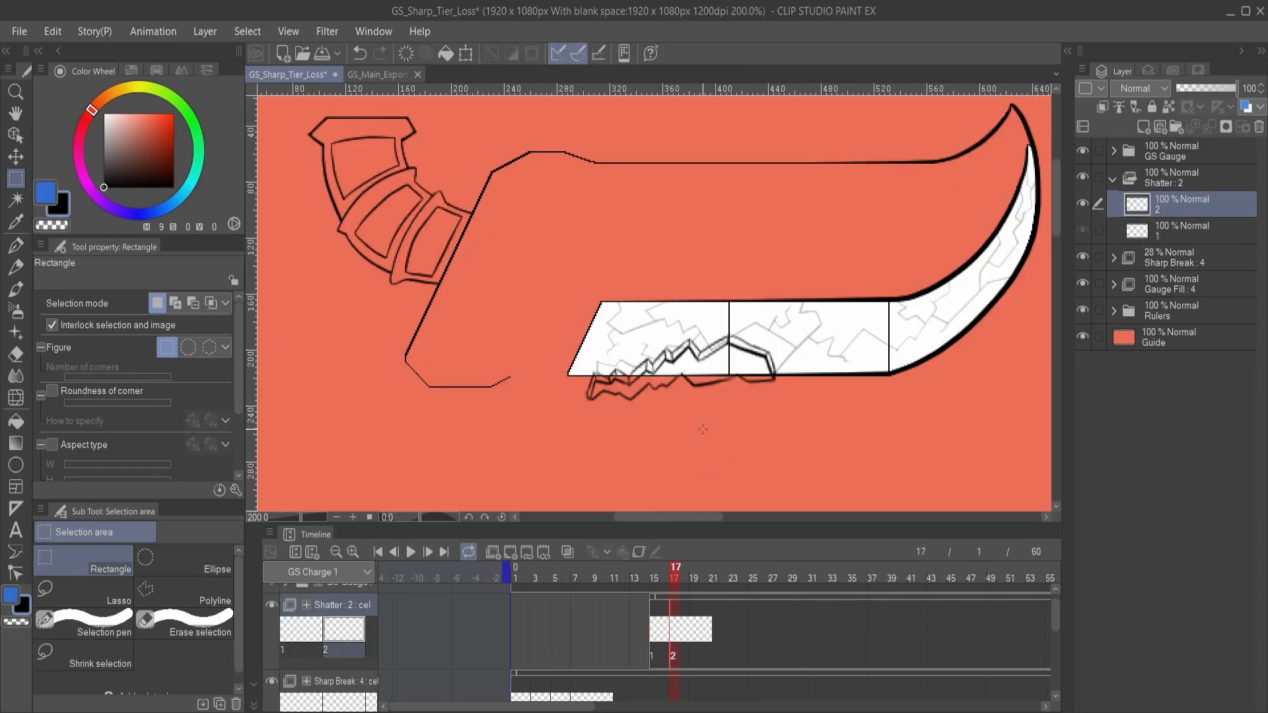
pyautogui.moveTo(747, 408); pyautogui.dragTo(708, 390)
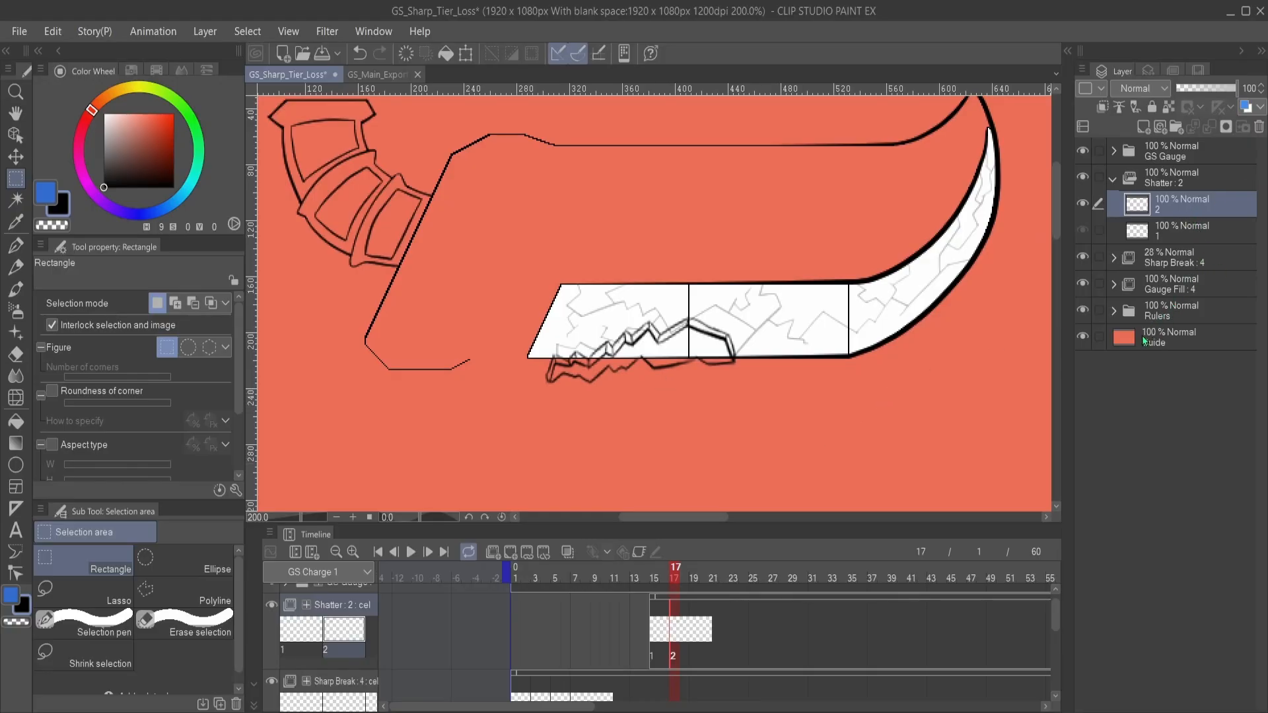
pyautogui.hotkey('ctrl', 'shift', 'n')
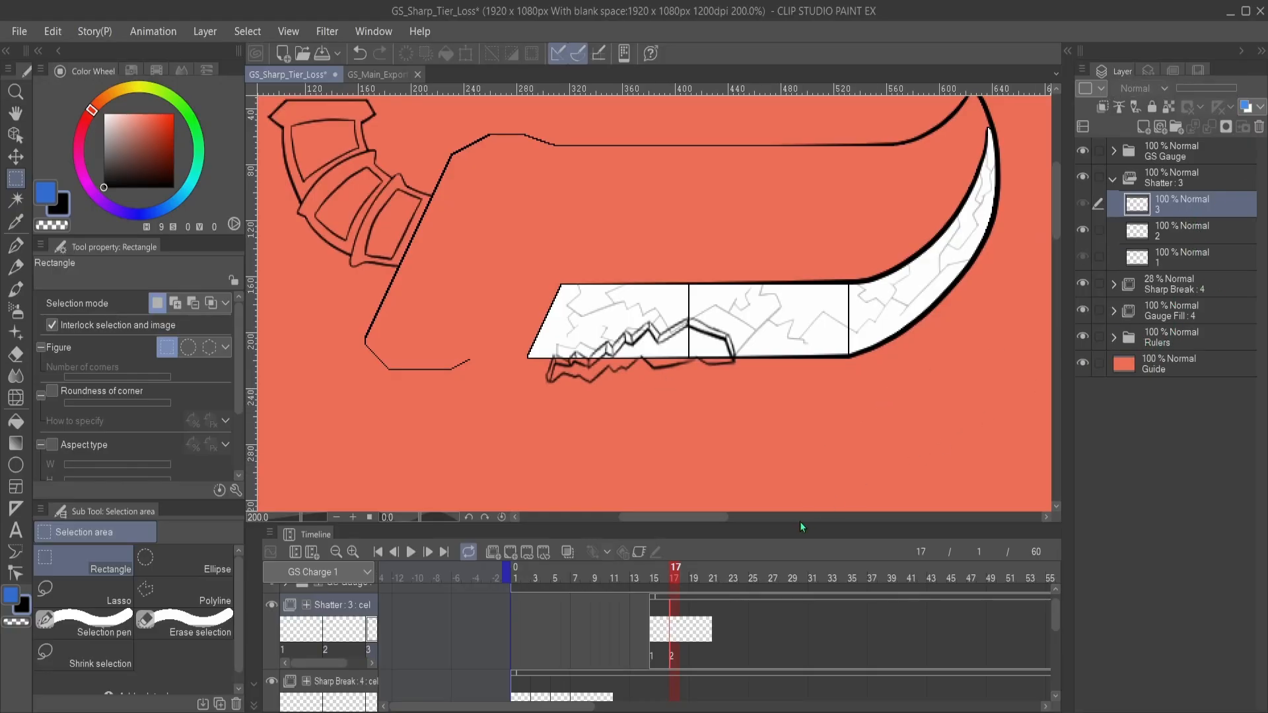
pyautogui.click(693, 627)
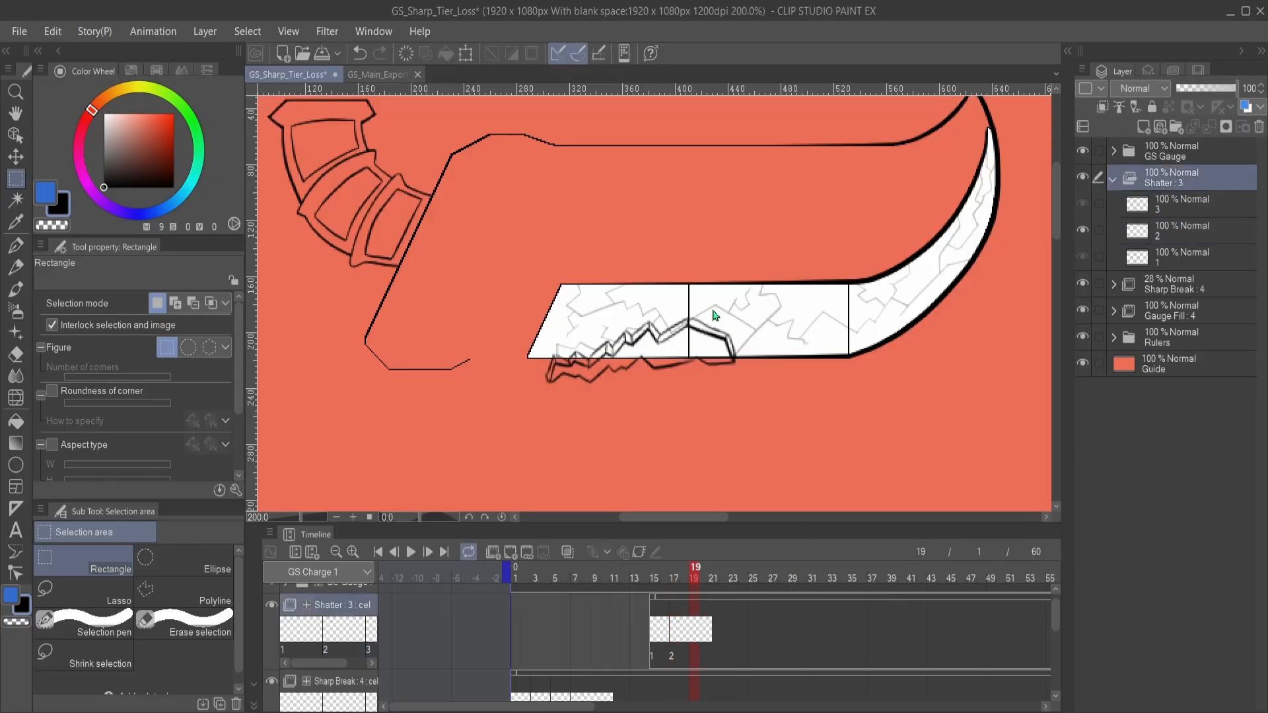
pyautogui.hotkey('ctrl', '.')
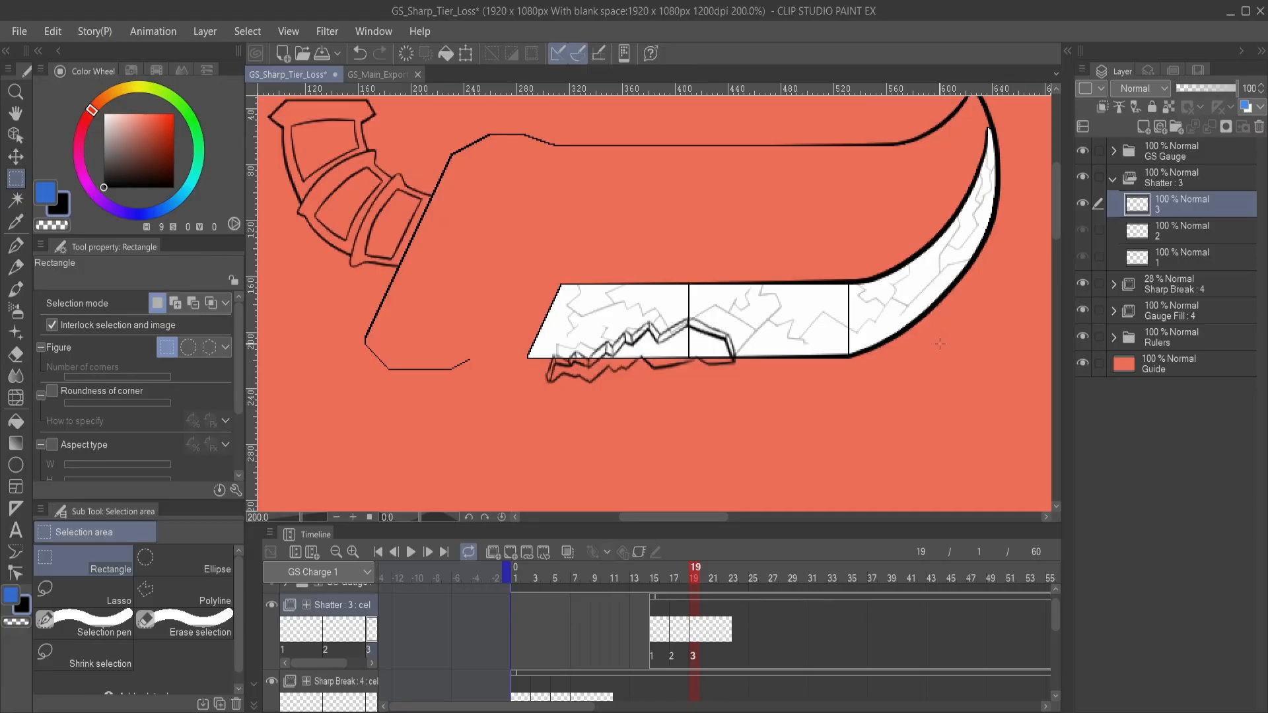
# - Try stretching the shard on cel 3 to 126% height, rotating it to -6.0° and shifting it left, then apply and deselect
pyautogui.scroll(2, 729, 368)
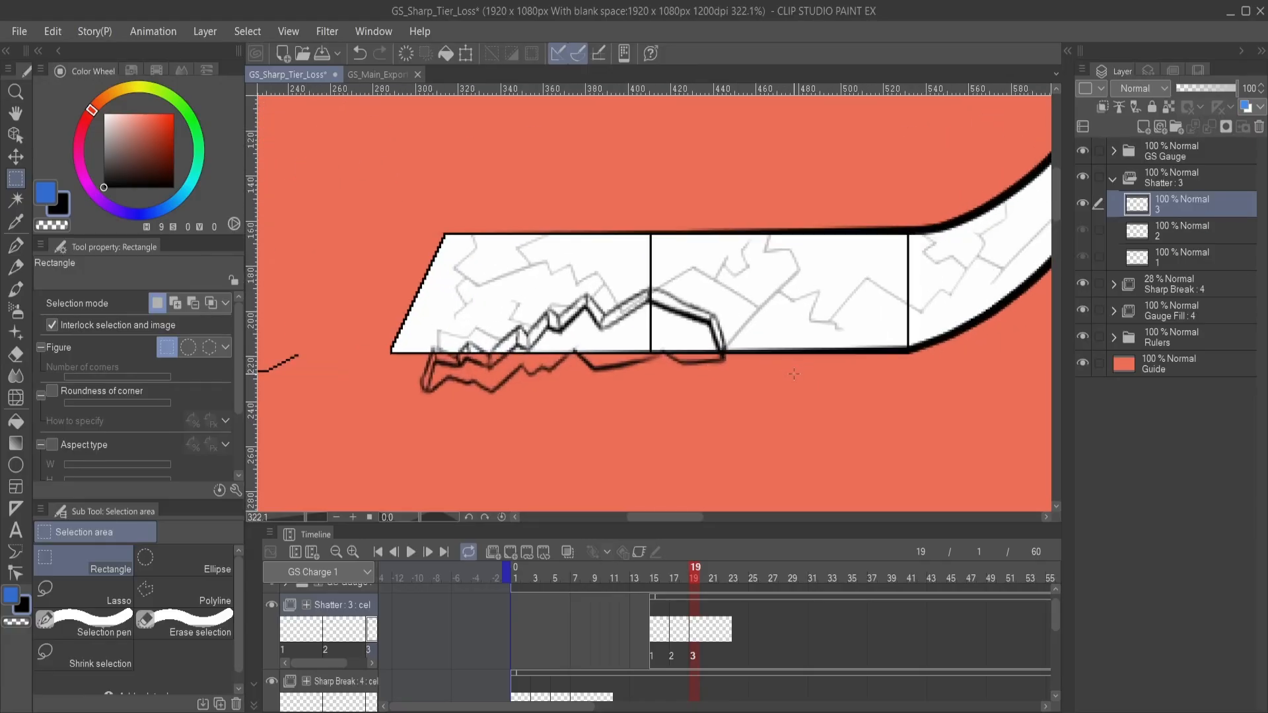
pyautogui.moveTo(710, 330); pyautogui.dragTo(834, 325)
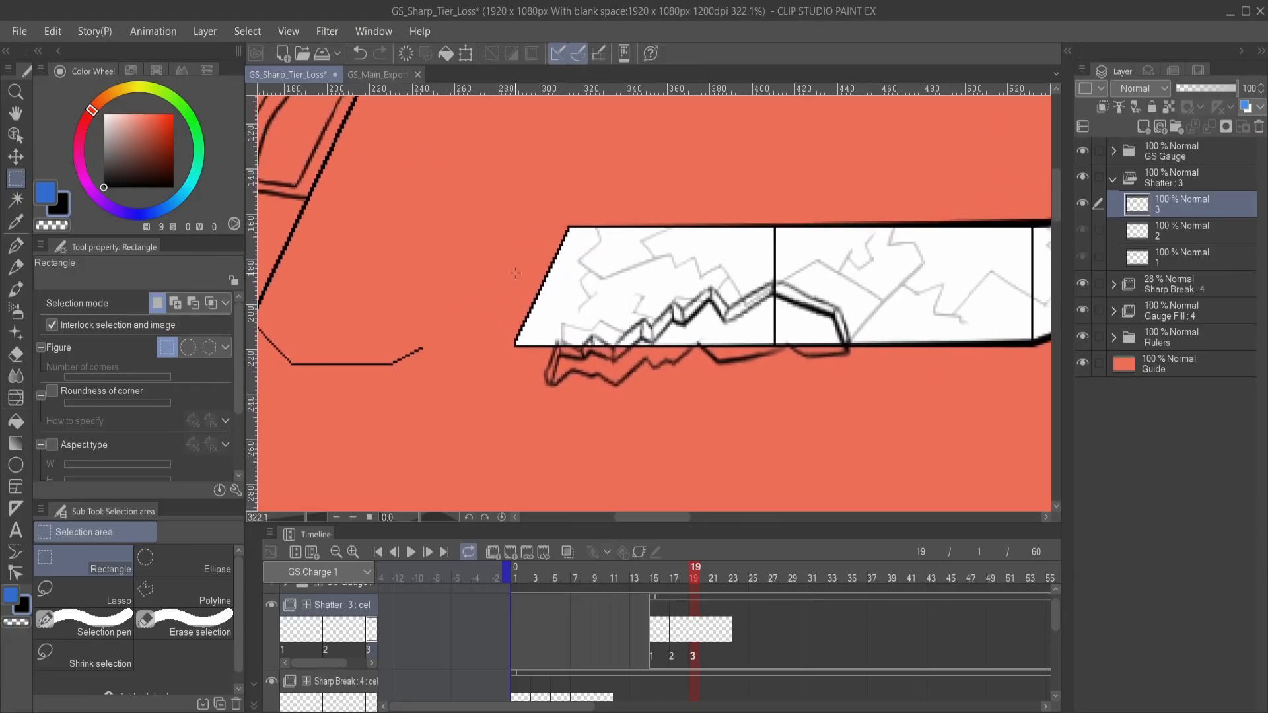
pyautogui.moveTo(515, 260); pyautogui.dragTo(919, 408)
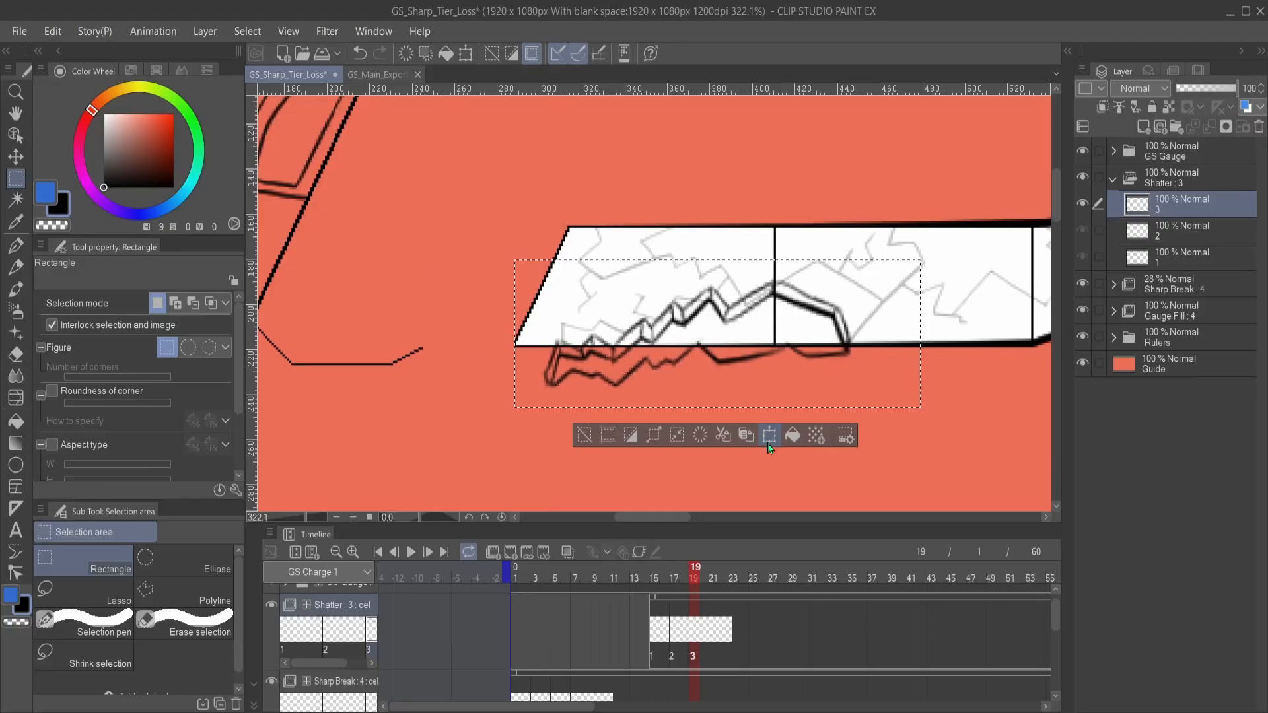
pyautogui.scroll(-2, 767, 442)
pyautogui.click(749, 394)
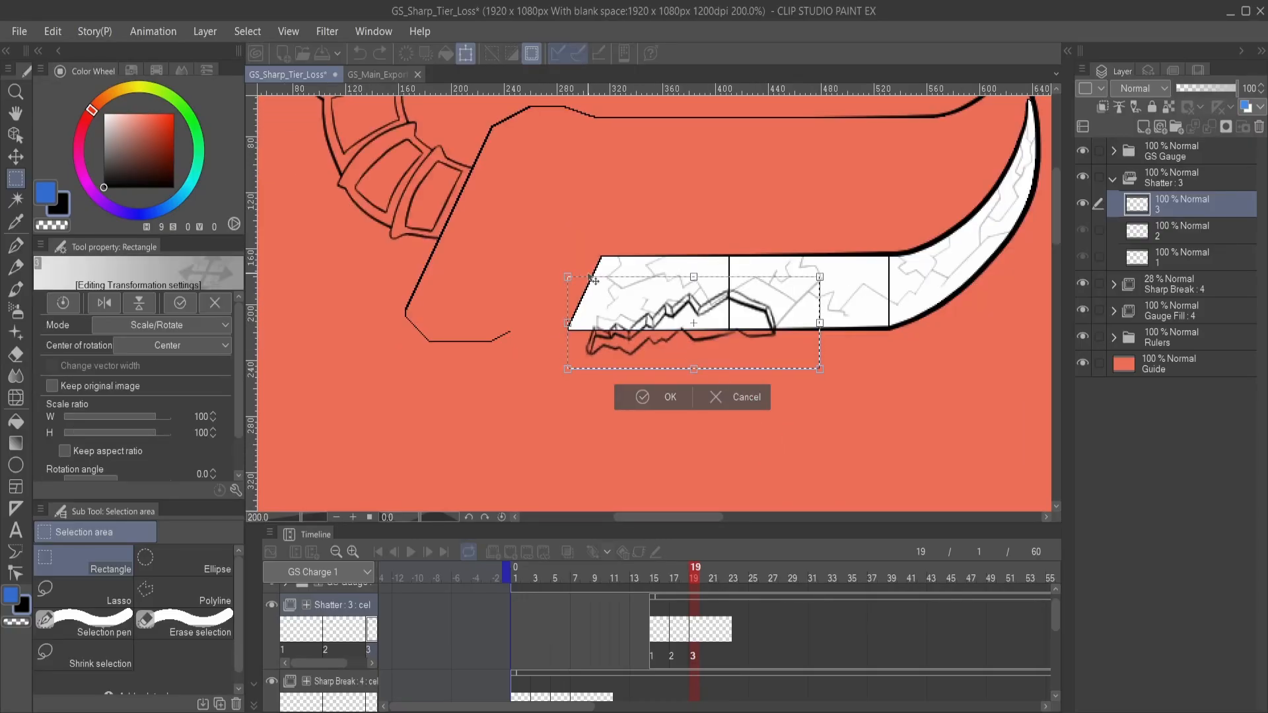
pyautogui.moveTo(694, 277); pyautogui.dragTo(687, 254)
pyautogui.moveTo(910, 305); pyautogui.dragTo(879, 280)
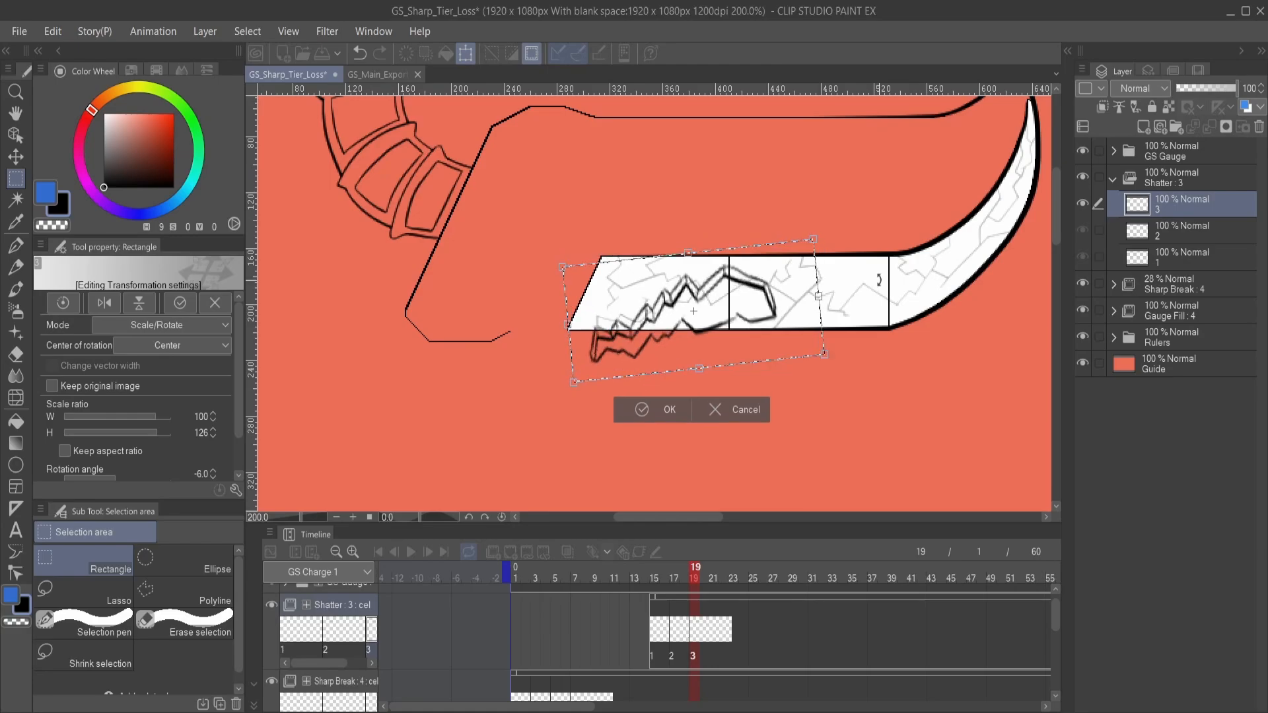
pyautogui.moveTo(742, 310)
pyautogui.mouseDown()
pyautogui.moveTo(700, 340)
pyautogui.moveTo(705, 307)
pyautogui.mouseUp()
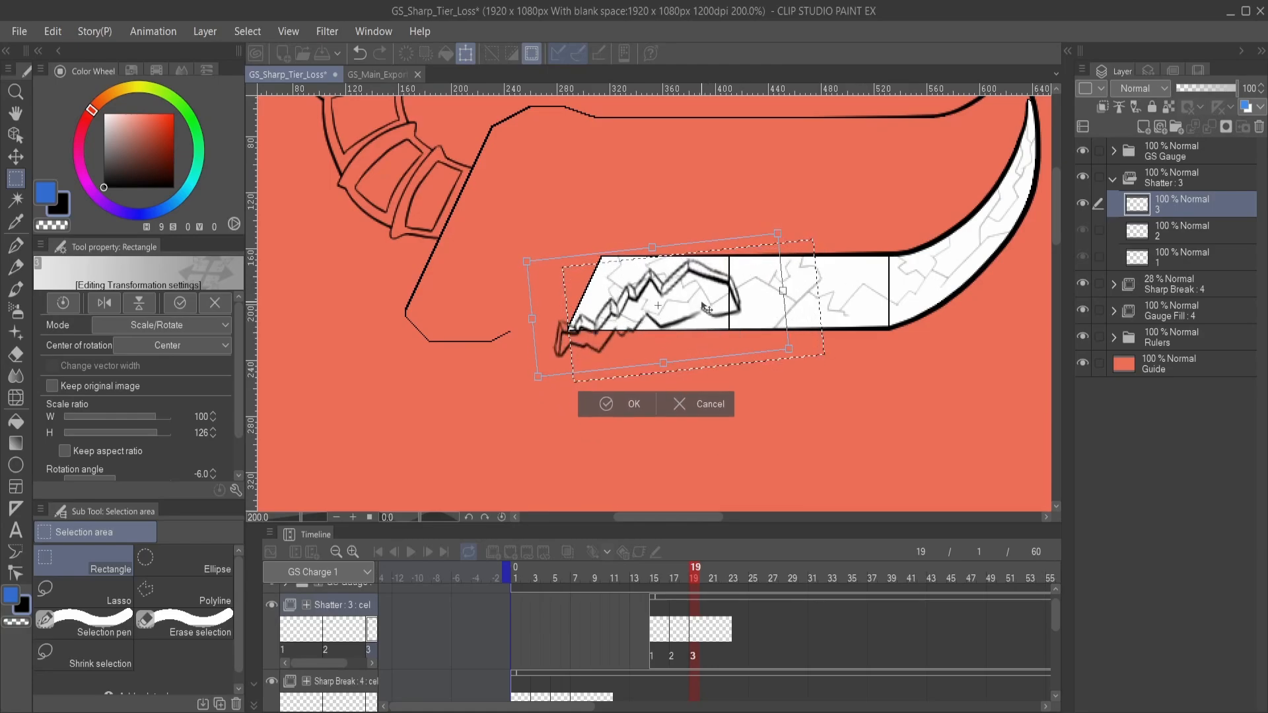
pyautogui.click(605, 404)
pyautogui.click(536, 408)
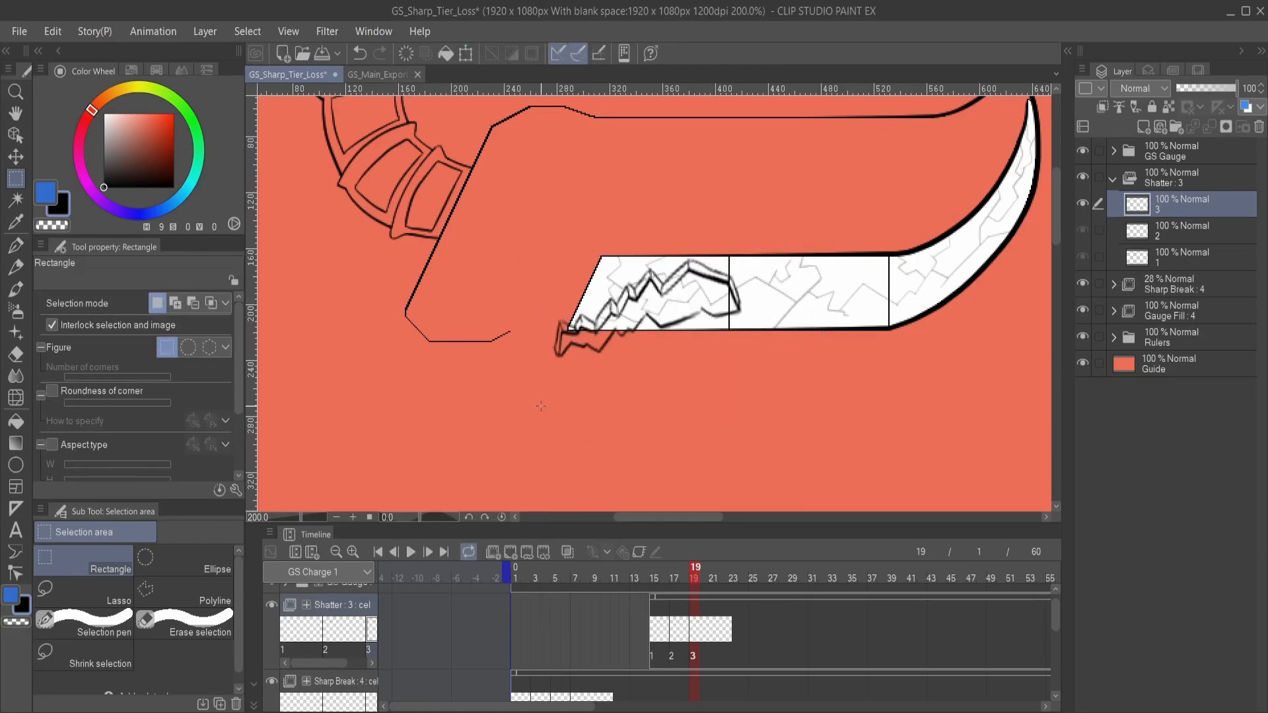
# - Compare the shard's position and rotation across Shatter cels 1, 2 and 3 by switching between frames 15 and 20
pyautogui.click(652, 638)
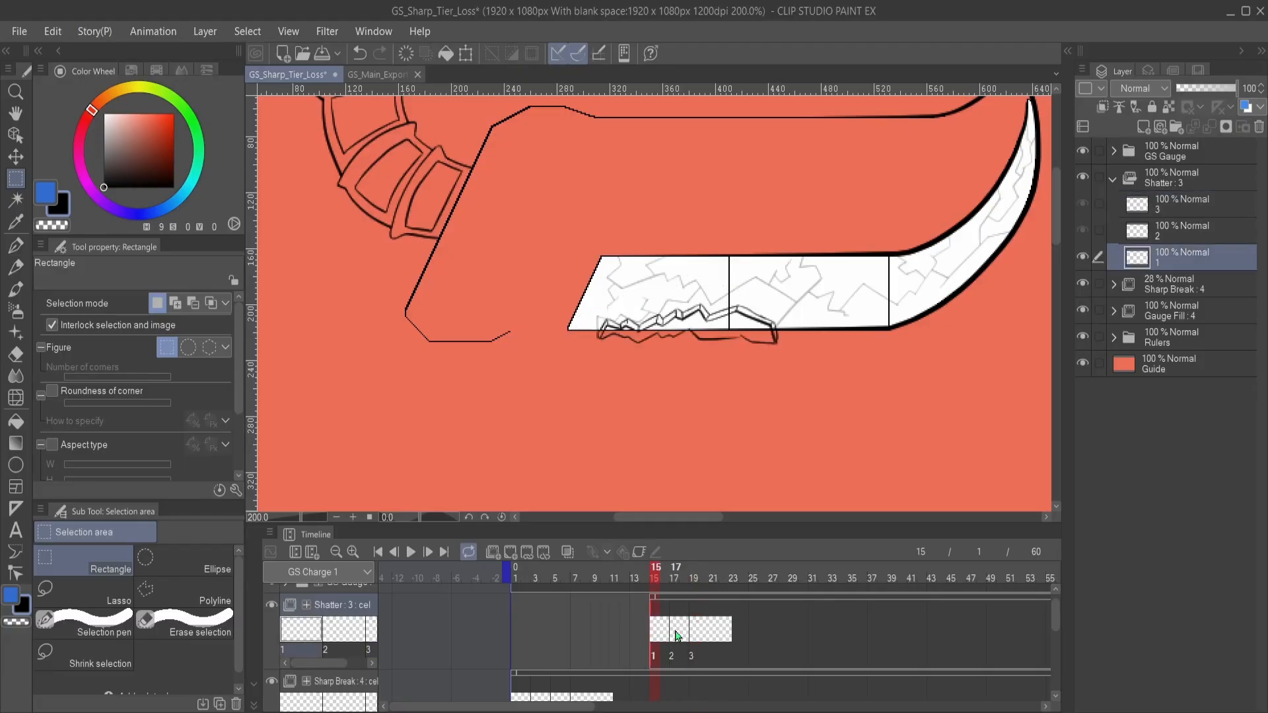
pyautogui.click(702, 629)
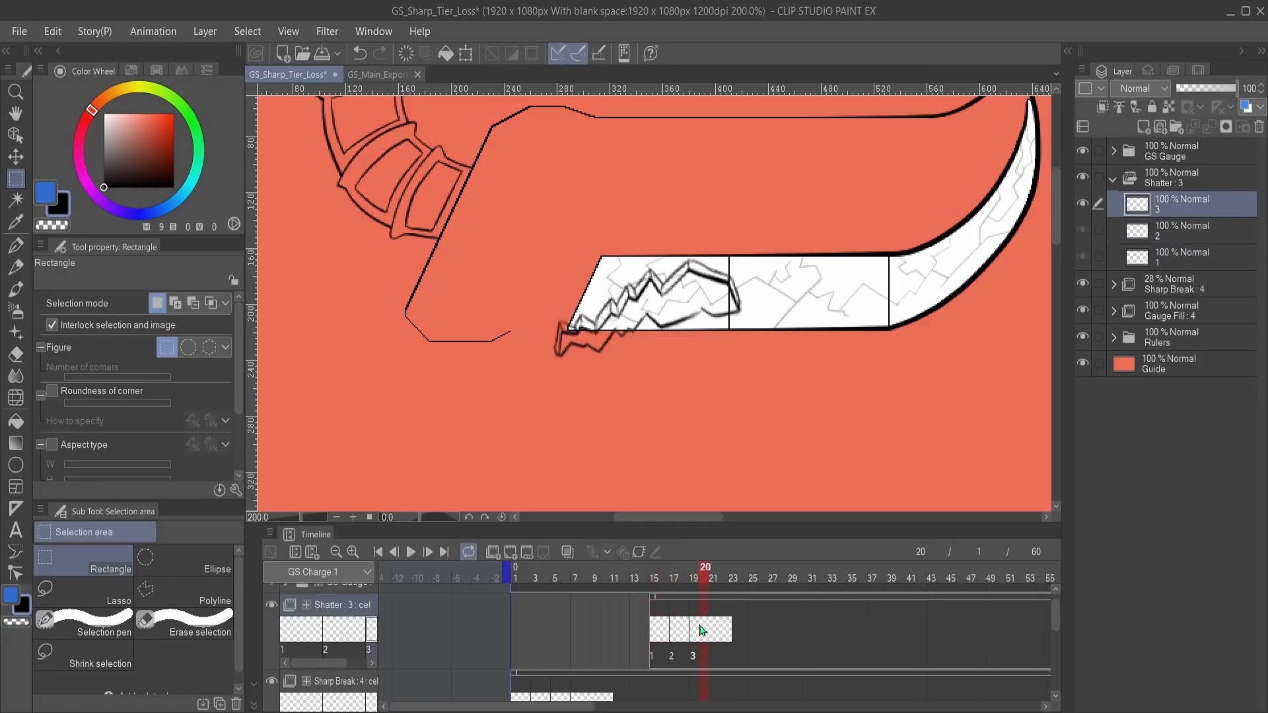
pyautogui.click(672, 631)
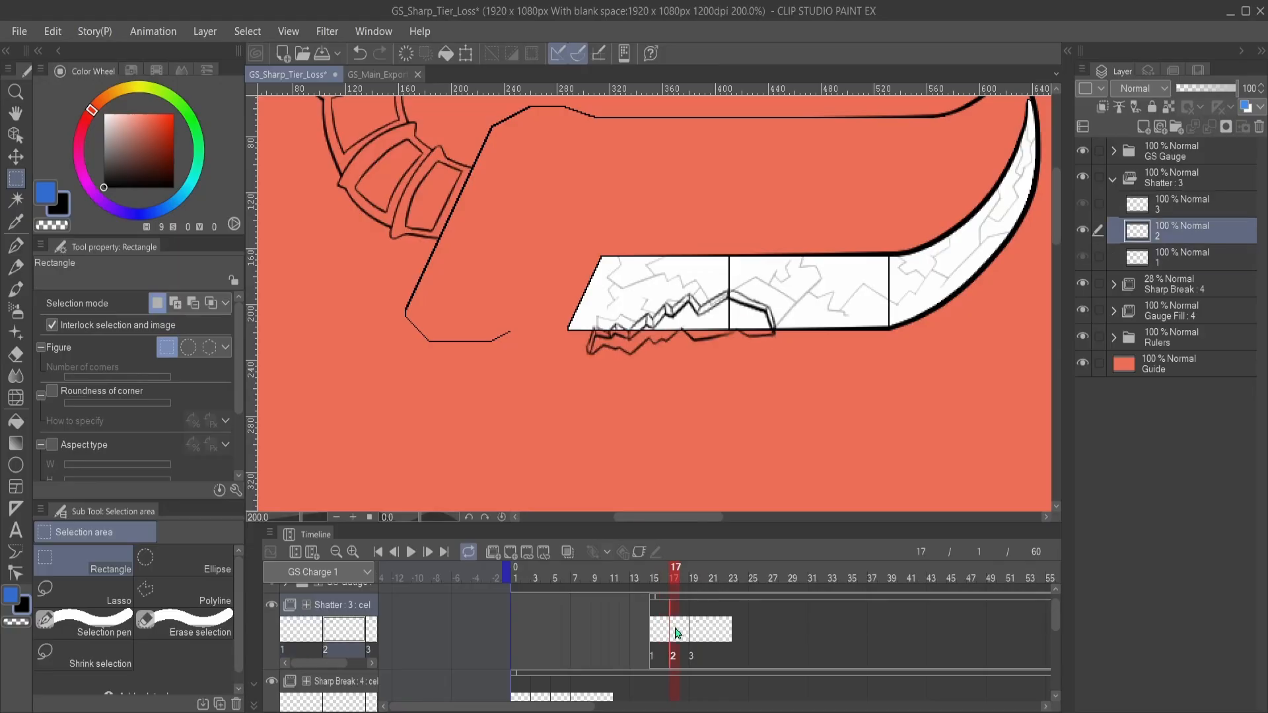
pyautogui.click(705, 628)
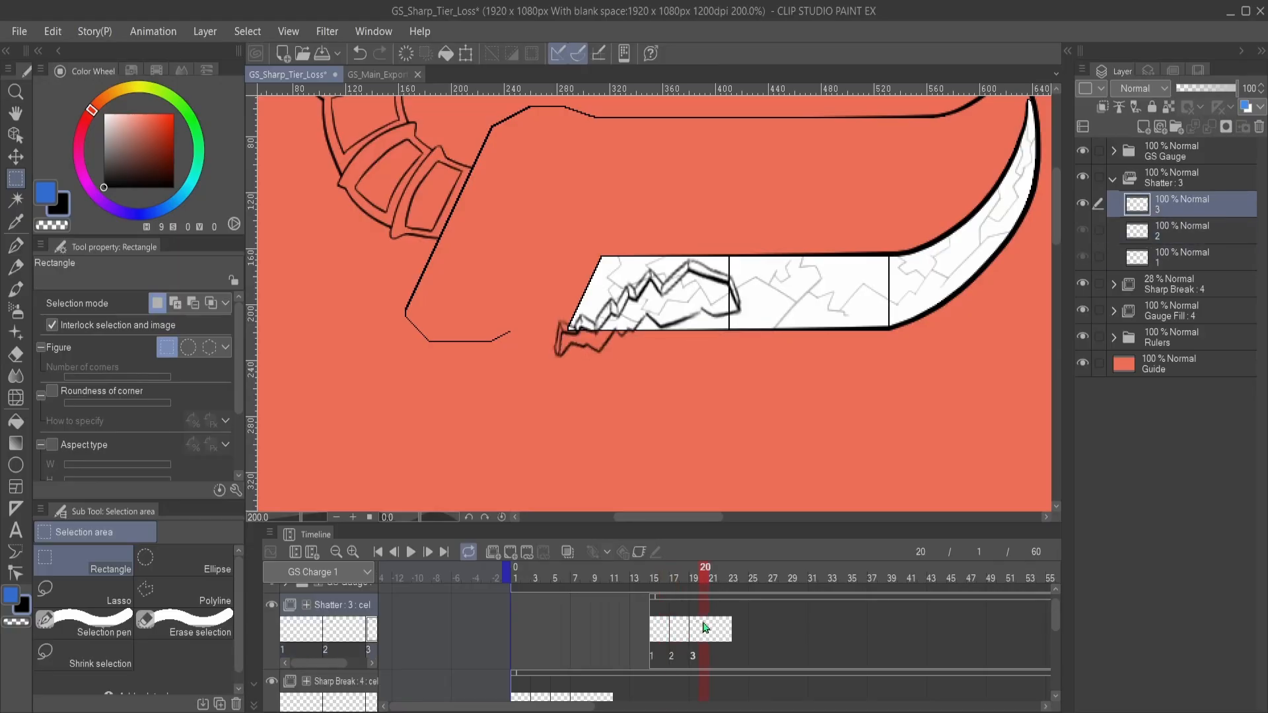
pyautogui.click(666, 632)
pyautogui.click(676, 633)
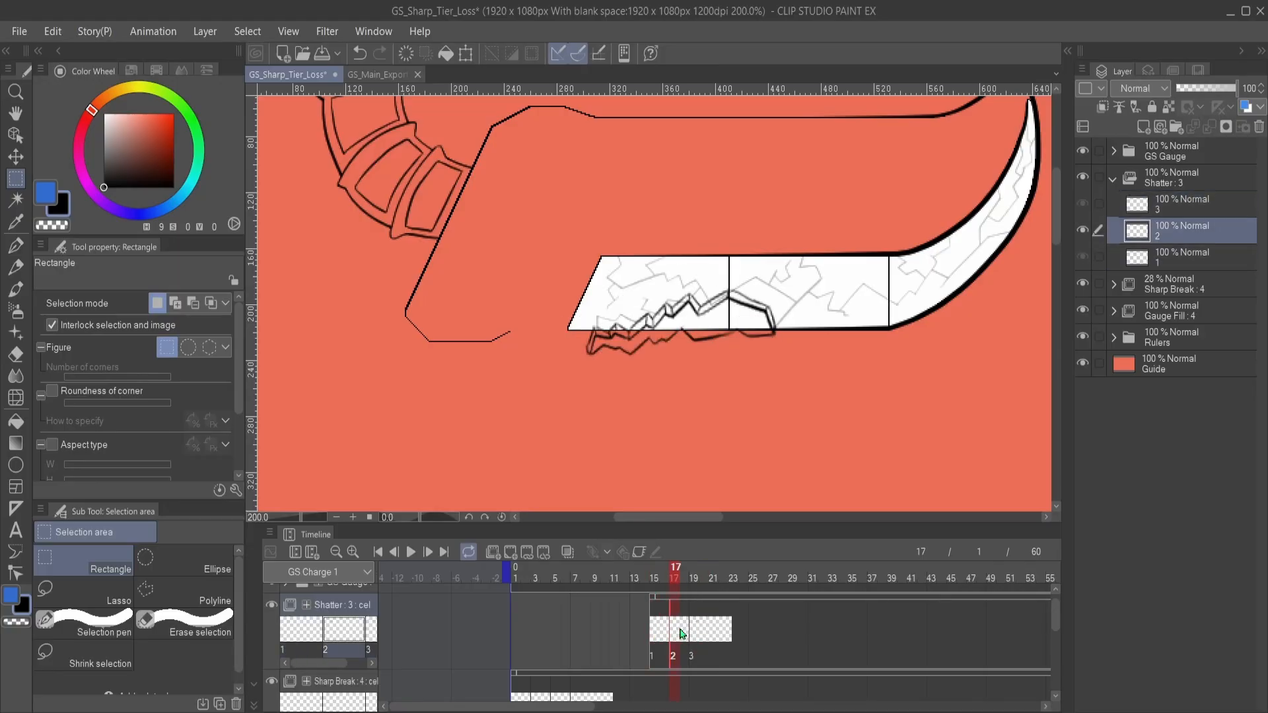
pyautogui.click(699, 634)
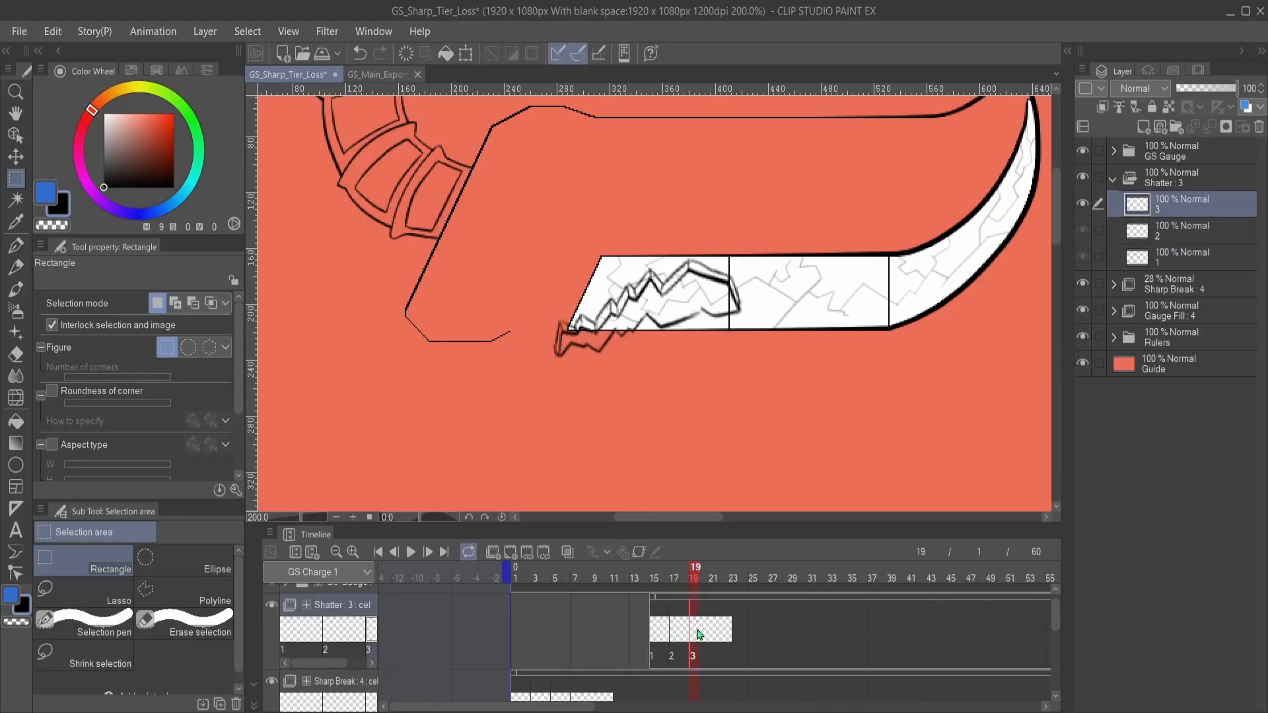
pyautogui.click(655, 634)
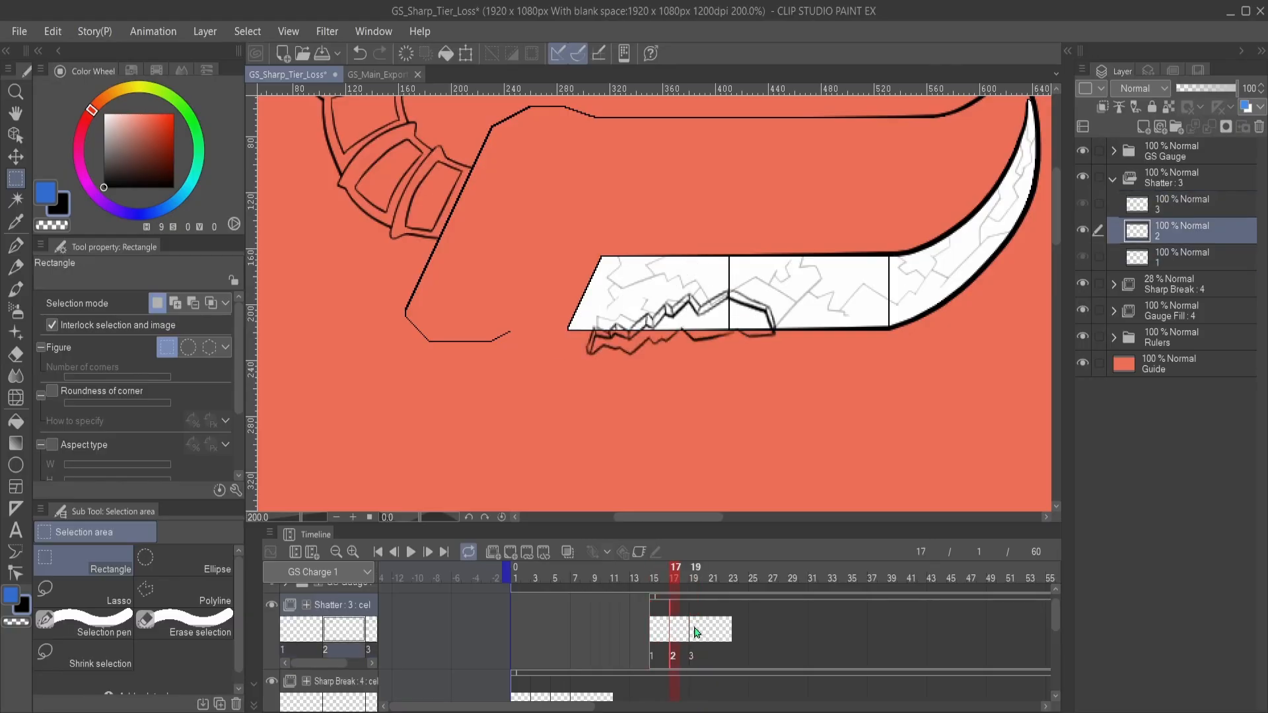
pyautogui.click(696, 633)
pyautogui.click(663, 633)
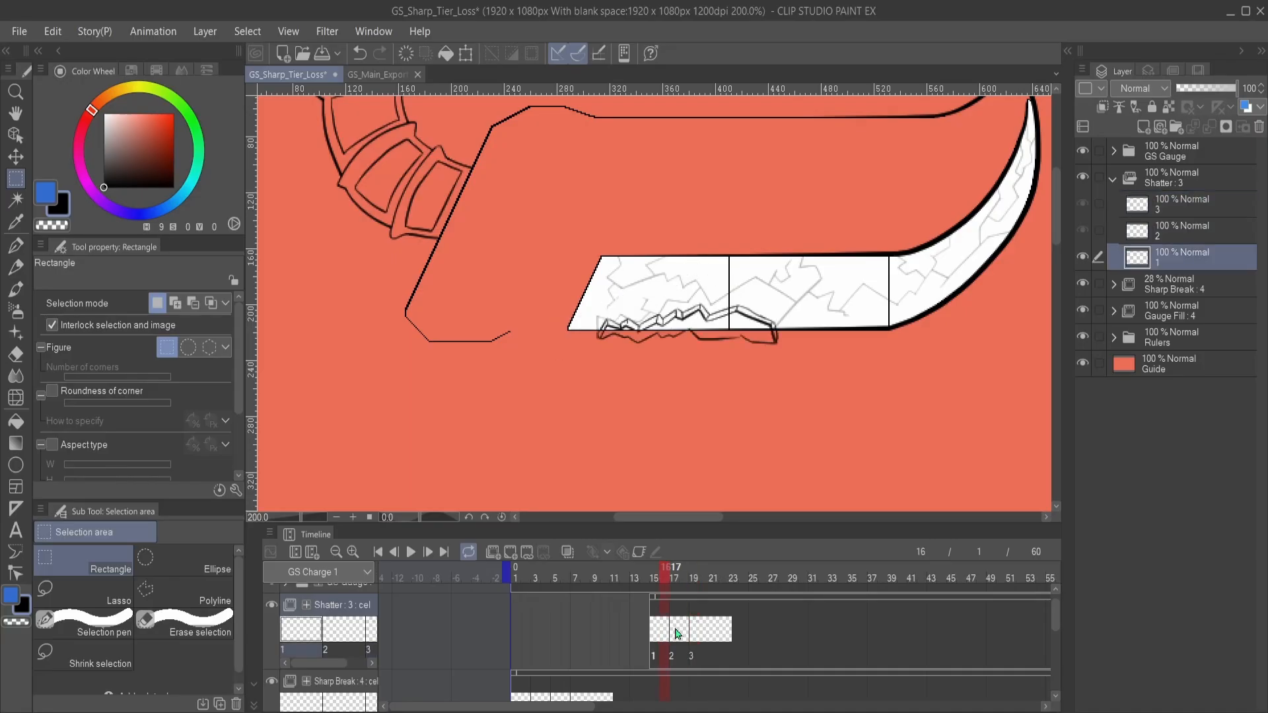
pyautogui.click(676, 631)
pyautogui.click(704, 630)
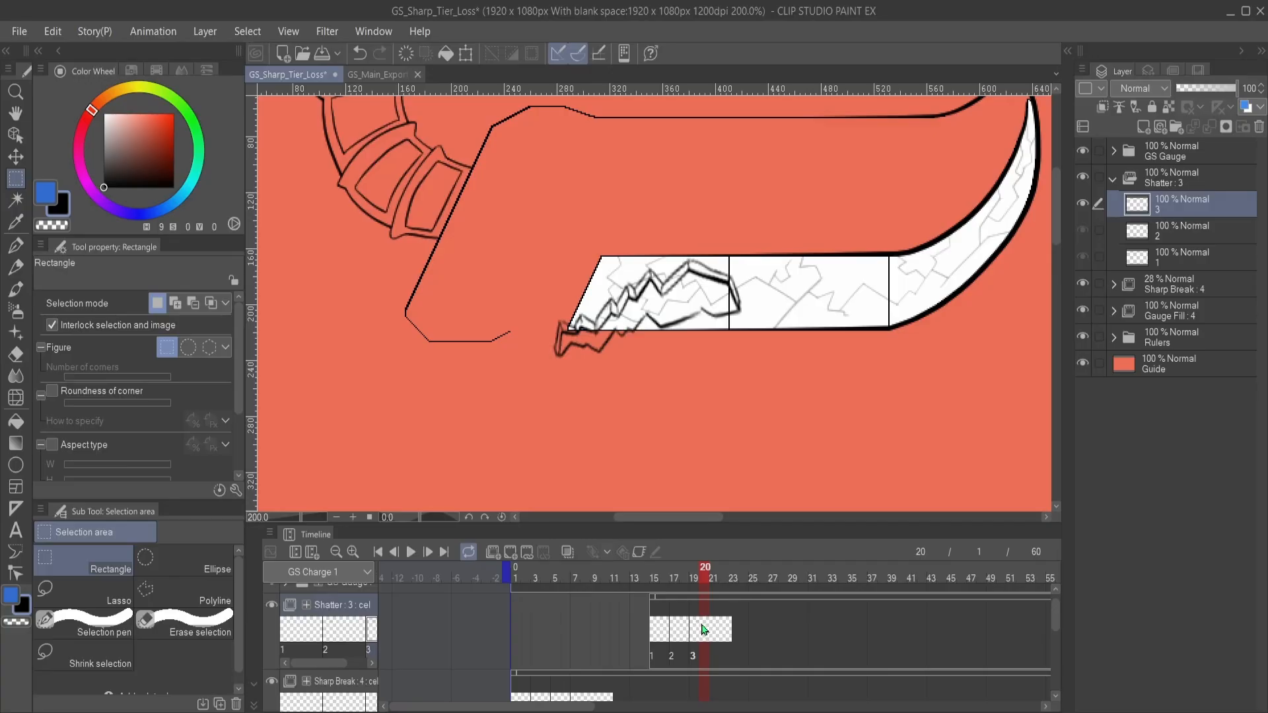
pyautogui.click(661, 636)
pyautogui.click(709, 630)
pyautogui.click(665, 635)
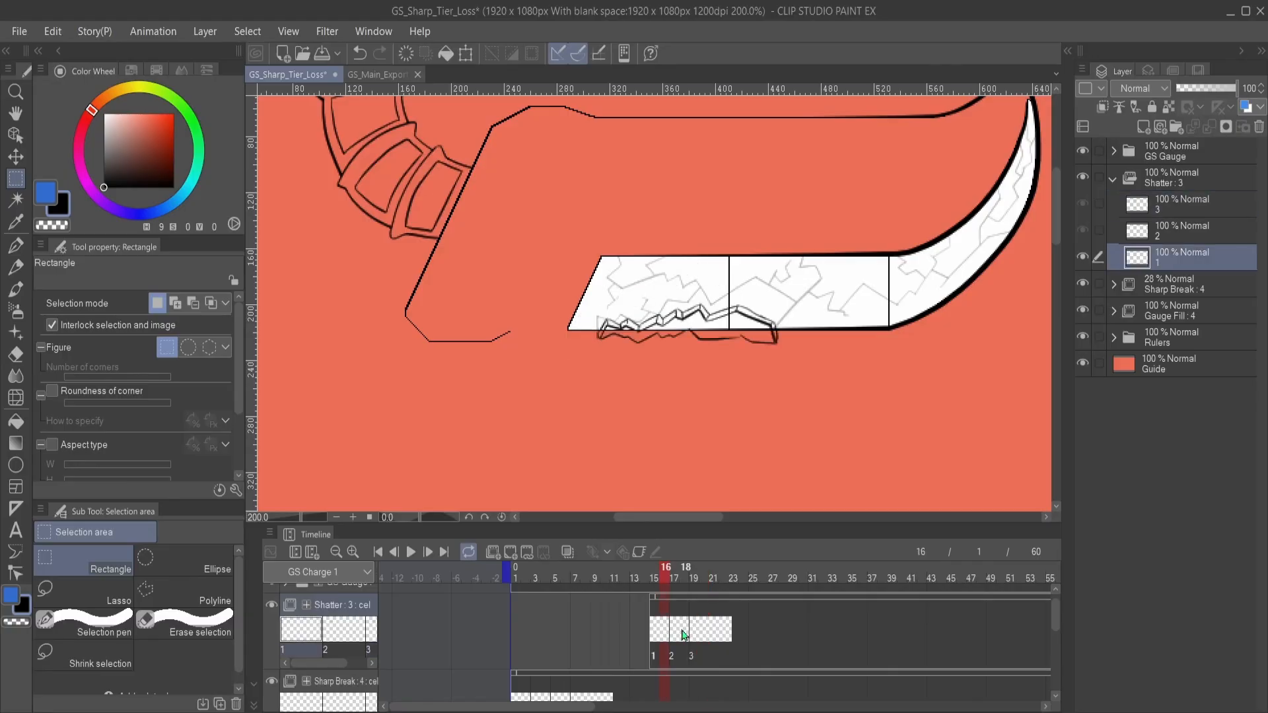
pyautogui.click(684, 634)
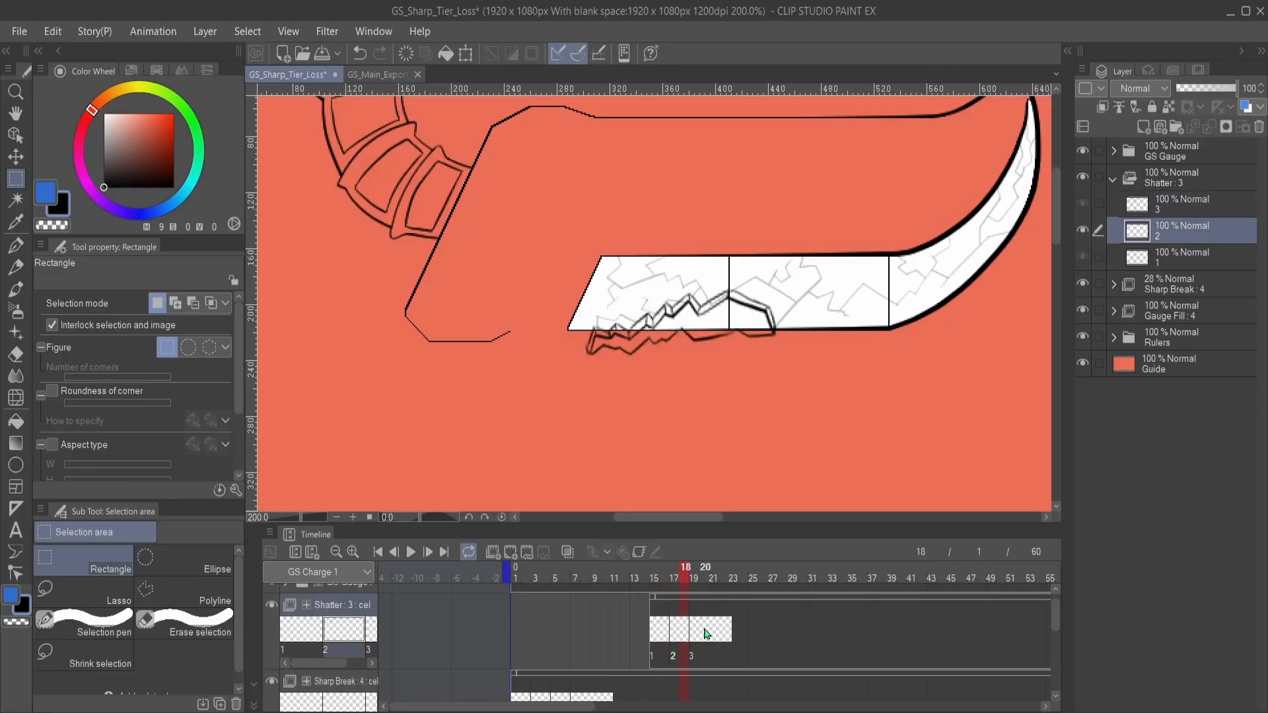
pyautogui.click(706, 634)
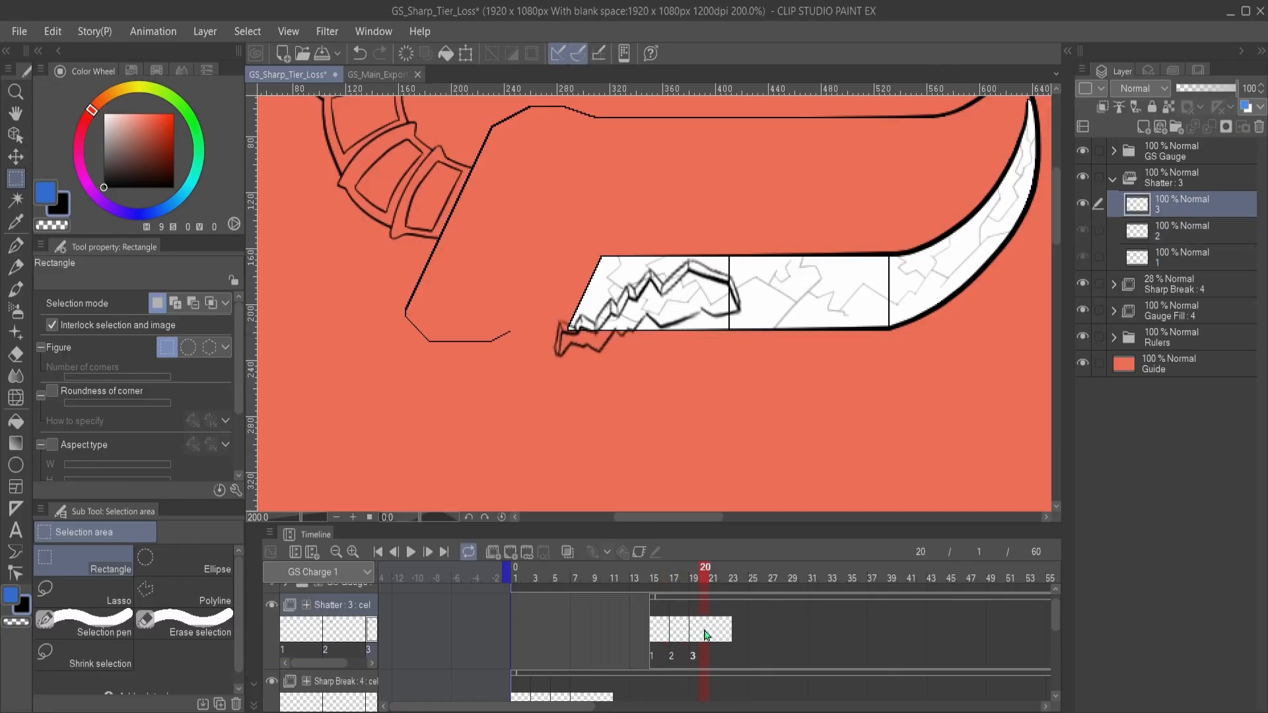
# - Clear the shard drawings from Shatter cels 3, 2 and 1, ending on frame 15
pyautogui.moveTo(809, 359); pyautogui.dragTo(835, 433)
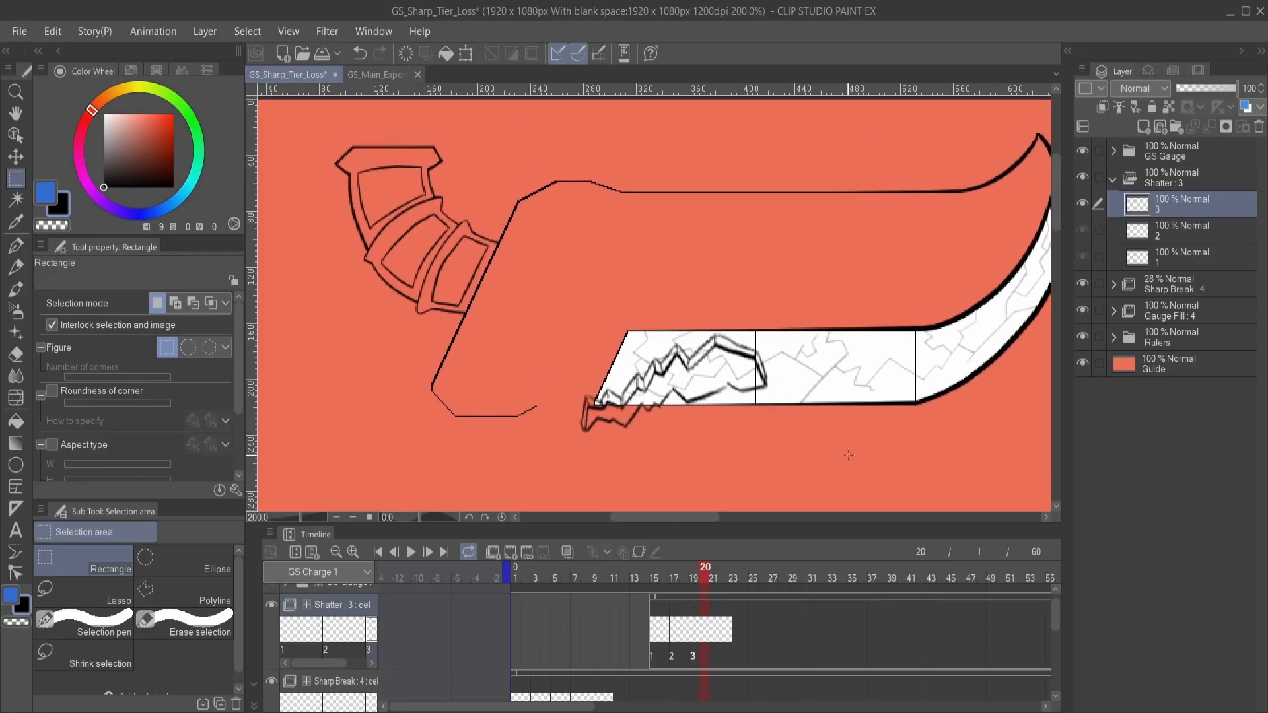
pyautogui.click(693, 638)
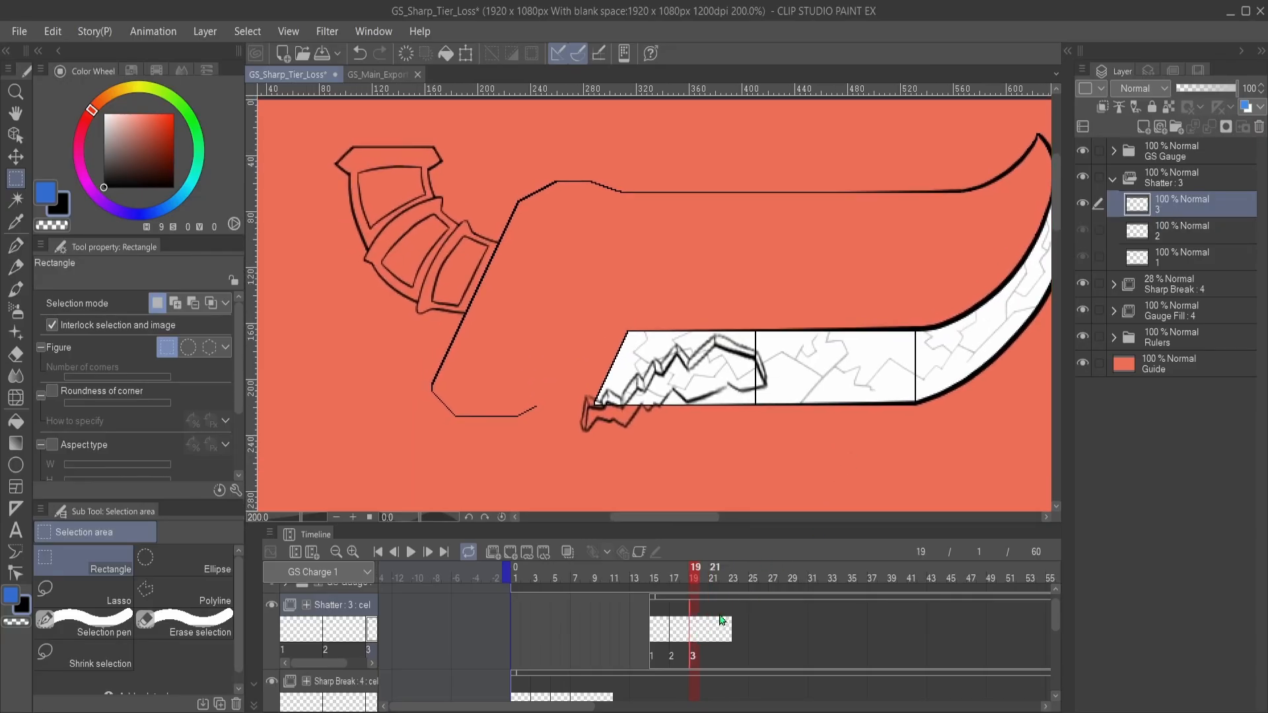
pyautogui.press('Delete')
pyautogui.click(682, 639)
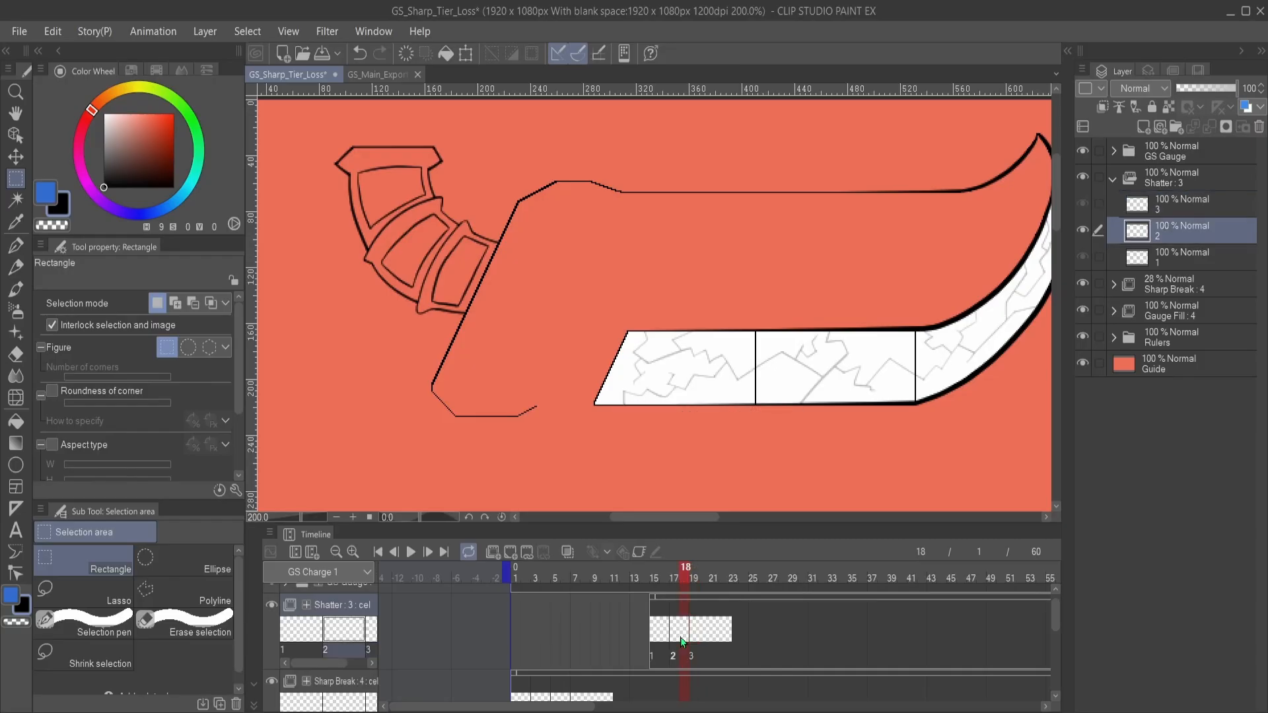
pyautogui.click(658, 640)
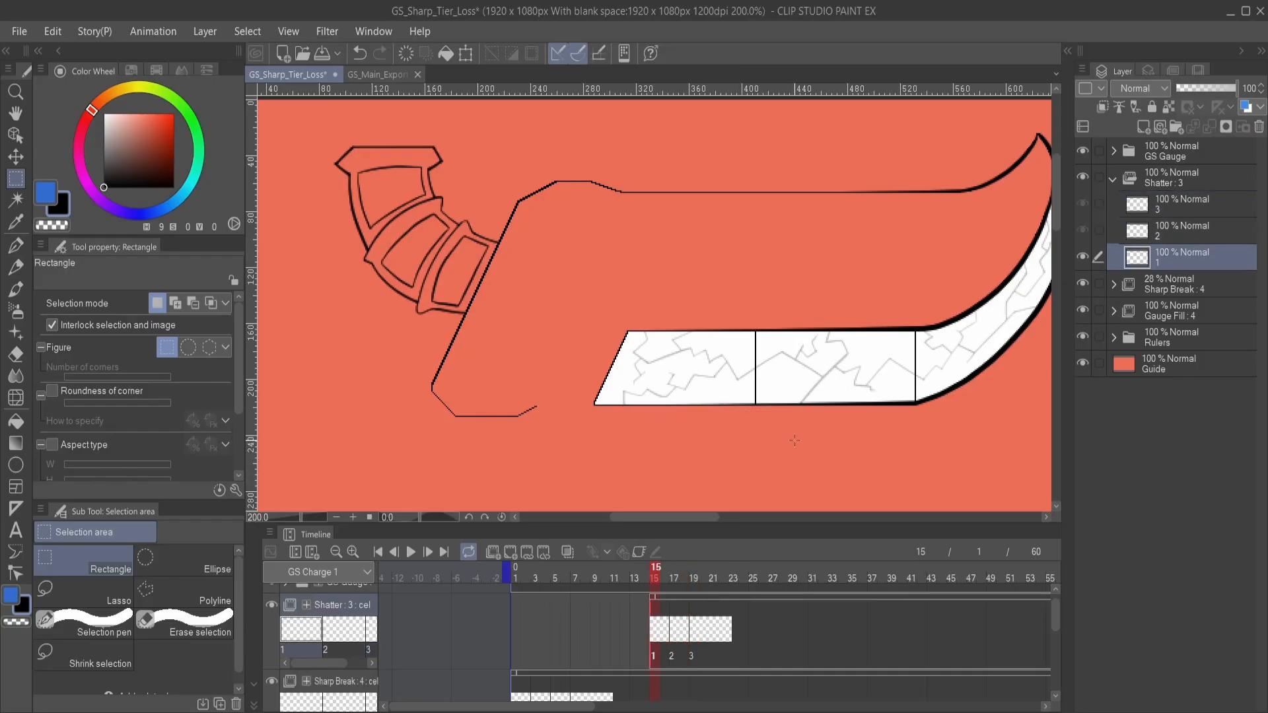
pyautogui.moveTo(818, 362); pyautogui.dragTo(711, 321)
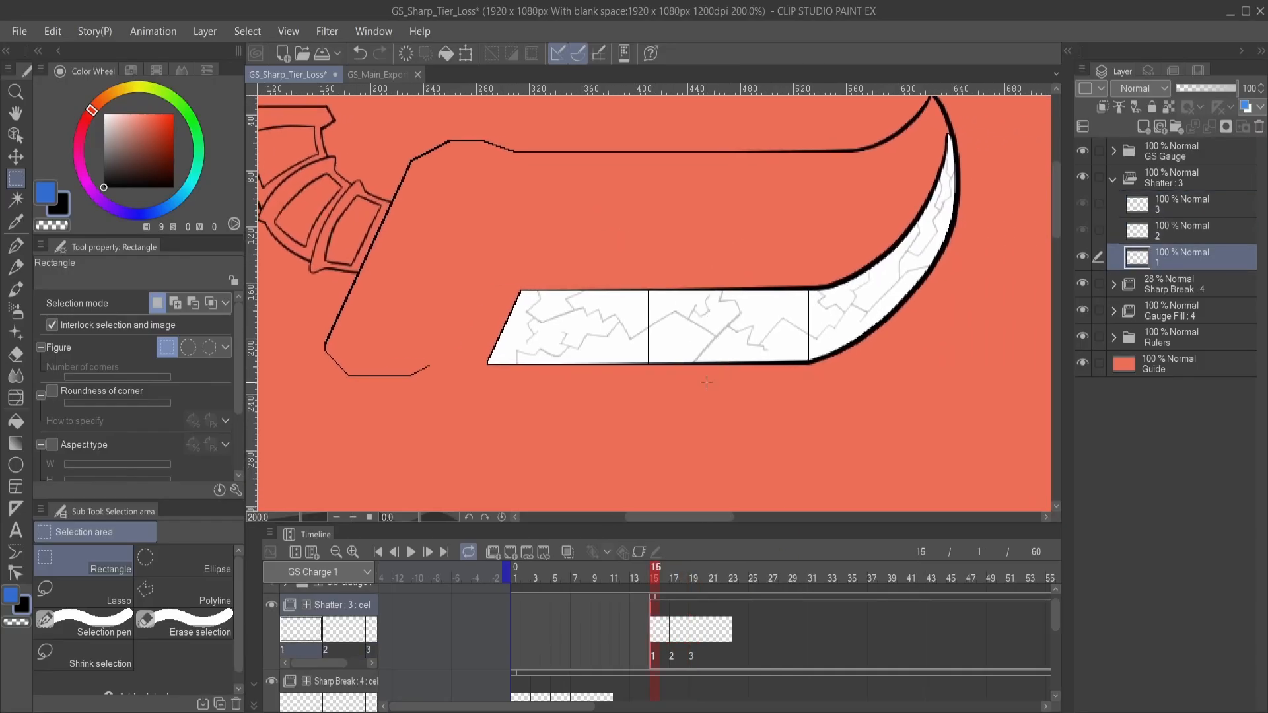
pyautogui.scroll(4, 737, 353)
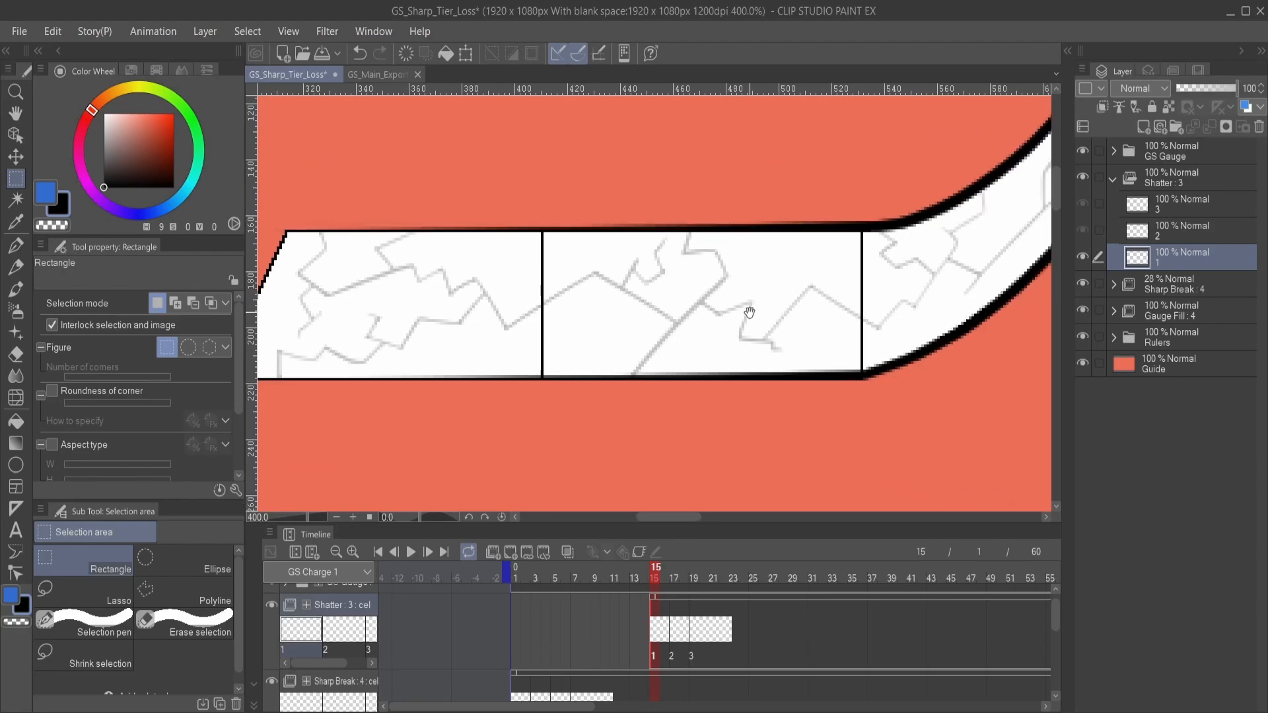
pyautogui.scroll(-4, 719, 341)
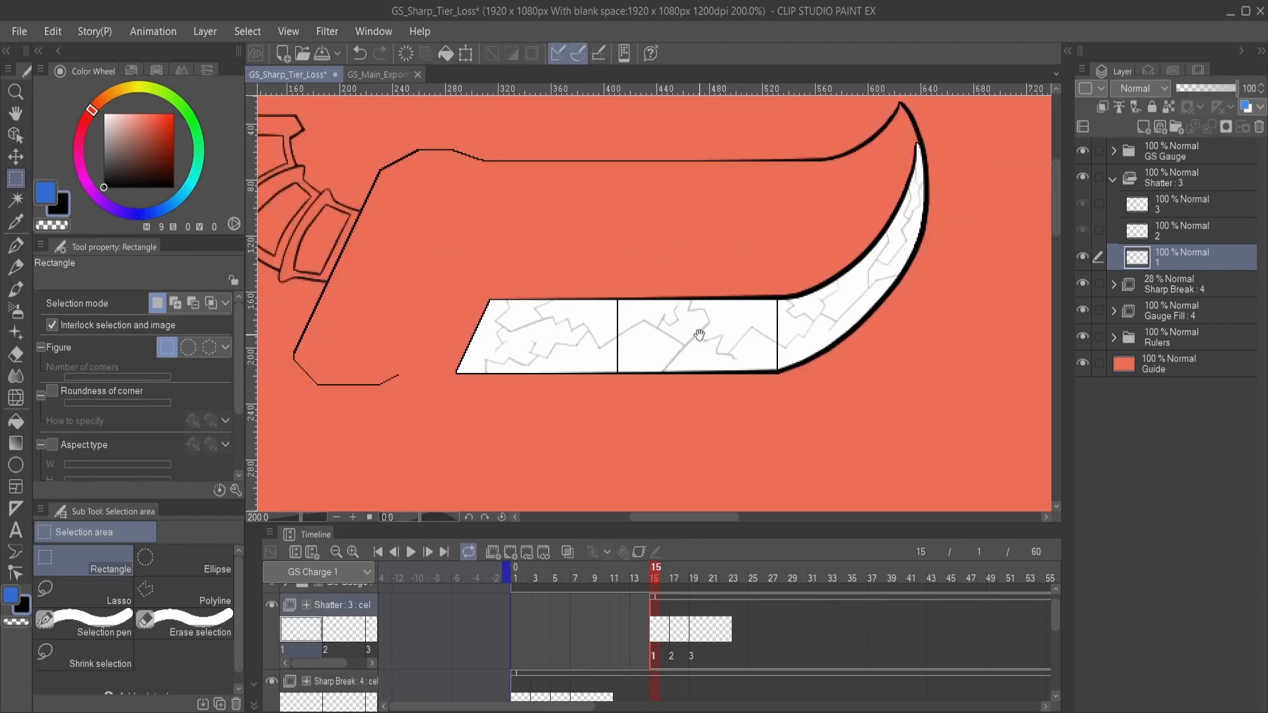
pyautogui.moveTo(700, 335); pyautogui.dragTo(738, 344)
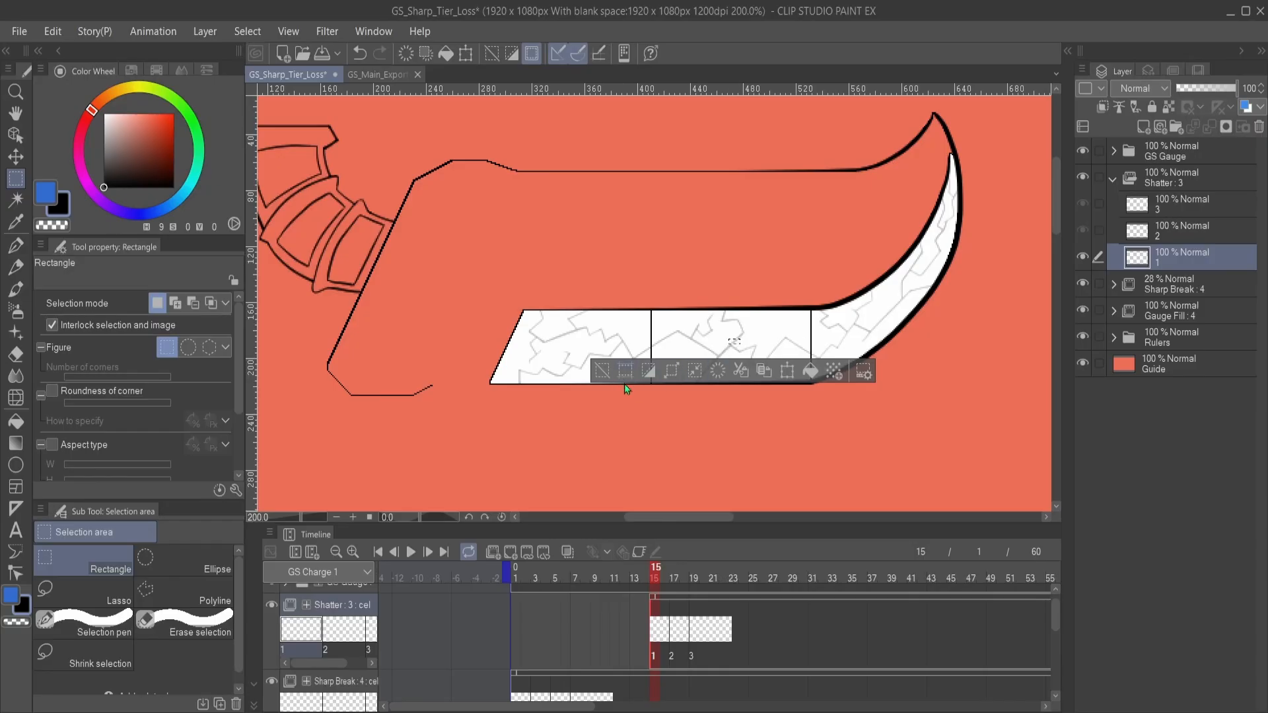
# - Clear the selection and sketch a small circular impact mark with the G-pen on Shatter cel 1, in the gauge's middle segment
pyautogui.click(602, 372)
pyautogui.press('p')
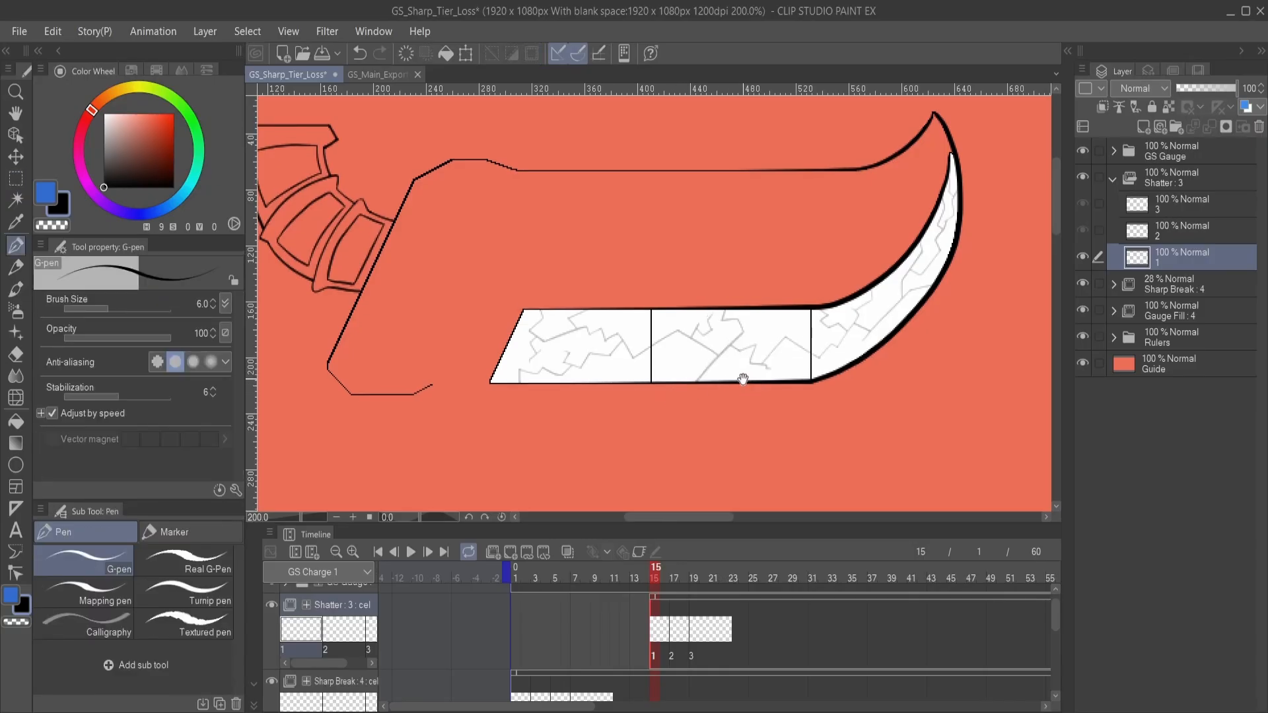
pyautogui.moveTo(731, 348); pyautogui.dragTo(733, 338)
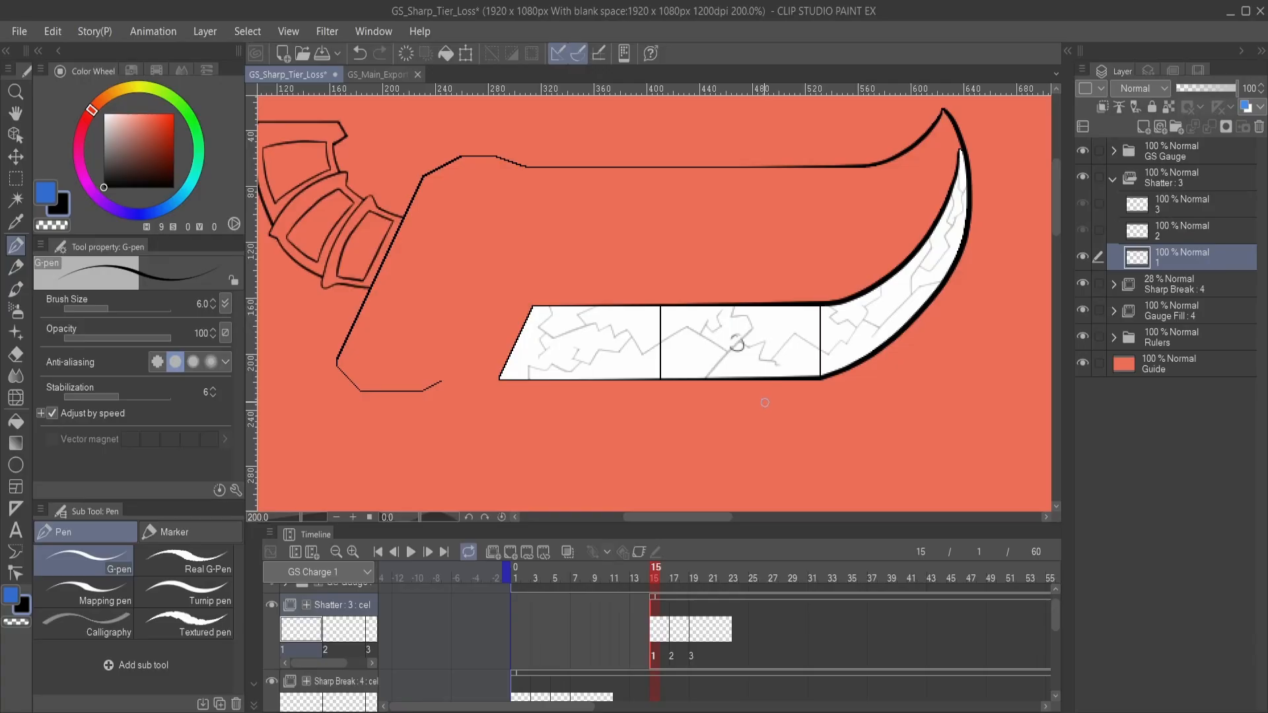
# - Start the first shard outline from the impact point on Shatter cel 2 at frame 17, undoing the last stroke
pyautogui.click(674, 572)
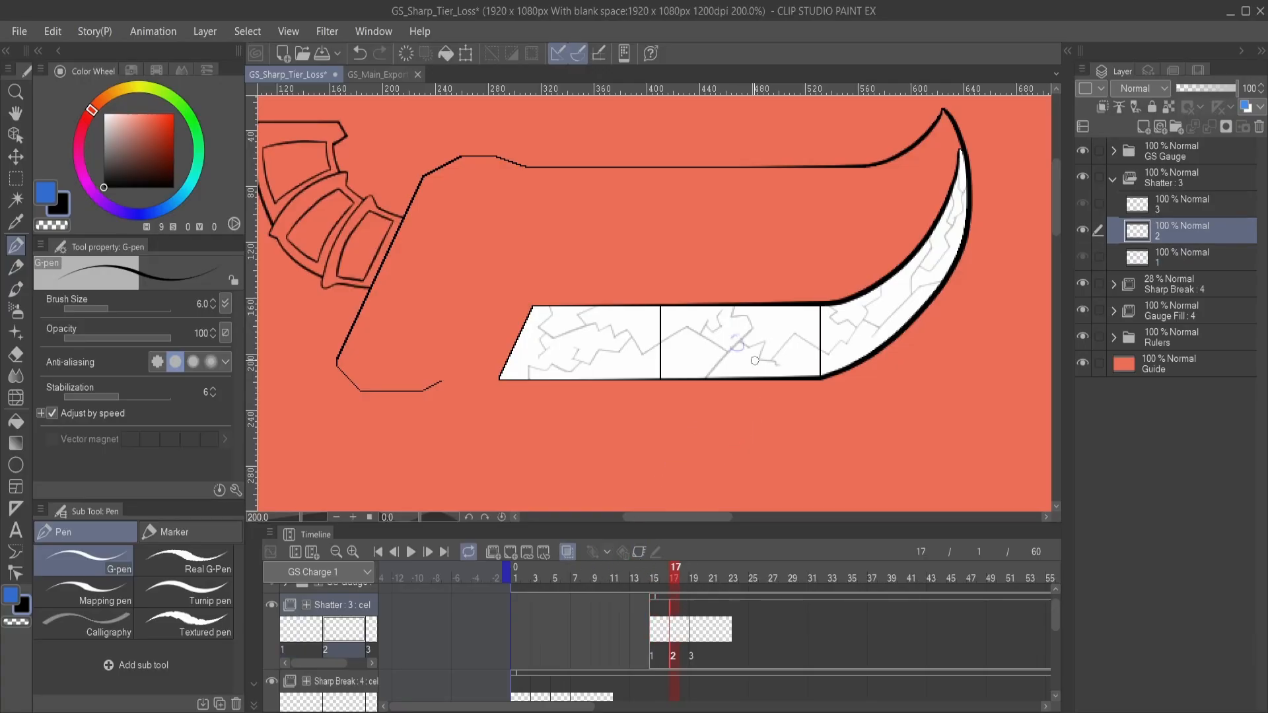
pyautogui.moveTo(747, 366)
pyautogui.mouseDown()
pyautogui.moveTo(757, 376)
pyautogui.moveTo(654, 362)
pyautogui.mouseUp()
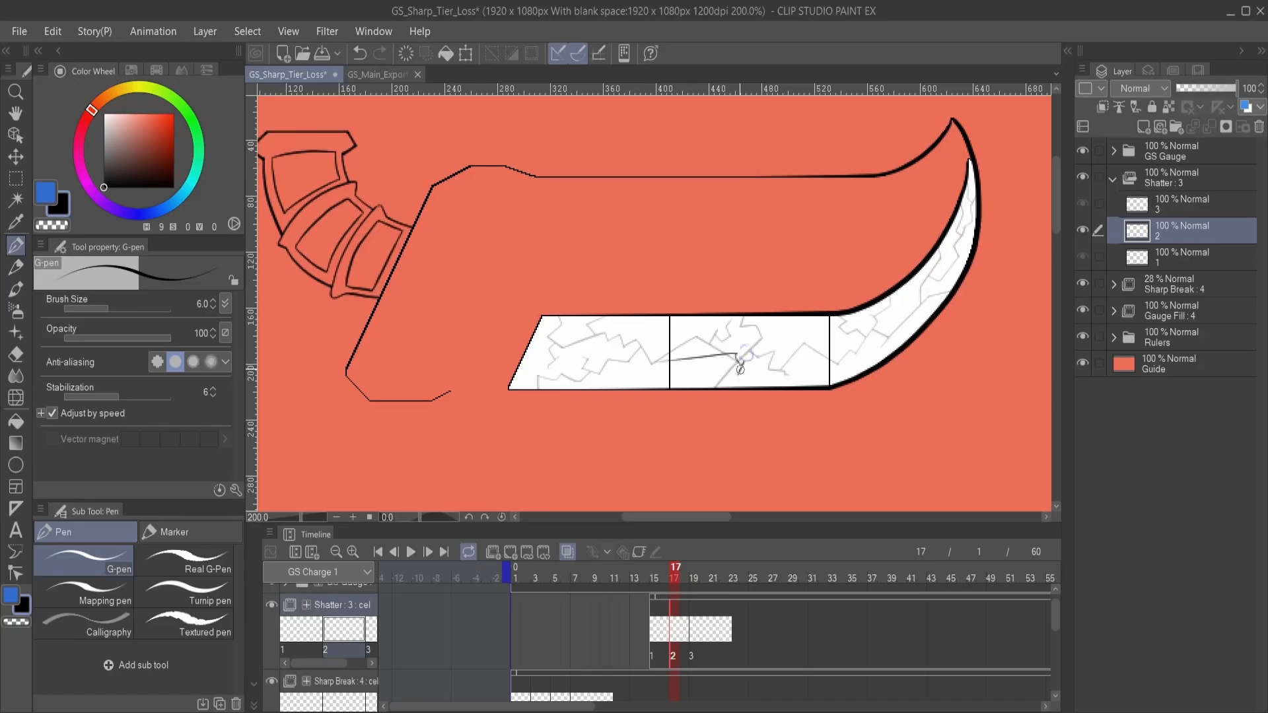
pyautogui.moveTo(741, 358); pyautogui.dragTo(733, 385)
pyautogui.hotkey('ctrl', 'z')
# - Lower the GS Gauge folder's opacity to 48% and return to Shatter cel 2
pyautogui.click(1194, 140)
pyautogui.click(1206, 86)
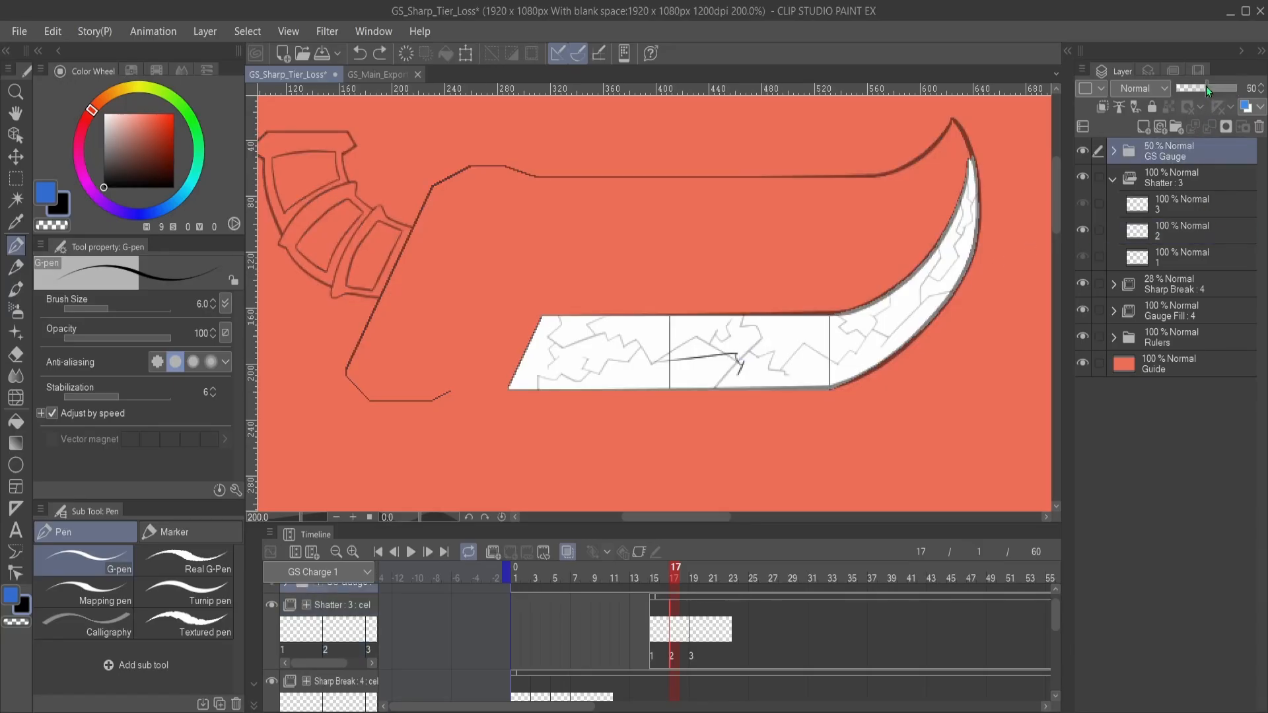
pyautogui.click(1182, 204)
pyautogui.click(1202, 257)
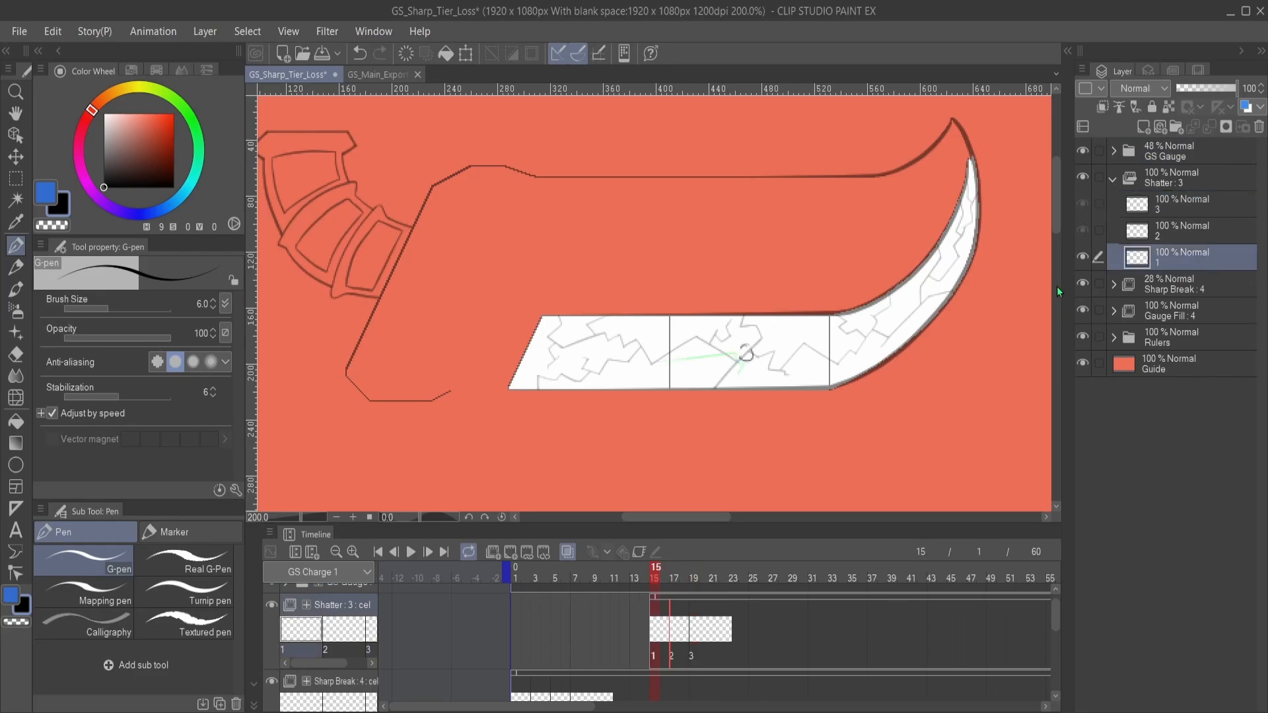
pyautogui.click(1192, 237)
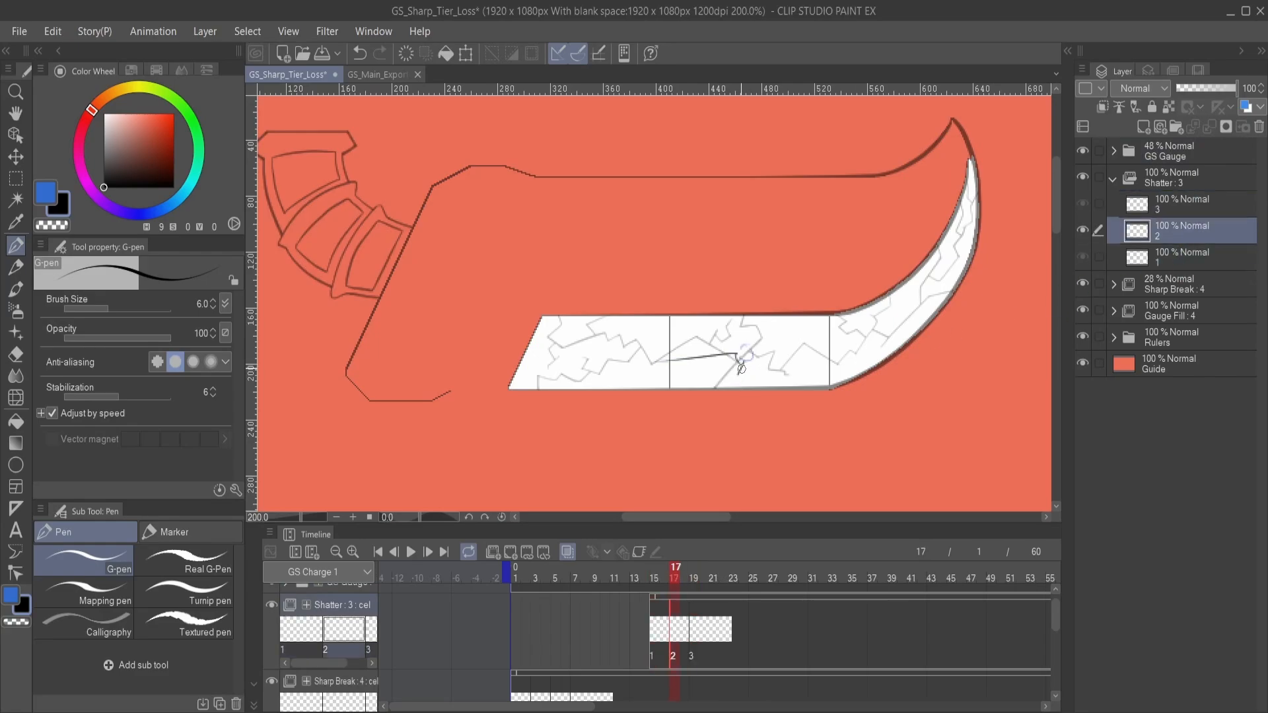
# - Outline the large jagged shards surrounding the impact point on Shatter cel 2
pyautogui.moveTo(739, 360)
pyautogui.mouseDown()
pyautogui.moveTo(689, 389)
pyautogui.moveTo(627, 375)
pyautogui.moveTo(663, 365)
pyautogui.mouseUp()
pyautogui.moveTo(752, 362)
pyautogui.mouseDown()
pyautogui.moveTo(781, 392)
pyautogui.moveTo(816, 371)
pyautogui.moveTo(799, 335)
pyautogui.moveTo(752, 354)
pyautogui.moveTo(625, 336)
pyautogui.moveTo(682, 312)
pyautogui.moveTo(798, 313)
pyautogui.moveTo(739, 360)
pyautogui.mouseUp()
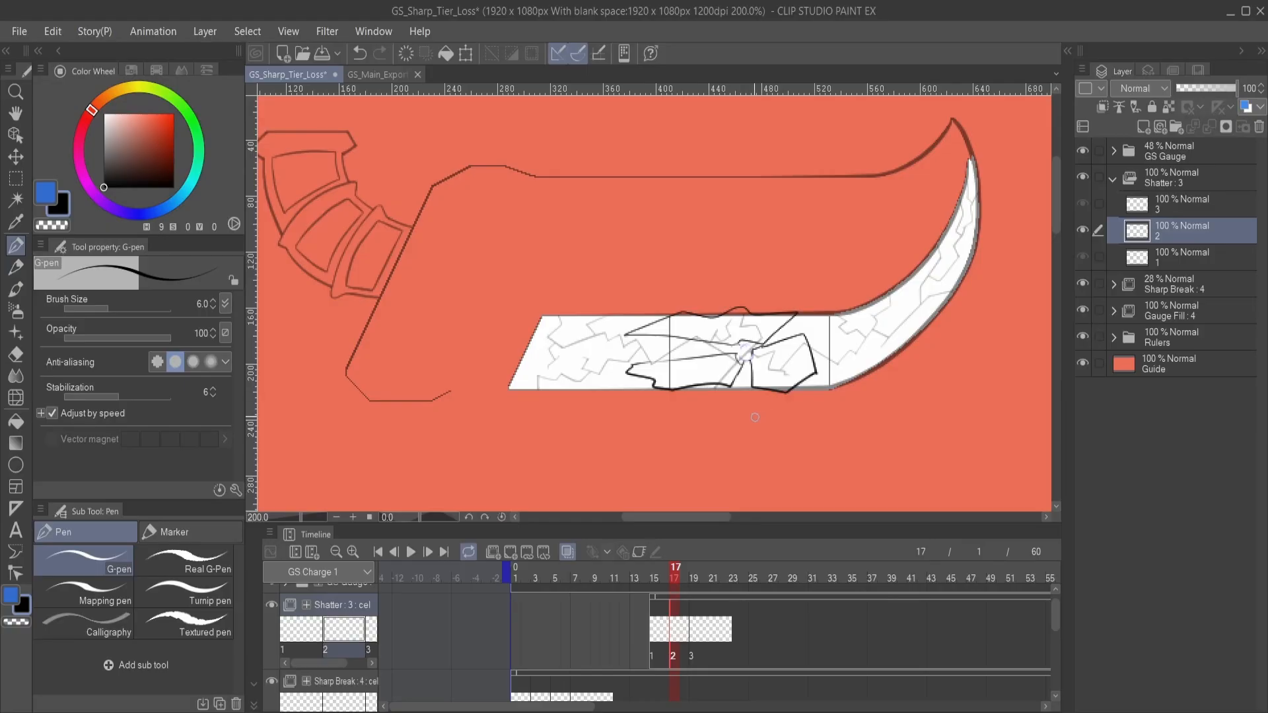
pyautogui.moveTo(705, 408)
pyautogui.mouseDown()
pyautogui.moveTo(697, 393)
pyautogui.moveTo(752, 378)
pyautogui.moveTo(769, 347)
pyautogui.moveTo(782, 348)
pyautogui.moveTo(646, 345)
pyautogui.moveTo(635, 324)
pyautogui.moveTo(758, 298)
pyautogui.moveTo(884, 301)
pyautogui.moveTo(831, 333)
pyautogui.moveTo(782, 328)
pyautogui.moveTo(779, 340)
pyautogui.moveTo(804, 329)
pyautogui.moveTo(624, 325)
pyautogui.moveTo(658, 358)
pyautogui.moveTo(759, 390)
pyautogui.moveTo(802, 333)
pyautogui.mouseUp()
# - Draw larger, spread-out versions of the shards on Shatter cel 3, extending past the gauge's edges
pyautogui.click(1182, 203)
pyautogui.moveTo(838, 338)
pyautogui.mouseDown()
pyautogui.moveTo(798, 337)
pyautogui.moveTo(716, 380)
pyautogui.moveTo(852, 363)
pyautogui.moveTo(799, 330)
pyautogui.moveTo(706, 366)
pyautogui.mouseUp()
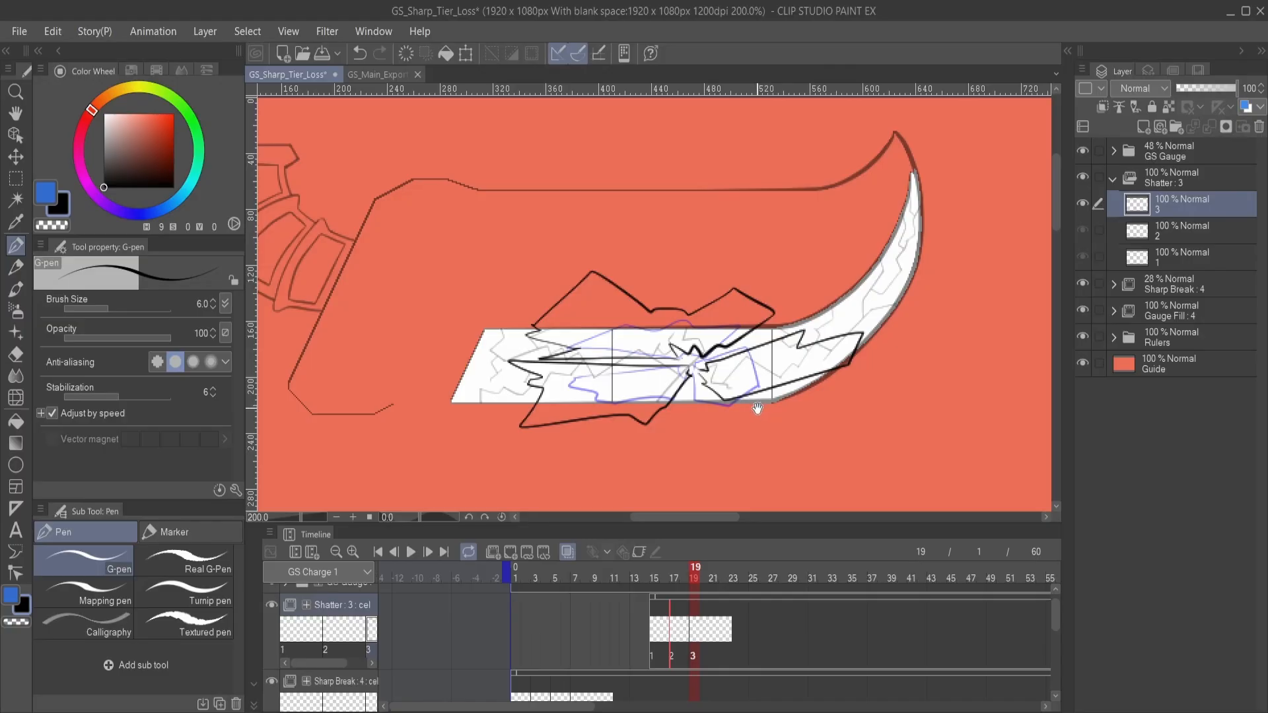
# - Add Shatter cel 4 at frame 21 and outline the large shards moving farther from the impact point
pyautogui.moveTo(753, 404)
pyautogui.mouseDown()
pyautogui.moveTo(772, 390)
pyautogui.moveTo(742, 357)
pyautogui.moveTo(768, 359)
pyautogui.mouseUp()
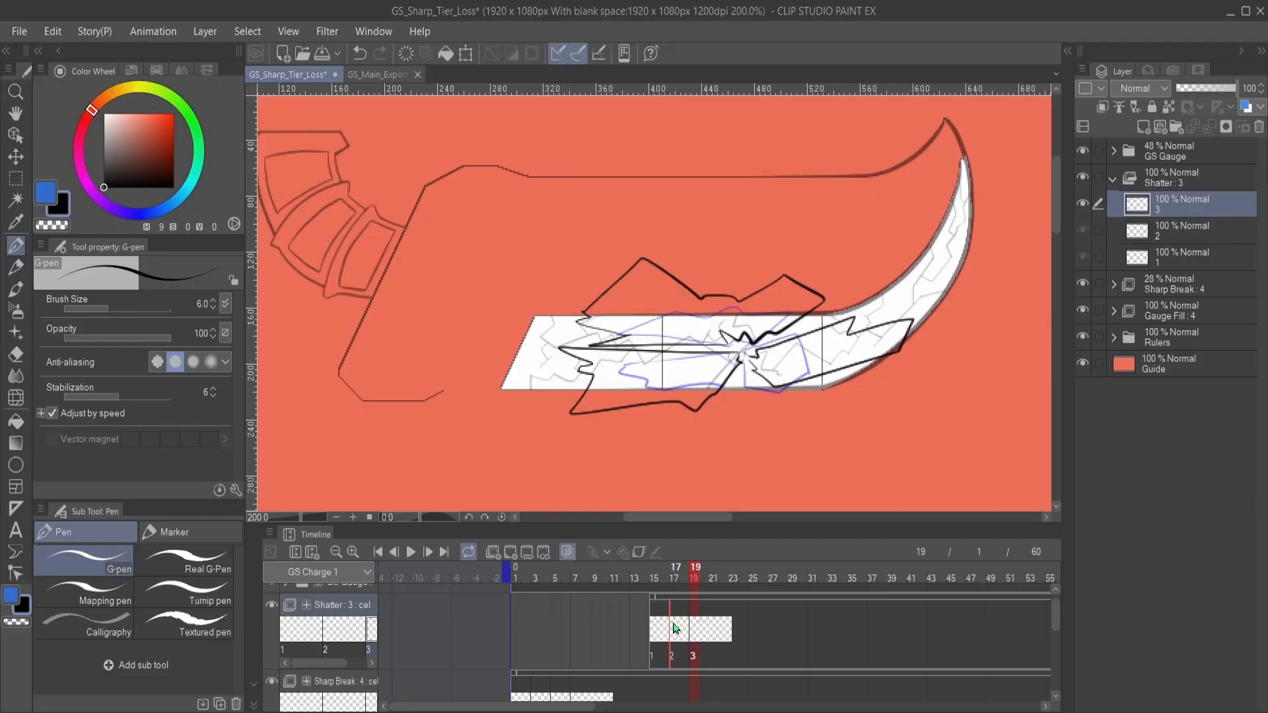
pyautogui.click(715, 634)
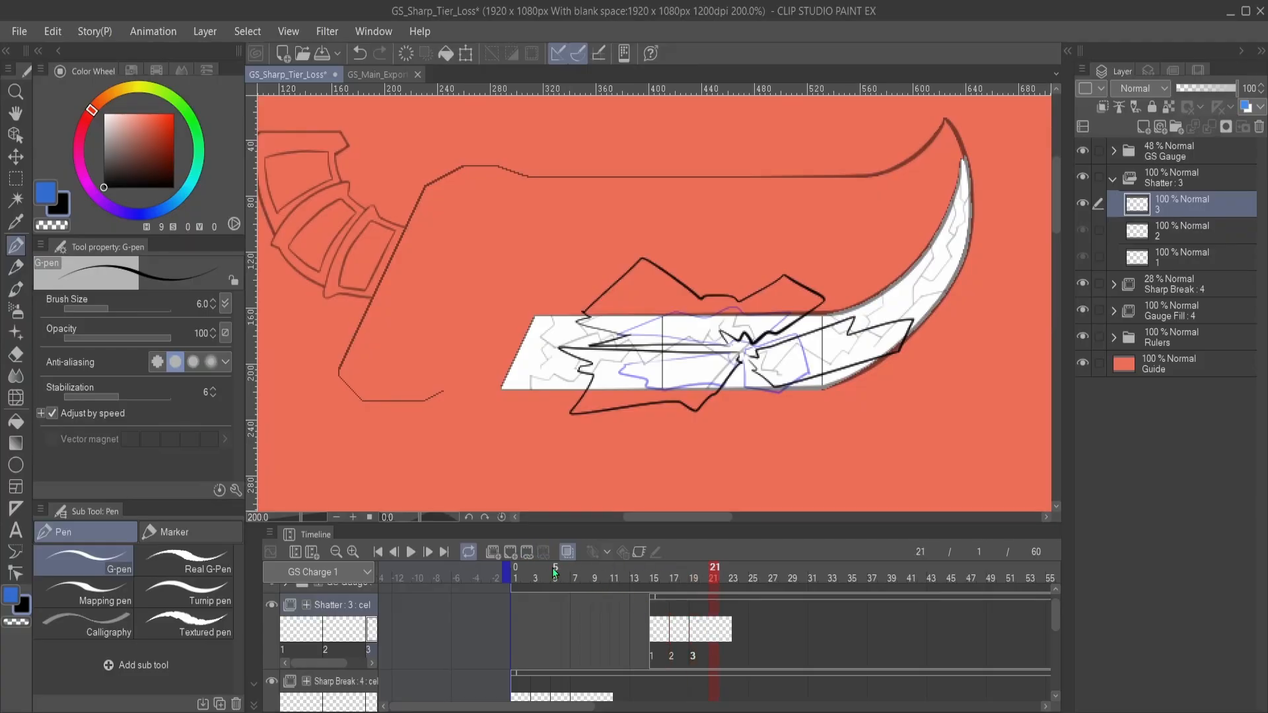
pyautogui.click(513, 553)
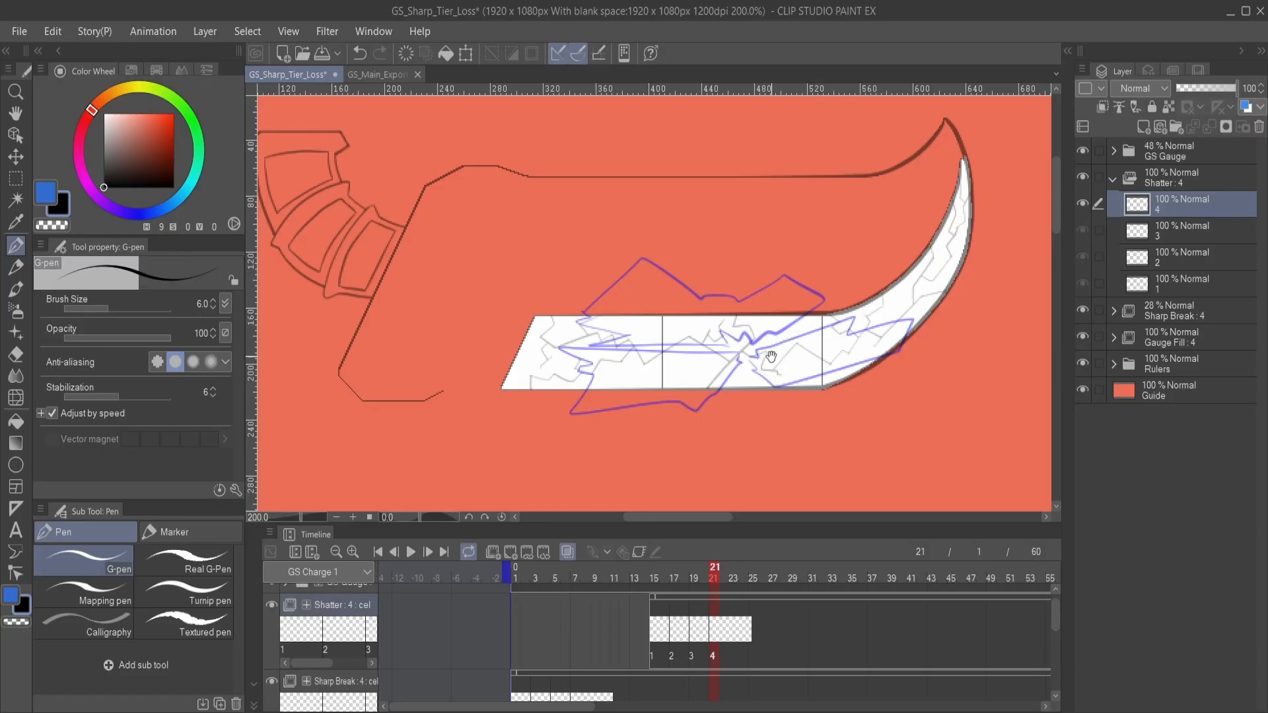
pyautogui.moveTo(757, 358); pyautogui.dragTo(831, 360)
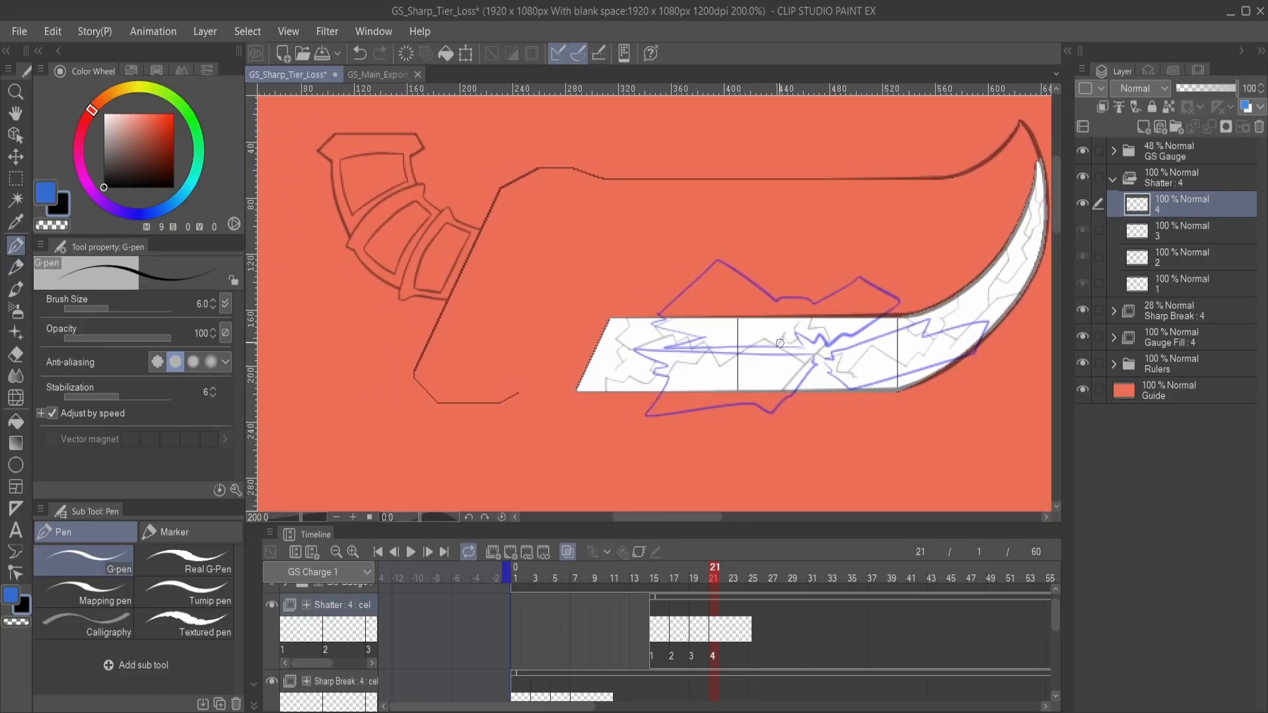
pyautogui.moveTo(782, 335)
pyautogui.mouseDown()
pyautogui.moveTo(654, 346)
pyautogui.moveTo(743, 238)
pyautogui.moveTo(869, 309)
pyautogui.moveTo(679, 388)
pyautogui.moveTo(633, 347)
pyautogui.moveTo(622, 316)
pyautogui.moveTo(782, 323)
pyautogui.mouseUp()
pyautogui.moveTo(841, 365)
pyautogui.mouseDown()
pyautogui.moveTo(702, 380)
pyautogui.moveTo(814, 348)
pyautogui.moveTo(909, 259)
pyautogui.moveTo(739, 301)
pyautogui.moveTo(690, 334)
pyautogui.moveTo(693, 360)
pyautogui.moveTo(783, 373)
pyautogui.moveTo(800, 393)
pyautogui.mouseUp()
# - Add Shatter cel 5 at frame 23 and outline the large shards tilting and drifting farther apart
pyautogui.click(738, 623)
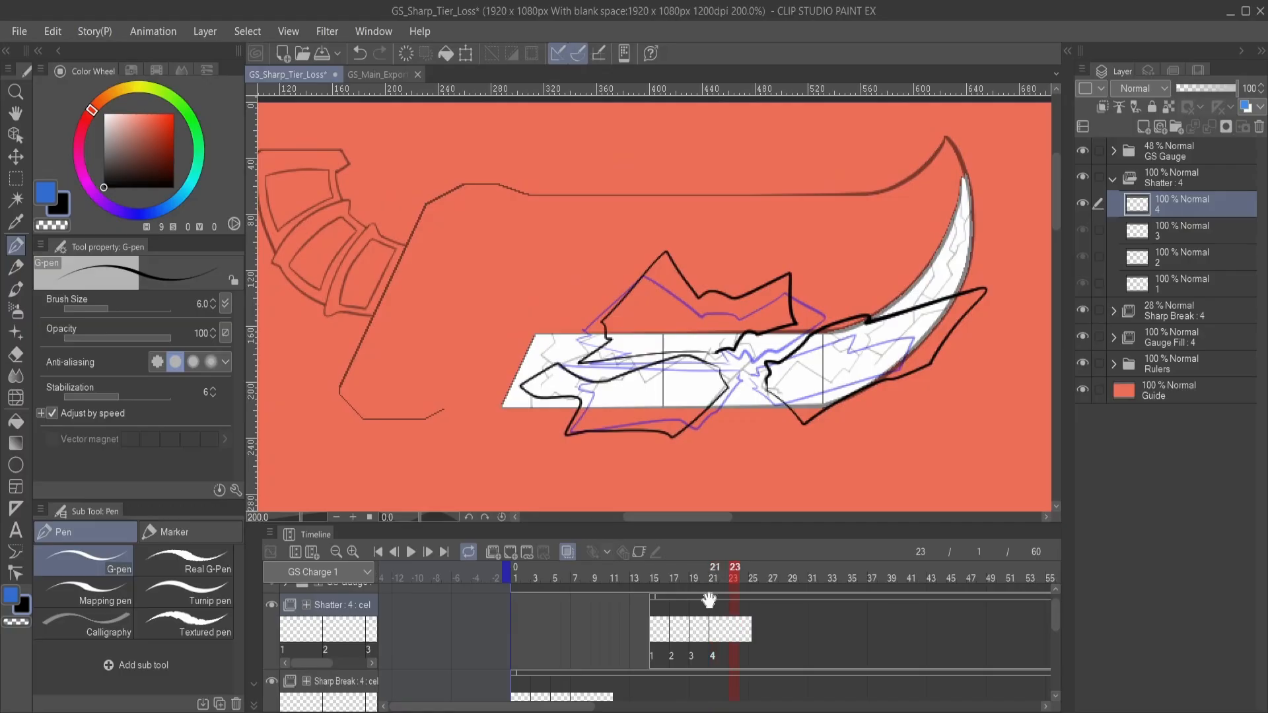
pyautogui.click(510, 552)
pyautogui.moveTo(719, 381)
pyautogui.mouseDown()
pyautogui.moveTo(742, 393)
pyautogui.moveTo(757, 322)
pyautogui.moveTo(838, 301)
pyautogui.moveTo(852, 244)
pyautogui.moveTo(671, 307)
pyautogui.moveTo(608, 350)
pyautogui.moveTo(613, 369)
pyautogui.moveTo(660, 367)
pyautogui.moveTo(696, 397)
pyautogui.moveTo(631, 460)
pyautogui.moveTo(585, 457)
pyautogui.moveTo(585, 389)
pyautogui.moveTo(684, 383)
pyautogui.mouseUp()
pyautogui.moveTo(833, 396)
pyautogui.mouseDown()
pyautogui.moveTo(772, 402)
pyautogui.moveTo(811, 410)
pyautogui.moveTo(911, 356)
pyautogui.moveTo(870, 305)
pyautogui.moveTo(779, 357)
pyautogui.moveTo(761, 422)
pyautogui.moveTo(810, 369)
pyautogui.mouseUp()
# - Sketch small pointed fragments between the large shards on Shatter cel 5, undoing a stray stroke
pyautogui.moveTo(718, 347)
pyautogui.mouseDown()
pyautogui.moveTo(672, 410)
pyautogui.moveTo(762, 318)
pyautogui.moveTo(733, 300)
pyautogui.mouseUp()
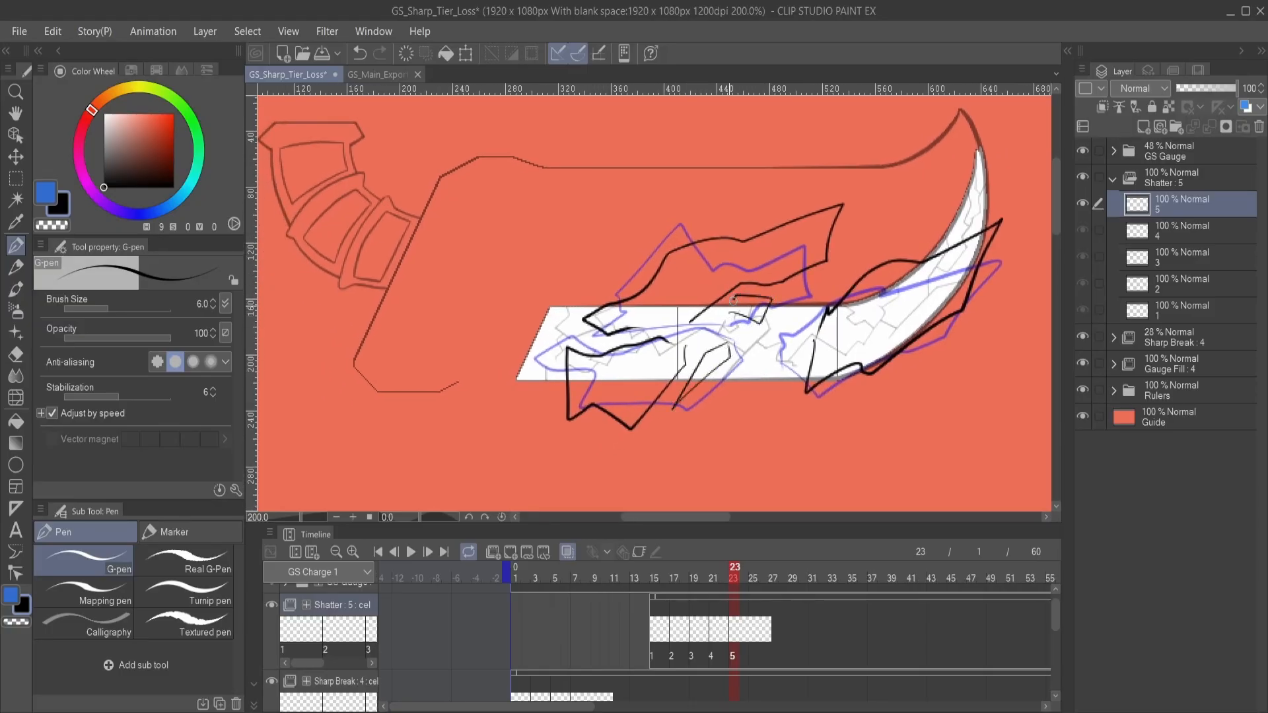
pyautogui.moveTo(776, 356)
pyautogui.mouseDown()
pyautogui.moveTo(796, 386)
pyautogui.moveTo(794, 346)
pyautogui.moveTo(758, 405)
pyautogui.moveTo(765, 347)
pyautogui.moveTo(745, 371)
pyautogui.moveTo(762, 402)
pyautogui.moveTo(760, 352)
pyautogui.moveTo(839, 272)
pyautogui.moveTo(792, 315)
pyautogui.mouseUp()
pyautogui.hotkey('ctrl', 'z')
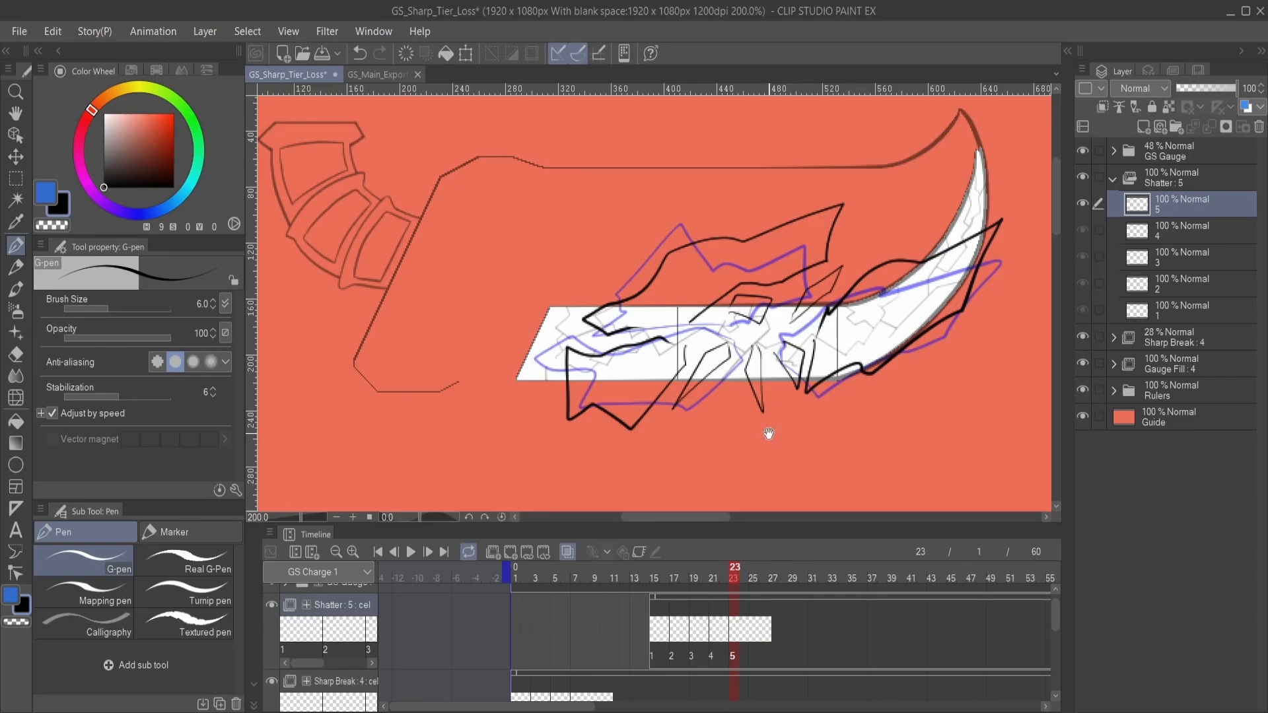
# - Add Shatter cel 6 at frame 25 and outline the lower-left and upper large shards using the onion skin
pyautogui.moveTo(769, 433); pyautogui.dragTo(780, 438)
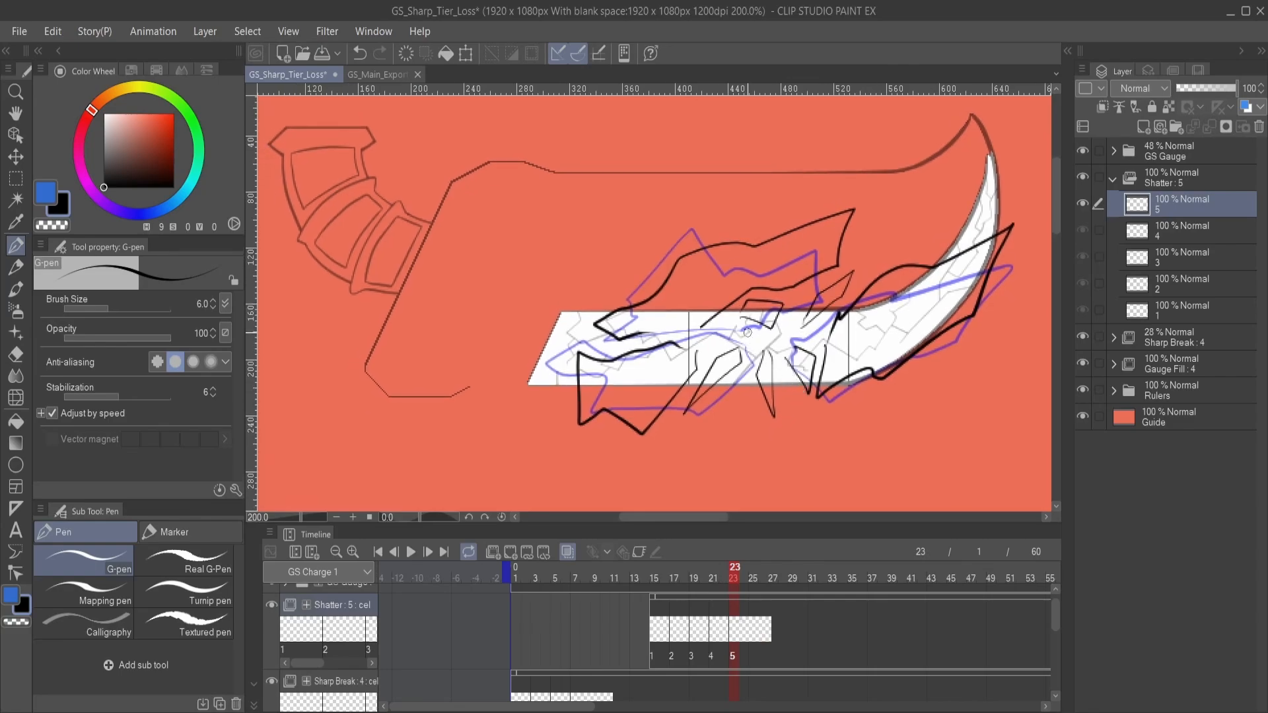
pyautogui.click(757, 630)
pyautogui.click(511, 553)
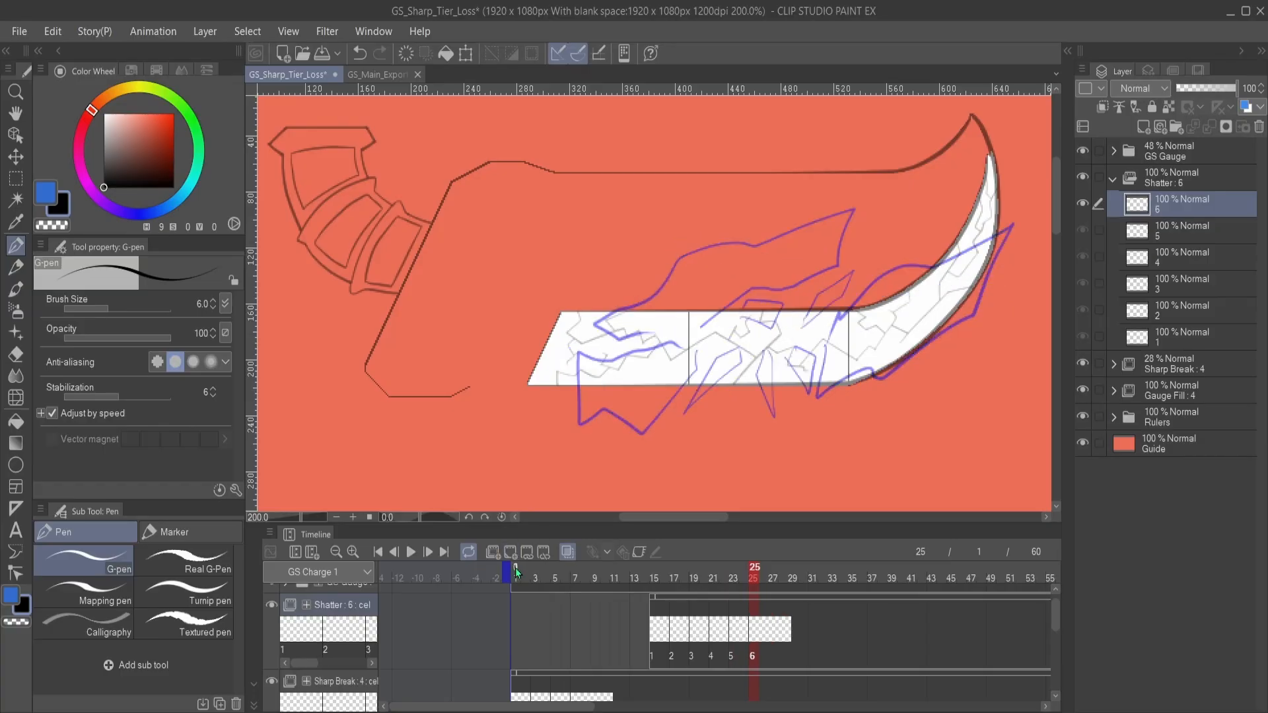
pyautogui.moveTo(723, 385); pyautogui.dragTo(812, 376)
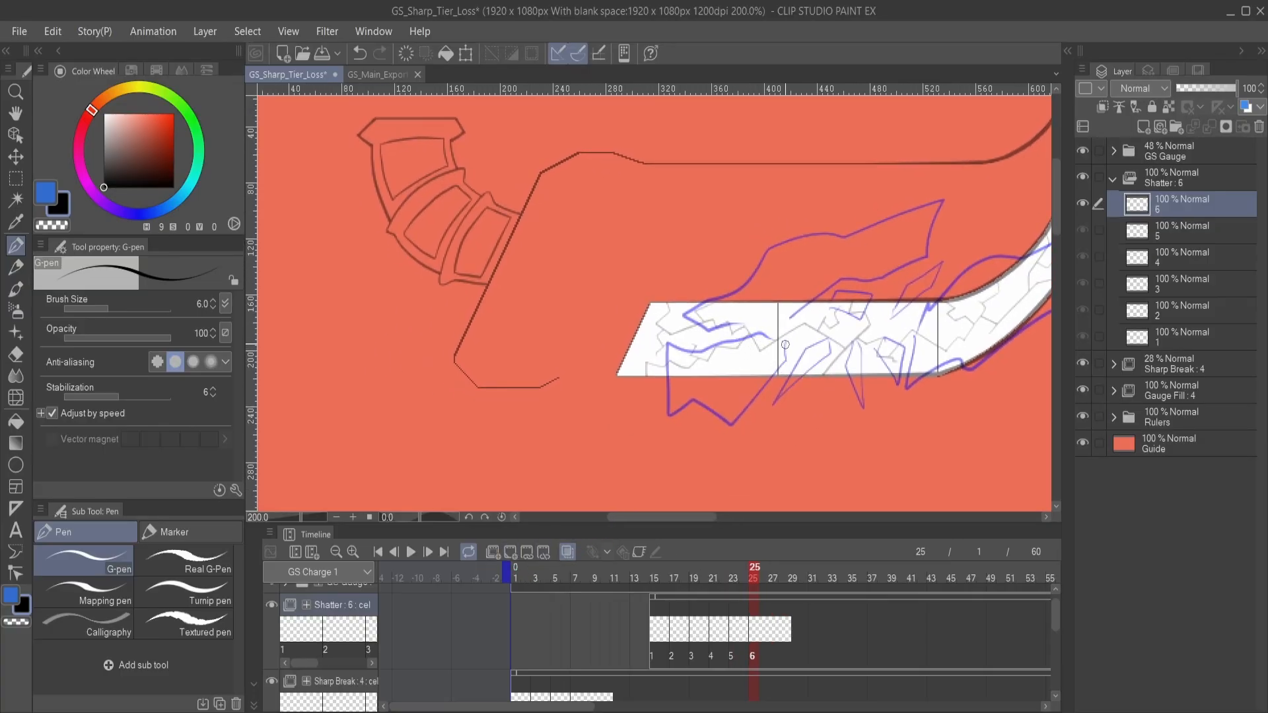
pyautogui.moveTo(752, 338)
pyautogui.mouseDown()
pyautogui.moveTo(728, 398)
pyautogui.moveTo(691, 435)
pyautogui.moveTo(659, 386)
pyautogui.moveTo(693, 330)
pyautogui.moveTo(750, 339)
pyautogui.mouseUp()
pyautogui.moveTo(800, 320); pyautogui.dragTo(754, 357)
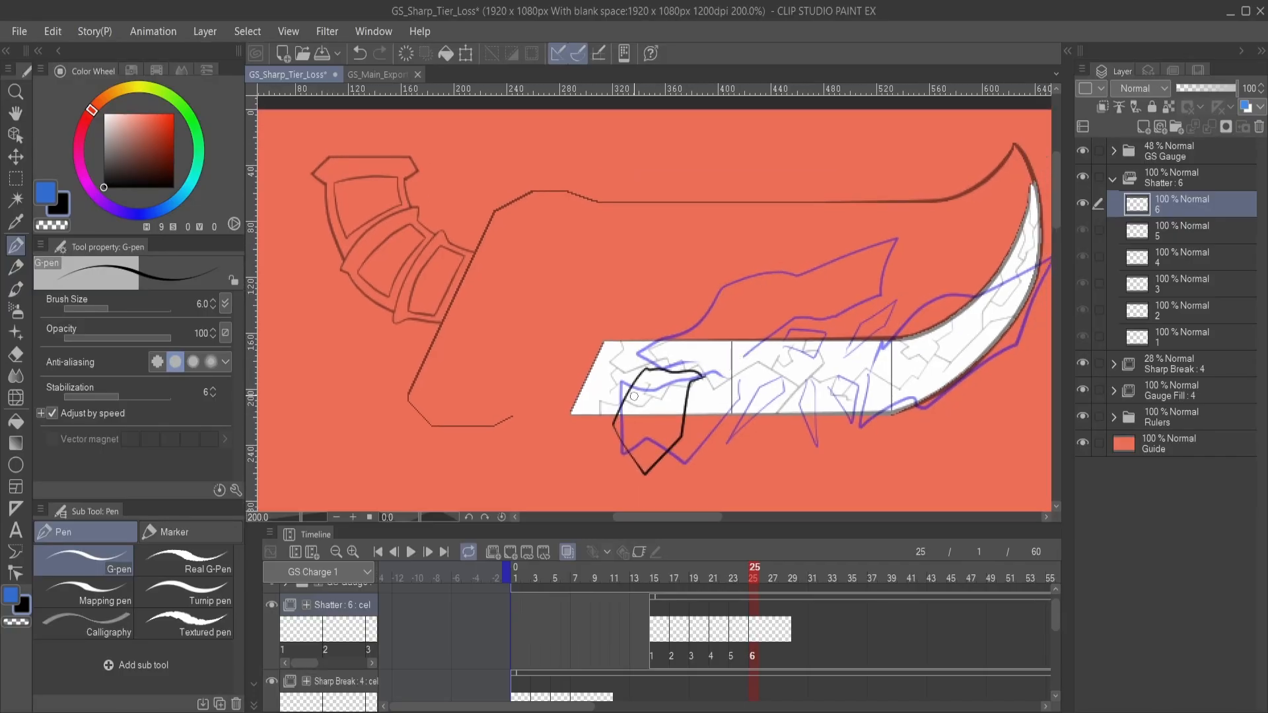
pyautogui.moveTo(726, 351)
pyautogui.mouseDown()
pyautogui.moveTo(741, 328)
pyautogui.moveTo(829, 294)
pyautogui.moveTo(876, 245)
pyautogui.moveTo(813, 242)
pyautogui.moveTo(764, 285)
pyautogui.moveTo(671, 320)
pyautogui.moveTo(698, 355)
pyautogui.mouseUp()
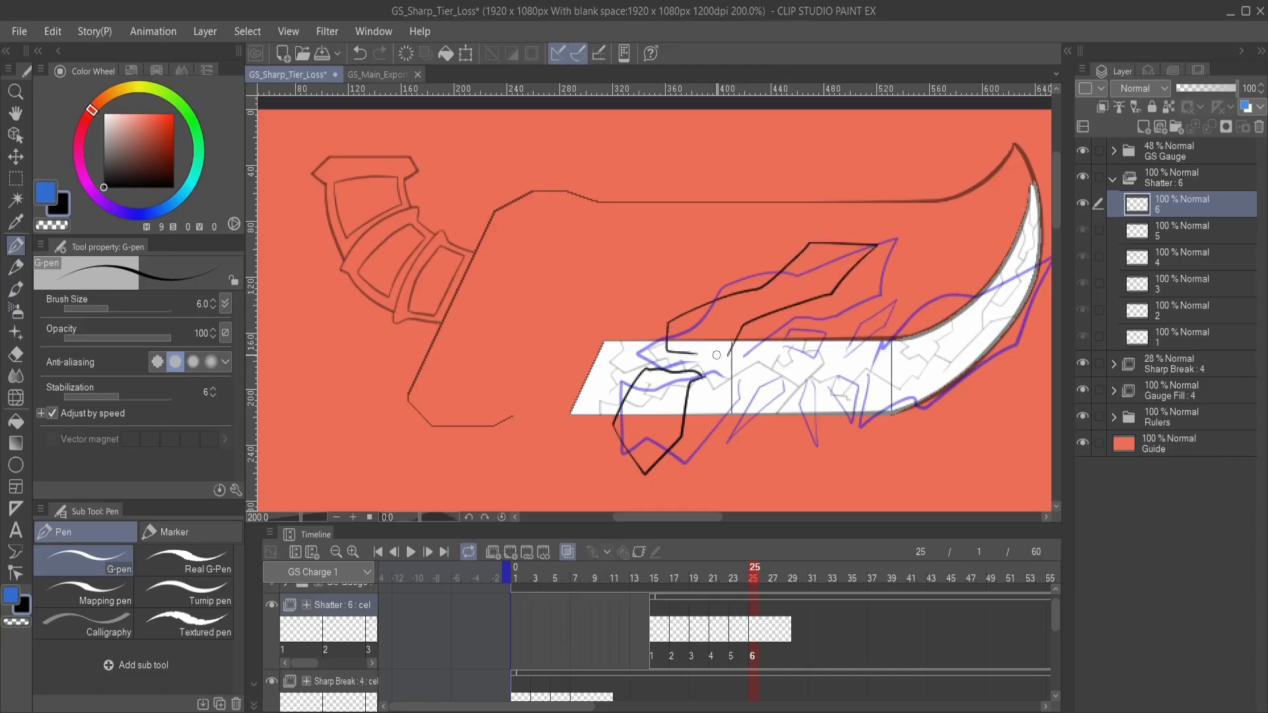
# - Outline the large shard near the gauge's curved tip on Shatter cel 6, undoing the first attempt and redrawing it
pyautogui.moveTo(792, 377); pyautogui.dragTo(640, 374)
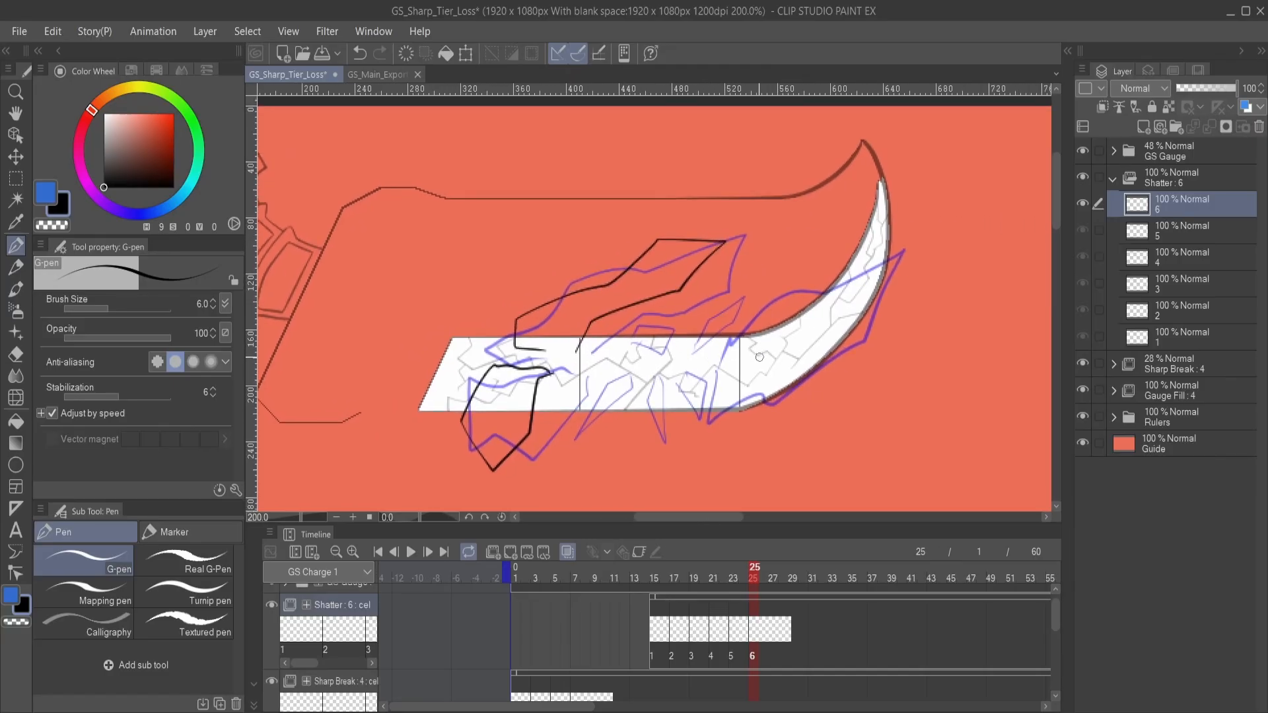
pyautogui.moveTo(747, 336)
pyautogui.mouseDown()
pyautogui.moveTo(741, 410)
pyautogui.moveTo(849, 327)
pyautogui.moveTo(870, 245)
pyautogui.moveTo(765, 310)
pyautogui.moveTo(749, 344)
pyautogui.mouseUp()
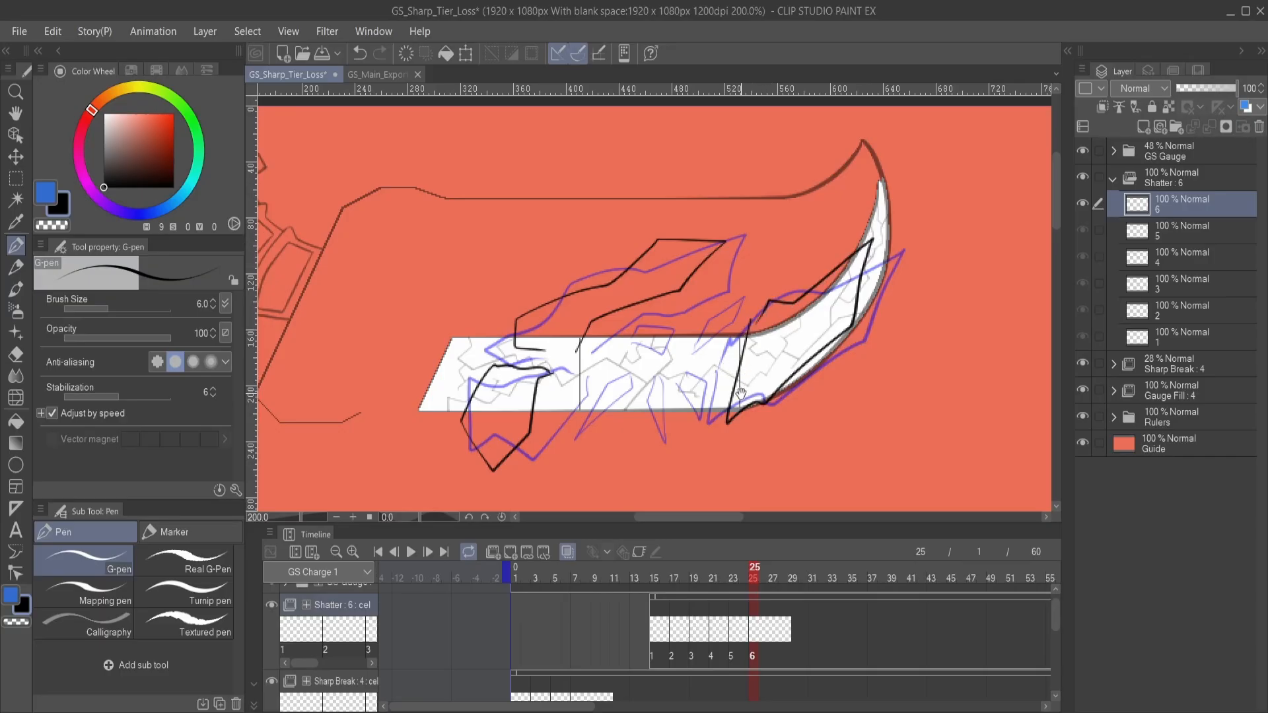
pyautogui.hotkey('ctrl', 'z')
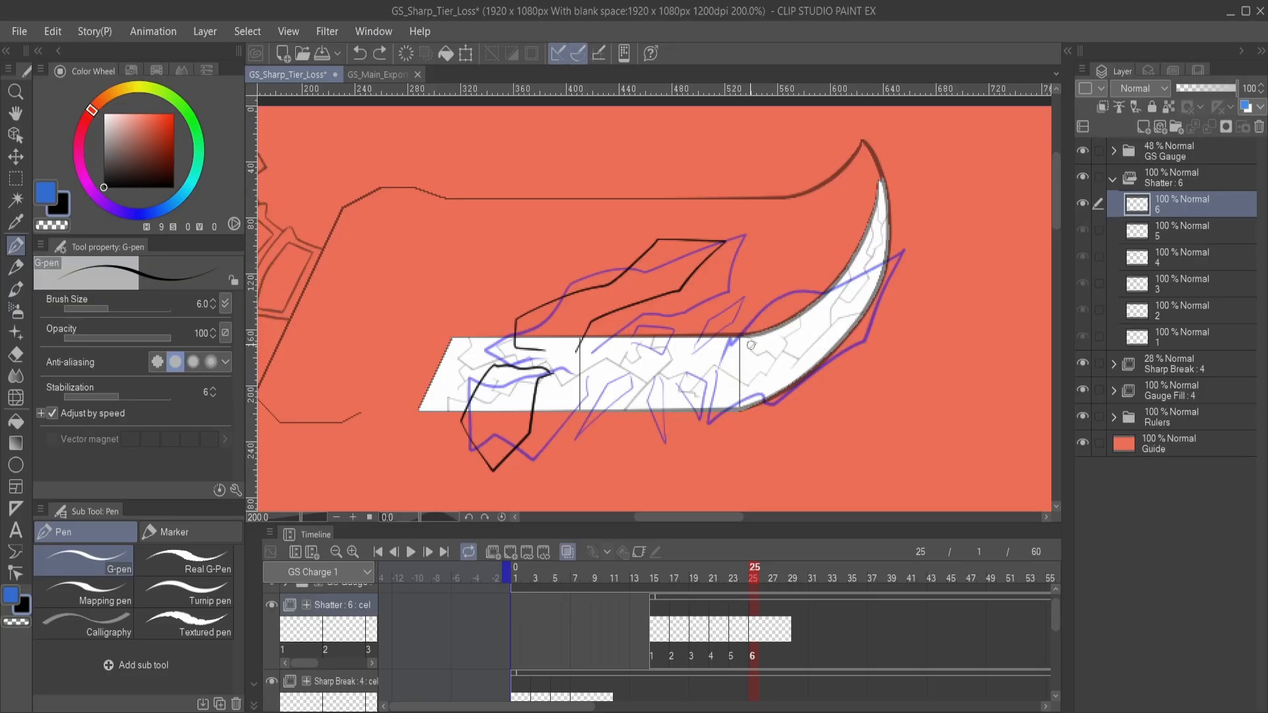
pyautogui.moveTo(754, 317)
pyautogui.mouseDown()
pyautogui.moveTo(745, 381)
pyautogui.moveTo(783, 394)
pyautogui.moveTo(884, 319)
pyautogui.moveTo(895, 218)
pyautogui.moveTo(816, 280)
pyautogui.moveTo(786, 284)
pyautogui.moveTo(753, 319)
pyautogui.mouseUp()
# - Draw the small fragments around the impact point on Shatter cel 6, redoing the one above the gauge's upper edge
pyautogui.moveTo(695, 355); pyautogui.dragTo(799, 333)
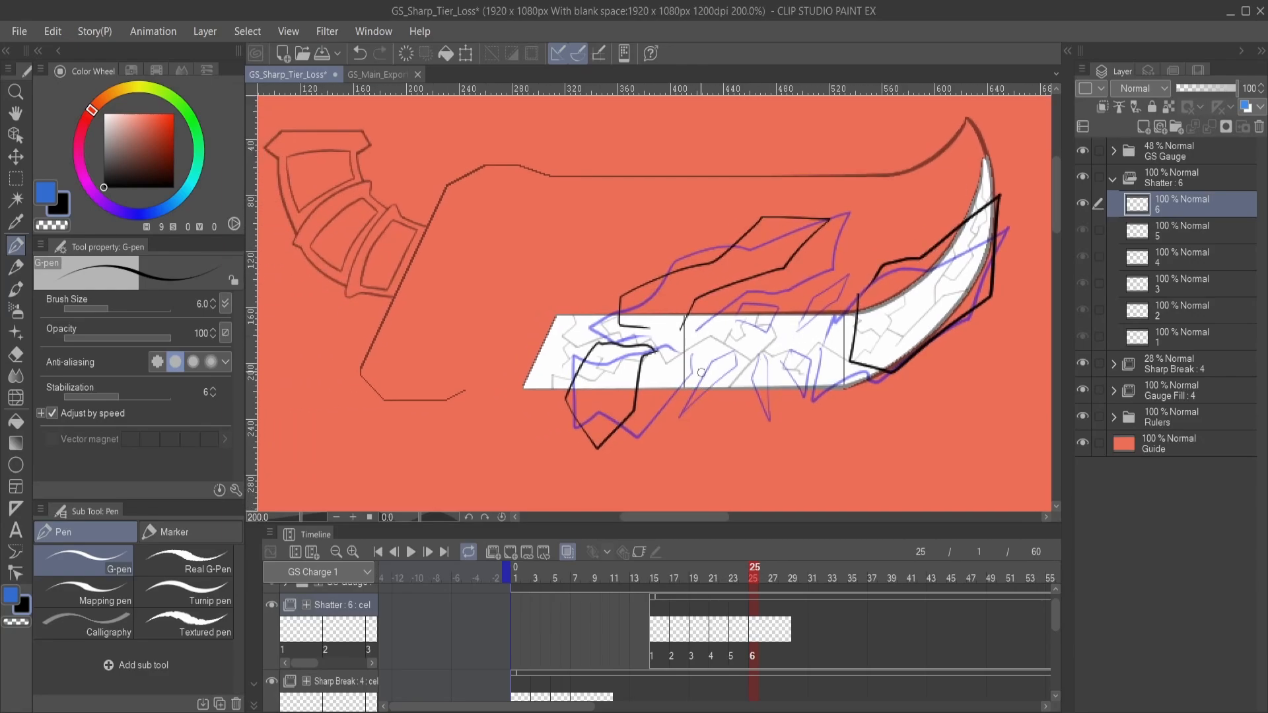
pyautogui.moveTo(703, 360)
pyautogui.mouseDown()
pyautogui.moveTo(662, 419)
pyautogui.moveTo(703, 376)
pyautogui.moveTo(770, 415)
pyautogui.moveTo(757, 371)
pyautogui.moveTo(774, 391)
pyautogui.moveTo(828, 395)
pyautogui.moveTo(819, 356)
pyautogui.moveTo(833, 385)
pyautogui.mouseUp()
pyautogui.moveTo(813, 318)
pyautogui.mouseDown()
pyautogui.moveTo(827, 286)
pyautogui.moveTo(852, 285)
pyautogui.moveTo(812, 319)
pyautogui.mouseUp()
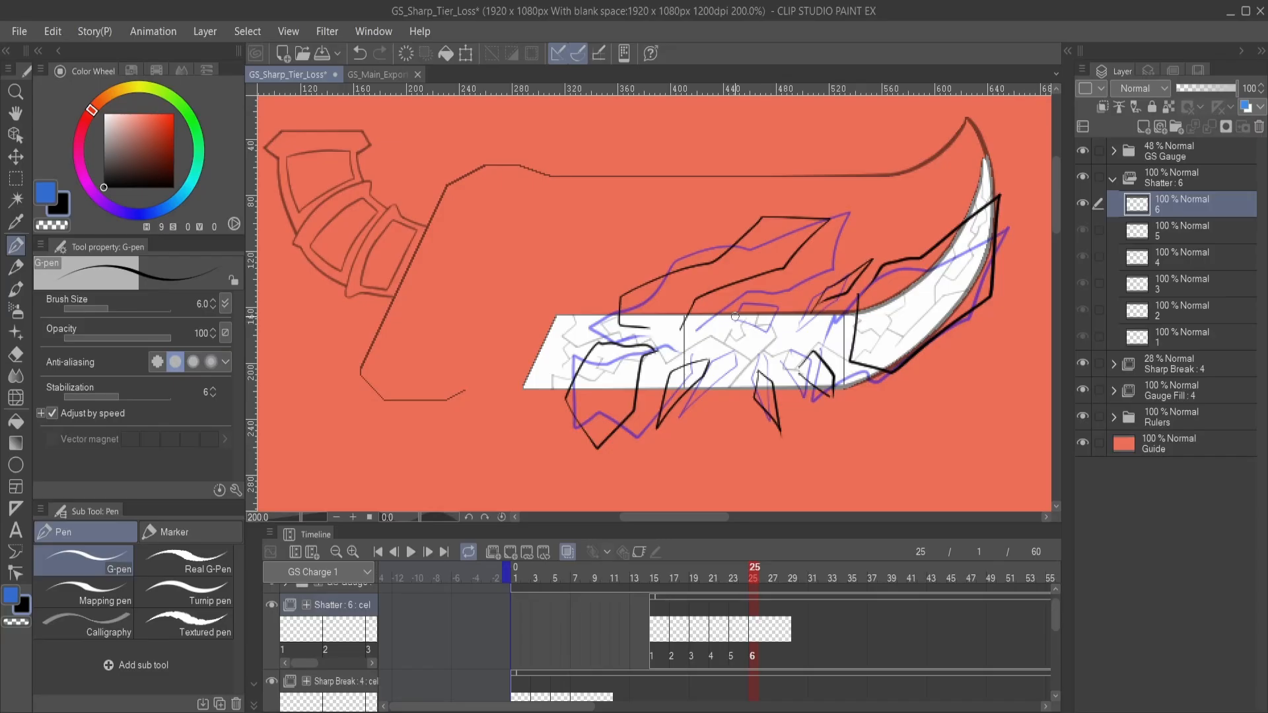
pyautogui.moveTo(731, 315)
pyautogui.mouseDown()
pyautogui.moveTo(773, 285)
pyautogui.moveTo(729, 309)
pyautogui.moveTo(720, 337)
pyautogui.moveTo(741, 336)
pyautogui.moveTo(713, 334)
pyautogui.moveTo(744, 338)
pyautogui.moveTo(734, 369)
pyautogui.mouseUp()
pyautogui.hotkey('ctrl', 'z')
pyautogui.moveTo(734, 370)
pyautogui.mouseDown()
pyautogui.moveTo(750, 346)
pyautogui.moveTo(787, 365)
pyautogui.moveTo(819, 323)
pyautogui.mouseUp()
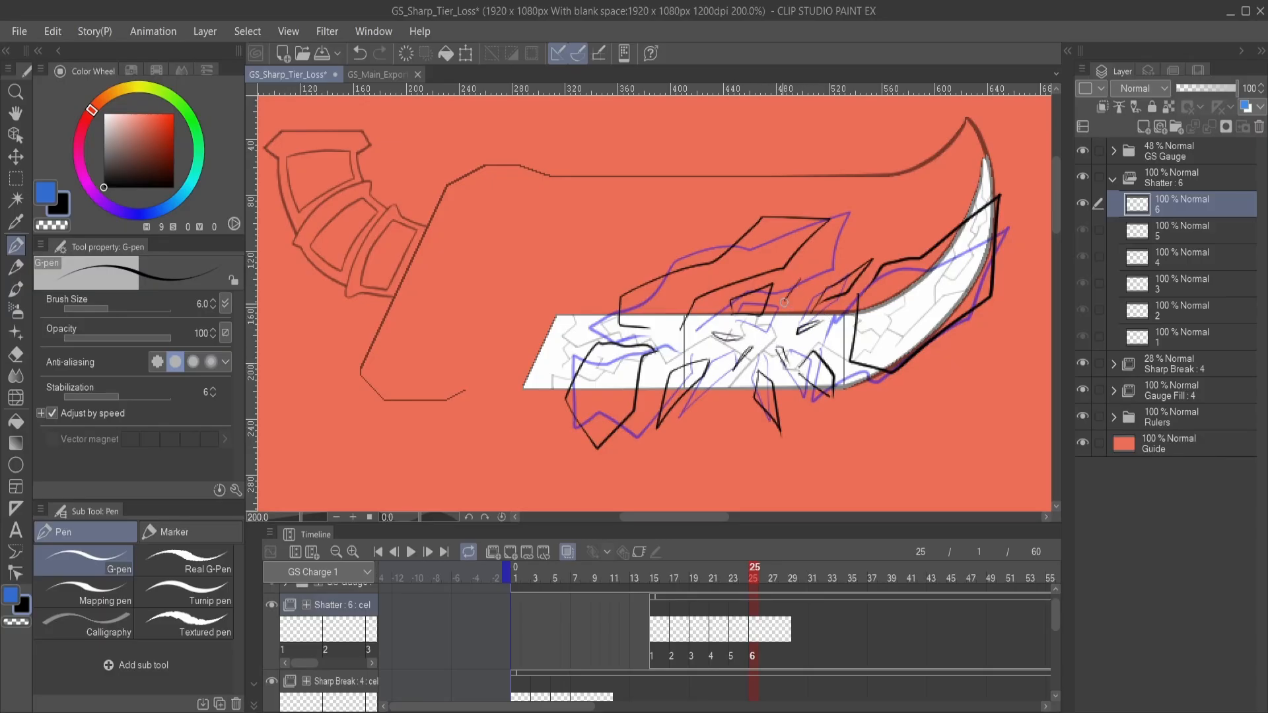
# - Add Shatter cel 7 at frame 27 and outline the lower-left and upper large shards with visible side thickness
pyautogui.moveTo(715, 366); pyautogui.dragTo(757, 363)
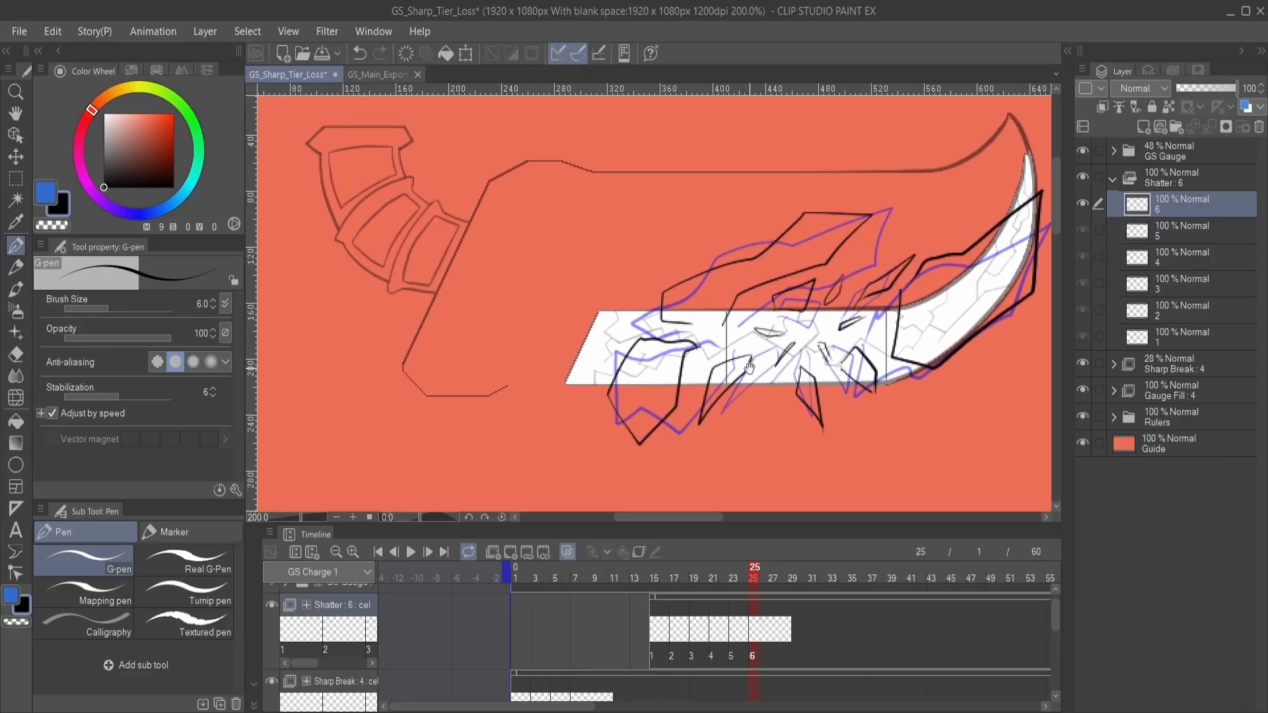
pyautogui.click(779, 597)
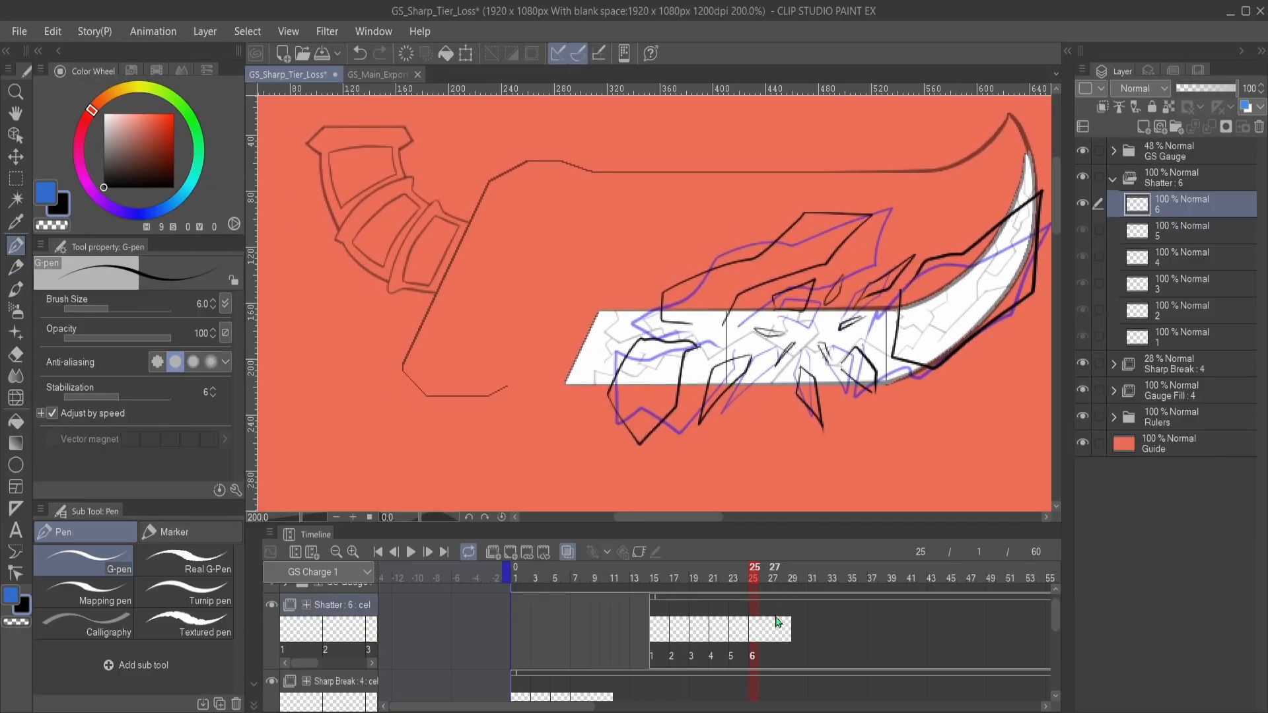
pyautogui.click(509, 551)
pyautogui.moveTo(722, 360)
pyautogui.mouseDown()
pyautogui.moveTo(767, 357)
pyautogui.moveTo(696, 347)
pyautogui.moveTo(677, 445)
pyautogui.moveTo(654, 408)
pyautogui.moveTo(669, 332)
pyautogui.moveTo(697, 326)
pyautogui.moveTo(684, 439)
pyautogui.mouseUp()
pyautogui.moveTo(762, 347); pyautogui.dragTo(714, 390)
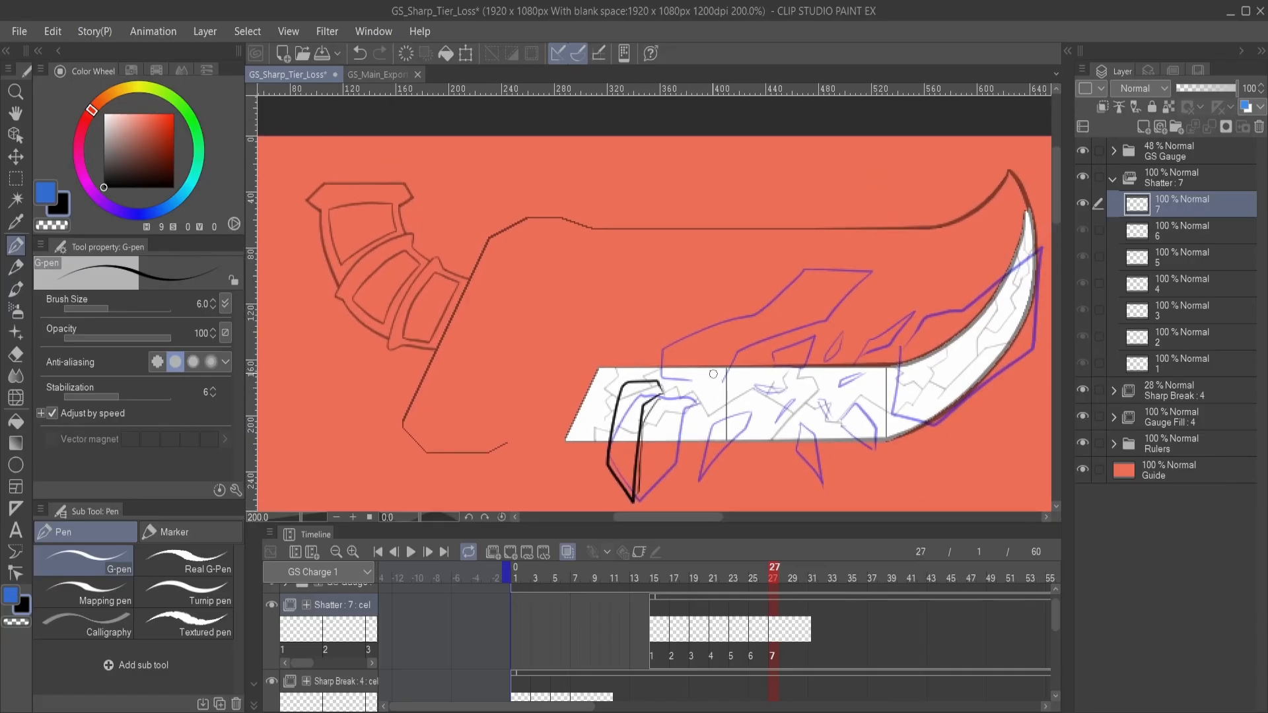
pyautogui.moveTo(711, 375)
pyautogui.mouseDown()
pyautogui.moveTo(728, 340)
pyautogui.moveTo(812, 304)
pyautogui.moveTo(842, 268)
pyautogui.moveTo(714, 290)
pyautogui.moveTo(631, 365)
pyautogui.moveTo(661, 379)
pyautogui.moveTo(716, 375)
pyautogui.moveTo(744, 338)
pyautogui.moveTo(820, 305)
pyautogui.mouseUp()
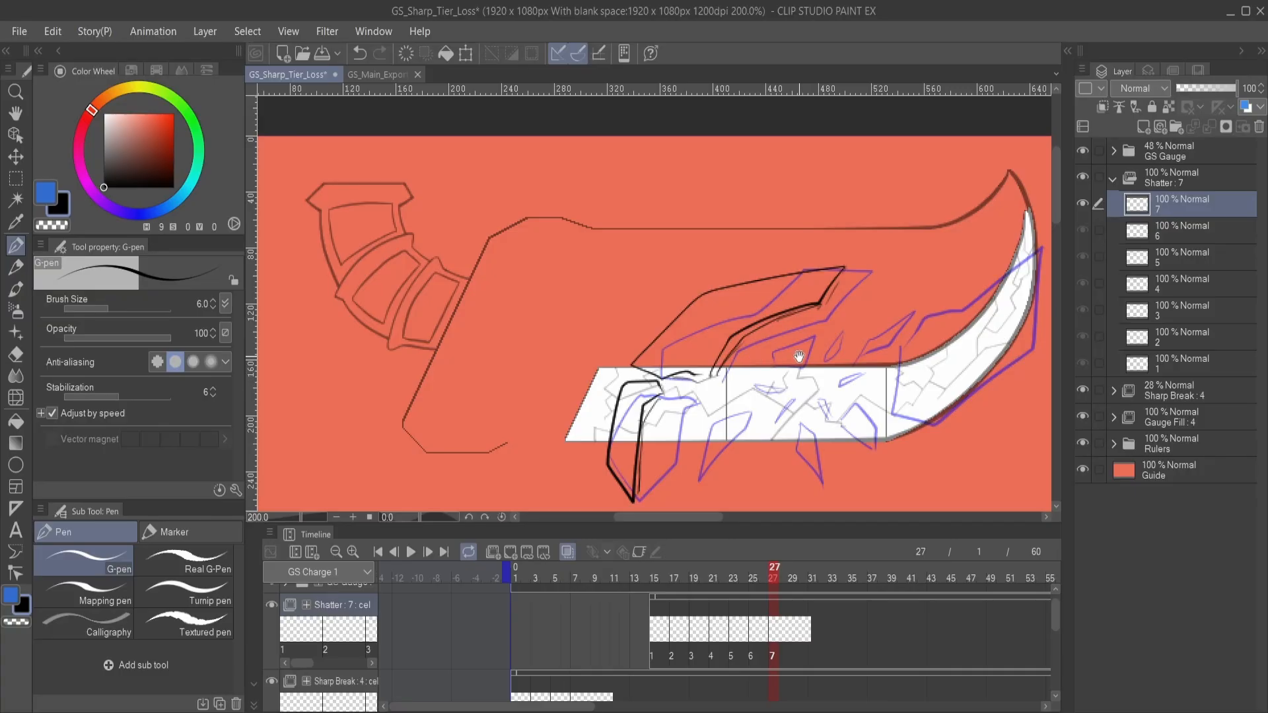
# - Outline the large shard at the gauge's curved tip and two small fragments below the gauge on Shatter cel 7
pyautogui.moveTo(918, 359)
pyautogui.mouseDown()
pyautogui.moveTo(864, 313)
pyautogui.moveTo(733, 333)
pyautogui.moveTo(762, 323)
pyautogui.moveTo(766, 385)
pyautogui.mouseUp()
pyautogui.moveTo(739, 299)
pyautogui.mouseDown()
pyautogui.moveTo(764, 346)
pyautogui.moveTo(759, 335)
pyautogui.moveTo(766, 392)
pyautogui.moveTo(838, 333)
pyautogui.moveTo(882, 273)
pyautogui.moveTo(863, 212)
pyautogui.moveTo(748, 235)
pyautogui.moveTo(740, 283)
pyautogui.mouseUp()
pyautogui.moveTo(592, 362)
pyautogui.mouseDown()
pyautogui.moveTo(752, 325)
pyautogui.moveTo(671, 407)
pyautogui.mouseUp()
pyautogui.moveTo(700, 356)
pyautogui.mouseDown()
pyautogui.moveTo(670, 372)
pyautogui.moveTo(667, 417)
pyautogui.moveTo(715, 352)
pyautogui.moveTo(692, 362)
pyautogui.moveTo(713, 360)
pyautogui.moveTo(676, 400)
pyautogui.mouseUp()
pyautogui.moveTo(786, 383)
pyautogui.mouseDown()
pyautogui.moveTo(774, 366)
pyautogui.moveTo(797, 411)
pyautogui.mouseUp()
pyautogui.moveTo(775, 360); pyautogui.dragTo(798, 412)
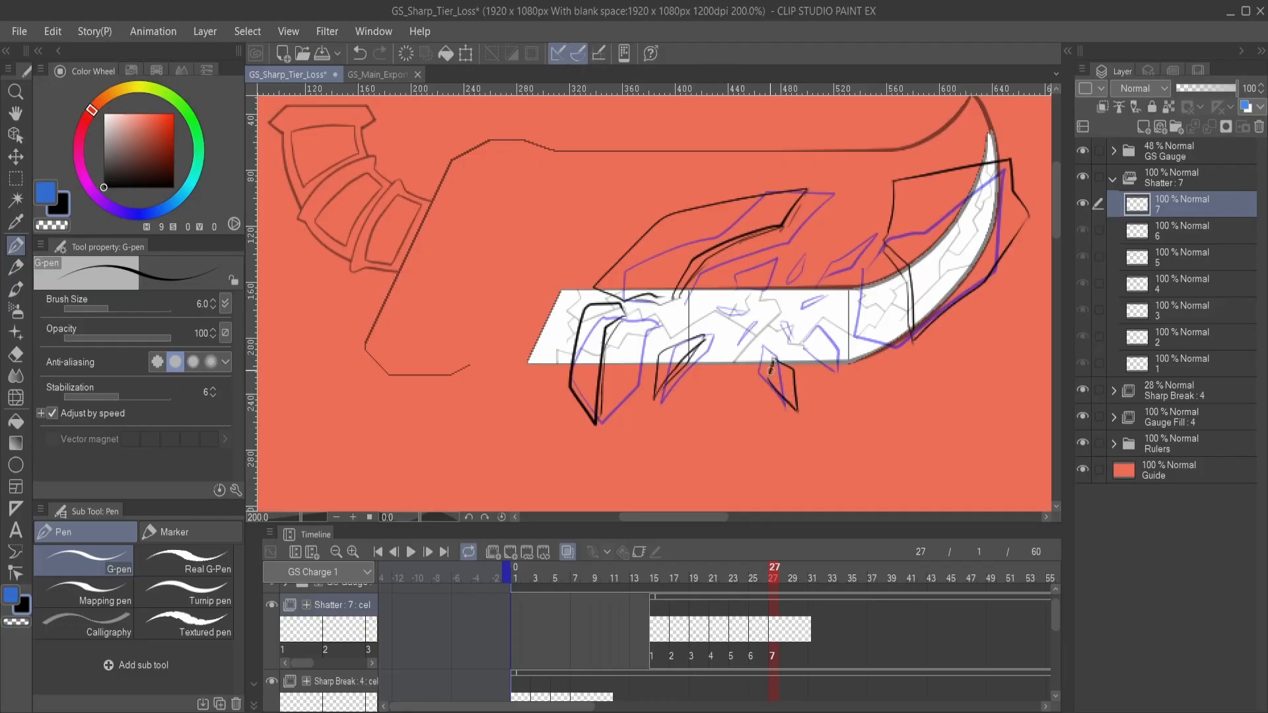
# - Draw the small fragment at the gauge's lower edge near the curve on Shatter cel 7, undoing and redrawing it
pyautogui.moveTo(826, 357)
pyautogui.mouseDown()
pyautogui.moveTo(792, 363)
pyautogui.moveTo(836, 385)
pyautogui.mouseUp()
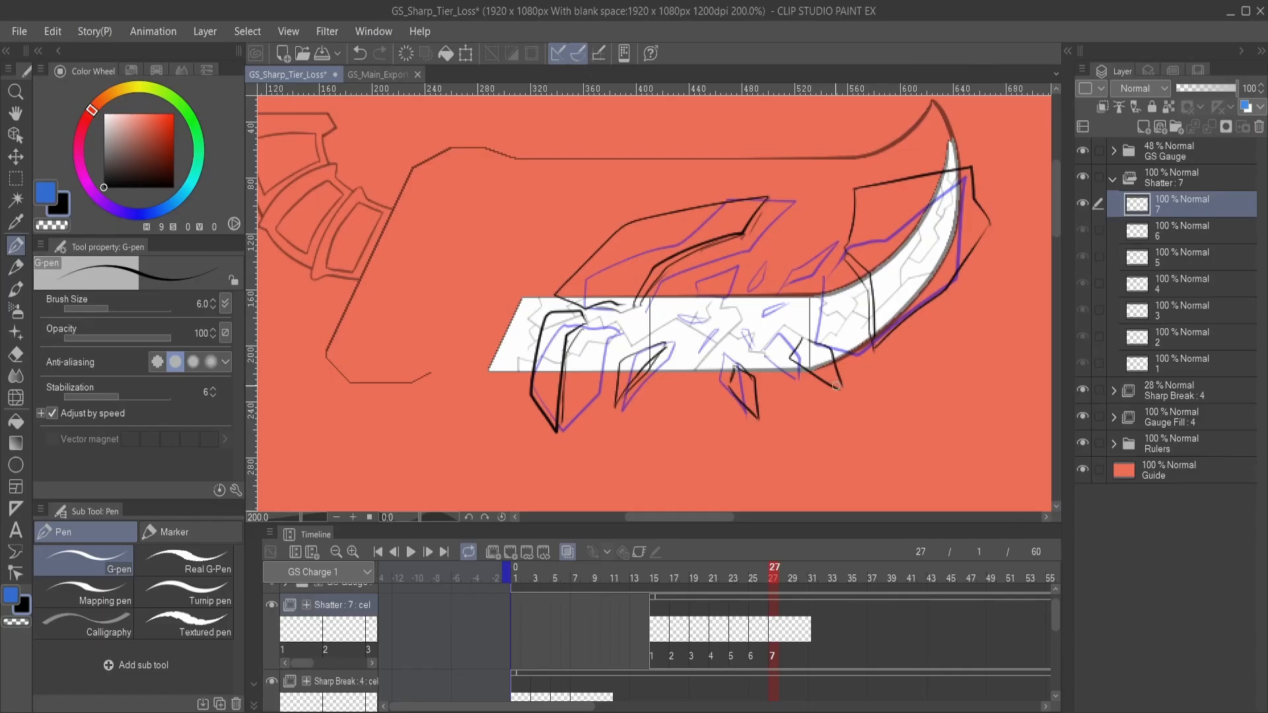
pyautogui.hotkey('ctrl', 'z')
pyautogui.hotkey('ctrl', 'z')
pyautogui.moveTo(809, 337)
pyautogui.mouseDown()
pyautogui.moveTo(796, 354)
pyautogui.moveTo(847, 385)
pyautogui.mouseUp()
# - Draw the remaining small fragments above the gauge and around the impact point on Shatter cel 7
pyautogui.scroll(3, 799, 330)
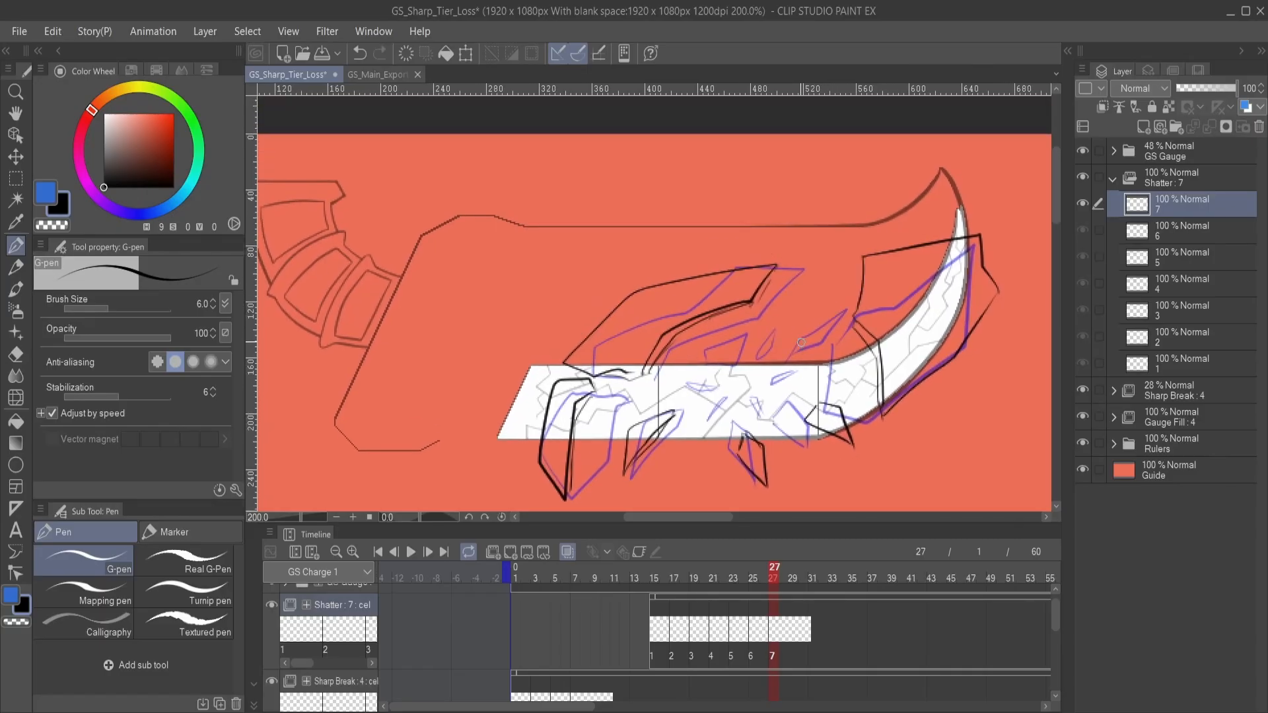
pyautogui.moveTo(798, 344)
pyautogui.mouseDown()
pyautogui.moveTo(841, 289)
pyautogui.moveTo(798, 342)
pyautogui.moveTo(775, 352)
pyautogui.moveTo(780, 325)
pyautogui.mouseUp()
pyautogui.moveTo(819, 362)
pyautogui.mouseDown()
pyautogui.moveTo(802, 377)
pyautogui.moveTo(820, 364)
pyautogui.mouseUp()
pyautogui.moveTo(775, 413)
pyautogui.mouseDown()
pyautogui.moveTo(756, 378)
pyautogui.moveTo(778, 415)
pyautogui.moveTo(741, 404)
pyautogui.moveTo(680, 416)
pyautogui.moveTo(691, 400)
pyautogui.moveTo(684, 415)
pyautogui.mouseUp()
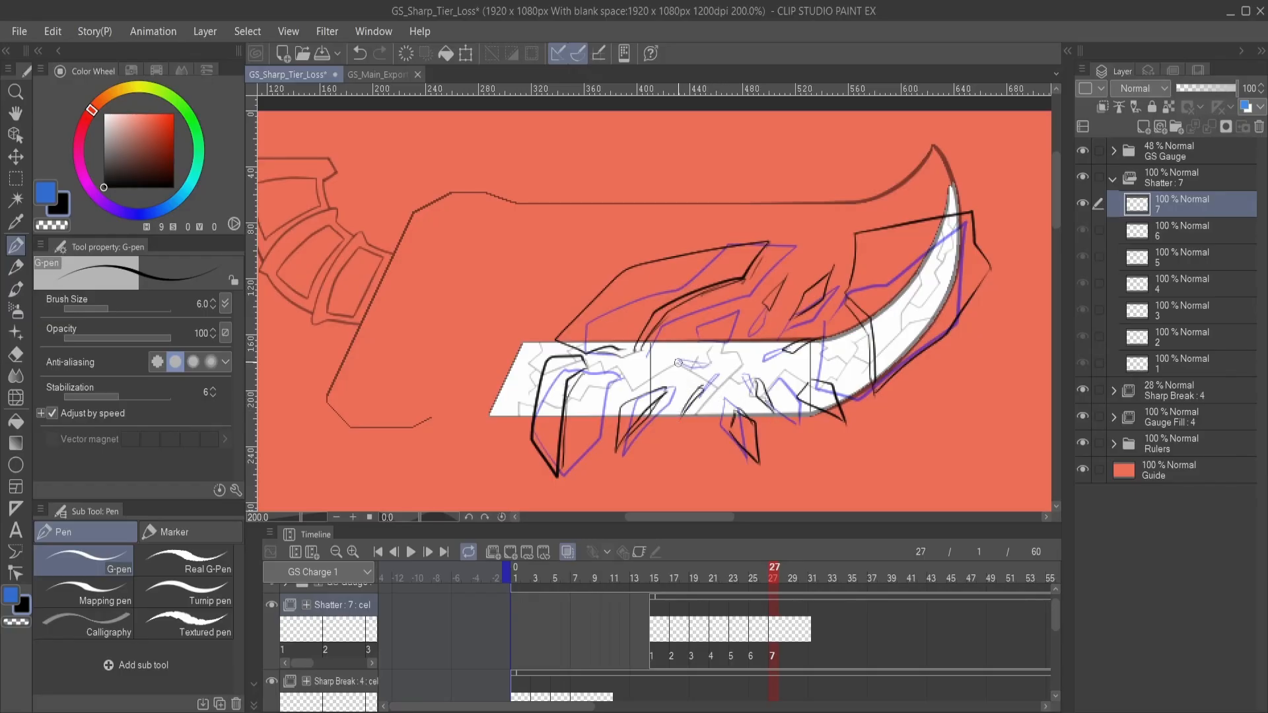
pyautogui.moveTo(675, 364)
pyautogui.mouseDown()
pyautogui.moveTo(746, 354)
pyautogui.moveTo(691, 349)
pyautogui.moveTo(732, 316)
pyautogui.moveTo(684, 350)
pyautogui.mouseUp()
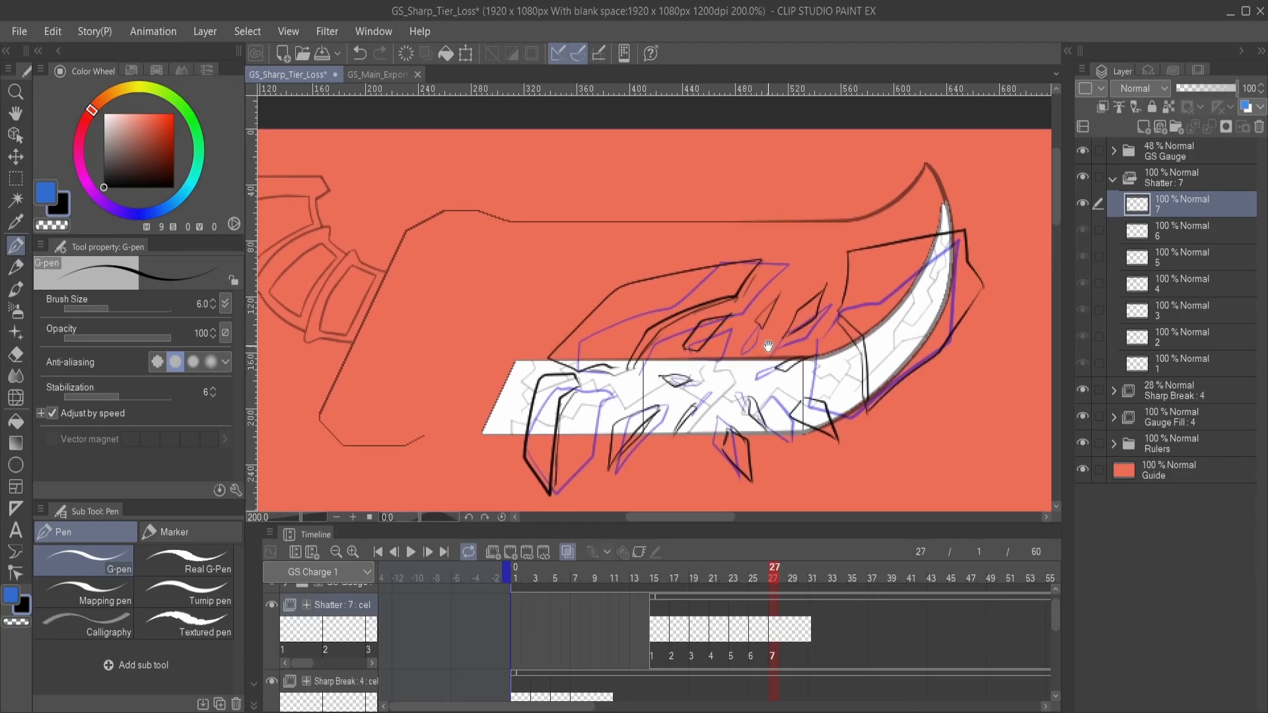
pyautogui.moveTo(696, 400)
pyautogui.mouseDown()
pyautogui.moveTo(760, 334)
pyautogui.moveTo(717, 398)
pyautogui.mouseUp()
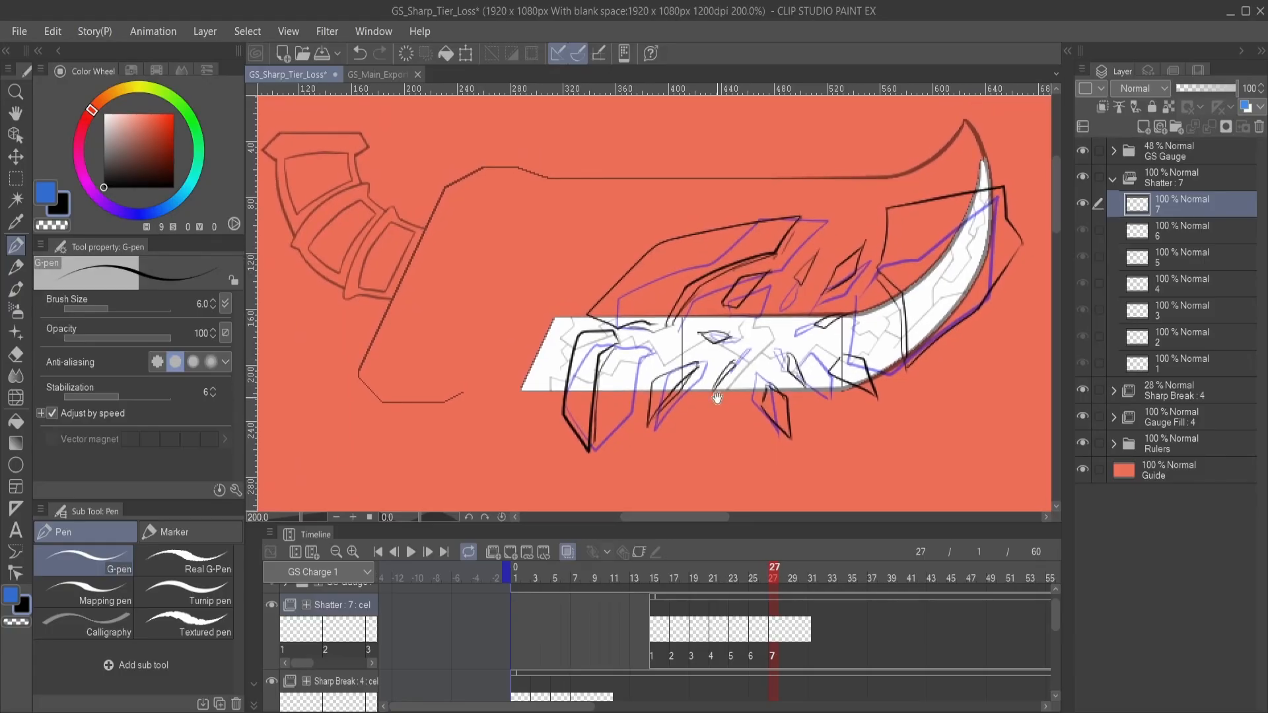
# - Add Shatter cel 8 at frame 29 and outline the lower-left and upper large shards, moved outward and rotated
pyautogui.click(793, 568)
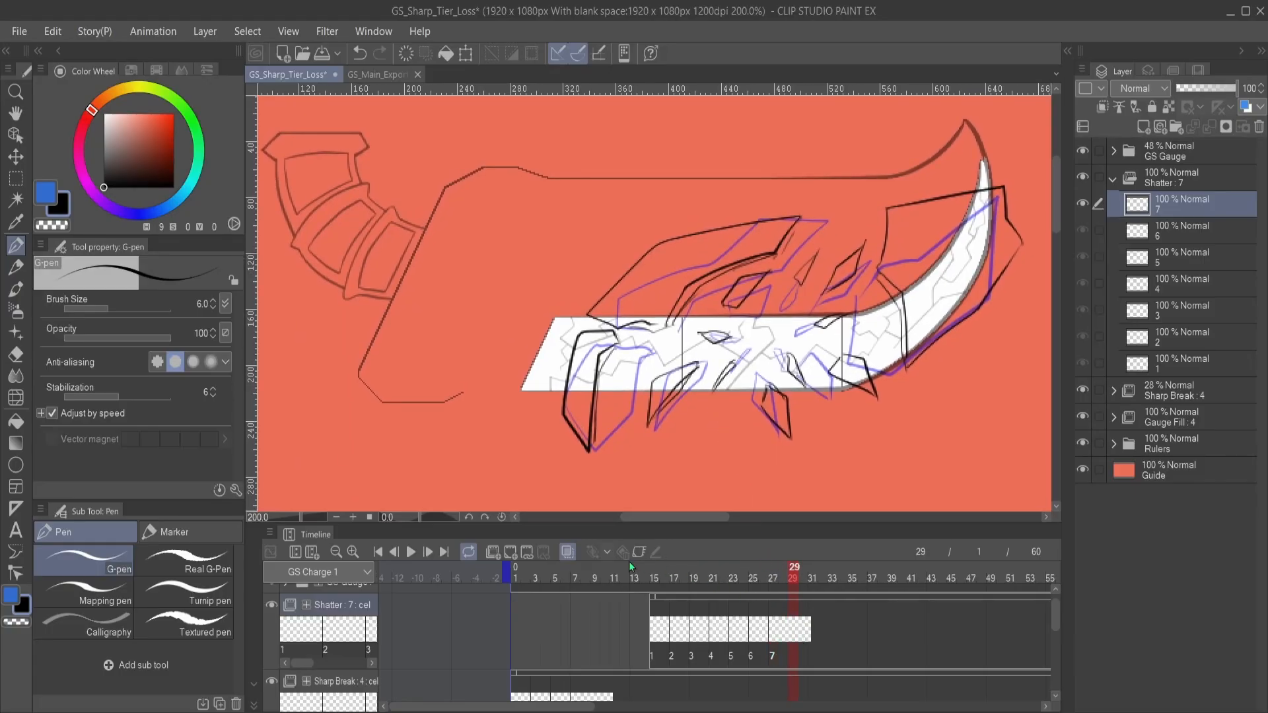
pyautogui.click(514, 557)
pyautogui.moveTo(567, 362)
pyautogui.mouseDown()
pyautogui.moveTo(624, 377)
pyautogui.moveTo(615, 359)
pyautogui.moveTo(614, 456)
pyautogui.mouseUp()
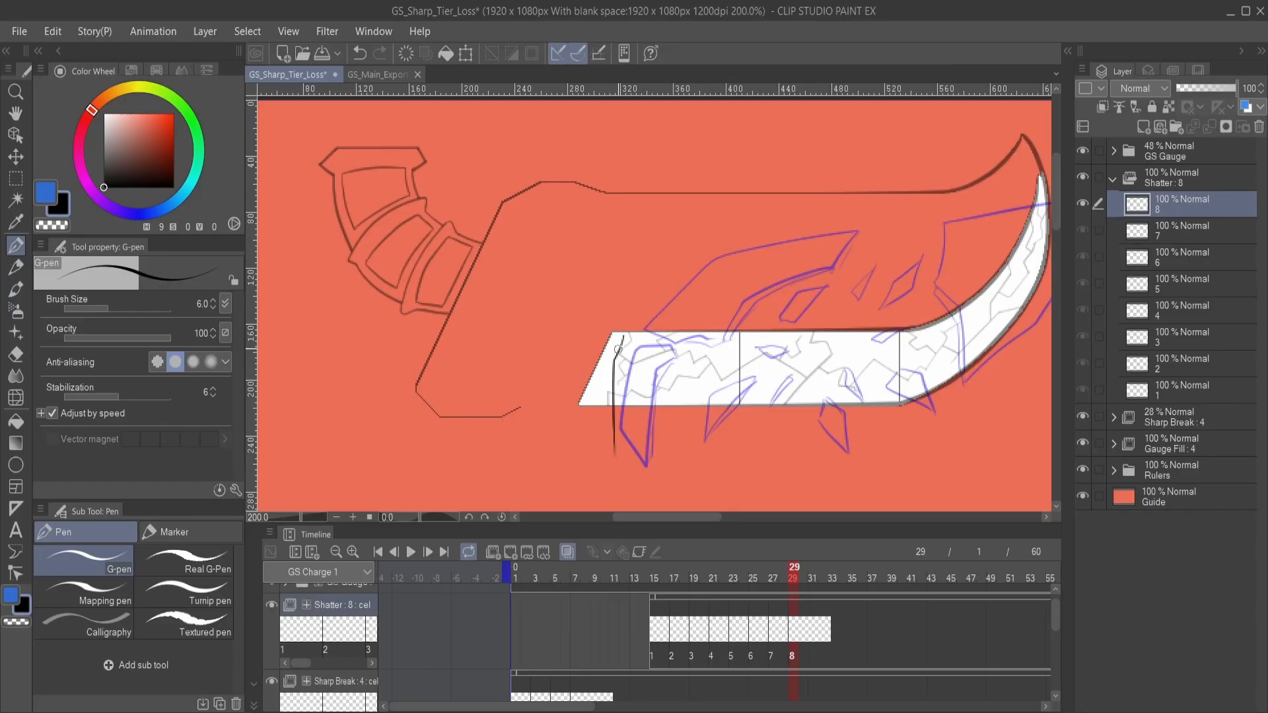
pyautogui.moveTo(620, 347)
pyautogui.mouseDown()
pyautogui.moveTo(620, 440)
pyautogui.moveTo(657, 426)
pyautogui.moveTo(633, 450)
pyautogui.moveTo(662, 419)
pyautogui.mouseUp()
pyautogui.moveTo(721, 343); pyautogui.dragTo(689, 378)
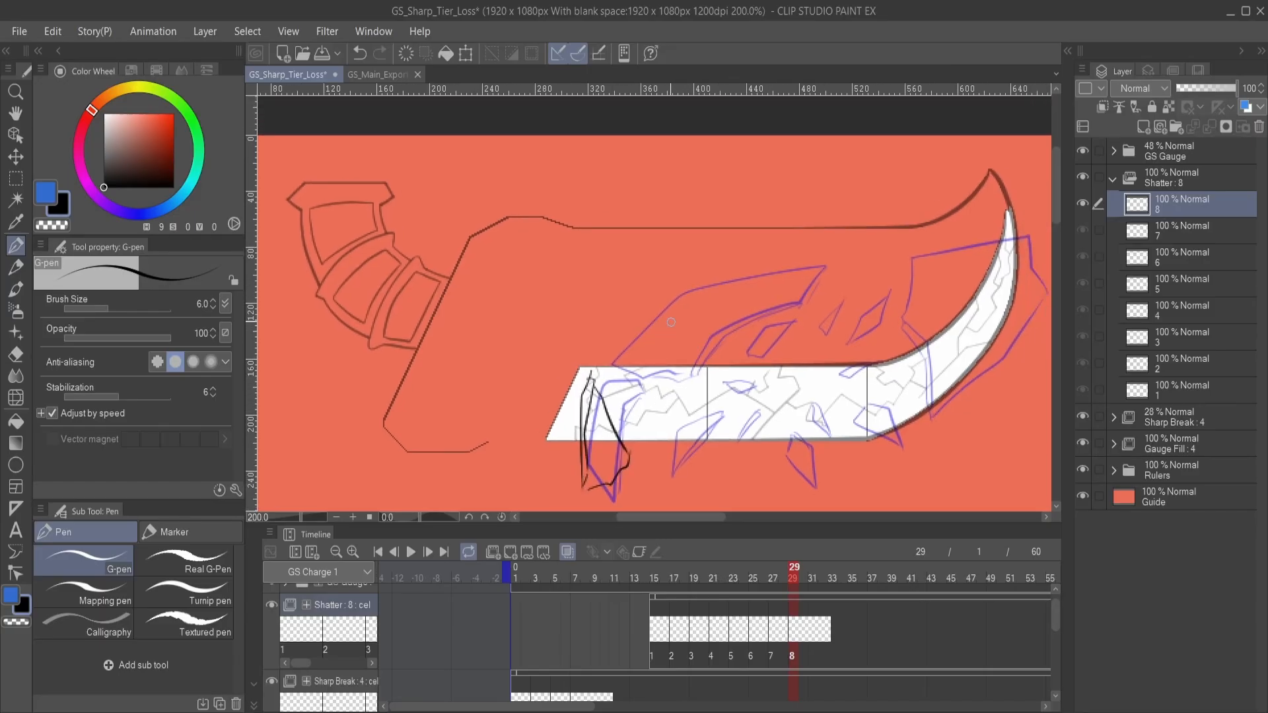
pyautogui.moveTo(744, 262)
pyautogui.mouseDown()
pyautogui.moveTo(643, 364)
pyautogui.moveTo(680, 305)
pyautogui.moveTo(746, 263)
pyautogui.mouseUp()
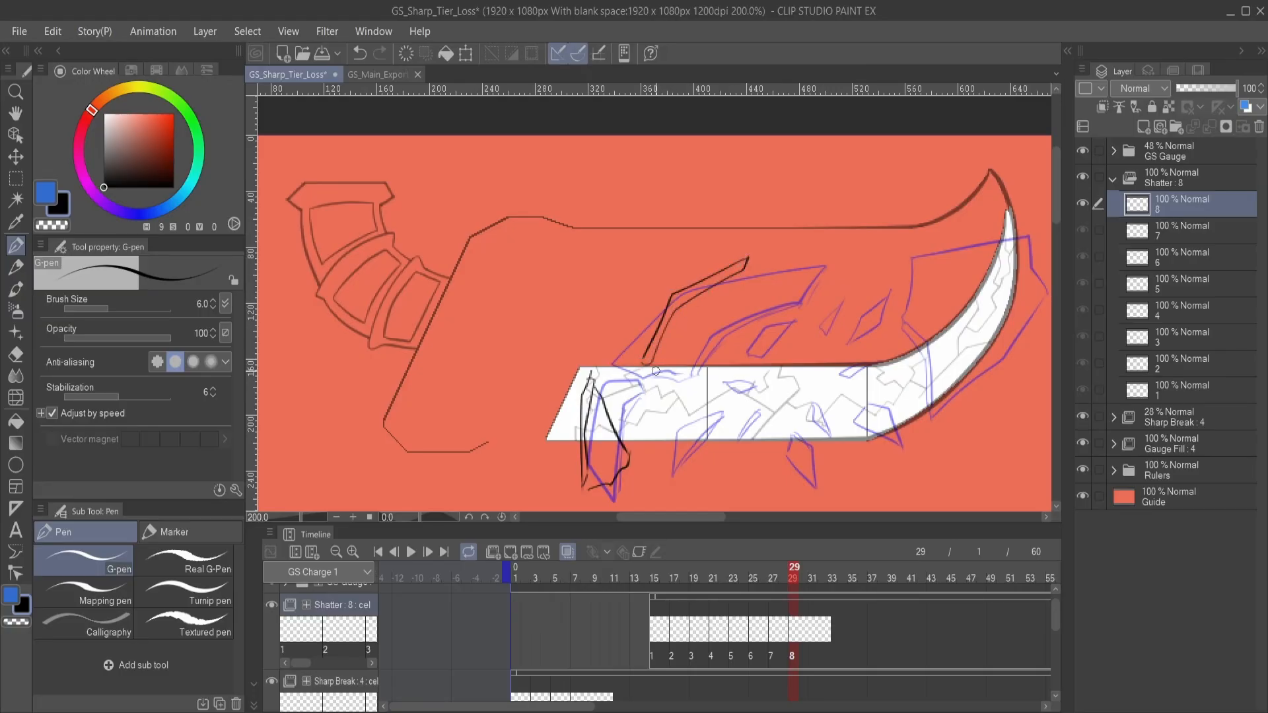
pyautogui.moveTo(656, 370)
pyautogui.mouseDown()
pyautogui.moveTo(746, 304)
pyautogui.moveTo(760, 264)
pyautogui.mouseUp()
pyautogui.moveTo(866, 332)
pyautogui.mouseDown()
pyautogui.moveTo(745, 290)
pyautogui.moveTo(700, 302)
pyautogui.mouseUp()
# - Sketch the narrowed, rotated large shard at the gauge's curved tip on Shatter cel 8
pyautogui.moveTo(770, 216)
pyautogui.mouseDown()
pyautogui.moveTo(796, 247)
pyautogui.moveTo(822, 337)
pyautogui.mouseUp()
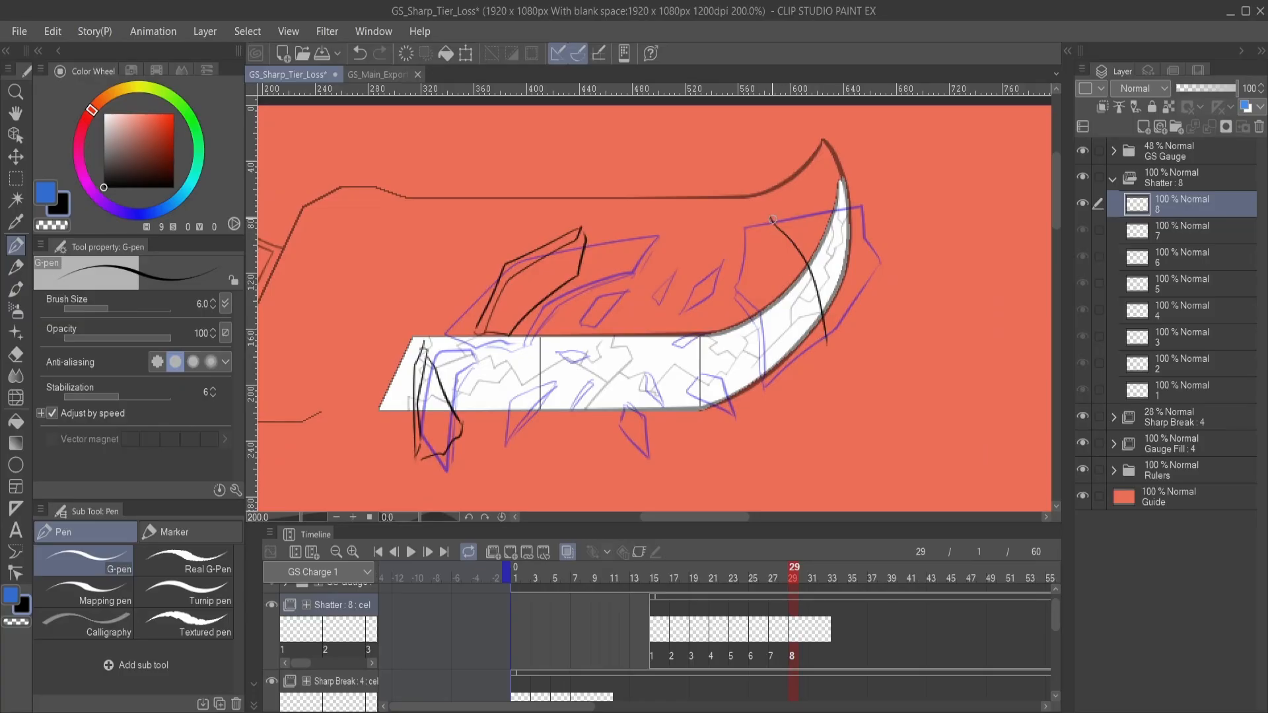
pyautogui.moveTo(773, 219)
pyautogui.mouseDown()
pyautogui.moveTo(814, 279)
pyautogui.moveTo(819, 338)
pyautogui.moveTo(802, 271)
pyautogui.moveTo(824, 340)
pyautogui.mouseUp()
pyautogui.moveTo(776, 210); pyautogui.dragTo(799, 209)
pyautogui.moveTo(808, 213); pyautogui.dragTo(859, 289)
pyautogui.moveTo(859, 307); pyautogui.dragTo(846, 339)
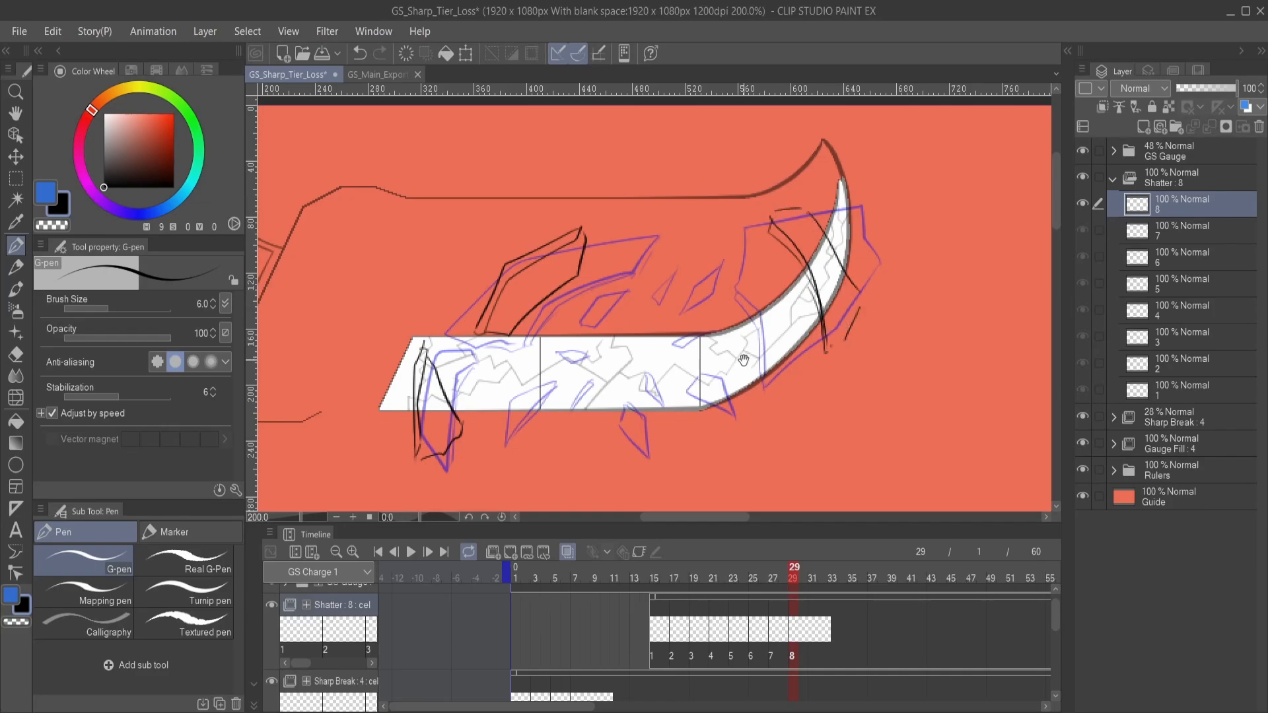
# - Draw three small rotated fragments above the gauge on Shatter cel 8
pyautogui.moveTo(737, 344); pyautogui.dragTo(796, 338)
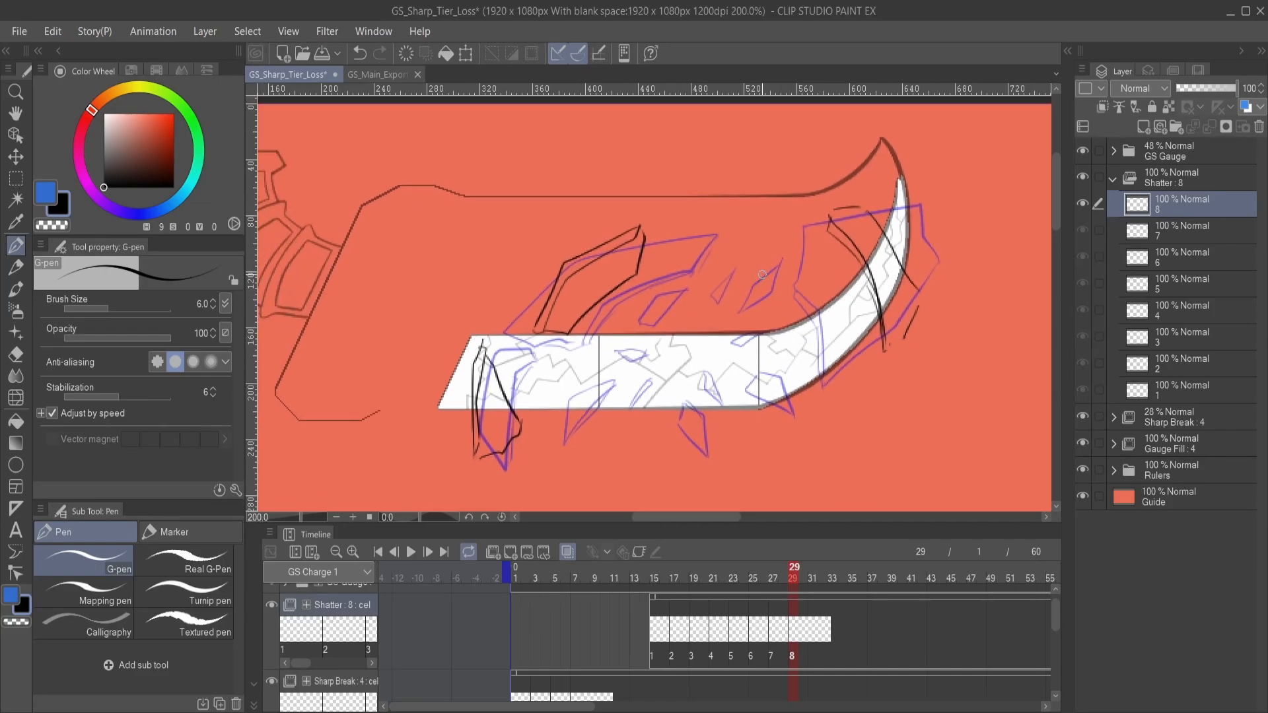
pyautogui.moveTo(766, 273); pyautogui.dragTo(788, 244)
pyautogui.moveTo(731, 250)
pyautogui.mouseDown()
pyautogui.moveTo(719, 265)
pyautogui.moveTo(737, 269)
pyautogui.mouseUp()
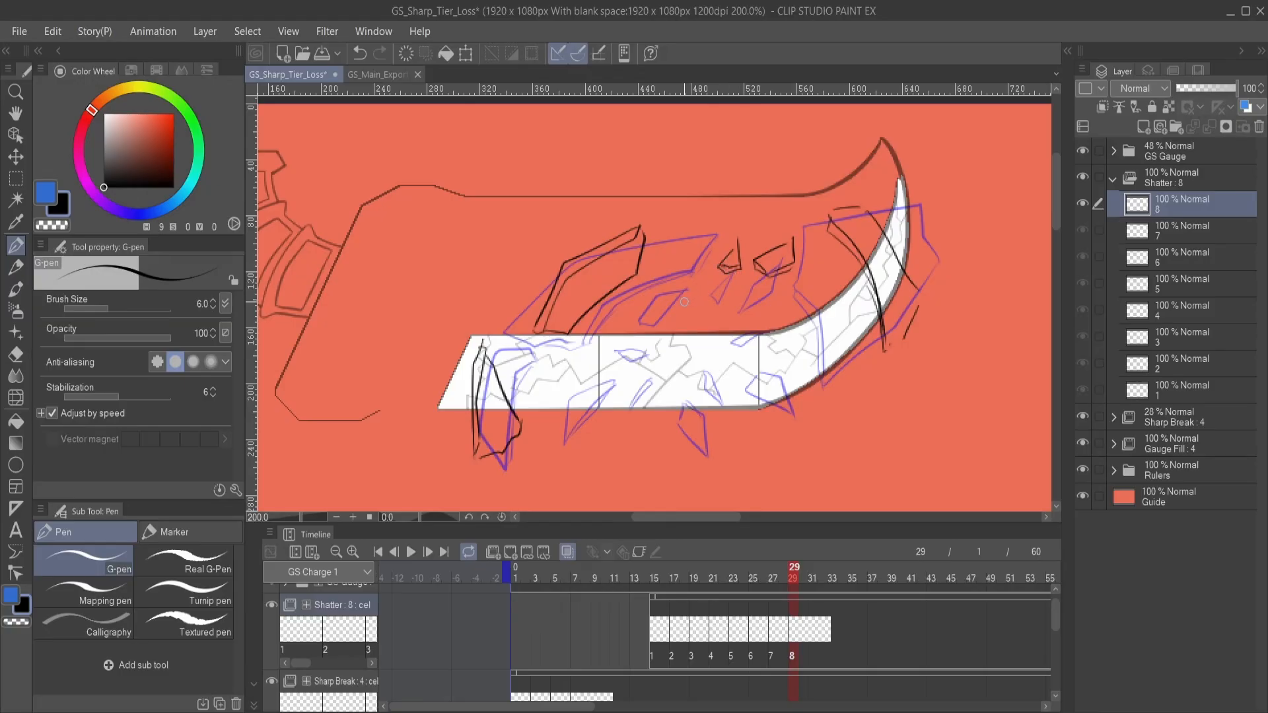
pyautogui.moveTo(664, 312)
pyautogui.mouseDown()
pyautogui.moveTo(692, 310)
pyautogui.moveTo(676, 313)
pyautogui.moveTo(699, 286)
pyautogui.moveTo(718, 287)
pyautogui.mouseUp()
# - Draw the small fragments along the gauge's lower edge and at its upper edge near the curve on Shatter cel 8
pyautogui.moveTo(693, 356); pyautogui.dragTo(729, 310)
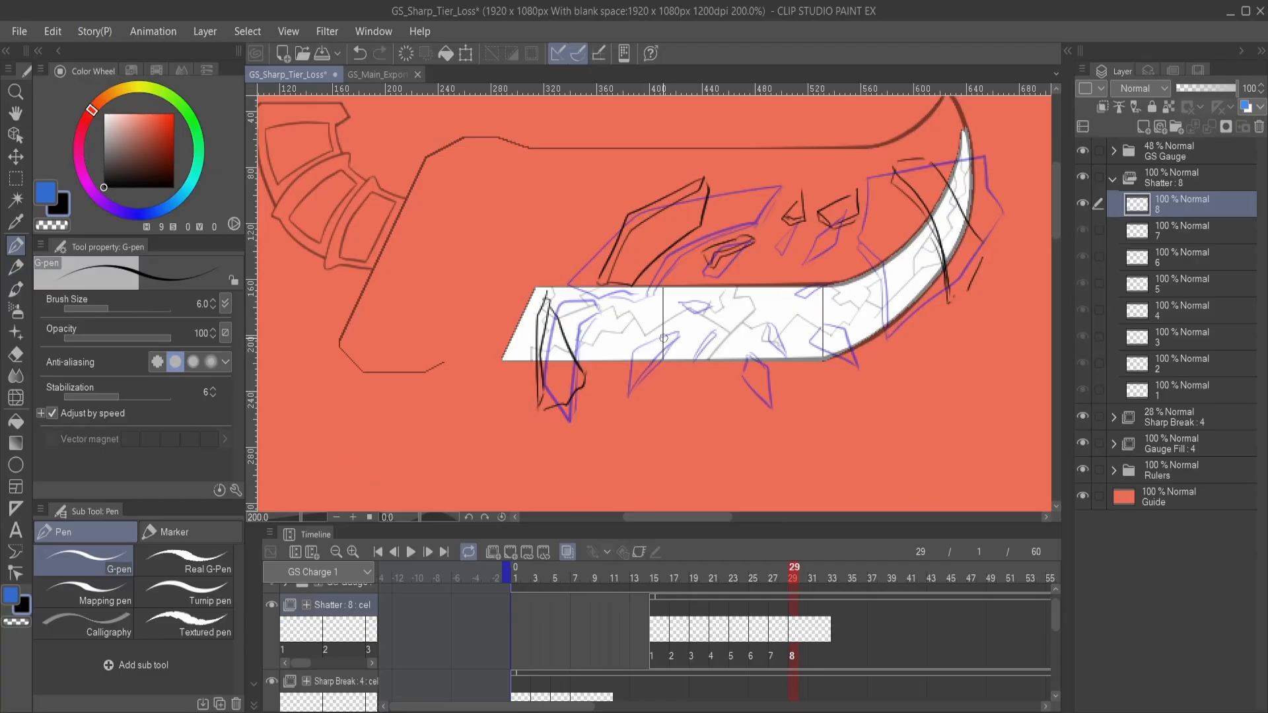
pyautogui.moveTo(662, 335); pyautogui.dragTo(619, 407)
pyautogui.moveTo(656, 341)
pyautogui.mouseDown()
pyautogui.moveTo(621, 410)
pyautogui.moveTo(658, 348)
pyautogui.moveTo(692, 357)
pyautogui.moveTo(672, 362)
pyautogui.moveTo(692, 334)
pyautogui.moveTo(673, 365)
pyautogui.mouseUp()
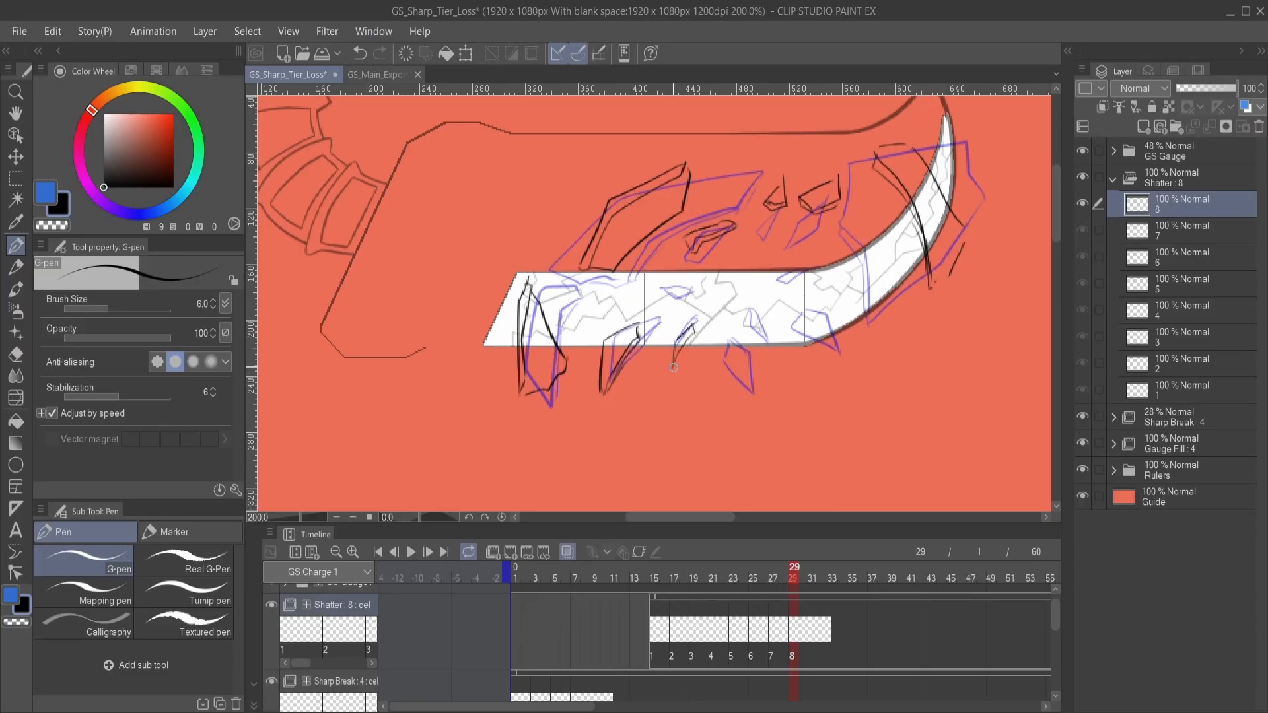
pyautogui.moveTo(657, 293)
pyautogui.mouseDown()
pyautogui.moveTo(678, 289)
pyautogui.moveTo(645, 288)
pyautogui.moveTo(656, 293)
pyautogui.mouseUp()
pyautogui.moveTo(728, 335)
pyautogui.mouseDown()
pyautogui.moveTo(700, 330)
pyautogui.moveTo(754, 338)
pyautogui.moveTo(776, 322)
pyautogui.moveTo(825, 340)
pyautogui.mouseUp()
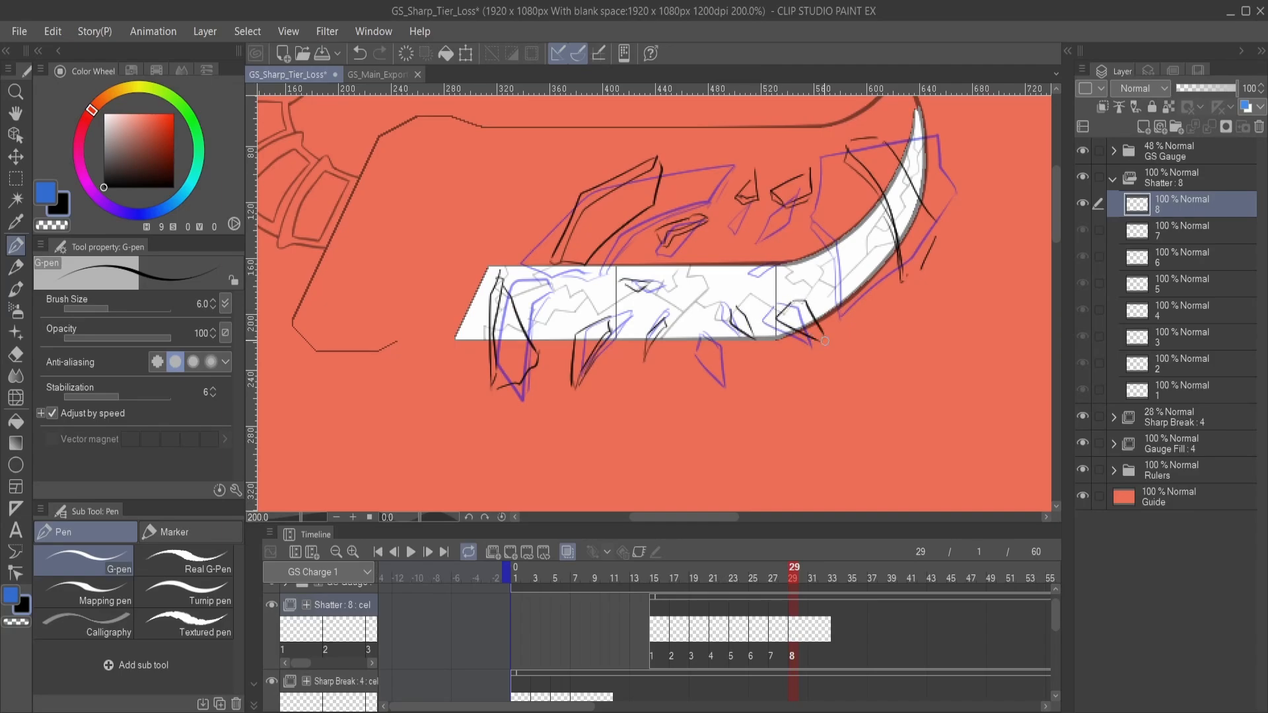
pyautogui.moveTo(772, 300); pyautogui.dragTo(799, 375)
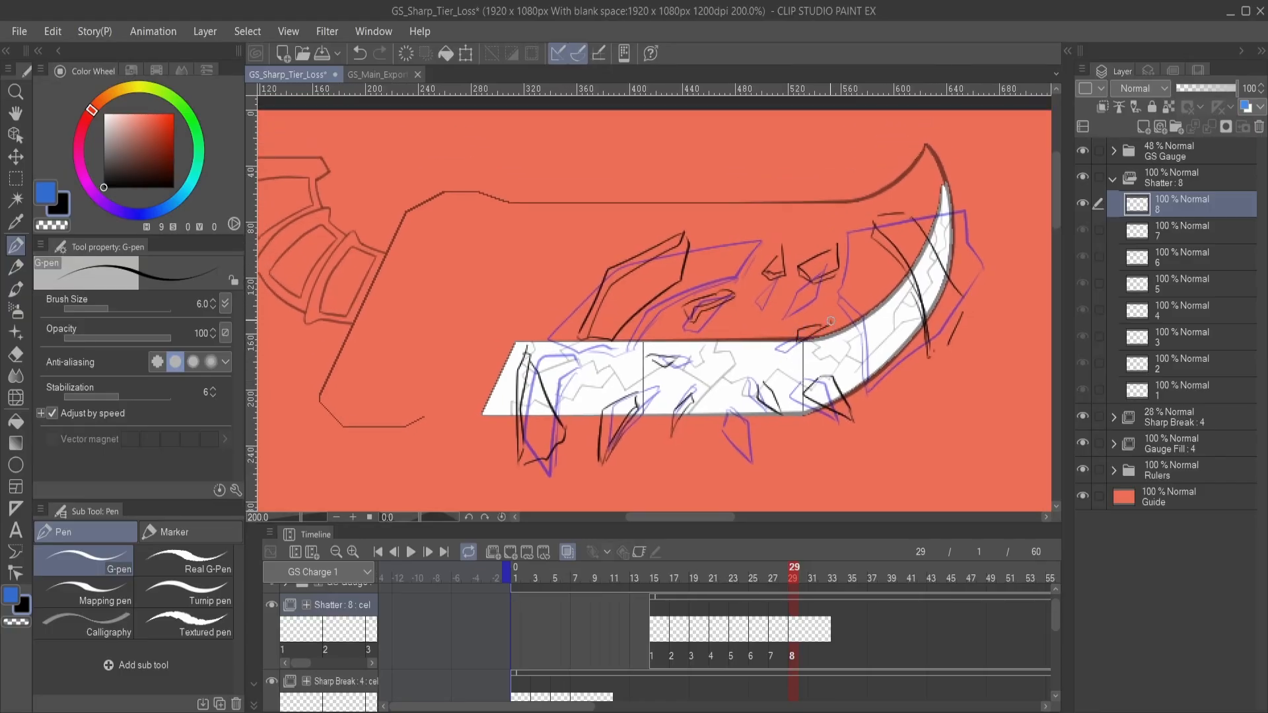
pyautogui.moveTo(811, 311); pyautogui.dragTo(791, 339)
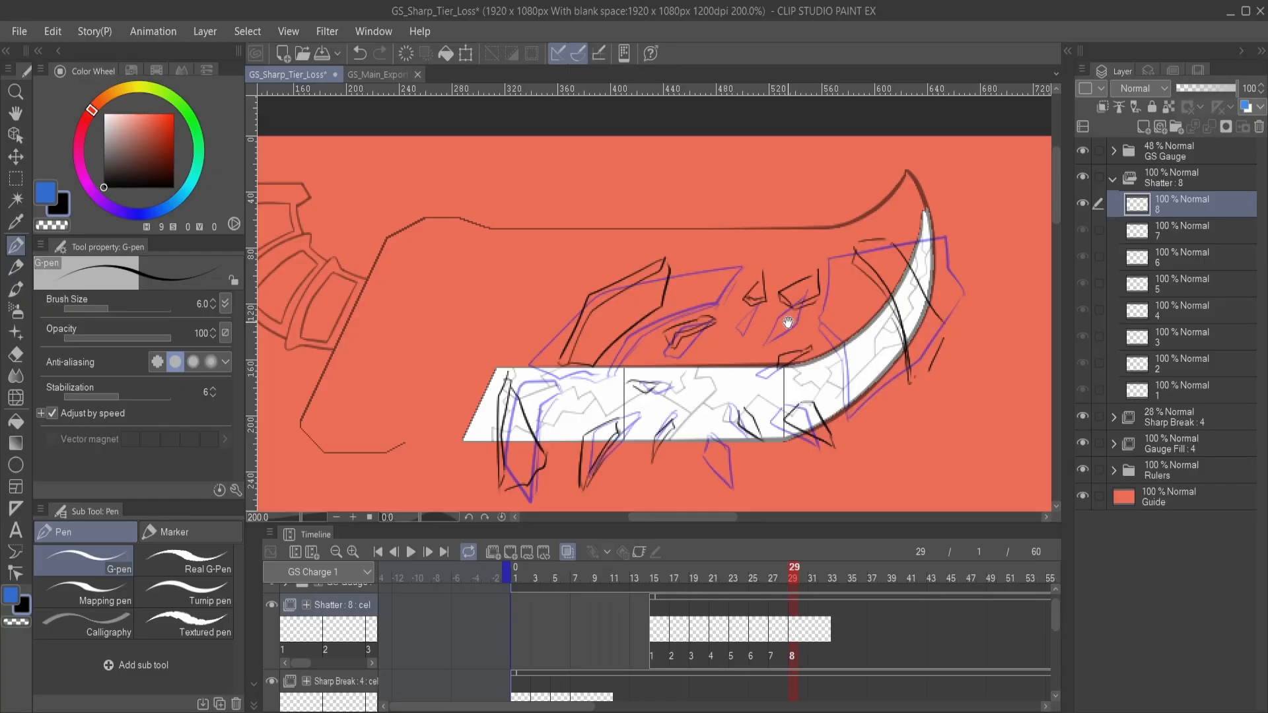
# - Add thin streak lines radiating outward from the impact point on Shatter cel 8, undoing unwanted strokes along the way
pyautogui.moveTo(729, 368)
pyautogui.mouseDown()
pyautogui.moveTo(801, 304)
pyautogui.moveTo(735, 335)
pyautogui.moveTo(757, 329)
pyautogui.mouseUp()
pyautogui.hotkey('ctrl', 'z')
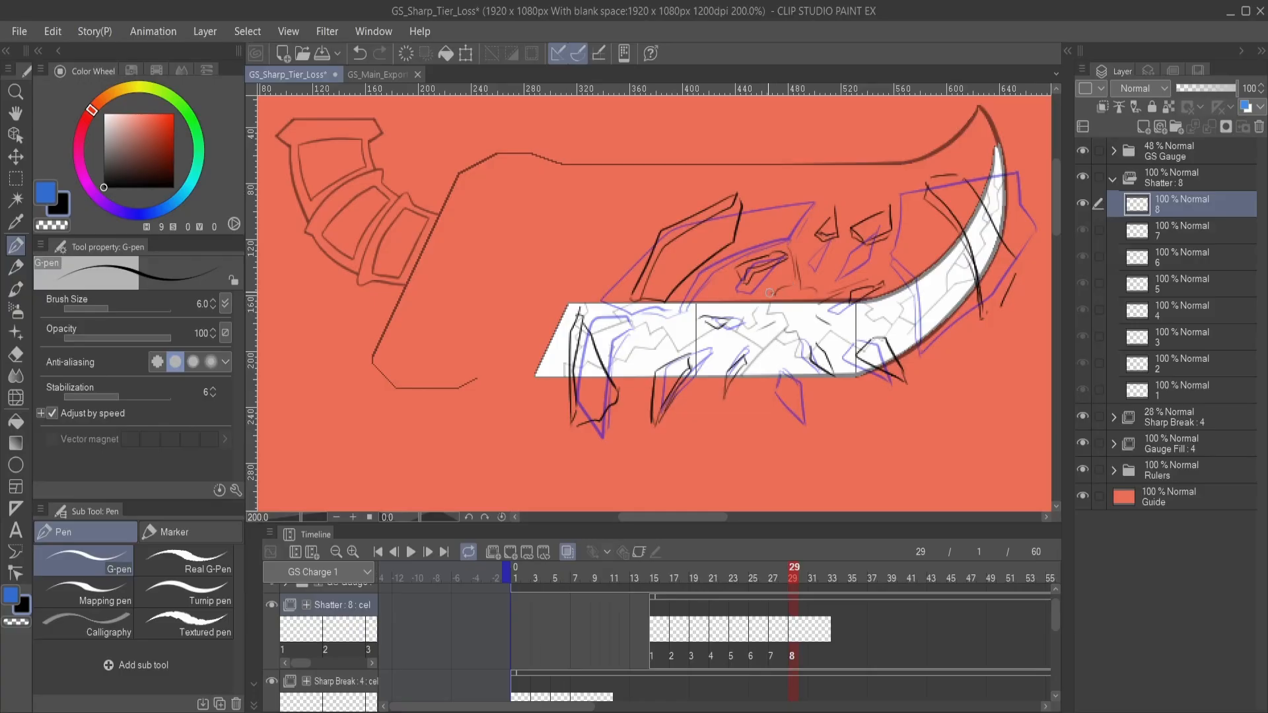
pyautogui.hscroll(-2, 733, 337)
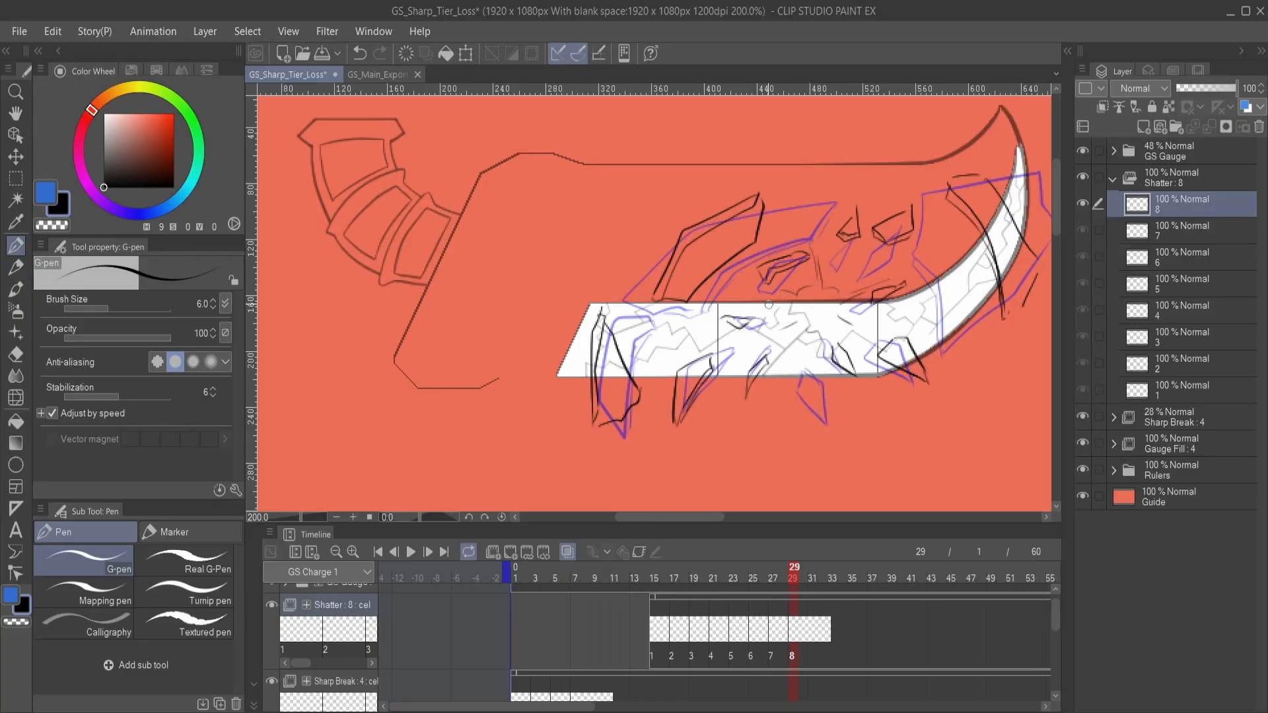
pyautogui.hotkey('ctrl', 'z')
pyautogui.moveTo(753, 300)
pyautogui.mouseDown()
pyautogui.moveTo(695, 304)
pyautogui.moveTo(675, 347)
pyautogui.moveTo(728, 347)
pyautogui.mouseUp()
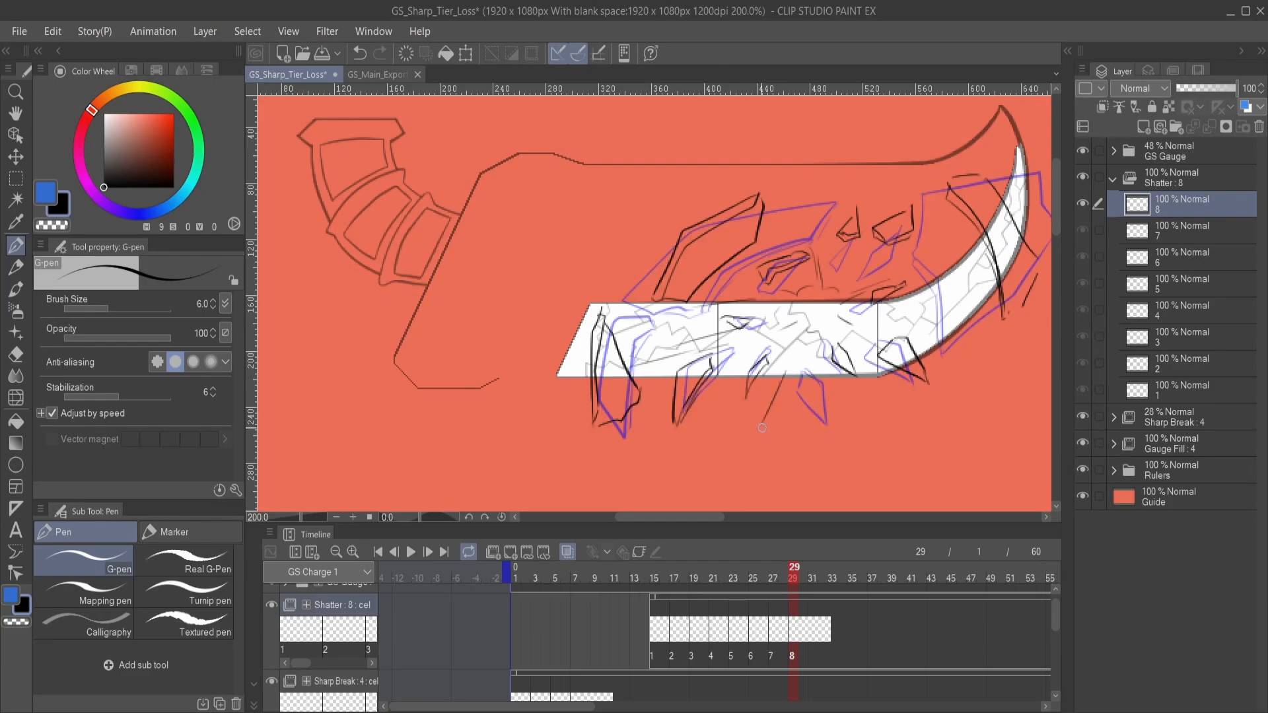
pyautogui.hscroll(5, 826, 370)
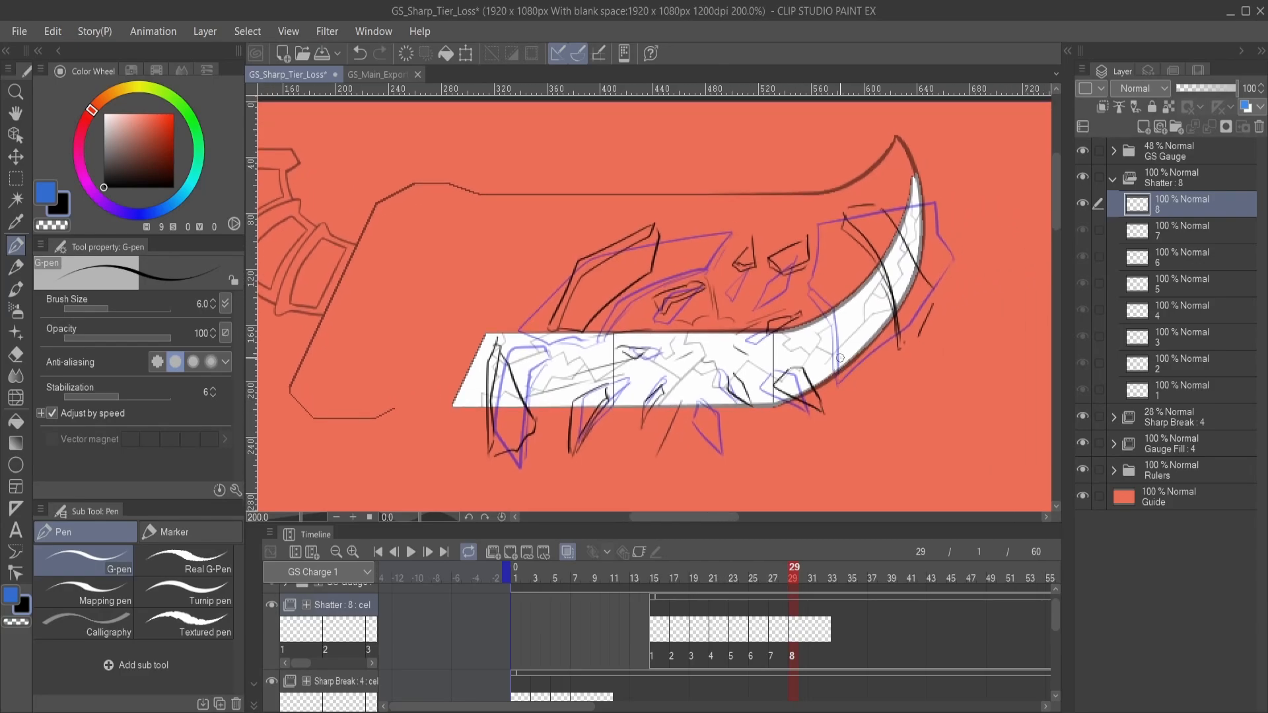
pyautogui.moveTo(839, 357); pyautogui.dragTo(912, 379)
pyautogui.moveTo(835, 204)
pyautogui.mouseDown()
pyautogui.moveTo(824, 229)
pyautogui.moveTo(768, 231)
pyautogui.mouseUp()
pyautogui.moveTo(685, 207); pyautogui.dragTo(696, 240)
pyautogui.moveTo(694, 359); pyautogui.dragTo(776, 309)
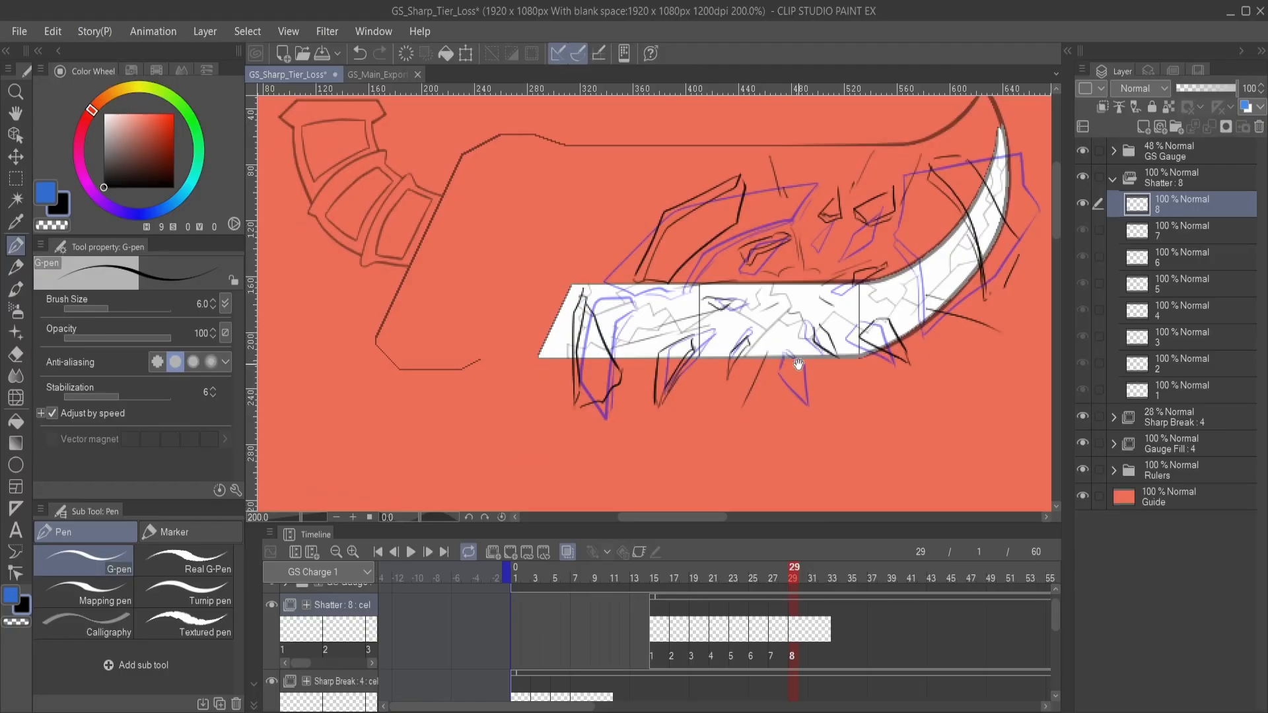
pyautogui.moveTo(785, 356)
pyautogui.mouseDown()
pyautogui.moveTo(784, 383)
pyautogui.moveTo(760, 399)
pyautogui.mouseUp()
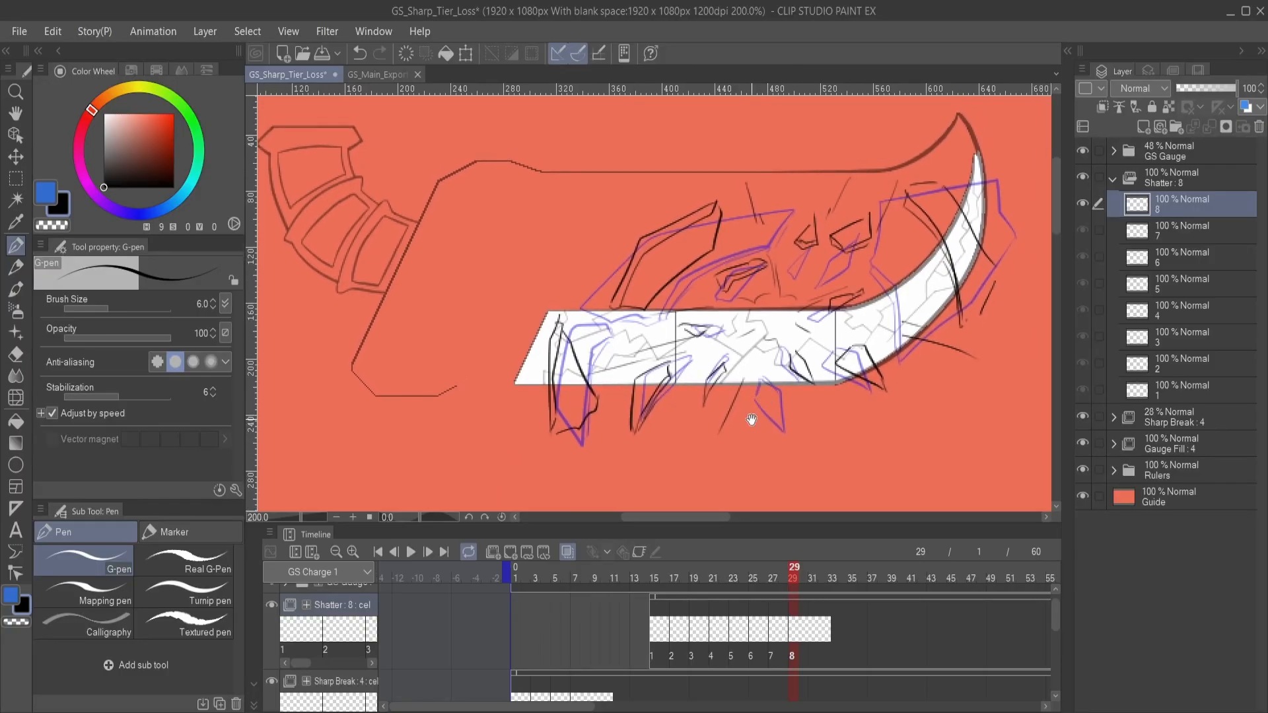
# - Add Shatter cel 9 at frame 31 and outline the narrower lower-left shard and the upper large shard
pyautogui.click(818, 635)
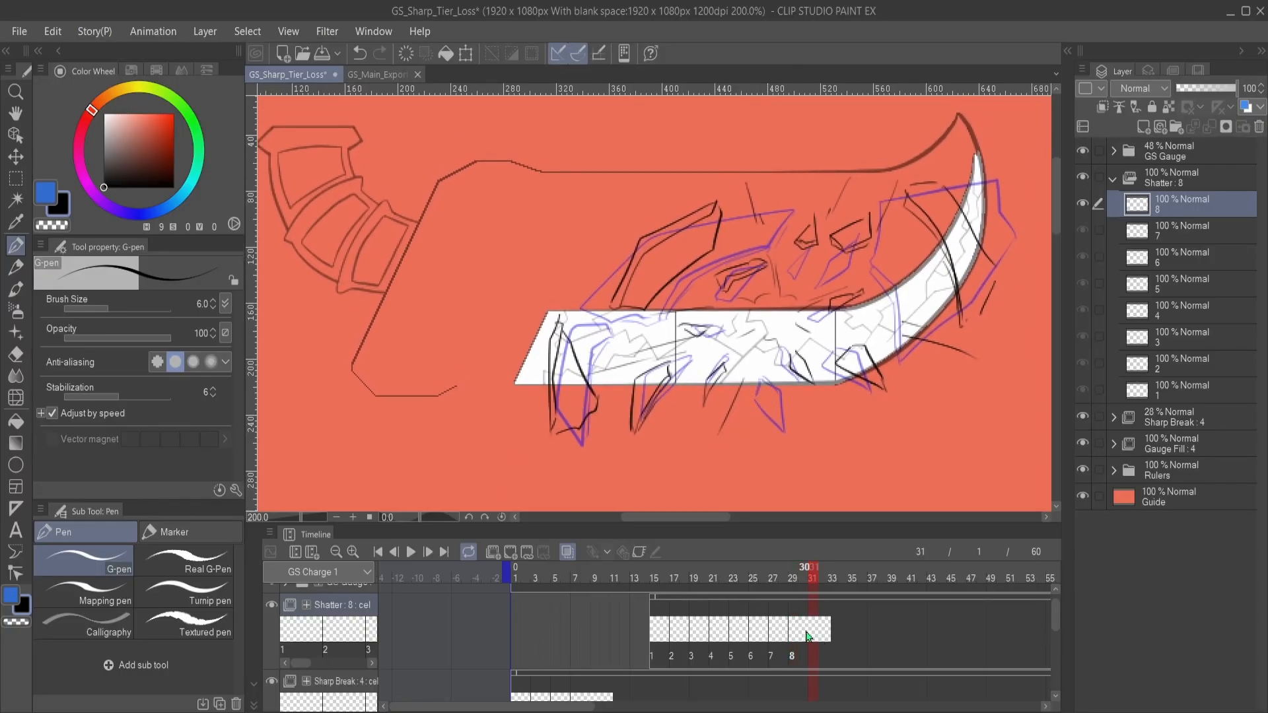
pyautogui.click(515, 555)
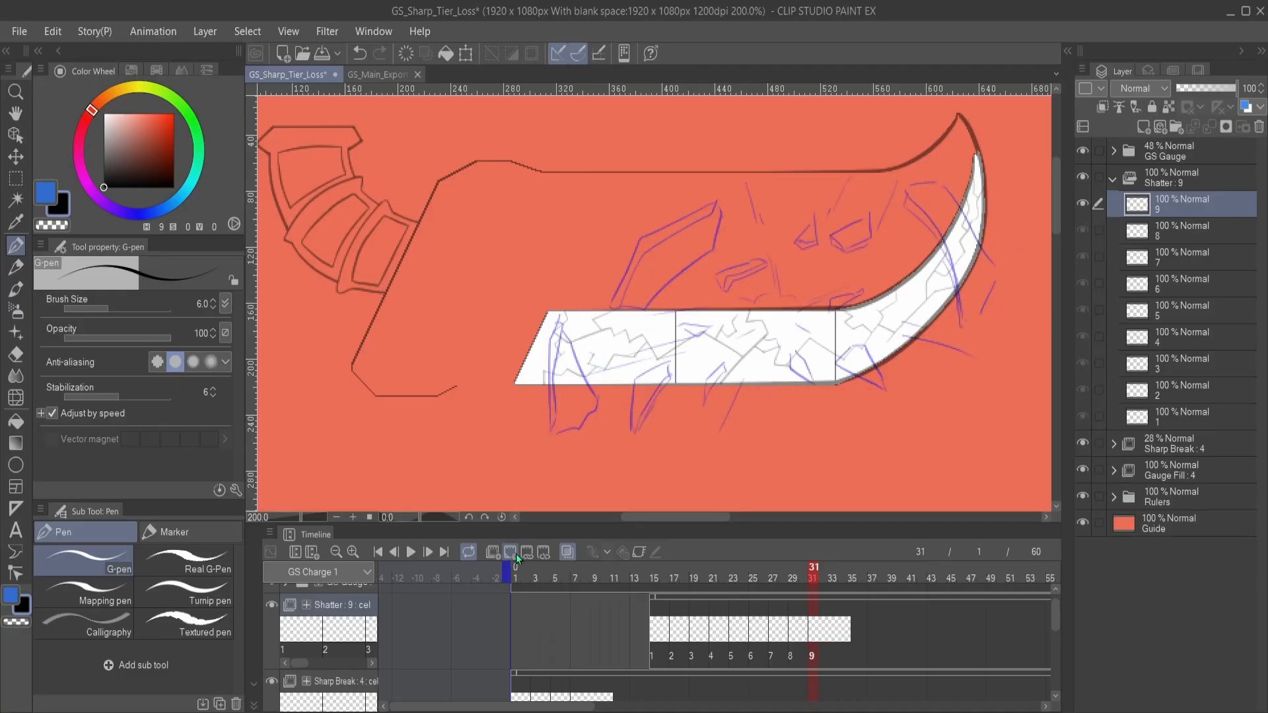
pyautogui.moveTo(723, 377); pyautogui.dragTo(782, 371)
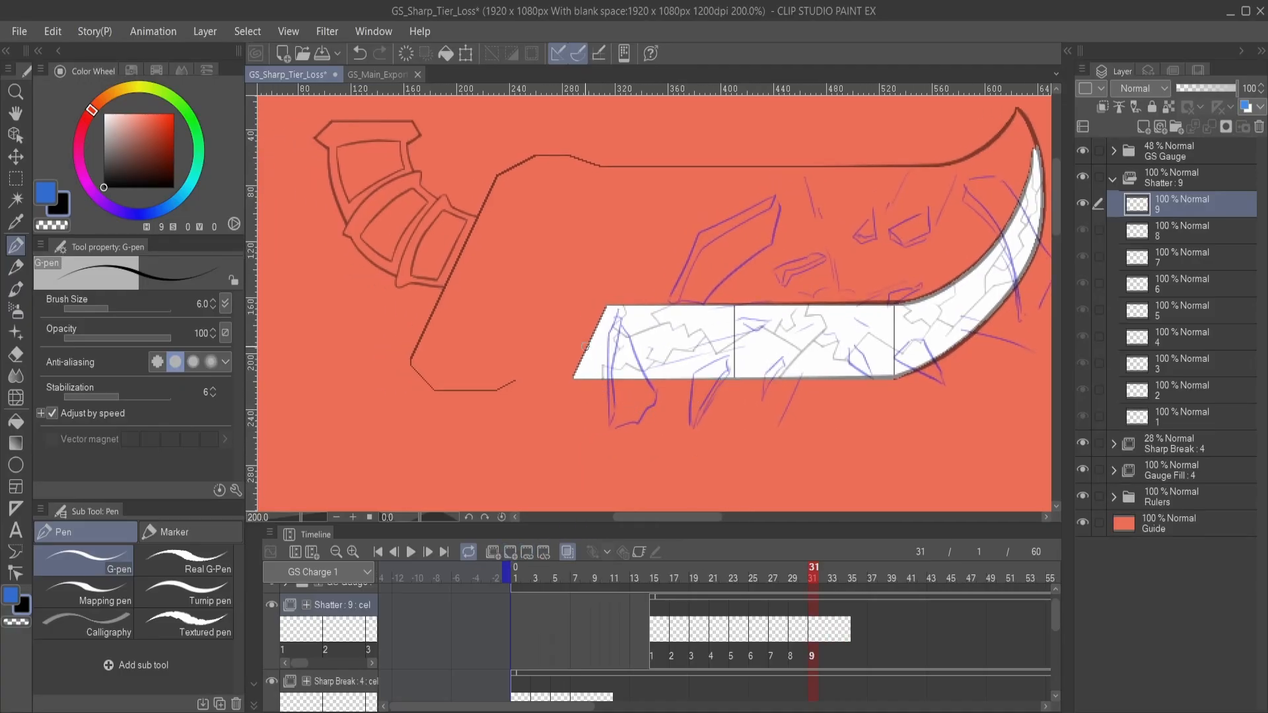
pyautogui.moveTo(584, 328); pyautogui.dragTo(596, 417)
pyautogui.moveTo(581, 322)
pyautogui.mouseDown()
pyautogui.moveTo(603, 418)
pyautogui.moveTo(599, 349)
pyautogui.moveTo(610, 403)
pyautogui.mouseUp()
pyautogui.moveTo(707, 317); pyautogui.dragTo(688, 347)
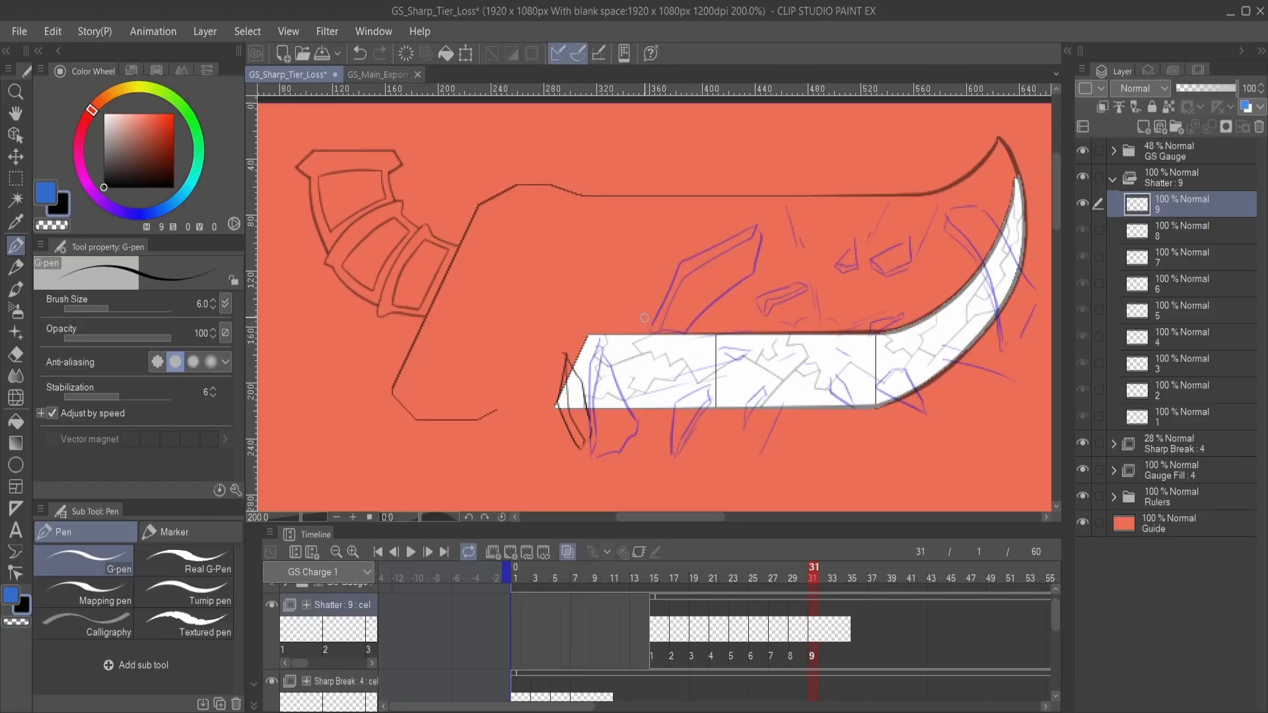
pyautogui.moveTo(657, 284)
pyautogui.mouseDown()
pyautogui.moveTo(696, 238)
pyautogui.moveTo(725, 267)
pyautogui.moveTo(663, 328)
pyautogui.moveTo(657, 289)
pyautogui.moveTo(701, 235)
pyautogui.mouseUp()
# - Draw two narrow fragments below the gauge's lower edge and a small one inside its left section on Shatter cel 9
pyautogui.moveTo(729, 335); pyautogui.dragTo(726, 292)
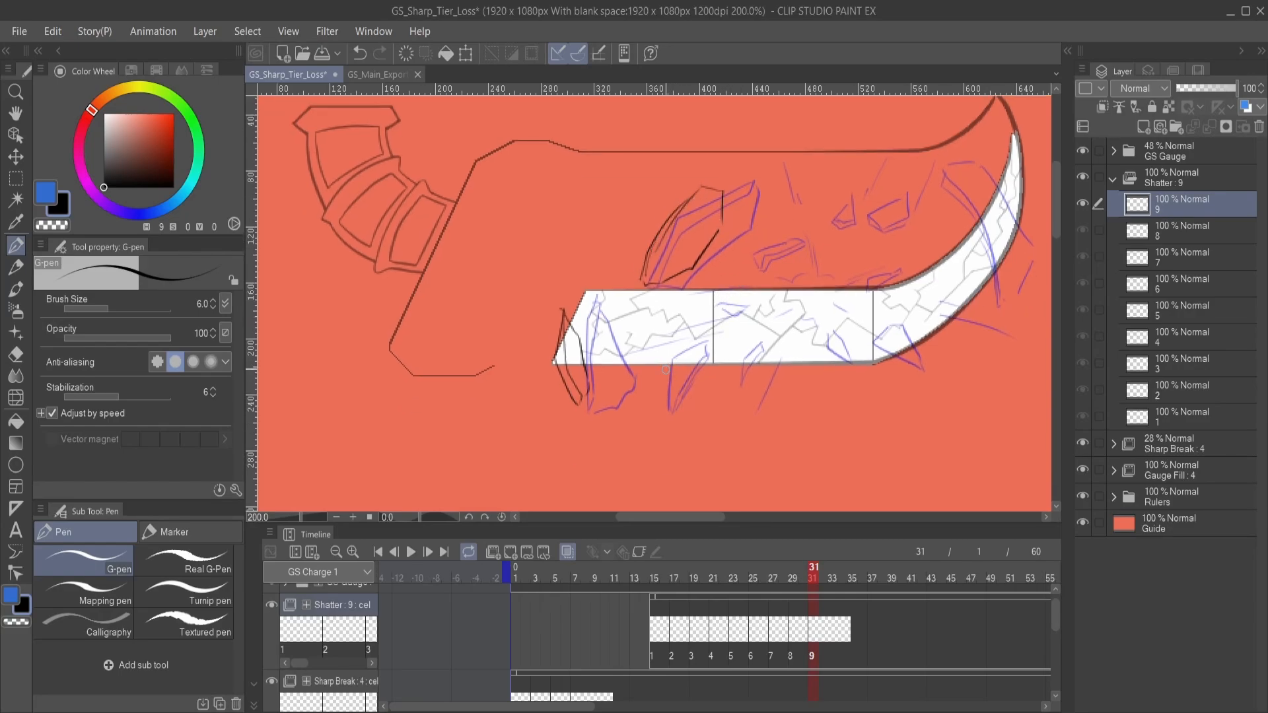
pyautogui.moveTo(661, 356)
pyautogui.mouseDown()
pyautogui.moveTo(655, 387)
pyautogui.moveTo(673, 389)
pyautogui.moveTo(665, 353)
pyautogui.moveTo(685, 423)
pyautogui.mouseUp()
pyautogui.moveTo(675, 367); pyautogui.dragTo(686, 413)
pyautogui.moveTo(743, 375)
pyautogui.mouseDown()
pyautogui.moveTo(722, 373)
pyautogui.moveTo(727, 404)
pyautogui.moveTo(750, 371)
pyautogui.moveTo(760, 415)
pyautogui.mouseUp()
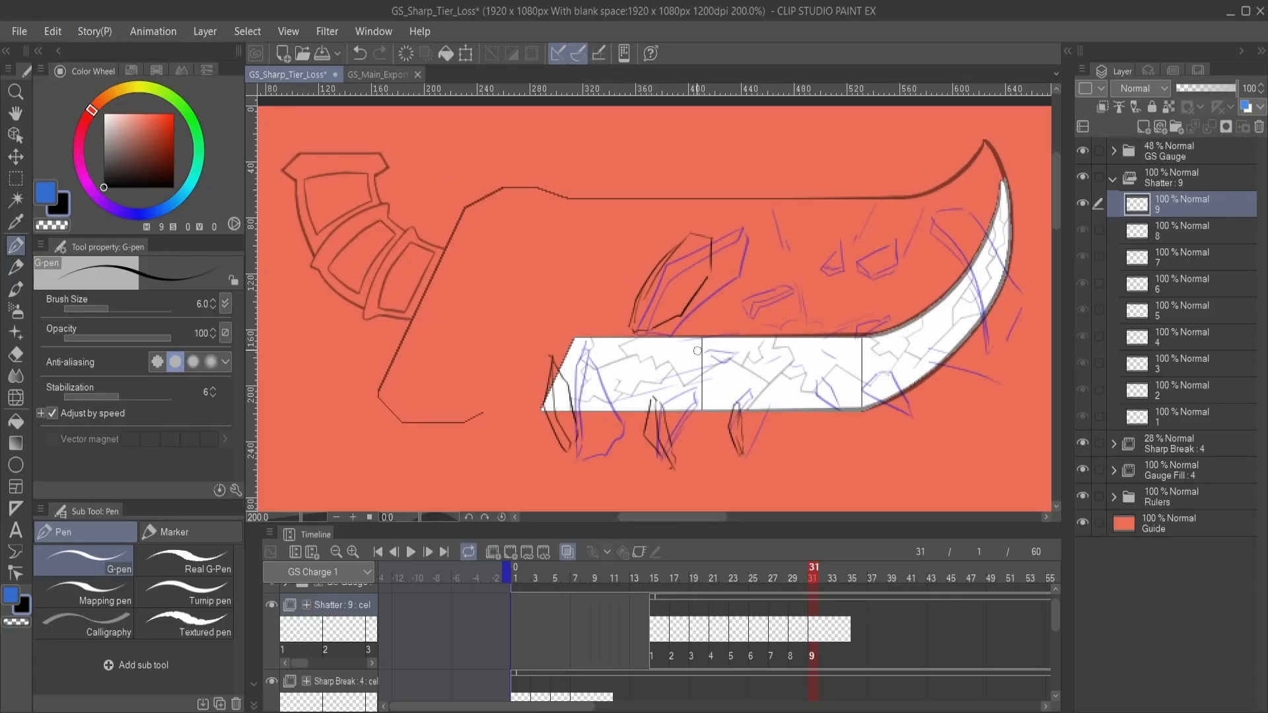
pyautogui.moveTo(698, 348)
pyautogui.mouseDown()
pyautogui.moveTo(674, 361)
pyautogui.moveTo(673, 350)
pyautogui.moveTo(696, 344)
pyautogui.moveTo(682, 366)
pyautogui.mouseUp()
# - Draw the small fragments above the gauge, including the one at the start of the curve, on Shatter cel 9
pyautogui.moveTo(761, 376); pyautogui.dragTo(707, 383)
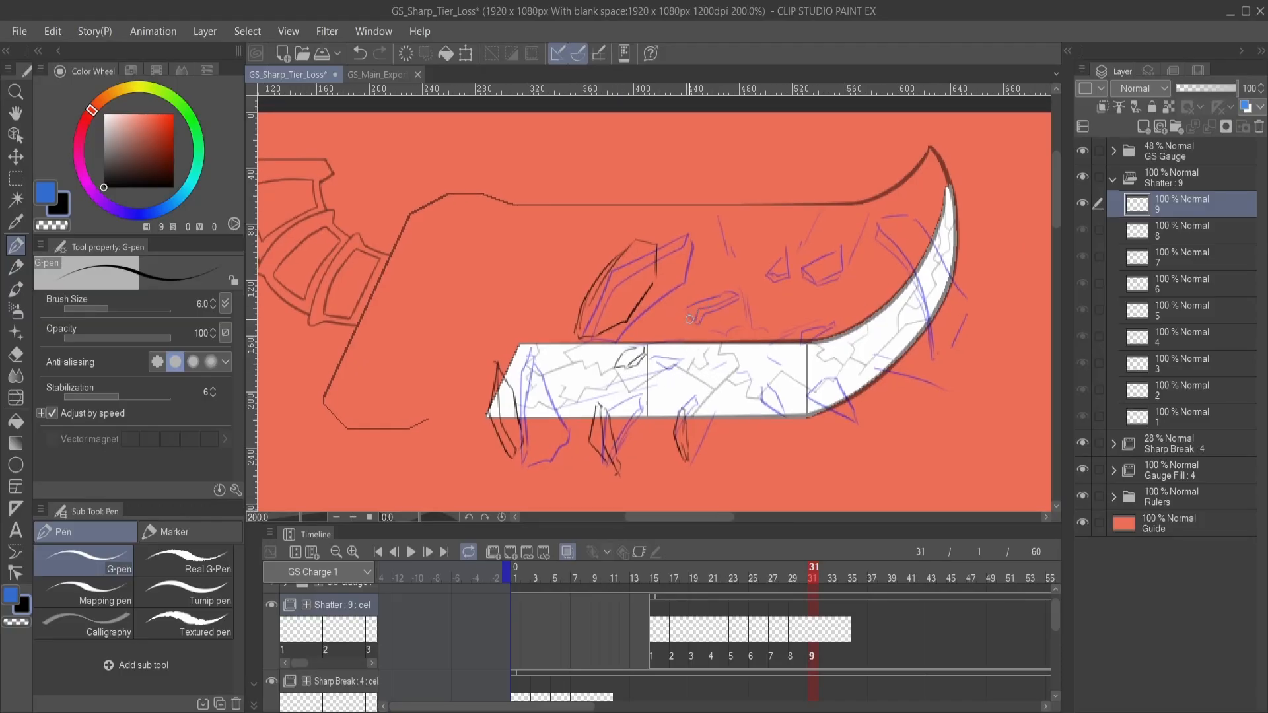
pyautogui.moveTo(689, 320)
pyautogui.mouseDown()
pyautogui.moveTo(721, 282)
pyautogui.moveTo(687, 319)
pyautogui.moveTo(721, 285)
pyautogui.moveTo(700, 320)
pyautogui.moveTo(767, 330)
pyautogui.moveTo(720, 359)
pyautogui.mouseUp()
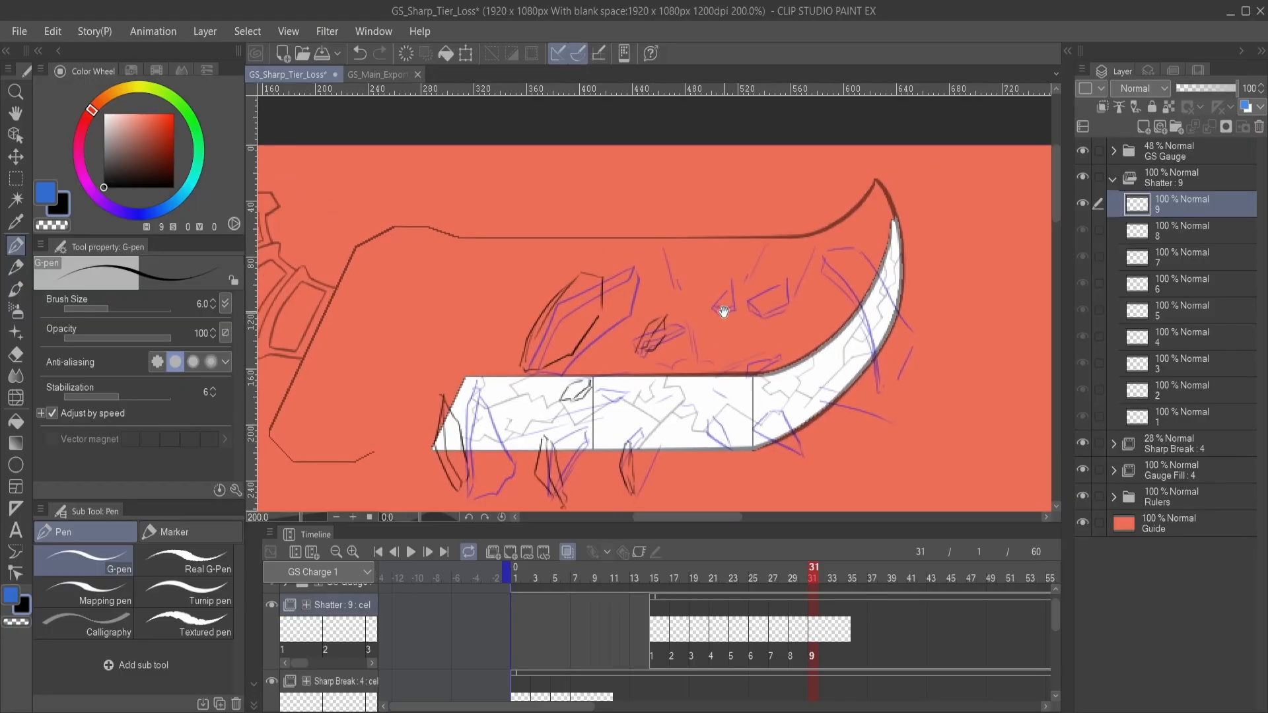
pyautogui.moveTo(723, 309)
pyautogui.mouseDown()
pyautogui.moveTo(719, 336)
pyautogui.moveTo(725, 319)
pyautogui.moveTo(708, 321)
pyautogui.moveTo(721, 307)
pyautogui.moveTo(735, 333)
pyautogui.moveTo(726, 323)
pyautogui.moveTo(756, 308)
pyautogui.mouseUp()
pyautogui.moveTo(734, 382)
pyautogui.mouseDown()
pyautogui.moveTo(733, 328)
pyautogui.moveTo(756, 307)
pyautogui.mouseUp()
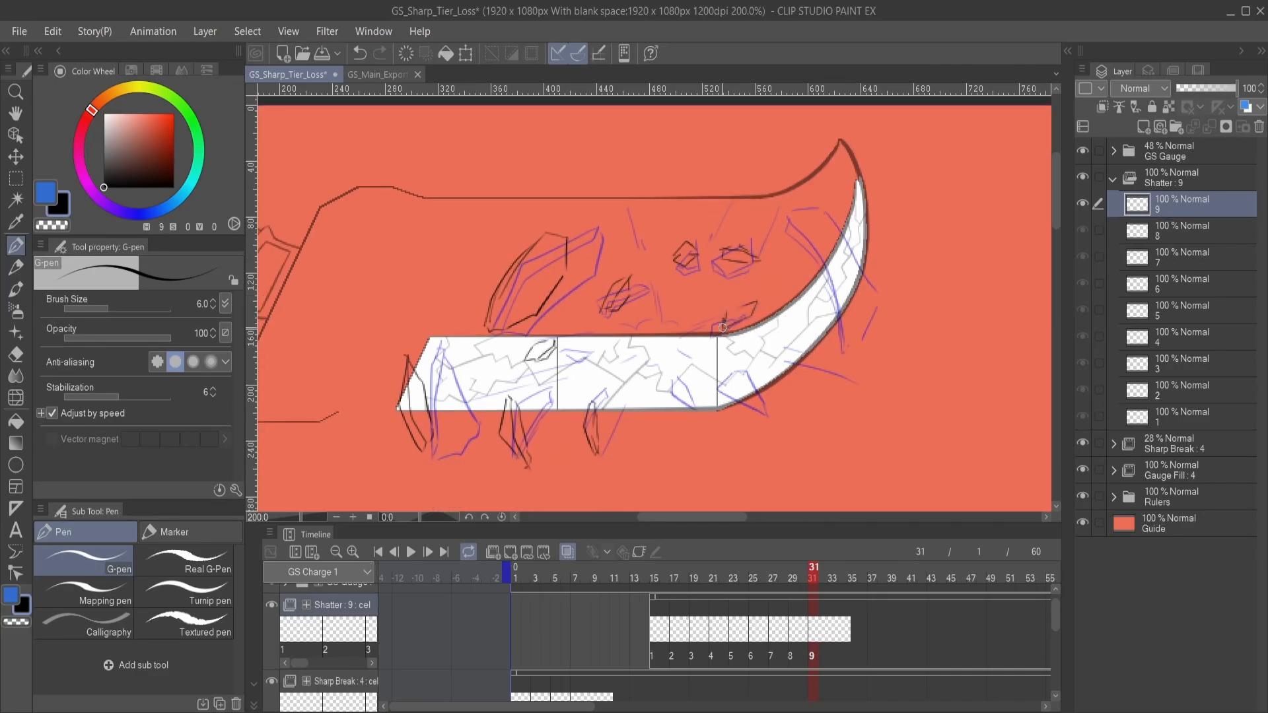
# - Draw two fragments at the gauge's lower edge near the curve on Shatter cel 9, undoing and redrawing the left one
pyautogui.moveTo(773, 367)
pyautogui.mouseDown()
pyautogui.moveTo(756, 318)
pyautogui.moveTo(736, 344)
pyautogui.moveTo(717, 342)
pyautogui.moveTo(751, 361)
pyautogui.moveTo(747, 340)
pyautogui.moveTo(760, 359)
pyautogui.moveTo(737, 327)
pyautogui.mouseUp()
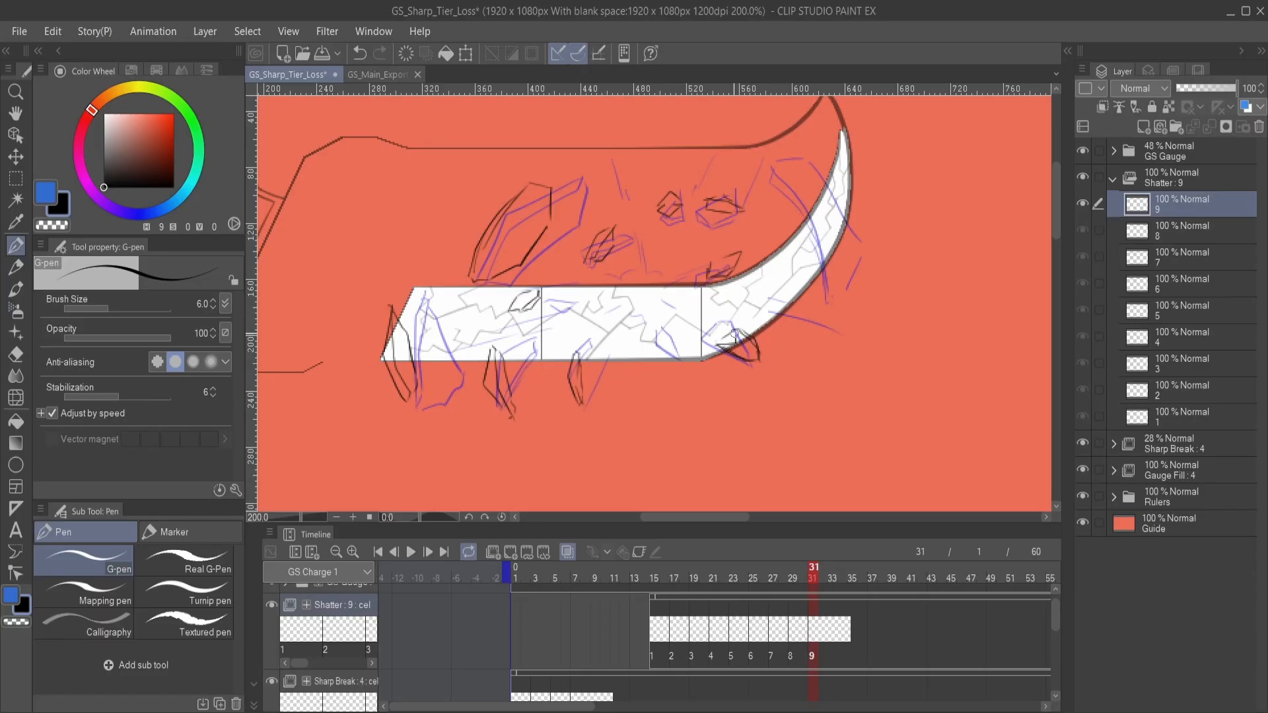
pyautogui.moveTo(663, 359)
pyautogui.mouseDown()
pyautogui.moveTo(770, 383)
pyautogui.moveTo(767, 356)
pyautogui.moveTo(768, 382)
pyautogui.mouseUp()
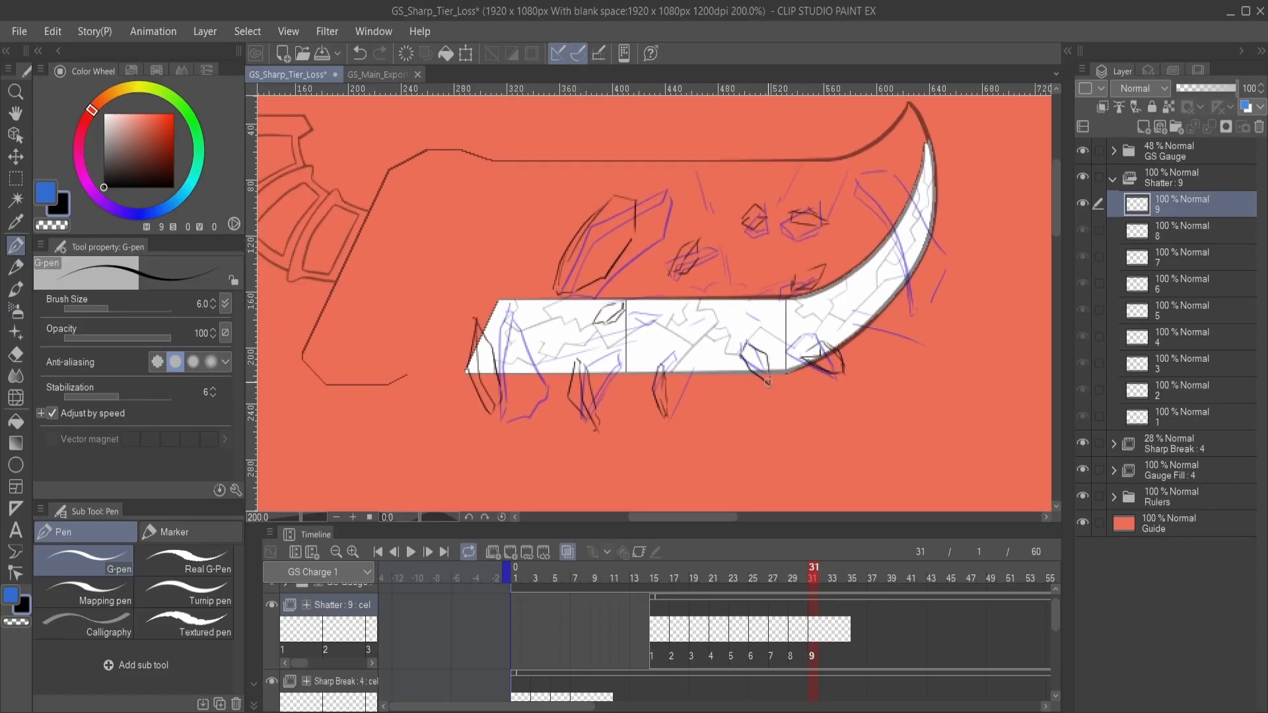
pyautogui.hotkey('ctrl', 'z')
pyautogui.moveTo(747, 342); pyautogui.dragTo(747, 370)
pyautogui.moveTo(738, 350); pyautogui.dragTo(817, 371)
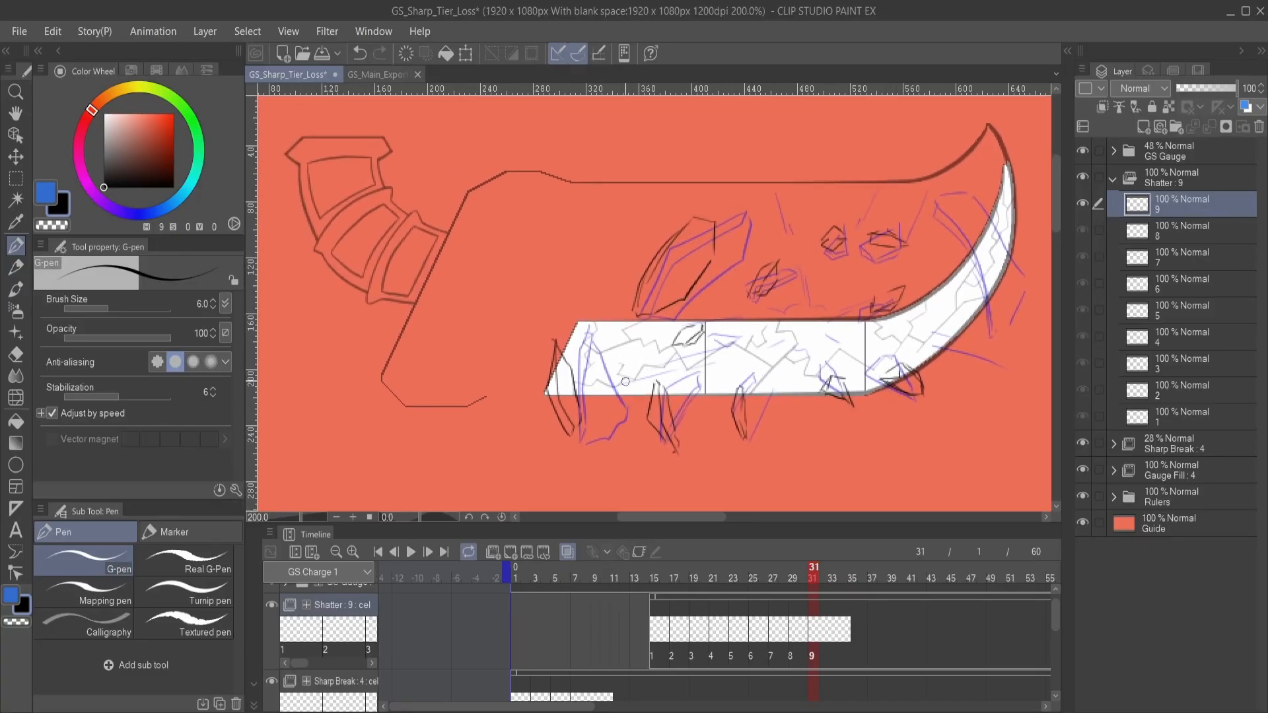
pyautogui.moveTo(617, 383)
pyautogui.mouseDown()
pyautogui.moveTo(687, 364)
pyautogui.moveTo(691, 399)
pyautogui.mouseUp()
pyautogui.moveTo(719, 243)
pyautogui.mouseDown()
pyautogui.moveTo(741, 326)
pyautogui.moveTo(769, 282)
pyautogui.mouseUp()
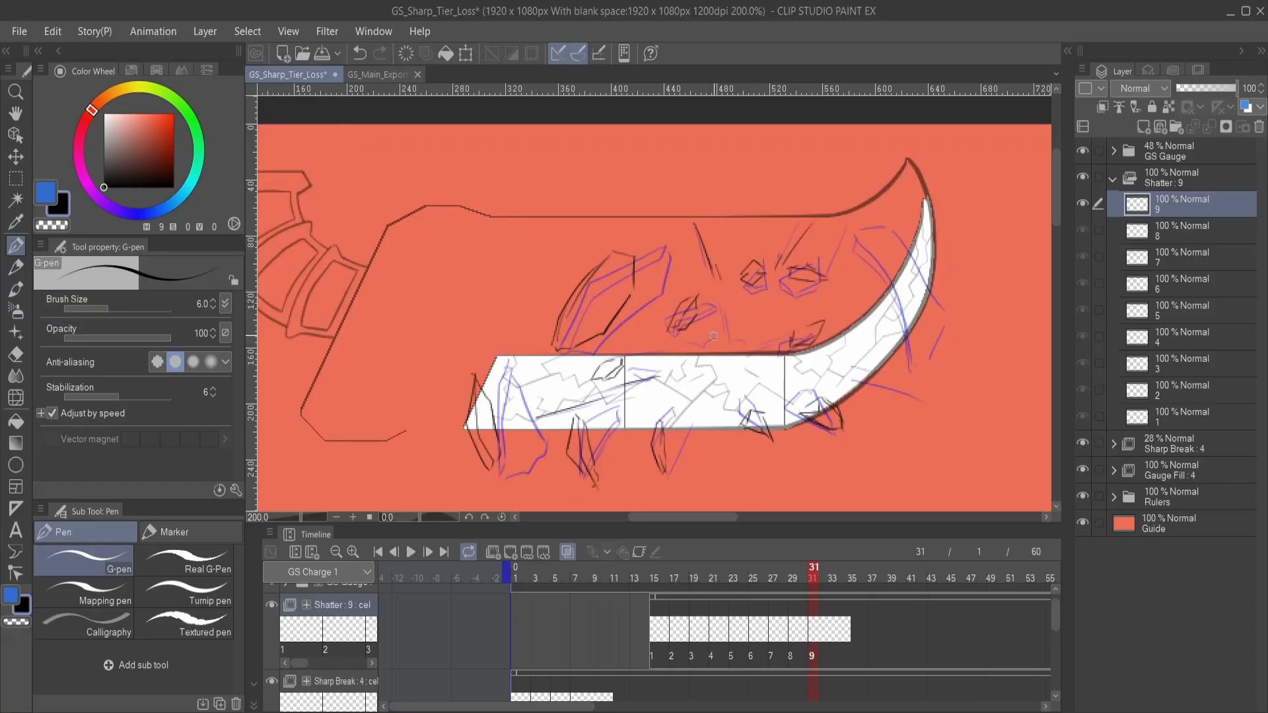
pyautogui.hotkey('ctrl', 'z')
pyautogui.hotkey('ctrl', 'z')
pyautogui.hotkey('ctrl', 'z')
pyautogui.hotkey('ctrl', 'z')
pyautogui.hotkey('ctrl', 'z')
# - Draw thin streak lines across the gauge's left section on Shatter cel 9, undoing and redrawing the first one
pyautogui.moveTo(631, 389); pyautogui.dragTo(755, 336)
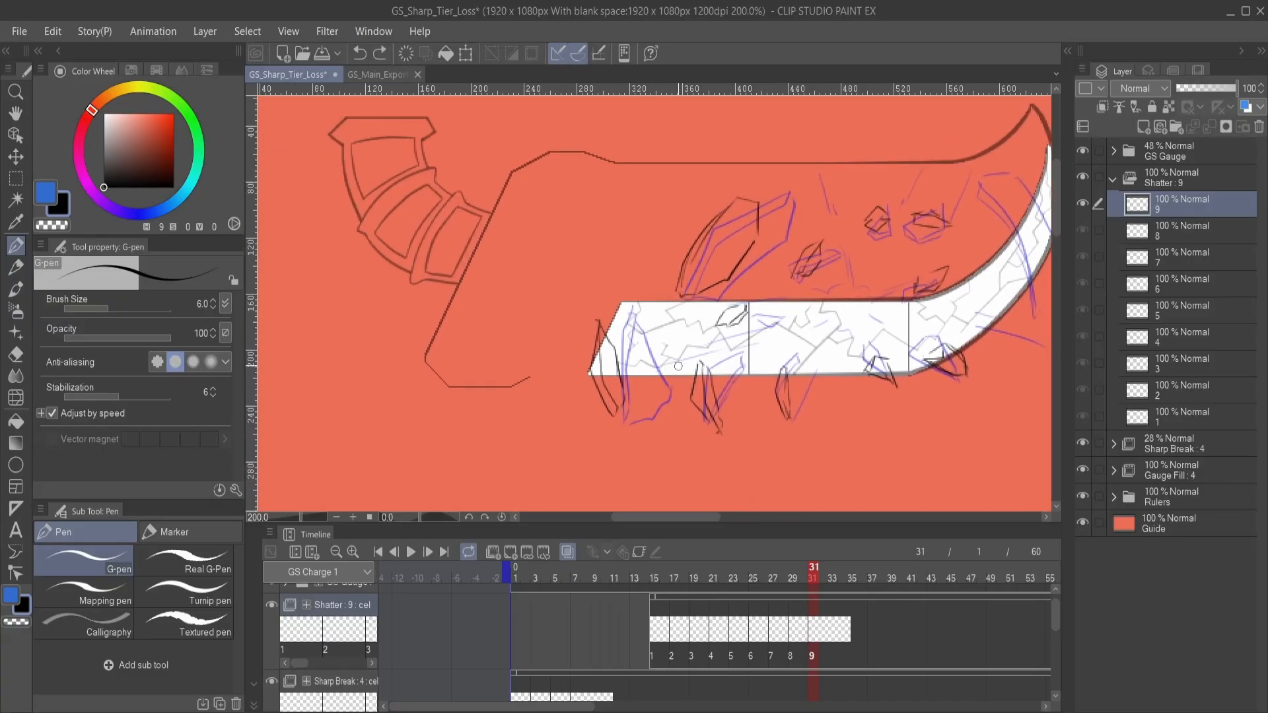
pyautogui.moveTo(693, 361); pyautogui.dragTo(619, 383)
pyautogui.hotkey('ctrl', 'z')
pyautogui.moveTo(694, 362); pyautogui.dragTo(630, 380)
pyautogui.moveTo(733, 339); pyautogui.dragTo(650, 356)
# - Draw thin streak lines flying outward above the small upper fragments on Shatter cel 9, undoing unwanted strokes
pyautogui.moveTo(787, 358); pyautogui.dragTo(690, 486)
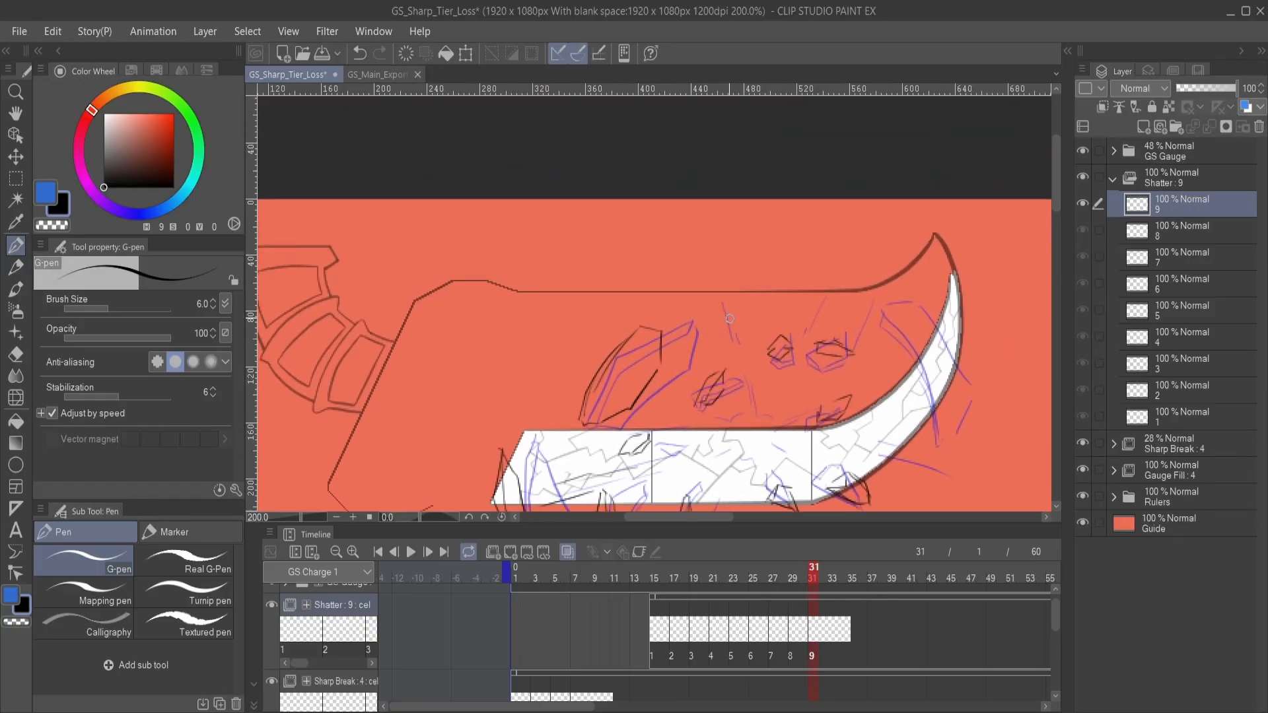
pyautogui.hotkey('ctrl', 'z')
pyautogui.moveTo(726, 322)
pyautogui.mouseDown()
pyautogui.moveTo(712, 286)
pyautogui.moveTo(733, 322)
pyautogui.mouseUp()
pyautogui.hotkey('ctrl', 'z')
pyautogui.moveTo(754, 355); pyautogui.dragTo(708, 343)
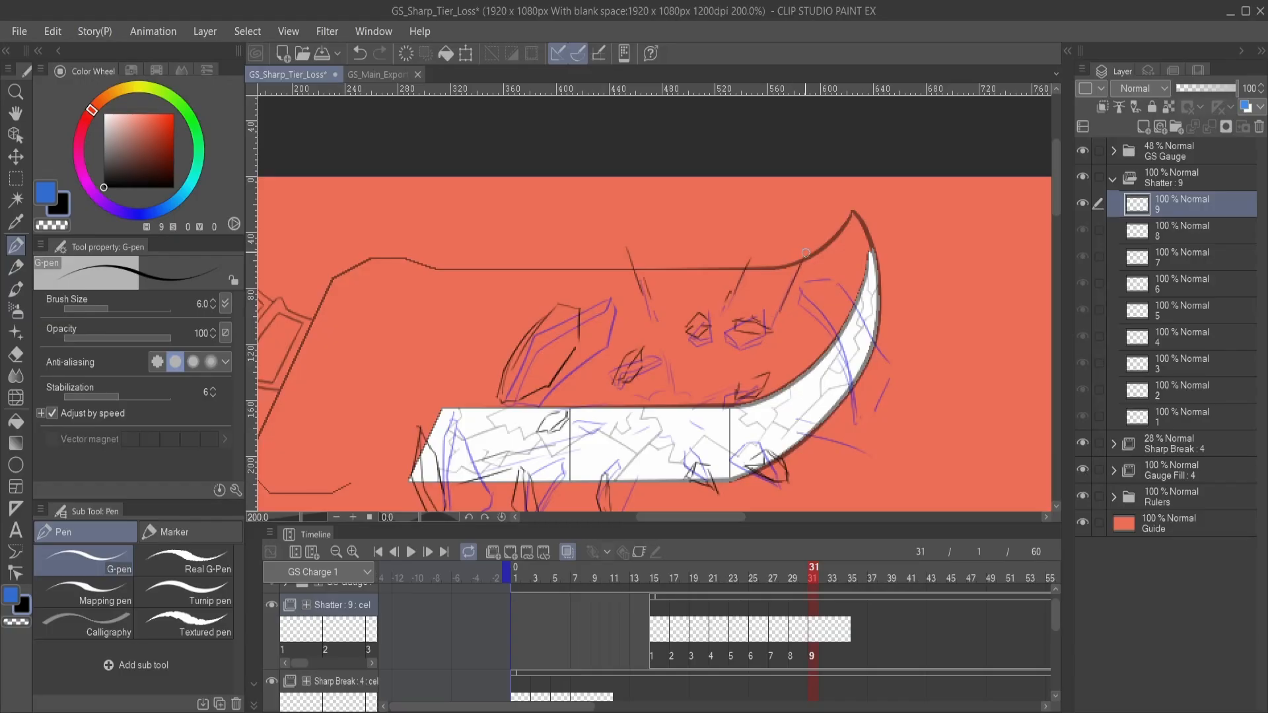
# - Draw the thin upward streak above the middle of the gauge on Shatter cel 9, undoing the first attempt
pyautogui.moveTo(780, 371)
pyautogui.mouseDown()
pyautogui.moveTo(783, 294)
pyautogui.moveTo(833, 302)
pyautogui.moveTo(807, 323)
pyautogui.moveTo(819, 321)
pyautogui.mouseUp()
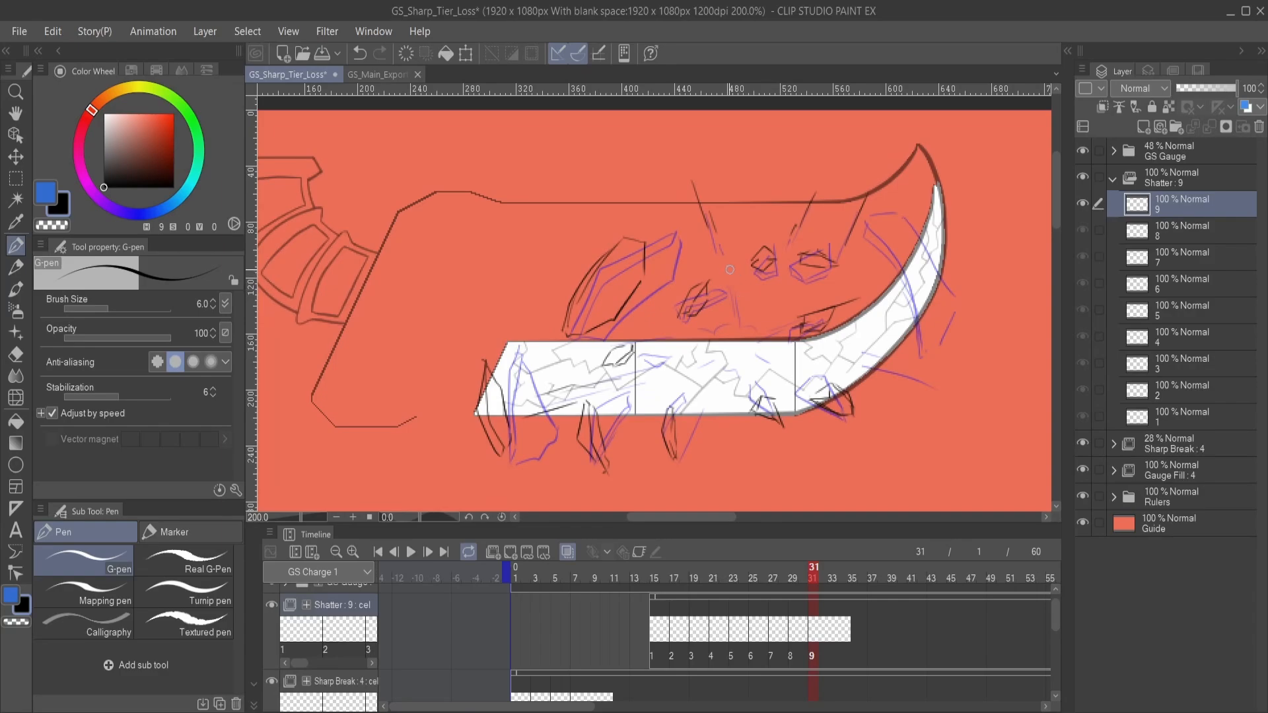
pyautogui.moveTo(728, 267); pyautogui.dragTo(731, 311)
pyautogui.hotkey('ctrl', 'z')
pyautogui.moveTo(724, 255)
pyautogui.mouseDown()
pyautogui.moveTo(738, 322)
pyautogui.moveTo(728, 294)
pyautogui.moveTo(694, 316)
pyautogui.moveTo(763, 325)
pyautogui.moveTo(733, 319)
pyautogui.moveTo(757, 370)
pyautogui.moveTo(765, 341)
pyautogui.moveTo(738, 377)
pyautogui.moveTo(701, 392)
pyautogui.moveTo(697, 376)
pyautogui.moveTo(684, 415)
pyautogui.mouseUp()
pyautogui.moveTo(734, 382); pyautogui.dragTo(678, 457)
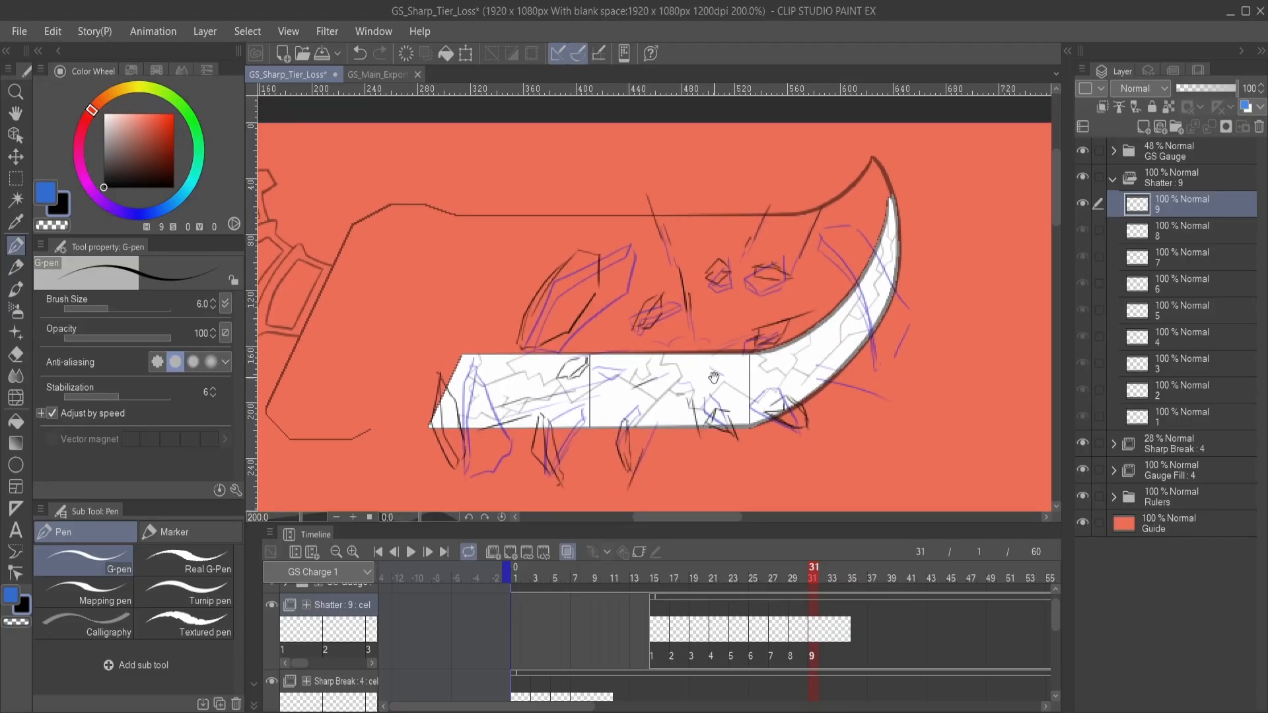
# - Draw thin streak lines flying outward from the curve's outer edge on Shatter cel 9, undoing unwanted strokes
pyautogui.moveTo(723, 371); pyautogui.dragTo(750, 395)
pyautogui.moveTo(799, 408)
pyautogui.mouseDown()
pyautogui.moveTo(731, 321)
pyautogui.moveTo(820, 348)
pyautogui.mouseUp()
pyautogui.hotkey('ctrl', 'z')
pyautogui.moveTo(746, 325); pyautogui.dragTo(827, 344)
pyautogui.hotkey('ctrl', 'z')
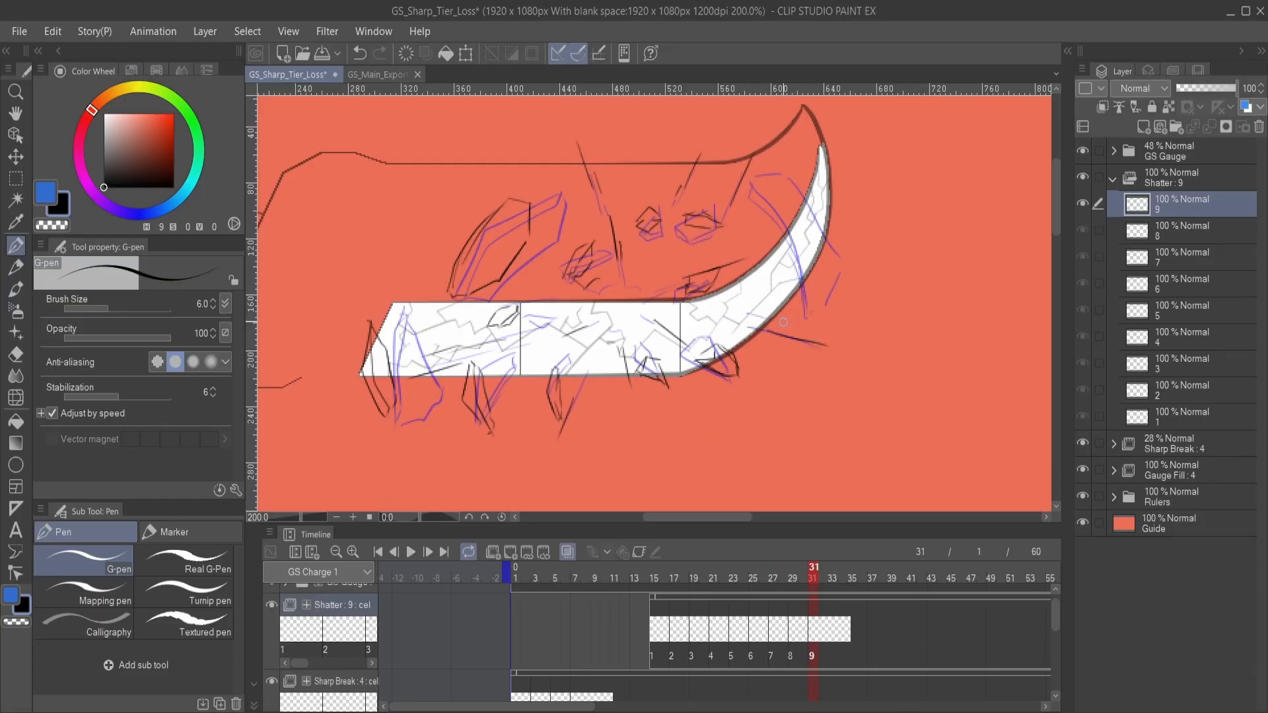
pyautogui.moveTo(771, 316); pyautogui.dragTo(794, 328)
pyautogui.scroll(3, 796, 352)
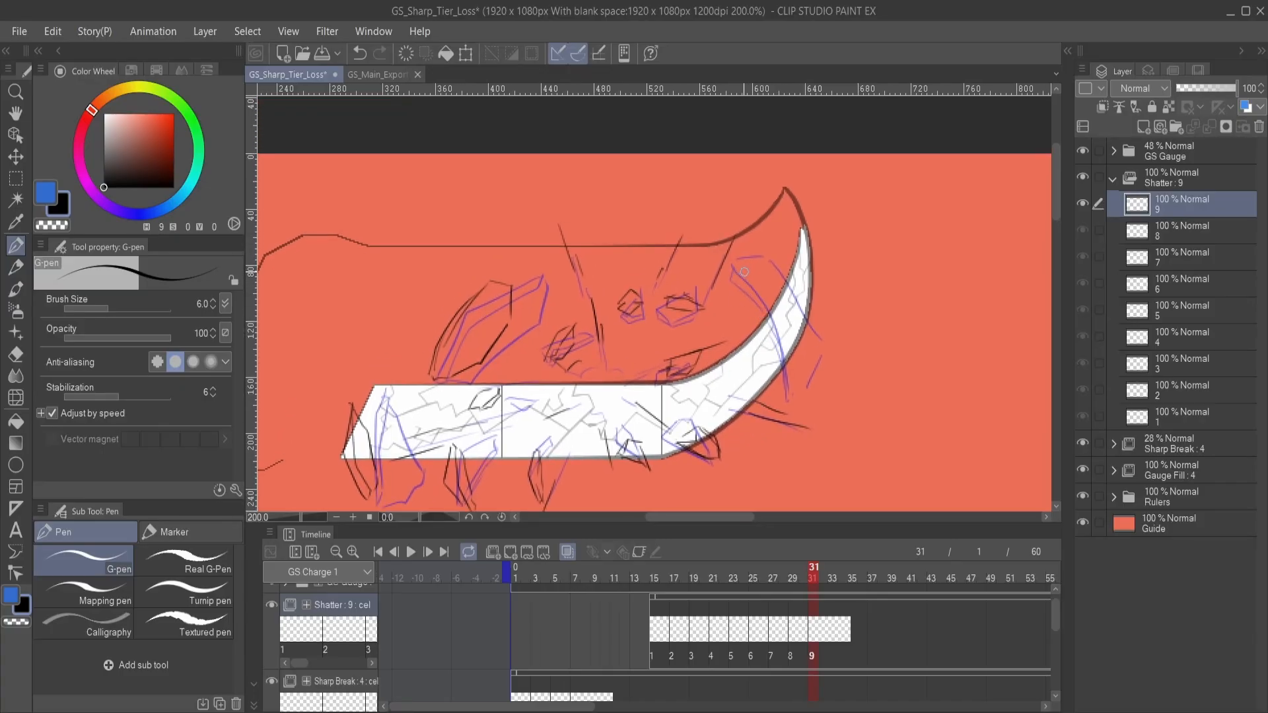
# - Draw the long, narrow shard crossing the gauge's curved tip on Shatter cel 9
pyautogui.moveTo(745, 265); pyautogui.dragTo(798, 386)
pyautogui.moveTo(802, 389)
pyautogui.mouseDown()
pyautogui.moveTo(794, 332)
pyautogui.moveTo(764, 280)
pyautogui.moveTo(793, 303)
pyautogui.mouseUp()
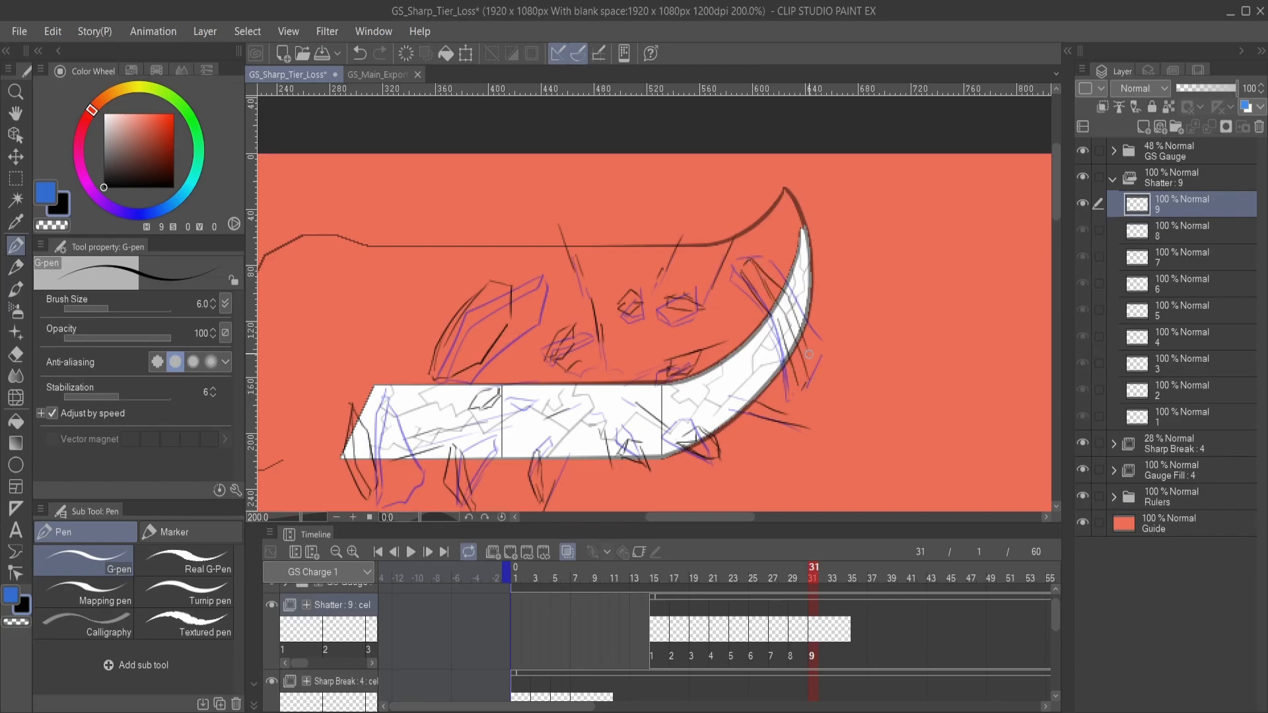
pyautogui.moveTo(671, 372)
pyautogui.mouseDown()
pyautogui.moveTo(790, 287)
pyautogui.moveTo(811, 306)
pyautogui.moveTo(796, 316)
pyautogui.moveTo(852, 300)
pyautogui.moveTo(841, 318)
pyautogui.moveTo(853, 323)
pyautogui.moveTo(833, 317)
pyautogui.mouseUp()
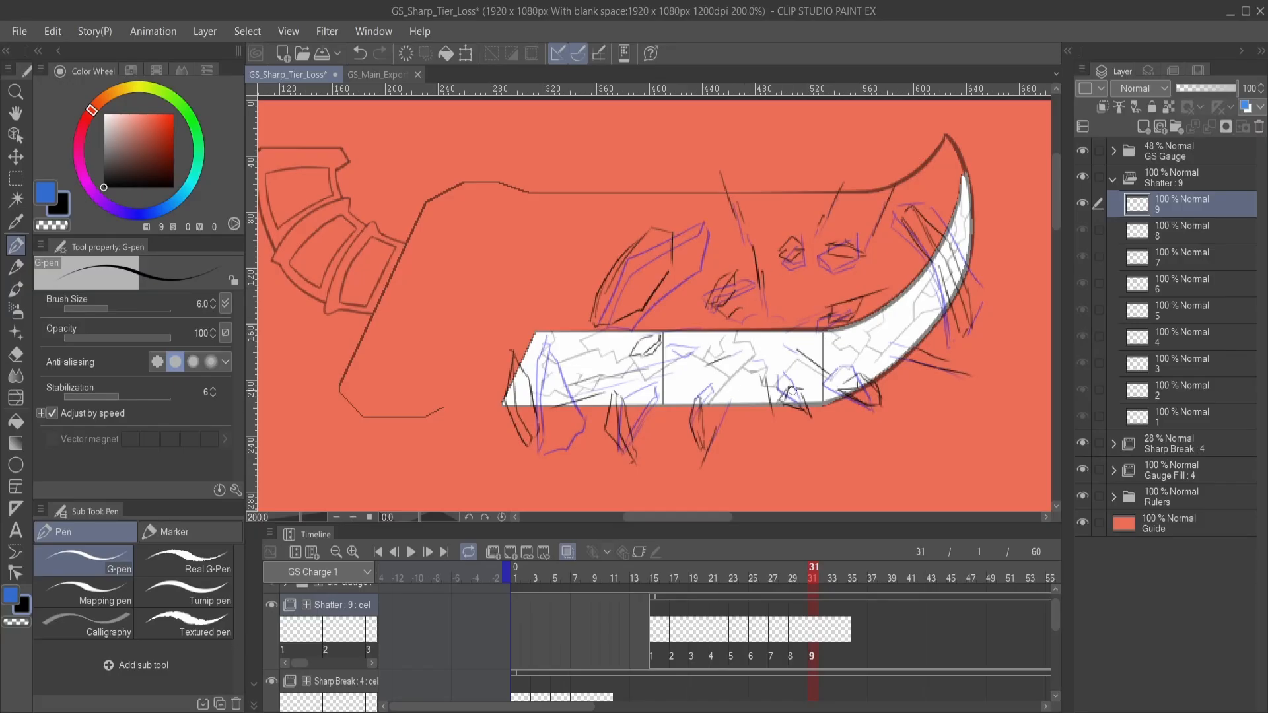
pyautogui.moveTo(792, 391)
pyautogui.mouseDown()
pyautogui.moveTo(754, 303)
pyautogui.moveTo(746, 321)
pyautogui.moveTo(782, 370)
pyautogui.moveTo(799, 368)
pyautogui.moveTo(796, 323)
pyautogui.moveTo(769, 339)
pyautogui.mouseUp()
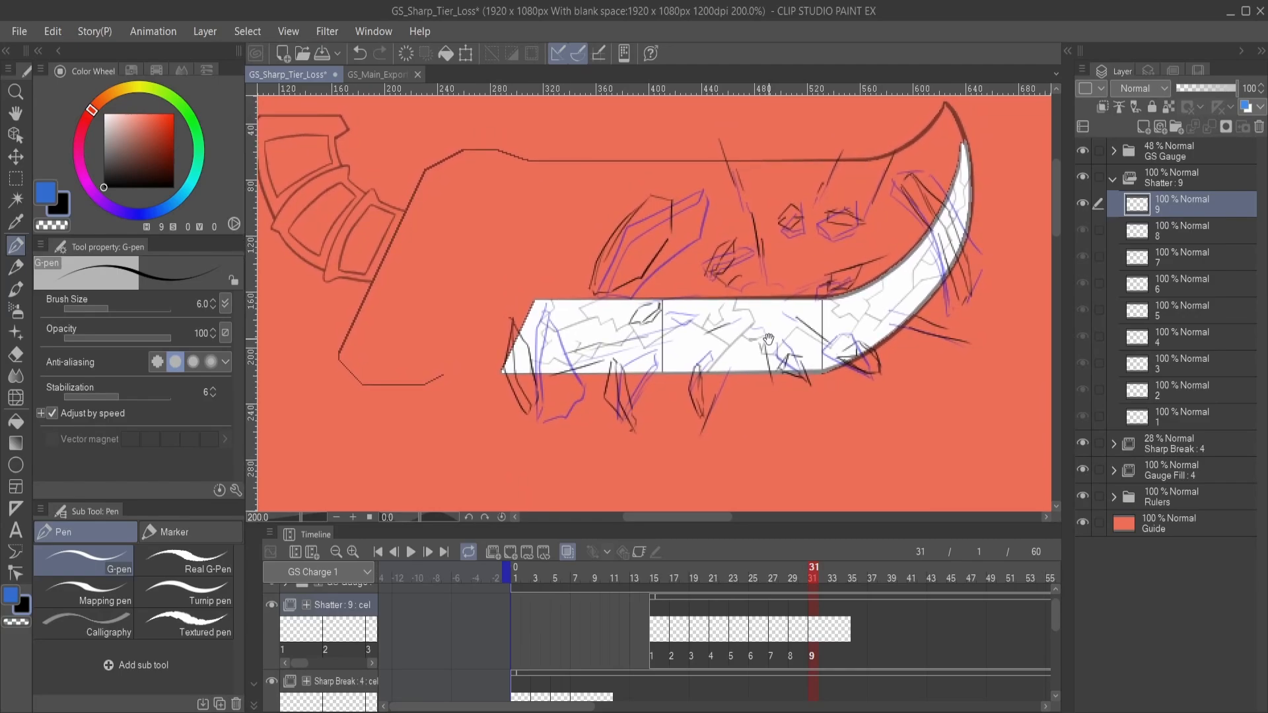
# - Step through Shatter cels 1 to 9 in the timeline to review how the shards move
pyautogui.scroll(-1, 769, 340)
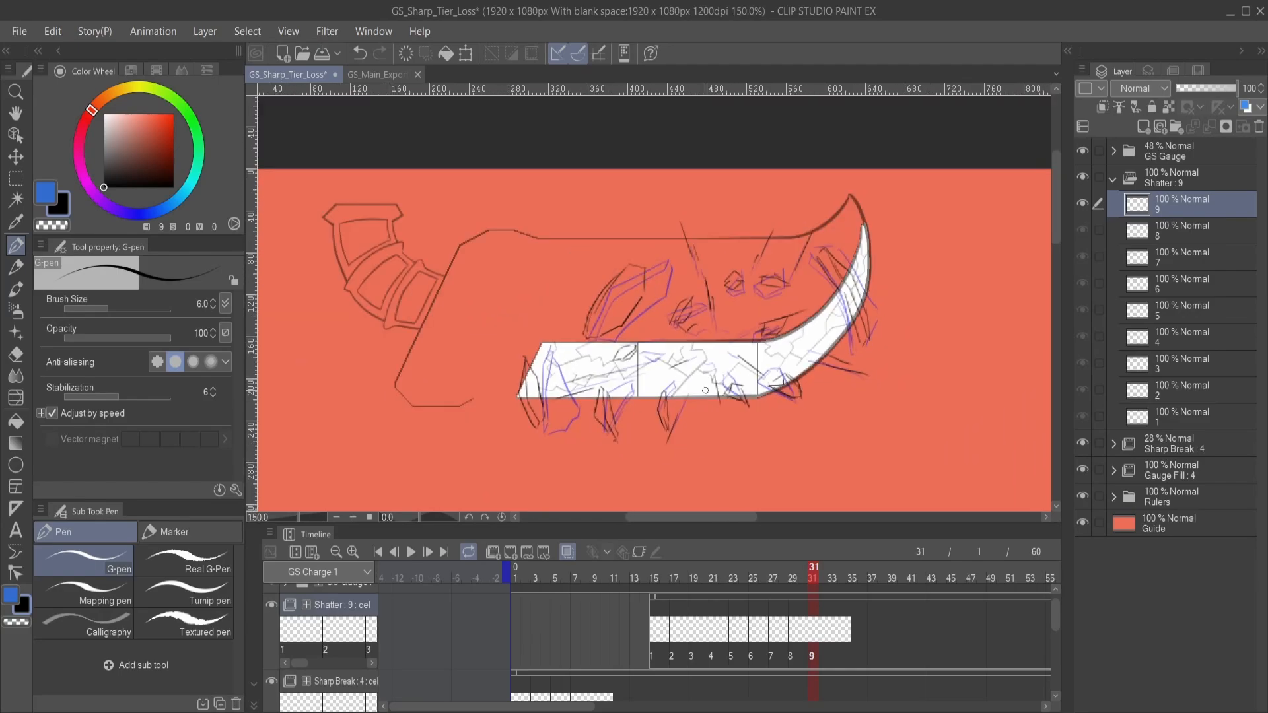
pyautogui.click(660, 634)
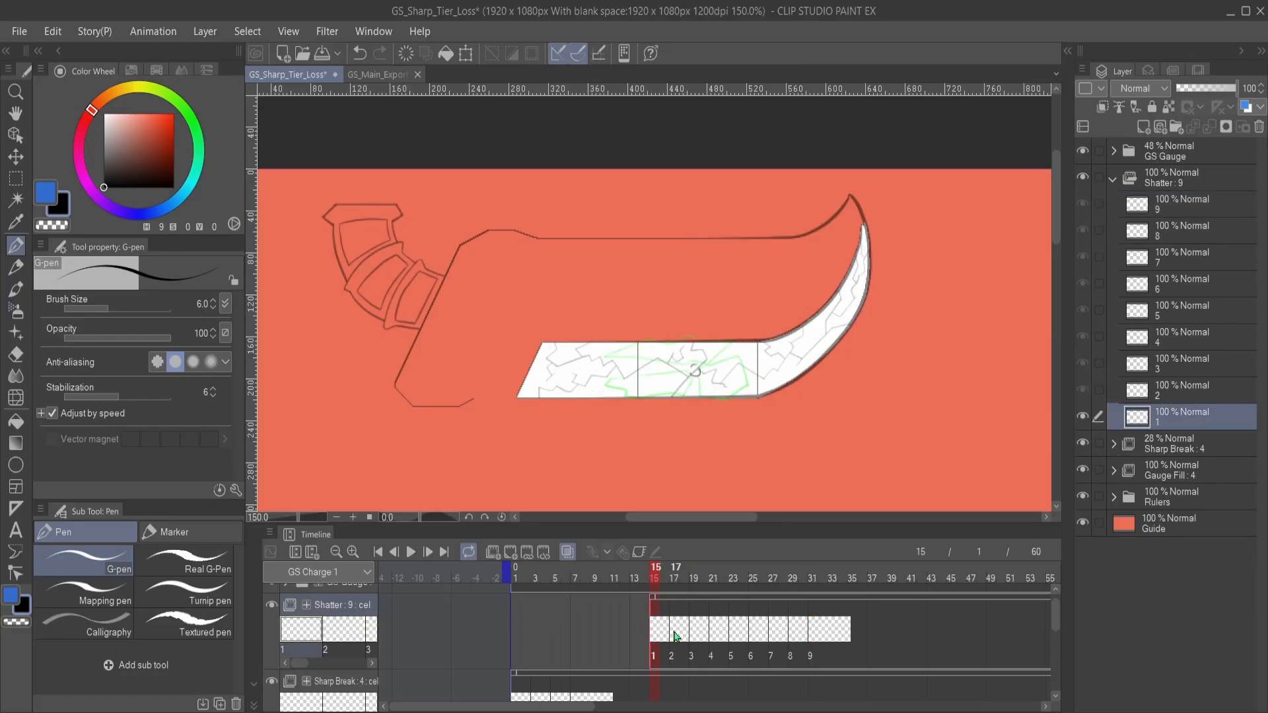
pyautogui.click(680, 628)
pyautogui.click(697, 637)
pyautogui.click(722, 636)
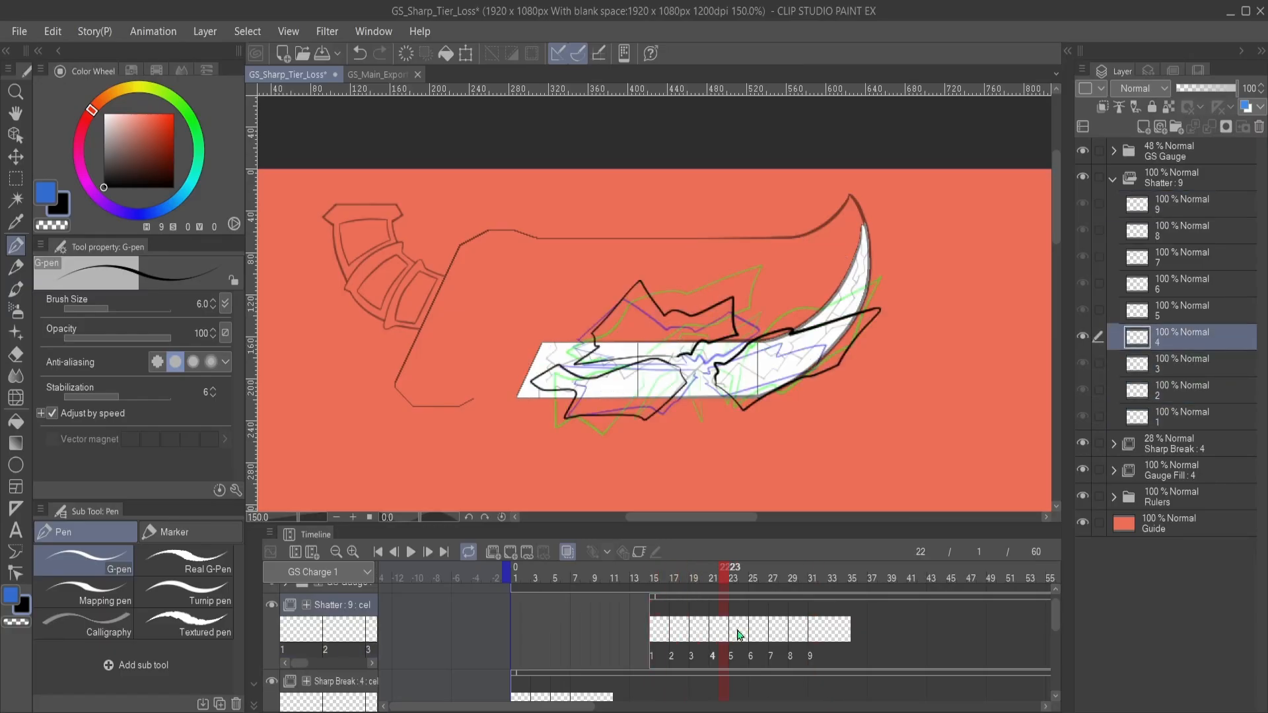
pyautogui.click(741, 635)
pyautogui.click(756, 635)
pyautogui.click(774, 631)
pyautogui.click(795, 630)
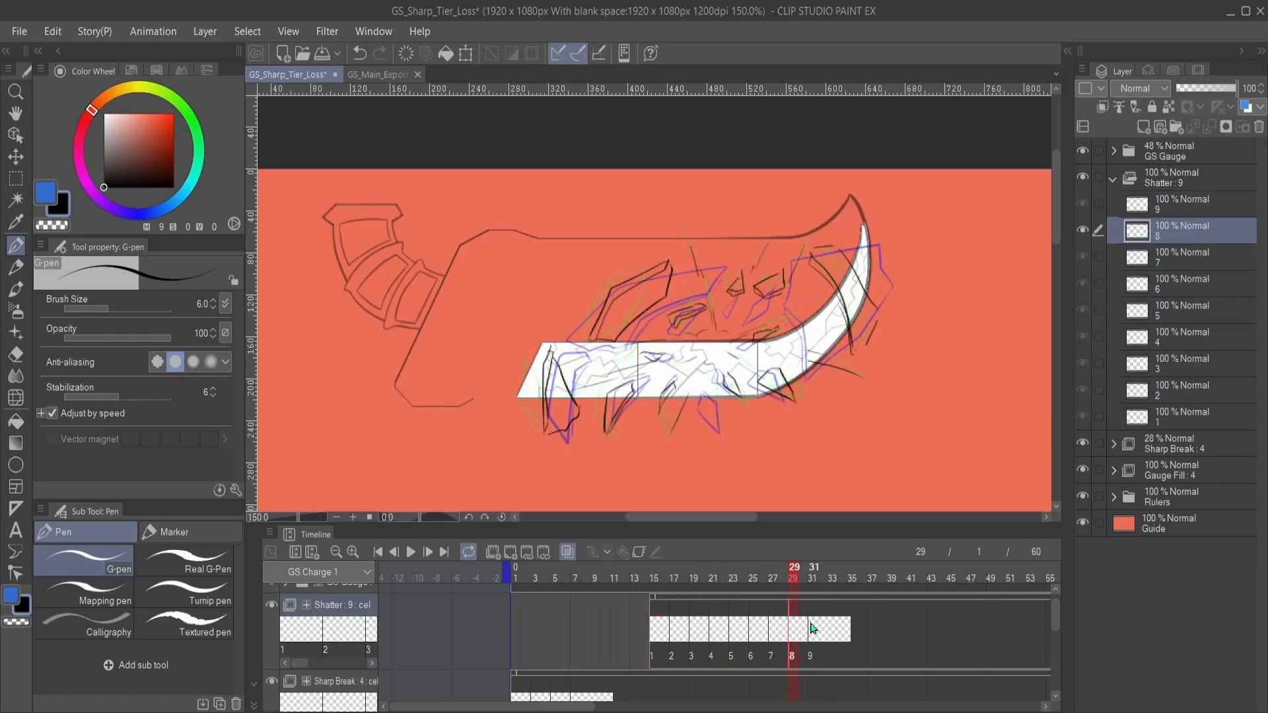
pyautogui.click(815, 631)
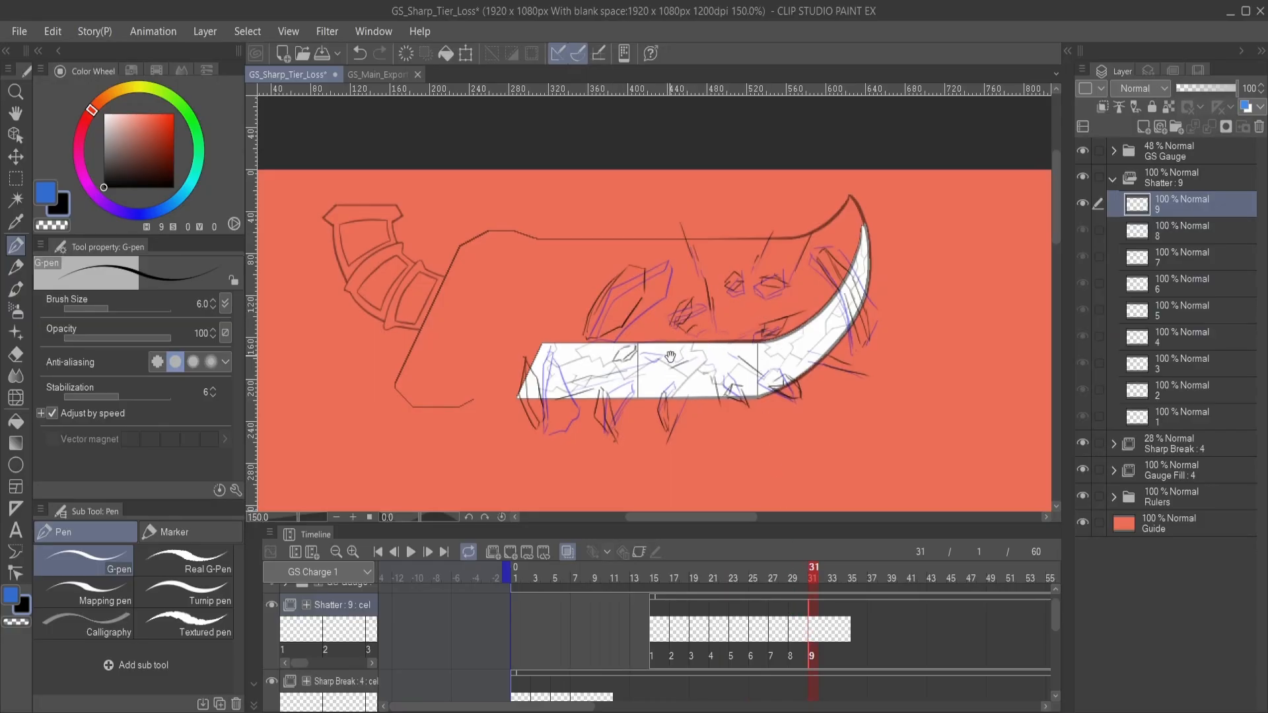
# - Add a new Shatter cel 10 at frame 33
pyautogui.moveTo(675, 377); pyautogui.dragTo(723, 373)
pyautogui.click(836, 625)
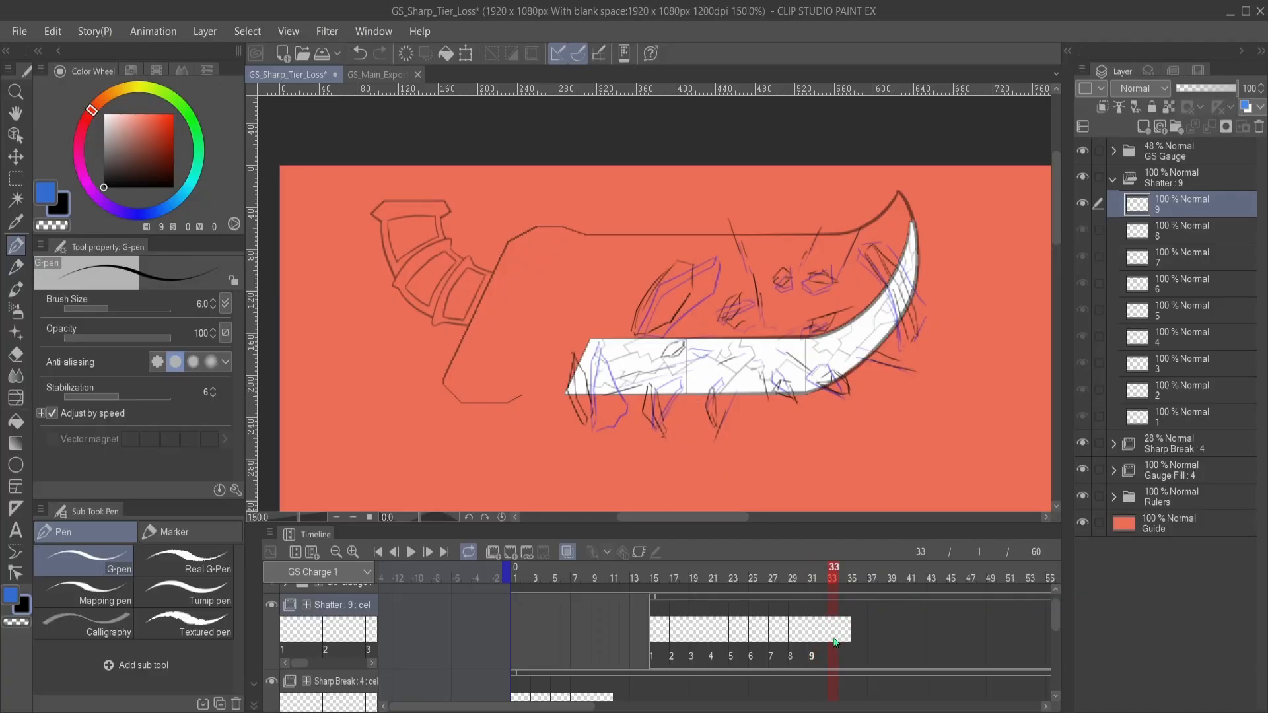
pyautogui.moveTo(703, 381); pyautogui.dragTo(669, 396)
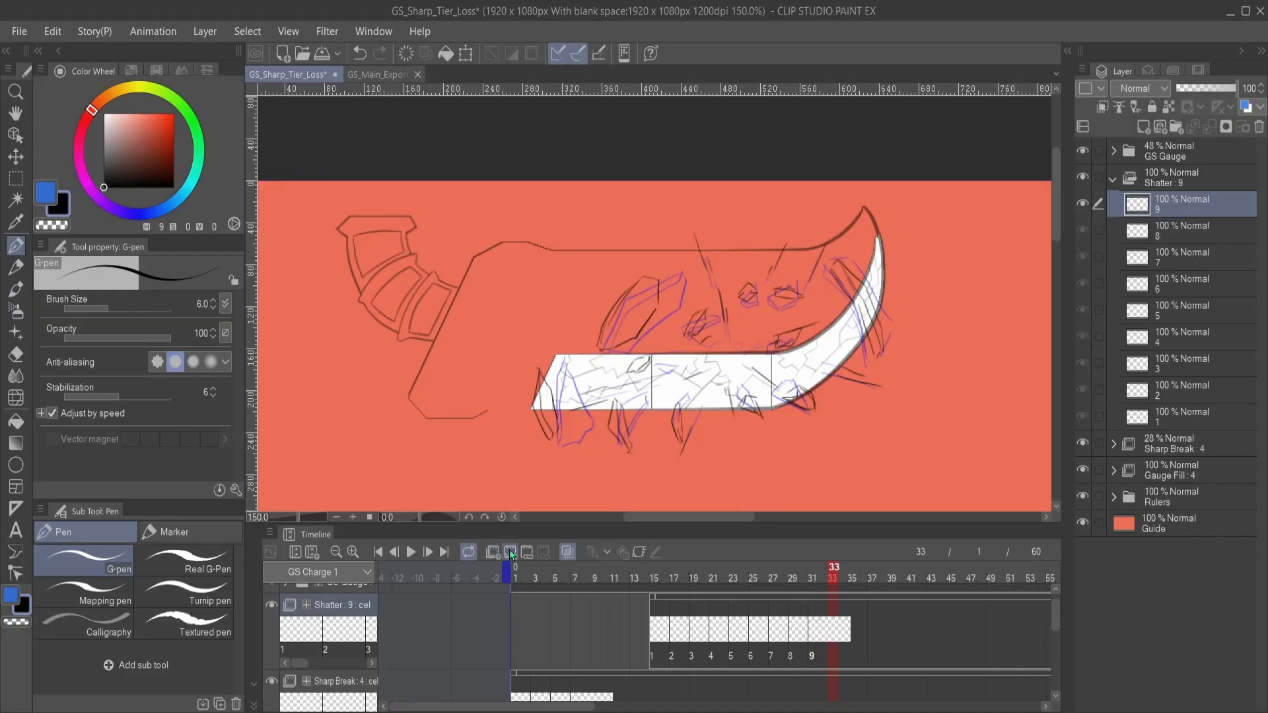
pyautogui.click(509, 551)
pyautogui.scroll(1, 746, 372)
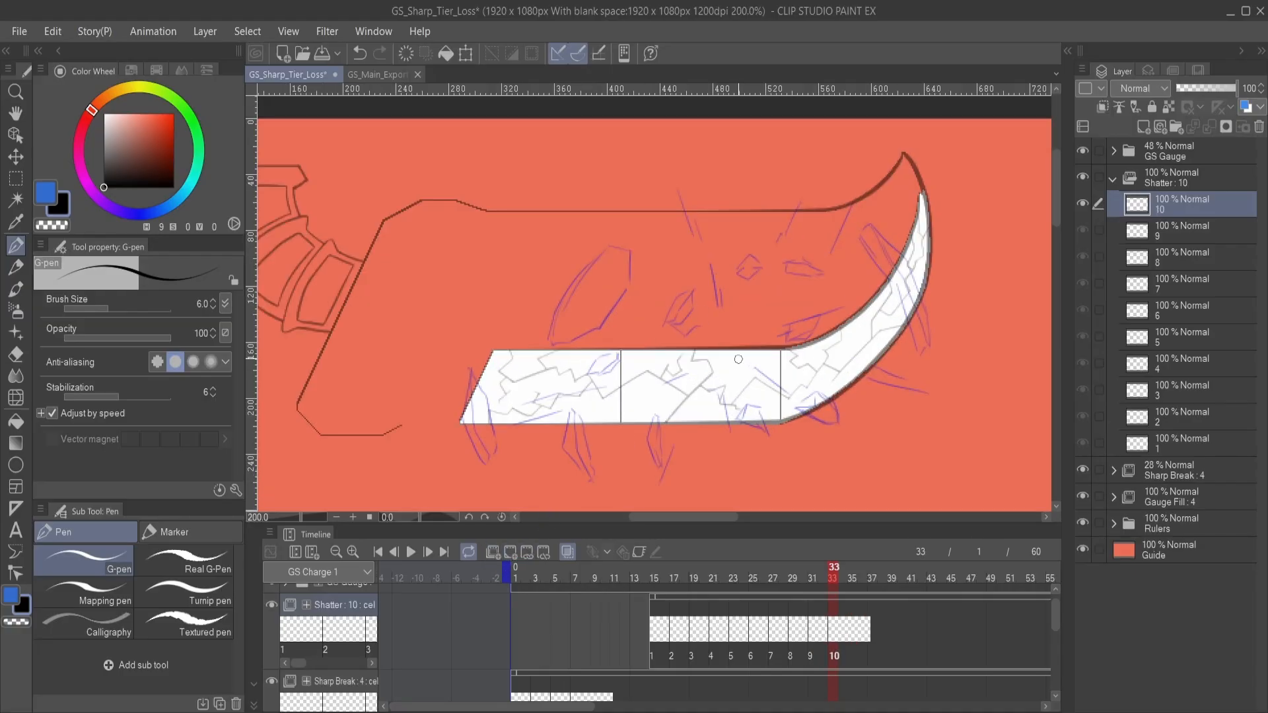
# - Draw the narrow shard at the gauge's slanted left end on Shatter cel 10
pyautogui.moveTo(612, 337); pyautogui.dragTo(706, 309)
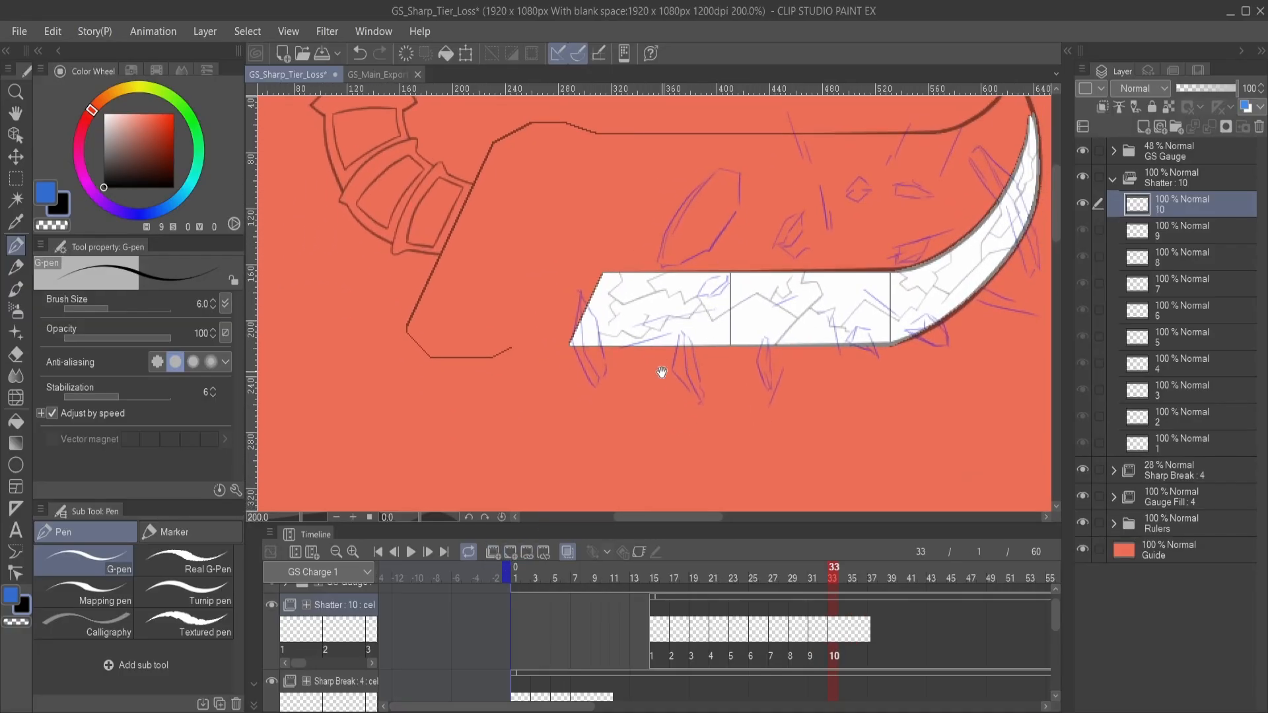
pyautogui.moveTo(568, 303)
pyautogui.mouseDown()
pyautogui.moveTo(564, 325)
pyautogui.moveTo(590, 375)
pyautogui.mouseUp()
pyautogui.moveTo(573, 311); pyautogui.dragTo(592, 365)
pyautogui.moveTo(706, 383); pyautogui.dragTo(700, 383)
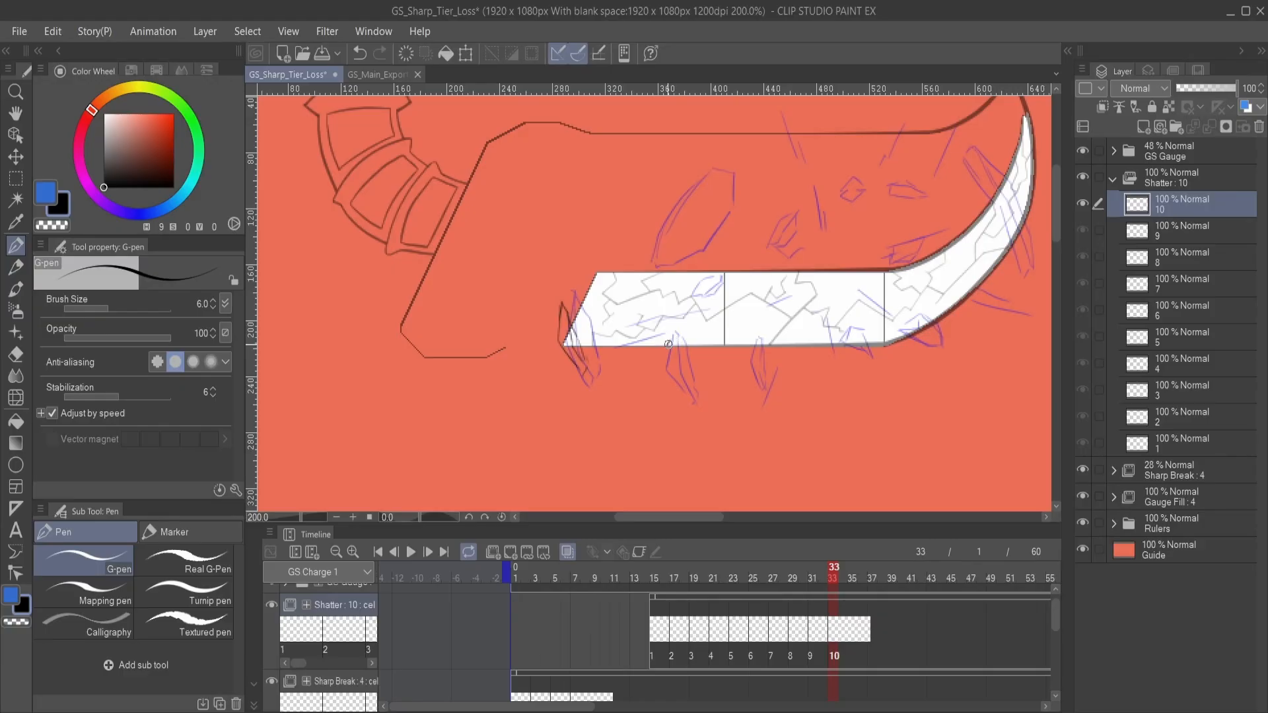
# - Draw the fragments falling below the gauge's lower edge, from the left section to the curve, on Shatter cel 10
pyautogui.moveTo(668, 343)
pyautogui.mouseDown()
pyautogui.moveTo(693, 398)
pyautogui.moveTo(712, 375)
pyautogui.moveTo(746, 393)
pyautogui.moveTo(733, 367)
pyautogui.moveTo(718, 408)
pyautogui.moveTo(677, 408)
pyautogui.mouseUp()
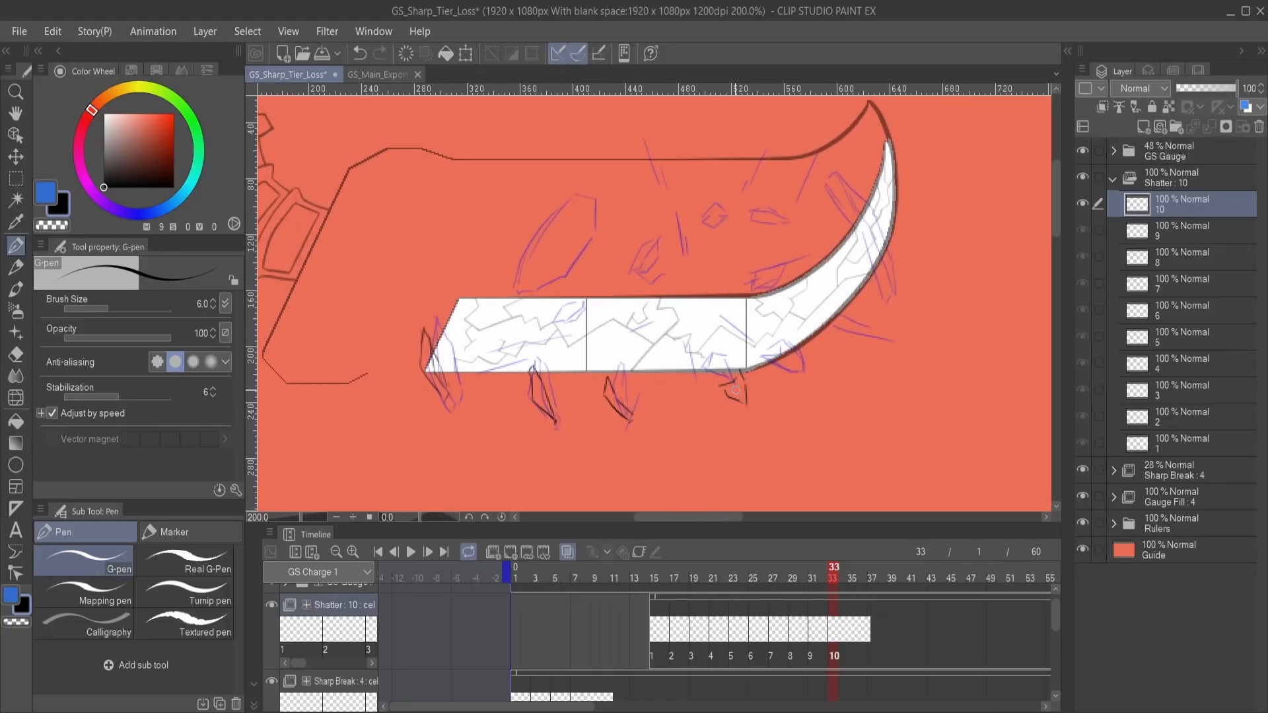
pyautogui.moveTo(793, 378); pyautogui.dragTo(736, 396)
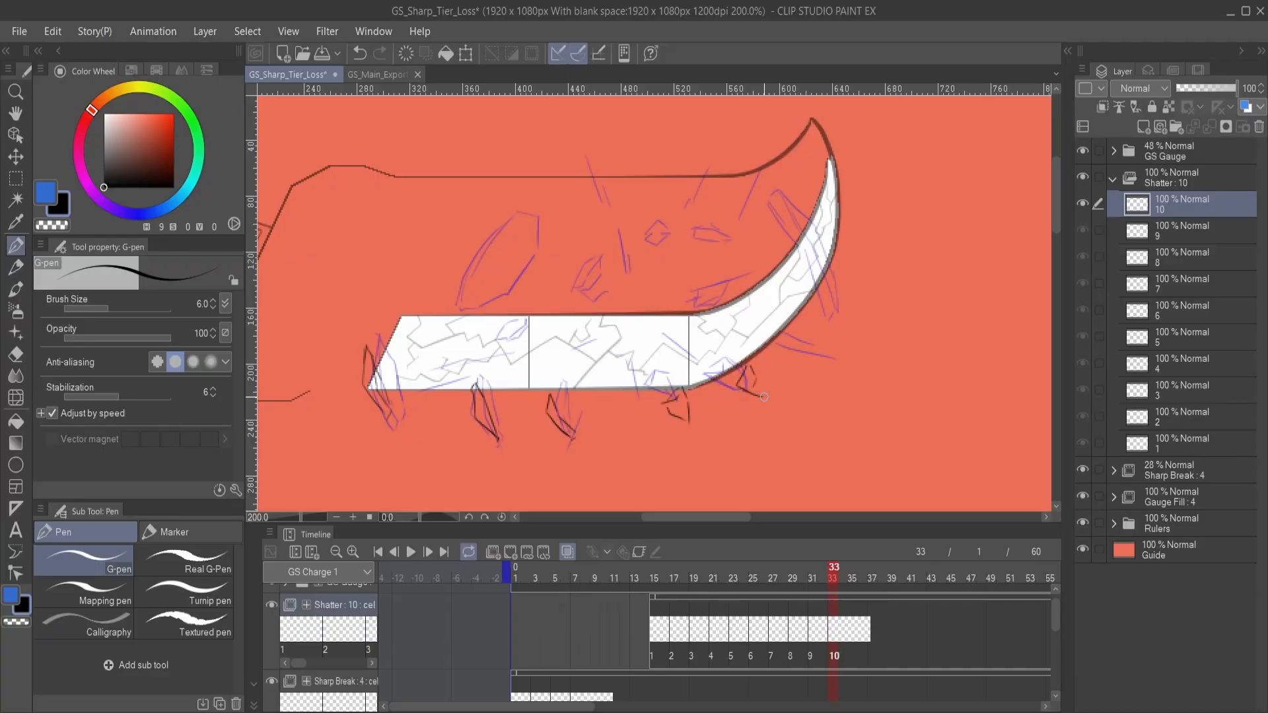
pyautogui.moveTo(722, 323); pyautogui.dragTo(939, 331)
pyautogui.moveTo(750, 363); pyautogui.dragTo(851, 348)
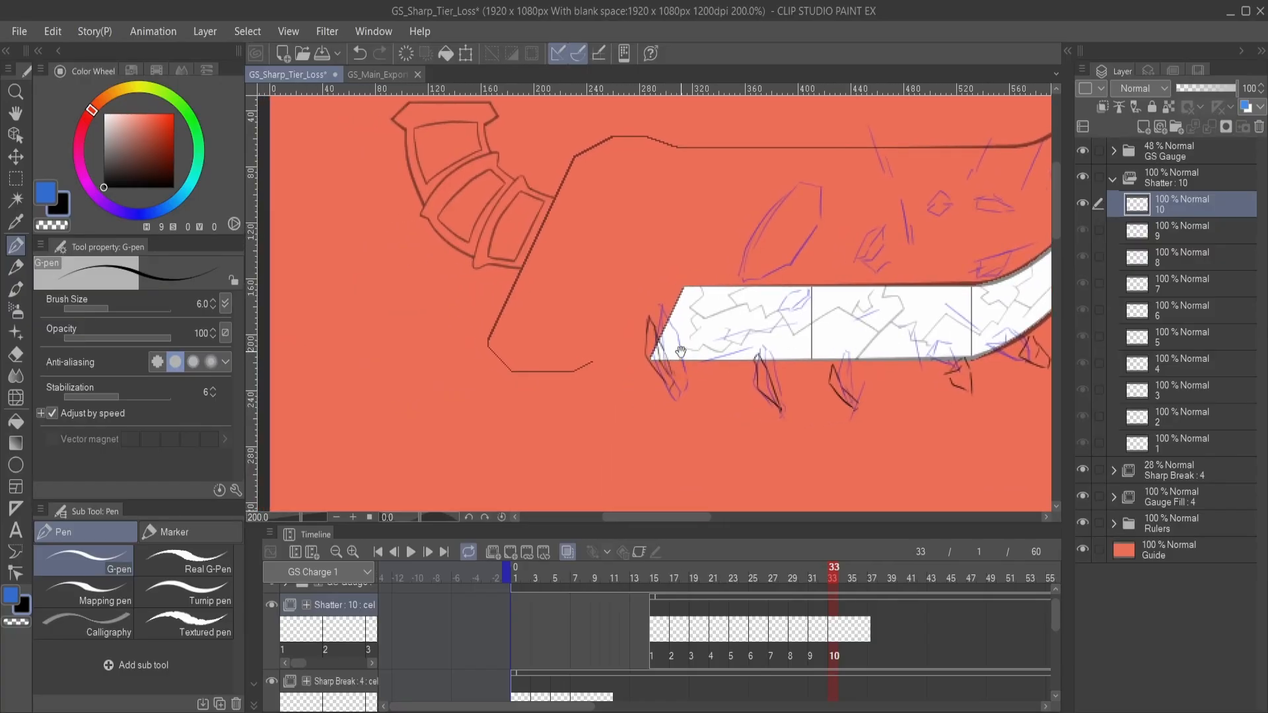
# - Draw a thin streak in the gauge's left section and a small fragment at its upper edge on Shatter cel 10
pyautogui.moveTo(720, 358); pyautogui.dragTo(684, 370)
pyautogui.moveTo(779, 334); pyautogui.dragTo(693, 370)
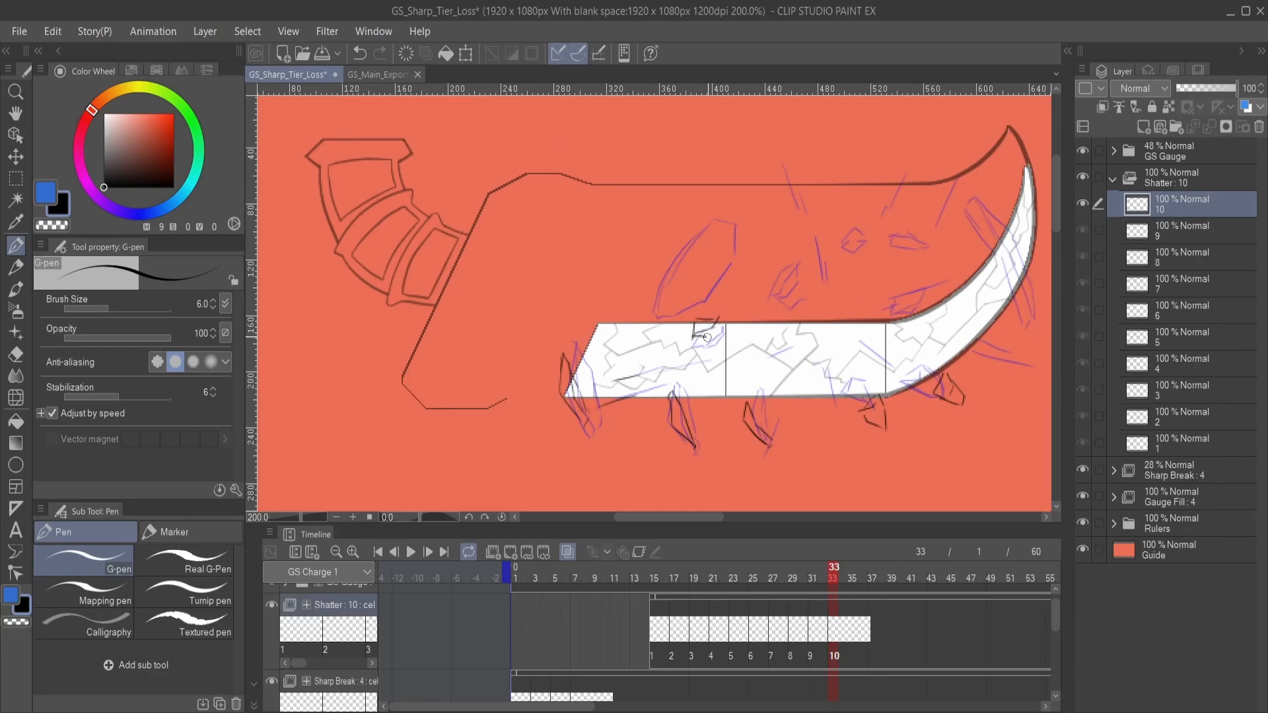
pyautogui.scroll(3, 750, 368)
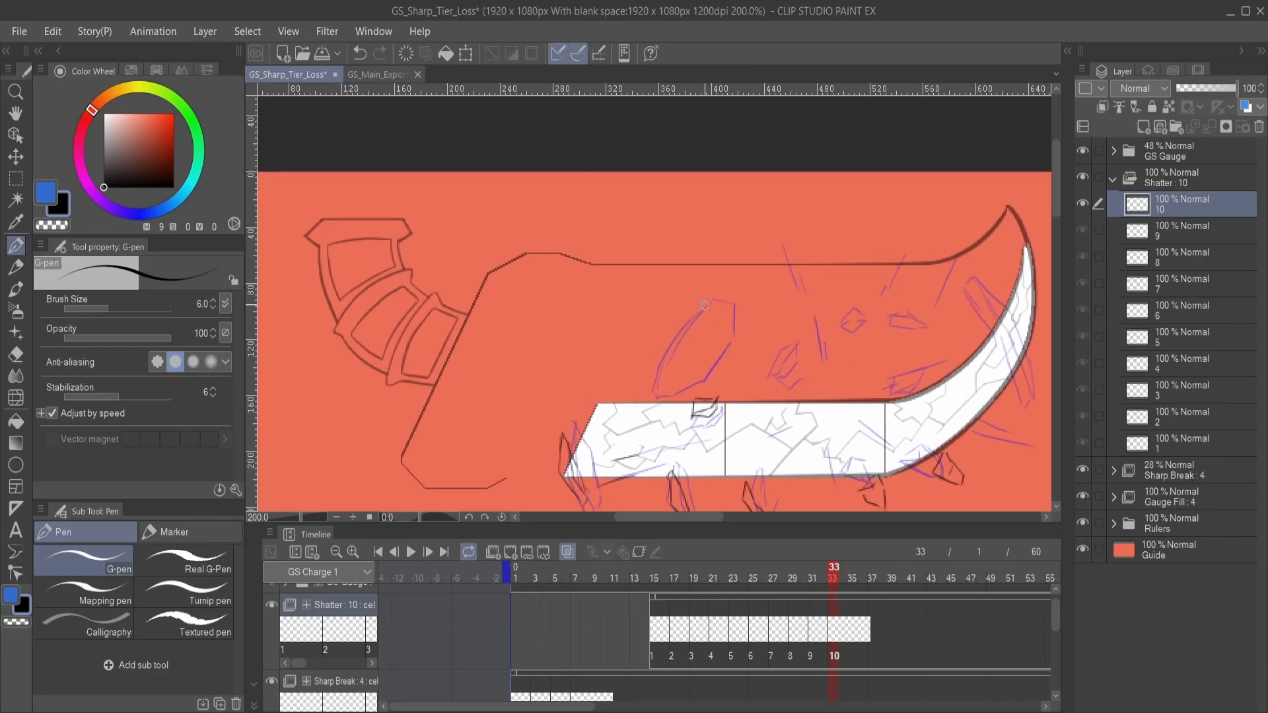
# - Draw the left outline of the large shard above the gauge and the small fragment beside it on Shatter cel 10
pyautogui.moveTo(692, 301)
pyautogui.mouseDown()
pyautogui.moveTo(647, 342)
pyautogui.moveTo(672, 372)
pyautogui.mouseUp()
pyautogui.moveTo(772, 335); pyautogui.dragTo(685, 320)
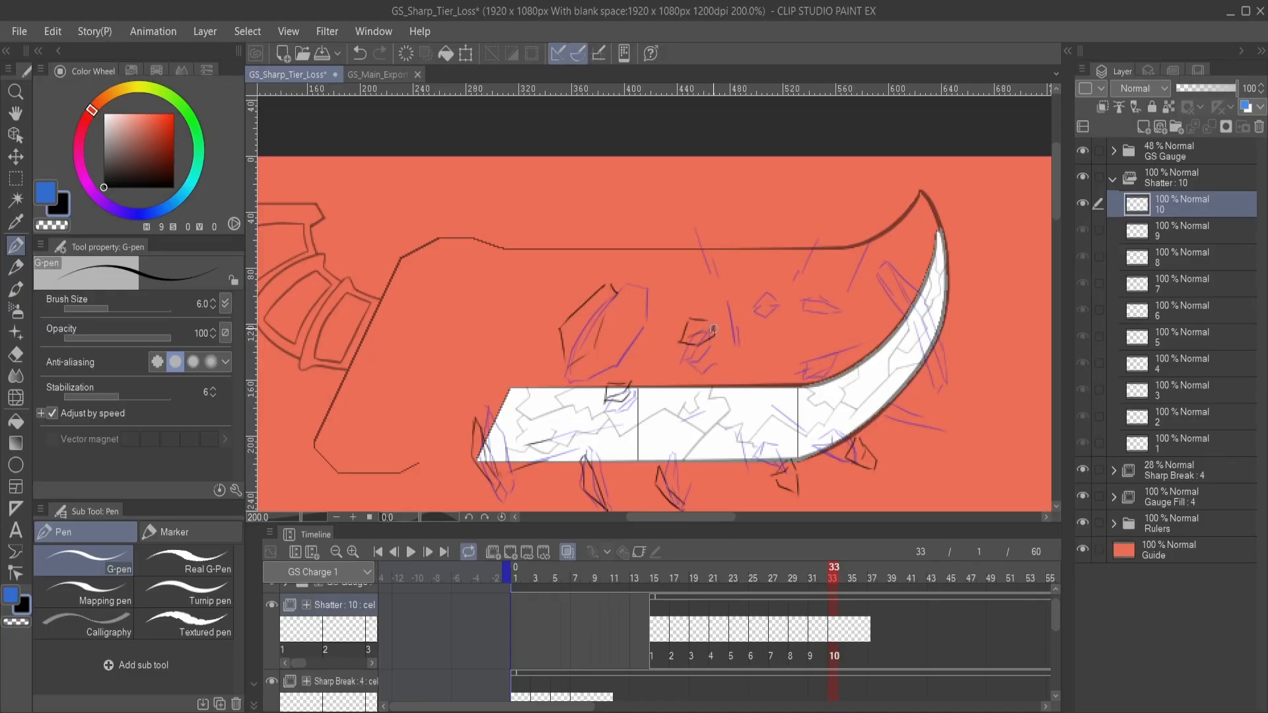
pyautogui.moveTo(713, 328); pyautogui.dragTo(713, 360)
# - Draw the thin streaks flying upward across the blade's top outline on Shatter cel 10, redrawing the first one
pyautogui.moveTo(669, 234); pyautogui.dragTo(690, 283)
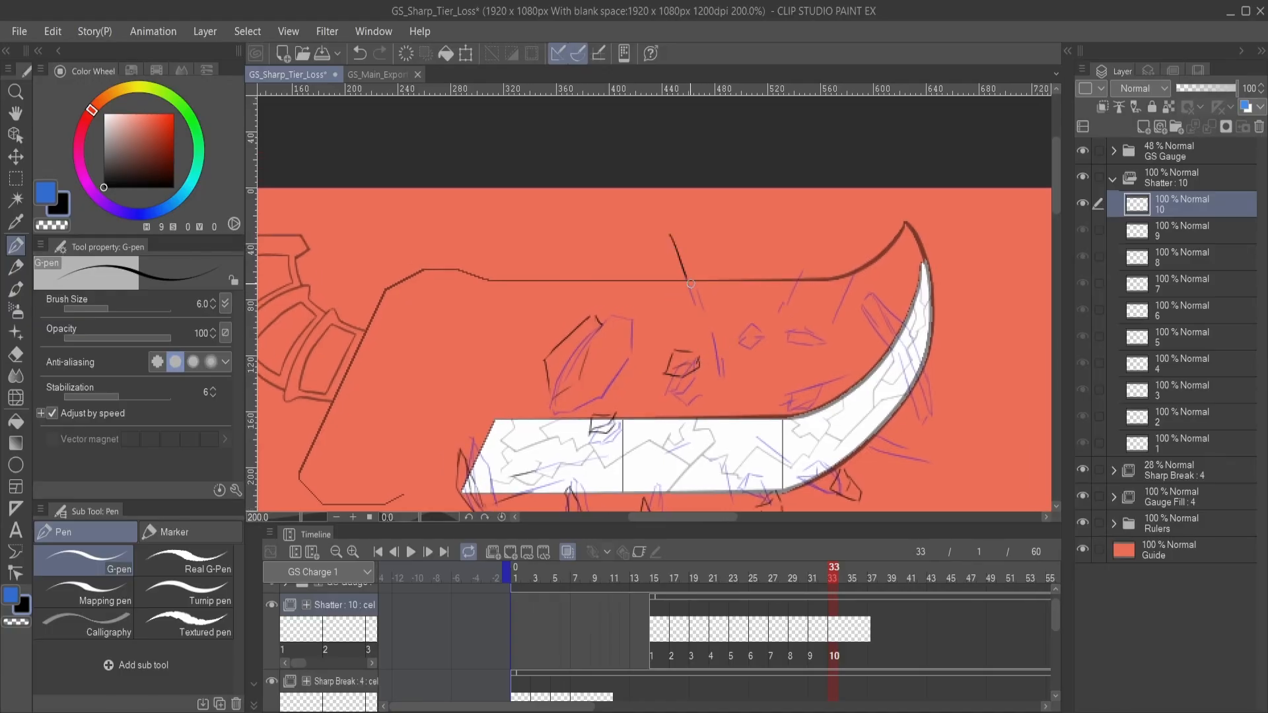
pyautogui.hotkey('ctrl', 'z')
pyautogui.moveTo(671, 238); pyautogui.dragTo(706, 305)
pyautogui.moveTo(753, 355); pyautogui.dragTo(701, 343)
pyautogui.moveTo(729, 296); pyautogui.dragTo(758, 240)
pyautogui.moveTo(740, 330); pyautogui.dragTo(817, 226)
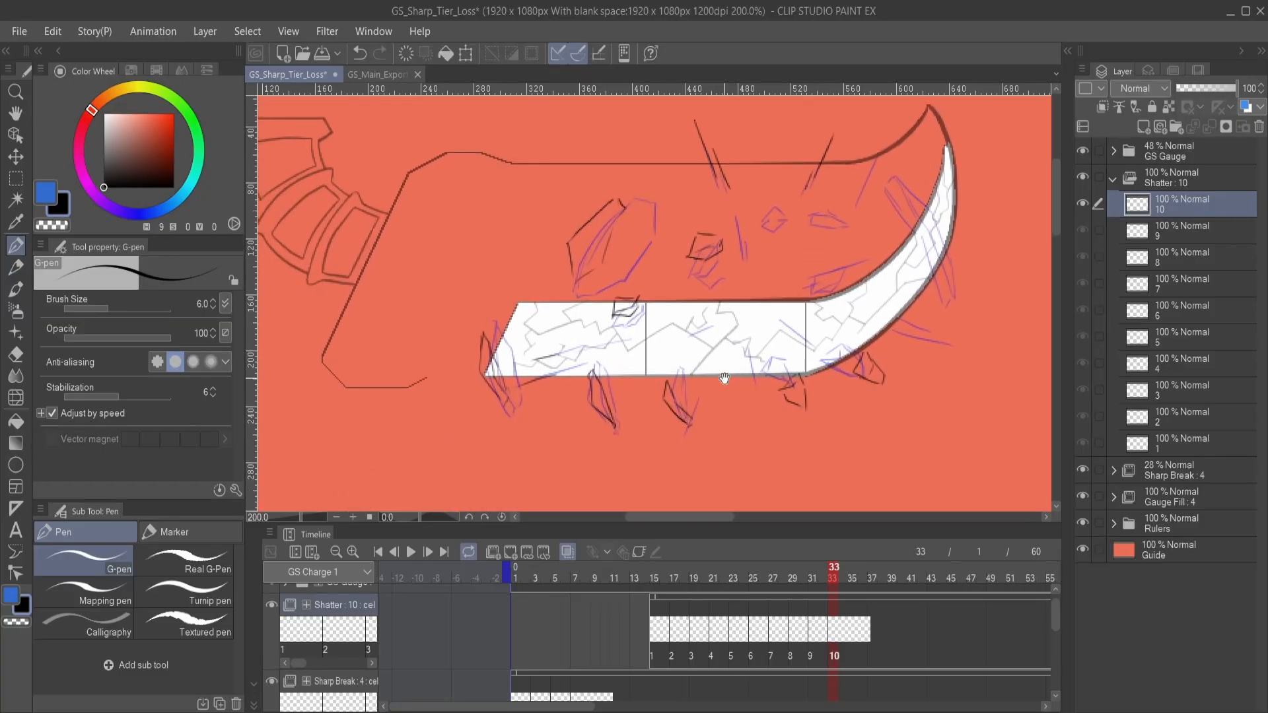
# - Draw thin streak lines along the gauge's lower edge on Shatter cel 10, undoing an unwanted stroke
pyautogui.moveTo(707, 388); pyautogui.dragTo(852, 343)
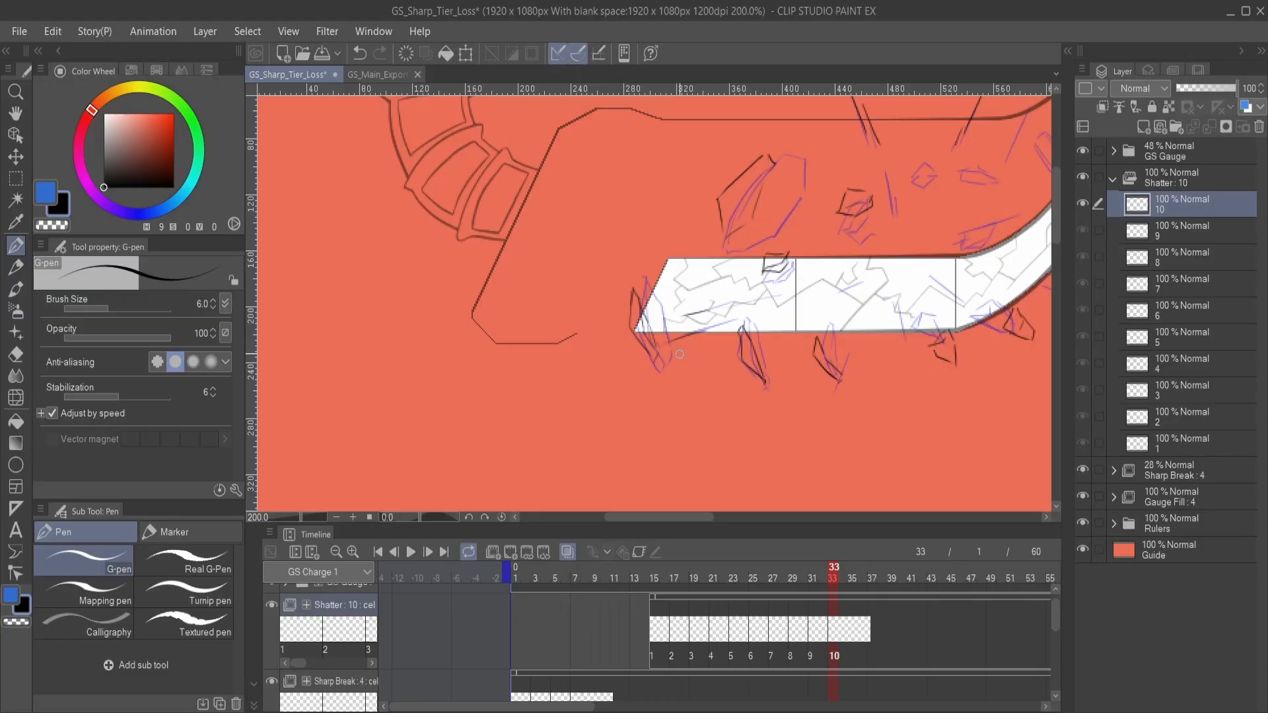
pyautogui.moveTo(679, 355)
pyautogui.mouseDown()
pyautogui.moveTo(656, 396)
pyautogui.moveTo(687, 379)
pyautogui.moveTo(645, 427)
pyautogui.mouseUp()
pyautogui.moveTo(742, 402)
pyautogui.mouseDown()
pyautogui.moveTo(687, 390)
pyautogui.moveTo(701, 424)
pyautogui.mouseUp()
pyautogui.hotkey('ctrl', 'z')
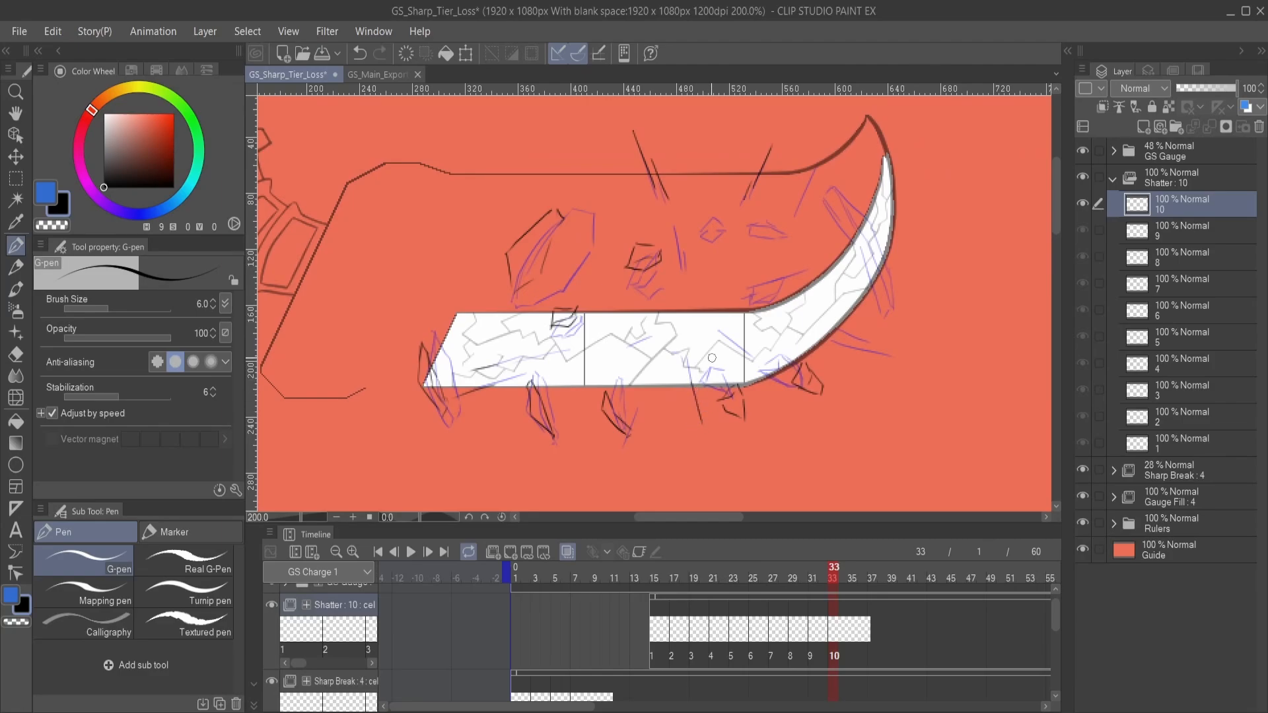
# - Draw the streaks flying outward from the curve's outer edge on Shatter cel 10, undoing the first attempt
pyautogui.moveTo(742, 349)
pyautogui.mouseDown()
pyautogui.moveTo(771, 374)
pyautogui.moveTo(600, 363)
pyautogui.mouseUp()
pyautogui.hotkey('ctrl', 'z')
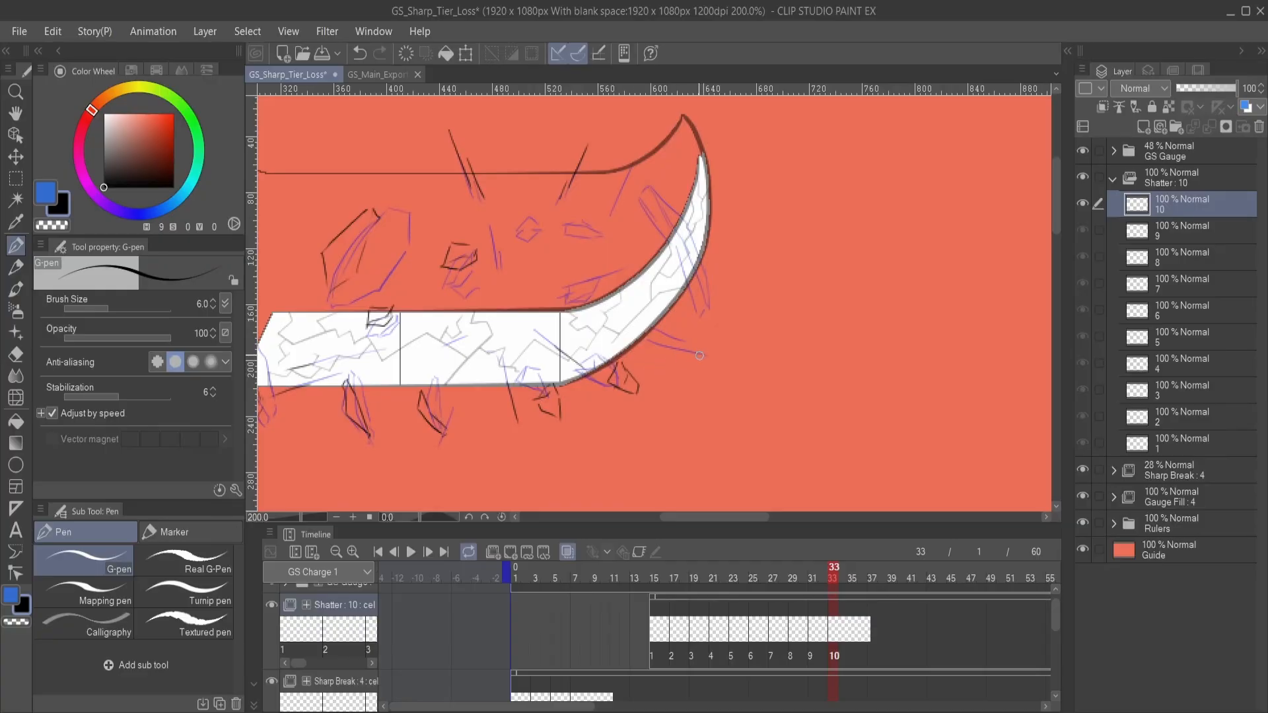
pyautogui.moveTo(683, 346); pyautogui.dragTo(731, 365)
pyautogui.moveTo(660, 286)
pyautogui.mouseDown()
pyautogui.moveTo(762, 284)
pyautogui.moveTo(695, 386)
pyautogui.mouseUp()
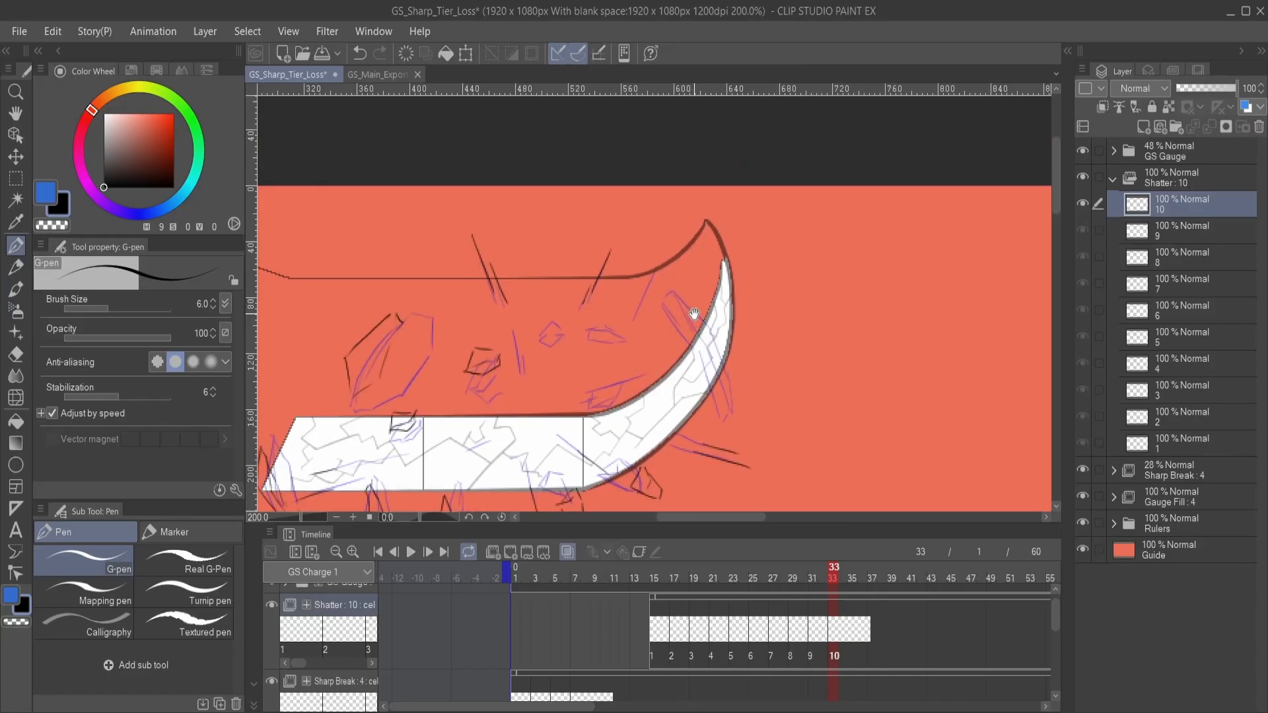
# - Draw the shard across the gauge's curved tip, redrawing unwanted strokes, and a small fragment on the inner curve of Shatter cel 10
pyautogui.moveTo(694, 311); pyautogui.dragTo(708, 284)
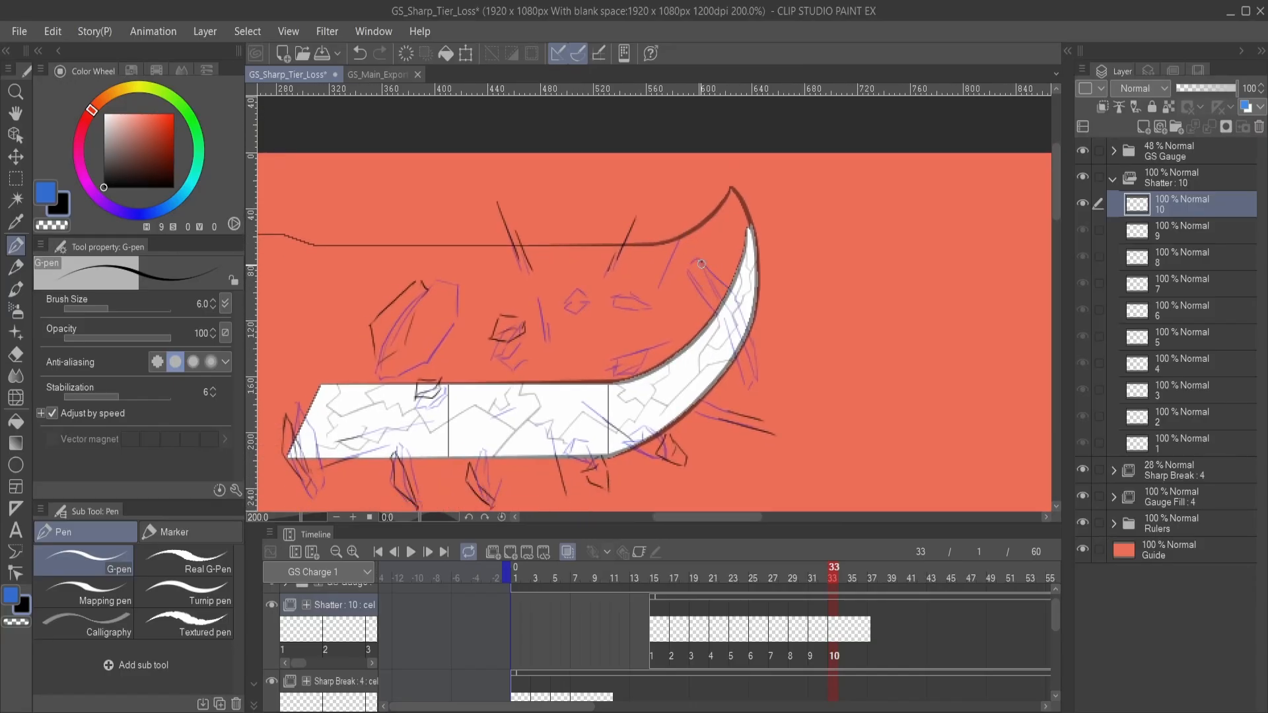
pyautogui.hotkey('ctrl', 'z')
pyautogui.moveTo(719, 259)
pyautogui.mouseDown()
pyautogui.moveTo(718, 288)
pyautogui.moveTo(778, 335)
pyautogui.moveTo(772, 325)
pyautogui.moveTo(774, 344)
pyautogui.moveTo(758, 288)
pyautogui.moveTo(771, 330)
pyautogui.mouseUp()
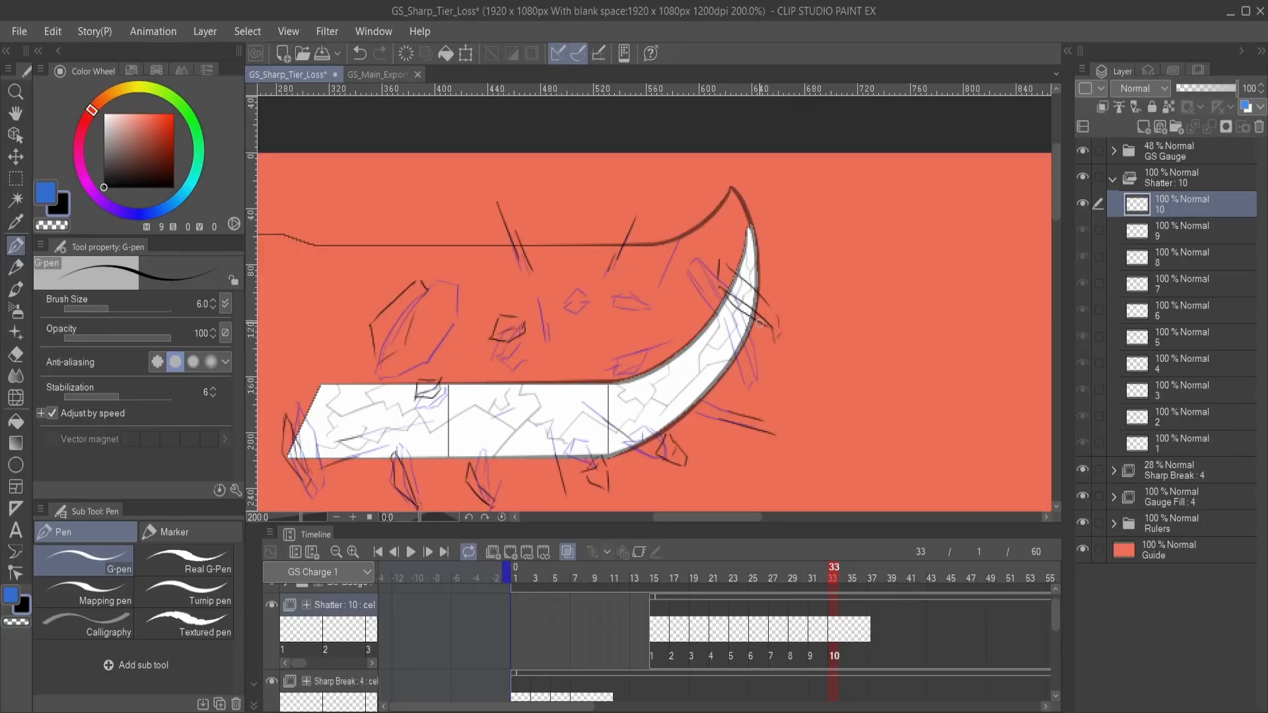
pyautogui.hotkey('ctrl', 'z')
pyautogui.moveTo(719, 287); pyautogui.dragTo(774, 332)
pyautogui.moveTo(693, 374)
pyautogui.mouseDown()
pyautogui.moveTo(726, 341)
pyautogui.moveTo(829, 309)
pyautogui.moveTo(827, 284)
pyautogui.moveTo(812, 290)
pyautogui.mouseUp()
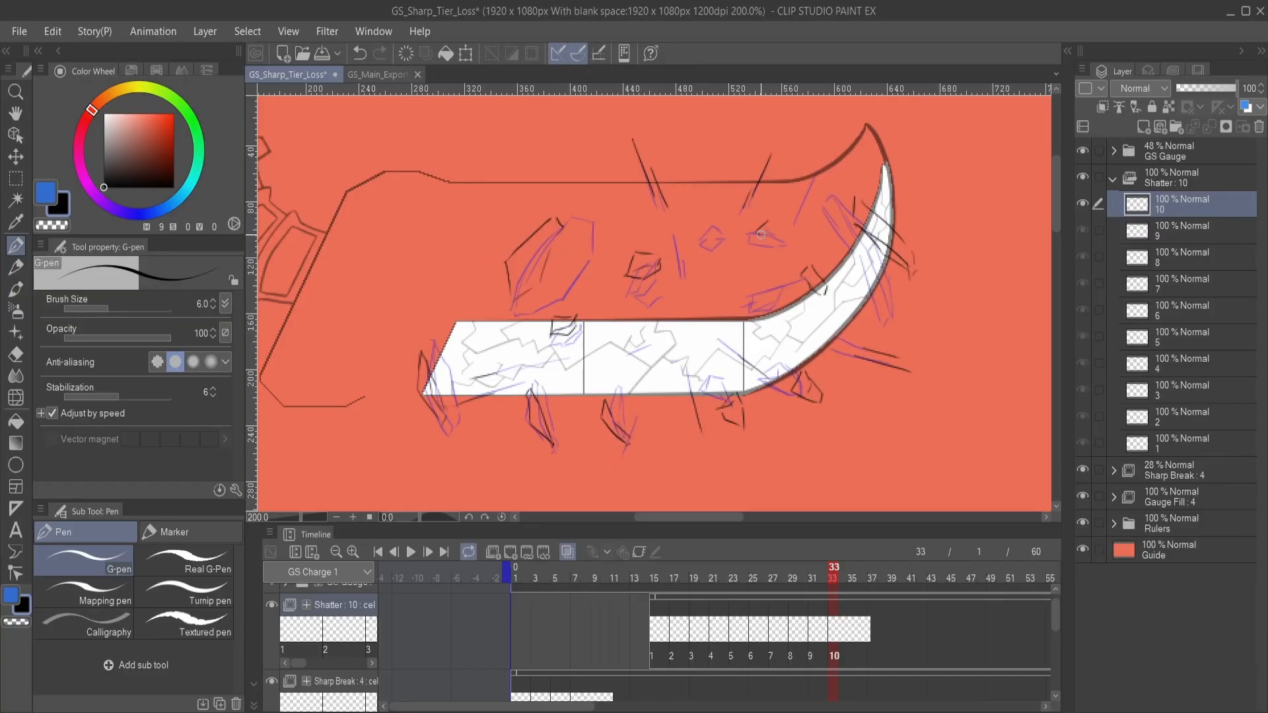
# - Draw two small fragments above the gauge's right half and a thin upward streak beside them on Shatter cel 10
pyautogui.moveTo(761, 235)
pyautogui.mouseDown()
pyautogui.moveTo(790, 230)
pyautogui.moveTo(772, 223)
pyautogui.moveTo(737, 246)
pyautogui.moveTo(756, 283)
pyautogui.moveTo(733, 262)
pyautogui.moveTo(752, 252)
pyautogui.moveTo(734, 259)
pyautogui.moveTo(745, 267)
pyautogui.moveTo(730, 321)
pyautogui.mouseUp()
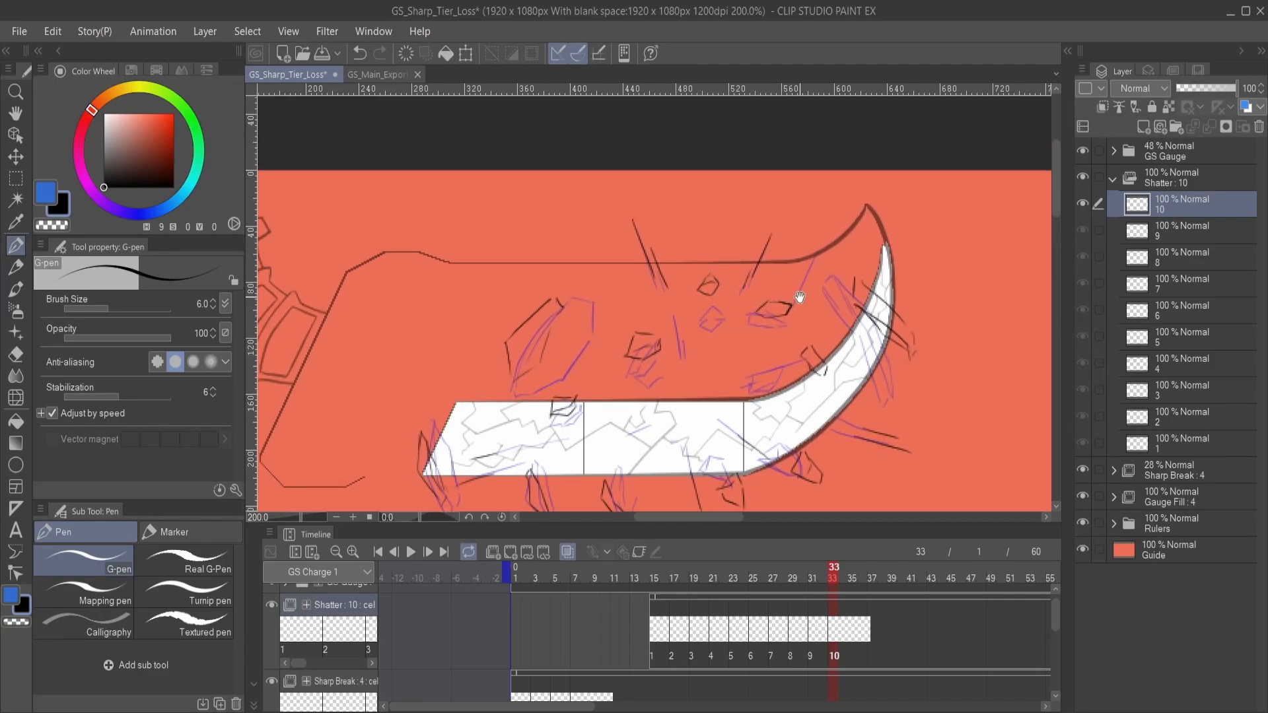
pyautogui.moveTo(805, 278); pyautogui.dragTo(825, 229)
pyautogui.moveTo(807, 272); pyautogui.dragTo(826, 222)
pyautogui.moveTo(805, 276); pyautogui.dragTo(831, 214)
pyautogui.moveTo(745, 342); pyautogui.dragTo(804, 269)
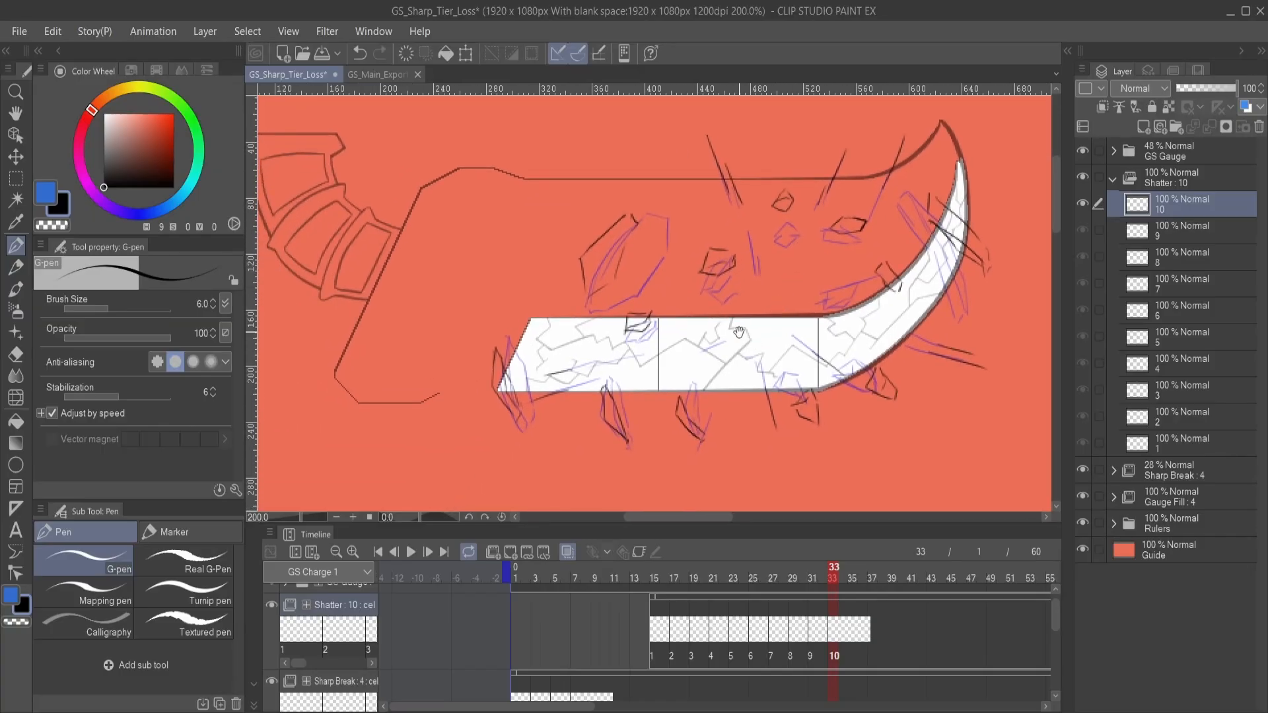
# - Draw a thin streak in the gauge's middle section and complete the large upper shard's outline on Shatter cel 10
pyautogui.moveTo(739, 331)
pyautogui.mouseDown()
pyautogui.moveTo(761, 298)
pyautogui.moveTo(684, 329)
pyautogui.mouseUp()
pyautogui.hotkey('ctrl', 'z')
pyautogui.moveTo(787, 297); pyautogui.dragTo(759, 322)
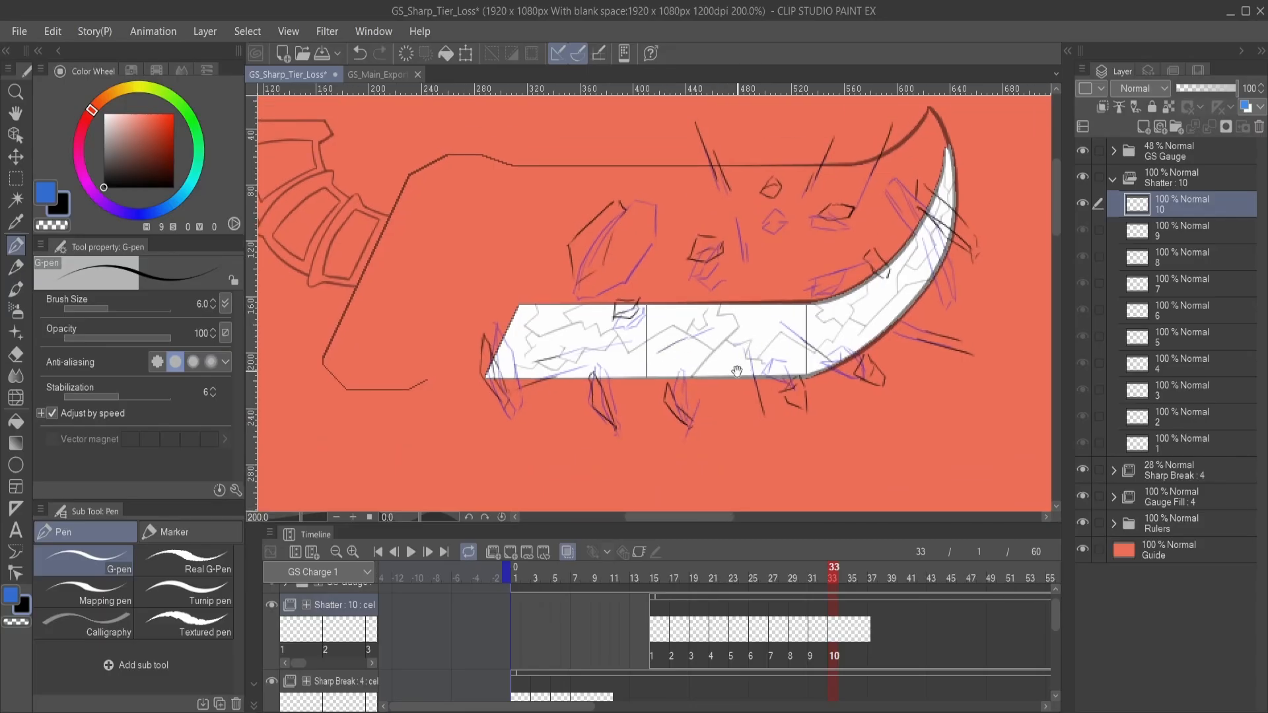
pyautogui.moveTo(660, 295); pyautogui.dragTo(714, 351)
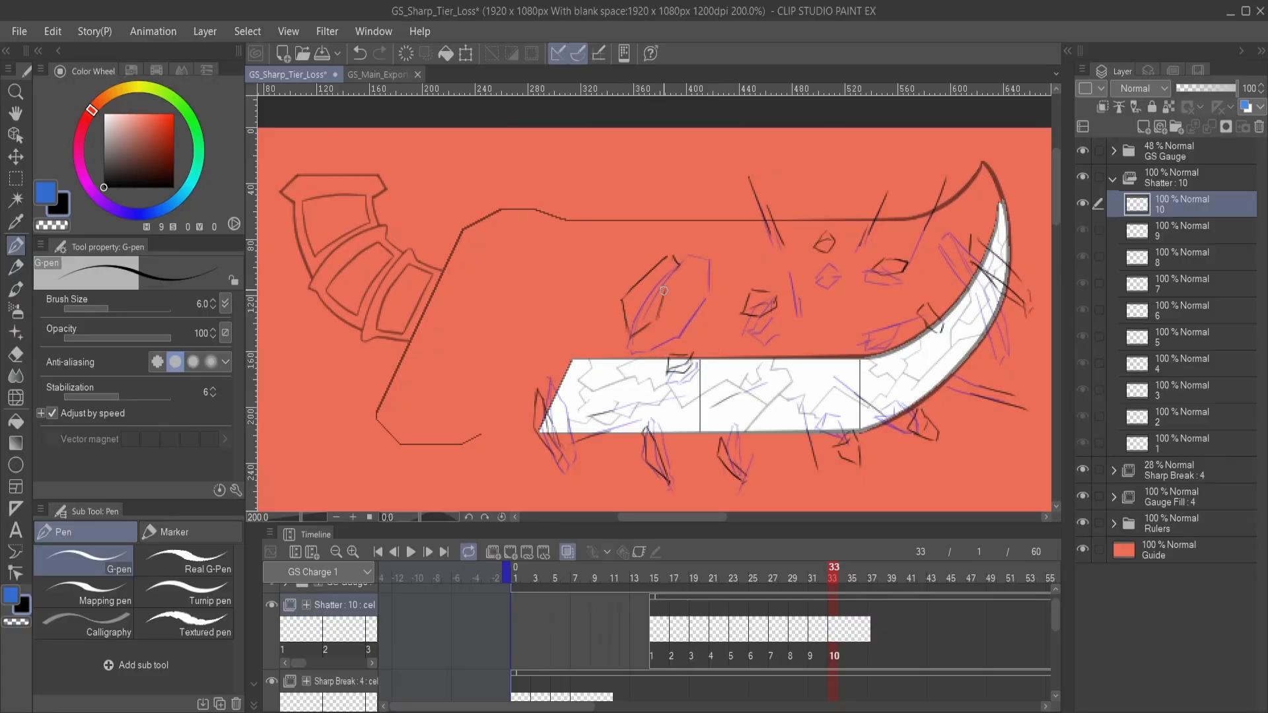
pyautogui.moveTo(756, 410)
pyautogui.mouseDown()
pyautogui.moveTo(756, 357)
pyautogui.moveTo(688, 334)
pyautogui.moveTo(701, 373)
pyautogui.mouseUp()
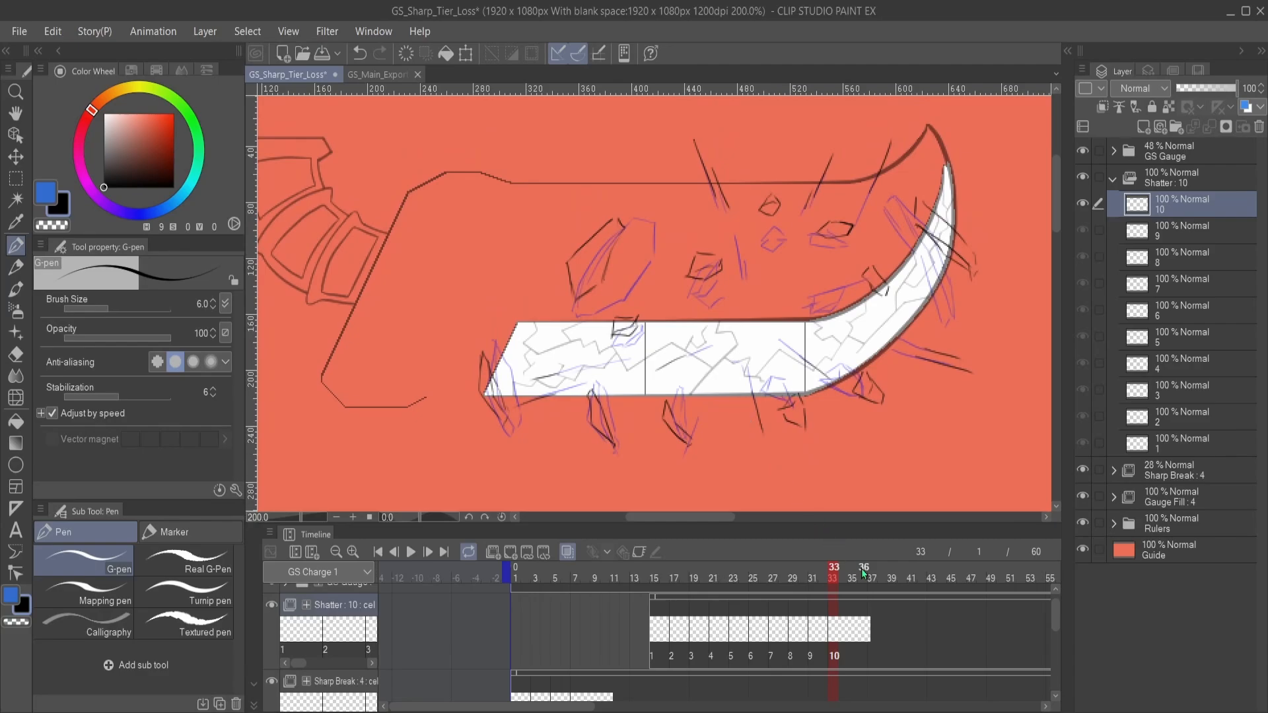
# - Add Shatter cel 11 at frame 35 and draw the shard at the gauge's pointed left end, undoing the unwanted stroke
pyautogui.click(853, 636)
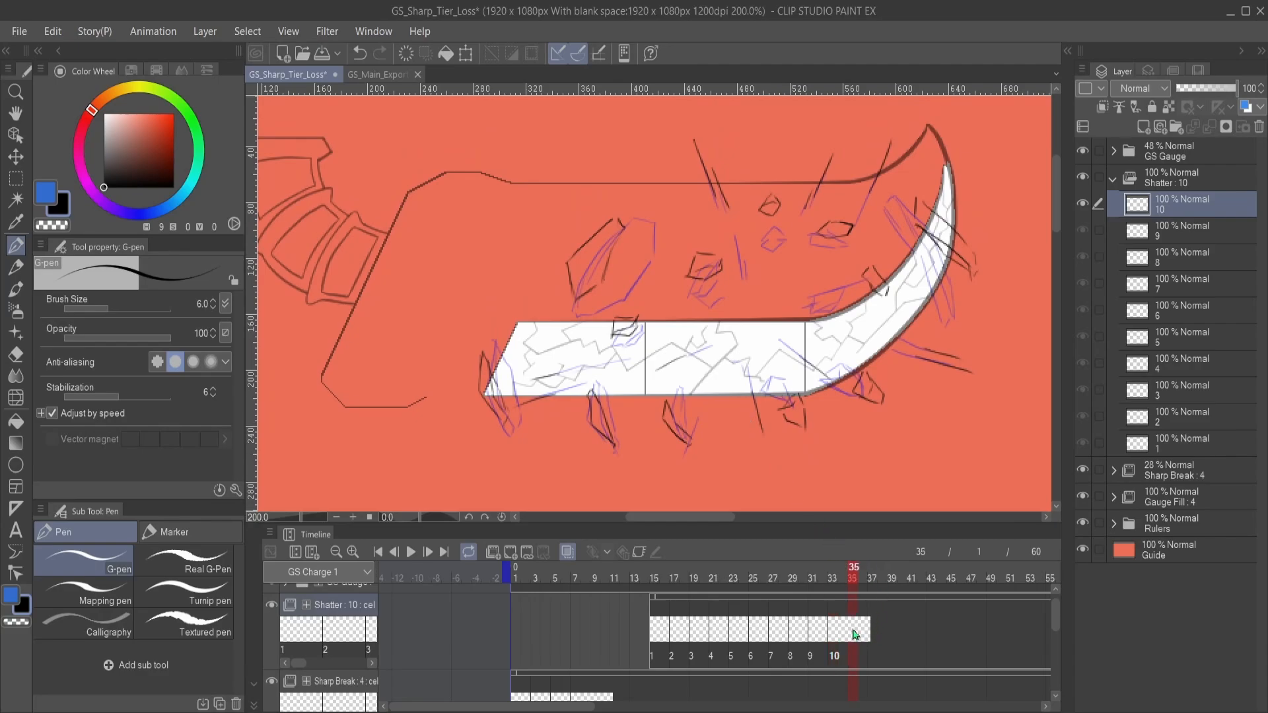
pyautogui.click(512, 555)
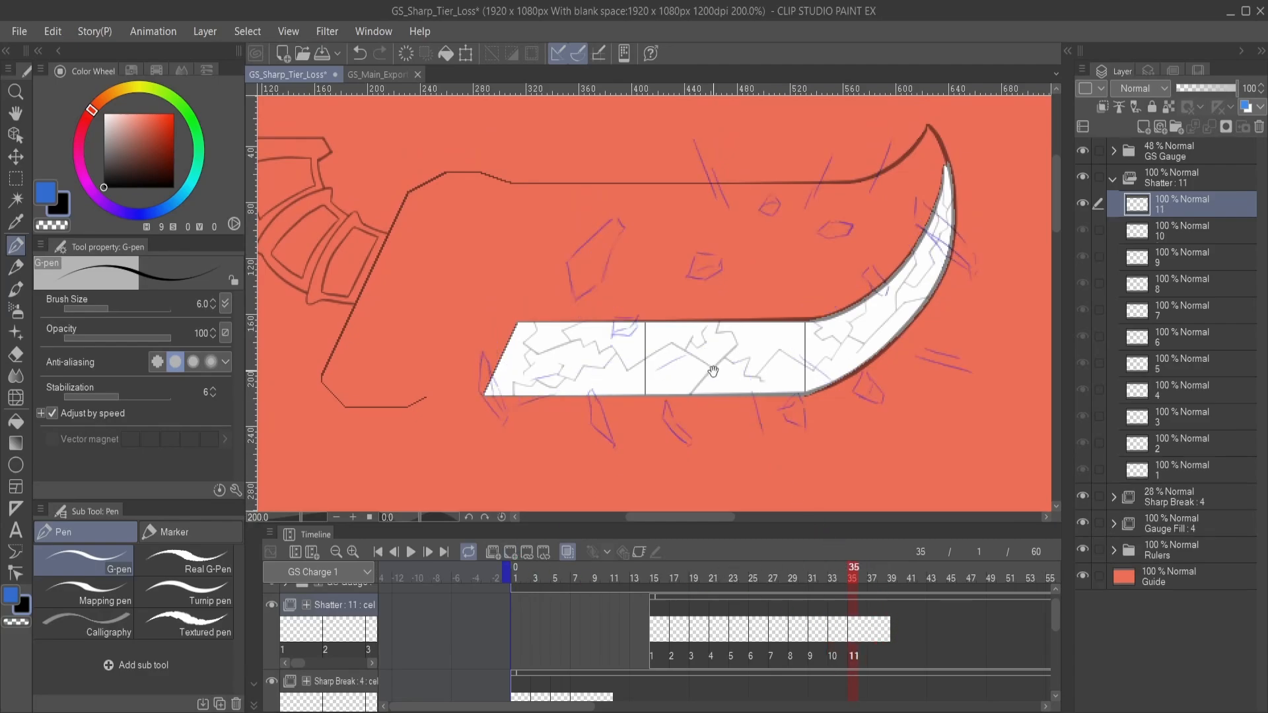
pyautogui.moveTo(673, 382); pyautogui.dragTo(803, 336)
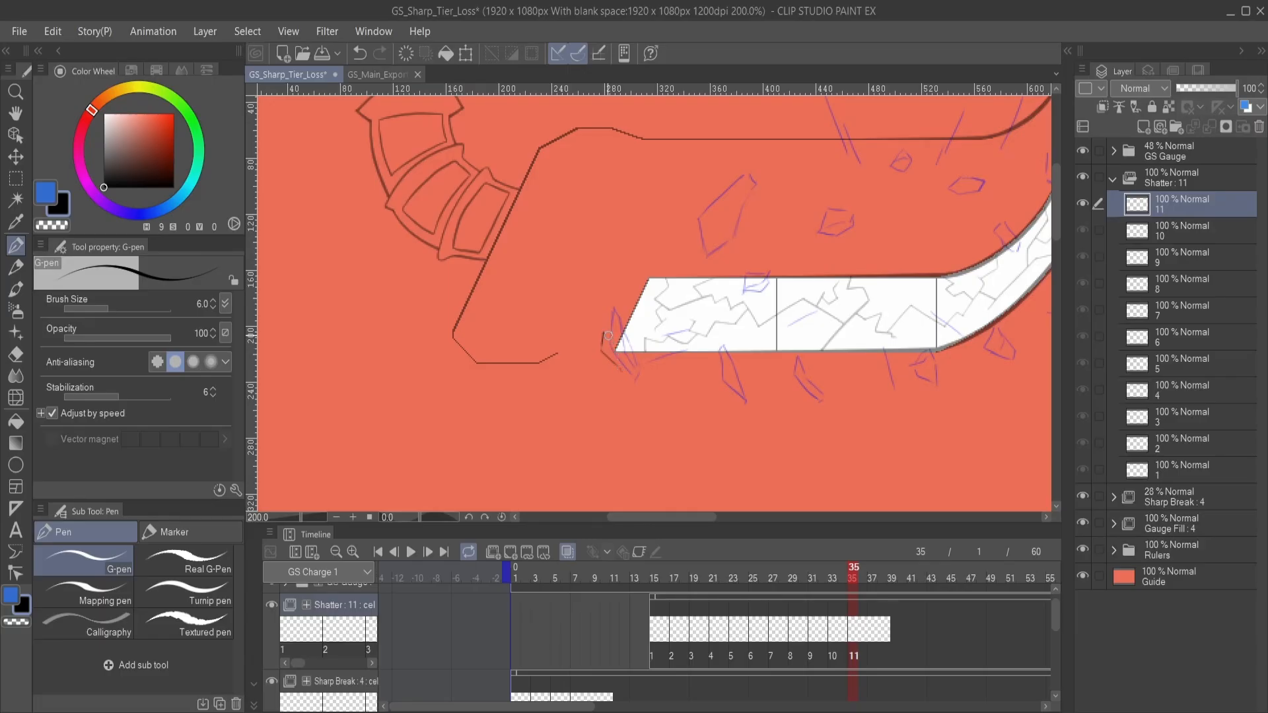
pyautogui.moveTo(672, 358)
pyautogui.mouseDown()
pyautogui.moveTo(651, 366)
pyautogui.moveTo(621, 353)
pyautogui.moveTo(608, 381)
pyautogui.mouseUp()
pyautogui.hotkey('ctrl', 'z')
# - Draw the large upper shard as a narrower outline and two small fragments above the gauge on Shatter cel 11
pyautogui.moveTo(754, 288); pyautogui.dragTo(689, 385)
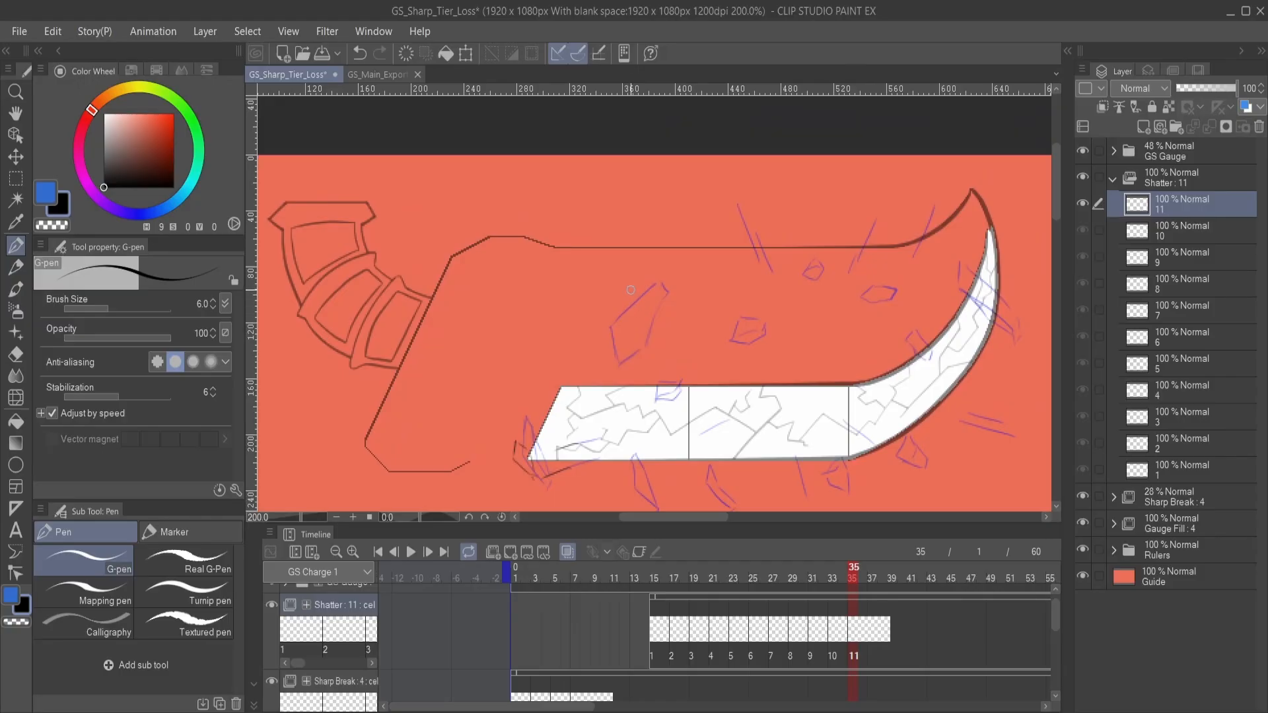
pyautogui.moveTo(630, 290)
pyautogui.mouseDown()
pyautogui.moveTo(611, 324)
pyautogui.moveTo(618, 343)
pyautogui.moveTo(610, 325)
pyautogui.moveTo(622, 334)
pyautogui.moveTo(646, 283)
pyautogui.mouseUp()
pyautogui.moveTo(649, 277); pyautogui.dragTo(630, 289)
pyautogui.moveTo(748, 327); pyautogui.dragTo(698, 319)
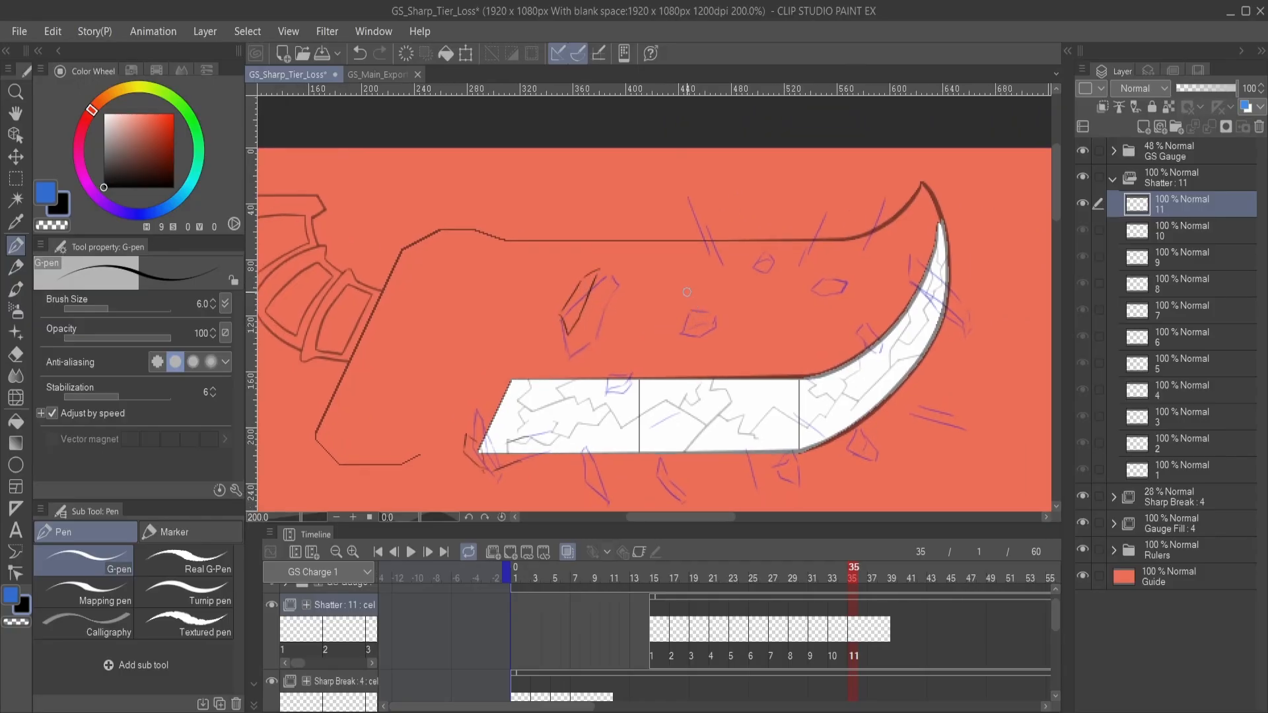
pyautogui.hotkey('ctrl', 'z')
pyautogui.moveTo(701, 294)
pyautogui.mouseDown()
pyautogui.moveTo(684, 301)
pyautogui.moveTo(704, 286)
pyautogui.mouseUp()
pyautogui.moveTo(626, 383); pyautogui.dragTo(680, 325)
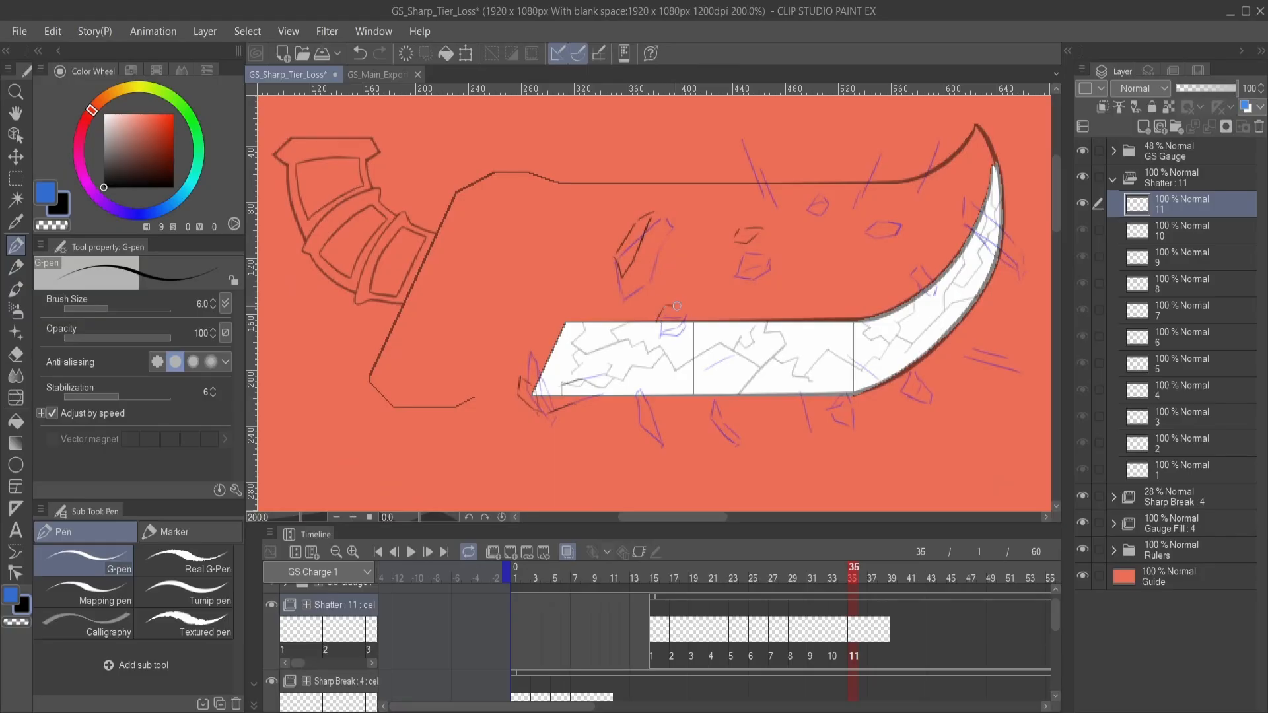
# - Draw the shards falling below the gauge's straight sections and the thin streak between them on Shatter cel 11
pyautogui.scroll(-2, 687, 350)
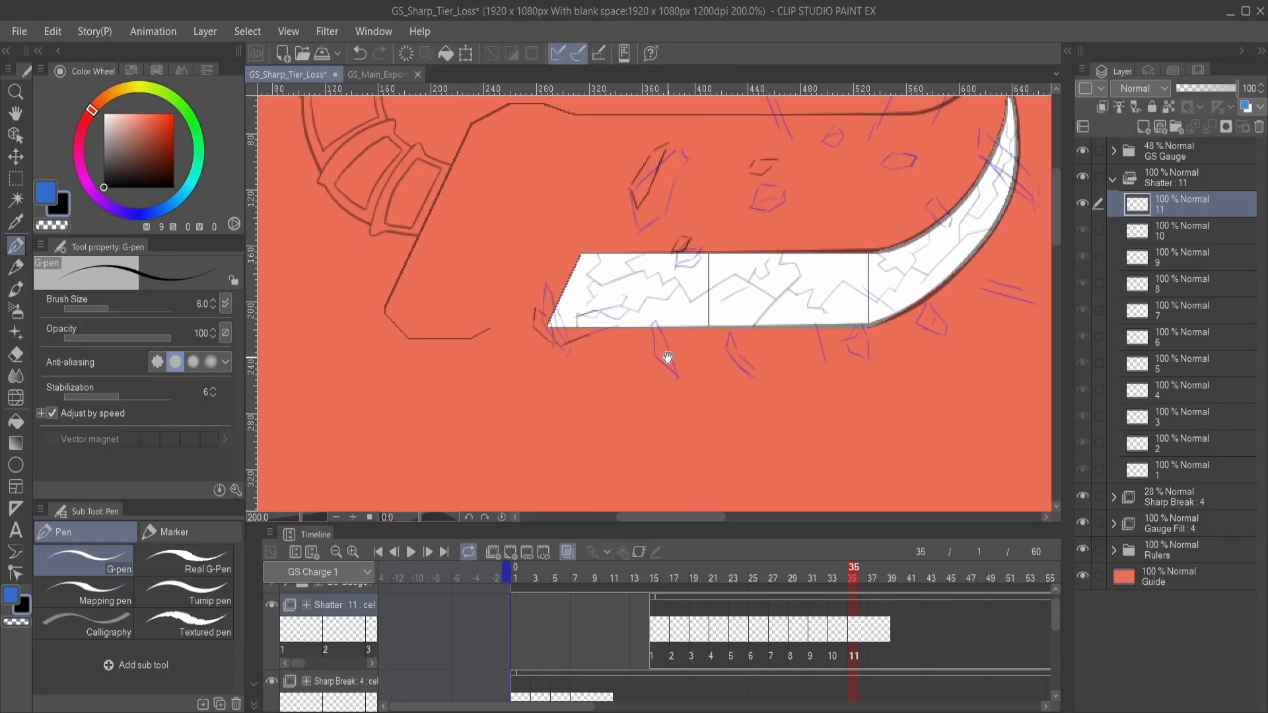
pyautogui.moveTo(648, 352); pyautogui.dragTo(669, 377)
pyautogui.moveTo(752, 377)
pyautogui.mouseDown()
pyautogui.moveTo(724, 348)
pyautogui.moveTo(694, 390)
pyautogui.moveTo(715, 376)
pyautogui.moveTo(707, 370)
pyautogui.moveTo(706, 385)
pyautogui.moveTo(691, 368)
pyautogui.moveTo(722, 378)
pyautogui.mouseUp()
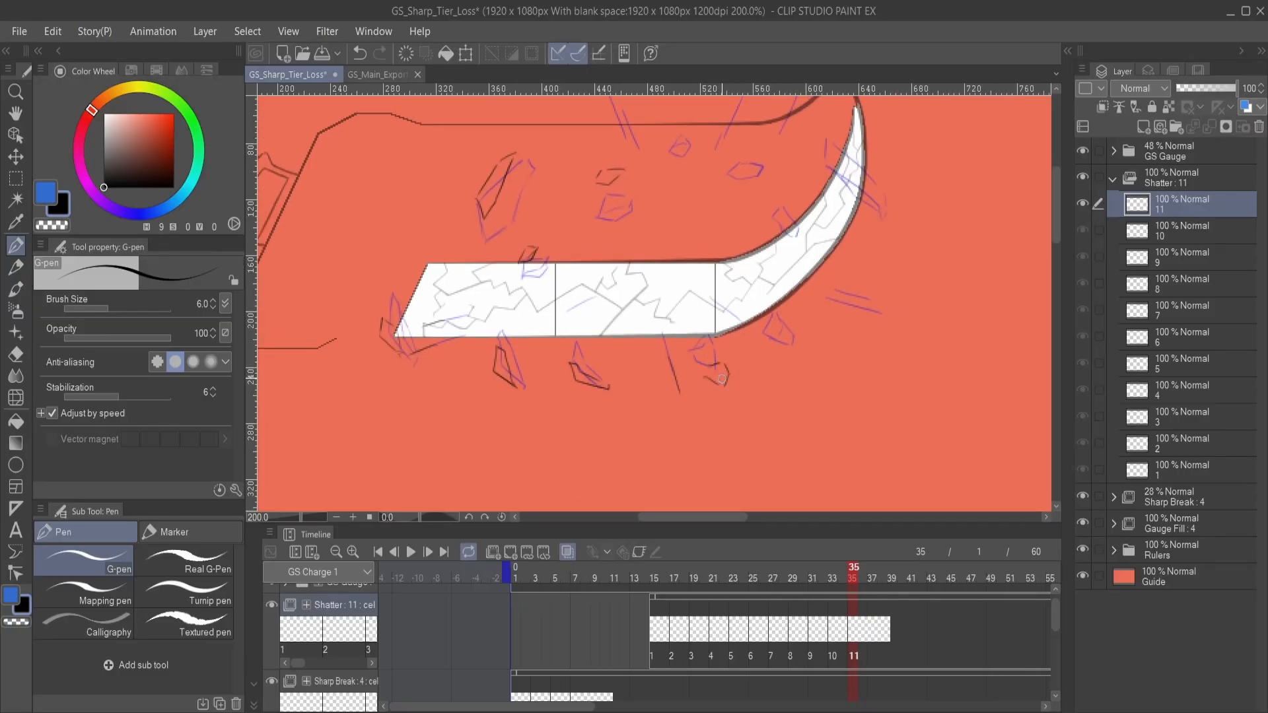
pyautogui.moveTo(789, 344)
pyautogui.mouseDown()
pyautogui.moveTo(744, 375)
pyautogui.moveTo(764, 391)
pyautogui.mouseUp()
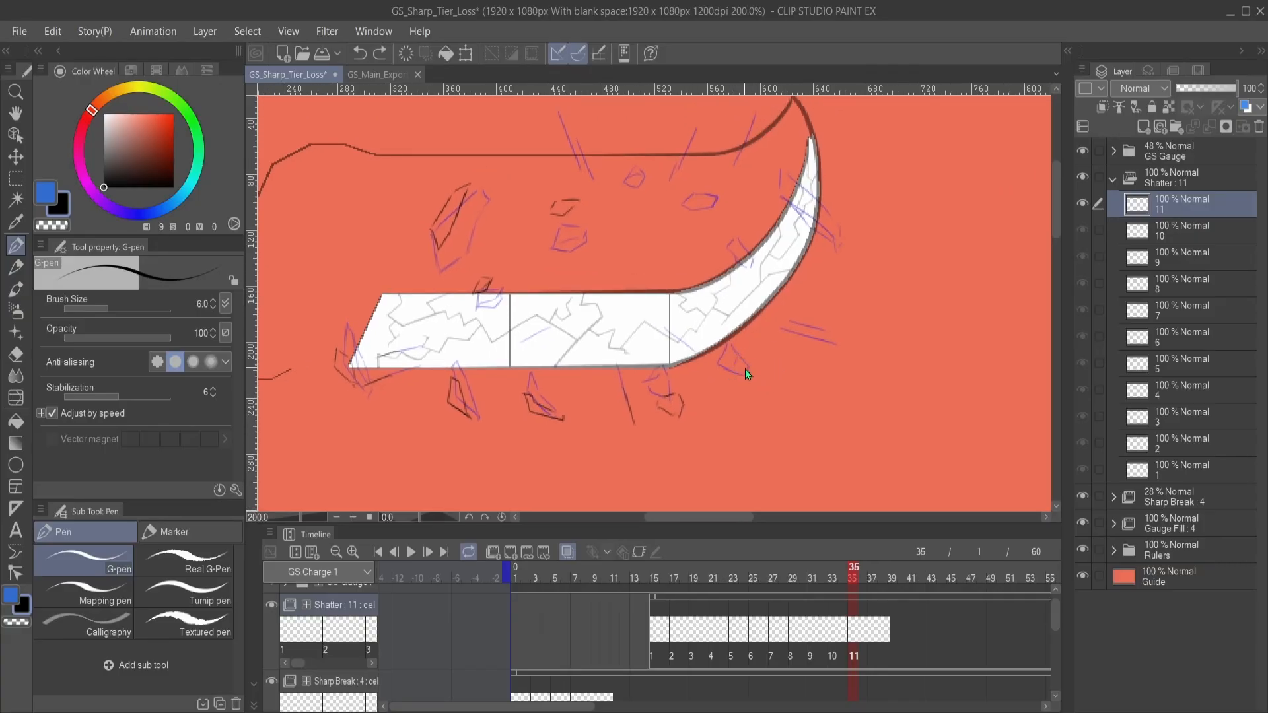
# - Draw the fragment beneath the curve and the streak flying outward from its outer edge on Shatter cel 11, undoing unwanted strokes
pyautogui.hotkey('ctrl', 'z')
pyautogui.hotkey('ctrl', 'z')
pyautogui.moveTo(731, 355)
pyautogui.mouseDown()
pyautogui.moveTo(754, 387)
pyautogui.moveTo(744, 359)
pyautogui.mouseUp()
pyautogui.hotkey('ctrl', 'z')
pyautogui.hotkey('ctrl', 'z')
pyautogui.moveTo(849, 359)
pyautogui.mouseDown()
pyautogui.moveTo(745, 368)
pyautogui.moveTo(660, 424)
pyautogui.moveTo(664, 403)
pyautogui.moveTo(692, 426)
pyautogui.moveTo(665, 412)
pyautogui.moveTo(686, 418)
pyautogui.mouseUp()
pyautogui.hotkey('ctrl', 'z')
pyautogui.hotkey('ctrl', 'z')
pyautogui.hotkey('ctrl', 'z')
pyautogui.hotkey('ctrl', 'z')
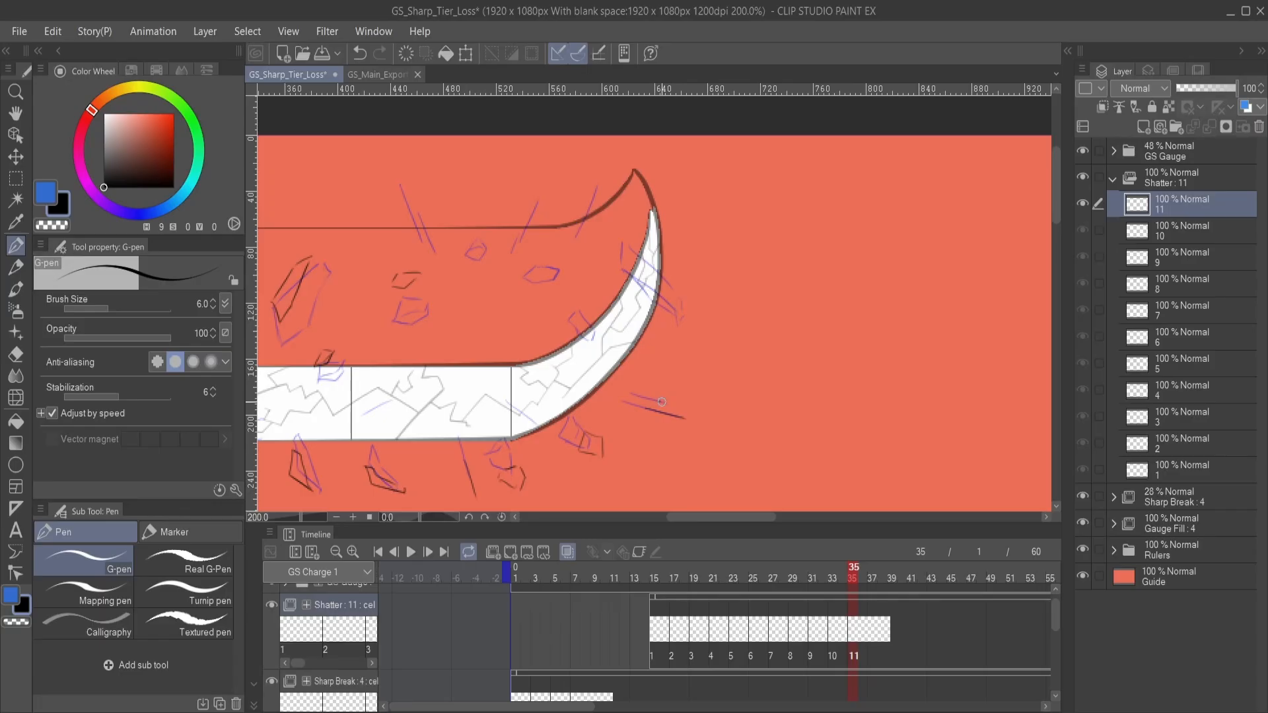
# - Draw the shard across the gauge's curved tip and the thin upward streaks near the tip on Shatter cel 11
pyautogui.moveTo(647, 291)
pyautogui.mouseDown()
pyautogui.moveTo(681, 337)
pyautogui.moveTo(715, 338)
pyautogui.moveTo(721, 325)
pyautogui.mouseUp()
pyautogui.moveTo(721, 325)
pyautogui.mouseDown()
pyautogui.moveTo(687, 305)
pyautogui.moveTo(675, 313)
pyautogui.mouseUp()
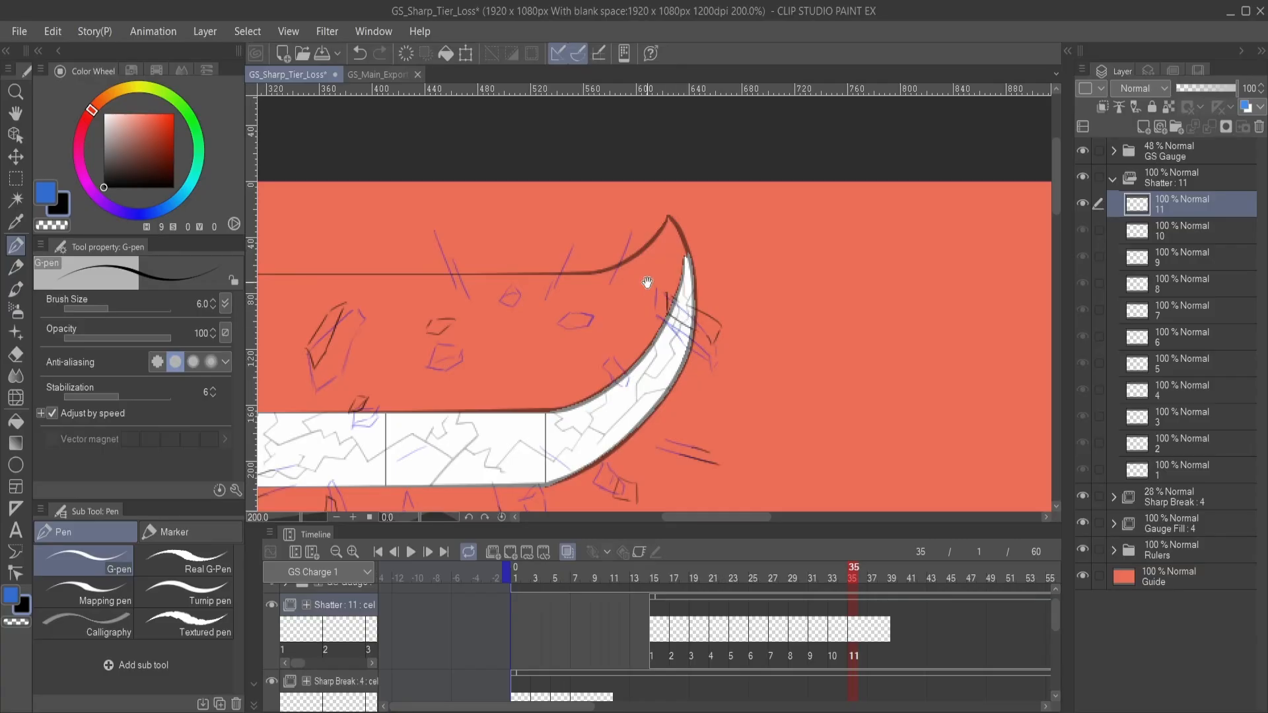
pyautogui.moveTo(600, 281)
pyautogui.mouseDown()
pyautogui.moveTo(713, 266)
pyautogui.moveTo(670, 325)
pyautogui.moveTo(711, 255)
pyautogui.mouseUp()
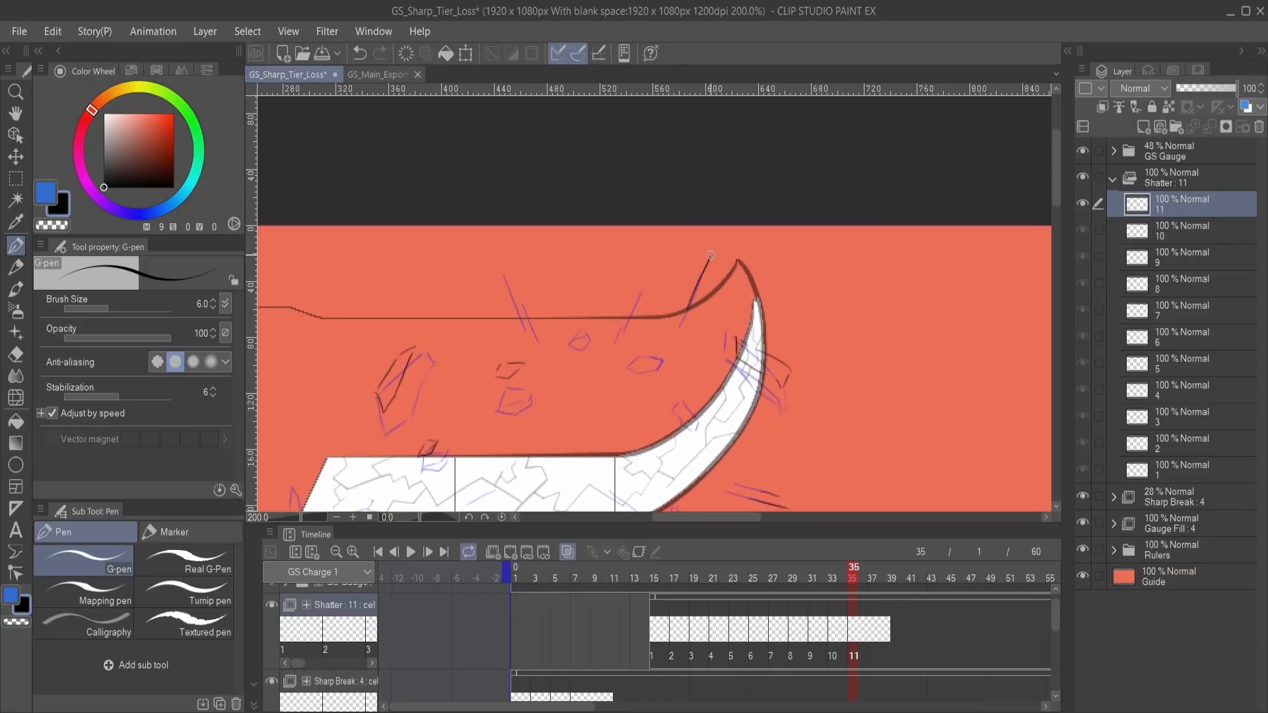
pyautogui.moveTo(690, 308); pyautogui.dragTo(706, 269)
pyautogui.moveTo(634, 316)
pyautogui.mouseDown()
pyautogui.moveTo(689, 292)
pyautogui.moveTo(699, 263)
pyautogui.mouseUp()
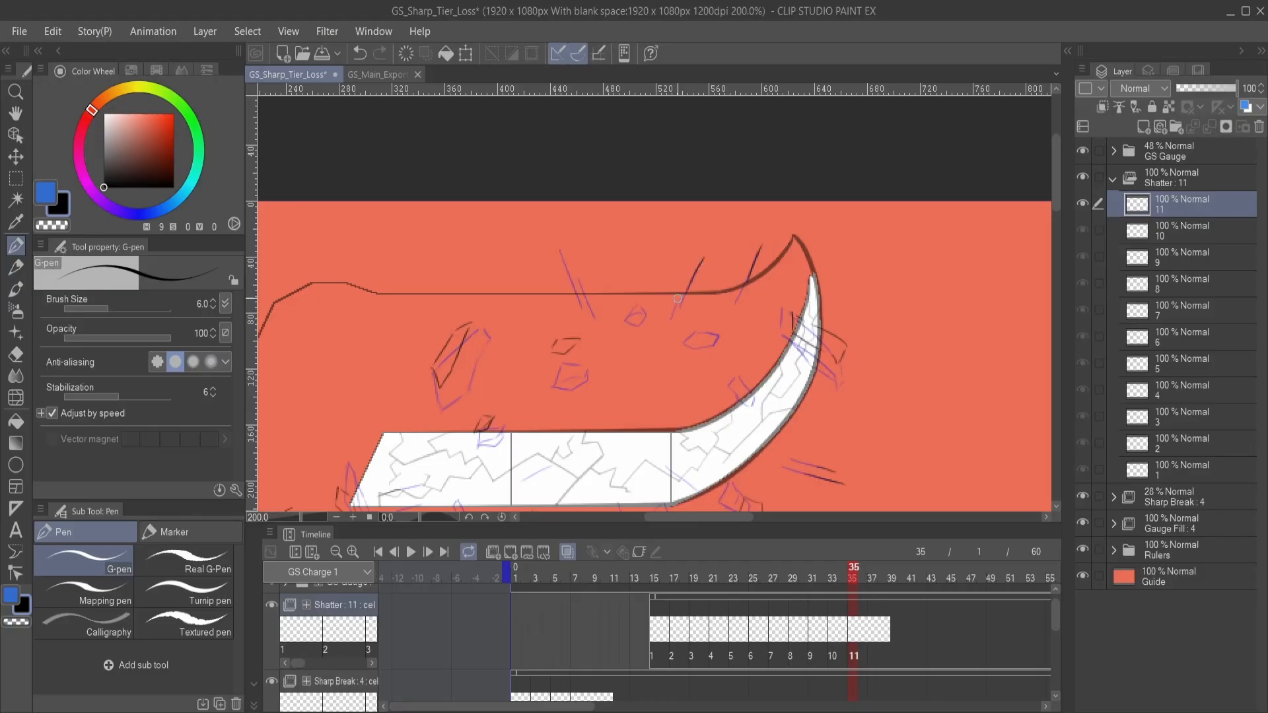
# - Draw the leftmost slanted streak above the blade's top edge on Shatter cel 11, undoing unwanted strokes
pyautogui.hotkey('ctrl', 'z')
pyautogui.moveTo(641, 318); pyautogui.dragTo(727, 320)
pyautogui.moveTo(658, 284); pyautogui.dragTo(640, 241)
pyautogui.hotkey('ctrl', 'z')
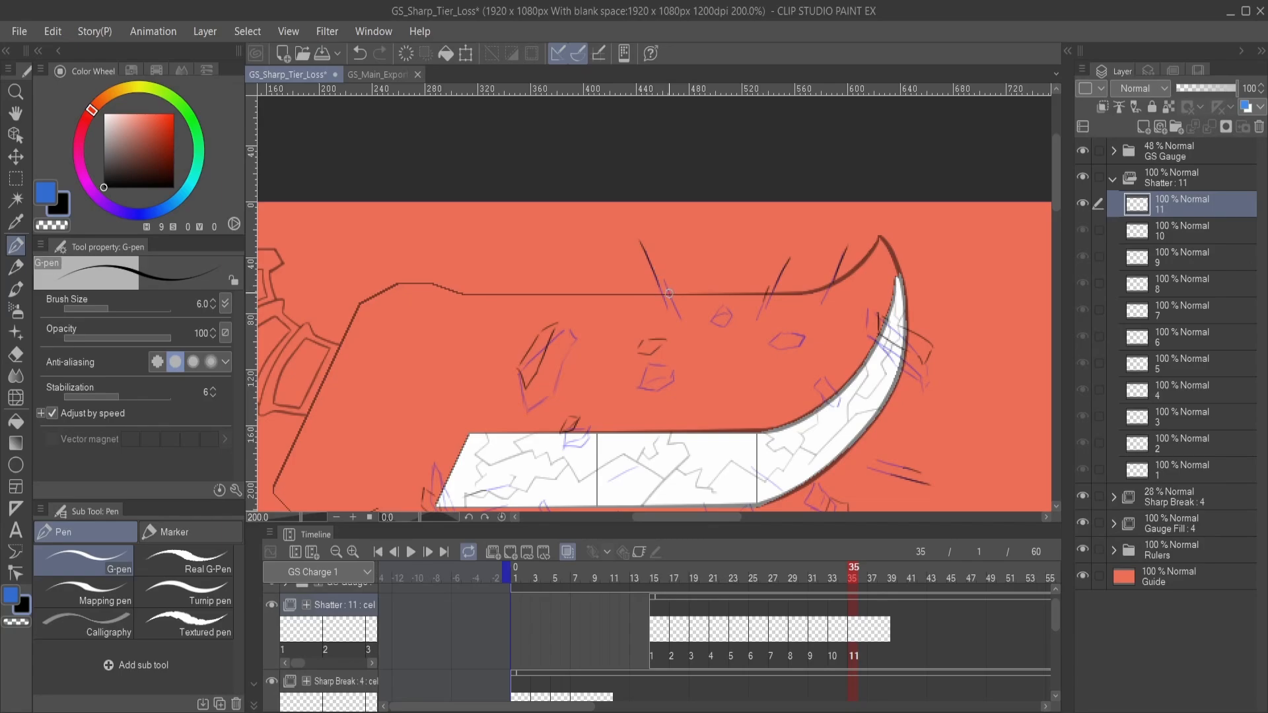
# - Add Shatter cel 12 at frame 37 and draw a smaller shard at the gauge's pointed left end
pyautogui.moveTo(656, 368); pyautogui.dragTo(670, 245)
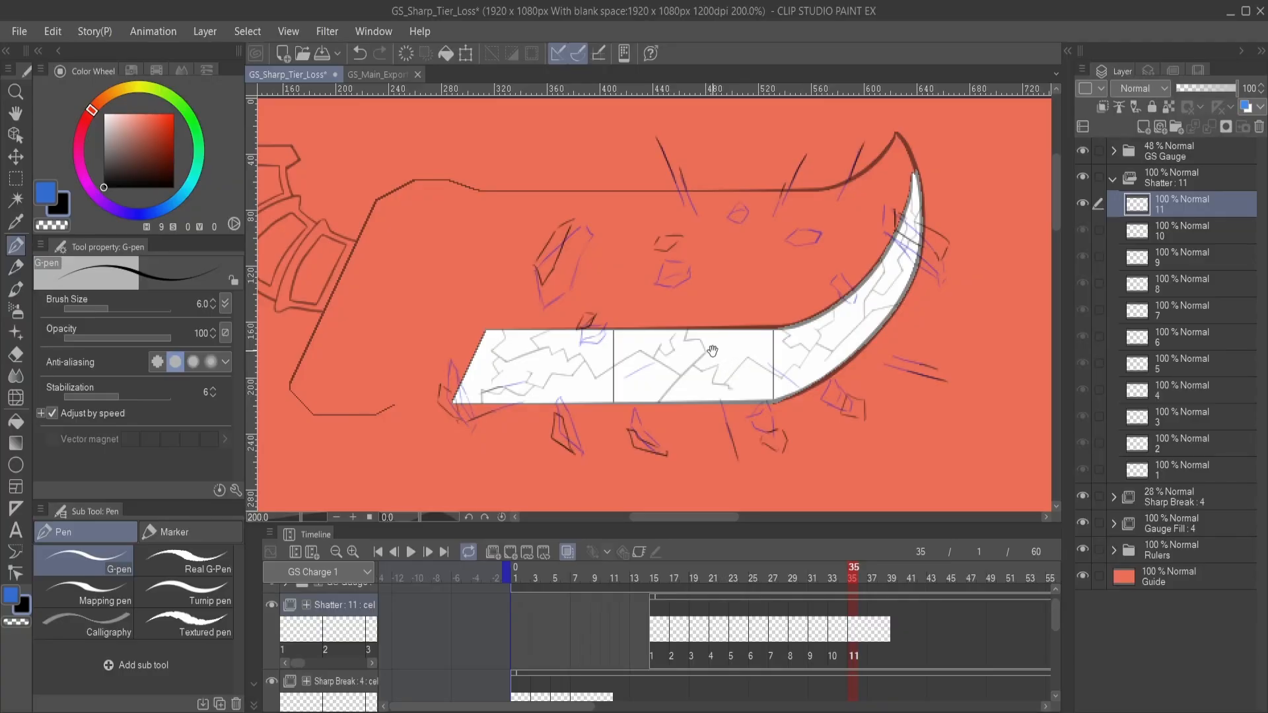
pyautogui.moveTo(718, 343)
pyautogui.mouseDown()
pyautogui.moveTo(687, 316)
pyautogui.moveTo(723, 290)
pyautogui.moveTo(725, 304)
pyautogui.mouseUp()
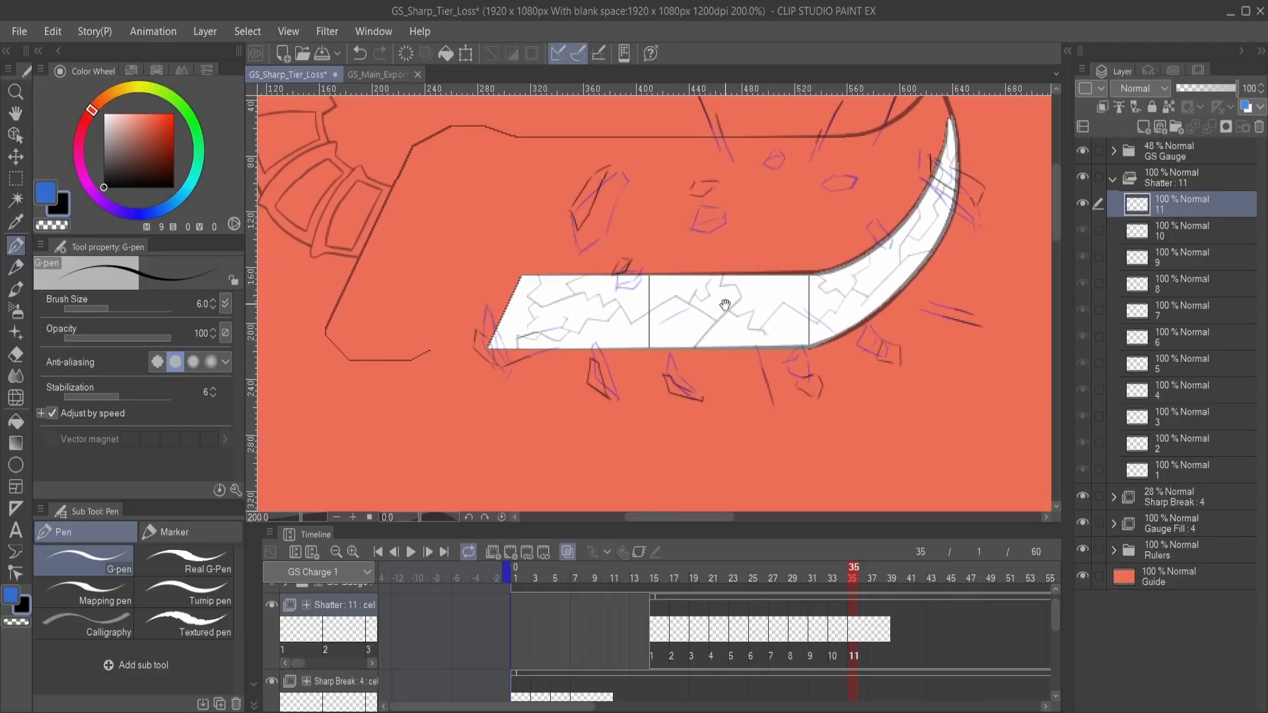
pyautogui.click(873, 627)
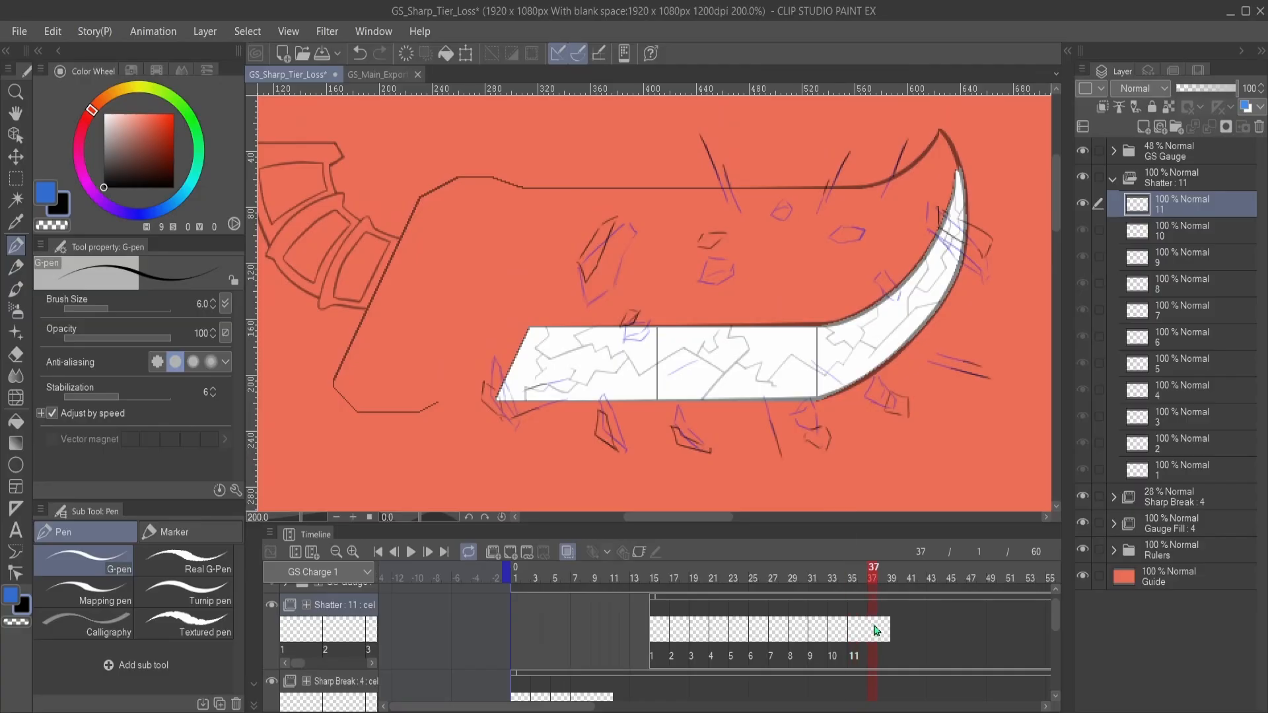
pyautogui.click(511, 553)
pyautogui.moveTo(675, 391); pyautogui.dragTo(806, 374)
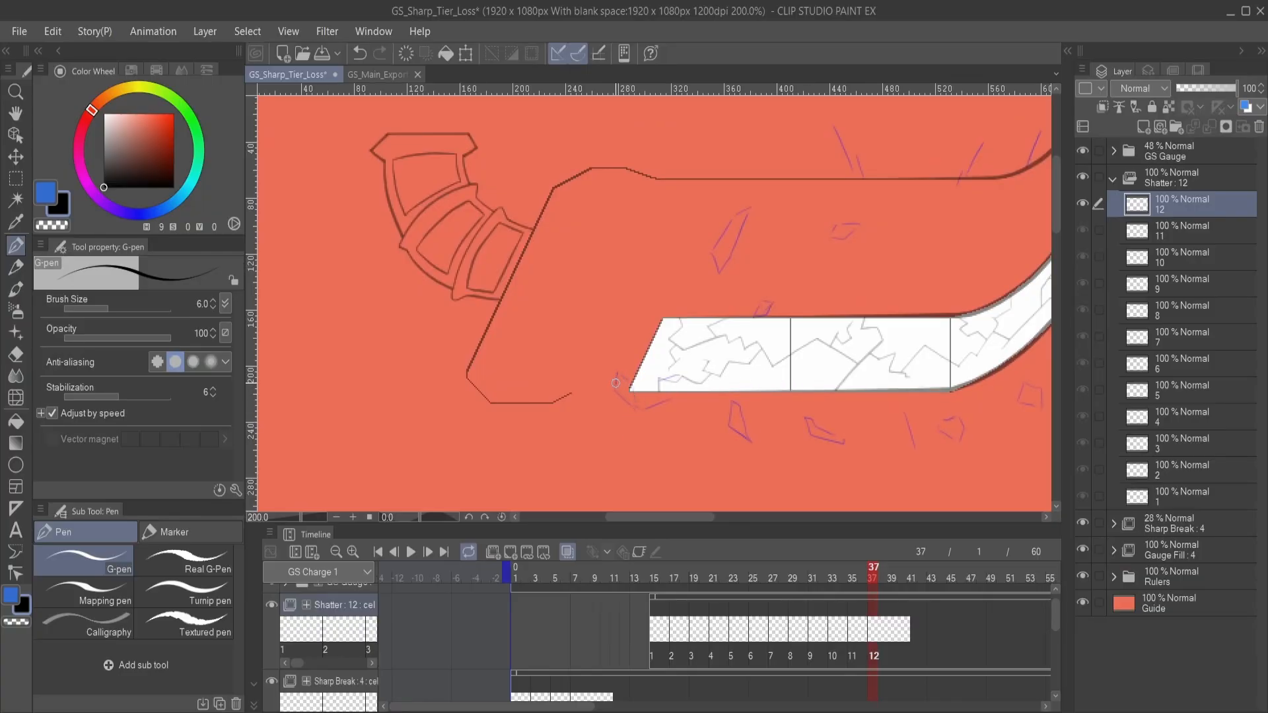
pyautogui.moveTo(615, 383); pyautogui.dragTo(633, 406)
# - Draw the large upper shard as a smaller, narrower outline on Shatter cel 12
pyautogui.moveTo(712, 320); pyautogui.dragTo(642, 391)
pyautogui.moveTo(641, 321)
pyautogui.mouseDown()
pyautogui.moveTo(666, 286)
pyautogui.moveTo(642, 322)
pyautogui.mouseUp()
pyautogui.moveTo(684, 365); pyautogui.dragTo(677, 307)
pyautogui.moveTo(663, 386); pyautogui.dragTo(665, 308)
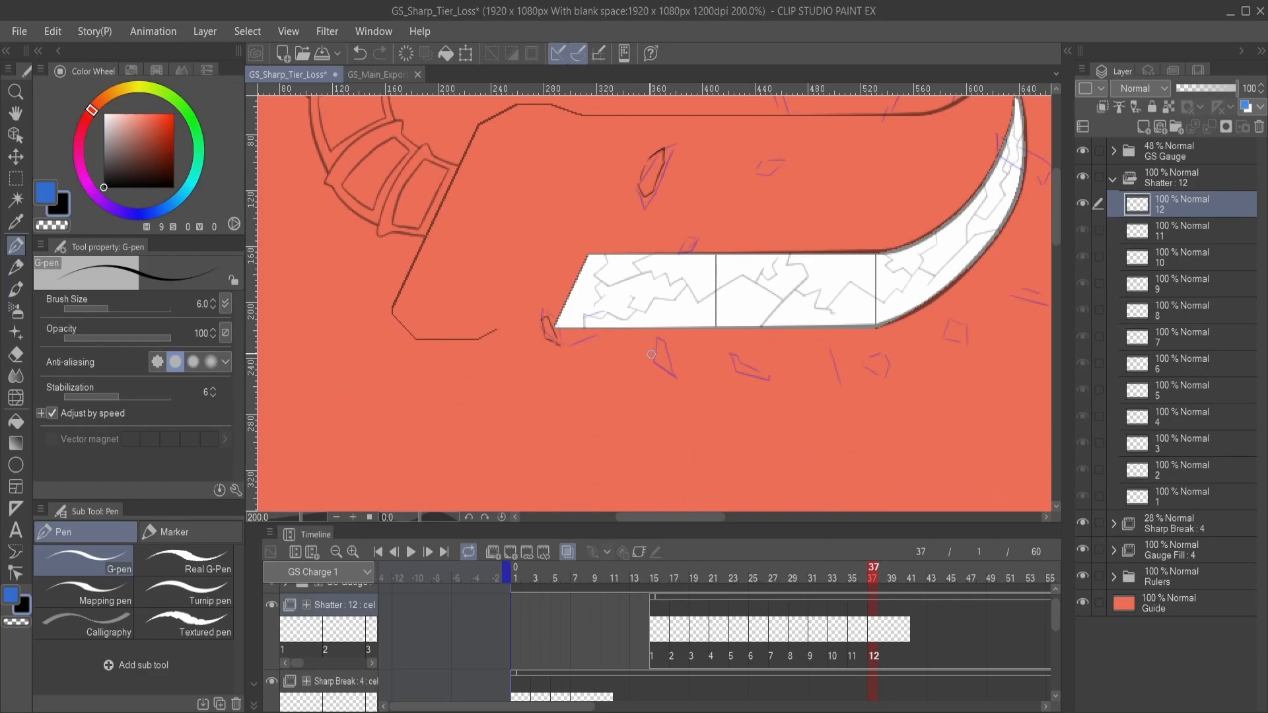
# - Draw the shard below the gauge's left section and two small fragments above the gauge on Shatter cel 12
pyautogui.moveTo(652, 352); pyautogui.dragTo(666, 370)
pyautogui.moveTo(684, 265)
pyautogui.mouseDown()
pyautogui.moveTo(659, 329)
pyautogui.moveTo(655, 295)
pyautogui.moveTo(666, 315)
pyautogui.mouseUp()
pyautogui.moveTo(732, 266); pyautogui.dragTo(670, 314)
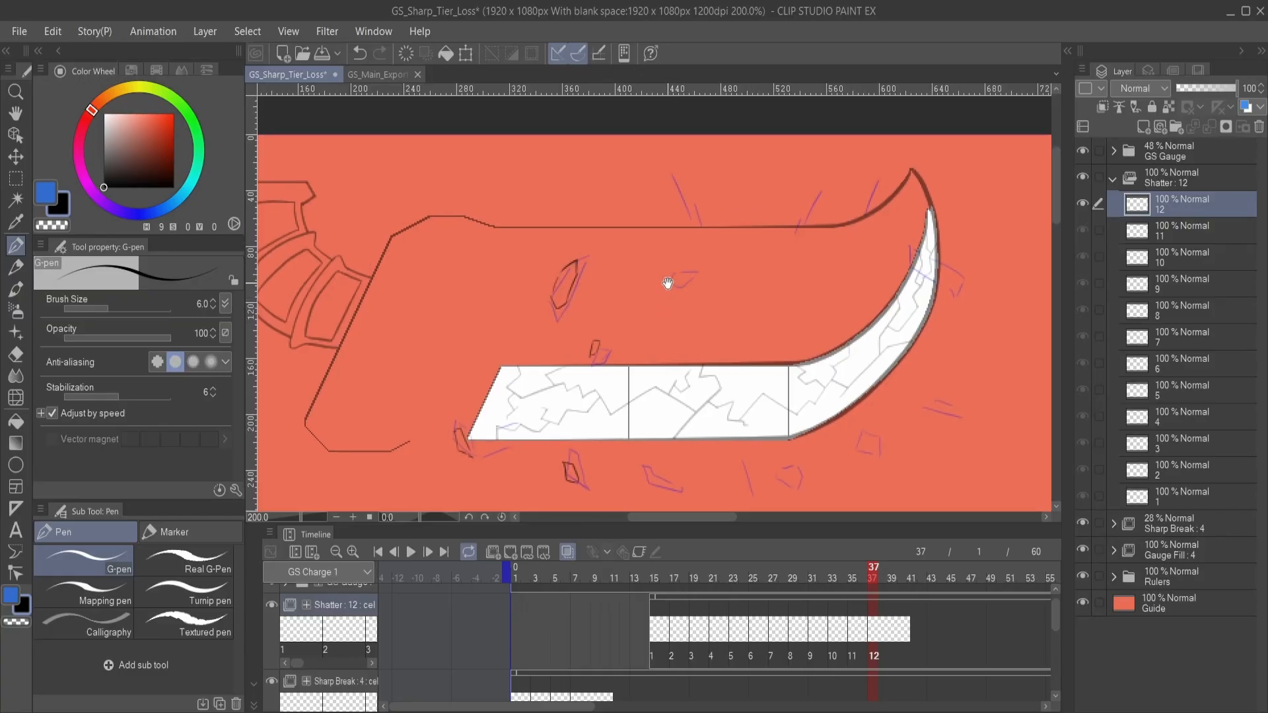
pyautogui.moveTo(672, 268)
pyautogui.mouseDown()
pyautogui.moveTo(686, 263)
pyautogui.moveTo(672, 272)
pyautogui.mouseUp()
# - Draw the fragments below the gauge's middle and curve and the short outward streak on Shatter cel 12, undoing an unwanted stroke
pyautogui.moveTo(669, 479)
pyautogui.mouseDown()
pyautogui.moveTo(651, 378)
pyautogui.moveTo(654, 397)
pyautogui.moveTo(646, 390)
pyautogui.moveTo(625, 428)
pyautogui.moveTo(622, 413)
pyautogui.mouseUp()
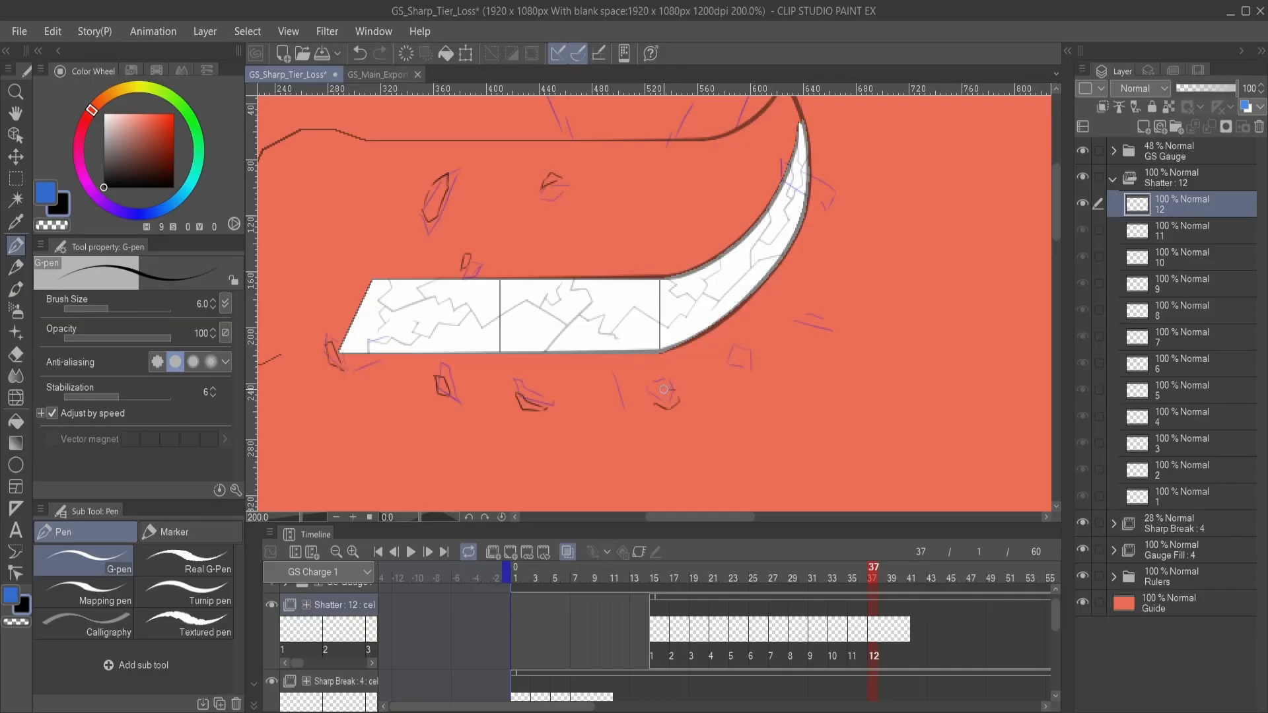
pyautogui.moveTo(732, 362)
pyautogui.mouseDown()
pyautogui.moveTo(675, 379)
pyautogui.moveTo(705, 367)
pyautogui.moveTo(659, 402)
pyautogui.moveTo(684, 404)
pyautogui.moveTo(668, 396)
pyautogui.mouseUp()
pyautogui.moveTo(722, 358)
pyautogui.mouseDown()
pyautogui.moveTo(688, 359)
pyautogui.moveTo(718, 360)
pyautogui.mouseUp()
pyautogui.hotkey('ctrl', 'z')
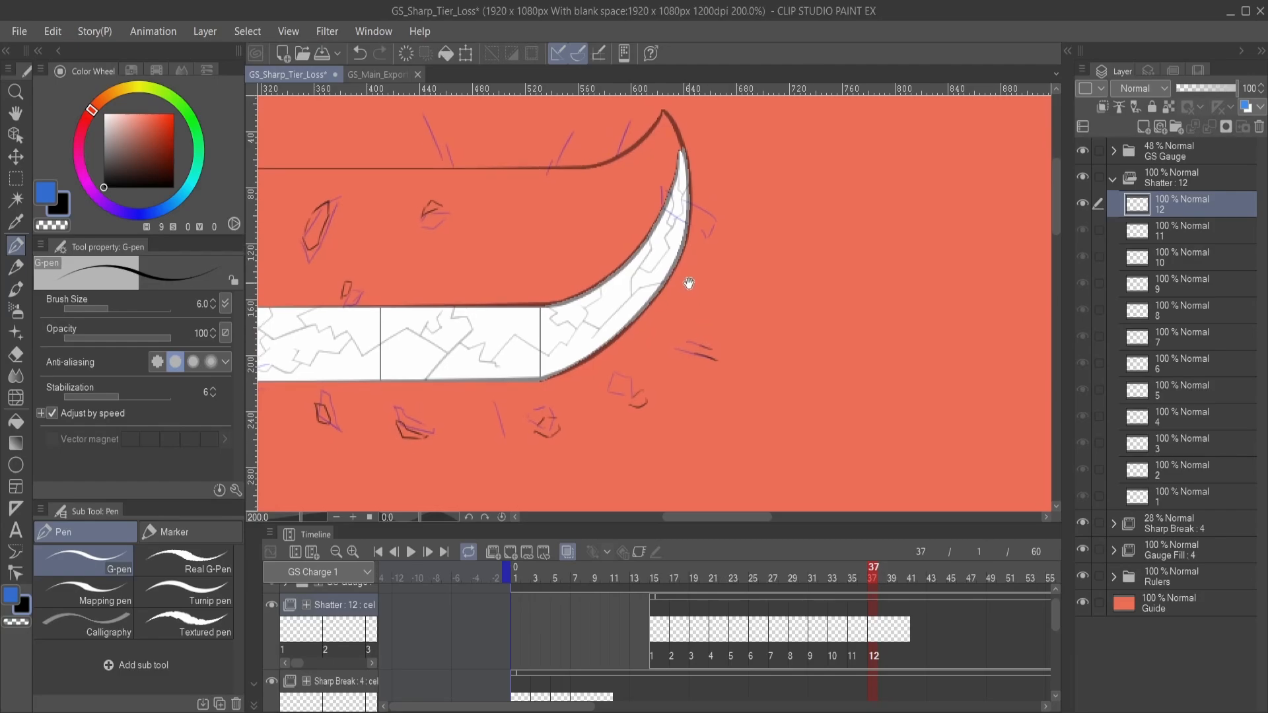
# - Draw the small shard at the gauge's curved tip and the thin streaks above the blade on Shatter cel 12
pyautogui.moveTo(700, 241)
pyautogui.mouseDown()
pyautogui.moveTo(715, 381)
pyautogui.moveTo(704, 337)
pyautogui.moveTo(725, 341)
pyautogui.moveTo(721, 316)
pyautogui.moveTo(736, 331)
pyautogui.mouseUp()
pyautogui.moveTo(670, 293)
pyautogui.mouseDown()
pyautogui.moveTo(713, 340)
pyautogui.moveTo(671, 311)
pyautogui.moveTo(709, 293)
pyautogui.moveTo(714, 250)
pyautogui.mouseUp()
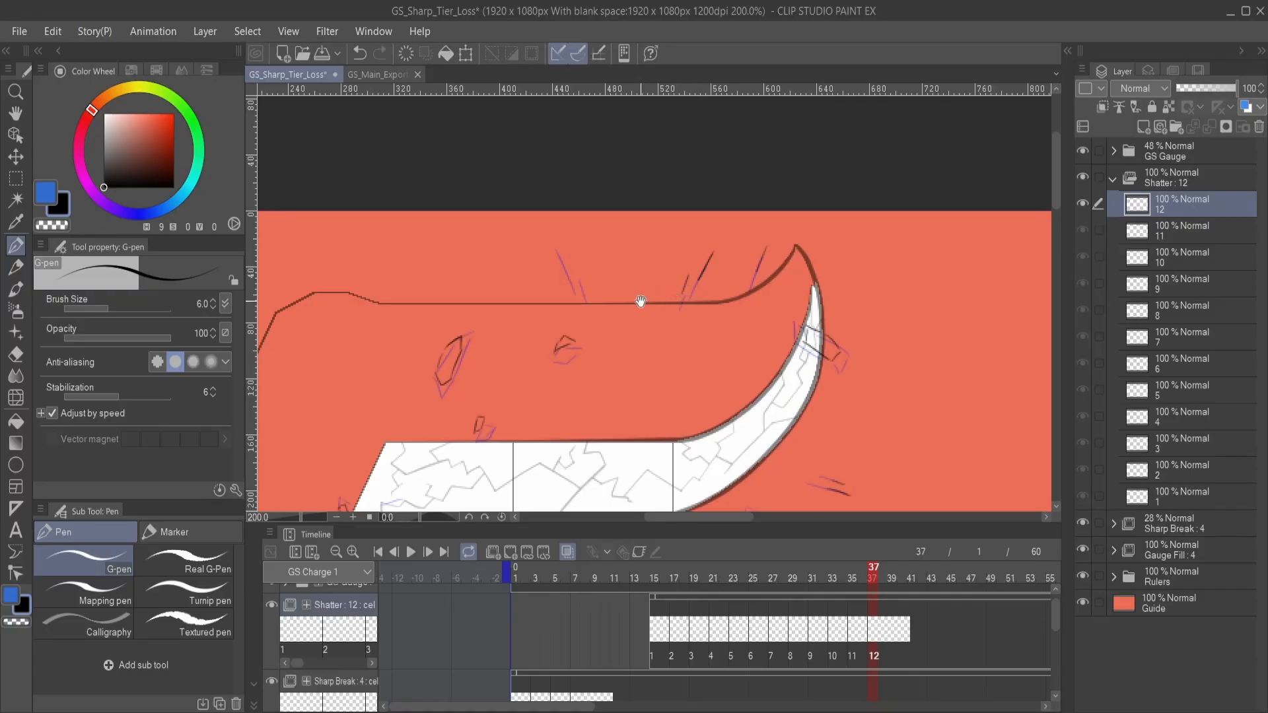
pyautogui.moveTo(640, 286)
pyautogui.mouseDown()
pyautogui.moveTo(657, 277)
pyautogui.moveTo(636, 258)
pyautogui.mouseUp()
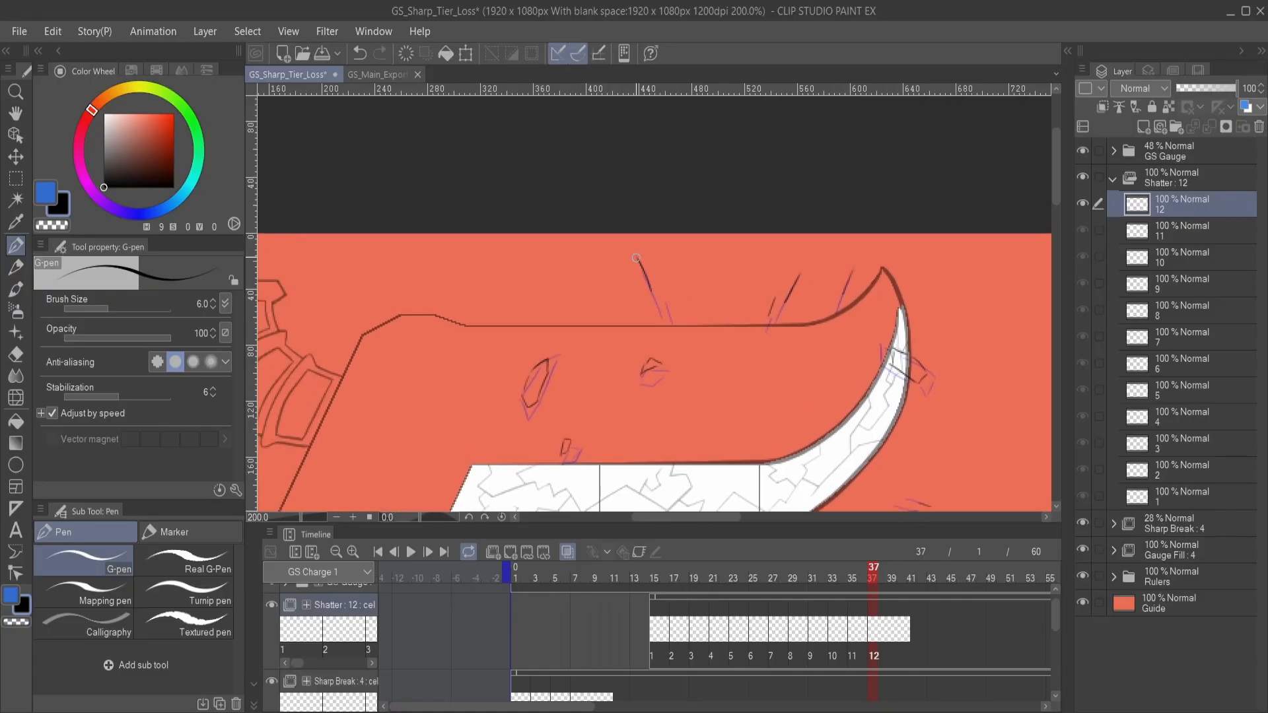
pyautogui.moveTo(668, 305); pyautogui.dragTo(657, 279)
pyautogui.moveTo(695, 326)
pyautogui.mouseDown()
pyautogui.moveTo(680, 263)
pyautogui.moveTo(694, 233)
pyautogui.mouseUp()
pyautogui.moveTo(748, 376)
pyautogui.mouseDown()
pyautogui.moveTo(701, 334)
pyautogui.moveTo(733, 304)
pyautogui.moveTo(719, 293)
pyautogui.moveTo(637, 300)
pyautogui.moveTo(690, 340)
pyautogui.moveTo(670, 348)
pyautogui.moveTo(683, 335)
pyautogui.mouseUp()
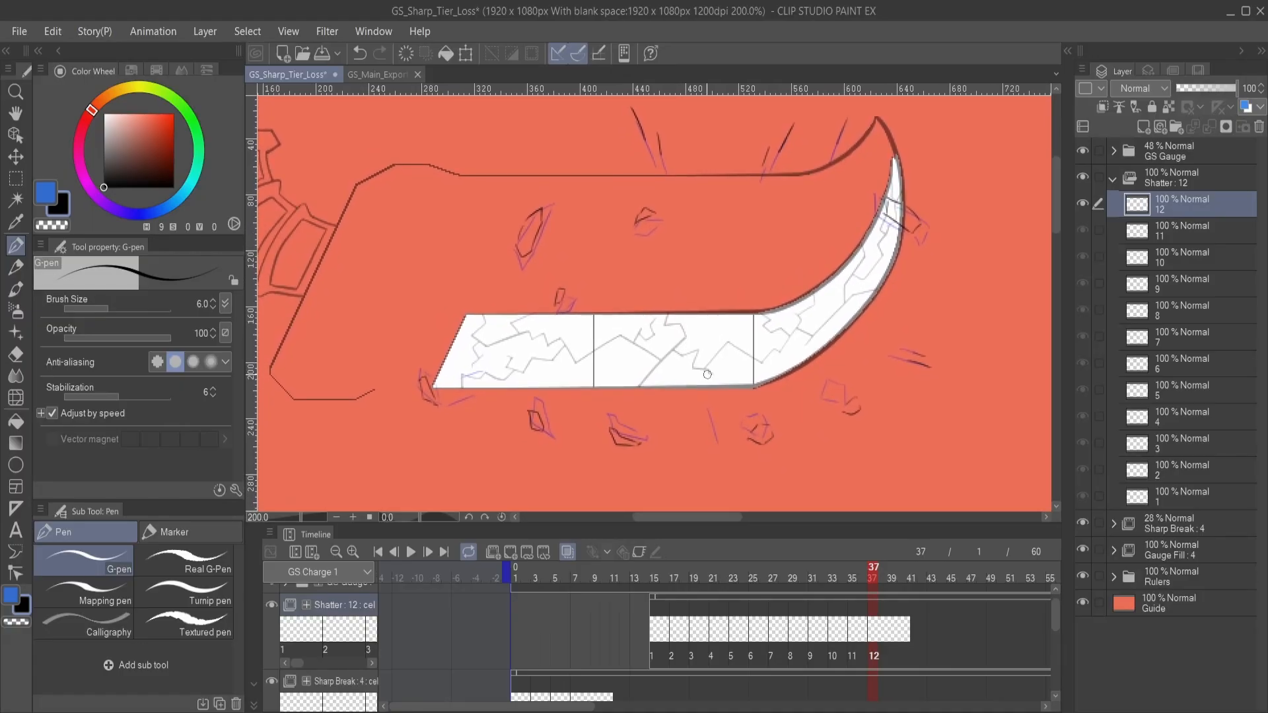
# - Turn off onion skin and collapse the Shatter animation folder
pyautogui.scroll(-2, 707, 375)
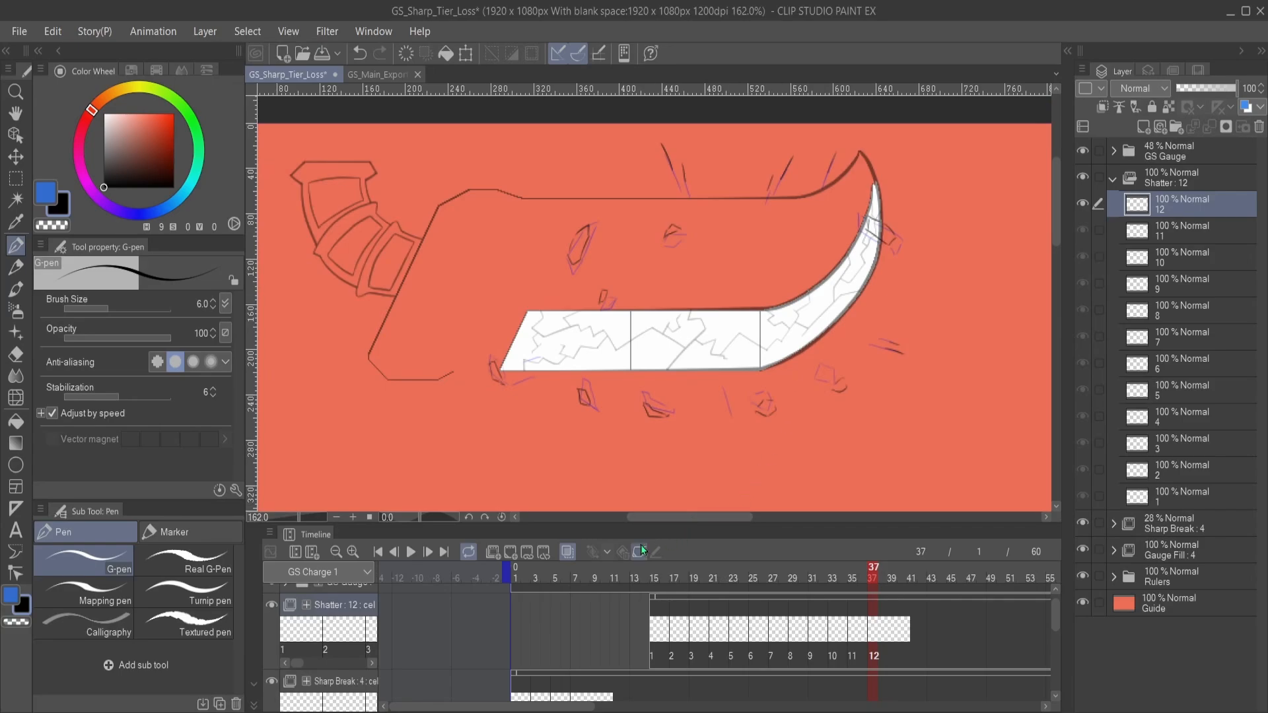
pyautogui.click(565, 549)
pyautogui.click(1113, 179)
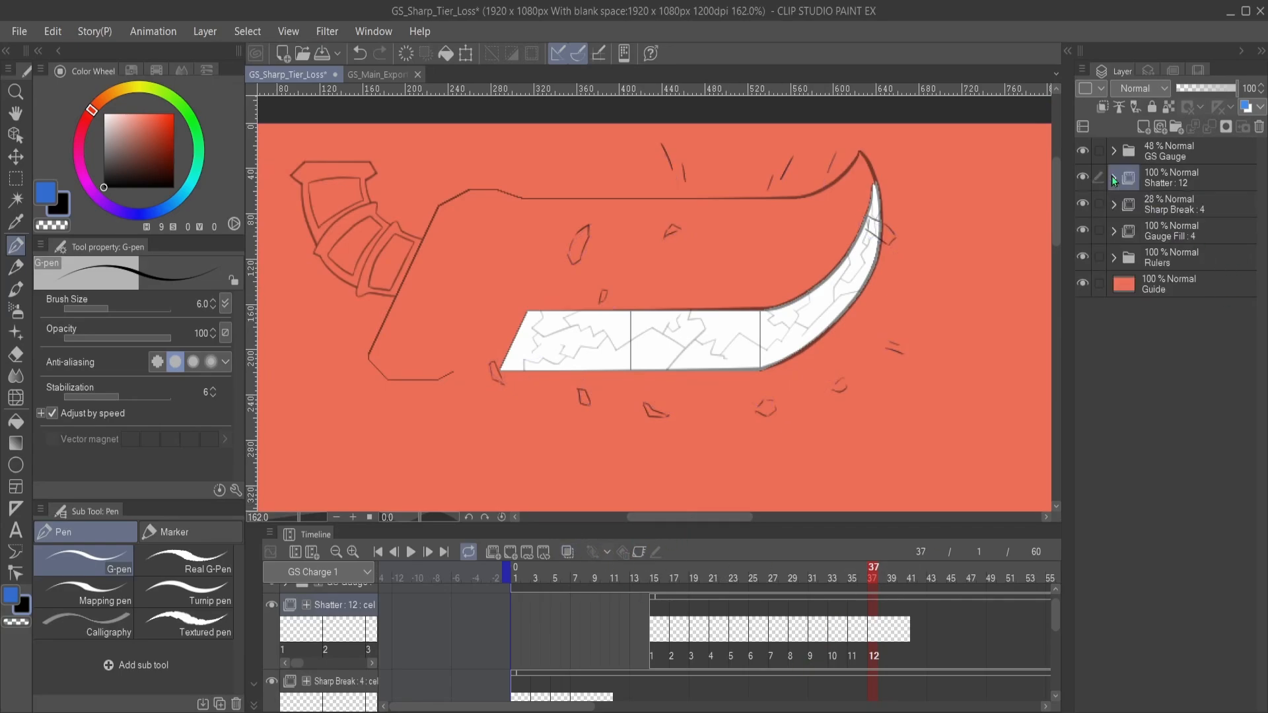
# - Set the Sharp Break folder's opacity to 100%
pyautogui.click(1199, 207)
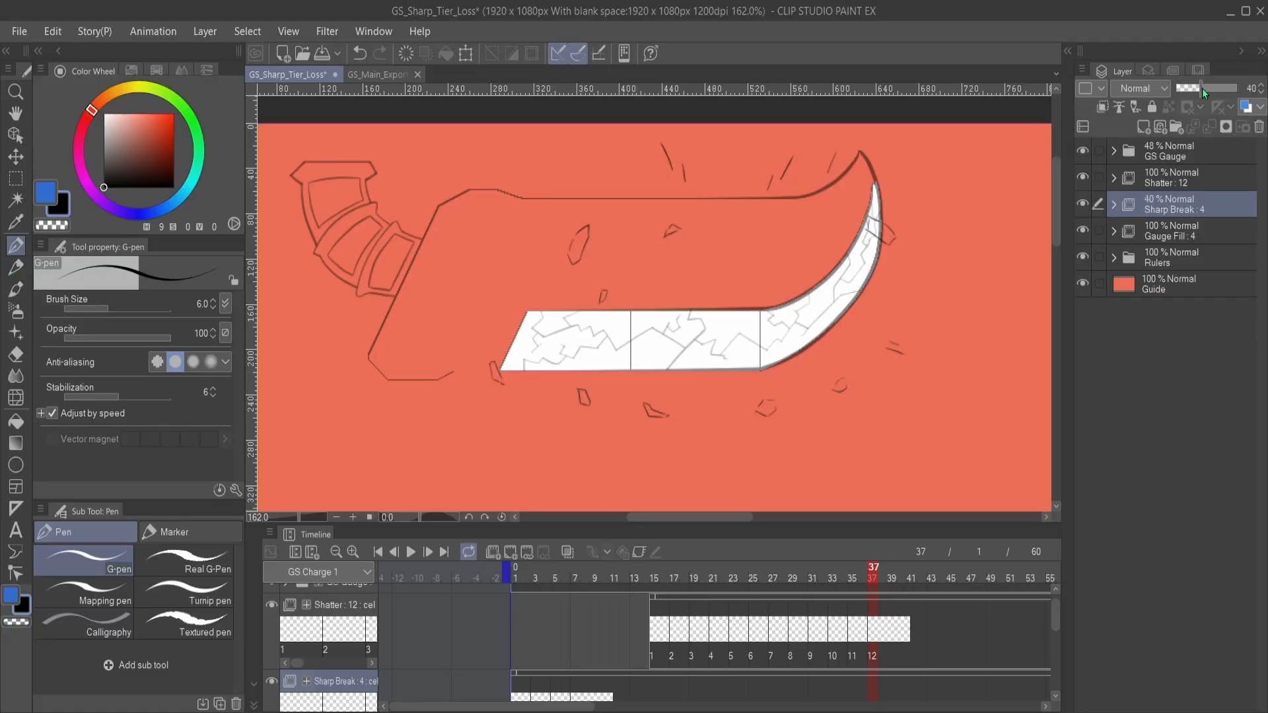
pyautogui.moveTo(1202, 89); pyautogui.dragTo(1242, 89)
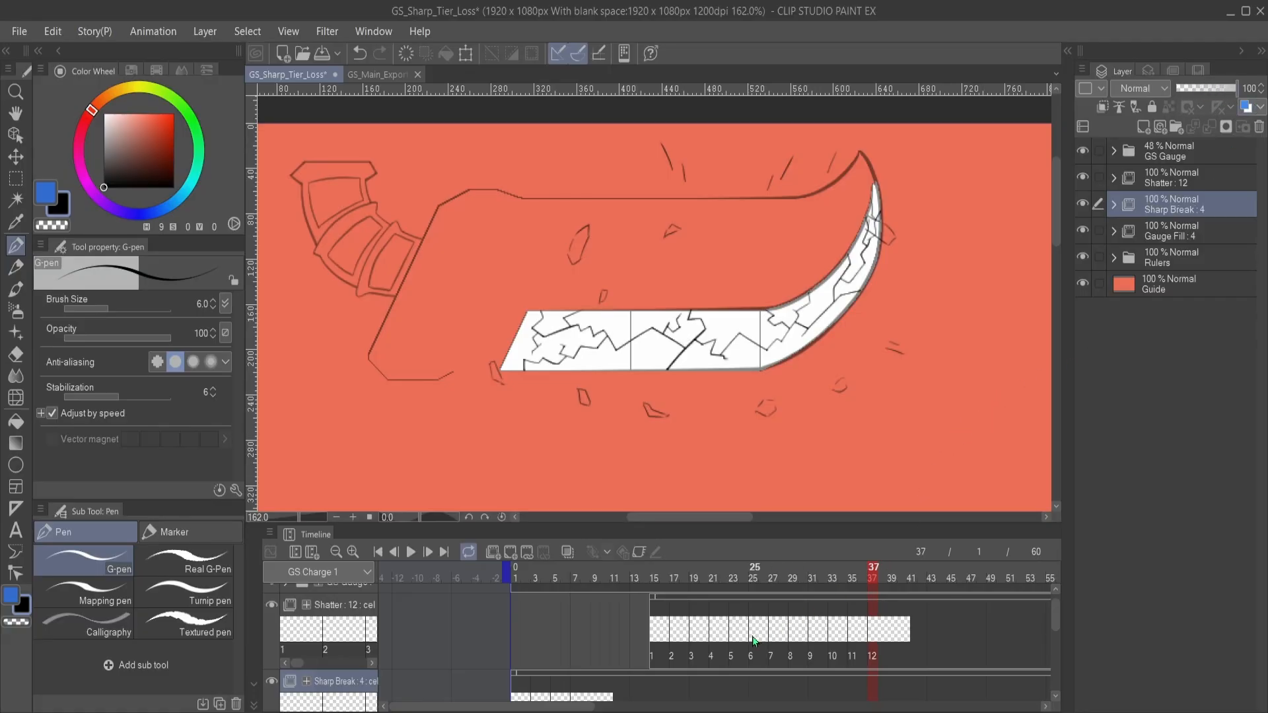
# - Look through the timeline's tracks and go to Gauge Fill cel 4 at frame 13
pyautogui.scroll(1, 756, 639)
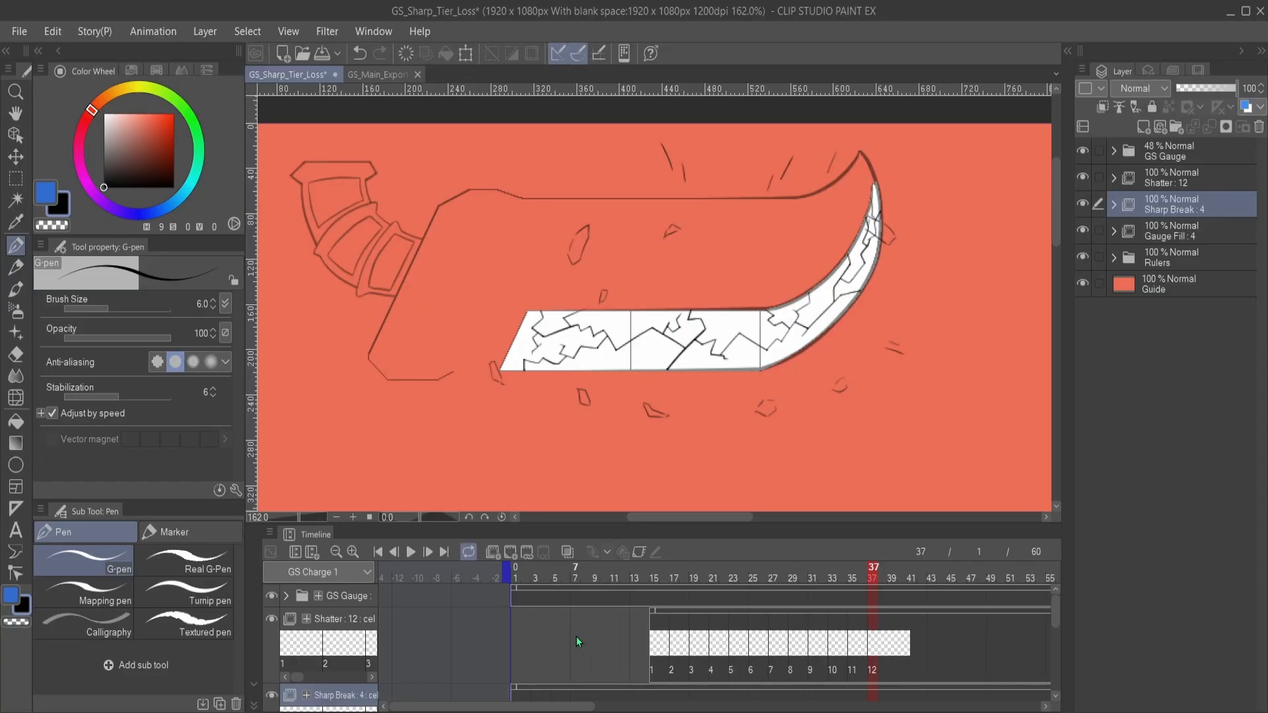
pyautogui.scroll(-2, 594, 634)
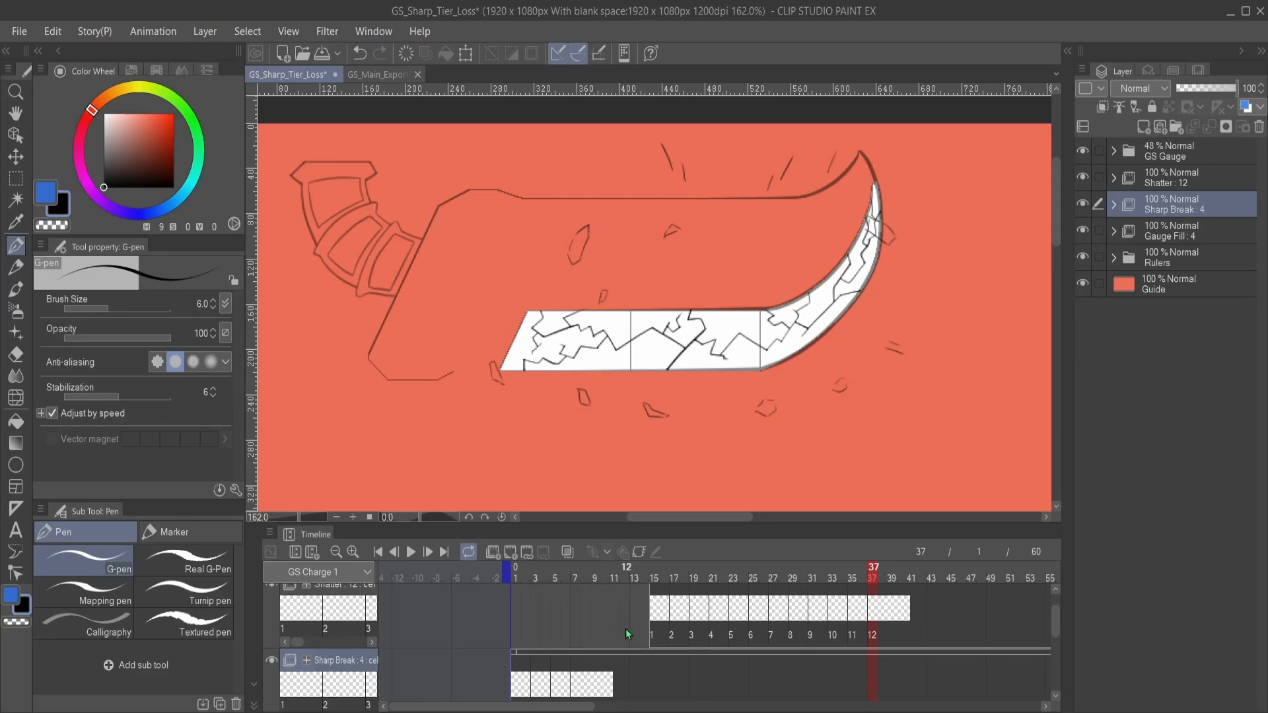
pyautogui.scroll(-3, 624, 628)
pyautogui.scroll(-2, 625, 629)
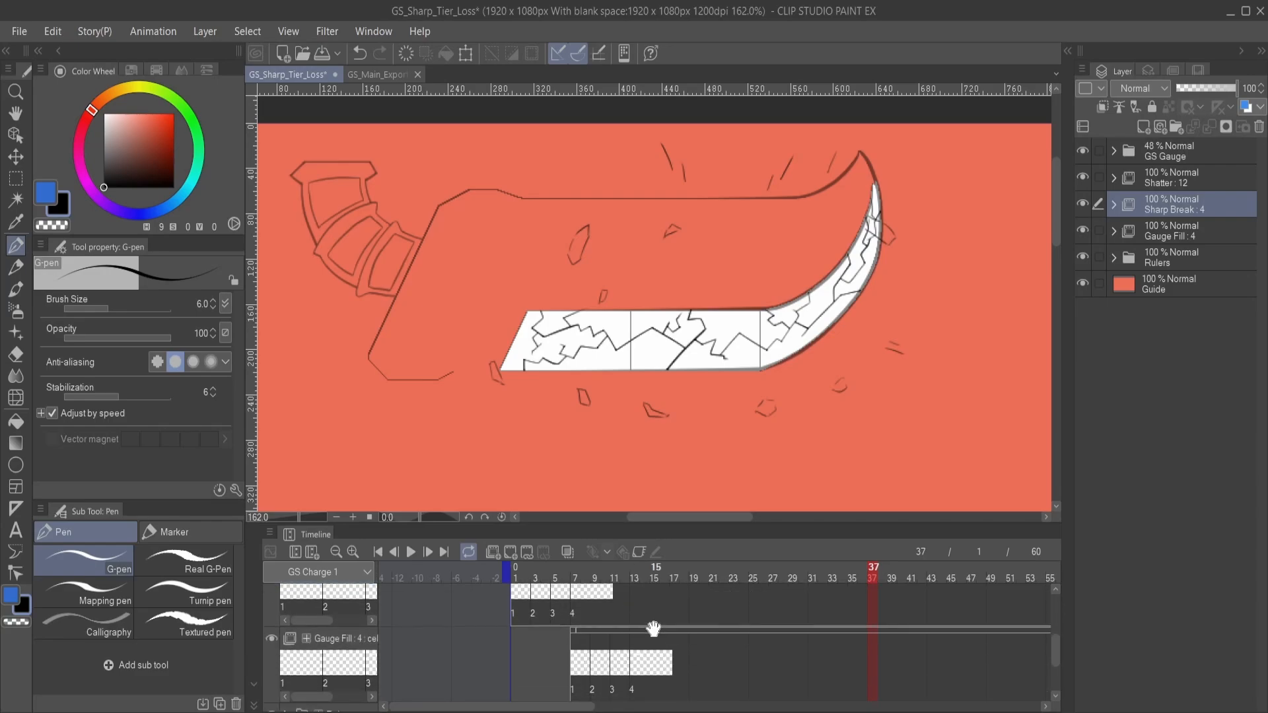
pyautogui.scroll(-2, 651, 631)
pyautogui.click(634, 644)
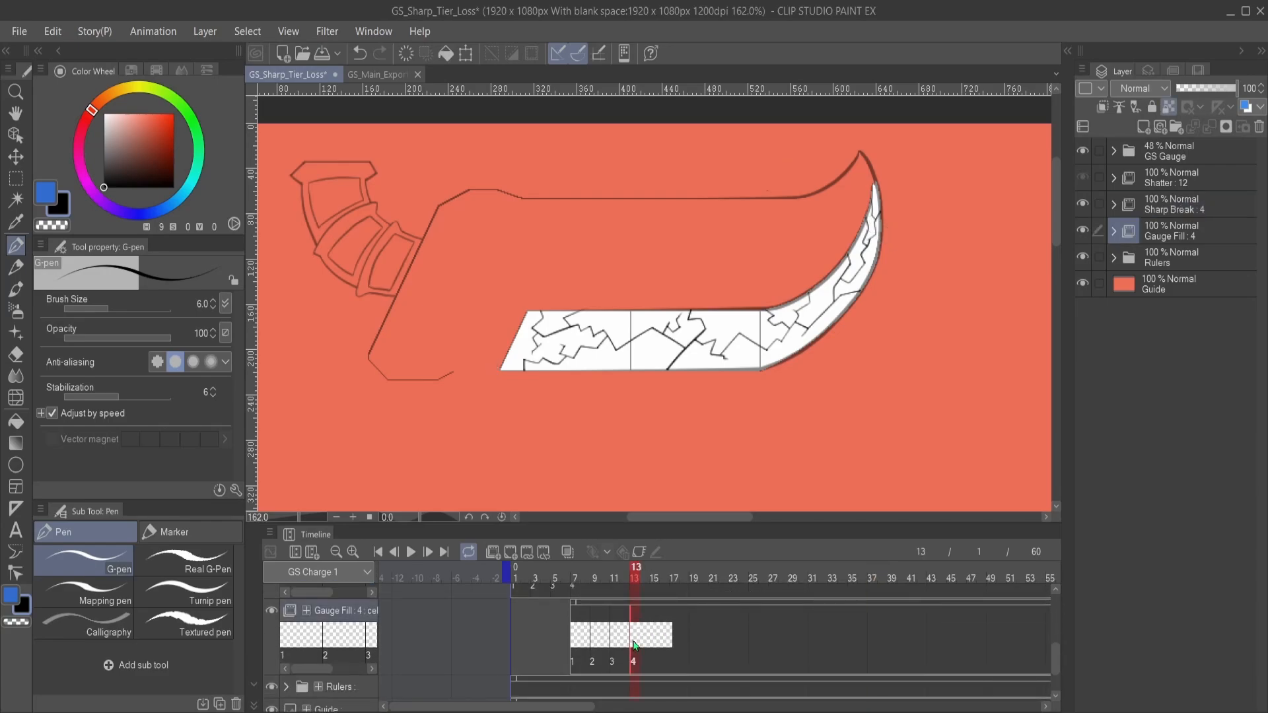
pyautogui.scroll(2, 715, 631)
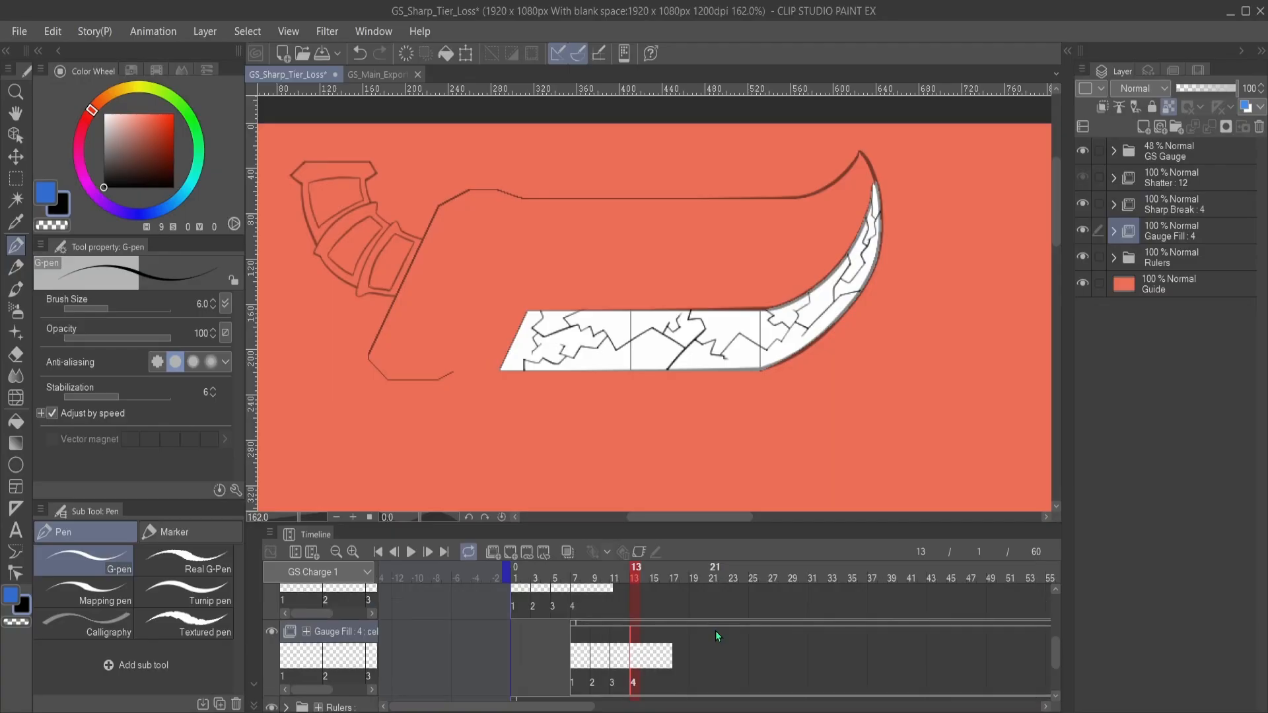
pyautogui.scroll(-1, 714, 630)
# - Set the GS Gauge folder's opacity to 100%
pyautogui.click(1173, 163)
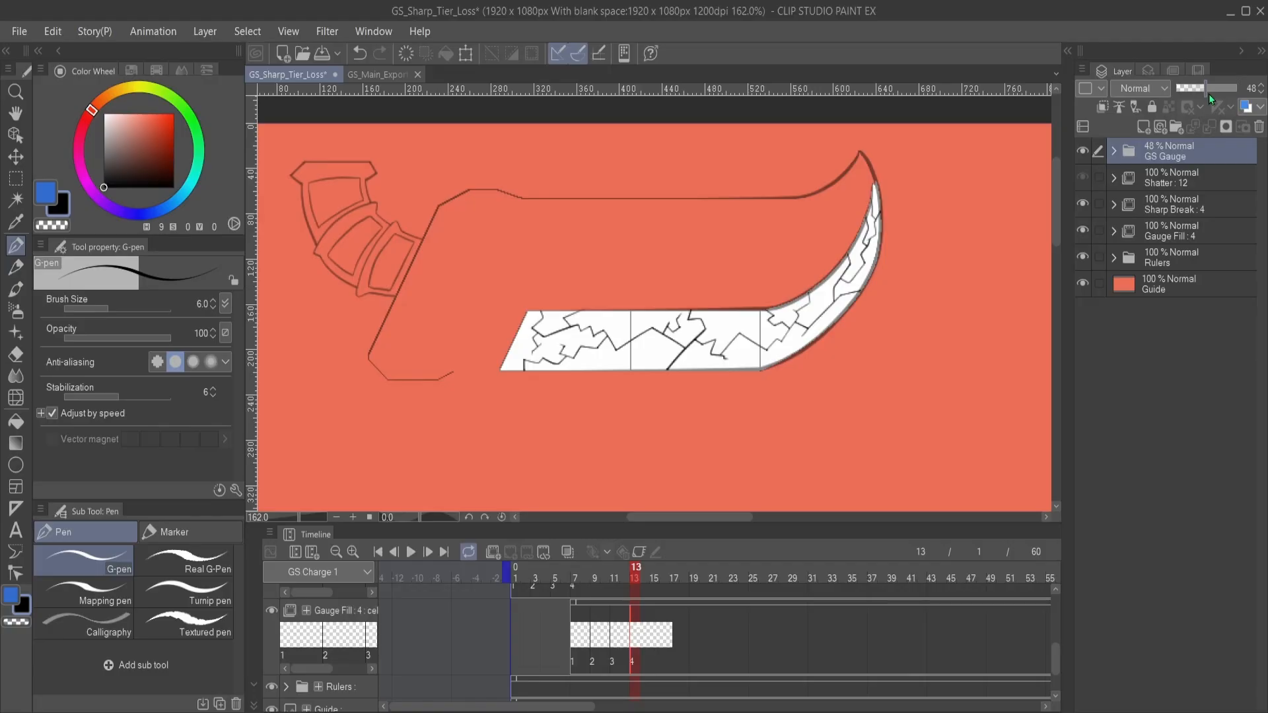
pyautogui.moveTo(1209, 94); pyautogui.dragTo(1265, 90)
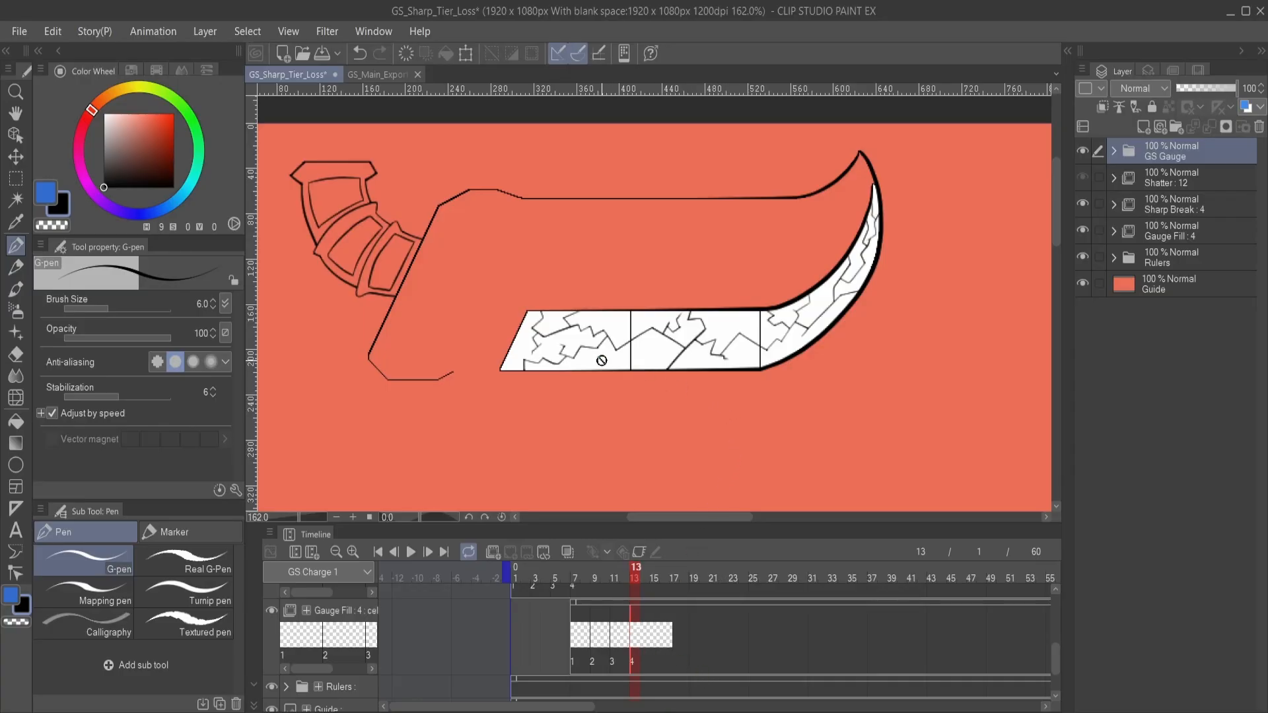
pyautogui.scroll(-2, 691, 649)
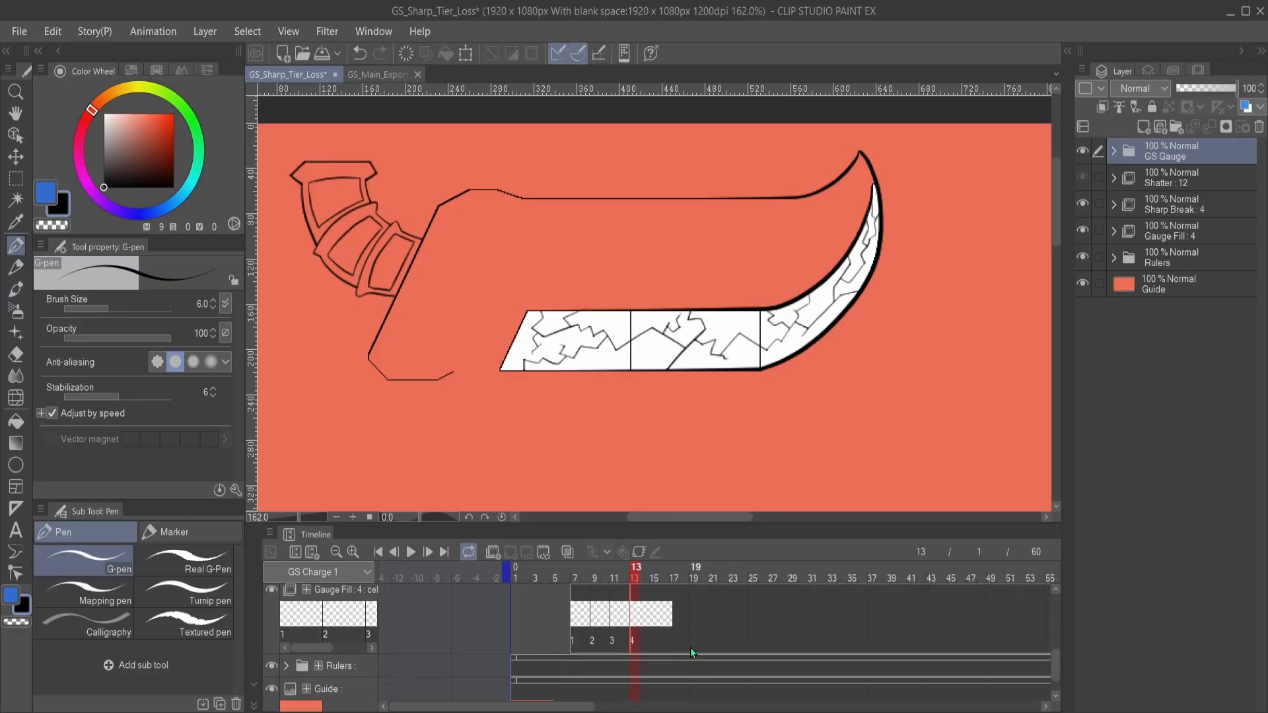
# - Go to Sharp Break cel 4 at frame 7 and hide the Guide layer
pyautogui.scroll(2, 687, 652)
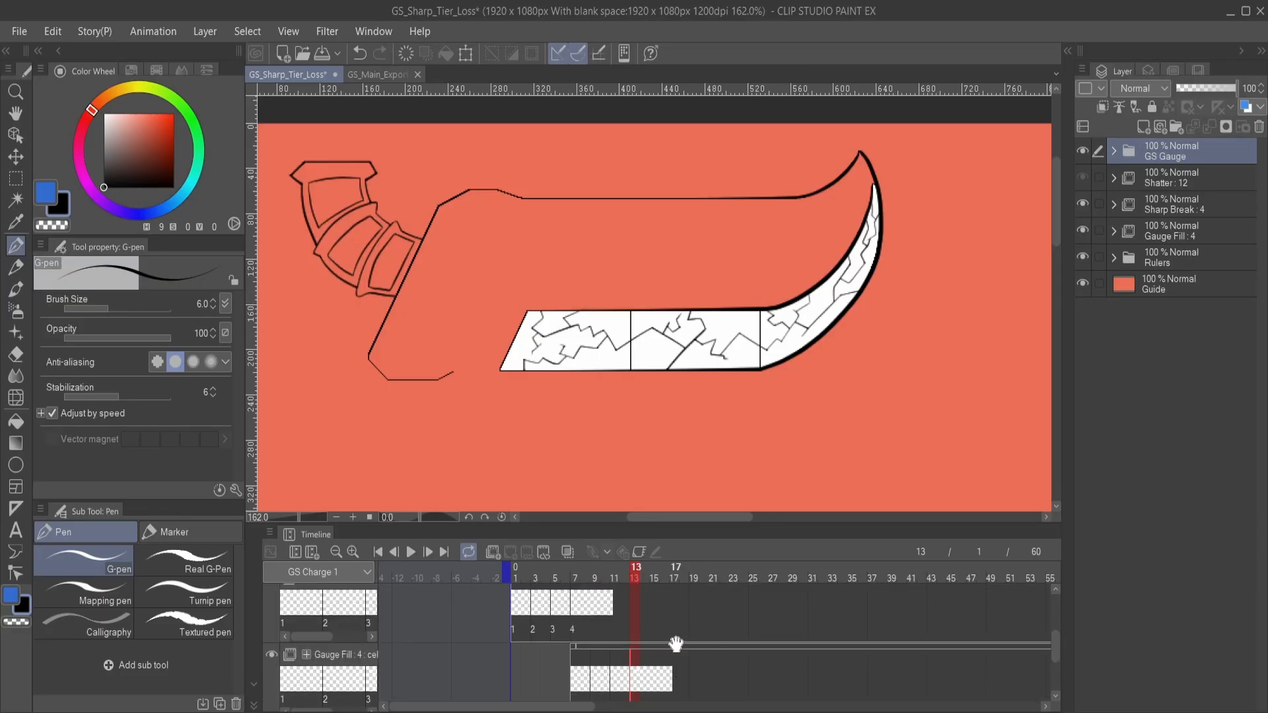
pyautogui.click(575, 612)
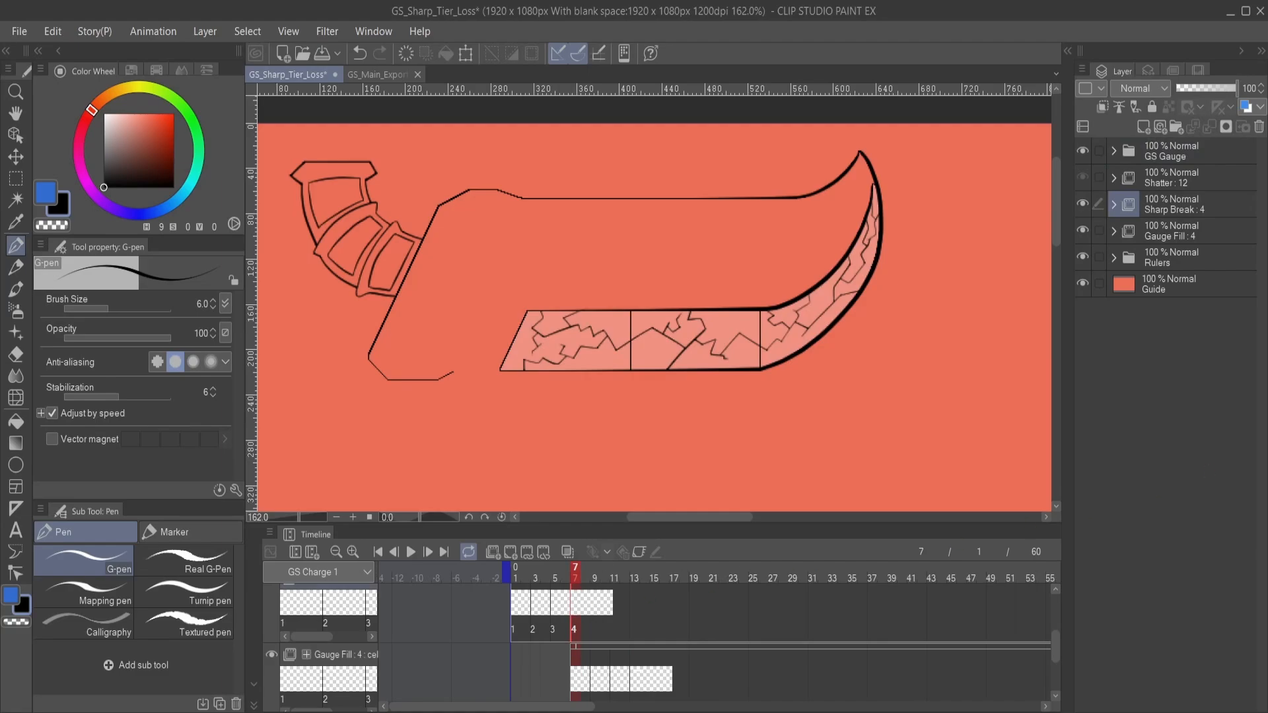
pyautogui.click(1082, 286)
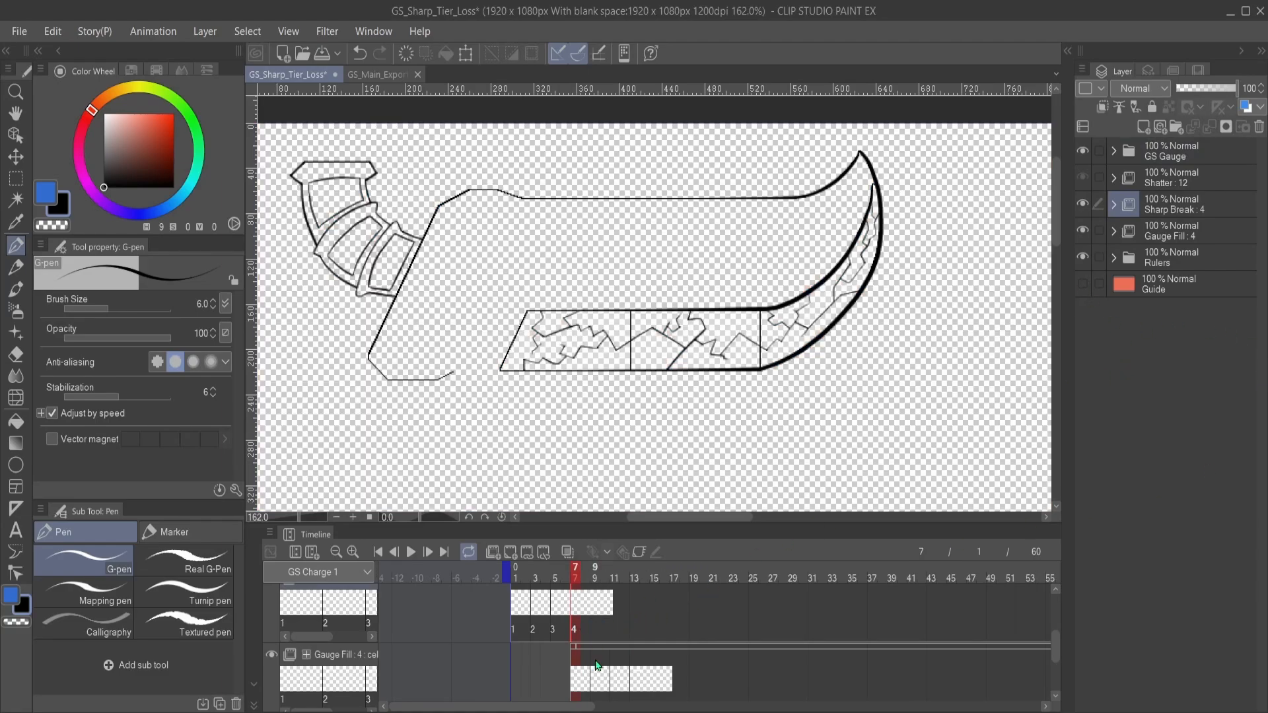
# - Examine Gauge Fill cels 2 to 4 and compare their timing with the Sharp Break track and Shatter cel 1
pyautogui.click(600, 681)
pyautogui.click(615, 682)
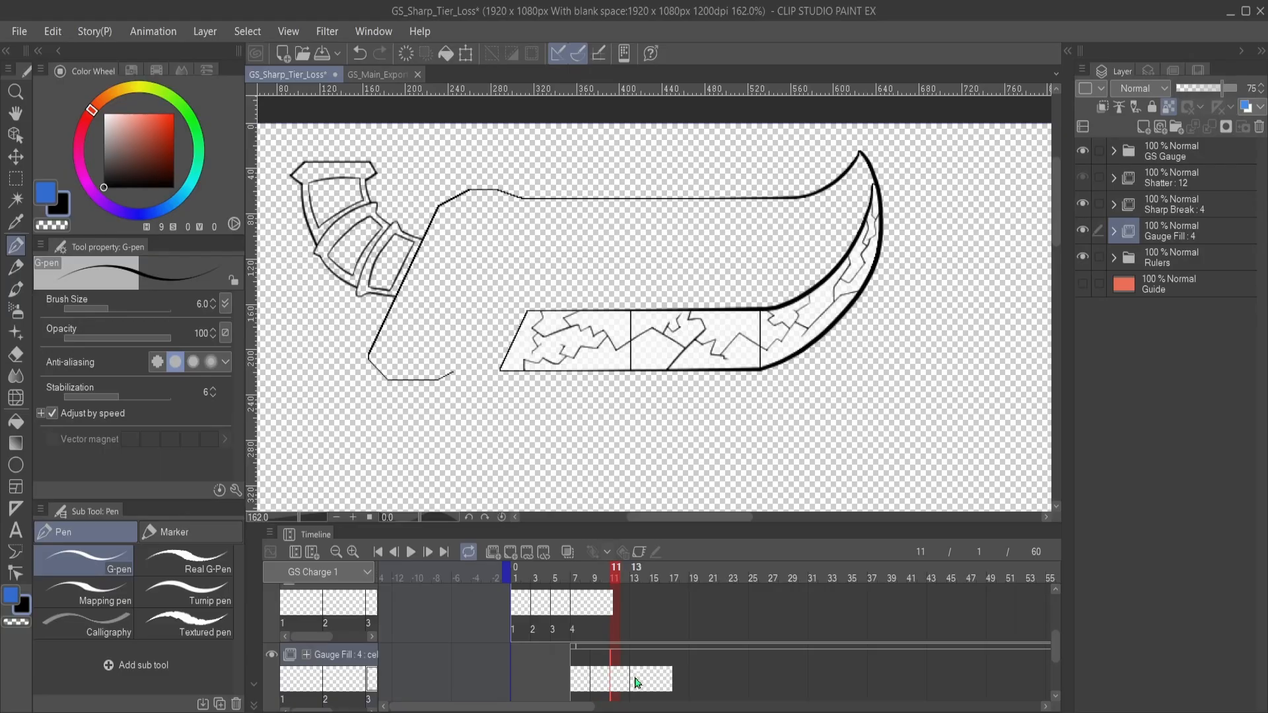
pyautogui.click(636, 681)
pyautogui.scroll(-2, 680, 660)
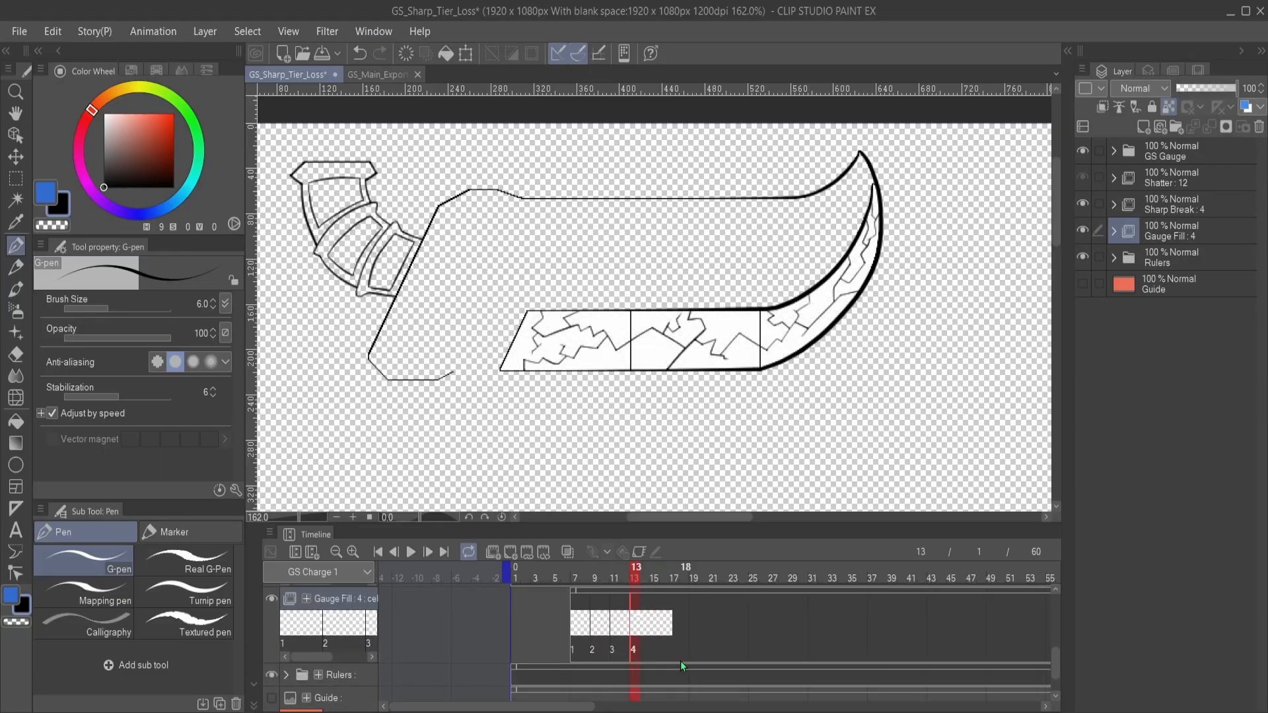
pyautogui.scroll(-2, 681, 664)
pyautogui.scroll(3, 680, 657)
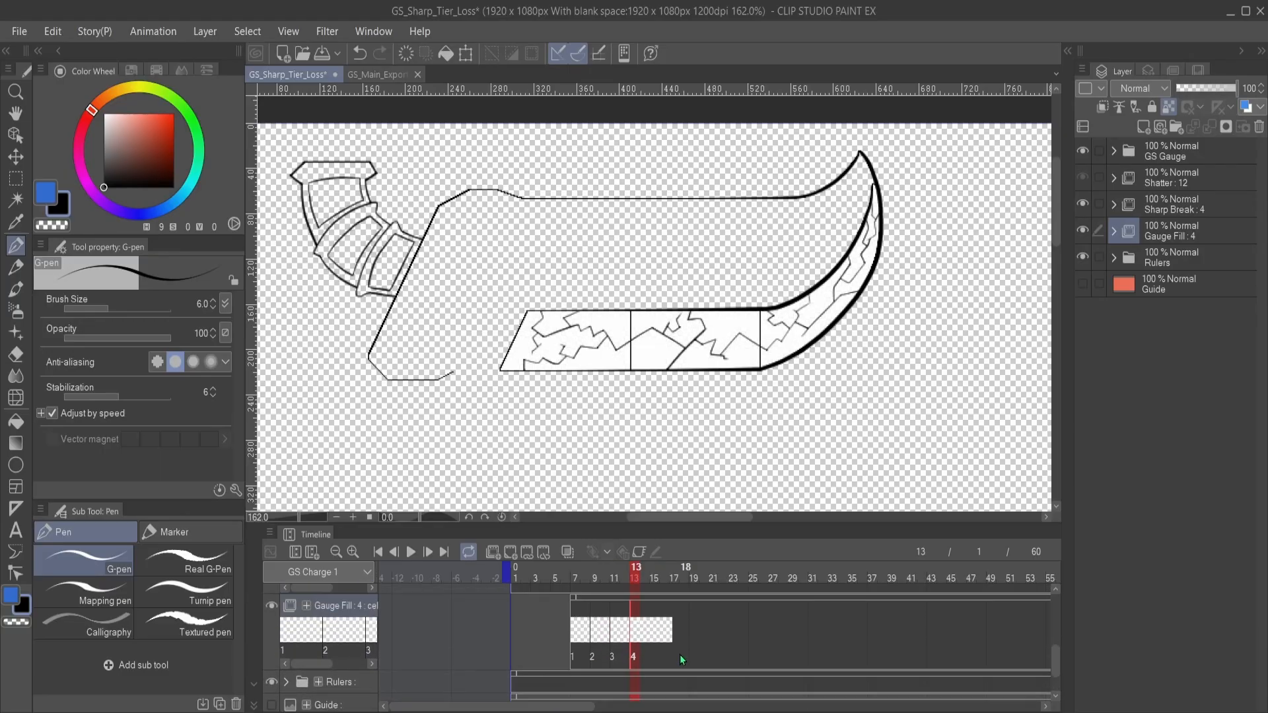
pyautogui.scroll(2, 679, 655)
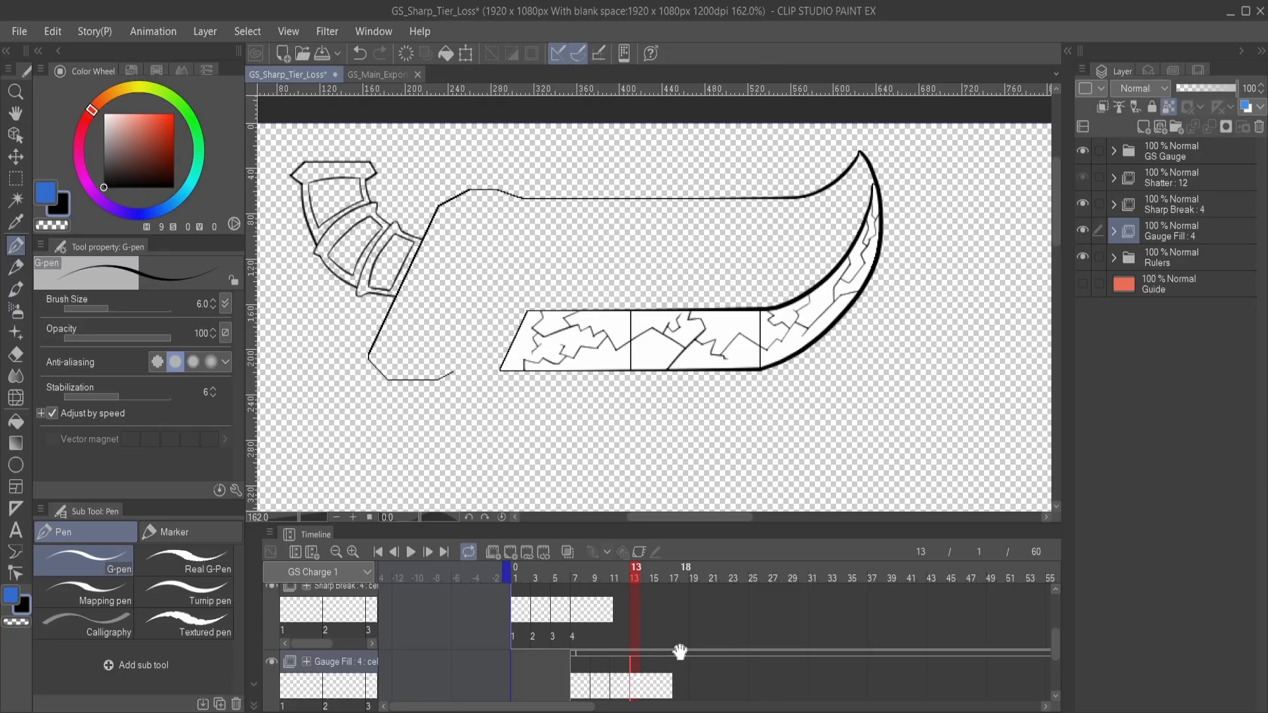
pyautogui.scroll(-3, 680, 654)
pyautogui.scroll(2, 679, 654)
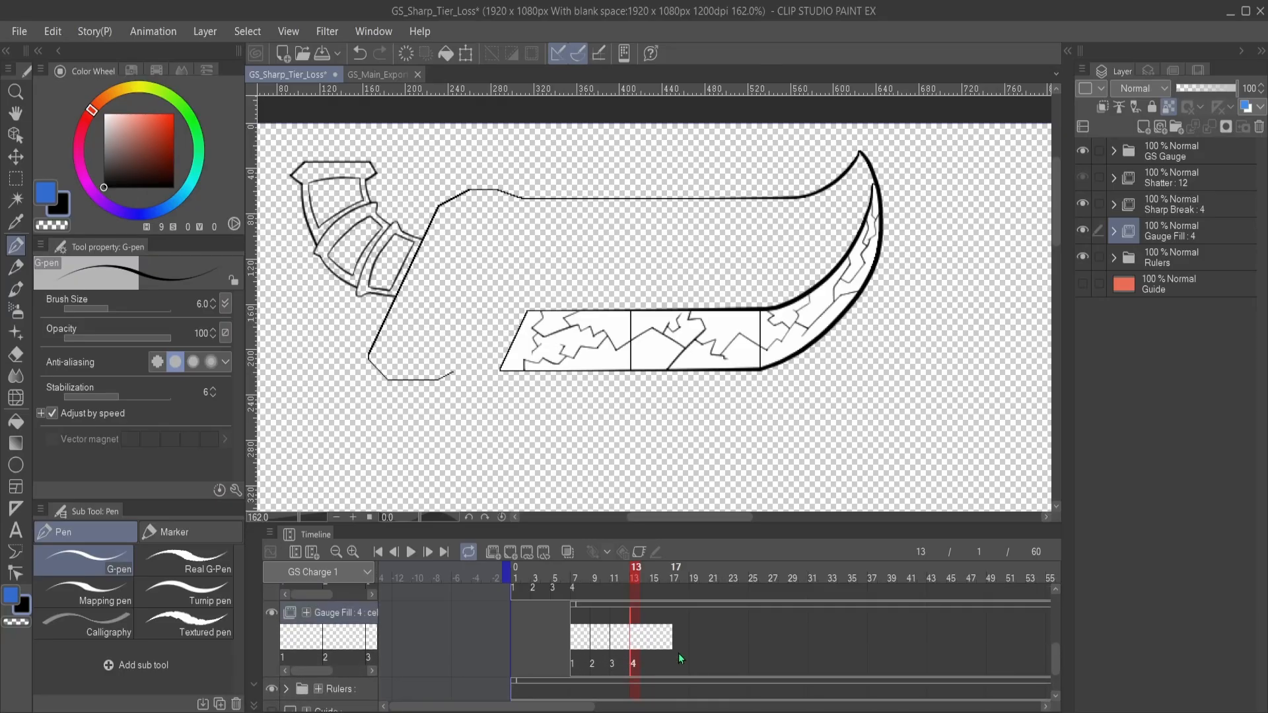
pyautogui.scroll(3, 679, 652)
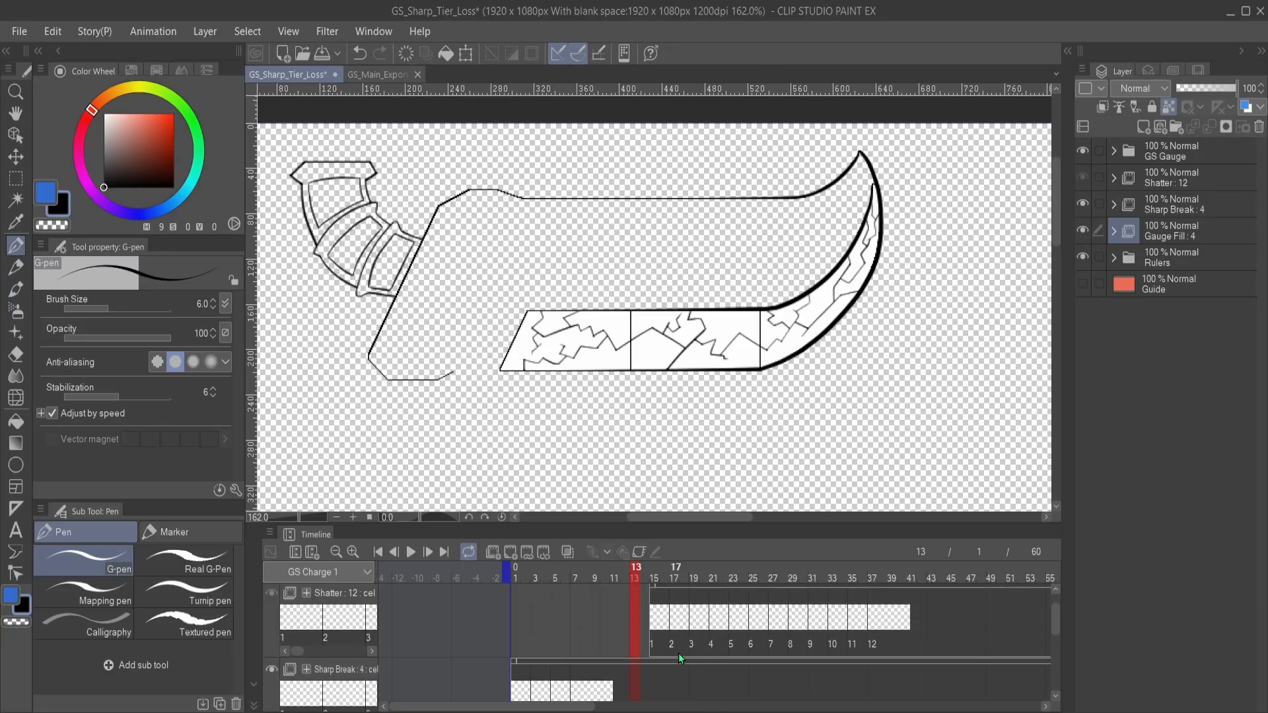
pyautogui.scroll(-1, 678, 652)
pyautogui.click(654, 617)
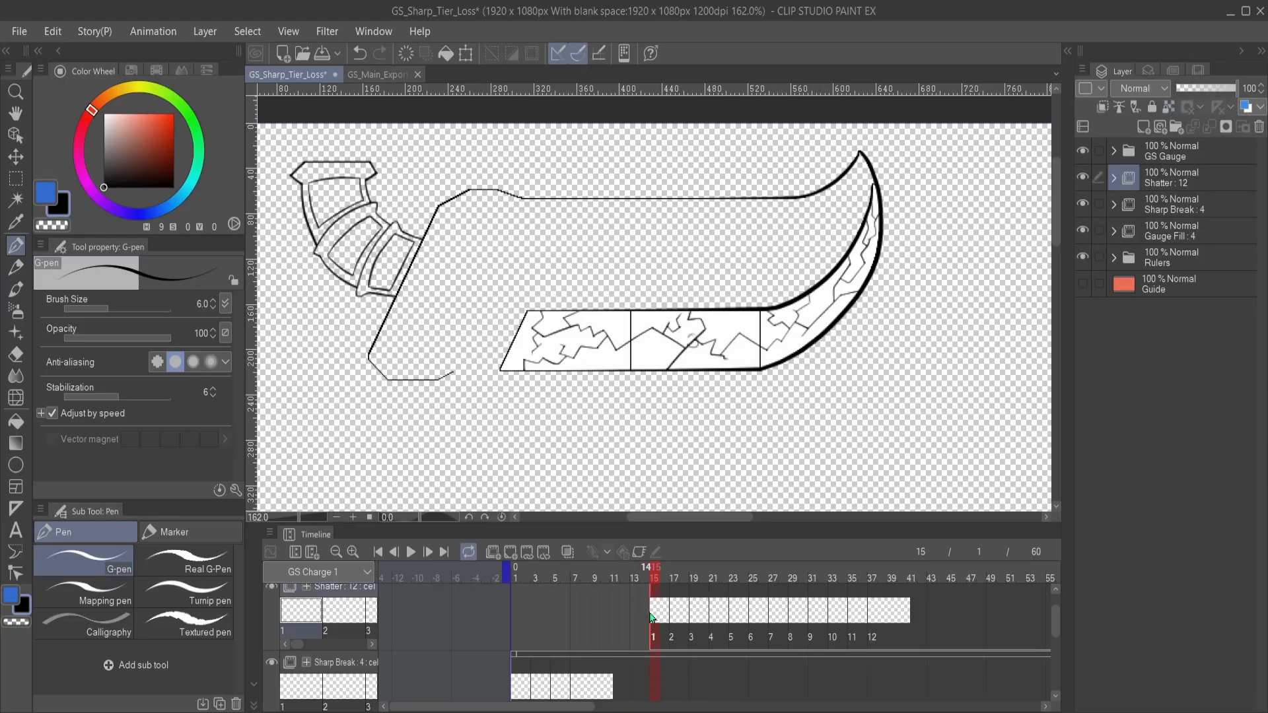
pyautogui.scroll(-2, 645, 618)
# - Go to frame 14 and shorten the Gauge Fill clip so that it ends at that frame
pyautogui.click(645, 620)
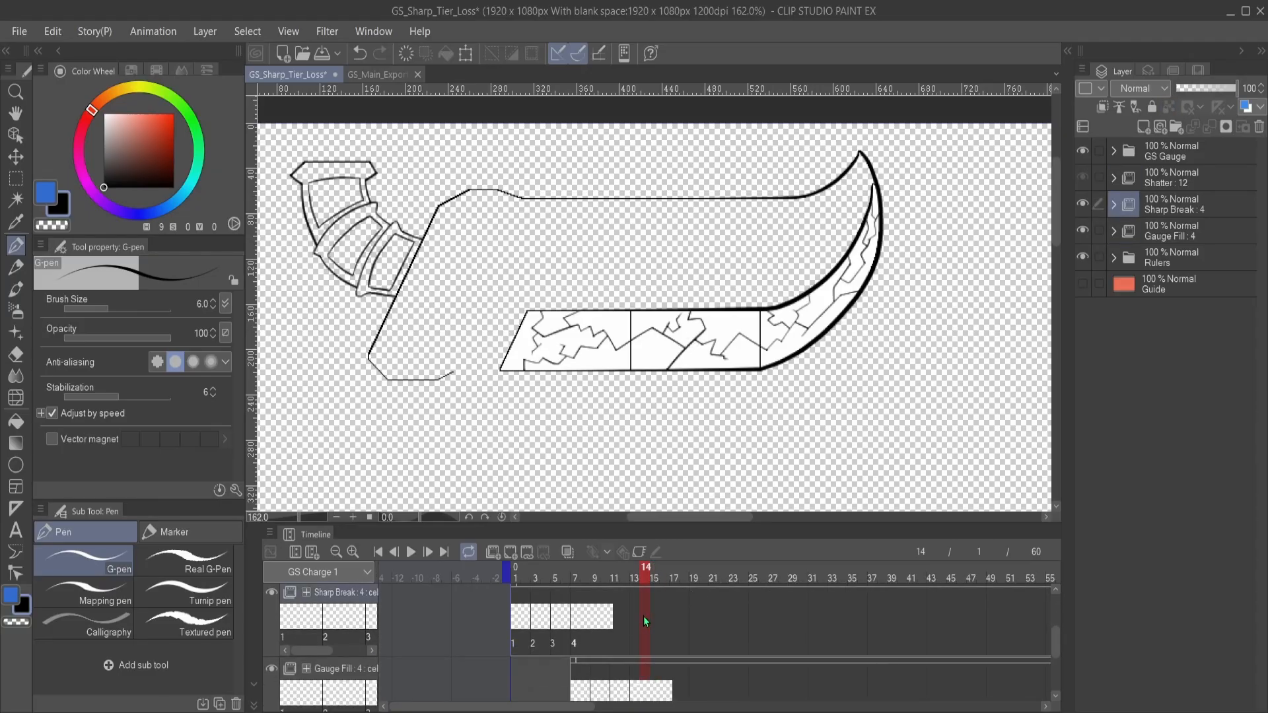
pyautogui.scroll(-1, 645, 621)
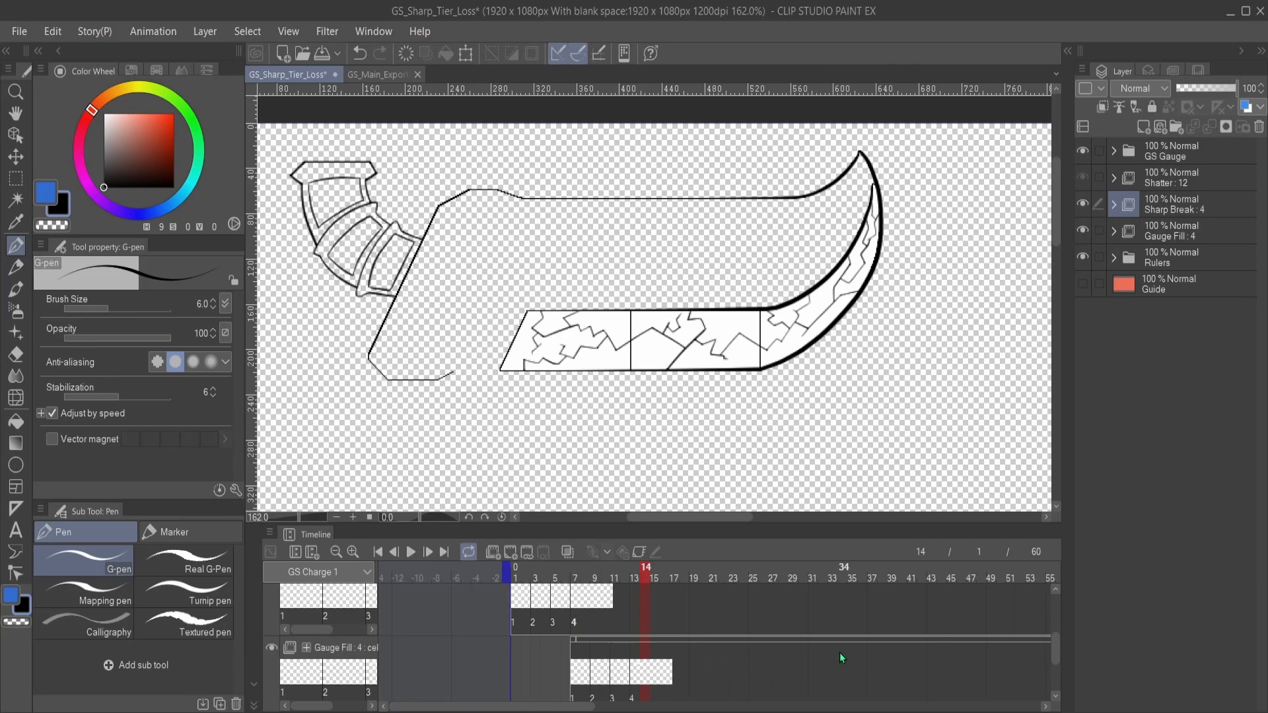
pyautogui.click(335, 550)
pyautogui.click(335, 551)
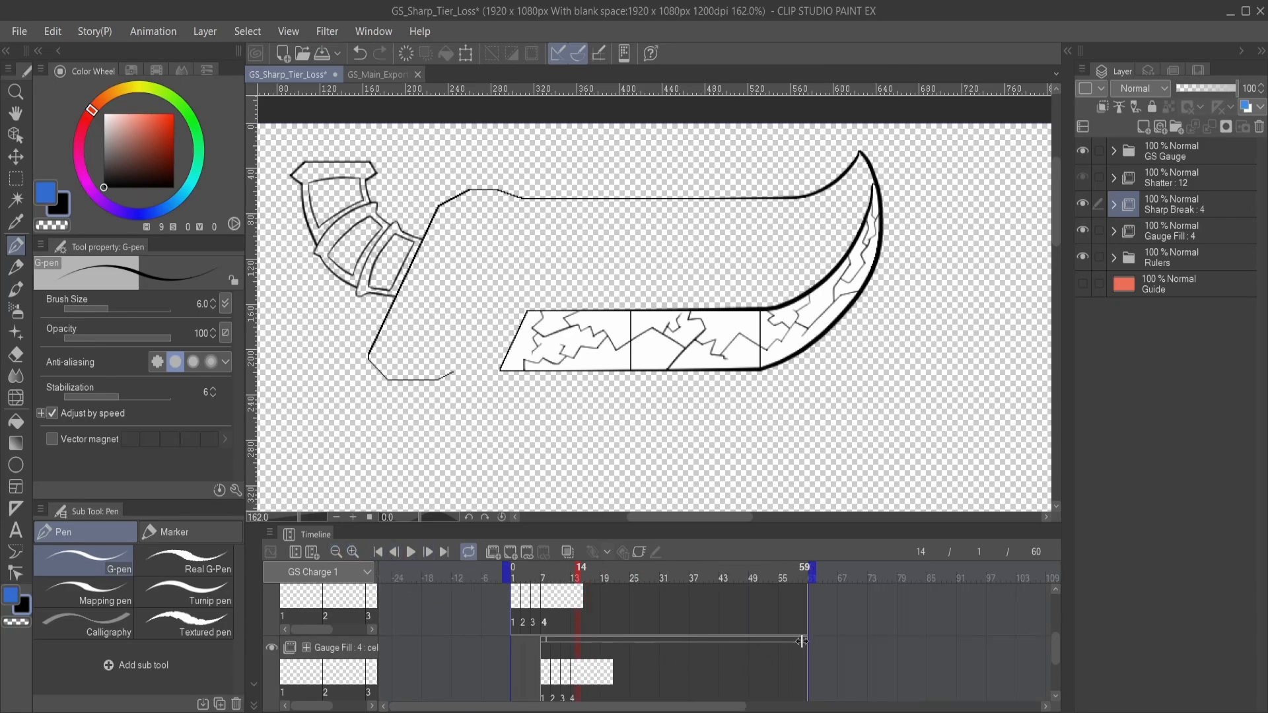
pyautogui.moveTo(802, 641); pyautogui.dragTo(583, 656)
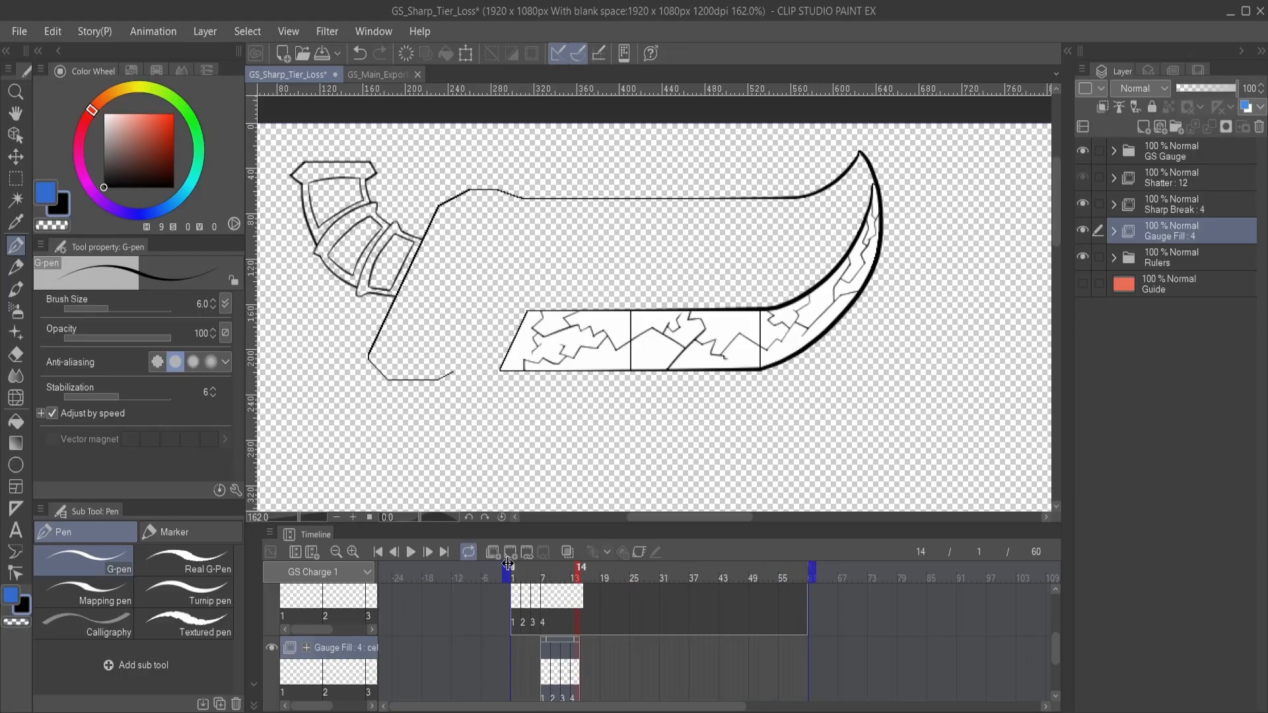
# - Check the handover to Shatter cel 1 at frame 15 for layers that still overlap the shatter
pyautogui.scroll(-1, 640, 646)
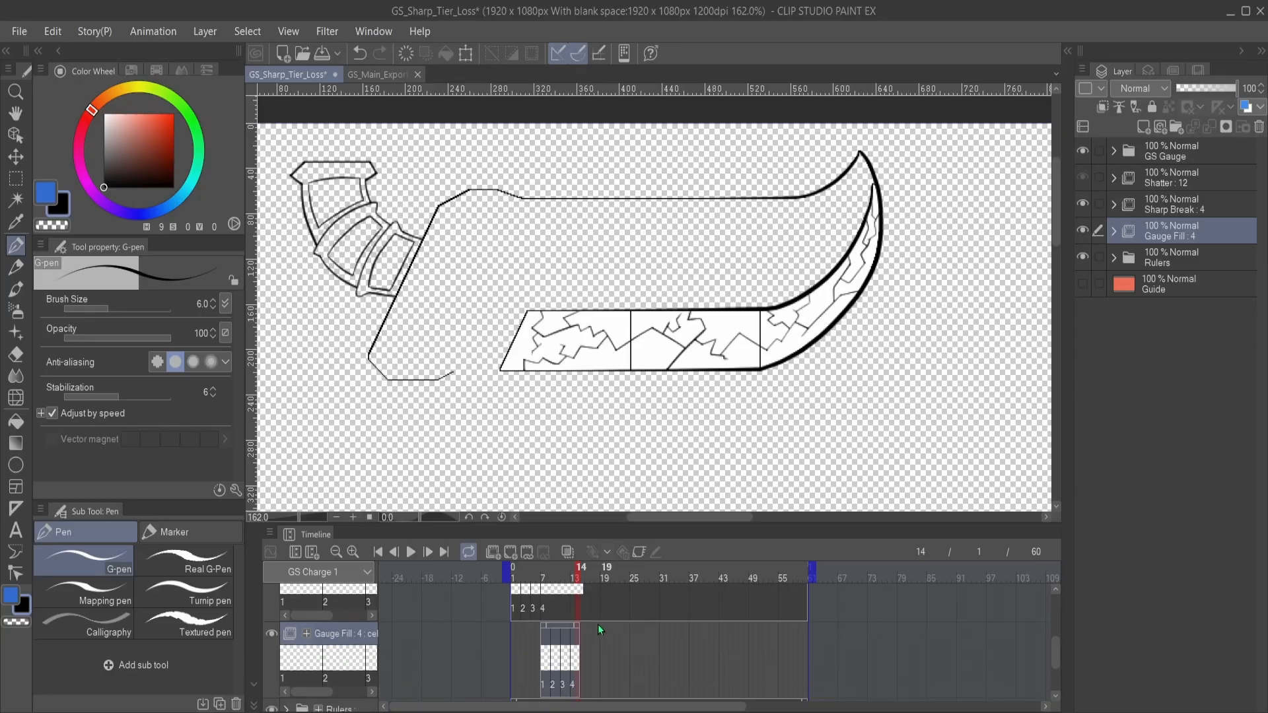
pyautogui.click(355, 551)
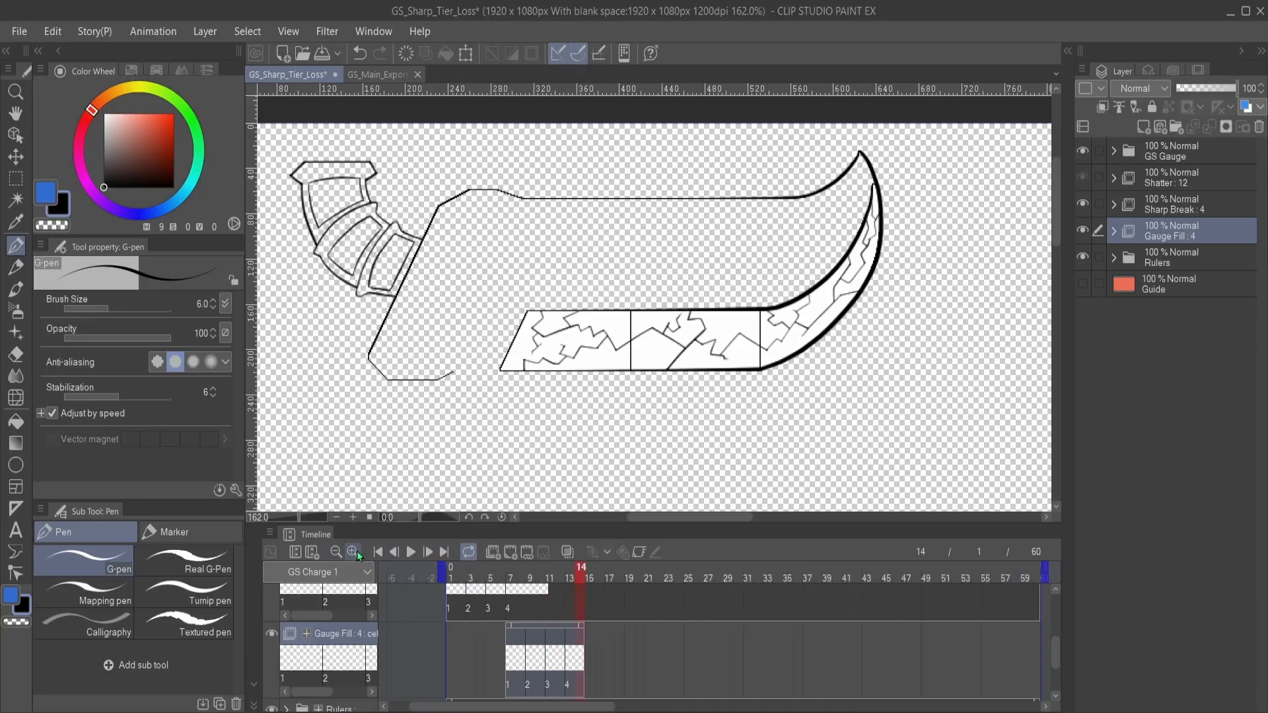
pyautogui.click(355, 552)
pyautogui.scroll(3, 614, 671)
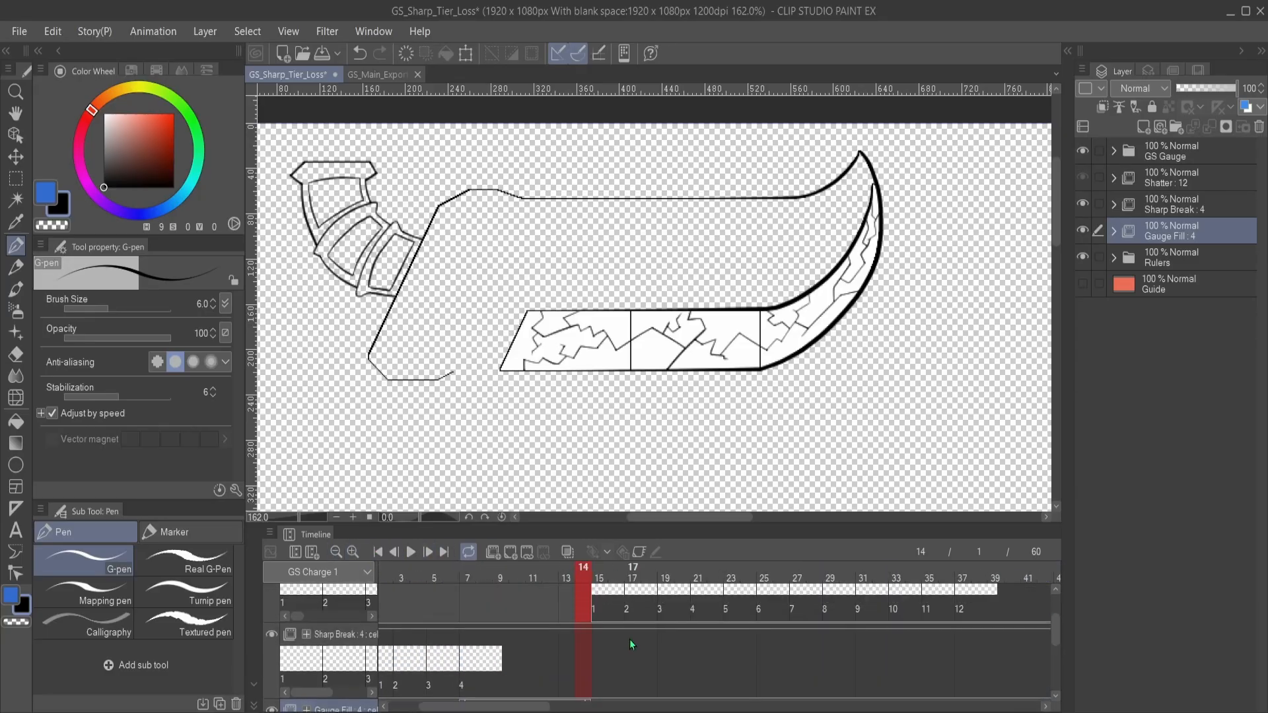
pyautogui.click(596, 618)
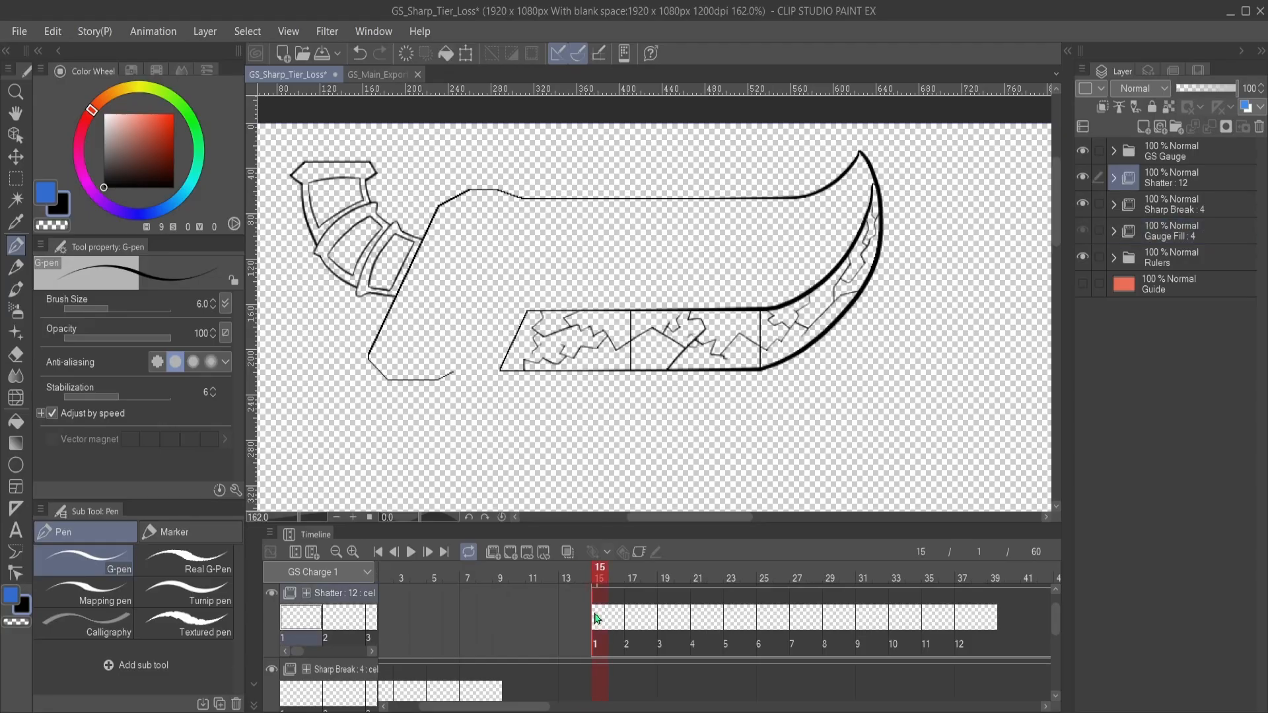
pyautogui.scroll(-2, 562, 644)
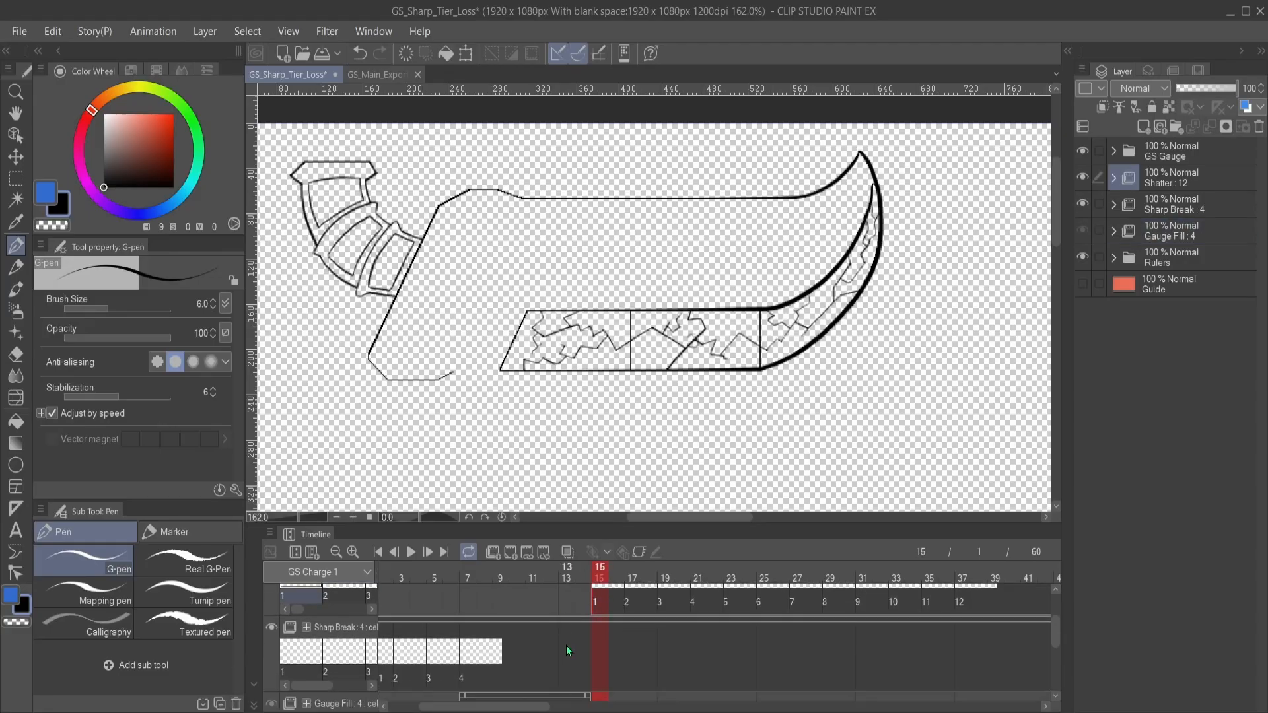
# - Shorten the Sharp Break clip so that it ends at frame 14
pyautogui.click(336, 552)
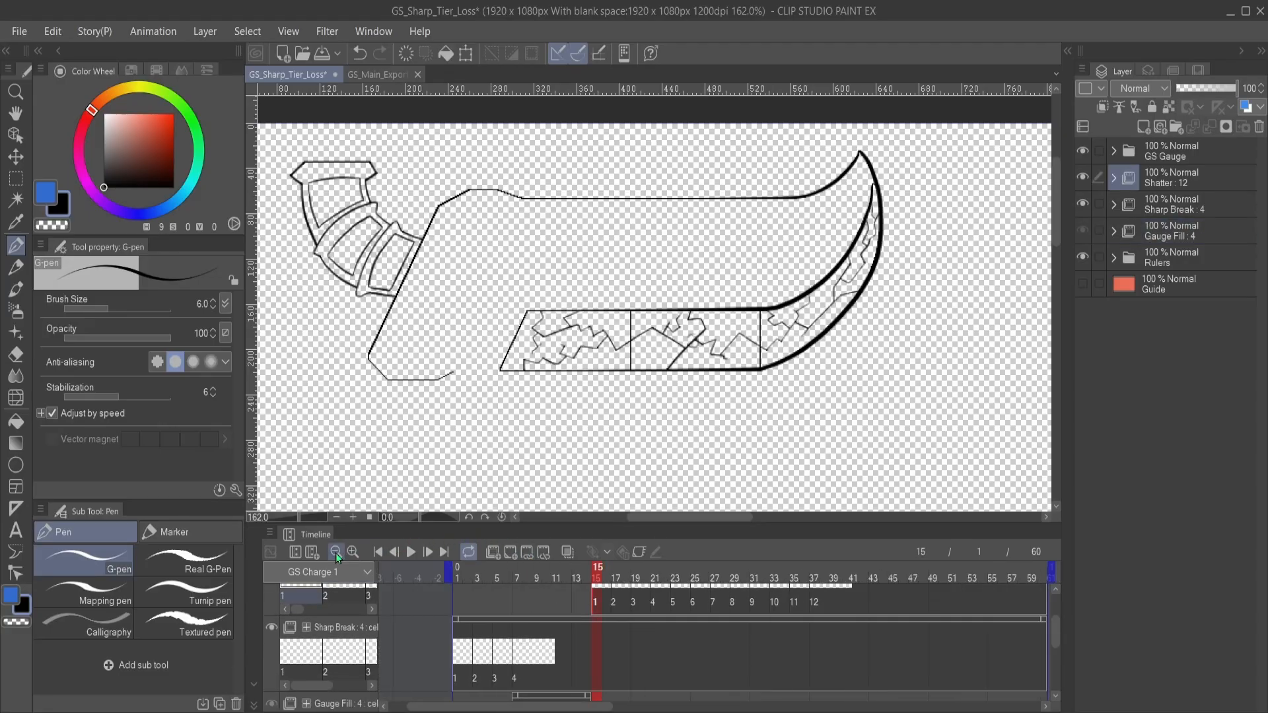
pyautogui.click(336, 552)
pyautogui.scroll(-1, 710, 645)
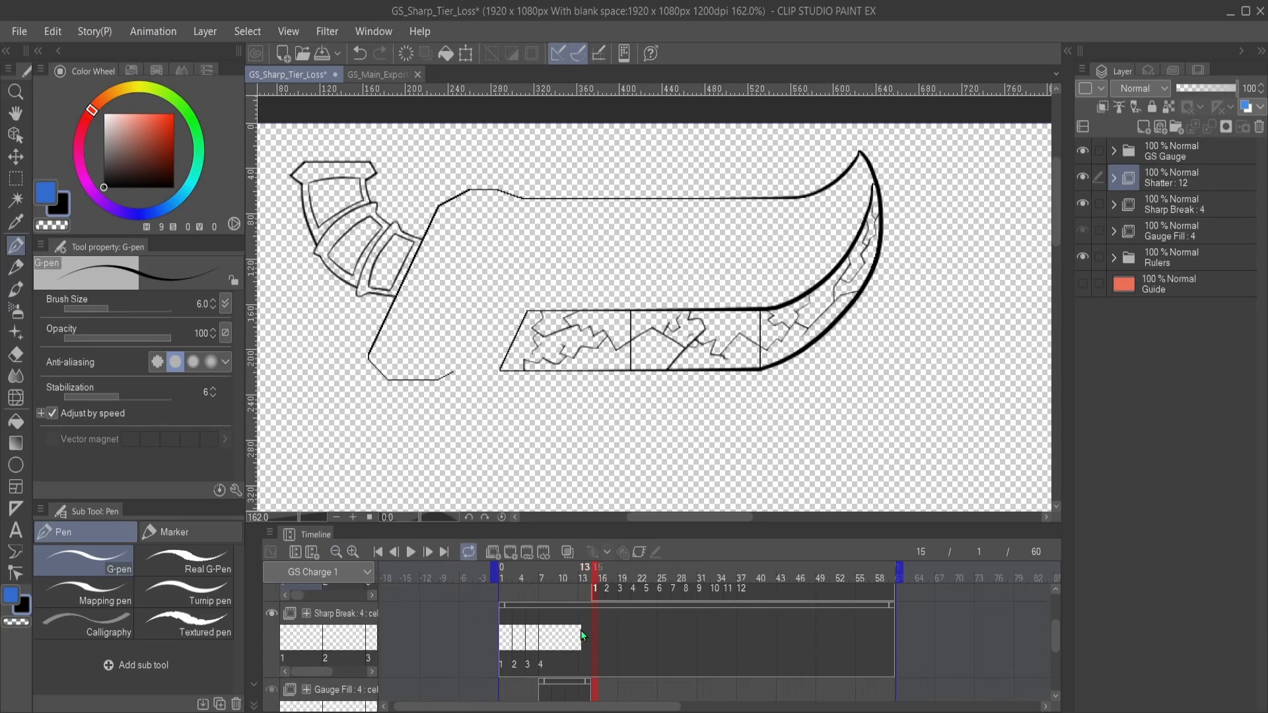
pyautogui.click(544, 643)
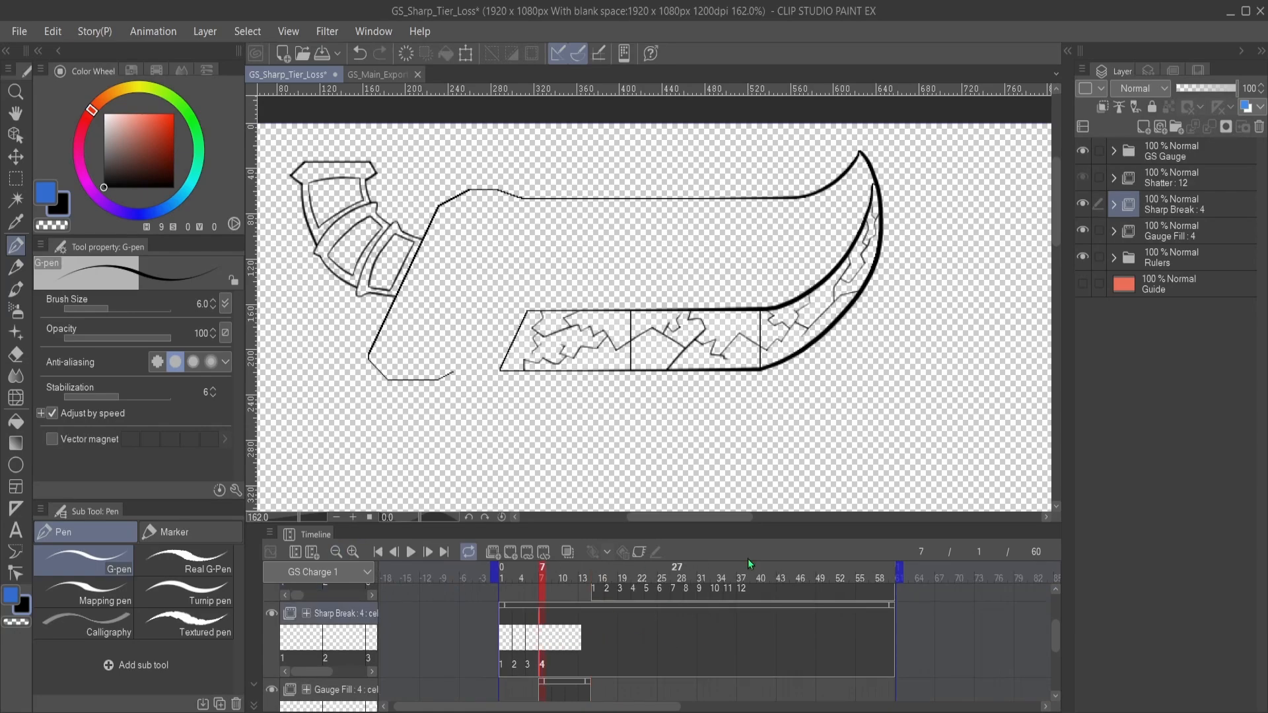
pyautogui.click(584, 621)
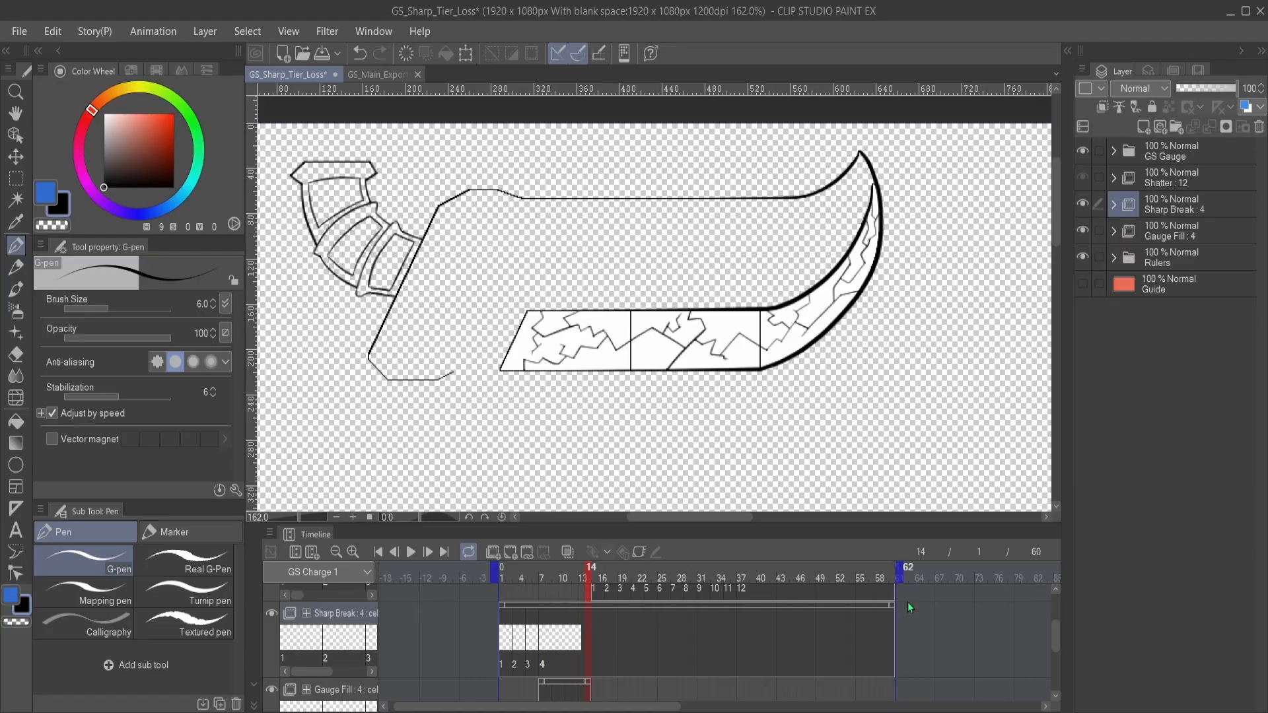
pyautogui.click(891, 608)
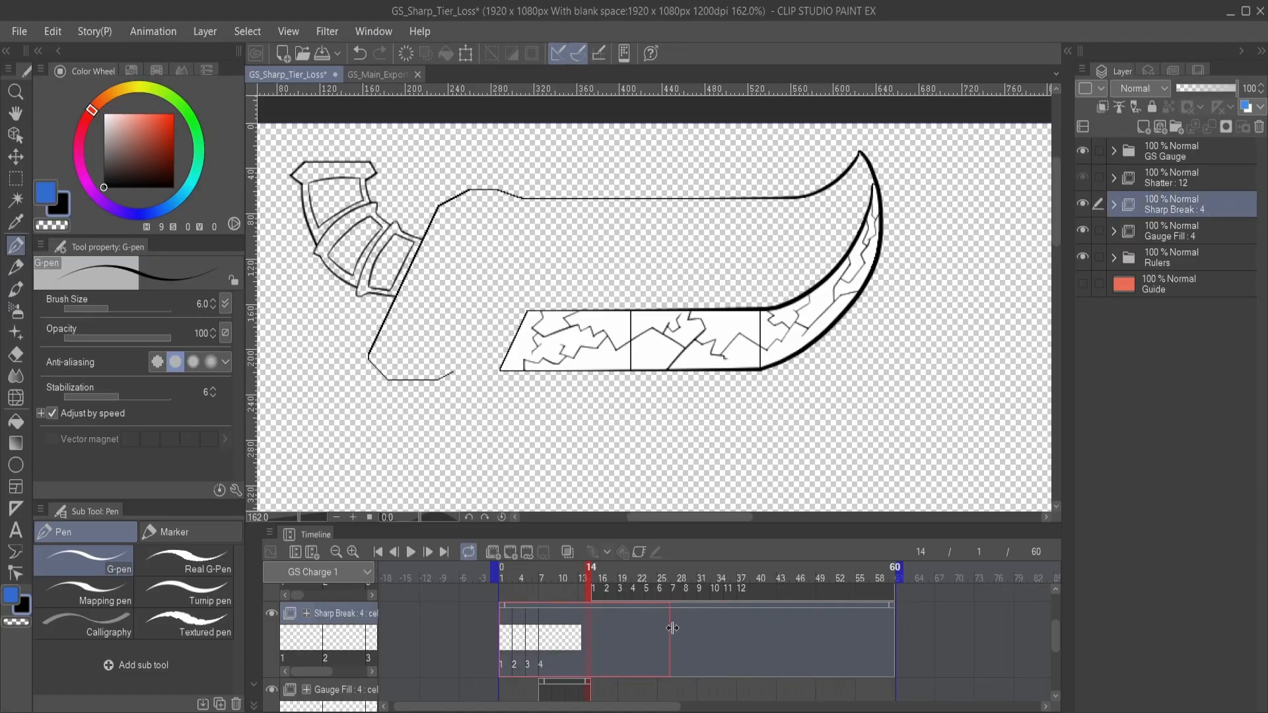
pyautogui.moveTo(672, 628); pyautogui.dragTo(596, 634)
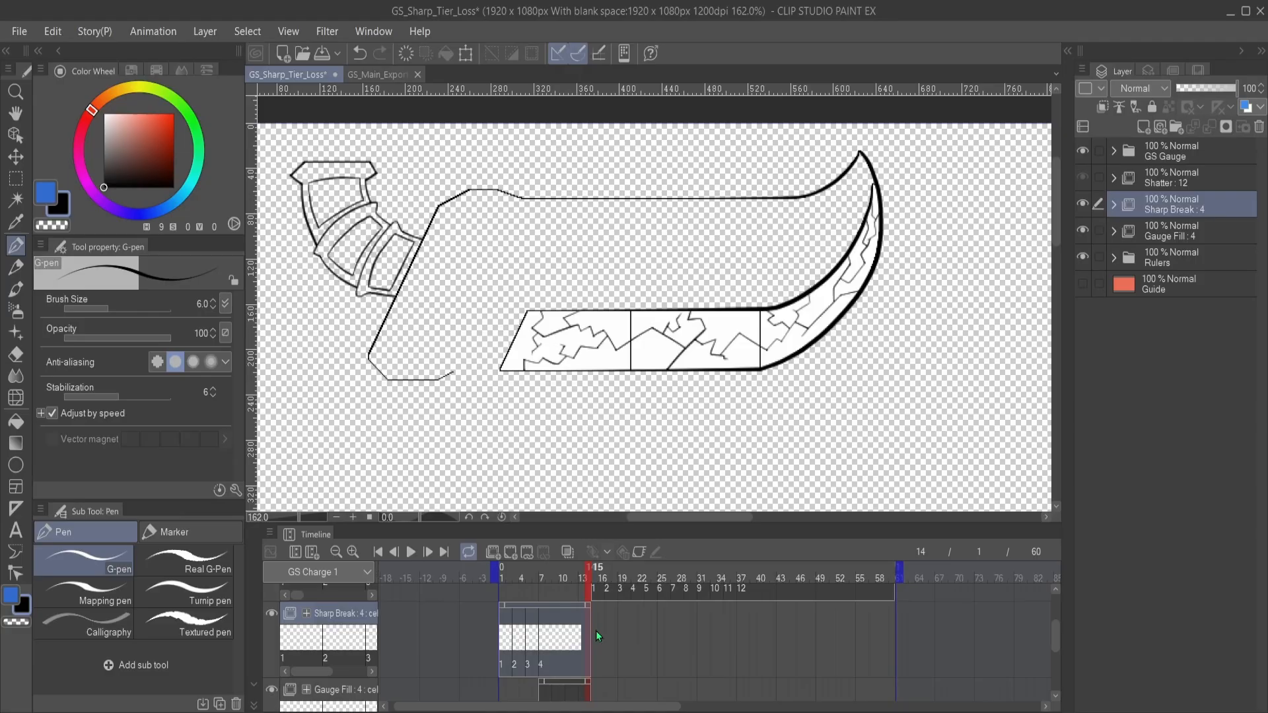
# - Review Sharp Break cels 1 to 4 and Gauge Fill cels 1 to 4 in order
pyautogui.click(503, 642)
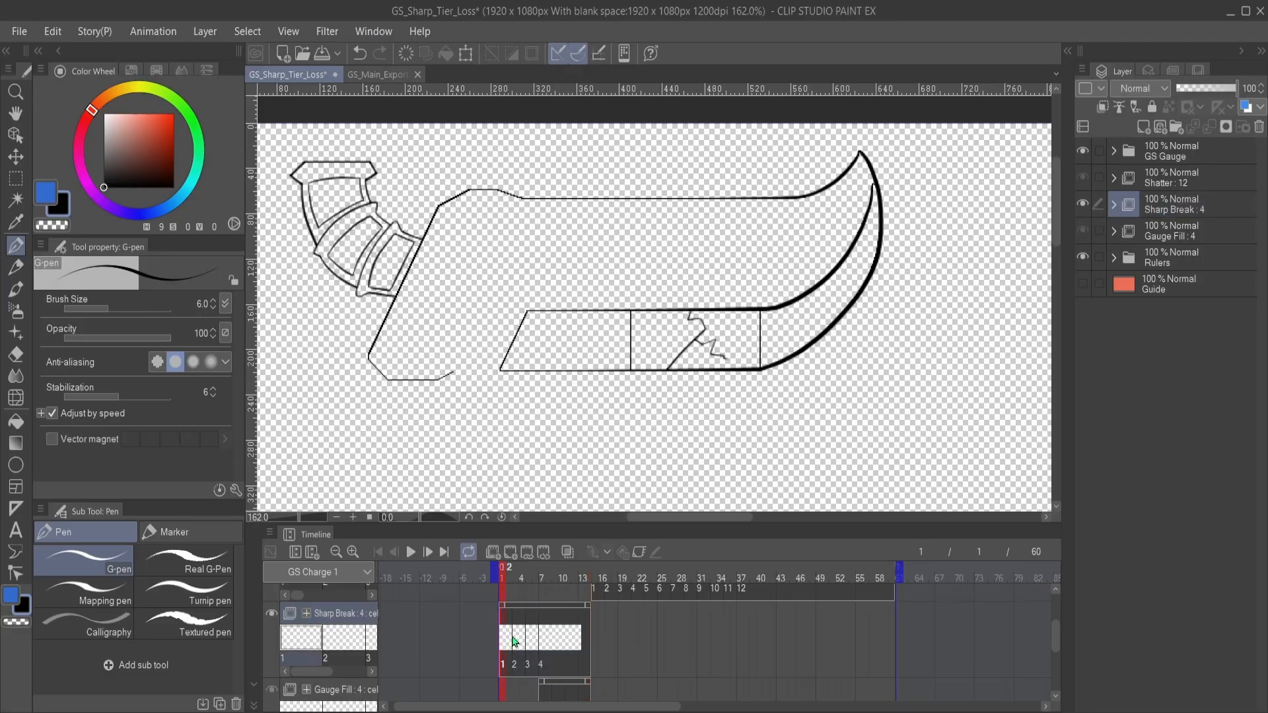
pyautogui.click(516, 640)
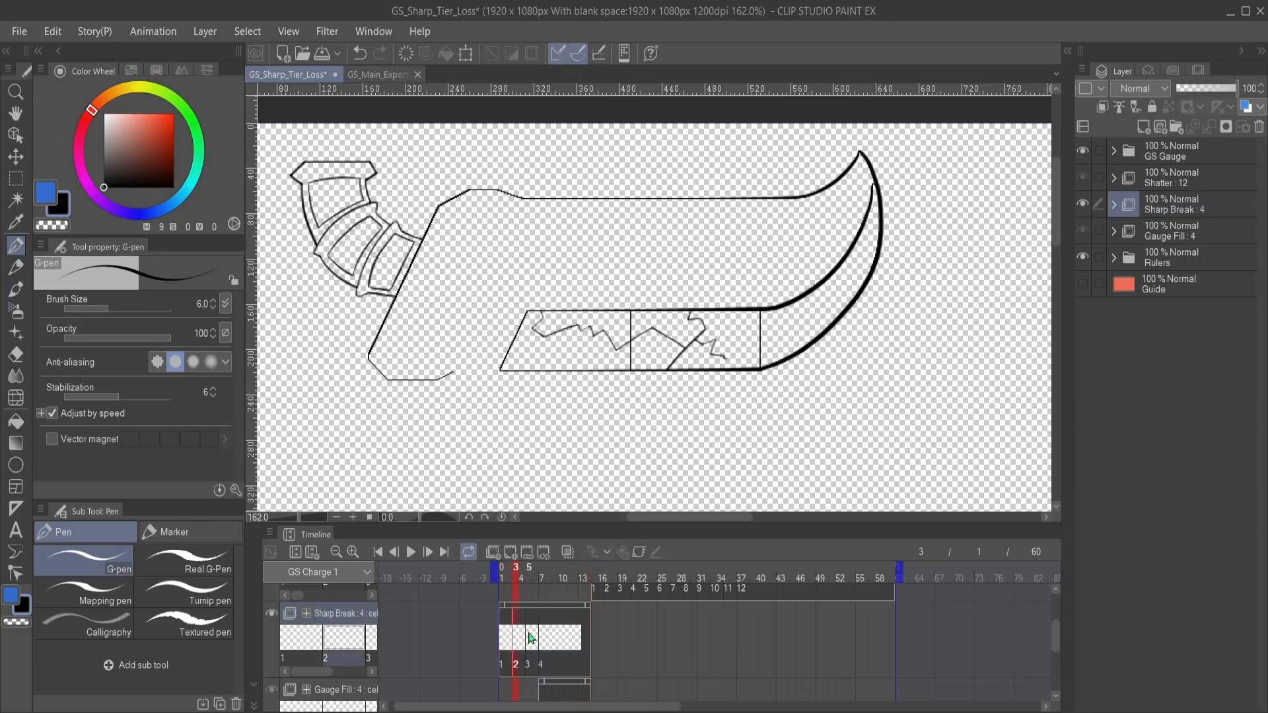
pyautogui.click(529, 638)
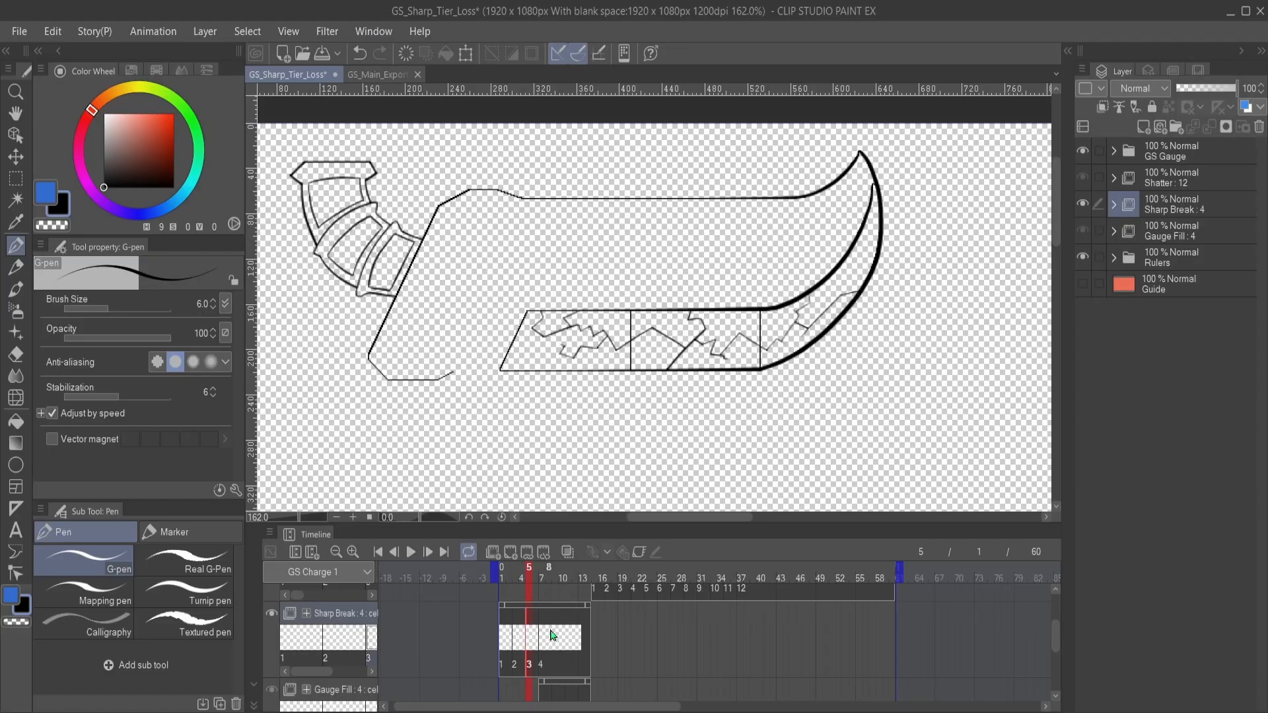
pyautogui.click(549, 636)
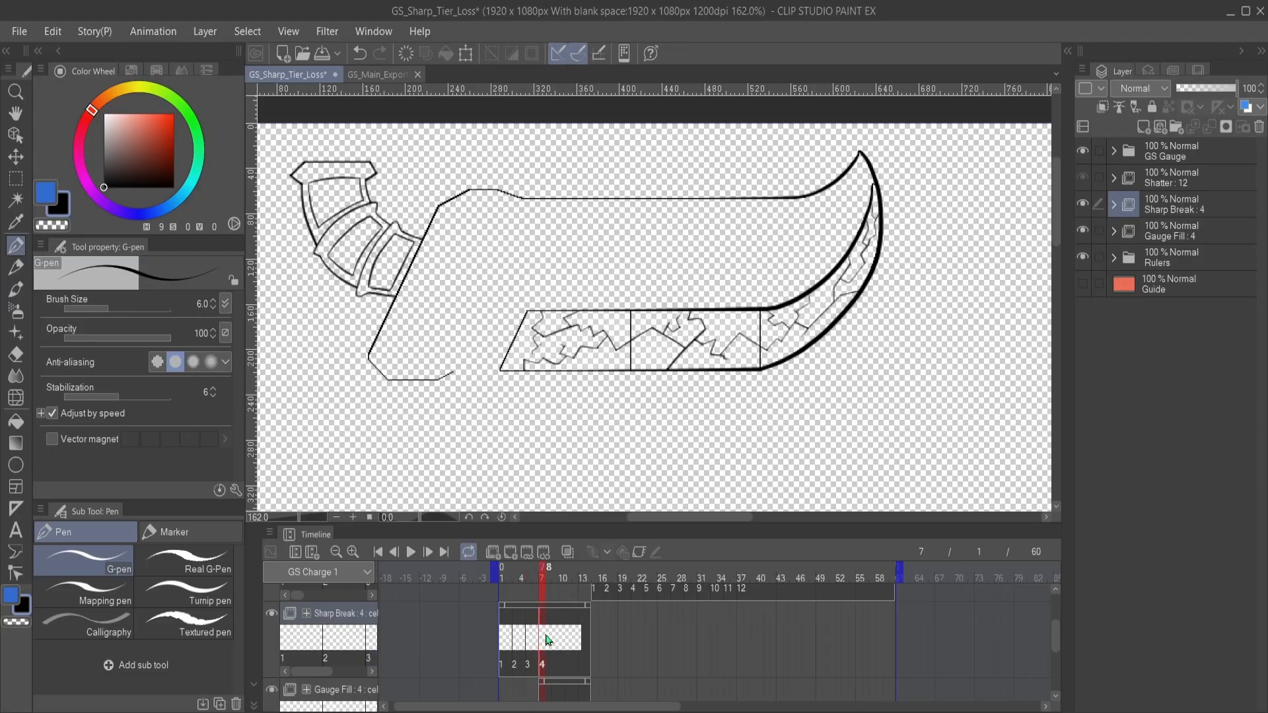
pyautogui.scroll(-2, 665, 635)
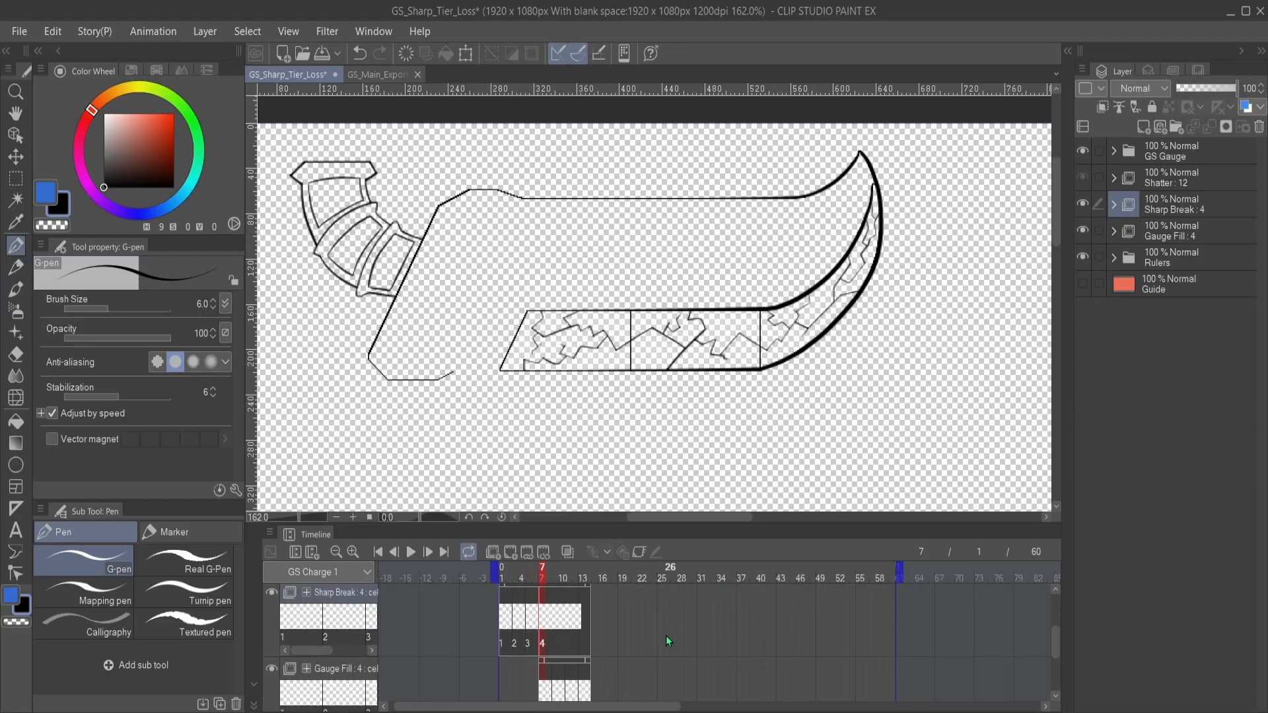
pyautogui.click(544, 659)
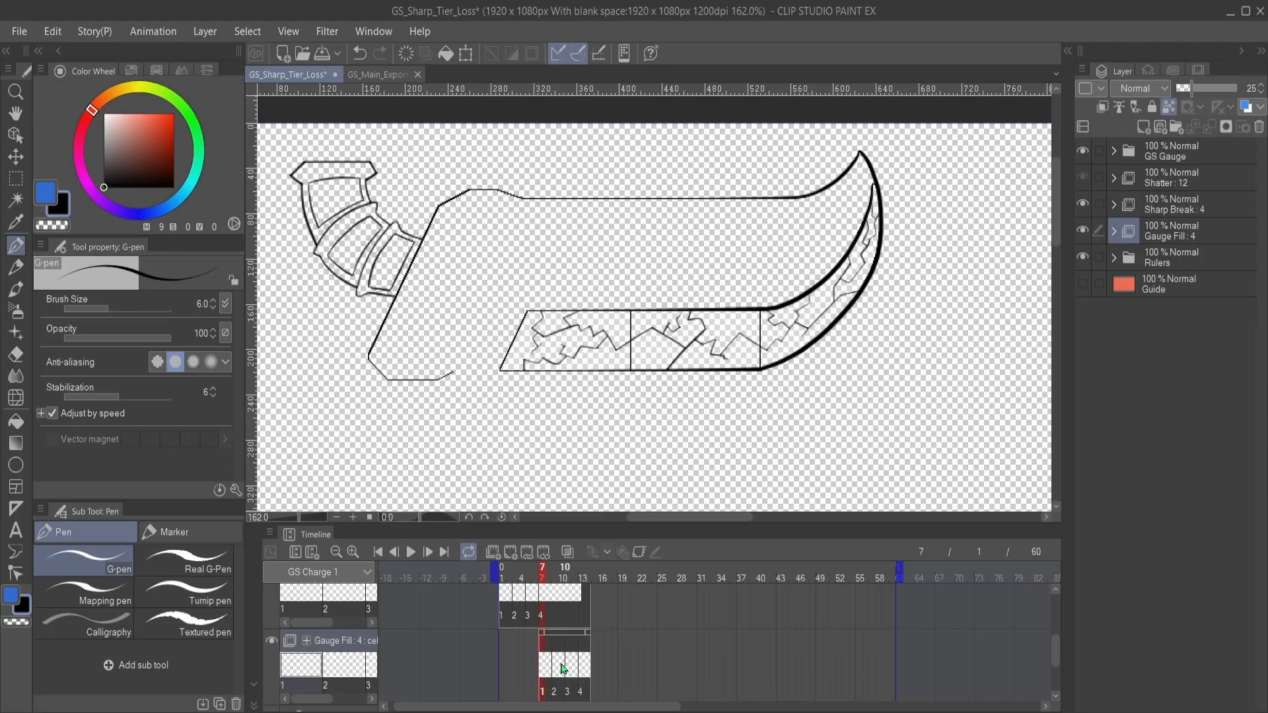
pyautogui.click(560, 664)
pyautogui.click(573, 665)
pyautogui.click(581, 666)
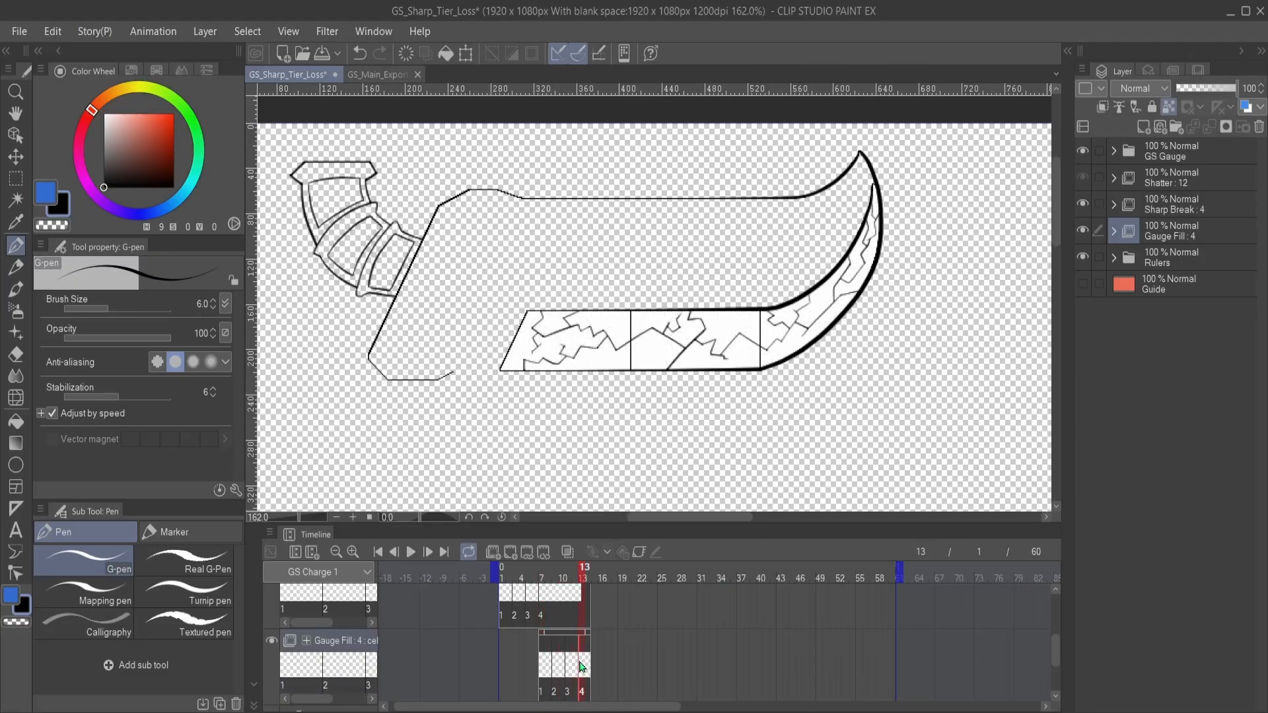
# - Review Shatter cels 1 to 12 in order to check how the blade fragments break apart and scatter
pyautogui.scroll(2, 663, 632)
pyautogui.scroll(2, 662, 632)
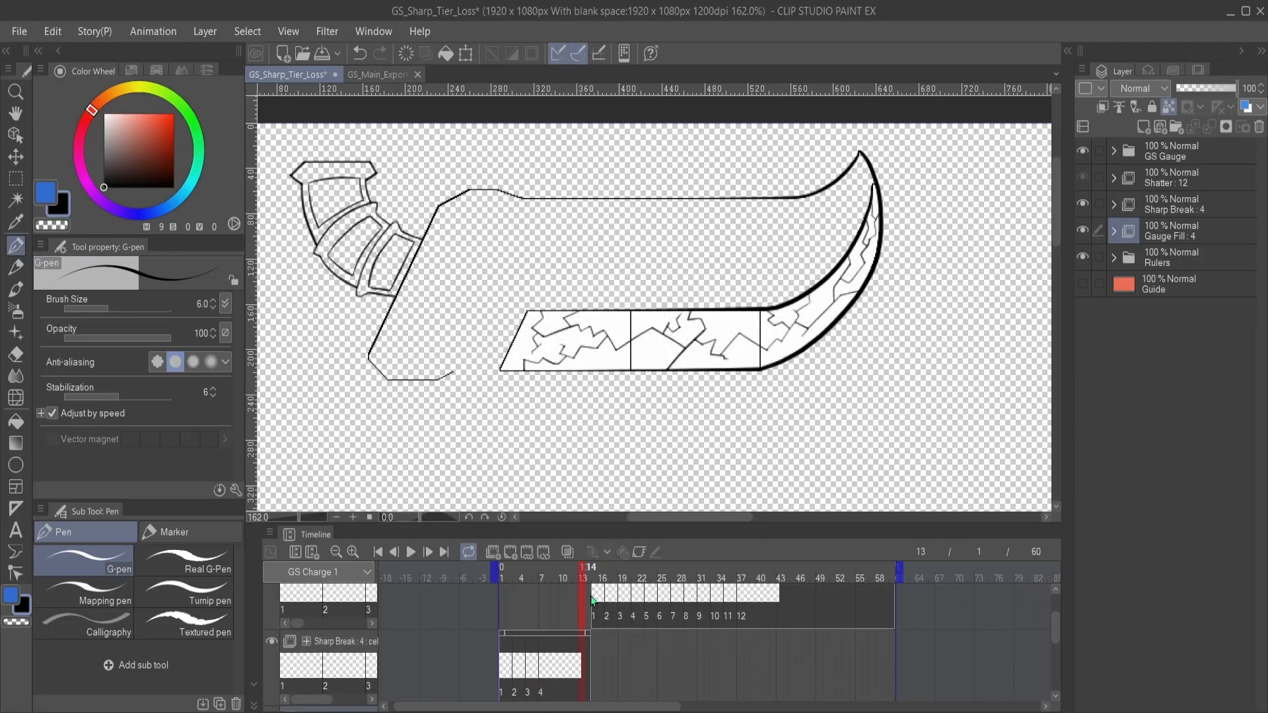
pyautogui.click(597, 606)
pyautogui.click(608, 617)
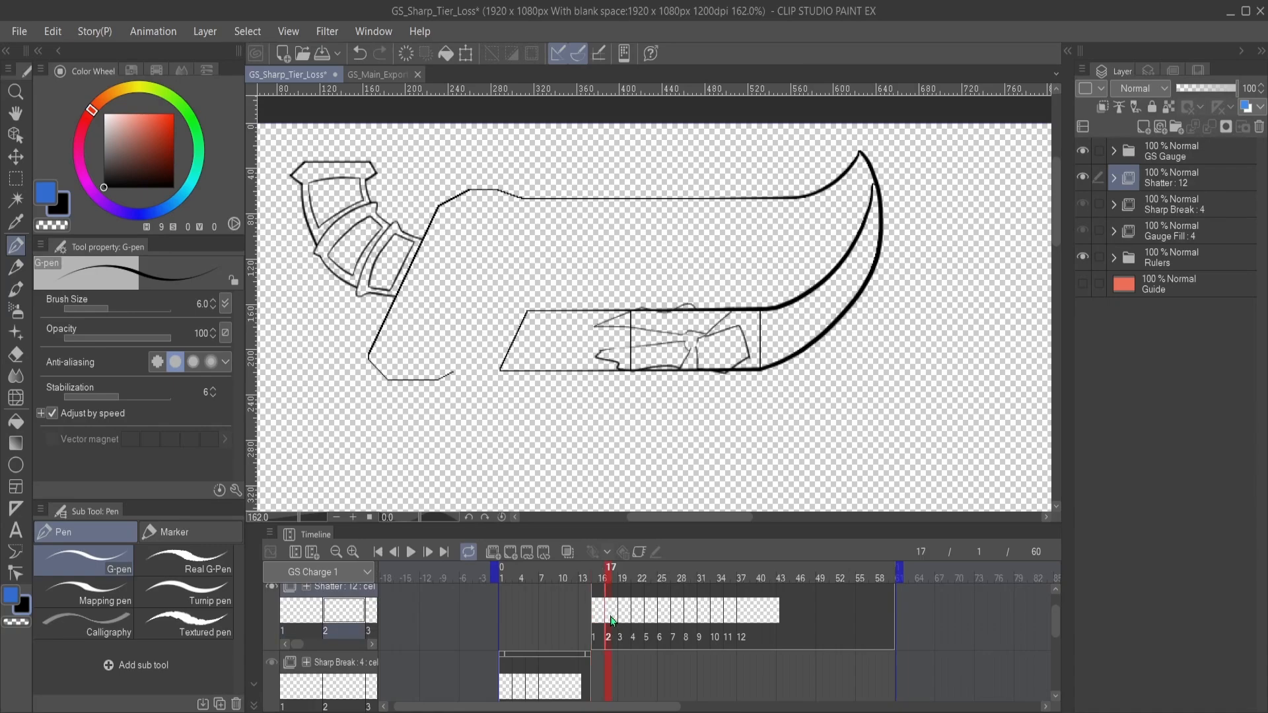
pyautogui.click(626, 616)
pyautogui.click(636, 613)
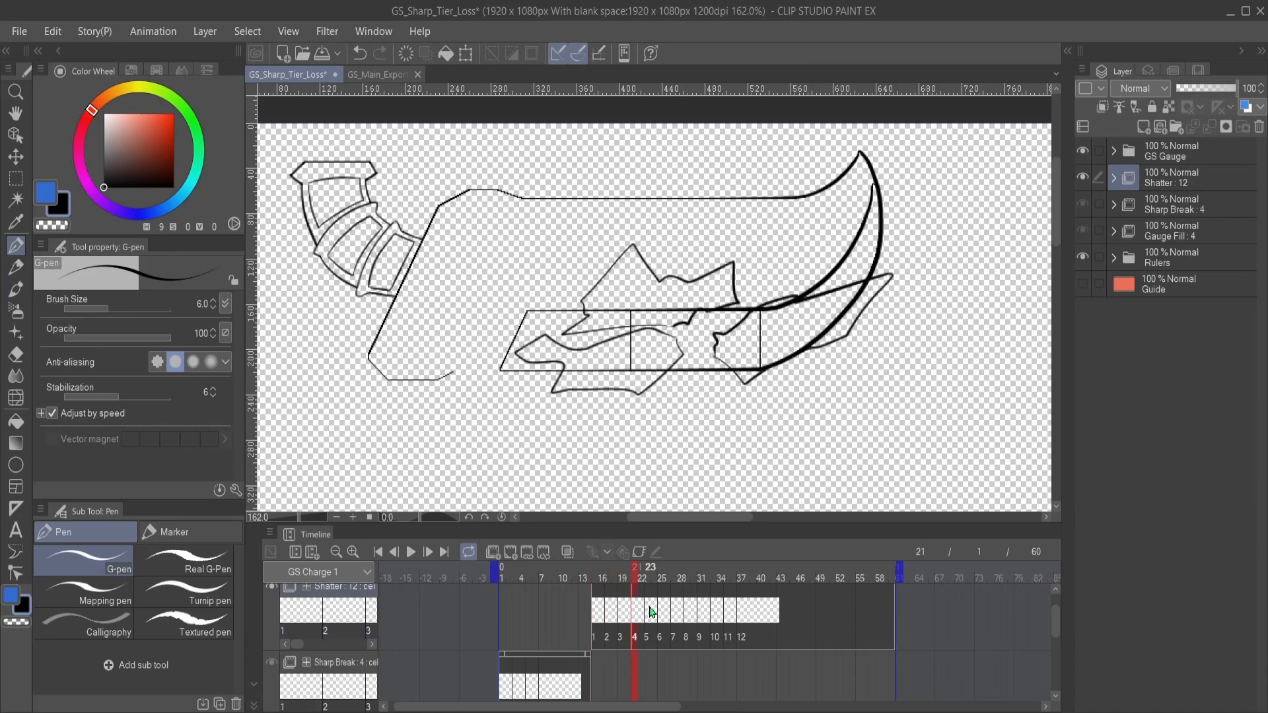
pyautogui.click(649, 612)
pyautogui.click(663, 610)
pyautogui.click(678, 608)
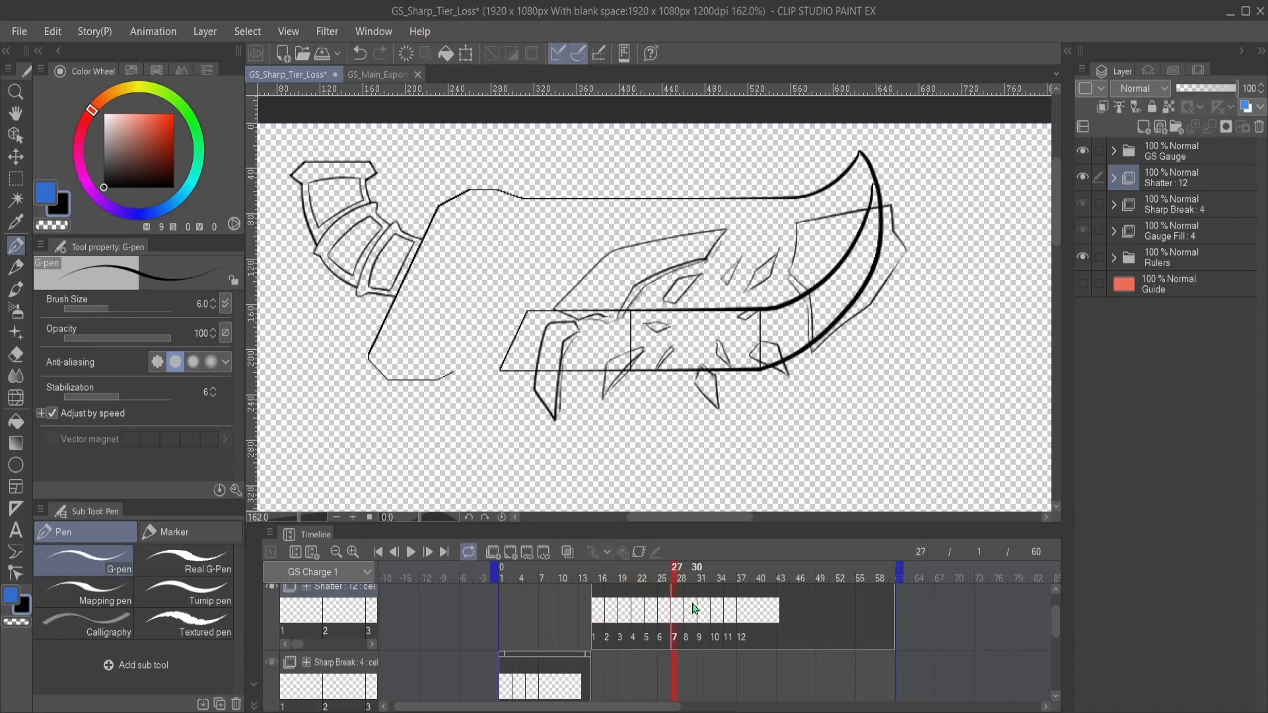
pyautogui.click(697, 609)
pyautogui.click(702, 605)
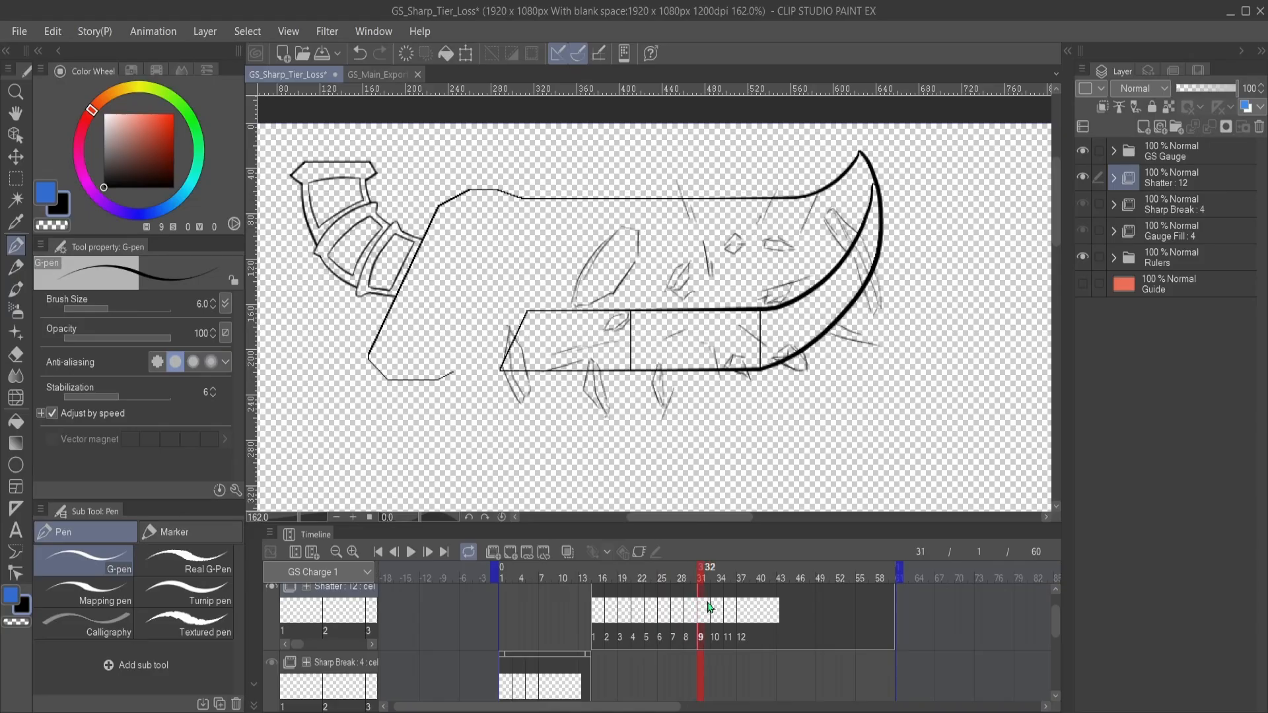
pyautogui.click(720, 605)
pyautogui.click(727, 608)
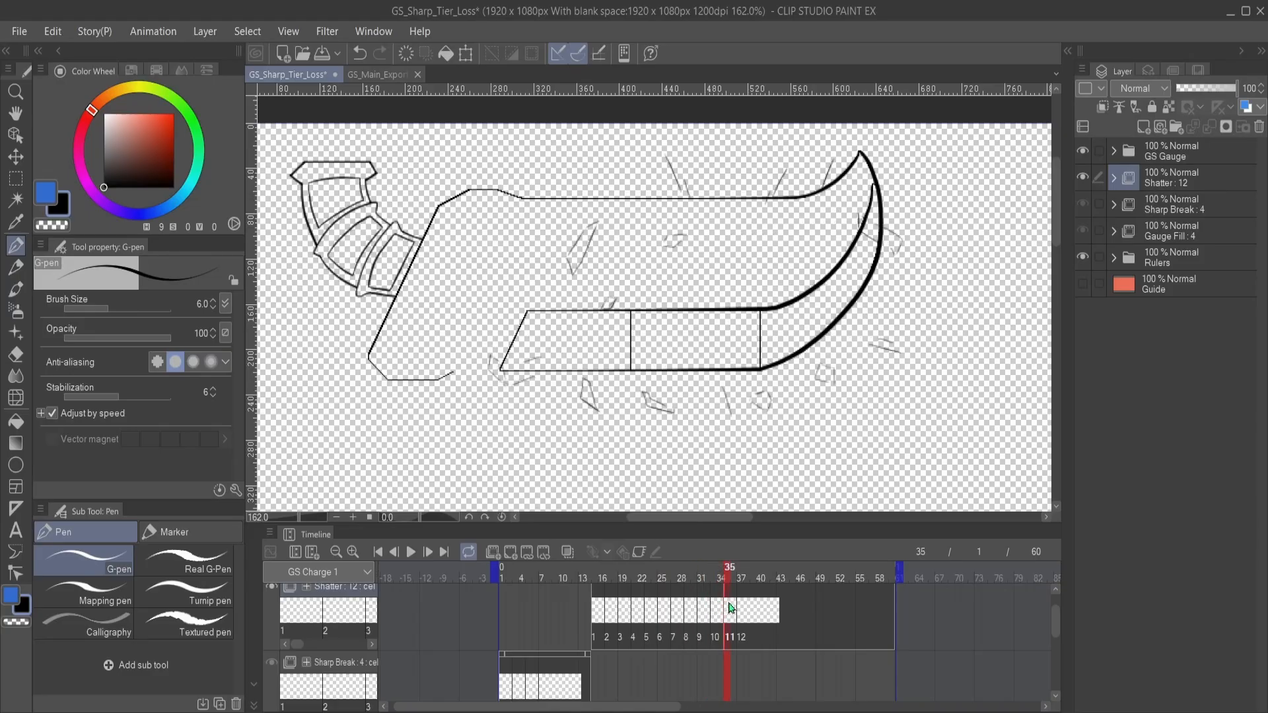
pyautogui.click(744, 609)
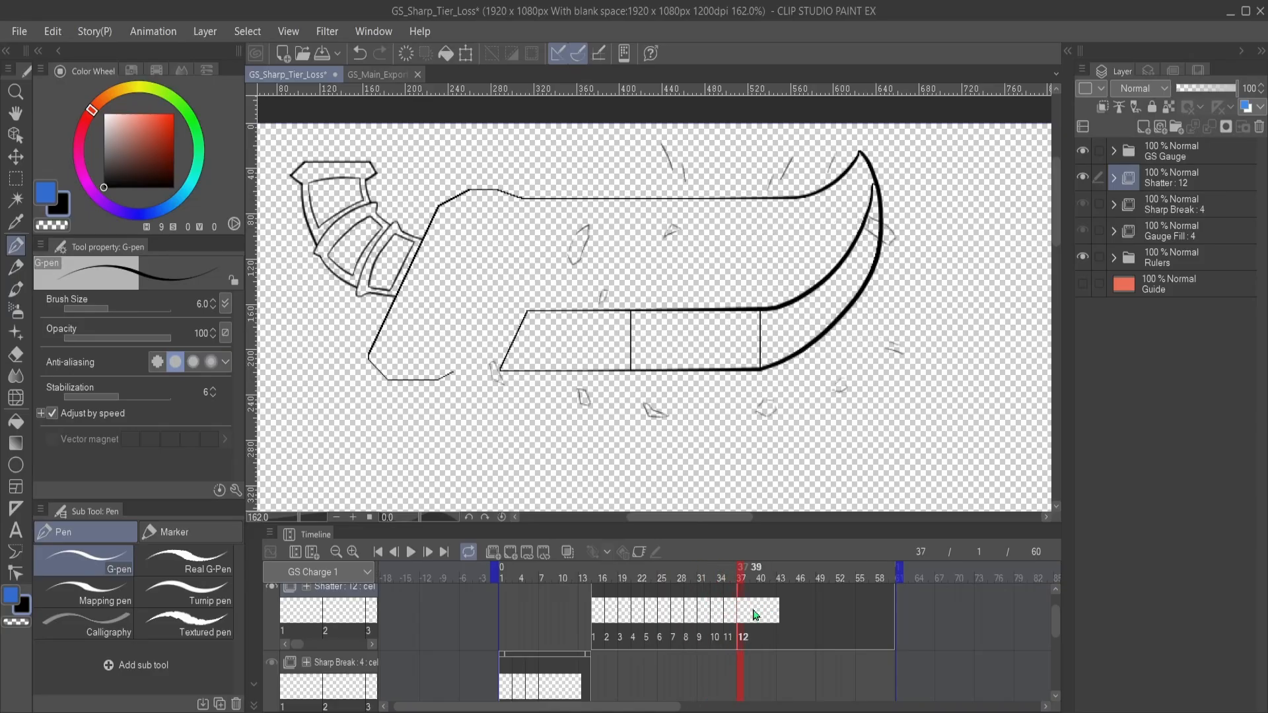
# - Add an empty cel 13 to the Shatter folder at frame 39 and compare it with cel 12
pyautogui.click(756, 615)
pyautogui.click(744, 616)
pyautogui.click(757, 615)
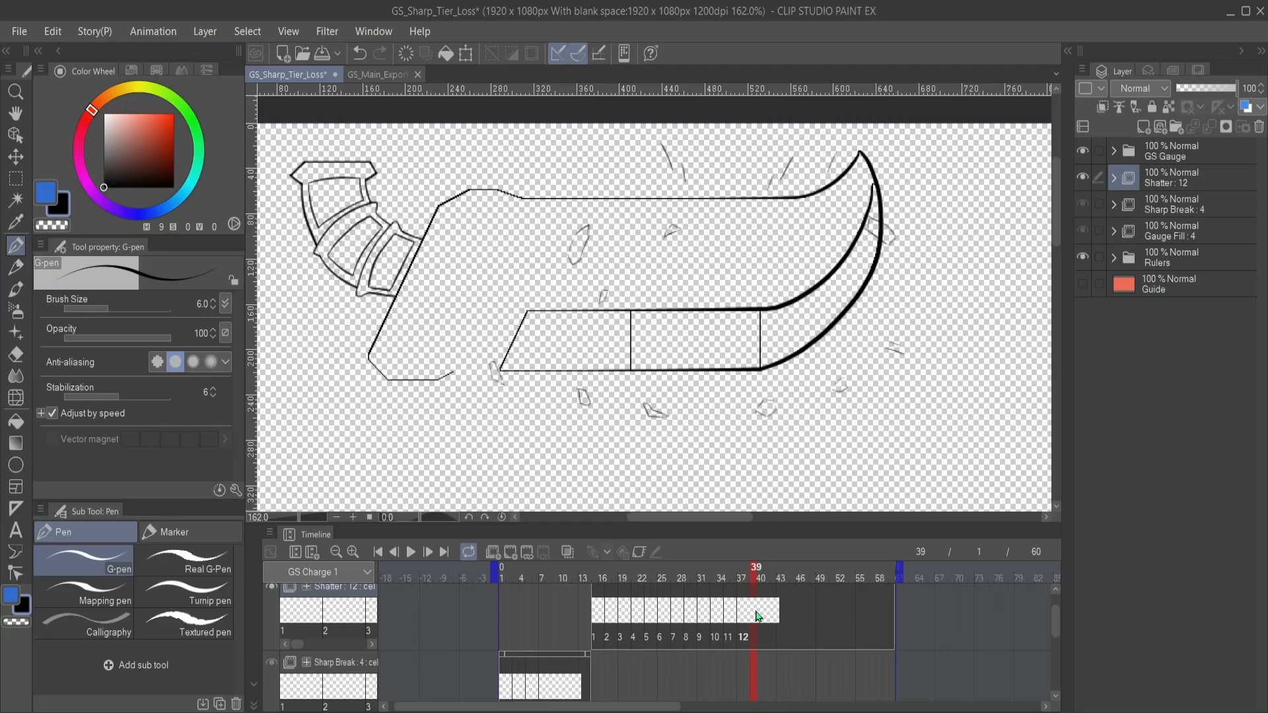
pyautogui.click(521, 553)
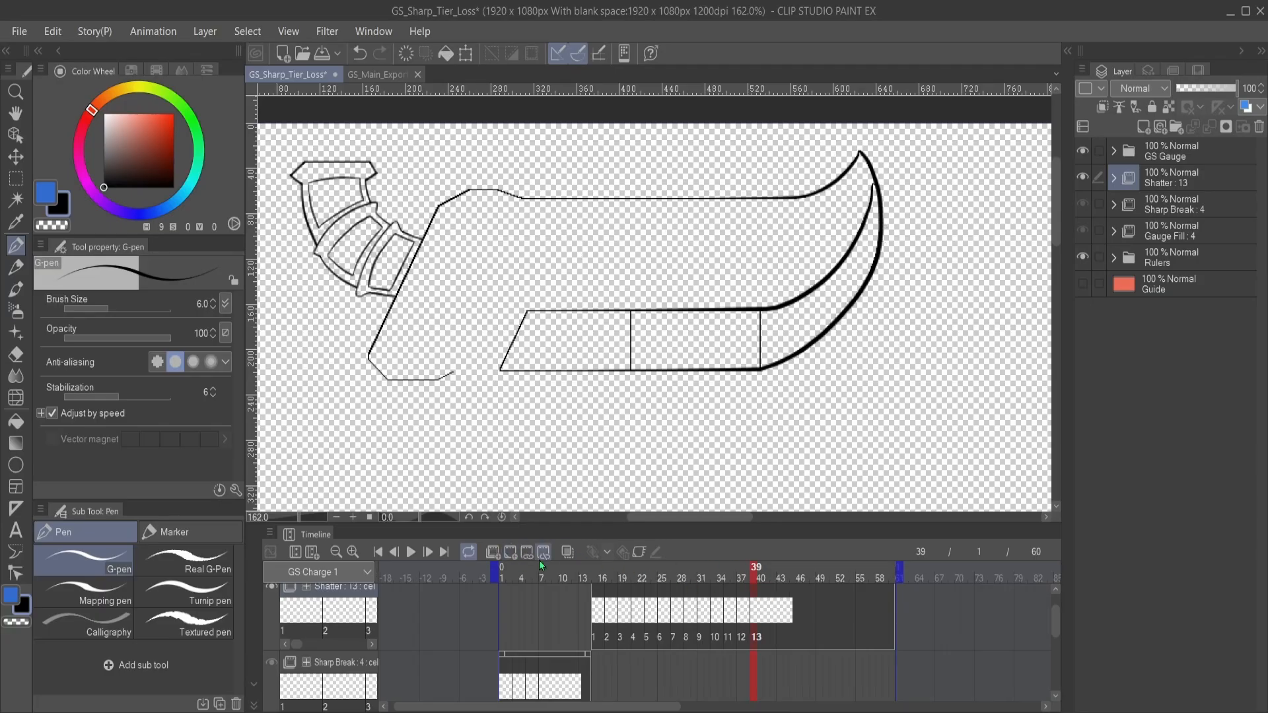
pyautogui.click(745, 615)
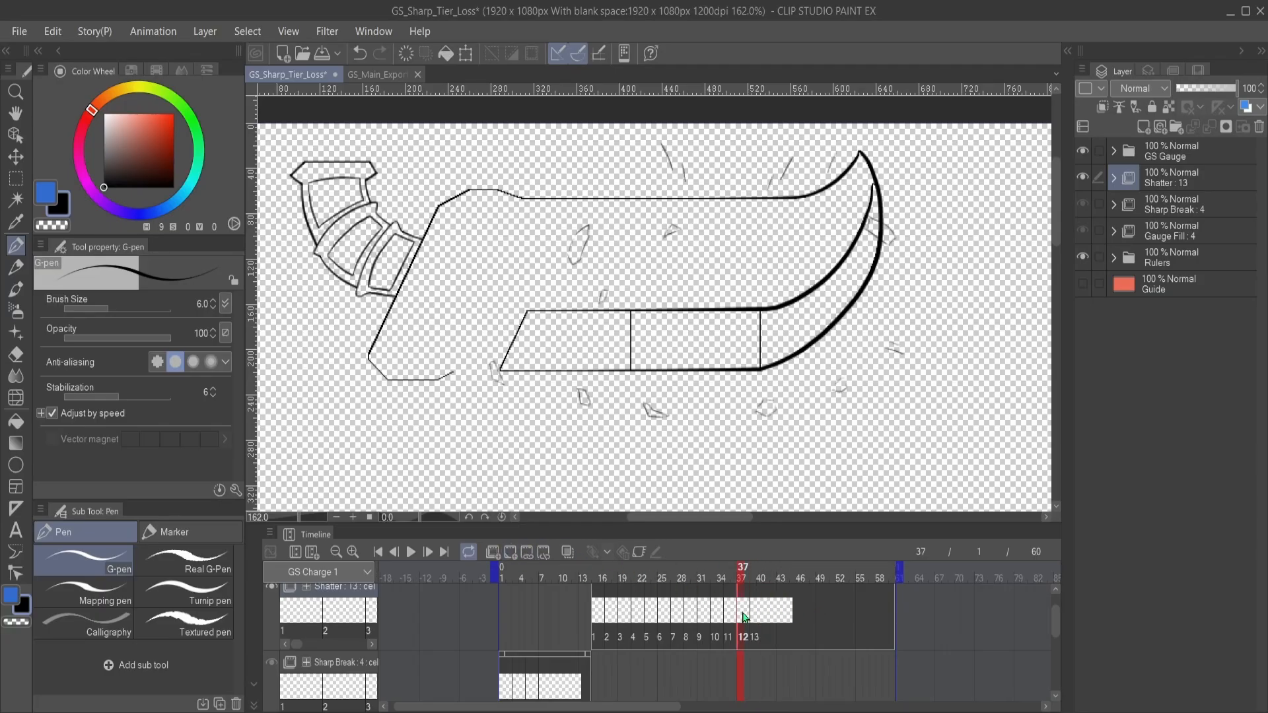
pyautogui.click(755, 614)
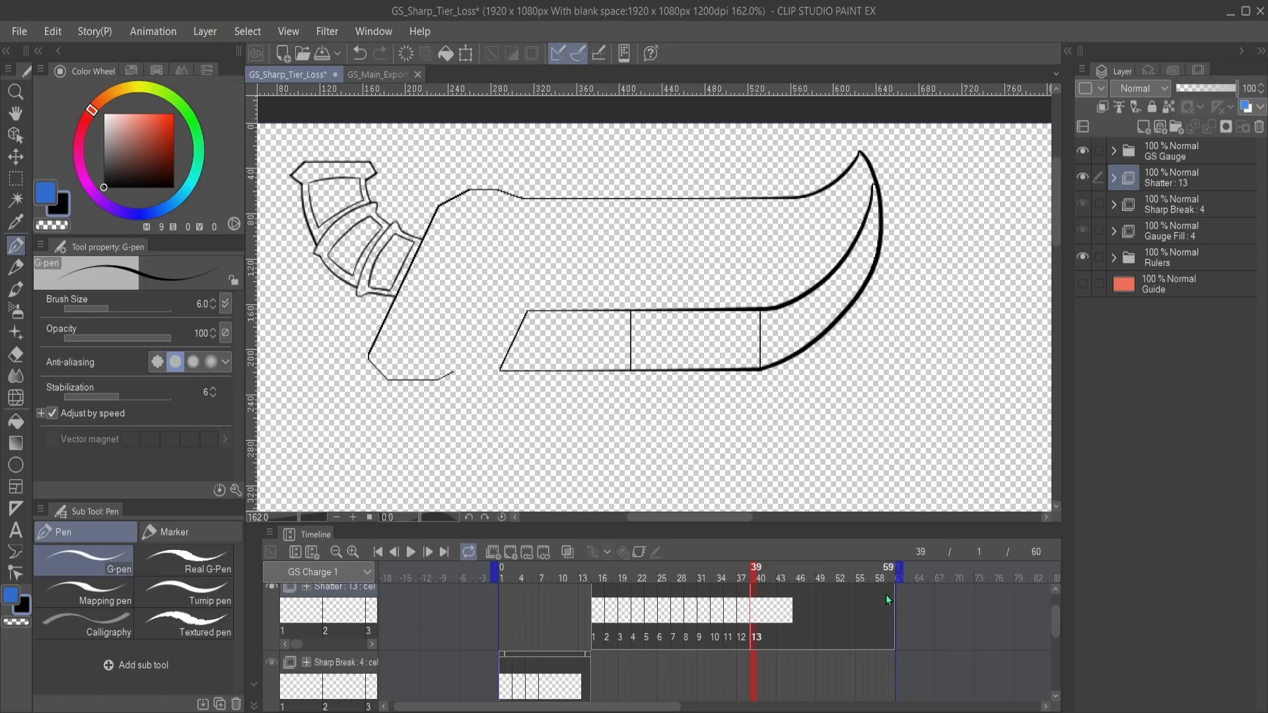
# - Shorten the timeline's playback range so that the animation ends at frame 40
pyautogui.scroll(1, 878, 596)
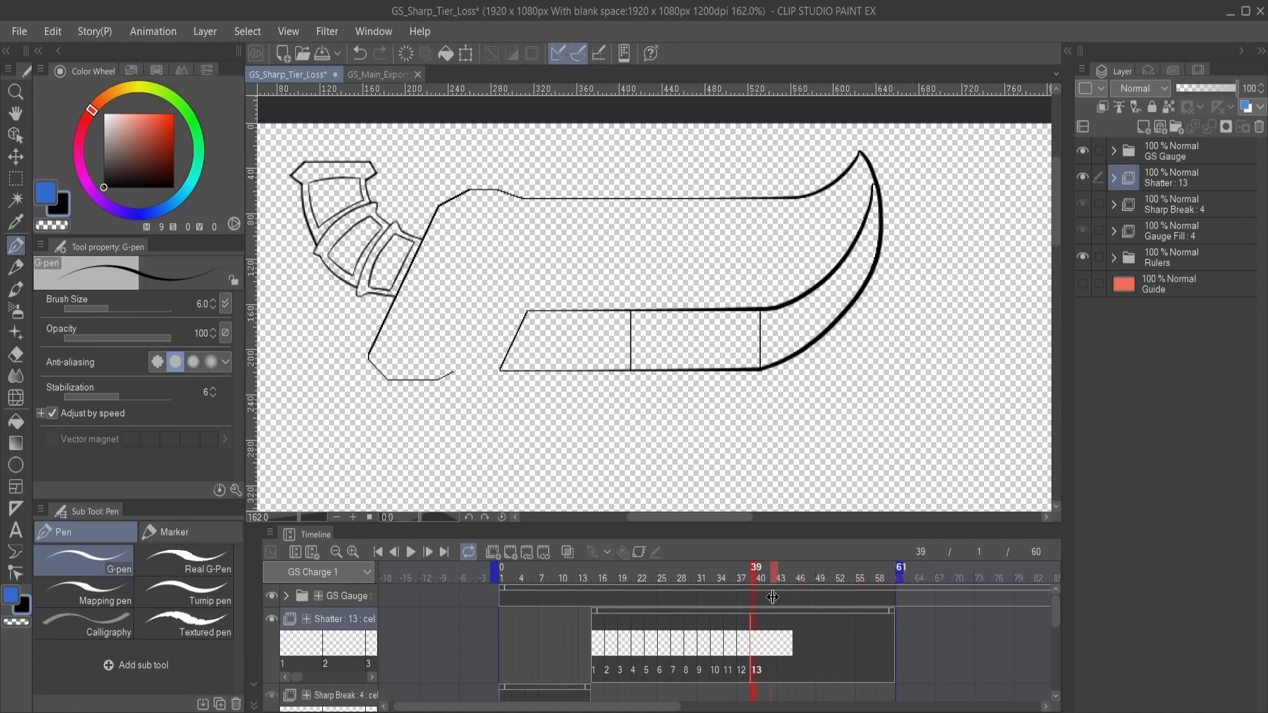
pyautogui.moveTo(766, 598); pyautogui.dragTo(767, 600)
pyautogui.click(758, 641)
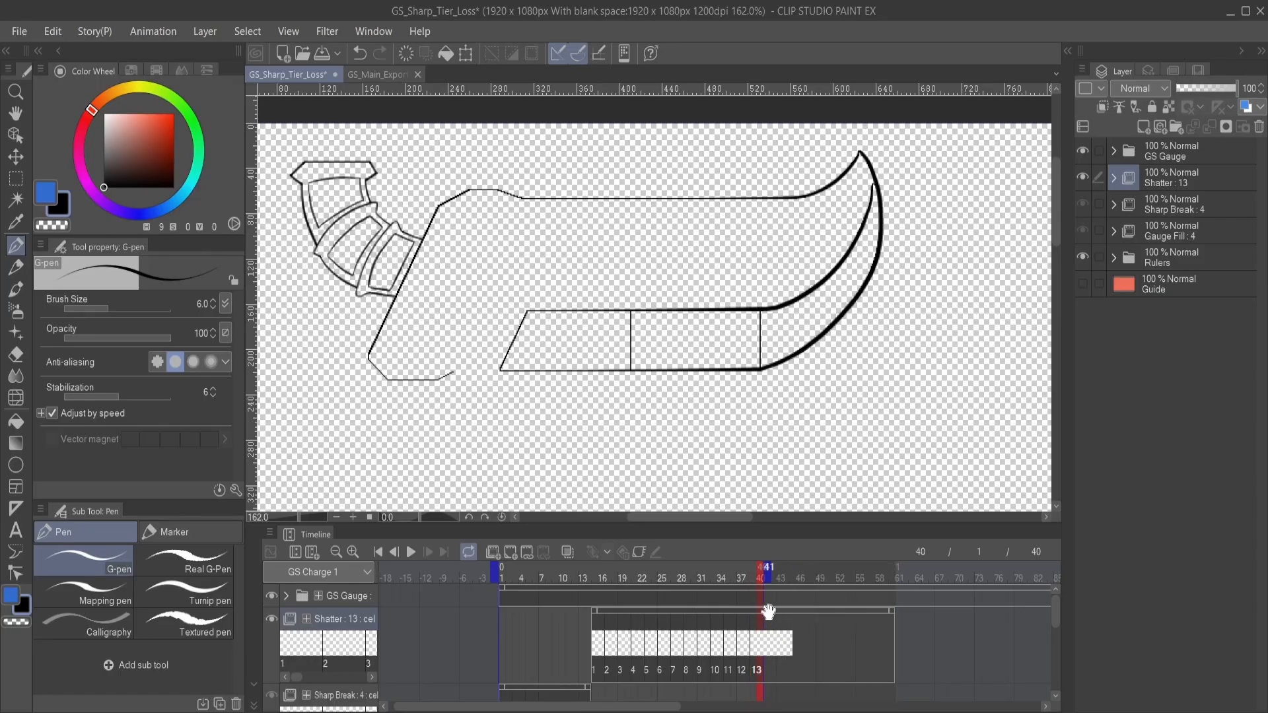
# - Scrub through the Shatter clip from cel 1 at frame 15 to cel 5 at frame 23
pyautogui.scroll(-4, 775, 615)
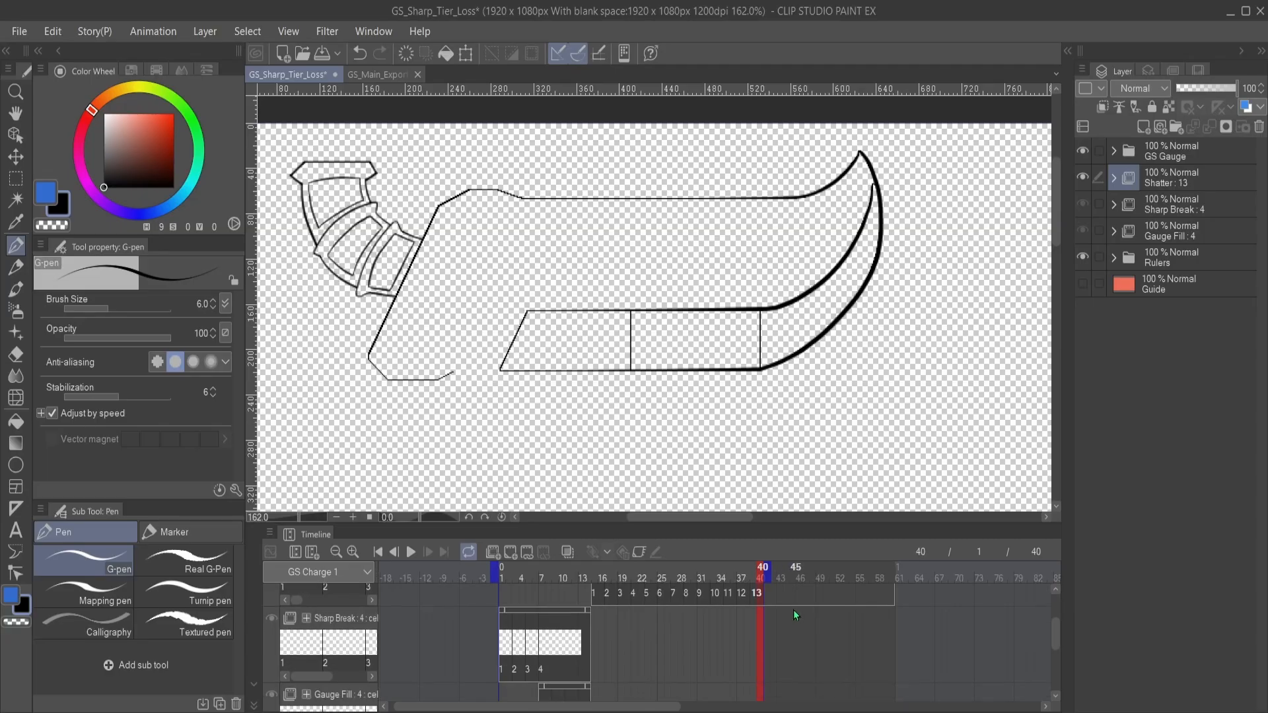
pyautogui.scroll(2, 794, 611)
pyautogui.scroll(2, 647, 620)
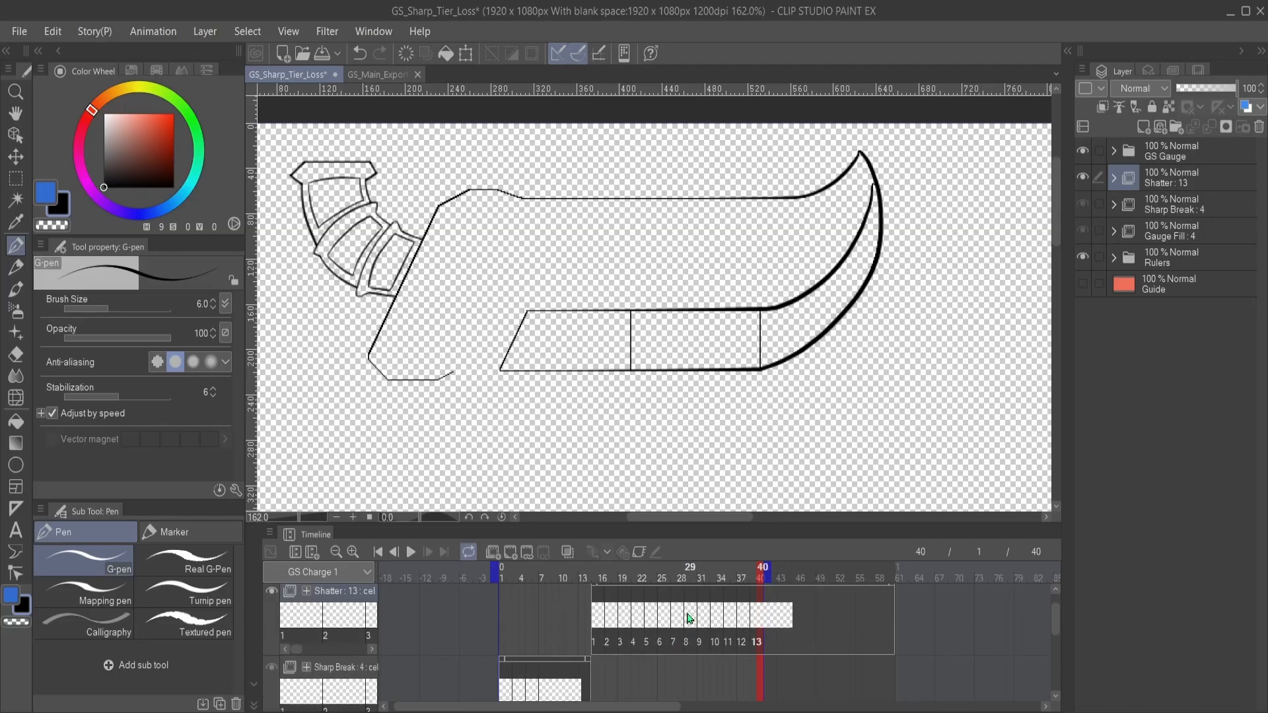
pyautogui.click(599, 644)
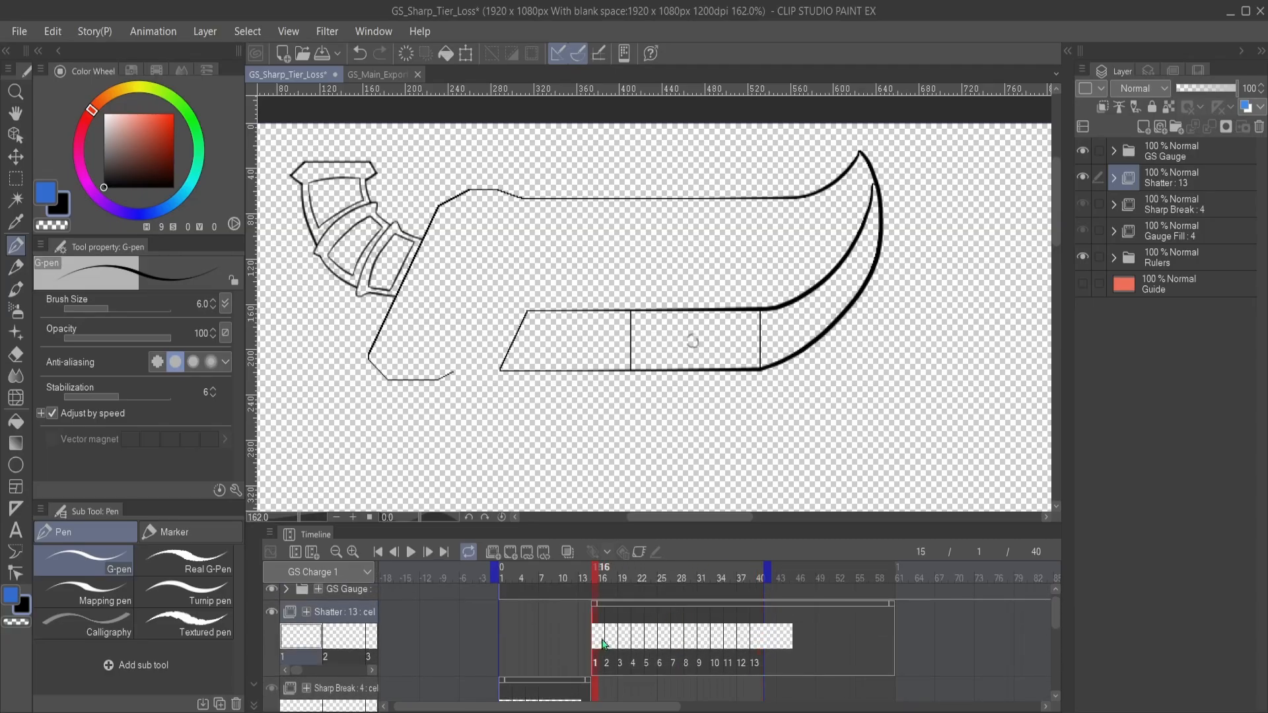
pyautogui.moveTo(612, 641); pyautogui.dragTo(650, 637)
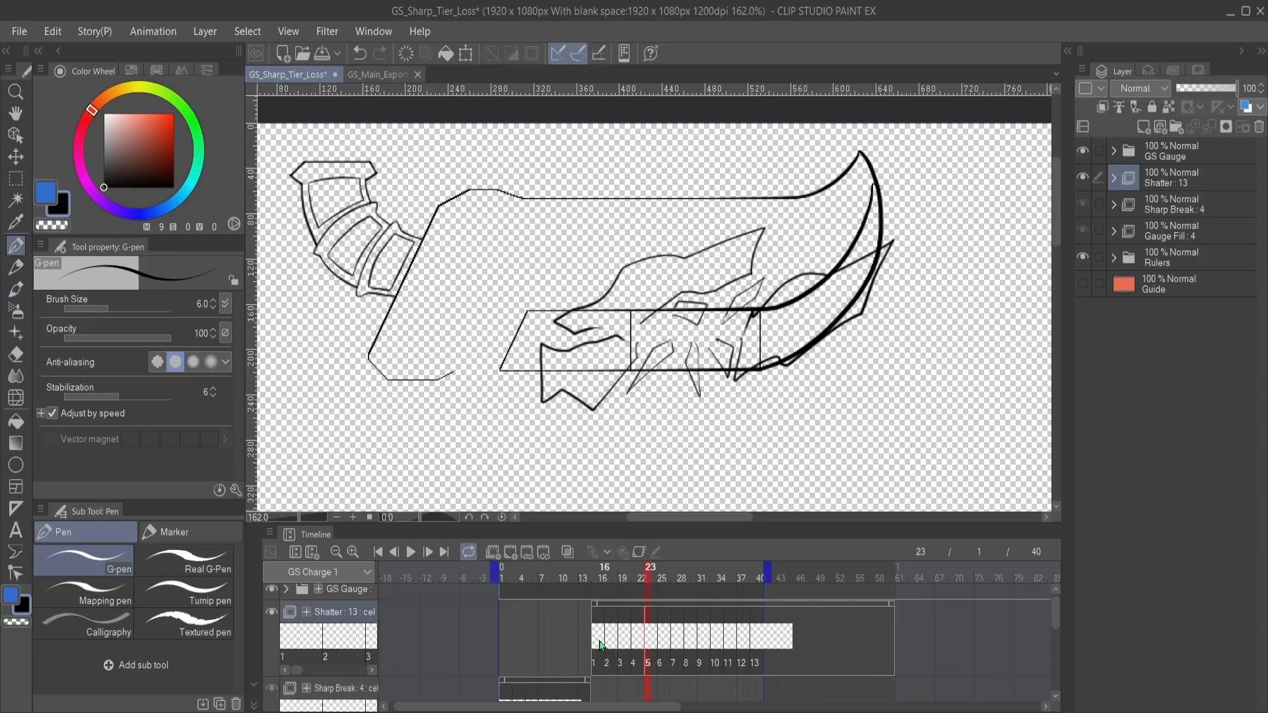
# - Compare Shatter cel 1 at frame 15 with cel 2 at frame 18, ending on cel 1
pyautogui.click(601, 645)
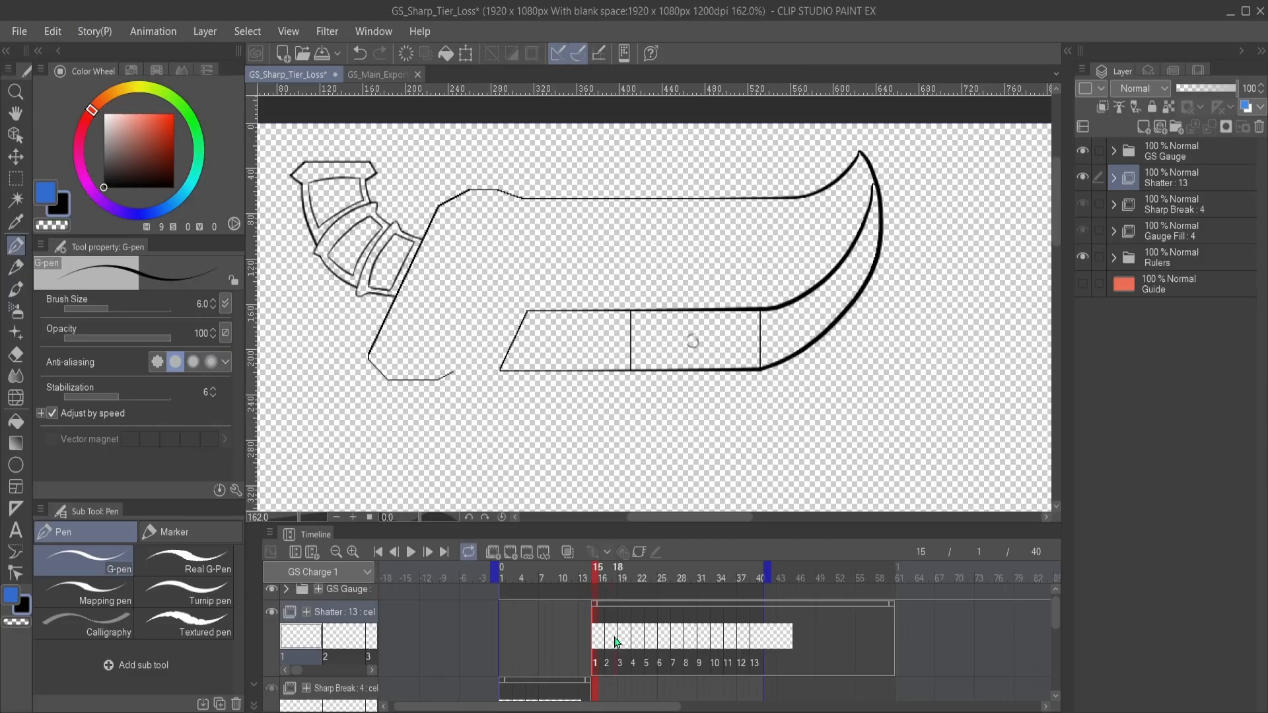
pyautogui.click(616, 642)
pyautogui.scroll(-3, 655, 644)
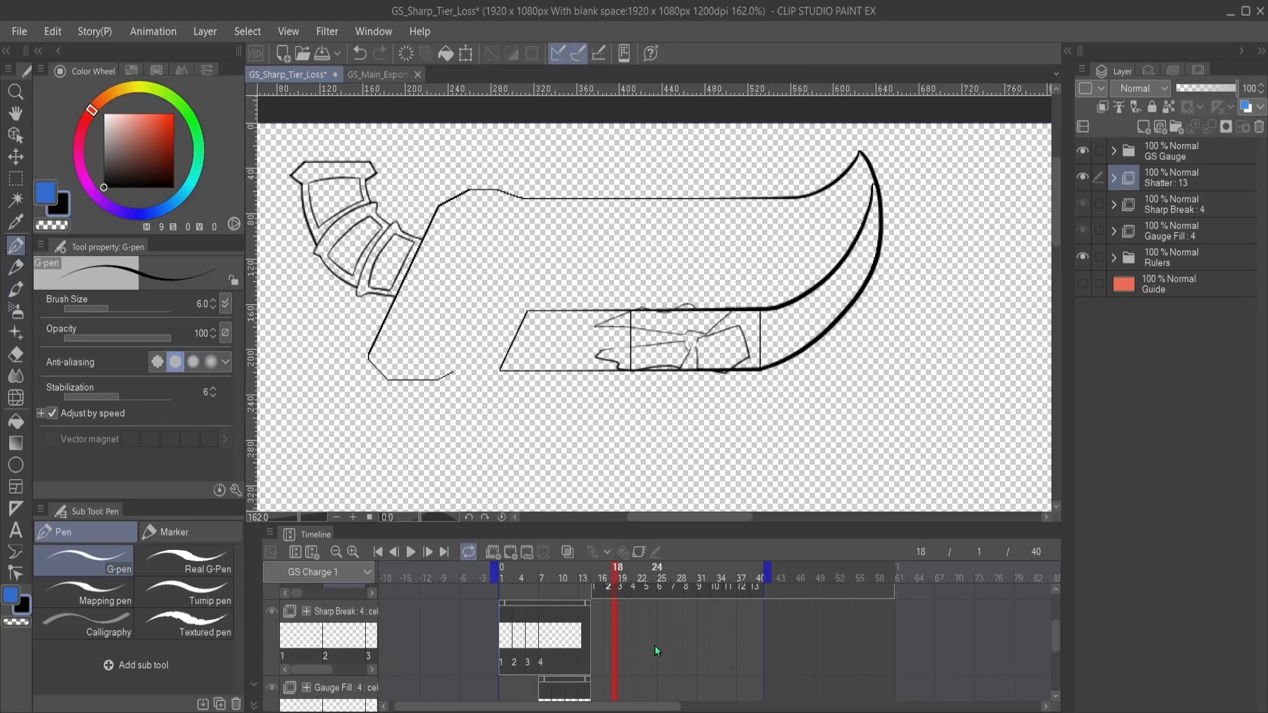
pyautogui.scroll(3, 655, 640)
pyautogui.click(599, 620)
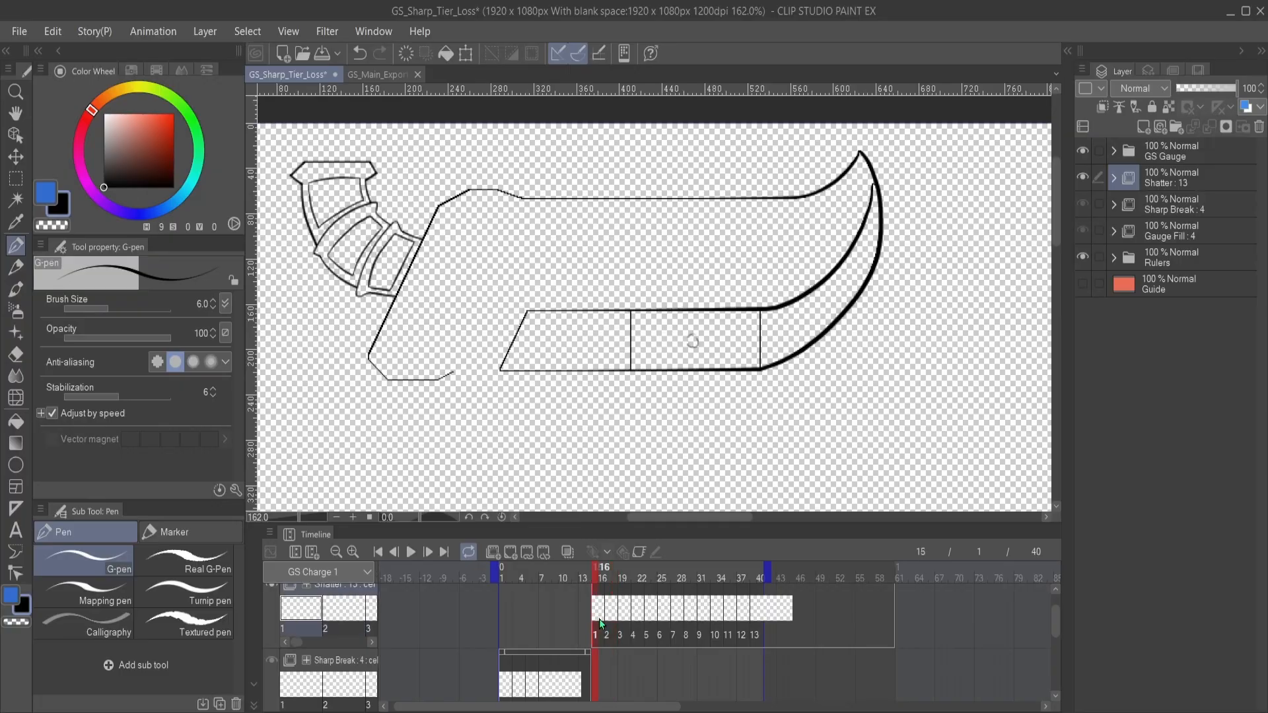
pyautogui.scroll(3, 692, 341)
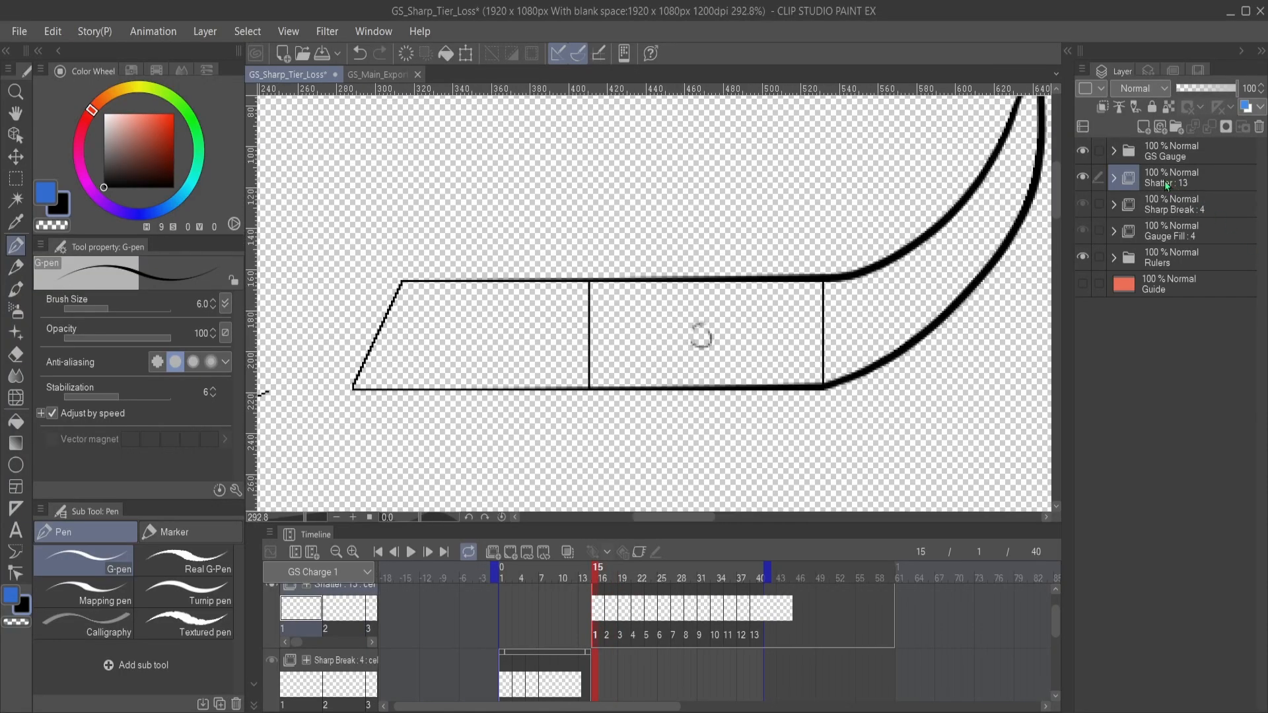
# - Expand the Shatter folder to list its cels and set the G-pen's drawing colour to white
pyautogui.click(1114, 177)
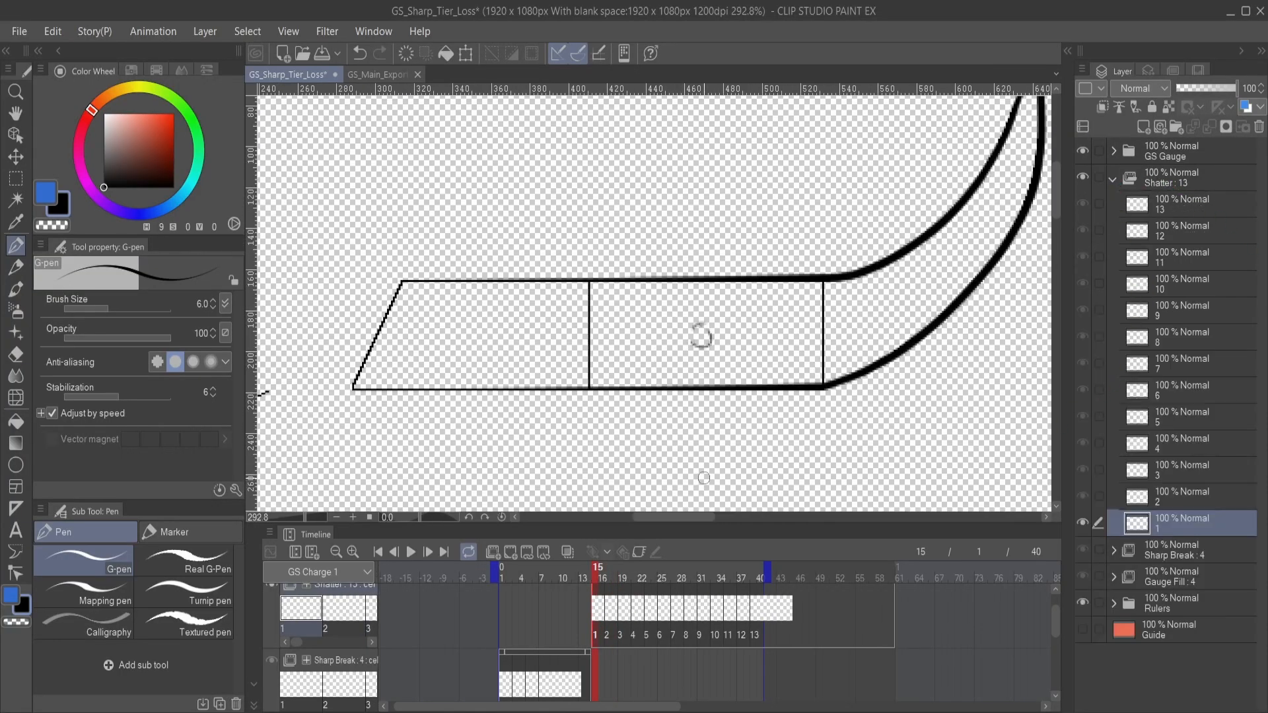
pyautogui.press('x')
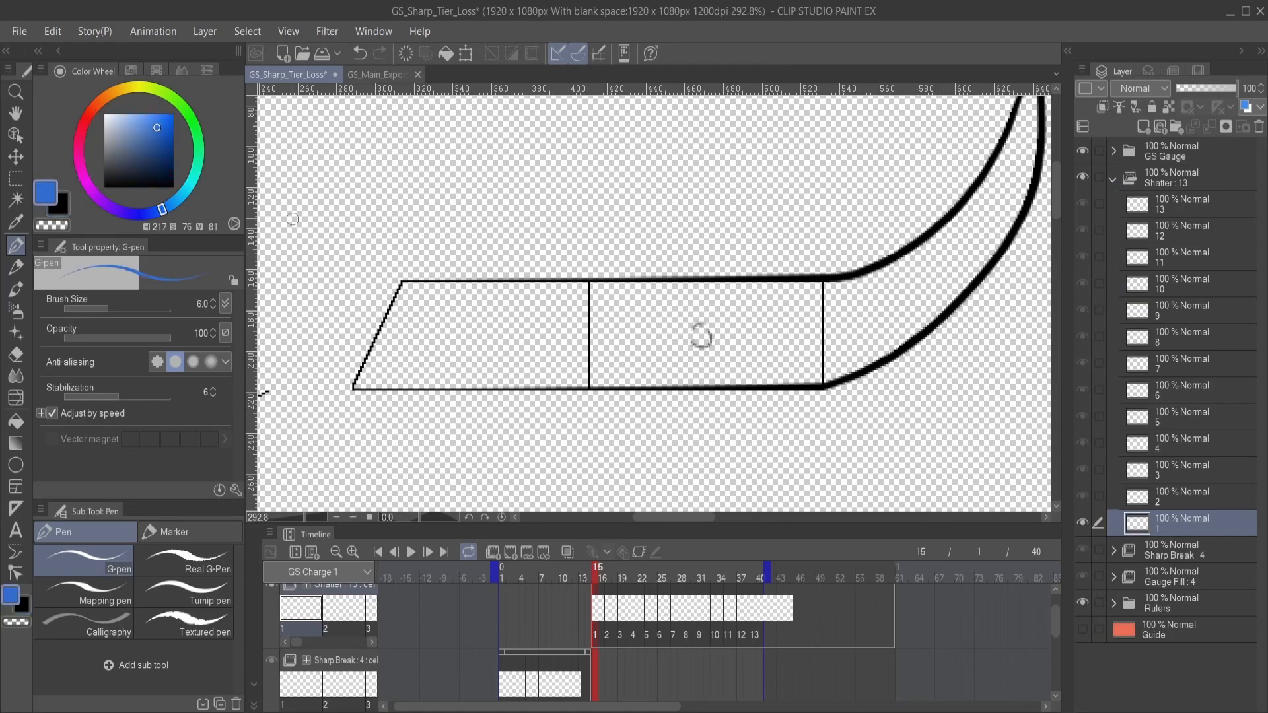
pyautogui.moveTo(125, 122); pyautogui.dragTo(64, 86)
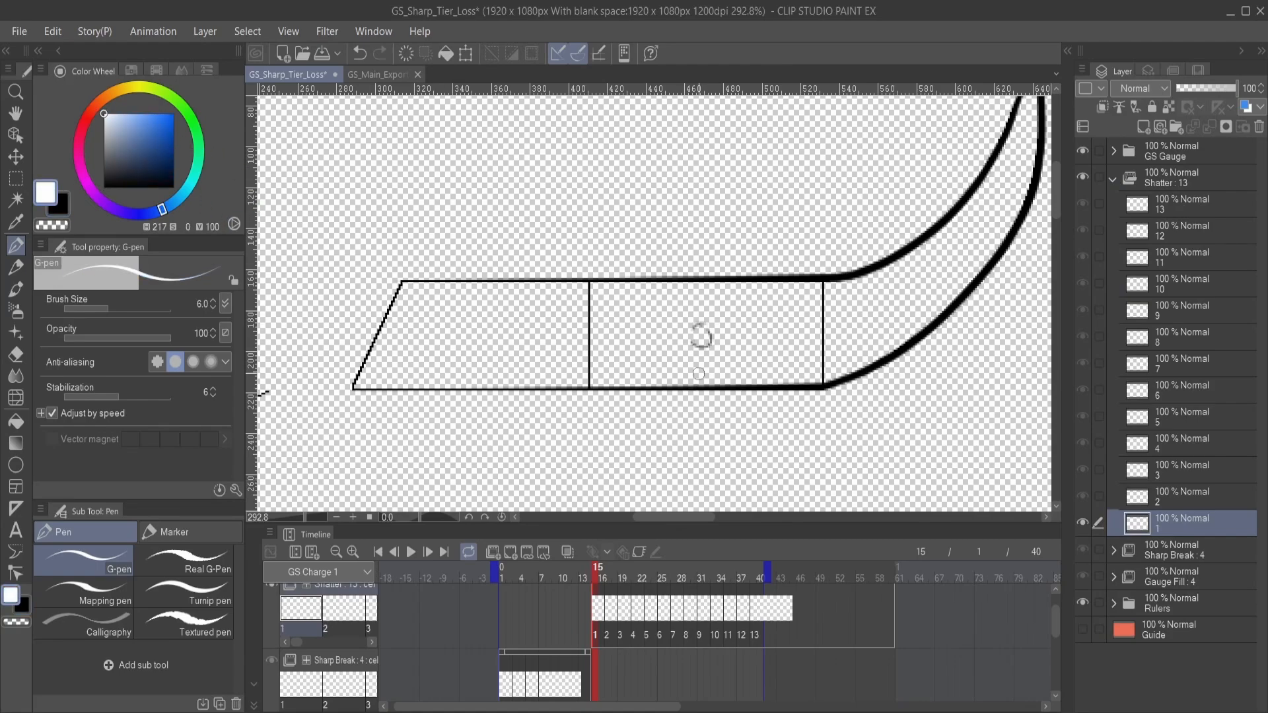
pyautogui.moveTo(700, 334); pyautogui.dragTo(722, 327)
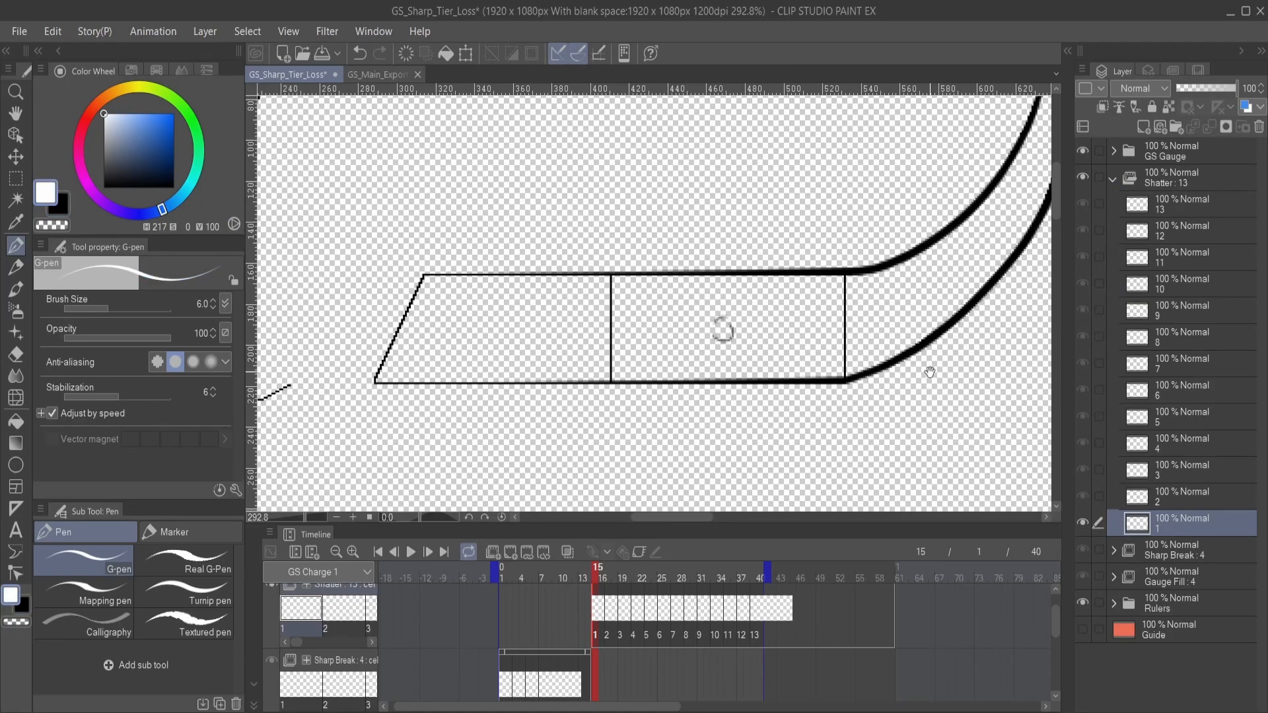
# - Select Shatter cel 2 and show the red Guide layer as a backdrop for white strokes
pyautogui.click(1189, 499)
pyautogui.moveTo(671, 330); pyautogui.dragTo(762, 310)
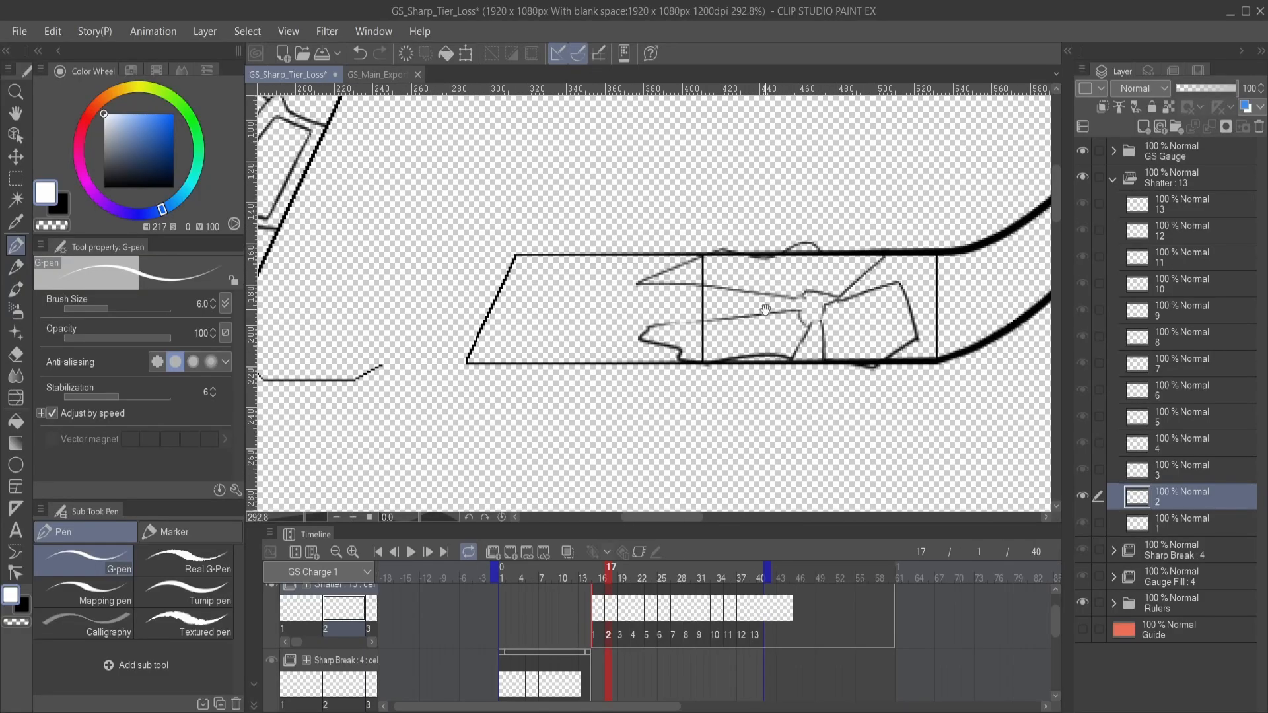
pyautogui.hotkey('ctrl', 'z')
pyautogui.click(1083, 629)
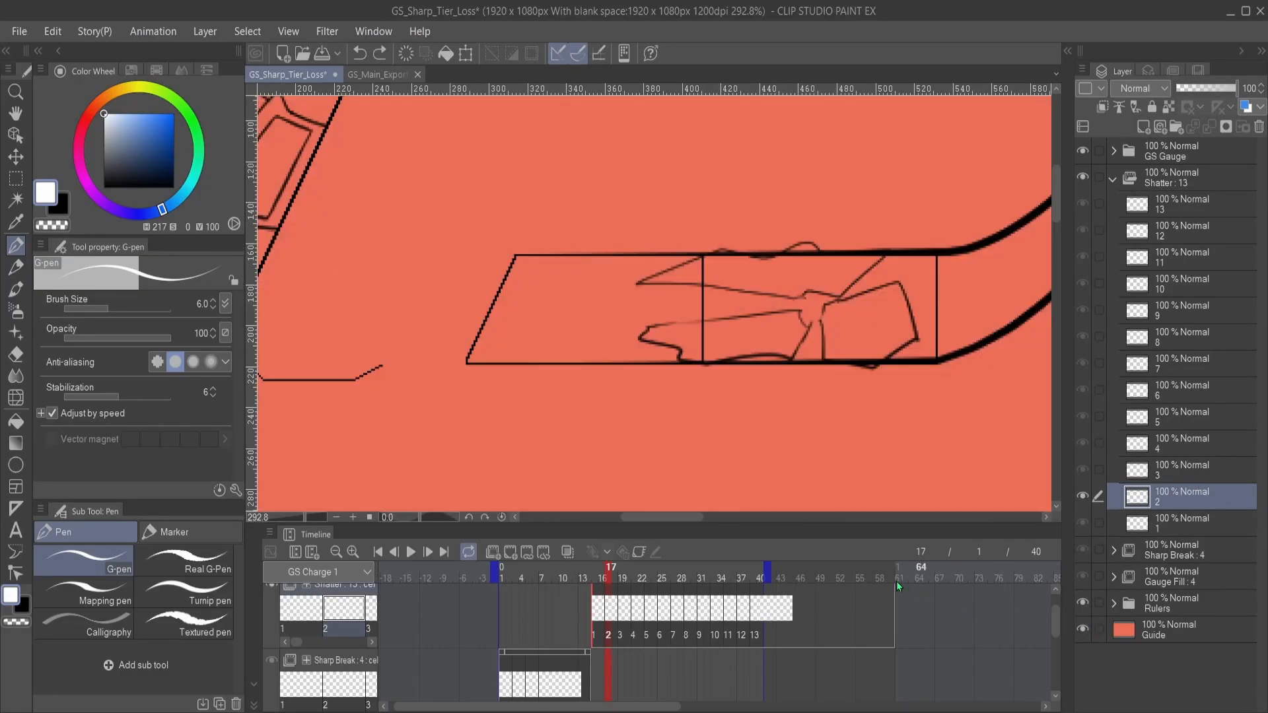
# - Draw white highlights on the blade fragments of Shatter cel 2: a thin streak on the lower-left piece and a curved glint on the right-hand one
pyautogui.moveTo(767, 353)
pyautogui.mouseDown()
pyautogui.moveTo(716, 368)
pyautogui.moveTo(681, 341)
pyautogui.moveTo(730, 336)
pyautogui.mouseUp()
pyautogui.hotkey('ctrl', 'z')
pyautogui.hotkey('ctrl', 'z')
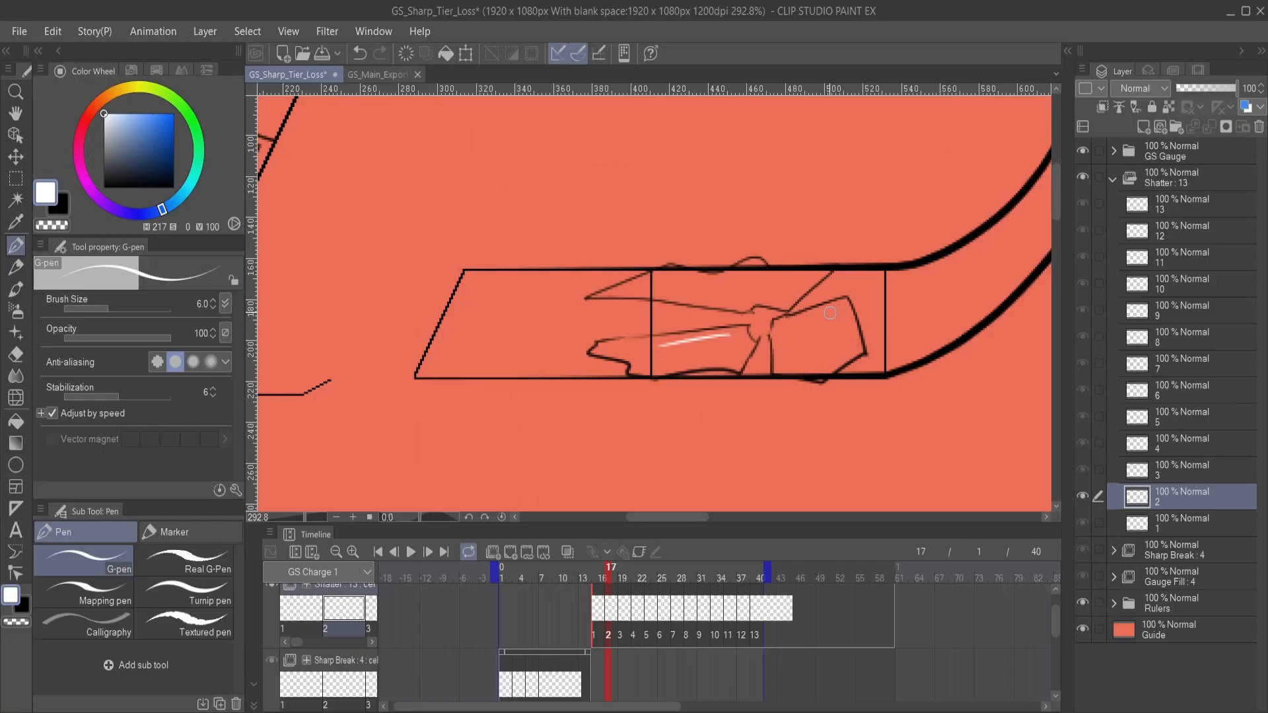
pyautogui.moveTo(833, 315)
pyautogui.mouseDown()
pyautogui.moveTo(844, 329)
pyautogui.moveTo(781, 386)
pyautogui.mouseUp()
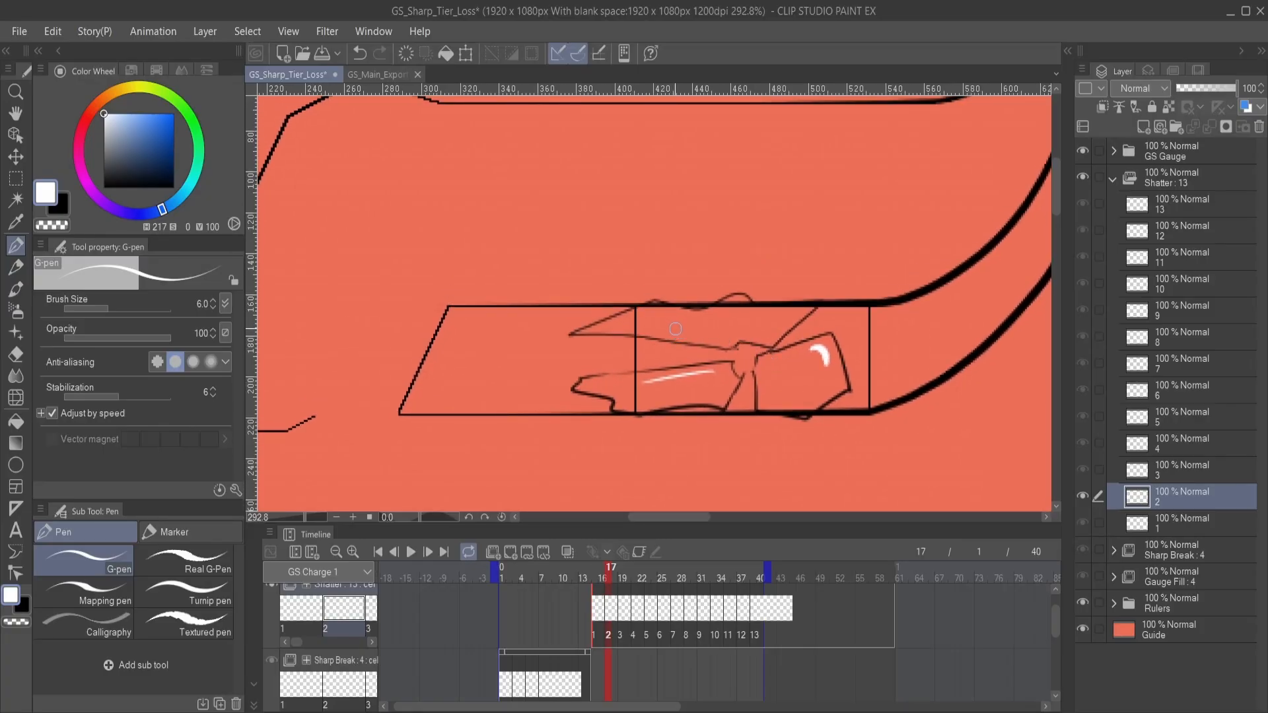
pyautogui.moveTo(679, 326); pyautogui.dragTo(694, 332)
# - On Shatter cel 3, draw a long white streak and short diagonal highlights inside the lower-left fragment
pyautogui.click(1202, 472)
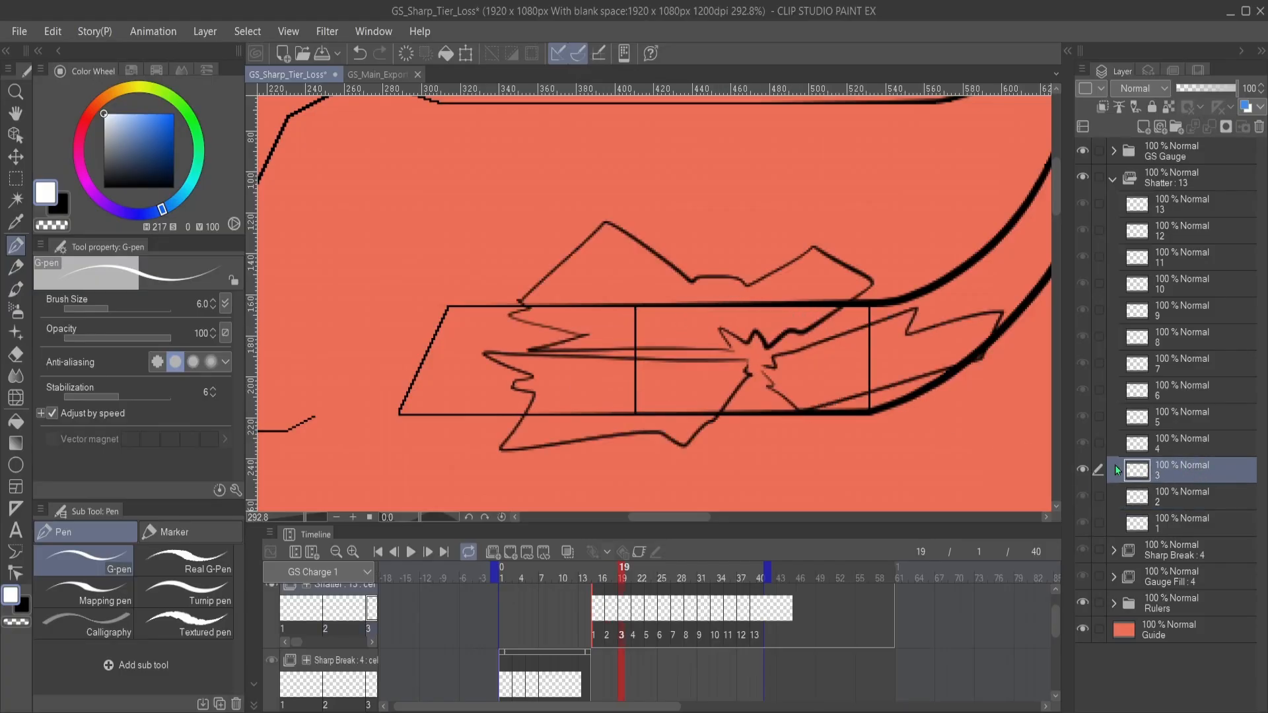
pyautogui.moveTo(766, 406); pyautogui.dragTo(860, 379)
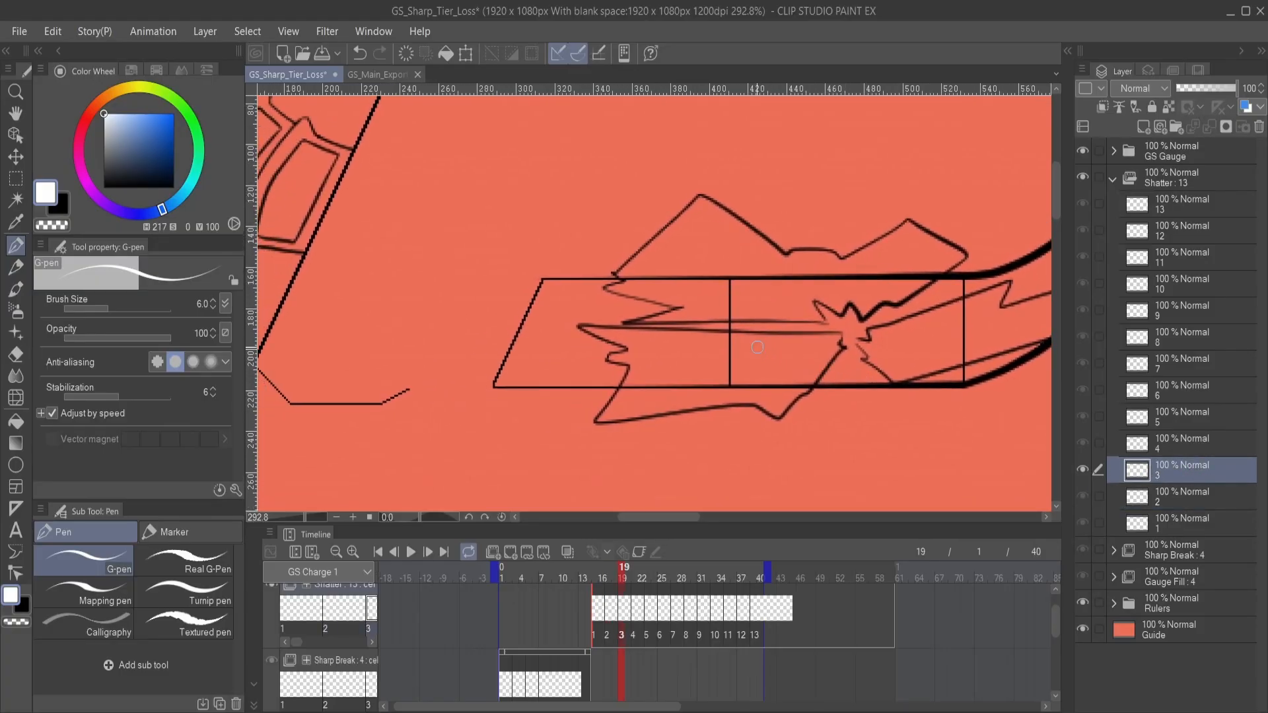
pyautogui.moveTo(776, 343); pyautogui.dragTo(715, 343)
pyautogui.hotkey('ctrl', 'z')
pyautogui.moveTo(799, 342); pyautogui.dragTo(720, 342)
pyautogui.moveTo(774, 396)
pyautogui.mouseDown()
pyautogui.moveTo(811, 362)
pyautogui.moveTo(804, 376)
pyautogui.moveTo(848, 380)
pyautogui.moveTo(743, 394)
pyautogui.mouseUp()
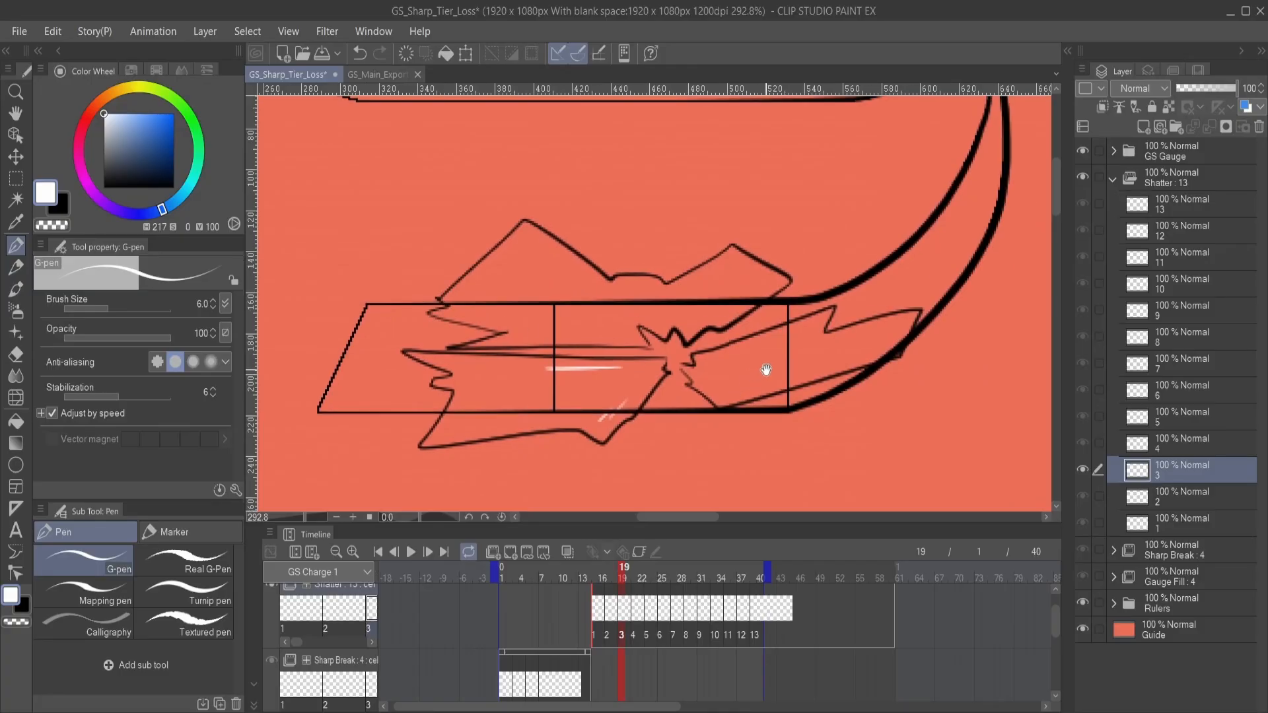
# - Add a small white glint and two slanted highlight lines to the right-hand fragment of Shatter cel 3
pyautogui.moveTo(785, 337); pyautogui.dragTo(812, 342)
pyautogui.hotkey('ctrl', 'z')
pyautogui.moveTo(789, 332); pyautogui.dragTo(814, 337)
pyautogui.moveTo(744, 390); pyautogui.dragTo(827, 357)
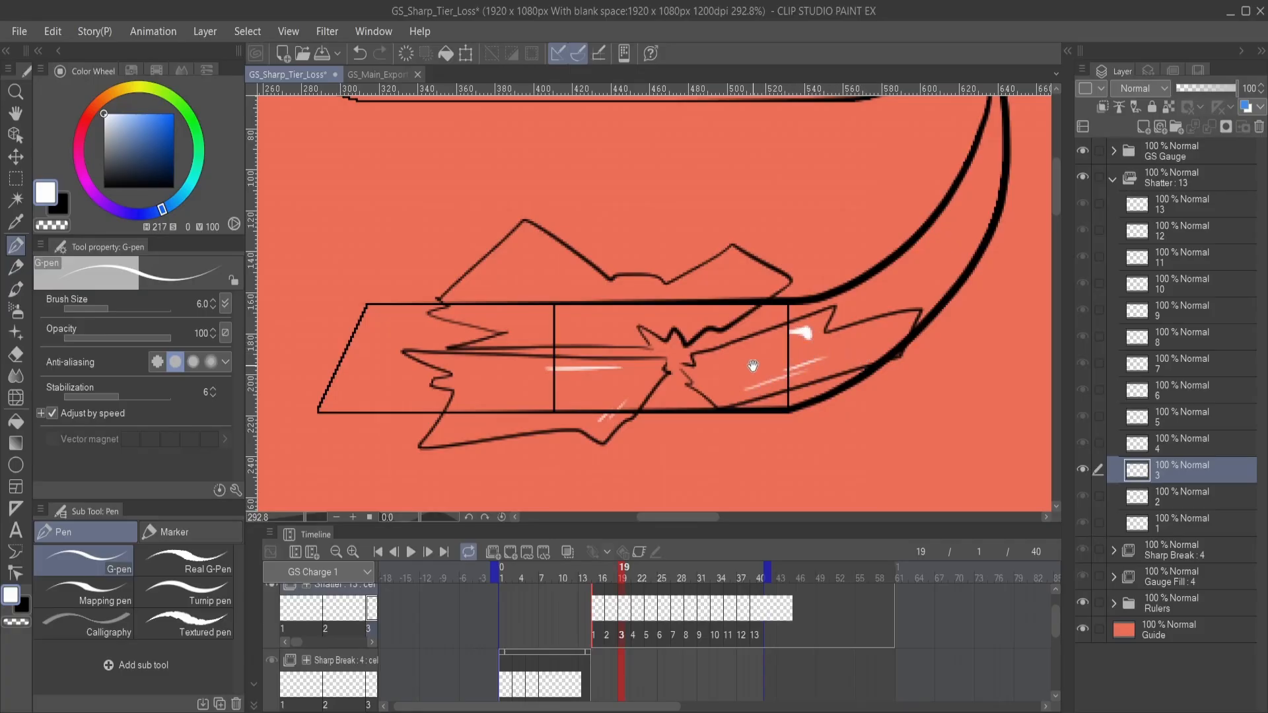
# - Draw thin white highlight streaks inside the upper fragment of Shatter cel 3, redoing the strokes that miss
pyautogui.moveTo(668, 364); pyautogui.dragTo(746, 397)
pyautogui.moveTo(681, 369)
pyautogui.mouseDown()
pyautogui.moveTo(627, 370)
pyautogui.moveTo(684, 360)
pyautogui.moveTo(590, 355)
pyautogui.moveTo(616, 365)
pyautogui.moveTo(587, 344)
pyautogui.moveTo(623, 365)
pyautogui.moveTo(650, 356)
pyautogui.moveTo(591, 340)
pyautogui.mouseUp()
pyautogui.hotkey('ctrl', 'z')
pyautogui.hotkey('ctrl', 'z')
pyautogui.hotkey('ctrl', 'z')
pyautogui.hotkey('ctrl', 'z')
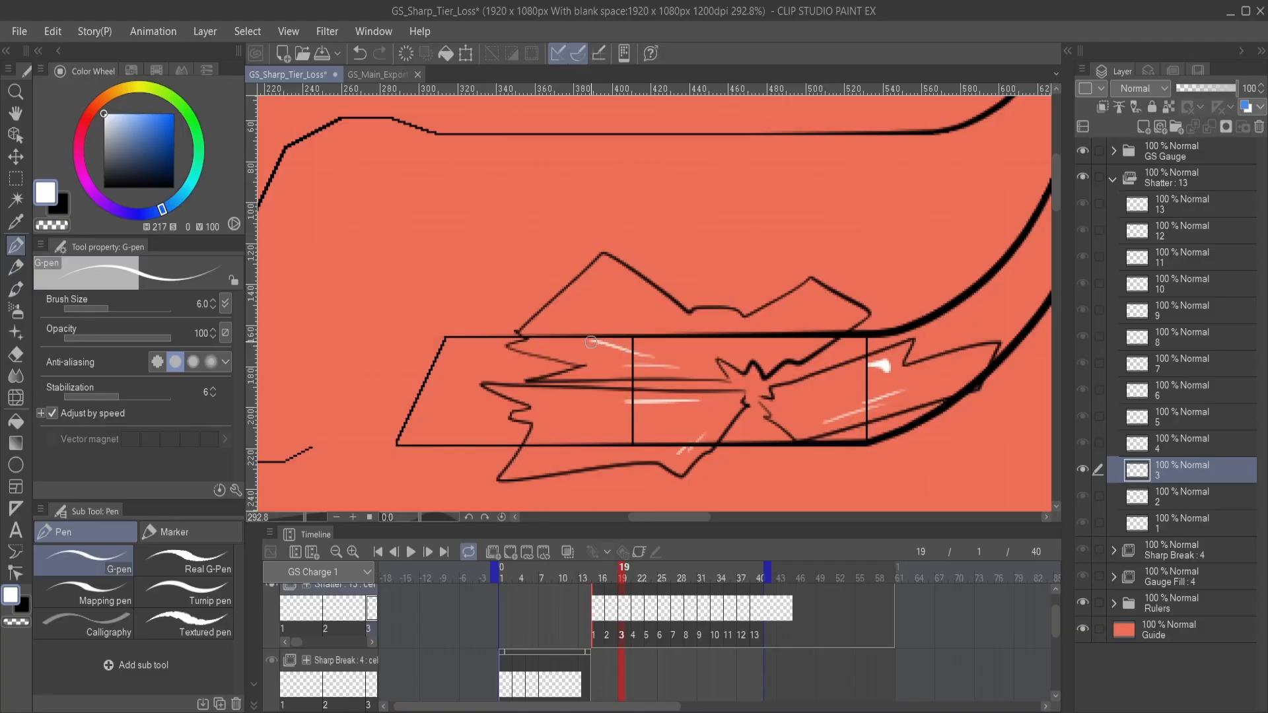
pyautogui.hotkey('ctrl', 'z')
pyautogui.moveTo(768, 360)
pyautogui.mouseDown()
pyautogui.moveTo(737, 367)
pyautogui.moveTo(785, 316)
pyautogui.mouseUp()
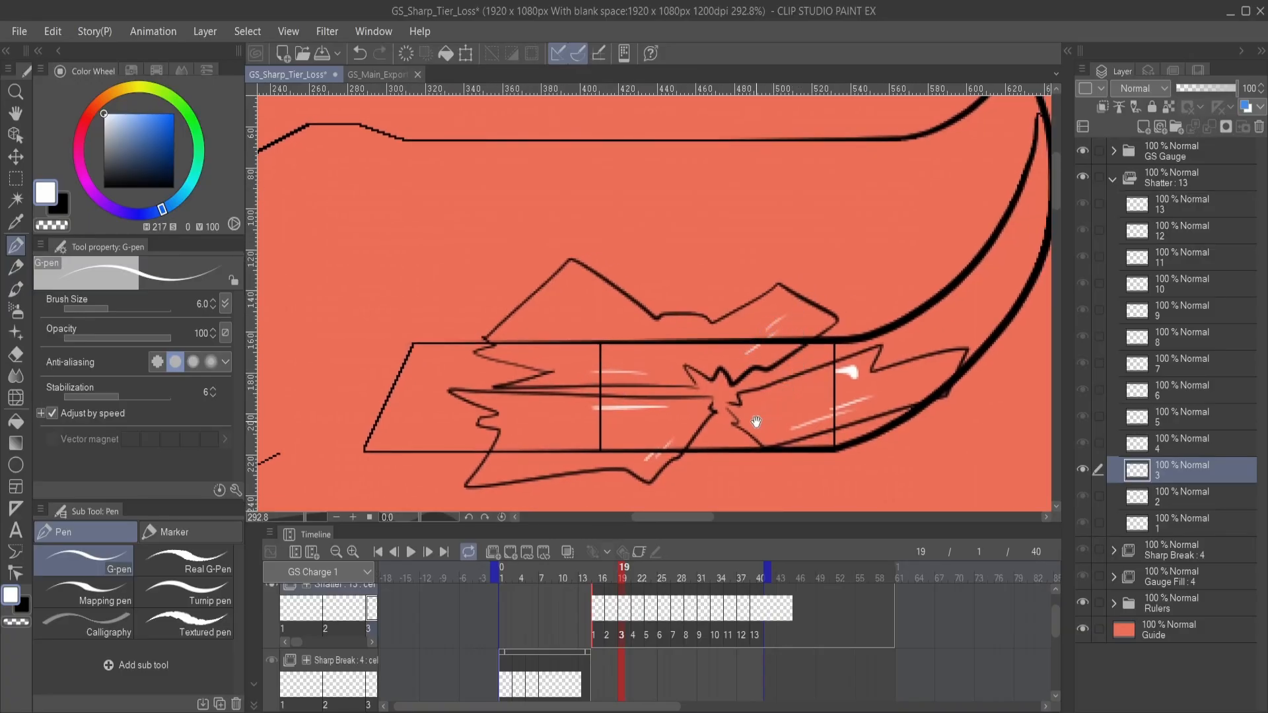
pyautogui.moveTo(754, 422); pyautogui.dragTo(770, 382)
# - On Shatter cel 4, draw short diagonal highlights and one long slanted white streak inside the lower-left fragment
pyautogui.click(1197, 446)
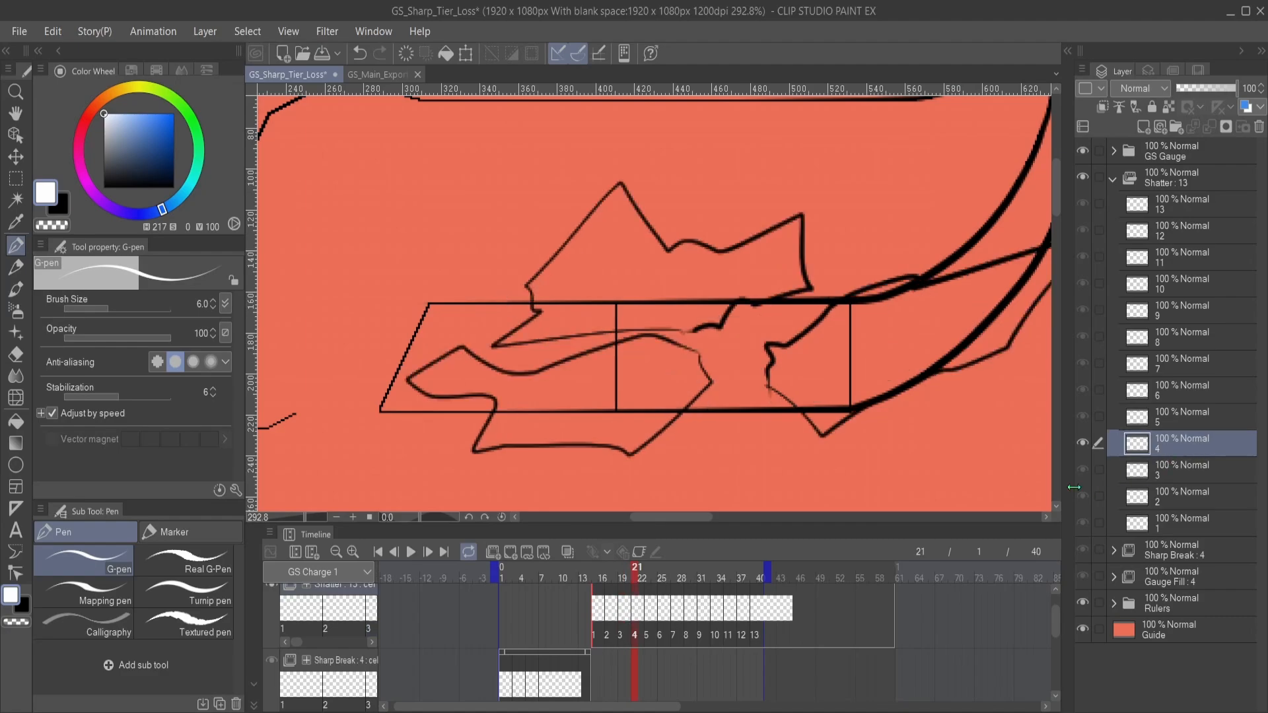
pyautogui.moveTo(661, 381)
pyautogui.mouseDown()
pyautogui.moveTo(729, 358)
pyautogui.moveTo(775, 367)
pyautogui.moveTo(788, 352)
pyautogui.moveTo(750, 338)
pyautogui.moveTo(779, 357)
pyautogui.mouseUp()
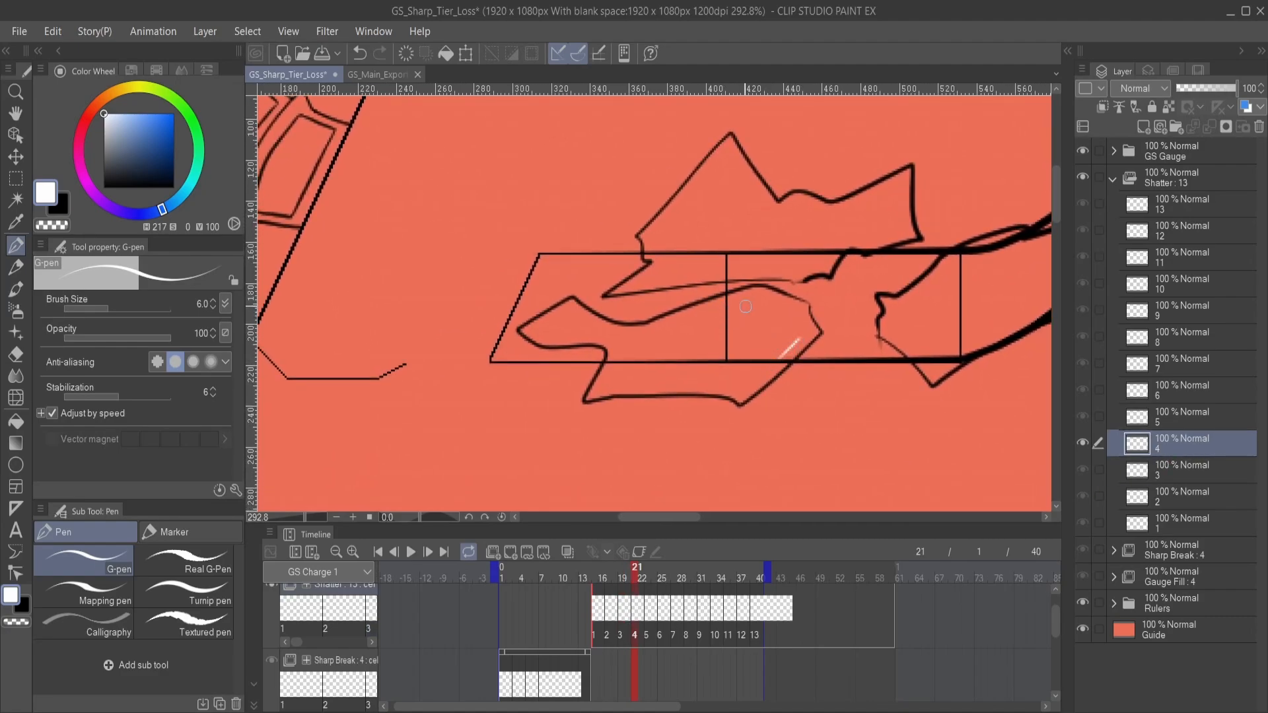
pyautogui.moveTo(754, 304); pyautogui.dragTo(728, 310)
pyautogui.hotkey('ctrl', 'z')
pyautogui.moveTo(671, 323); pyautogui.dragTo(753, 301)
pyautogui.hotkey('ctrl', 'z')
pyautogui.moveTo(683, 321); pyautogui.dragTo(759, 304)
pyautogui.hotkey('ctrl', 'z')
pyautogui.moveTo(683, 321); pyautogui.dragTo(736, 305)
pyautogui.hotkey('ctrl', 'z')
# - Add white highlight streaks to the lower corner and the middle of the right-hand fragment on Shatter cel 4
pyautogui.moveTo(716, 346)
pyautogui.mouseDown()
pyautogui.moveTo(572, 382)
pyautogui.moveTo(496, 377)
pyautogui.mouseUp()
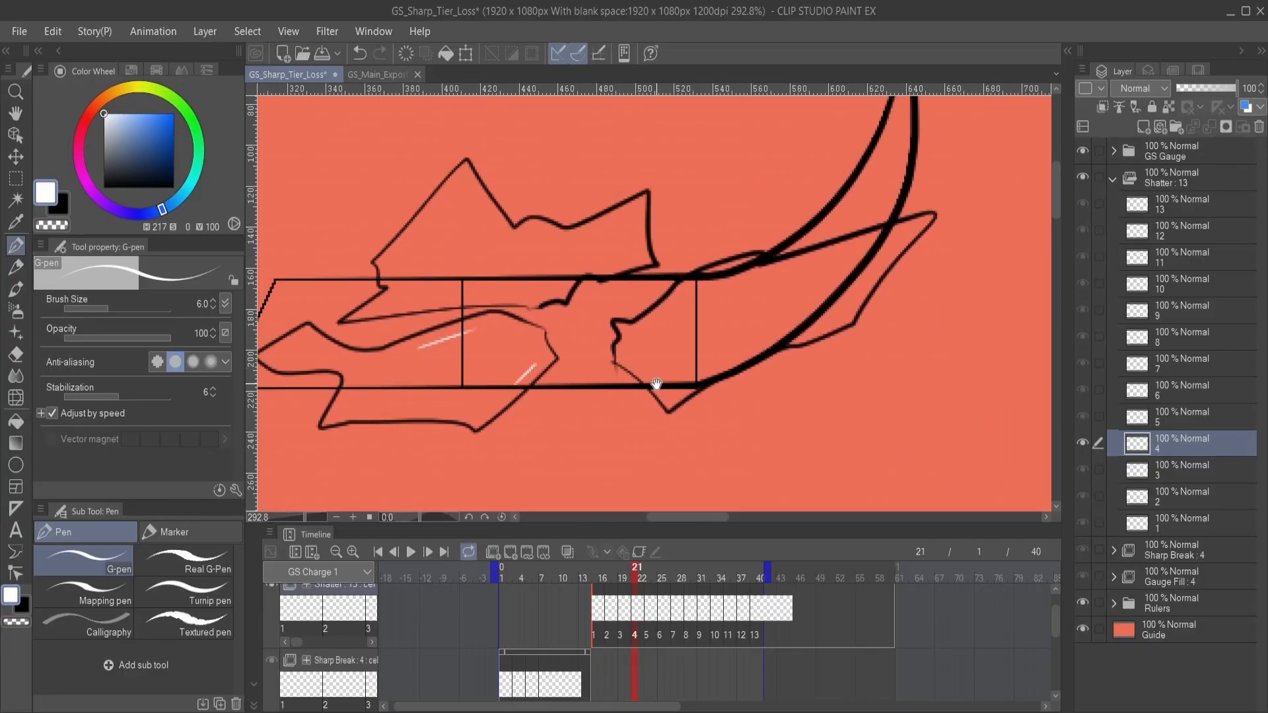
pyautogui.moveTo(672, 375); pyautogui.dragTo(682, 391)
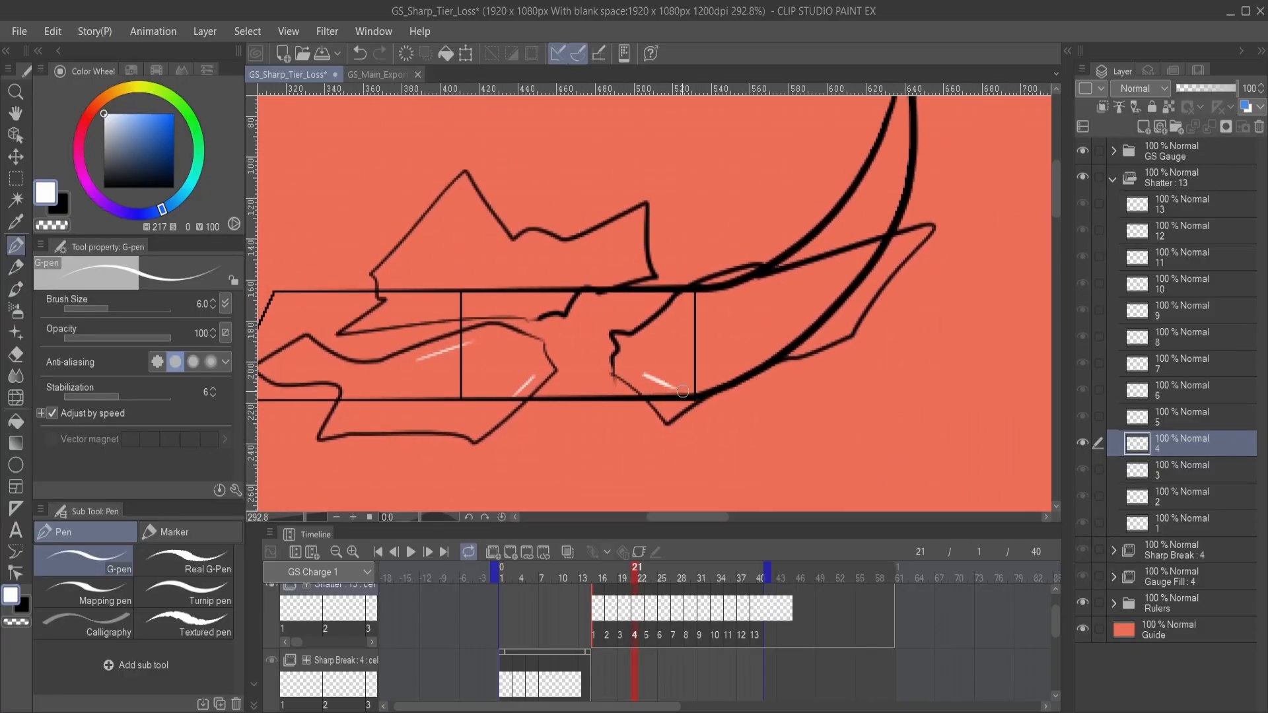
pyautogui.moveTo(696, 320); pyautogui.dragTo(766, 303)
# - Draw white highlights on the upper fragment of Shatter cel 4: a streak near its left tip and short diagonals toward its right end
pyautogui.moveTo(484, 315)
pyautogui.mouseDown()
pyautogui.moveTo(546, 400)
pyautogui.moveTo(614, 410)
pyautogui.moveTo(593, 397)
pyautogui.mouseUp()
pyautogui.hotkey('ctrl', 'z')
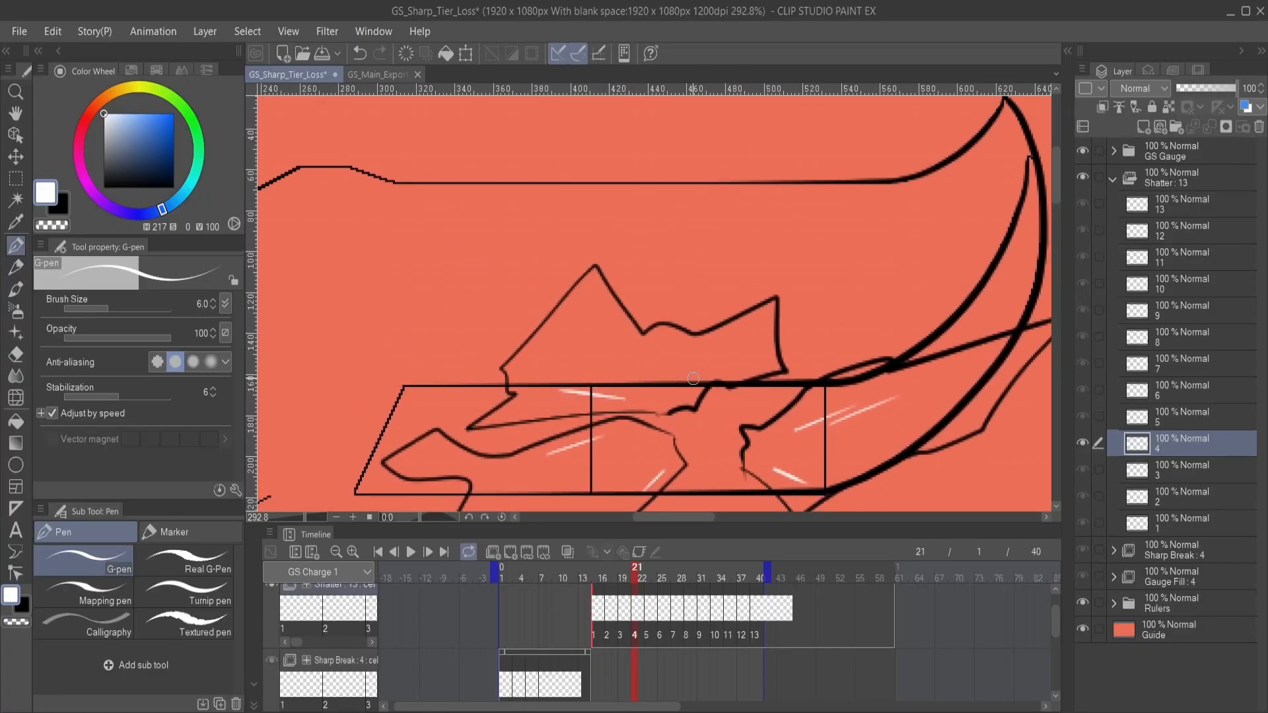
pyautogui.moveTo(704, 376); pyautogui.dragTo(733, 354)
pyautogui.moveTo(743, 428)
pyautogui.mouseDown()
pyautogui.moveTo(757, 326)
pyautogui.moveTo(745, 333)
pyautogui.moveTo(774, 335)
pyautogui.mouseUp()
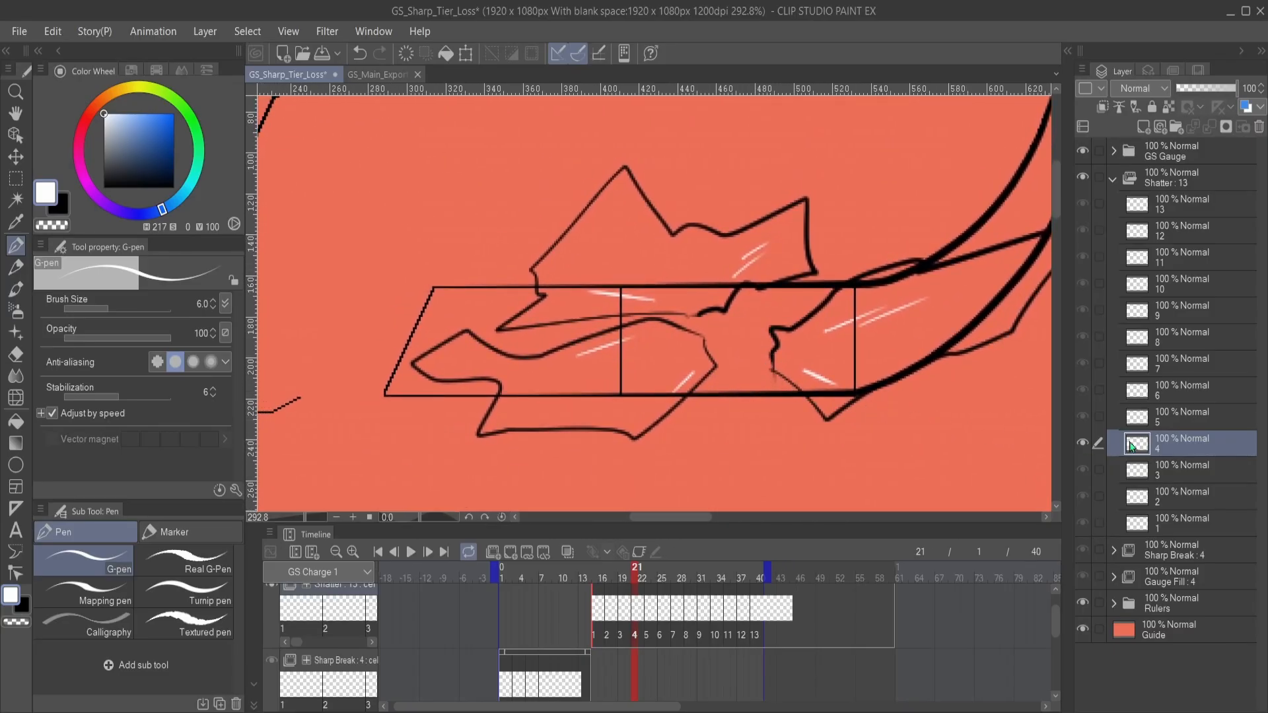
# - On Shatter cel 5, draw a long white streak and short diagonal highlights inside the lower-left fragment
pyautogui.click(1203, 418)
pyautogui.moveTo(686, 411); pyautogui.dragTo(771, 389)
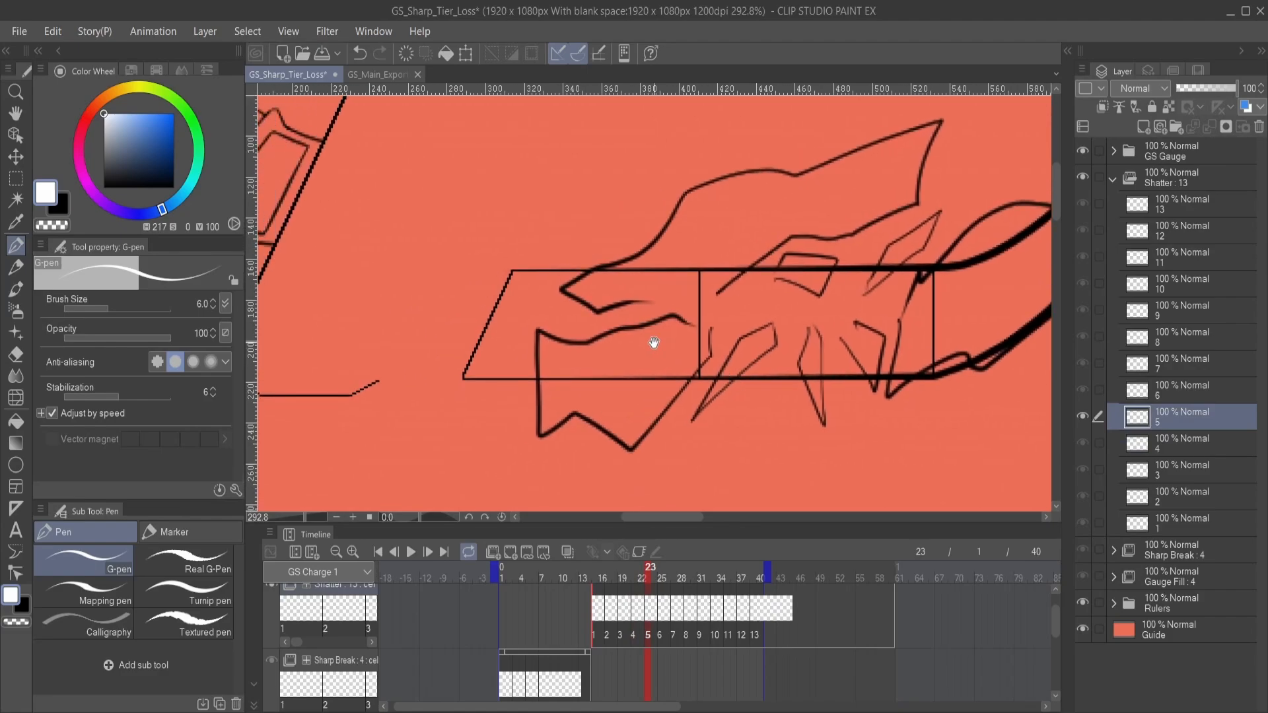
pyautogui.moveTo(662, 337); pyautogui.dragTo(608, 355)
pyautogui.moveTo(698, 351)
pyautogui.mouseDown()
pyautogui.moveTo(670, 378)
pyautogui.moveTo(655, 443)
pyautogui.mouseUp()
pyautogui.moveTo(696, 374)
pyautogui.mouseDown()
pyautogui.moveTo(672, 421)
pyautogui.moveTo(629, 405)
pyautogui.mouseUp()
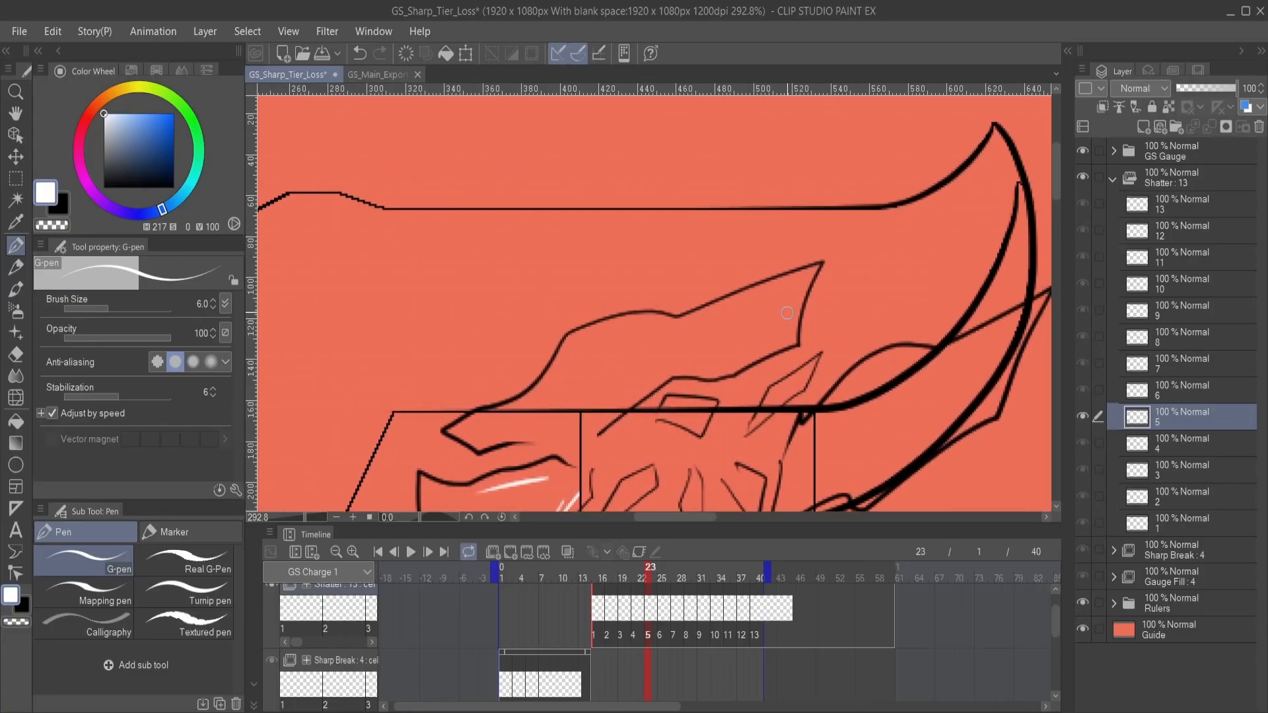
# - Draw a curved white glint near the upper fragment's pointed tip on Shatter cel 5, plus small streaks along its body
pyautogui.moveTo(786, 313)
pyautogui.mouseDown()
pyautogui.moveTo(764, 289)
pyautogui.moveTo(785, 310)
pyautogui.mouseUp()
pyautogui.moveTo(698, 356); pyautogui.dragTo(795, 324)
pyautogui.moveTo(604, 398)
pyautogui.mouseDown()
pyautogui.moveTo(634, 369)
pyautogui.moveTo(608, 366)
pyautogui.mouseUp()
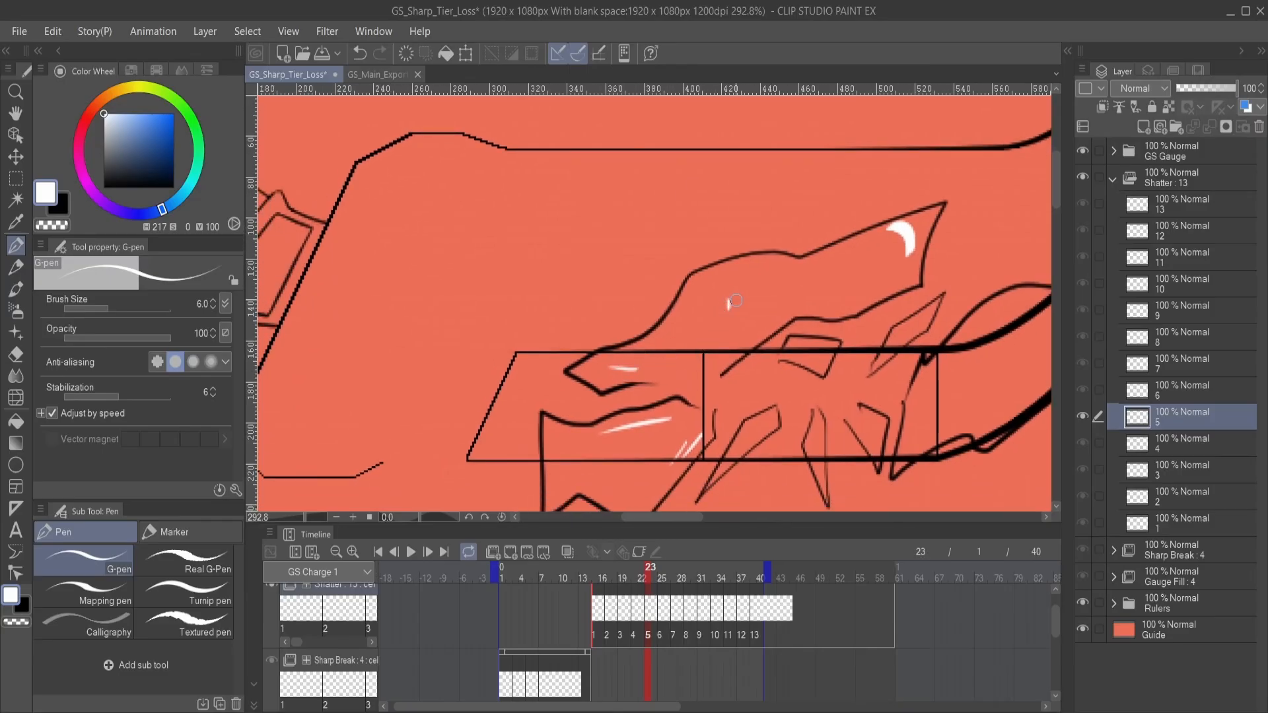
pyautogui.moveTo(689, 310); pyautogui.dragTo(704, 339)
pyautogui.hotkey('ctrl', 'z')
# - Add fine white highlight lines to the small shards around the centre of the break on Shatter cel 5
pyautogui.moveTo(706, 385)
pyautogui.mouseDown()
pyautogui.moveTo(659, 333)
pyautogui.moveTo(698, 346)
pyautogui.mouseUp()
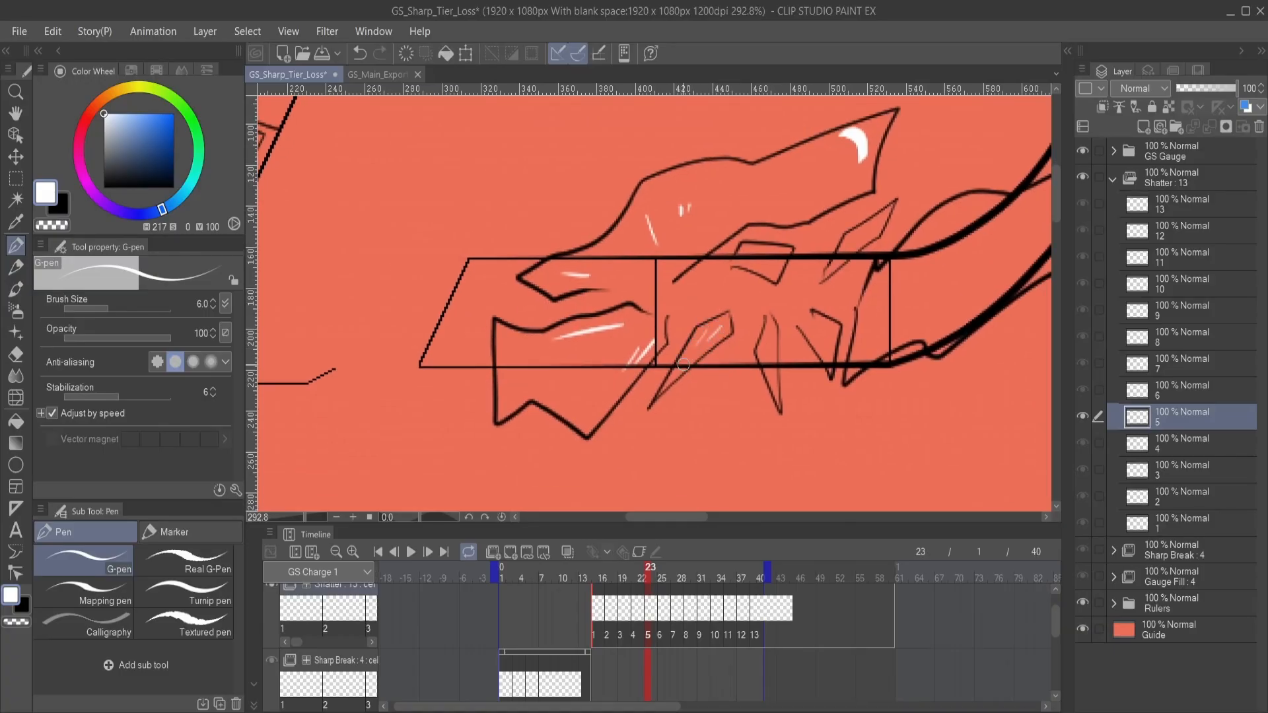
pyautogui.moveTo(708, 329)
pyautogui.mouseDown()
pyautogui.moveTo(681, 369)
pyautogui.moveTo(701, 337)
pyautogui.moveTo(704, 365)
pyautogui.moveTo(669, 382)
pyautogui.mouseUp()
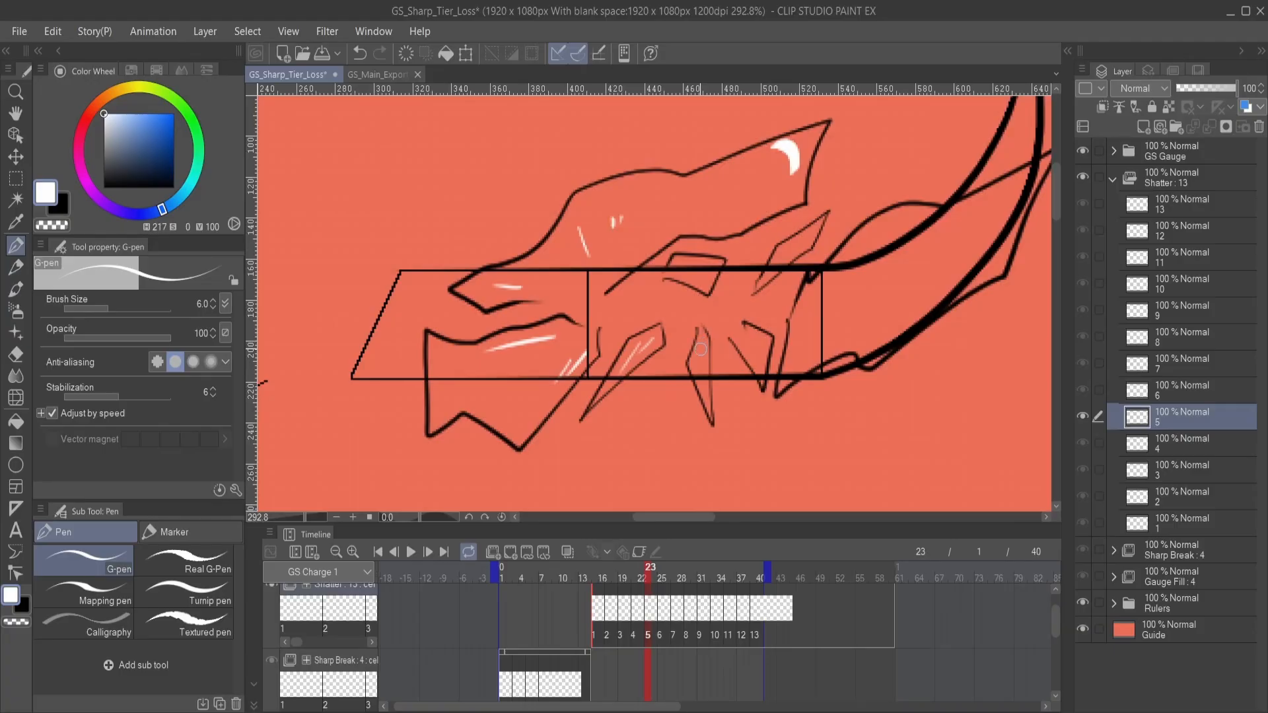
pyautogui.moveTo(744, 347)
pyautogui.mouseDown()
pyautogui.moveTo(719, 343)
pyautogui.moveTo(731, 386)
pyautogui.mouseUp()
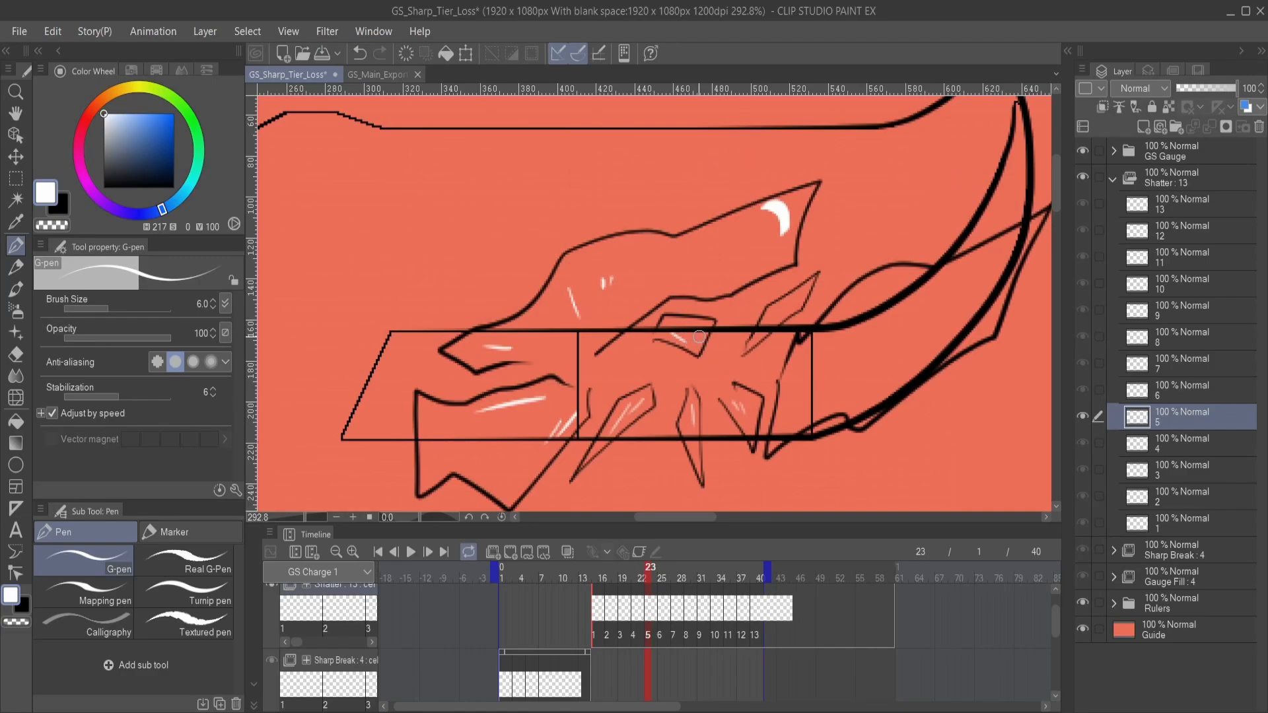
pyautogui.moveTo(701, 332); pyautogui.dragTo(689, 348)
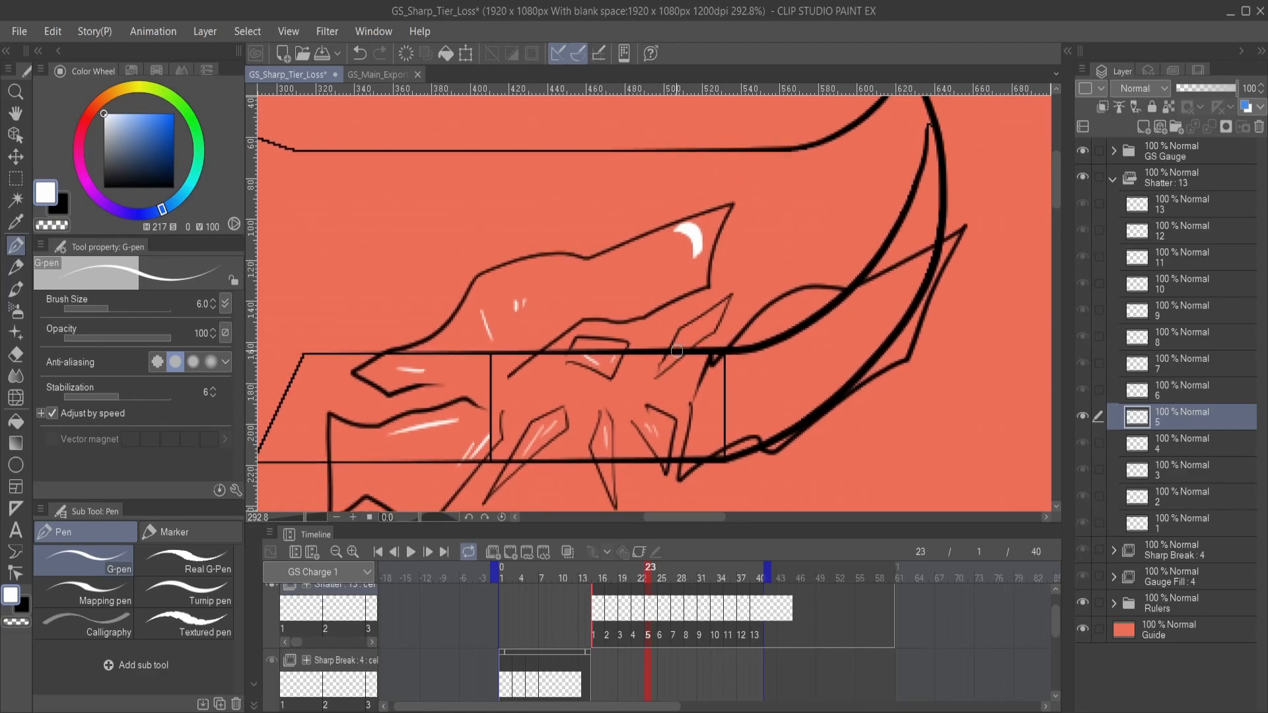
pyautogui.hotkey('ctrl', 'z')
pyautogui.moveTo(678, 349); pyautogui.dragTo(689, 333)
# - Draw slanted white streaks and a curved glint inside the large right-hand fragment of Shatter cel 5
pyautogui.moveTo(698, 400)
pyautogui.mouseDown()
pyautogui.moveTo(664, 359)
pyautogui.moveTo(763, 280)
pyautogui.mouseUp()
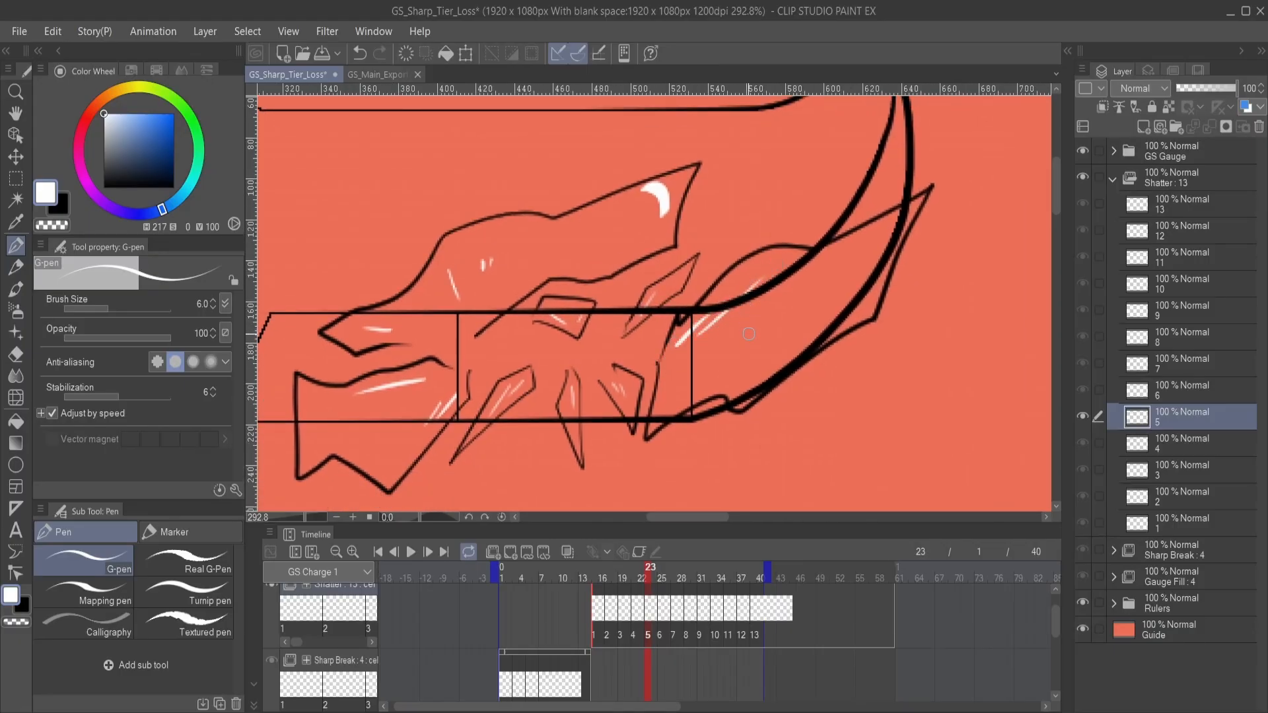
pyautogui.moveTo(724, 375)
pyautogui.mouseDown()
pyautogui.moveTo(709, 379)
pyautogui.moveTo(751, 371)
pyautogui.moveTo(727, 381)
pyautogui.moveTo(738, 392)
pyautogui.mouseUp()
pyautogui.hotkey('ctrl', 'z')
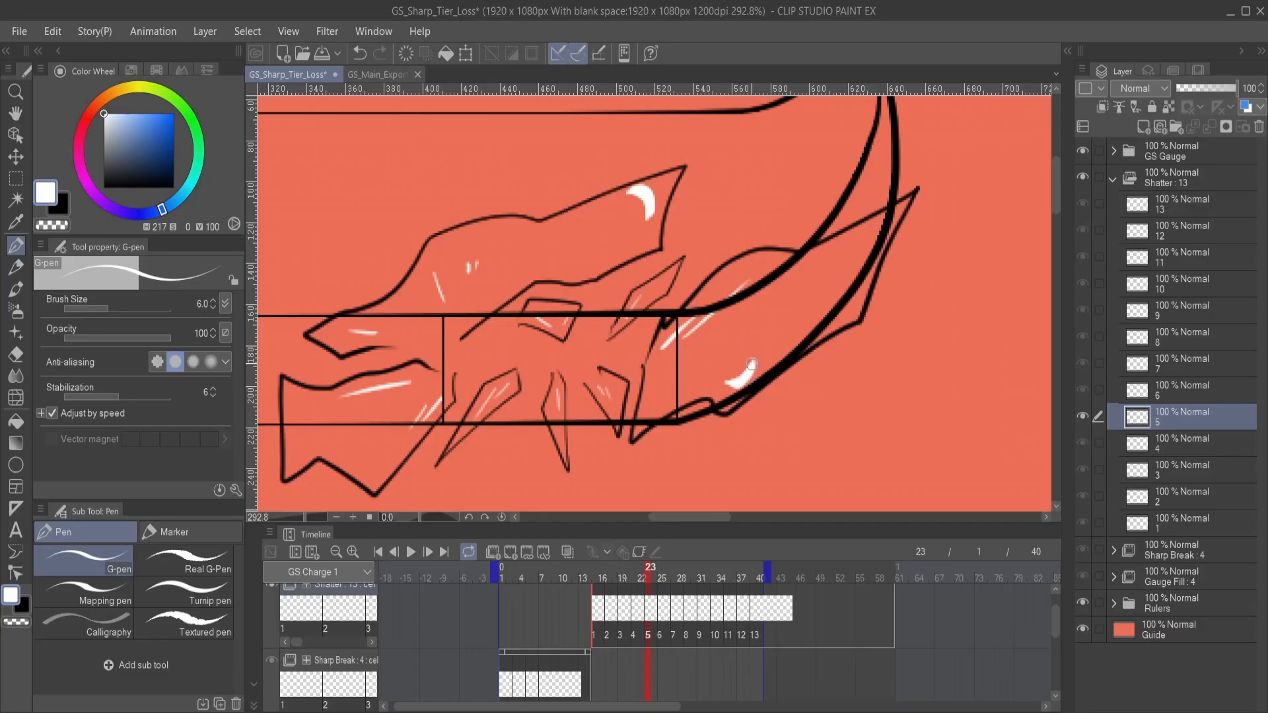
pyautogui.moveTo(630, 426)
pyautogui.mouseDown()
pyautogui.moveTo(726, 379)
pyautogui.moveTo(710, 387)
pyautogui.moveTo(782, 425)
pyautogui.mouseUp()
pyautogui.moveTo(1038, 396); pyautogui.dragTo(1024, 391)
# - On Shatter cel 6, draw short white streaks inside the lower-left fragment and the shards along the bar's lower edge
pyautogui.click(1206, 394)
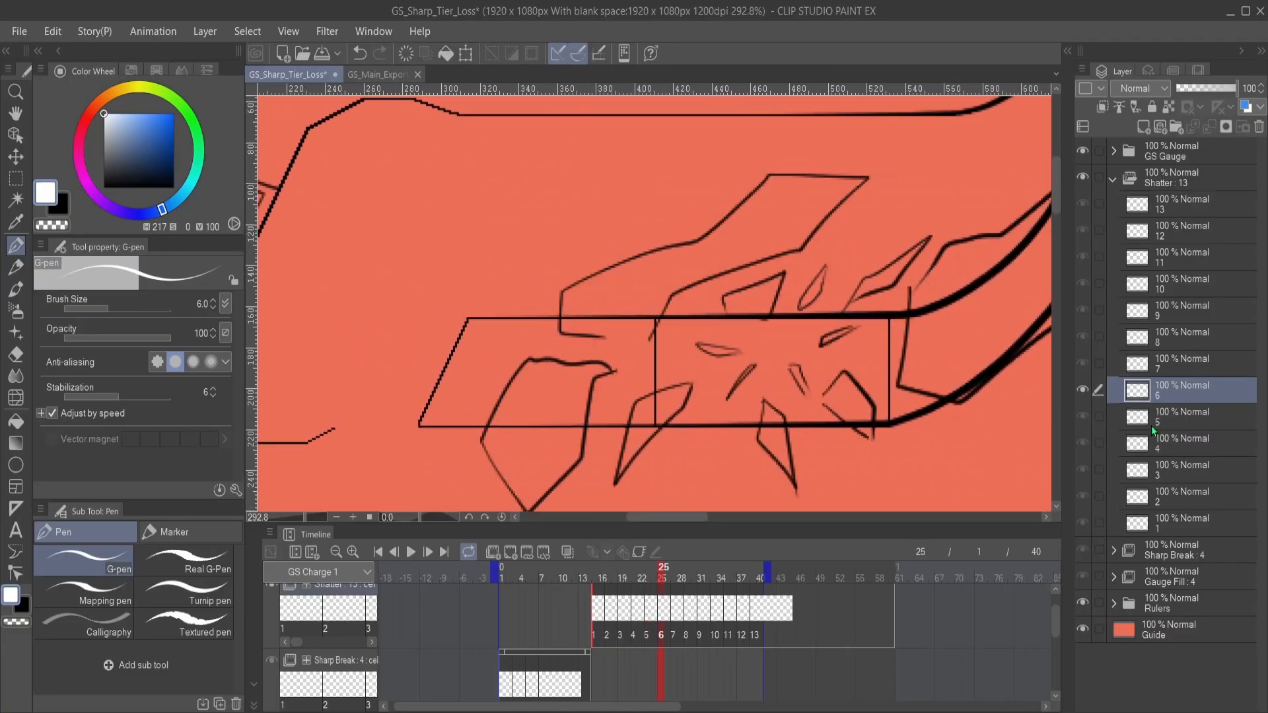
pyautogui.moveTo(646, 395); pyautogui.dragTo(821, 342)
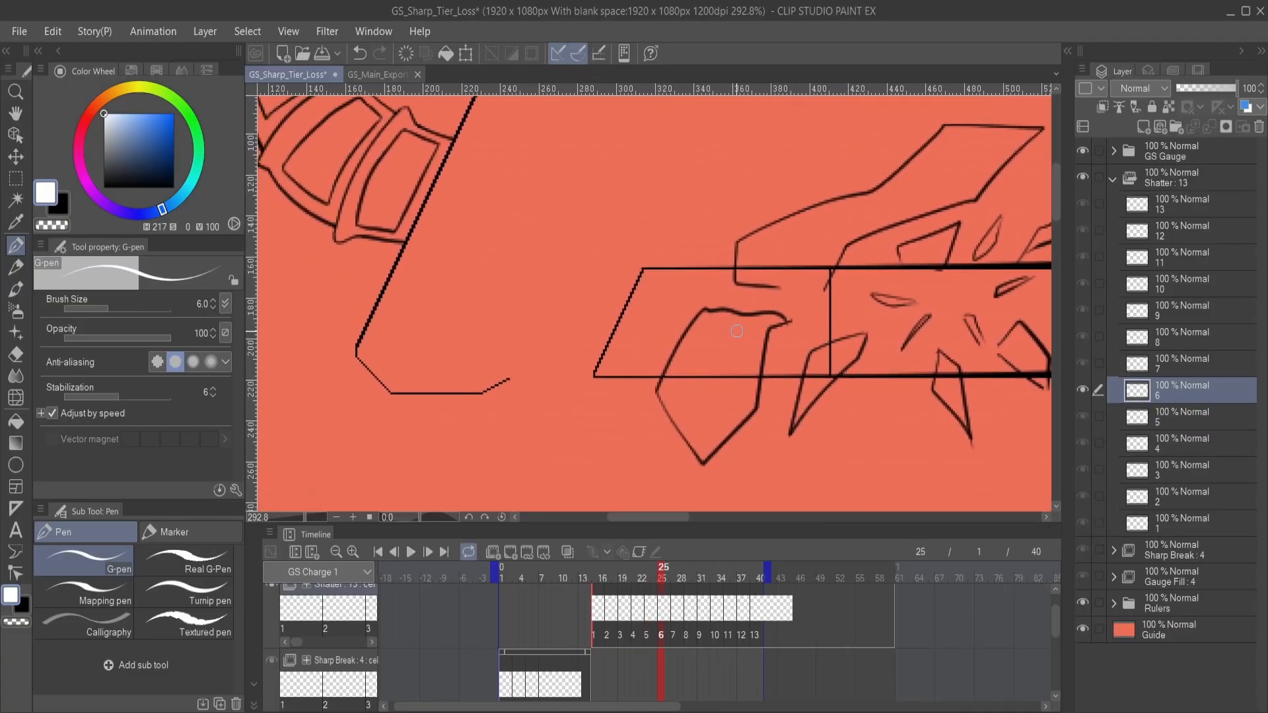
pyautogui.hotkey('ctrl', 'z')
pyautogui.hotkey('ctrl', 'y')
pyautogui.moveTo(756, 338)
pyautogui.mouseDown()
pyautogui.moveTo(733, 391)
pyautogui.moveTo(738, 375)
pyautogui.moveTo(666, 397)
pyautogui.mouseUp()
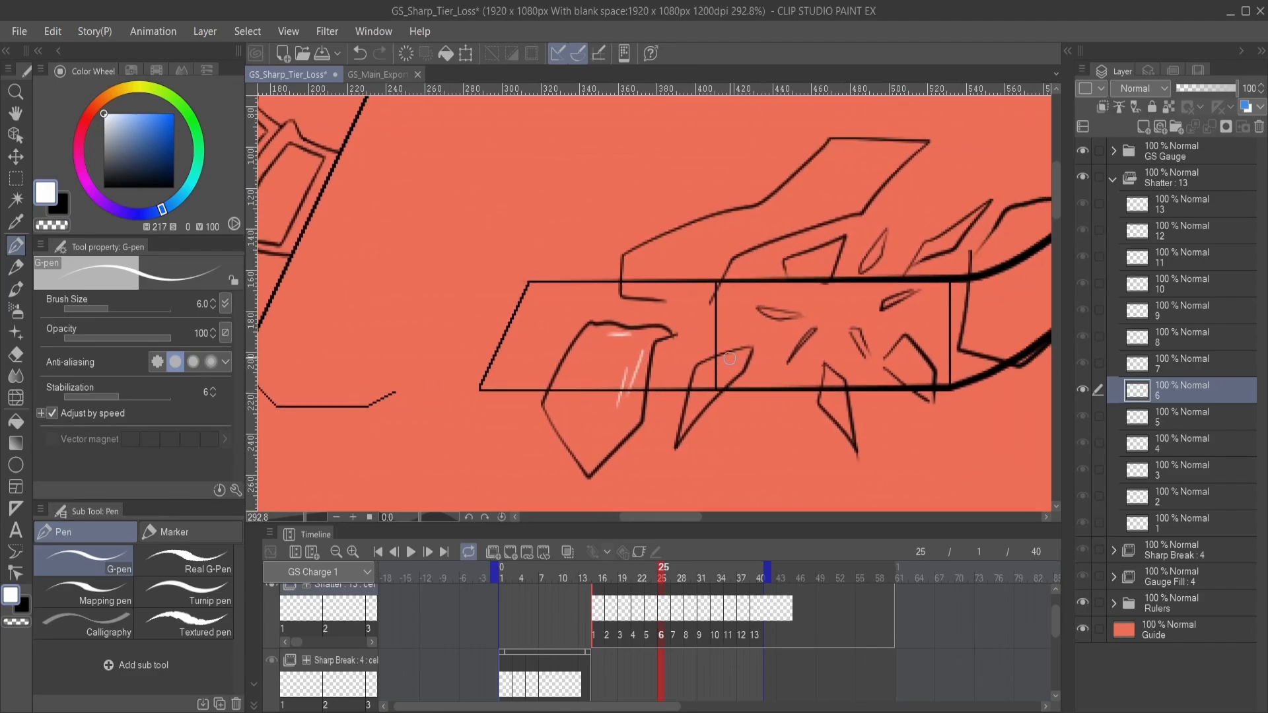
pyautogui.moveTo(814, 414)
pyautogui.mouseDown()
pyautogui.moveTo(770, 410)
pyautogui.moveTo(693, 435)
pyautogui.moveTo(722, 428)
pyautogui.moveTo(682, 421)
pyautogui.moveTo(696, 402)
pyautogui.mouseUp()
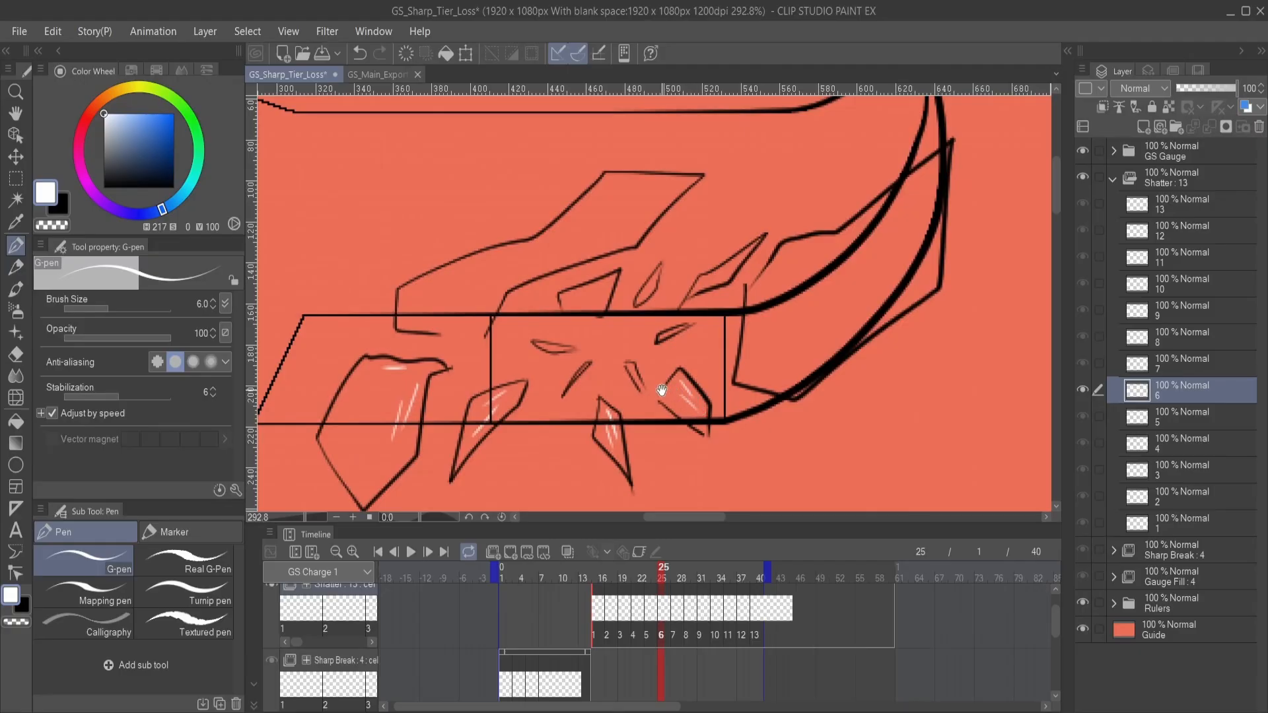
# - Draw a white glint near the lower edge of the large right-hand fragment on Shatter cel 6, plus slanted streaks higher up
pyautogui.moveTo(725, 334)
pyautogui.mouseDown()
pyautogui.moveTo(678, 393)
pyautogui.moveTo(685, 416)
pyautogui.moveTo(714, 425)
pyautogui.moveTo(701, 441)
pyautogui.moveTo(713, 428)
pyautogui.mouseUp()
pyautogui.hotkey('ctrl', 'z')
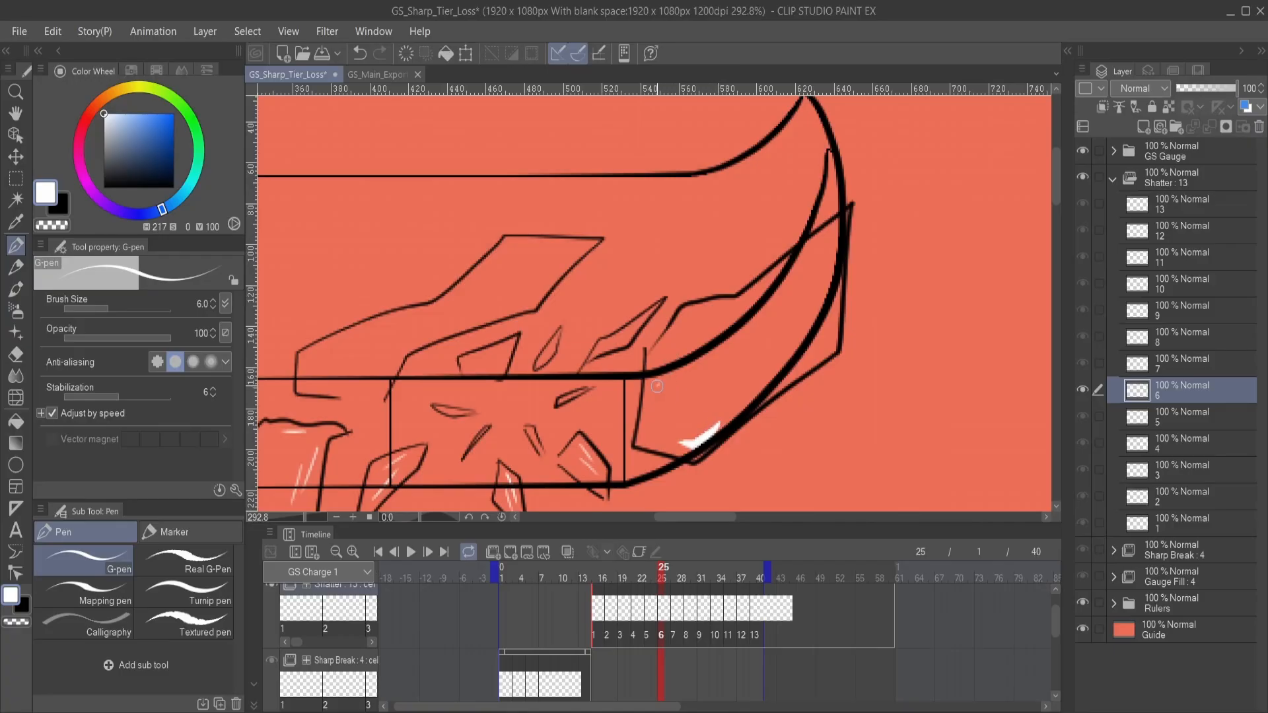
pyautogui.moveTo(654, 387); pyautogui.dragTo(820, 393)
pyautogui.moveTo(708, 384); pyautogui.dragTo(756, 369)
pyautogui.moveTo(757, 350); pyautogui.dragTo(768, 337)
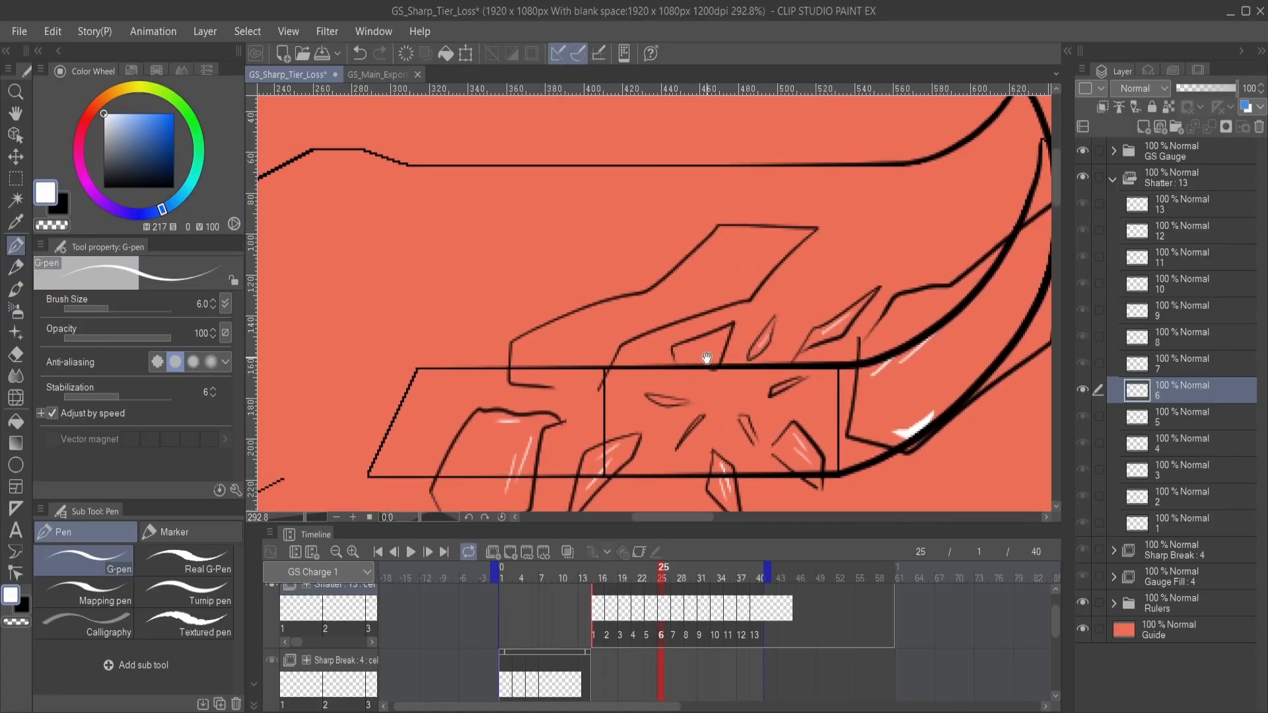
# - Add fine white highlight lines to the small central shards and the large upper fragment on Shatter cel 6
pyautogui.moveTo(686, 359); pyautogui.dragTo(755, 365)
pyautogui.moveTo(805, 400); pyautogui.dragTo(759, 388)
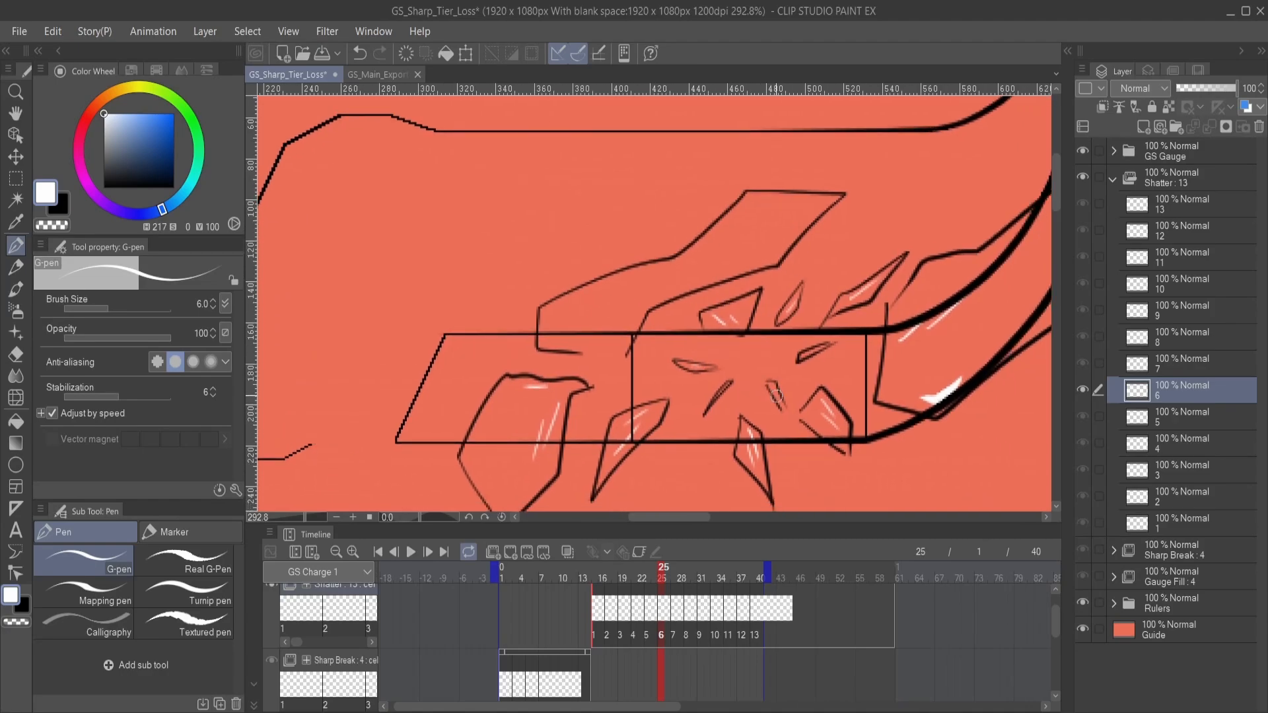
pyautogui.moveTo(608, 331)
pyautogui.mouseDown()
pyautogui.moveTo(666, 367)
pyautogui.moveTo(631, 355)
pyautogui.moveTo(604, 367)
pyautogui.mouseUp()
pyautogui.moveTo(774, 295); pyautogui.dragTo(806, 259)
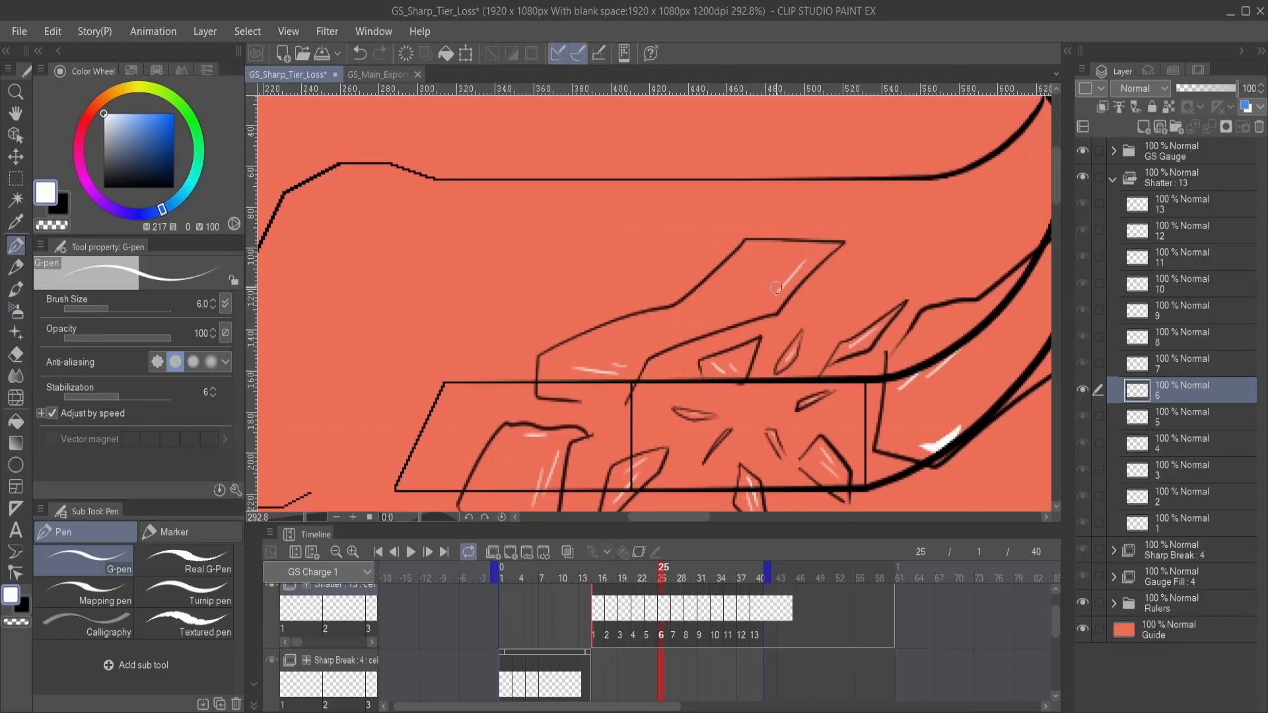
pyautogui.moveTo(769, 297)
pyautogui.mouseDown()
pyautogui.moveTo(770, 286)
pyautogui.moveTo(729, 323)
pyautogui.mouseUp()
pyautogui.moveTo(751, 373); pyautogui.dragTo(715, 284)
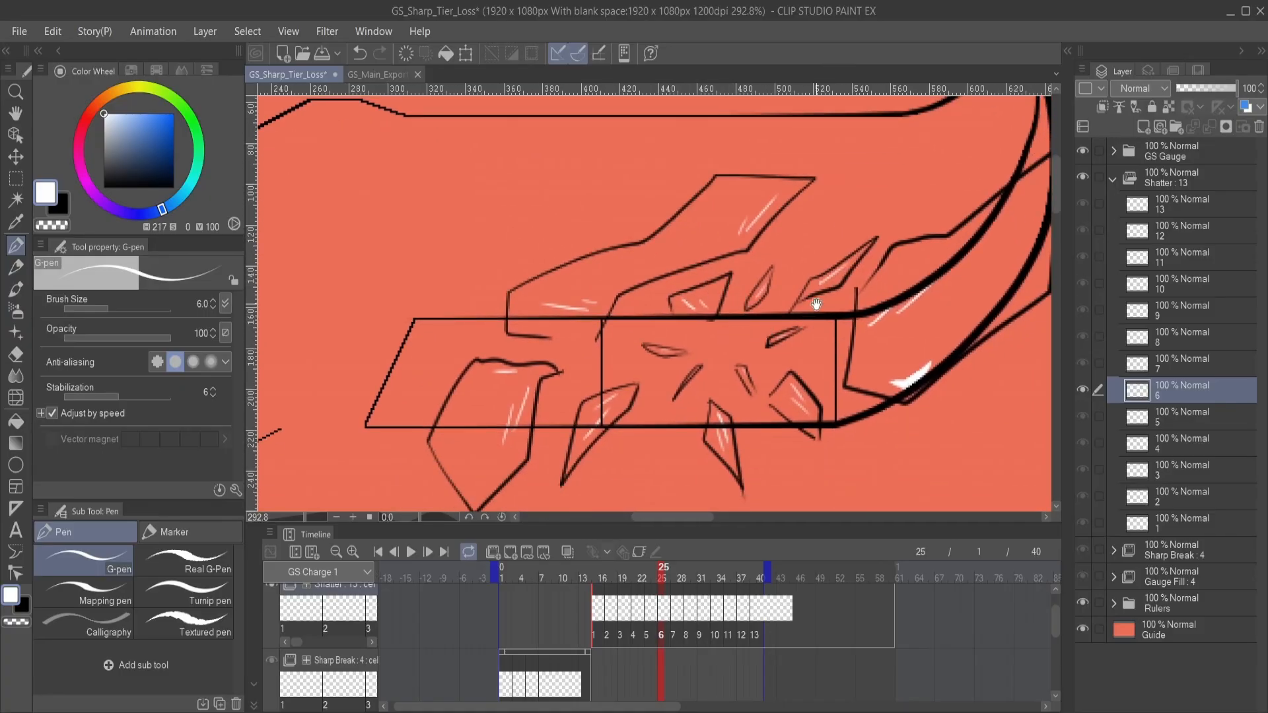
pyautogui.moveTo(816, 304); pyautogui.dragTo(685, 302)
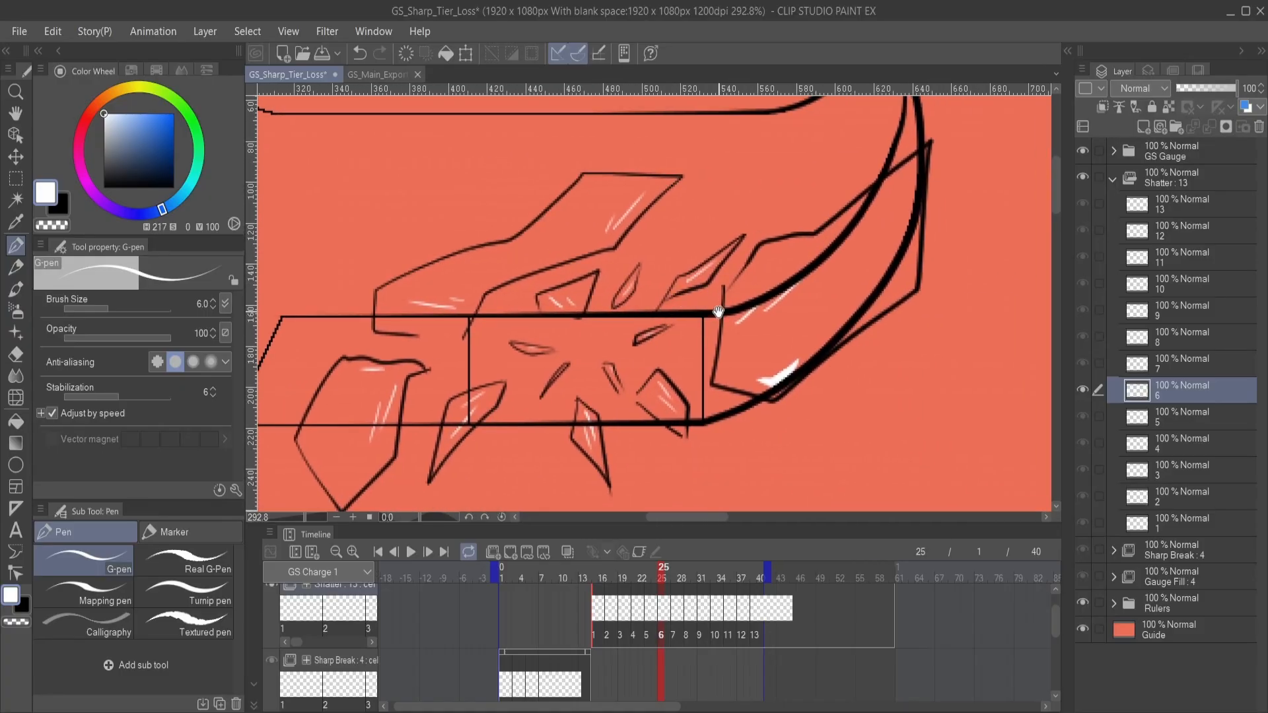
pyautogui.moveTo(640, 347); pyautogui.dragTo(781, 330)
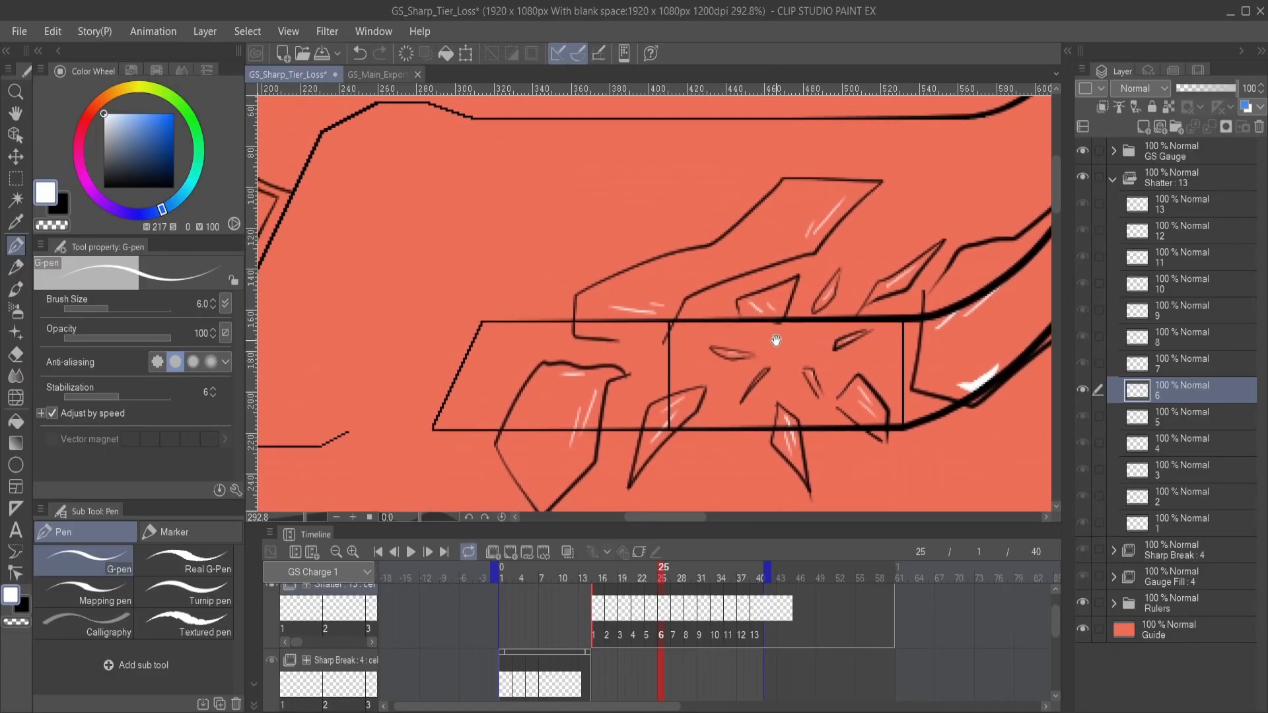
# - On Shatter cel 7, draw long white streaks at the upper fragment's lower-left end and short slanted ones near its pointed tip
pyautogui.click(1196, 367)
pyautogui.moveTo(712, 357); pyautogui.dragTo(711, 417)
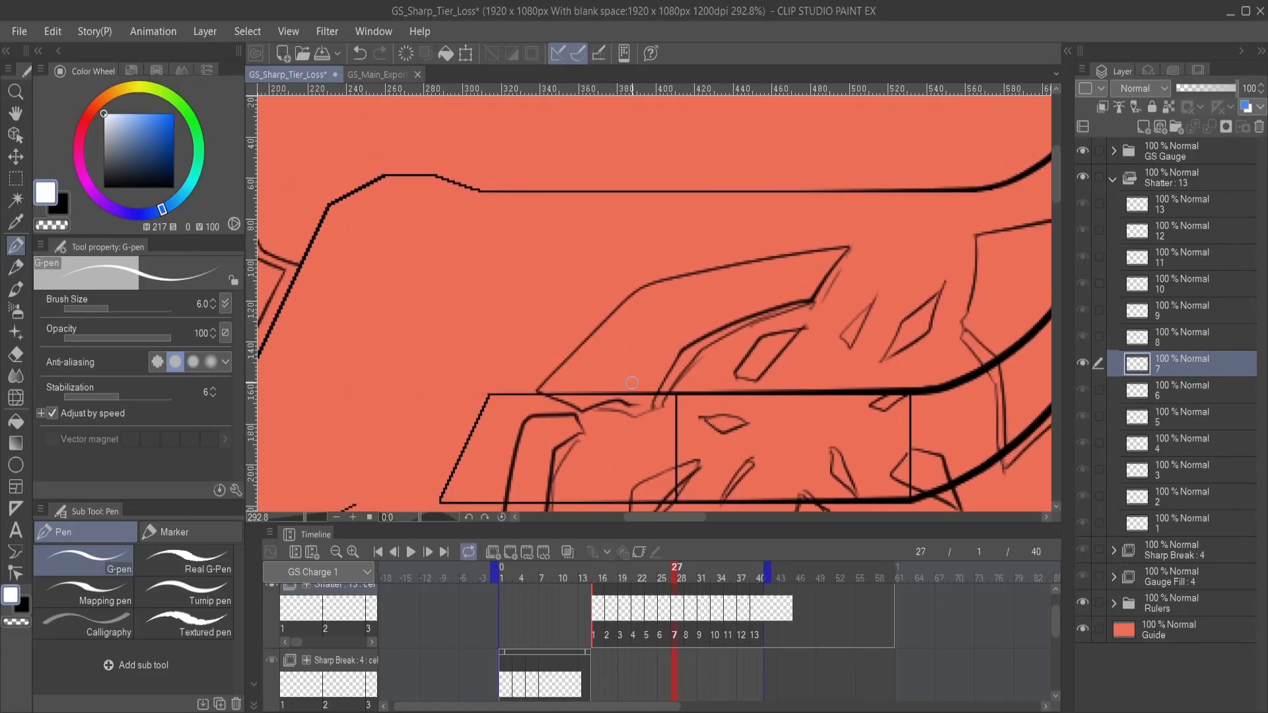
pyautogui.moveTo(634, 379)
pyautogui.mouseDown()
pyautogui.moveTo(573, 374)
pyautogui.moveTo(621, 381)
pyautogui.moveTo(588, 378)
pyautogui.mouseUp()
pyautogui.hotkey('ctrl', 'z')
pyautogui.hotkey('ctrl', 'z')
pyautogui.moveTo(756, 310)
pyautogui.mouseDown()
pyautogui.moveTo(728, 324)
pyautogui.moveTo(780, 286)
pyautogui.moveTo(764, 305)
pyautogui.mouseUp()
pyautogui.scroll(-2, 730, 322)
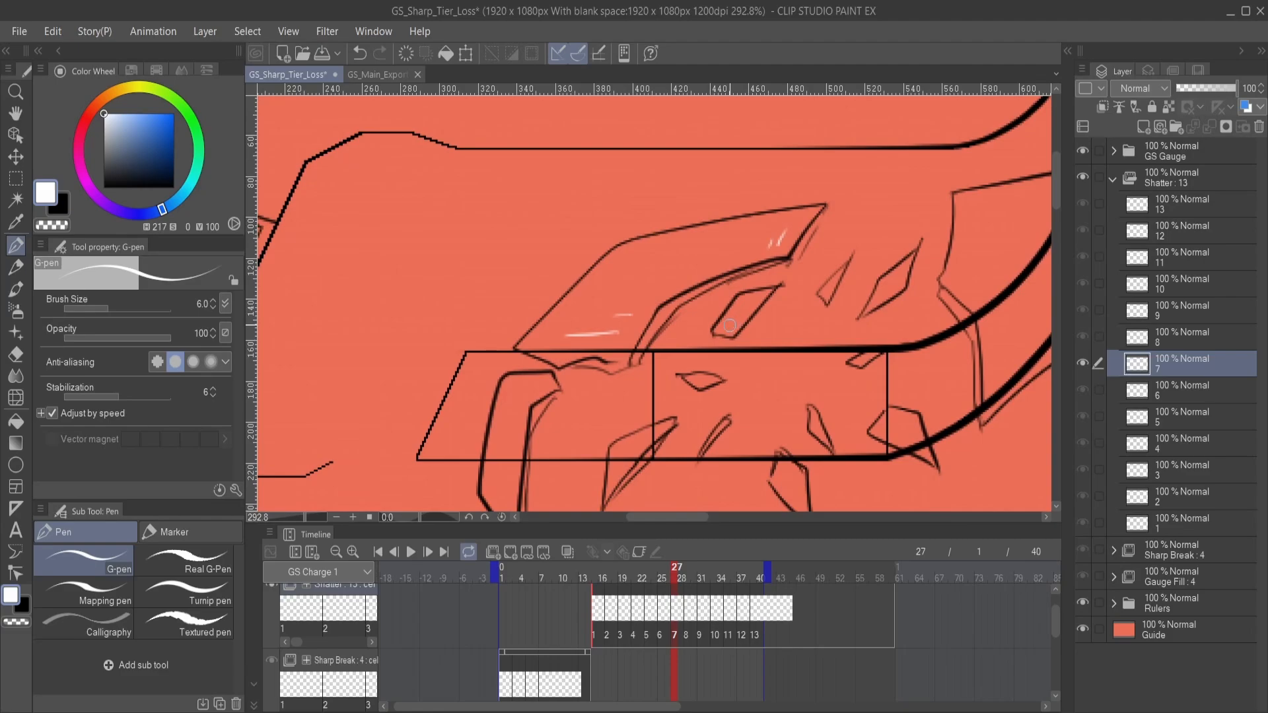
# - Add short white streaks to the lower-left fragment and the nearby small shards on Shatter cel 7
pyautogui.moveTo(706, 391); pyautogui.dragTo(706, 332)
pyautogui.moveTo(719, 386)
pyautogui.mouseDown()
pyautogui.moveTo(717, 343)
pyautogui.moveTo(686, 339)
pyautogui.mouseUp()
pyautogui.moveTo(640, 390)
pyautogui.mouseDown()
pyautogui.moveTo(700, 406)
pyautogui.moveTo(624, 410)
pyautogui.mouseUp()
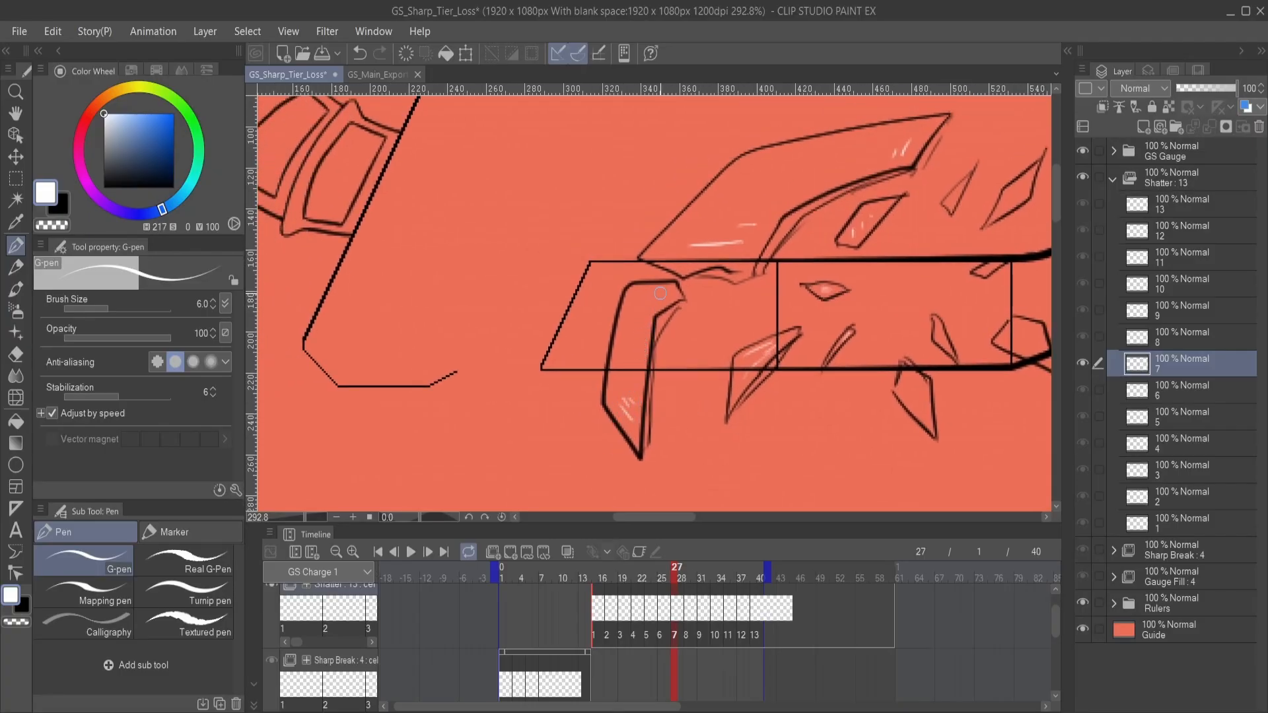
pyautogui.moveTo(662, 291)
pyautogui.mouseDown()
pyautogui.moveTo(636, 305)
pyautogui.moveTo(484, 304)
pyautogui.mouseUp()
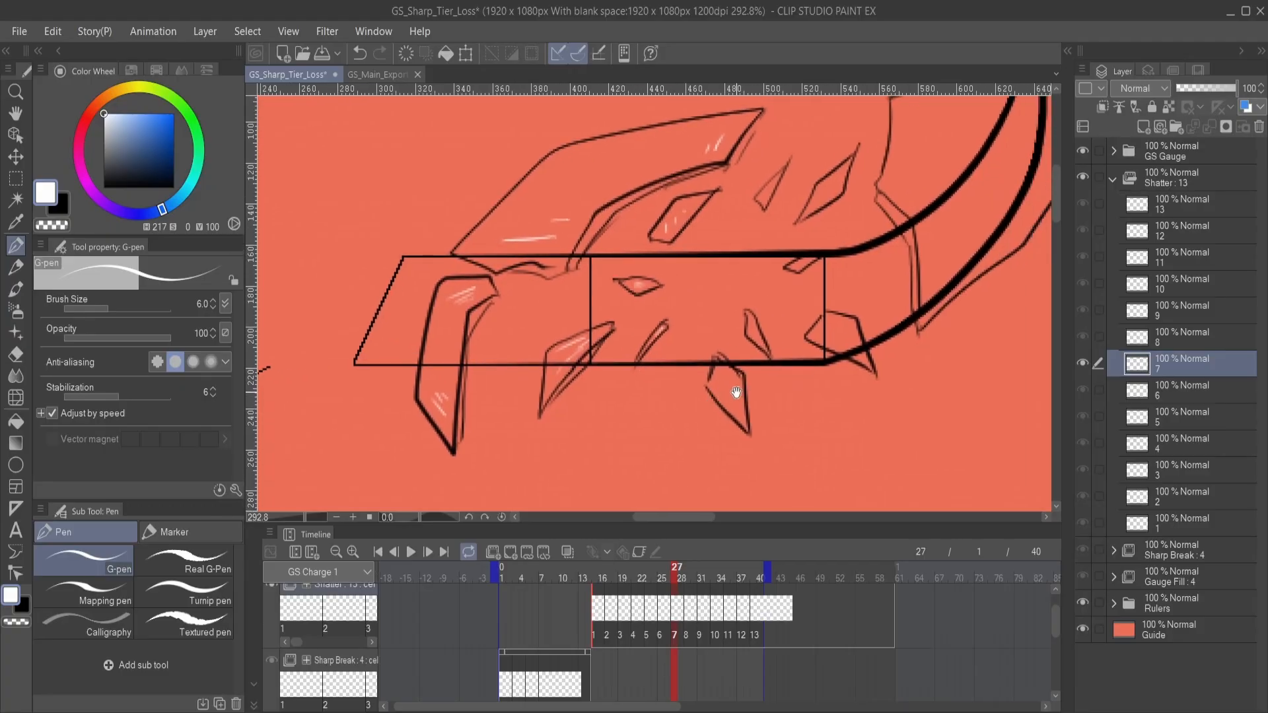
# - Draw fine white highlights inside the lower central shard and the remaining small shards towards the blade's curve on Shatter cel 7
pyautogui.moveTo(714, 381); pyautogui.dragTo(739, 423)
pyautogui.moveTo(734, 354); pyautogui.dragTo(684, 394)
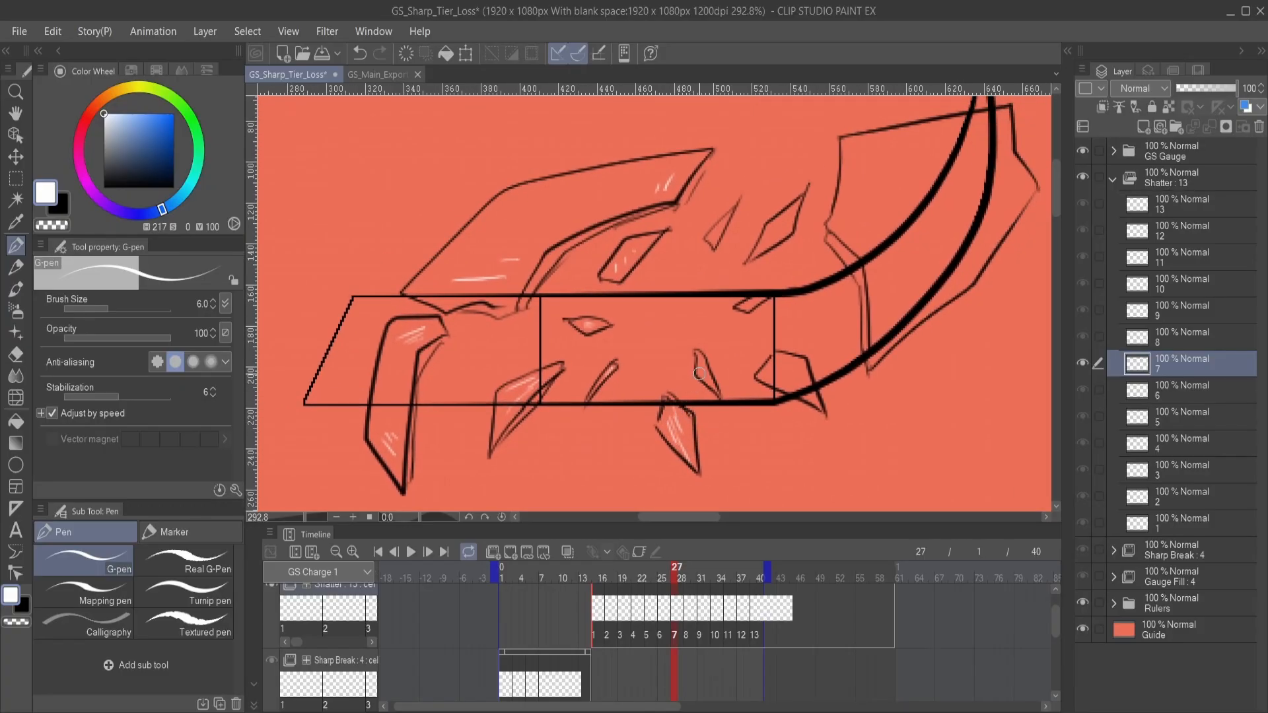
pyautogui.moveTo(776, 380)
pyautogui.mouseDown()
pyautogui.moveTo(725, 391)
pyautogui.moveTo(753, 399)
pyautogui.moveTo(753, 444)
pyautogui.mouseUp()
pyautogui.moveTo(735, 323); pyautogui.dragTo(732, 360)
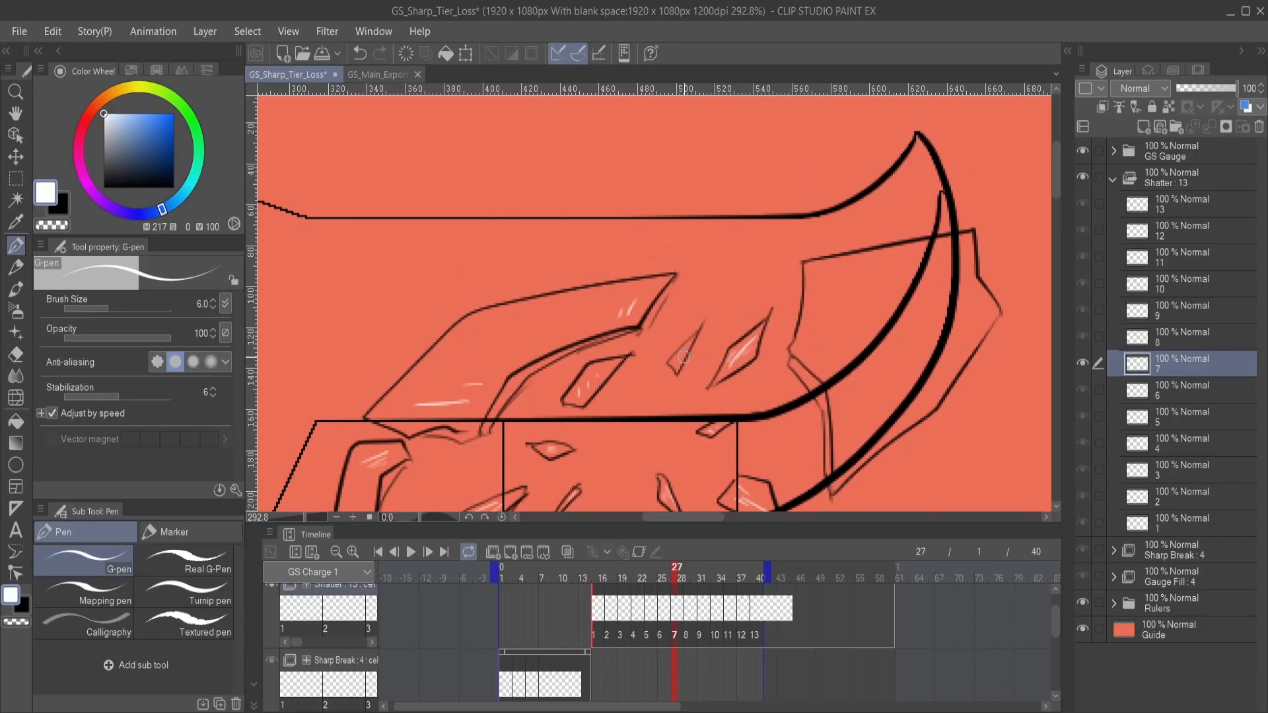
# - Draw slanted white streaks in the upper-left and lower parts of the large right-hand fragment on Shatter cel 7
pyautogui.moveTo(756, 362)
pyautogui.mouseDown()
pyautogui.moveTo(710, 413)
pyautogui.moveTo(698, 404)
pyautogui.mouseUp()
pyautogui.moveTo(653, 352)
pyautogui.mouseDown()
pyautogui.moveTo(686, 394)
pyautogui.moveTo(689, 447)
pyautogui.moveTo(709, 433)
pyautogui.moveTo(699, 427)
pyautogui.moveTo(753, 329)
pyautogui.moveTo(736, 426)
pyautogui.moveTo(698, 370)
pyautogui.moveTo(713, 342)
pyautogui.mouseUp()
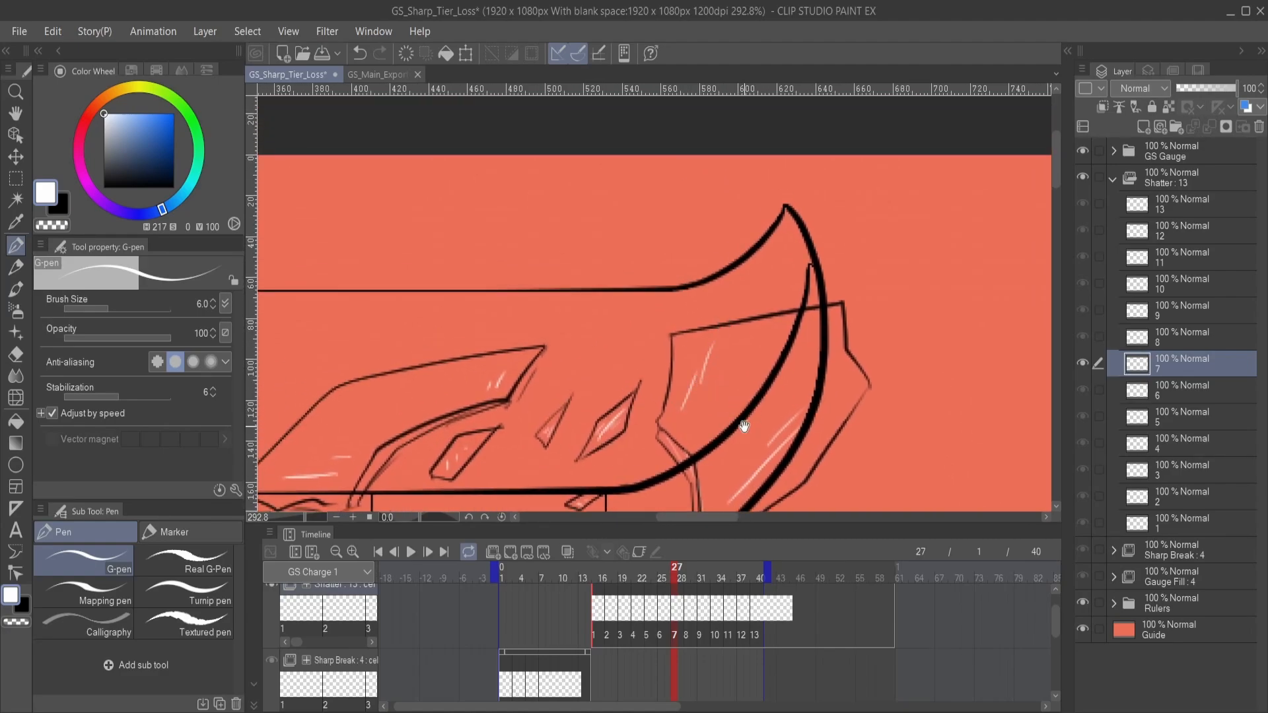
pyautogui.moveTo(741, 426)
pyautogui.mouseDown()
pyautogui.moveTo(738, 368)
pyautogui.moveTo(719, 393)
pyautogui.moveTo(750, 387)
pyautogui.moveTo(840, 311)
pyautogui.moveTo(875, 300)
pyautogui.mouseUp()
pyautogui.moveTo(674, 388); pyautogui.dragTo(944, 343)
# - On Shatter cel 8, draw short white streaks inside the lower-left fragment, its neighbouring shard and the large upper fragment
pyautogui.click(1201, 338)
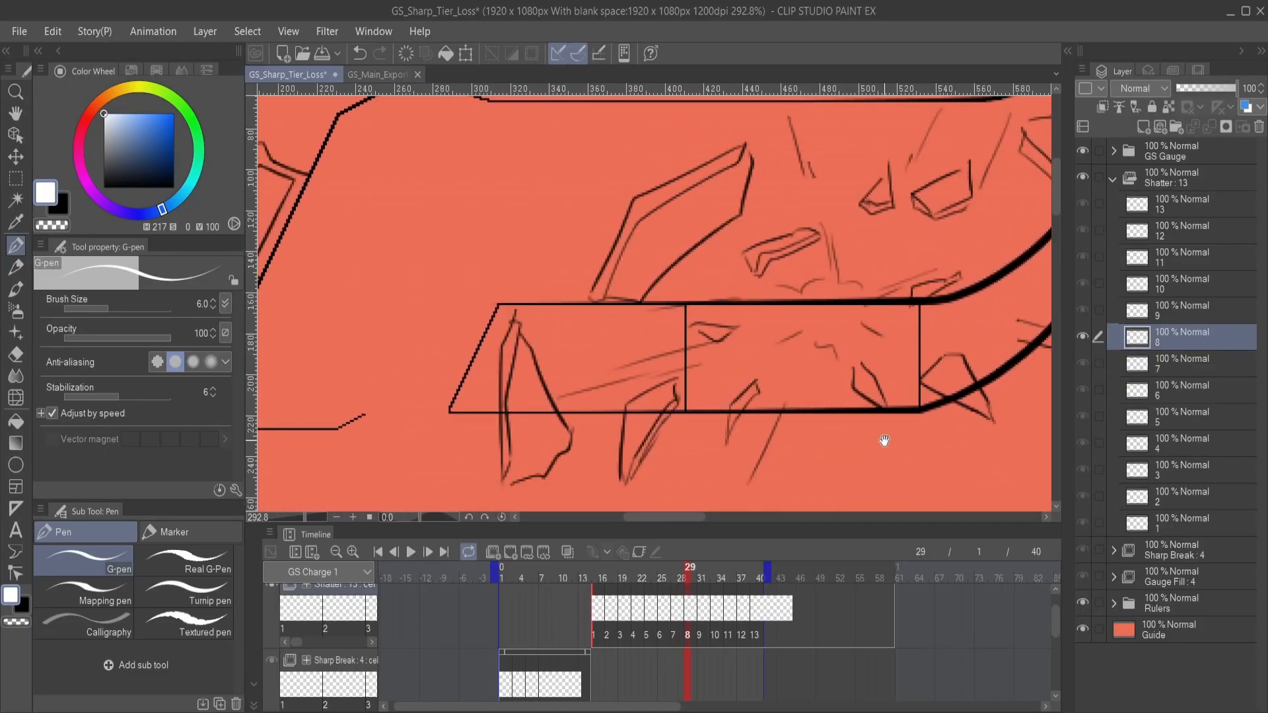
pyautogui.moveTo(664, 402)
pyautogui.mouseDown()
pyautogui.moveTo(813, 365)
pyautogui.moveTo(735, 366)
pyautogui.moveTo(673, 400)
pyautogui.mouseUp()
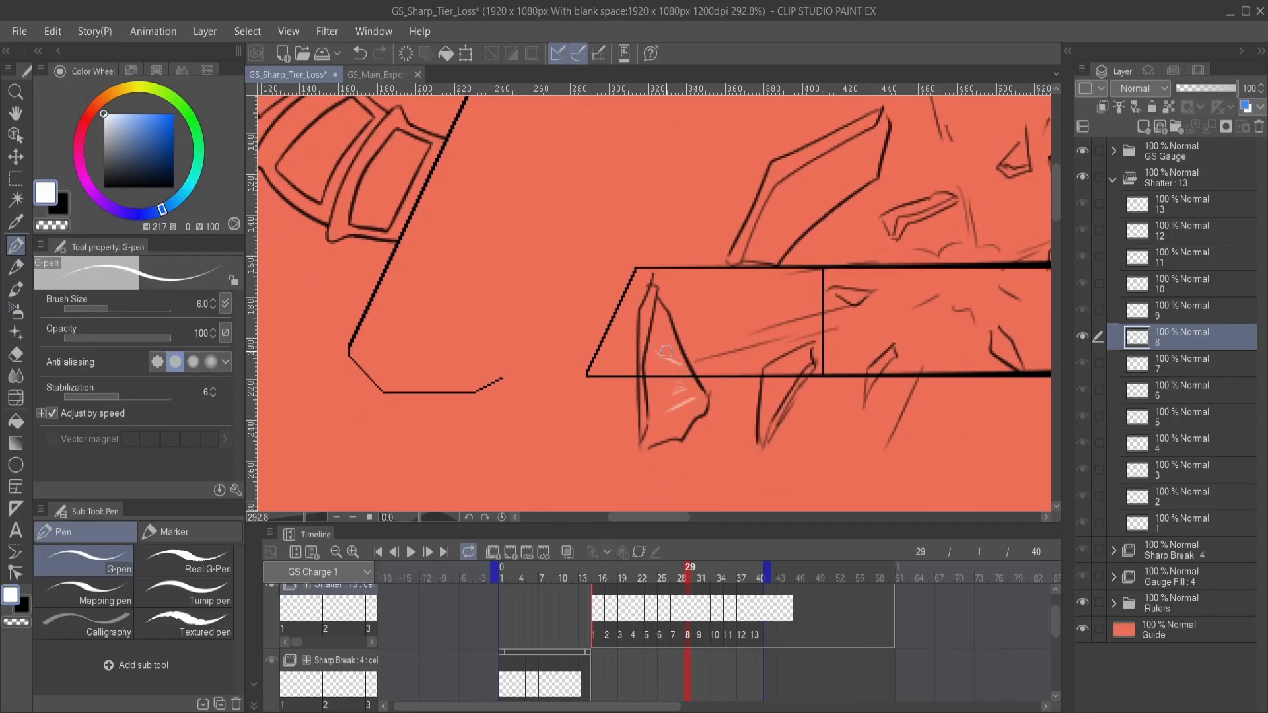
pyautogui.moveTo(743, 373)
pyautogui.mouseDown()
pyautogui.moveTo(670, 381)
pyautogui.moveTo(709, 401)
pyautogui.moveTo(678, 511)
pyautogui.mouseUp()
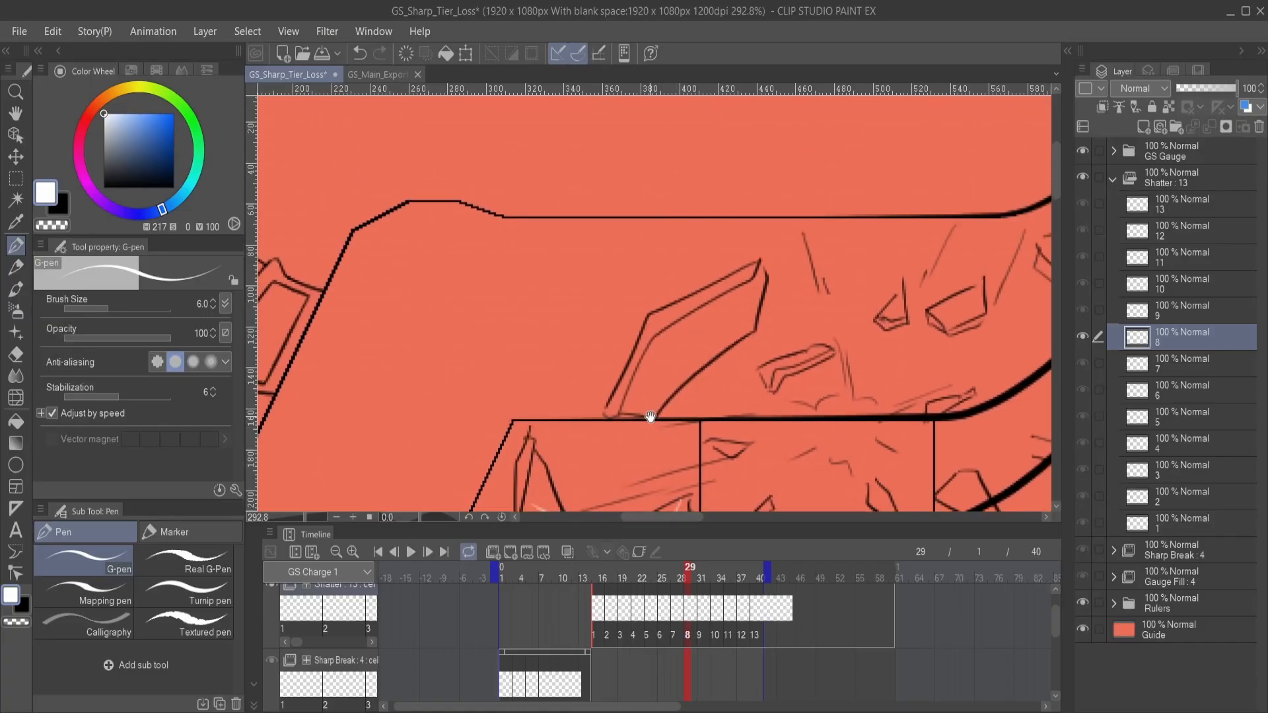
pyautogui.moveTo(657, 399)
pyautogui.mouseDown()
pyautogui.moveTo(626, 397)
pyautogui.moveTo(654, 390)
pyautogui.mouseUp()
pyautogui.moveTo(697, 351); pyautogui.dragTo(733, 309)
pyautogui.moveTo(749, 349); pyautogui.dragTo(673, 344)
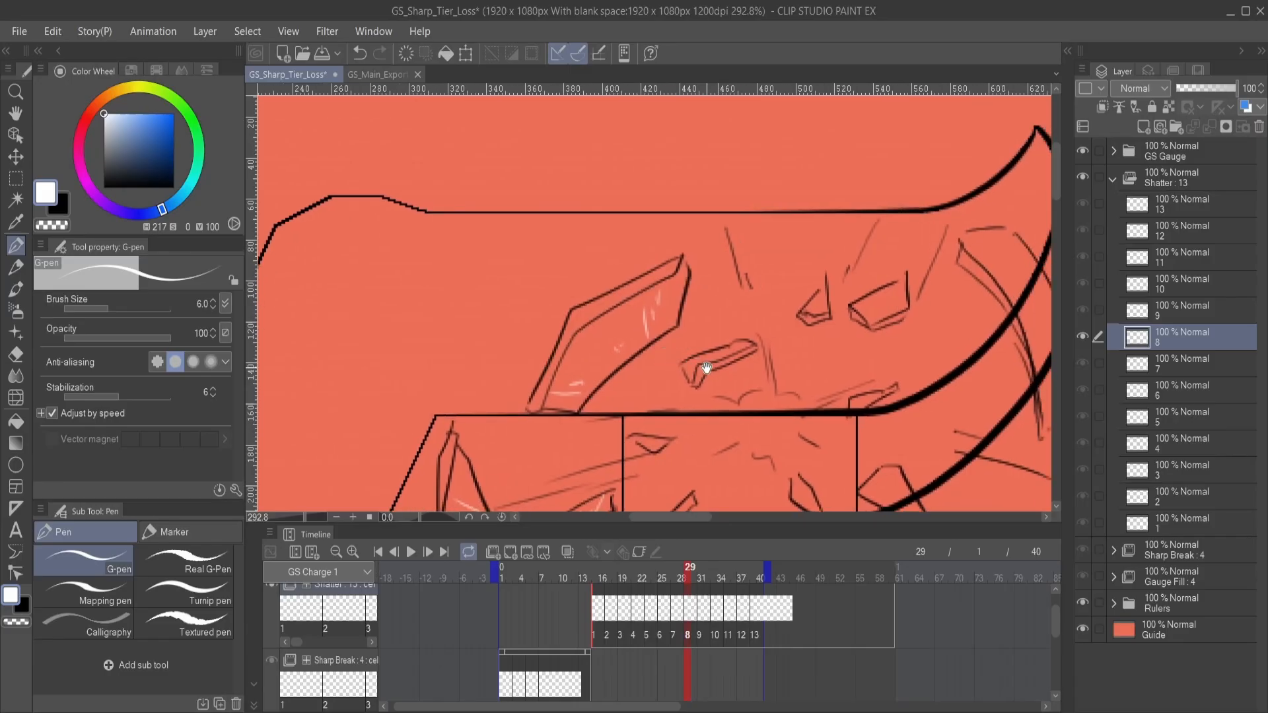
# - Add white highlight lines to the small angular shards above the bar on Shatter cel 8
pyautogui.moveTo(768, 346); pyautogui.dragTo(667, 342)
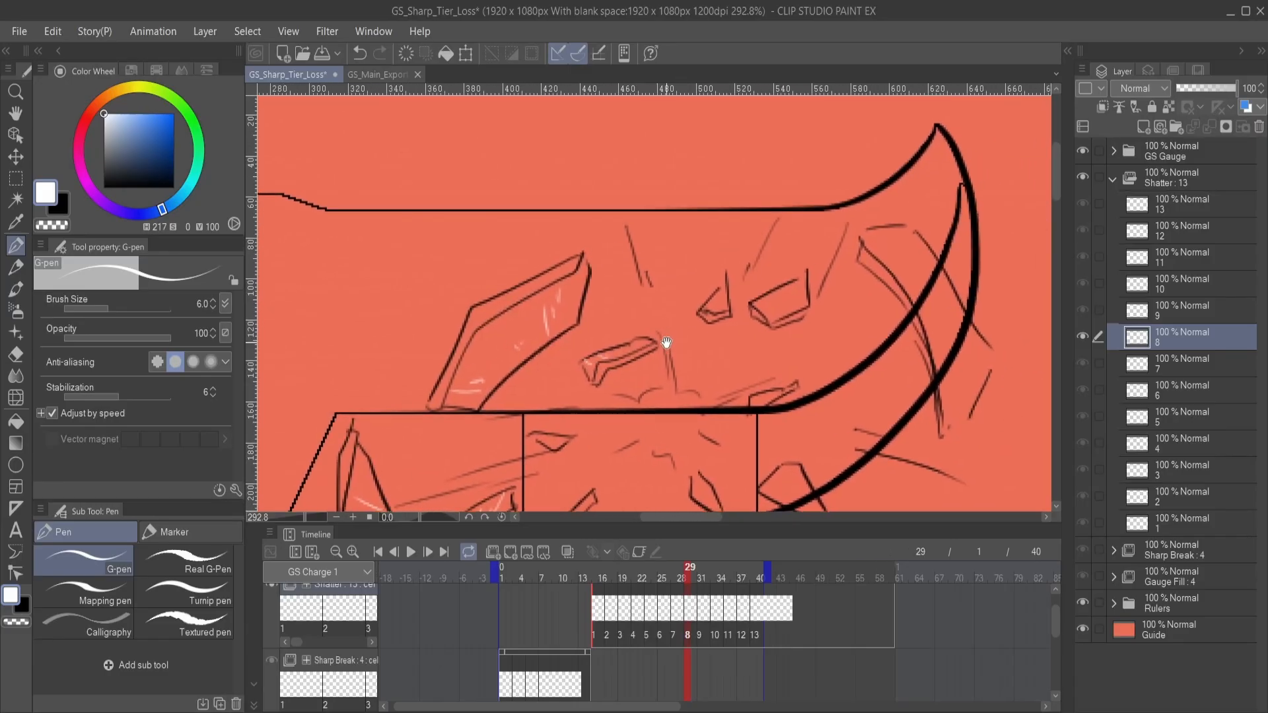
pyautogui.moveTo(730, 315)
pyautogui.mouseDown()
pyautogui.moveTo(727, 355)
pyautogui.moveTo(722, 338)
pyautogui.moveTo(778, 344)
pyautogui.moveTo(802, 237)
pyautogui.mouseUp()
pyautogui.moveTo(634, 430)
pyautogui.mouseDown()
pyautogui.moveTo(685, 393)
pyautogui.moveTo(676, 358)
pyautogui.moveTo(668, 405)
pyautogui.moveTo(713, 393)
pyautogui.moveTo(707, 418)
pyautogui.moveTo(731, 369)
pyautogui.moveTo(726, 462)
pyautogui.moveTo(741, 488)
pyautogui.mouseUp()
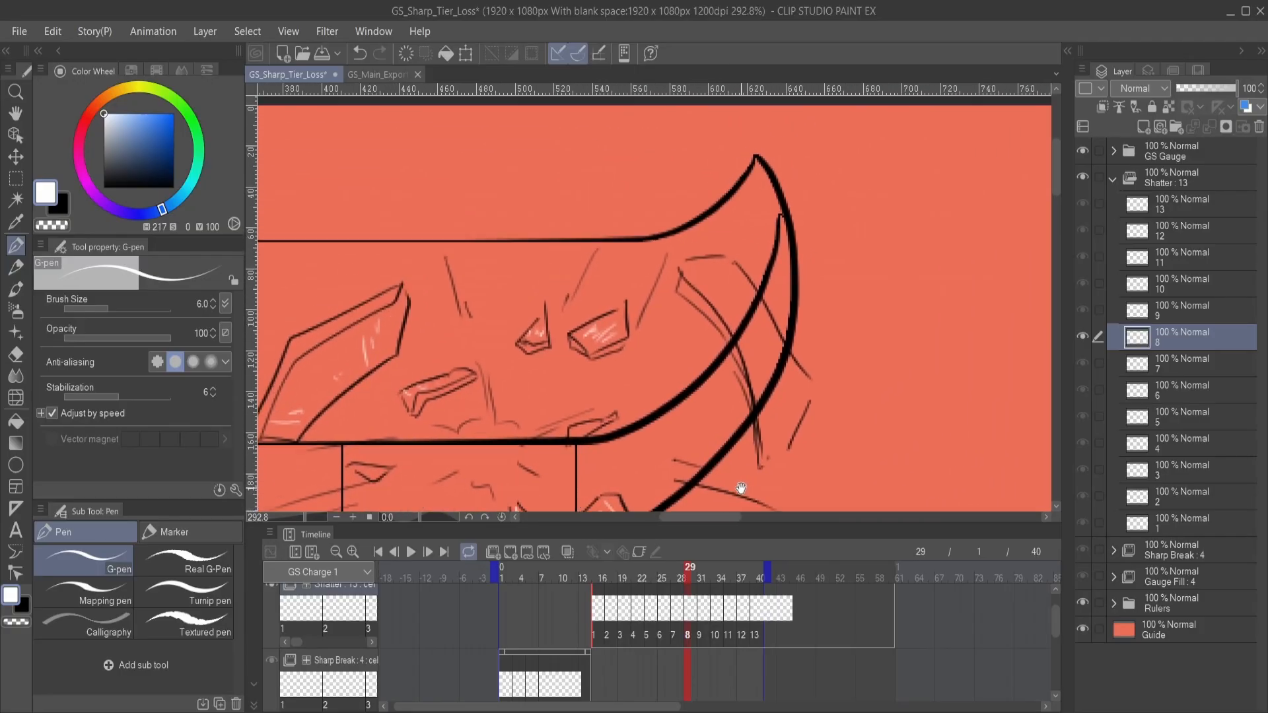
# - Draw short white streaks at the top, middle and bottom of the curved right-hand fragment on Shatter cel 8
pyautogui.moveTo(804, 390); pyautogui.dragTo(768, 407)
pyautogui.moveTo(733, 391); pyautogui.dragTo(758, 414)
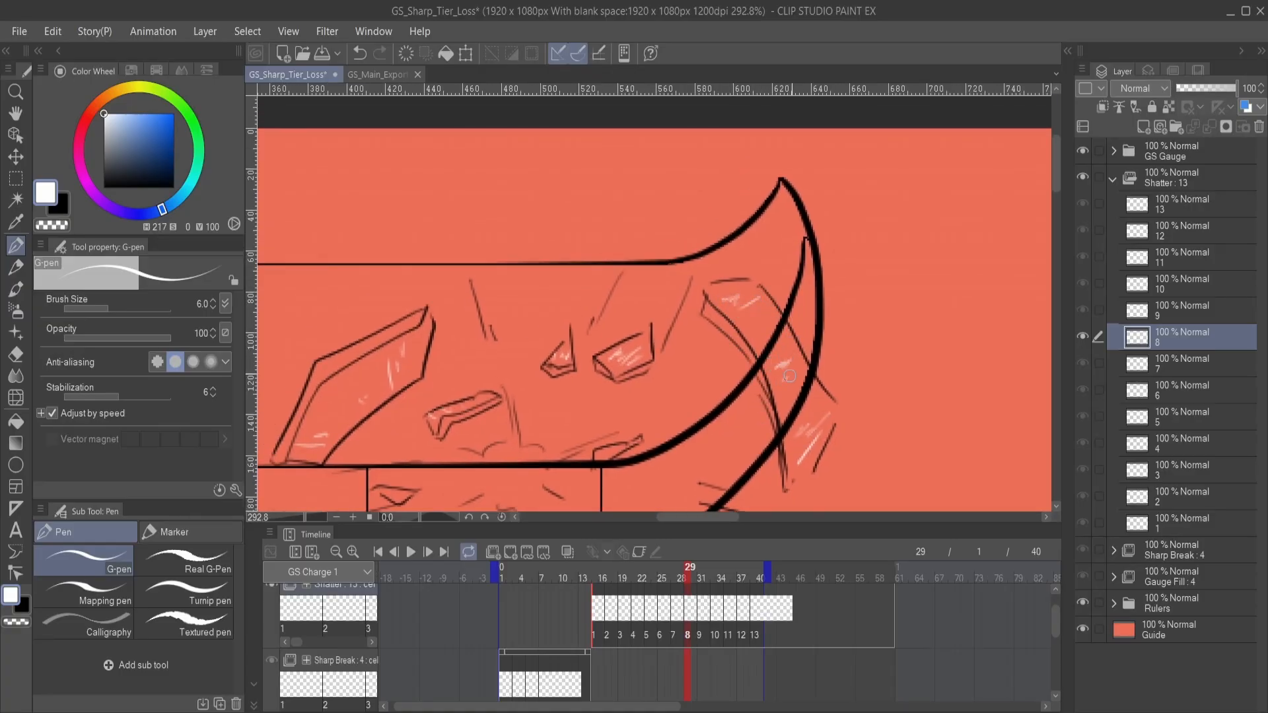
pyautogui.moveTo(789, 376)
pyautogui.mouseDown()
pyautogui.moveTo(799, 405)
pyautogui.moveTo(822, 395)
pyautogui.moveTo(793, 403)
pyautogui.mouseUp()
pyautogui.moveTo(663, 426); pyautogui.dragTo(780, 347)
pyautogui.moveTo(660, 403); pyautogui.dragTo(802, 321)
pyautogui.moveTo(816, 372); pyautogui.dragTo(911, 342)
# - On Shatter cel 9, draw short white streaks inside the lower-left fragment, the large upper fragment and the small shard between them
pyautogui.click(1211, 309)
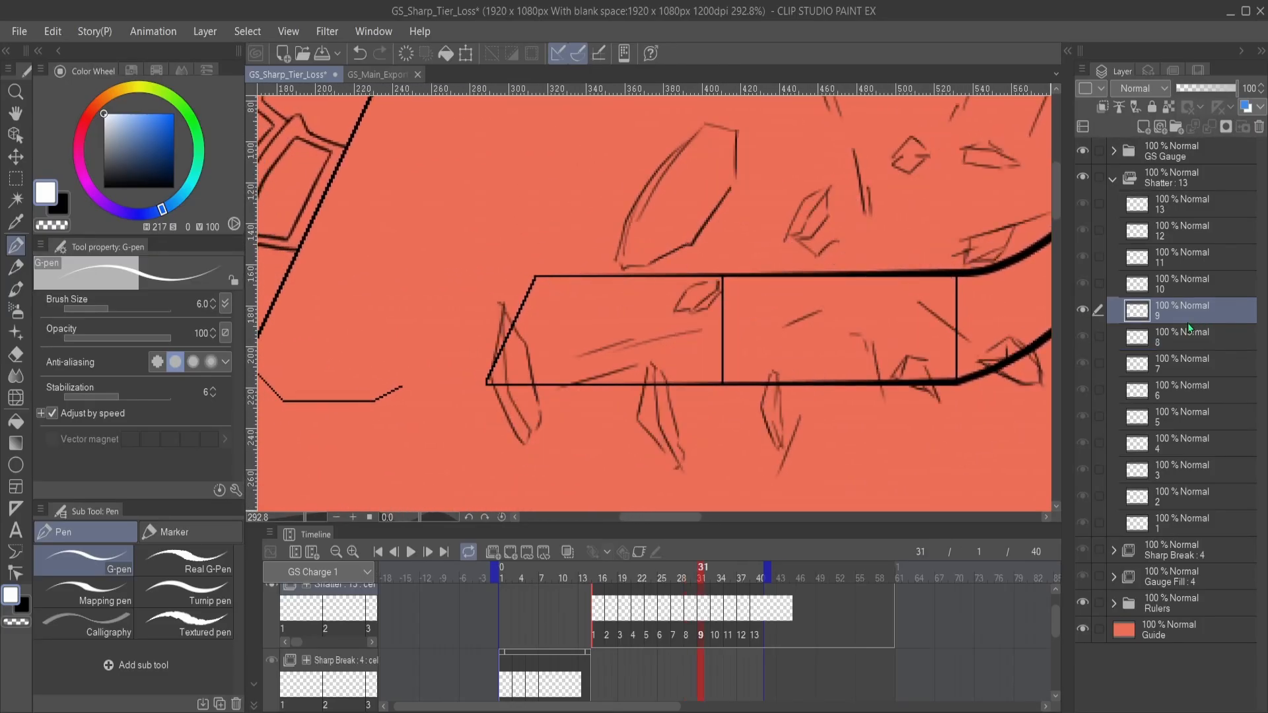
pyautogui.moveTo(646, 396); pyautogui.dragTo(791, 387)
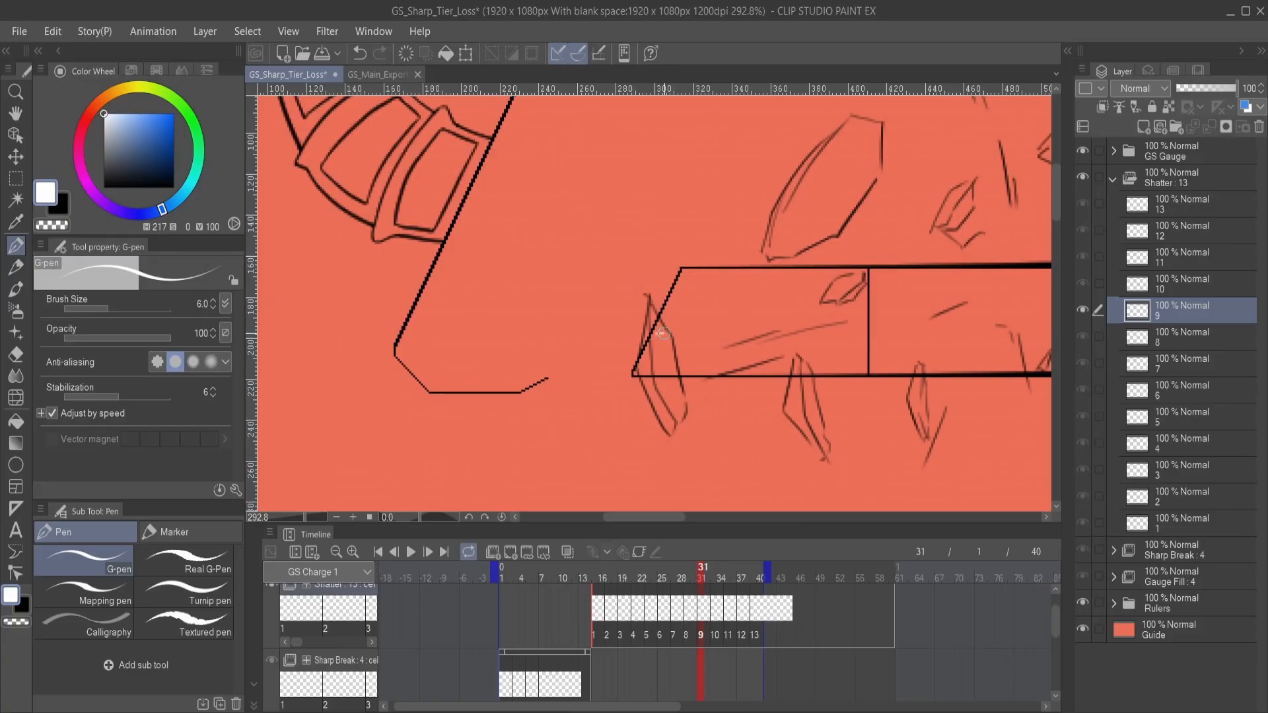
pyautogui.moveTo(663, 333); pyautogui.dragTo(659, 350)
pyautogui.moveTo(770, 327); pyautogui.dragTo(636, 456)
pyautogui.moveTo(653, 385)
pyautogui.mouseDown()
pyautogui.moveTo(641, 401)
pyautogui.moveTo(652, 379)
pyautogui.mouseUp()
pyautogui.moveTo(660, 382); pyautogui.dragTo(645, 385)
pyautogui.moveTo(702, 327); pyautogui.dragTo(690, 306)
pyautogui.moveTo(706, 416)
pyautogui.mouseDown()
pyautogui.moveTo(698, 360)
pyautogui.moveTo(710, 322)
pyautogui.moveTo(696, 342)
pyautogui.moveTo(716, 312)
pyautogui.mouseUp()
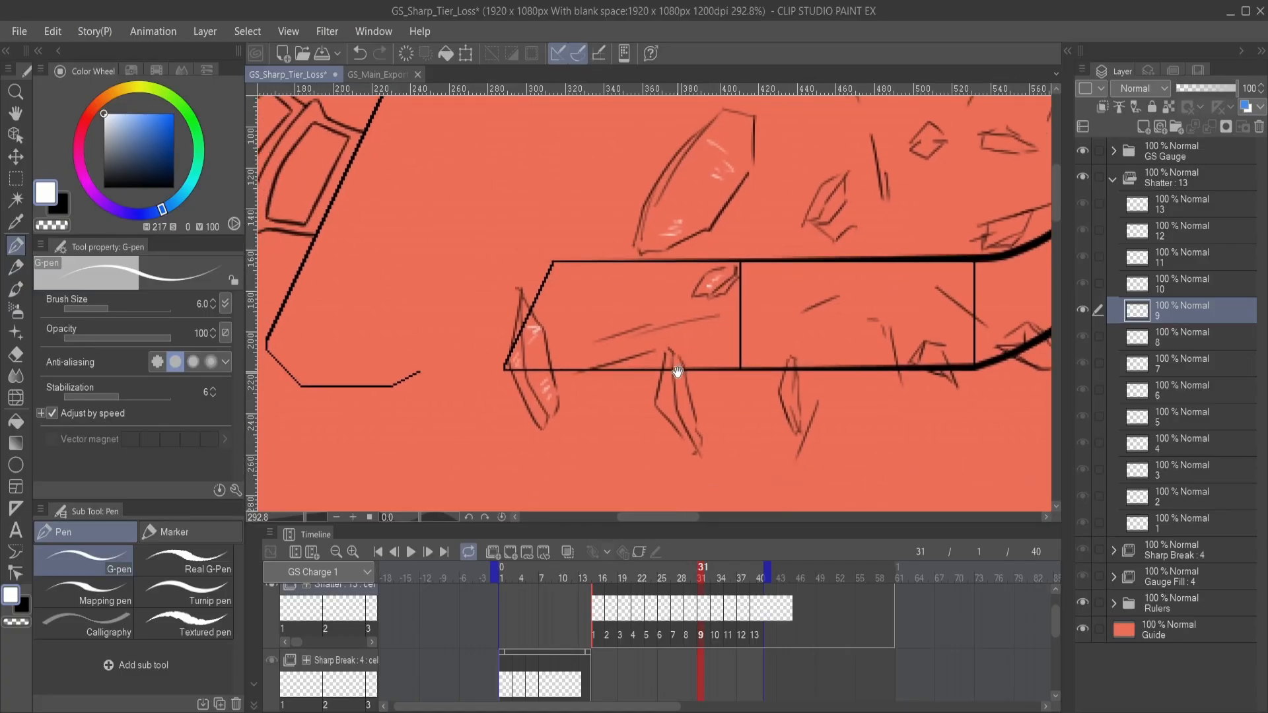
# - Add fine white highlight lines to the shards along the bar's lower edge and the shard beside the upper fragment on Shatter cel 9
pyautogui.moveTo(680, 371); pyautogui.dragTo(676, 381)
pyautogui.moveTo(733, 423); pyautogui.dragTo(645, 448)
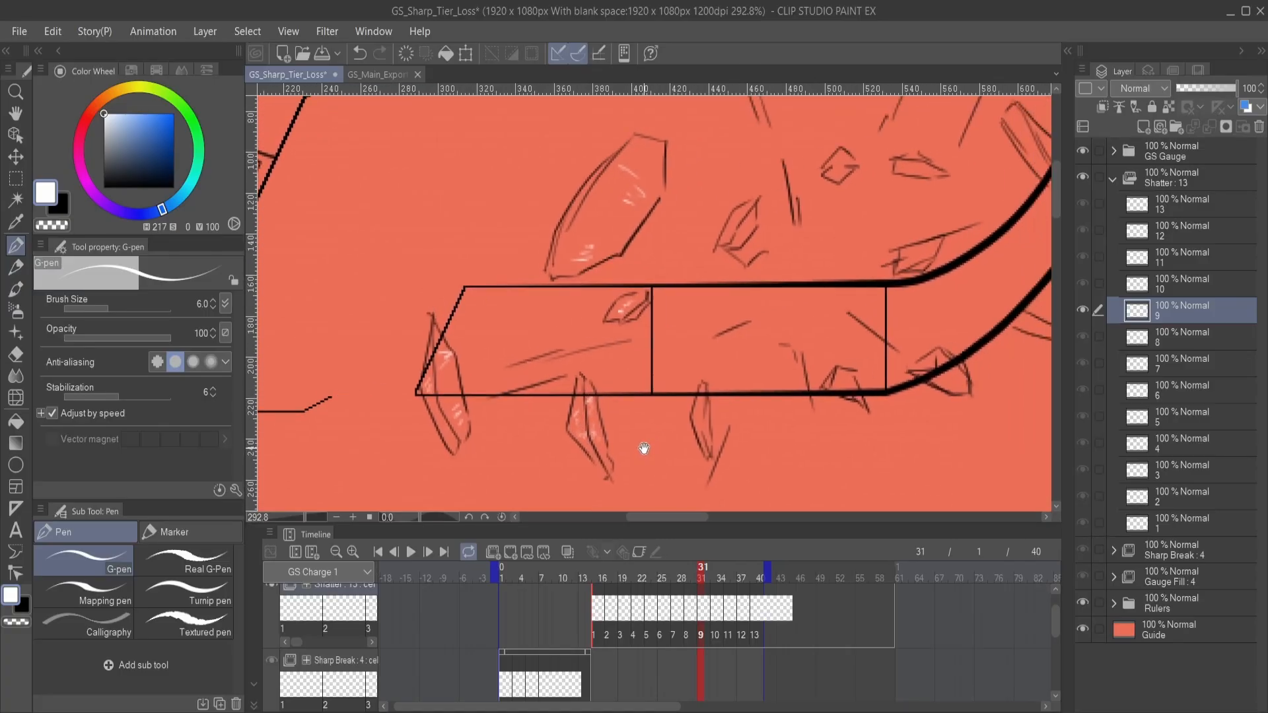
pyautogui.moveTo(717, 390)
pyautogui.mouseDown()
pyautogui.moveTo(707, 453)
pyautogui.moveTo(713, 396)
pyautogui.mouseUp()
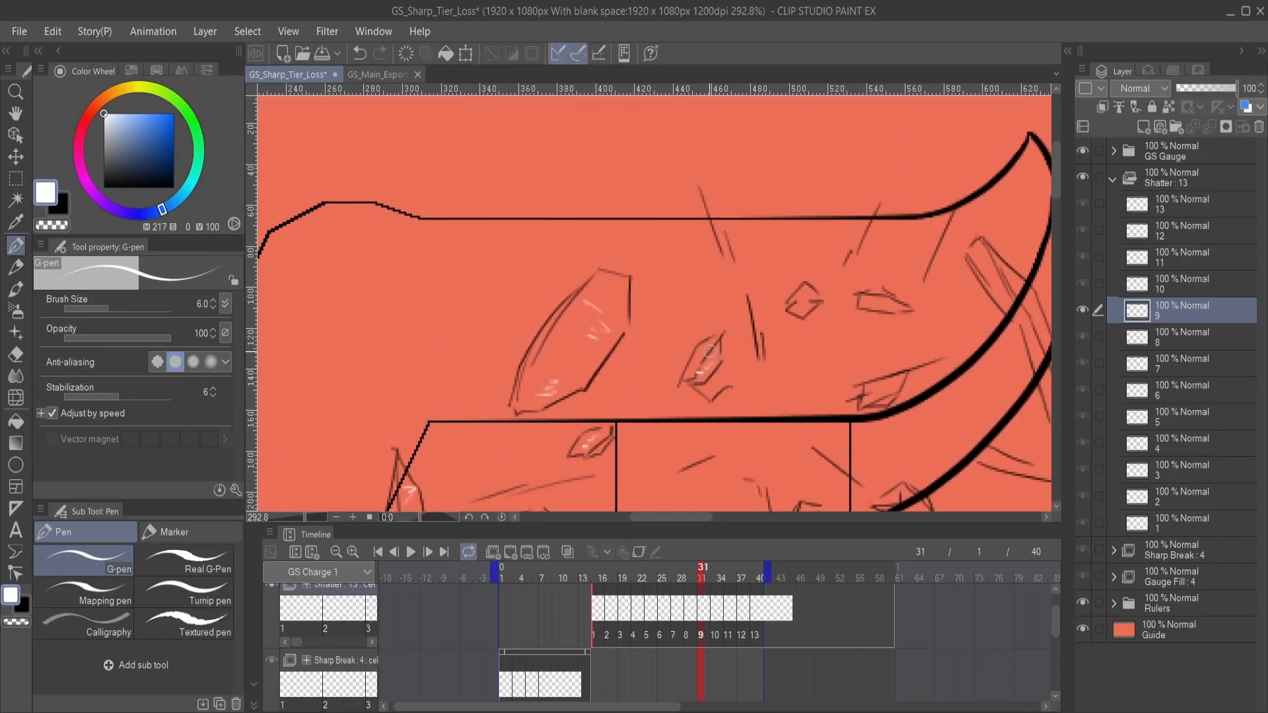
pyautogui.moveTo(699, 358); pyautogui.dragTo(708, 348)
pyautogui.moveTo(786, 466); pyautogui.dragTo(705, 363)
pyautogui.moveTo(732, 407)
pyautogui.mouseDown()
pyautogui.moveTo(735, 361)
pyautogui.moveTo(699, 405)
pyautogui.moveTo(723, 377)
pyautogui.mouseUp()
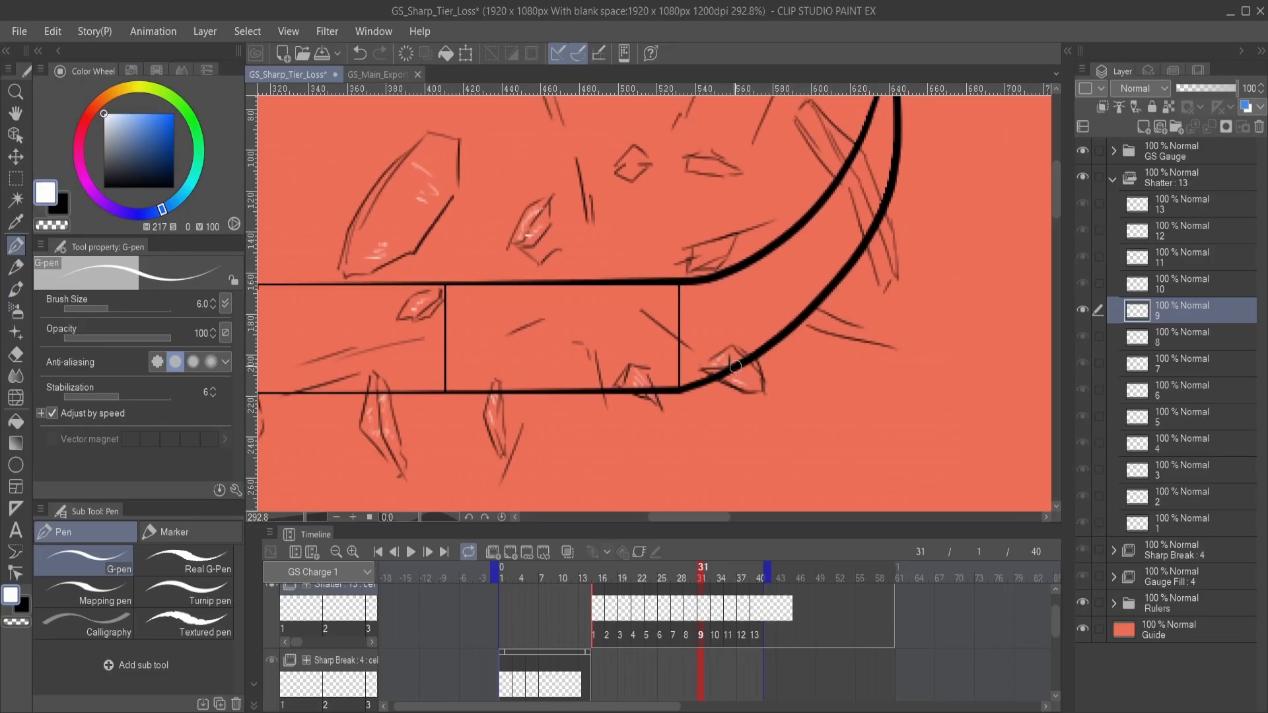
# - Draw thin white streaks along the length of the long, narrow right-hand fragment on Shatter cel 9
pyautogui.moveTo(779, 380); pyautogui.dragTo(728, 453)
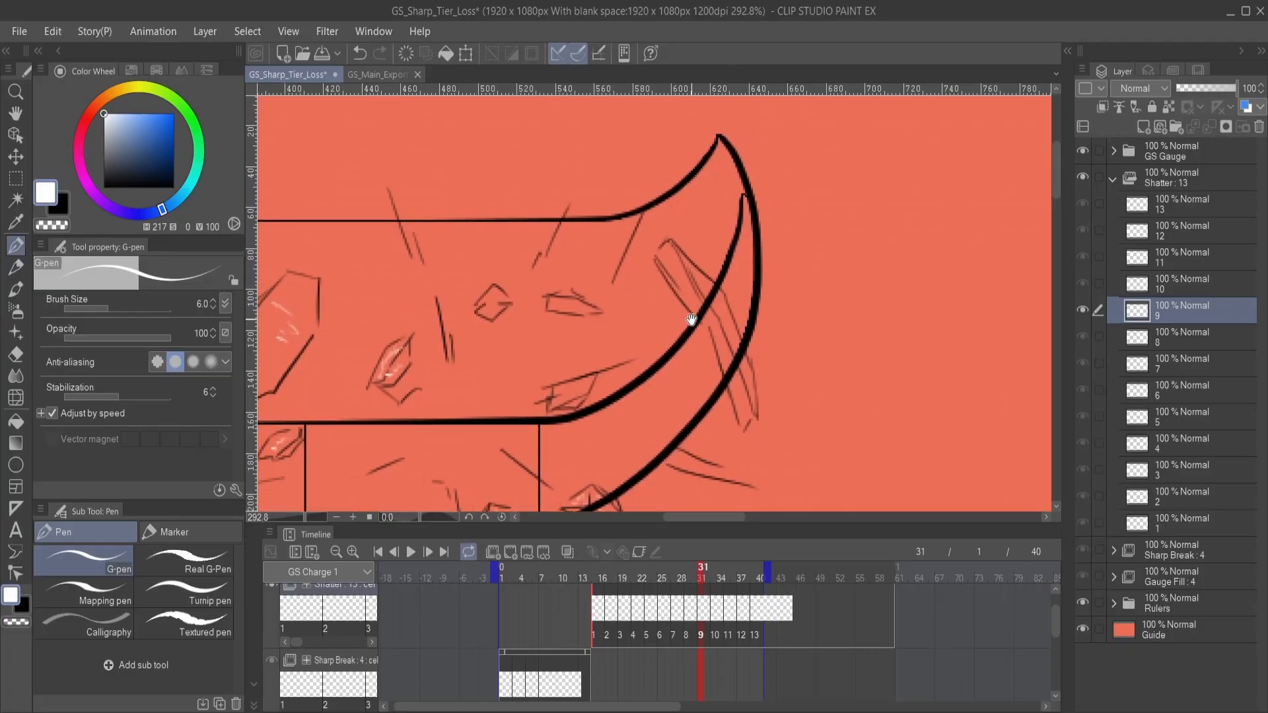
pyautogui.moveTo(677, 262)
pyautogui.mouseDown()
pyautogui.moveTo(692, 310)
pyautogui.moveTo(714, 313)
pyautogui.moveTo(744, 394)
pyautogui.mouseUp()
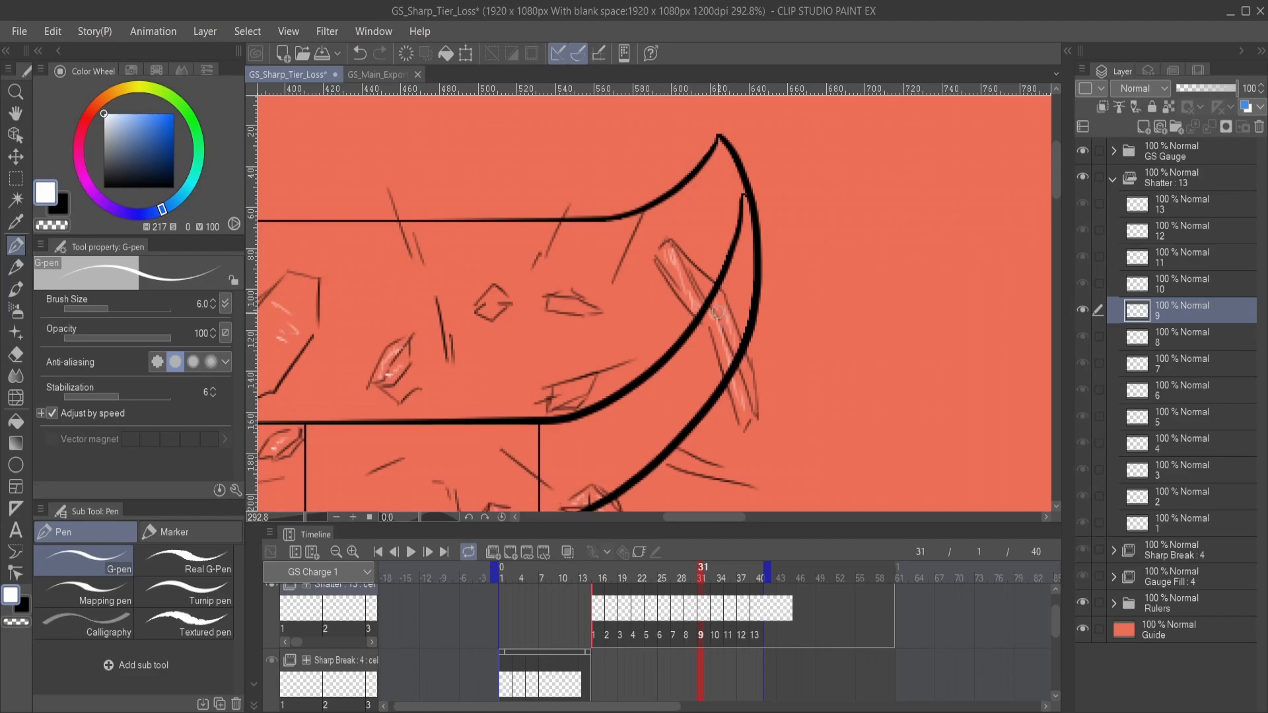
pyautogui.moveTo(642, 343); pyautogui.dragTo(869, 303)
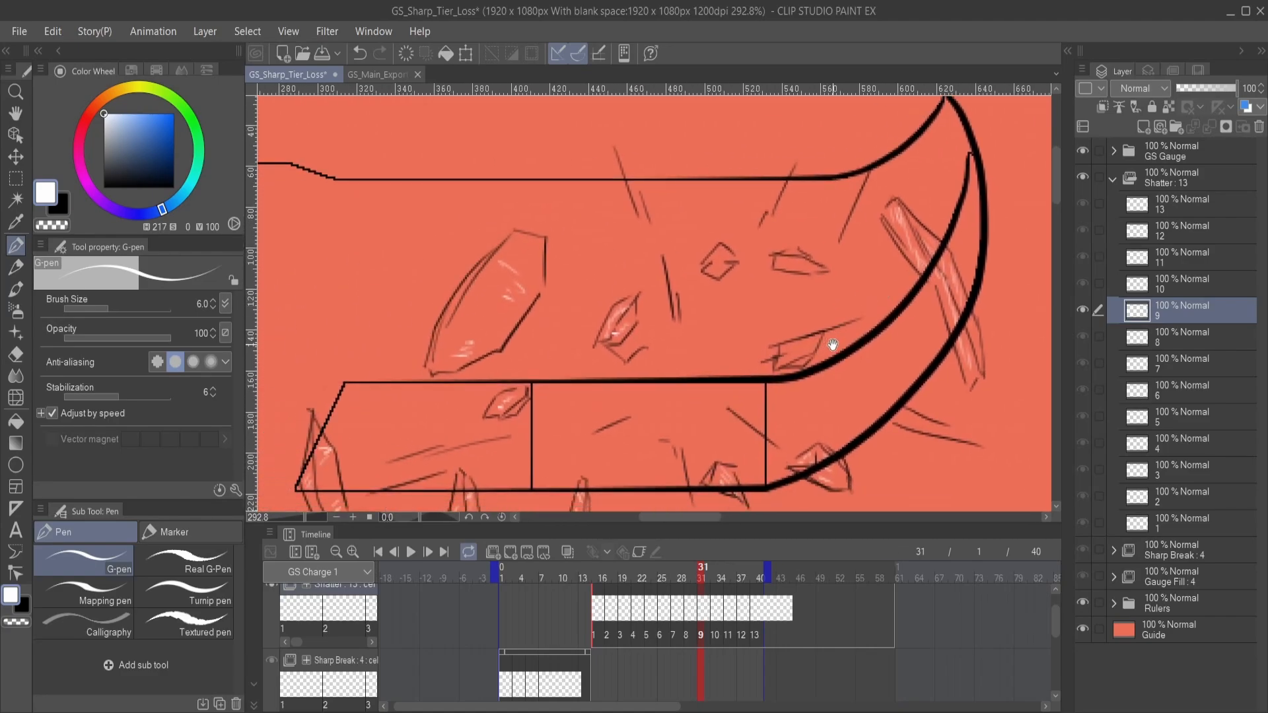
# - Add white highlights to the remaining small shards above the bar near the blade's curve on Shatter cel 9
pyautogui.moveTo(790, 350)
pyautogui.mouseDown()
pyautogui.moveTo(778, 367)
pyautogui.moveTo(807, 346)
pyautogui.mouseUp()
pyautogui.moveTo(766, 294)
pyautogui.mouseDown()
pyautogui.moveTo(772, 361)
pyautogui.moveTo(786, 332)
pyautogui.moveTo(806, 337)
pyautogui.mouseUp()
pyautogui.moveTo(730, 349)
pyautogui.mouseDown()
pyautogui.moveTo(796, 332)
pyautogui.moveTo(795, 315)
pyautogui.mouseUp()
pyautogui.moveTo(748, 422); pyautogui.dragTo(742, 262)
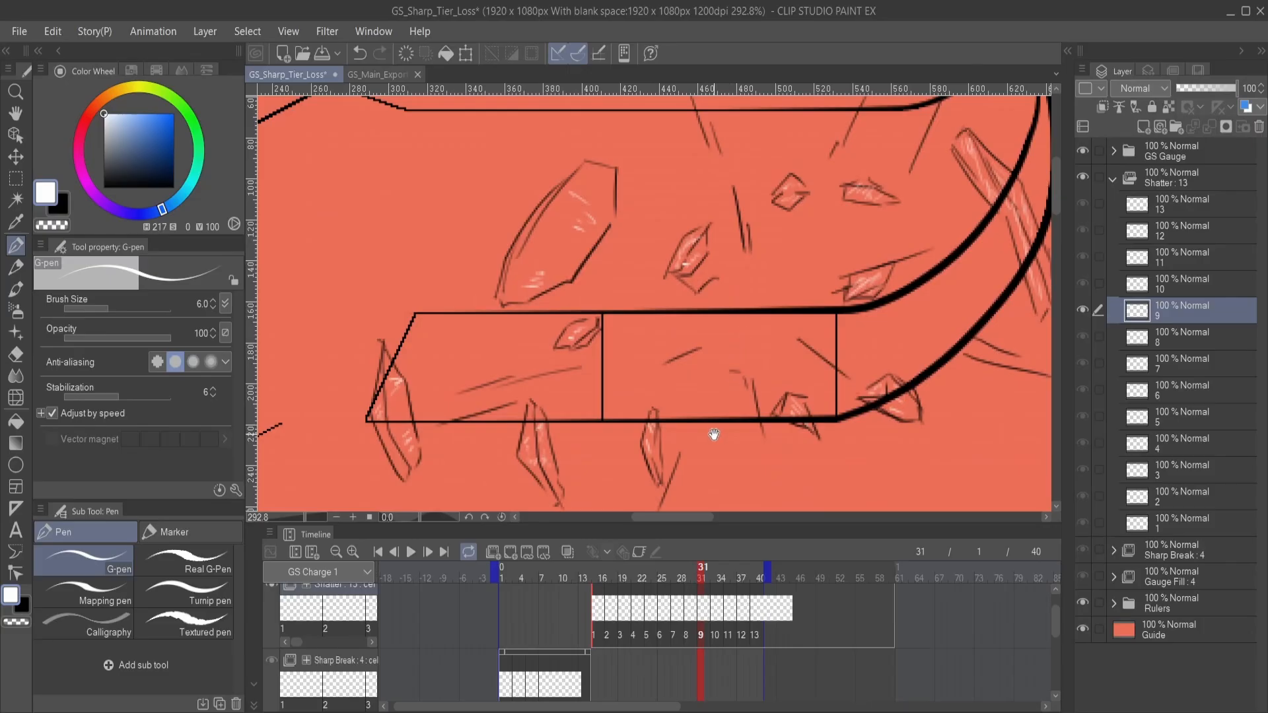
# - On Shatter cel 10, add white highlights to the leftmost shard, the shards under the bar's left part and the small shard on its upper edge
pyautogui.moveTo(710, 433); pyautogui.dragTo(711, 465)
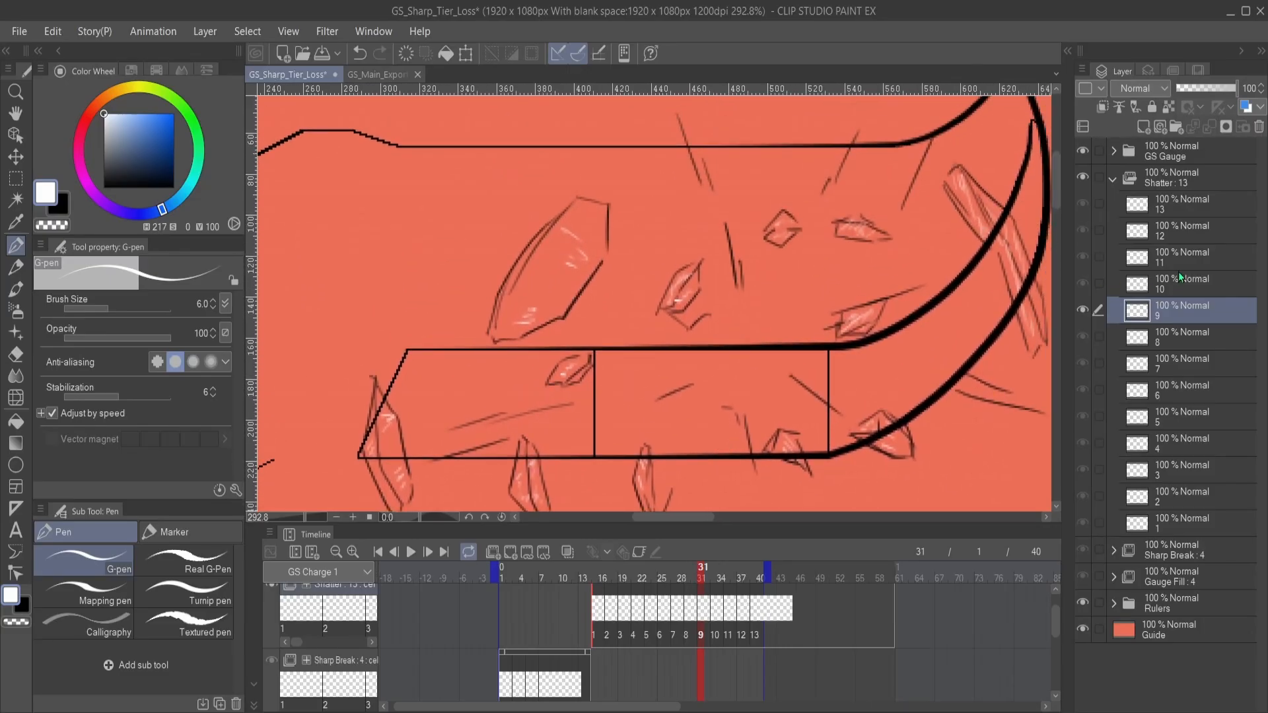
pyautogui.click(1186, 287)
pyautogui.moveTo(515, 353)
pyautogui.mouseDown()
pyautogui.moveTo(641, 307)
pyautogui.moveTo(800, 291)
pyautogui.mouseUp()
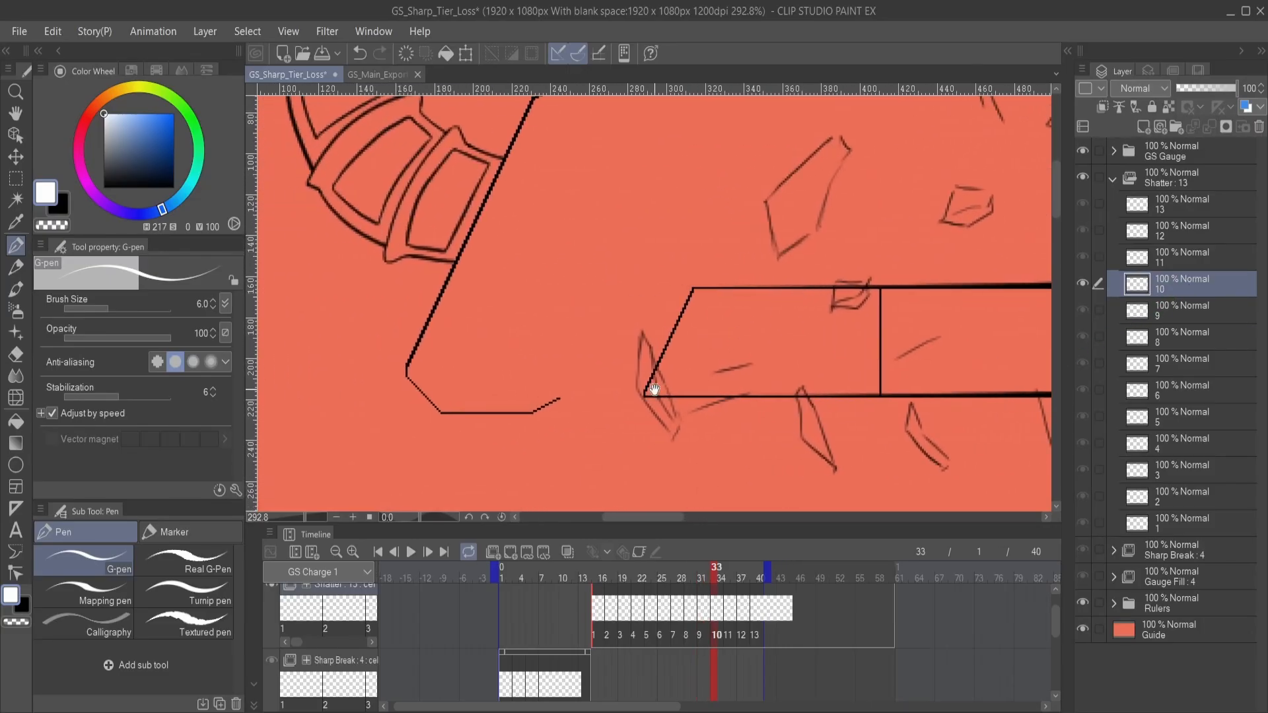
pyautogui.moveTo(645, 348)
pyautogui.mouseDown()
pyautogui.moveTo(668, 422)
pyautogui.moveTo(668, 413)
pyautogui.mouseUp()
pyautogui.moveTo(743, 433); pyautogui.dragTo(639, 430)
pyautogui.moveTo(701, 402)
pyautogui.mouseDown()
pyautogui.moveTo(717, 449)
pyautogui.moveTo(671, 446)
pyautogui.moveTo(727, 455)
pyautogui.mouseUp()
pyautogui.moveTo(671, 363); pyautogui.dragTo(701, 430)
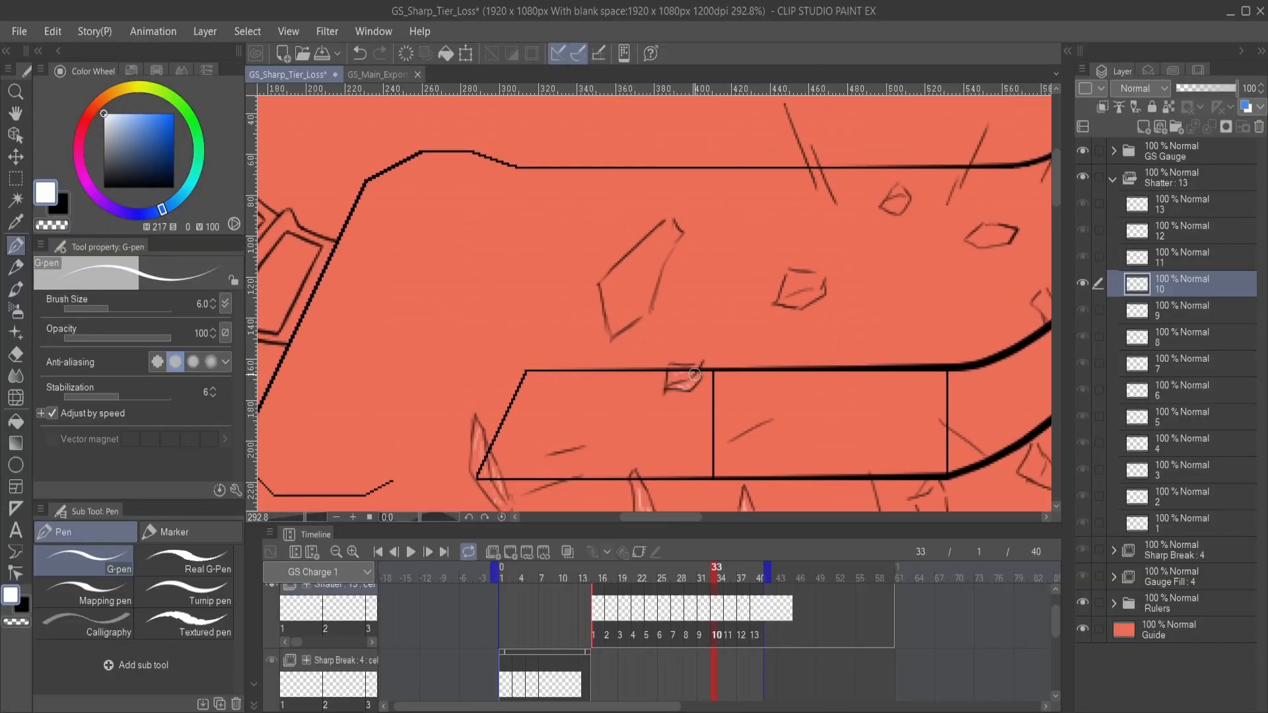
# - Draw white streaks inside the large upper fragment on Shatter cel 10, undoing the dense hatching and redrawing it more lightly
pyautogui.moveTo(658, 338); pyautogui.dragTo(687, 425)
pyautogui.moveTo(643, 361); pyautogui.dragTo(674, 369)
pyautogui.moveTo(664, 353)
pyautogui.mouseDown()
pyautogui.moveTo(678, 363)
pyautogui.moveTo(682, 350)
pyautogui.mouseUp()
pyautogui.moveTo(675, 338); pyautogui.dragTo(686, 345)
pyautogui.moveTo(682, 331); pyautogui.dragTo(705, 328)
pyautogui.moveTo(644, 371); pyautogui.dragTo(719, 371)
pyautogui.press('e')
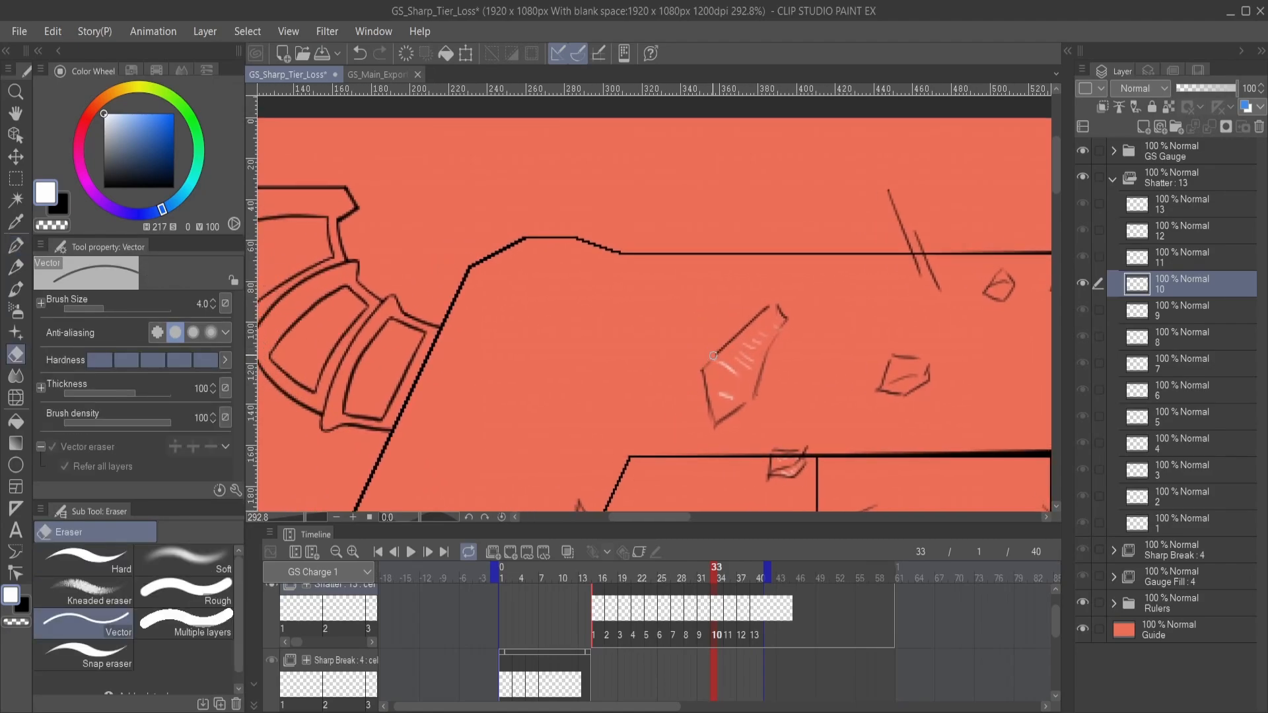
pyautogui.press('p')
pyautogui.hotkey('ctrl', 'z')
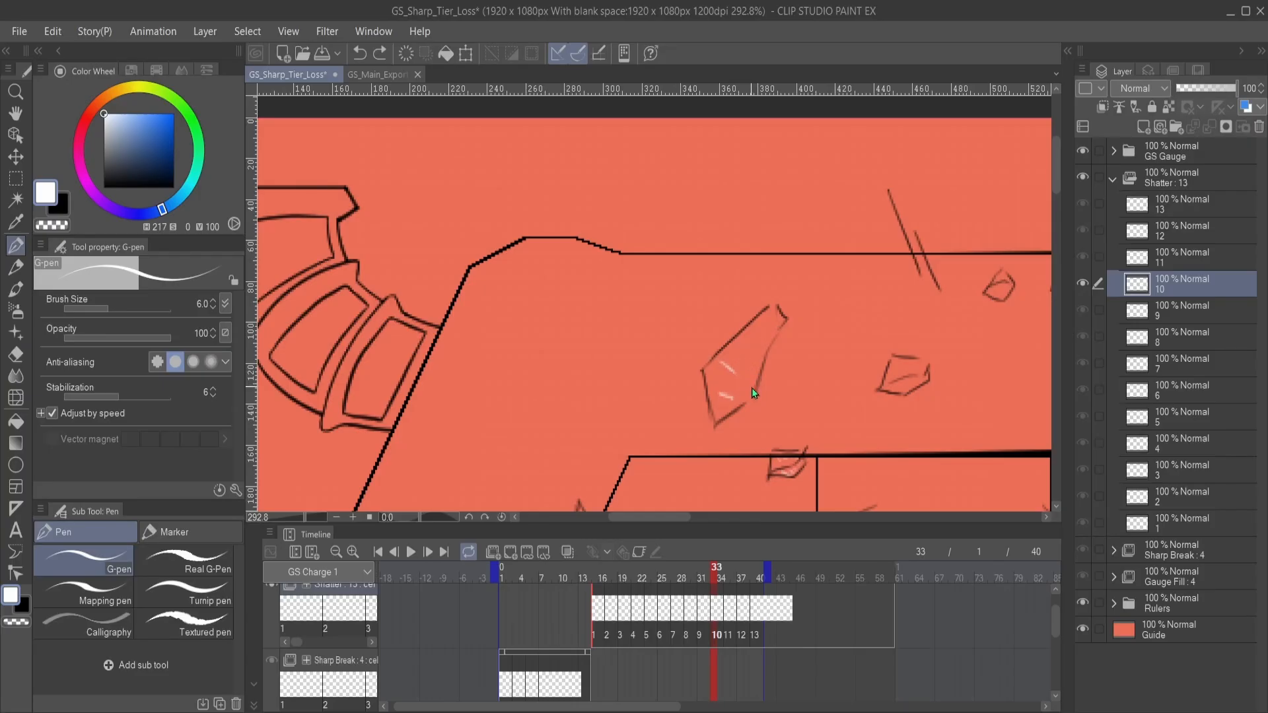
pyautogui.moveTo(745, 382)
pyautogui.mouseDown()
pyautogui.moveTo(723, 365)
pyautogui.moveTo(766, 331)
pyautogui.mouseUp()
# - Add fine white highlights to the small shards above the bar and the shard on the blade's inner curve on Shatter cel 10
pyautogui.moveTo(830, 387); pyautogui.dragTo(713, 365)
pyautogui.moveTo(800, 385); pyautogui.dragTo(699, 392)
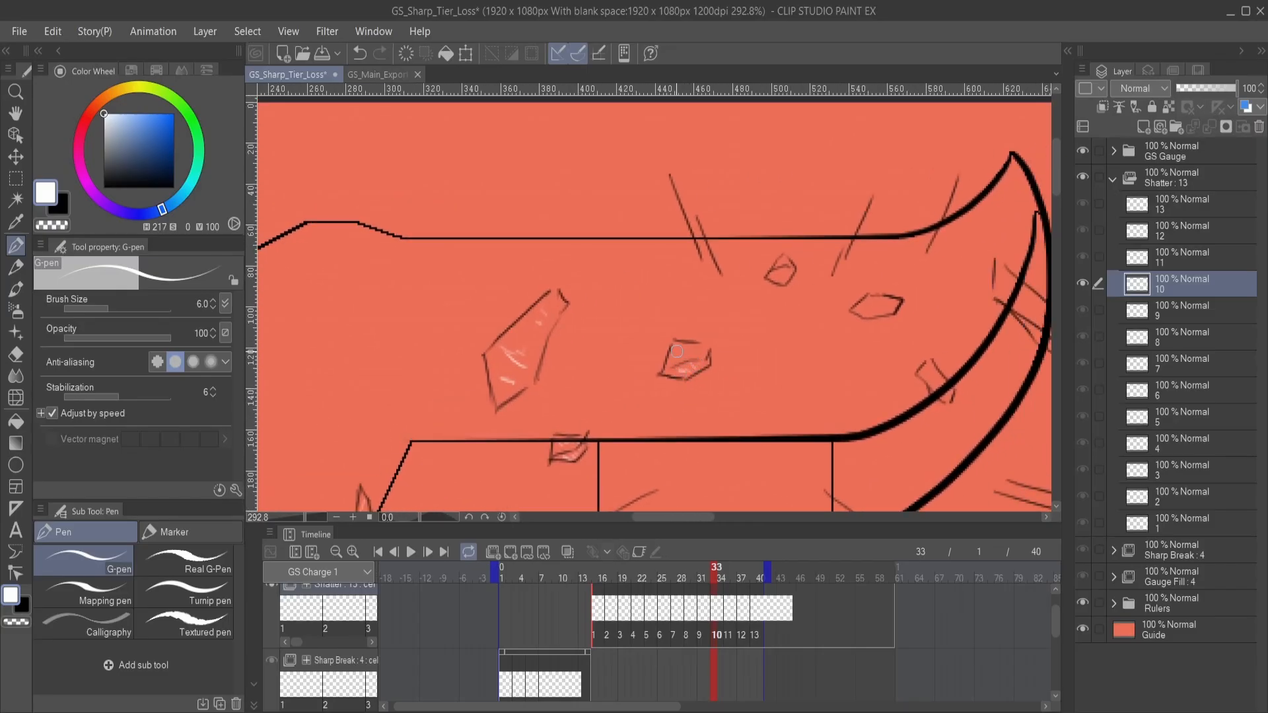
pyautogui.moveTo(683, 354); pyautogui.dragTo(700, 354)
pyautogui.moveTo(786, 297); pyautogui.dragTo(705, 354)
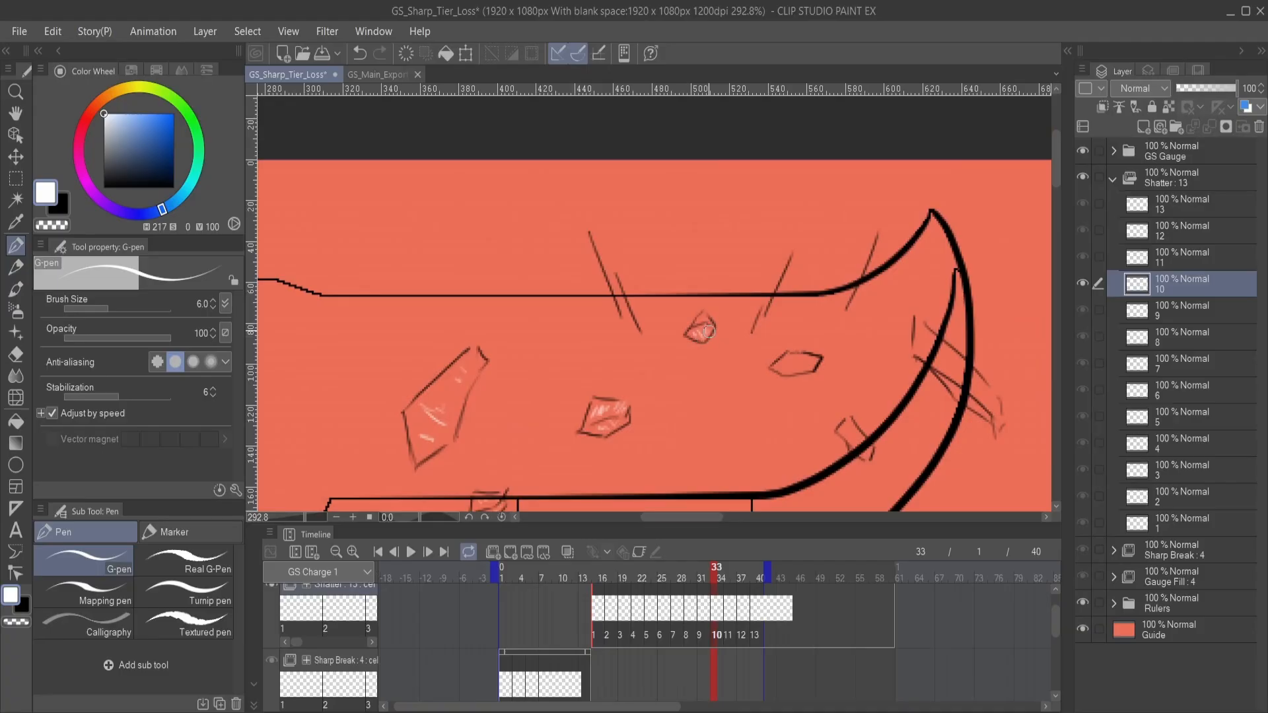
pyautogui.moveTo(805, 365)
pyautogui.mouseDown()
pyautogui.moveTo(700, 339)
pyautogui.moveTo(676, 348)
pyautogui.moveTo(700, 337)
pyautogui.mouseUp()
pyautogui.moveTo(758, 407)
pyautogui.mouseDown()
pyautogui.moveTo(727, 342)
pyautogui.moveTo(709, 338)
pyautogui.mouseUp()
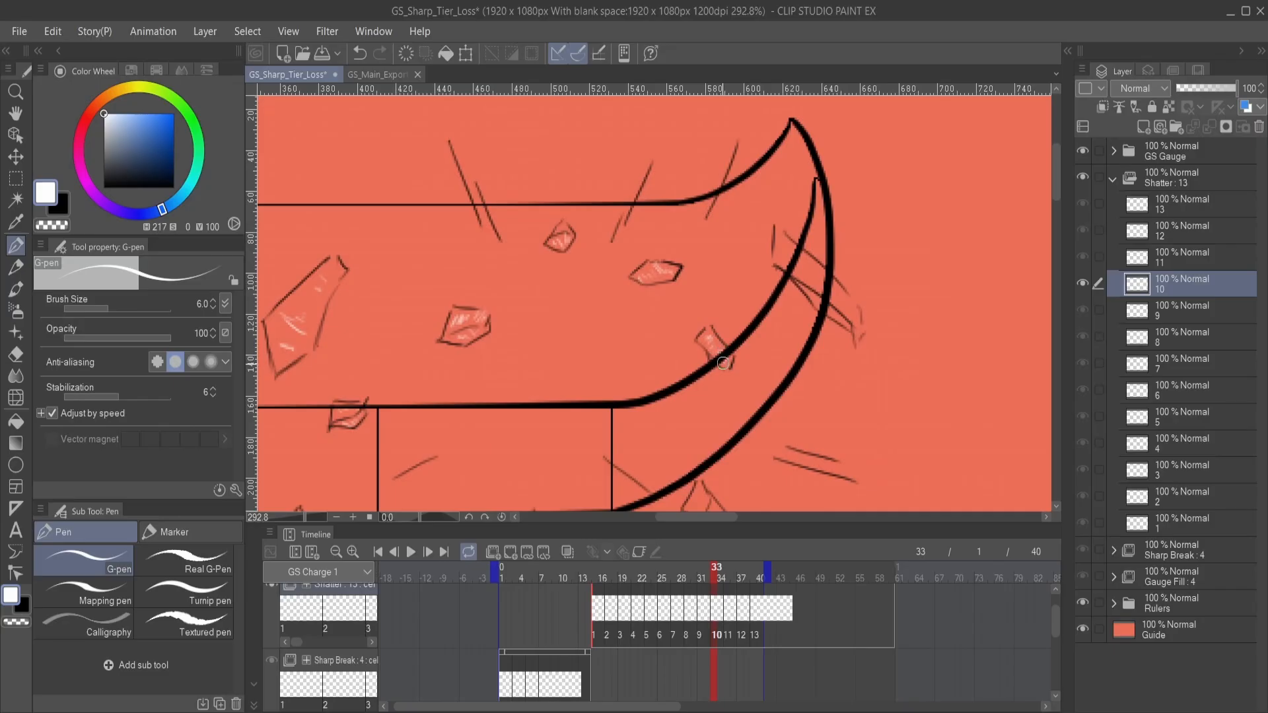
# - Highlight the two shards beneath the start of the blade's curve in white on Shatter cel 10
pyautogui.moveTo(733, 443); pyautogui.dragTo(719, 328)
pyautogui.moveTo(701, 399); pyautogui.dragTo(737, 362)
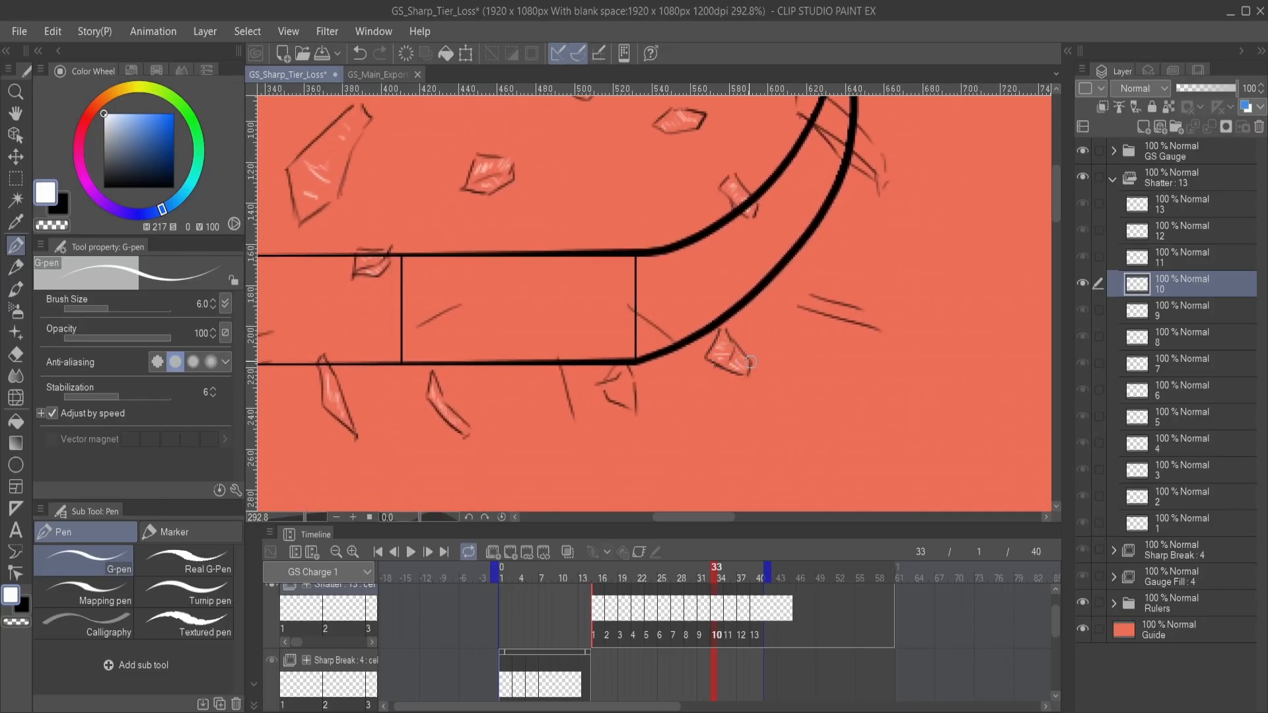
pyautogui.moveTo(653, 394); pyautogui.dragTo(702, 391)
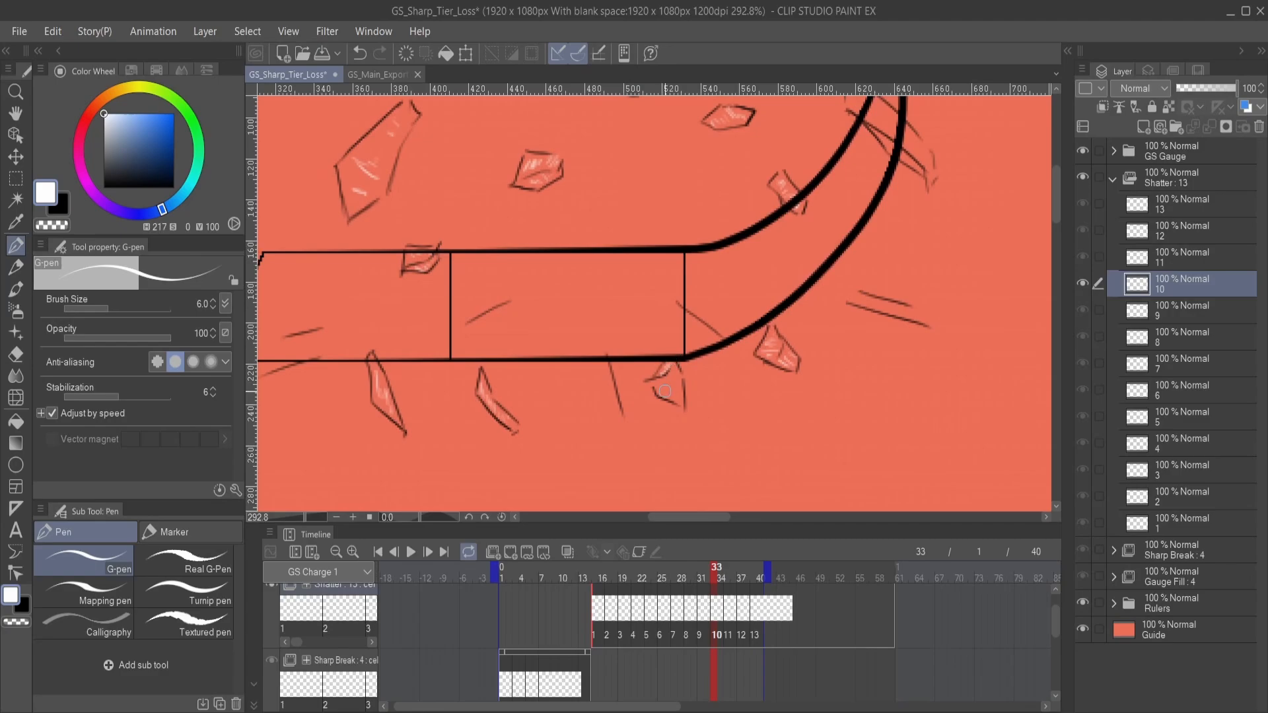
pyautogui.moveTo(854, 343); pyautogui.dragTo(704, 416)
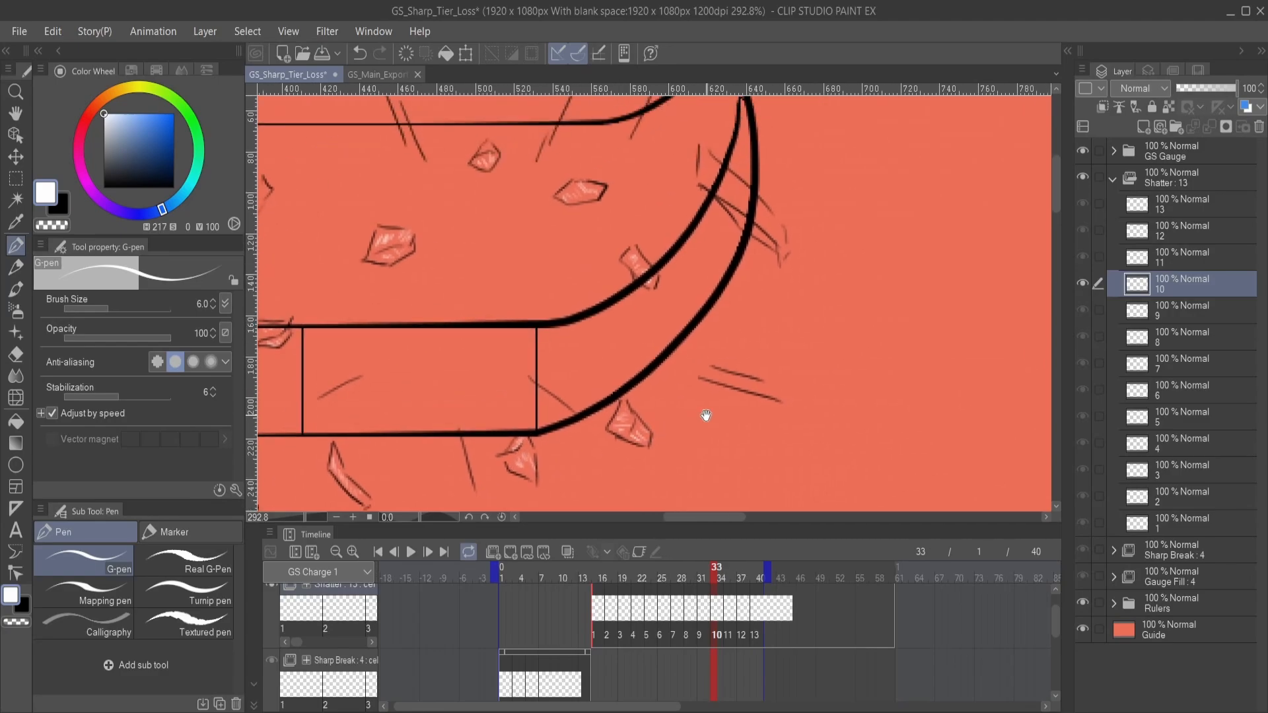
# - Draw short white streaks inside the fragment crossing the blade's outer curve on Shatter cel 10
pyautogui.moveTo(694, 273)
pyautogui.mouseDown()
pyautogui.moveTo(687, 368)
pyautogui.moveTo(717, 433)
pyautogui.mouseUp()
pyautogui.moveTo(770, 380); pyautogui.dragTo(705, 361)
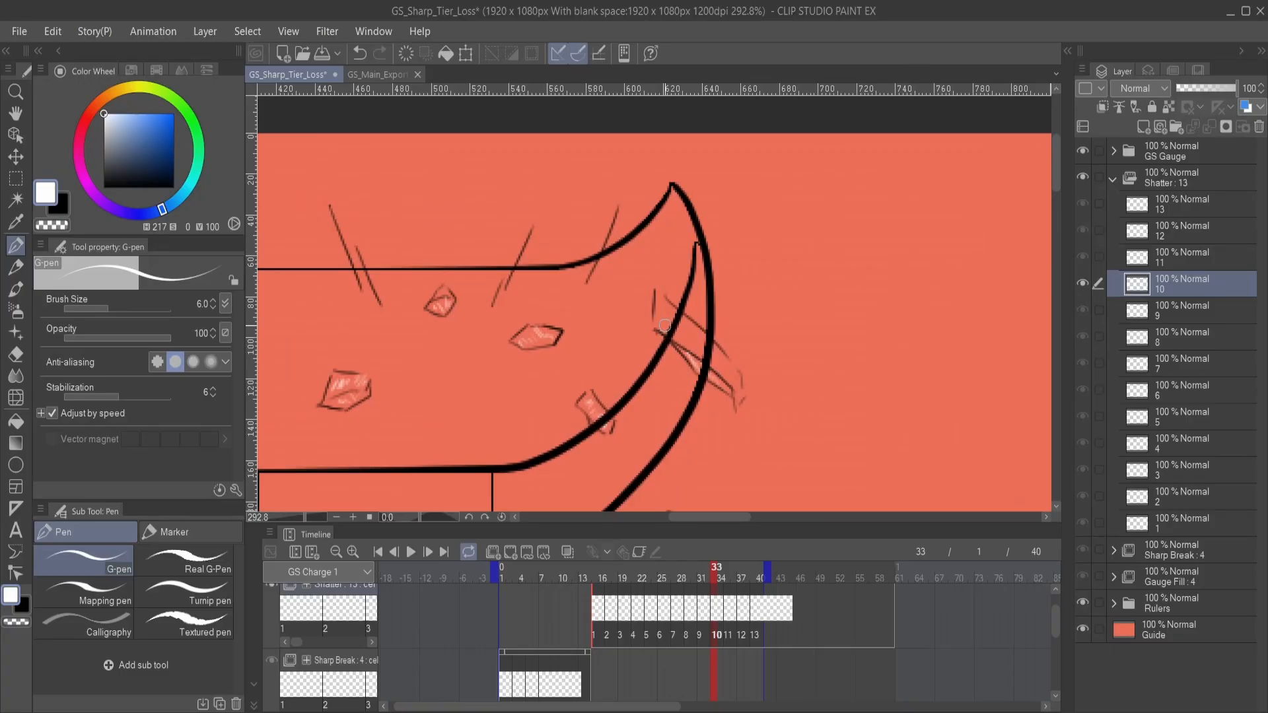
pyautogui.moveTo(672, 325); pyautogui.dragTo(712, 358)
pyautogui.moveTo(654, 418)
pyautogui.mouseDown()
pyautogui.moveTo(822, 327)
pyautogui.moveTo(777, 387)
pyautogui.moveTo(688, 388)
pyautogui.moveTo(751, 363)
pyautogui.moveTo(788, 370)
pyautogui.mouseUp()
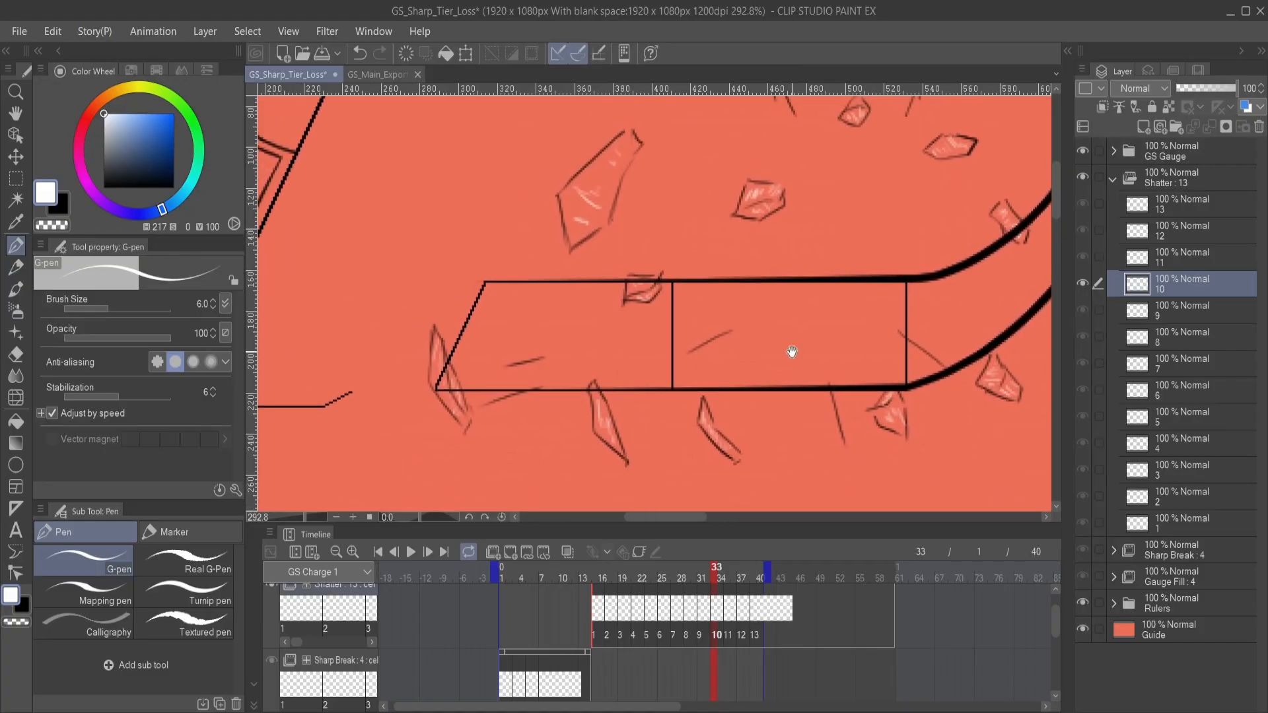
# - On Shatter cel 11, add white highlights to the leftmost shard and the row of shards below the bar and the blade's curve
pyautogui.click(1234, 258)
pyautogui.moveTo(561, 404); pyautogui.dragTo(699, 371)
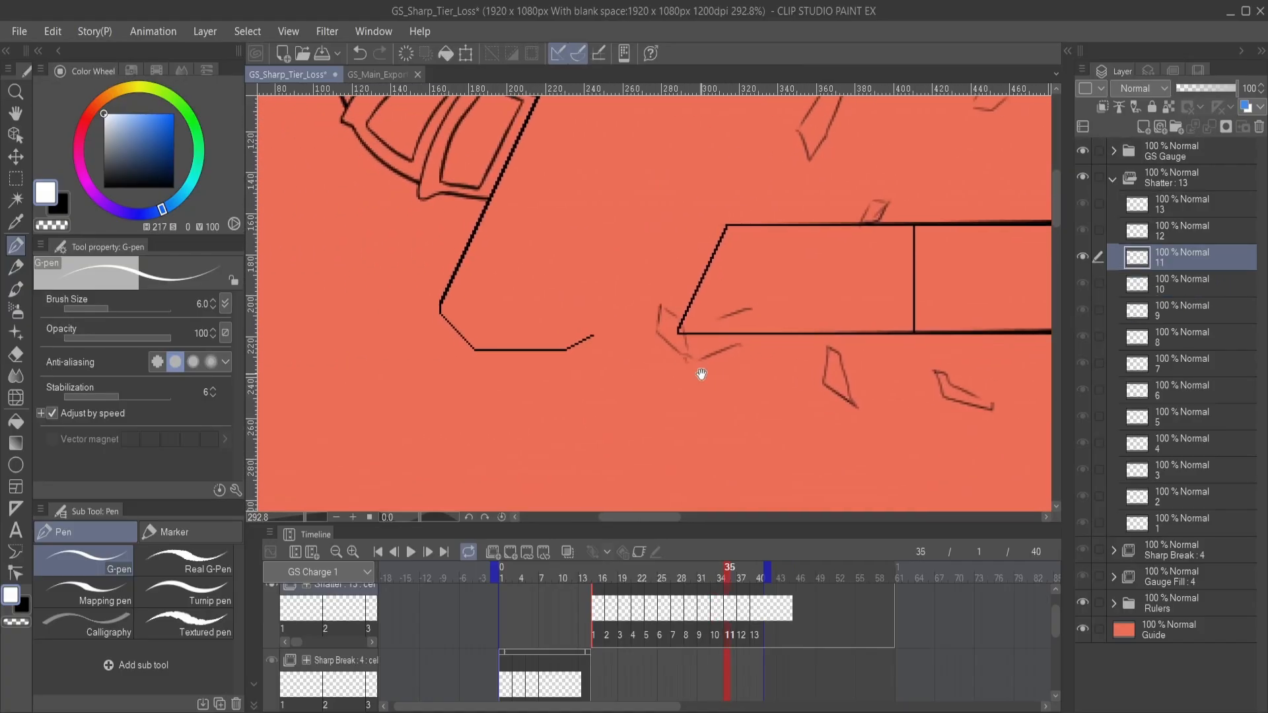
pyautogui.moveTo(665, 319); pyautogui.dragTo(674, 344)
pyautogui.moveTo(770, 360)
pyautogui.mouseDown()
pyautogui.moveTo(640, 396)
pyautogui.moveTo(666, 383)
pyautogui.mouseUp()
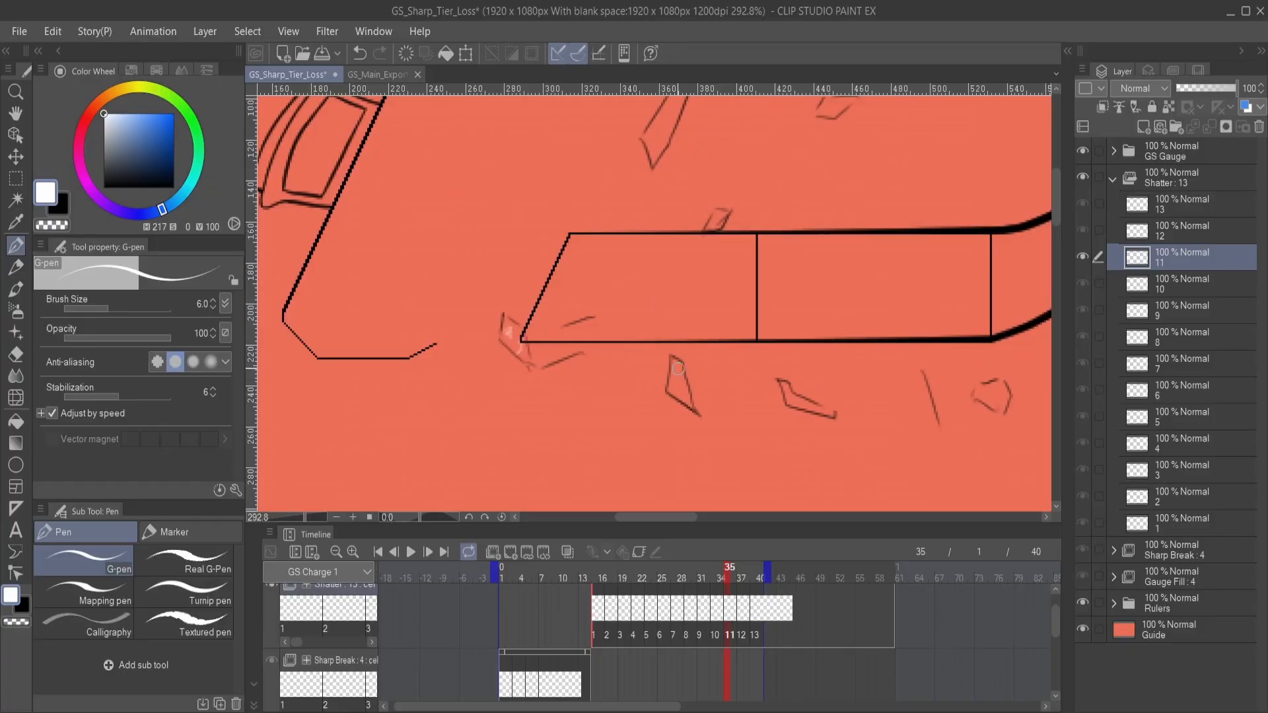
pyautogui.moveTo(782, 411); pyautogui.dragTo(678, 419)
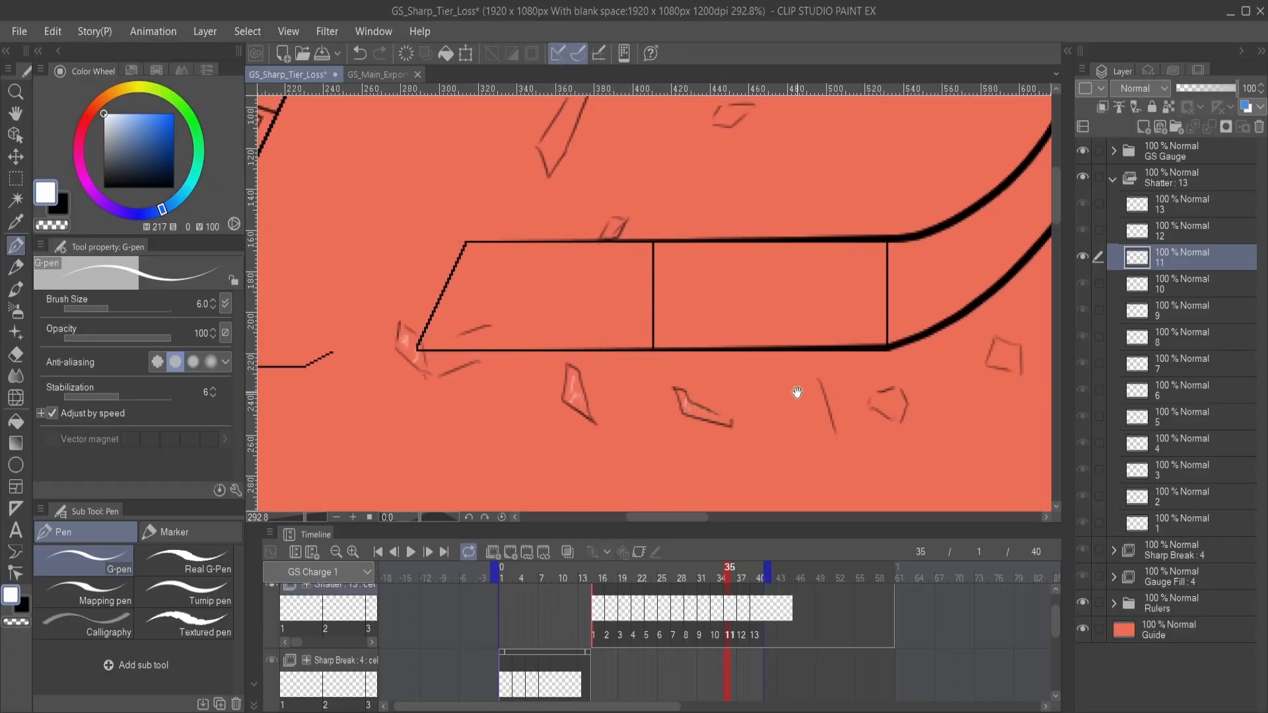
pyautogui.moveTo(798, 393)
pyautogui.mouseDown()
pyautogui.moveTo(707, 424)
pyautogui.moveTo(688, 419)
pyautogui.moveTo(703, 422)
pyautogui.mouseUp()
pyautogui.moveTo(806, 370); pyautogui.dragTo(714, 414)
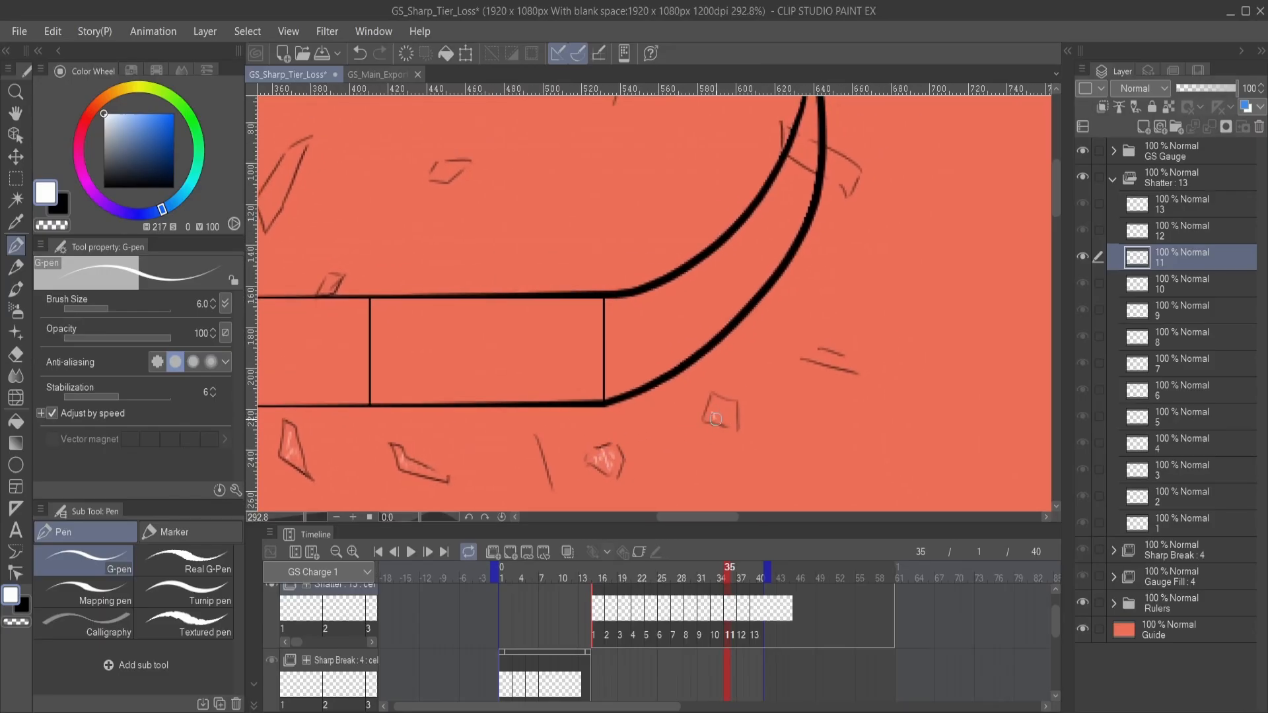
# - Add white streaks to the fragment crossing the blade's curve and to the fragments above the bar on Shatter cel 11
pyautogui.moveTo(756, 301)
pyautogui.mouseDown()
pyautogui.moveTo(747, 441)
pyautogui.moveTo(721, 385)
pyautogui.moveTo(736, 393)
pyautogui.moveTo(693, 362)
pyautogui.moveTo(867, 345)
pyautogui.mouseUp()
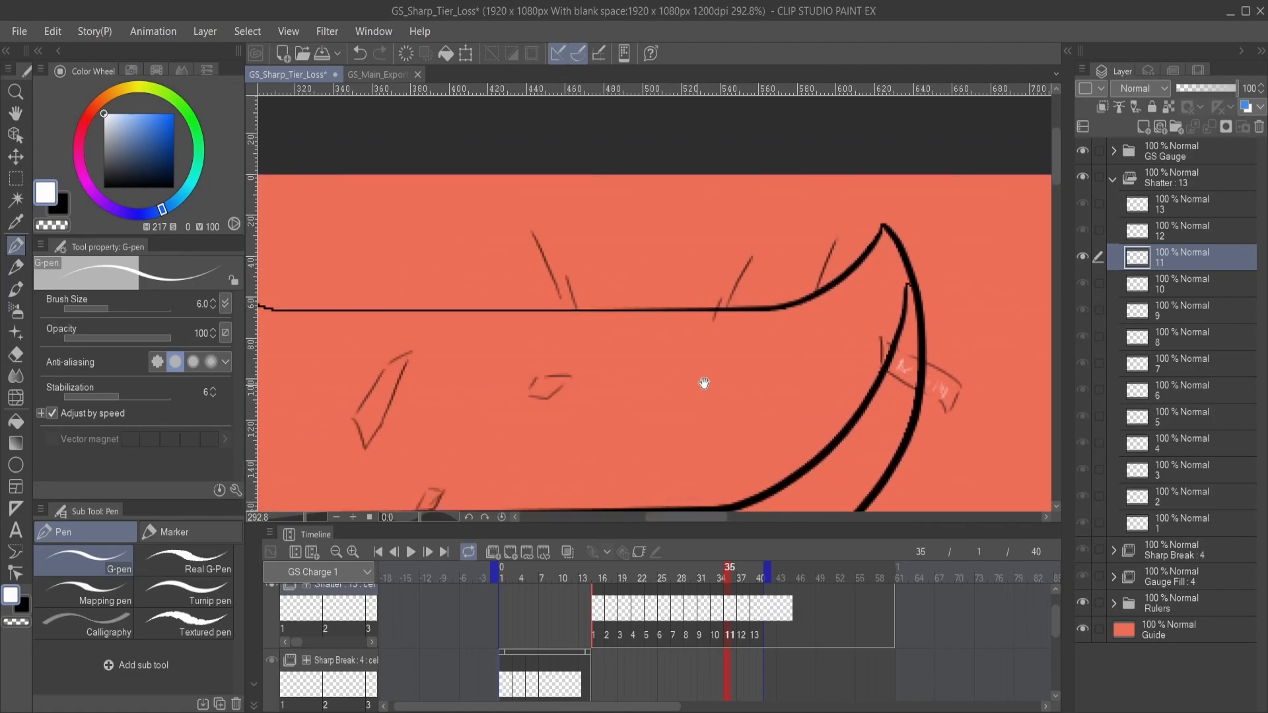
pyautogui.moveTo(561, 421); pyautogui.dragTo(764, 343)
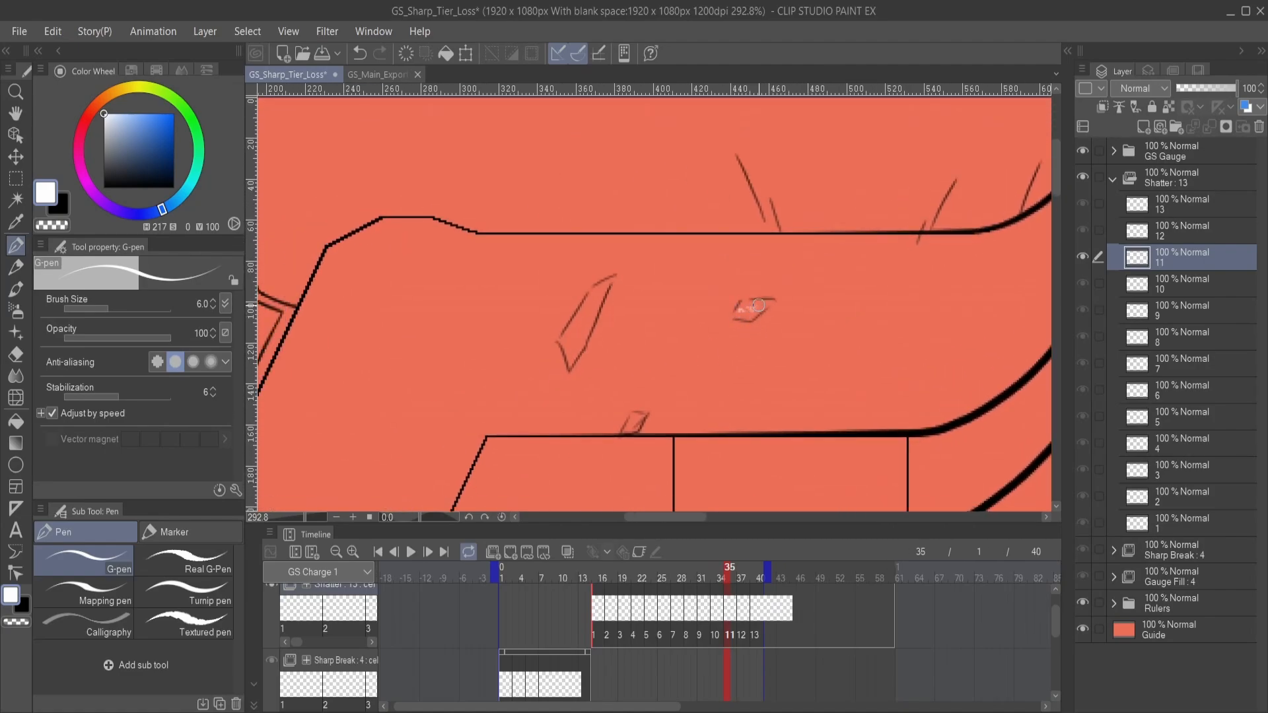
pyautogui.moveTo(581, 360)
pyautogui.mouseDown()
pyautogui.moveTo(637, 354)
pyautogui.moveTo(694, 372)
pyautogui.moveTo(692, 350)
pyautogui.mouseUp()
pyautogui.moveTo(691, 338); pyautogui.dragTo(716, 313)
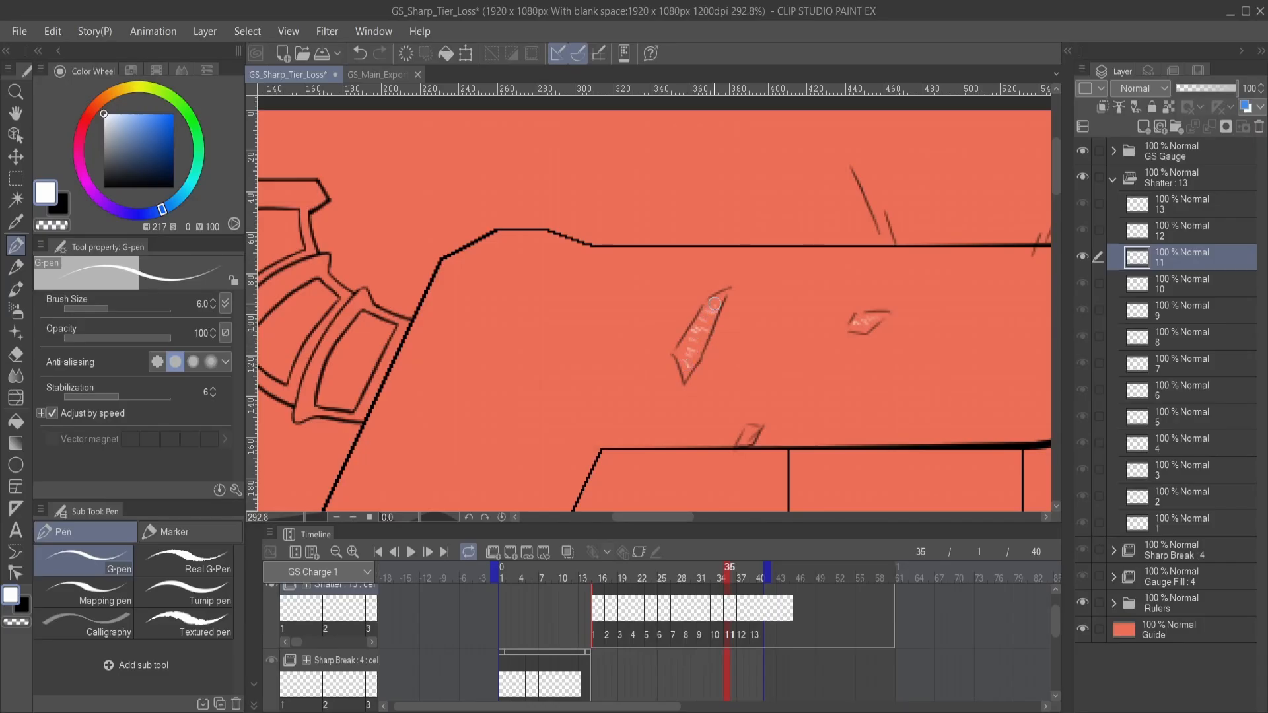
pyautogui.moveTo(769, 409); pyautogui.dragTo(746, 320)
pyautogui.moveTo(765, 391)
pyautogui.mouseDown()
pyautogui.moveTo(749, 357)
pyautogui.moveTo(770, 317)
pyautogui.moveTo(742, 314)
pyautogui.moveTo(792, 336)
pyautogui.mouseUp()
pyautogui.scroll(-2, 769, 374)
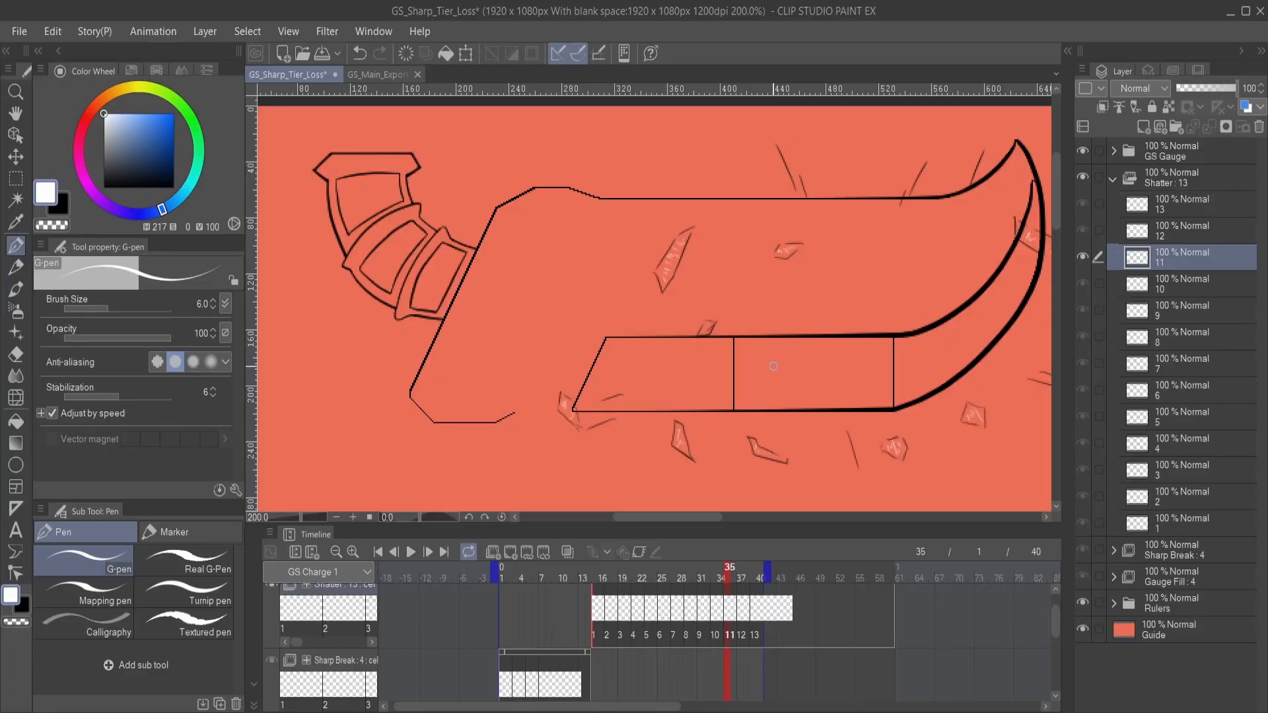
pyautogui.moveTo(781, 340)
pyautogui.mouseDown()
pyautogui.moveTo(735, 354)
pyautogui.moveTo(718, 380)
pyautogui.mouseUp()
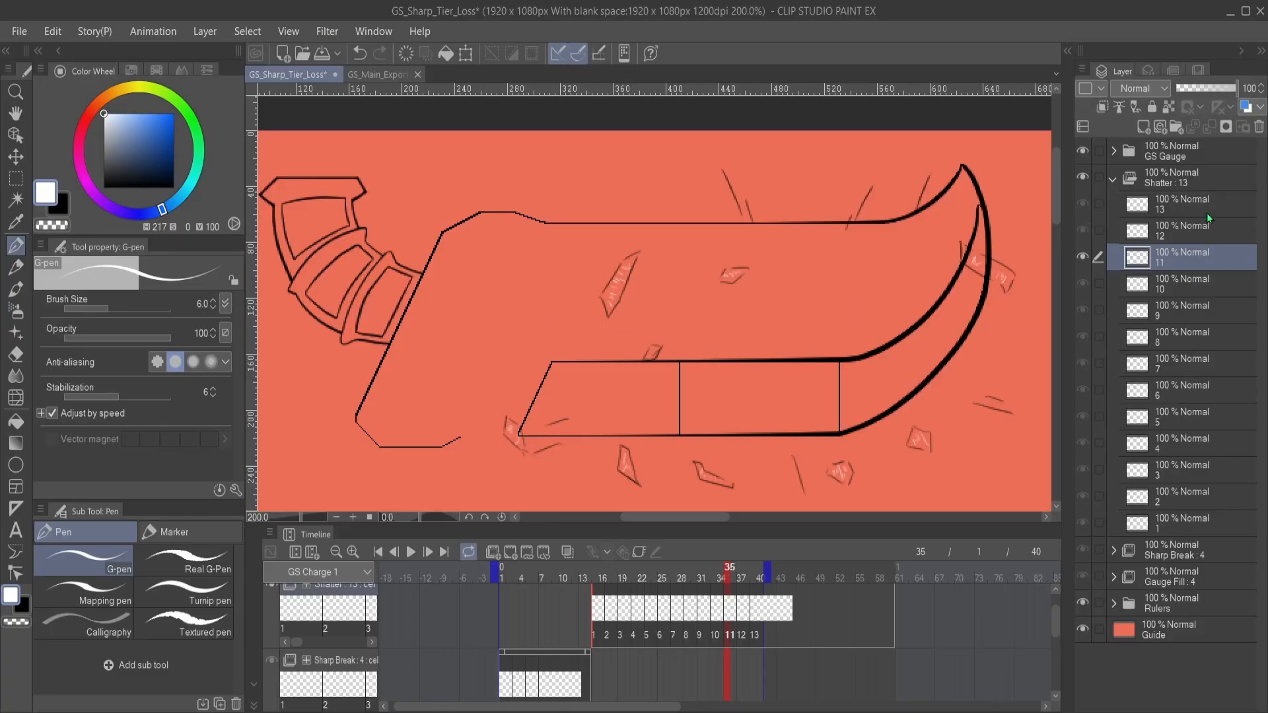
# - On Shatter cel 12, draw white highlights inside the leftmost shard and the first shard below the bar
pyautogui.click(1205, 239)
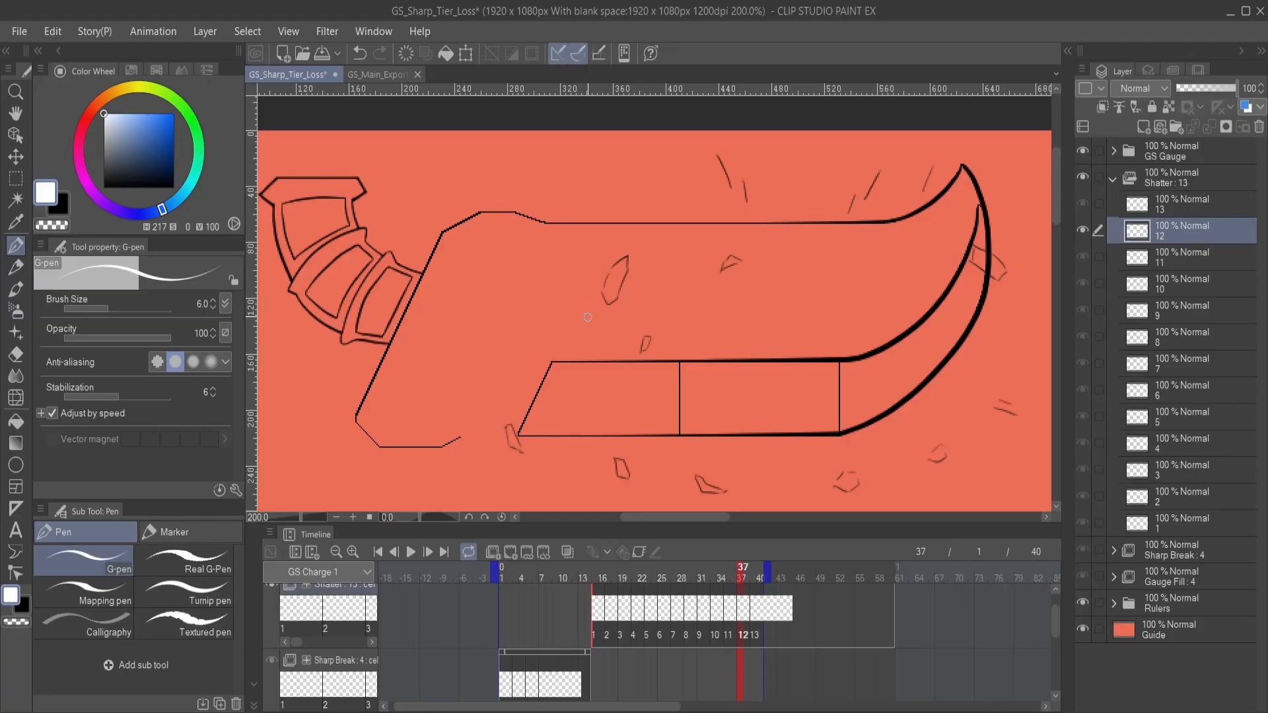
pyautogui.moveTo(659, 359)
pyautogui.mouseDown()
pyautogui.moveTo(775, 277)
pyautogui.moveTo(652, 362)
pyautogui.mouseUp()
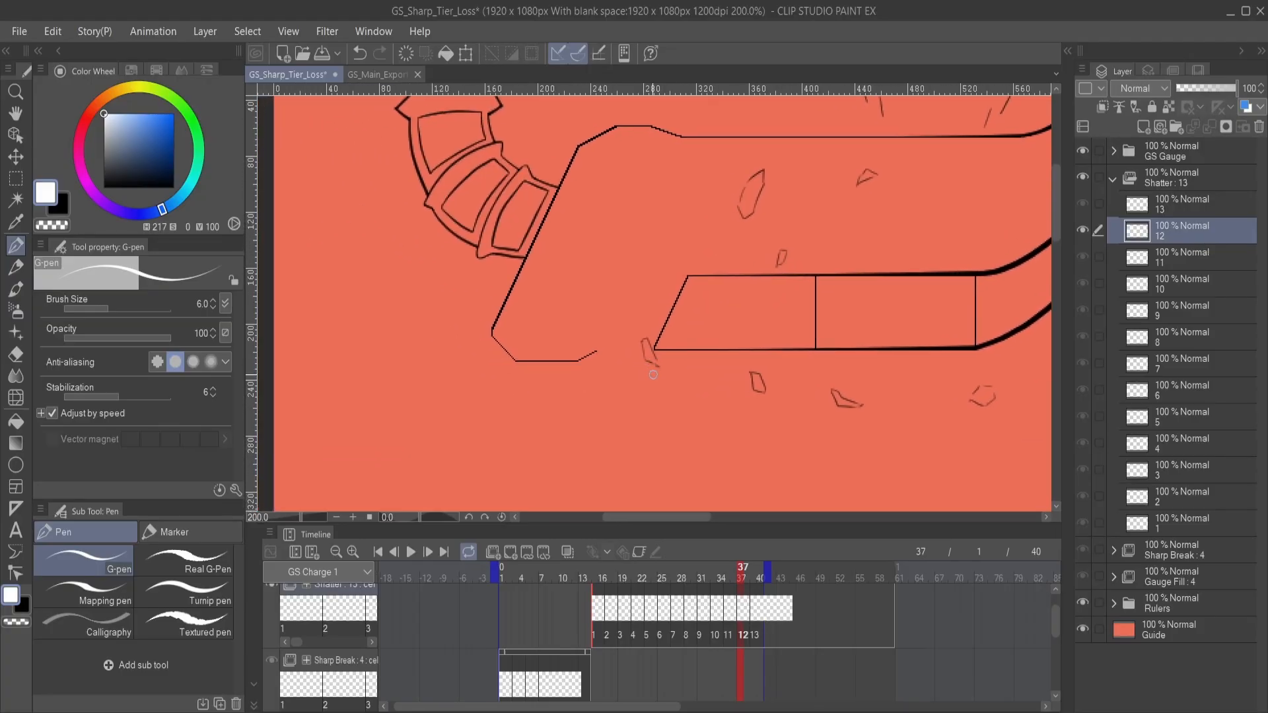
pyautogui.scroll(3, 653, 375)
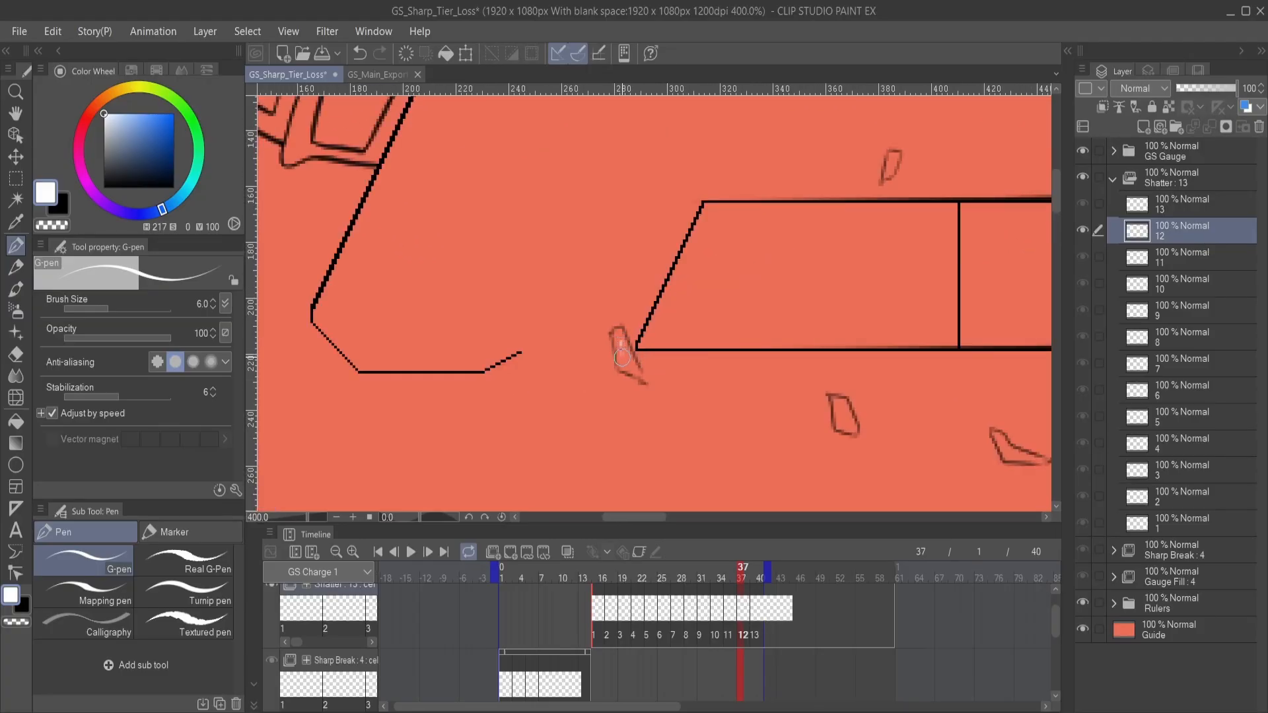
pyautogui.moveTo(737, 350); pyautogui.dragTo(596, 348)
pyautogui.moveTo(716, 416)
pyautogui.mouseDown()
pyautogui.moveTo(697, 402)
pyautogui.moveTo(708, 424)
pyautogui.mouseUp()
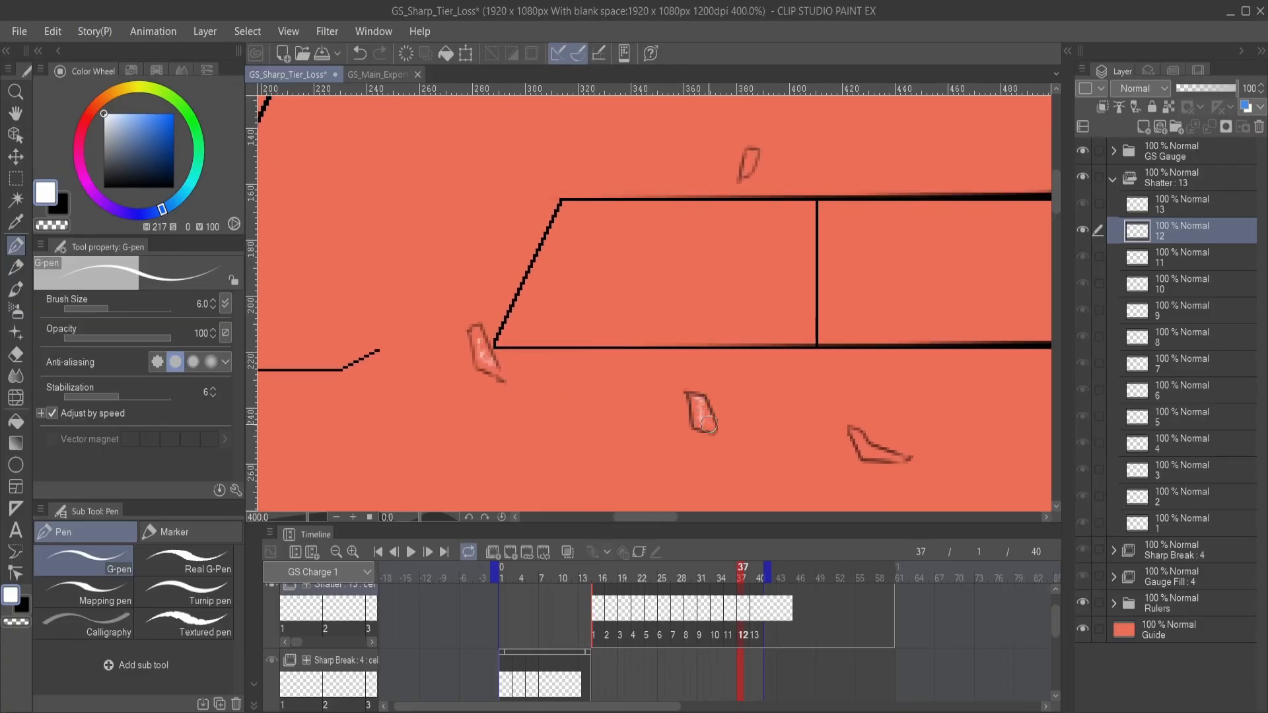
# - Add white highlights to the remaining shards below the bar and the shard beneath the blade's curve on Shatter cel 12
pyautogui.moveTo(632, 347); pyautogui.dragTo(899, 500)
pyautogui.moveTo(573, 302); pyautogui.dragTo(801, 467)
pyautogui.moveTo(826, 409); pyautogui.dragTo(452, 272)
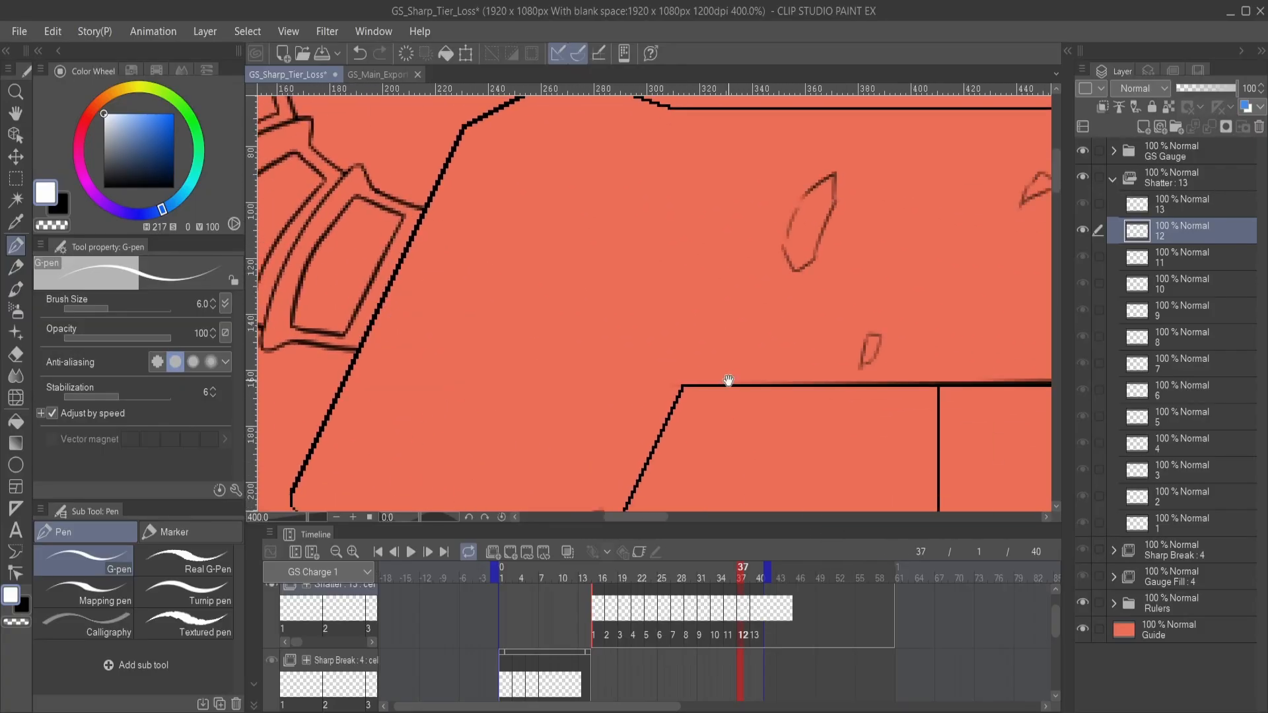
pyautogui.moveTo(727, 382); pyautogui.dragTo(447, 241)
pyautogui.moveTo(805, 462); pyautogui.dragTo(726, 323)
pyautogui.moveTo(620, 331); pyautogui.dragTo(642, 351)
pyautogui.moveTo(770, 355); pyautogui.dragTo(572, 362)
pyautogui.moveTo(723, 333)
pyautogui.mouseDown()
pyautogui.moveTo(700, 347)
pyautogui.moveTo(724, 334)
pyautogui.mouseUp()
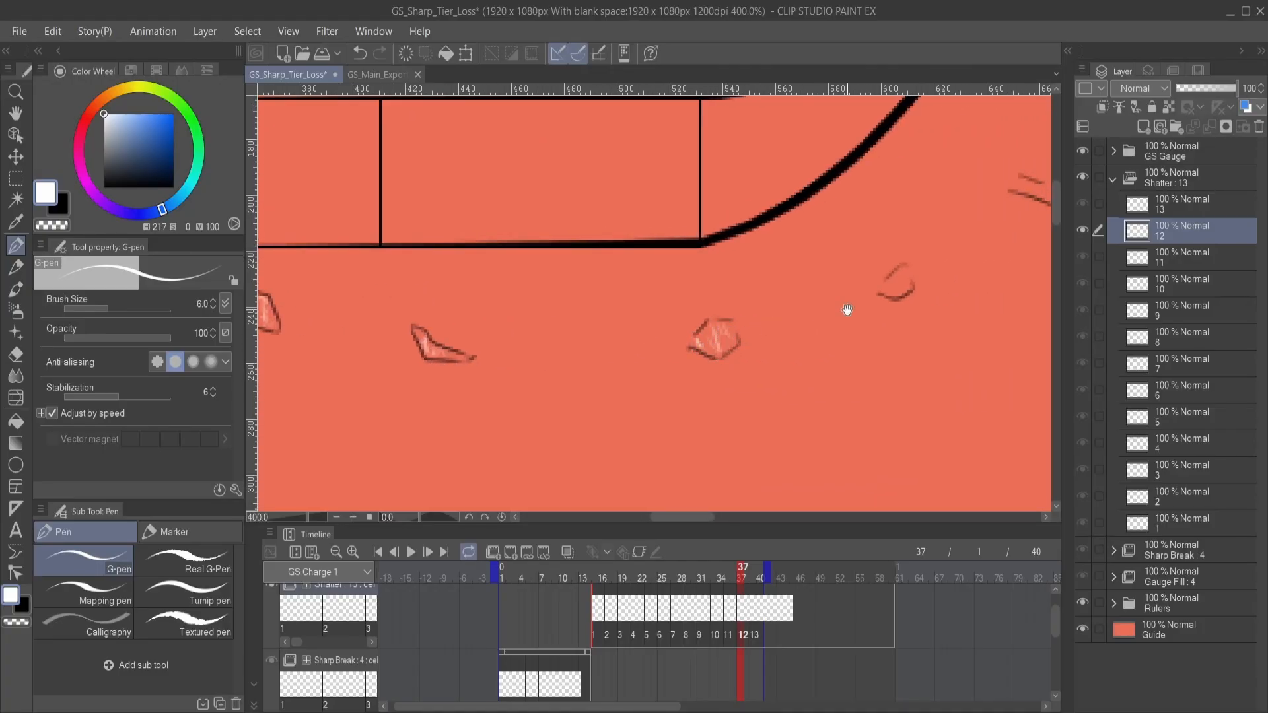
pyautogui.moveTo(843, 305); pyautogui.dragTo(687, 363)
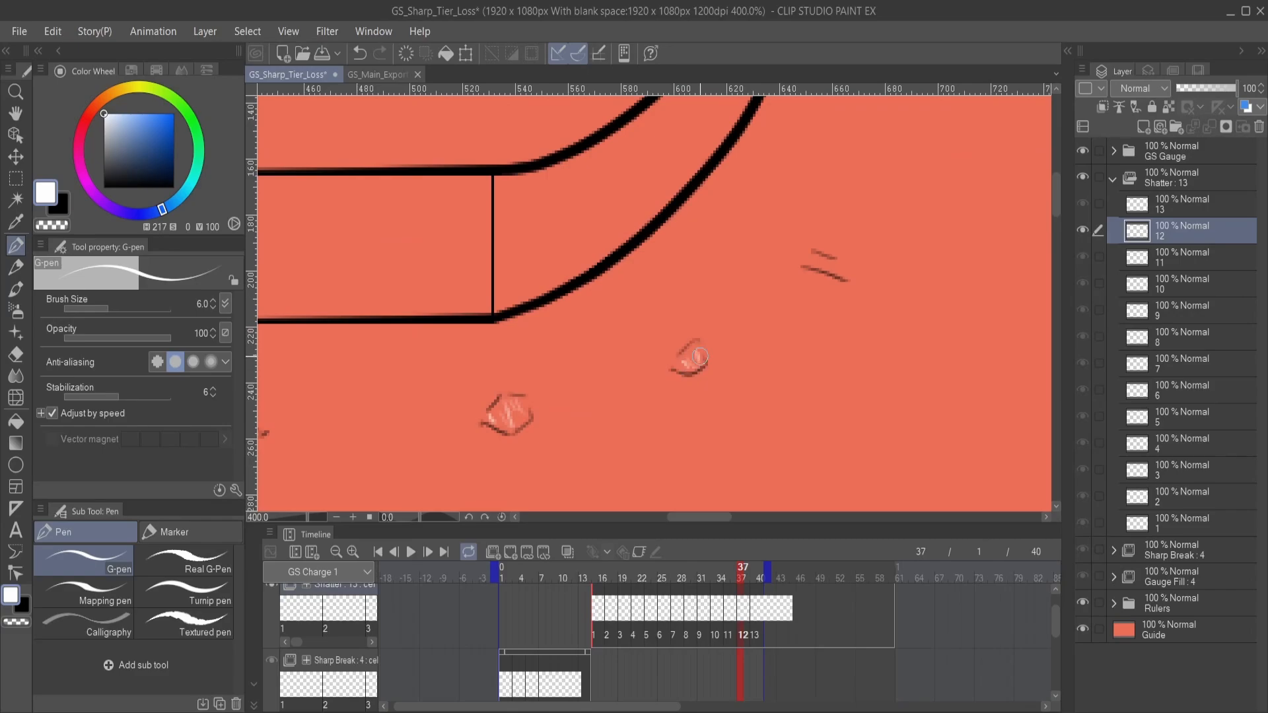
# - Draw white streaks inside the large upper fragment and the small shards around it above the bar on Shatter cel 12
pyautogui.moveTo(575, 320); pyautogui.dragTo(760, 504)
pyautogui.moveTo(586, 313); pyautogui.dragTo(644, 408)
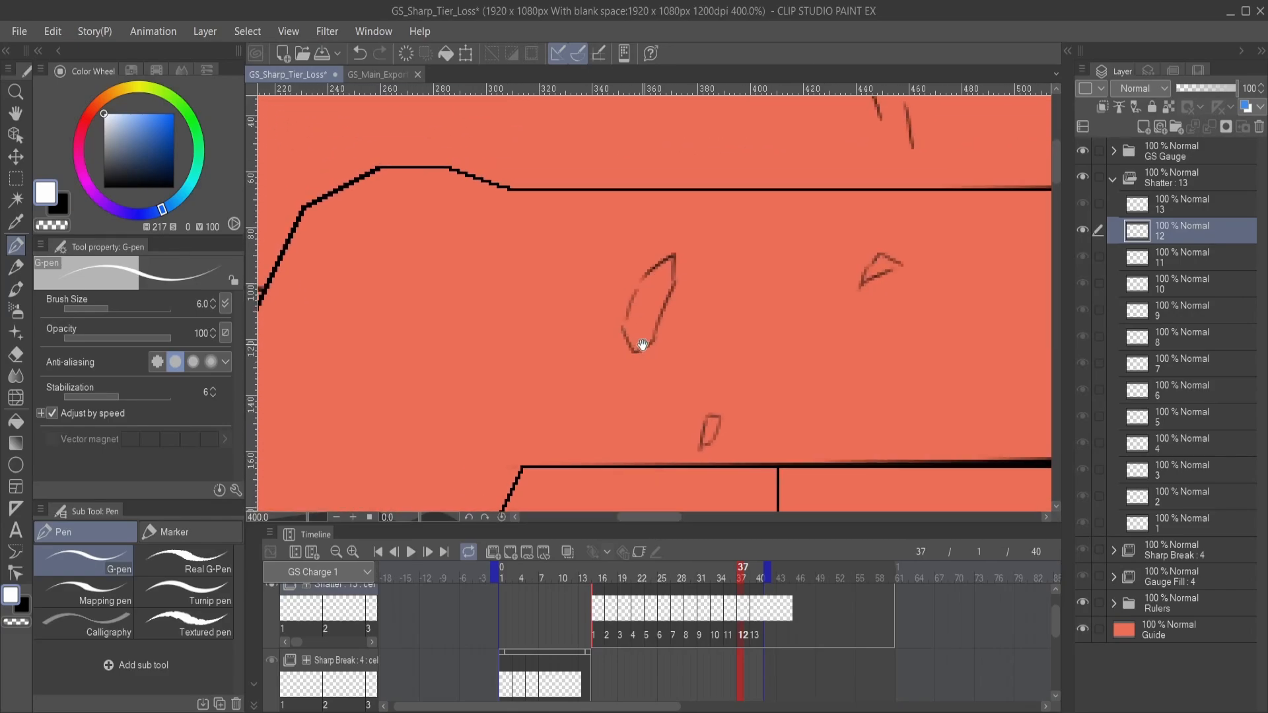
pyautogui.moveTo(638, 337); pyautogui.dragTo(651, 291)
pyautogui.moveTo(816, 357); pyautogui.dragTo(626, 406)
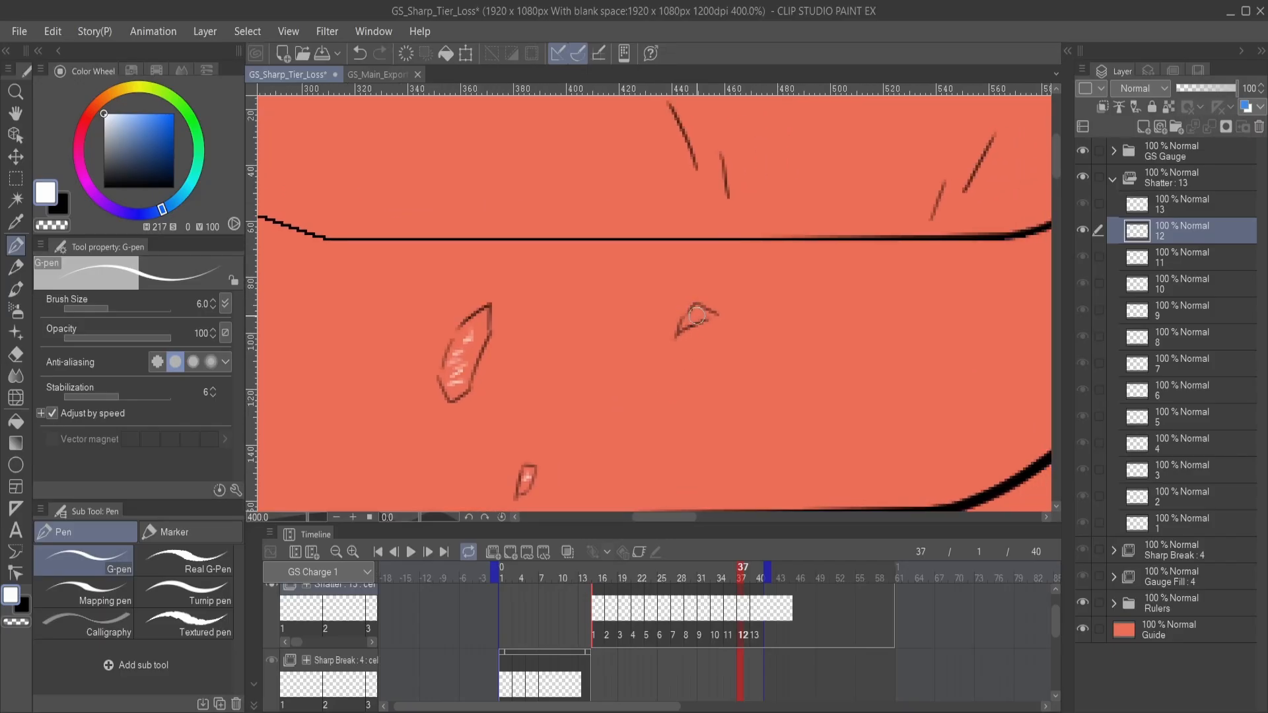
# - Fill the fragment crossing the blade's outer curve with short white streaks on Shatter cel 12
pyautogui.moveTo(845, 348); pyautogui.dragTo(480, 384)
pyautogui.moveTo(809, 332)
pyautogui.mouseDown()
pyautogui.moveTo(684, 303)
pyautogui.moveTo(727, 341)
pyautogui.mouseUp()
pyautogui.moveTo(620, 376); pyautogui.dragTo(726, 327)
pyautogui.moveTo(577, 410); pyautogui.dragTo(783, 303)
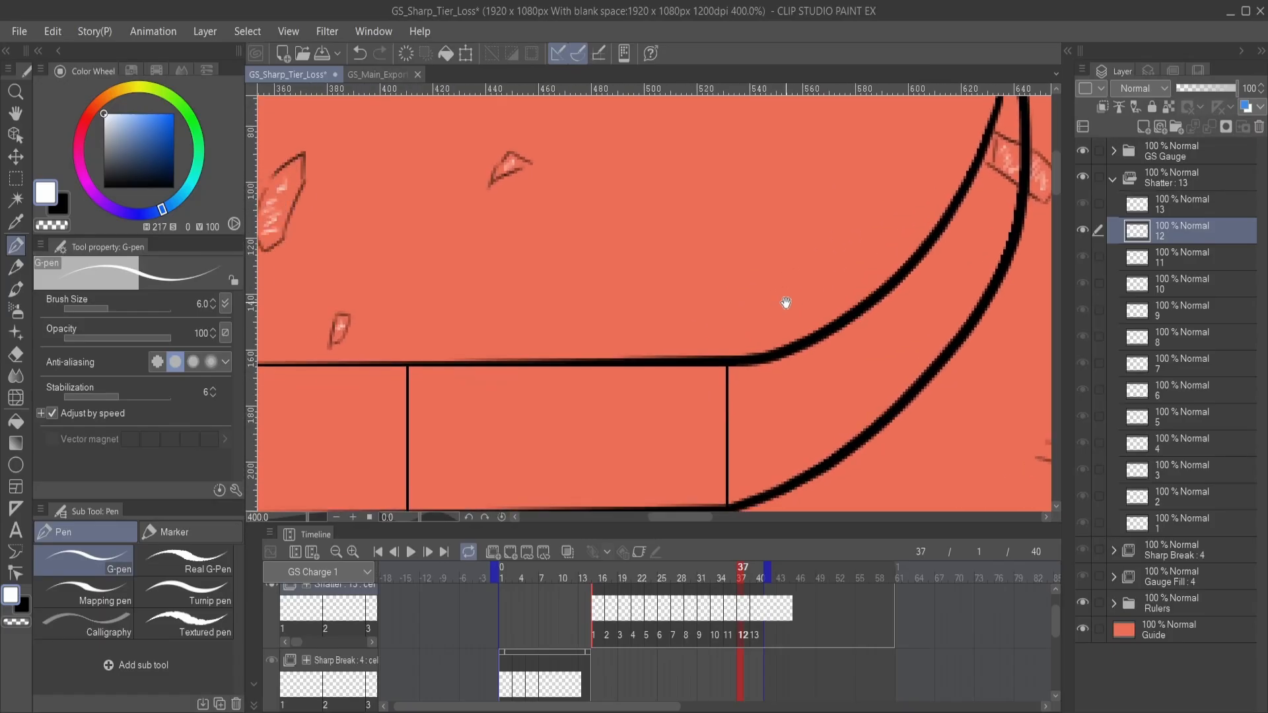
pyautogui.scroll(-3, 727, 384)
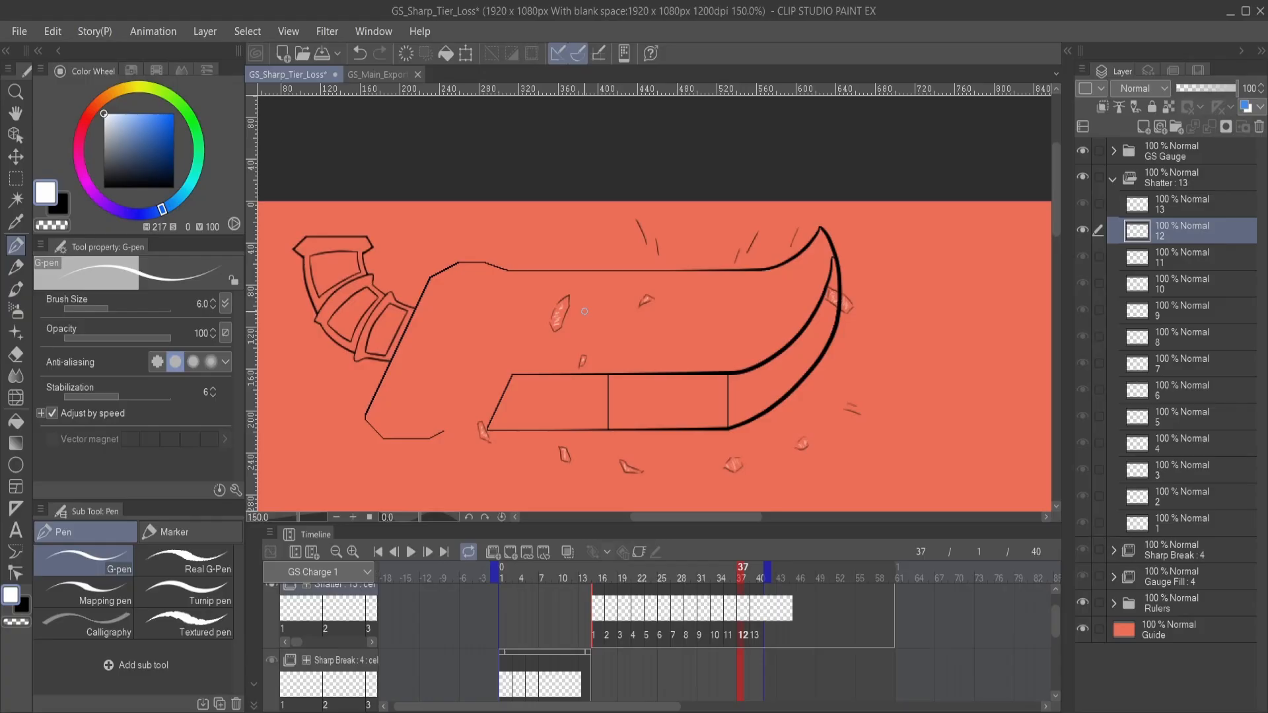
# - Switch to Shatter cel 13 and view the whole blade outline
pyautogui.click(1199, 215)
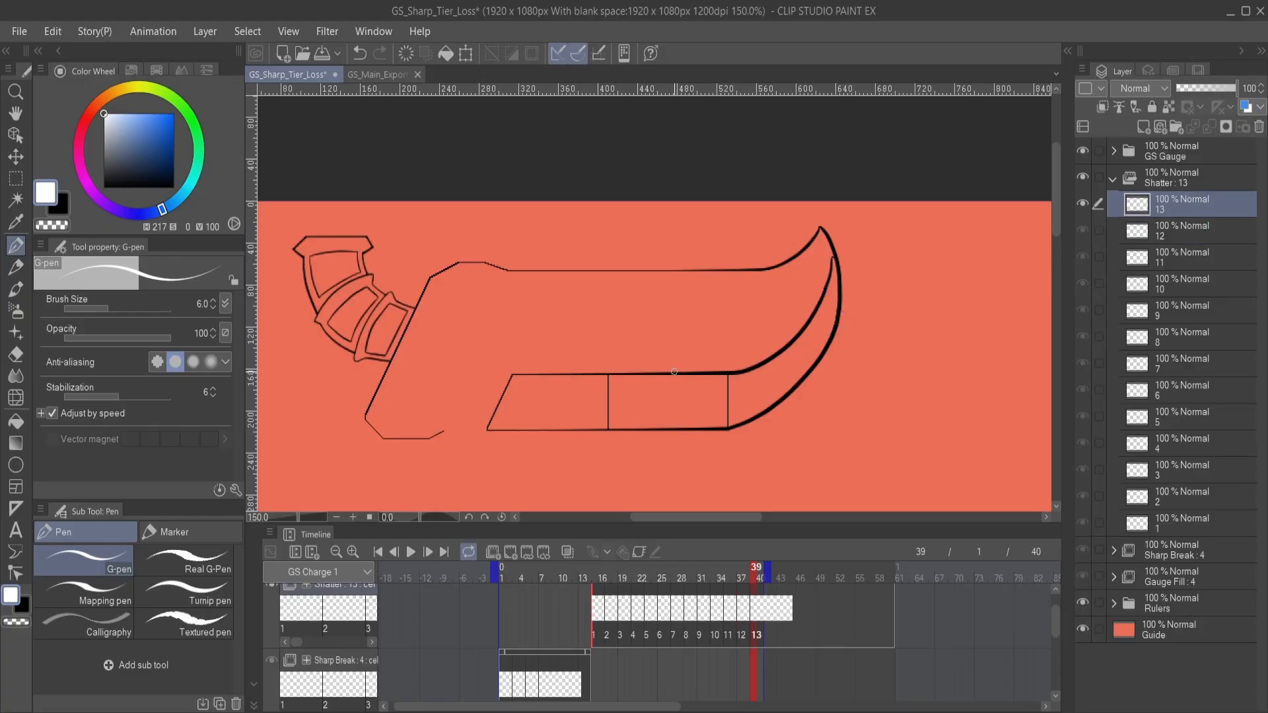
pyautogui.scroll(-2, 674, 371)
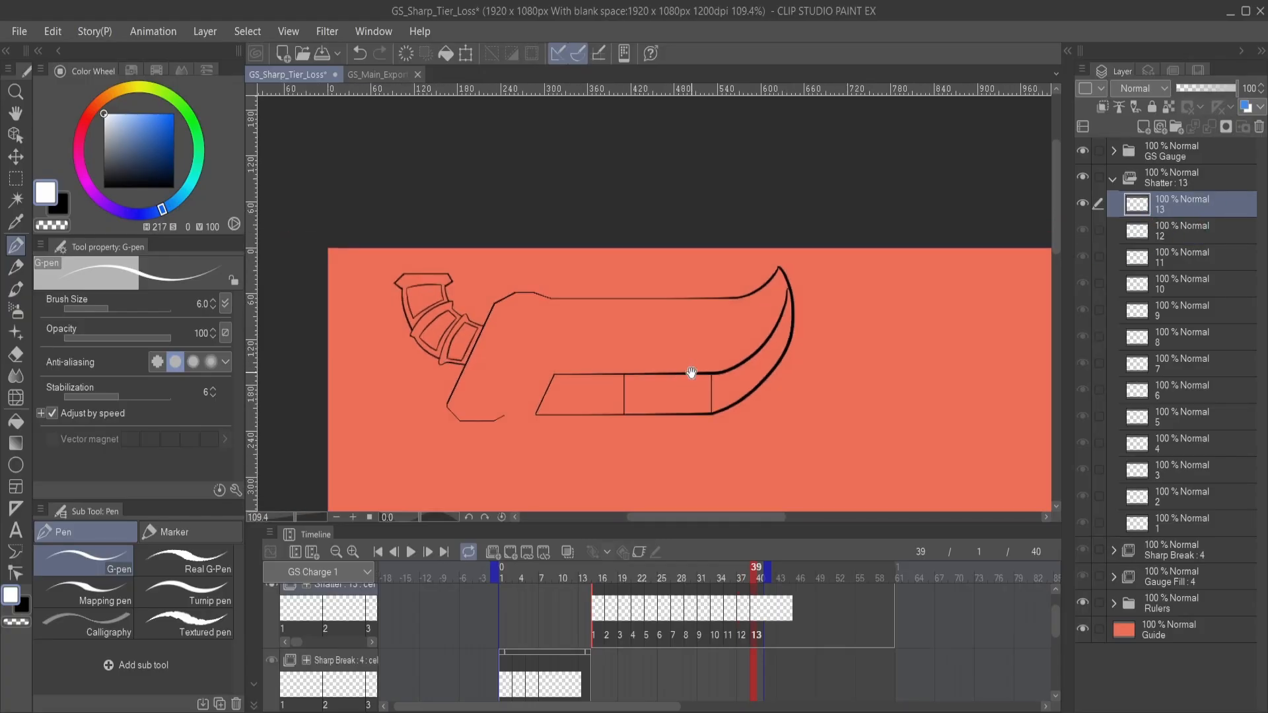
# - Review the blade fragments on the Shatter cels one after another, from cel 13 back to cel 1
pyautogui.moveTo(690, 370); pyautogui.dragTo(706, 350)
pyautogui.moveTo(798, 447); pyautogui.dragTo(803, 420)
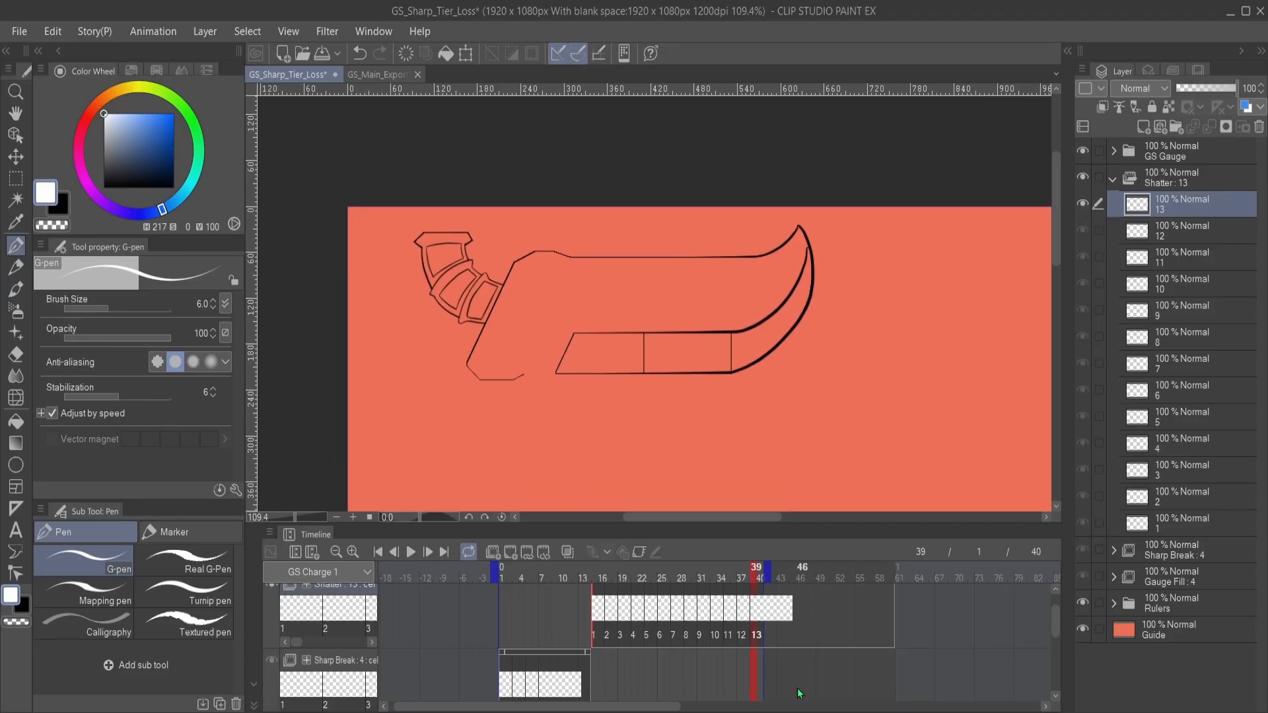
pyautogui.scroll(-1, 789, 652)
pyautogui.scroll(-1, 787, 651)
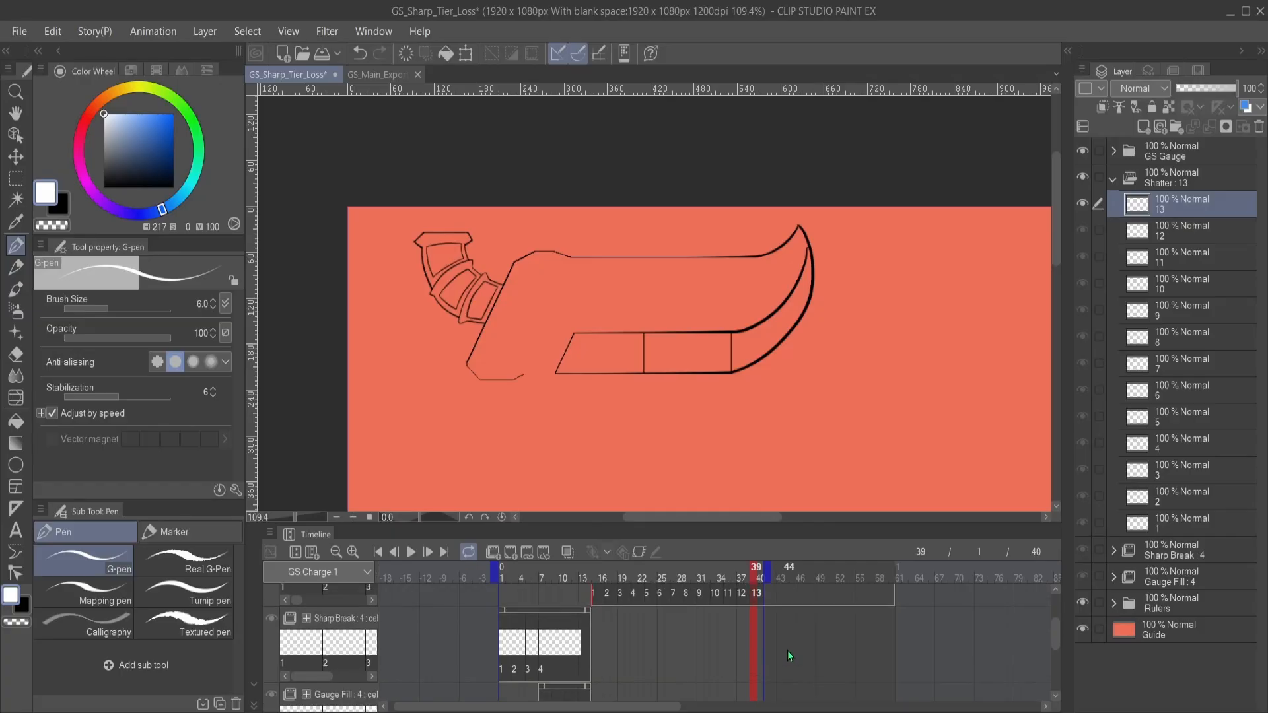
pyautogui.scroll(1, 782, 637)
pyautogui.click(1192, 259)
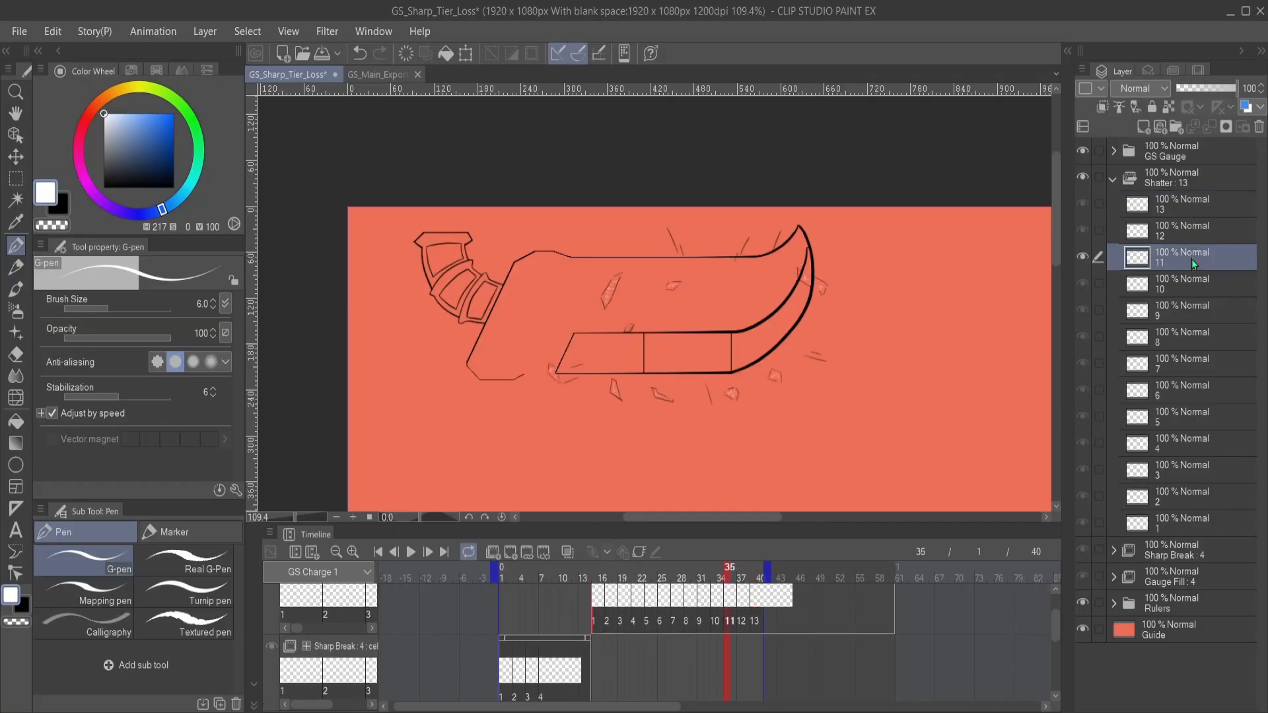
pyautogui.click(1213, 307)
pyautogui.click(1160, 334)
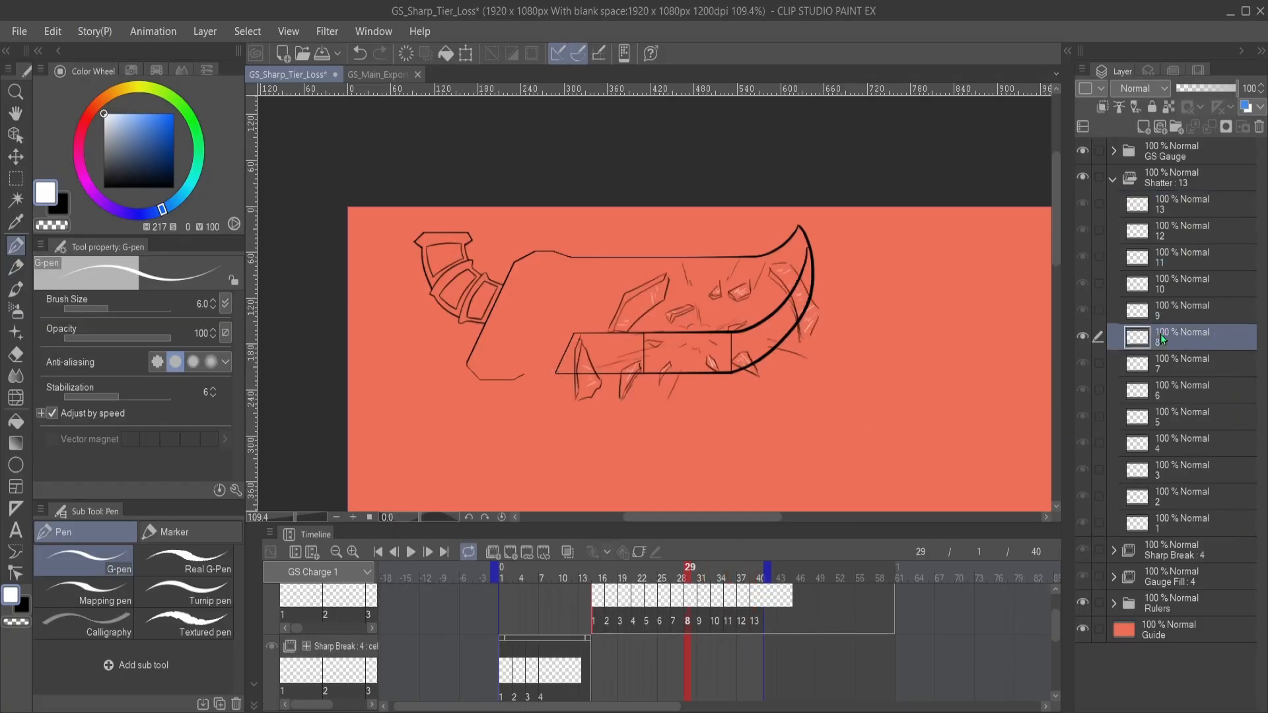
pyautogui.click(1187, 373)
pyautogui.click(1200, 400)
pyautogui.click(1203, 418)
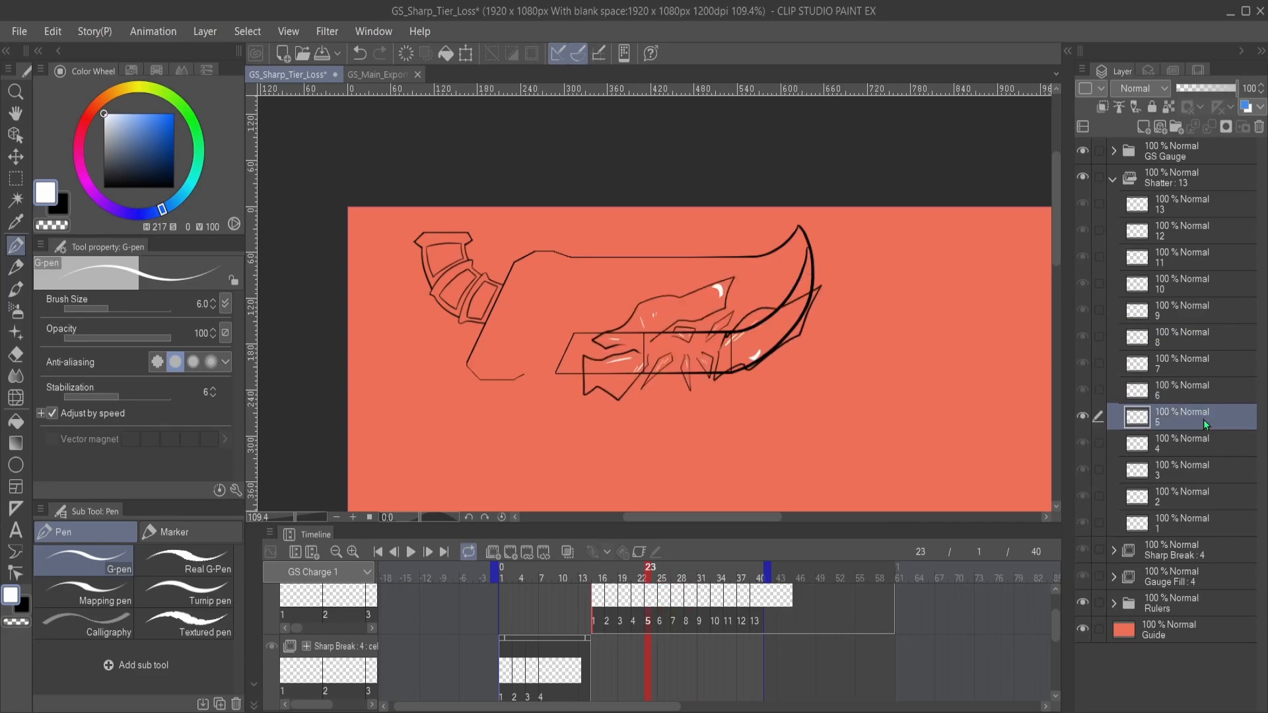
pyautogui.click(1175, 445)
pyautogui.click(1178, 482)
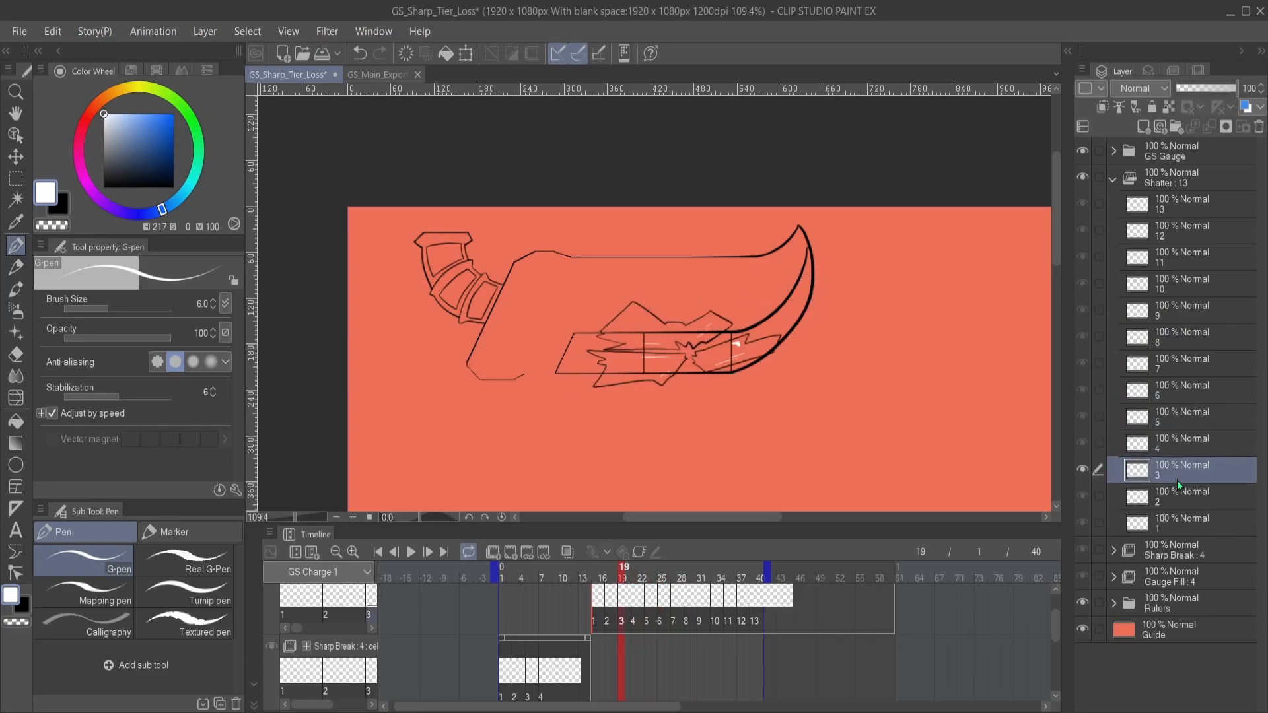
pyautogui.click(1182, 501)
pyautogui.click(1184, 521)
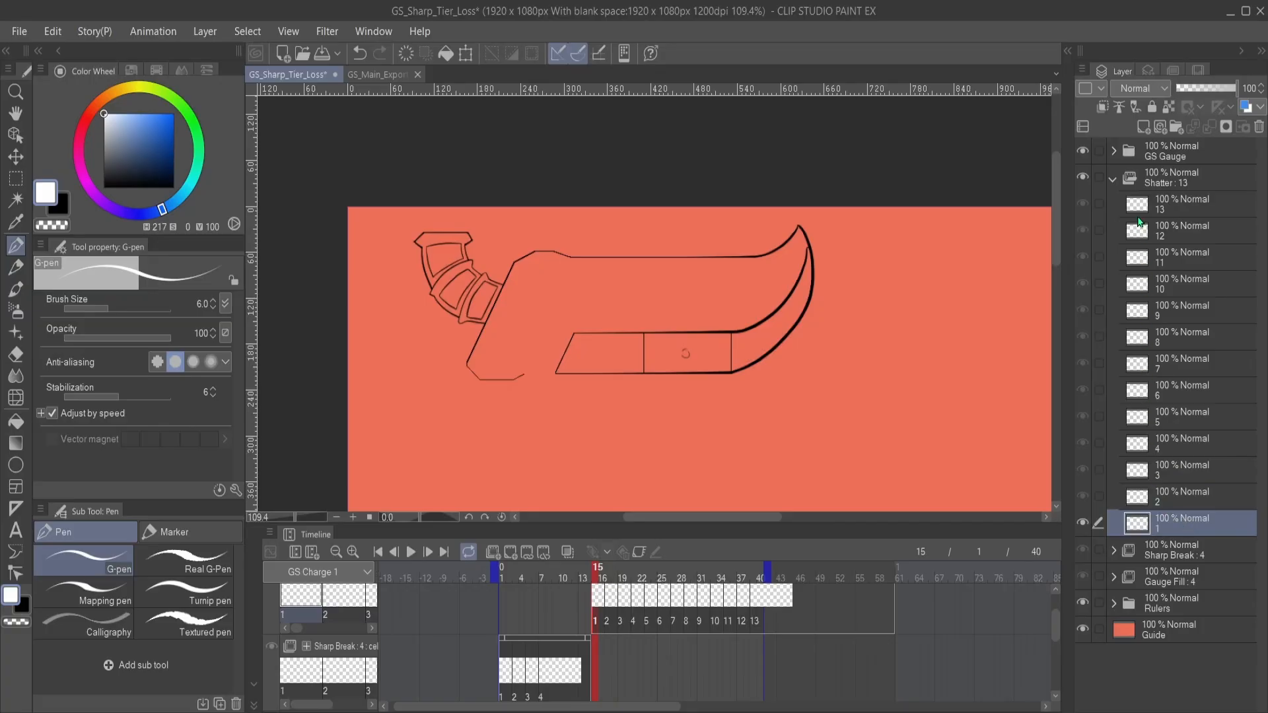
# - Collapse the Shatter animation folder and hide the red Guide layer
pyautogui.click(1114, 181)
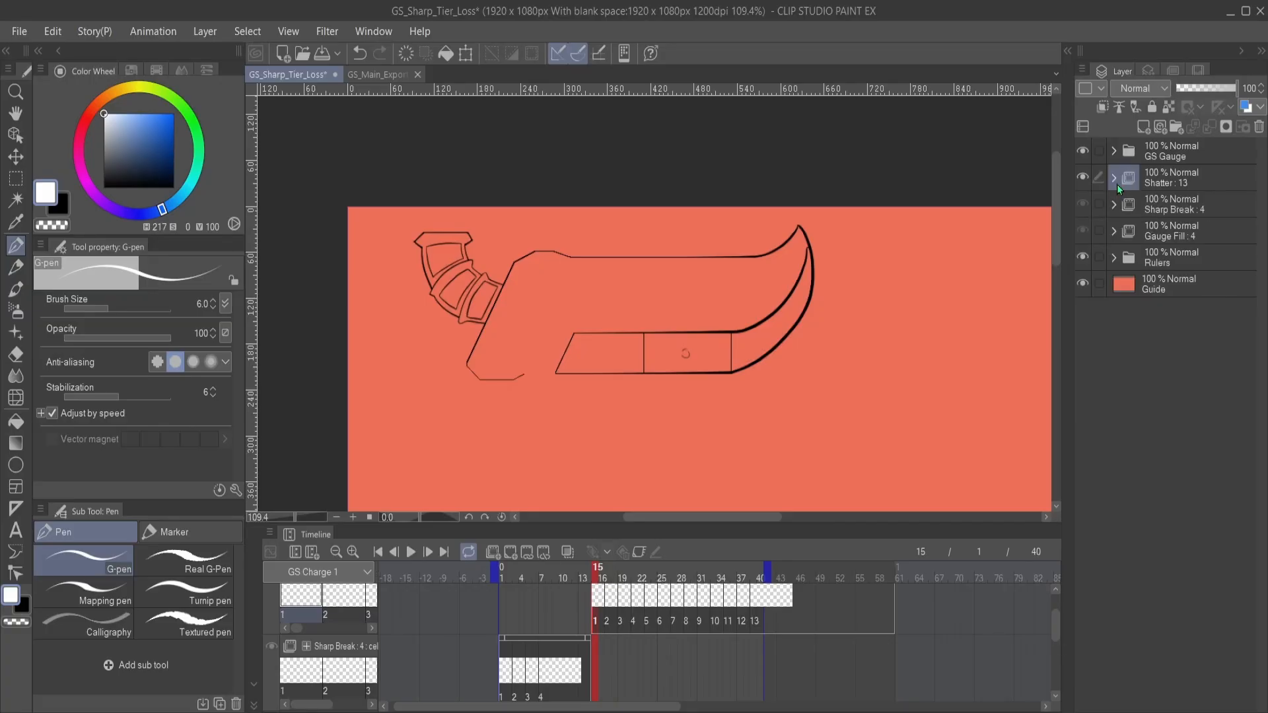
pyautogui.click(1083, 289)
pyautogui.scroll(3, 761, 322)
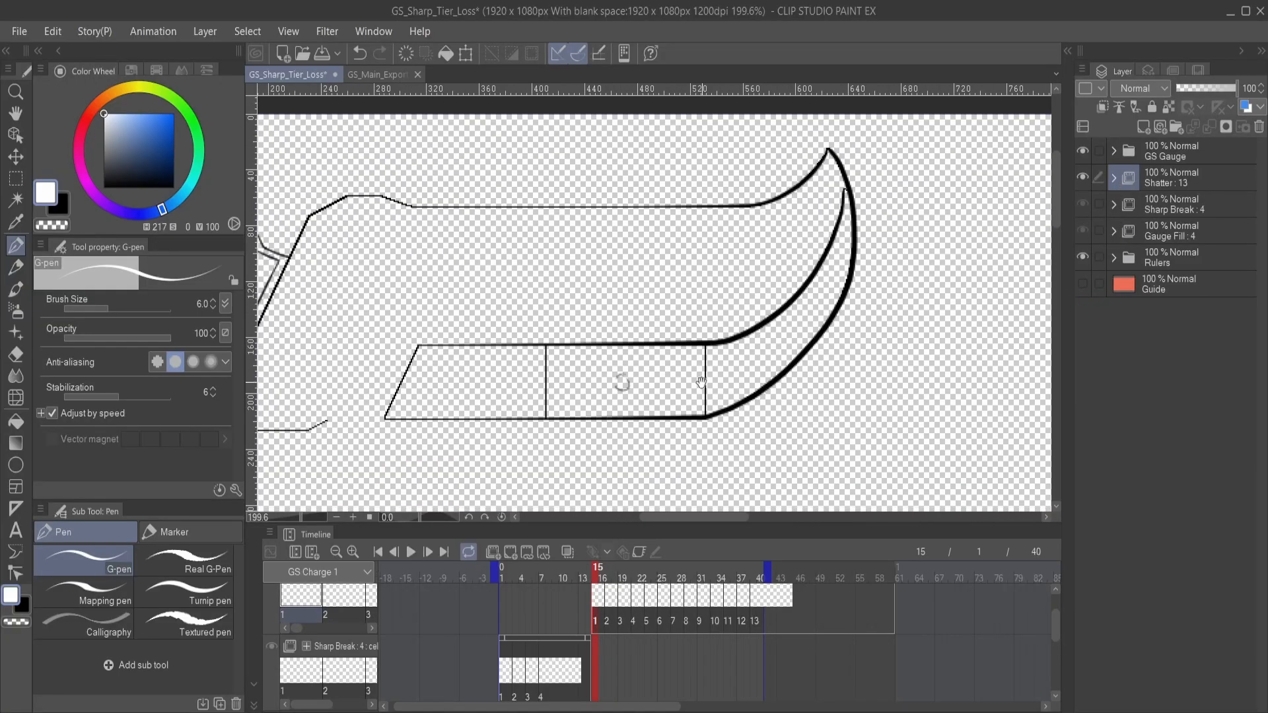
pyautogui.moveTo(701, 382); pyautogui.dragTo(870, 330)
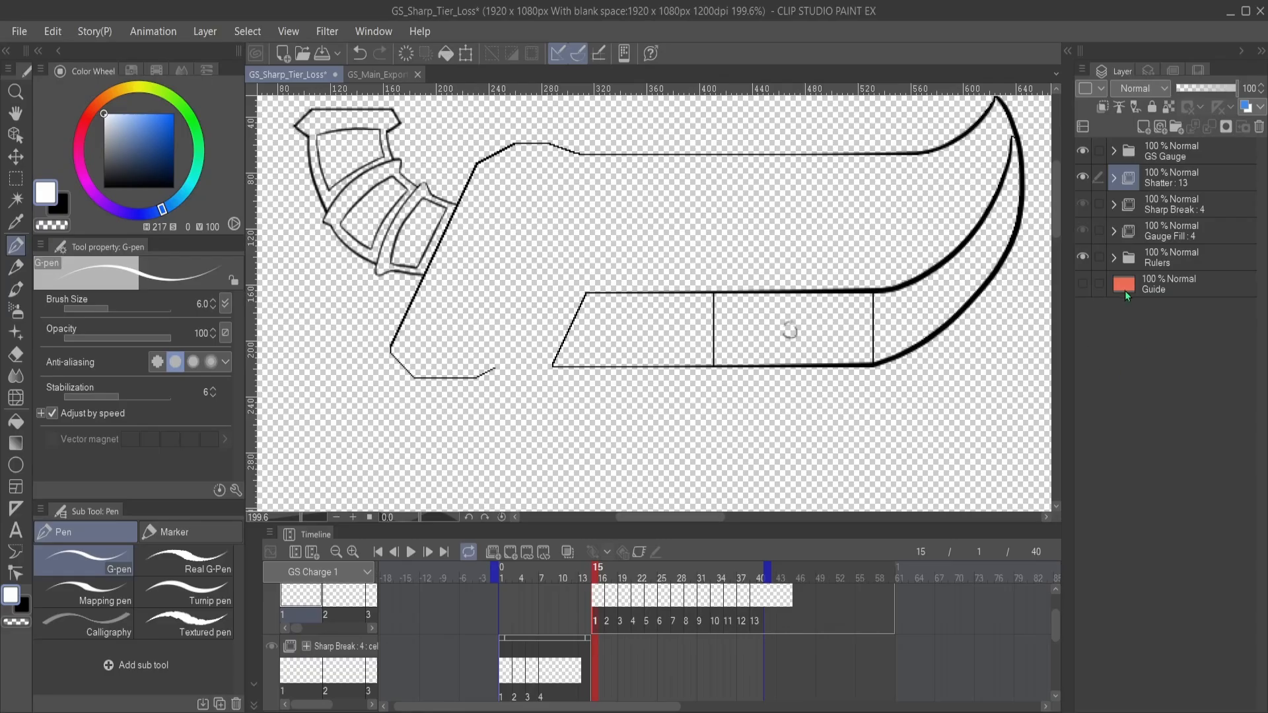
# - Expand the Gauge Fill animation folder and select the Sharp Color layer inside cel 4
pyautogui.click(1114, 231)
pyautogui.click(1157, 234)
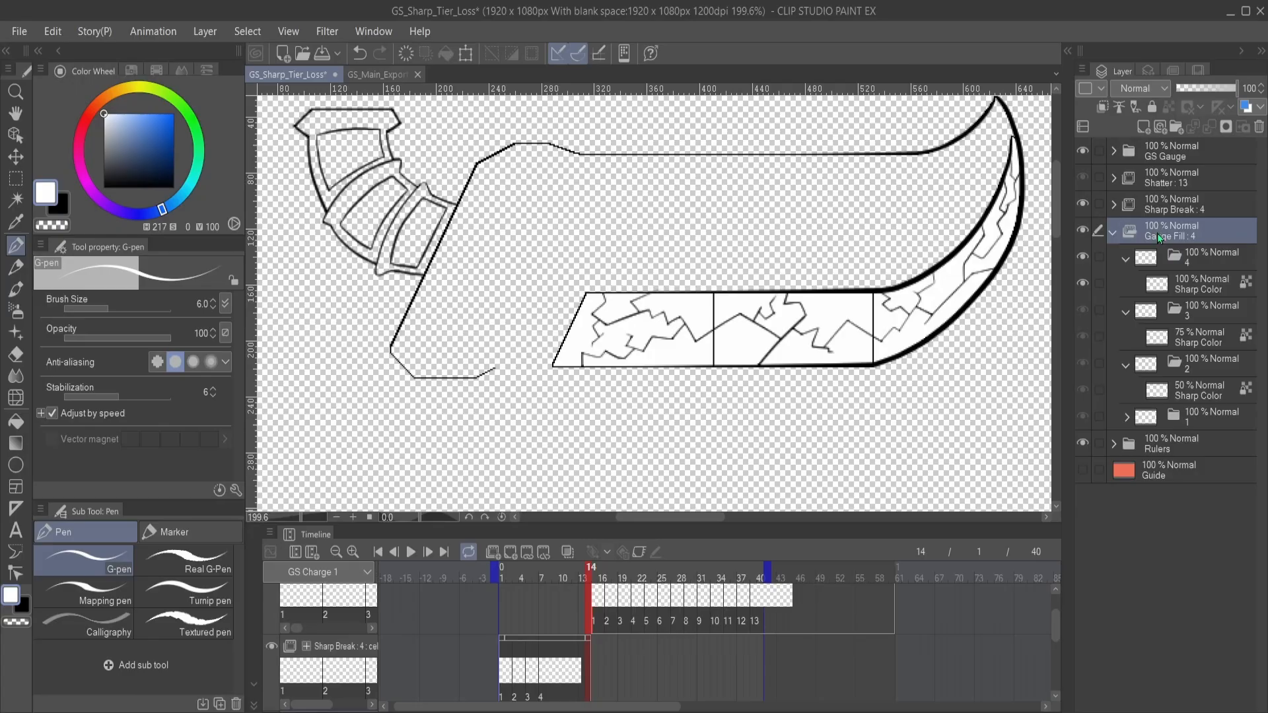
pyautogui.click(1211, 284)
pyautogui.click(1207, 264)
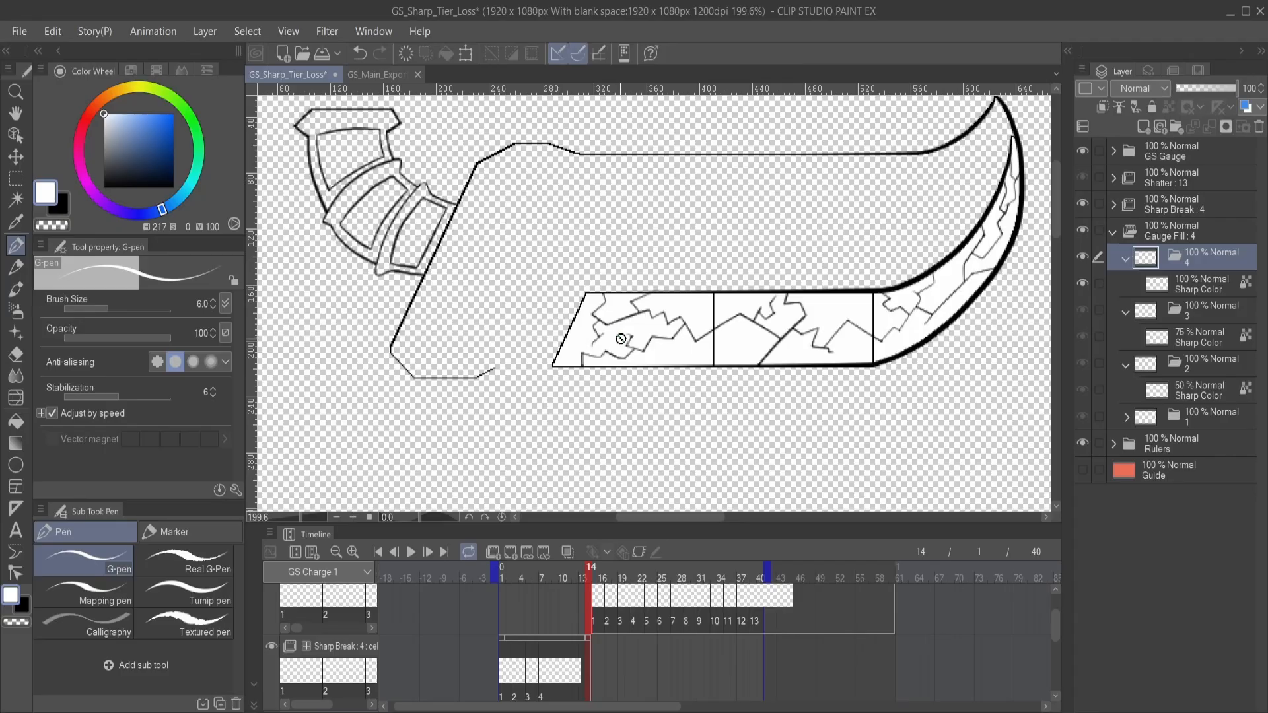
pyautogui.click(1206, 289)
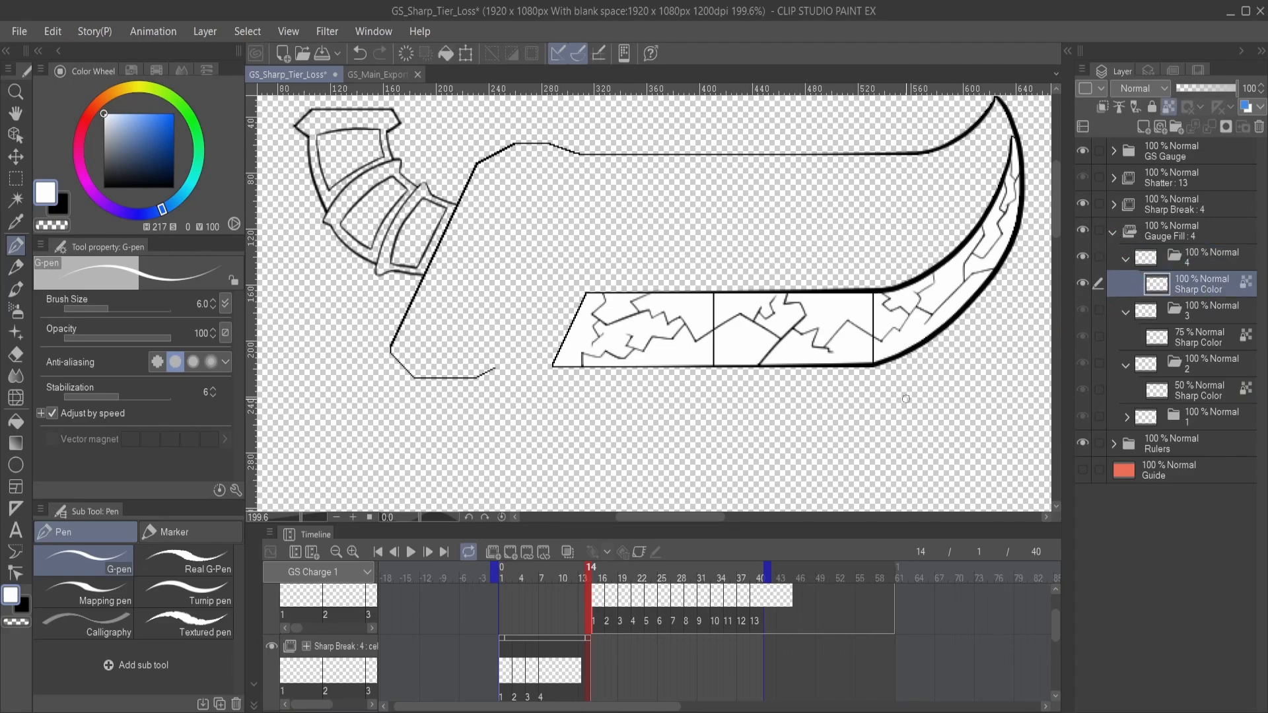
# - Go to Gauge Fill cel 1 at frame 7, expand it and add a new layer above its Sharp Color layer
pyautogui.scroll(-1, 634, 640)
pyautogui.scroll(-4, 662, 644)
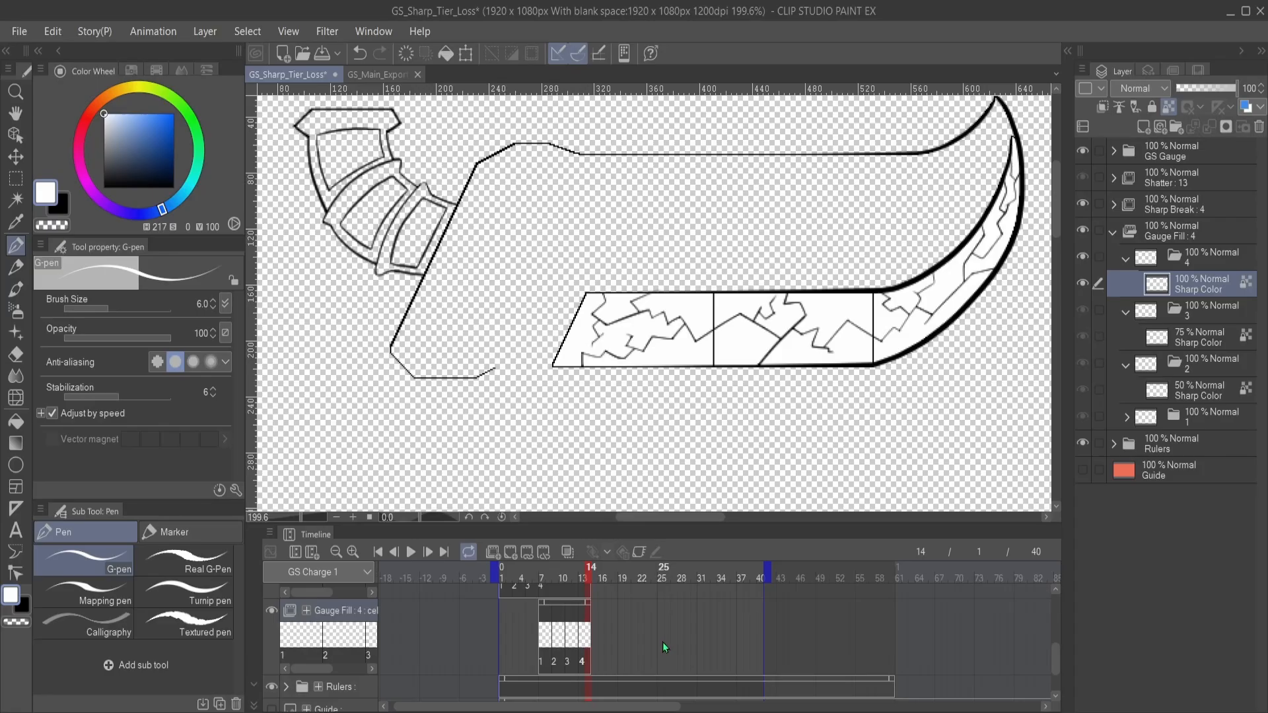
pyautogui.scroll(-1, 661, 645)
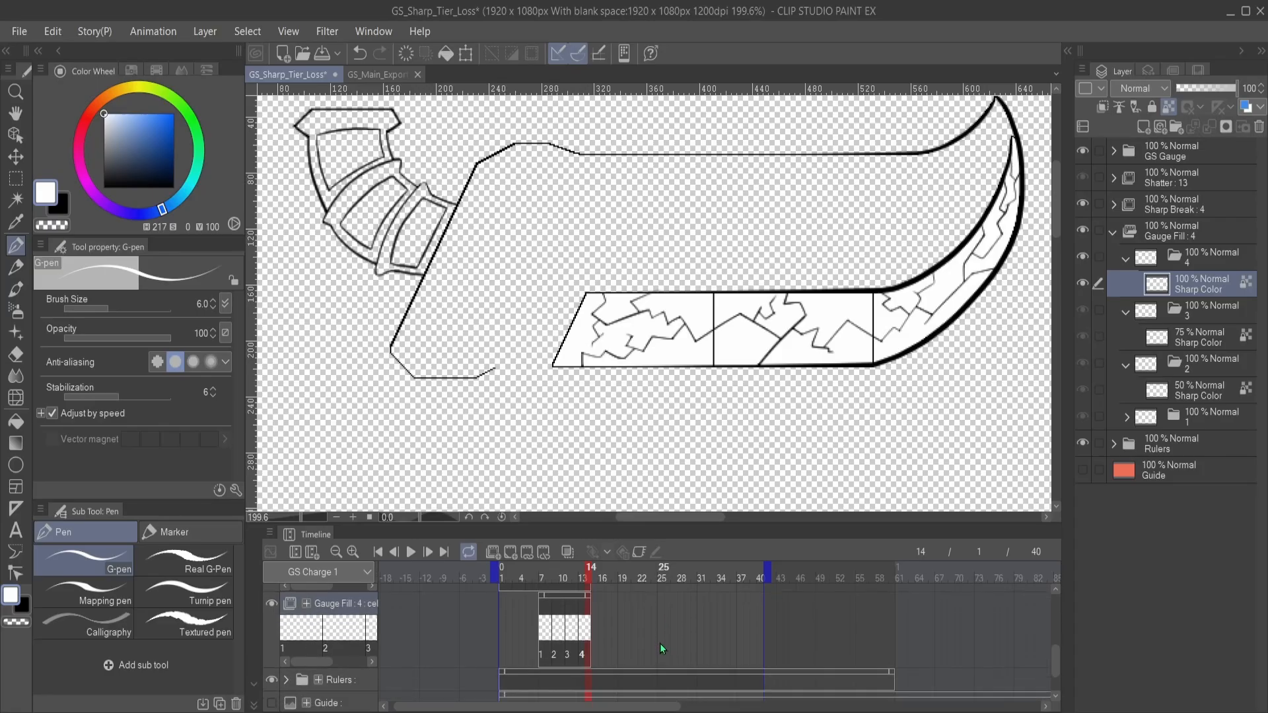
pyautogui.click(543, 638)
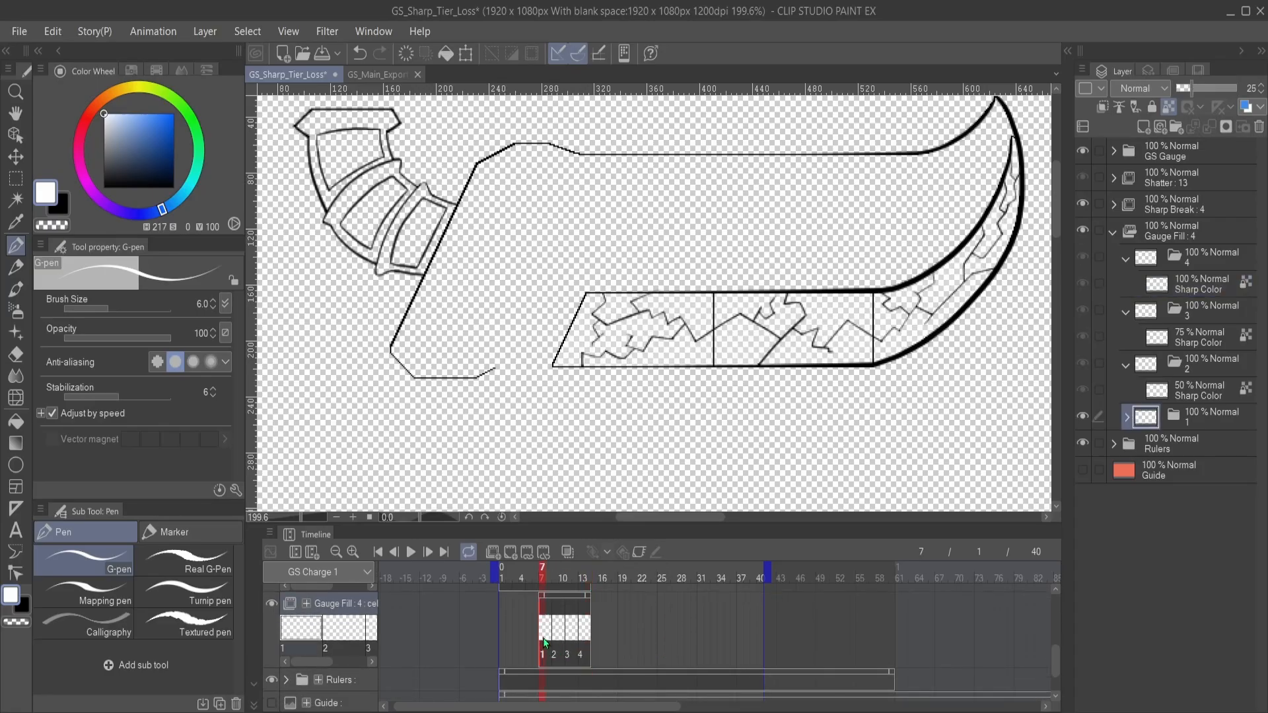
pyautogui.click(1218, 415)
pyautogui.click(1126, 417)
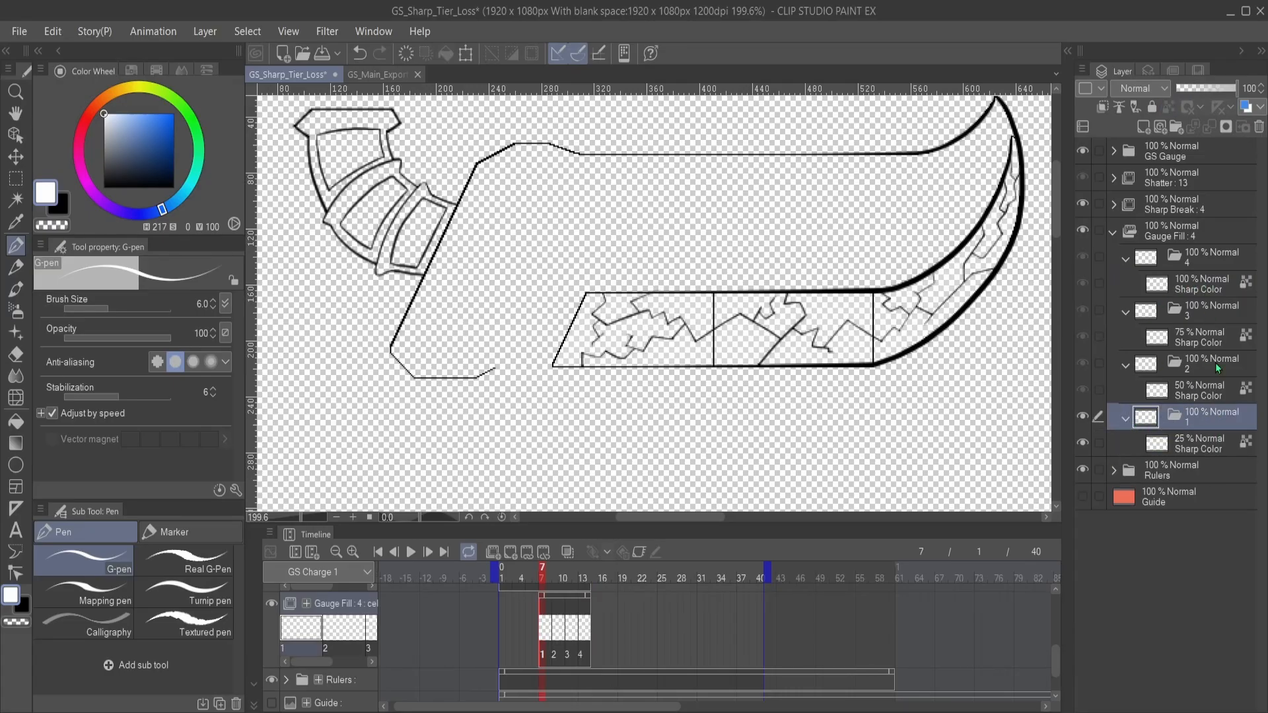
pyautogui.click(1196, 443)
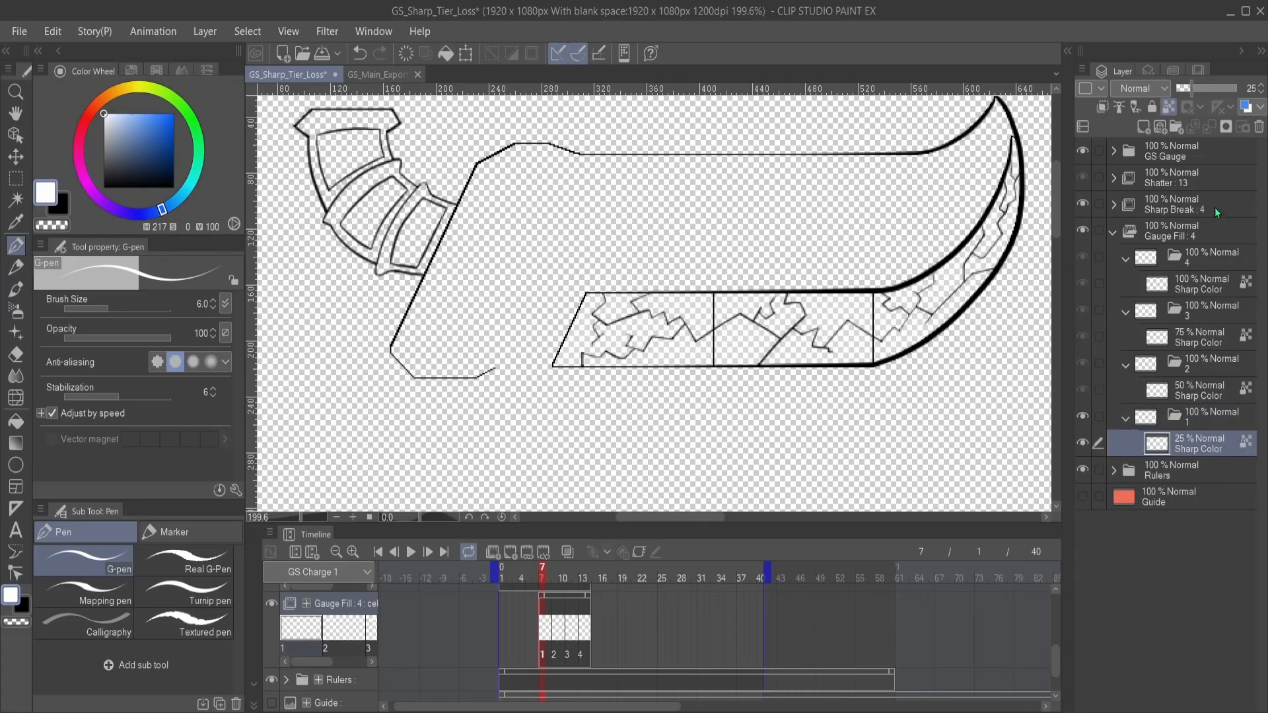
pyautogui.click(1144, 128)
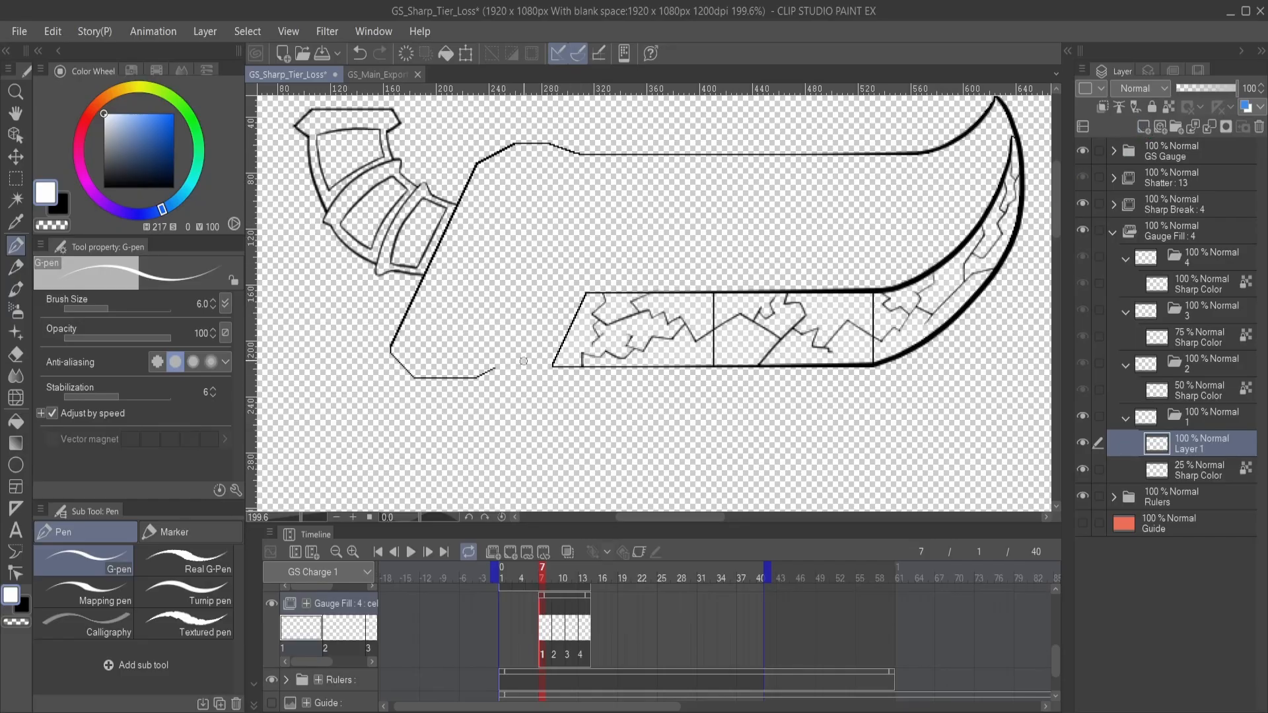
# - Show the Guide layer and paint a white glow around the cracked gauge with the Soft airbrush at size 33.3
pyautogui.press('b')
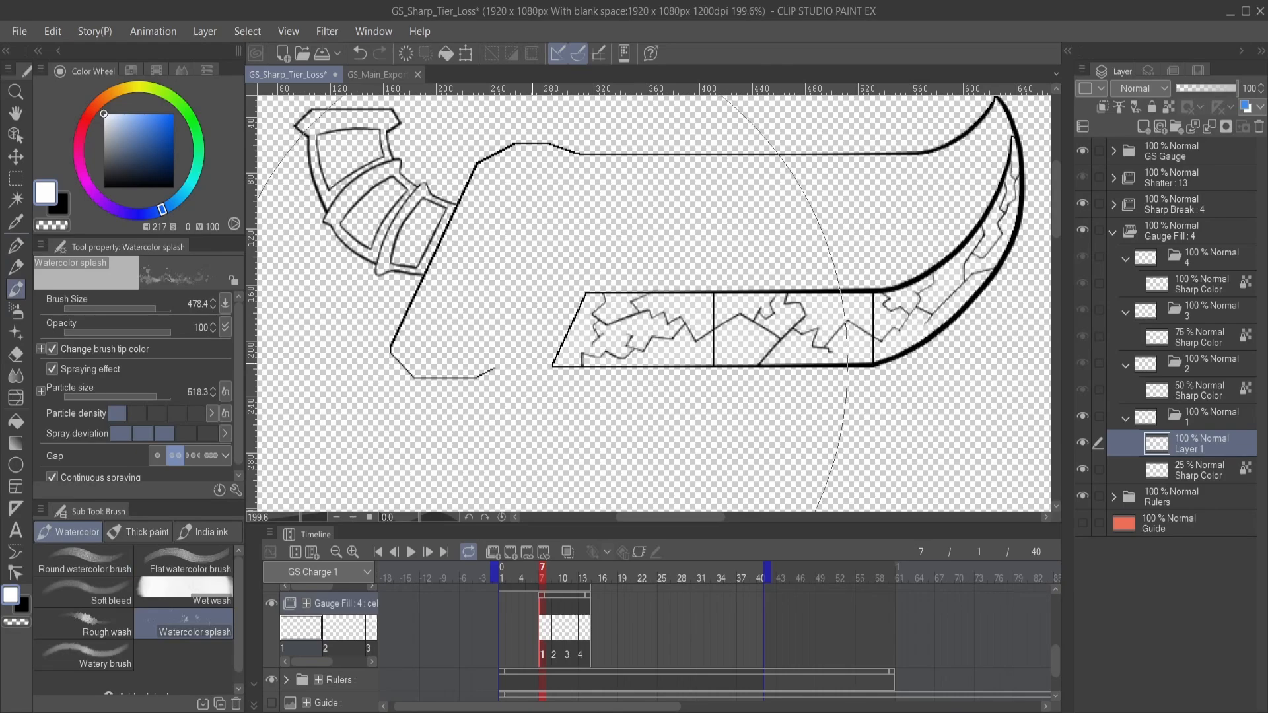
pyautogui.press('b')
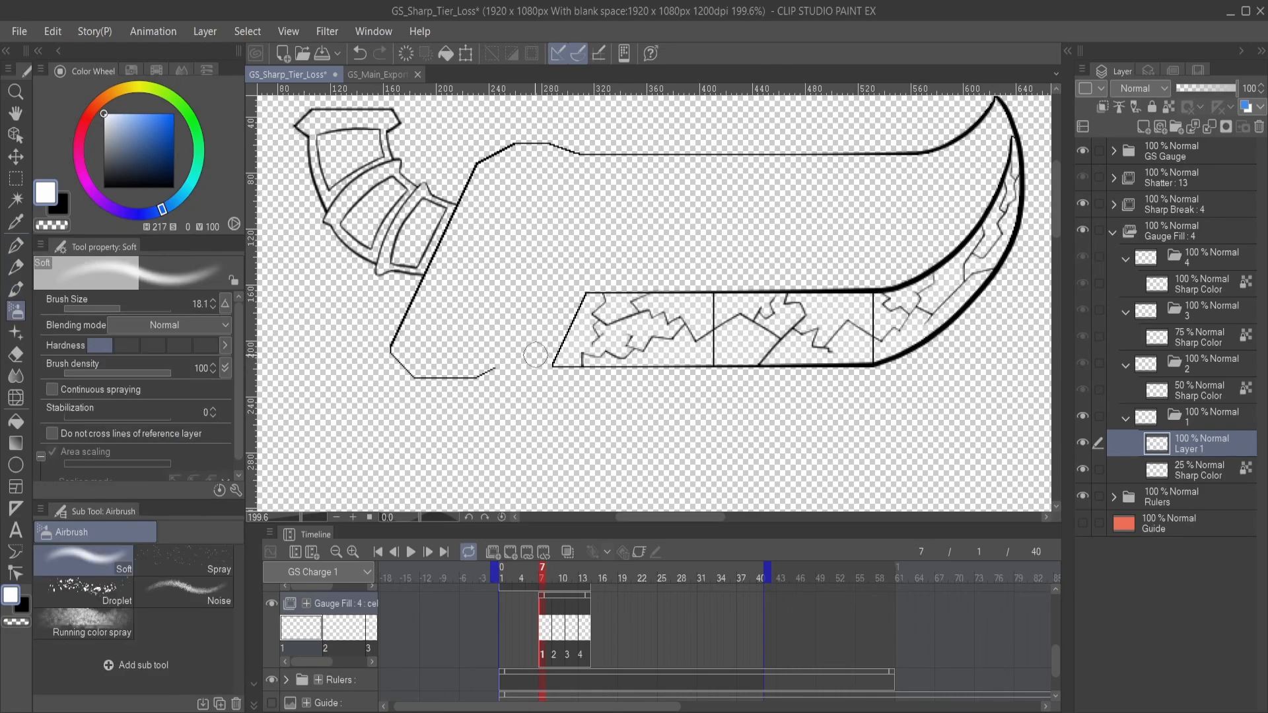
pyautogui.moveTo(118, 304); pyautogui.dragTo(128, 305)
pyautogui.moveTo(950, 402); pyautogui.dragTo(836, 410)
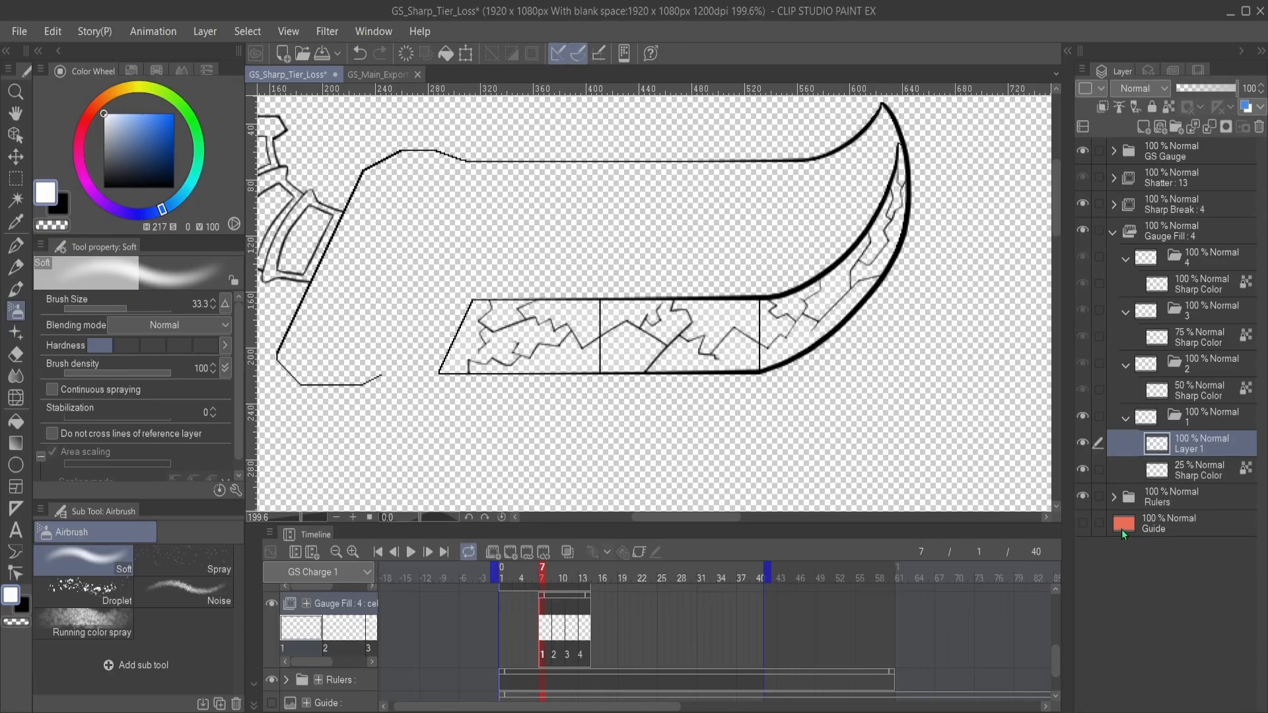
pyautogui.click(1083, 524)
pyautogui.moveTo(768, 304); pyautogui.dragTo(818, 338)
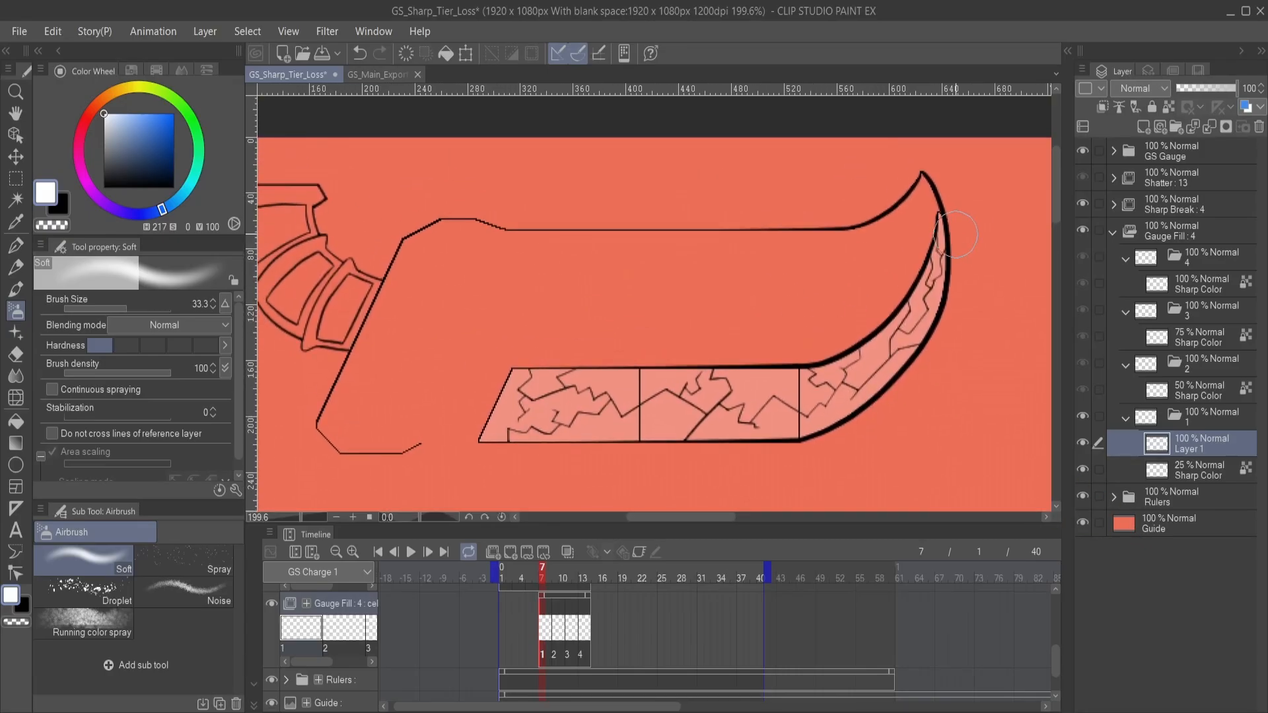
pyautogui.moveTo(937, 214)
pyautogui.mouseDown()
pyautogui.moveTo(933, 270)
pyautogui.moveTo(903, 293)
pyautogui.moveTo(933, 249)
pyautogui.moveTo(879, 322)
pyautogui.moveTo(750, 369)
pyautogui.moveTo(623, 368)
pyautogui.moveTo(854, 361)
pyautogui.moveTo(678, 378)
pyautogui.moveTo(770, 368)
pyautogui.moveTo(536, 372)
pyautogui.moveTo(479, 444)
pyautogui.moveTo(547, 452)
pyautogui.moveTo(484, 437)
pyautogui.moveTo(515, 363)
pyautogui.moveTo(483, 438)
pyautogui.moveTo(639, 437)
pyautogui.moveTo(503, 447)
pyautogui.moveTo(758, 447)
pyautogui.moveTo(665, 446)
pyautogui.moveTo(840, 422)
pyautogui.moveTo(896, 373)
pyautogui.moveTo(947, 227)
pyautogui.moveTo(935, 211)
pyautogui.moveTo(875, 363)
pyautogui.moveTo(929, 261)
pyautogui.moveTo(916, 284)
pyautogui.moveTo(738, 383)
pyautogui.moveTo(860, 342)
pyautogui.moveTo(750, 369)
pyautogui.moveTo(606, 359)
pyautogui.moveTo(675, 371)
pyautogui.moveTo(546, 381)
pyautogui.moveTo(566, 369)
pyautogui.moveTo(503, 386)
pyautogui.moveTo(482, 454)
pyautogui.moveTo(795, 423)
pyautogui.moveTo(729, 448)
pyautogui.moveTo(884, 370)
pyautogui.moveTo(908, 338)
pyautogui.moveTo(880, 394)
pyautogui.moveTo(939, 220)
pyautogui.moveTo(925, 356)
pyautogui.moveTo(858, 423)
pyautogui.mouseUp()
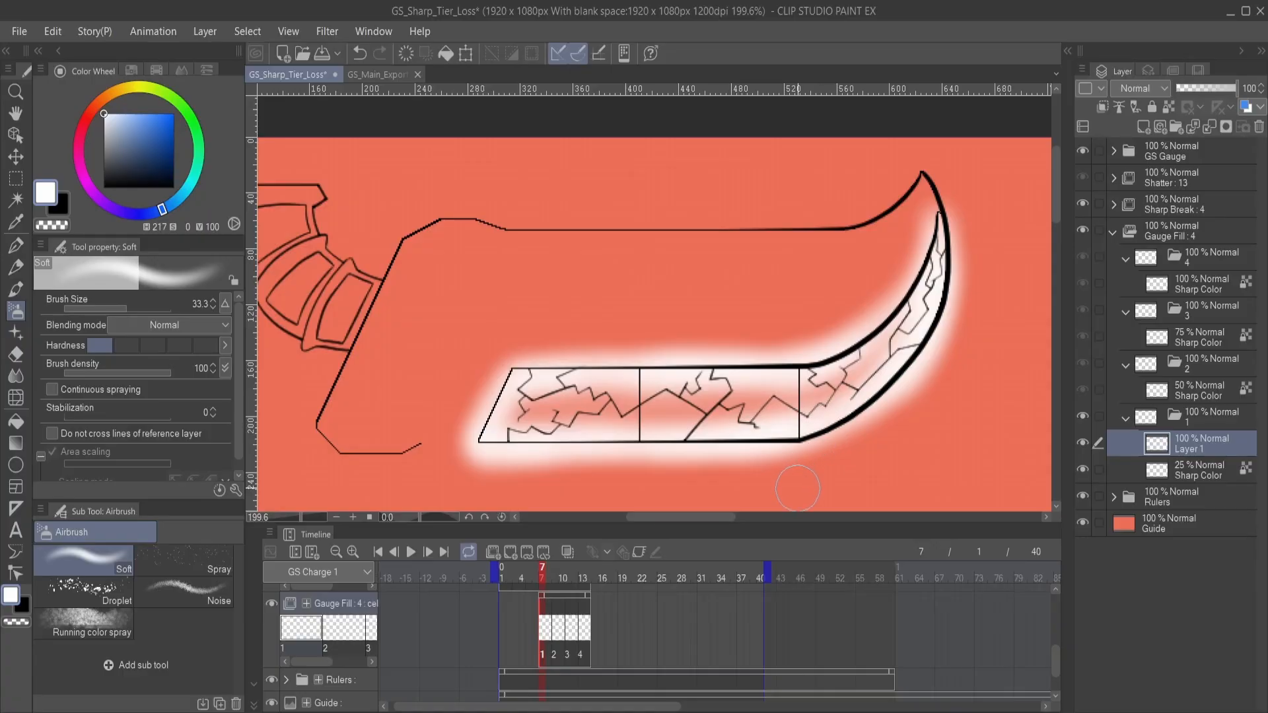
# - Refine the white glow along the gauge's edges on Gauge Fill cel 1 using the Soft airbrush and Soft eraser
pyautogui.moveTo(714, 446); pyautogui.dragTo(728, 397)
pyautogui.moveTo(925, 314); pyautogui.dragTo(807, 389)
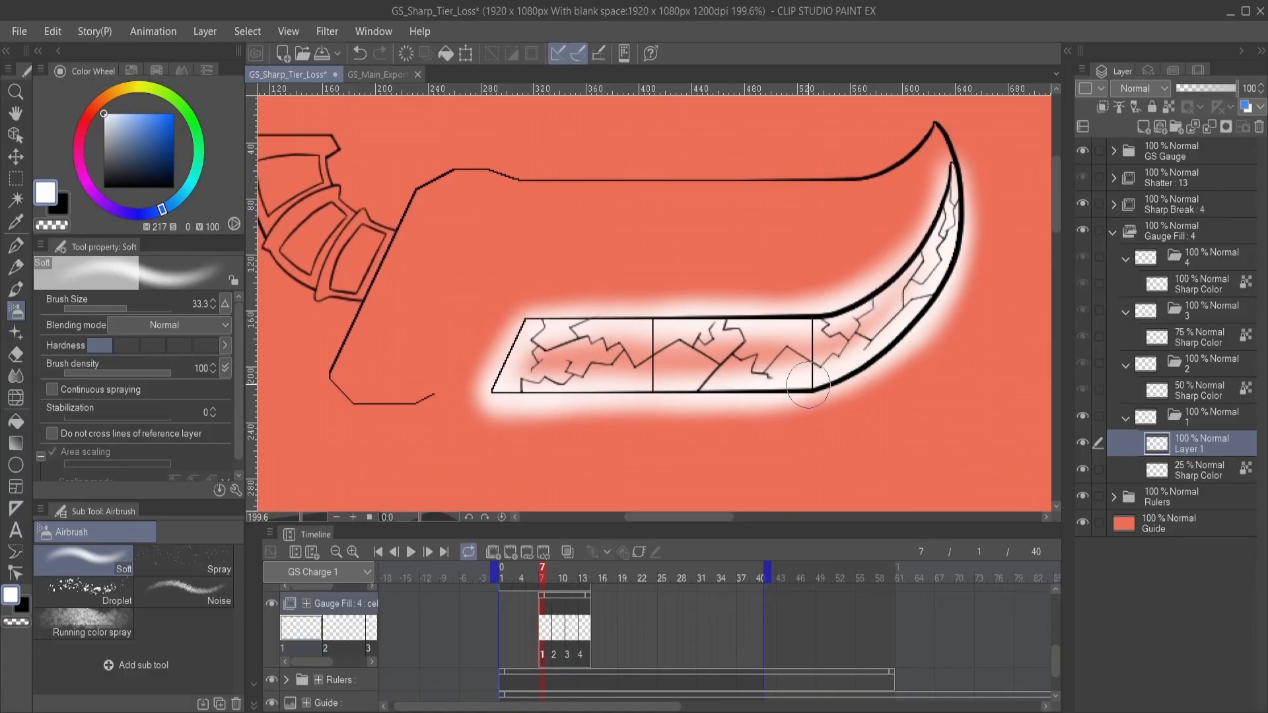
pyautogui.moveTo(635, 385); pyautogui.dragTo(715, 375)
pyautogui.press('e')
pyautogui.click(198, 564)
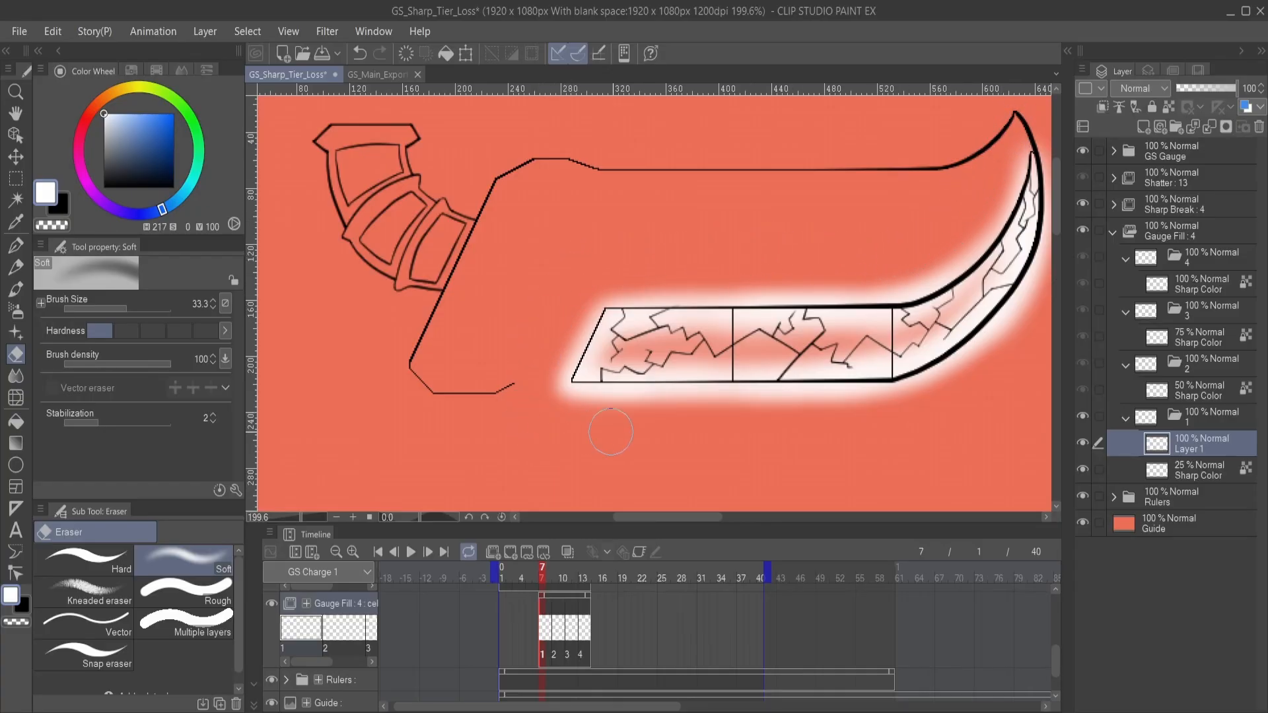
pyautogui.press('b')
pyautogui.moveTo(925, 405)
pyautogui.mouseDown()
pyautogui.moveTo(803, 410)
pyautogui.moveTo(786, 438)
pyautogui.mouseUp()
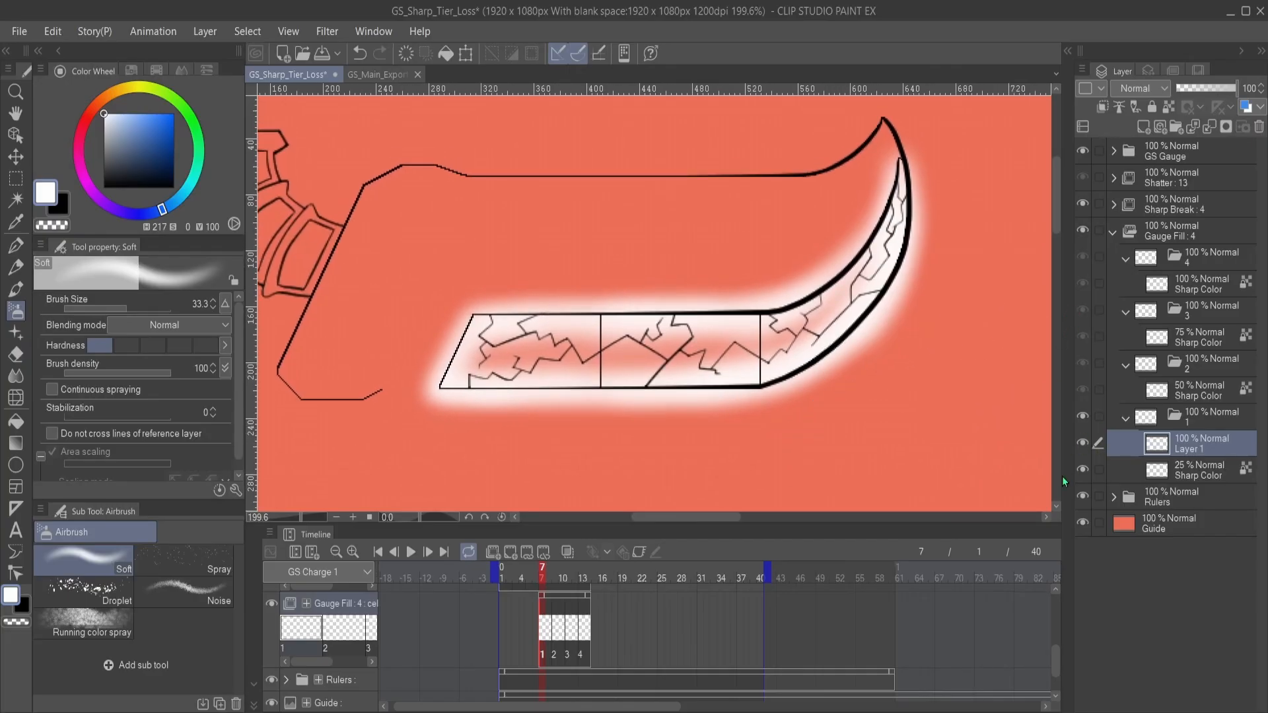
# - Set the glow layer's opacity to 25% in Gauge Fill cel 1
pyautogui.click(1187, 90)
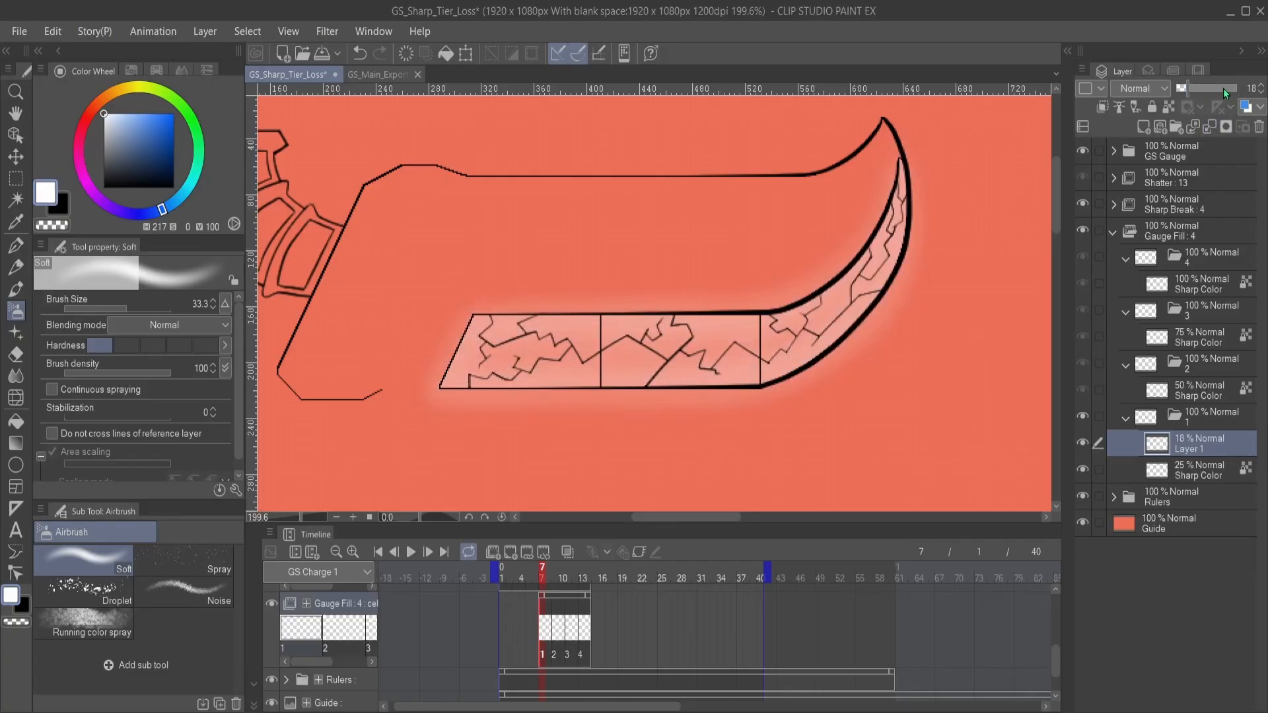
pyautogui.click(1264, 88)
pyautogui.click(1264, 87)
pyautogui.click(1264, 87)
pyautogui.click(1264, 87)
# - Paste a copy of the glow layer above Sharp Color in Gauge Fill cel 2 and set its opacity to 50%
pyautogui.click(1198, 394)
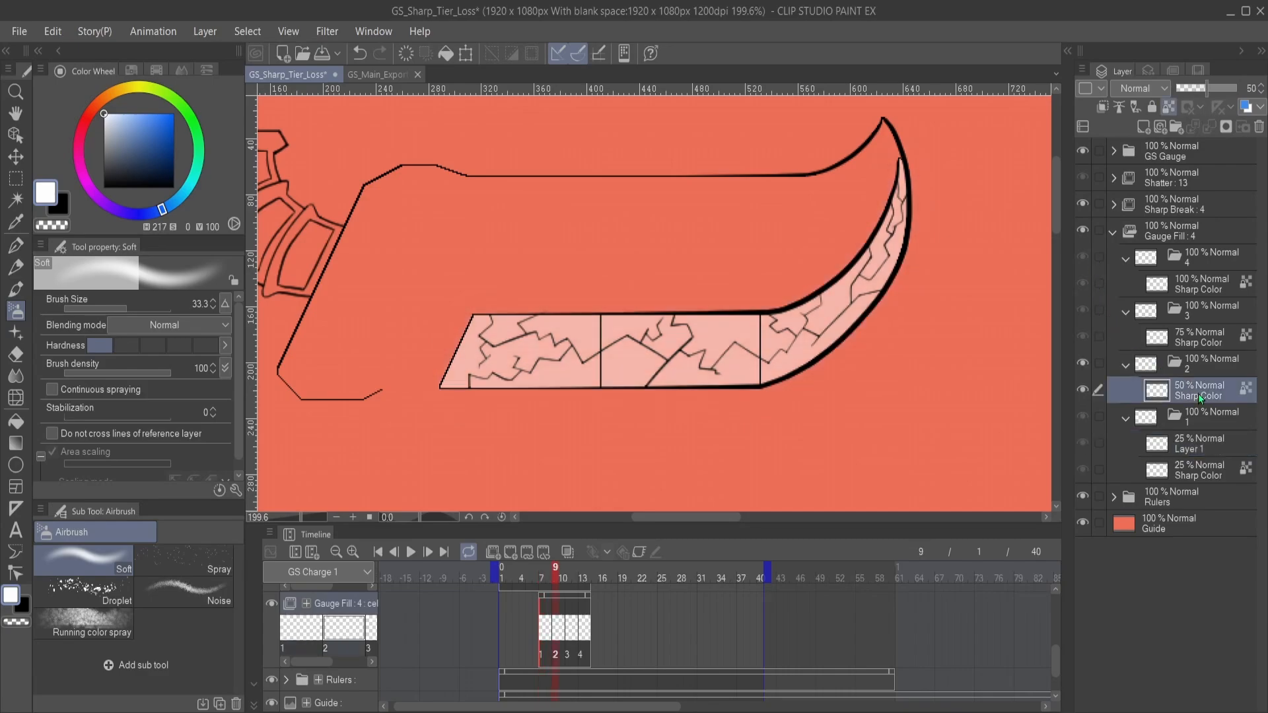
pyautogui.hotkey('ctrl', 'v')
pyautogui.click(1198, 88)
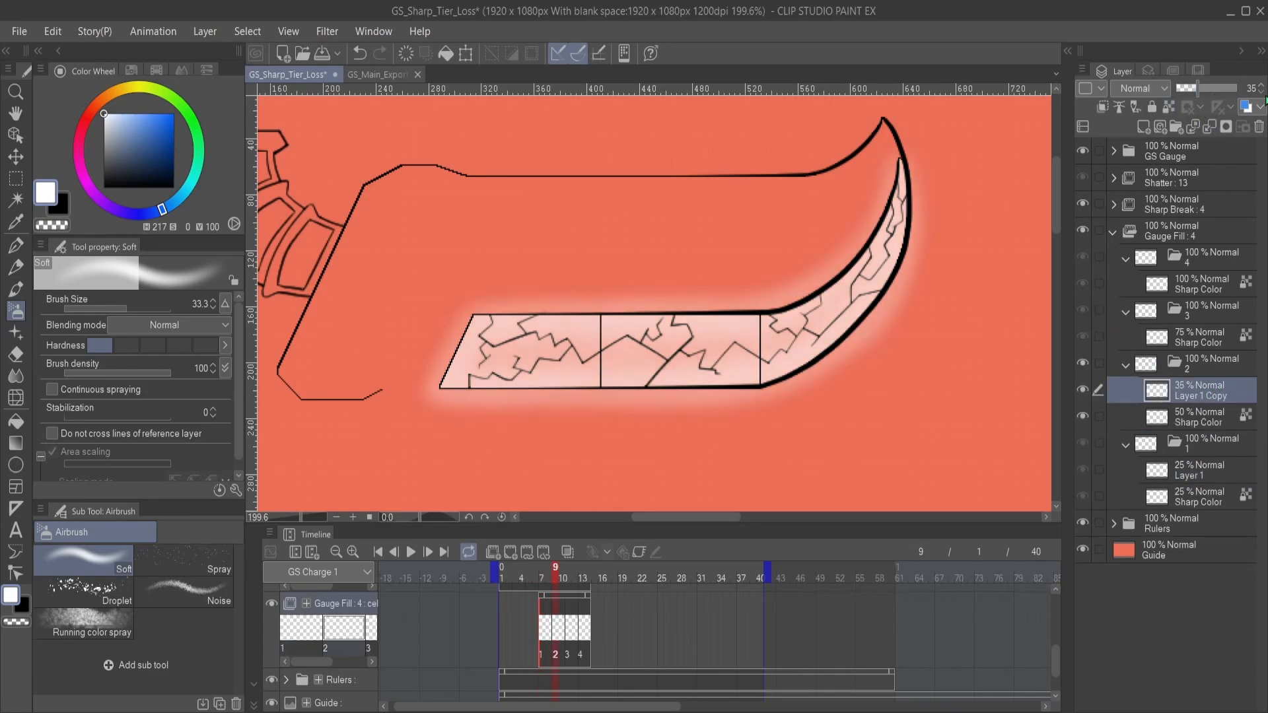
pyautogui.click(1261, 87)
pyautogui.click(1261, 88)
pyautogui.click(1261, 87)
pyautogui.click(1261, 87)
pyautogui.click(1261, 88)
pyautogui.click(1261, 88)
pyautogui.click(1262, 88)
pyautogui.click(1261, 88)
pyautogui.click(1261, 88)
pyautogui.click(1261, 88)
pyautogui.click(1261, 88)
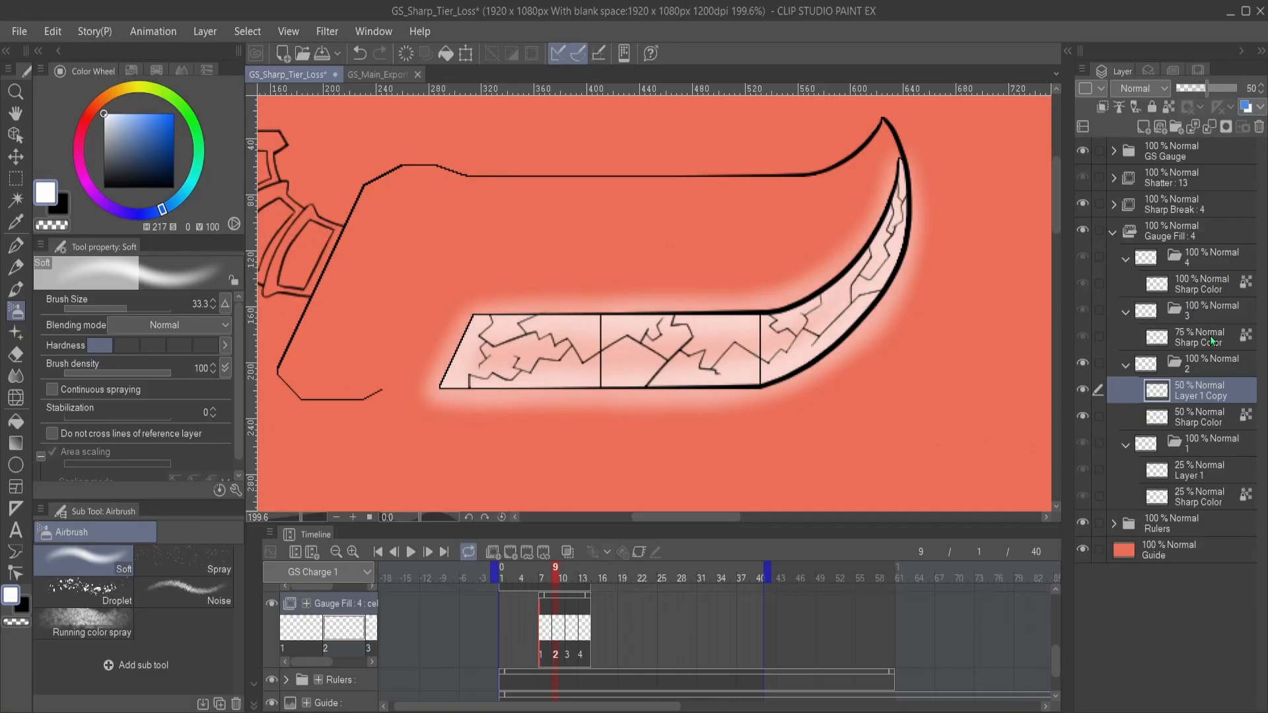
# - Paste the glow layer above Sharp Color in Gauge Fill cel 3 and set its opacity to 75%
pyautogui.click(1211, 338)
pyautogui.hotkey('ctrl', 'v')
pyautogui.click(1222, 88)
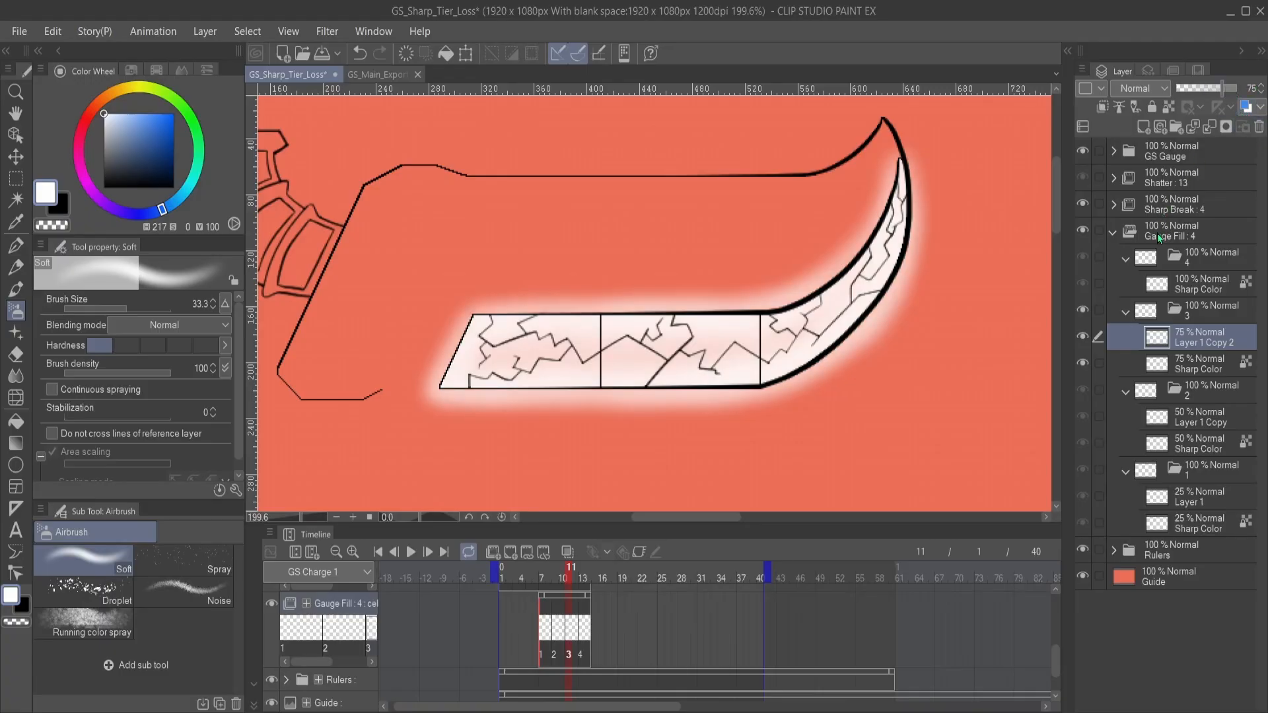
# - Paste the glow layer into Gauge Fill cel 4, set its opacity to 100%, and collapse that cel's folder
pyautogui.click(1188, 286)
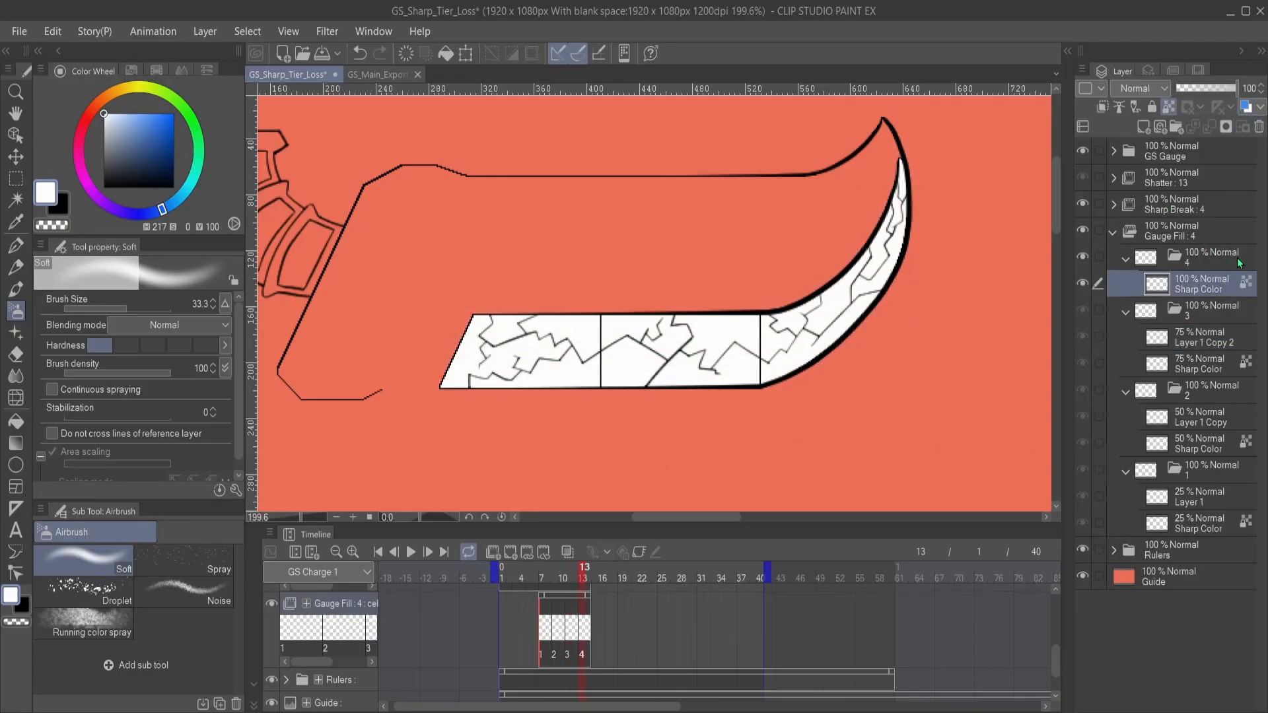
pyautogui.hotkey('ctrl', 'v')
pyautogui.moveTo(1219, 90); pyautogui.dragTo(1239, 89)
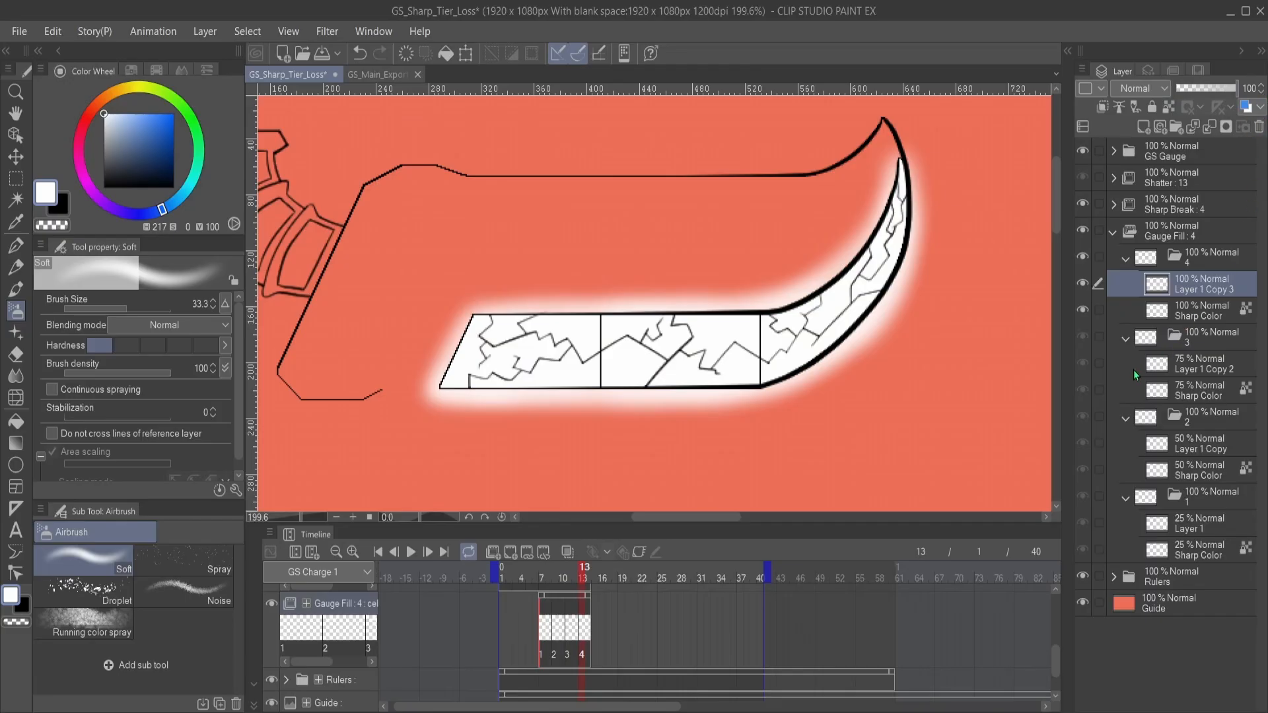
pyautogui.click(1126, 259)
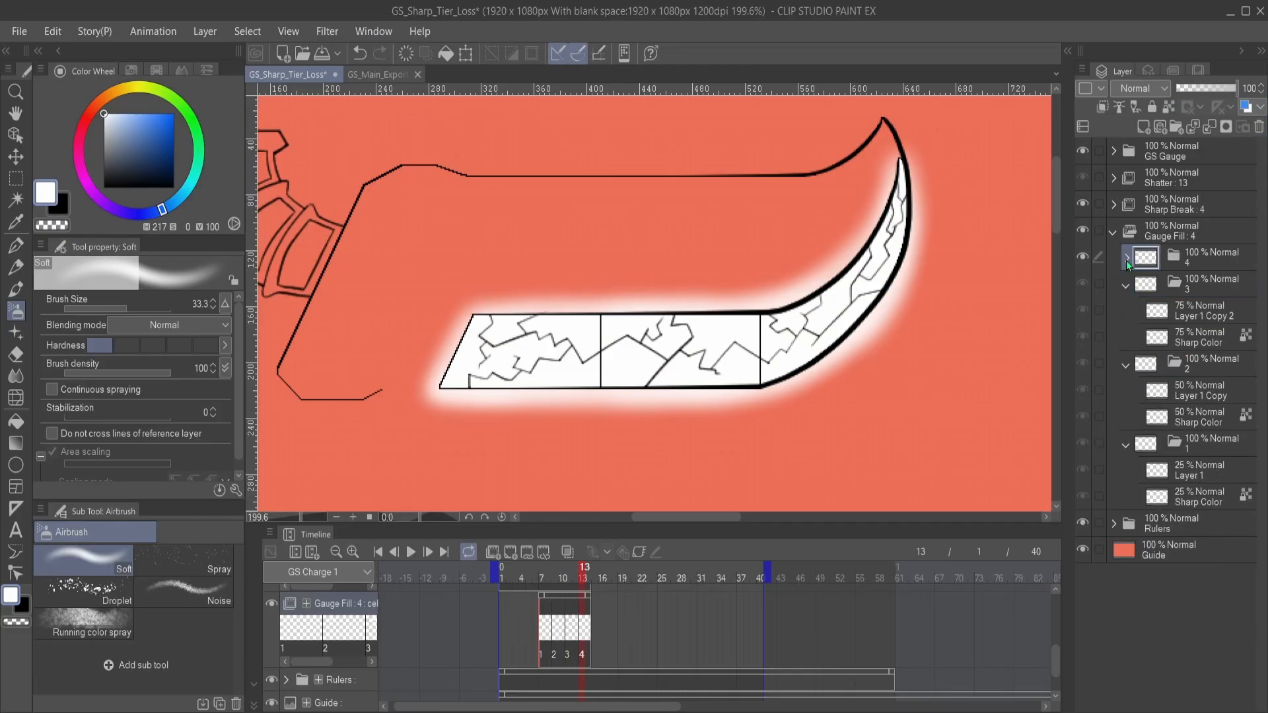
# - Collapse the Gauge Fill folder and create a new animation folder named Glow Shatter directly above the Shatter folder
pyautogui.click(1114, 232)
pyautogui.click(1155, 206)
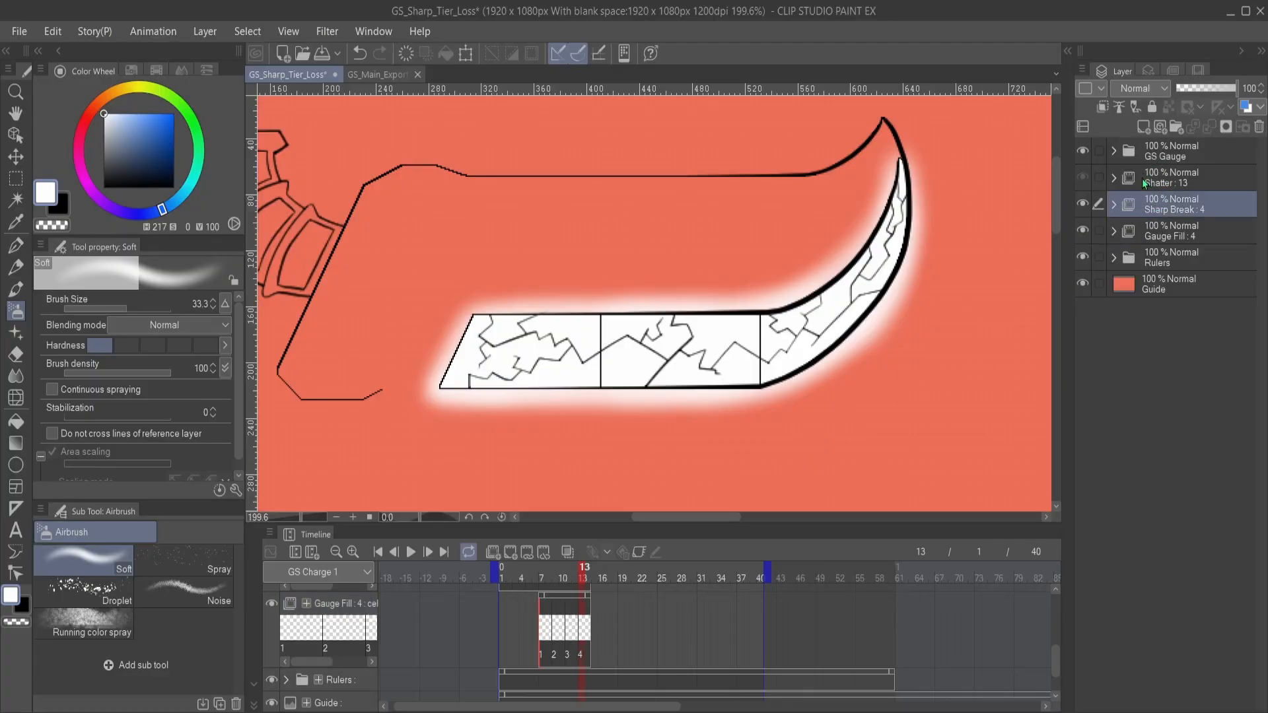
pyautogui.click(1142, 178)
pyautogui.click(1115, 178)
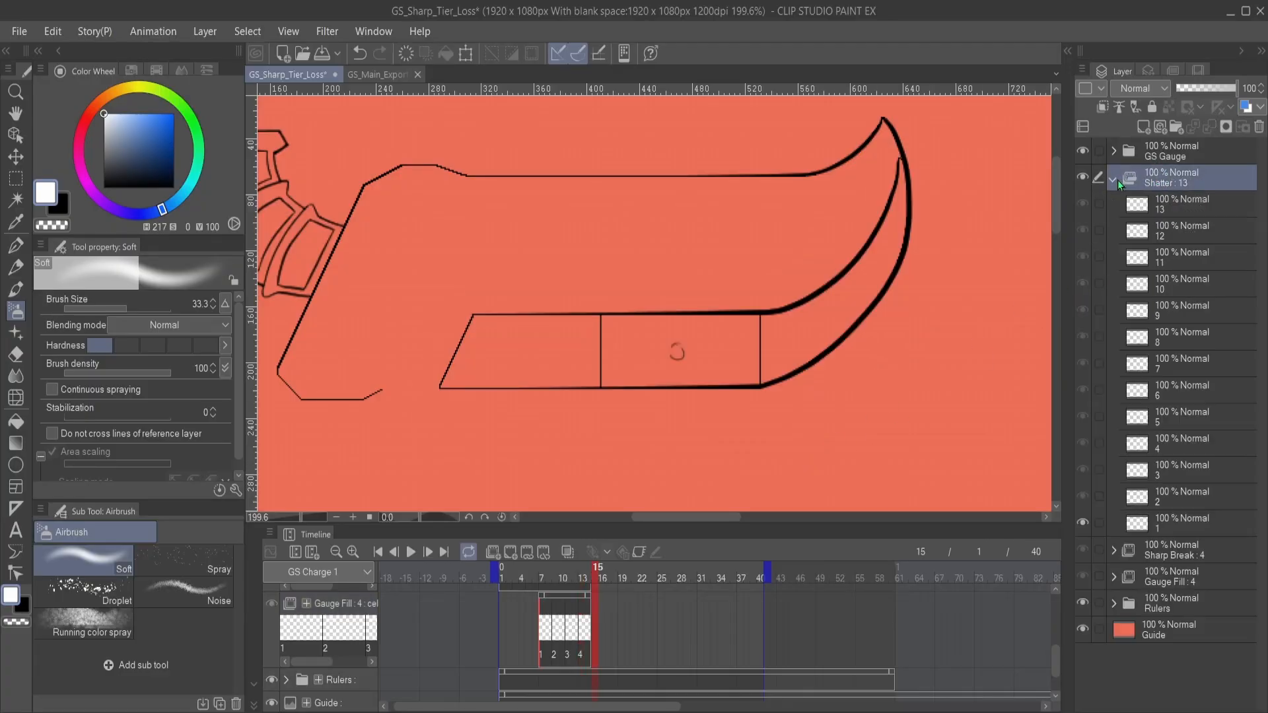
pyautogui.click(1182, 532)
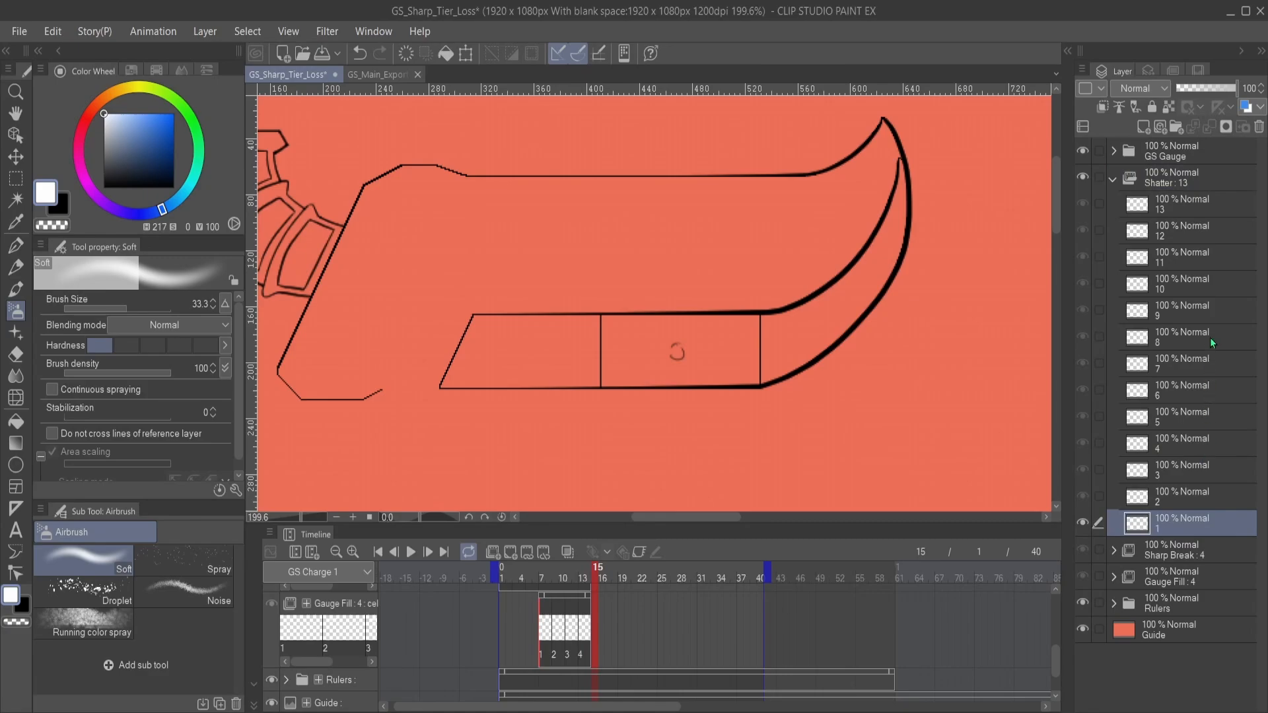
pyautogui.click(1189, 188)
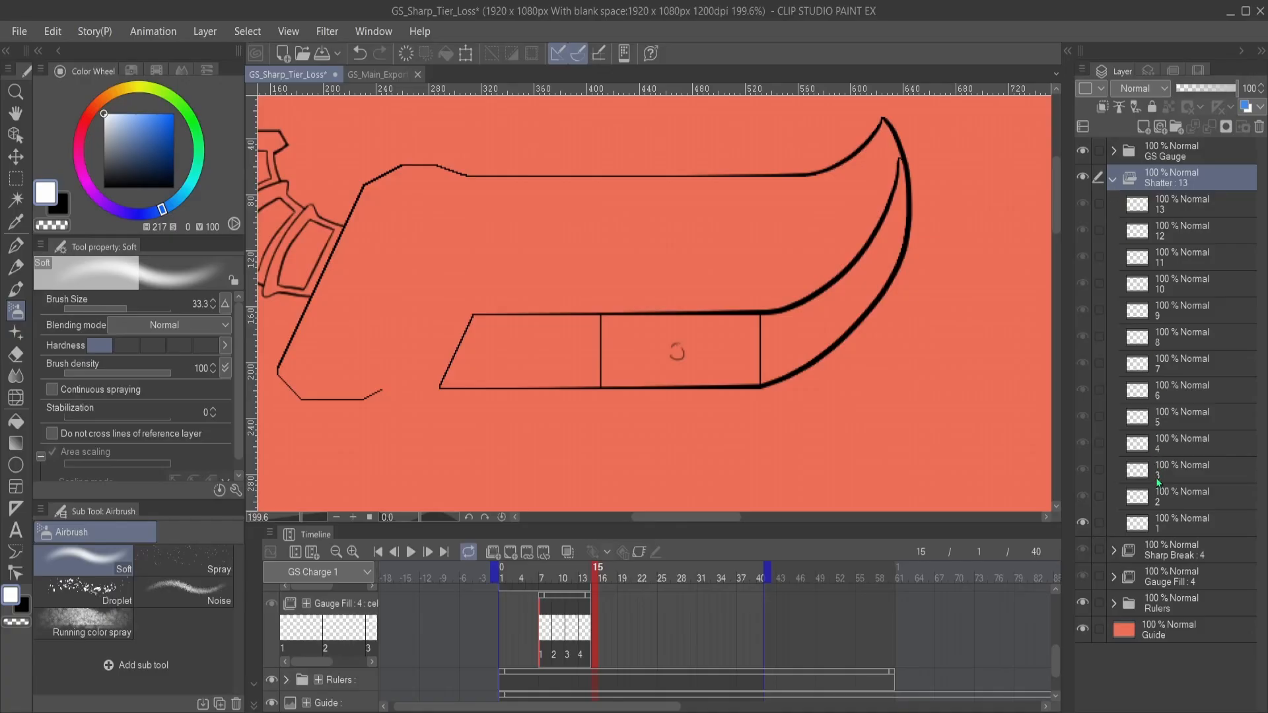
pyautogui.click(1173, 533)
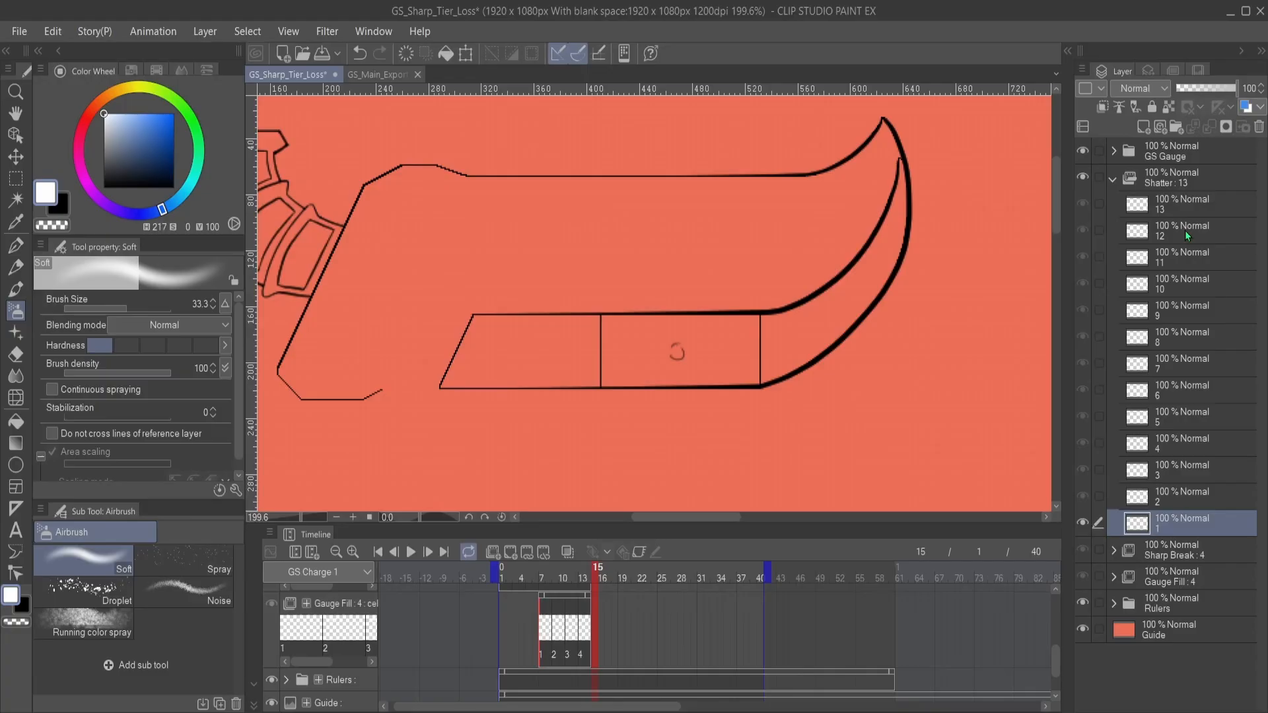
pyautogui.click(1112, 181)
pyautogui.click(1173, 176)
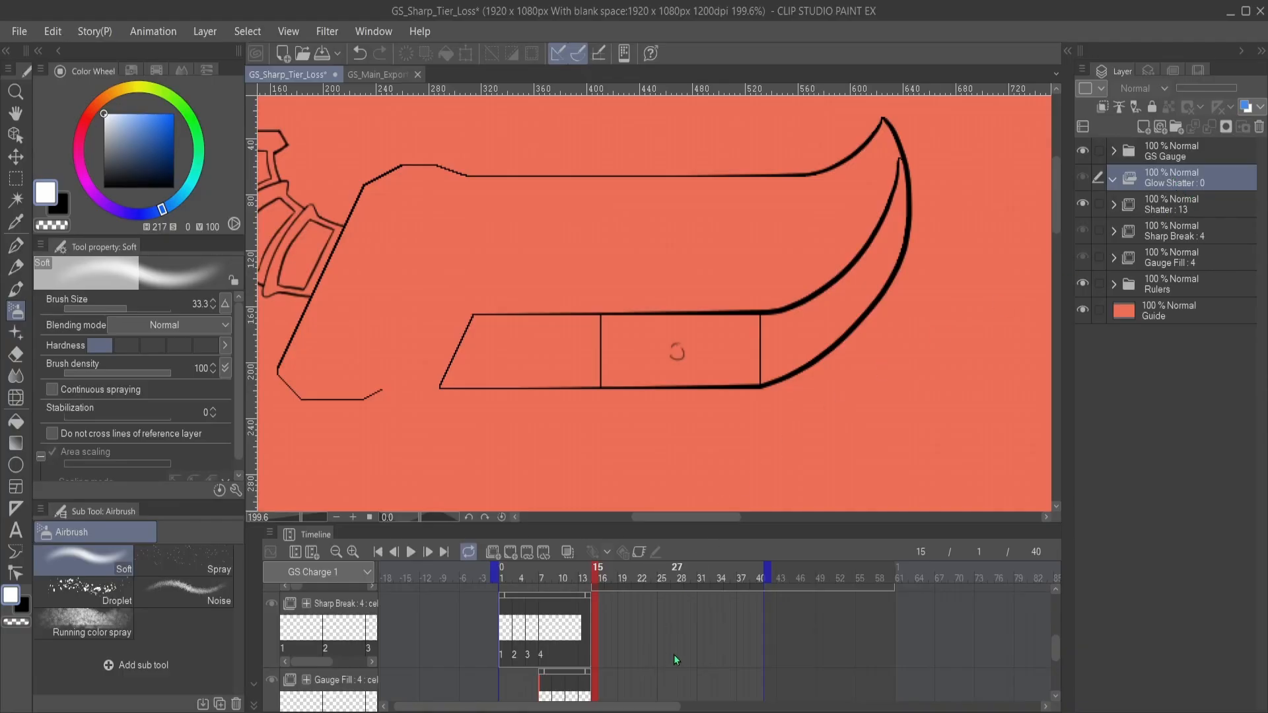
# - Add cel 1 to Glow Shatter at frame 15, where the first Shatter cel starts
pyautogui.scroll(-2, 663, 655)
pyautogui.scroll(4, 668, 651)
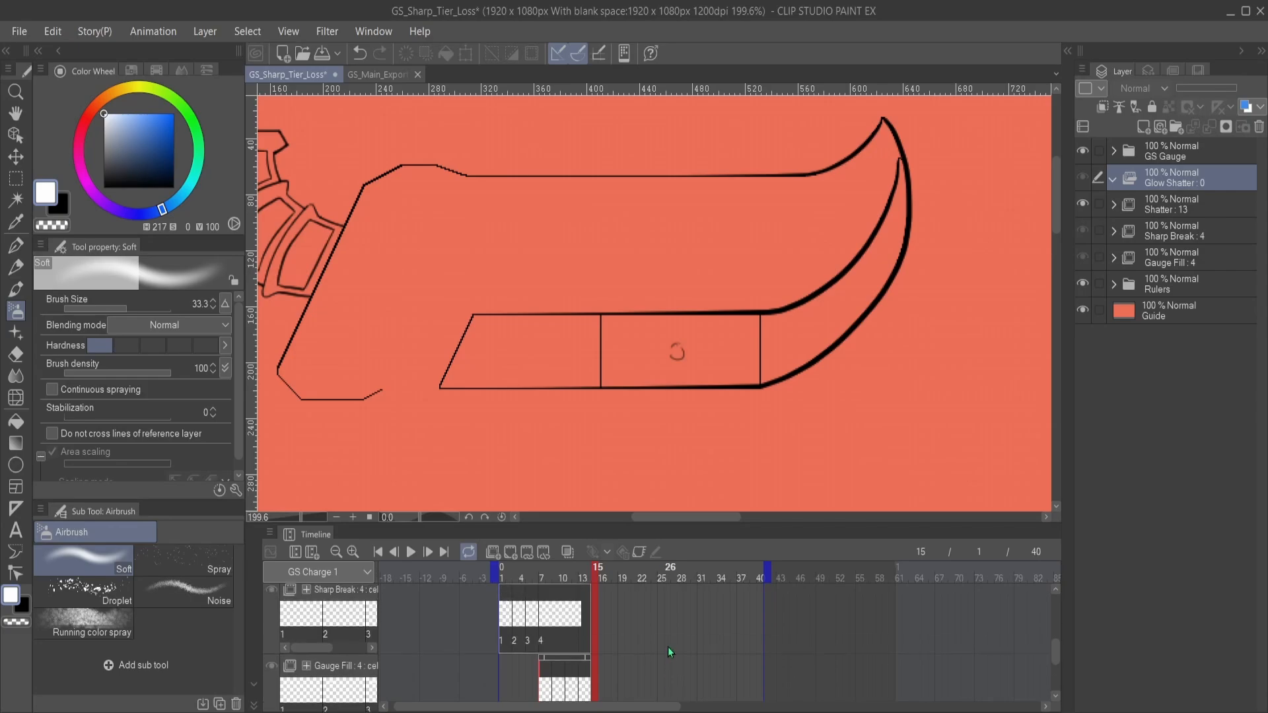
pyautogui.scroll(1, 667, 651)
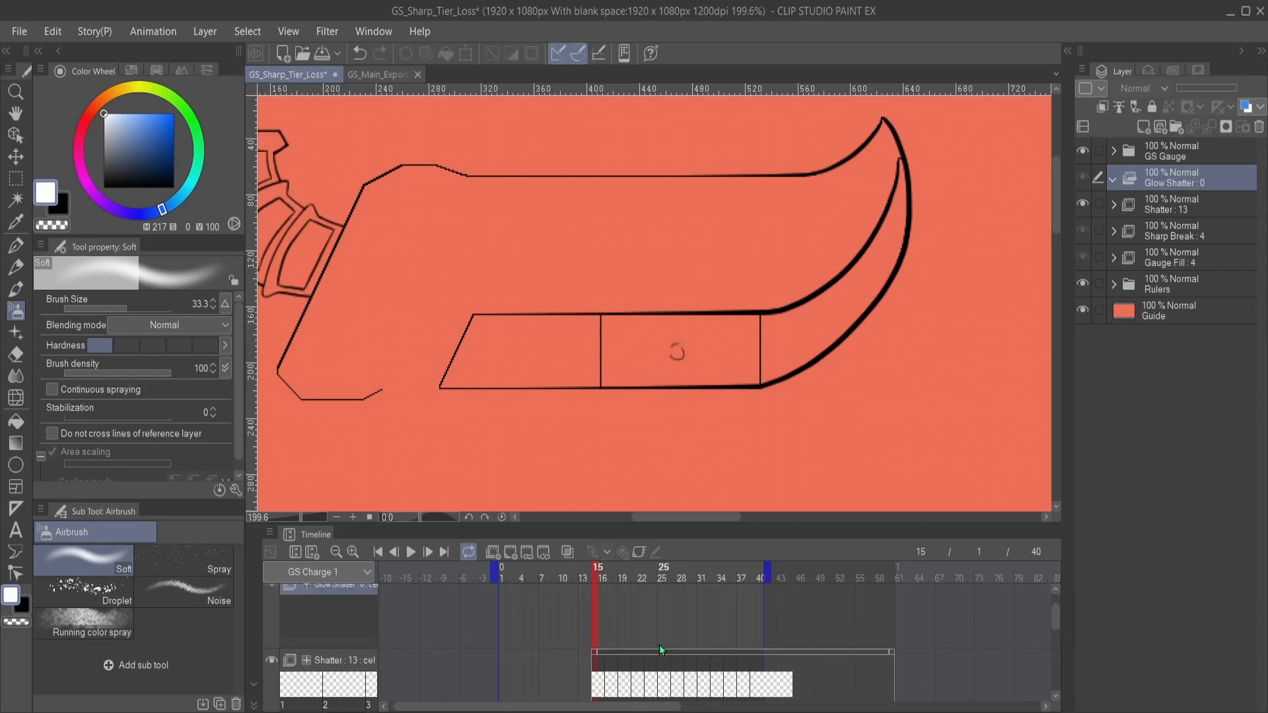
pyautogui.scroll(-1, 627, 624)
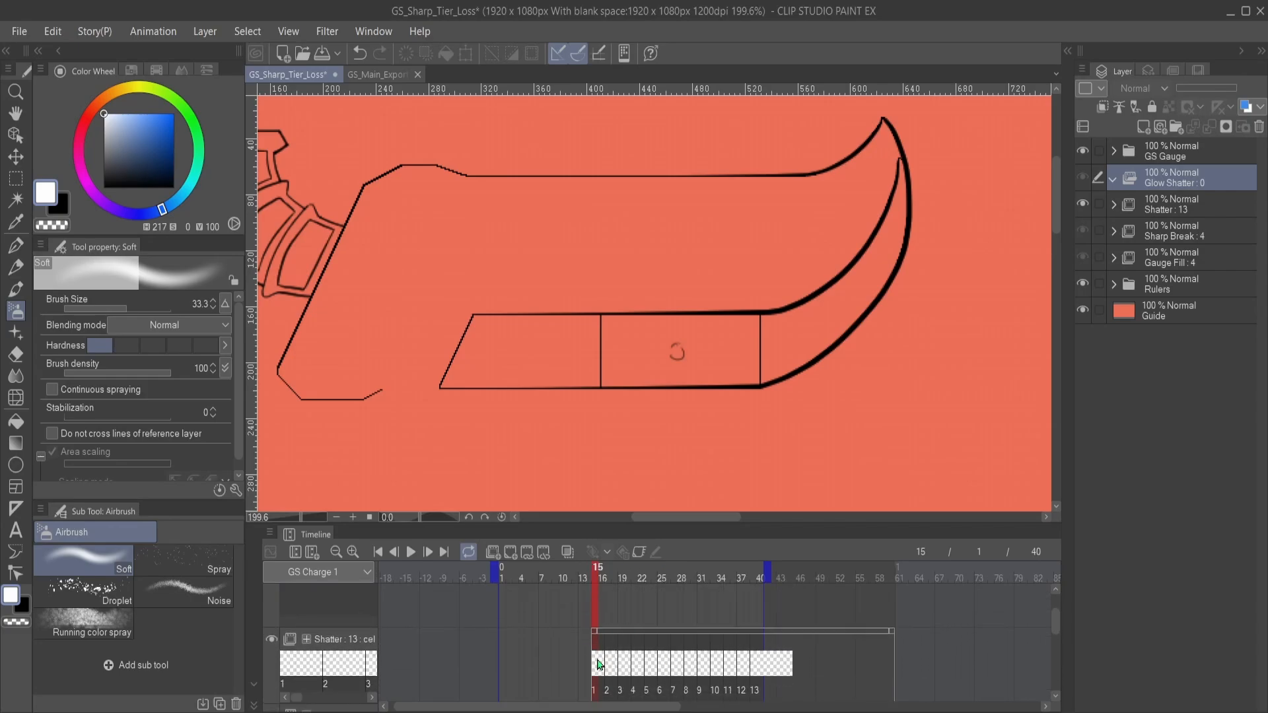
pyautogui.scroll(4, 608, 654)
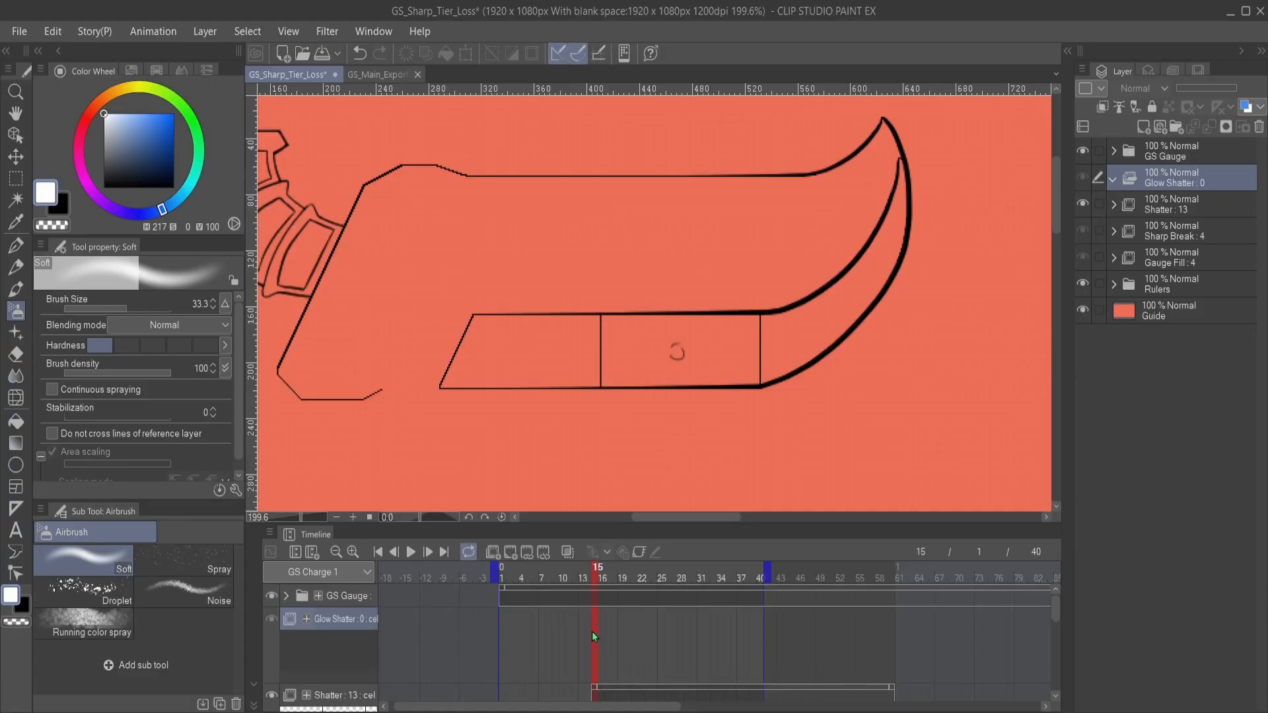
pyautogui.click(509, 552)
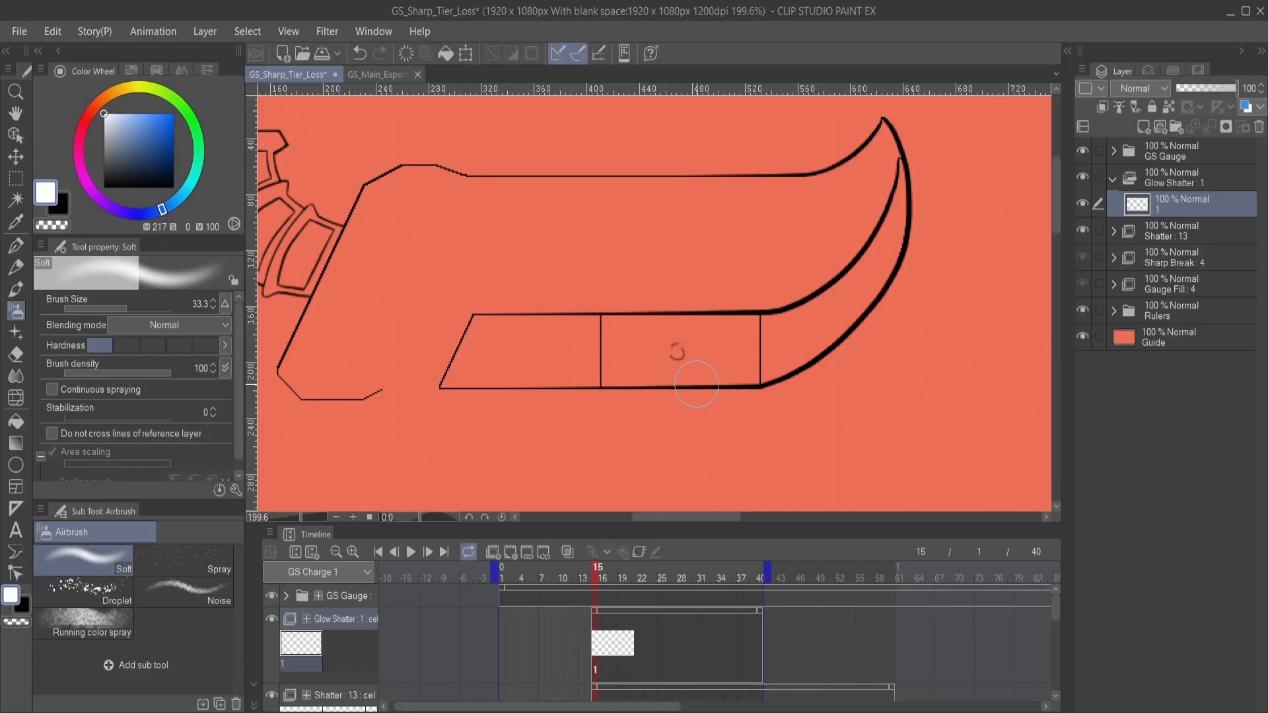
pyautogui.scroll(3, 694, 291)
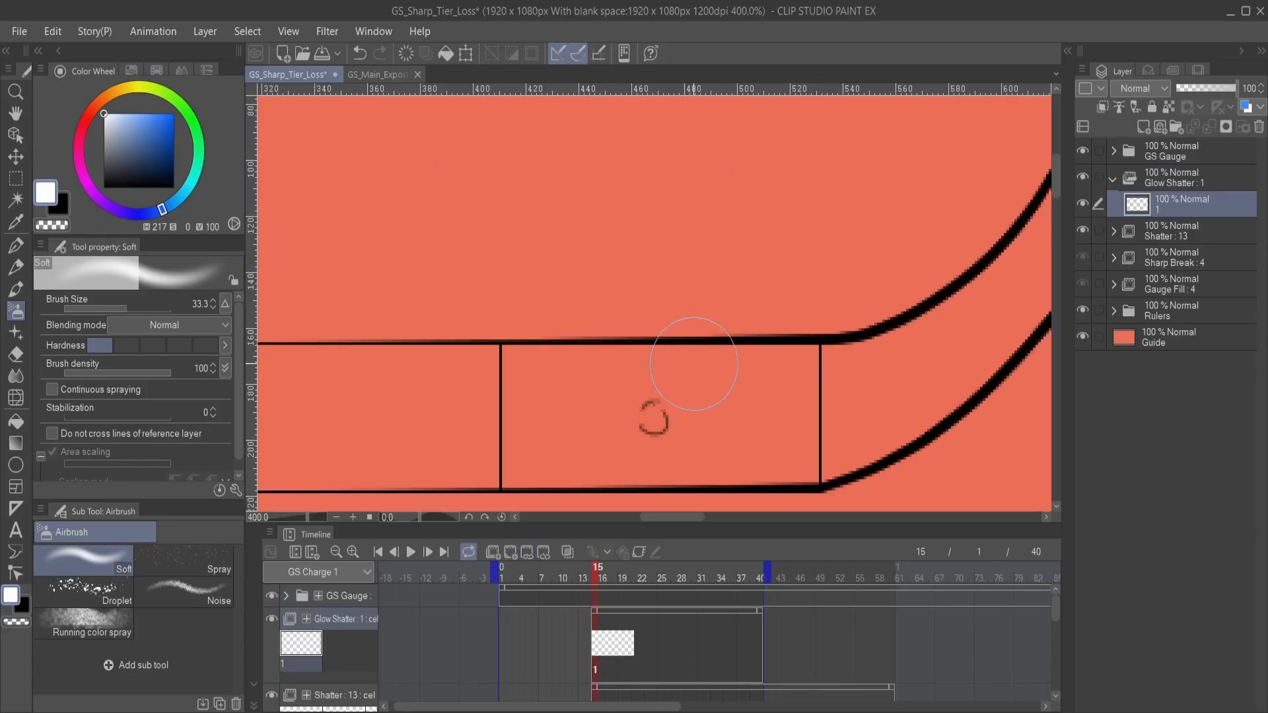
pyautogui.moveTo(671, 385); pyautogui.dragTo(718, 264)
pyautogui.moveTo(688, 306)
pyautogui.mouseDown()
pyautogui.moveTo(696, 325)
pyautogui.moveTo(694, 299)
pyautogui.mouseUp()
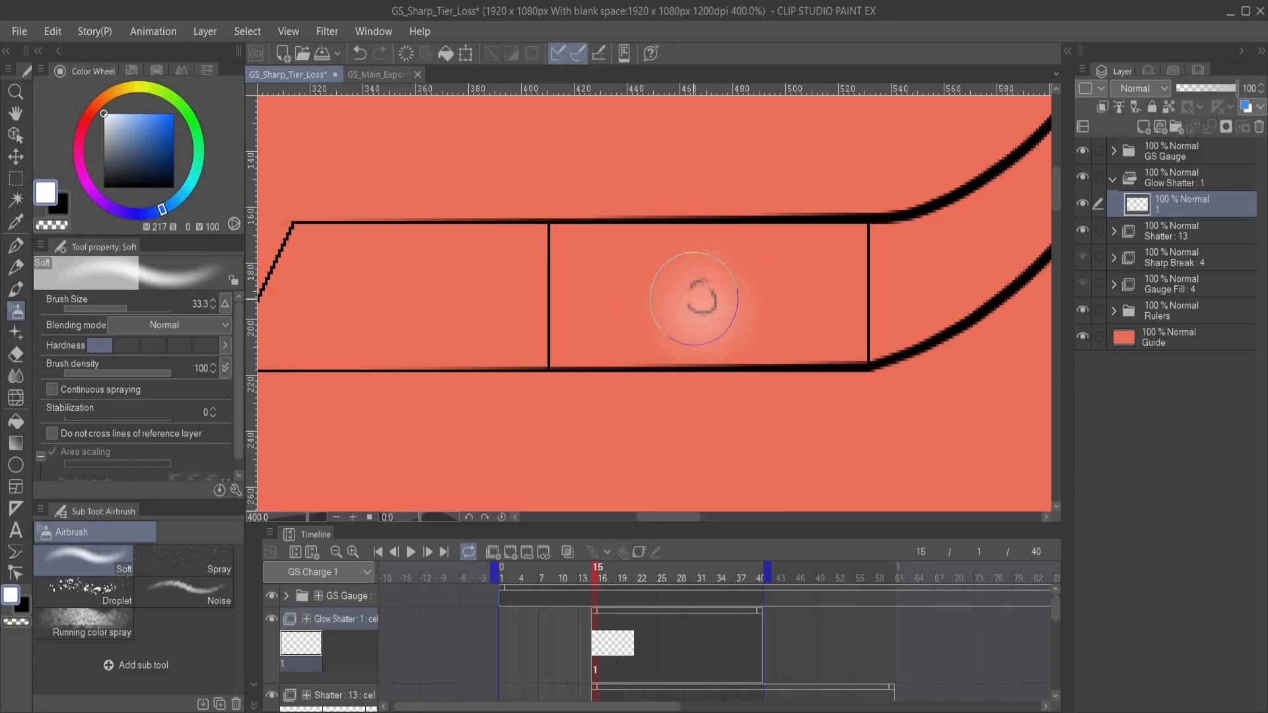
pyautogui.hotkey('ctrl', 'z')
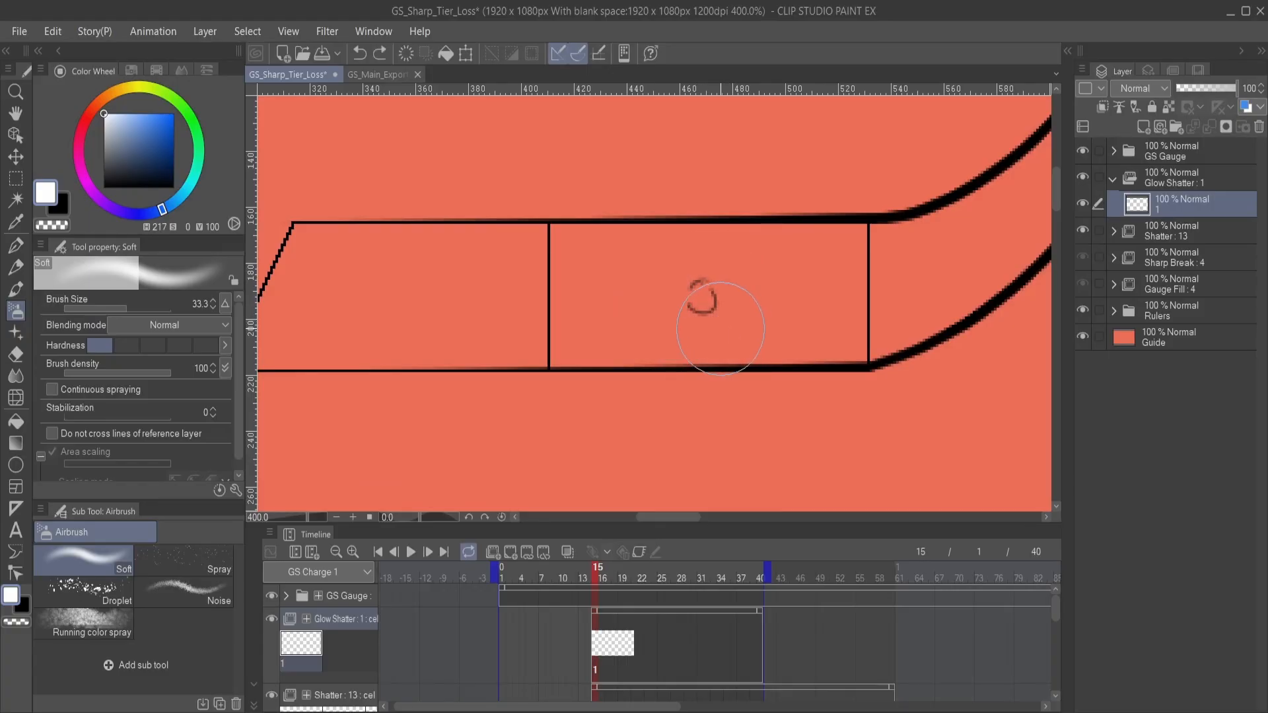
# - Airbrush a faint soft white glow over the small impact circle in Glow Shatter cel 1
pyautogui.scroll(-3, 718, 324)
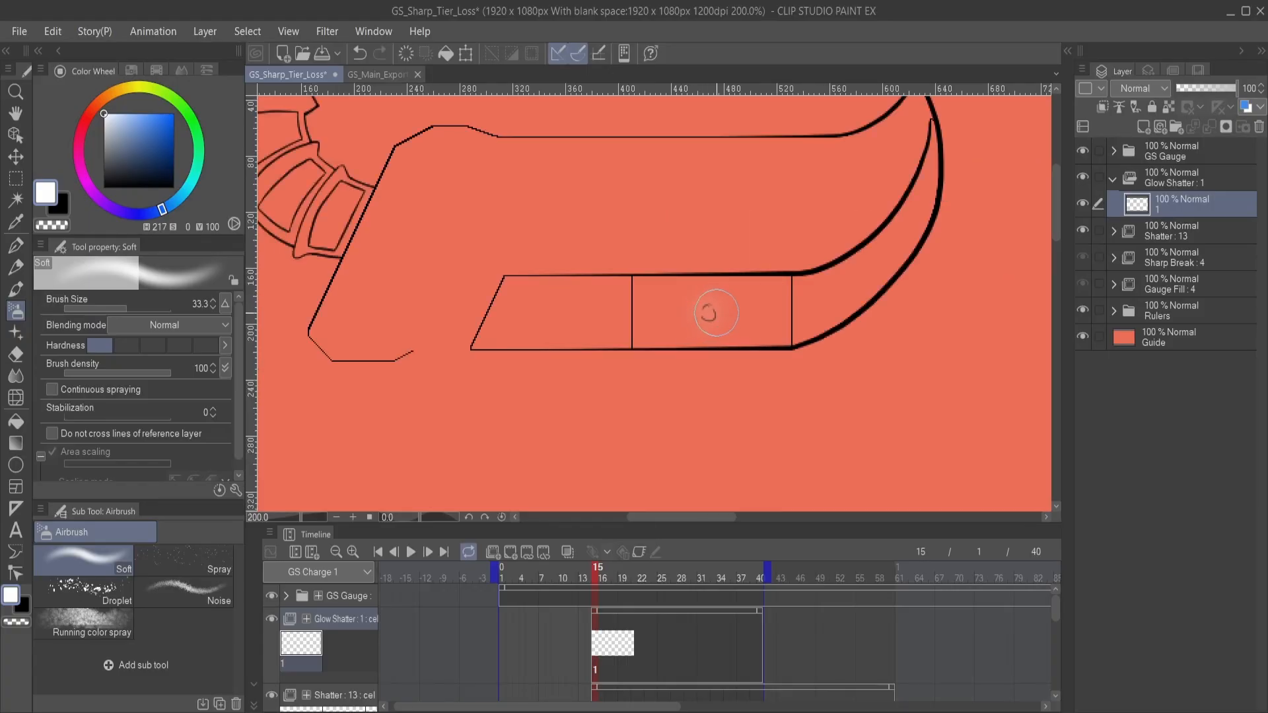
pyautogui.click(708, 314)
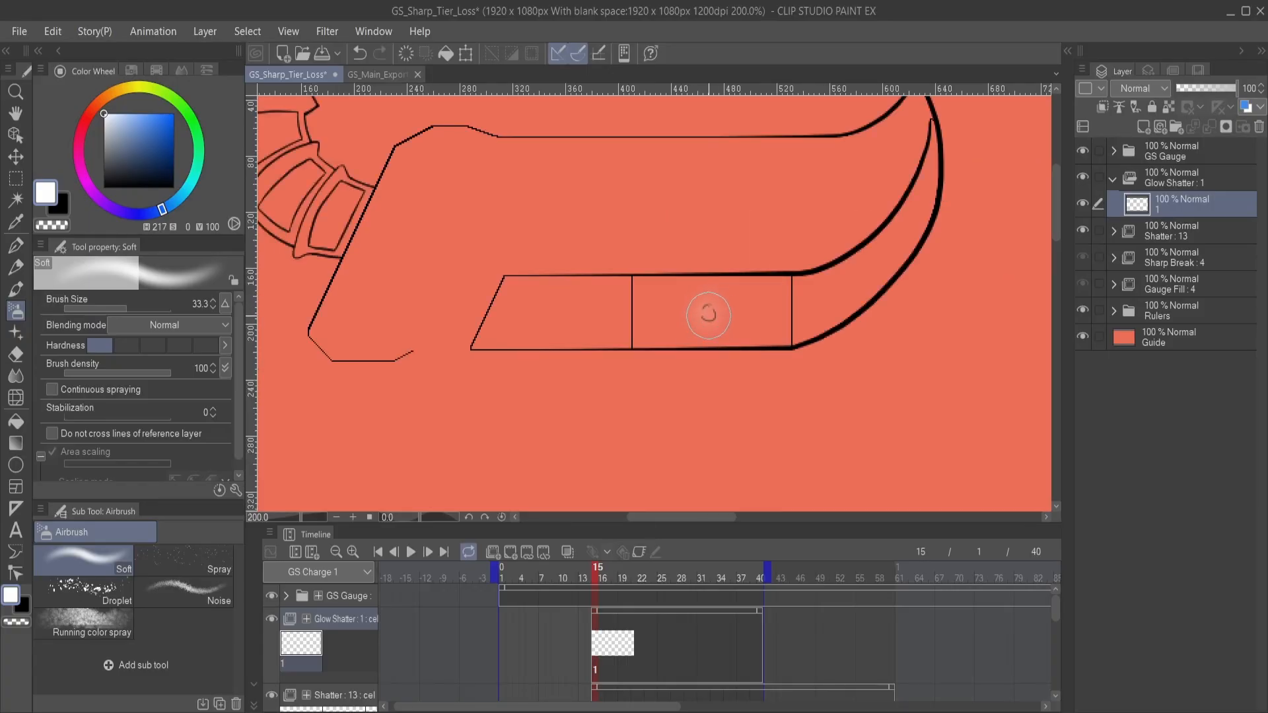
# - Add cel 2 to Glow Shatter at frame 17 and airbrush a soft white glow around the cracking shards
pyautogui.click(611, 640)
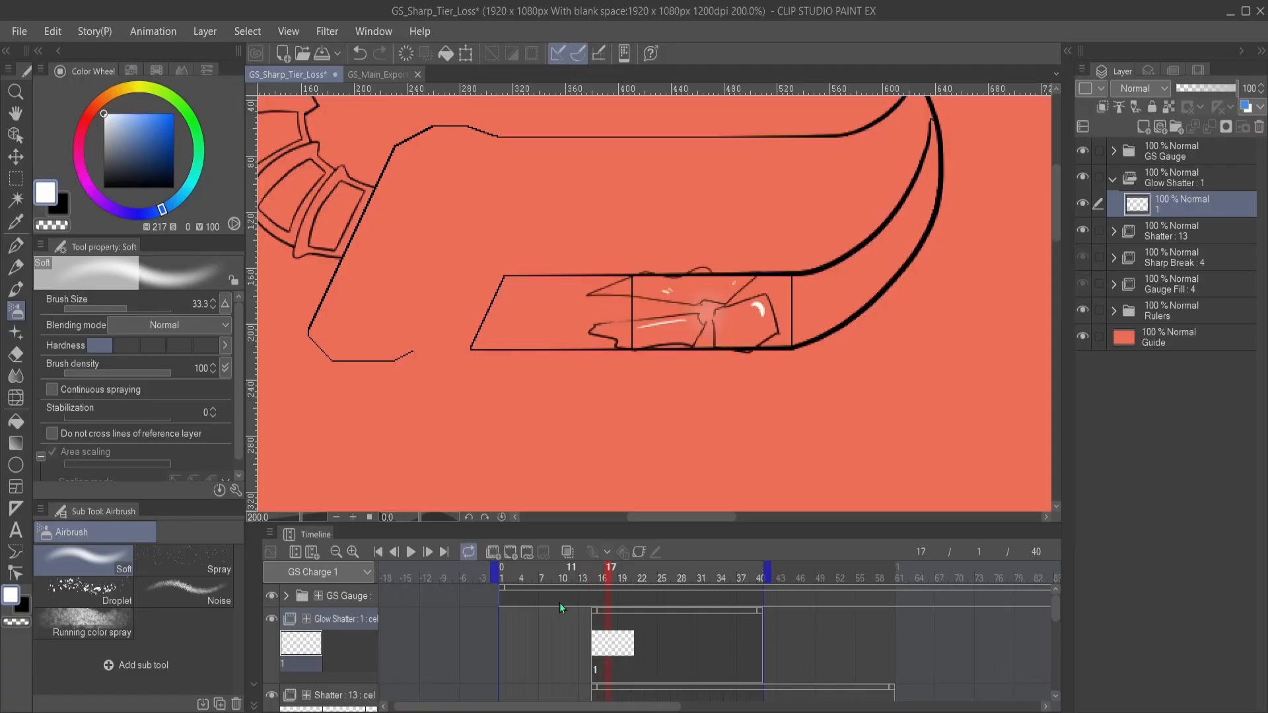
pyautogui.click(508, 553)
pyautogui.moveTo(681, 330); pyautogui.dragTo(692, 341)
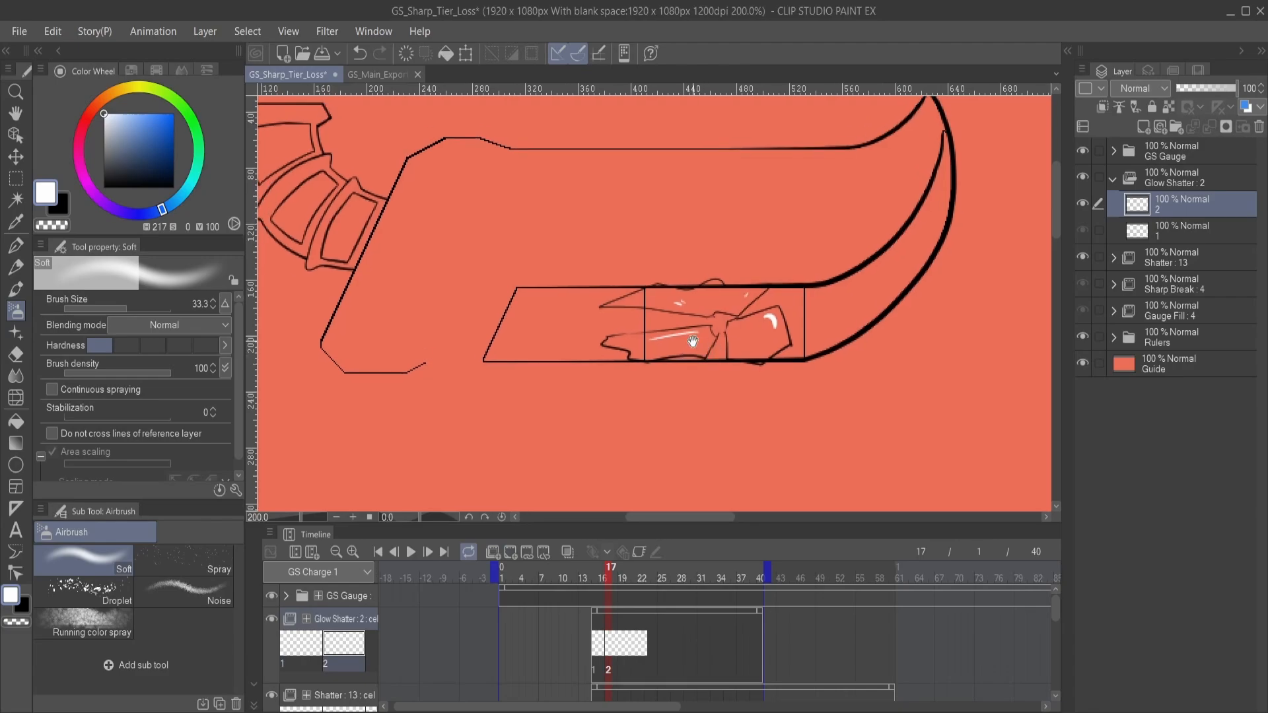
pyautogui.moveTo(615, 341)
pyautogui.mouseDown()
pyautogui.moveTo(728, 333)
pyautogui.moveTo(657, 357)
pyautogui.moveTo(693, 312)
pyautogui.mouseUp()
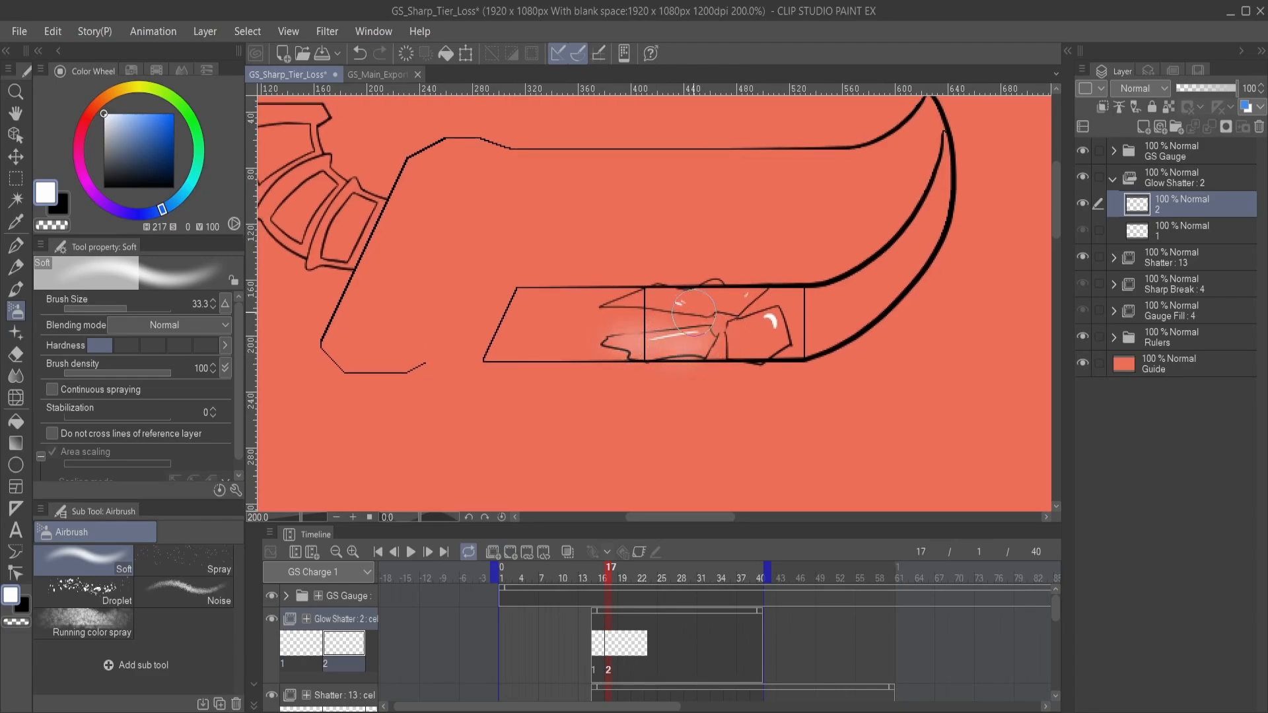
pyautogui.moveTo(613, 302)
pyautogui.mouseDown()
pyautogui.moveTo(769, 288)
pyautogui.moveTo(736, 307)
pyautogui.moveTo(622, 316)
pyautogui.moveTo(723, 338)
pyautogui.moveTo(733, 326)
pyautogui.moveTo(755, 362)
pyautogui.moveTo(796, 330)
pyautogui.moveTo(765, 314)
pyautogui.moveTo(723, 311)
pyautogui.mouseUp()
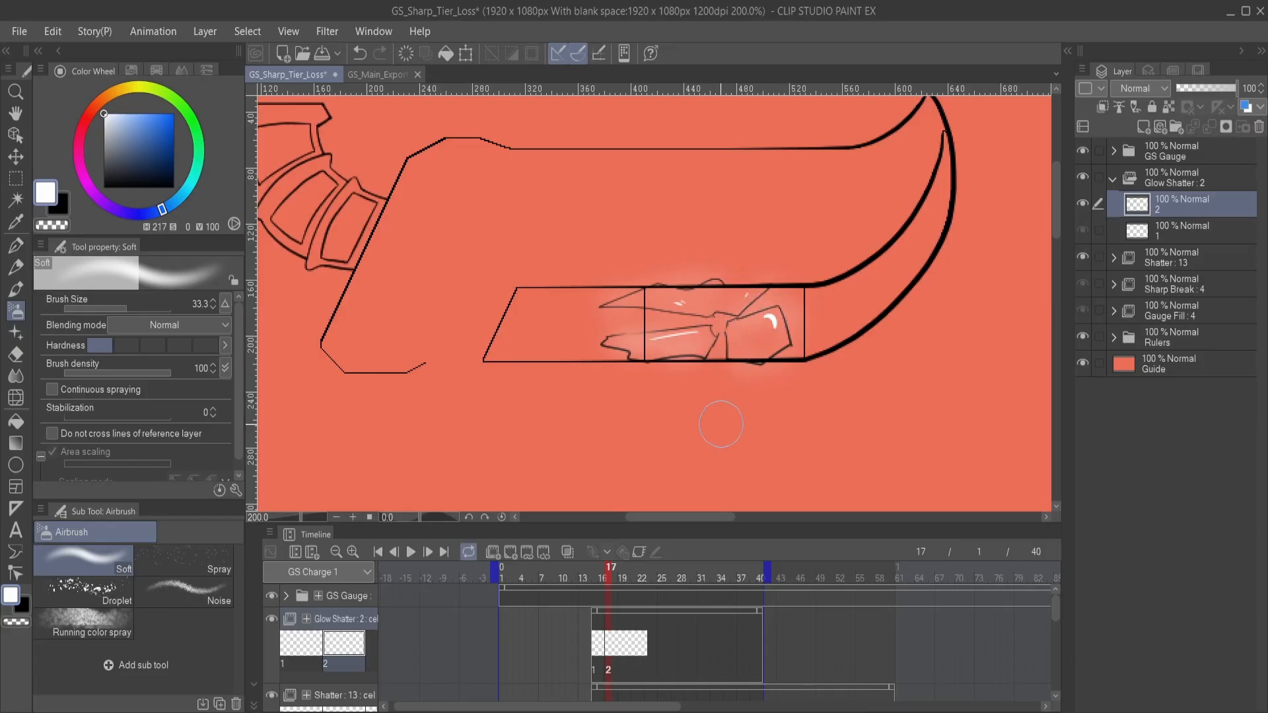
# - Add cel 3 to Glow Shatter at frame 19 and airbrush a soft white glow around the spreading shards
pyautogui.click(623, 646)
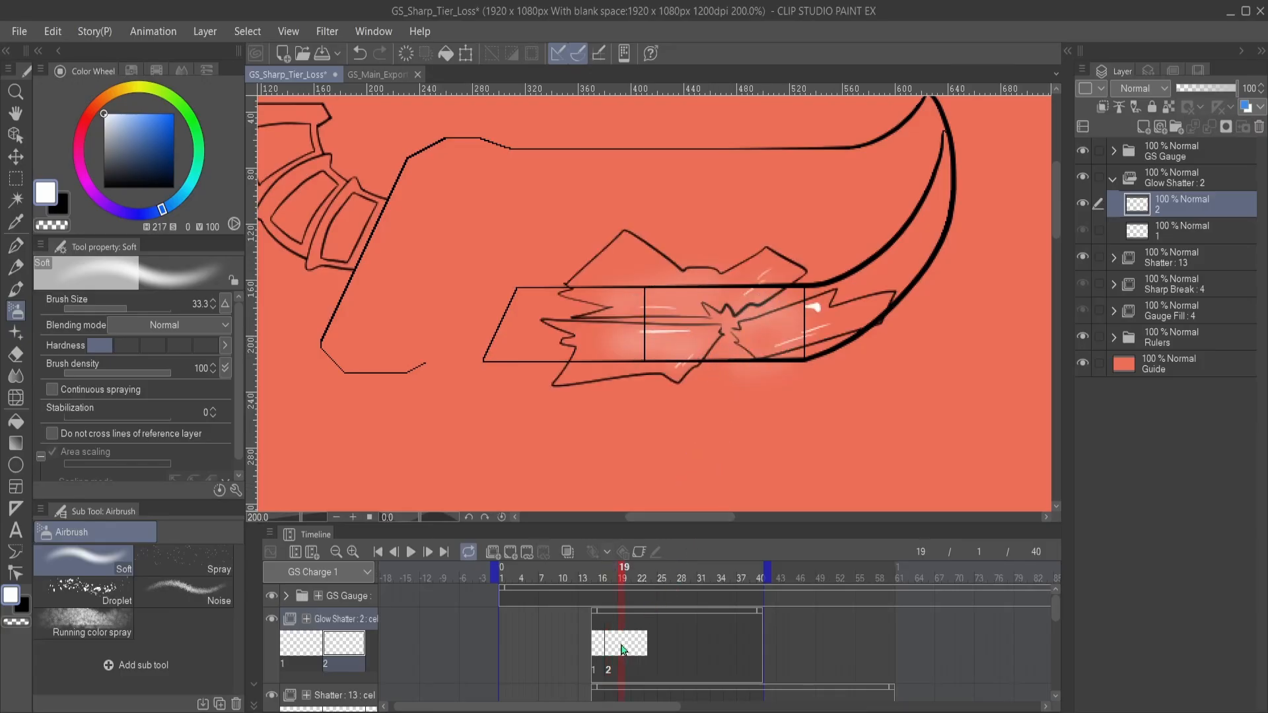
pyautogui.click(526, 551)
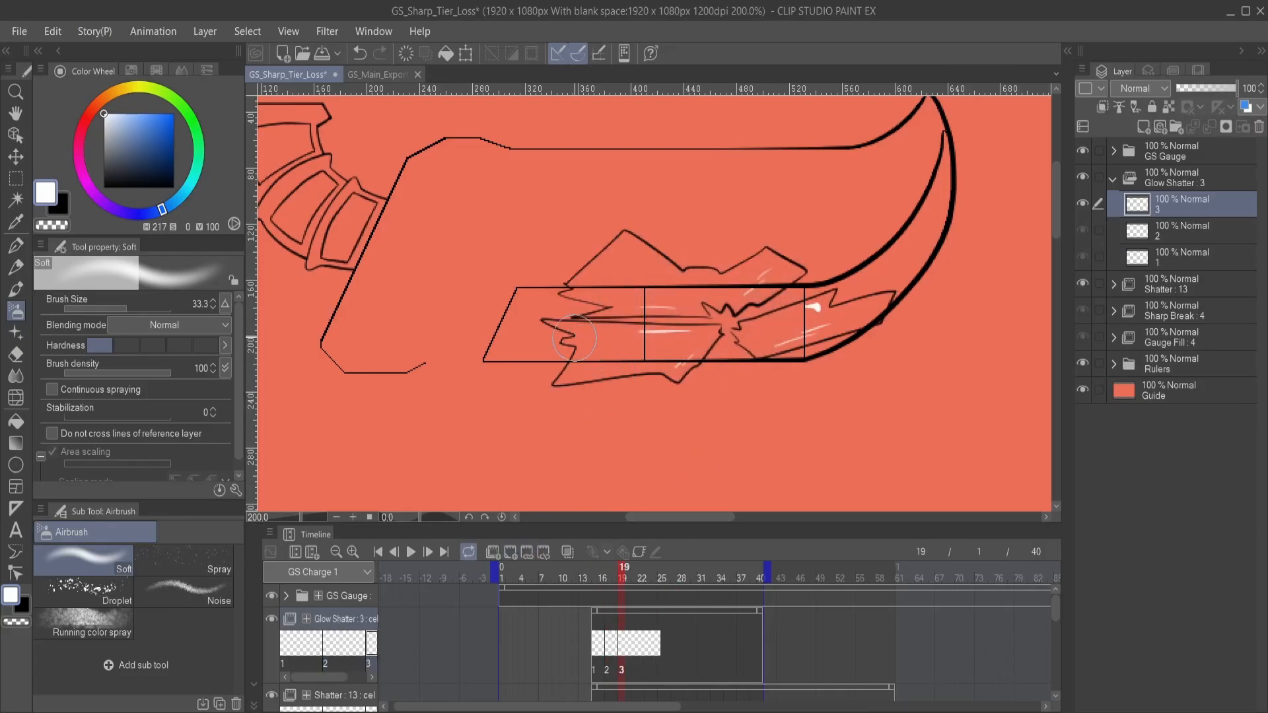
pyautogui.moveTo(558, 324)
pyautogui.mouseDown()
pyautogui.moveTo(712, 329)
pyautogui.moveTo(685, 366)
pyautogui.moveTo(555, 383)
pyautogui.moveTo(605, 301)
pyautogui.moveTo(589, 308)
pyautogui.moveTo(575, 290)
pyautogui.moveTo(586, 264)
pyautogui.moveTo(630, 232)
pyautogui.moveTo(730, 284)
pyautogui.moveTo(728, 270)
pyautogui.moveTo(777, 250)
pyautogui.moveTo(801, 270)
pyautogui.moveTo(769, 300)
pyautogui.moveTo(662, 310)
pyautogui.moveTo(708, 346)
pyautogui.moveTo(743, 335)
pyautogui.moveTo(754, 356)
pyautogui.moveTo(889, 320)
pyautogui.moveTo(885, 293)
pyautogui.moveTo(741, 324)
pyautogui.mouseUp()
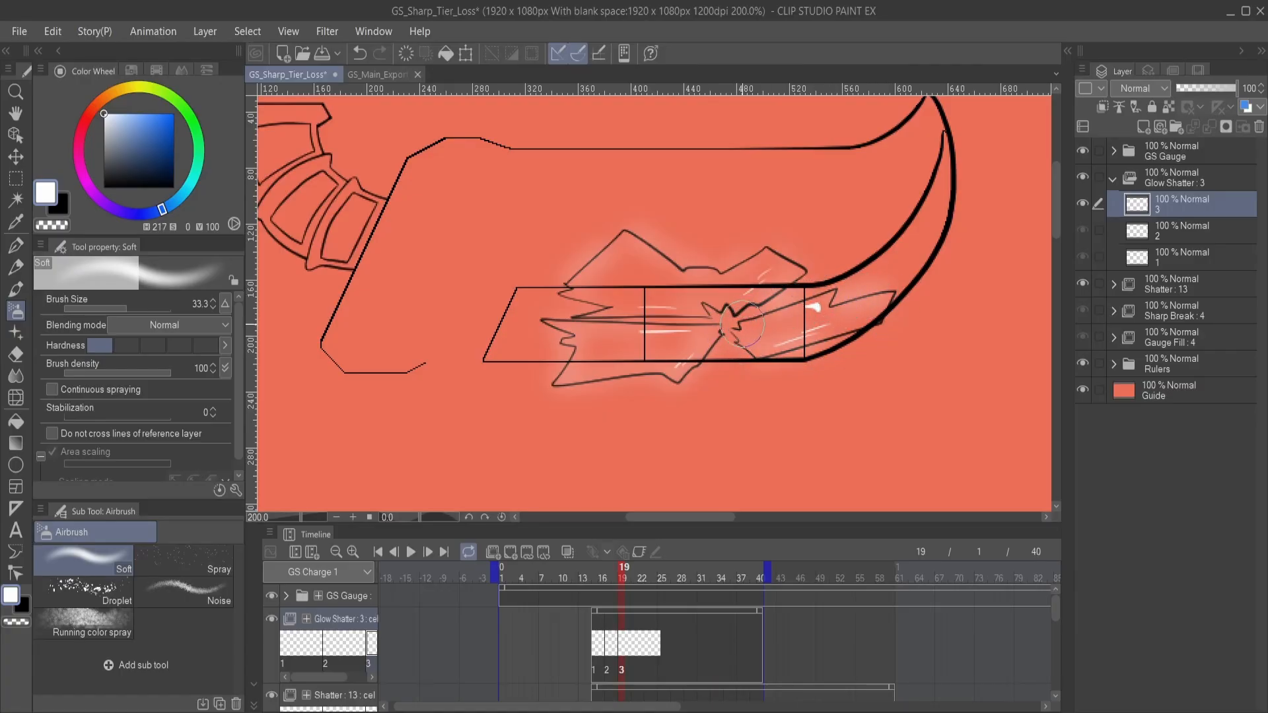
# - Add cel 4 to Glow Shatter at frame 22 and airbrush a soft white glow around the three separated shards
pyautogui.click(639, 653)
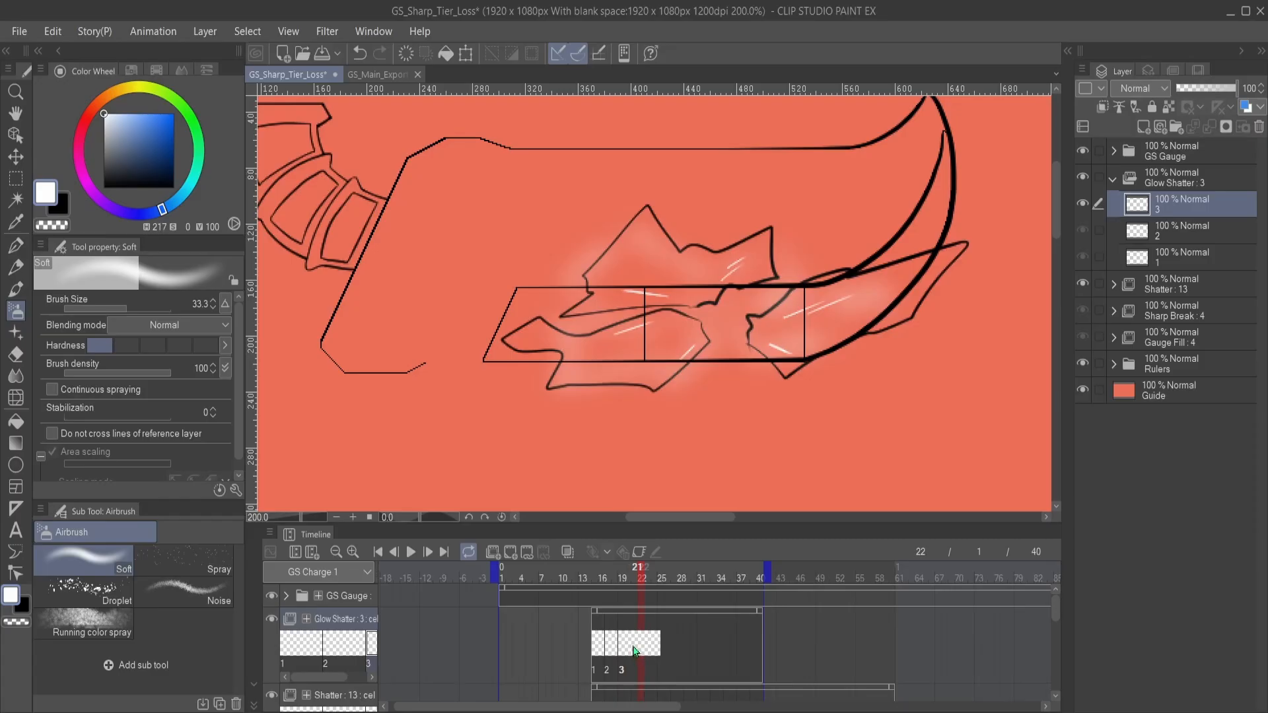
pyautogui.click(512, 553)
pyautogui.moveTo(664, 360); pyautogui.dragTo(701, 357)
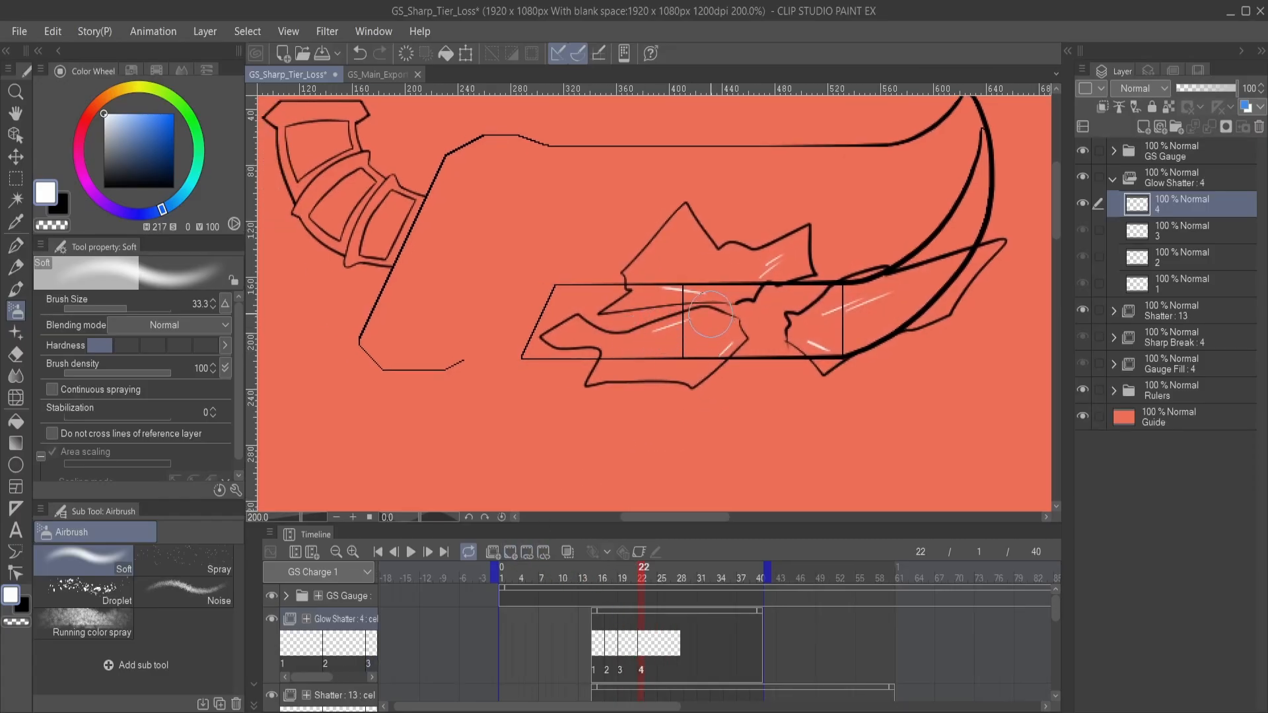
pyautogui.moveTo(710, 313)
pyautogui.mouseDown()
pyautogui.moveTo(624, 336)
pyautogui.moveTo(672, 318)
pyautogui.moveTo(618, 331)
pyautogui.moveTo(573, 311)
pyautogui.moveTo(542, 328)
pyautogui.moveTo(605, 345)
pyautogui.moveTo(587, 385)
pyautogui.moveTo(699, 383)
pyautogui.moveTo(744, 338)
pyautogui.moveTo(735, 318)
pyautogui.moveTo(684, 322)
pyautogui.mouseUp()
pyautogui.moveTo(790, 341); pyautogui.dragTo(756, 405)
pyautogui.moveTo(721, 363)
pyautogui.mouseDown()
pyautogui.moveTo(573, 374)
pyautogui.moveTo(597, 350)
pyautogui.moveTo(594, 326)
pyautogui.moveTo(659, 271)
pyautogui.moveTo(694, 310)
pyautogui.moveTo(774, 296)
pyautogui.moveTo(771, 338)
pyautogui.moveTo(686, 362)
pyautogui.mouseUp()
pyautogui.moveTo(742, 396)
pyautogui.mouseDown()
pyautogui.moveTo(682, 392)
pyautogui.moveTo(711, 394)
pyautogui.moveTo(737, 425)
pyautogui.moveTo(728, 417)
pyautogui.moveTo(875, 361)
pyautogui.moveTo(914, 299)
pyautogui.moveTo(718, 361)
pyautogui.mouseUp()
pyautogui.moveTo(716, 434); pyautogui.dragTo(741, 413)
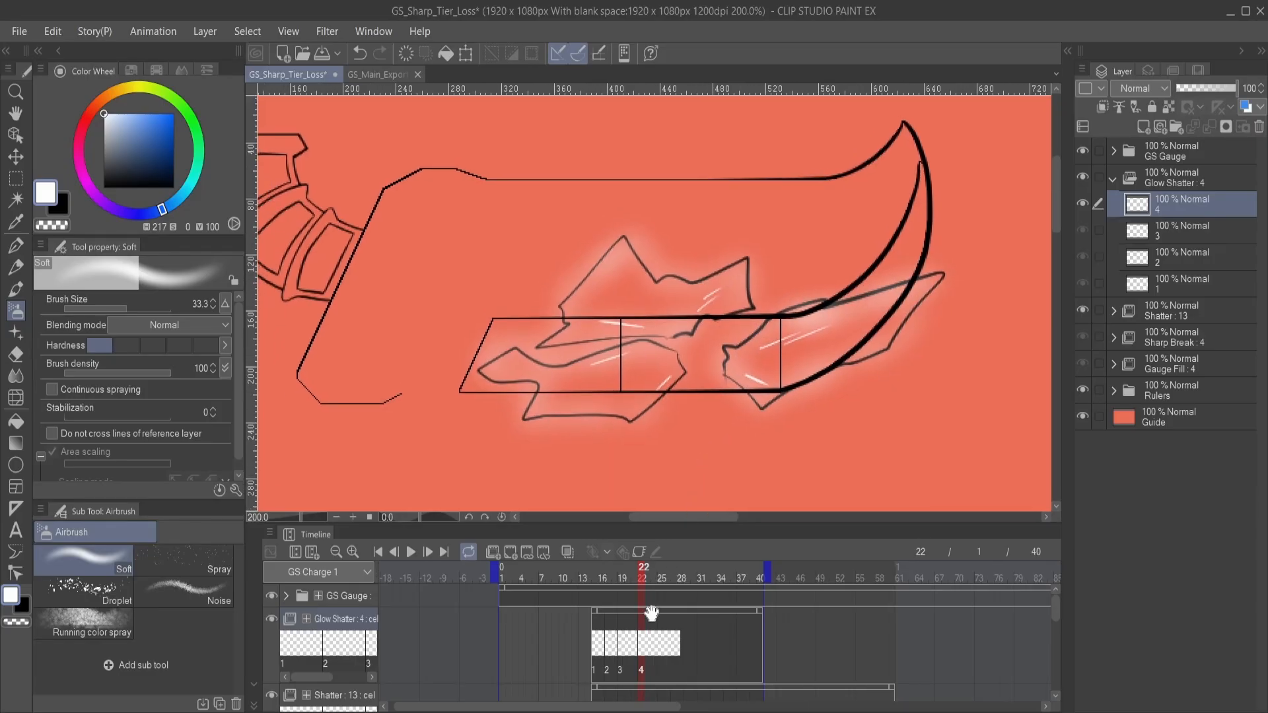
# - Add cel 5 to Glow Shatter at frame 24 and airbrush a soft white glow around the large and small shards
pyautogui.click(655, 651)
pyautogui.moveTo(656, 450); pyautogui.dragTo(677, 471)
pyautogui.click(513, 553)
pyautogui.moveTo(647, 397)
pyautogui.mouseDown()
pyautogui.moveTo(691, 371)
pyautogui.moveTo(650, 430)
pyautogui.moveTo(630, 416)
pyautogui.moveTo(591, 423)
pyautogui.moveTo(580, 365)
pyautogui.moveTo(669, 349)
pyautogui.moveTo(696, 358)
pyautogui.moveTo(700, 345)
pyautogui.moveTo(692, 374)
pyautogui.moveTo(613, 360)
pyautogui.moveTo(715, 291)
pyautogui.moveTo(862, 255)
pyautogui.moveTo(821, 309)
pyautogui.moveTo(657, 373)
pyautogui.mouseUp()
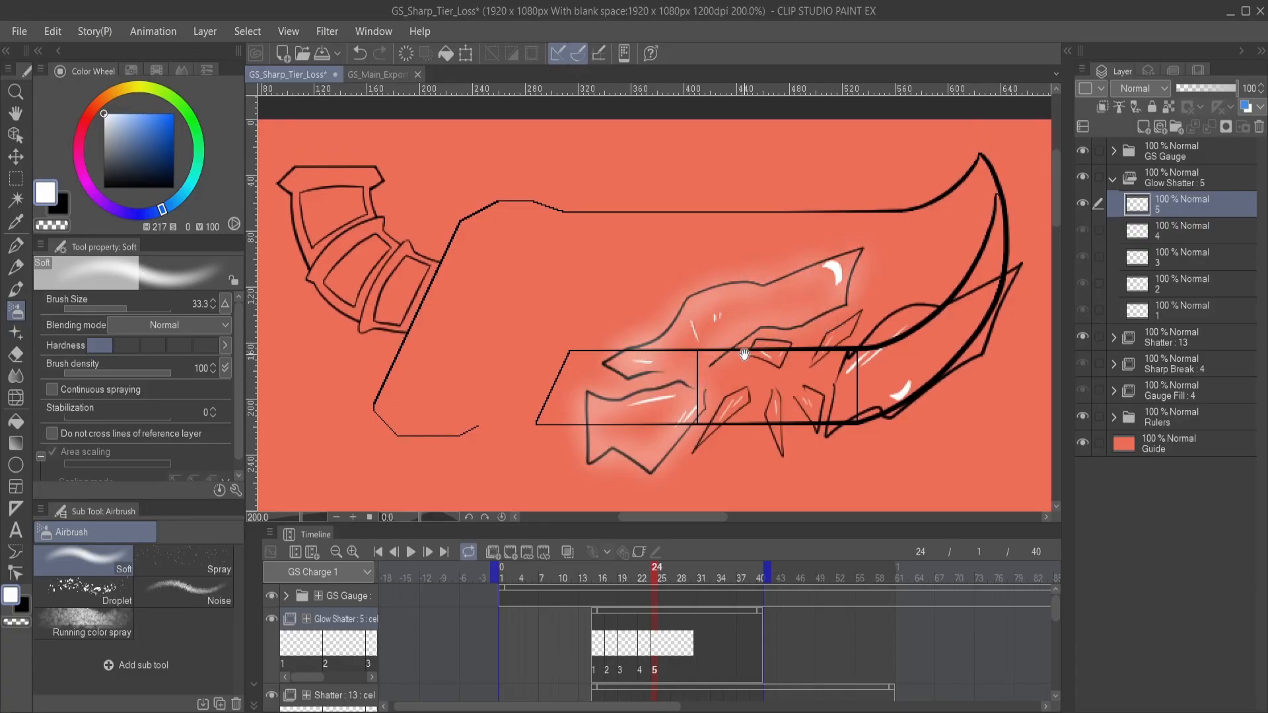
pyautogui.moveTo(744, 355); pyautogui.dragTo(730, 317)
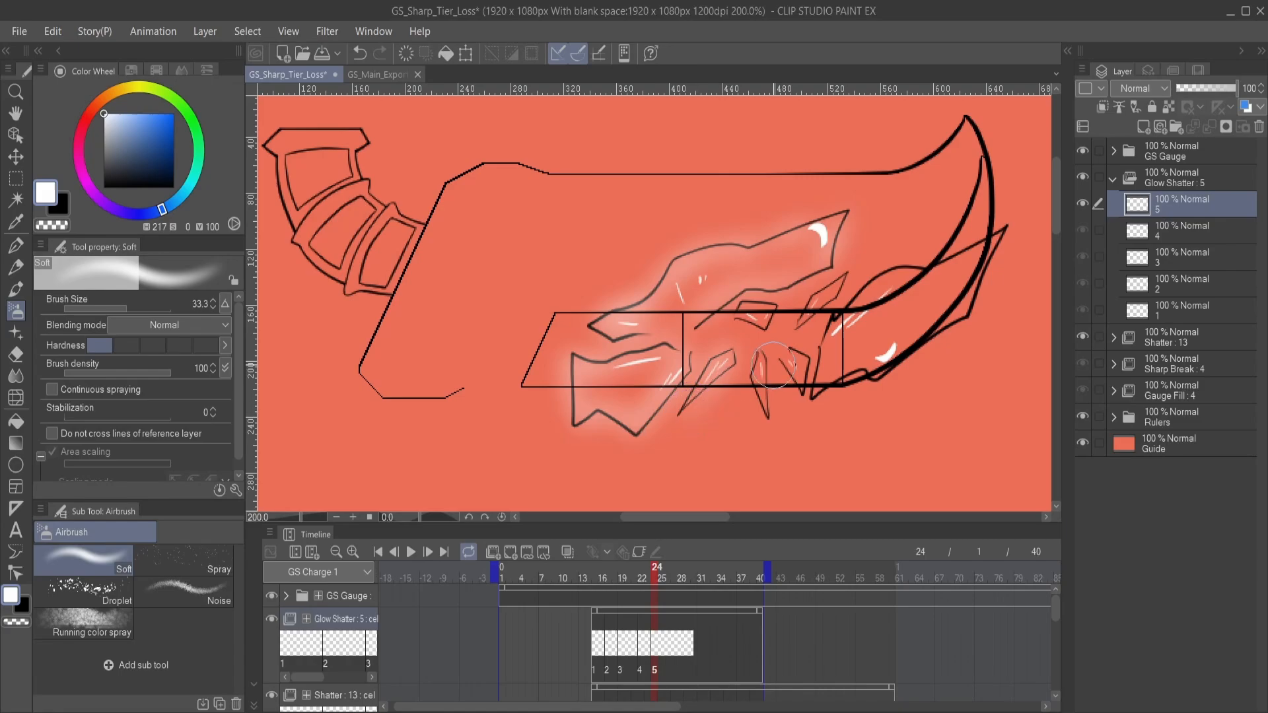
pyautogui.moveTo(772, 365)
pyautogui.mouseDown()
pyautogui.moveTo(765, 408)
pyautogui.moveTo(792, 388)
pyautogui.moveTo(794, 355)
pyautogui.moveTo(799, 382)
pyautogui.moveTo(791, 327)
pyautogui.moveTo(732, 316)
pyautogui.moveTo(770, 309)
pyautogui.moveTo(687, 402)
pyautogui.moveTo(656, 462)
pyautogui.mouseUp()
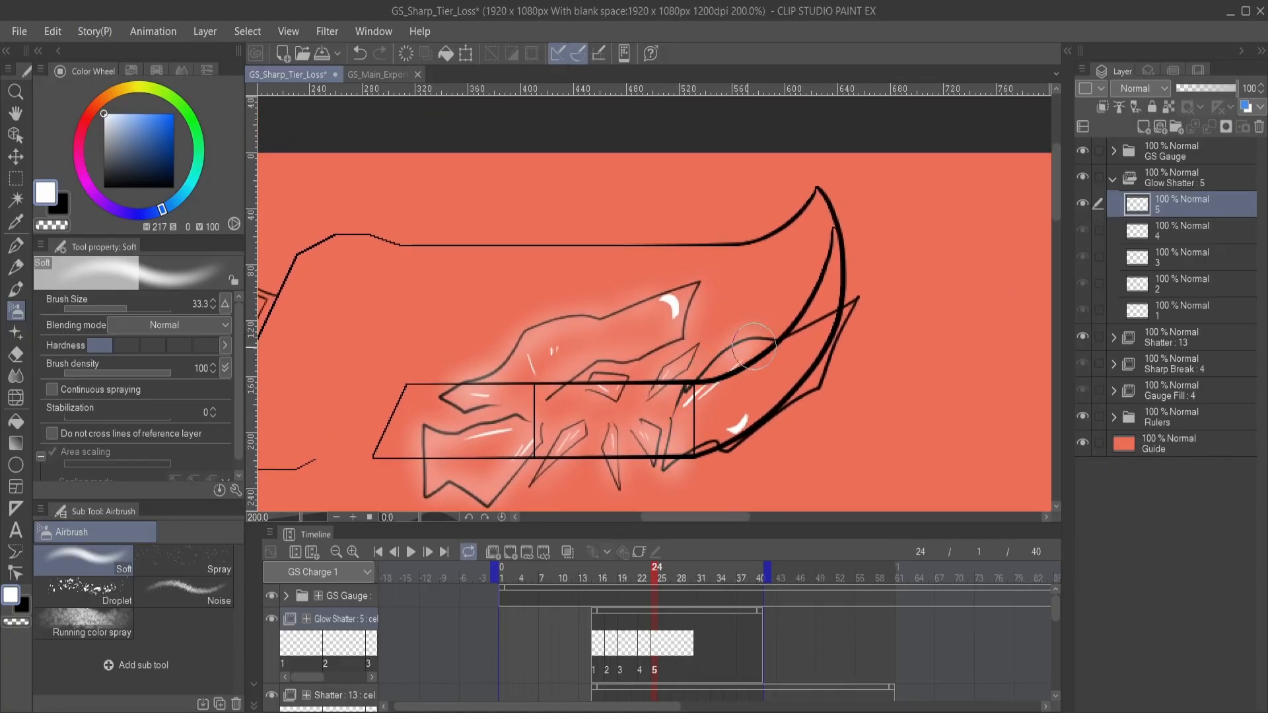
pyautogui.moveTo(753, 346)
pyautogui.mouseDown()
pyautogui.moveTo(848, 311)
pyautogui.moveTo(818, 383)
pyautogui.moveTo(731, 447)
pyautogui.mouseUp()
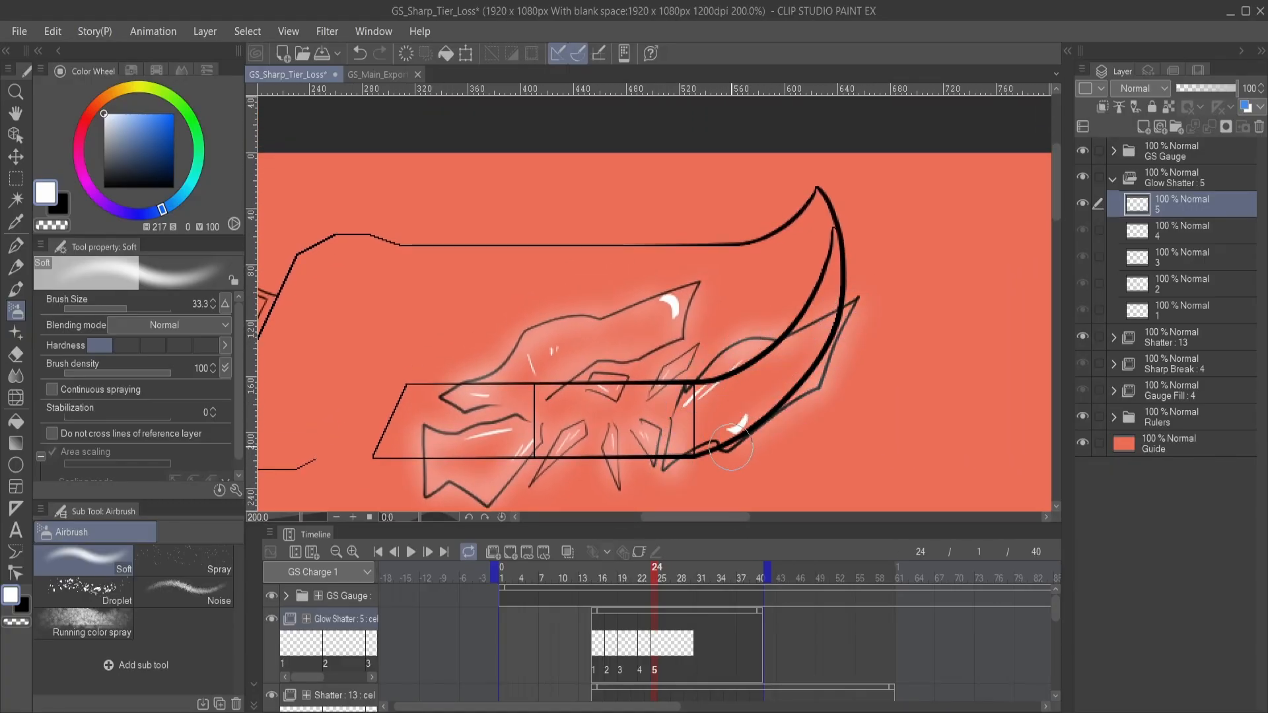
pyautogui.moveTo(640, 459); pyautogui.dragTo(743, 391)
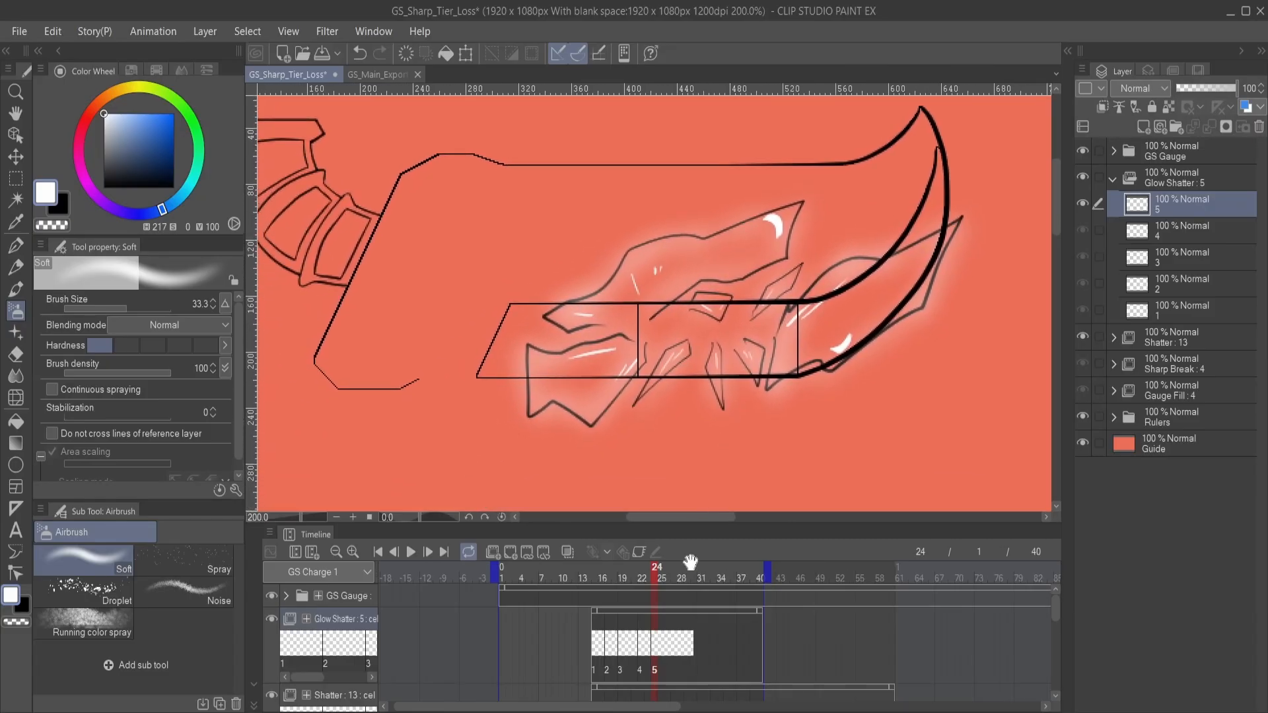
# - Add cel 6 to Glow Shatter at frame 26 and airbrush a soft white glow around the large and small shards
pyautogui.click(666, 652)
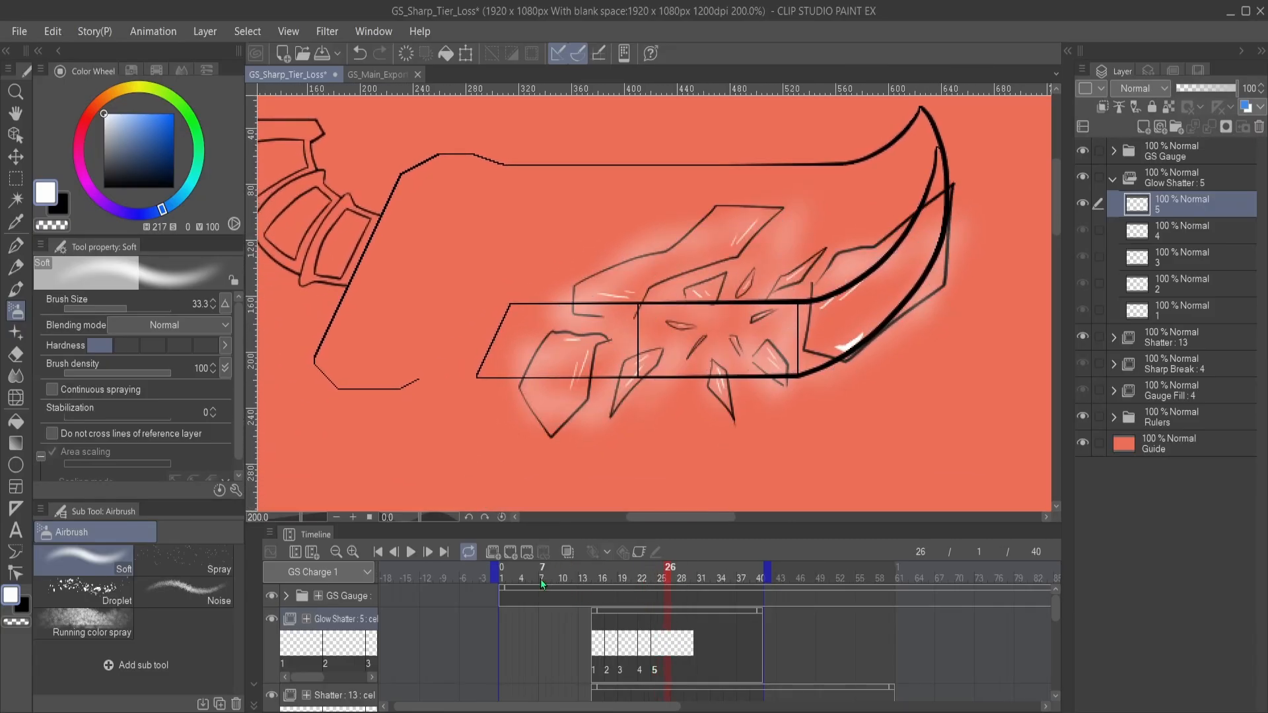
pyautogui.click(510, 552)
pyautogui.click(653, 646)
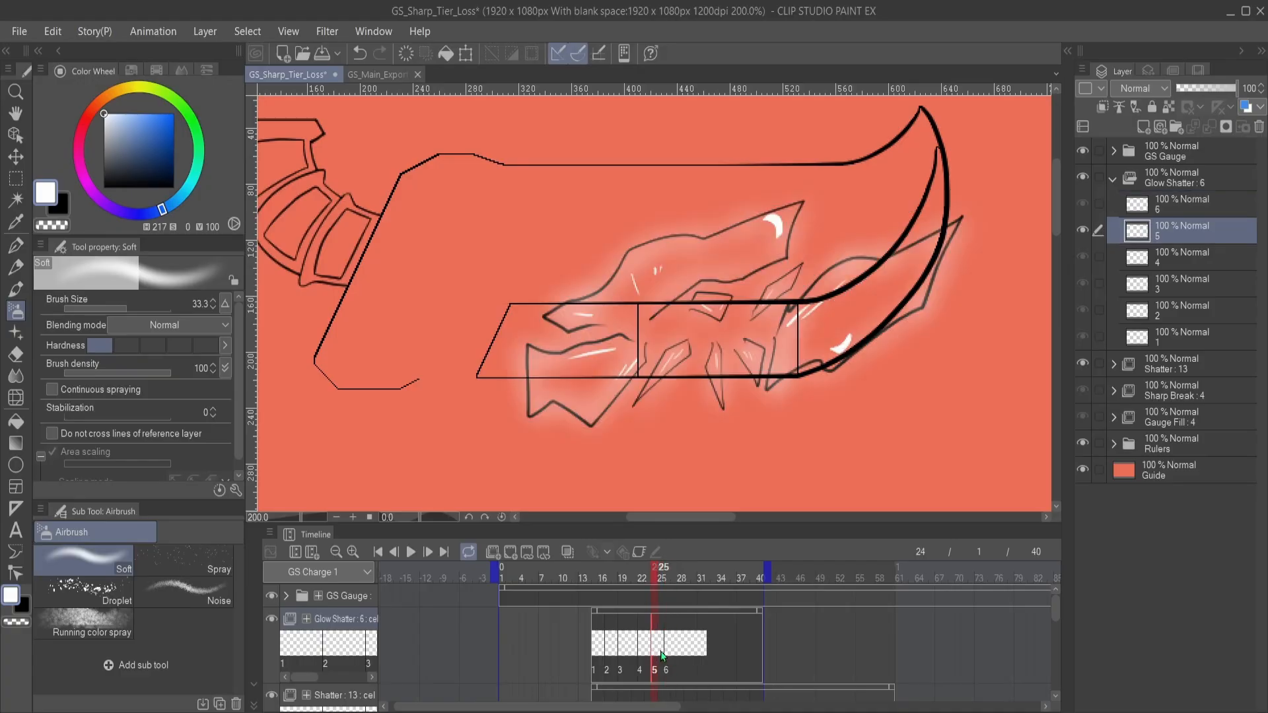
pyautogui.click(669, 647)
pyautogui.moveTo(605, 386); pyautogui.dragTo(654, 386)
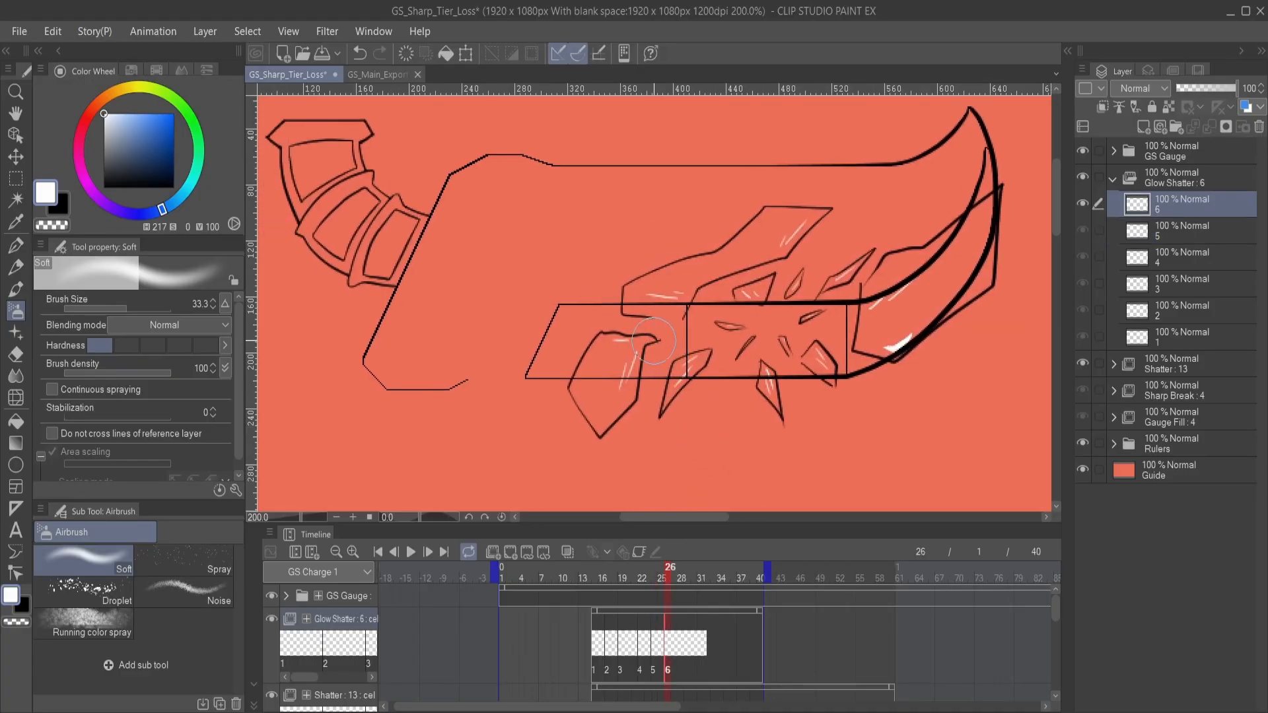
pyautogui.moveTo(653, 341)
pyautogui.mouseDown()
pyautogui.moveTo(627, 411)
pyautogui.moveTo(598, 432)
pyautogui.moveTo(576, 388)
pyautogui.moveTo(584, 352)
pyautogui.moveTo(609, 335)
pyautogui.moveTo(653, 340)
pyautogui.moveTo(660, 367)
pyautogui.moveTo(704, 345)
pyautogui.mouseUp()
pyautogui.moveTo(687, 340); pyautogui.dragTo(684, 424)
pyautogui.moveTo(684, 404)
pyautogui.mouseDown()
pyautogui.moveTo(620, 395)
pyautogui.moveTo(627, 362)
pyautogui.moveTo(741, 323)
pyautogui.moveTo(691, 345)
pyautogui.moveTo(778, 283)
pyautogui.moveTo(752, 302)
pyautogui.moveTo(812, 292)
pyautogui.moveTo(710, 394)
pyautogui.moveTo(692, 371)
pyautogui.moveTo(717, 347)
pyautogui.moveTo(703, 336)
pyautogui.moveTo(738, 328)
pyautogui.mouseUp()
pyautogui.moveTo(739, 383)
pyautogui.mouseDown()
pyautogui.moveTo(699, 356)
pyautogui.moveTo(717, 429)
pyautogui.moveTo(695, 396)
pyautogui.moveTo(666, 414)
pyautogui.moveTo(677, 389)
pyautogui.mouseUp()
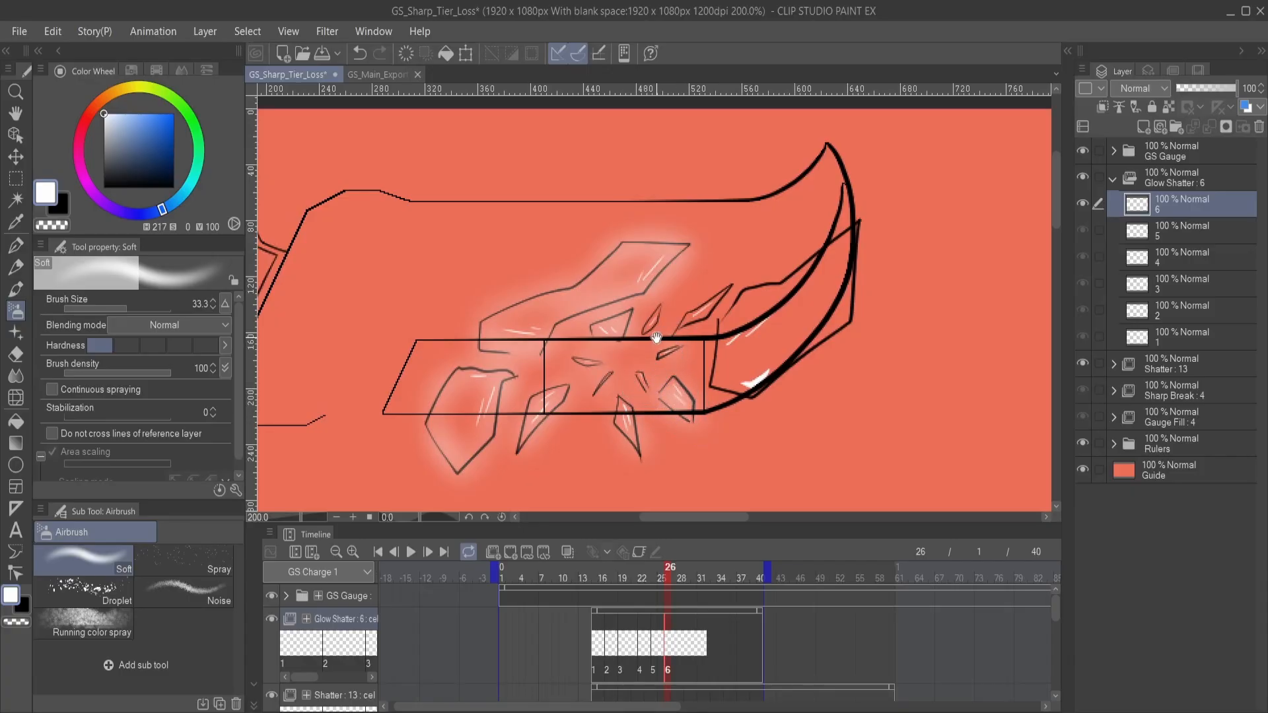
pyautogui.moveTo(656, 338); pyautogui.dragTo(666, 385)
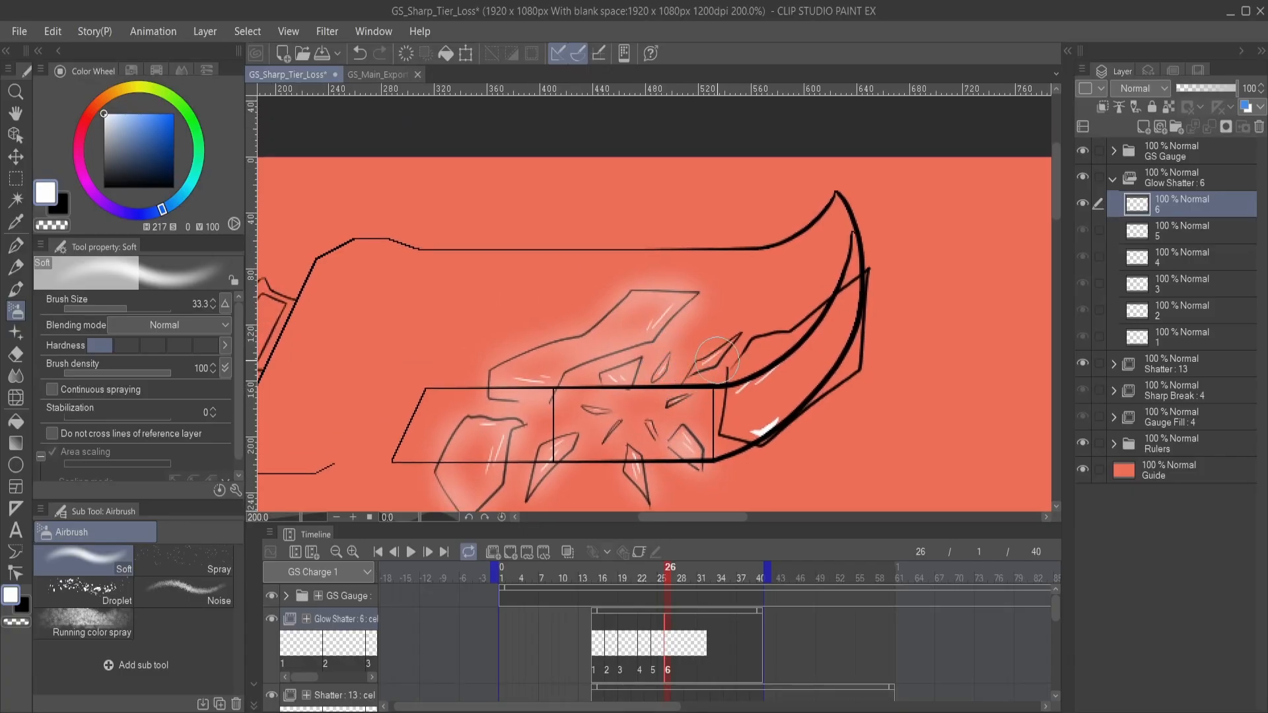
pyautogui.moveTo(743, 382)
pyautogui.mouseDown()
pyautogui.moveTo(632, 377)
pyautogui.moveTo(614, 427)
pyautogui.moveTo(632, 437)
pyautogui.moveTo(750, 356)
pyautogui.moveTo(752, 307)
pyautogui.moveTo(720, 291)
pyautogui.moveTo(624, 381)
pyautogui.mouseUp()
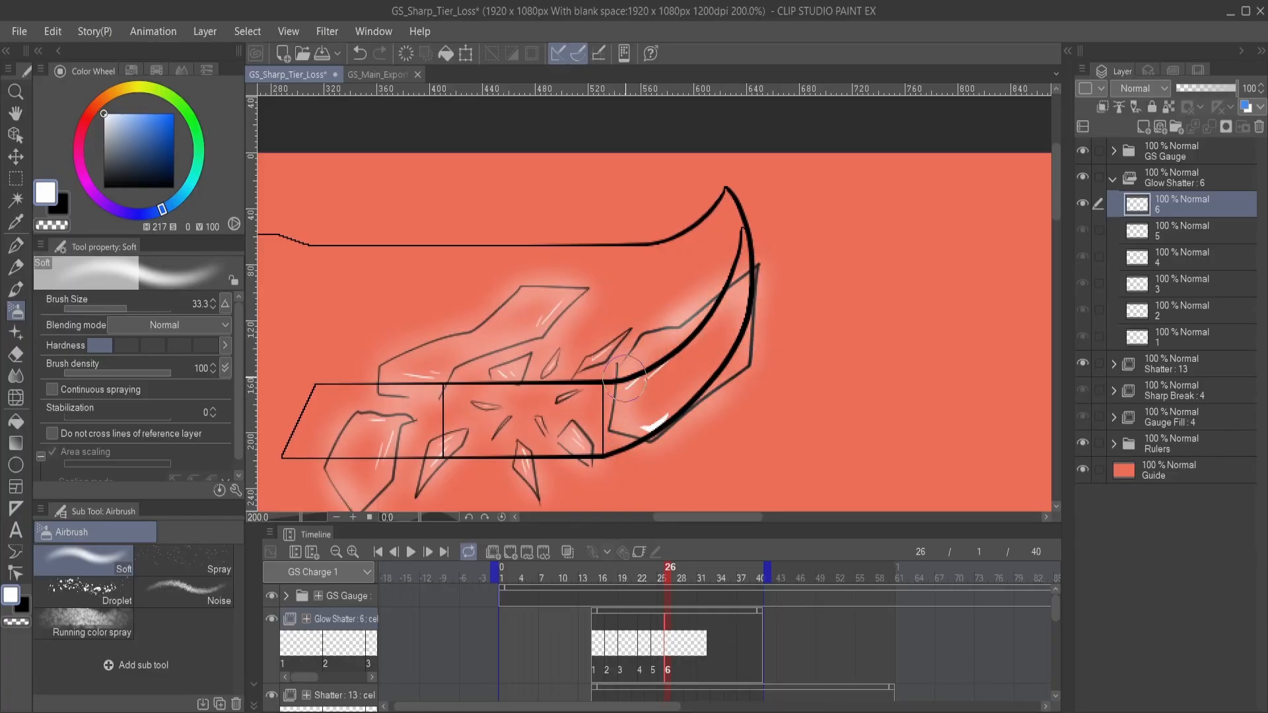
pyautogui.moveTo(572, 423)
pyautogui.mouseDown()
pyautogui.moveTo(680, 383)
pyautogui.moveTo(734, 397)
pyautogui.mouseUp()
# - Add cel 7 to Glow Shatter at frame 27 and airbrush a soft white glow around the two large left-hand shards
pyautogui.click(677, 647)
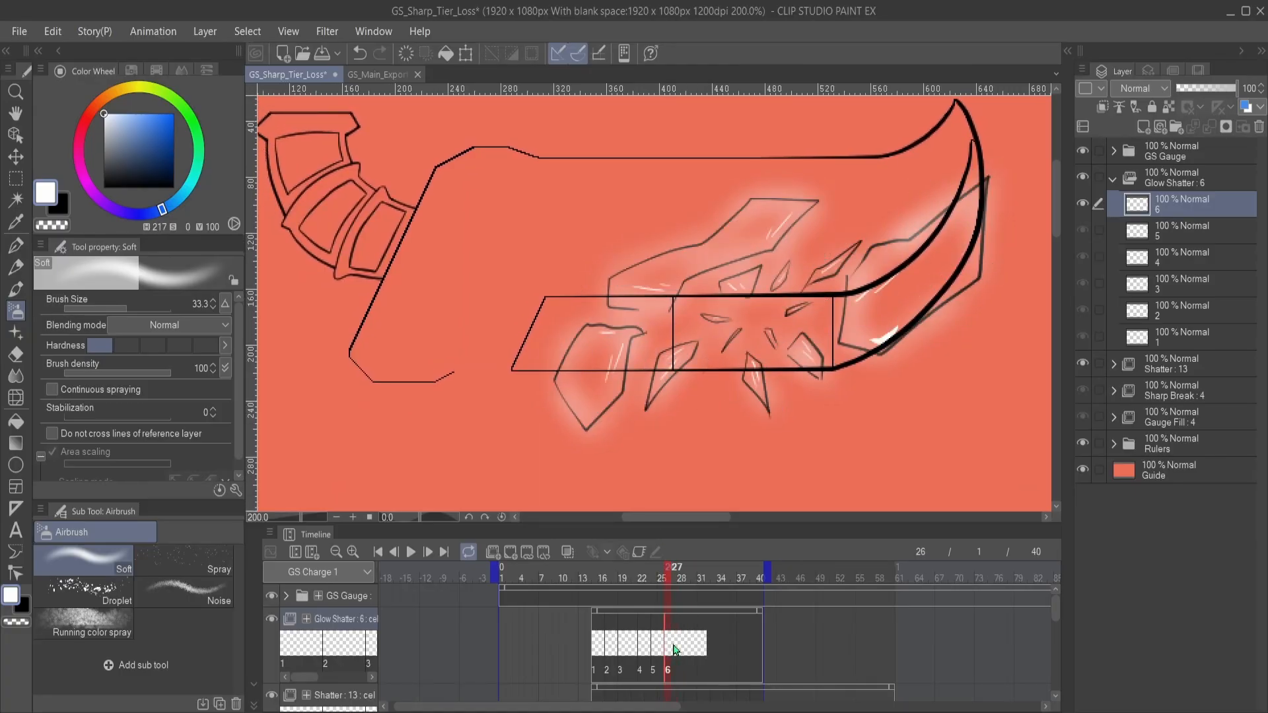
pyautogui.click(678, 646)
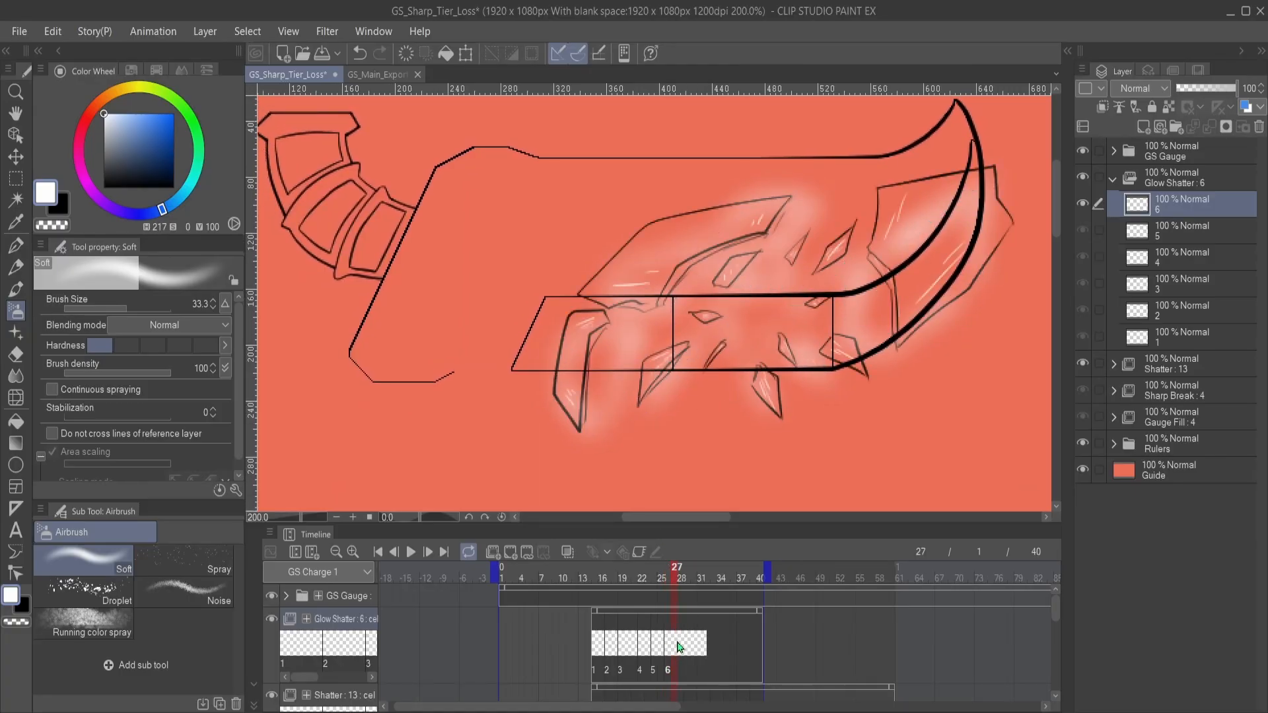
pyautogui.click(510, 552)
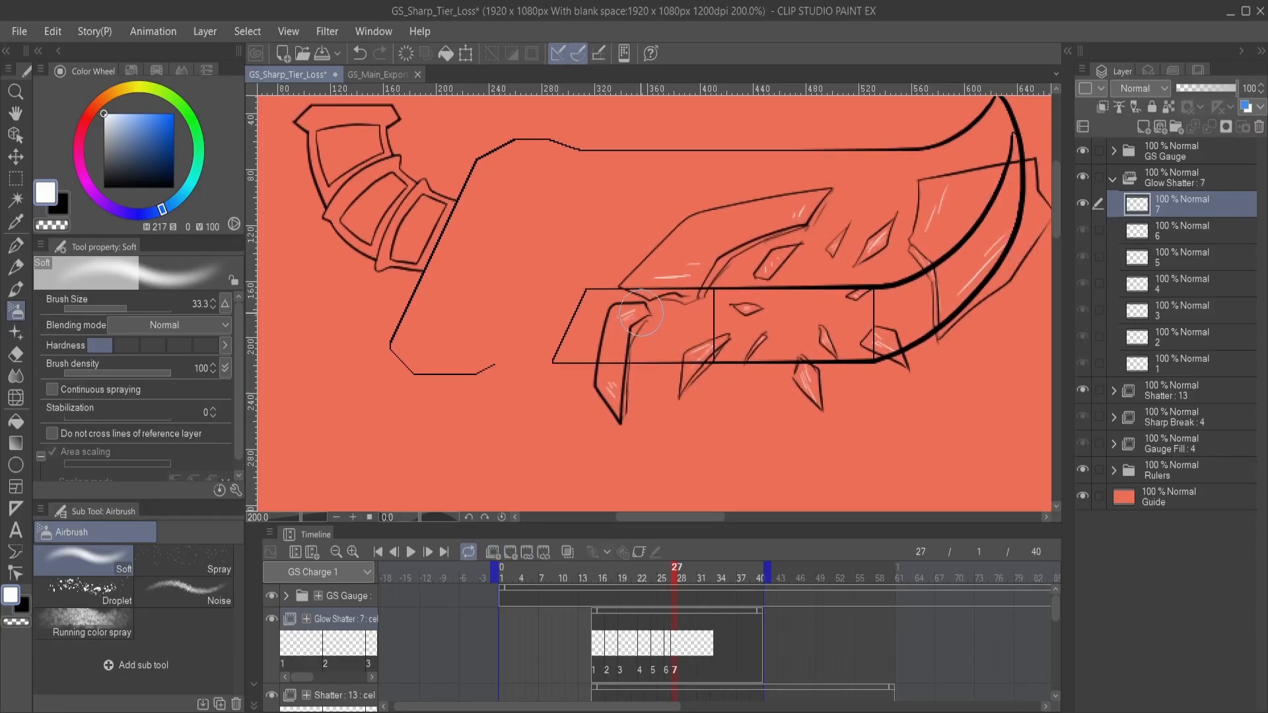
pyautogui.moveTo(641, 315)
pyautogui.mouseDown()
pyautogui.moveTo(626, 338)
pyautogui.moveTo(646, 313)
pyautogui.moveTo(617, 313)
pyautogui.moveTo(627, 305)
pyautogui.moveTo(601, 358)
pyautogui.moveTo(604, 348)
pyautogui.moveTo(617, 418)
pyautogui.moveTo(623, 346)
pyautogui.mouseUp()
pyautogui.moveTo(672, 323)
pyautogui.mouseDown()
pyautogui.moveTo(665, 354)
pyautogui.moveTo(635, 374)
pyautogui.moveTo(604, 310)
pyautogui.moveTo(660, 277)
pyautogui.moveTo(796, 245)
pyautogui.moveTo(772, 276)
pyautogui.moveTo(648, 318)
pyautogui.mouseUp()
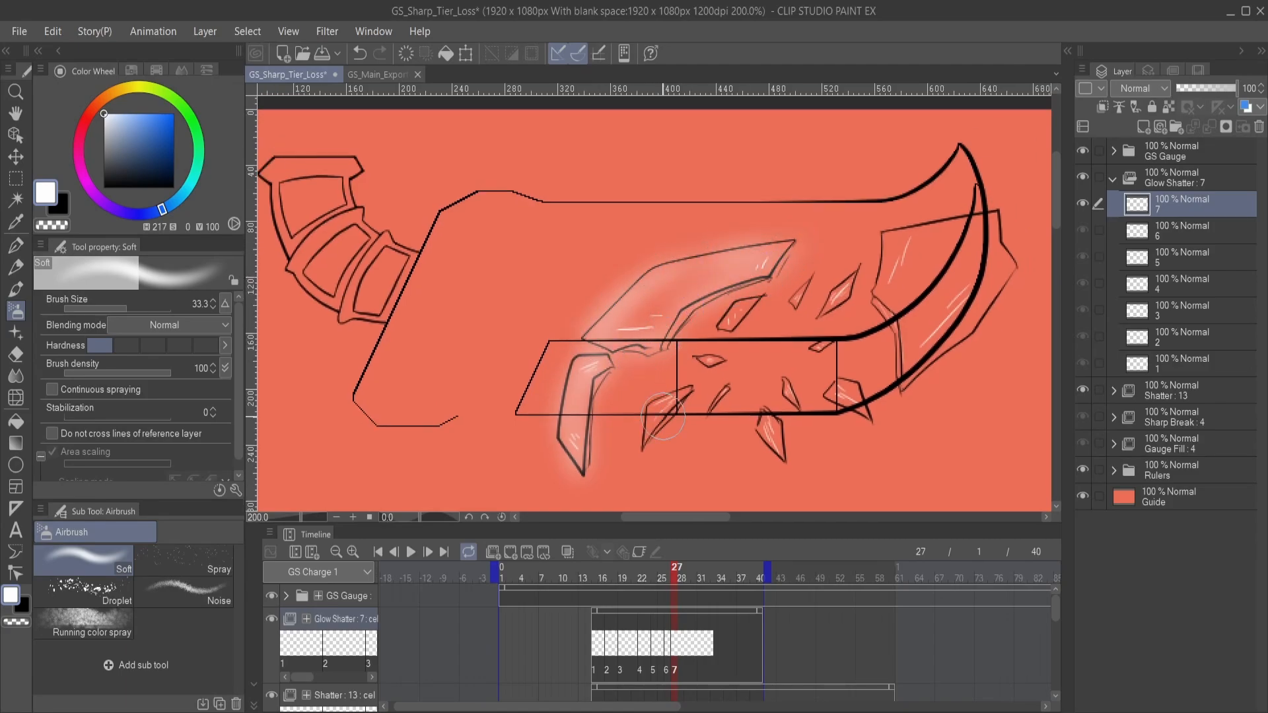
# - Airbrush a soft white glow around the small middle shards and the large shard near the blade tip on cel 7
pyautogui.moveTo(693, 385)
pyautogui.mouseDown()
pyautogui.moveTo(650, 420)
pyautogui.moveTo(680, 408)
pyautogui.mouseUp()
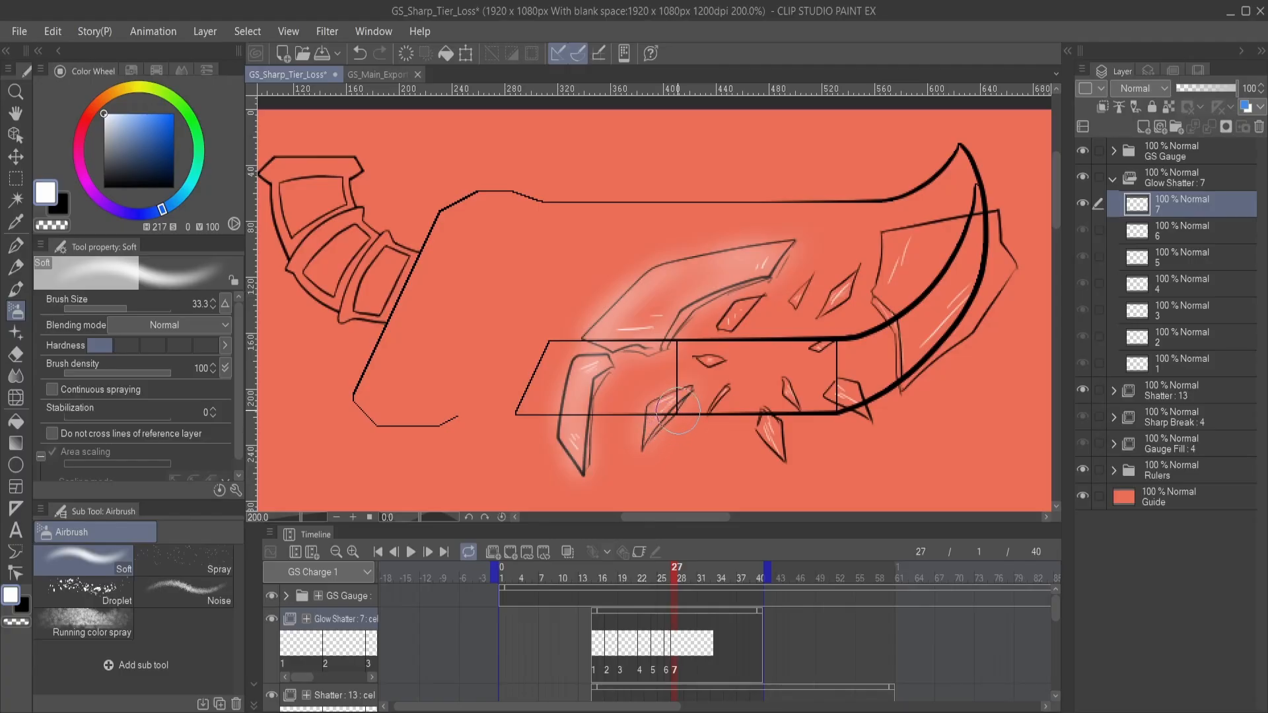
pyautogui.moveTo(725, 371); pyautogui.dragTo(650, 381)
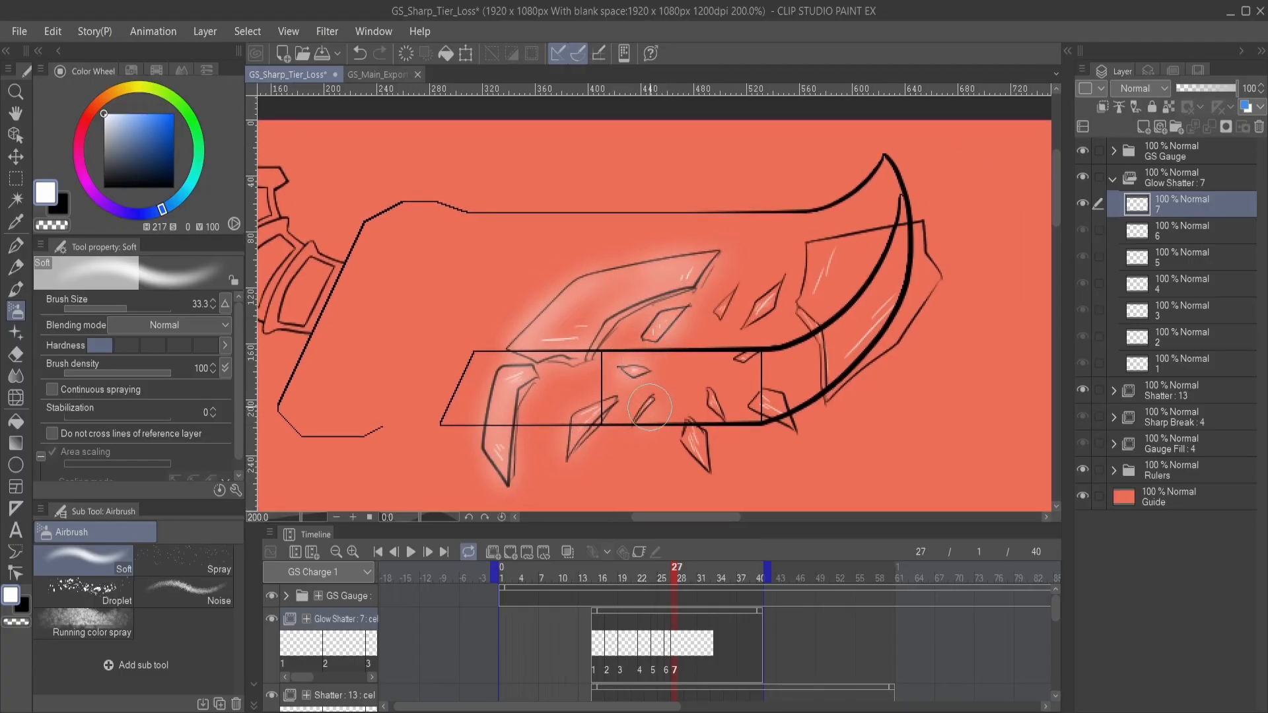
pyautogui.moveTo(681, 432); pyautogui.dragTo(644, 405)
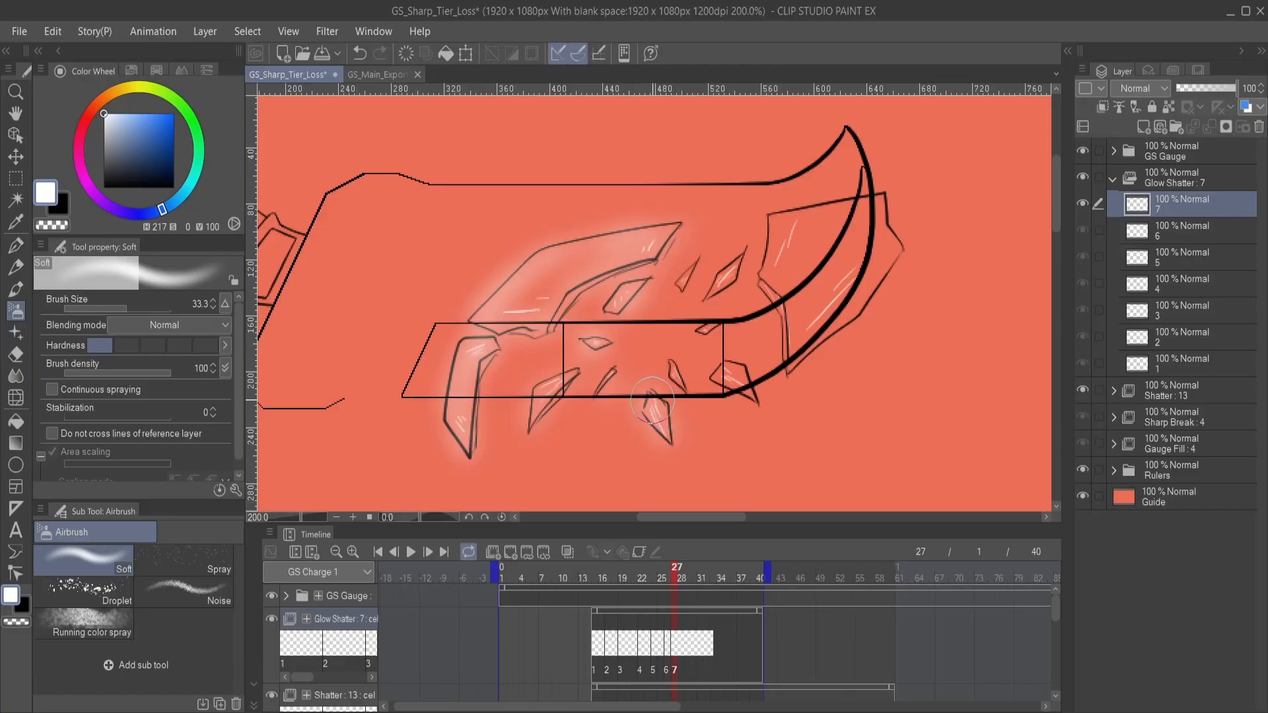
pyautogui.moveTo(689, 351); pyautogui.dragTo(687, 404)
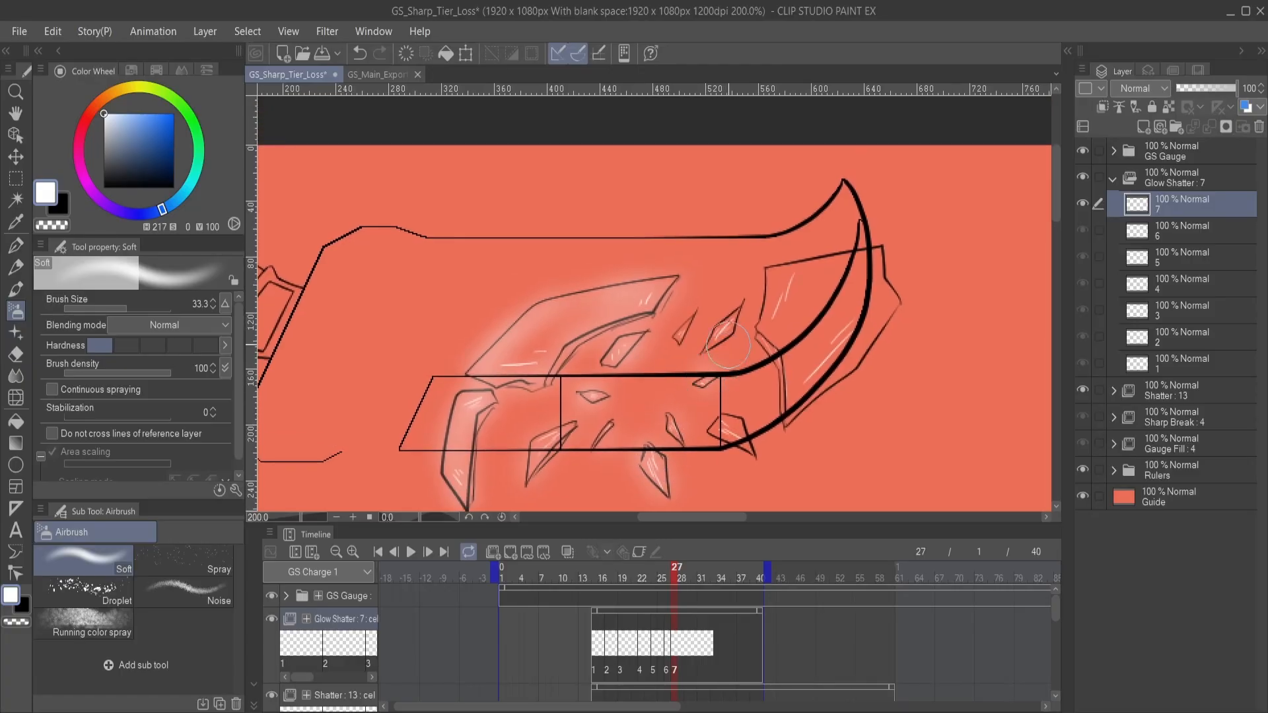
pyautogui.moveTo(689, 331)
pyautogui.mouseDown()
pyautogui.moveTo(696, 316)
pyautogui.moveTo(674, 344)
pyautogui.moveTo(695, 315)
pyautogui.mouseUp()
pyautogui.moveTo(732, 390); pyautogui.dragTo(698, 334)
pyautogui.moveTo(684, 379)
pyautogui.mouseDown()
pyautogui.moveTo(676, 371)
pyautogui.moveTo(712, 395)
pyautogui.moveTo(696, 366)
pyautogui.moveTo(677, 462)
pyautogui.moveTo(651, 357)
pyautogui.moveTo(661, 315)
pyautogui.moveTo(739, 291)
pyautogui.moveTo(779, 305)
pyautogui.moveTo(766, 378)
pyautogui.moveTo(694, 445)
pyautogui.moveTo(615, 452)
pyautogui.moveTo(694, 363)
pyautogui.mouseUp()
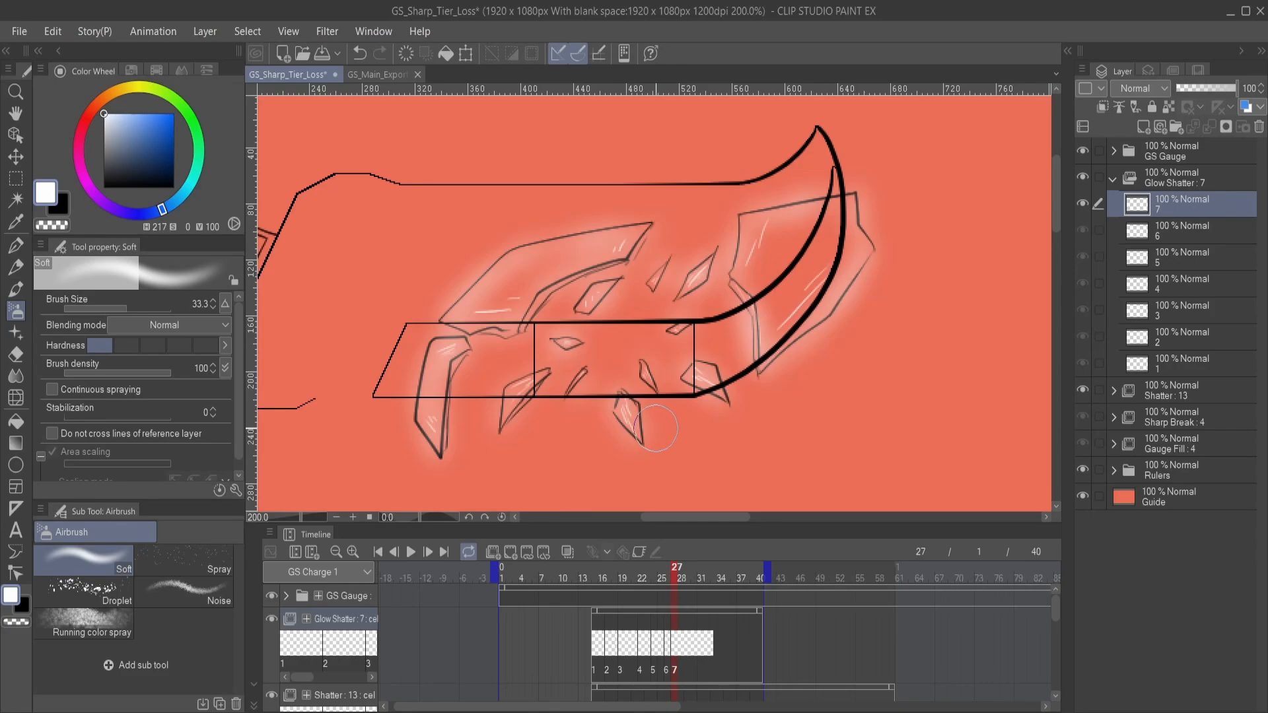
pyautogui.moveTo(659, 429)
pyautogui.mouseDown()
pyautogui.moveTo(664, 401)
pyautogui.moveTo(698, 445)
pyautogui.mouseUp()
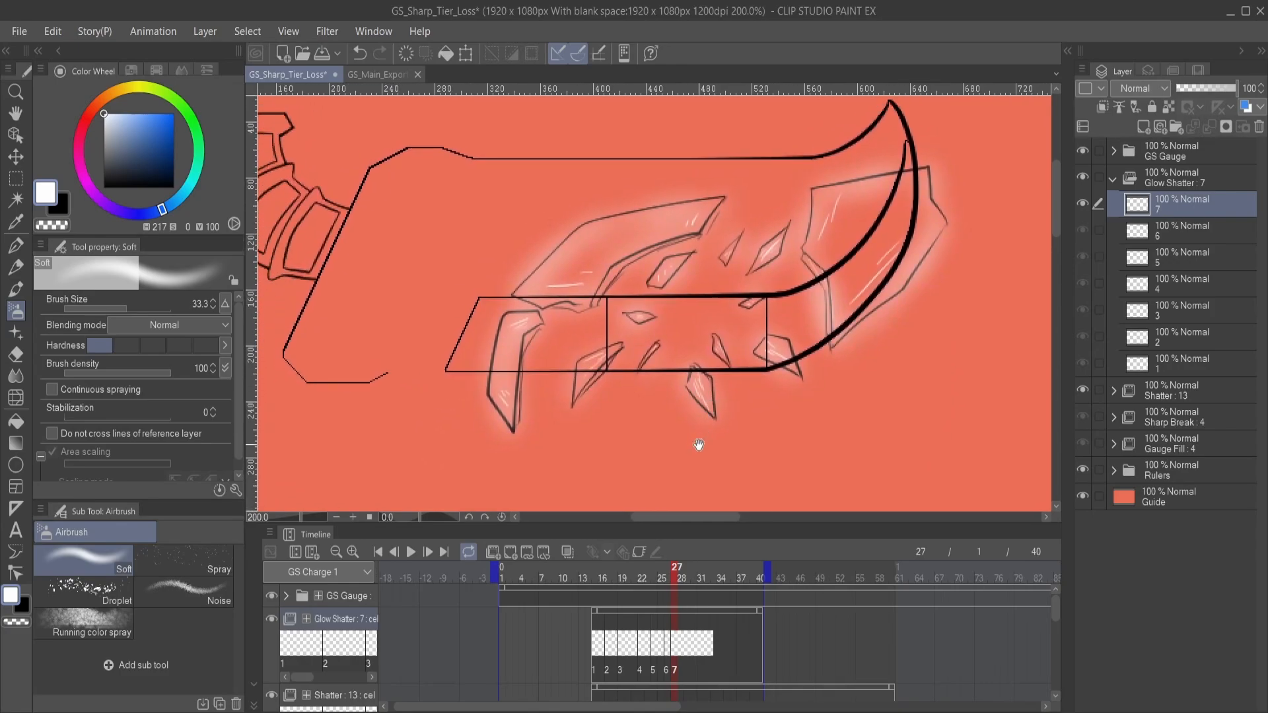
# - Enlarge the timeline scale and shift the start of Glow Shatter cel 5 to frame 23 to match the Shatter drawing
pyautogui.click(669, 650)
pyautogui.click(676, 650)
pyautogui.click(669, 650)
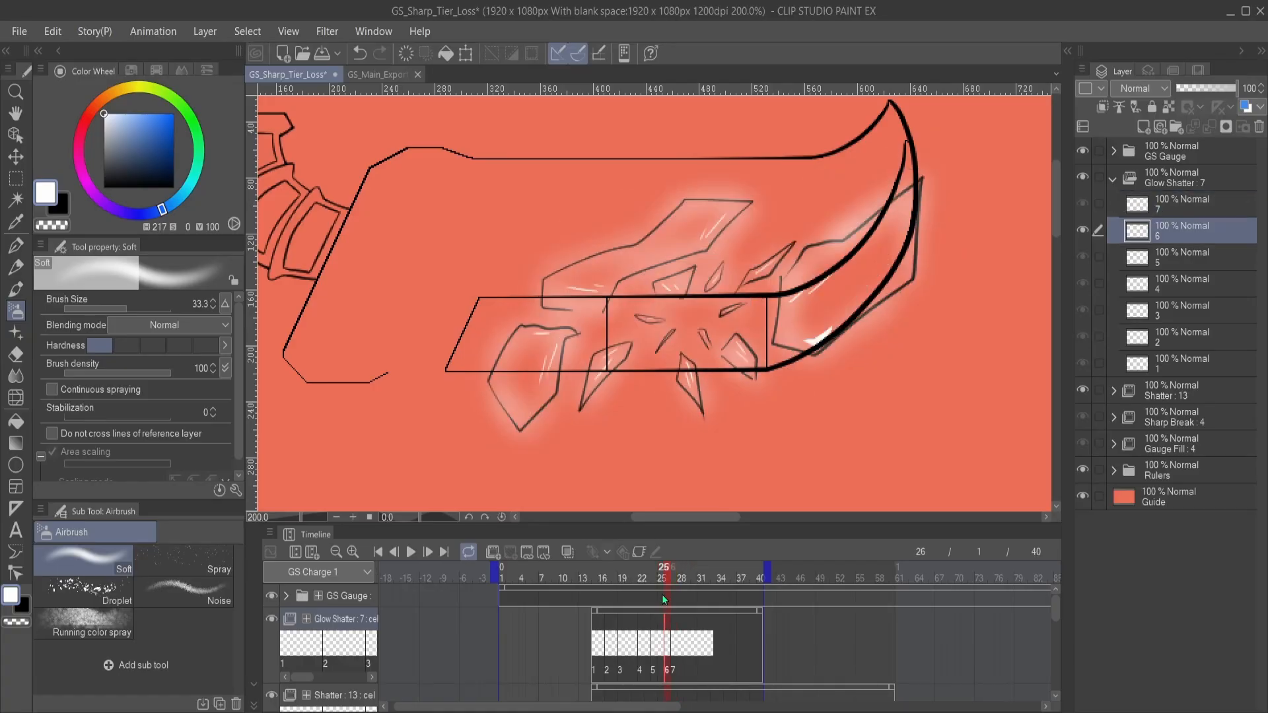
pyautogui.click(353, 552)
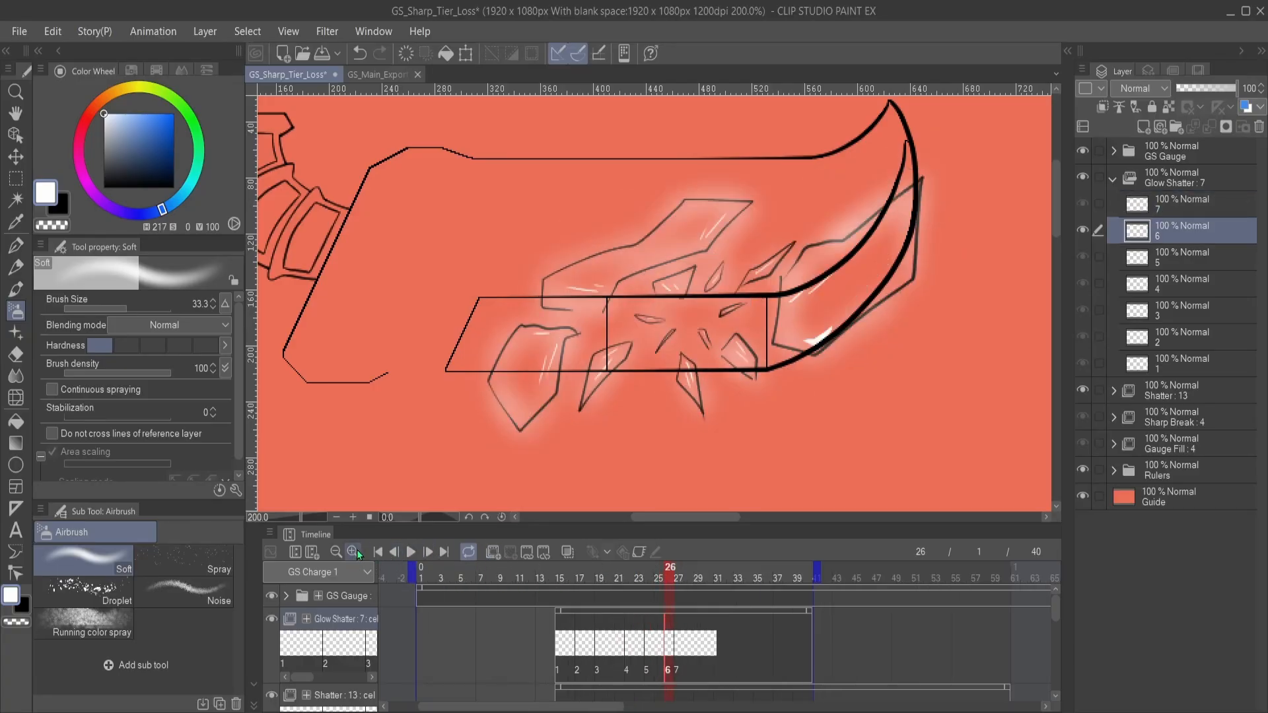
pyautogui.click(352, 552)
pyautogui.click(617, 650)
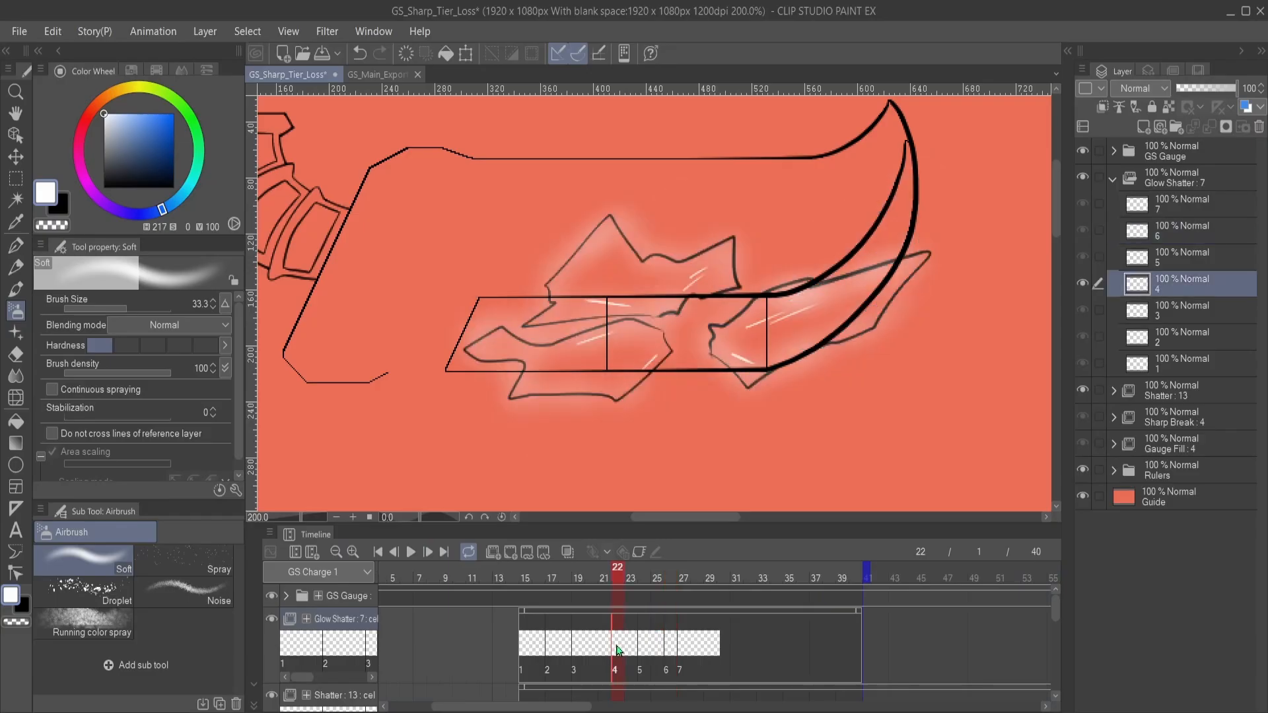
pyautogui.click(632, 646)
pyautogui.click(617, 650)
pyautogui.click(629, 649)
pyautogui.click(639, 647)
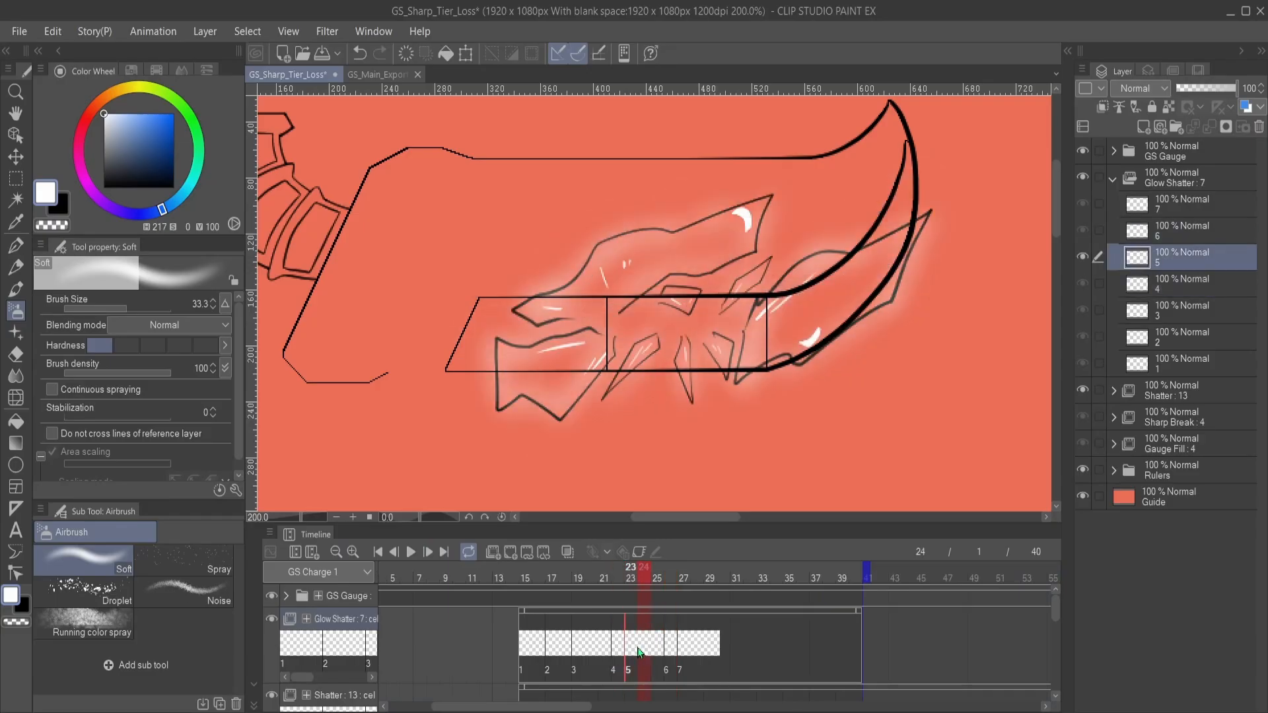
# - Check the Glow Shatter cels frame by frame from frame 15 and shift the start of cel 4 to frame 21
pyautogui.click(526, 650)
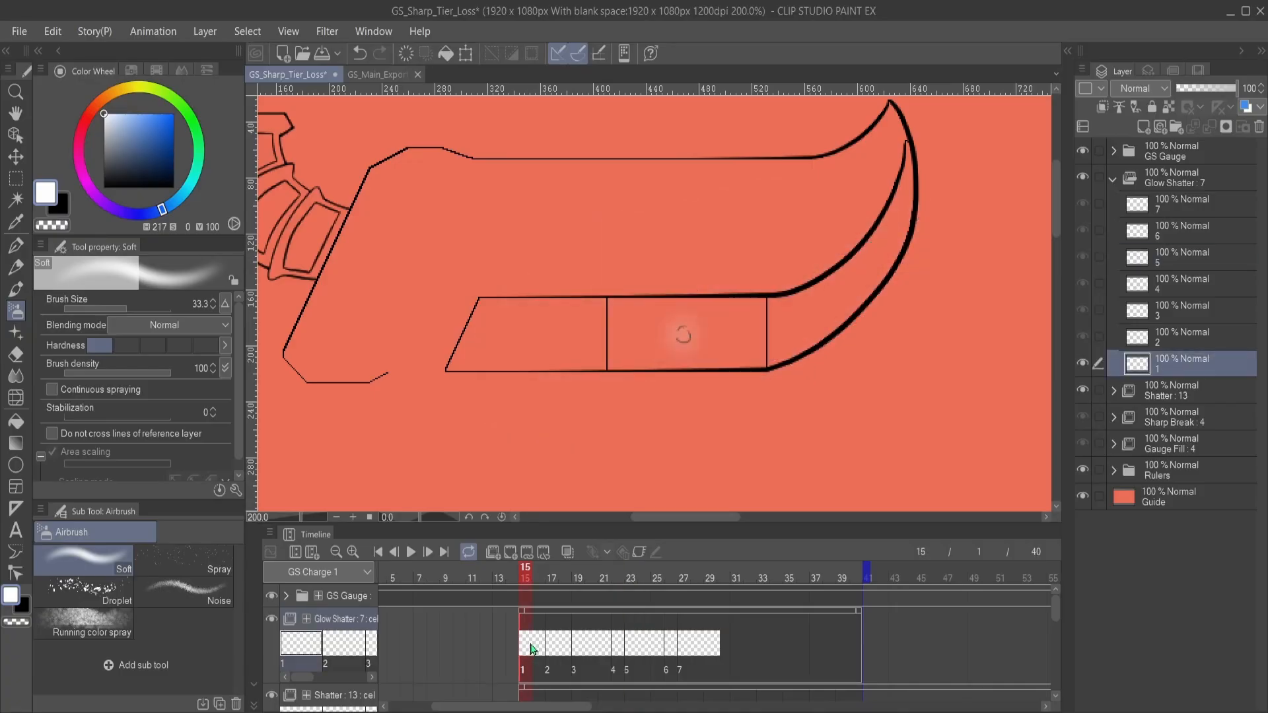
pyautogui.click(539, 647)
pyautogui.click(553, 645)
pyautogui.click(565, 647)
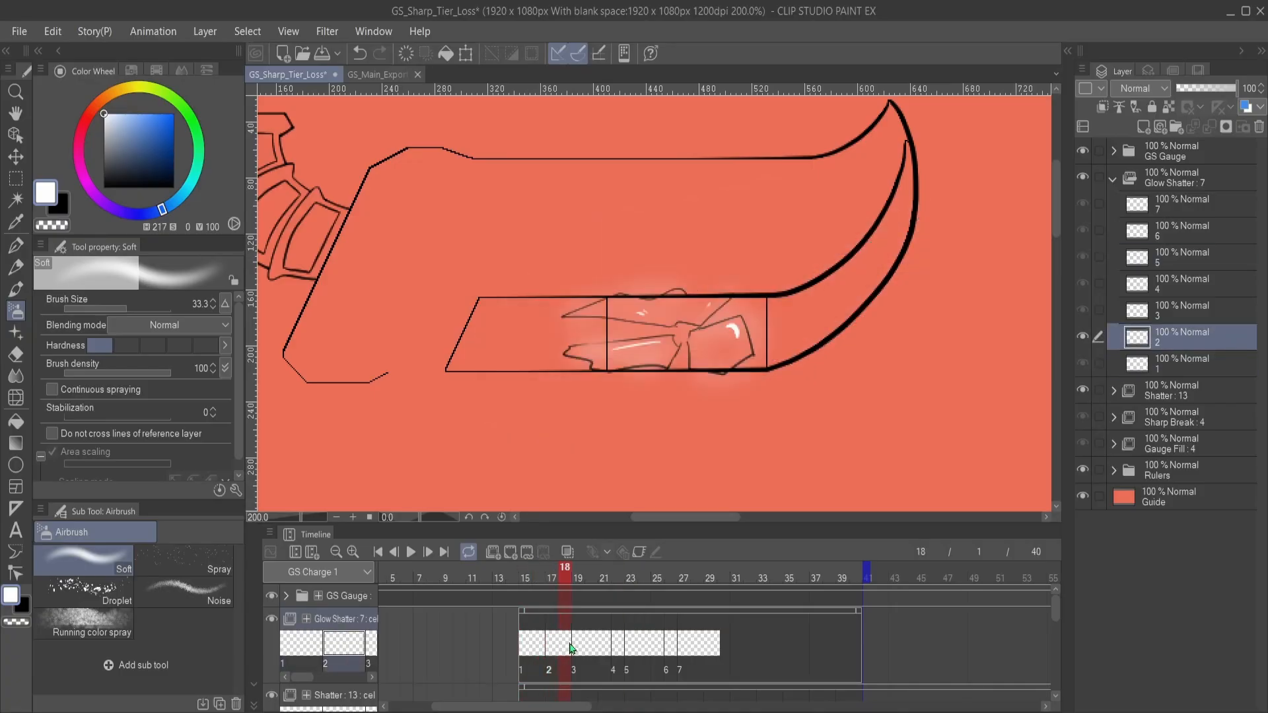
pyautogui.click(578, 647)
pyautogui.click(591, 646)
pyautogui.click(603, 643)
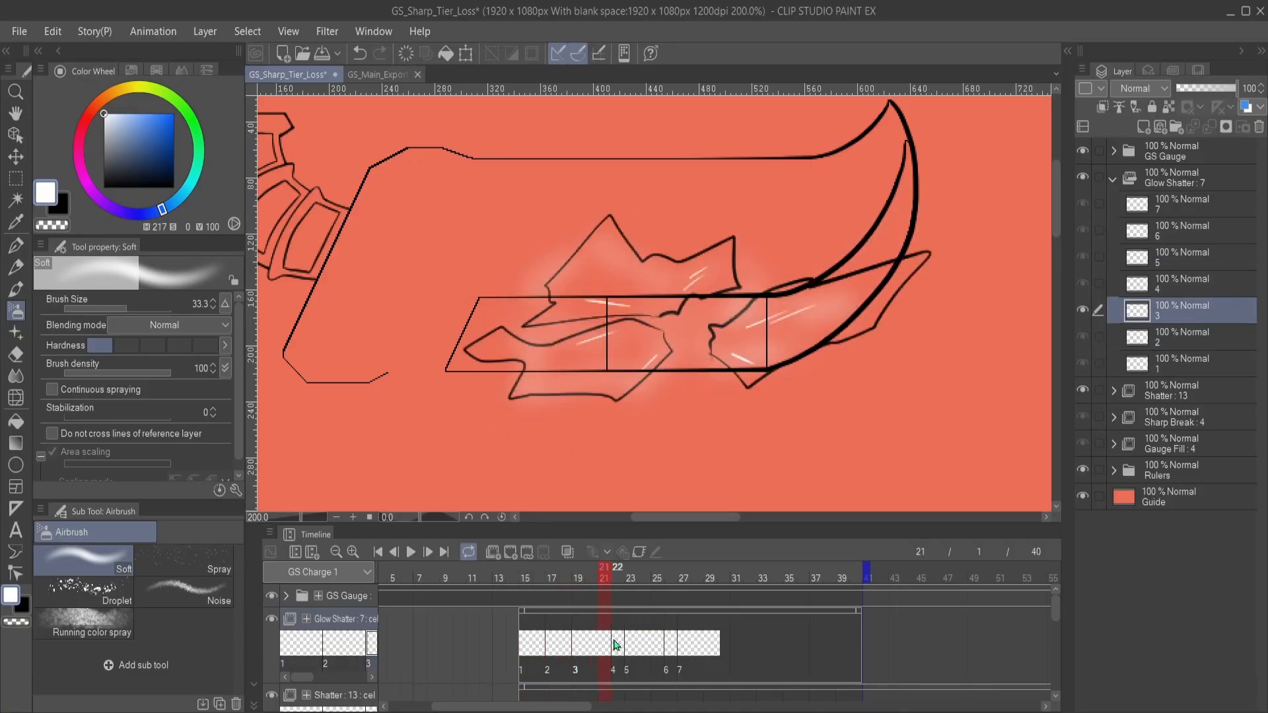
pyautogui.click(616, 645)
pyautogui.moveTo(604, 644); pyautogui.dragTo(605, 644)
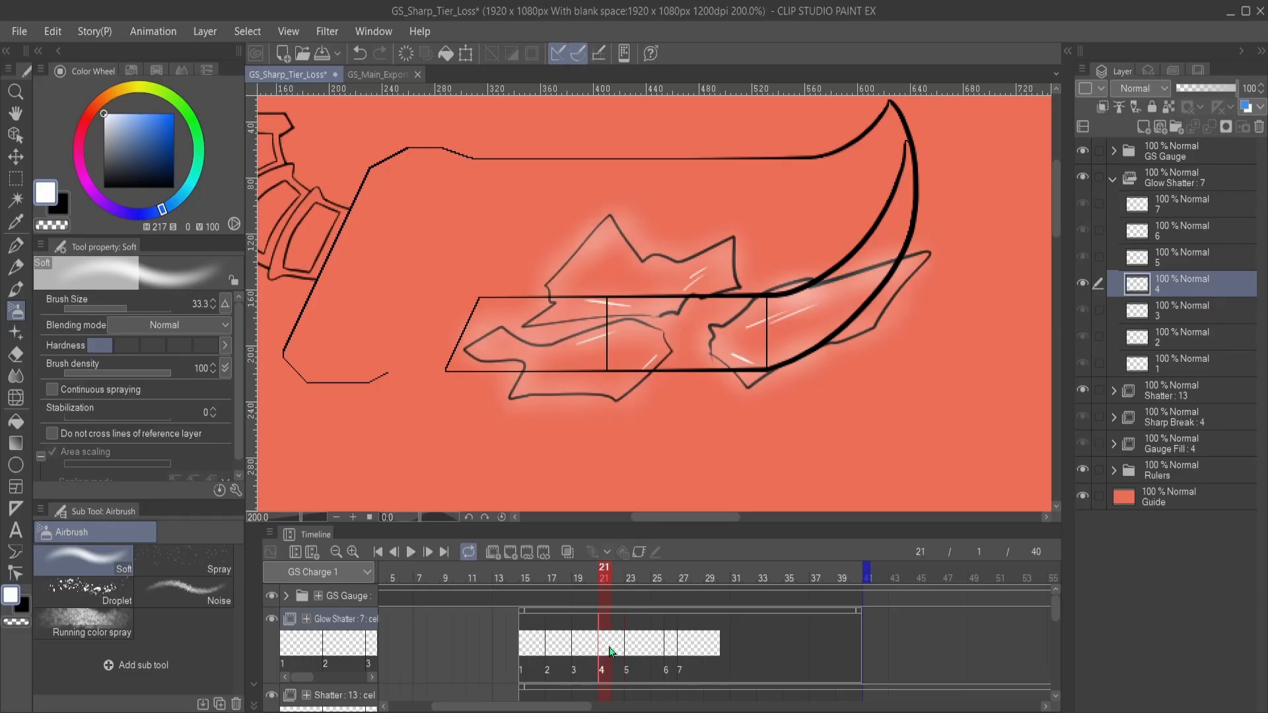
# - Check the Glow Shatter frames after cel 4 and shift the start of cel 6 to frame 25
pyautogui.click(618, 646)
pyautogui.click(631, 648)
pyautogui.click(648, 645)
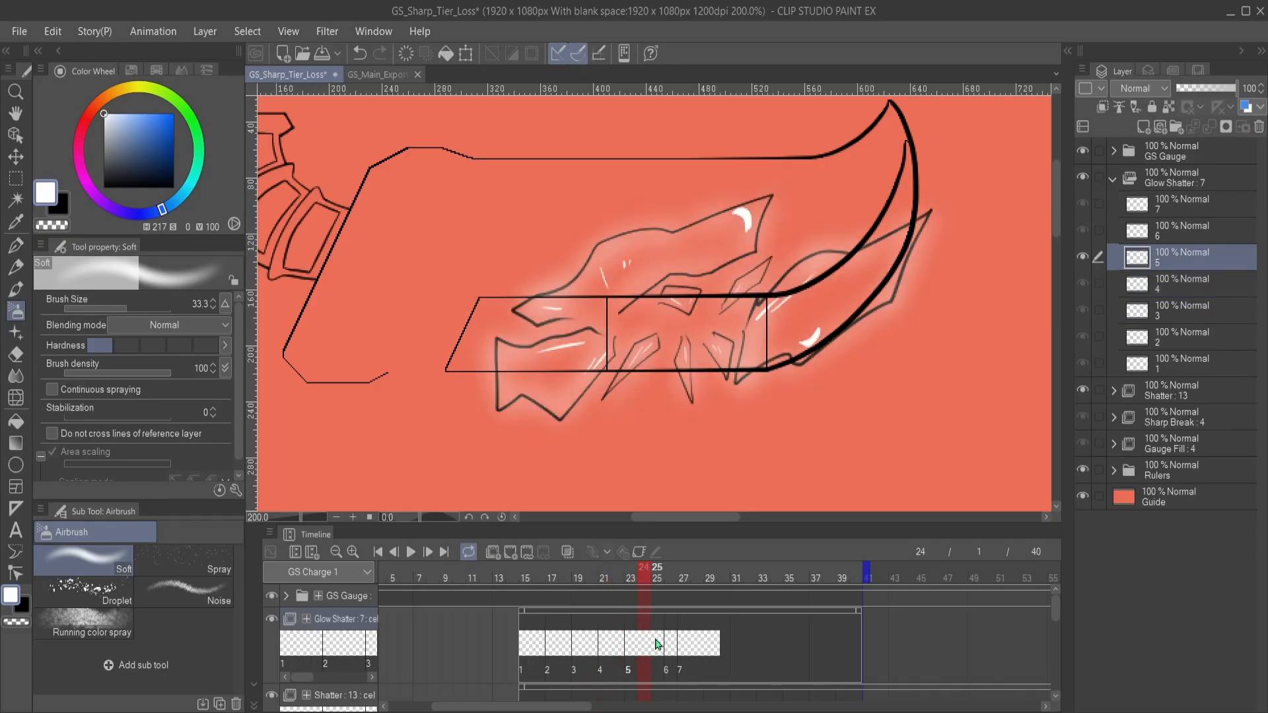
pyautogui.click(660, 640)
pyautogui.click(670, 647)
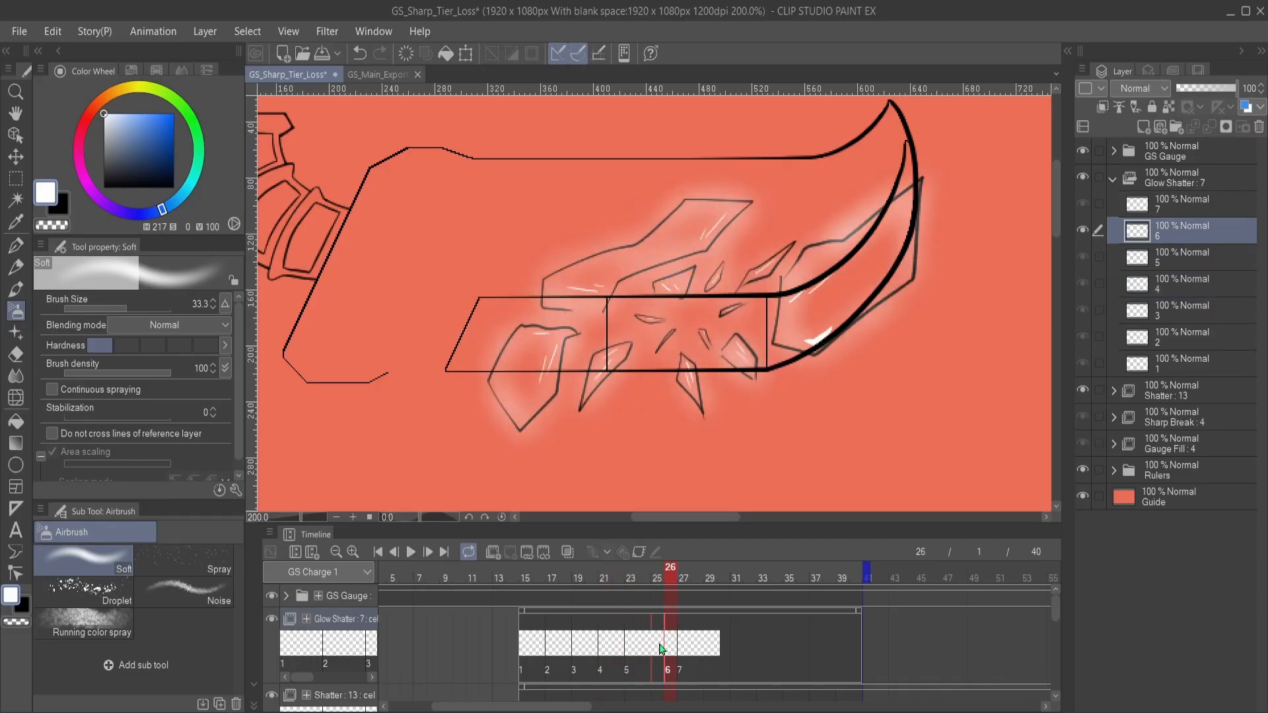
pyautogui.click(681, 651)
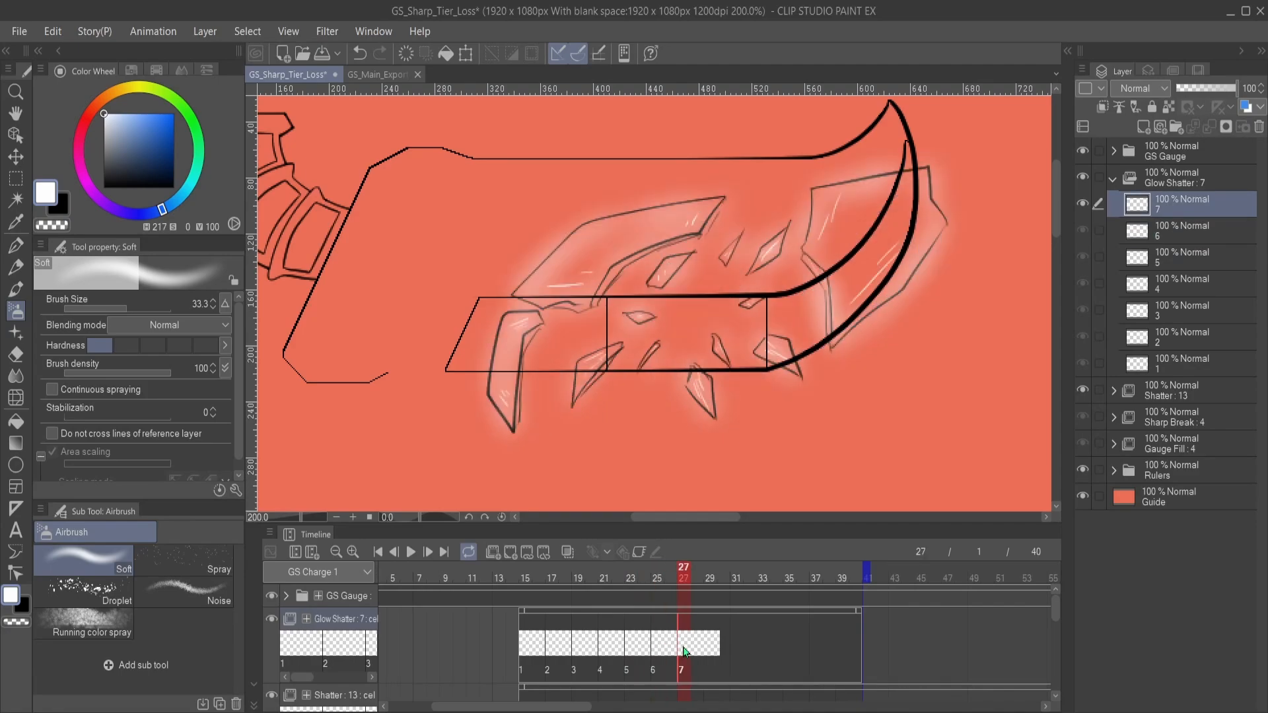
# - Add cel 8 to Glow Shatter at frame 29 and airbrush a soft white glow around the large left-hand and lower small shards
pyautogui.click(701, 650)
pyautogui.click(713, 647)
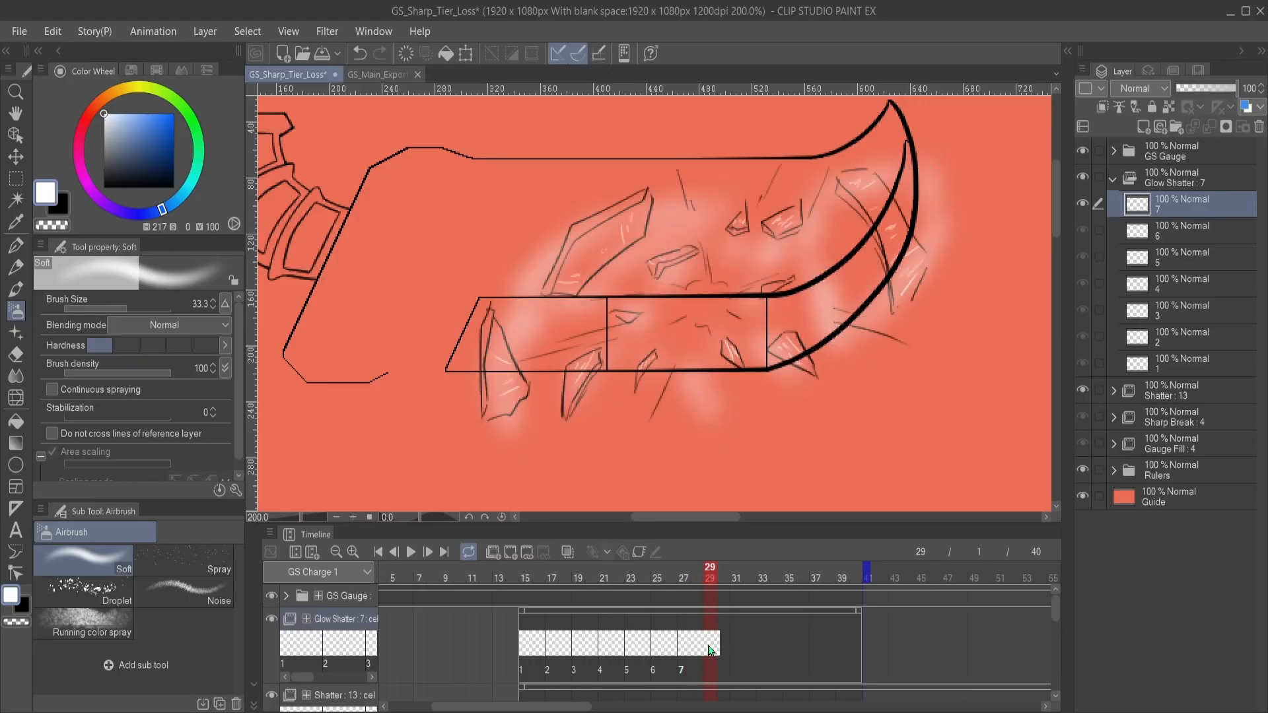
pyautogui.click(507, 555)
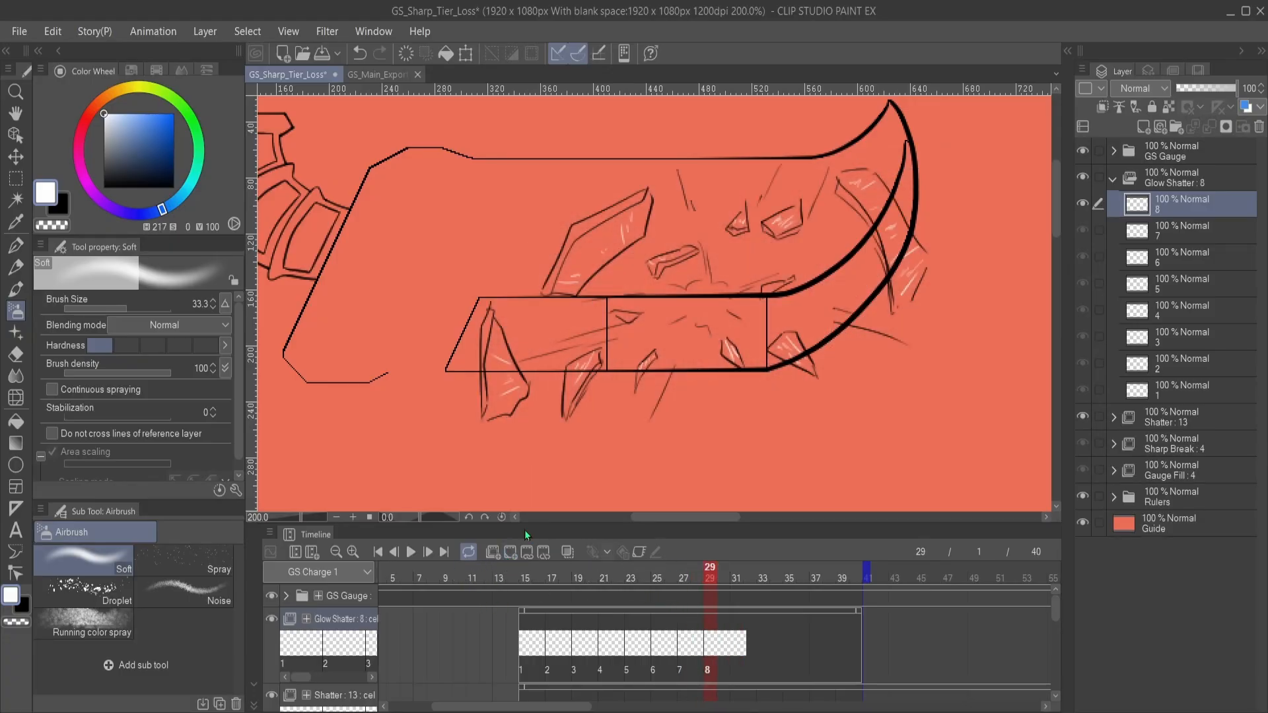
pyautogui.moveTo(624, 352); pyautogui.dragTo(740, 337)
pyautogui.moveTo(609, 312)
pyautogui.mouseDown()
pyautogui.moveTo(594, 371)
pyautogui.moveTo(604, 402)
pyautogui.moveTo(626, 401)
pyautogui.moveTo(616, 319)
pyautogui.mouseUp()
pyautogui.moveTo(700, 365)
pyautogui.mouseDown()
pyautogui.moveTo(649, 368)
pyautogui.moveTo(632, 402)
pyautogui.moveTo(667, 342)
pyautogui.mouseUp()
pyautogui.moveTo(664, 301)
pyautogui.mouseDown()
pyautogui.moveTo(662, 435)
pyautogui.moveTo(642, 349)
pyautogui.moveTo(716, 312)
pyautogui.moveTo(626, 419)
pyautogui.moveTo(604, 393)
pyautogui.moveTo(637, 346)
pyautogui.moveTo(626, 325)
pyautogui.mouseUp()
pyautogui.moveTo(662, 395)
pyautogui.mouseDown()
pyautogui.moveTo(655, 367)
pyautogui.moveTo(631, 386)
pyautogui.mouseUp()
pyautogui.moveTo(707, 379)
pyautogui.mouseDown()
pyautogui.moveTo(605, 396)
pyautogui.moveTo(641, 407)
pyautogui.mouseUp()
pyautogui.moveTo(647, 363)
pyautogui.mouseDown()
pyautogui.moveTo(666, 397)
pyautogui.moveTo(641, 375)
pyautogui.mouseUp()
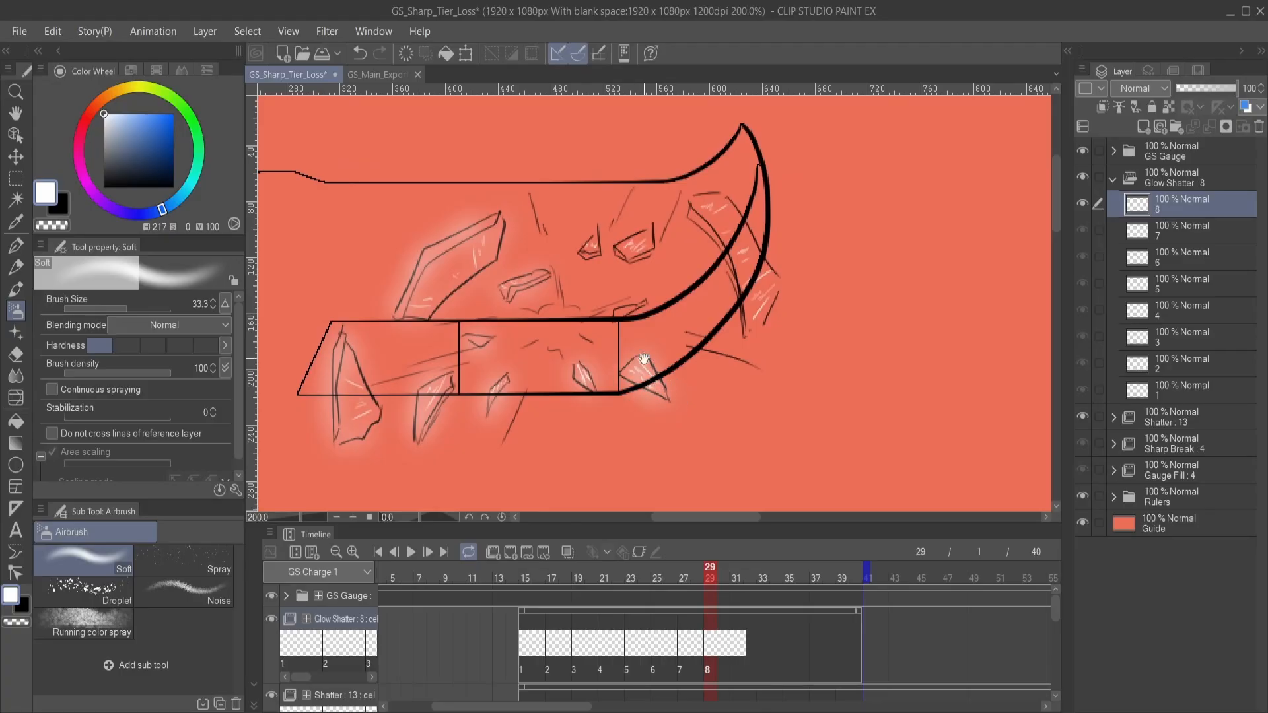
# - Airbrush a soft white glow around the upper small shards and the slivers near the blade tip on cel 8
pyautogui.moveTo(587, 250)
pyautogui.mouseDown()
pyautogui.moveTo(634, 336)
pyautogui.moveTo(692, 329)
pyautogui.moveTo(639, 270)
pyautogui.moveTo(680, 291)
pyautogui.moveTo(703, 343)
pyautogui.moveTo(727, 317)
pyautogui.moveTo(699, 259)
pyautogui.moveTo(651, 225)
pyautogui.mouseUp()
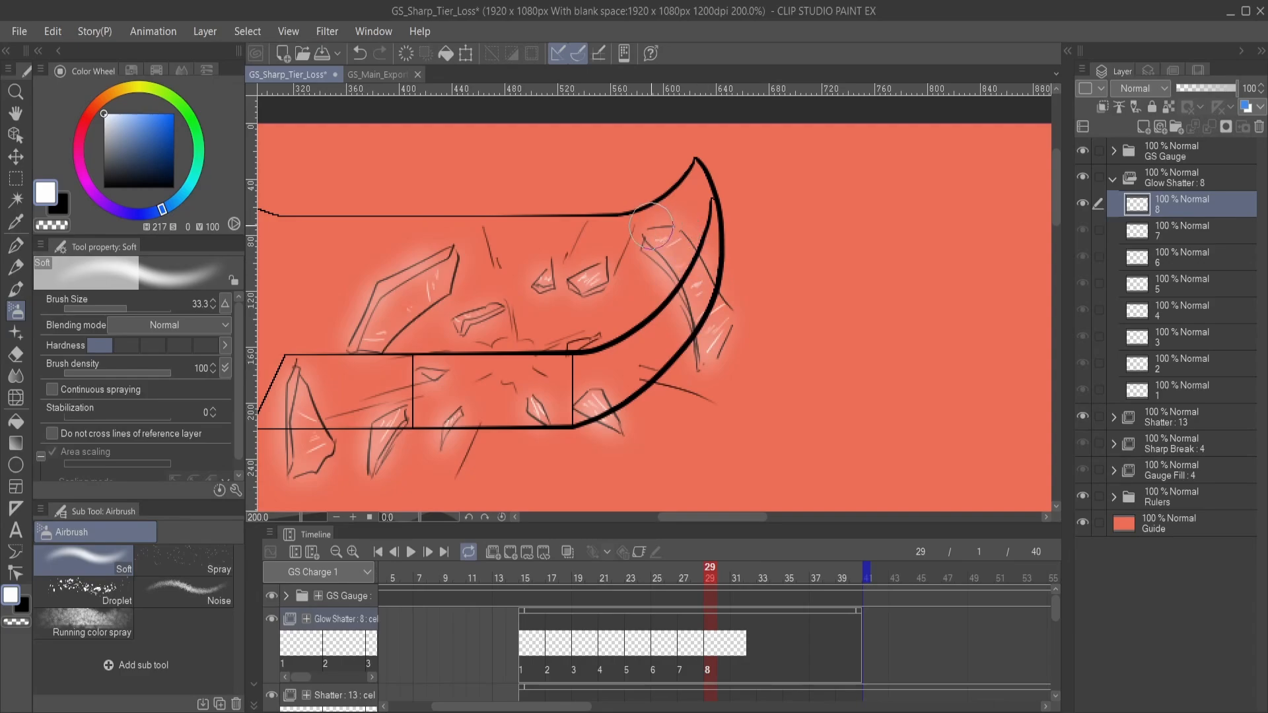
pyautogui.moveTo(587, 340); pyautogui.dragTo(819, 285)
pyautogui.moveTo(755, 337); pyautogui.dragTo(823, 339)
# - Add cel 9 to Glow Shatter at frame 31 and airbrush a soft white glow around the large upper-left and lower-left shards
pyautogui.click(726, 648)
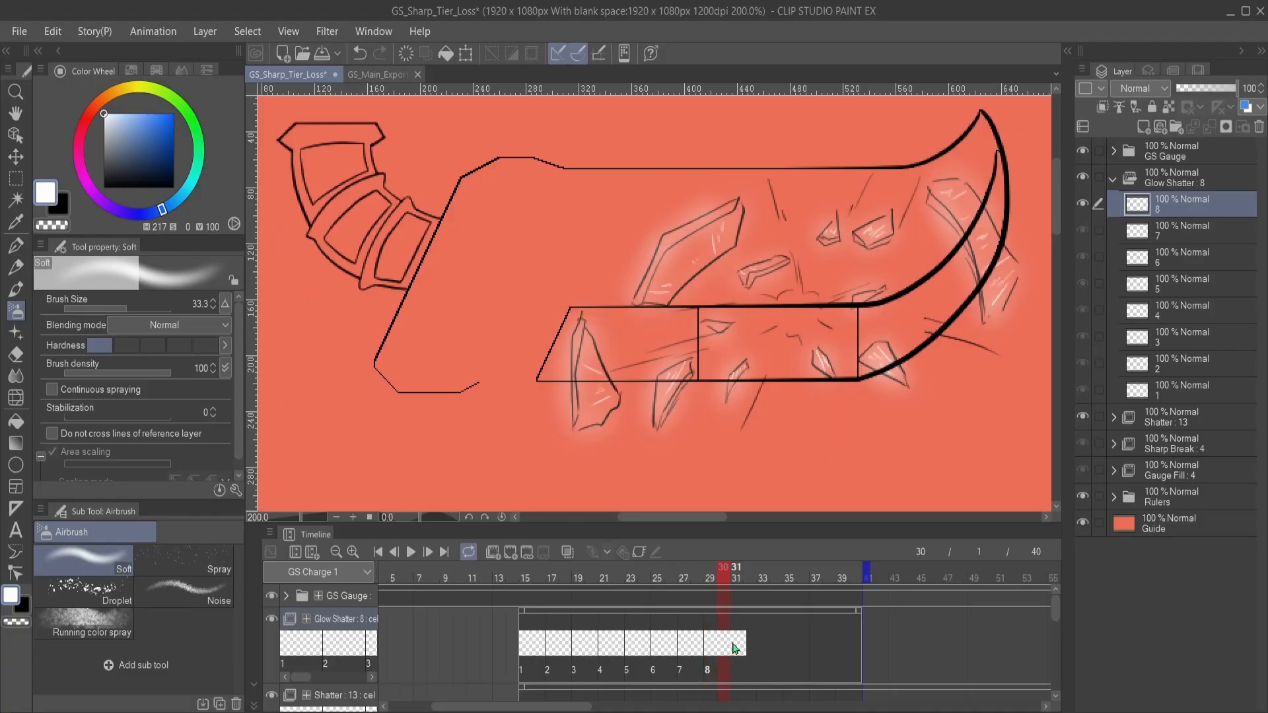
pyautogui.click(736, 648)
pyautogui.moveTo(821, 403); pyautogui.dragTo(773, 405)
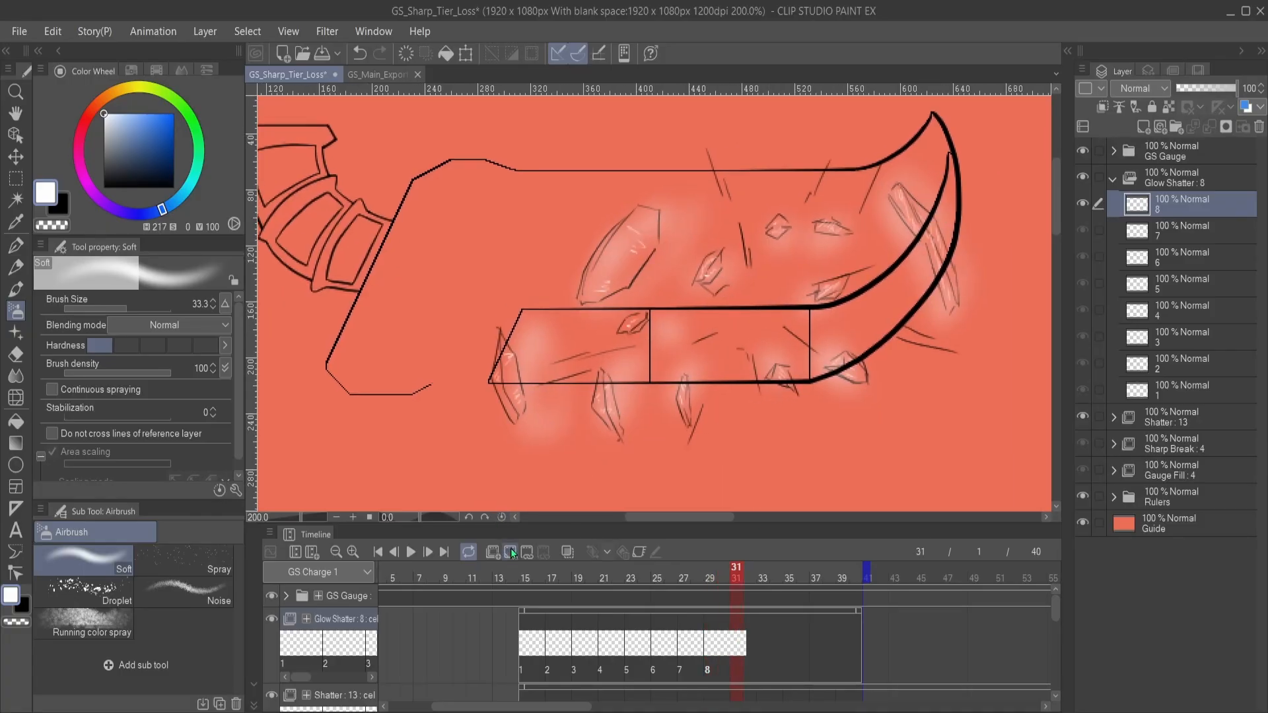
pyautogui.click(510, 549)
pyautogui.moveTo(580, 400); pyautogui.dragTo(659, 379)
pyautogui.moveTo(580, 310)
pyautogui.mouseDown()
pyautogui.moveTo(588, 389)
pyautogui.moveTo(594, 316)
pyautogui.mouseUp()
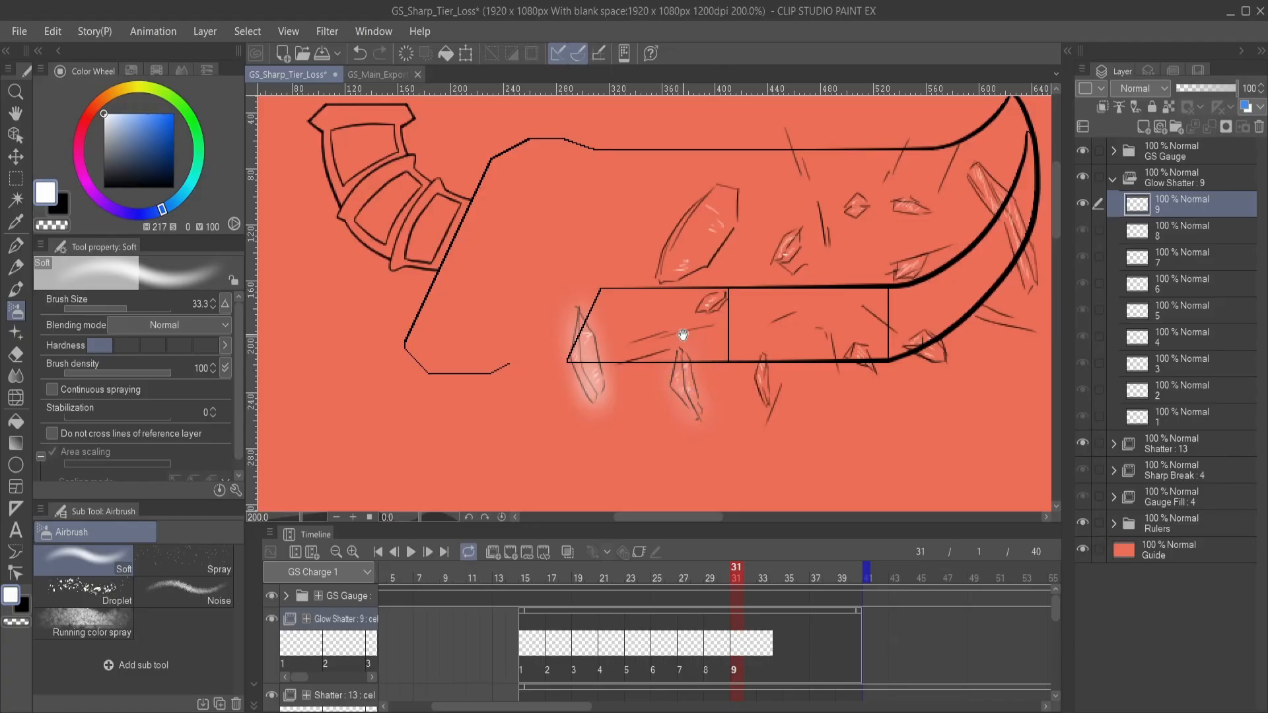
pyautogui.scroll(3, 680, 344)
pyautogui.moveTo(666, 355)
pyautogui.mouseDown()
pyautogui.moveTo(706, 277)
pyautogui.moveTo(733, 284)
pyautogui.moveTo(726, 350)
pyautogui.moveTo(678, 374)
pyautogui.mouseUp()
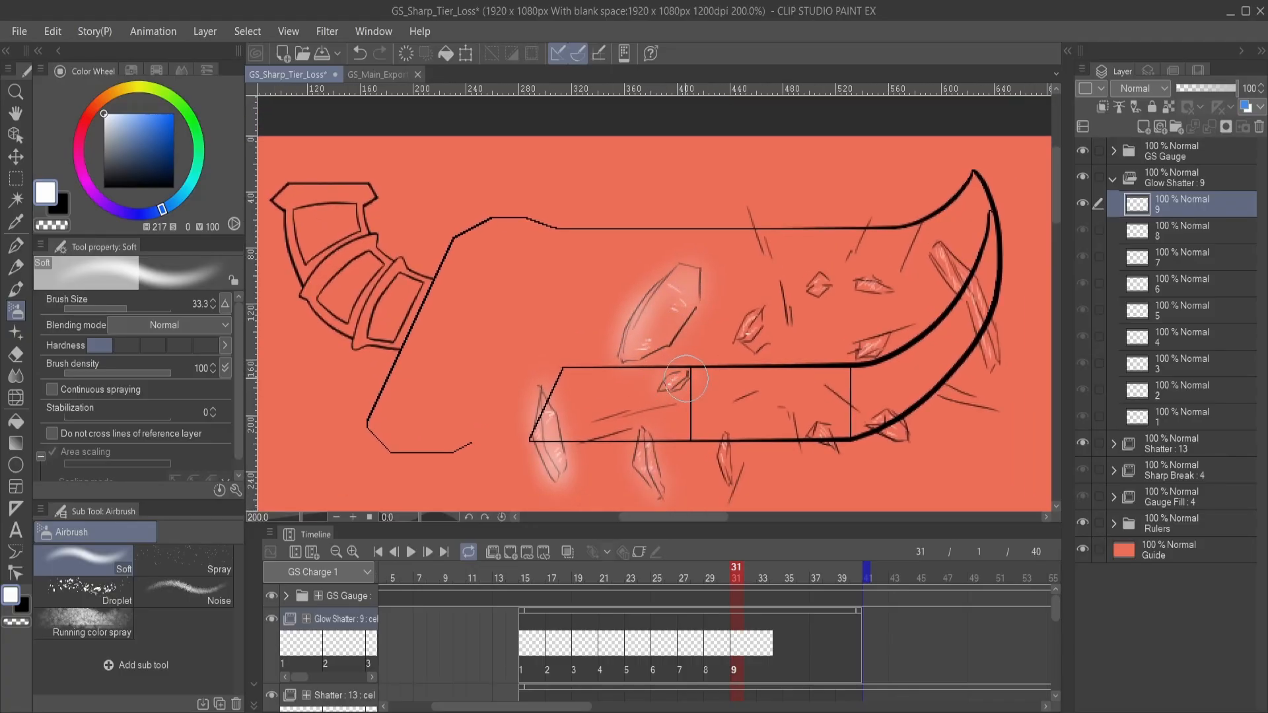
# - Airbrush a soft white glow around the remaining small shards and the slivers near the blade tip on cel 9
pyautogui.moveTo(750, 354)
pyautogui.mouseDown()
pyautogui.moveTo(659, 352)
pyautogui.moveTo(694, 315)
pyautogui.mouseUp()
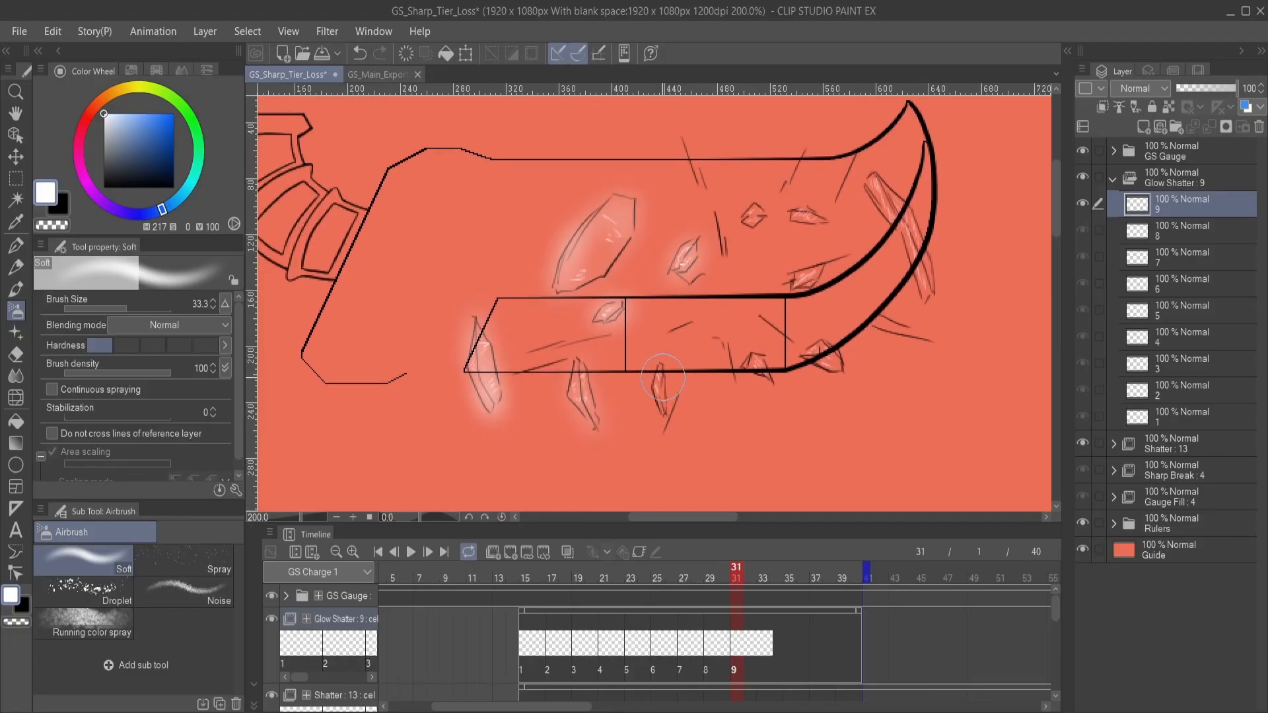
pyautogui.moveTo(754, 367)
pyautogui.mouseDown()
pyautogui.moveTo(690, 376)
pyautogui.moveTo(768, 359)
pyautogui.moveTo(774, 371)
pyautogui.mouseUp()
pyautogui.scroll(3, 774, 372)
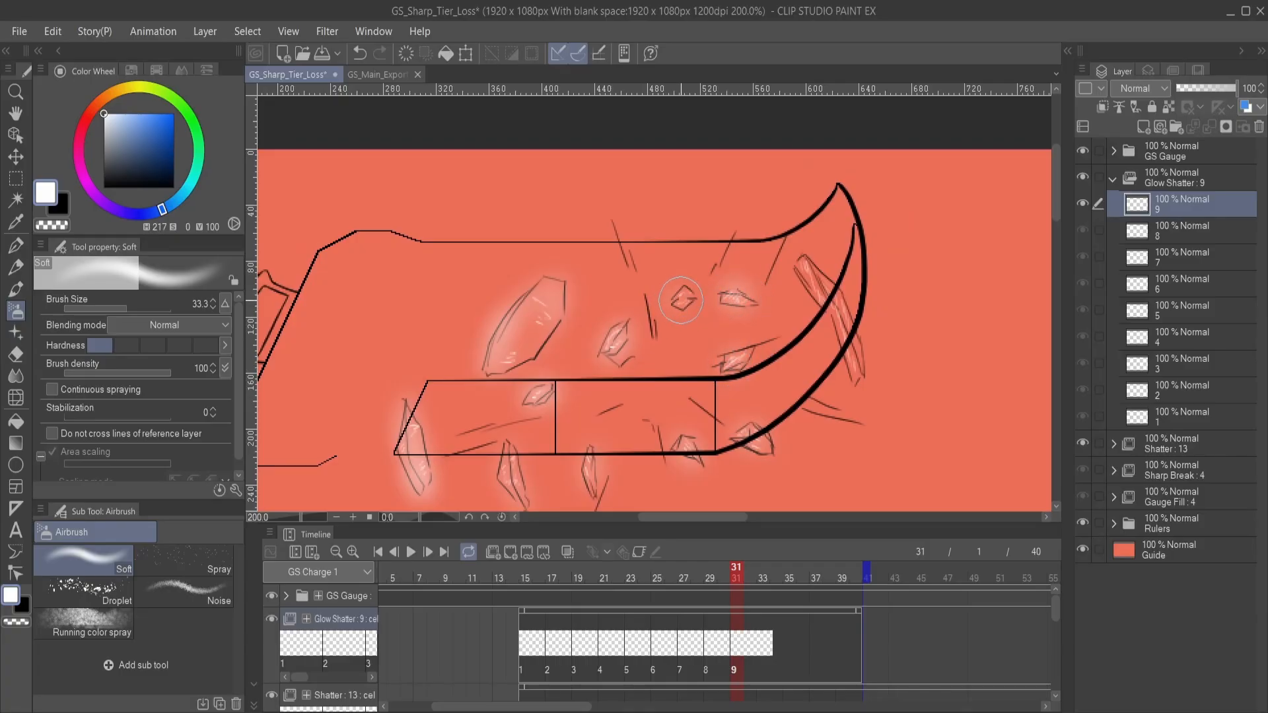
pyautogui.moveTo(806, 331); pyautogui.dragTo(696, 319)
pyautogui.moveTo(688, 262)
pyautogui.mouseDown()
pyautogui.moveTo(729, 324)
pyautogui.moveTo(715, 272)
pyautogui.moveTo(753, 366)
pyautogui.mouseUp()
pyautogui.moveTo(642, 408); pyautogui.dragTo(870, 370)
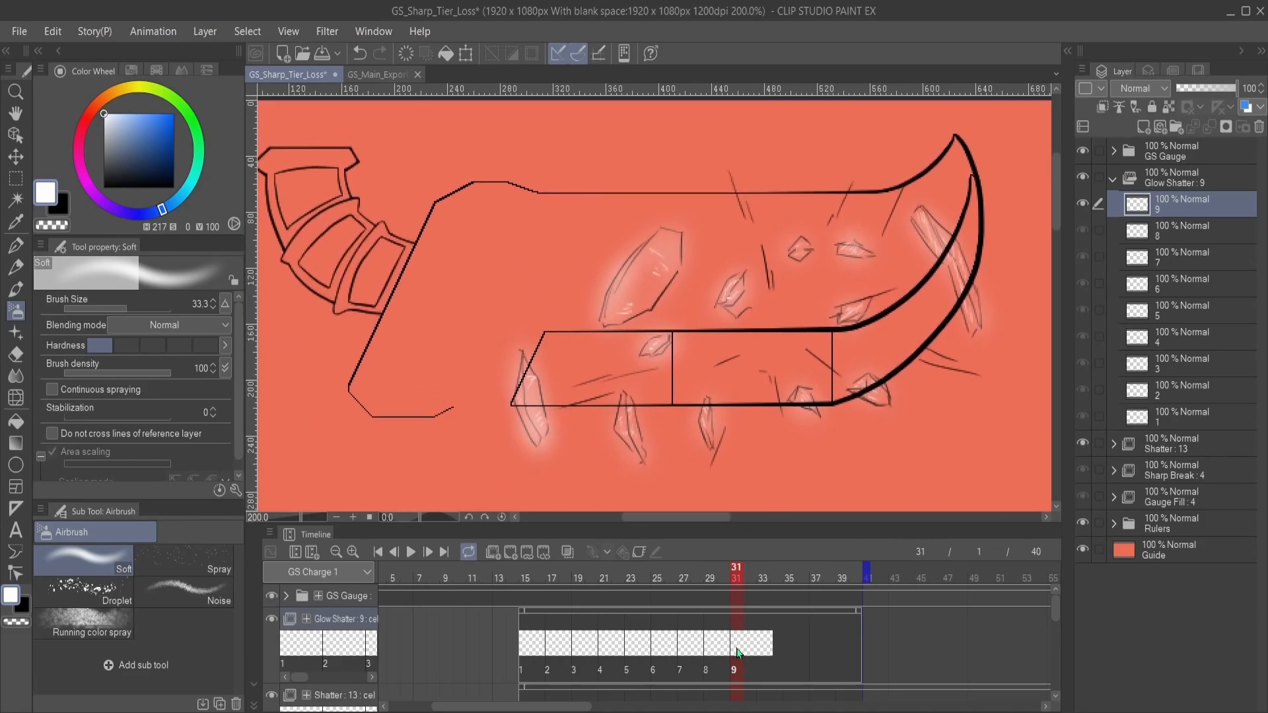
# - Add cel 10 to Glow Shatter at frame 33 and airbrush a soft white glow around the left-hand shards
pyautogui.click(759, 643)
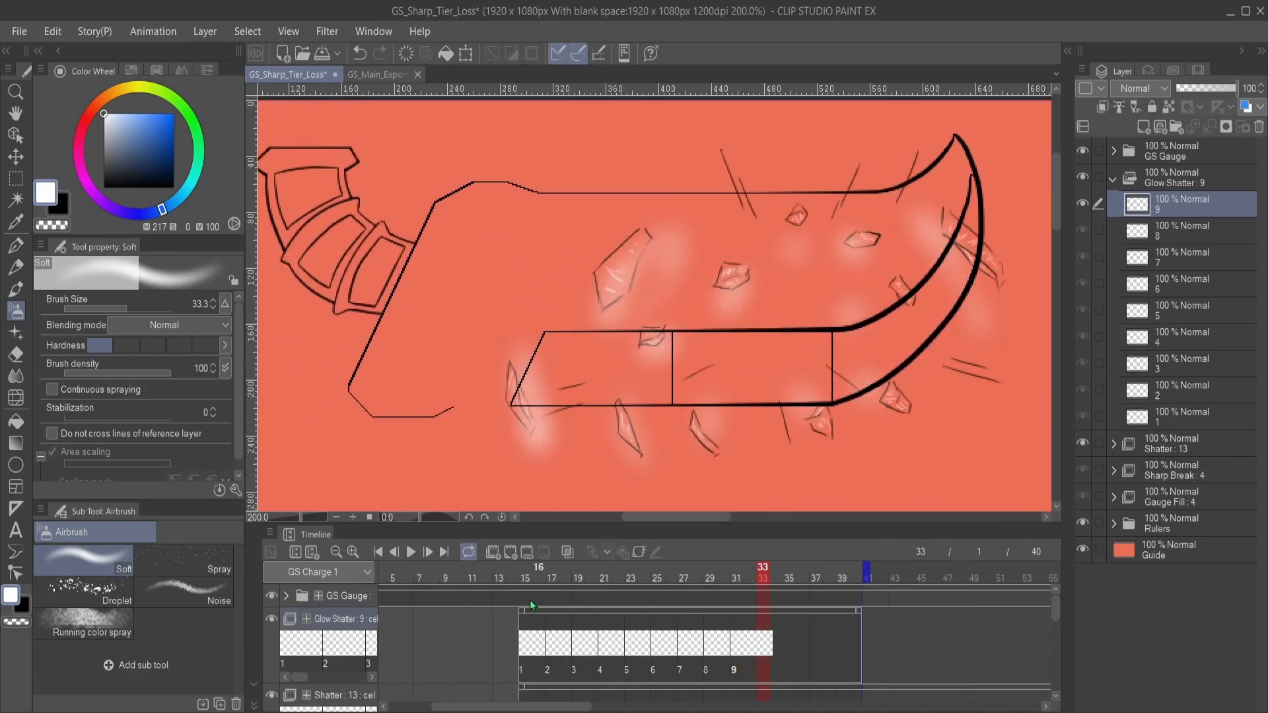
pyautogui.click(510, 553)
pyautogui.moveTo(631, 342)
pyautogui.mouseDown()
pyautogui.moveTo(727, 311)
pyautogui.moveTo(621, 412)
pyautogui.moveTo(622, 396)
pyautogui.mouseUp()
pyautogui.moveTo(690, 293)
pyautogui.mouseDown()
pyautogui.moveTo(637, 395)
pyautogui.moveTo(655, 357)
pyautogui.moveTo(655, 384)
pyautogui.mouseUp()
pyautogui.moveTo(703, 402)
pyautogui.mouseDown()
pyautogui.moveTo(660, 311)
pyautogui.moveTo(652, 326)
pyautogui.moveTo(637, 303)
pyautogui.mouseUp()
pyautogui.moveTo(621, 355)
pyautogui.mouseDown()
pyautogui.moveTo(627, 388)
pyautogui.moveTo(705, 392)
pyautogui.moveTo(590, 415)
pyautogui.mouseUp()
# - Airbrush a soft white glow around the lower, blade-tip and small upper shards on cel 10
pyautogui.moveTo(674, 377); pyautogui.dragTo(677, 401)
pyautogui.moveTo(747, 365); pyautogui.dragTo(751, 373)
pyautogui.moveTo(735, 301)
pyautogui.mouseDown()
pyautogui.moveTo(732, 383)
pyautogui.moveTo(749, 333)
pyautogui.mouseUp()
pyautogui.moveTo(801, 280); pyautogui.dragTo(846, 322)
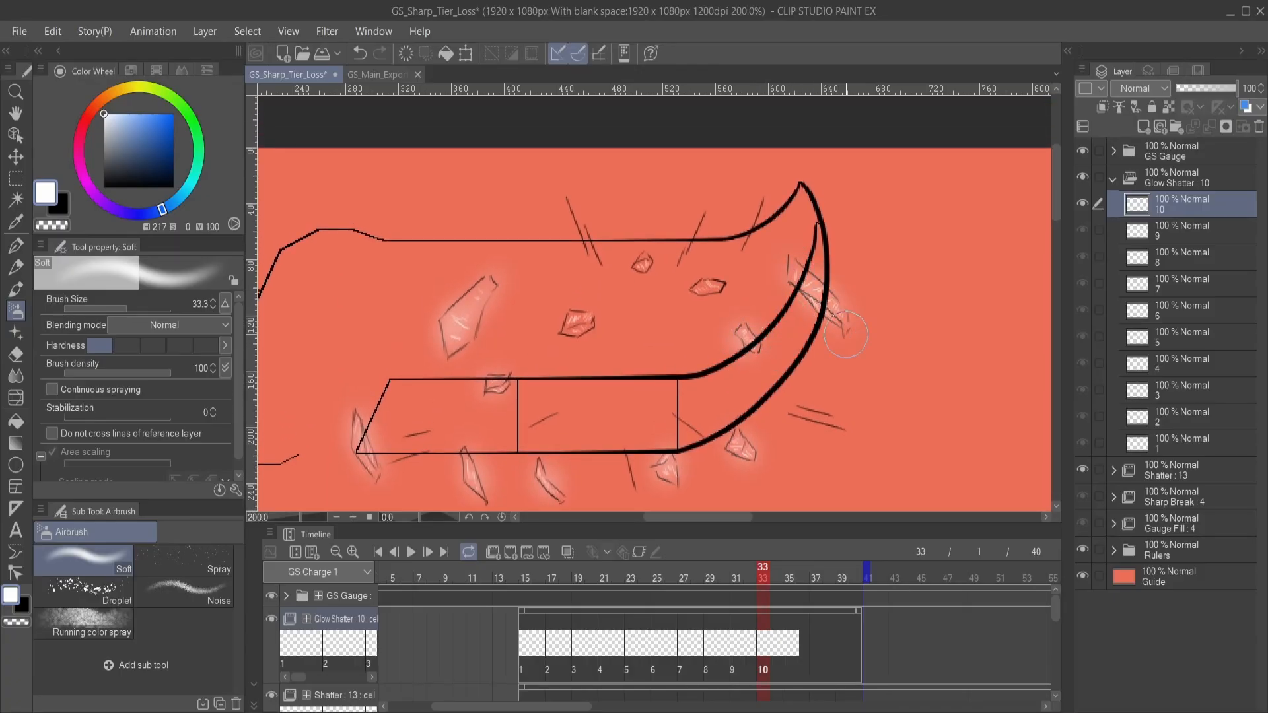
pyautogui.moveTo(704, 289); pyautogui.dragTo(718, 288)
pyautogui.moveTo(636, 256); pyautogui.dragTo(645, 259)
pyautogui.moveTo(584, 321)
pyautogui.mouseDown()
pyautogui.moveTo(569, 328)
pyautogui.moveTo(583, 322)
pyautogui.mouseUp()
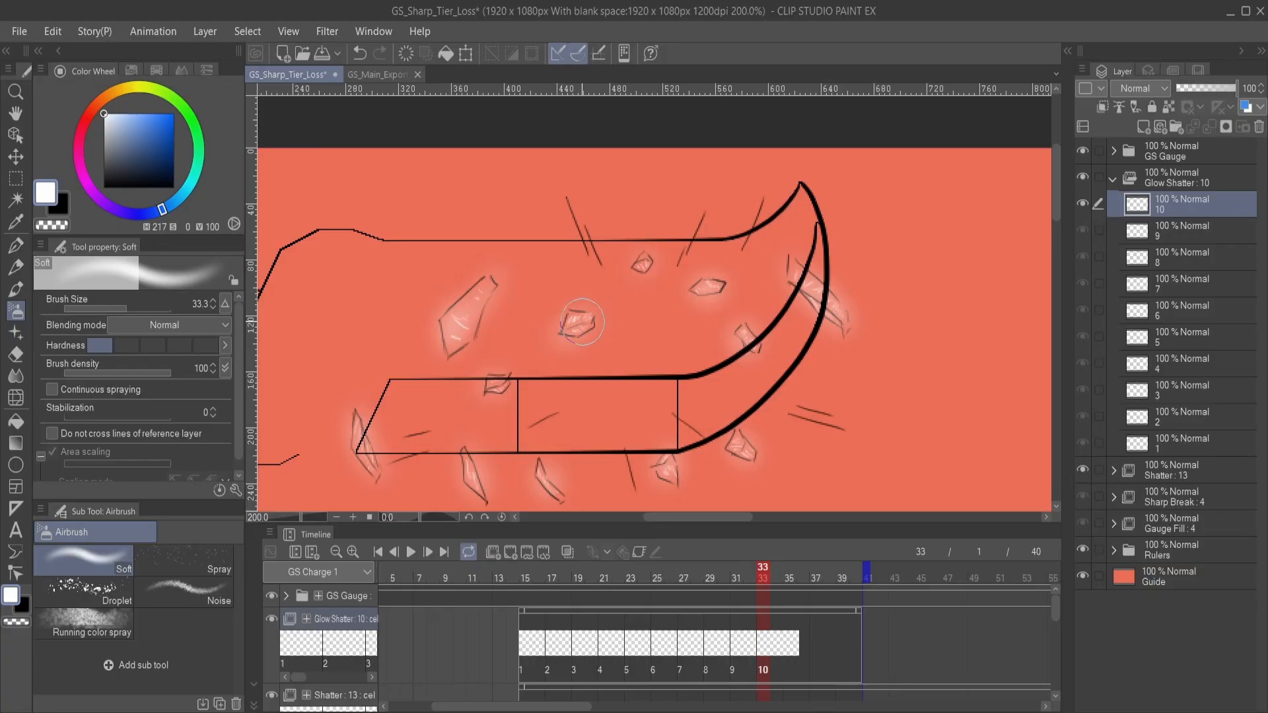
pyautogui.moveTo(629, 453)
pyautogui.mouseDown()
pyautogui.moveTo(753, 363)
pyautogui.moveTo(743, 392)
pyautogui.mouseUp()
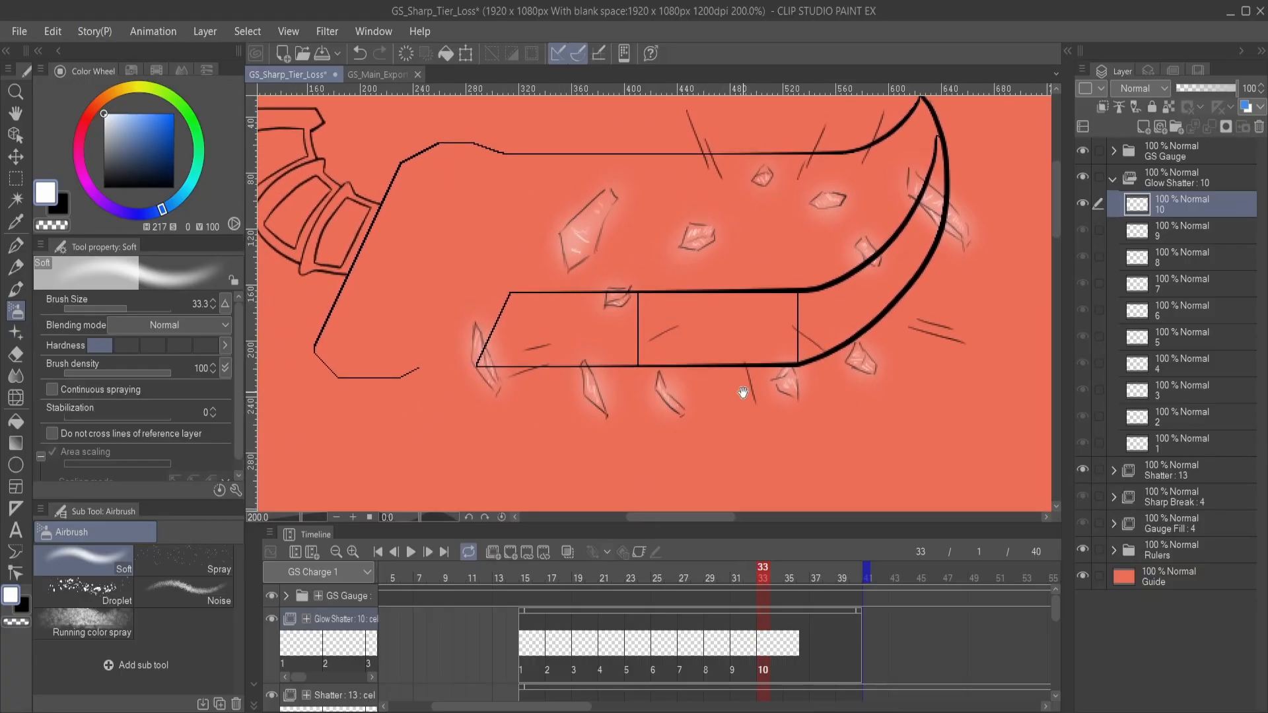
# - Add cel 11 to Glow Shatter at frame 35 and airbrush a lighter white glow around the left-hand shards, undoing the first dab
pyautogui.click(787, 649)
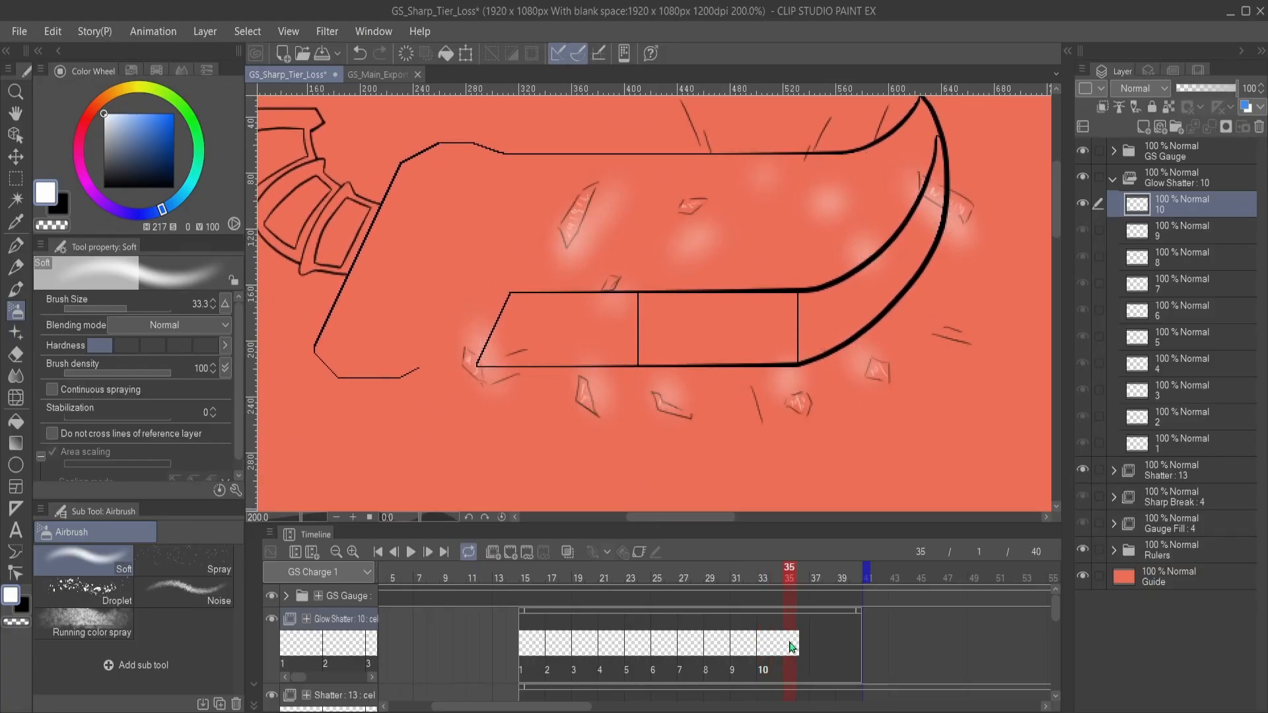
pyautogui.click(508, 556)
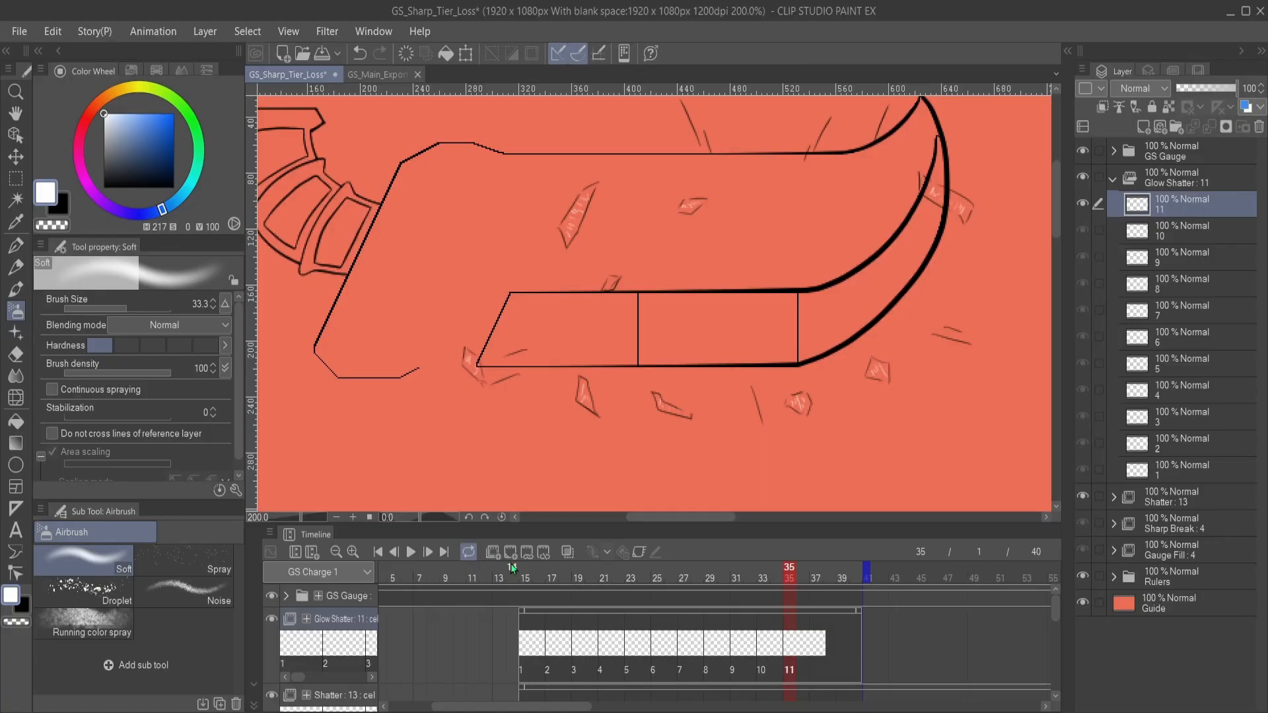
pyautogui.moveTo(578, 296)
pyautogui.mouseDown()
pyautogui.moveTo(693, 314)
pyautogui.moveTo(618, 354)
pyautogui.mouseUp()
pyautogui.click(607, 352)
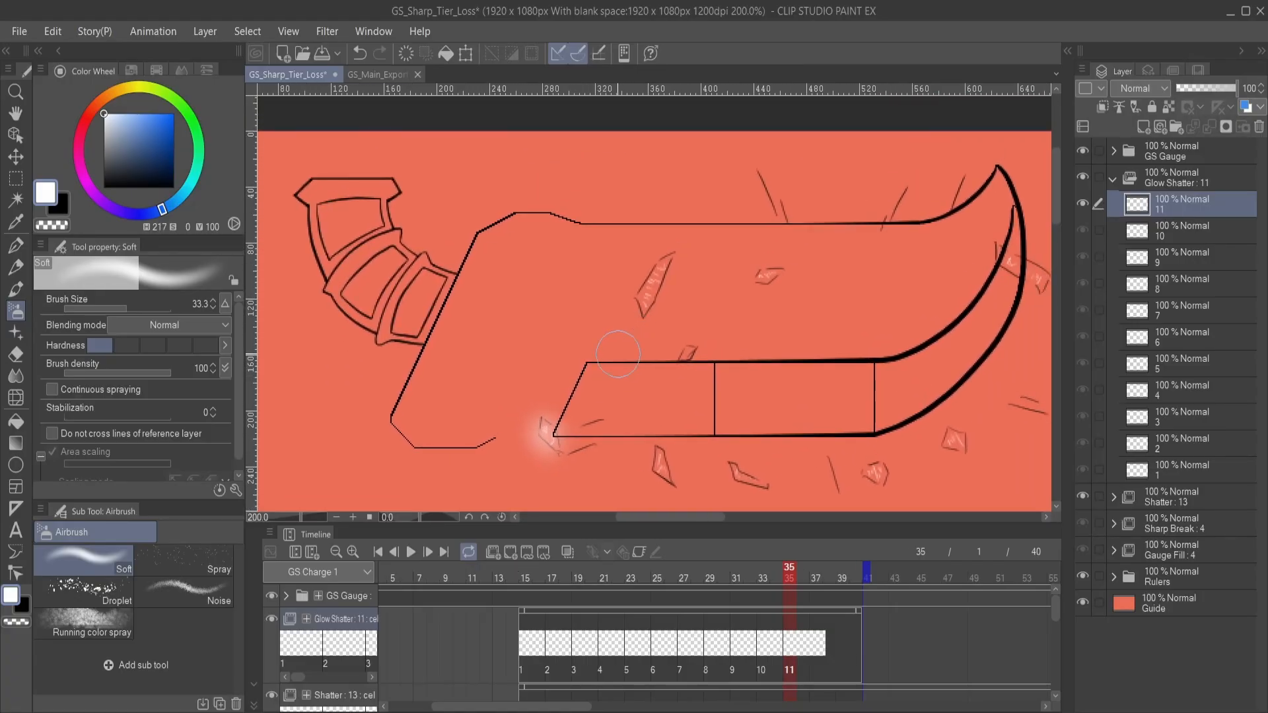
pyautogui.hotkey('ctrl', 'z')
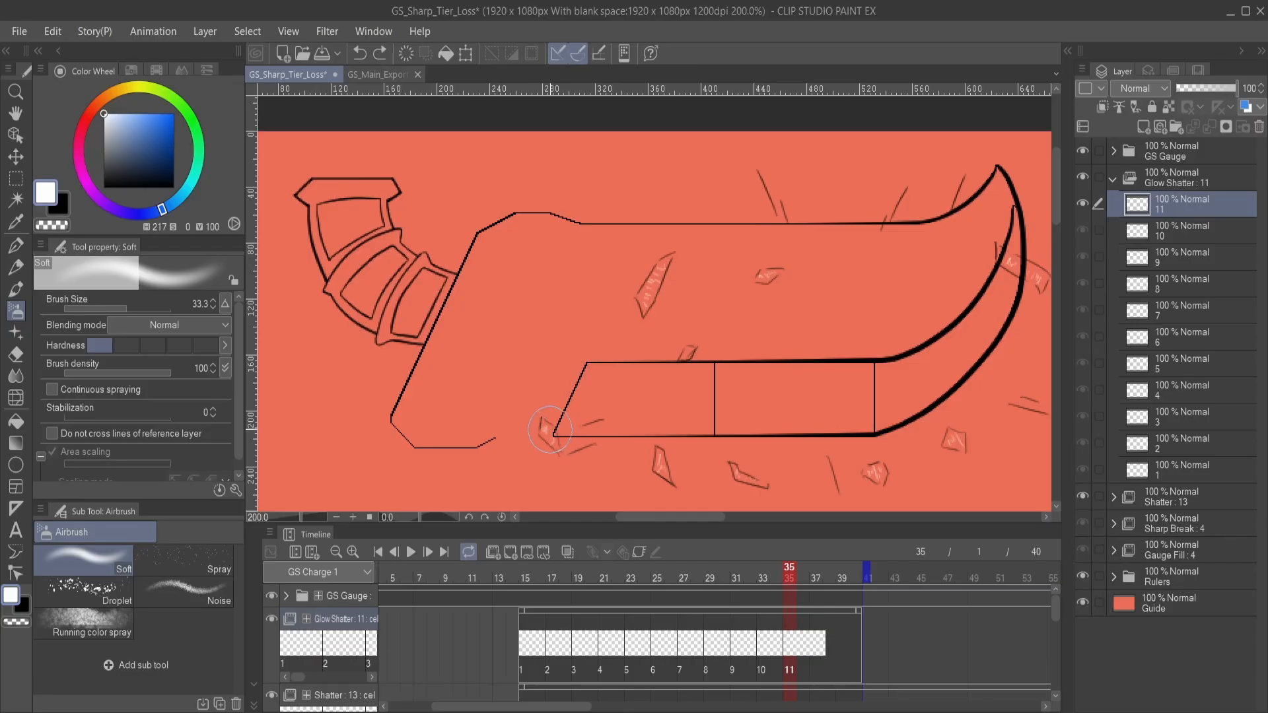
pyautogui.click(548, 432)
pyautogui.moveTo(647, 306)
pyautogui.mouseDown()
pyautogui.moveTo(664, 265)
pyautogui.moveTo(640, 315)
pyautogui.mouseUp()
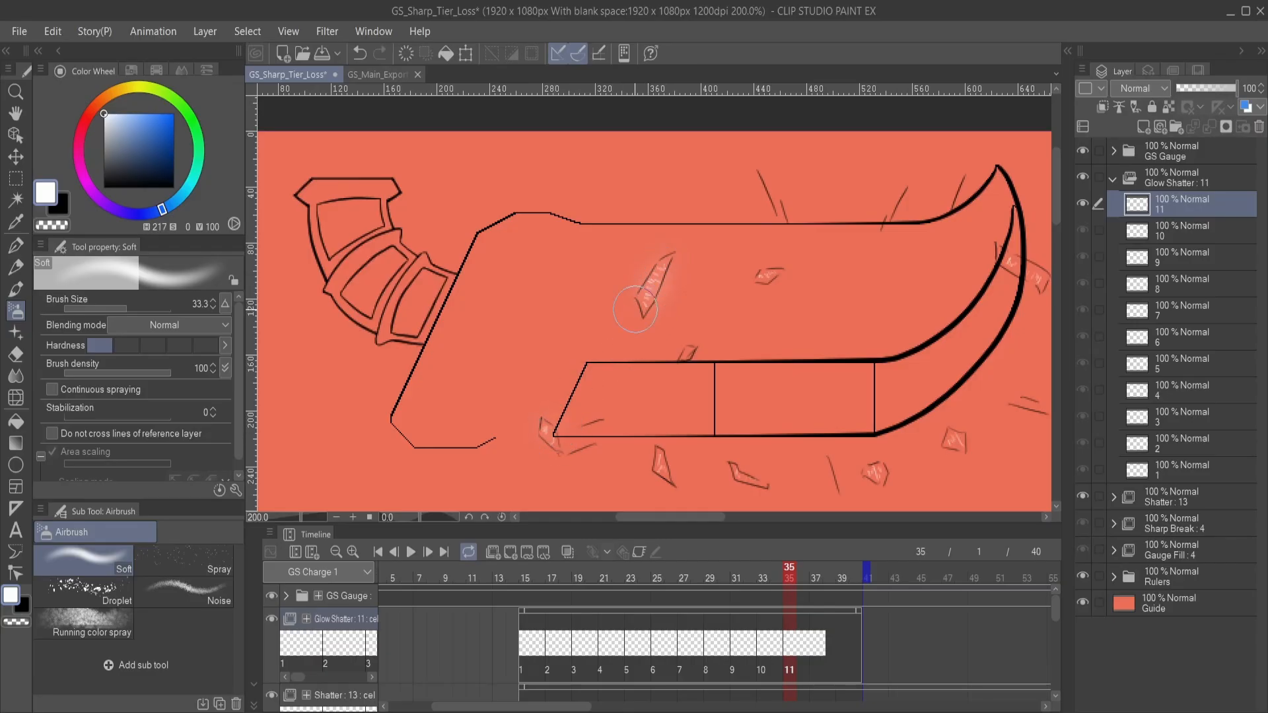
pyautogui.click(680, 359)
pyautogui.moveTo(656, 455); pyautogui.dragTo(663, 475)
# - Airbrush a faint white glow around the lower, blade-tip and small upper shards on cel 11
pyautogui.moveTo(746, 439)
pyautogui.mouseDown()
pyautogui.moveTo(655, 382)
pyautogui.moveTo(665, 419)
pyautogui.mouseUp()
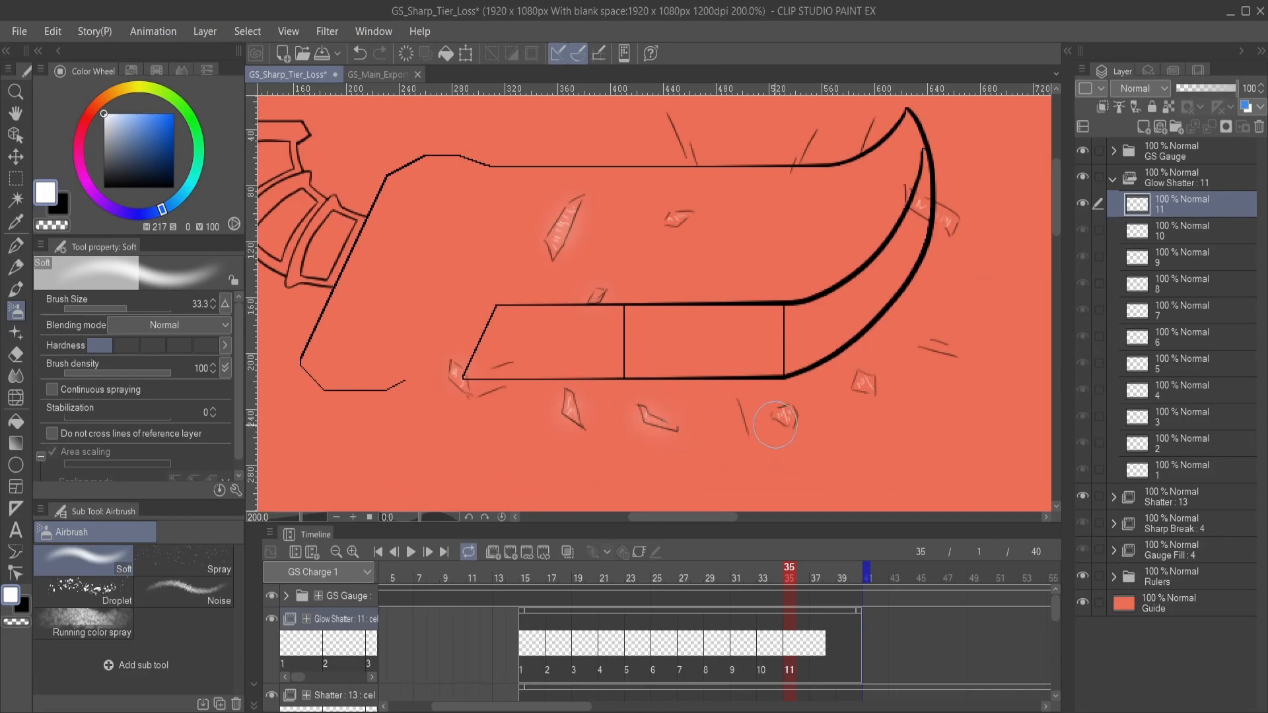
pyautogui.moveTo(784, 414); pyautogui.dragTo(786, 419)
pyautogui.moveTo(862, 390); pyautogui.dragTo(864, 387)
pyautogui.moveTo(877, 296); pyautogui.dragTo(826, 399)
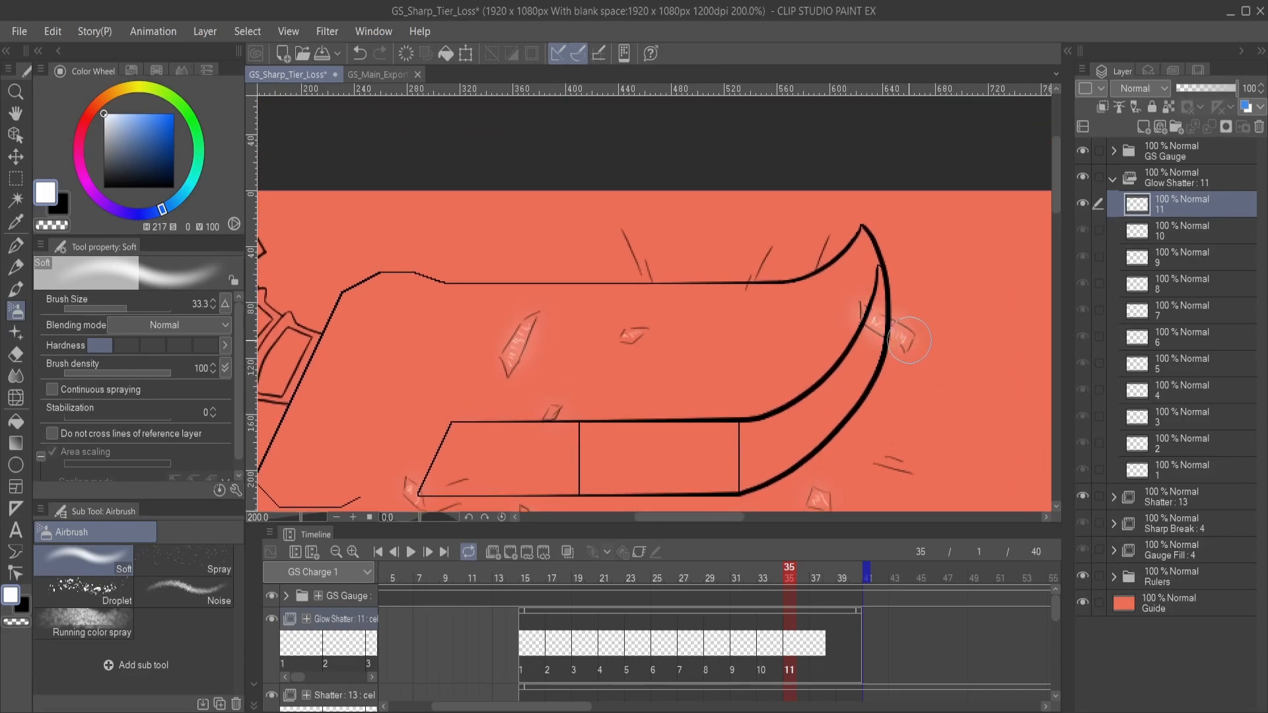
pyautogui.moveTo(733, 357); pyautogui.dragTo(848, 346)
pyautogui.moveTo(741, 311); pyautogui.dragTo(752, 311)
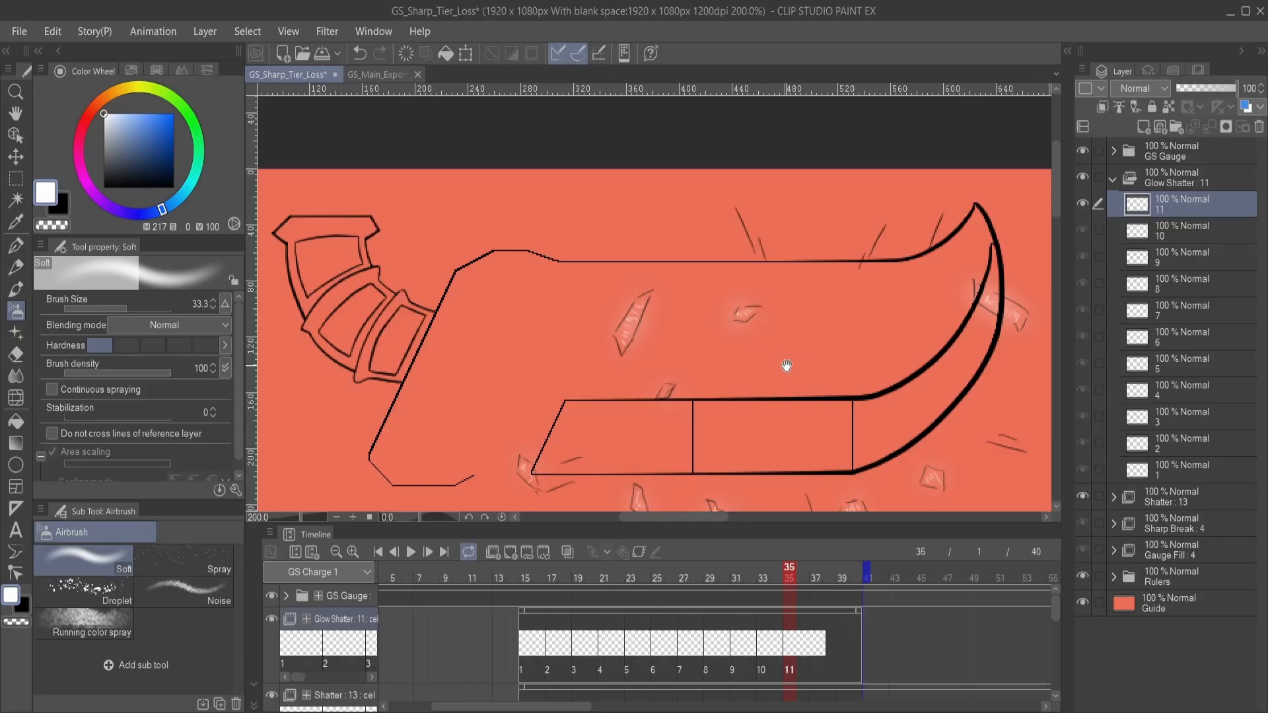
pyautogui.moveTo(785, 365); pyautogui.dragTo(792, 286)
pyautogui.moveTo(726, 409)
pyautogui.mouseDown()
pyautogui.moveTo(715, 338)
pyautogui.moveTo(692, 363)
pyautogui.mouseUp()
pyautogui.scroll(-1, 720, 374)
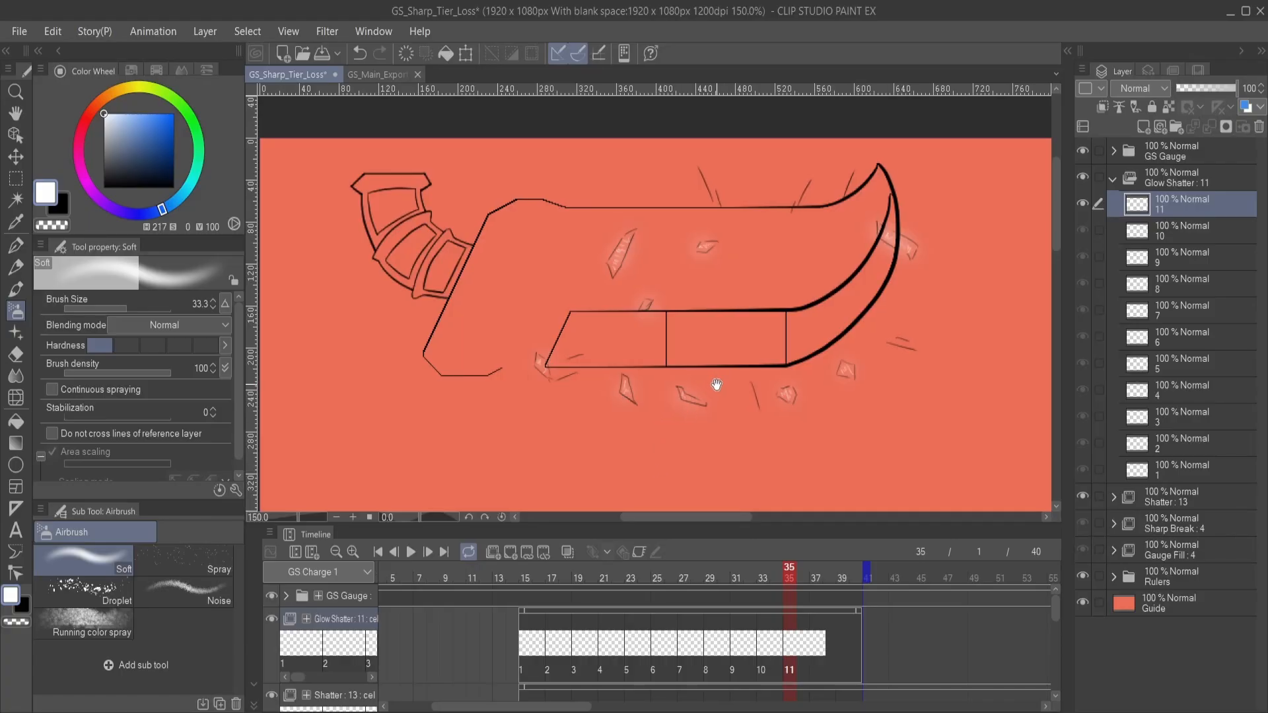
pyautogui.moveTo(708, 383); pyautogui.dragTo(730, 416)
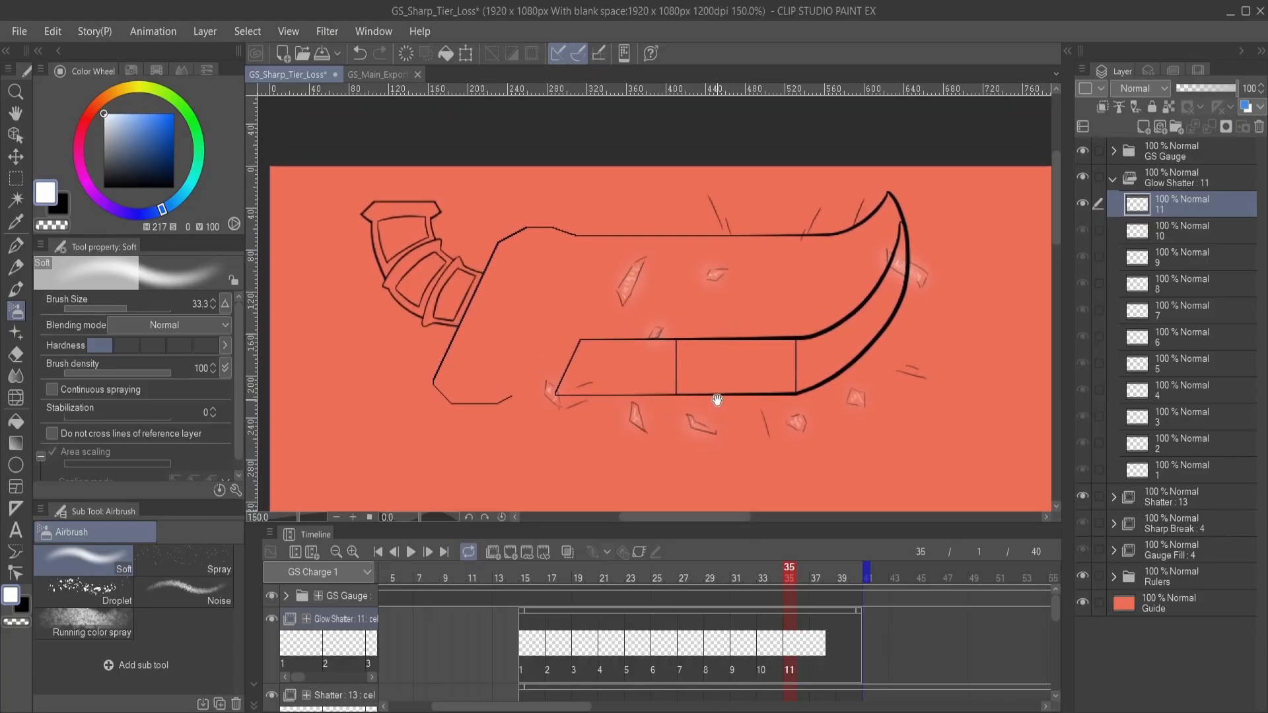
pyautogui.moveTo(694, 448); pyautogui.dragTo(684, 418)
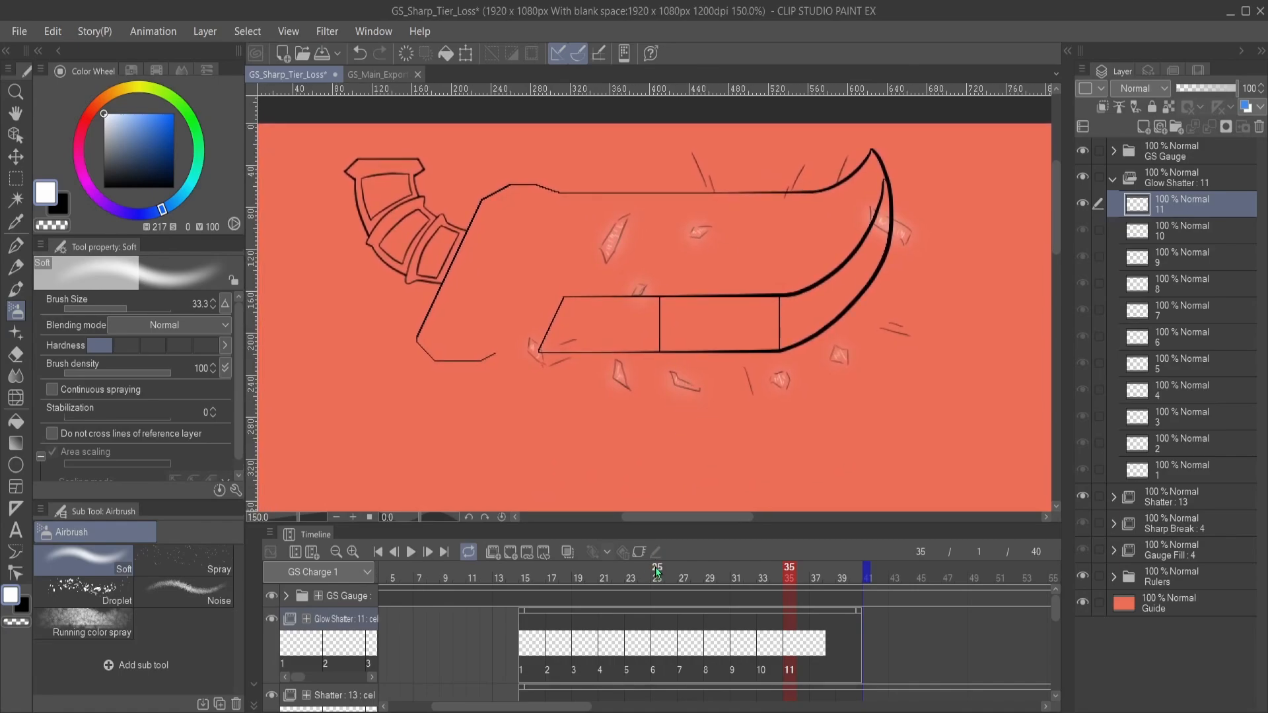
pyautogui.scroll(1, 682, 363)
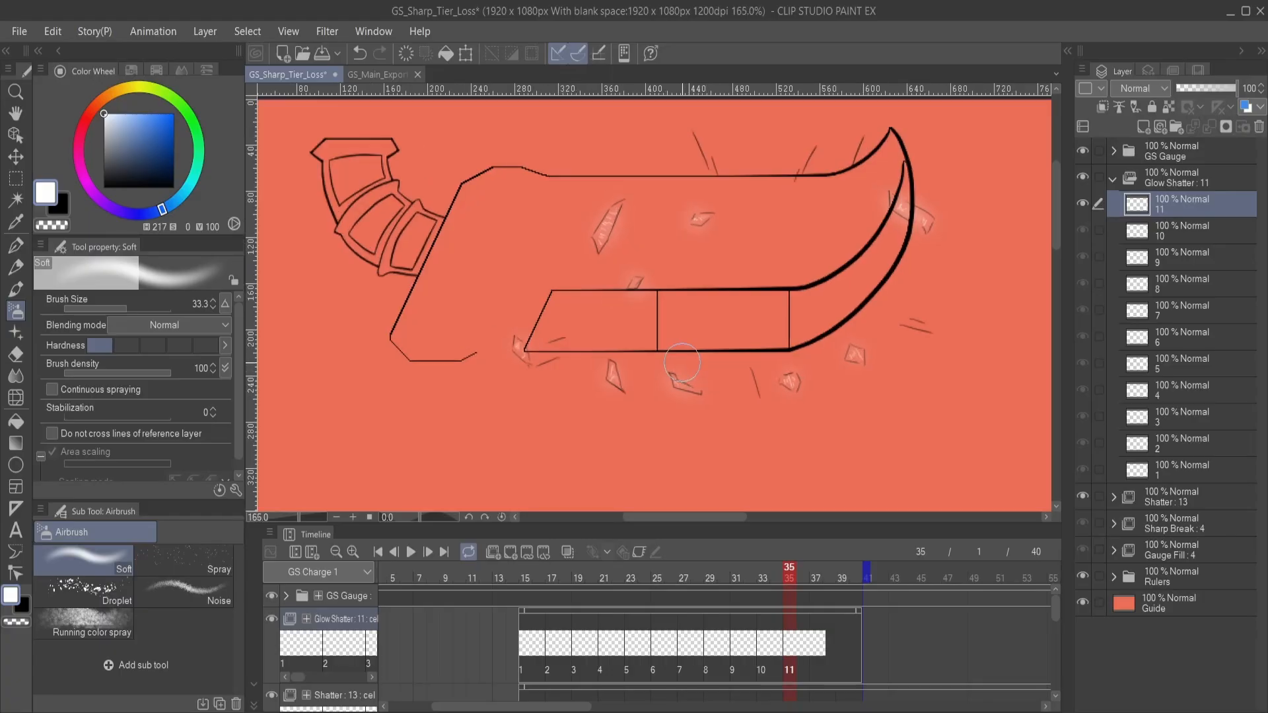
pyautogui.scroll(1, 682, 363)
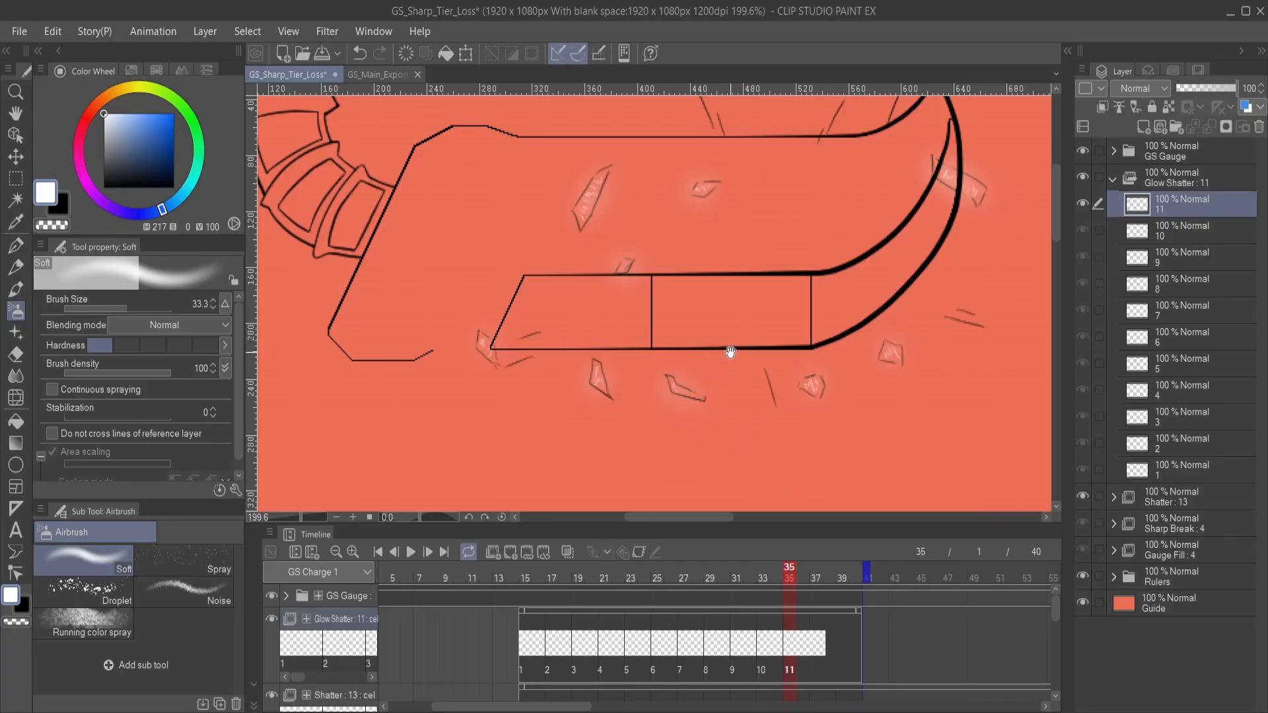
pyautogui.scroll(-1, 700, 350)
pyautogui.scroll(1, 695, 348)
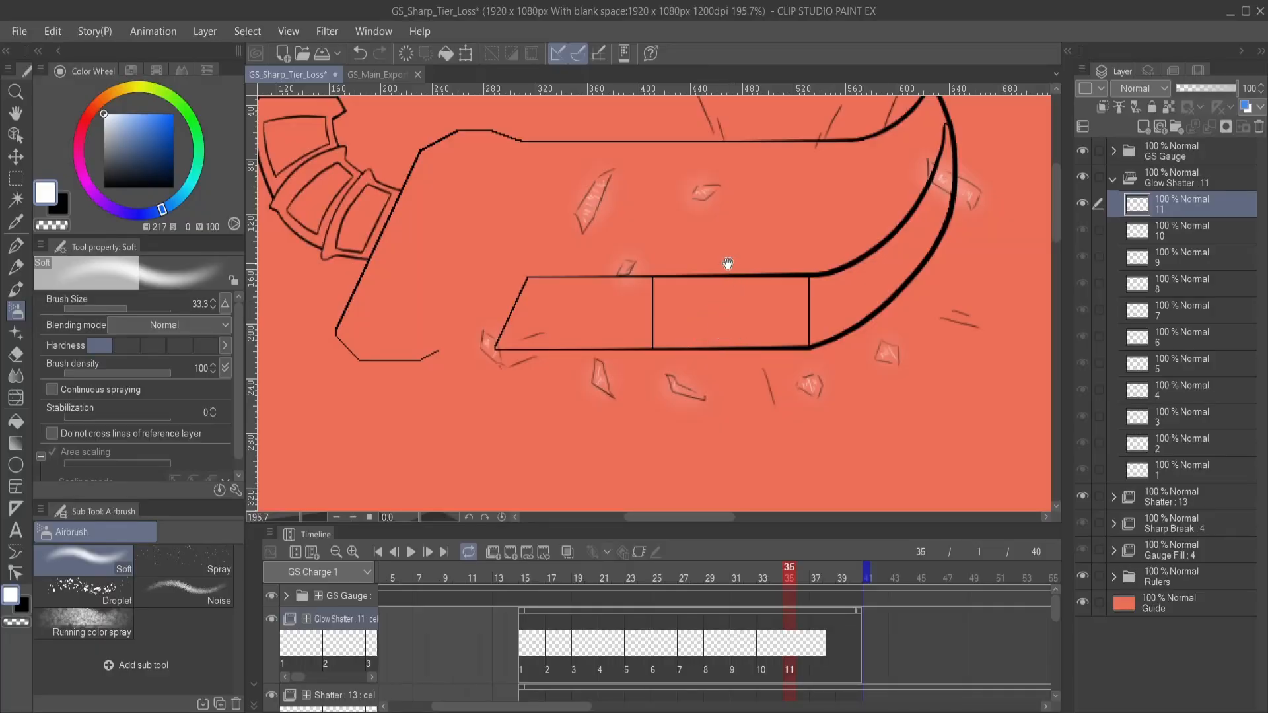
pyautogui.moveTo(725, 263)
pyautogui.mouseDown()
pyautogui.moveTo(725, 341)
pyautogui.moveTo(775, 336)
pyautogui.mouseUp()
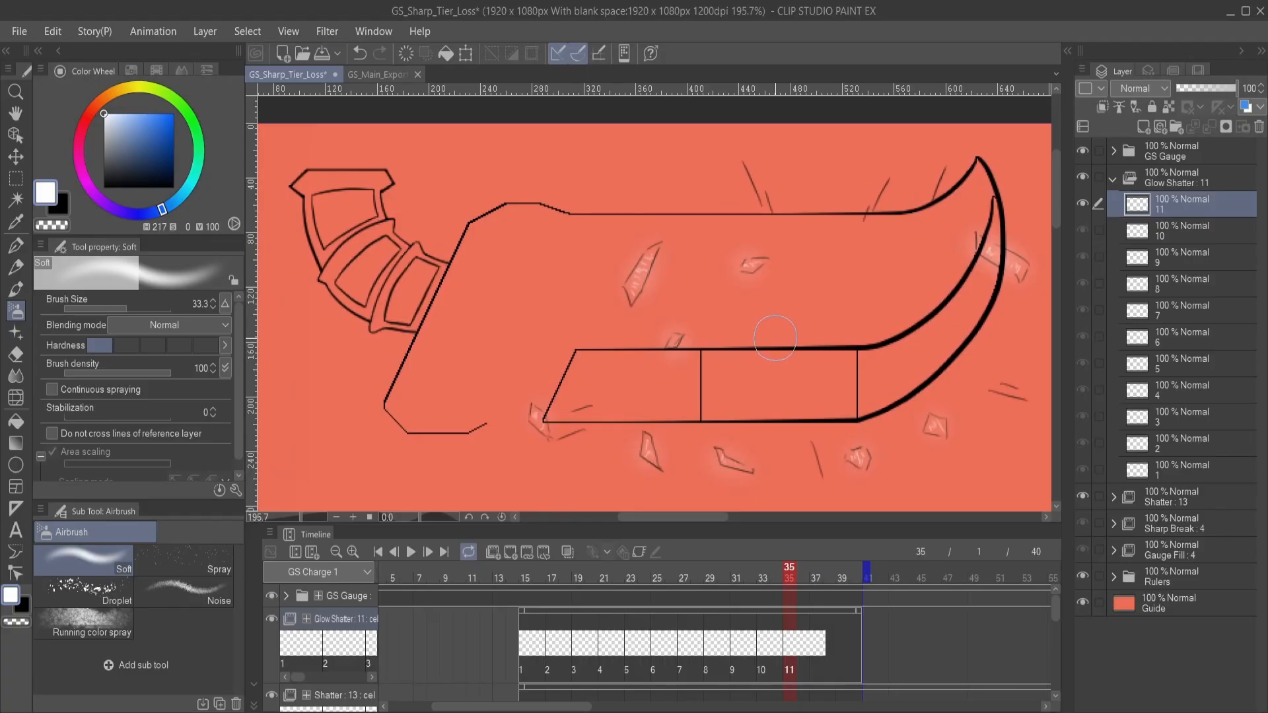
pyautogui.scroll(-1, 775, 338)
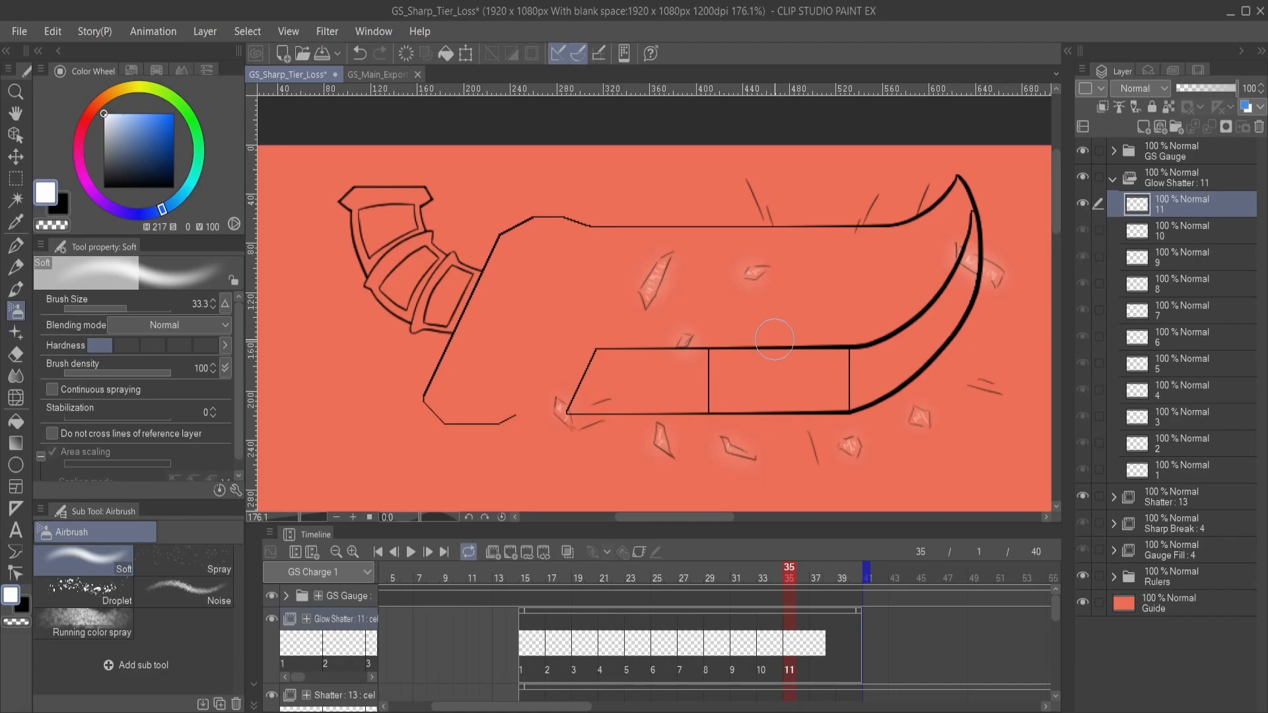
pyautogui.press('space')
pyautogui.moveTo(697, 424)
pyautogui.mouseDown()
pyautogui.moveTo(665, 360)
pyautogui.moveTo(639, 352)
pyautogui.moveTo(664, 360)
pyautogui.moveTo(659, 386)
pyautogui.mouseUp()
pyautogui.scroll(-1, 688, 382)
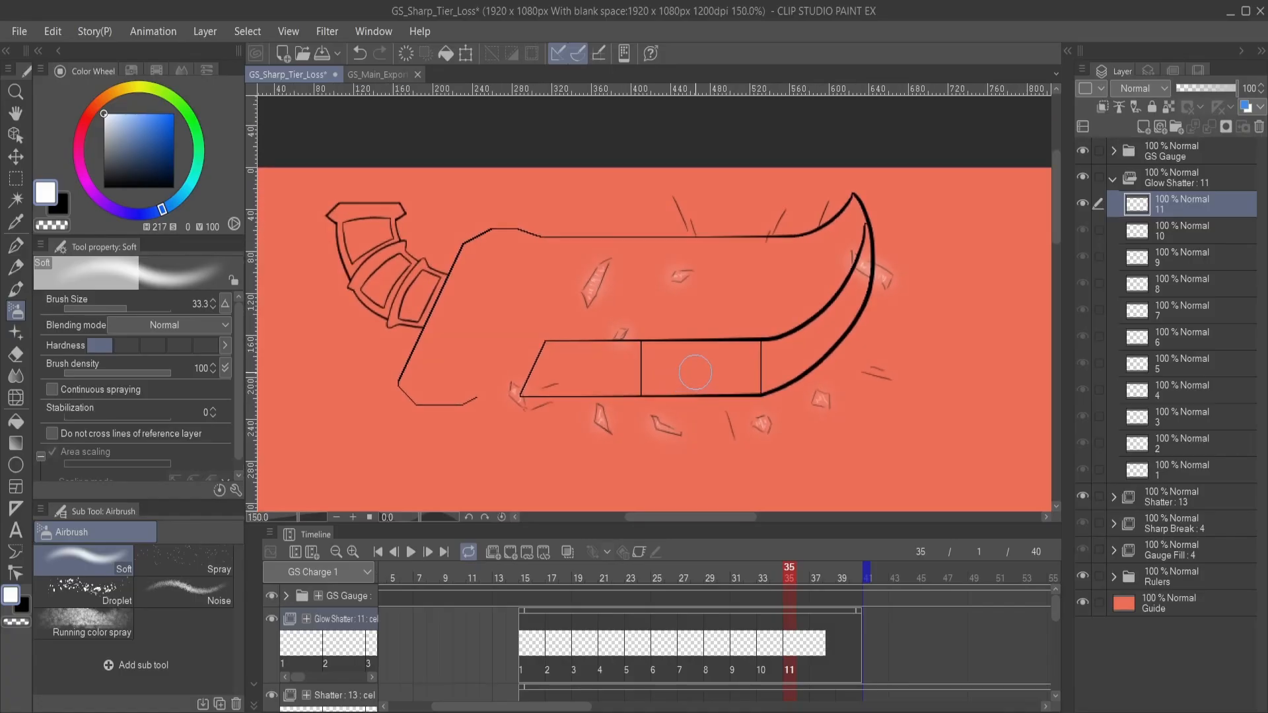
# - Collapse the Glow Shatter folder and hide the Guide layer and the GS Gauge folder
pyautogui.click(1114, 181)
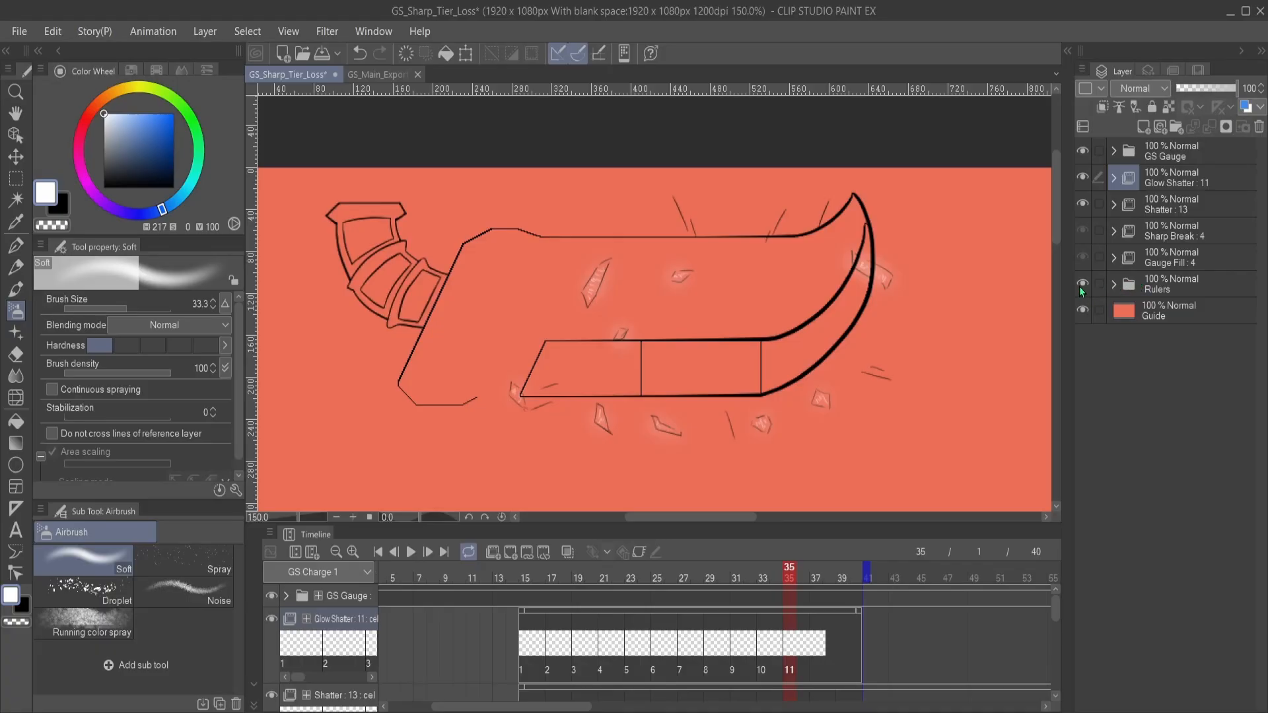
pyautogui.click(1082, 310)
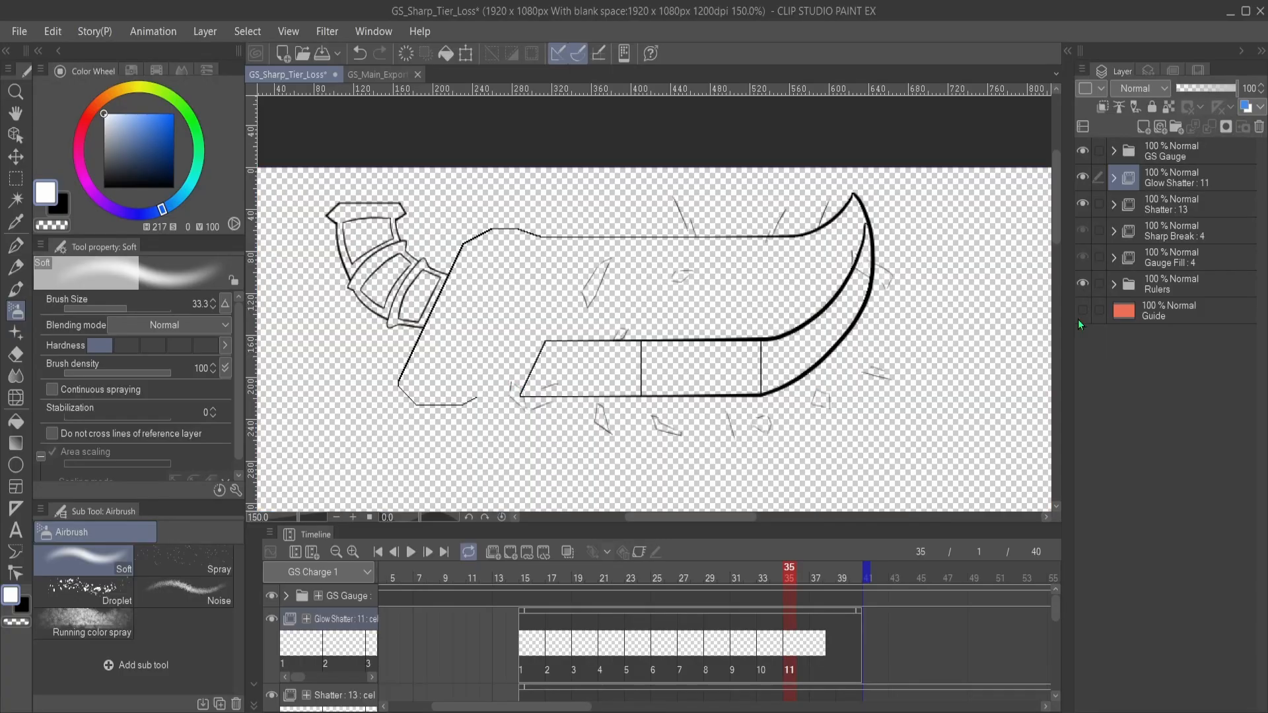
pyautogui.click(1082, 151)
pyautogui.moveTo(723, 373); pyautogui.dragTo(756, 310)
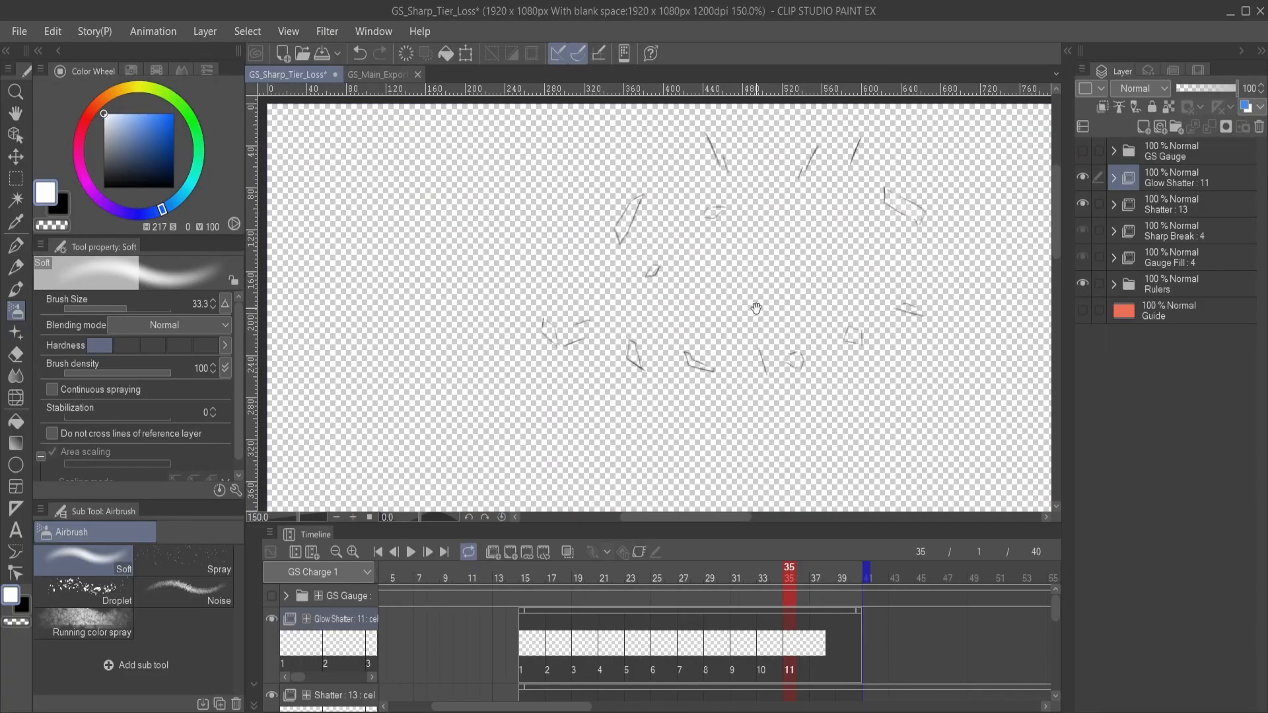
pyautogui.scroll(-2, 766, 315)
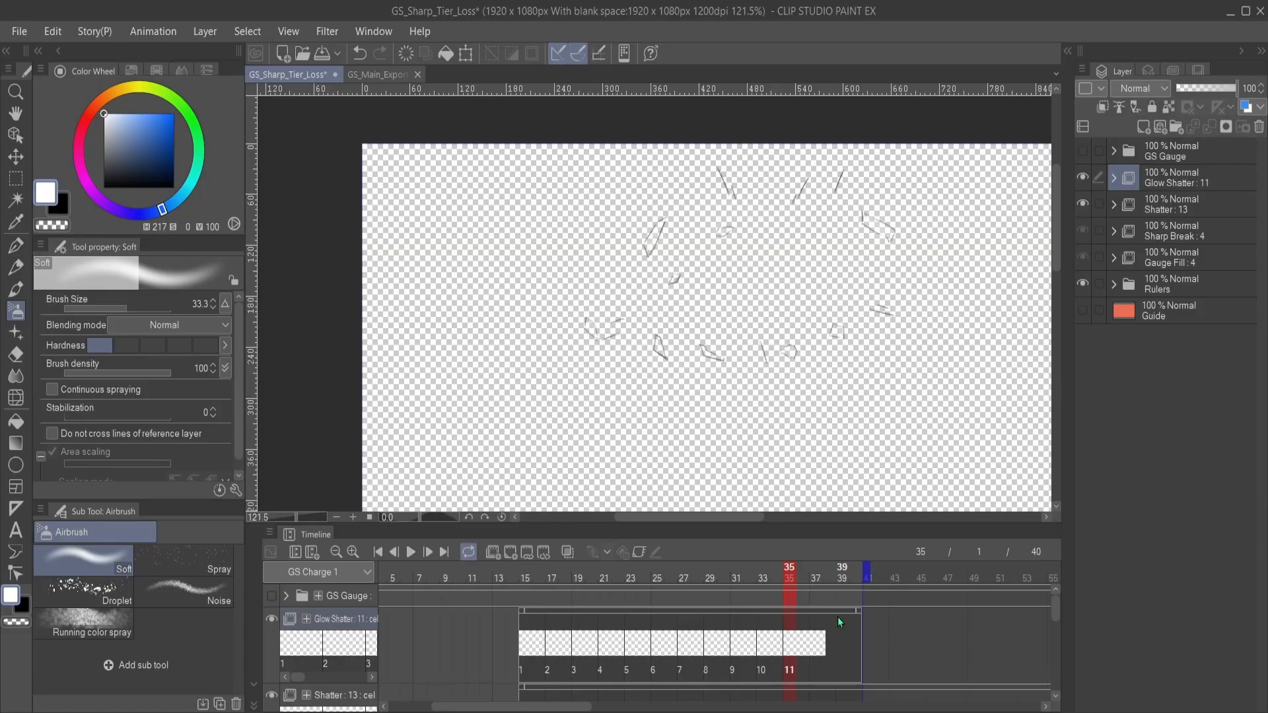
# - Add cel 12 to Glow Shatter at frame 36 and shift its start to frame 37
pyautogui.click(808, 637)
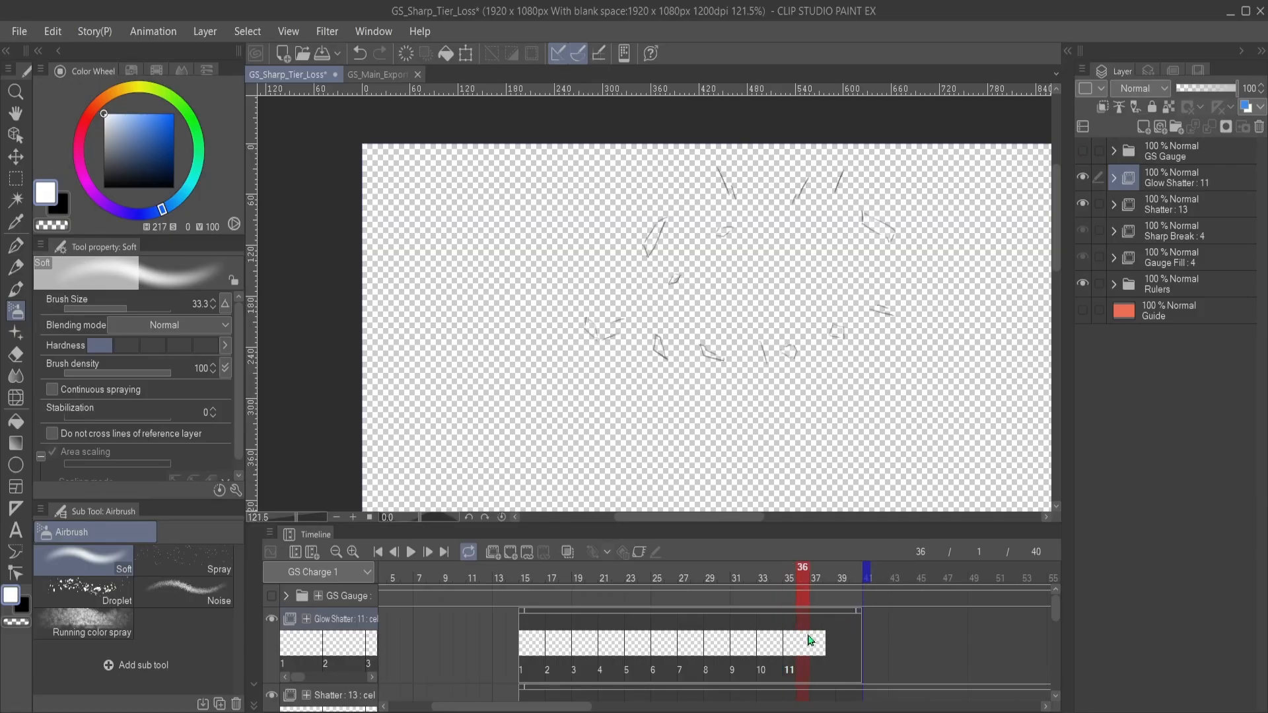
pyautogui.click(794, 646)
pyautogui.click(803, 644)
pyautogui.click(510, 552)
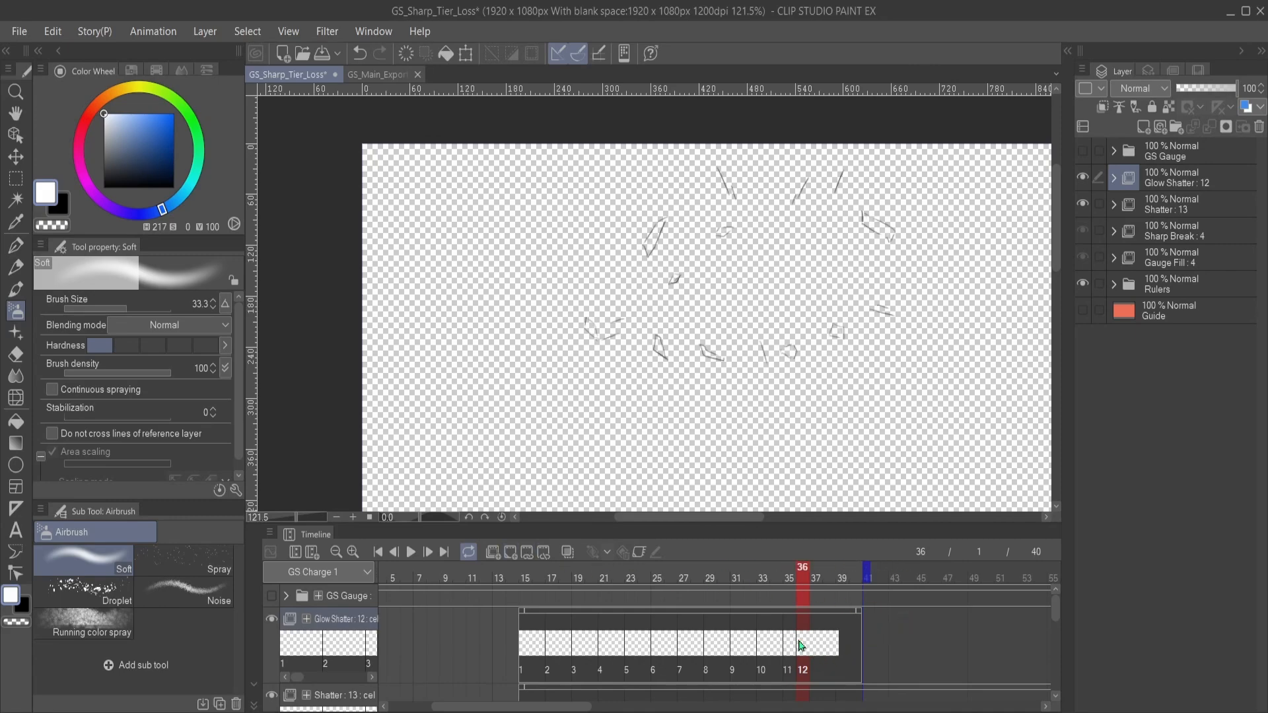
pyautogui.click(804, 645)
pyautogui.moveTo(808, 645); pyautogui.dragTo(819, 645)
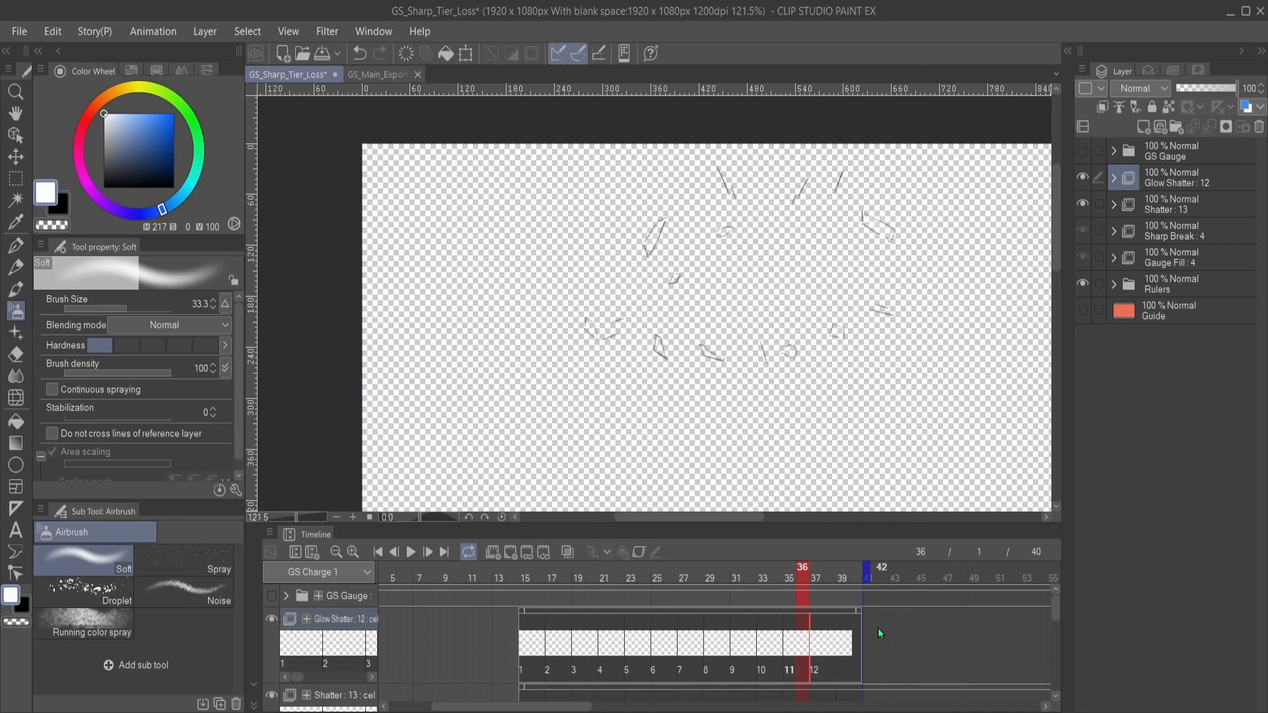
# - Review the animation folder tracks across the zoomed-out timeline and save the file
pyautogui.click(336, 552)
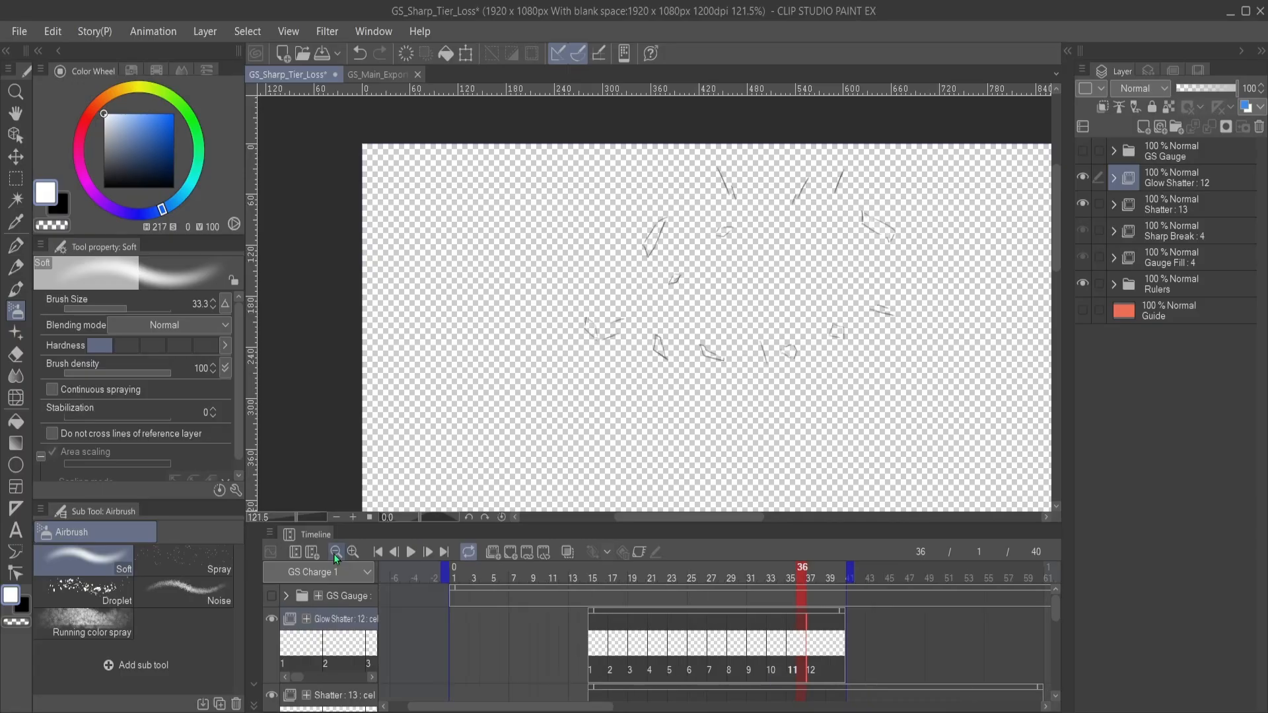
pyautogui.click(336, 552)
pyautogui.scroll(-3, 843, 678)
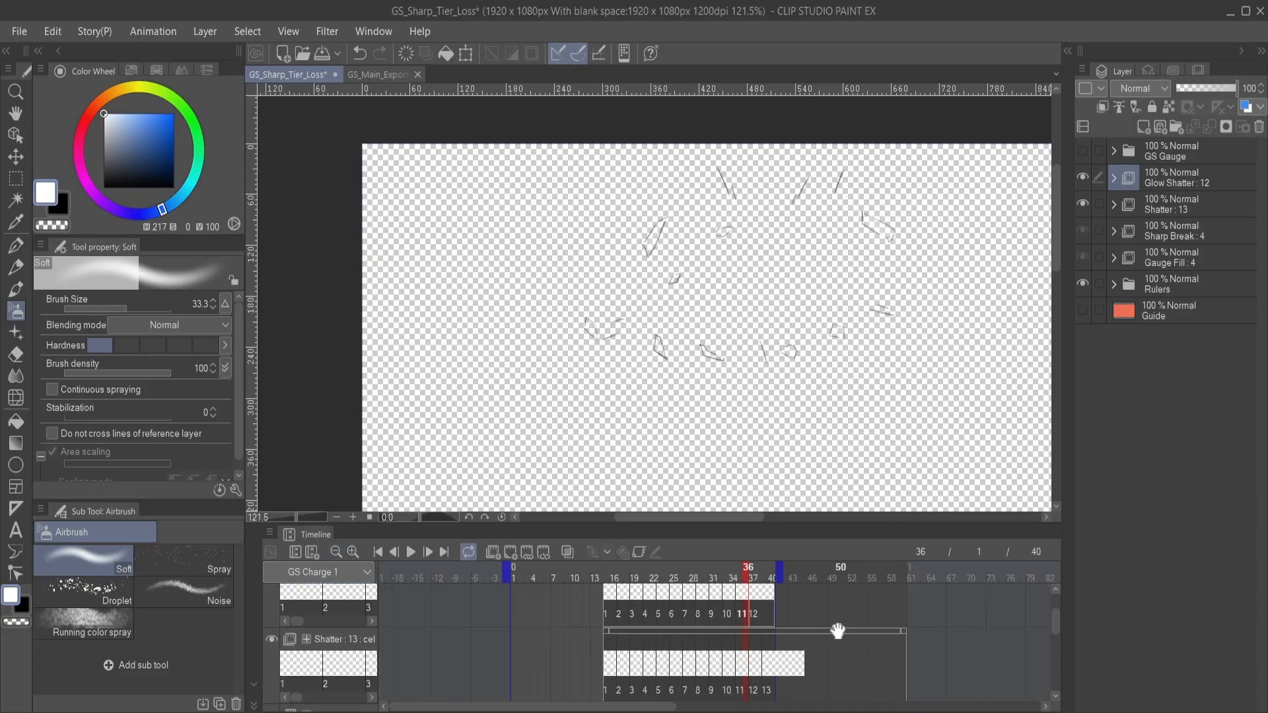
pyautogui.scroll(-5, 841, 641)
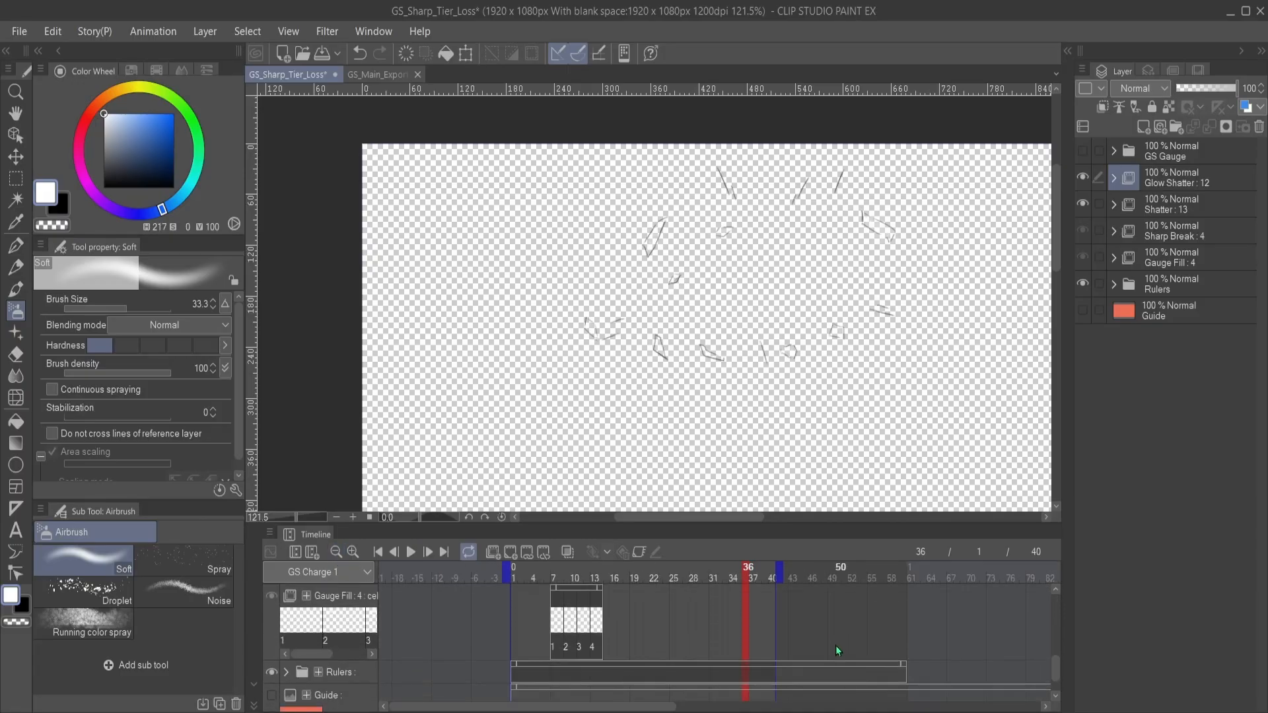
pyautogui.scroll(5, 837, 640)
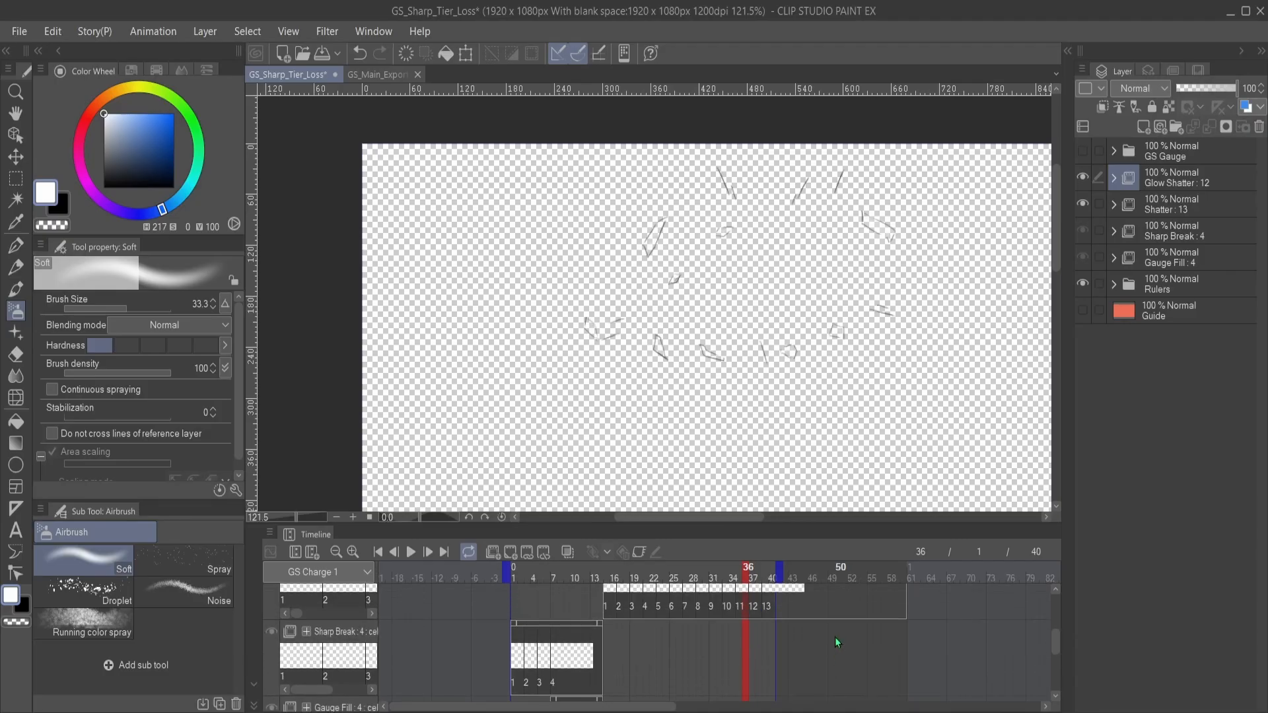
pyautogui.moveTo(694, 338); pyautogui.dragTo(601, 354)
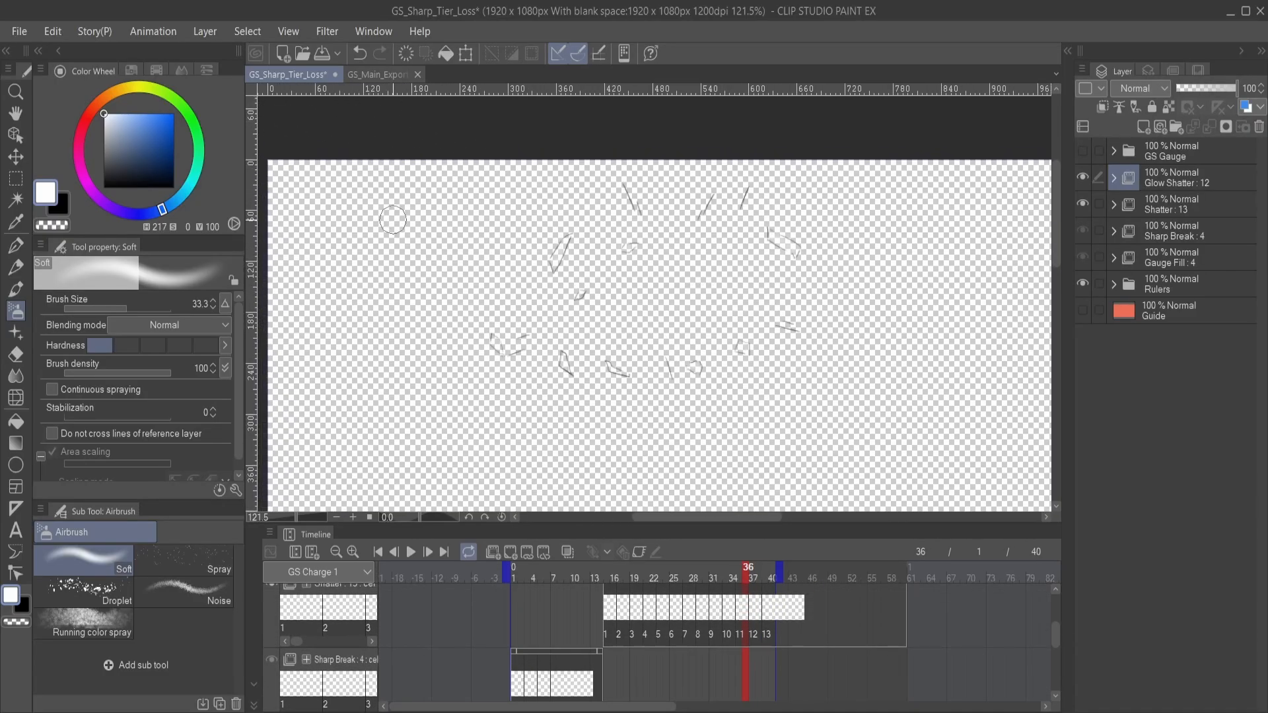
pyautogui.hotkey('ctrl', 's')
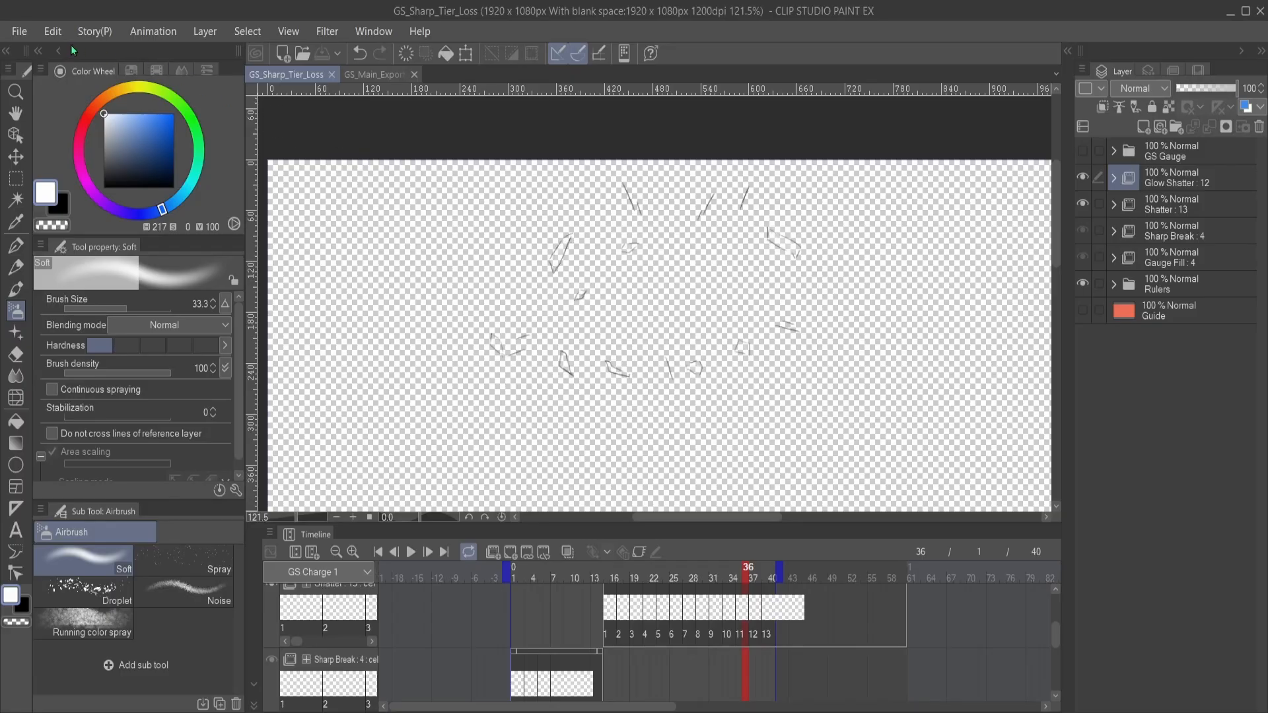
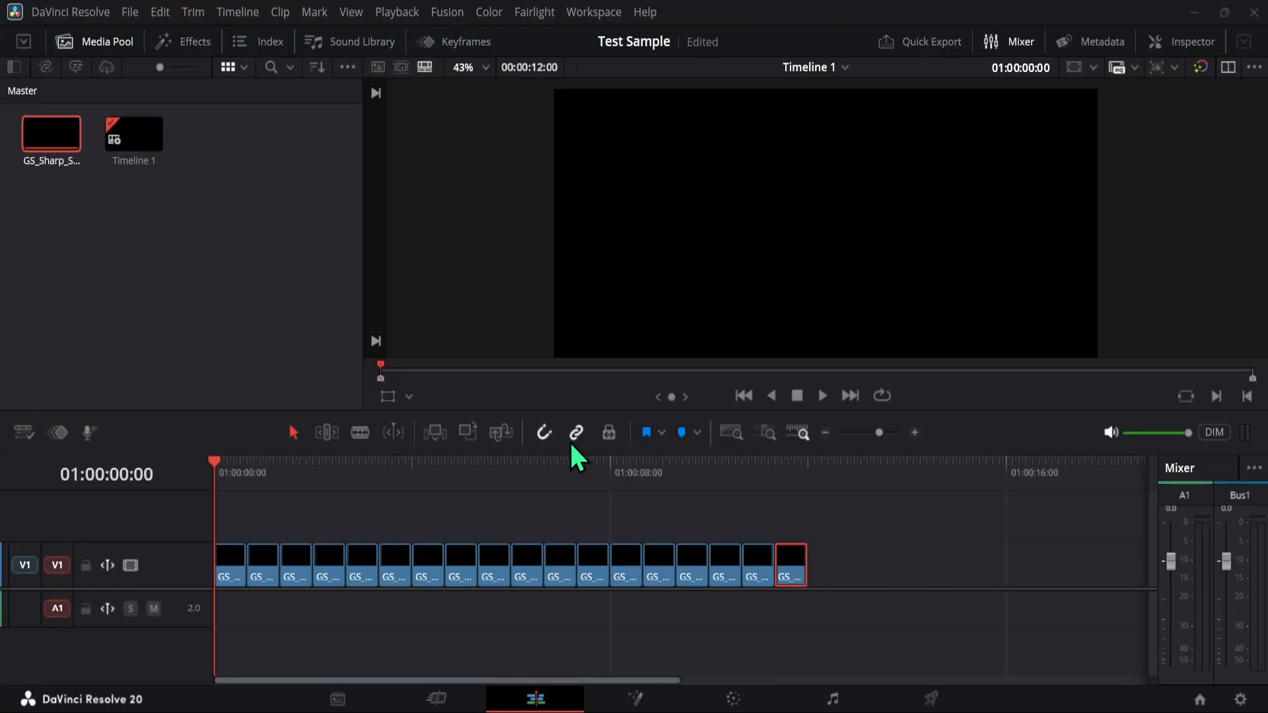
# - Play the shatter clips from the start of the timeline with the viewer enlarged, stopping within the last clip
pyautogui.click(98, 247)
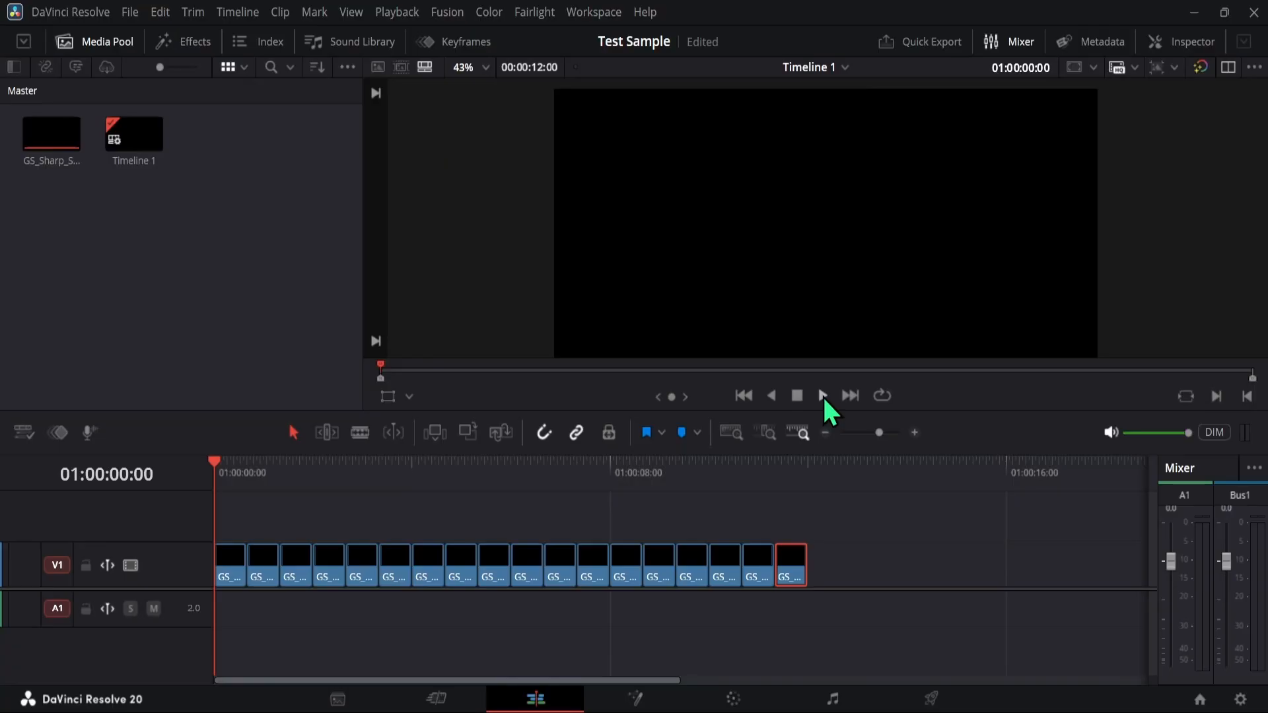
pyautogui.scroll(2, 616, 104)
pyautogui.scroll(-2, 614, 111)
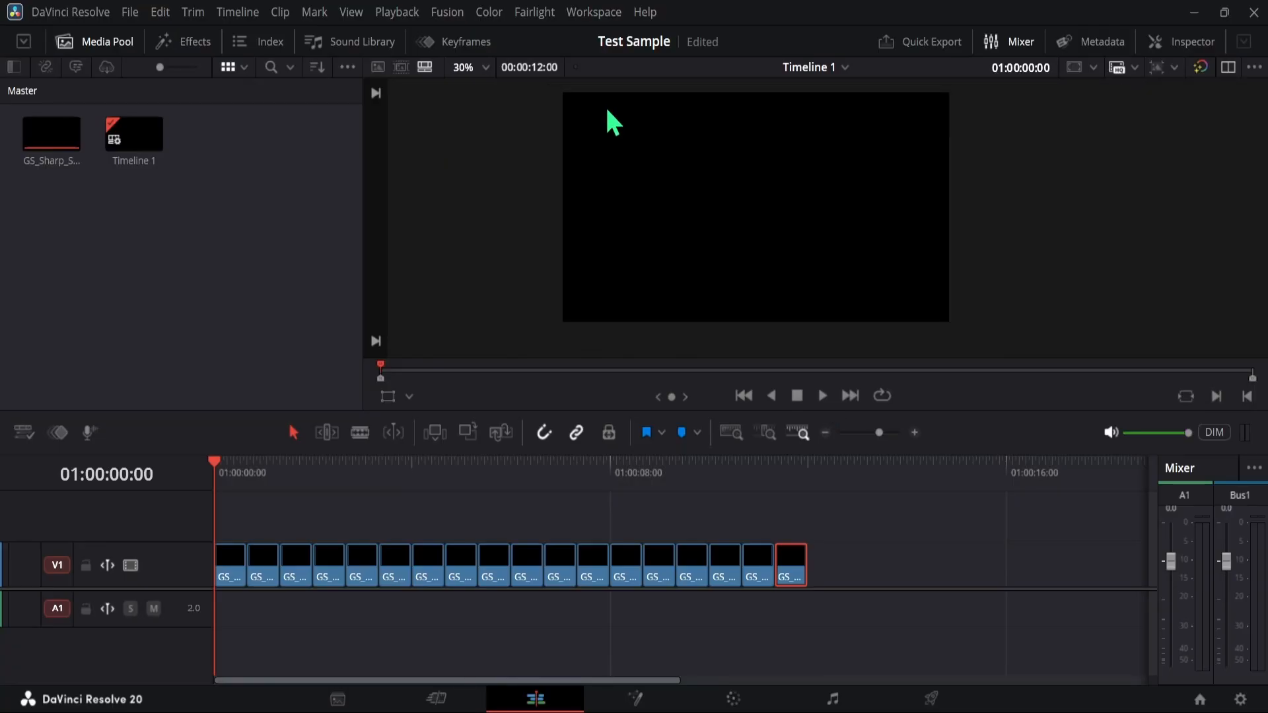
pyautogui.scroll(2, 611, 92)
pyautogui.scroll(3, 600, 107)
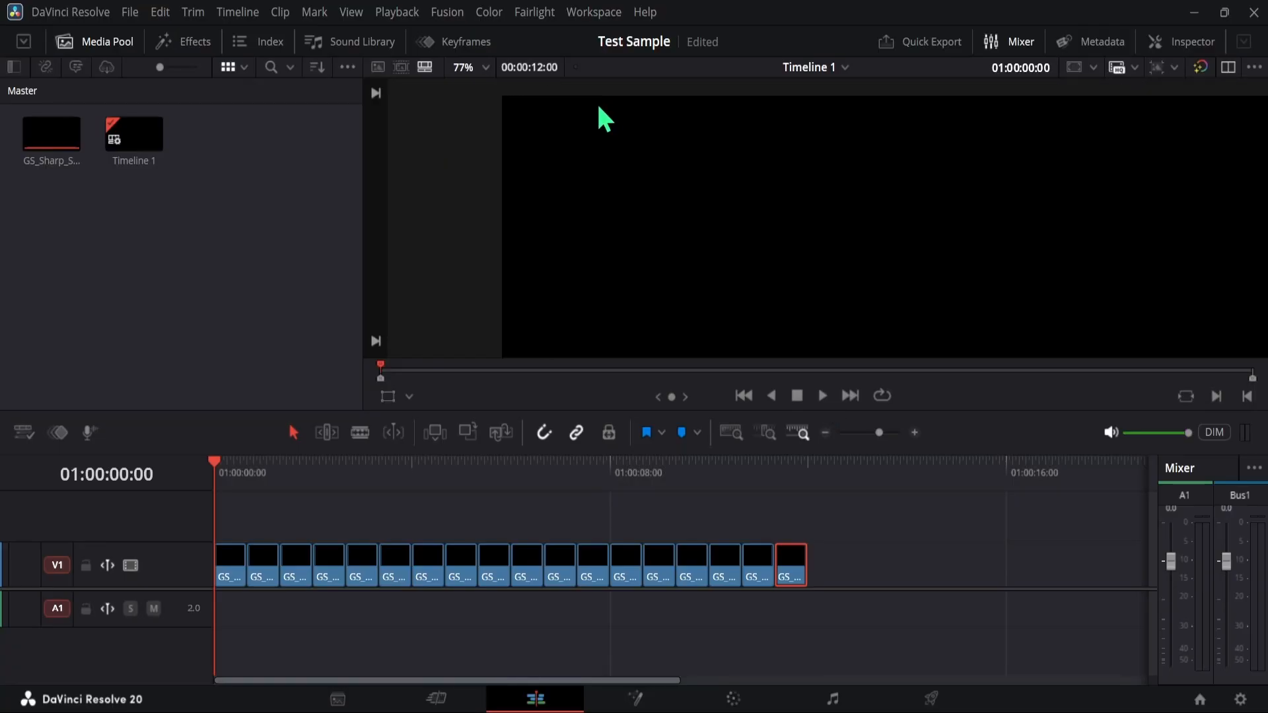
pyautogui.click(825, 396)
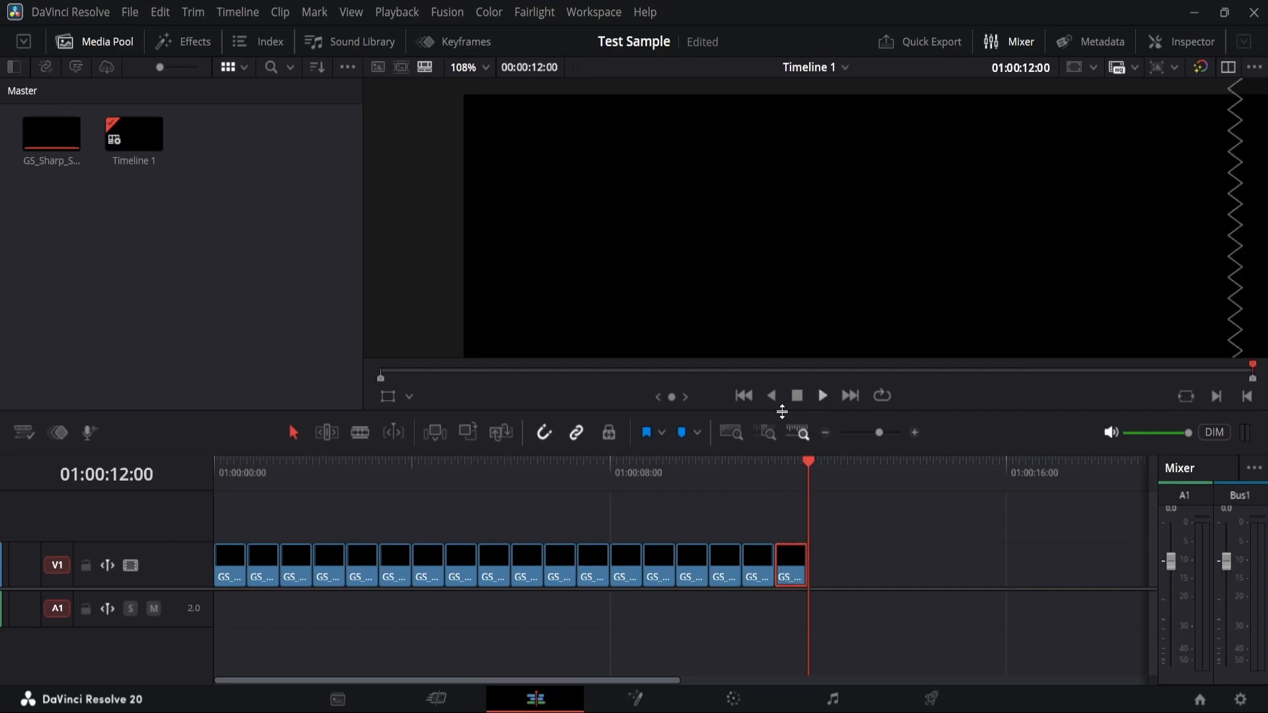
pyautogui.moveTo(688, 469); pyautogui.dragTo(214, 450)
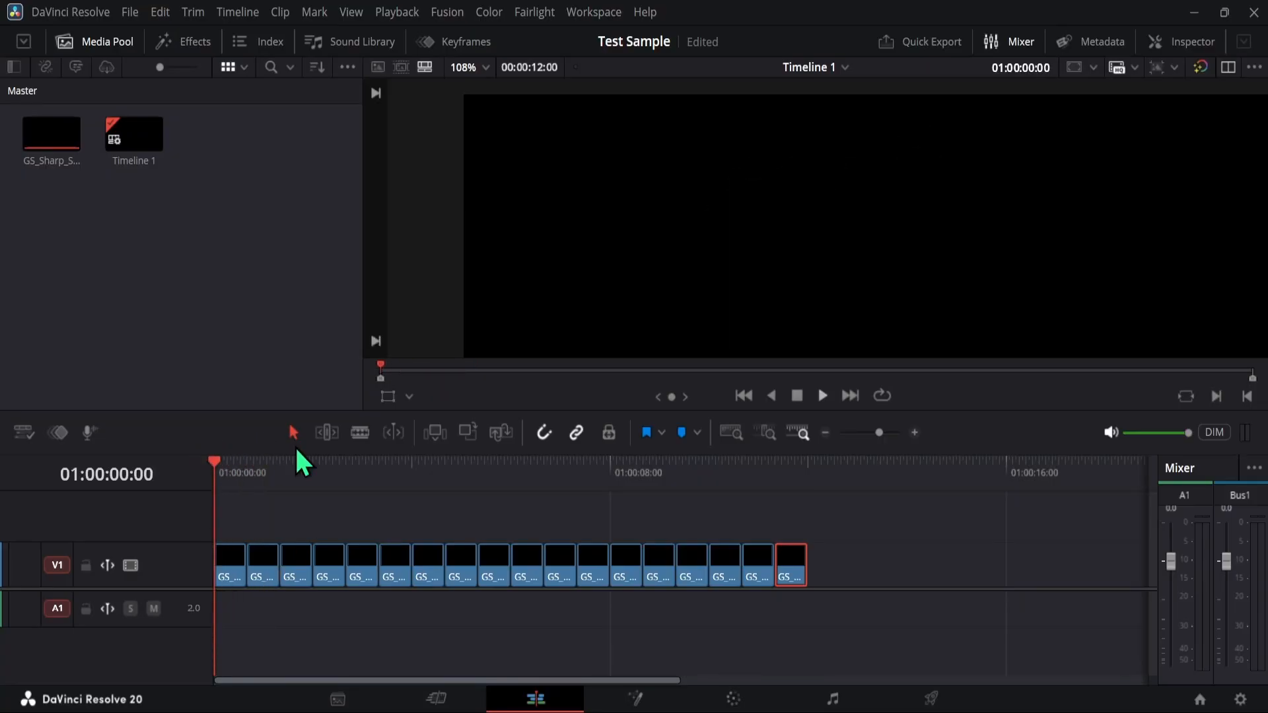
pyautogui.click(822, 395)
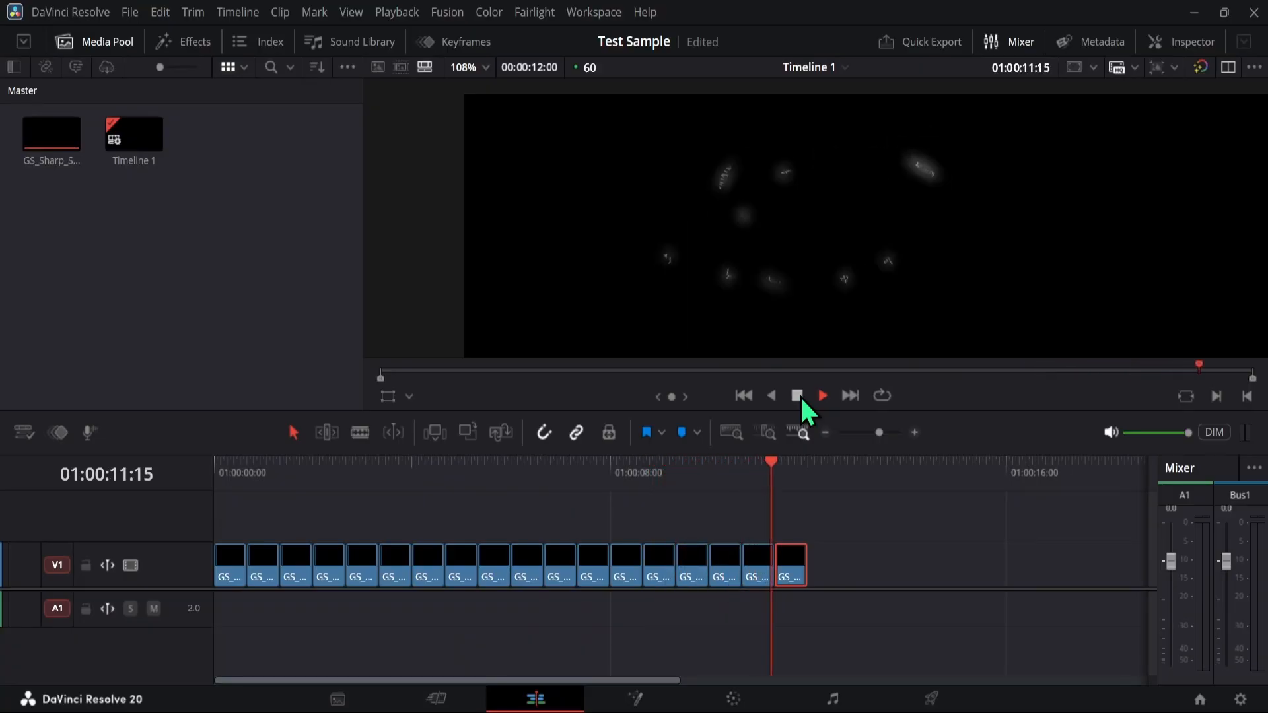
pyautogui.click(797, 395)
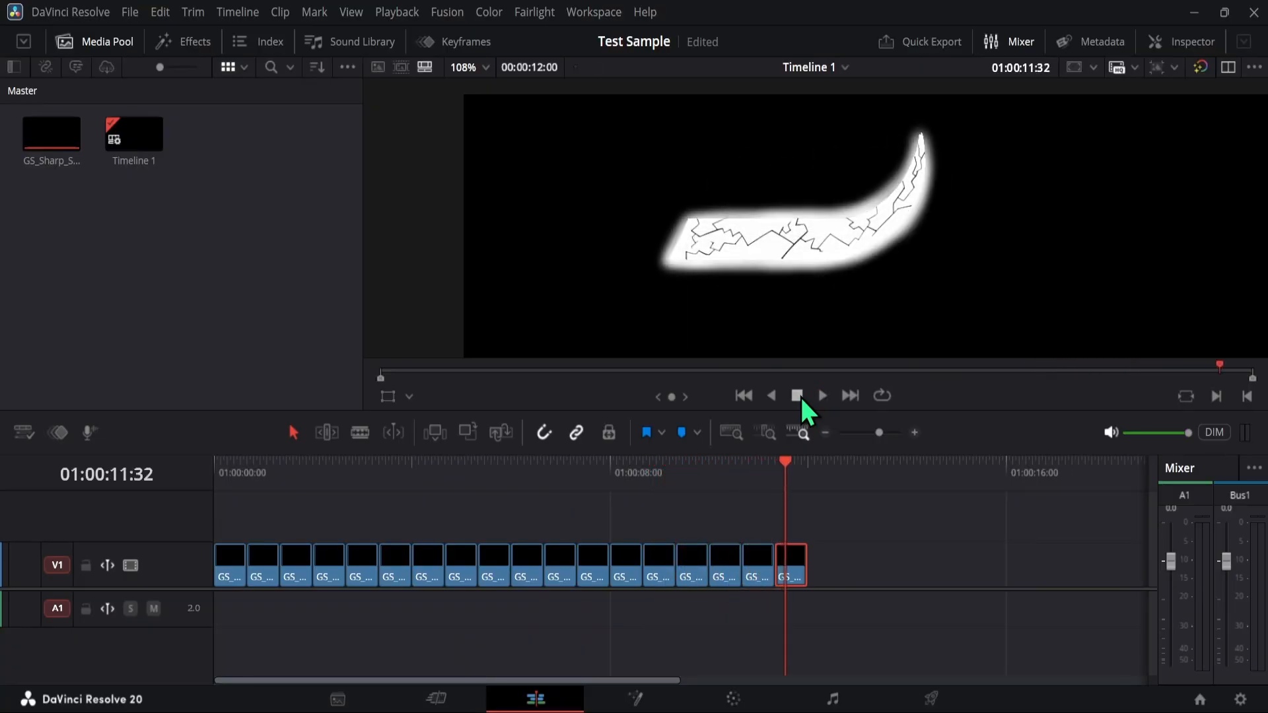
# - Enlarge the timeline and move the playhead to 01:00:11:24, near the start of the last shatter clip
pyautogui.click(914, 432)
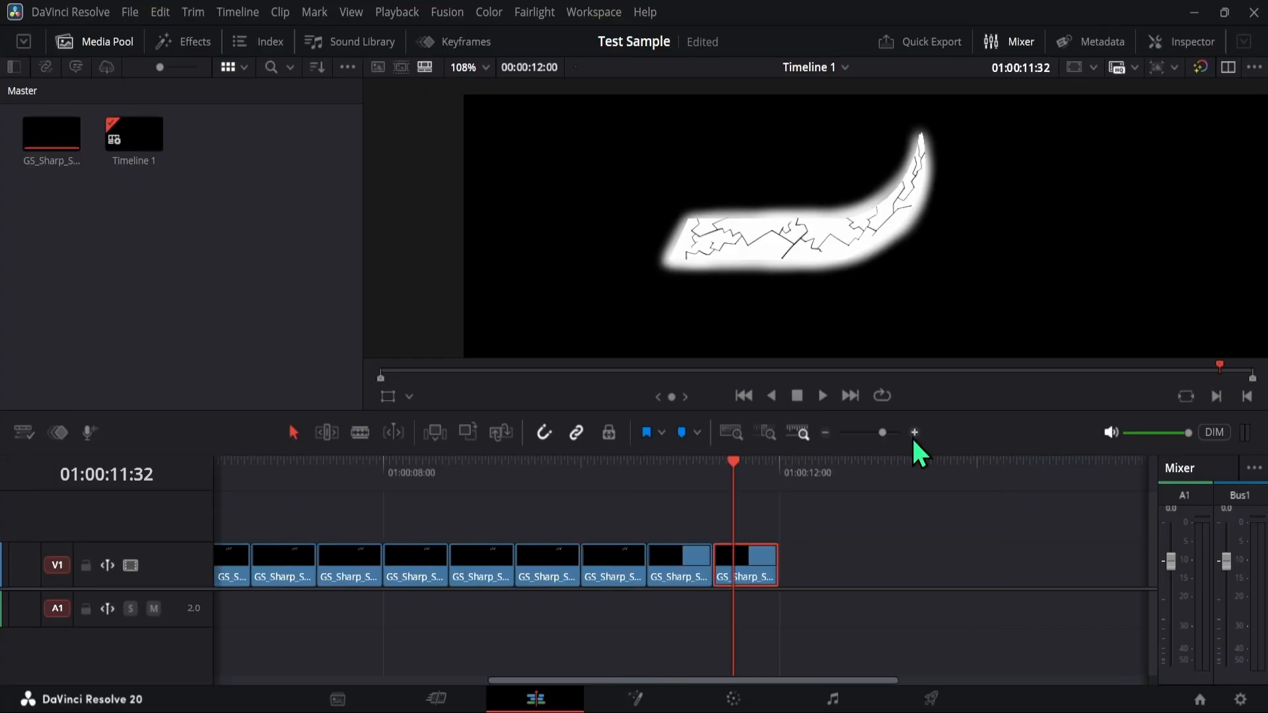
pyautogui.click(915, 432)
pyautogui.moveTo(624, 473)
pyautogui.mouseDown()
pyautogui.moveTo(609, 473)
pyautogui.moveTo(680, 451)
pyautogui.moveTo(630, 461)
pyautogui.mouseUp()
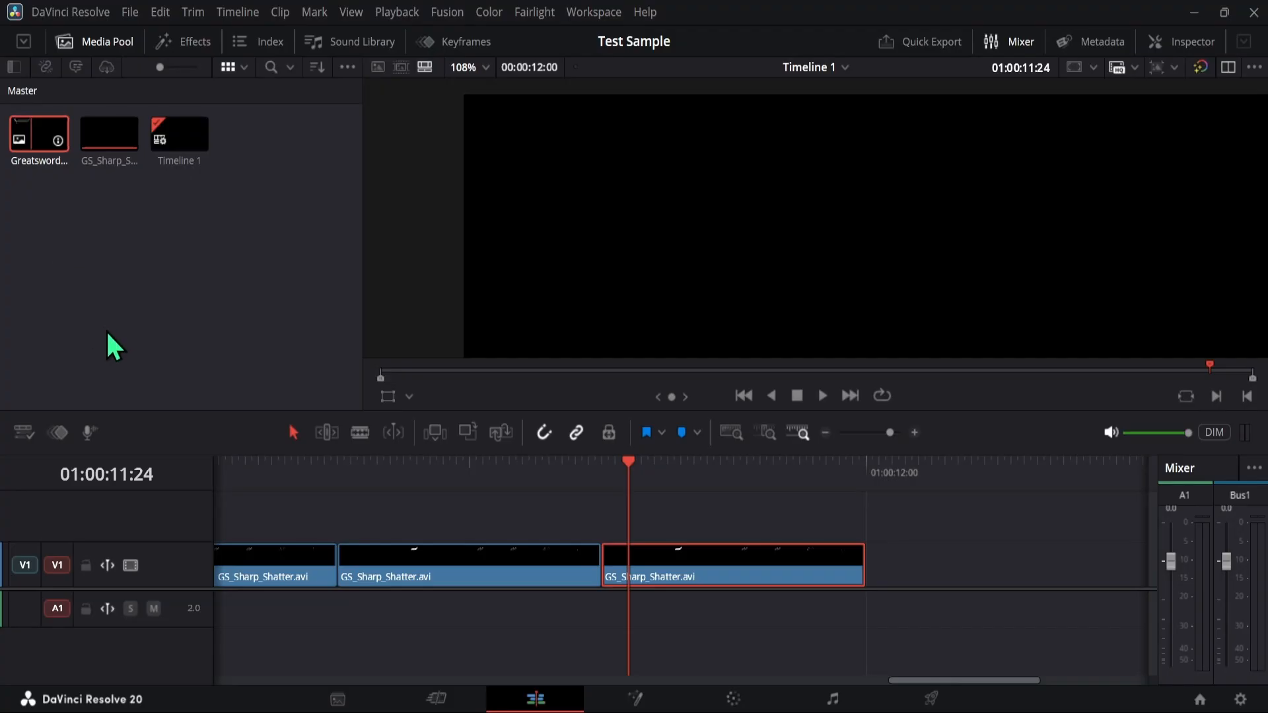
# - Add a second video track and rename the Video 1 track as Shatter
pyautogui.click(207, 570)
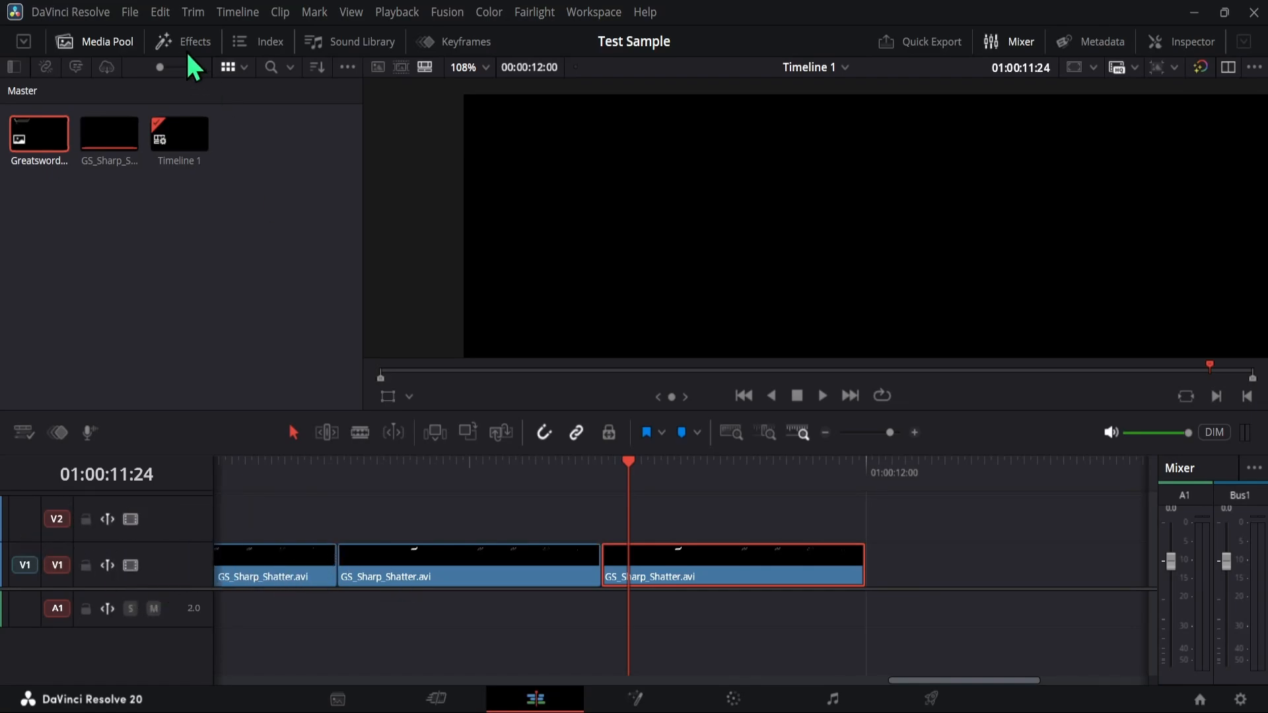
pyautogui.click(268, 42)
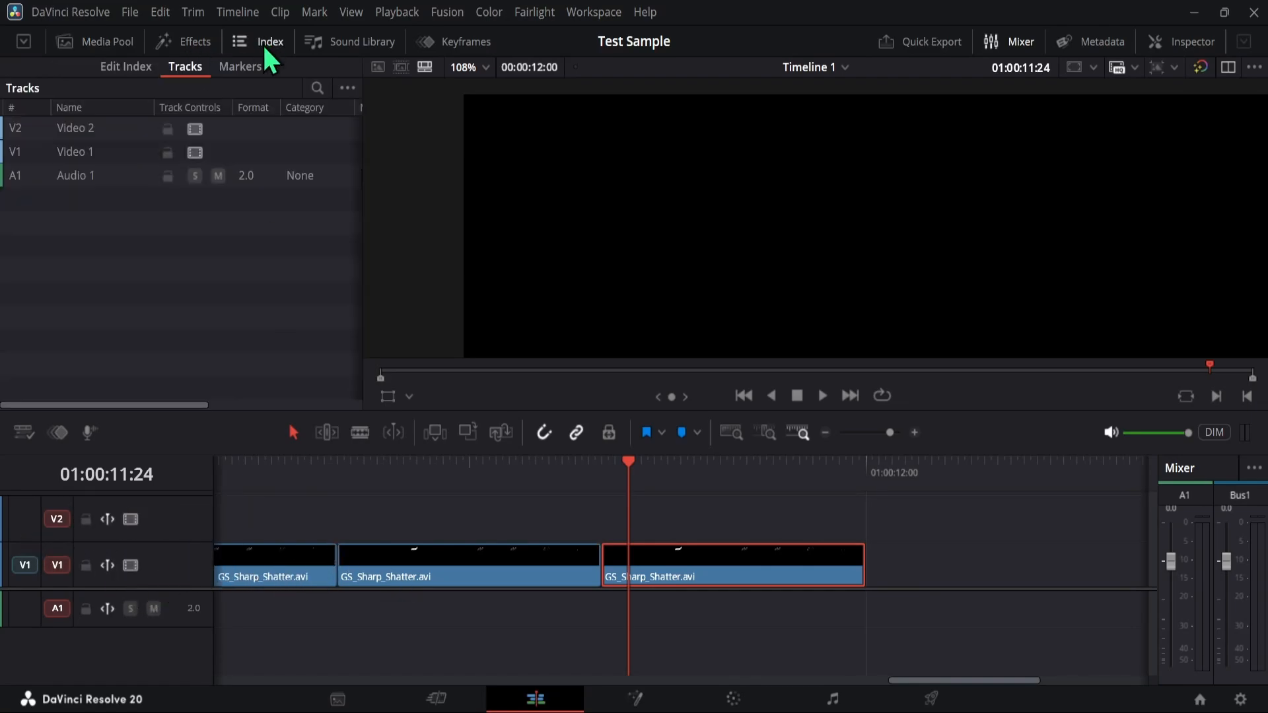
pyautogui.click(81, 151)
pyautogui.doubleClick(82, 149)
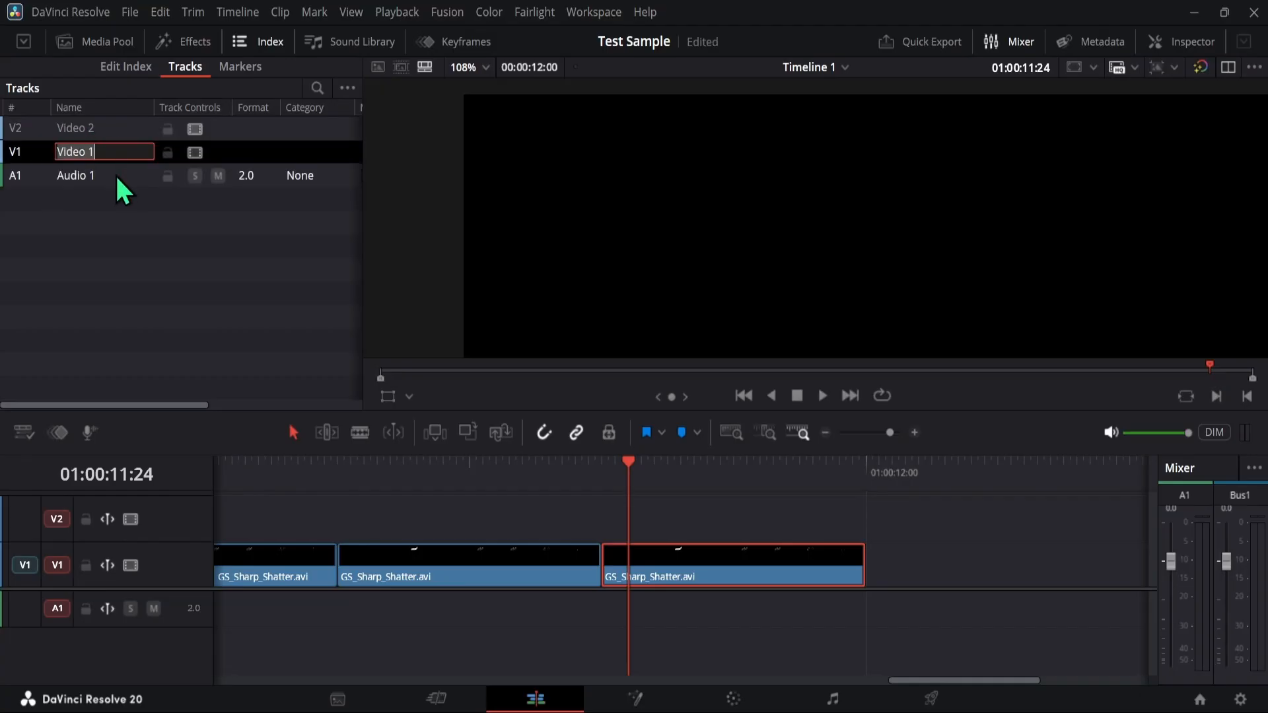
pyautogui.write('Shatter')
pyautogui.press('Return')
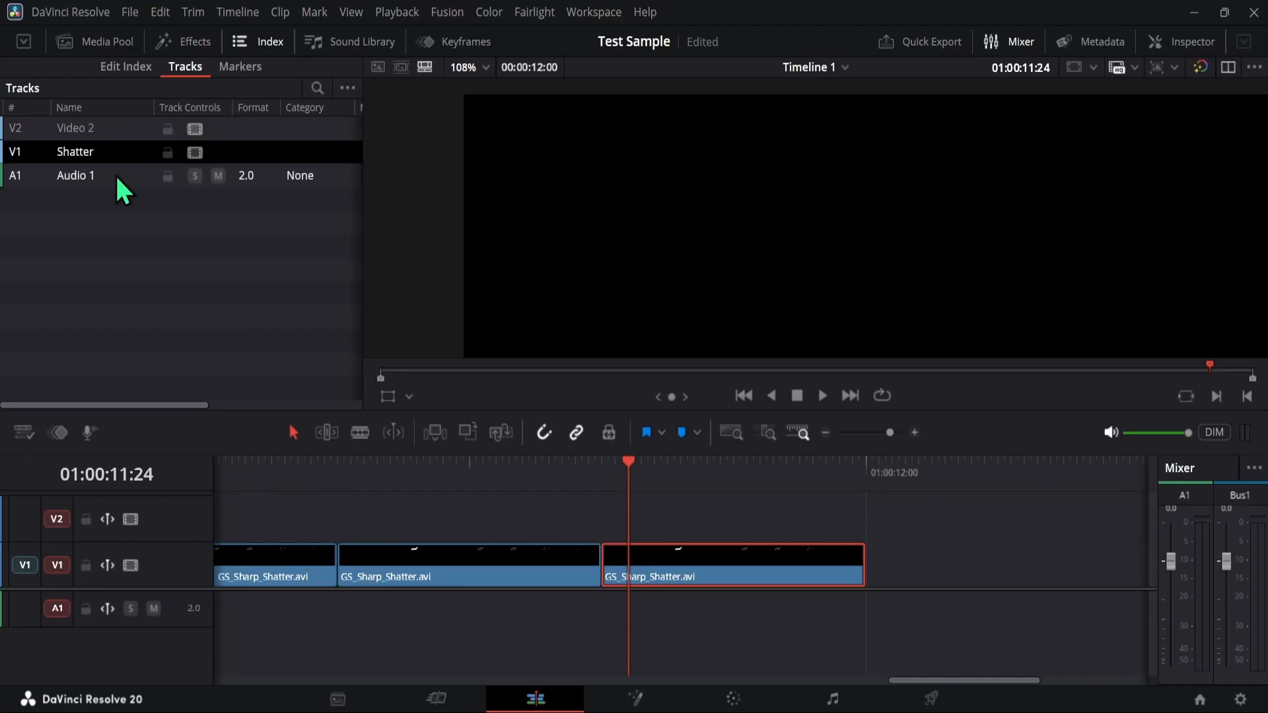
# - Rename the Video 2 track as PNG and move the Shatter track above it
pyautogui.click(82, 129)
pyautogui.doubleClick(104, 136)
pyautogui.write('PNG')
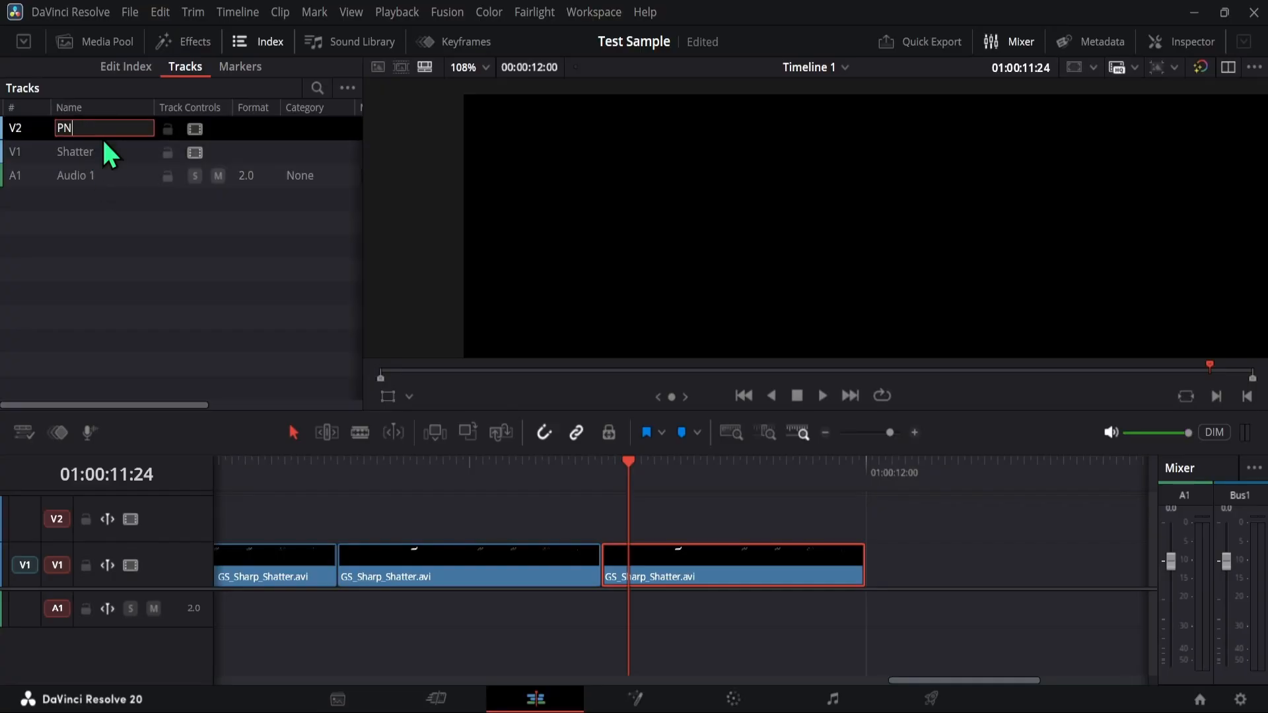
pyautogui.press('Return')
pyautogui.moveTo(100, 153); pyautogui.dragTo(124, 129)
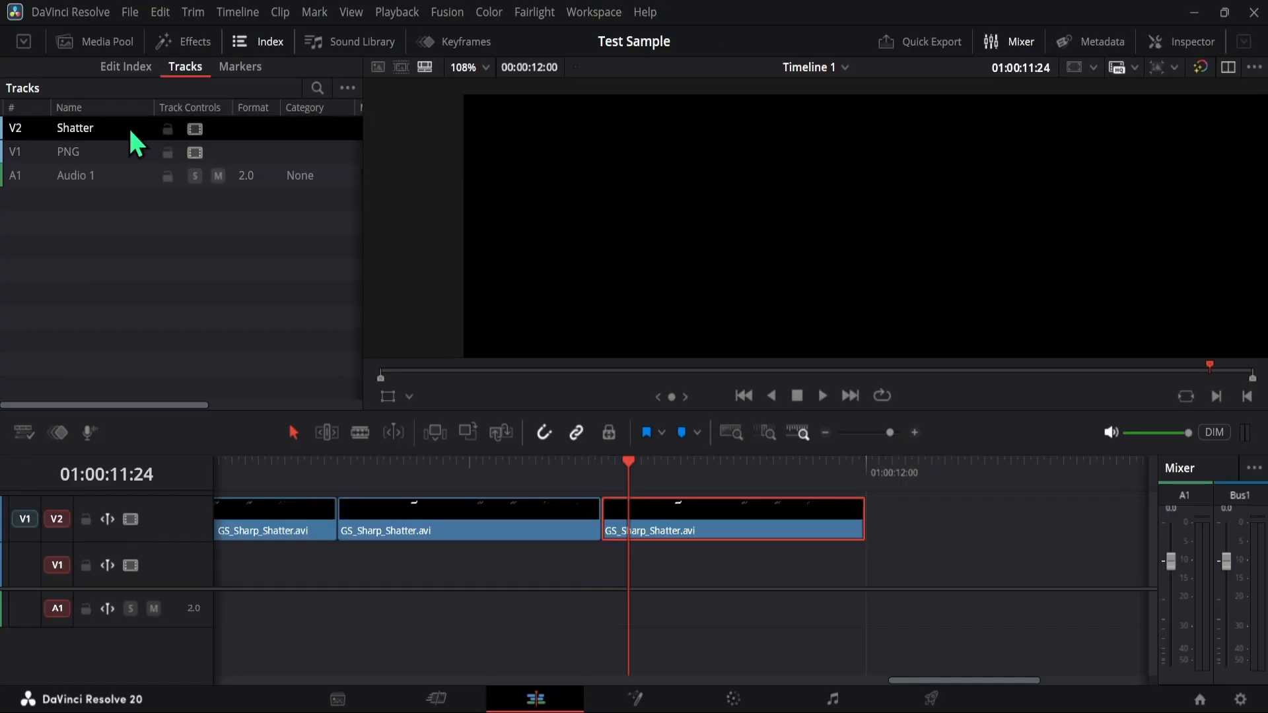
pyautogui.click(97, 153)
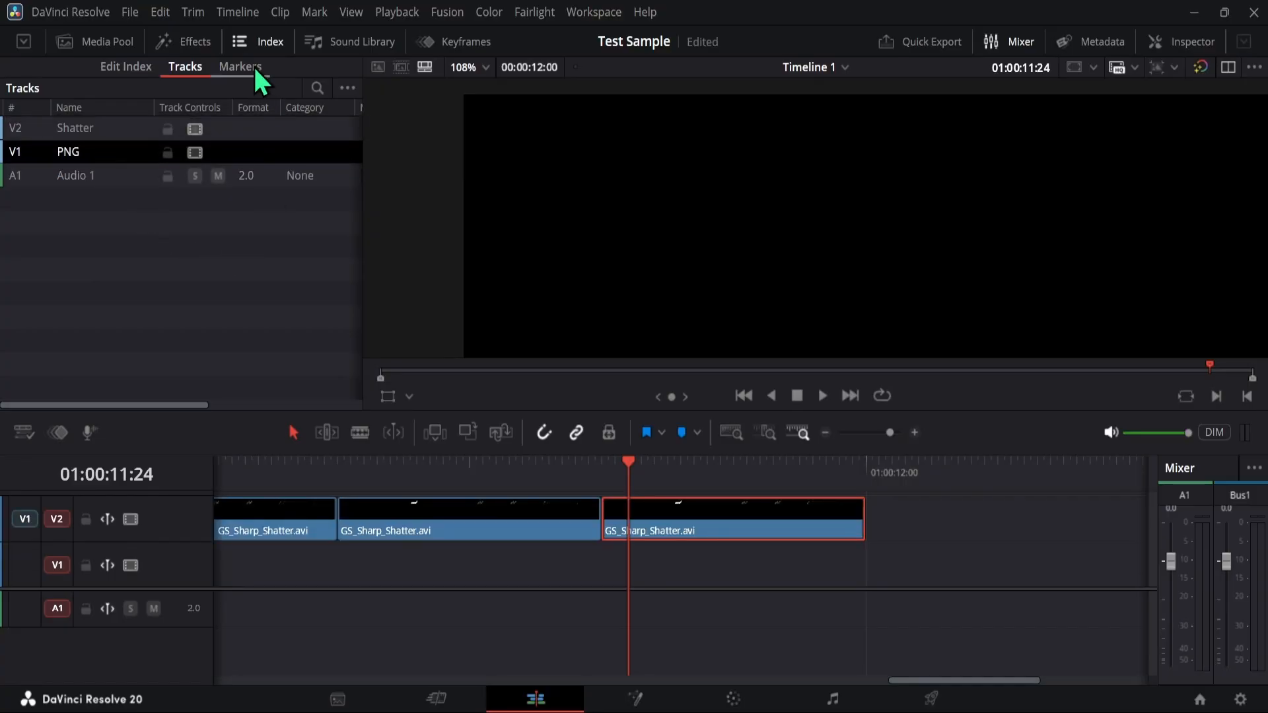
# - Place the Greatsword.png image from the media pool on the PNG track
pyautogui.click(107, 42)
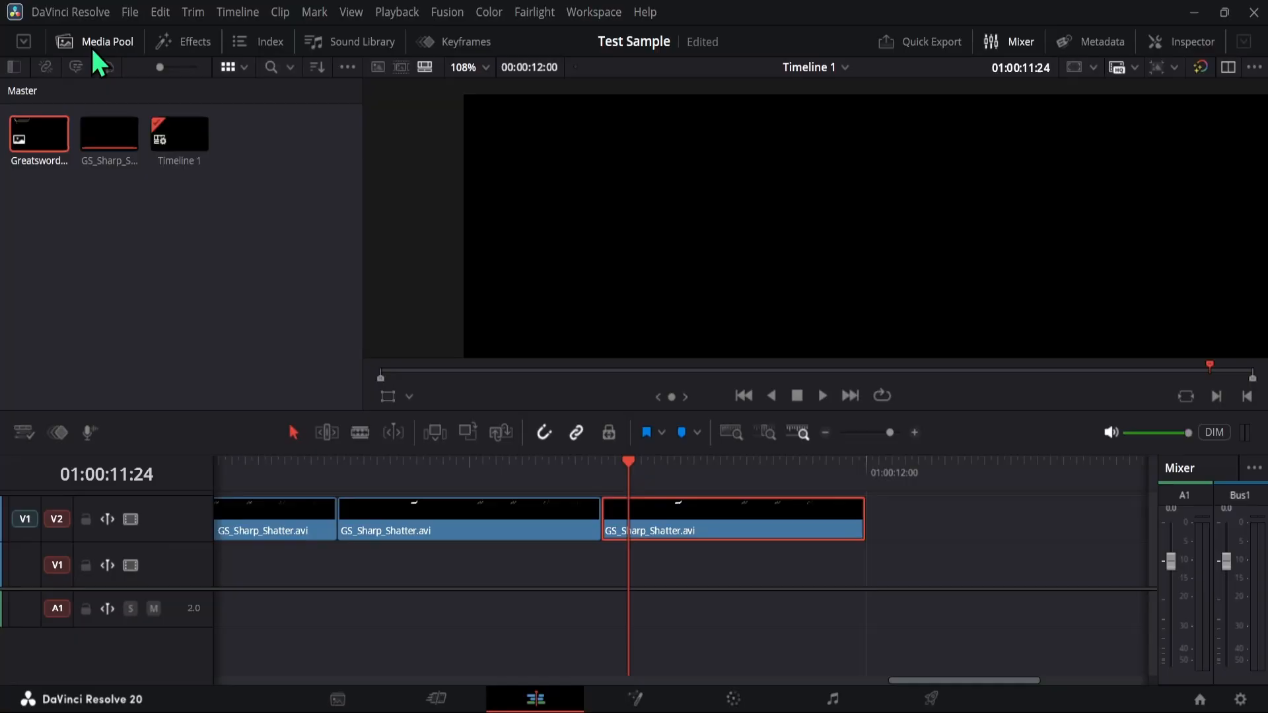
pyautogui.click(184, 244)
pyautogui.moveTo(39, 152); pyautogui.dragTo(201, 575)
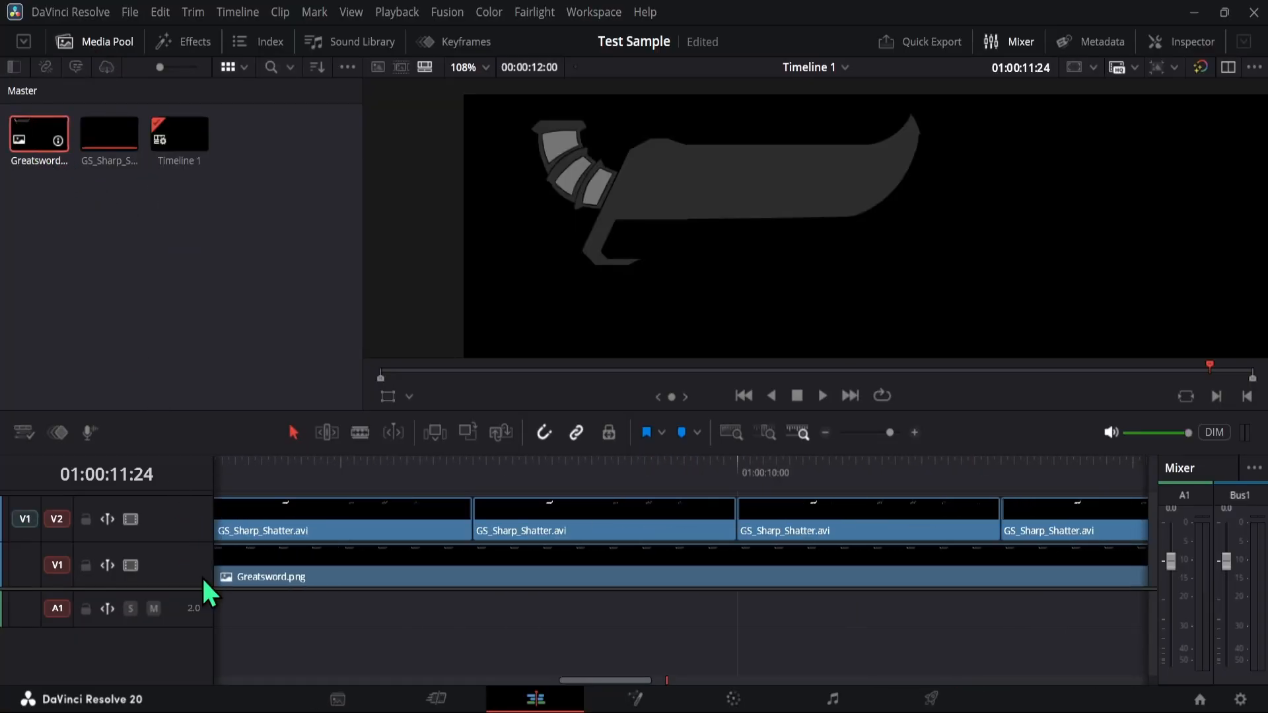
pyautogui.click(819, 436)
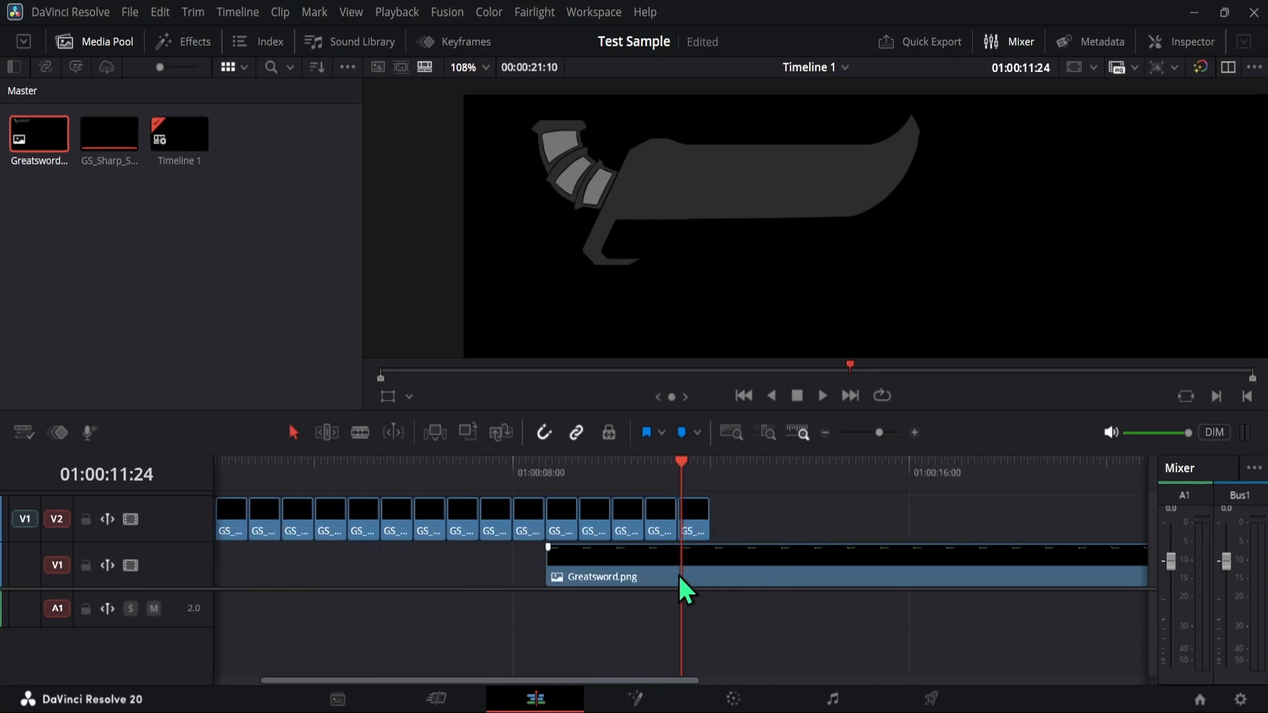
# - Try to delete the gap before the Greatsword.png clip with the Shatter track unlocked, then undo it
pyautogui.click(459, 570)
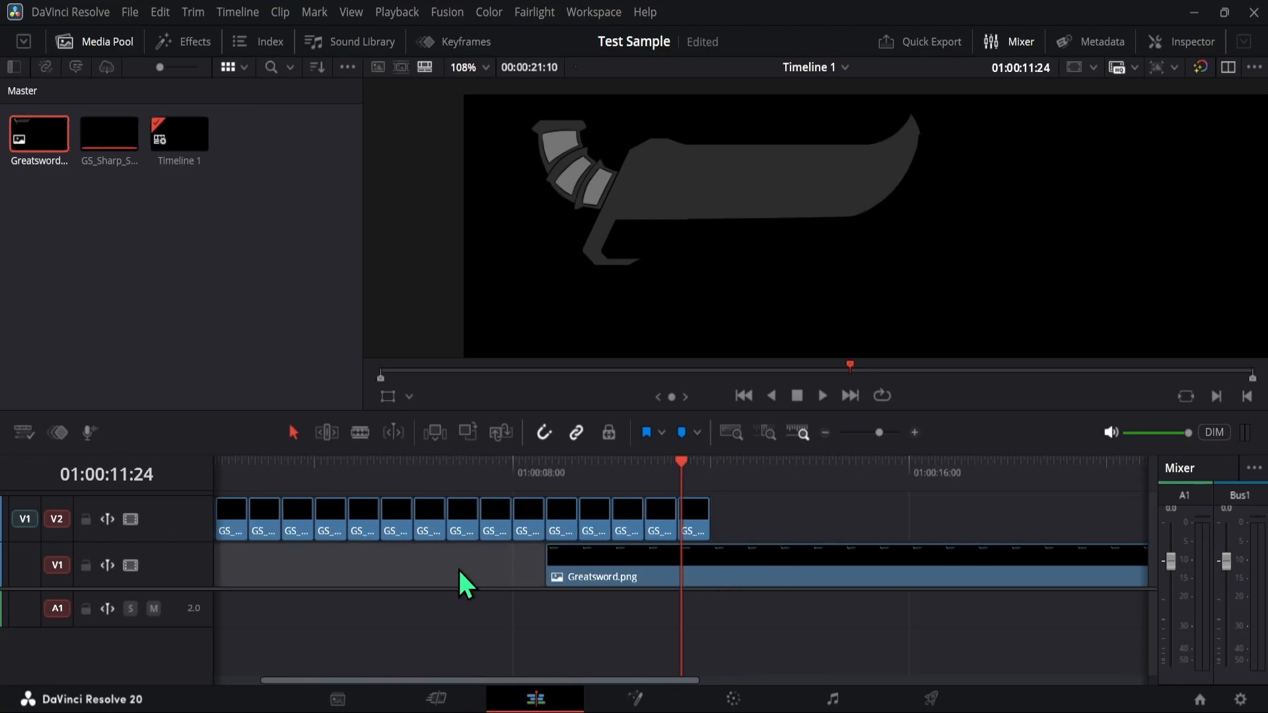
pyautogui.press('Delete')
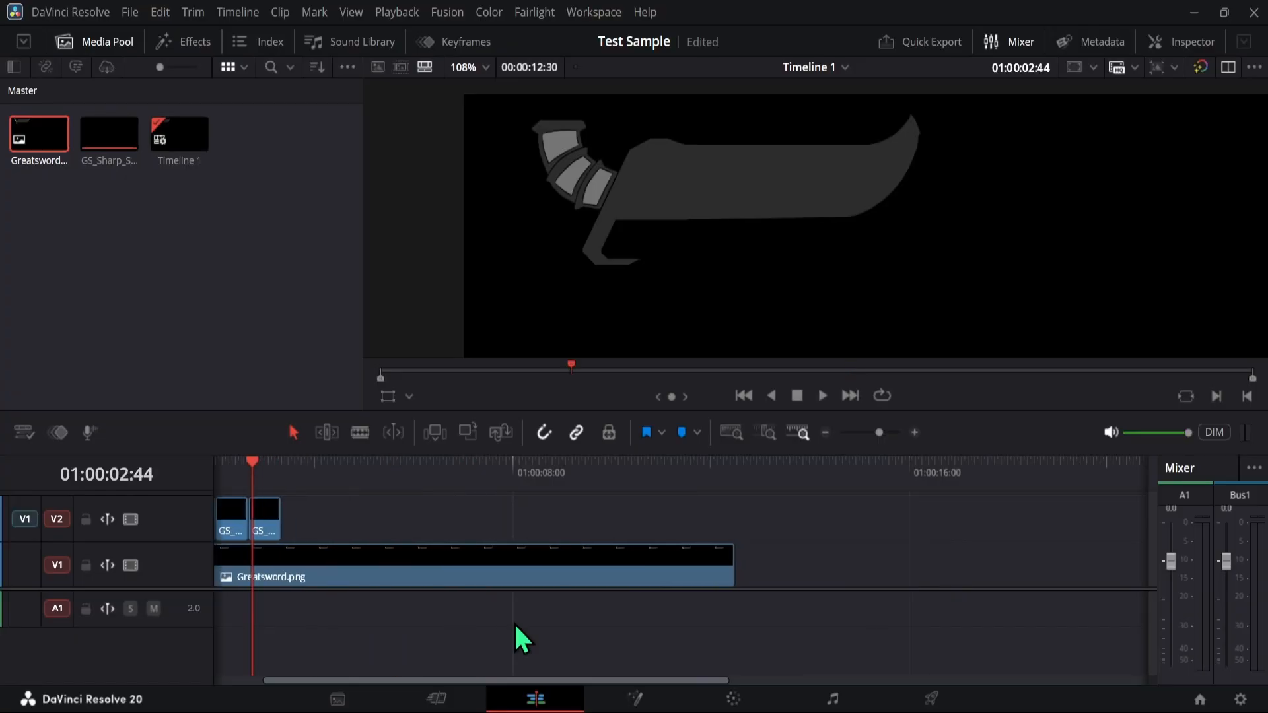
pyautogui.hotkey('ctrl', 'z')
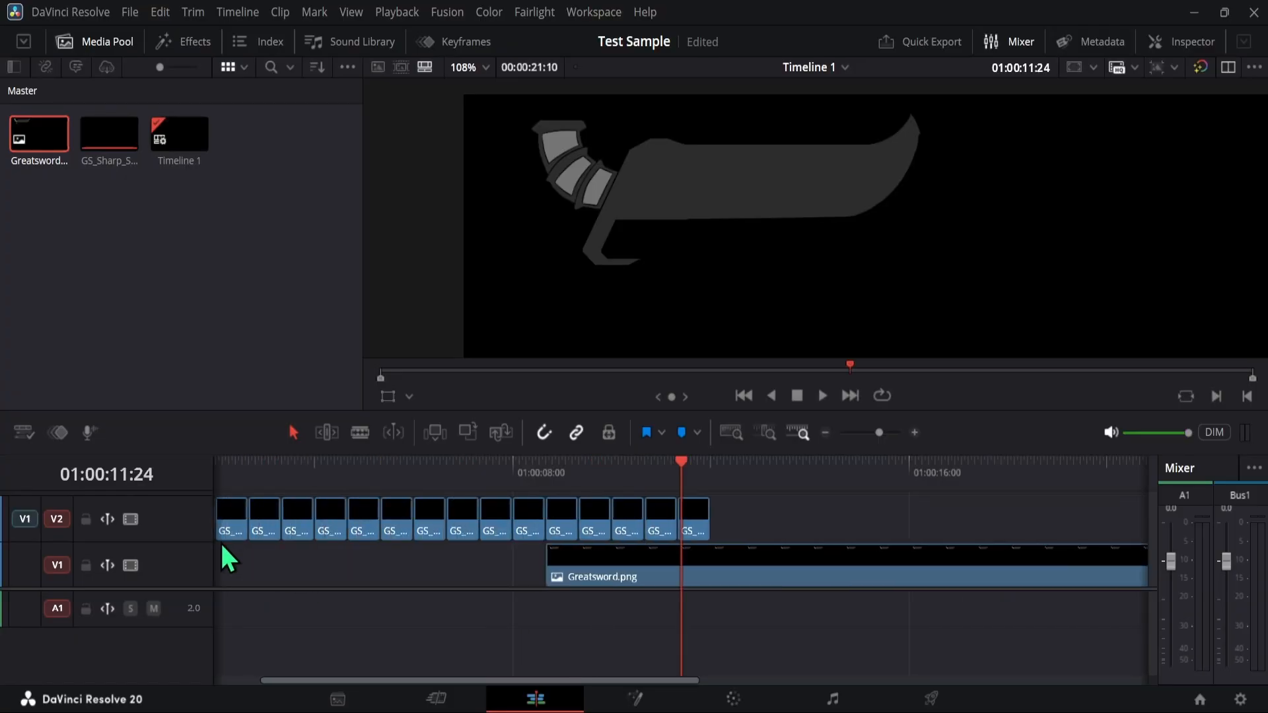
# - Lock the Shatter track, delete the gap before the Greatsword.png clip, and unlock the track again
pyautogui.click(85, 519)
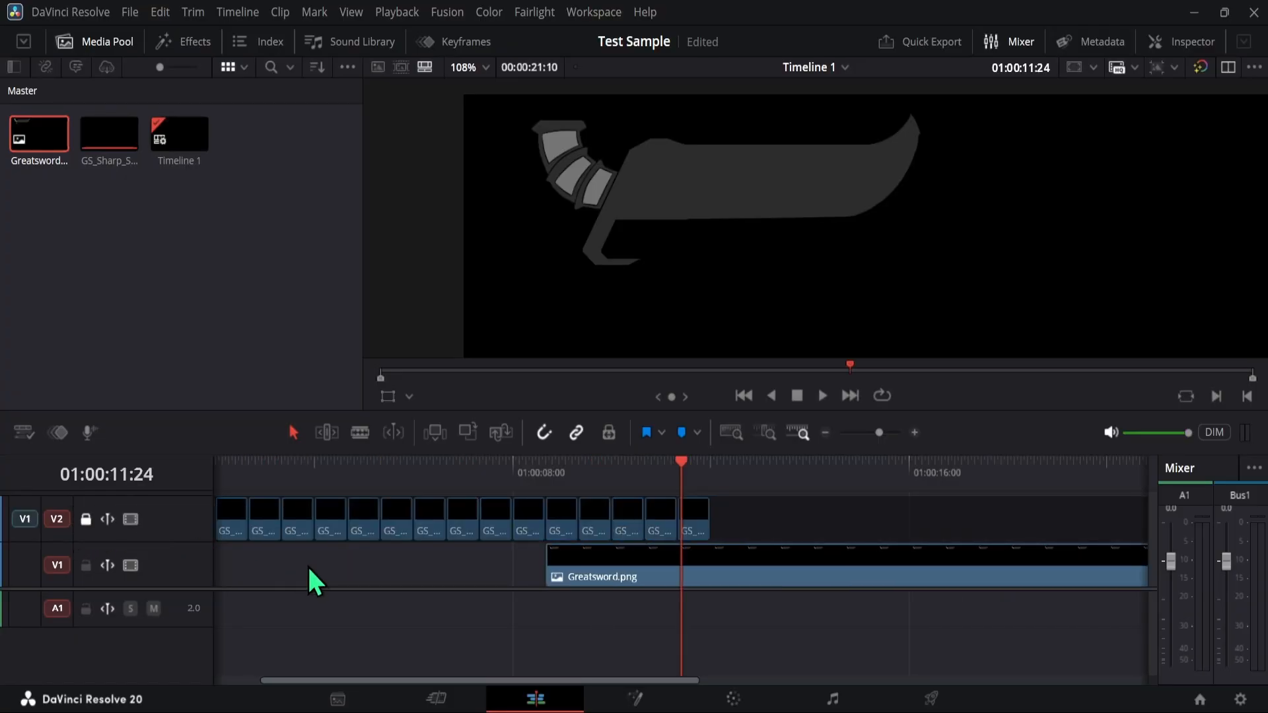
pyautogui.press('Delete')
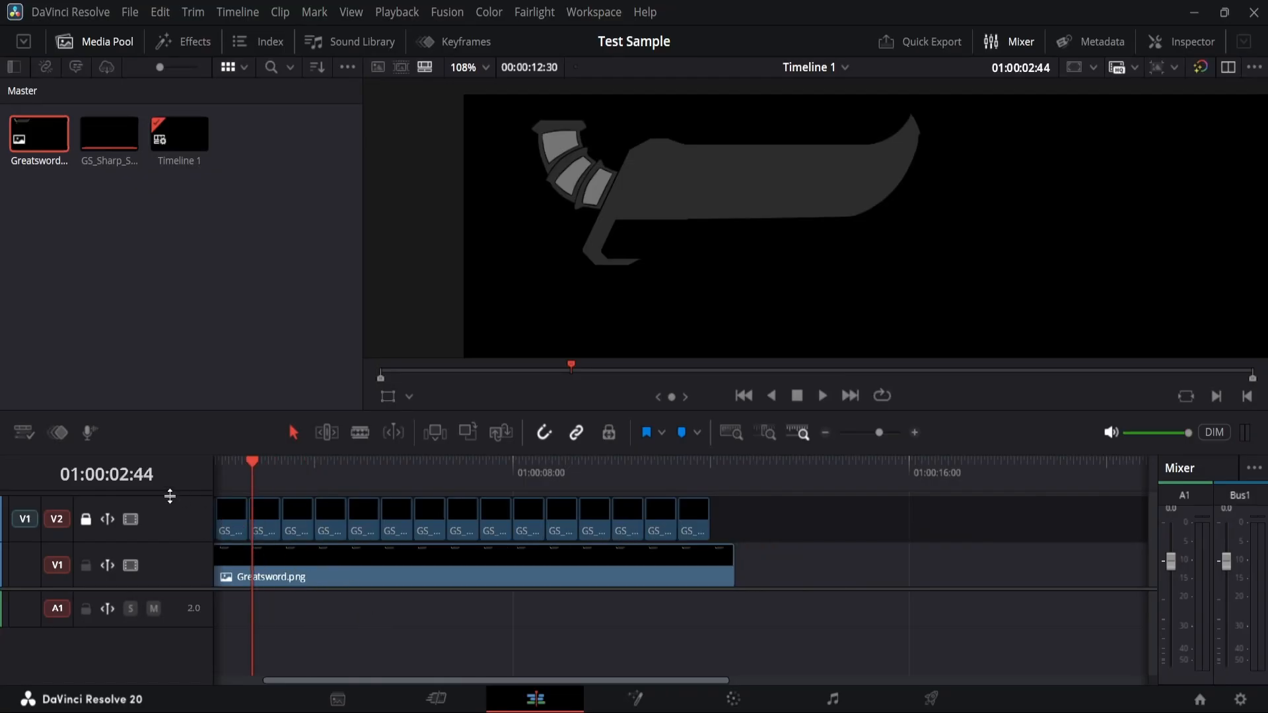
pyautogui.click(86, 519)
# - Trim the end of the Greatsword.png clip to line up with the end of the last shatter clip and save the project
pyautogui.moveTo(394, 468); pyautogui.dragTo(170, 489)
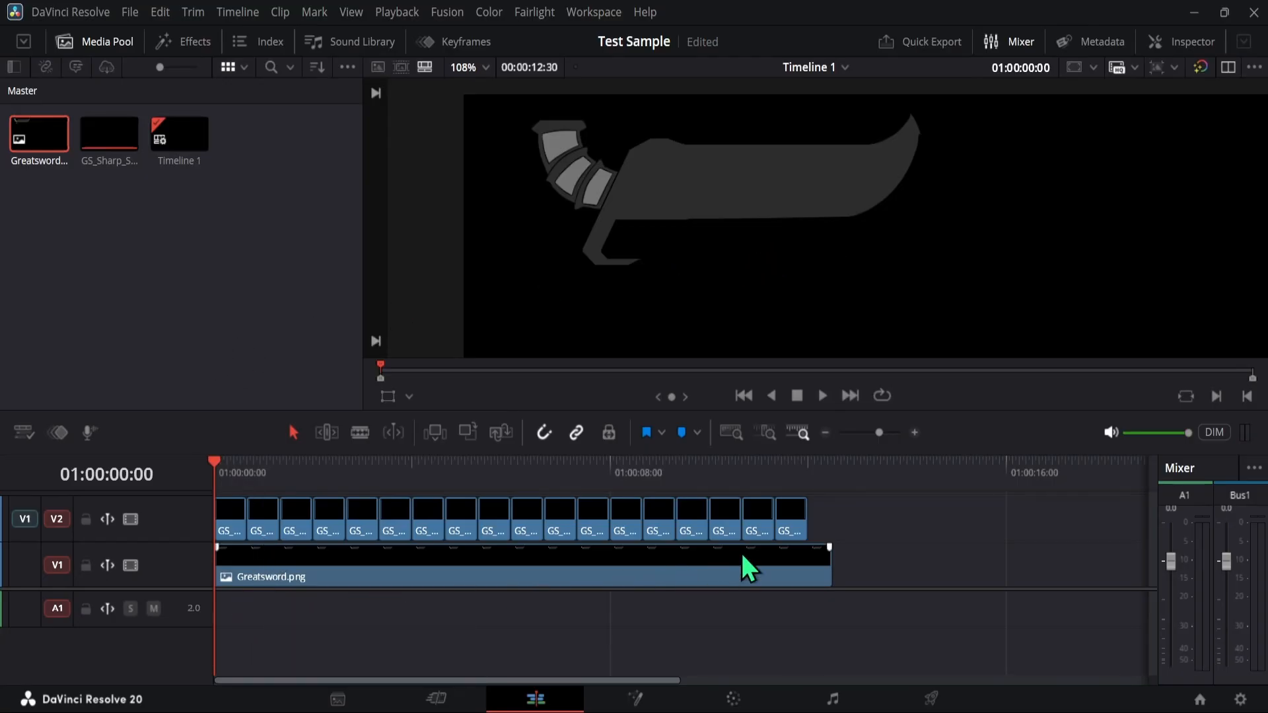
pyautogui.click(810, 574)
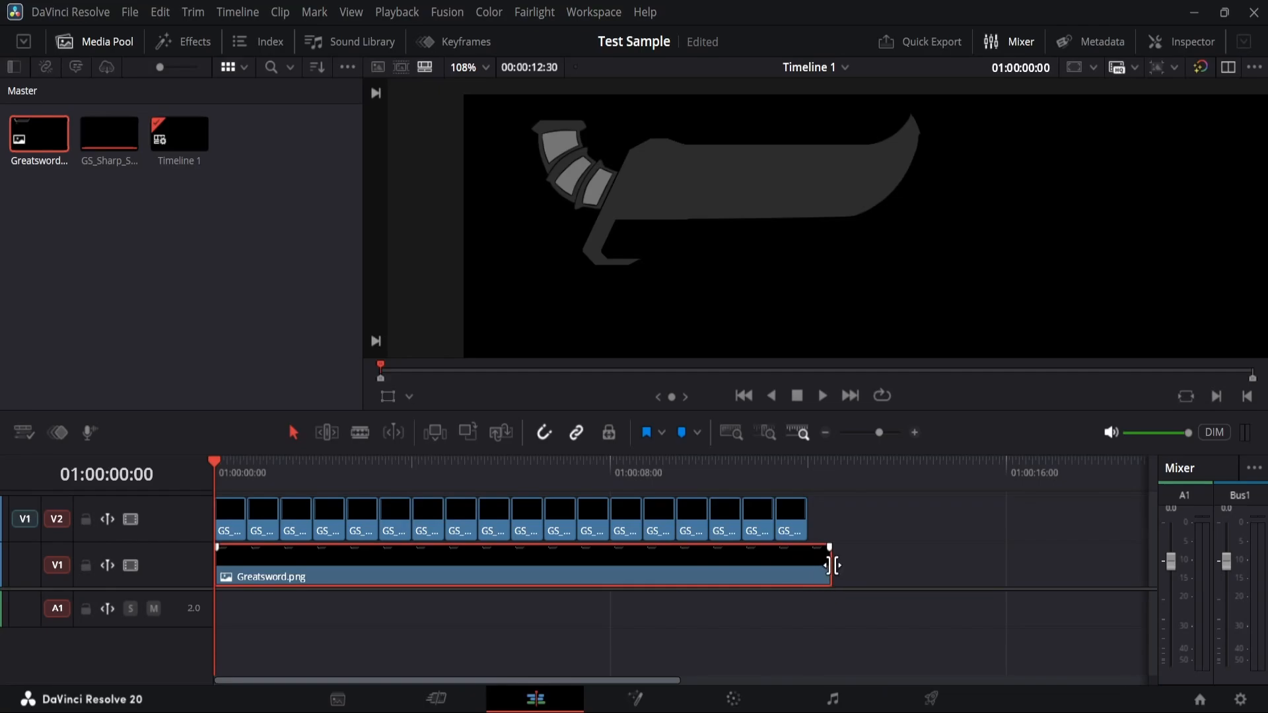
pyautogui.moveTo(833, 565); pyautogui.dragTo(819, 587)
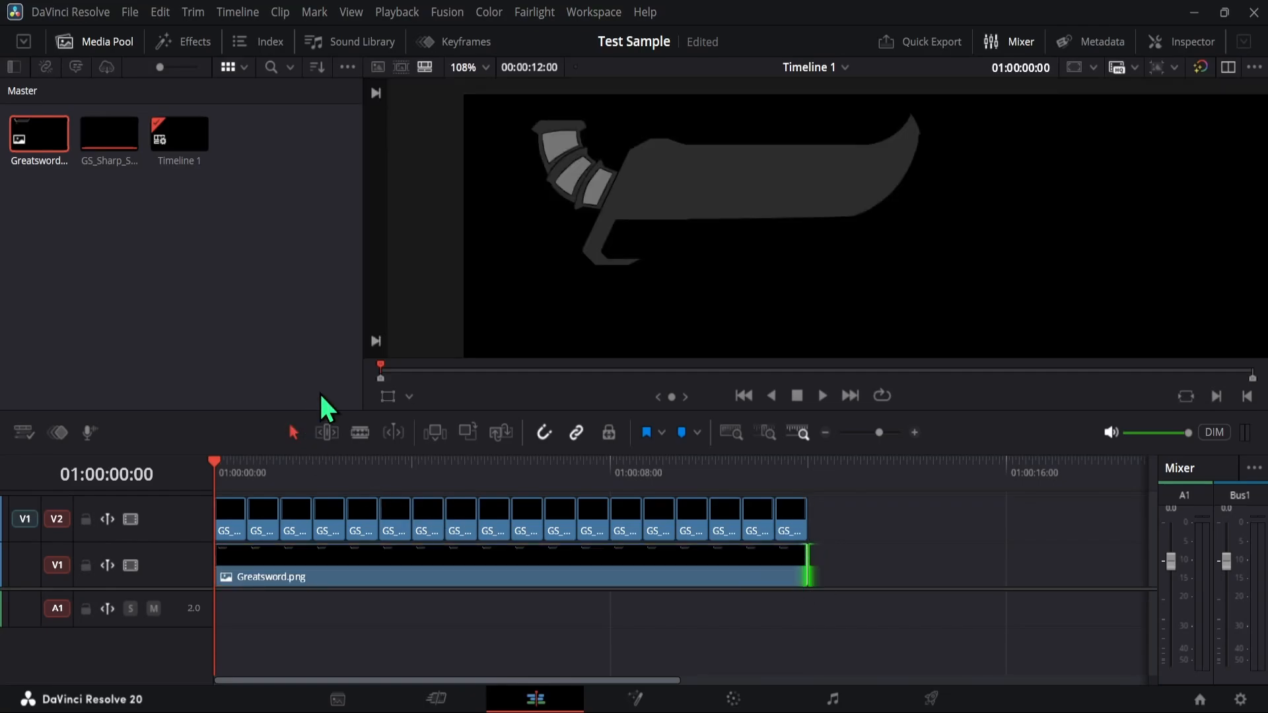
pyautogui.hotkey('ctrl', 's')
pyautogui.click(117, 283)
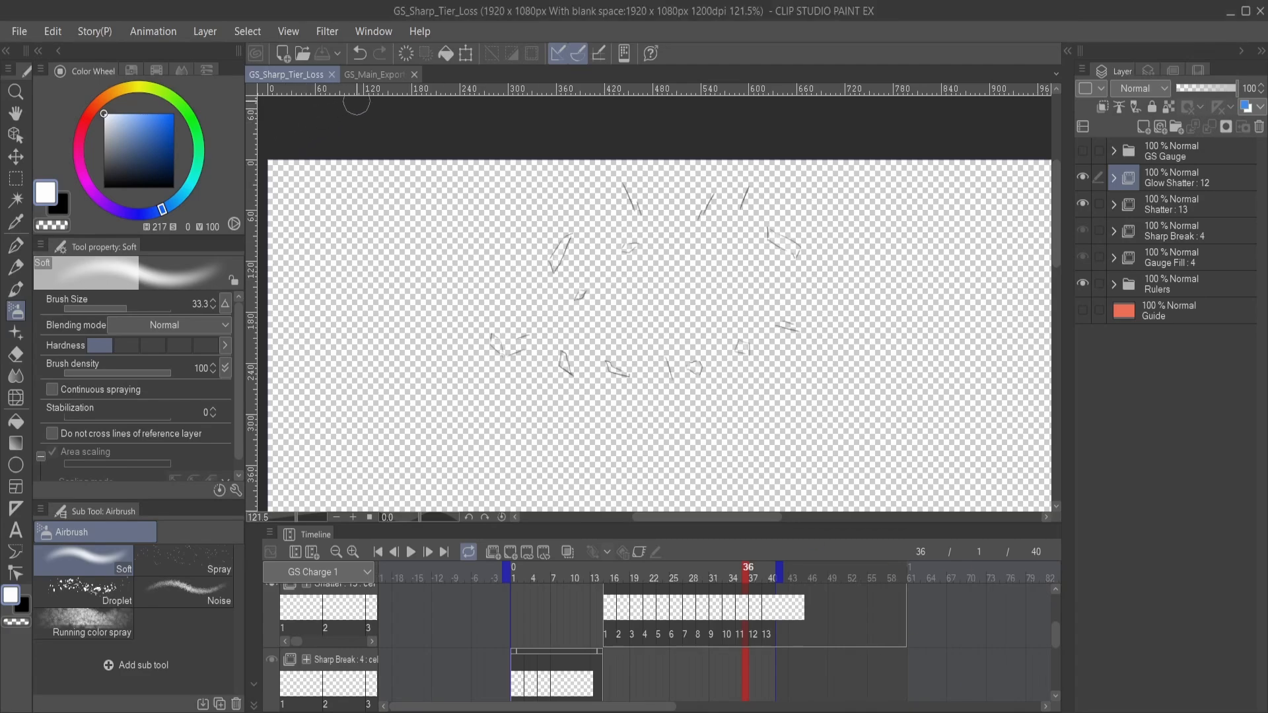
# - In Clip Studio Paint's GS_Main_Exporter document, expand the Blade folder and show the masked layer above Sharp Base, leaving Sharp Base hidden
pyautogui.click(379, 75)
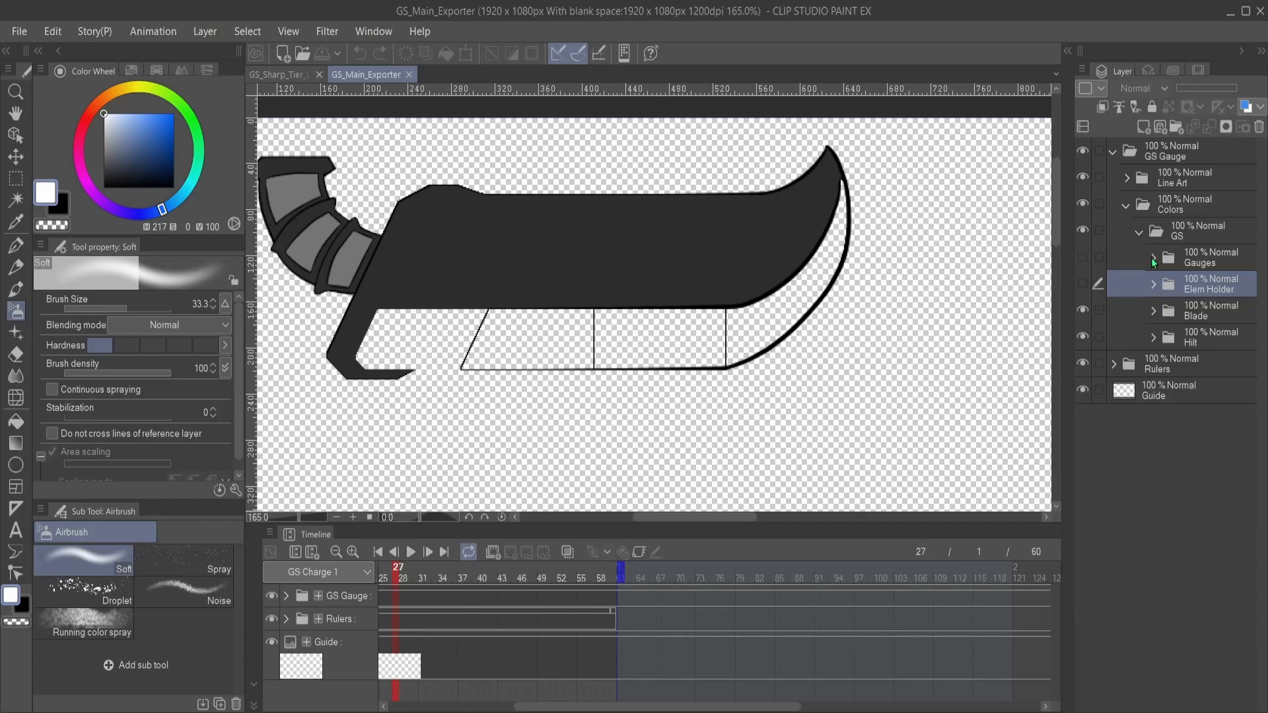
pyautogui.click(1207, 319)
pyautogui.click(1153, 311)
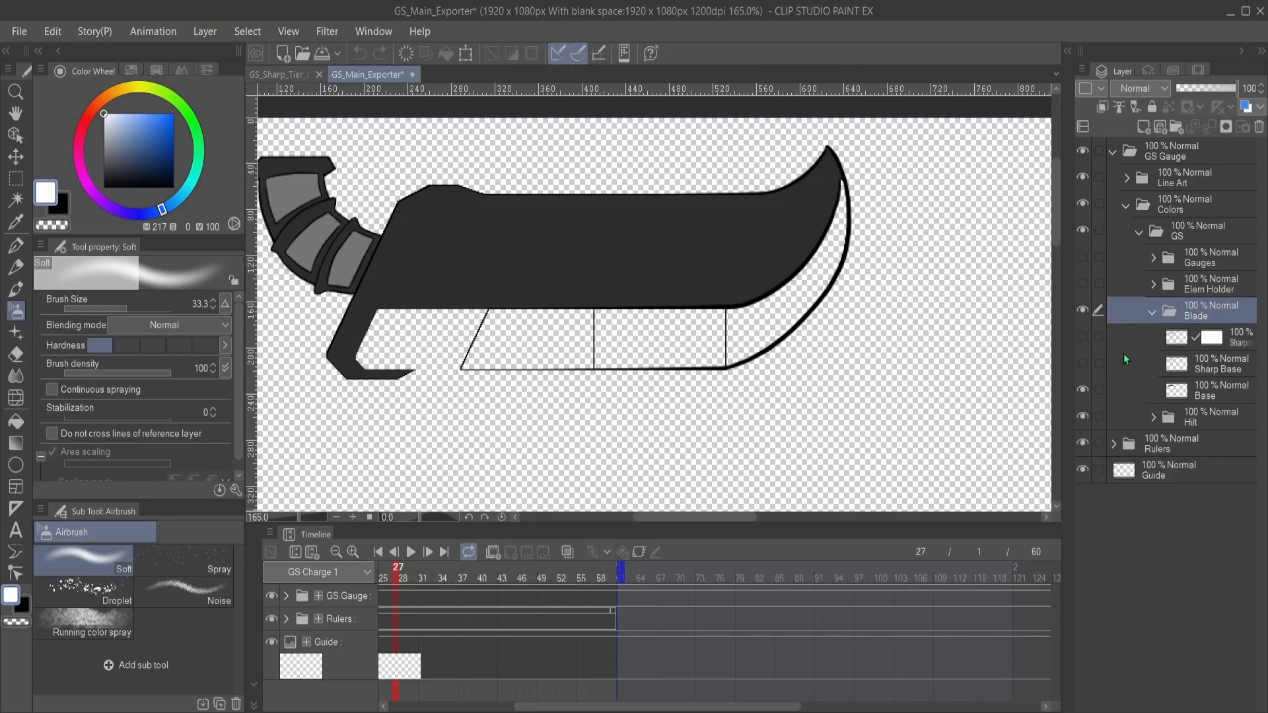
pyautogui.click(1083, 364)
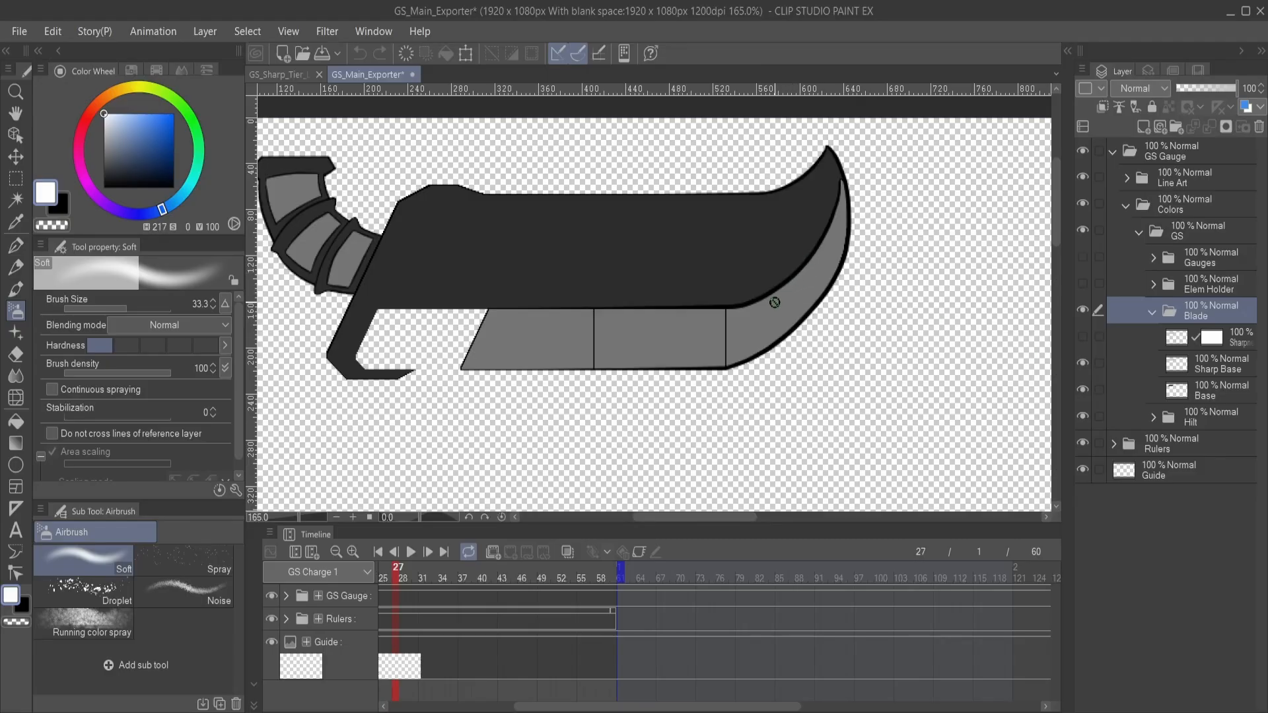
pyautogui.click(1083, 363)
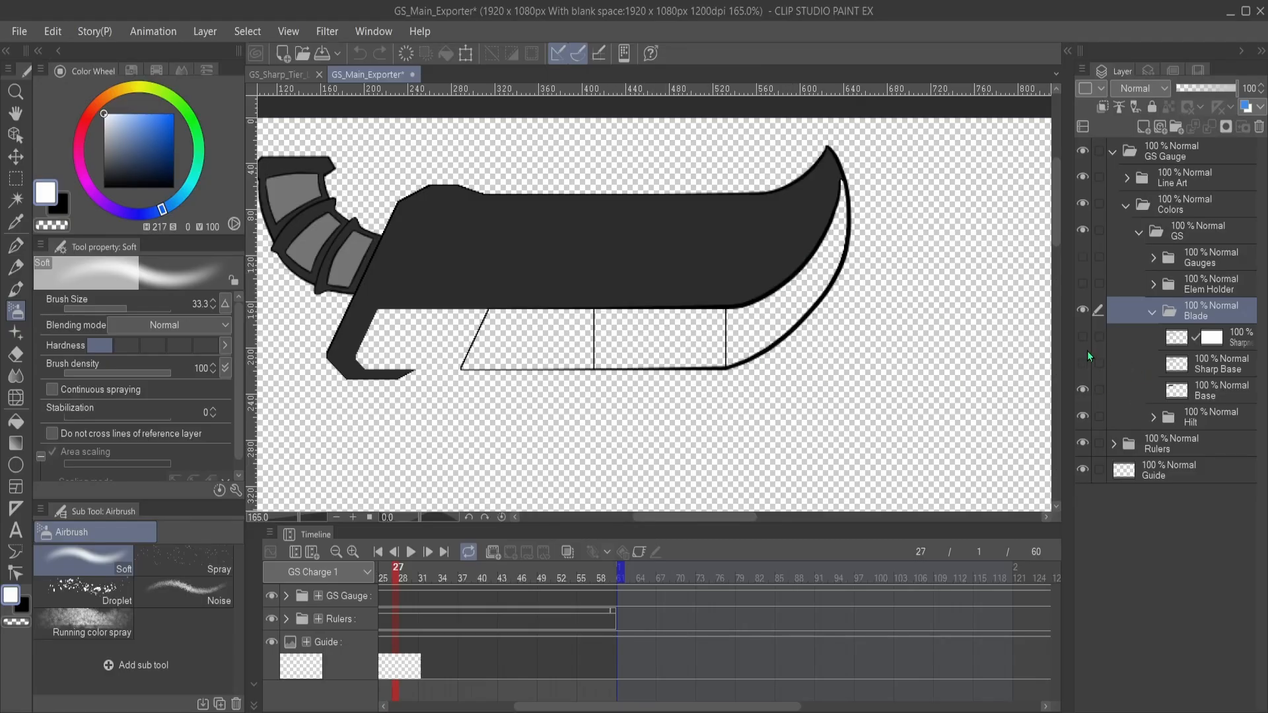
pyautogui.click(1085, 337)
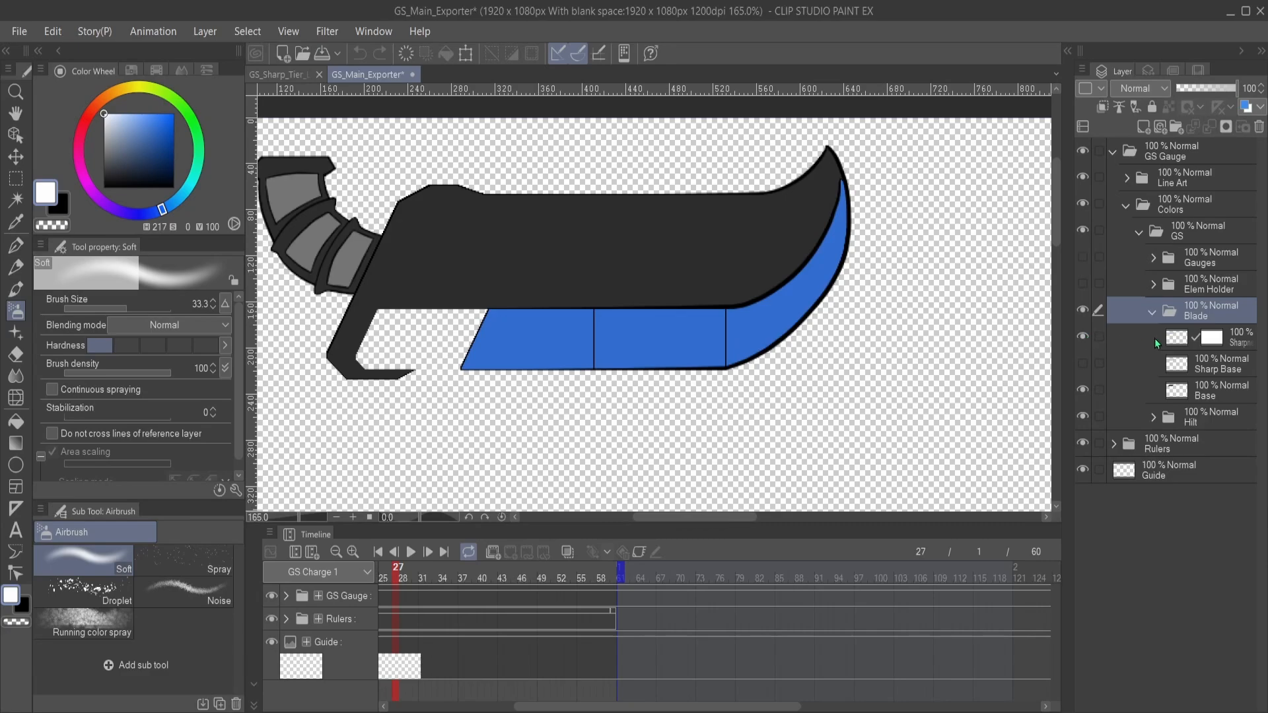
# - Hide the Colors and Line Art folders, keeping the GS folder inside Colors switched on
pyautogui.click(1083, 230)
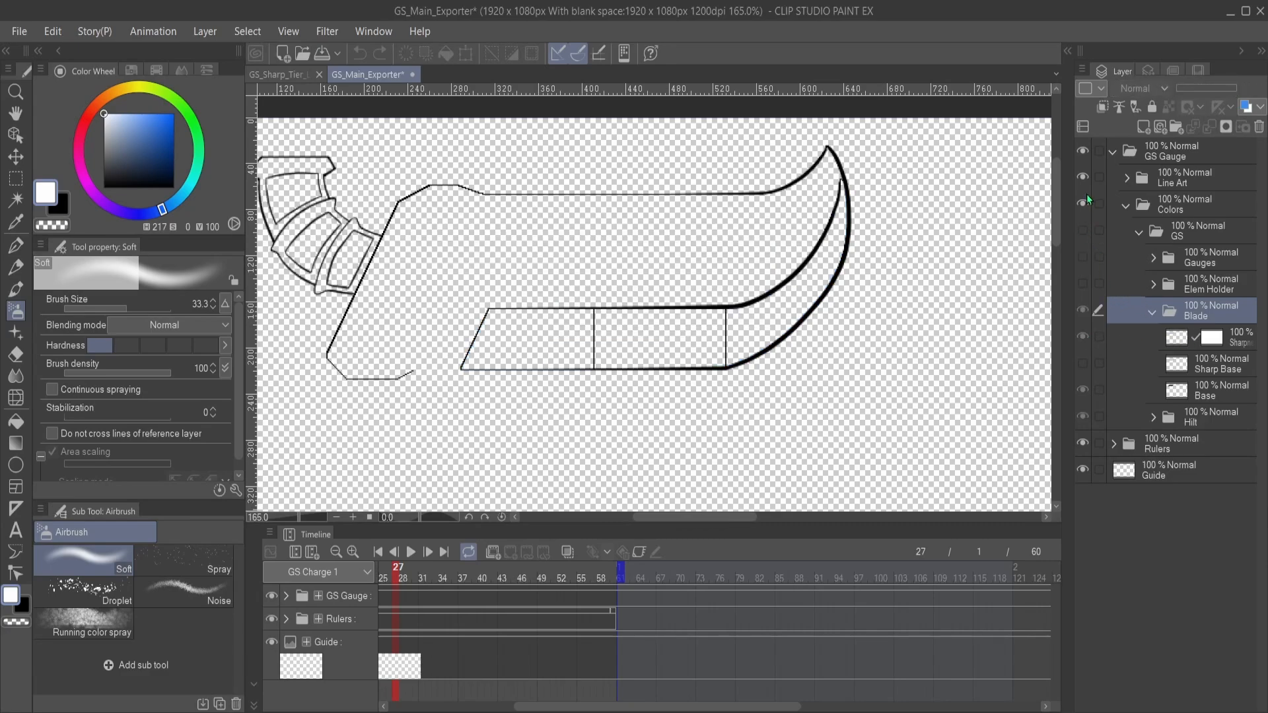
pyautogui.click(1083, 230)
pyautogui.click(1083, 203)
pyautogui.click(1083, 177)
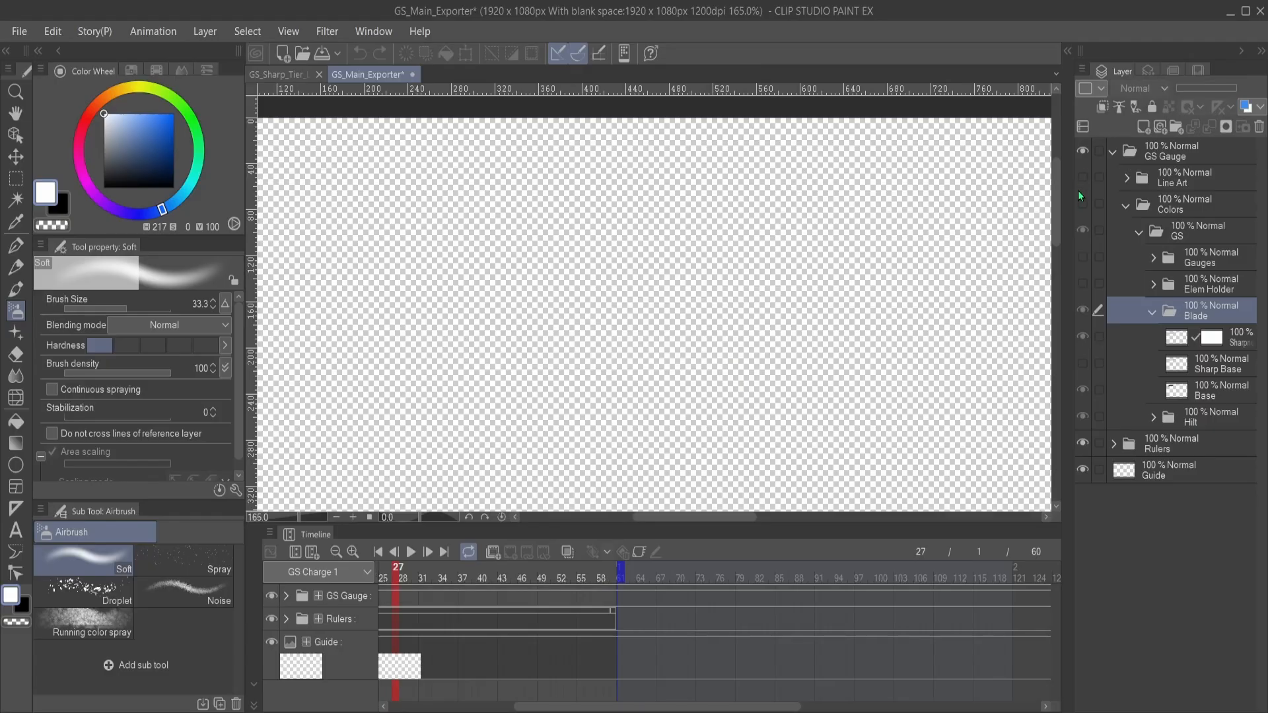
# - Show the Colors folder, hide its Base layer and hilt folder, and export the isolated blue sharpness shape as GS_Sharp_Blue.png
pyautogui.click(1083, 204)
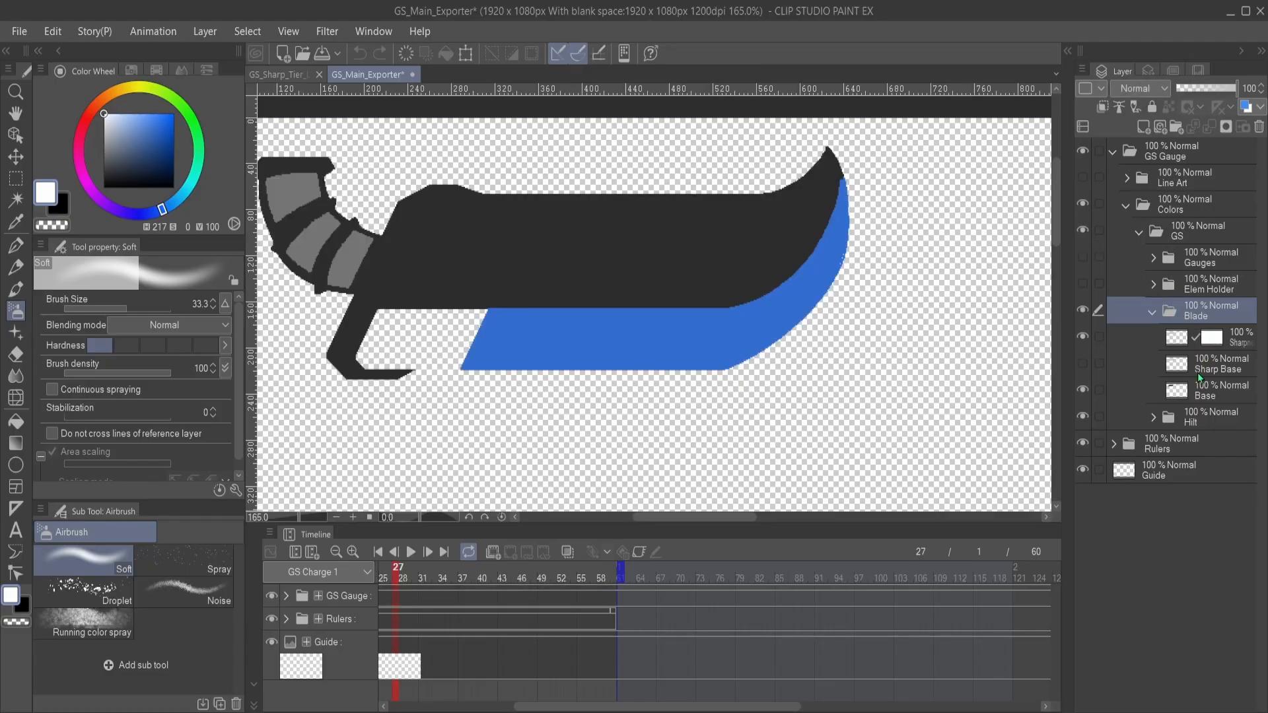
pyautogui.click(1083, 418)
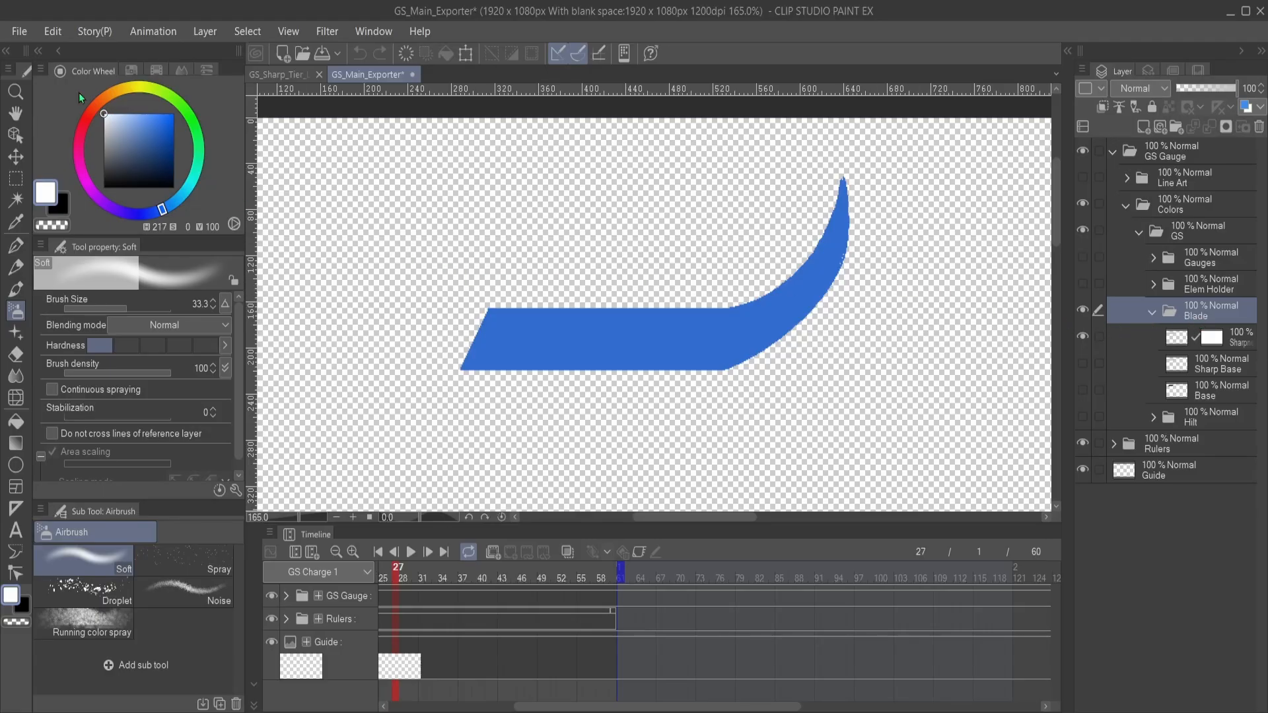
pyautogui.click(21, 33)
pyautogui.click(346, 271)
# - Lock transparent pixels on the masked sharpness layer and fill its shape with the green from the MHW Gauges color set
pyautogui.click(1236, 342)
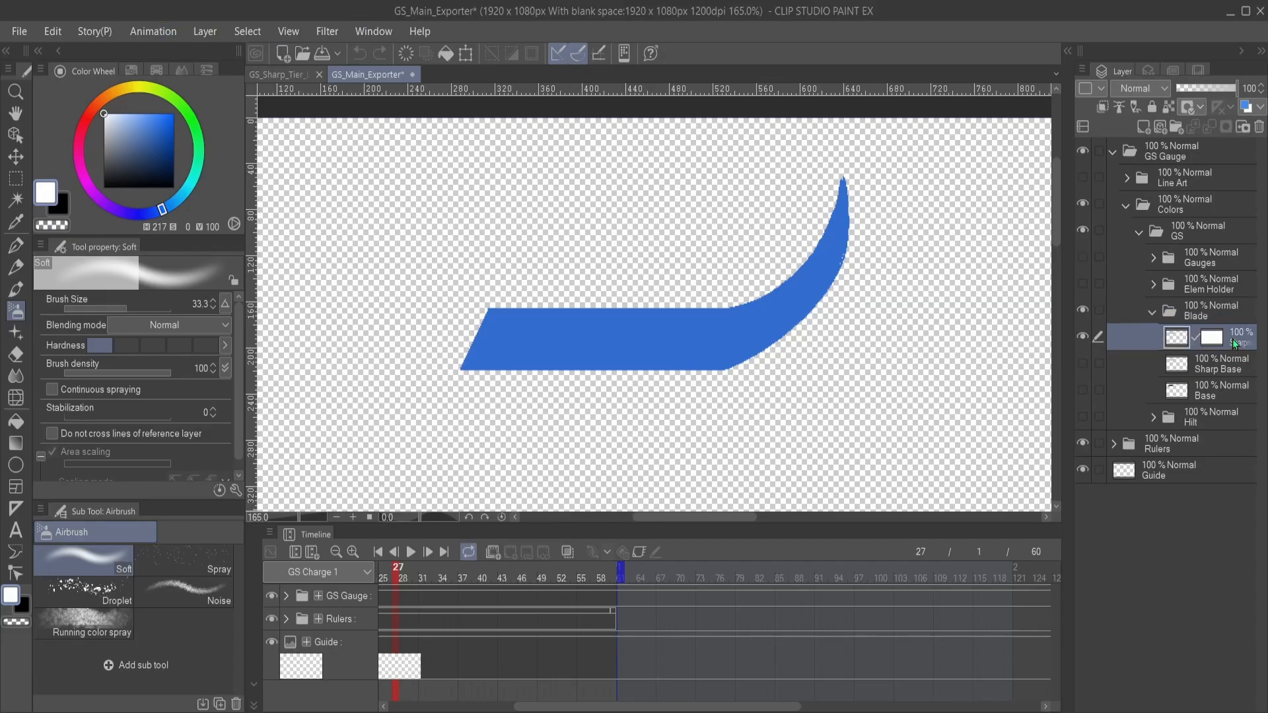
pyautogui.click(1168, 107)
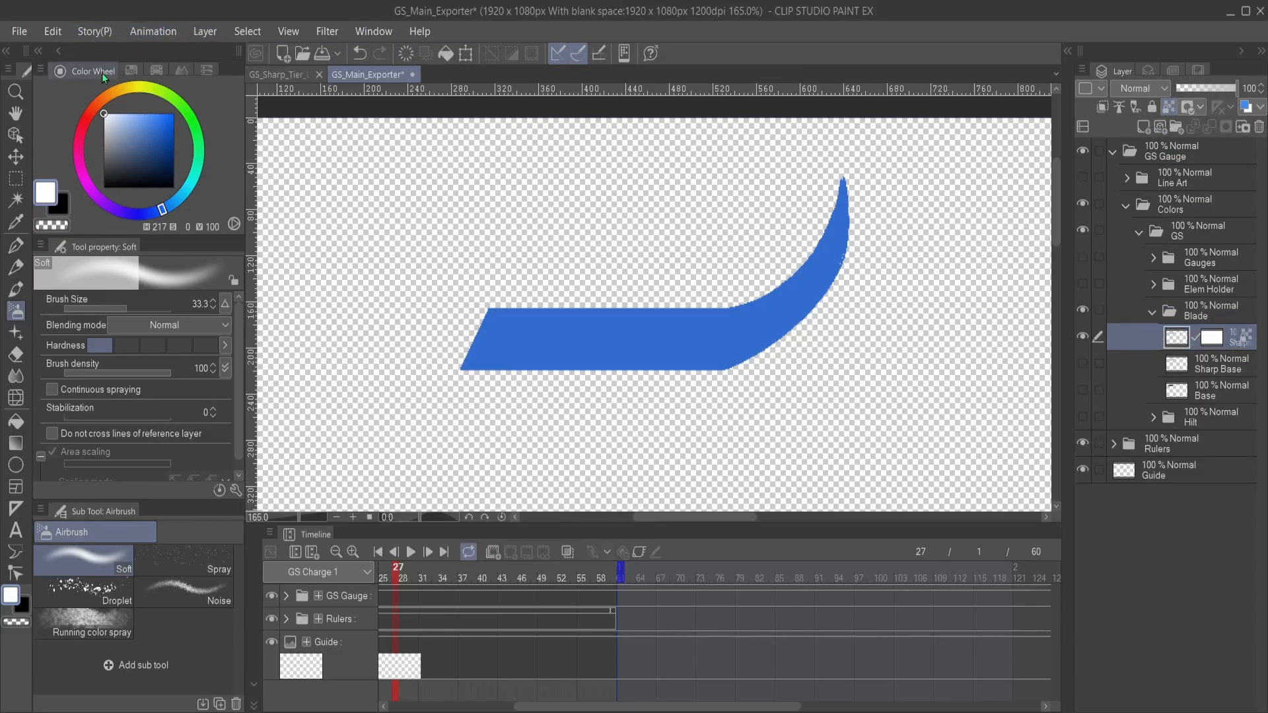
pyautogui.click(131, 70)
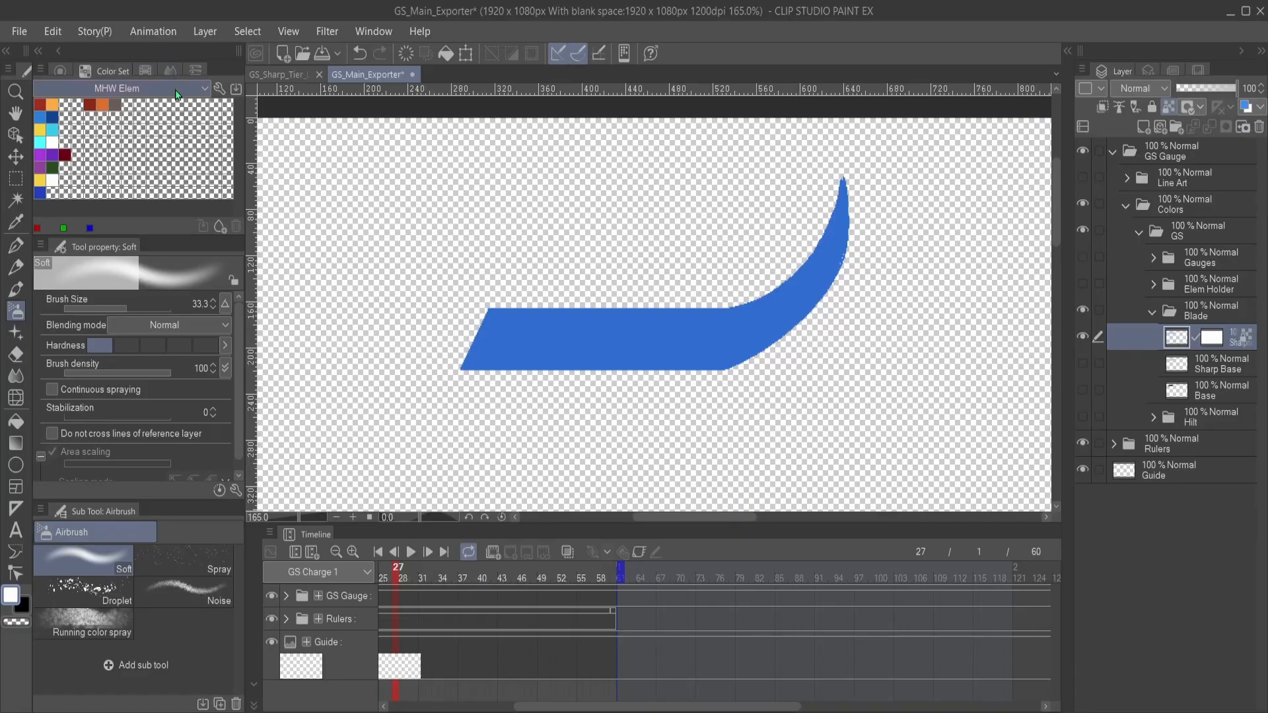
pyautogui.click(113, 90)
pyautogui.click(109, 131)
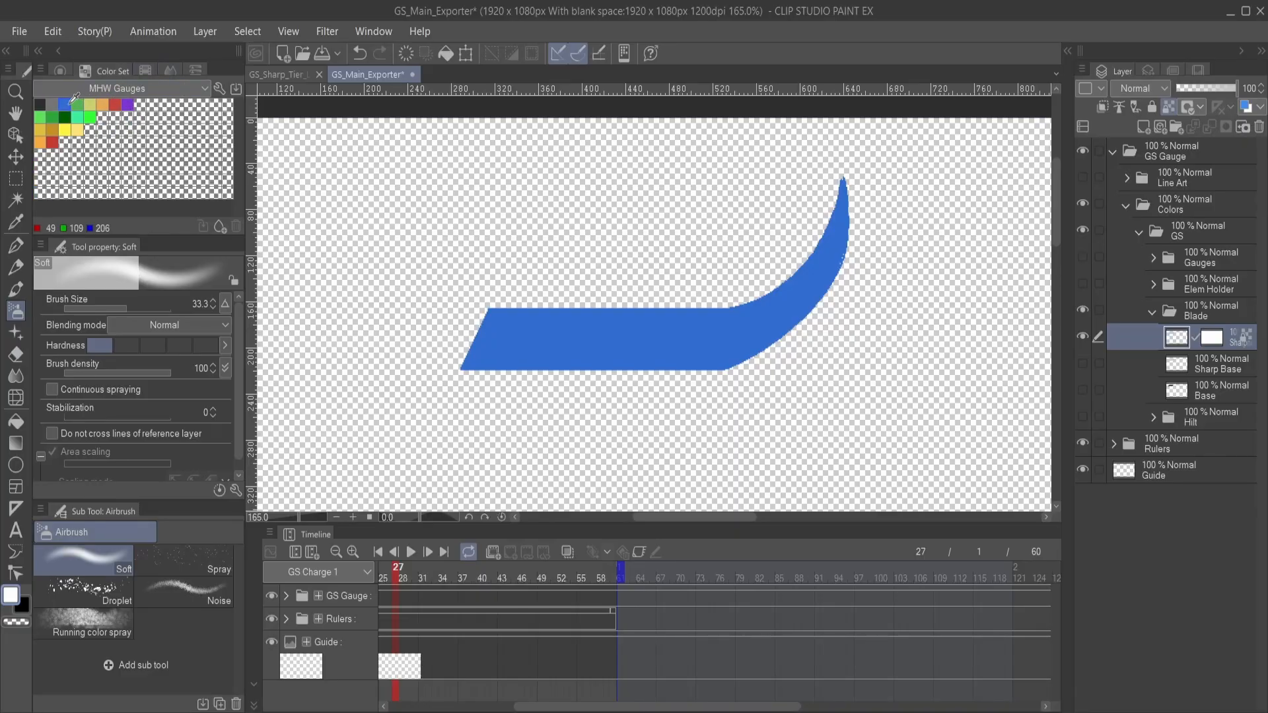
pyautogui.click(79, 103)
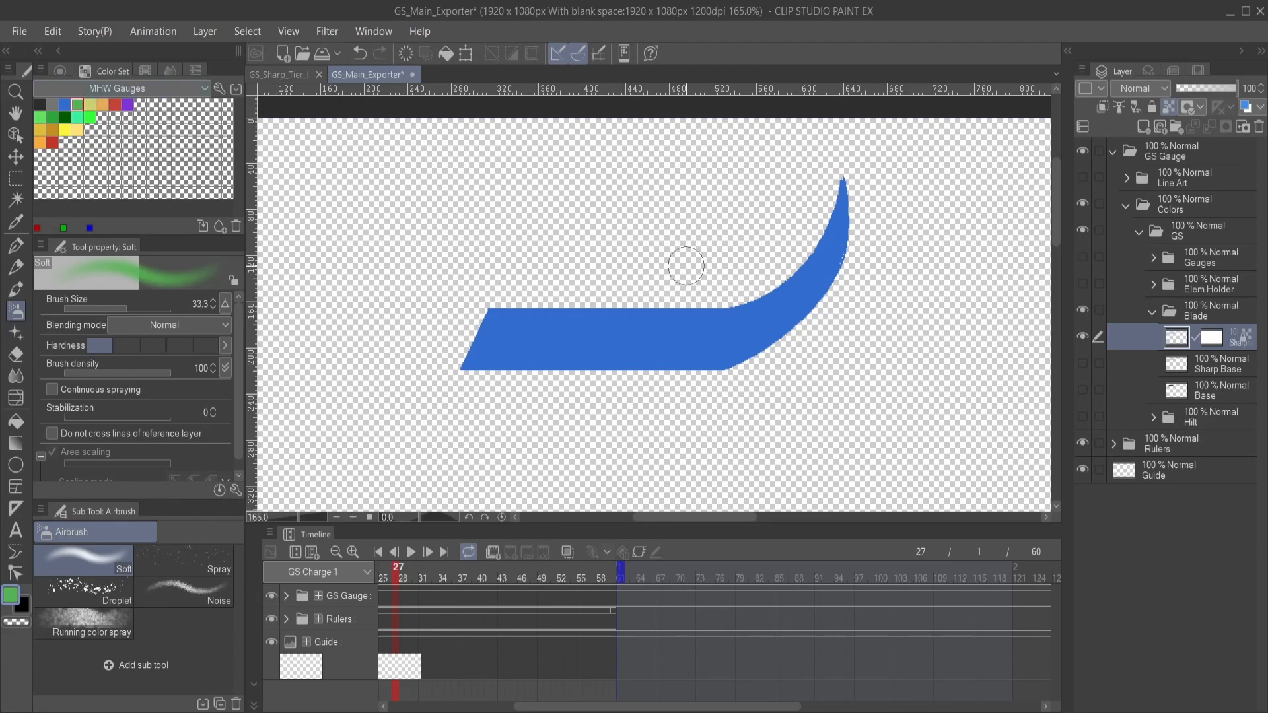
pyautogui.press('alt')
pyautogui.hotkey('alt', 'Delete')
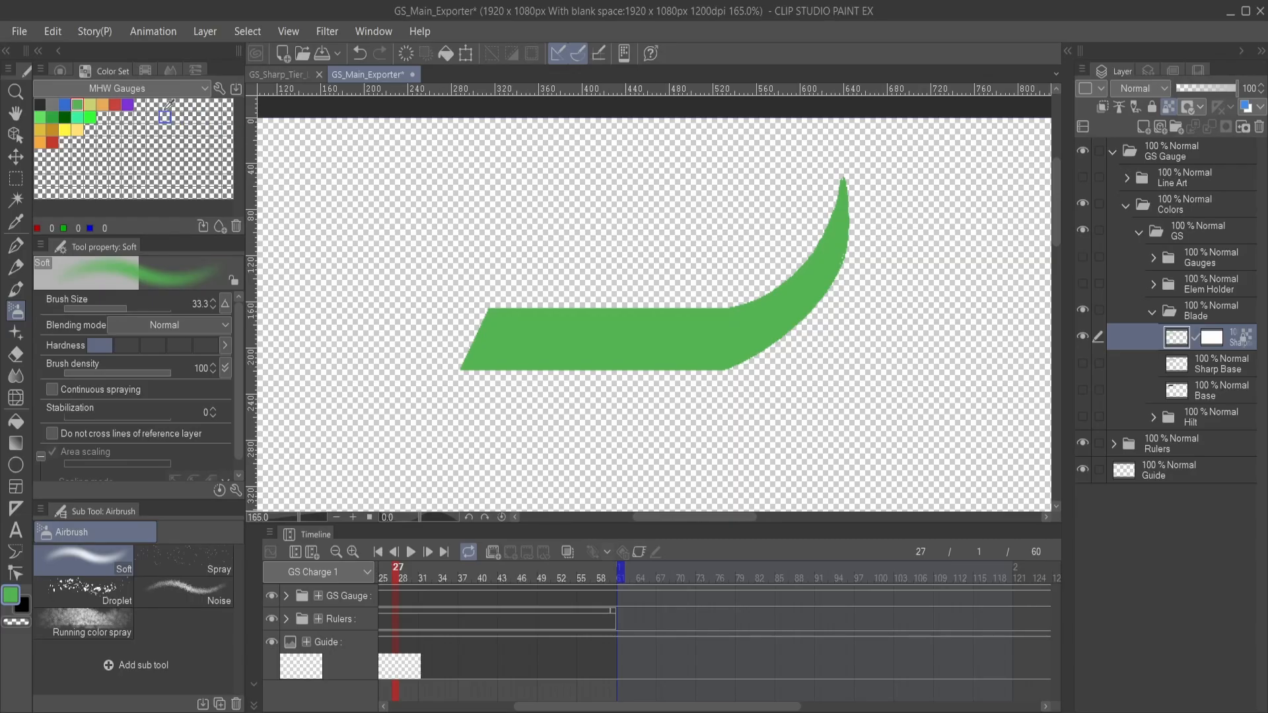
# - Return to the color wheel and export the green sharpness shape as GS_Sharp_Green.png
pyautogui.click(63, 70)
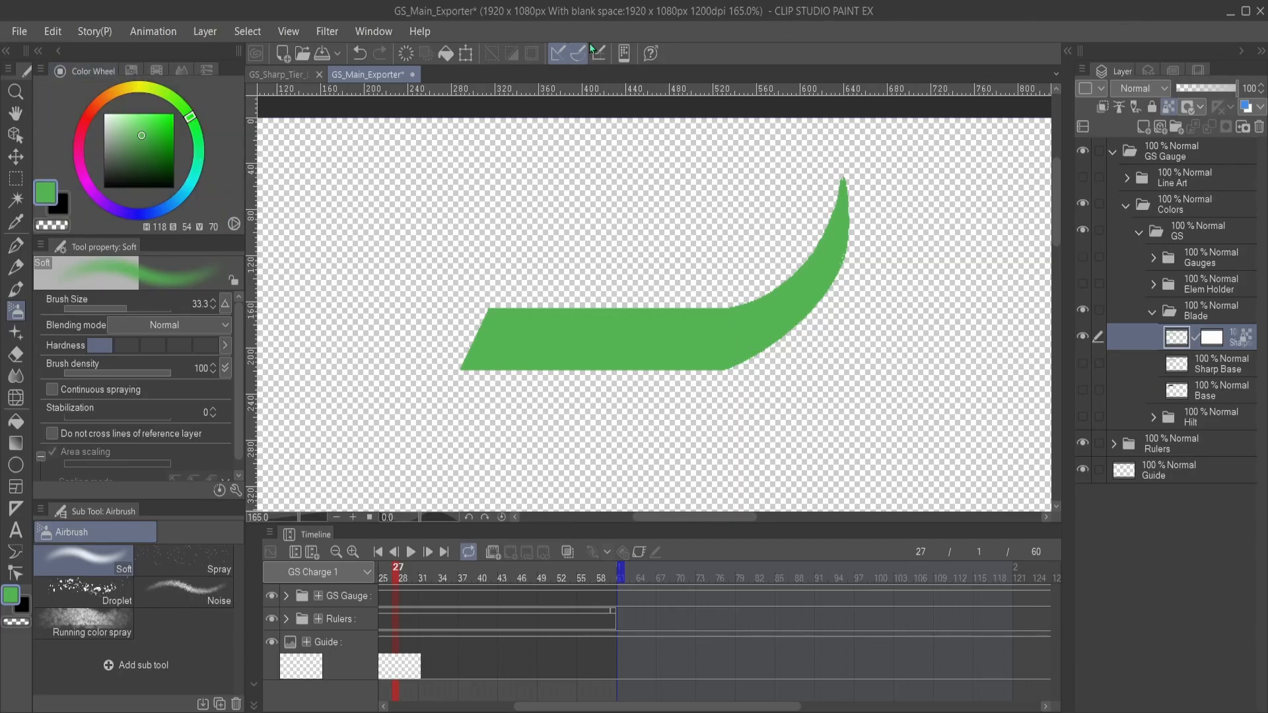
pyautogui.click(18, 30)
pyautogui.click(376, 273)
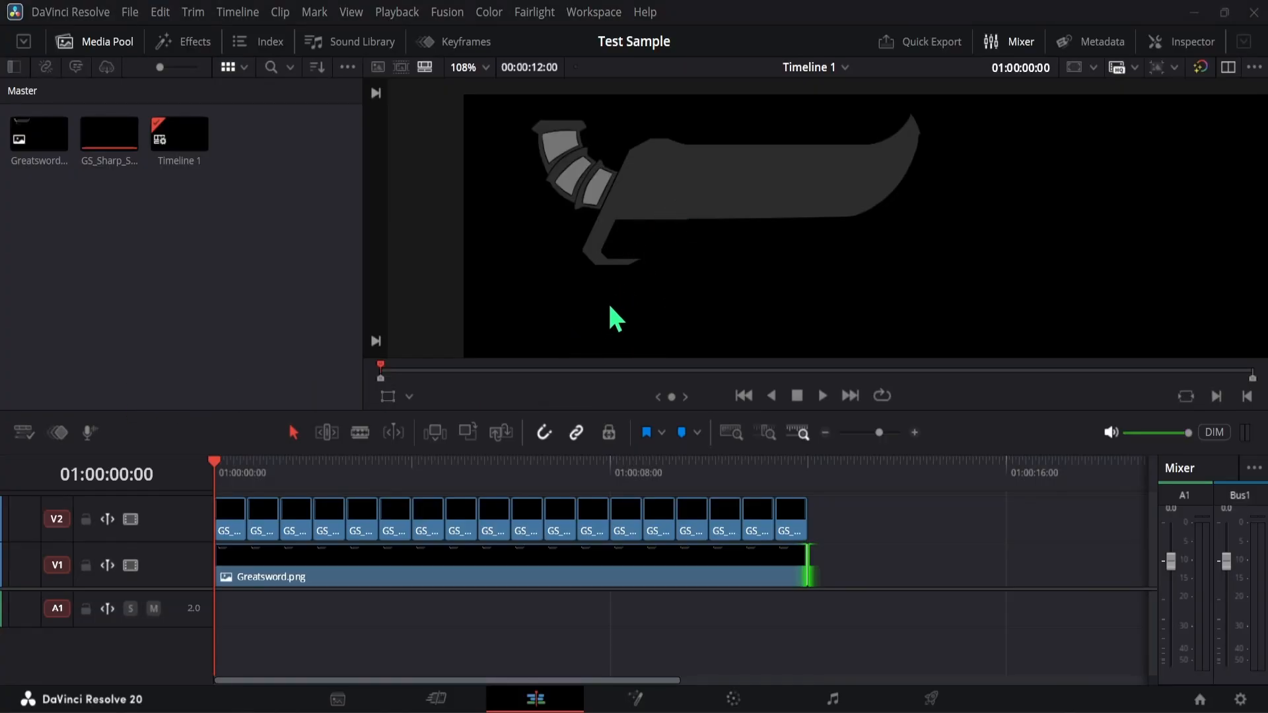
# - Switch to DaVinci Resolve and import GS_Sharp_Blue.png and GS_Sharp_Green.png into the media pool
pyautogui.doubleClick(593, 316)
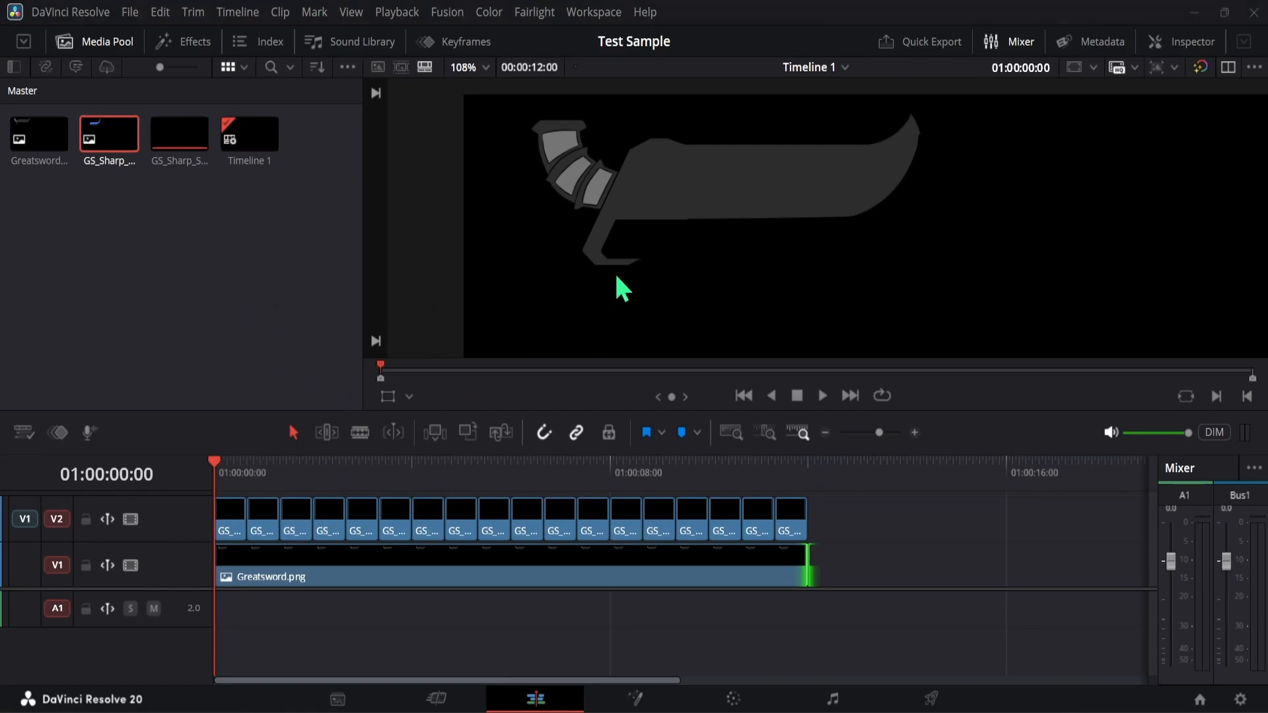
pyautogui.doubleClick(586, 318)
pyautogui.click(222, 287)
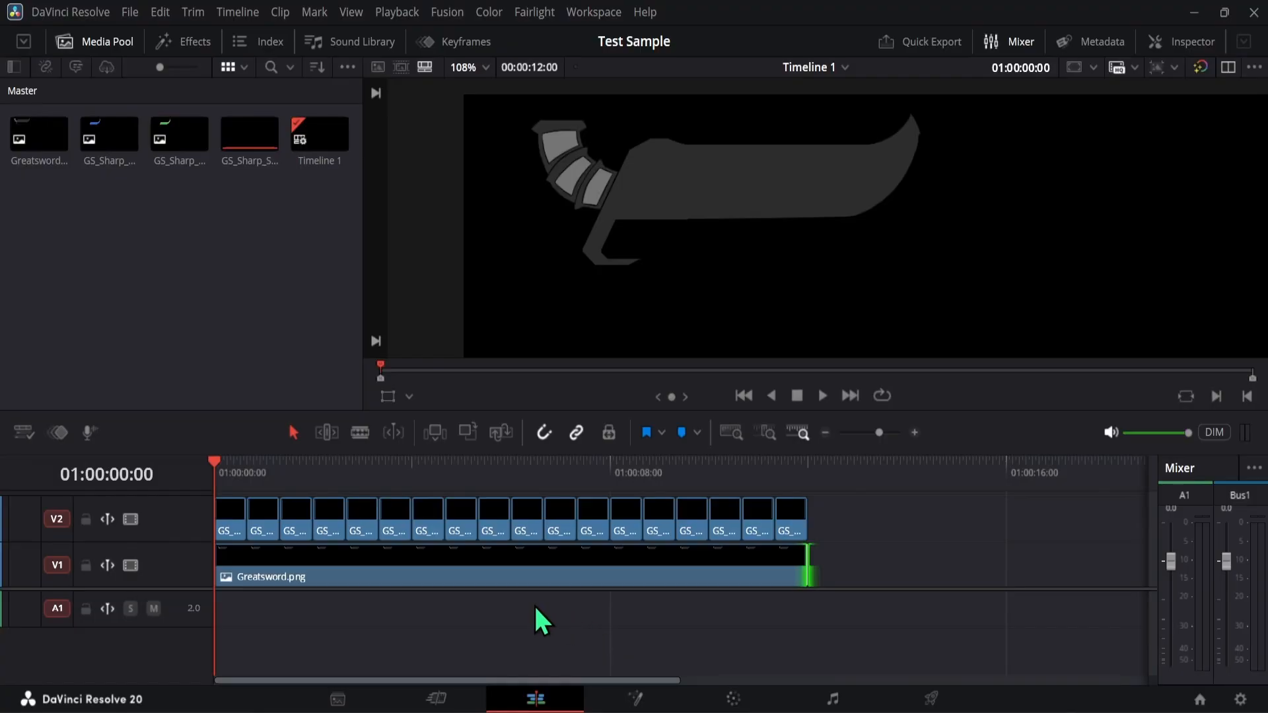
# - Add a video track named Sharpness and place it below the PNG track
pyautogui.click(264, 48)
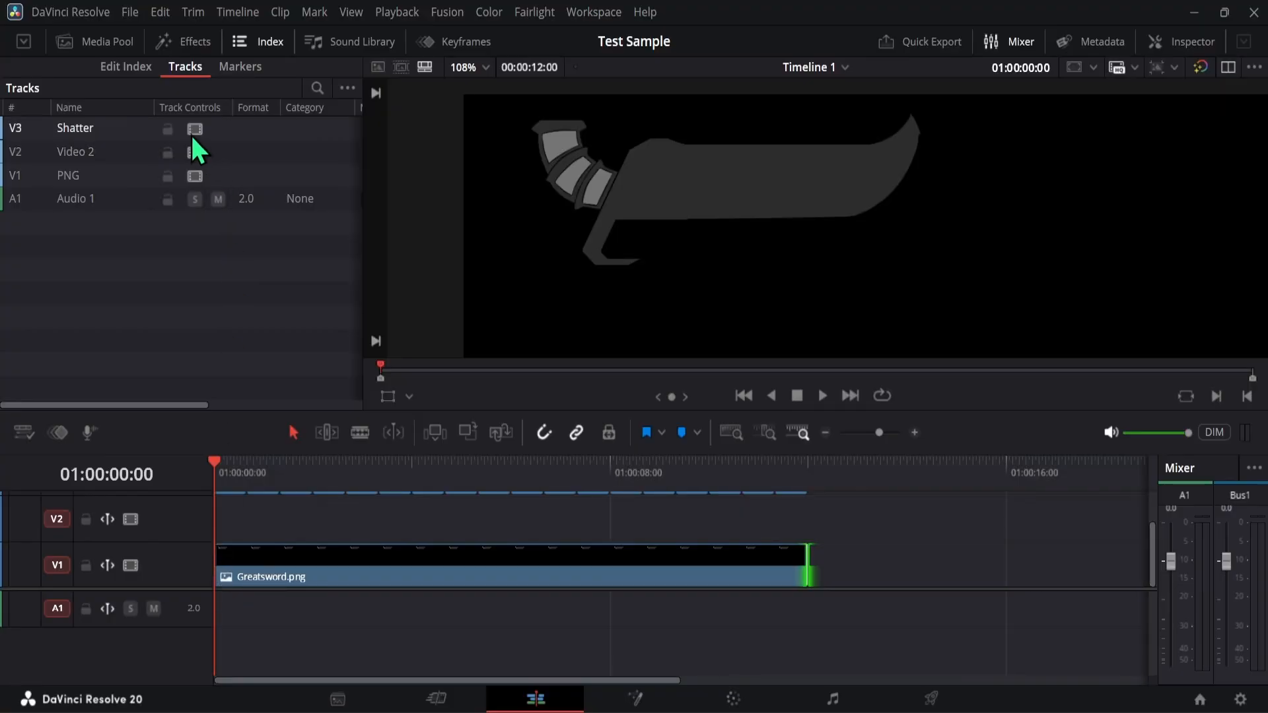
pyautogui.click(121, 152)
pyautogui.click(121, 153)
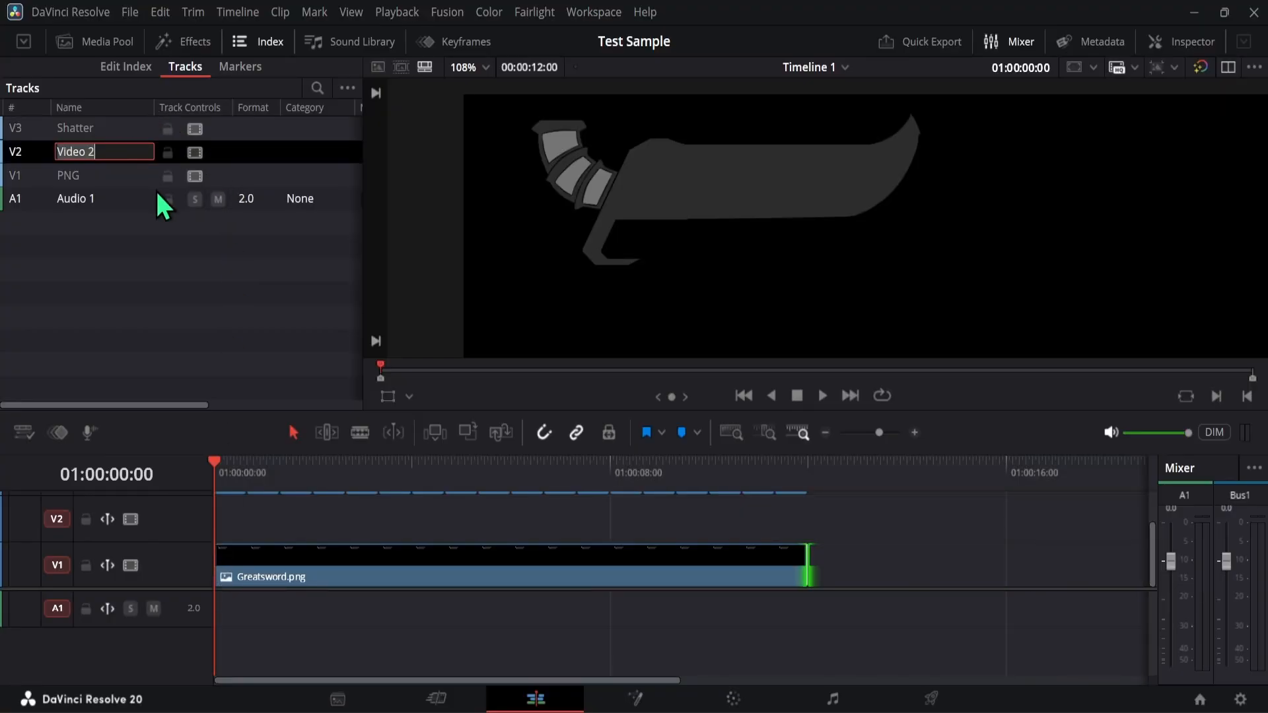
pyautogui.write('Sharpness')
pyautogui.press('Return')
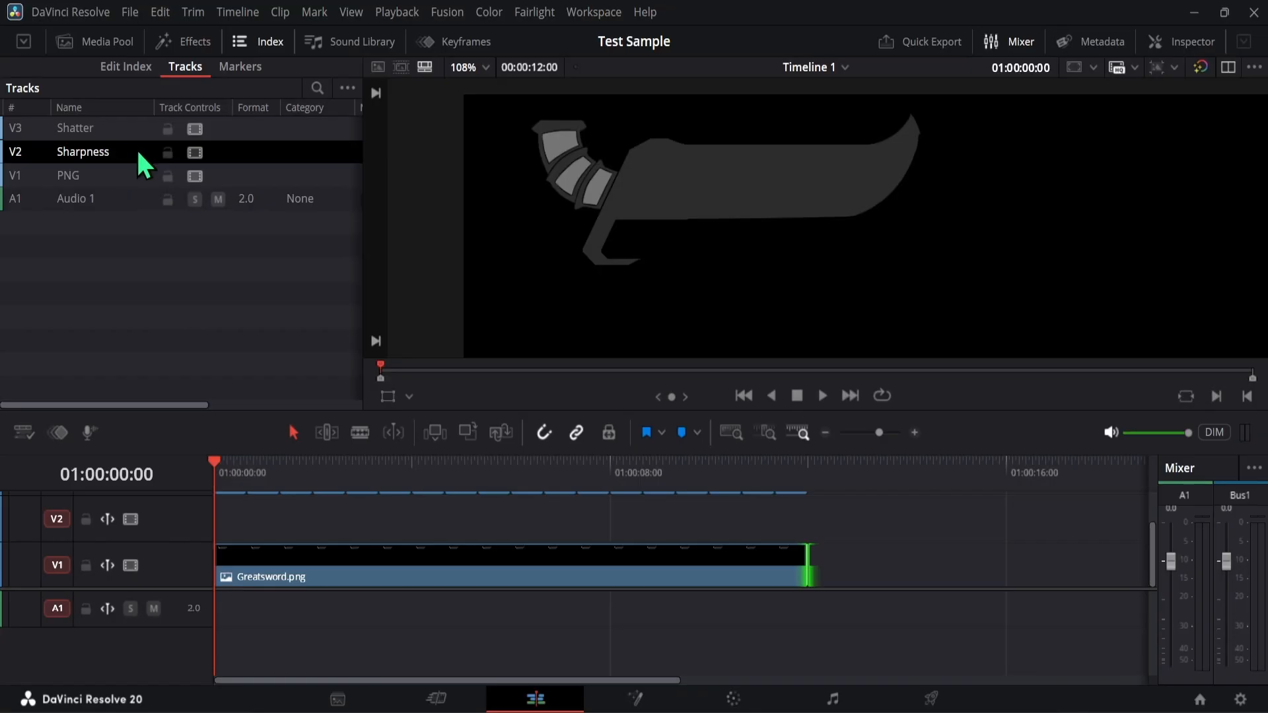
pyautogui.moveTo(139, 153); pyautogui.dragTo(115, 190)
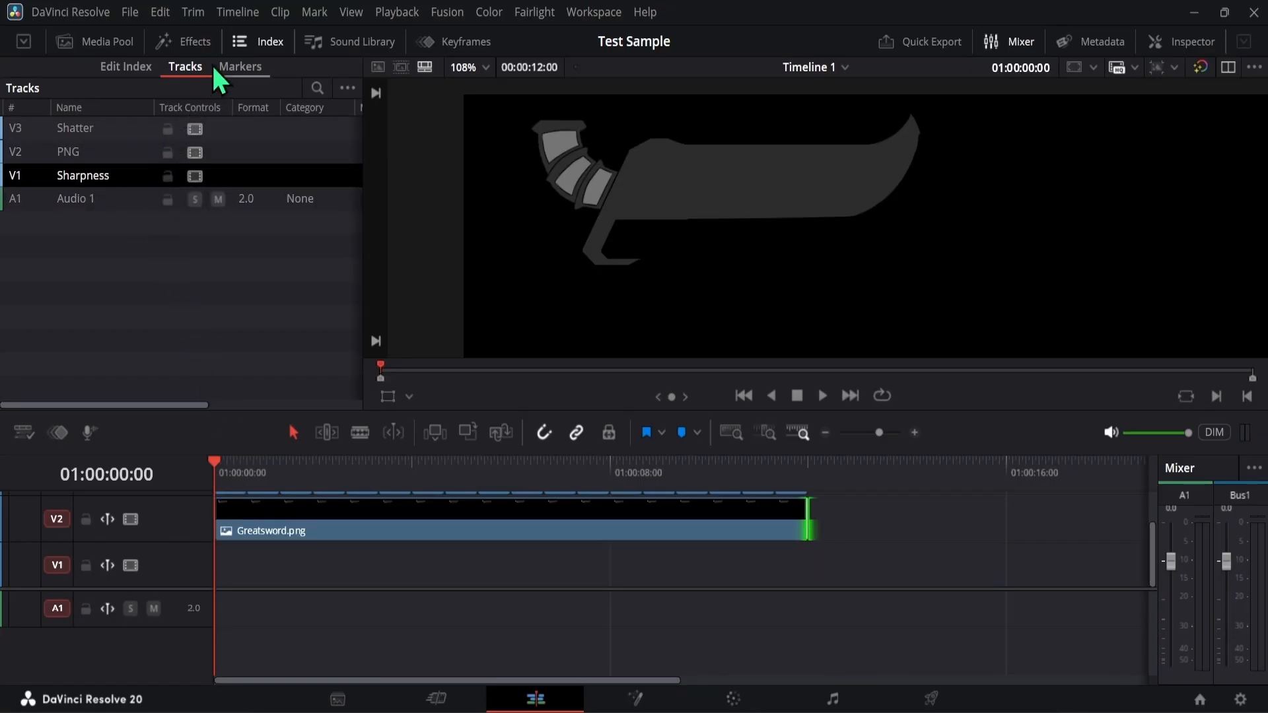
# - Place GS_Sharp_Blue.png at the start of the Sharpness track and trim its end to line up with the Greatsword.png clip
pyautogui.click(99, 42)
pyautogui.click(181, 157)
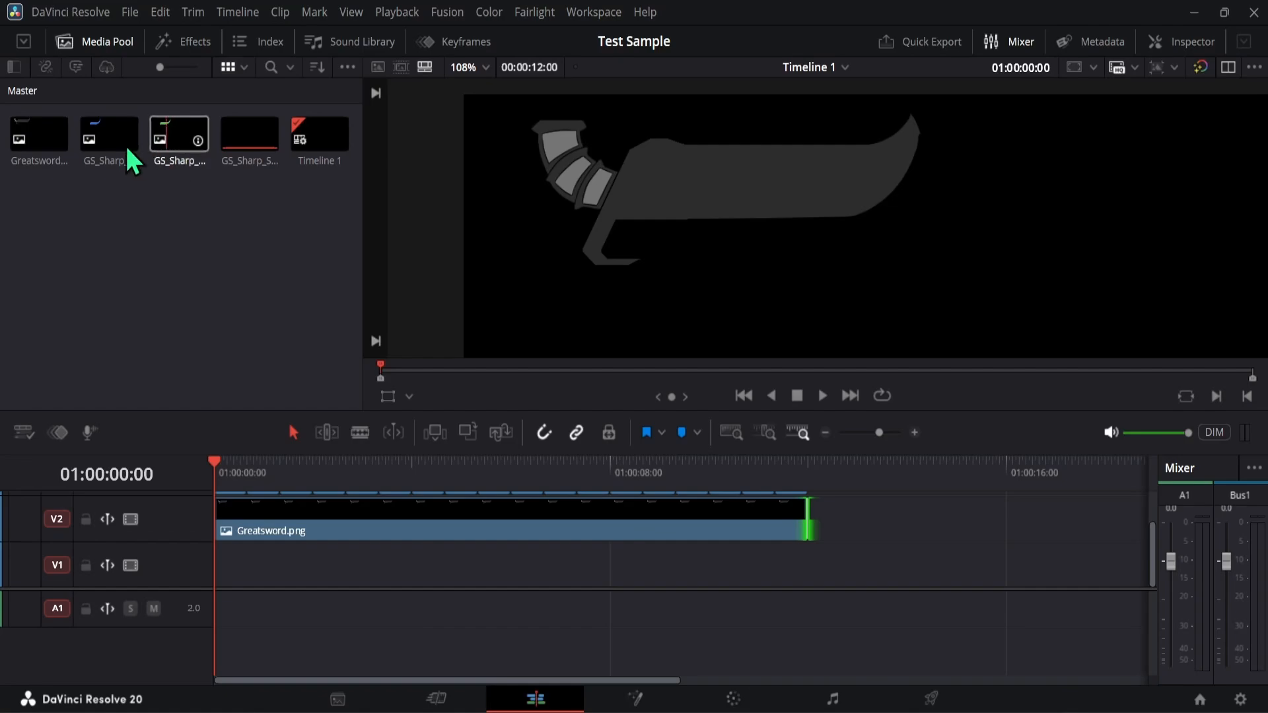
pyautogui.moveTo(130, 159); pyautogui.dragTo(230, 565)
pyautogui.moveTo(240, 565); pyautogui.dragTo(217, 576)
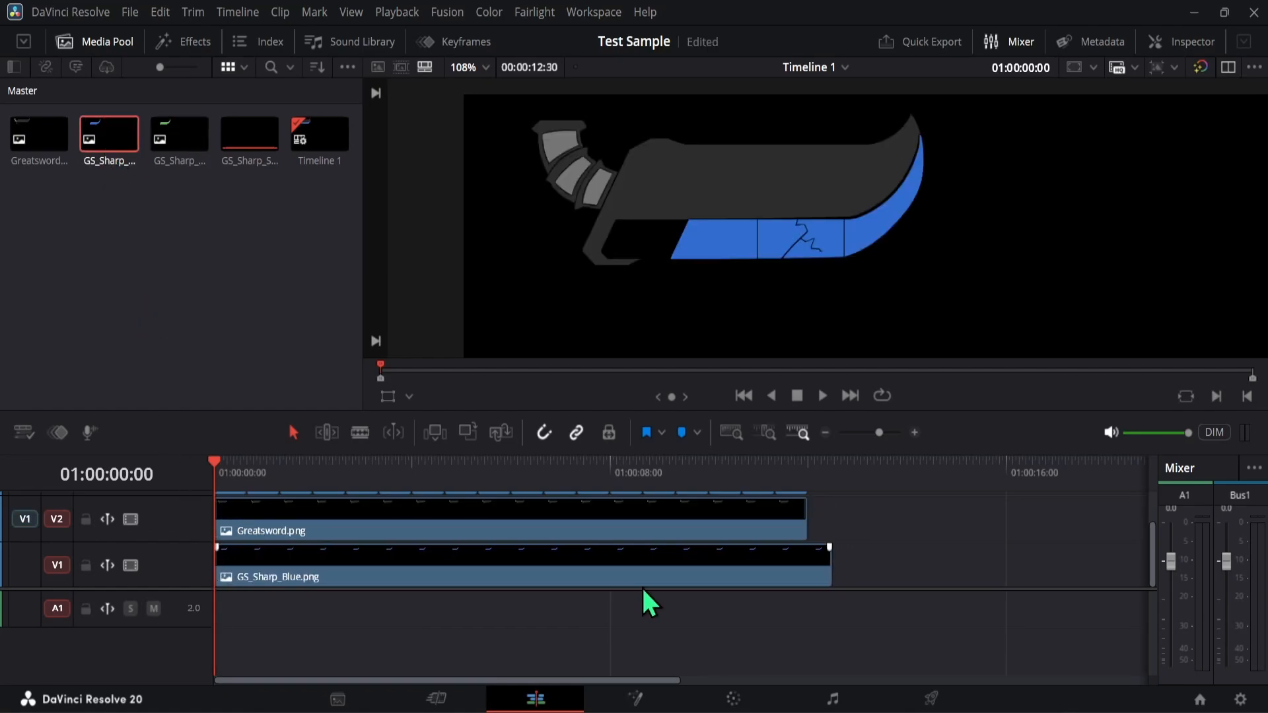
pyautogui.click(796, 577)
pyautogui.moveTo(831, 566); pyautogui.dragTo(807, 565)
# - Scrub through the first shatter clip and set the playhead at 01:00:00:13, on the white flash
pyautogui.moveTo(367, 467); pyautogui.dragTo(215, 474)
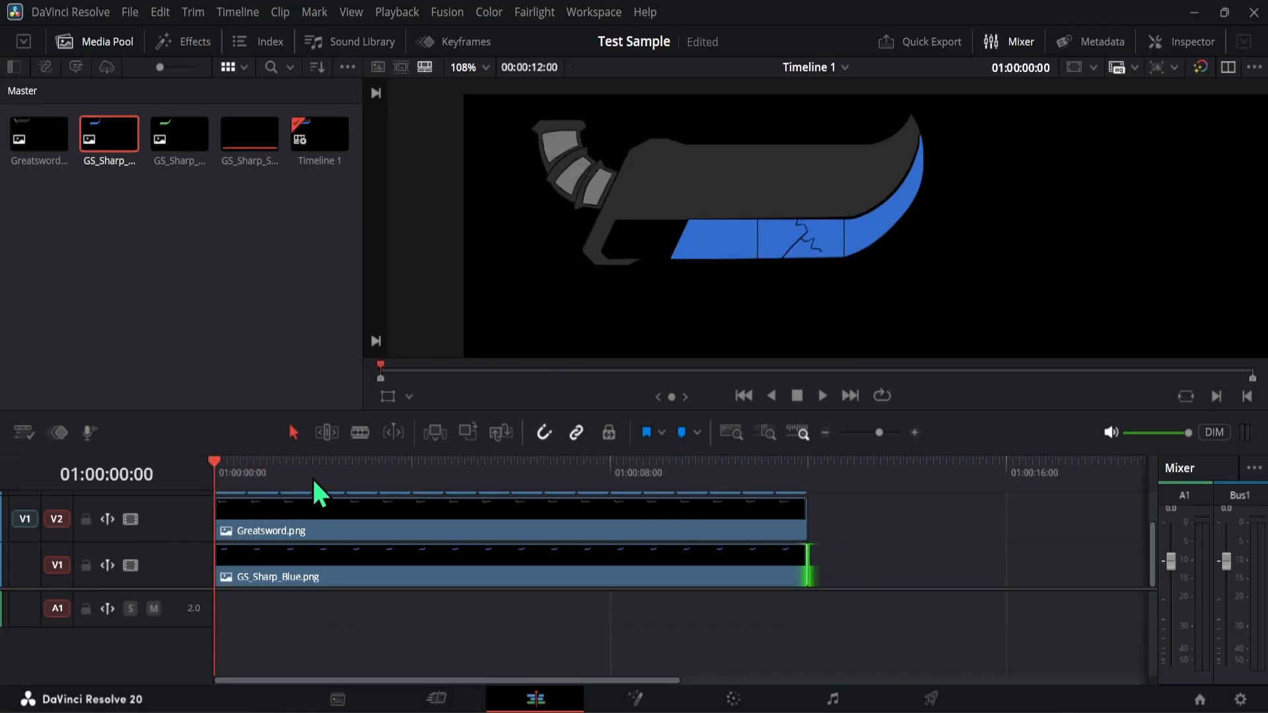
pyautogui.click(915, 432)
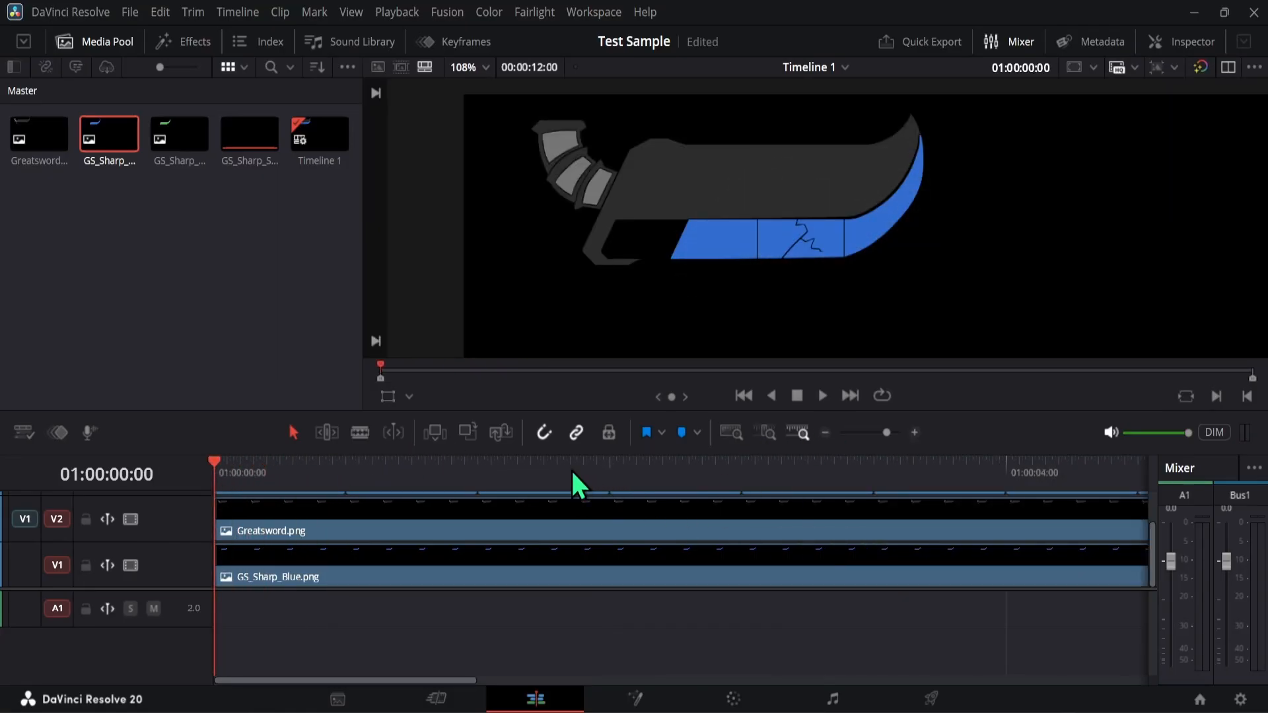
pyautogui.scroll(1, 407, 507)
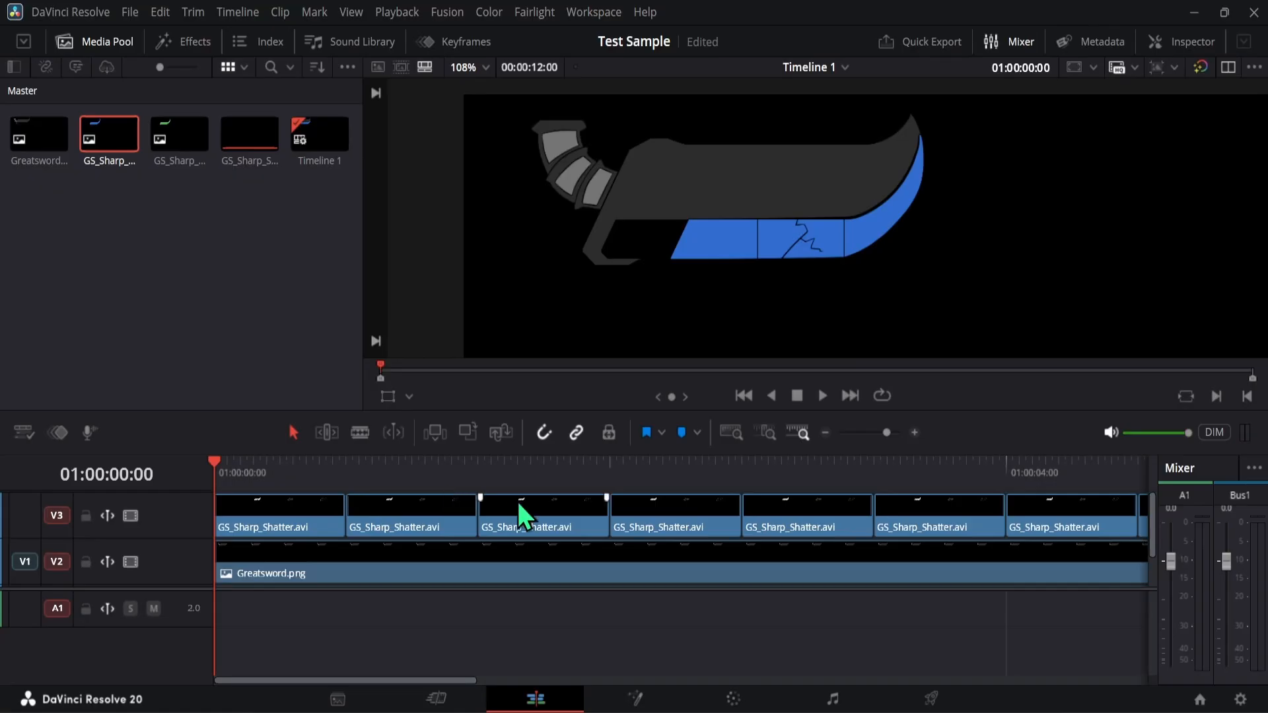
pyautogui.click(344, 462)
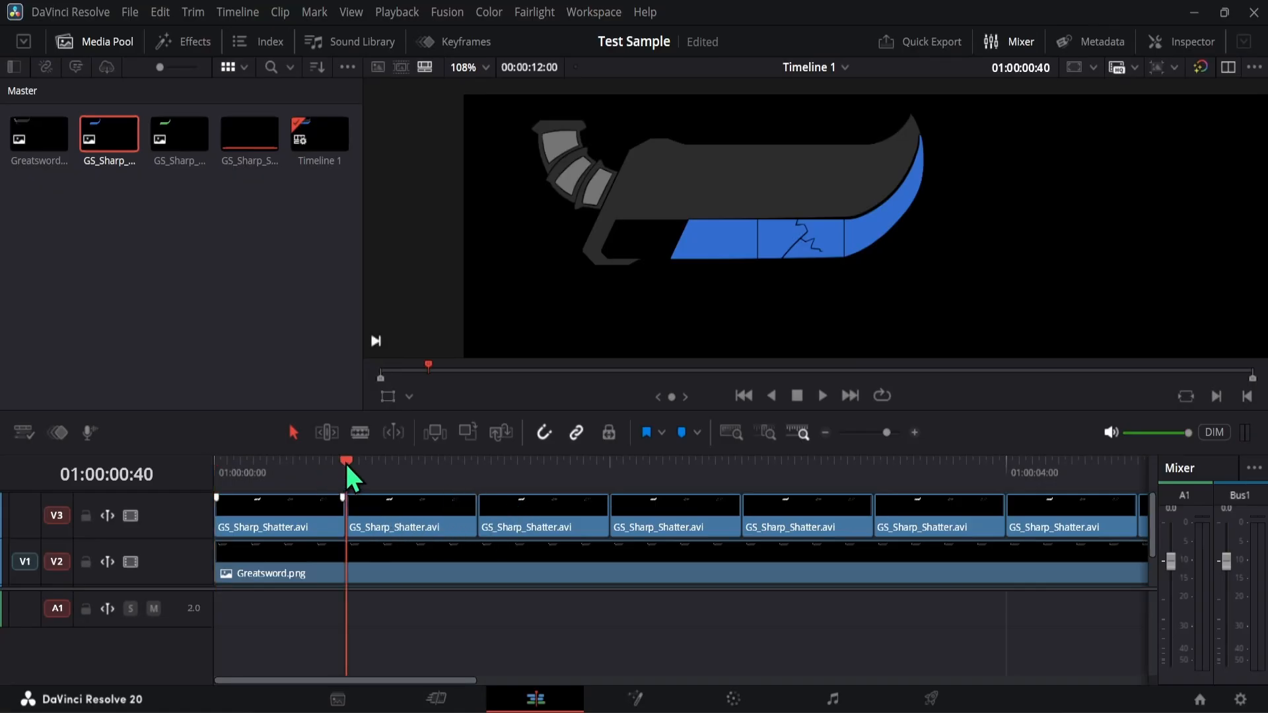
pyautogui.moveTo(345, 462); pyautogui.dragTo(202, 466)
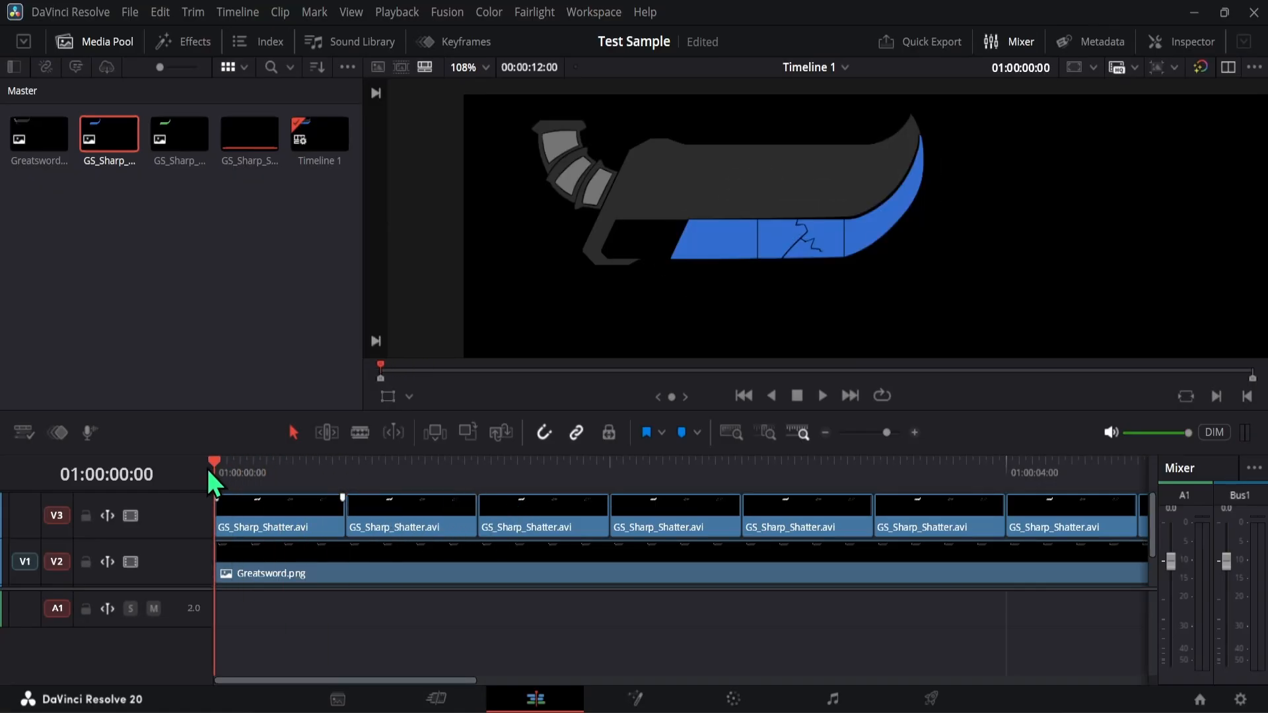
pyautogui.click(235, 465)
pyautogui.moveTo(236, 465)
pyautogui.mouseDown()
pyautogui.moveTo(220, 464)
pyautogui.moveTo(271, 454)
pyautogui.moveTo(256, 457)
pyautogui.mouseUp()
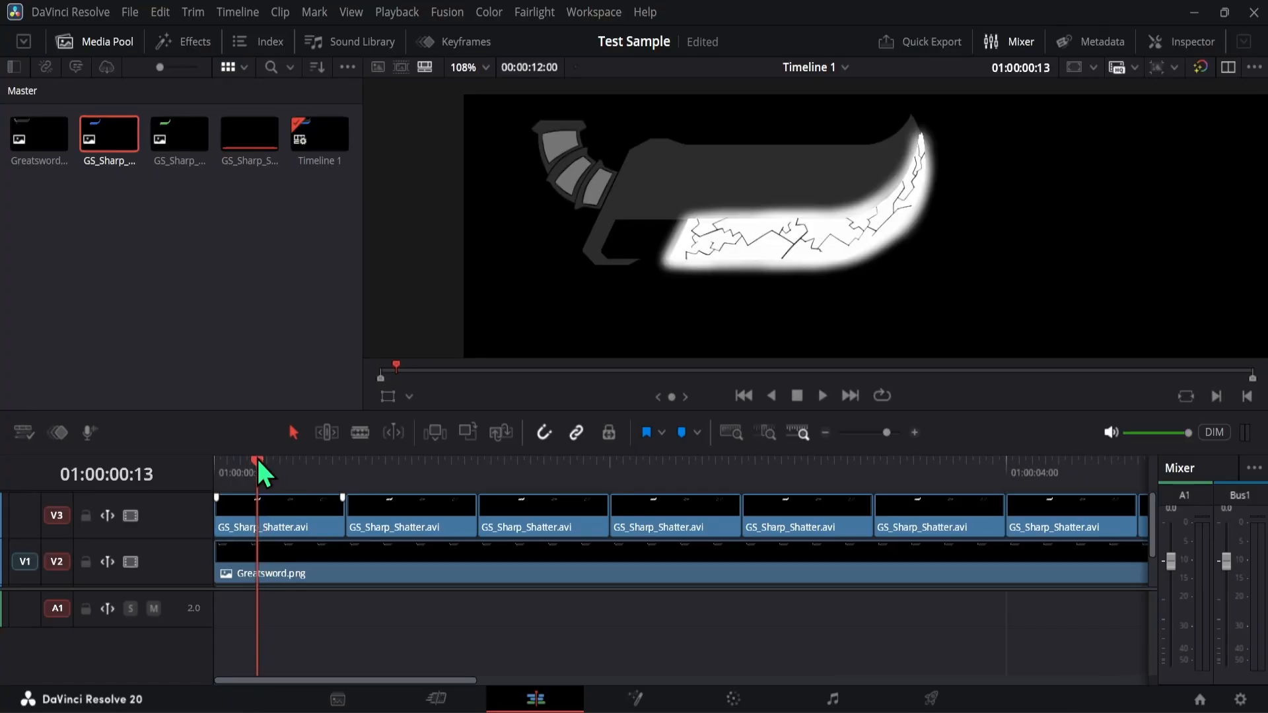
# - Split the Greatsword.png clip at 01:00:00:13 and delete the part after the cut
pyautogui.click(297, 570)
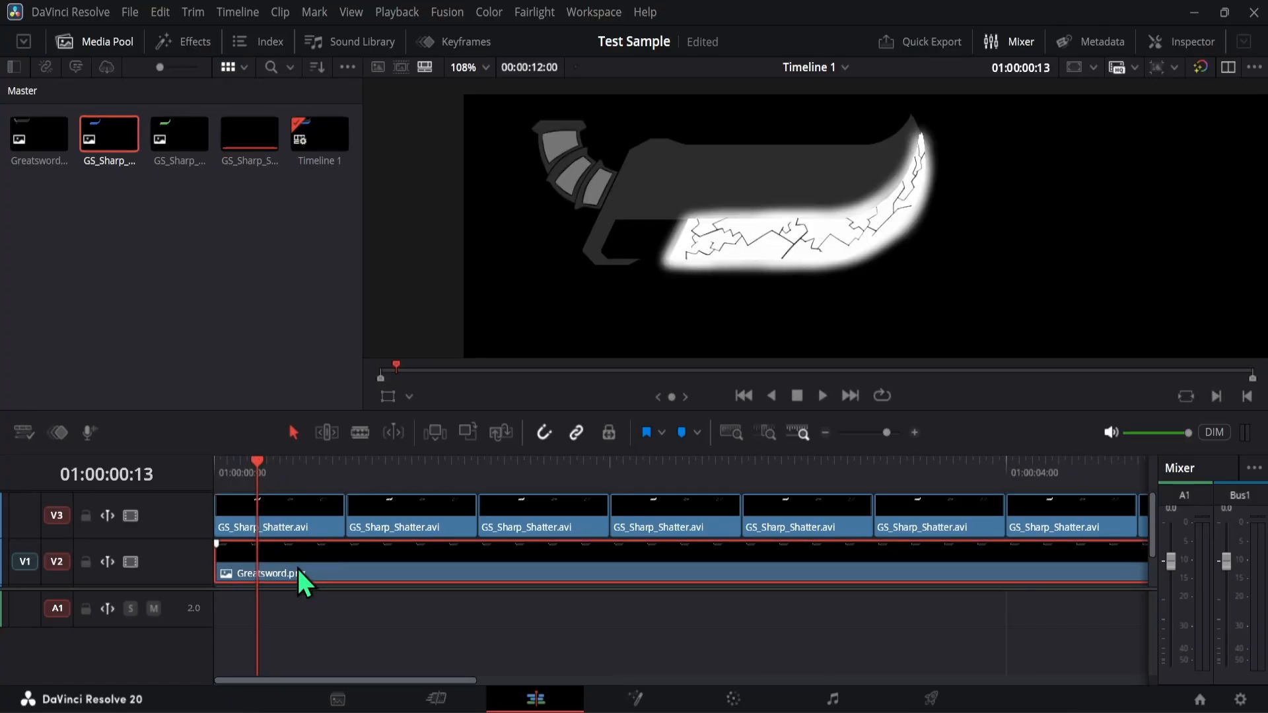
pyautogui.click(359, 432)
pyautogui.click(259, 561)
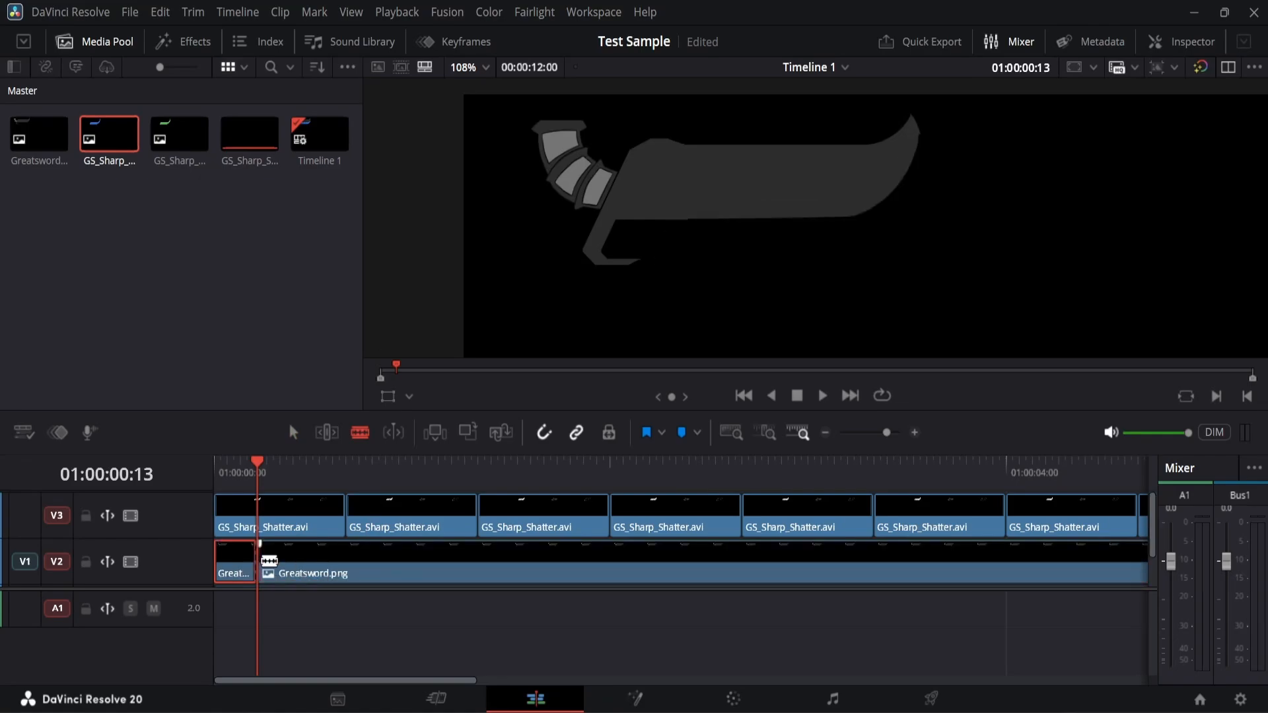
pyautogui.click(295, 434)
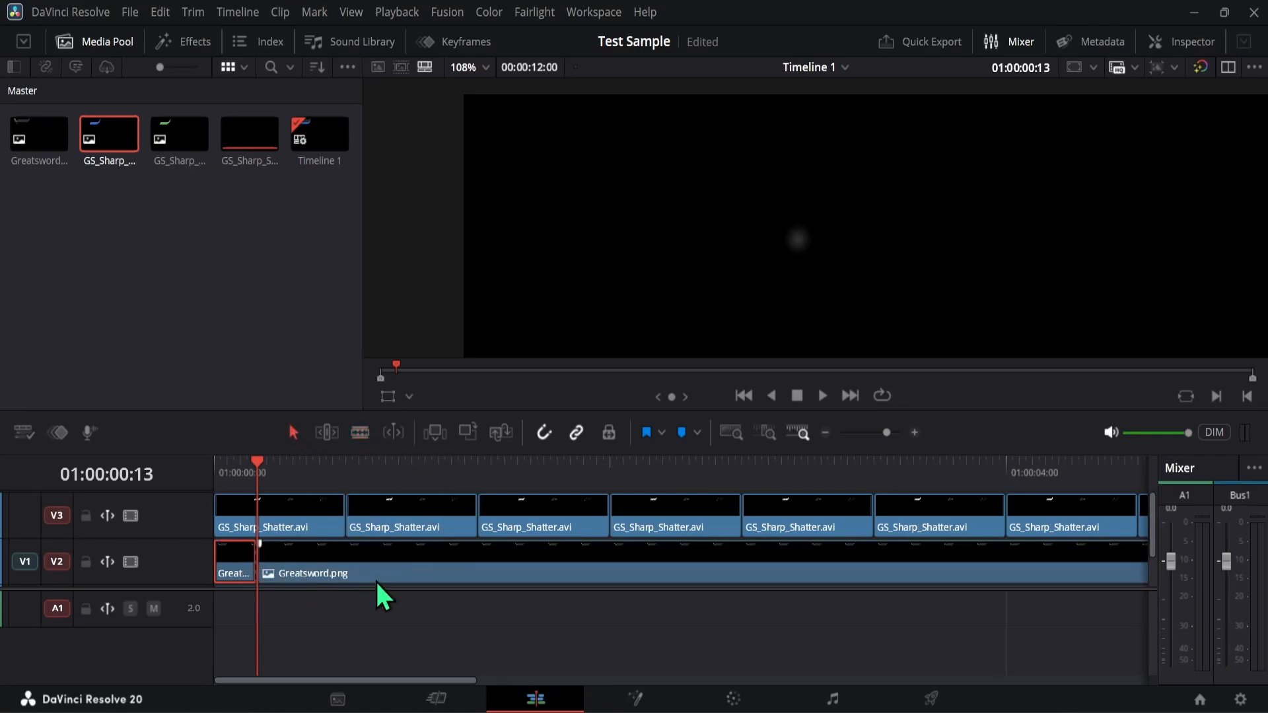
pyautogui.click(304, 567)
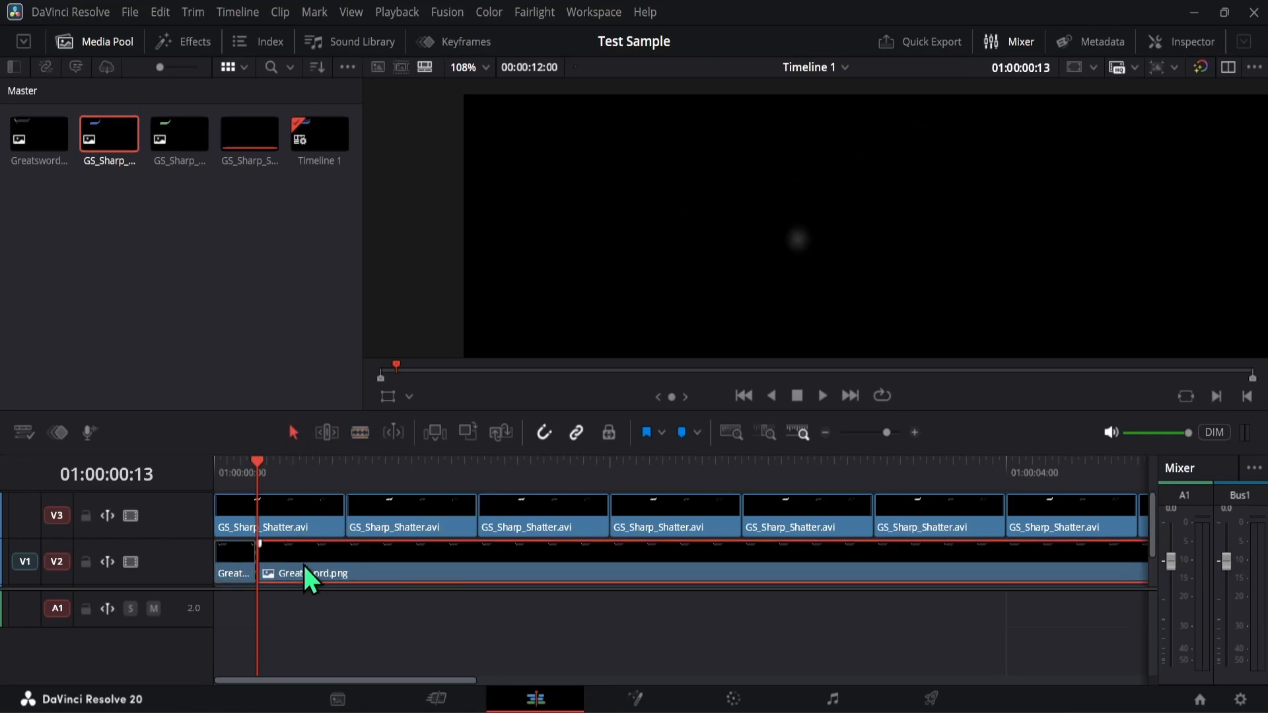
pyautogui.press('Delete')
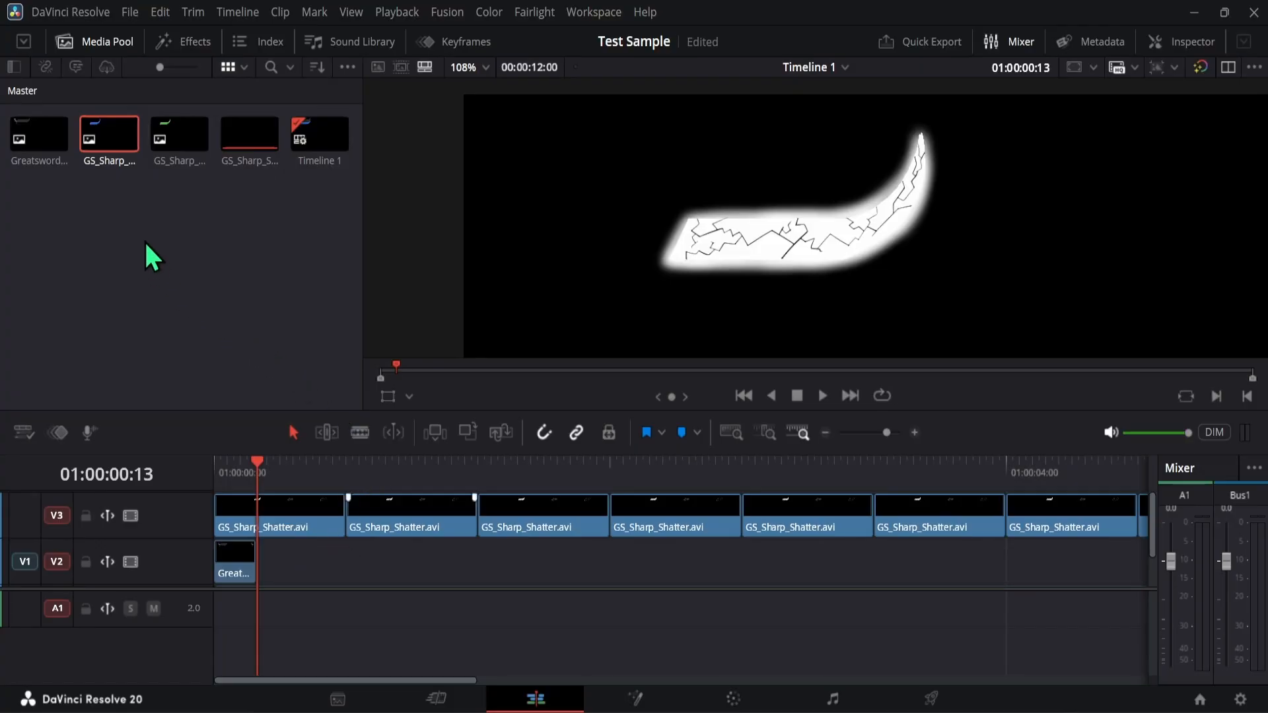
# - Place GS_Sharp_Green.png directly after the shortened Greatsword.png clip and scrub back to 01:00:00:03 to check the tracks
pyautogui.moveTo(190, 161); pyautogui.dragTo(268, 555)
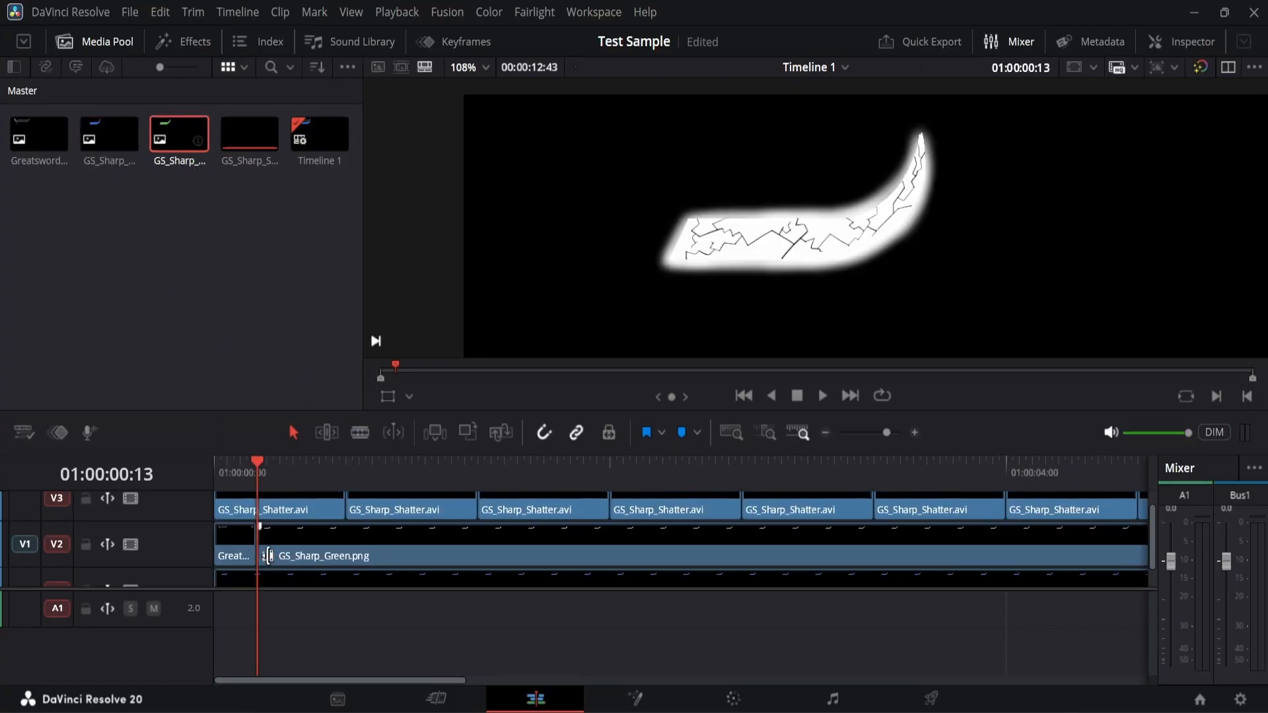
pyautogui.moveTo(258, 476); pyautogui.dragTo(225, 468)
pyautogui.scroll(-1, 347, 562)
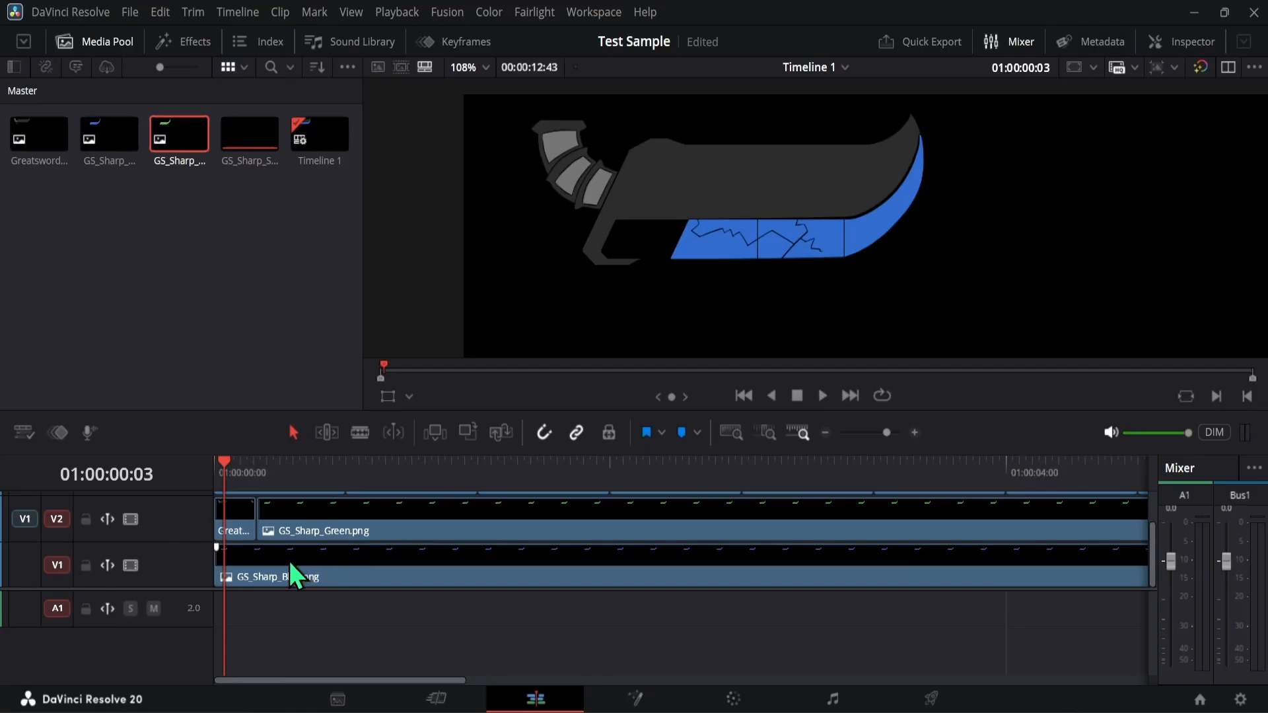
# - Undo the GS_Sharp_Green.png placement together with the deletion and cut on the Greatsword.png clip
pyautogui.hotkey('ctrl', 'z')
pyautogui.hotkey('ctrl', 'z')
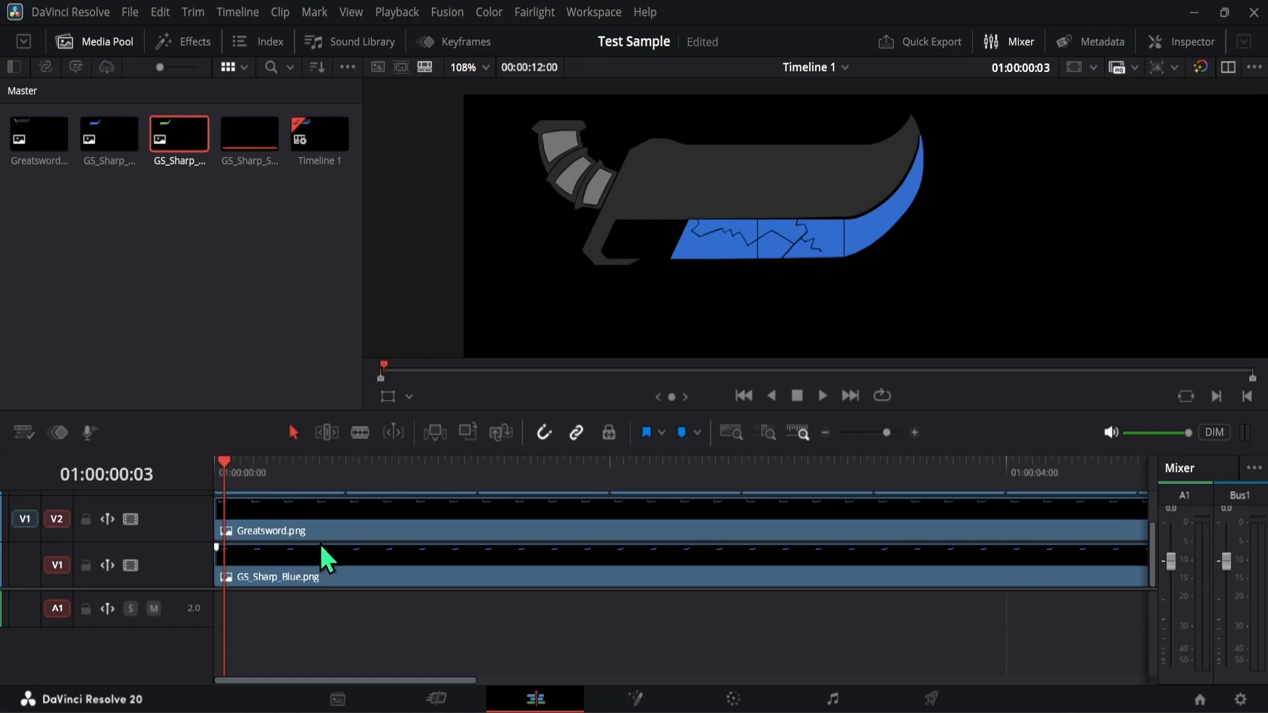
pyautogui.hotkey('ctrl', 'z')
pyautogui.hotkey('ctrl', 'z')
# - Set the playhead to 01:00:00:13 and split the GS_Sharp_Blue.png clip there
pyautogui.moveTo(236, 471); pyautogui.dragTo(262, 469)
pyautogui.press('Left')
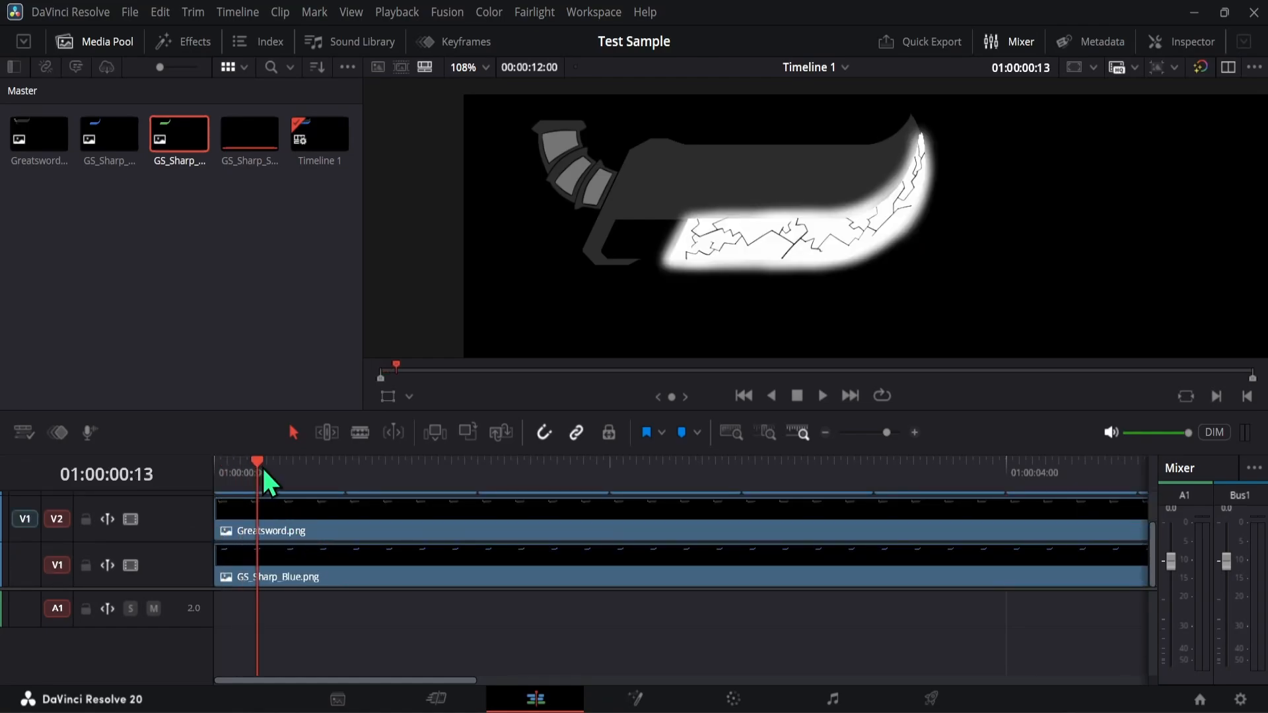
pyautogui.click(360, 433)
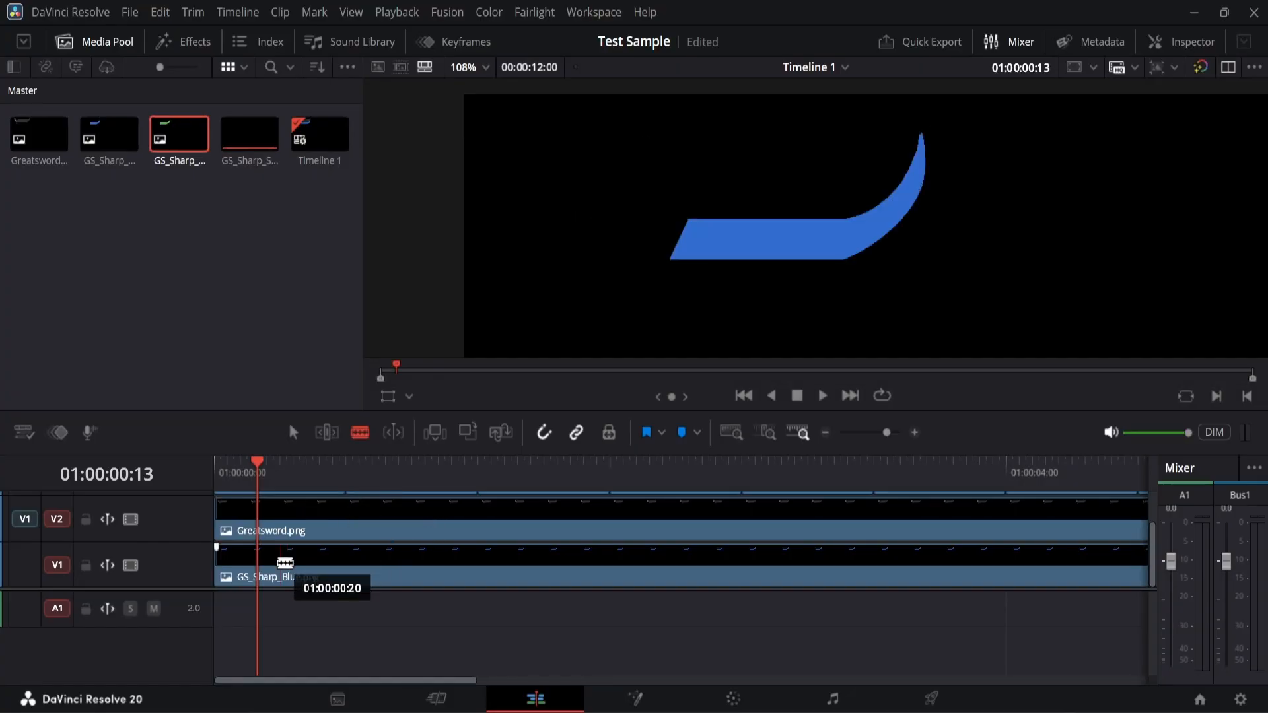
pyautogui.click(259, 567)
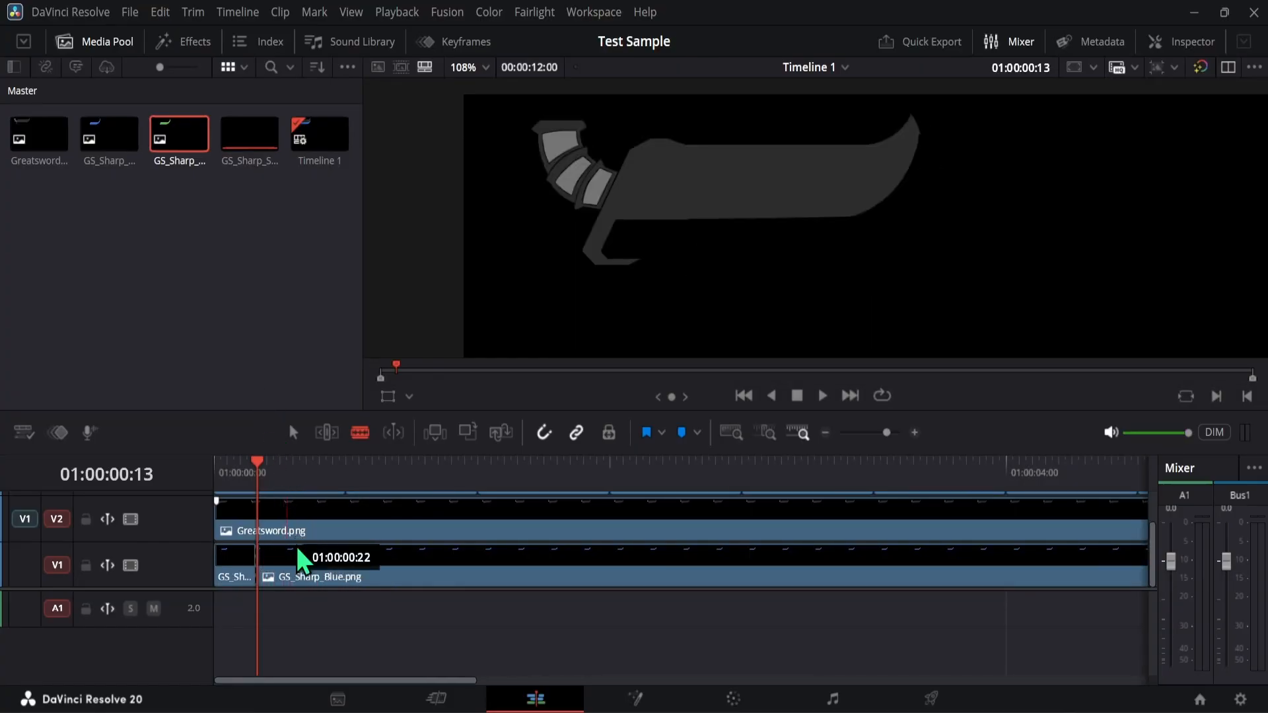
# - Replace the part of the GS_Sharp_Blue.png clip after the cut with GS_Sharp_Green.png and preview the transition up to 01:00:00:46
pyautogui.click(292, 430)
pyautogui.click(334, 558)
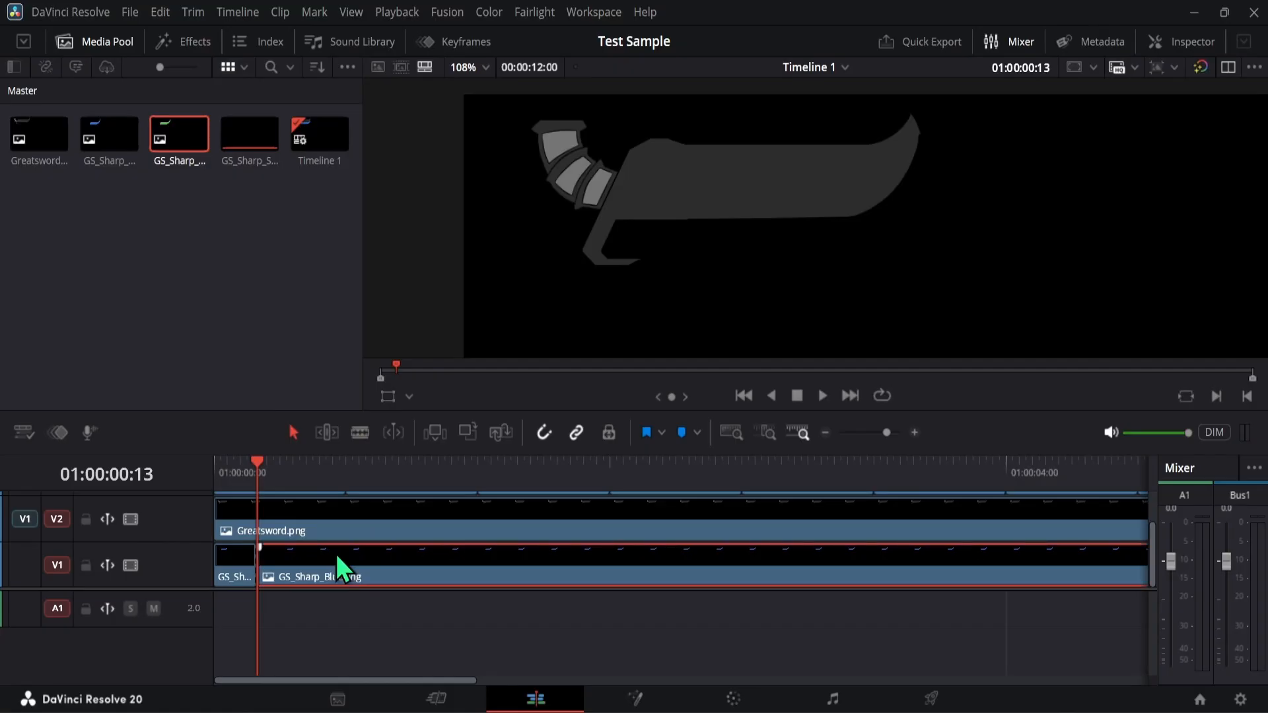
pyautogui.press('Delete')
pyautogui.moveTo(171, 133); pyautogui.dragTo(269, 567)
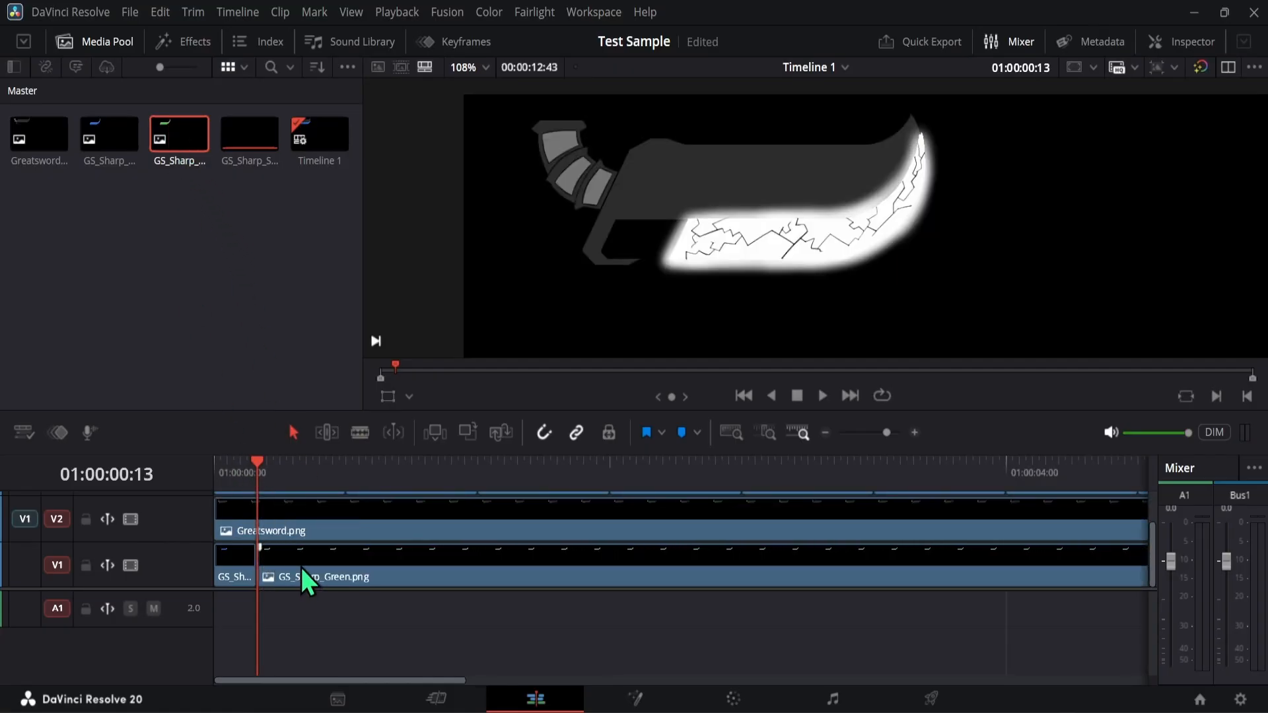
pyautogui.click(267, 461)
pyautogui.moveTo(267, 461); pyautogui.dragTo(366, 462)
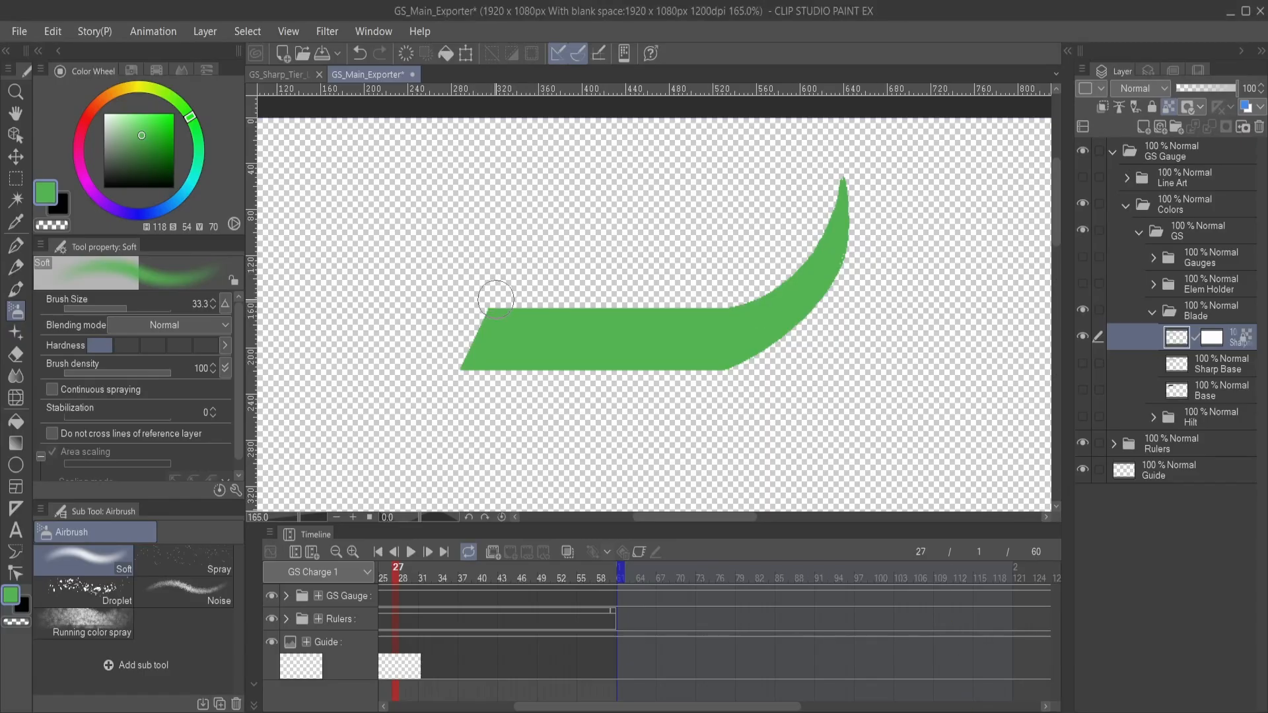
# - Switch to Clip Studio Paint and fill the blade edge with purple from the MHW Gauges color set
pyautogui.click(131, 70)
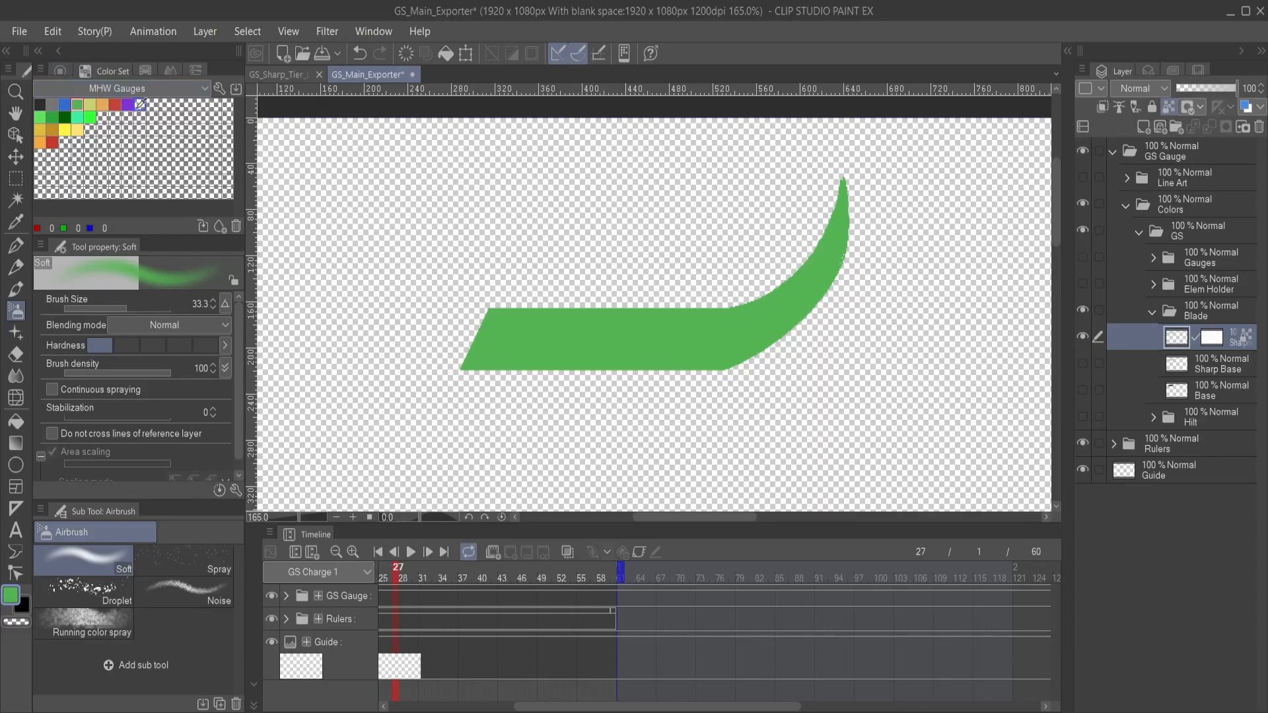
pyautogui.click(127, 105)
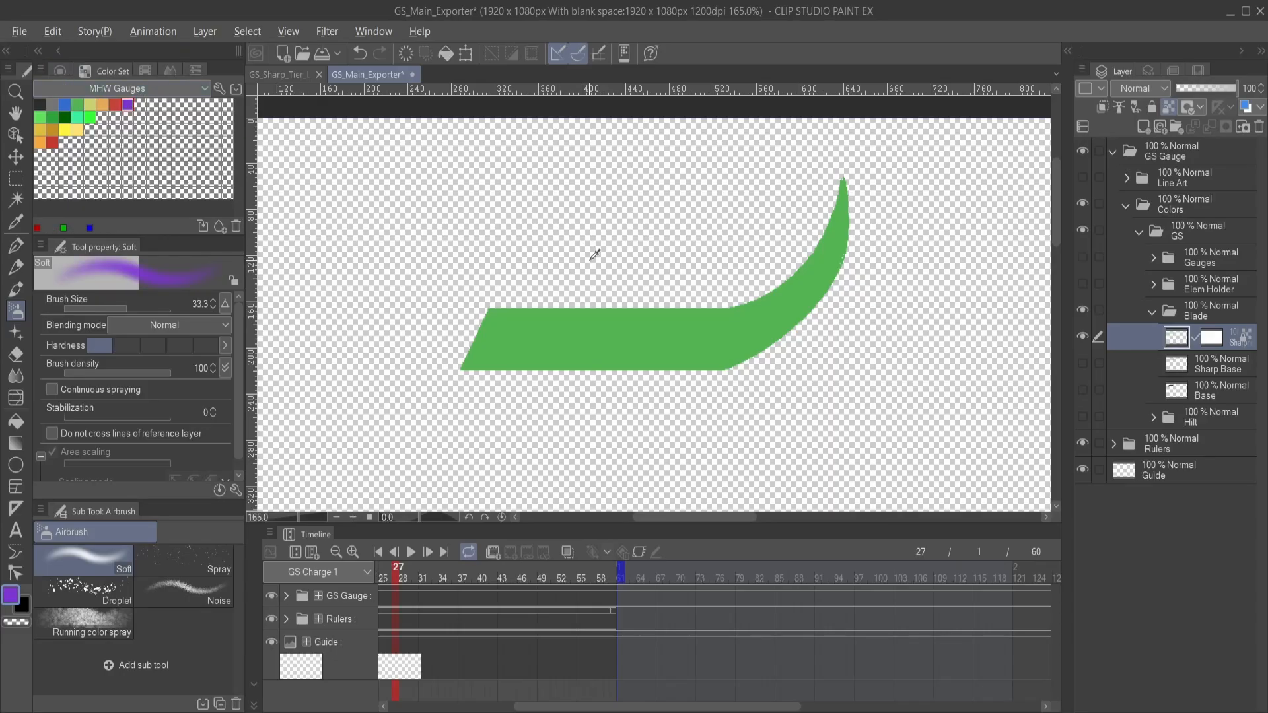
pyautogui.hotkey('alt', 'BackSpace')
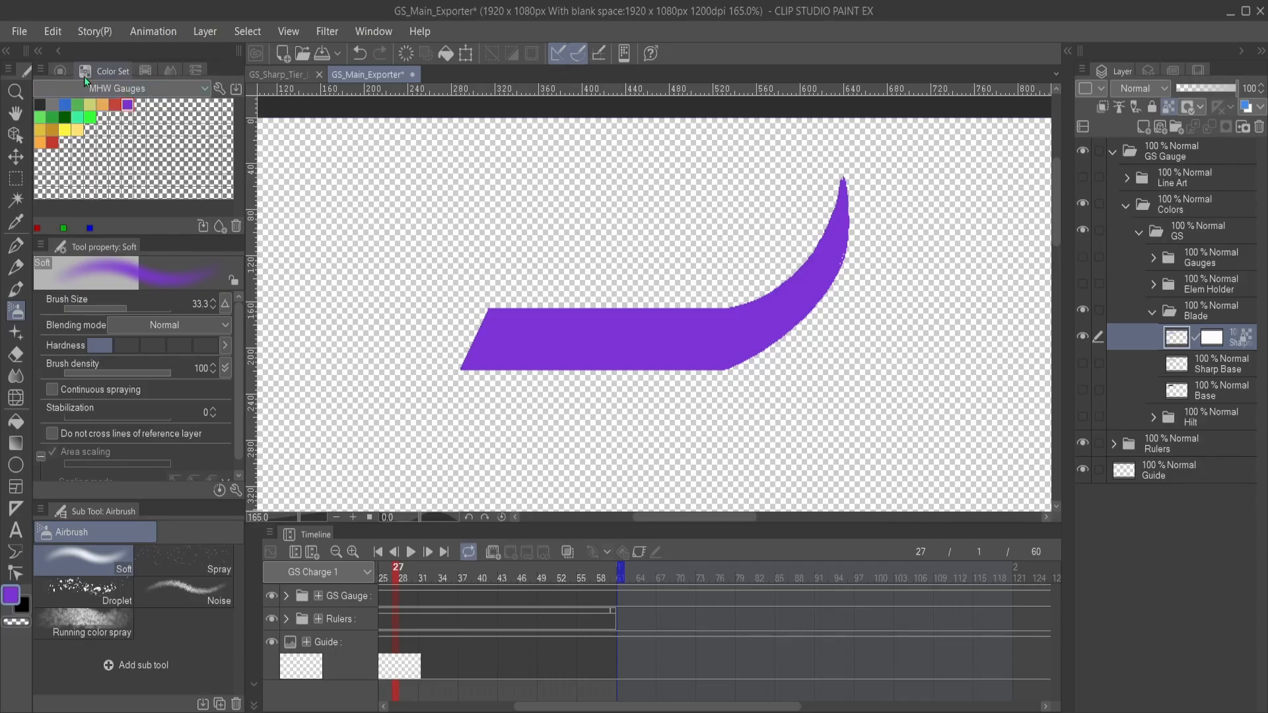
# - Pick pure white on the color wheel and fill the blade edge with it
pyautogui.click(61, 73)
pyautogui.click(103, 114)
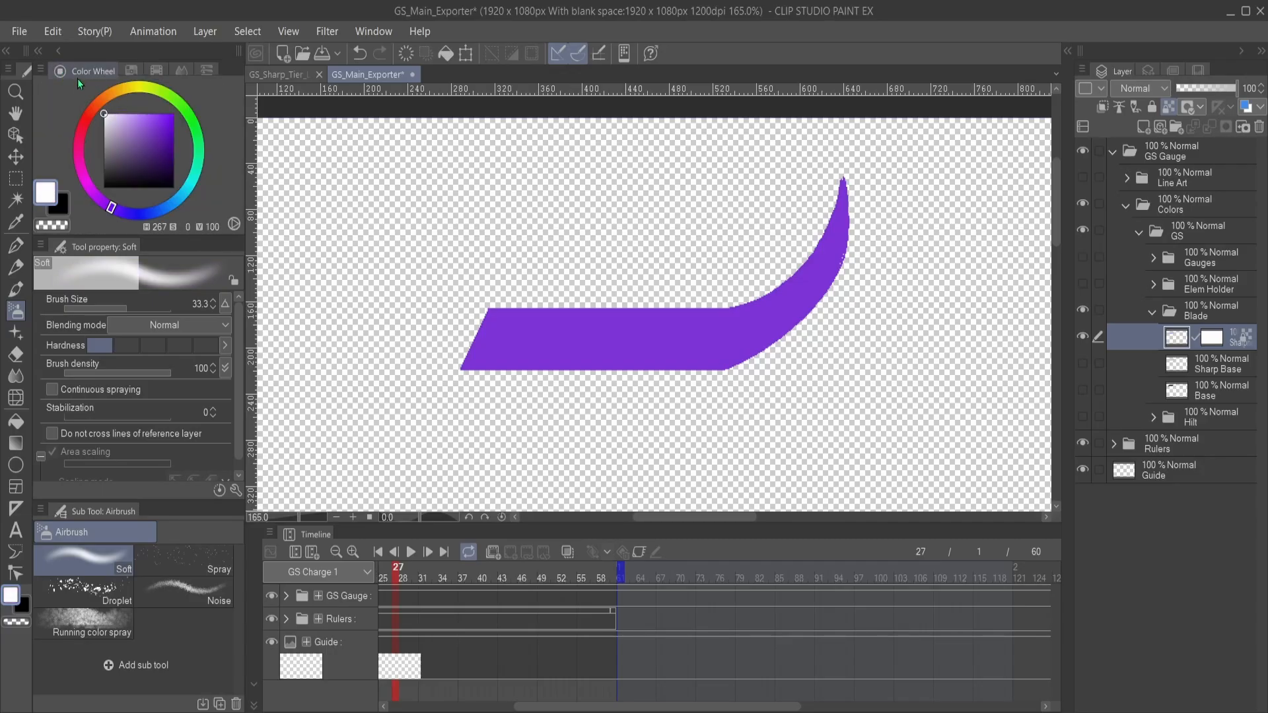
pyautogui.hotkey('alt', 'Delete')
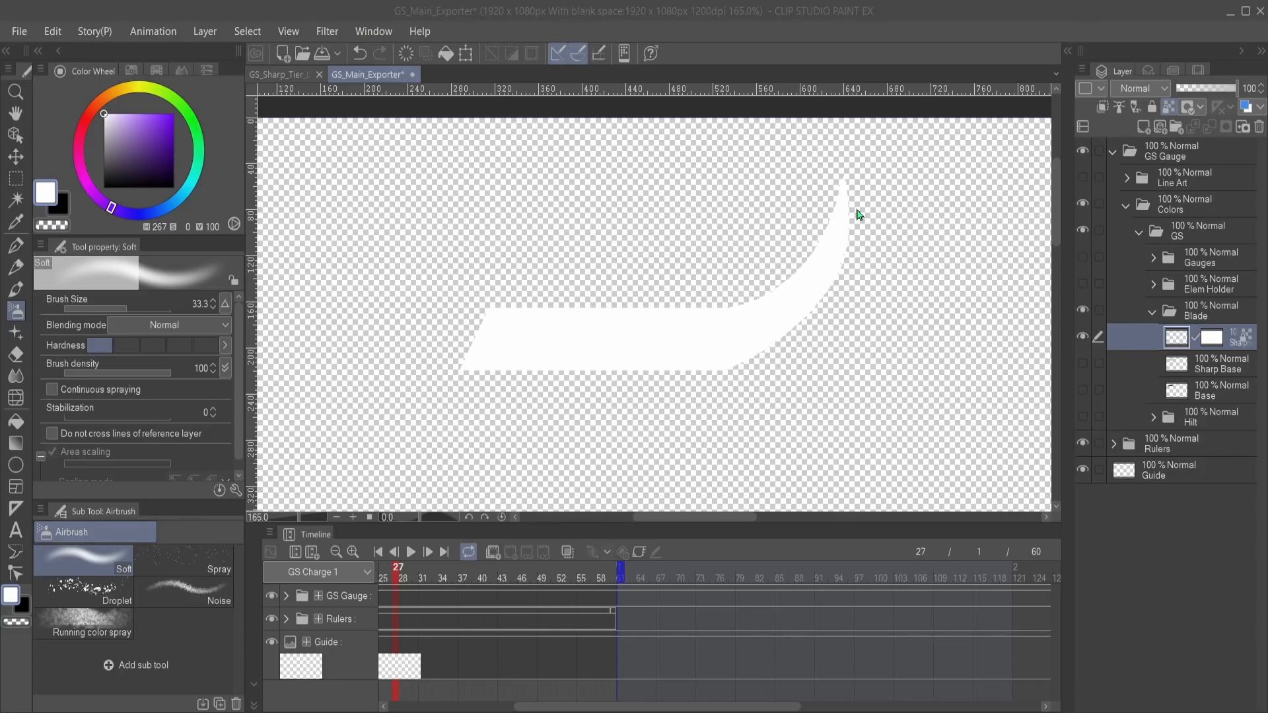
# - Fill the blade edge with the orange swatch (230, 171, 88) from the MHW Gauges color set
pyautogui.click(131, 70)
pyautogui.click(115, 104)
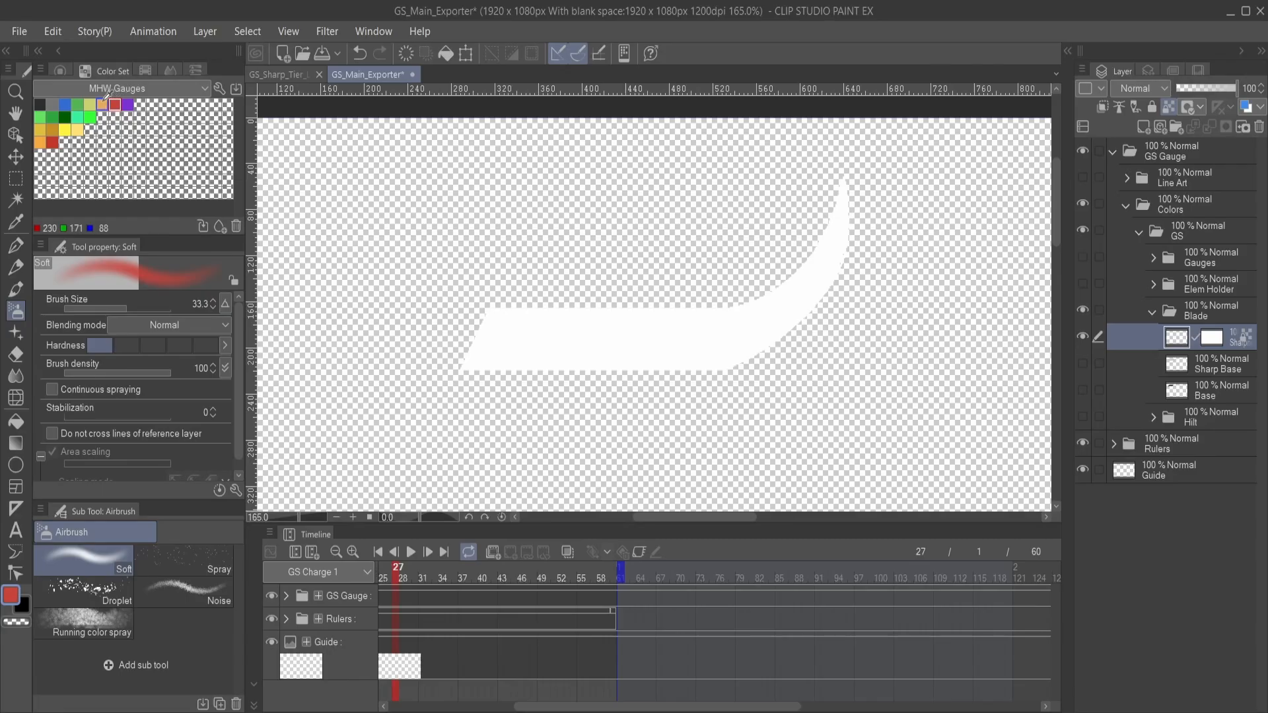
pyautogui.click(102, 104)
pyautogui.click(92, 103)
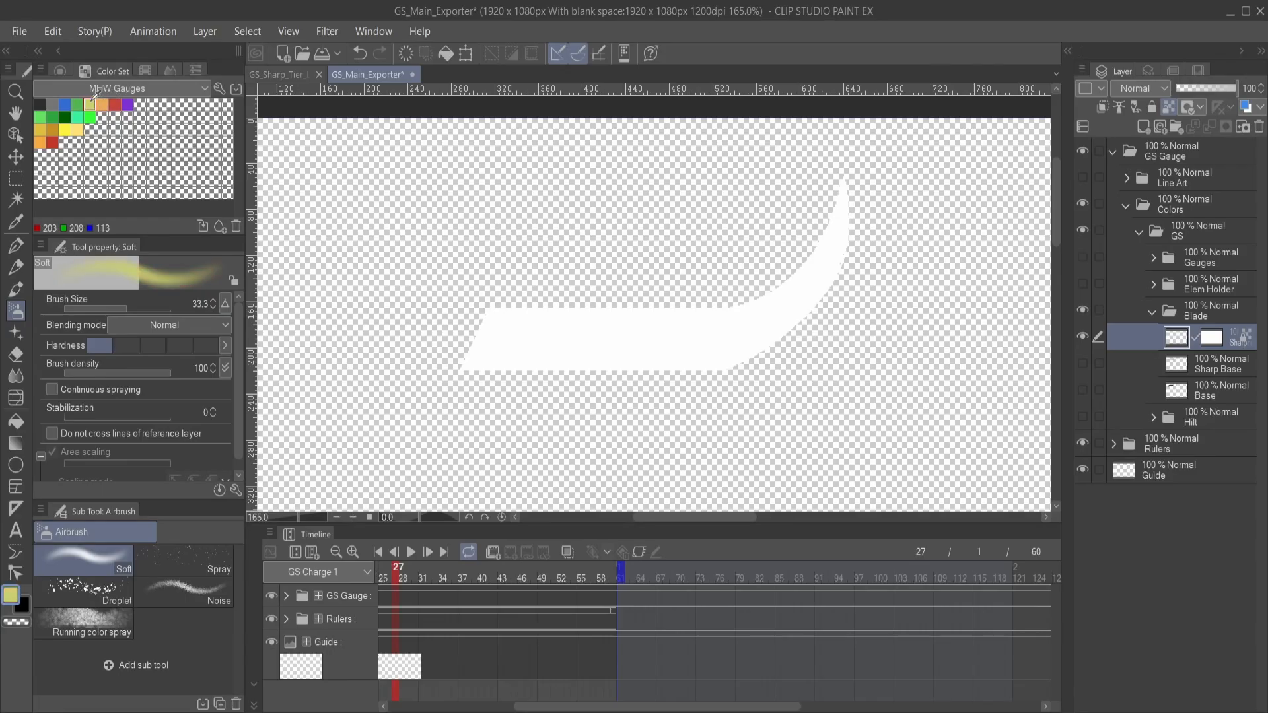
pyautogui.click(103, 104)
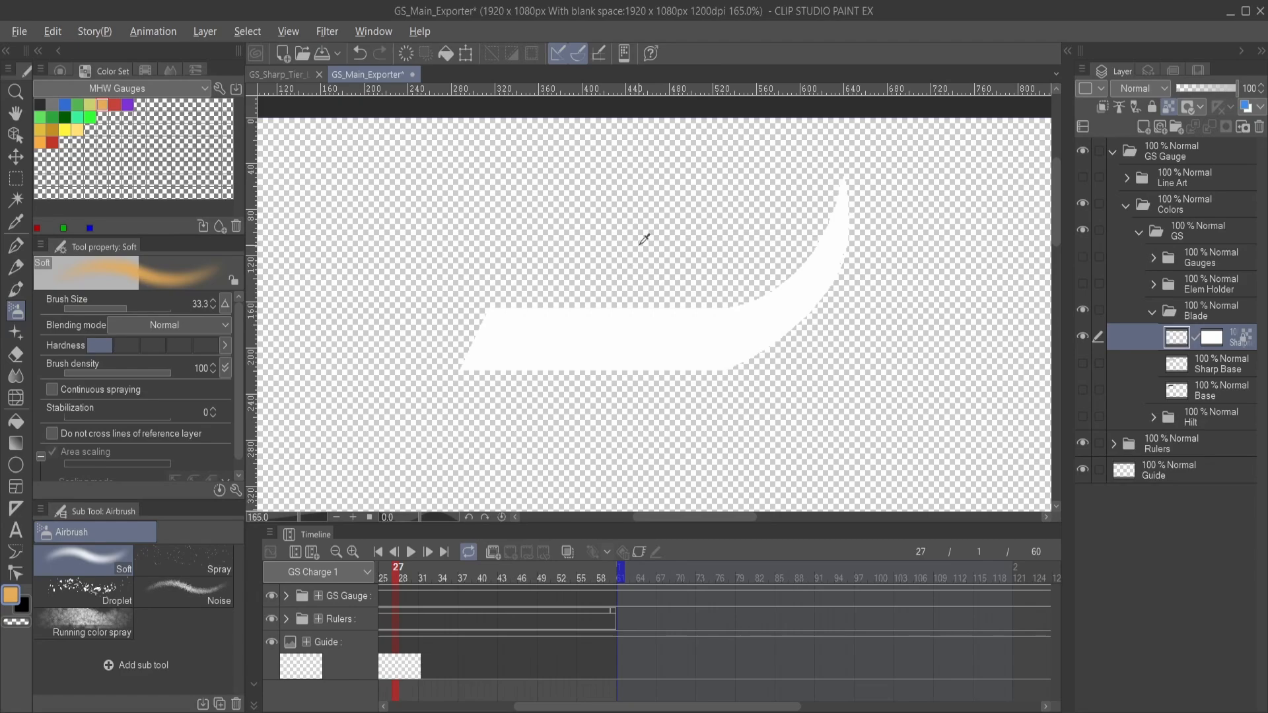
pyautogui.hotkey('alt', 'BackSpace')
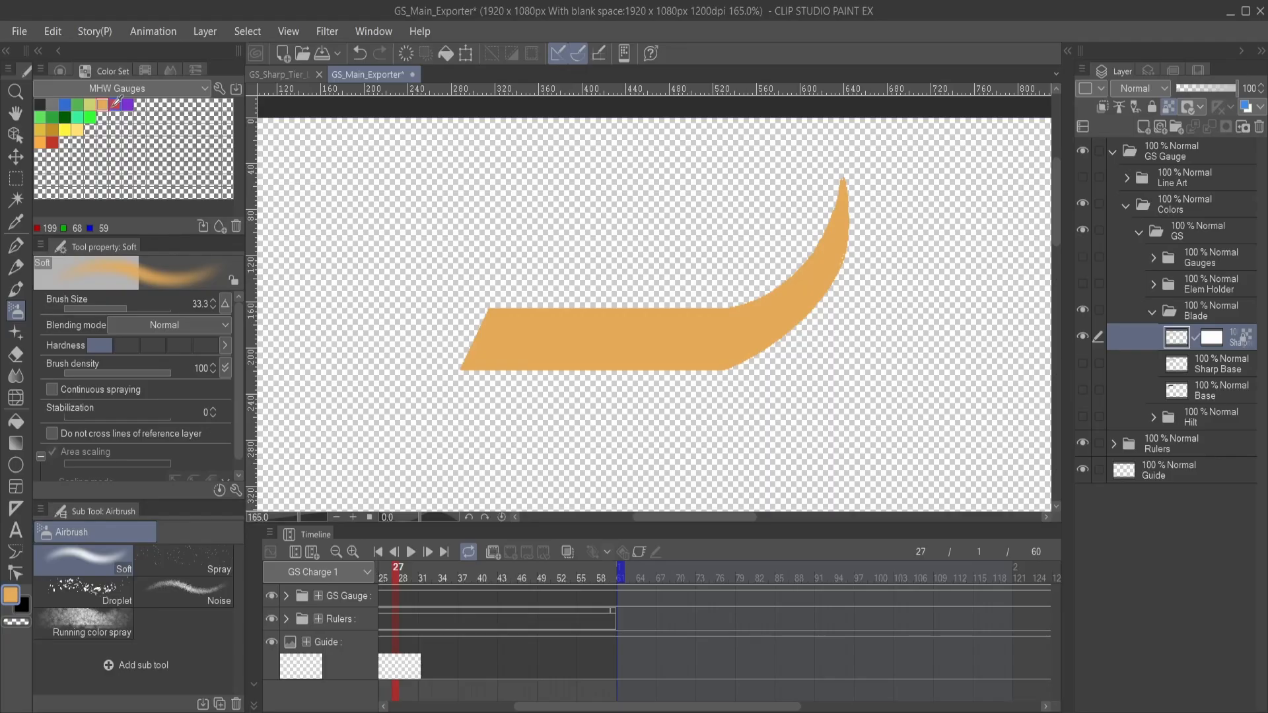
# - Fill the blade edge with the red swatch (199, 68, 59) from MHW Gauges and export the image
pyautogui.click(115, 104)
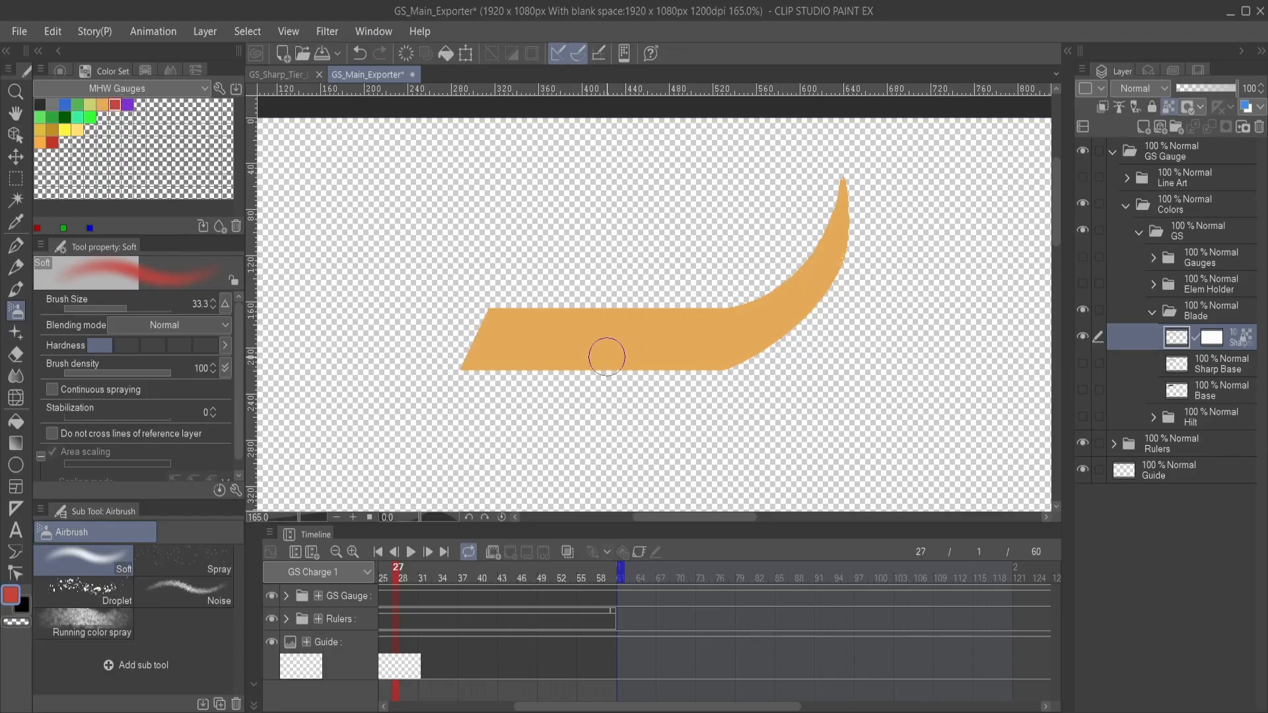
pyautogui.hotkey('alt', 'BackSpace')
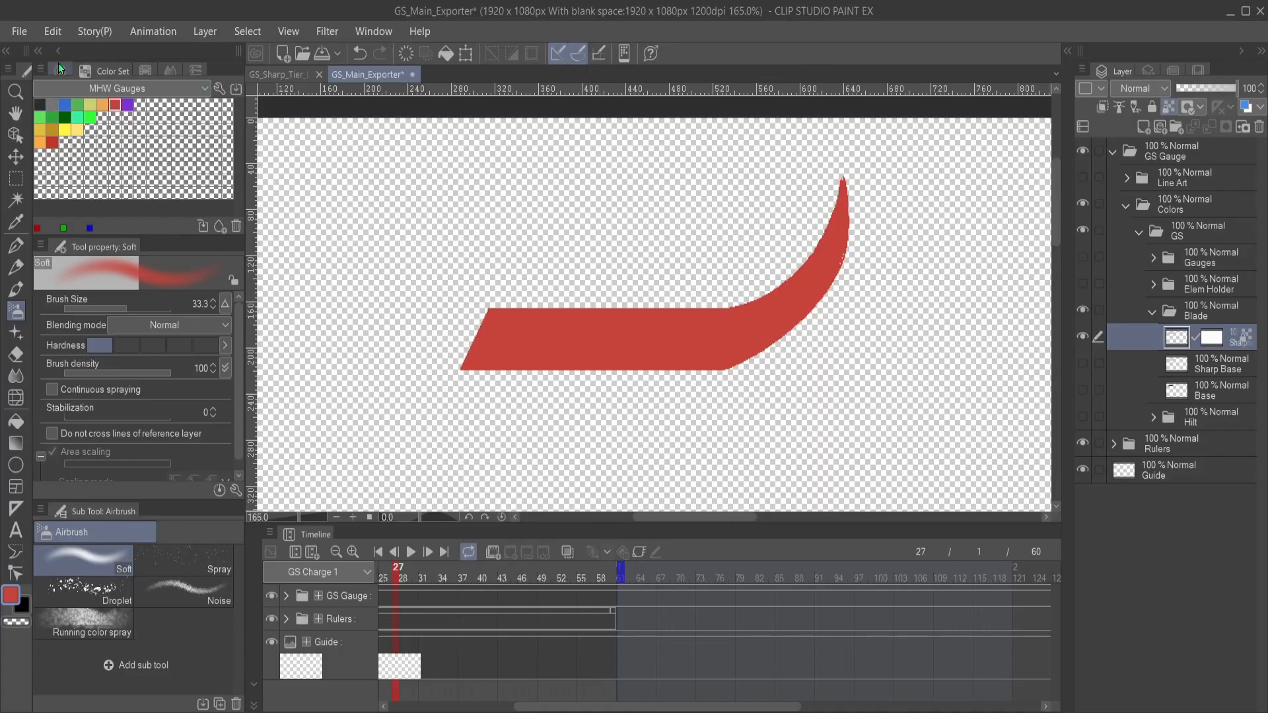
pyautogui.click(20, 33)
pyautogui.click(326, 267)
# - Fill the blade edge with the yellow swatch (203, 208, 113) from MHW Gauges and export the image
pyautogui.click(89, 104)
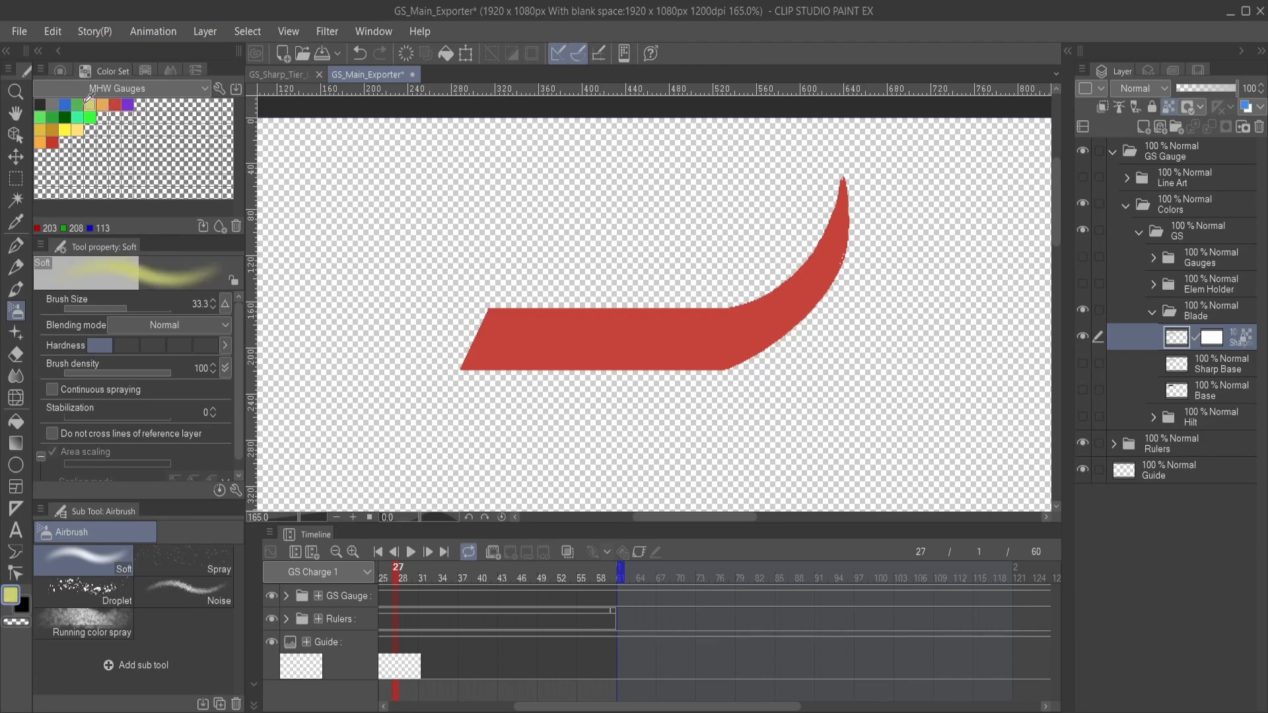
pyautogui.hotkey('alt', 'BackSpace')
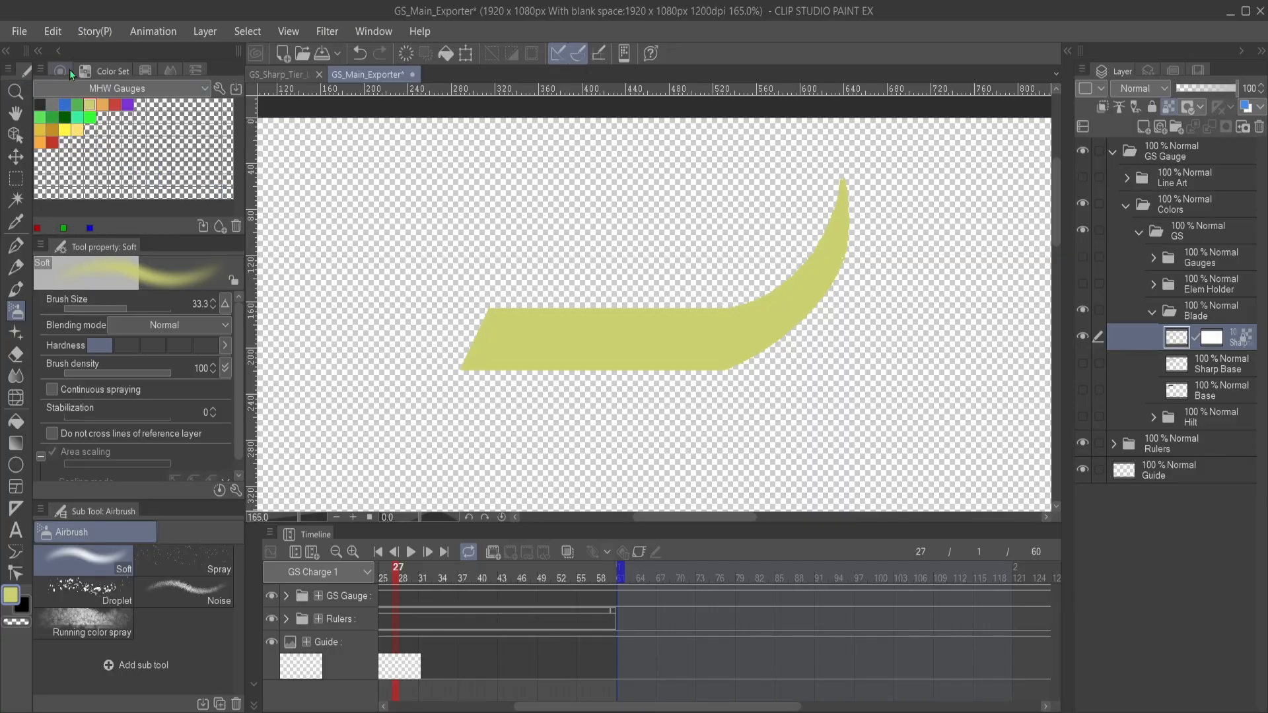
pyautogui.click(20, 32)
pyautogui.click(359, 263)
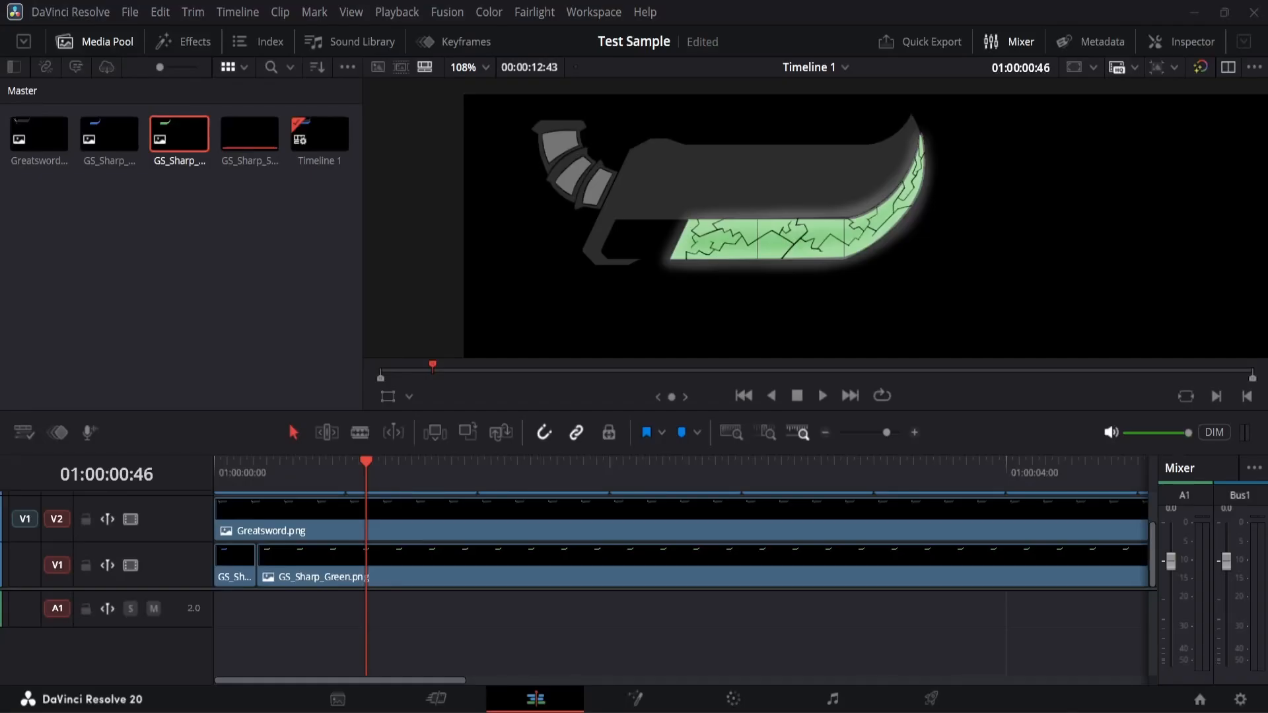
# - Switch to DaVinci Resolve, delete the GS_Sharp_Green.png clip and the short GS_Sharp_Blue.png clip from V1, and save the project
pyautogui.click(383, 570)
pyautogui.press('Delete')
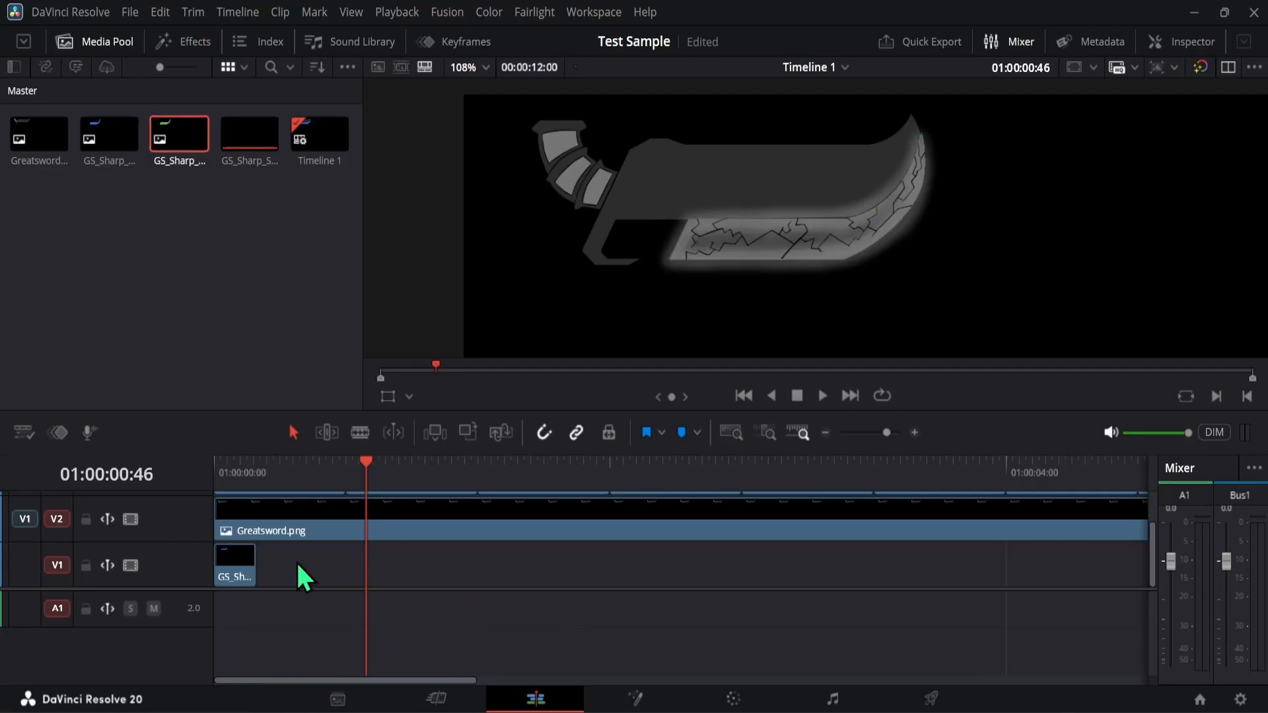
pyautogui.click(230, 576)
pyautogui.press('Delete')
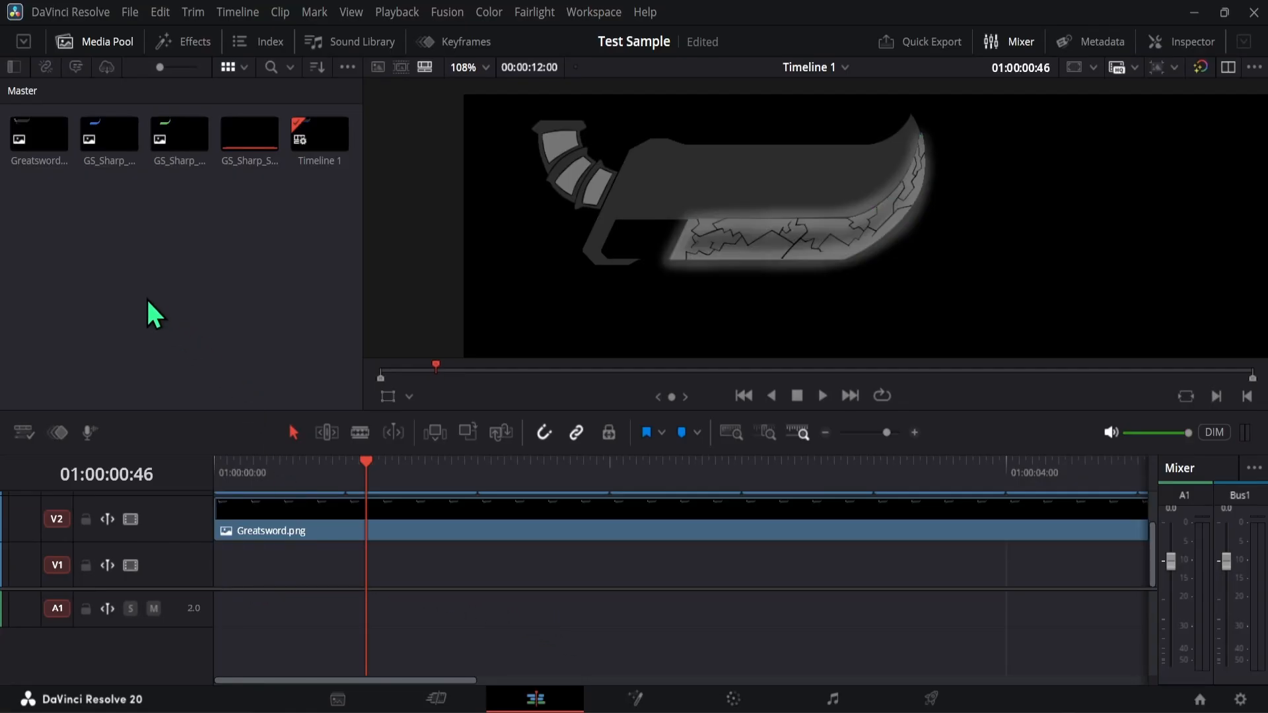
pyautogui.click(147, 310)
pyautogui.hotkey('ctrl', 's')
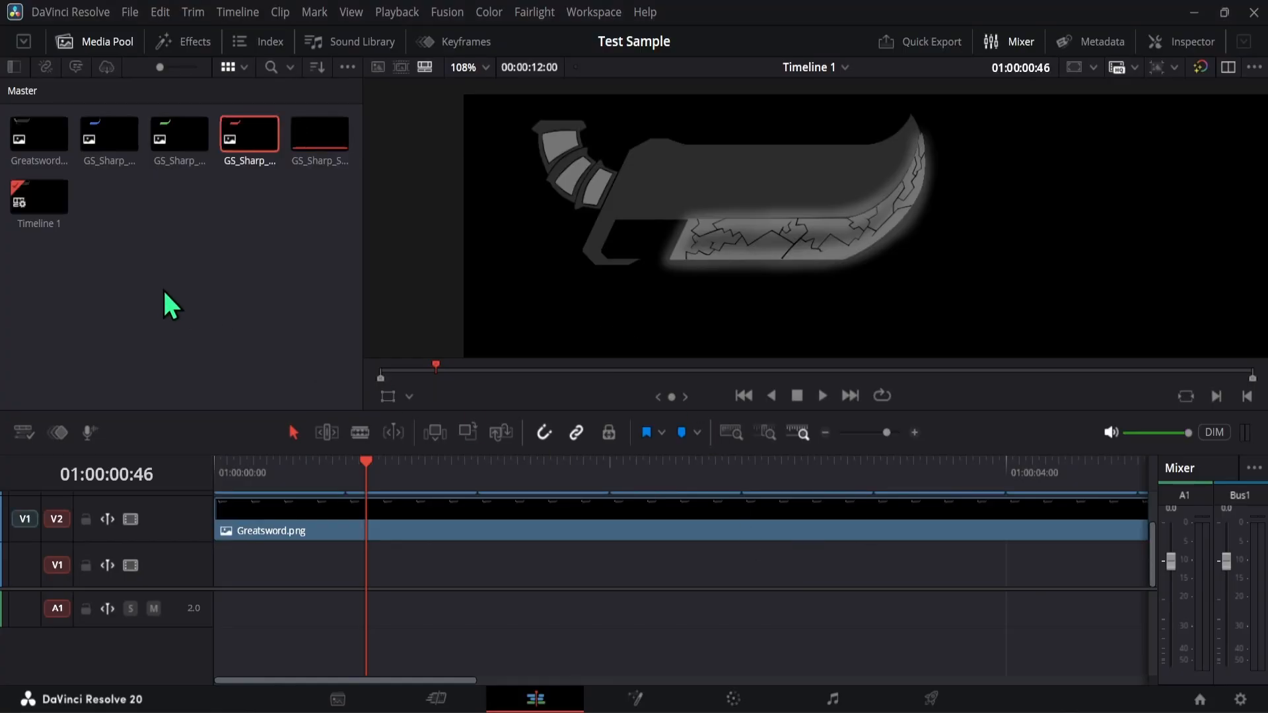
# - Import the red, yellow, white, purple and orange blade-edge images into the media pool
pyautogui.click(159, 285)
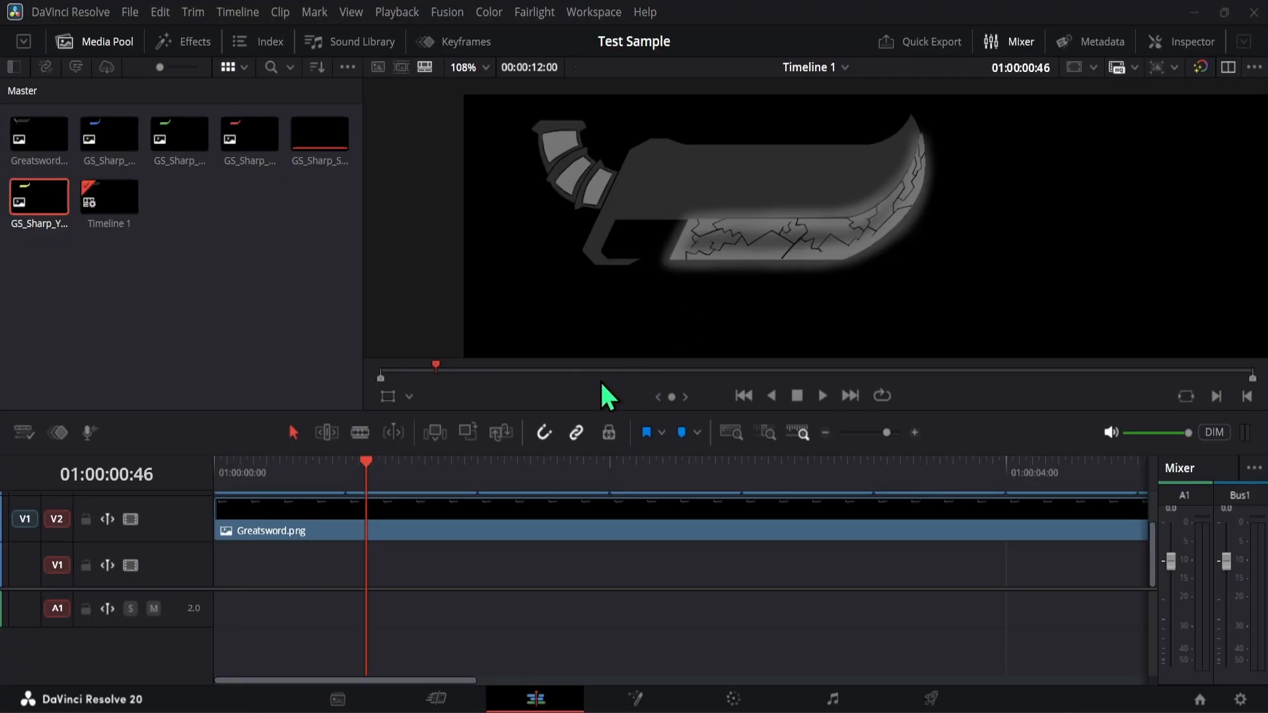
pyautogui.click(295, 346)
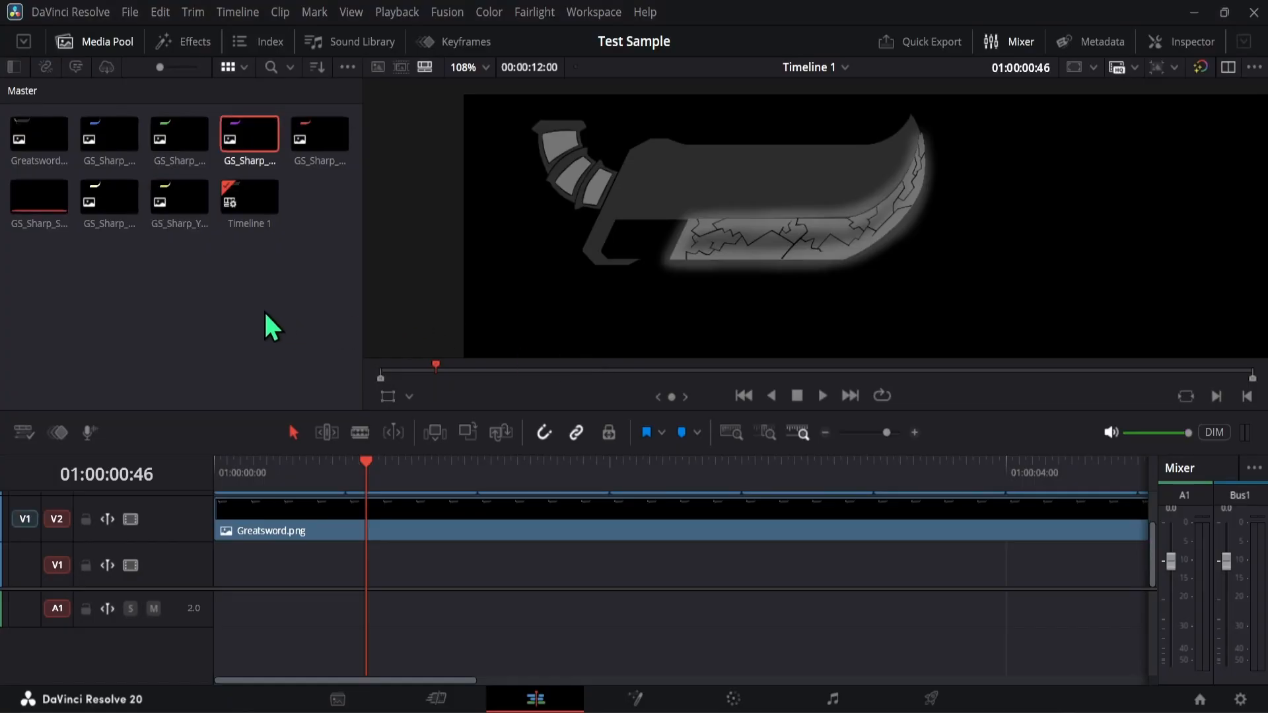
pyautogui.click(260, 312)
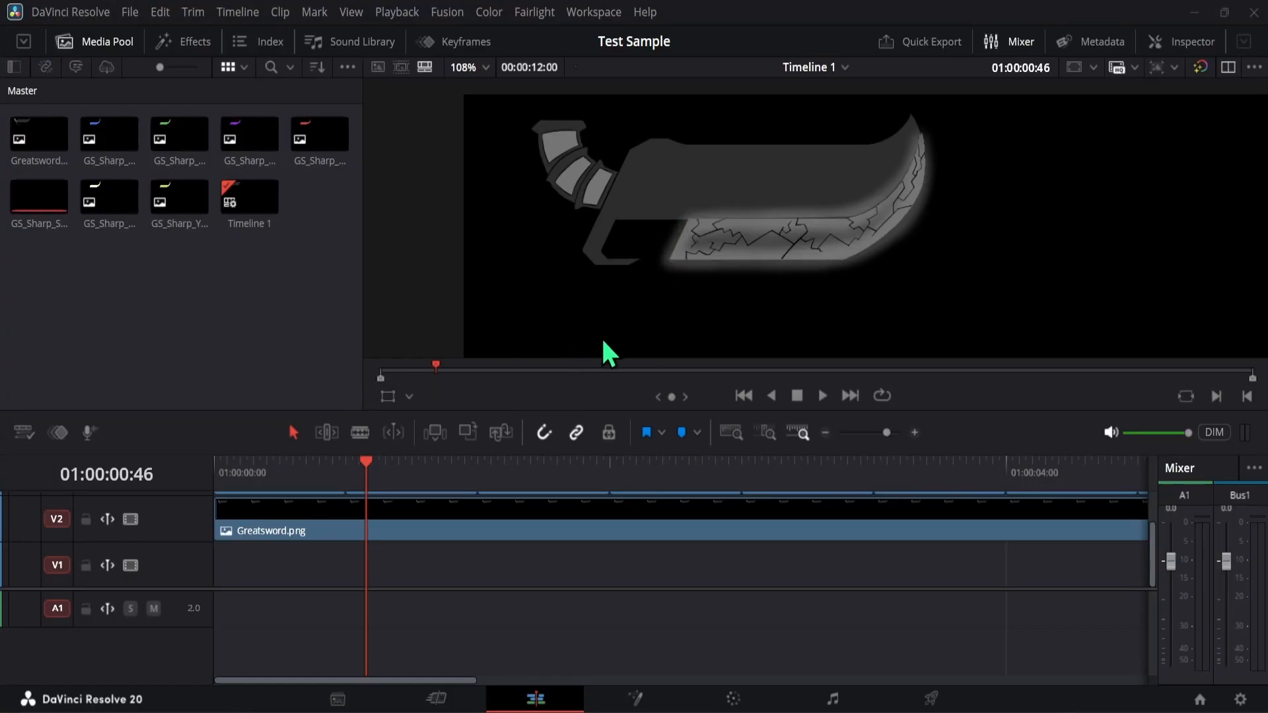
pyautogui.moveTo(600, 324); pyautogui.dragTo(245, 334)
pyautogui.click(245, 334)
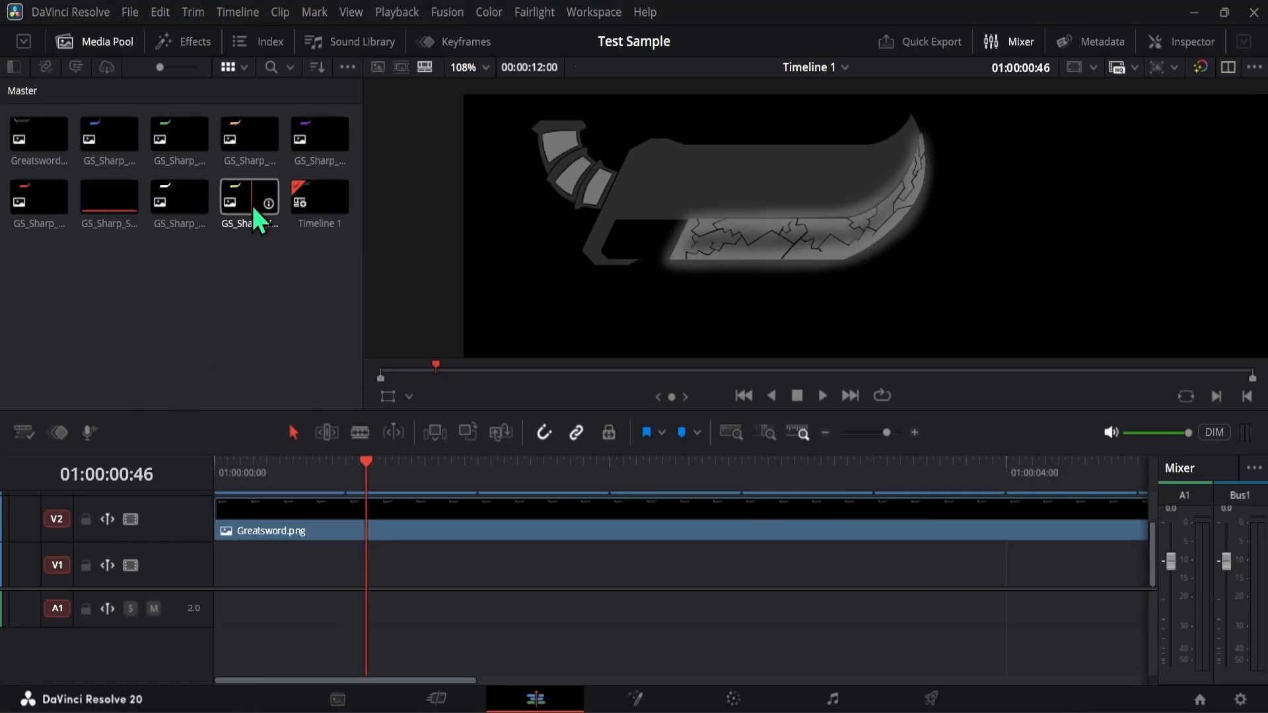
# - Place GS_Sharp_Purple.png at the start of V1 and cut it off at 01:00:00:13, deleting the remainder
pyautogui.moveTo(324, 135); pyautogui.dragTo(221, 576)
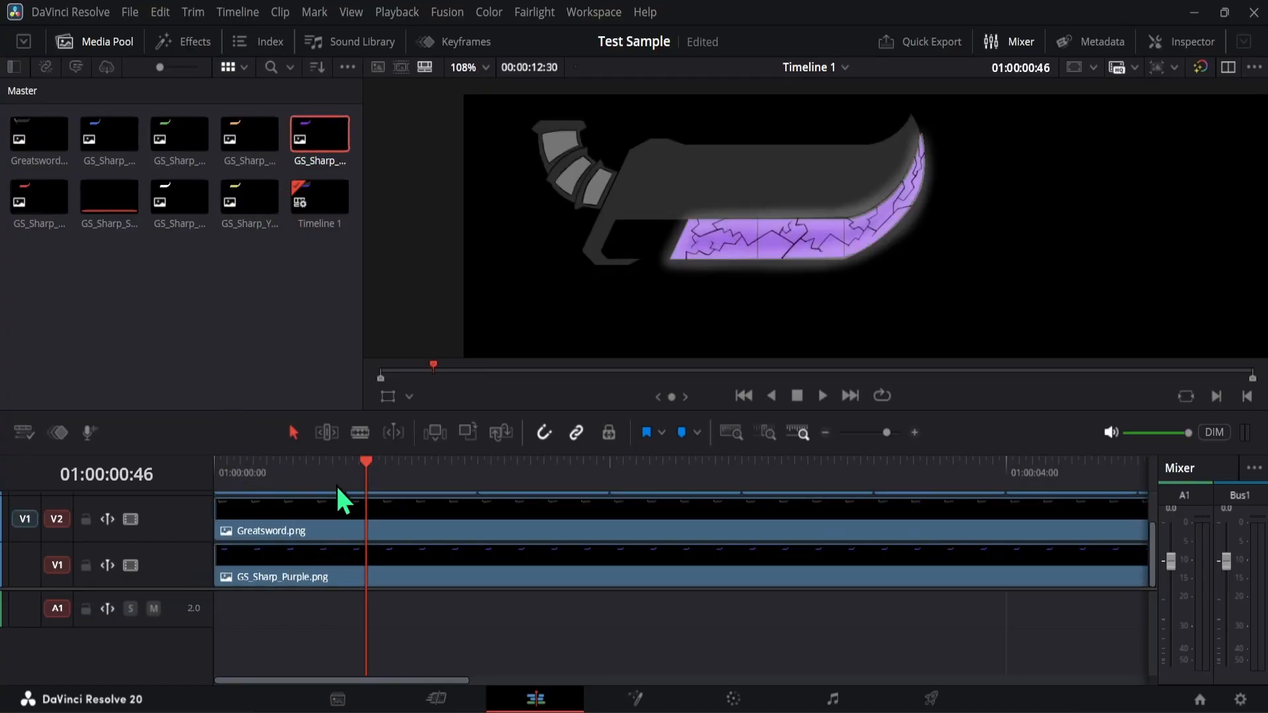
pyautogui.moveTo(284, 481); pyautogui.dragTo(260, 469)
pyautogui.click(360, 432)
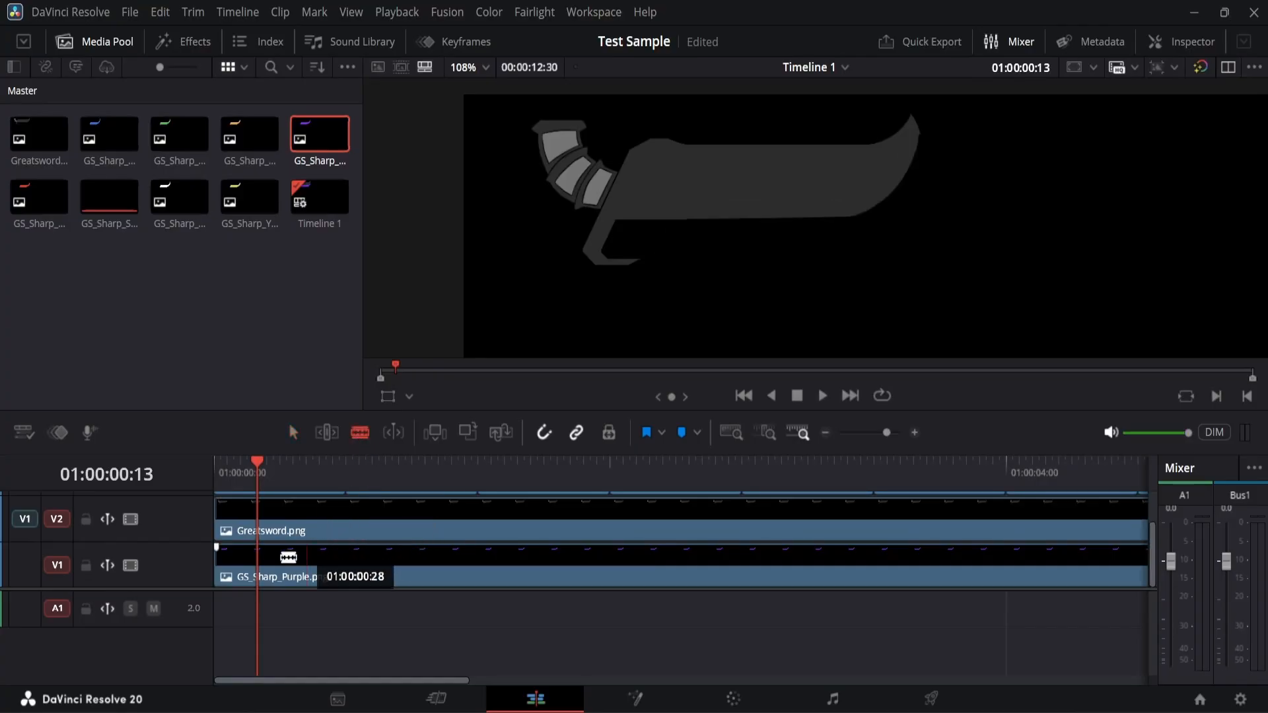
pyautogui.click(268, 564)
pyautogui.click(294, 433)
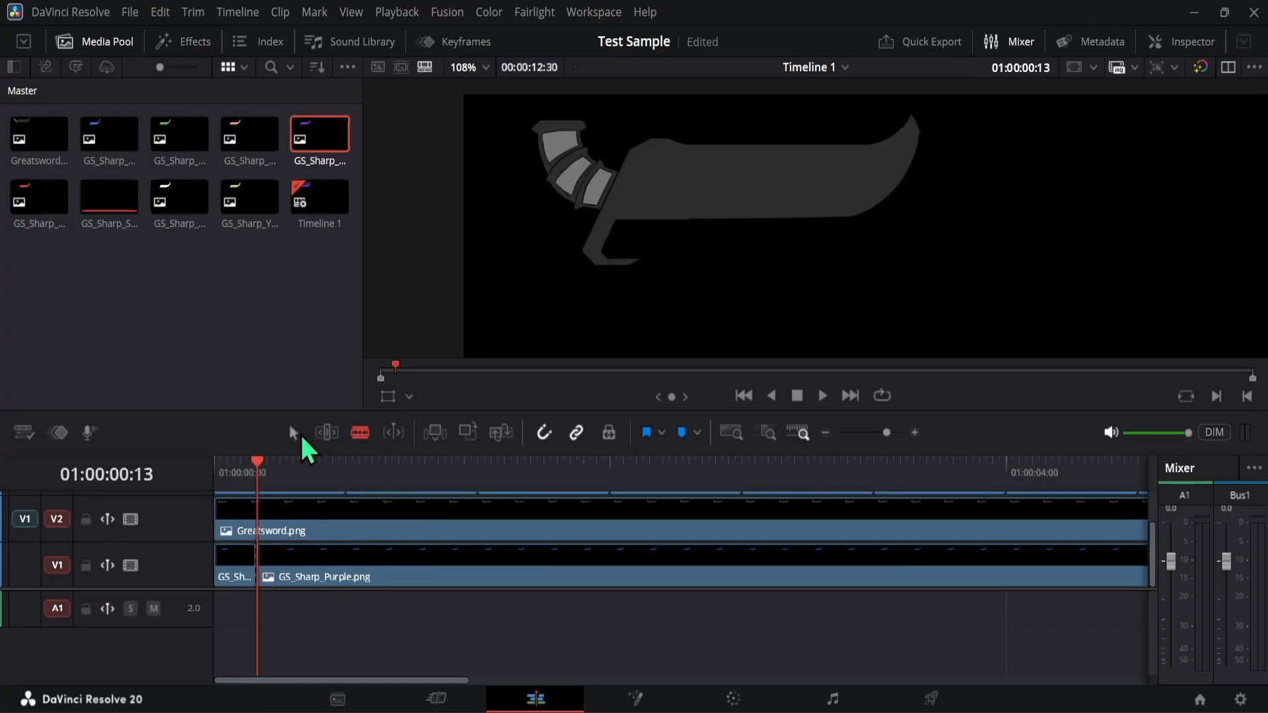
pyautogui.click(393, 578)
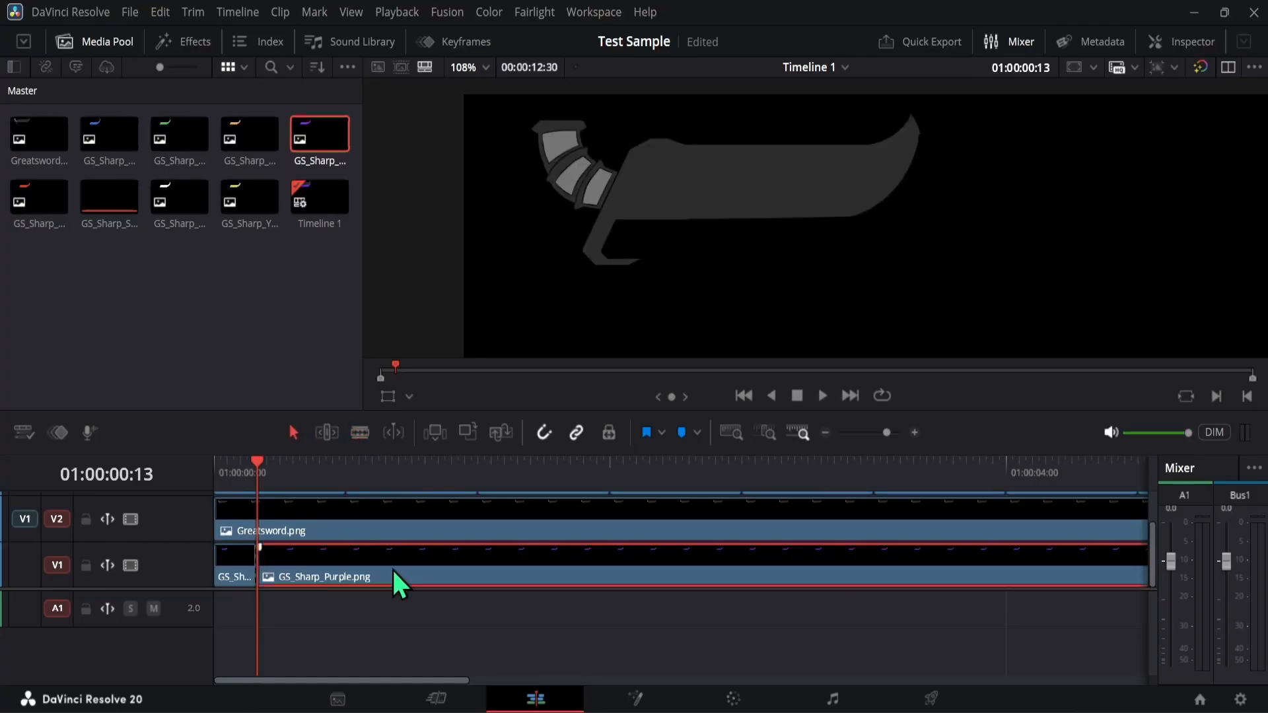
pyautogui.press('Delete')
pyautogui.click(191, 363)
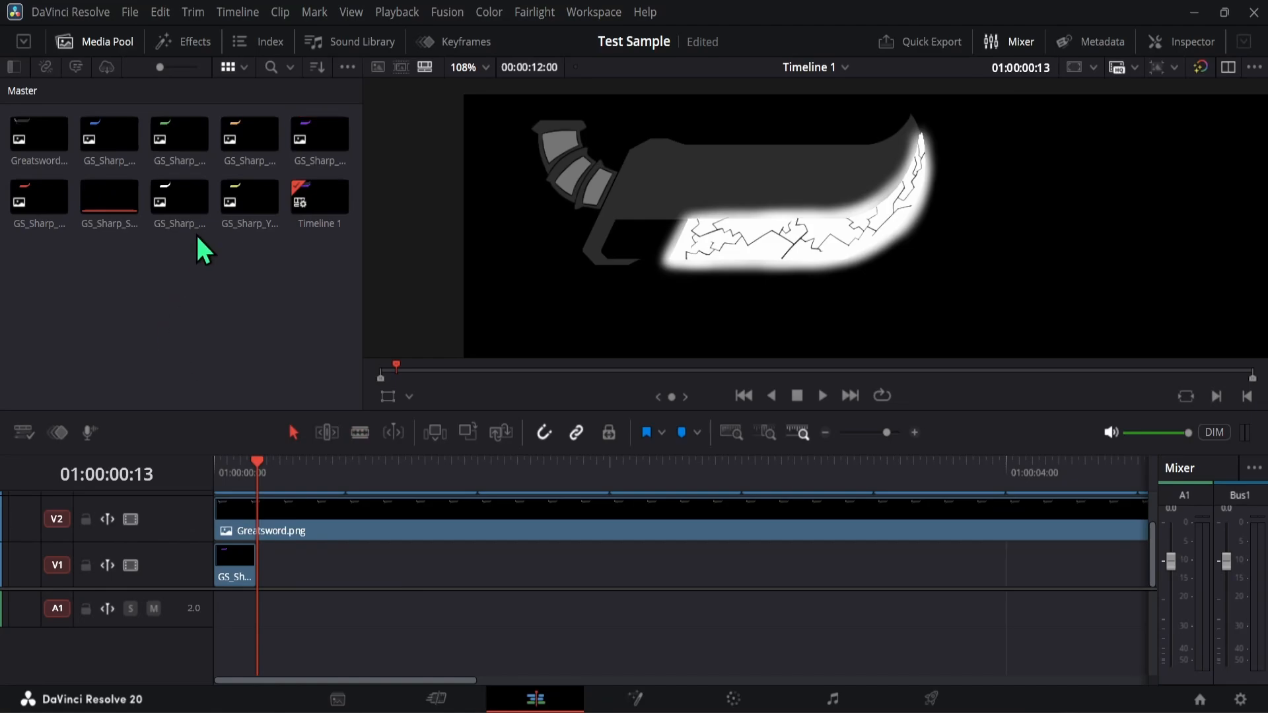
# - Place GS_Sharp_White.png directly after the purple clip on V1 and cut it off at 01:00:00:53, deleting the remainder
pyautogui.moveTo(192, 205); pyautogui.dragTo(261, 566)
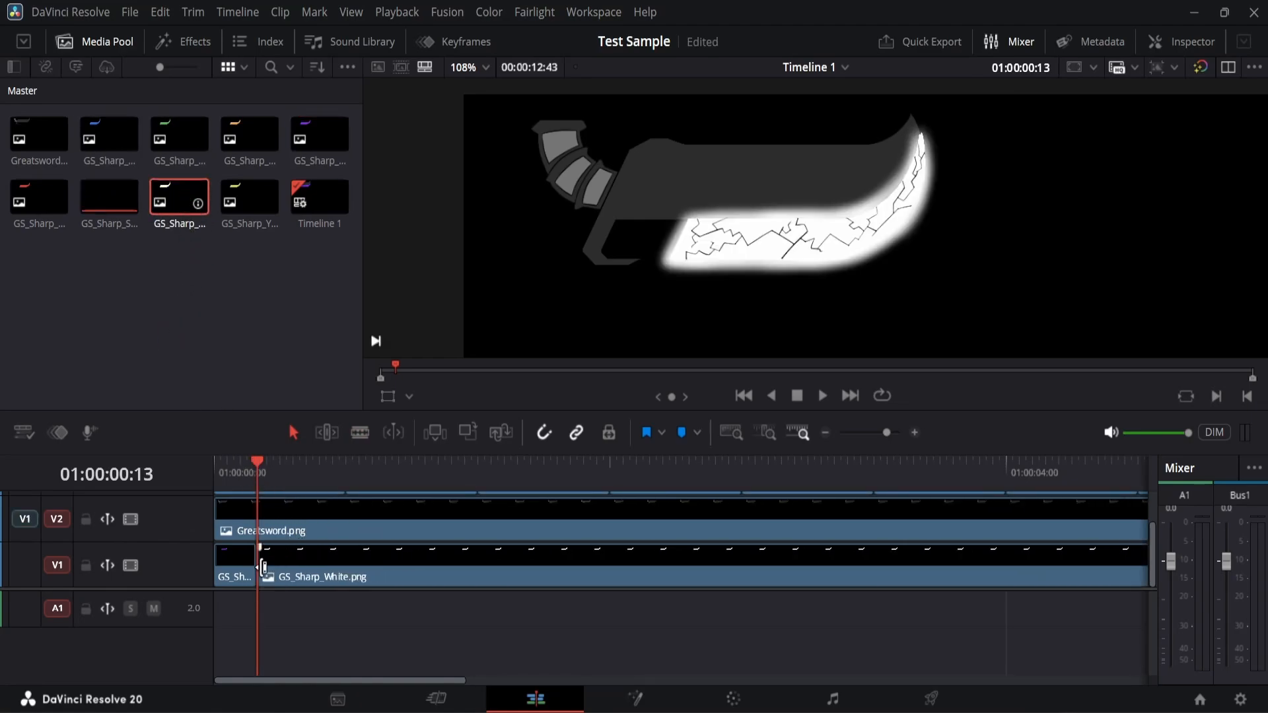
pyautogui.moveTo(263, 464); pyautogui.dragTo(390, 462)
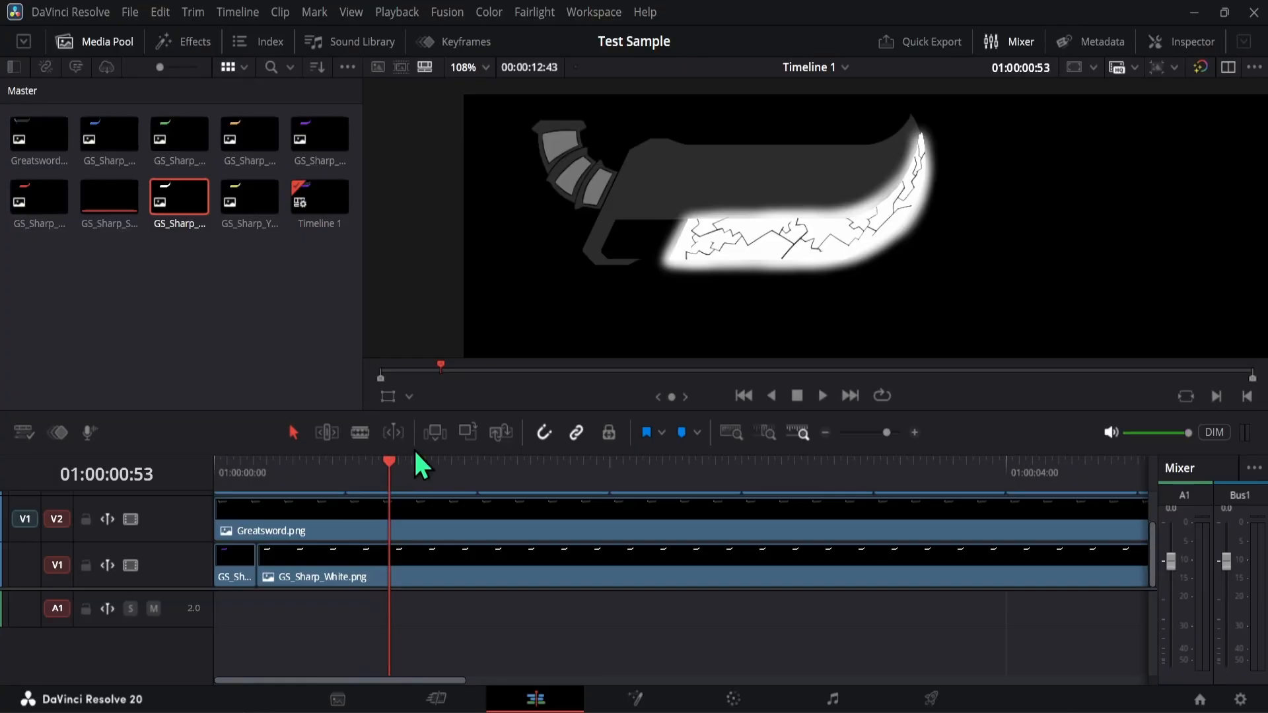
pyautogui.click(360, 432)
pyautogui.click(391, 565)
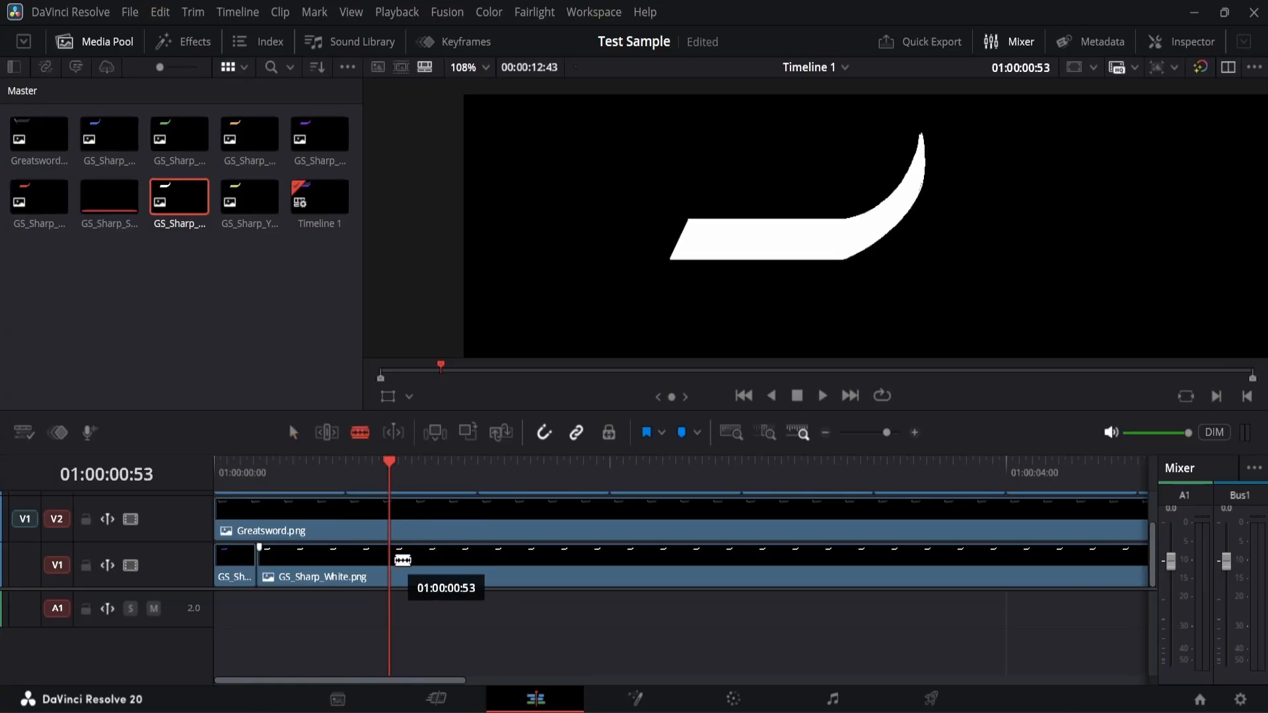
pyautogui.click(294, 435)
pyautogui.click(451, 569)
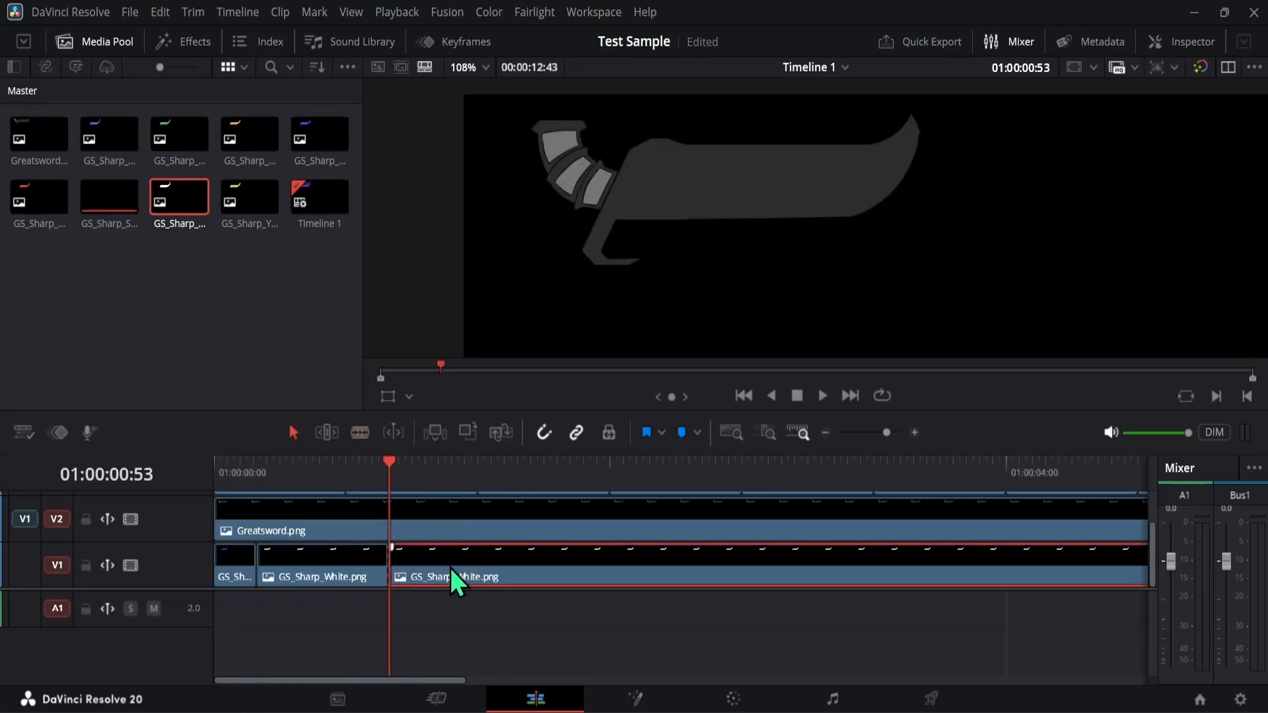
pyautogui.press('Delete')
pyautogui.click(190, 340)
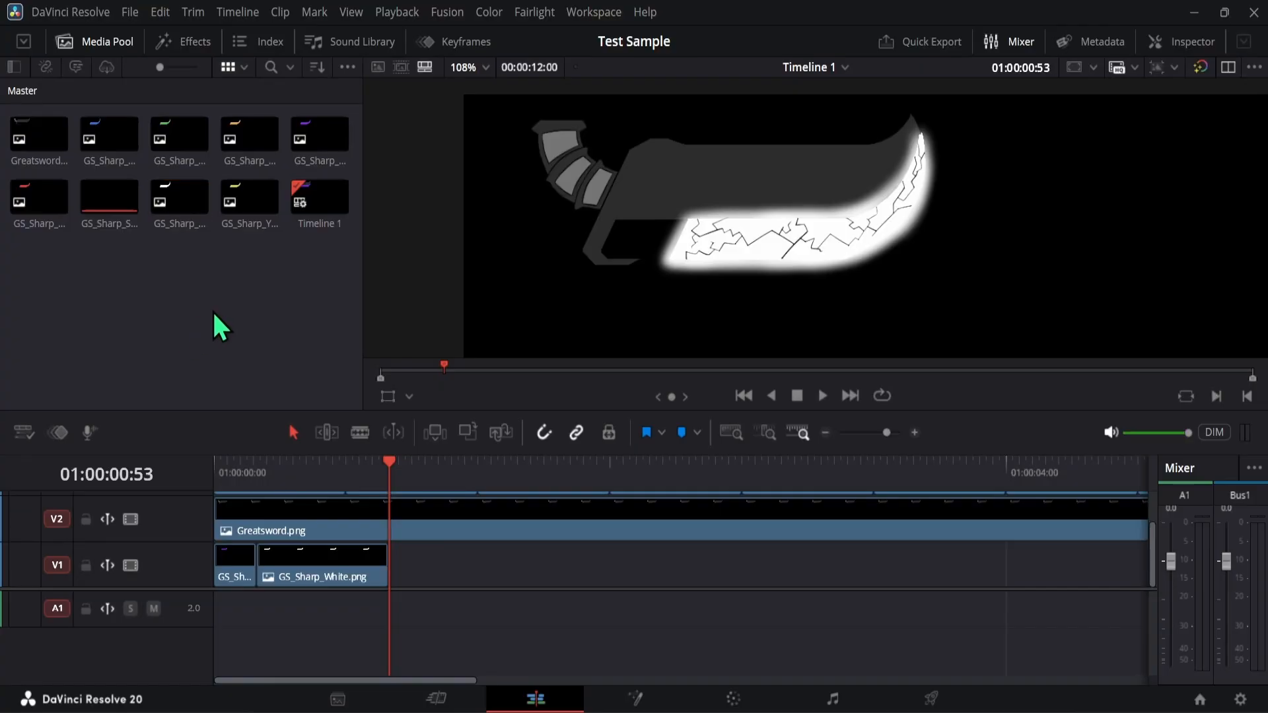
# - Place GS_Sharp_Blue.png directly after the white clip on V1, move the playhead to 01:00:01:32, and save the project
pyautogui.moveTo(106, 152); pyautogui.dragTo(394, 577)
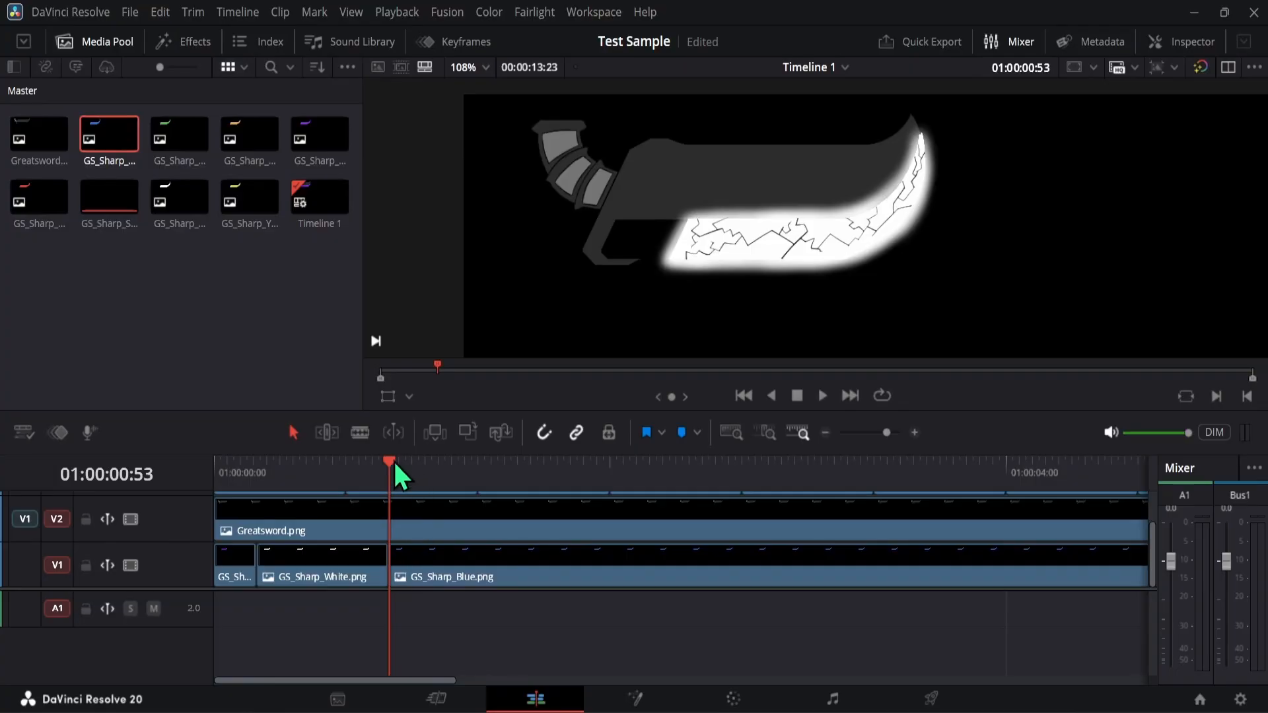
pyautogui.moveTo(404, 462); pyautogui.dragTo(517, 460)
pyautogui.hotkey('ctrl', 's')
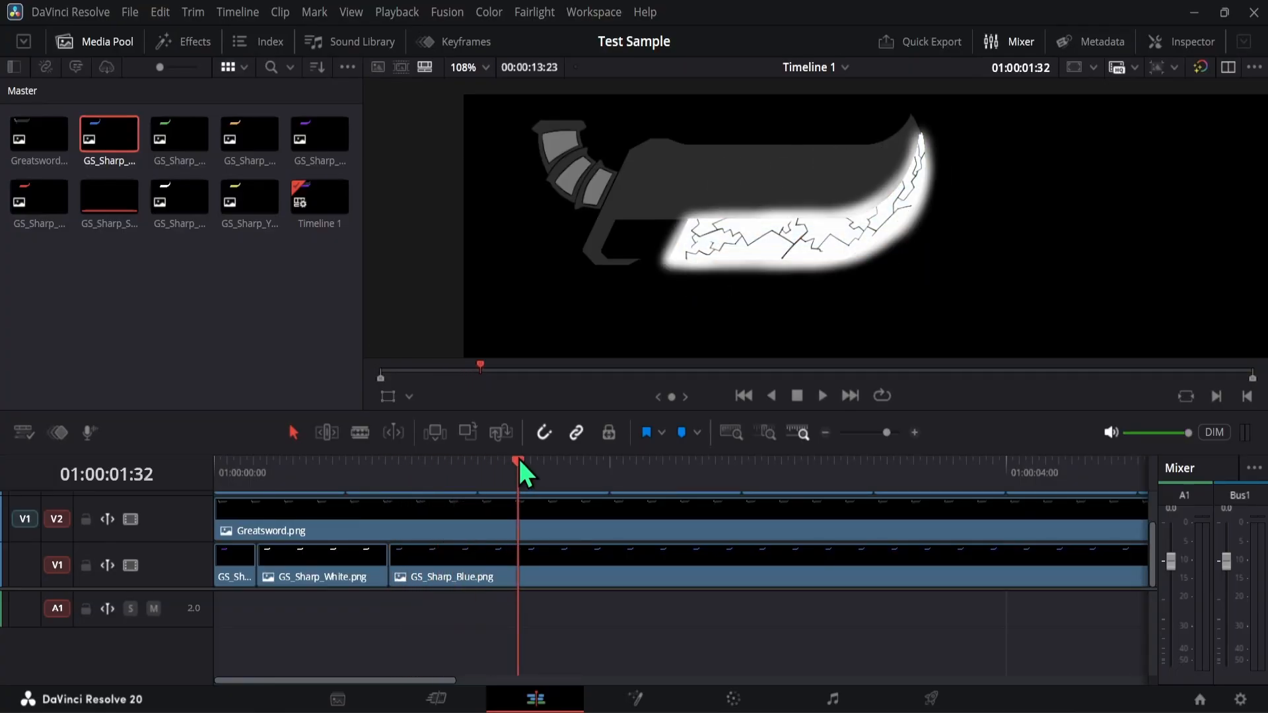
# - Cut GS_Sharp_Blue.png on V1 at 01:00:01:32 and delete the remainder
pyautogui.click(363, 436)
pyautogui.click(520, 561)
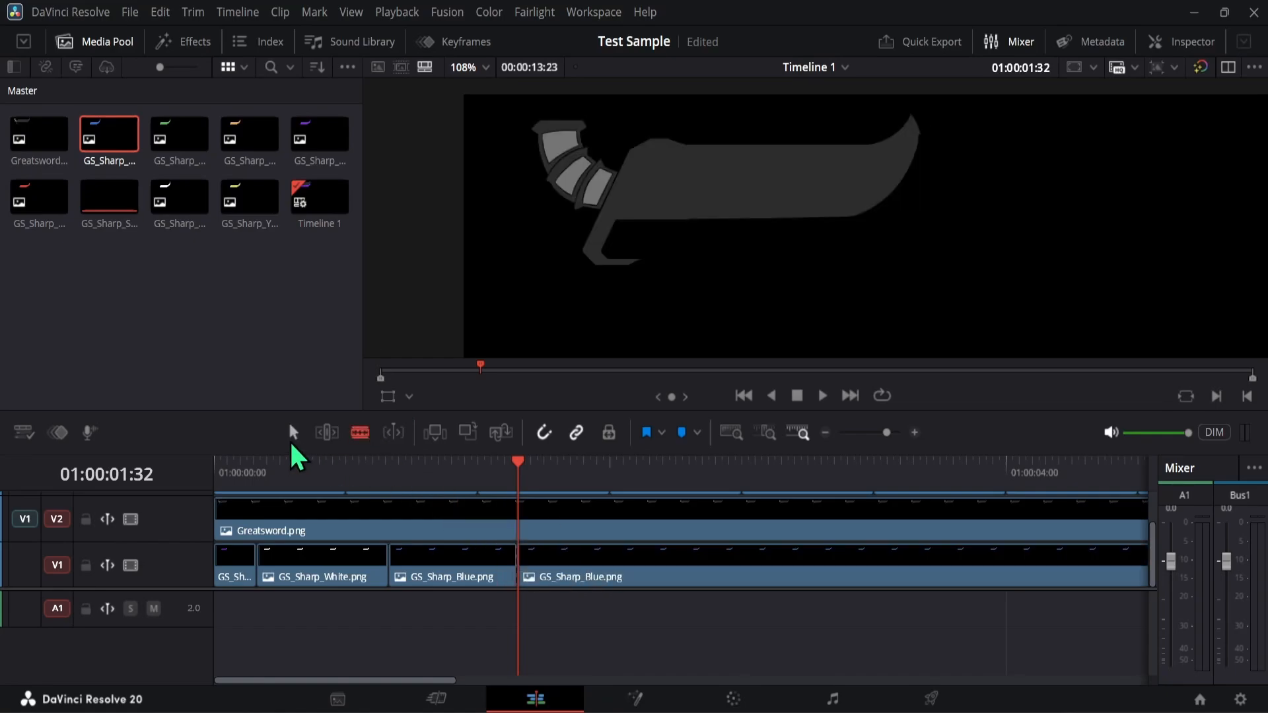
pyautogui.click(293, 433)
pyautogui.click(564, 580)
pyautogui.press('Delete')
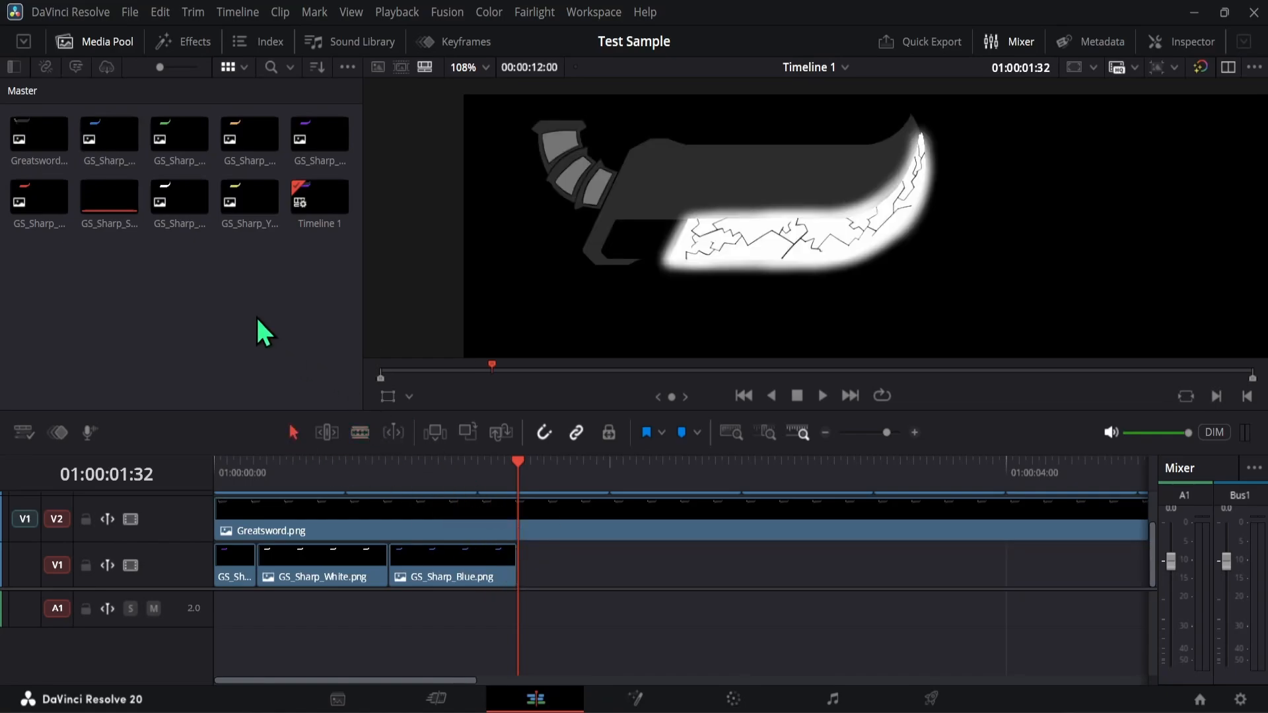
# - Place GS_Sharp_Green.png directly after the blue clip on V1 and cut it off at 01:00:02:11, deleting the remainder
pyautogui.moveTo(185, 153); pyautogui.dragTo(519, 575)
pyautogui.moveTo(522, 462); pyautogui.dragTo(647, 468)
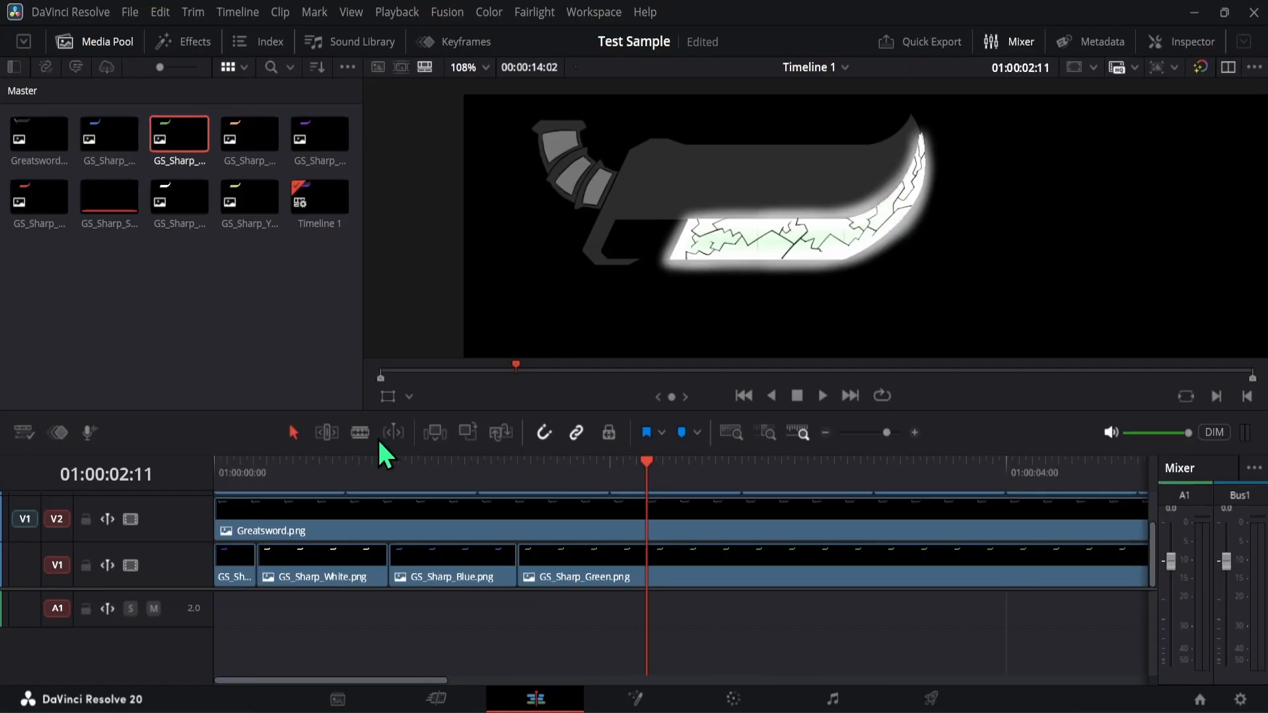
pyautogui.click(360, 433)
pyautogui.click(657, 574)
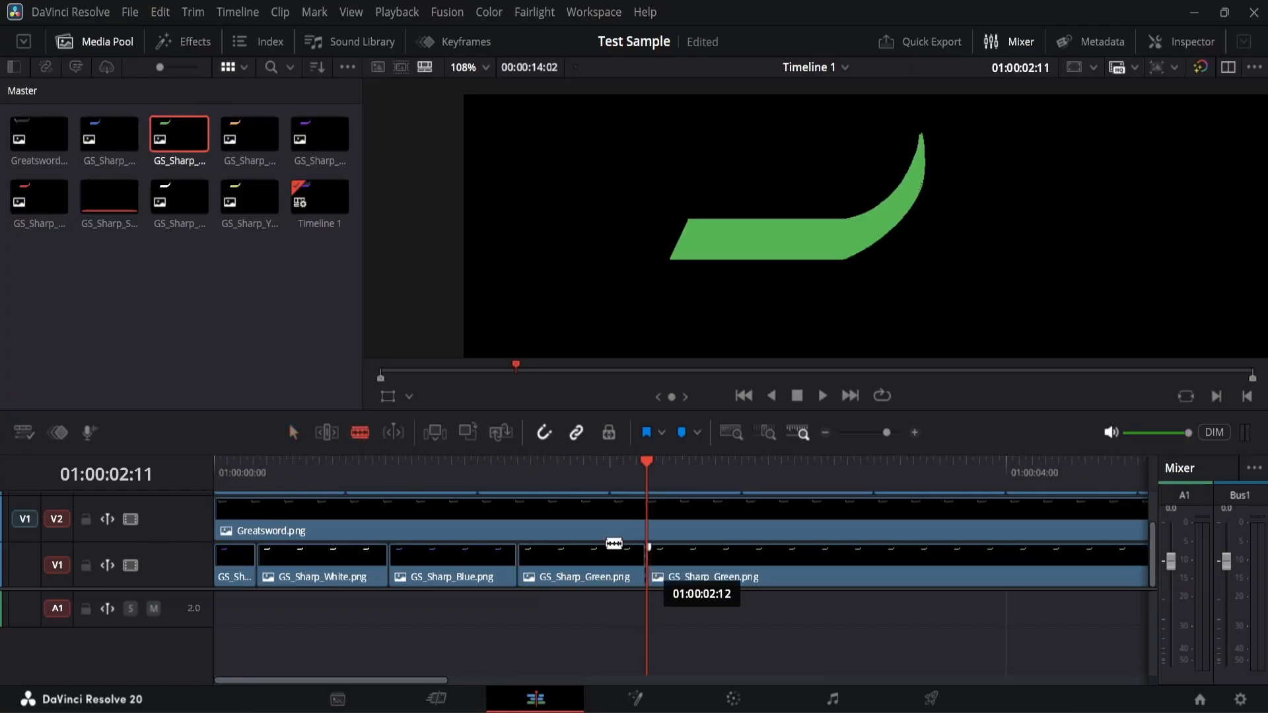
pyautogui.click(293, 432)
pyautogui.click(718, 569)
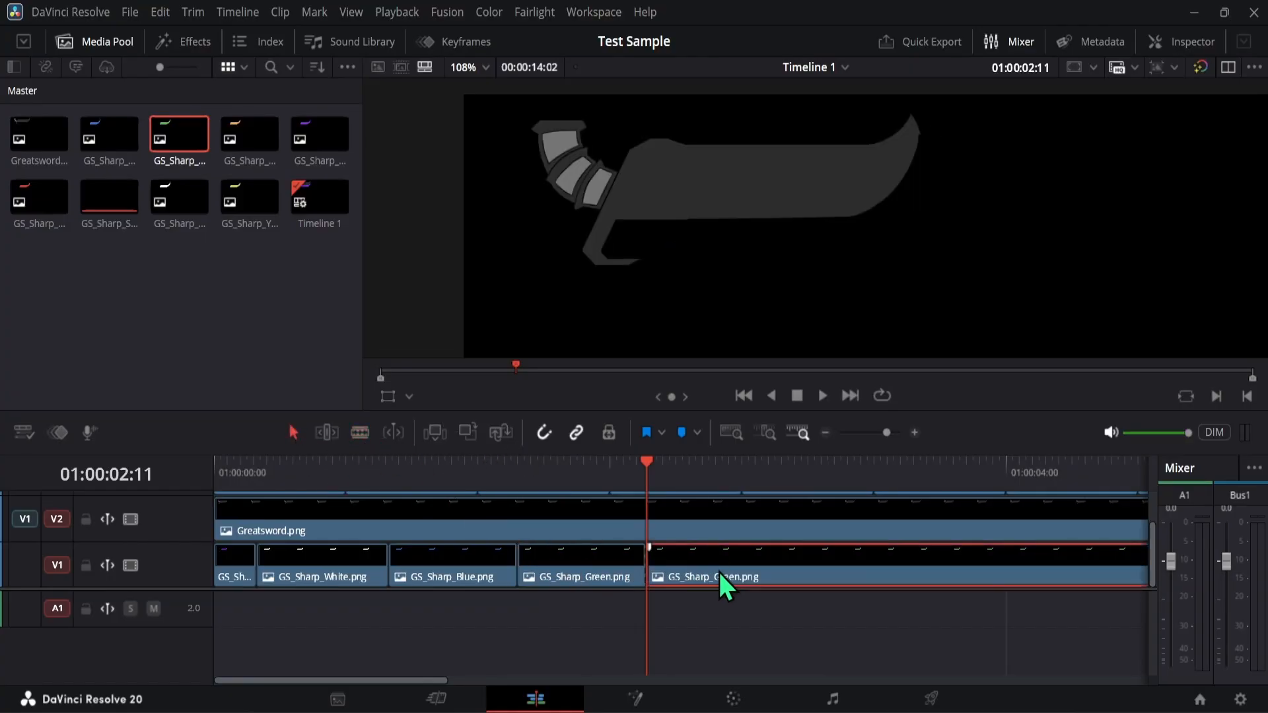
pyautogui.press('Delete')
pyautogui.click(290, 369)
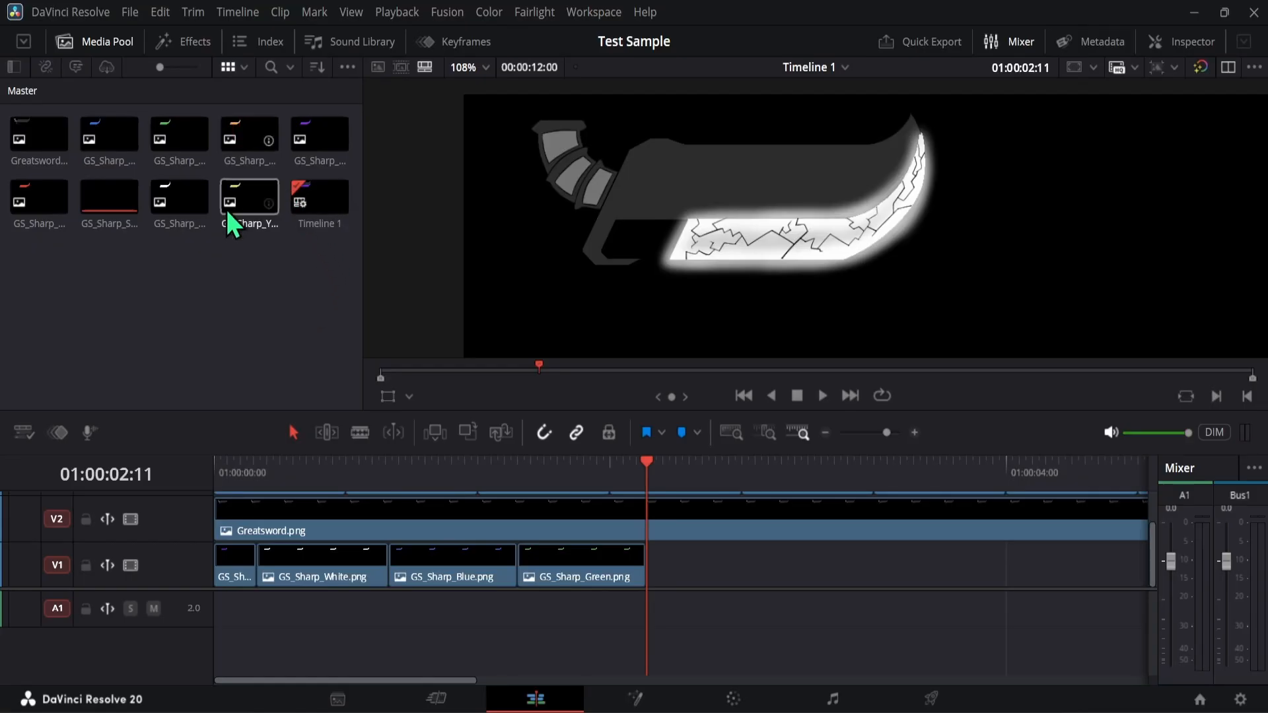
# - Place GS_Sharp_Yellow.png directly after the green clip on V1 and cut it off at 01:00:02:51, deleting the remainder
pyautogui.moveTo(242, 210); pyautogui.dragTo(651, 579)
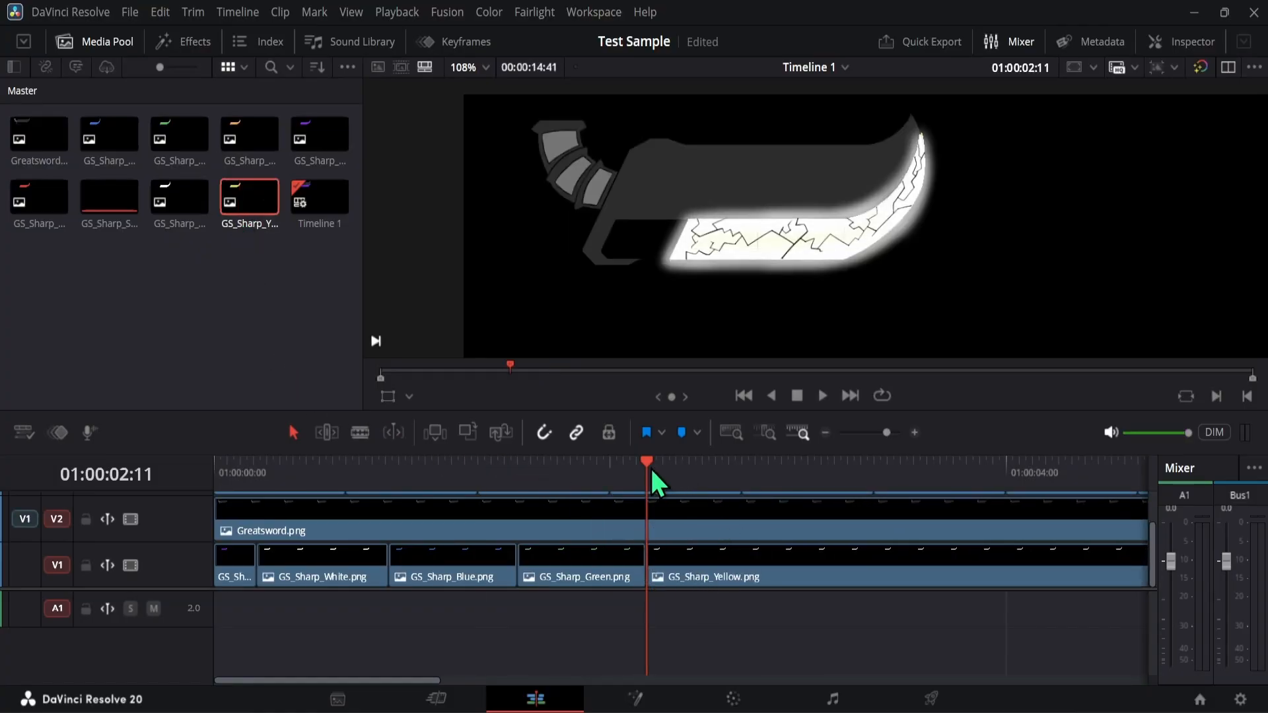
pyautogui.moveTo(649, 465); pyautogui.dragTo(779, 474)
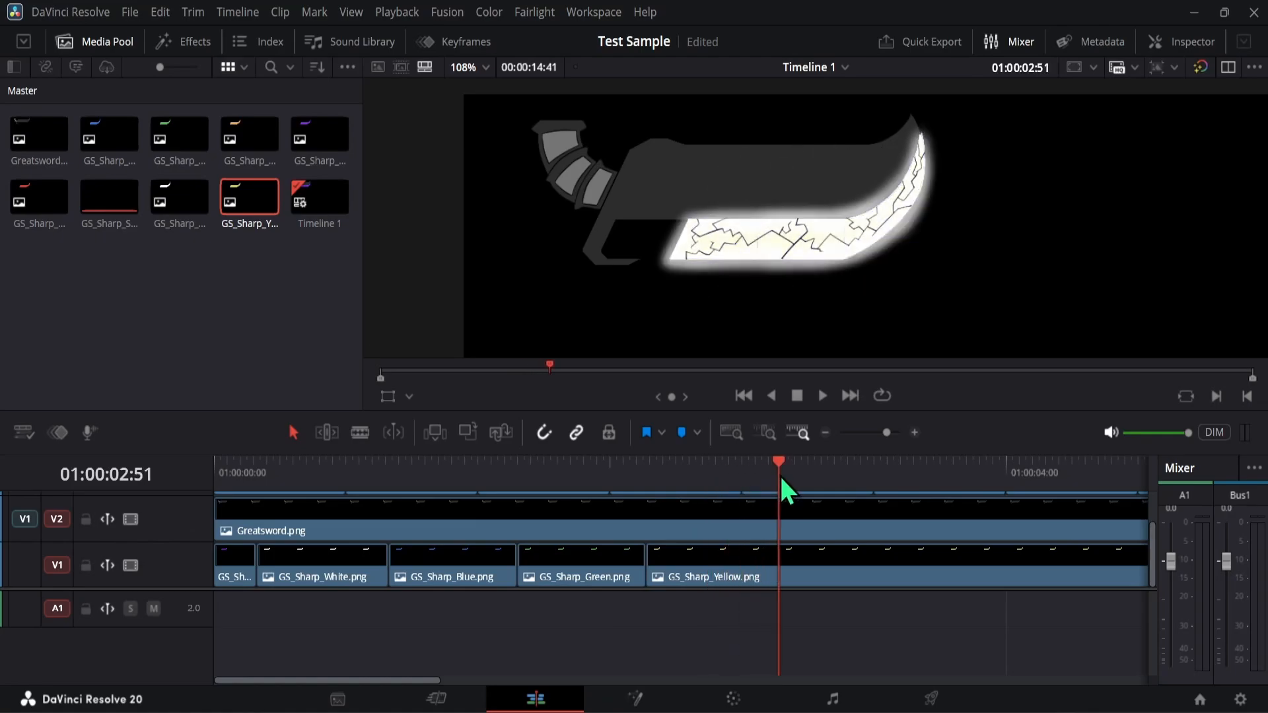
pyautogui.click(359, 433)
pyautogui.click(777, 567)
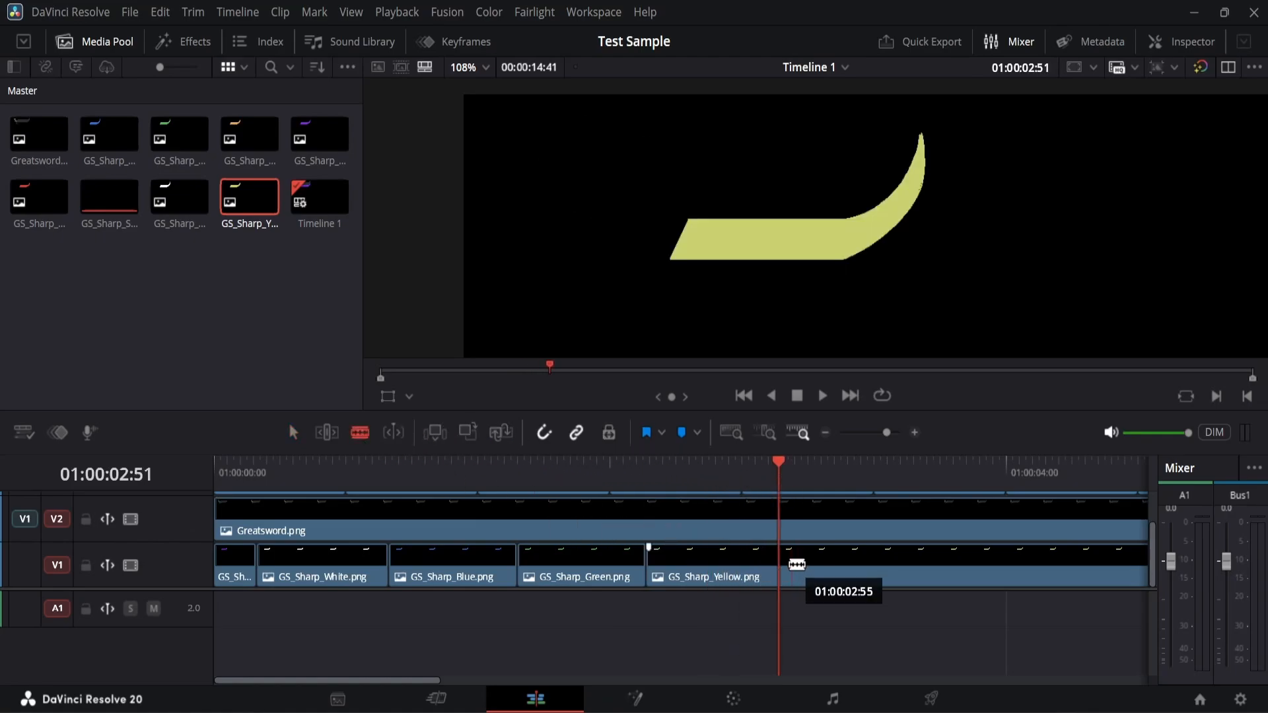
pyautogui.click(293, 433)
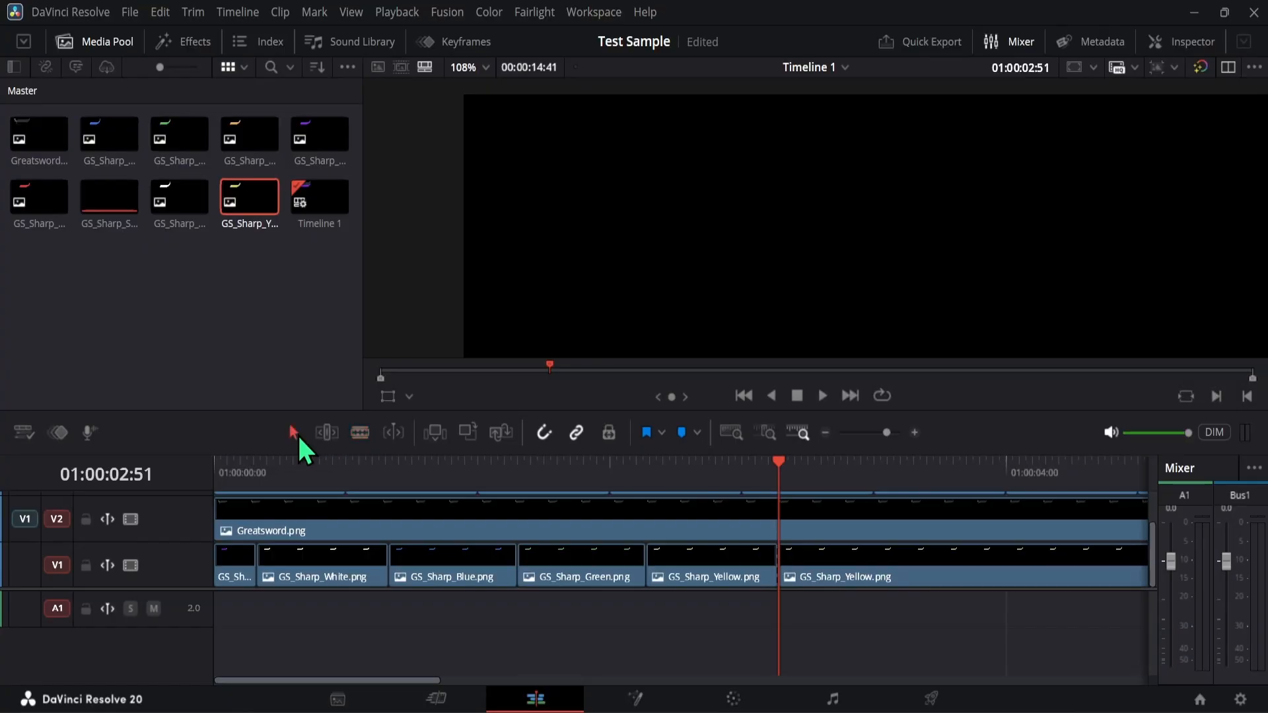
pyautogui.click(842, 567)
pyautogui.press('Delete')
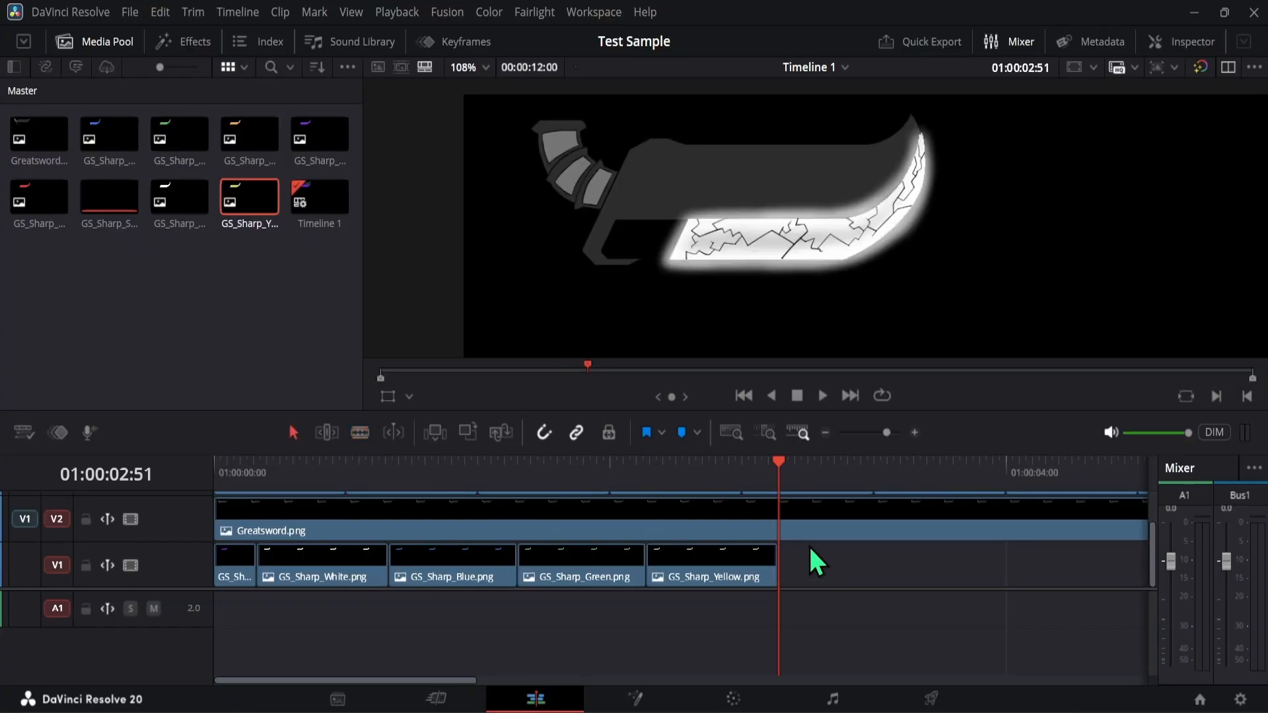
# - Place GS_Sharp_Orange.png directly after the yellow clip on V1 and cut it off at 01:00:03:32, deleting the remainder
pyautogui.click(212, 303)
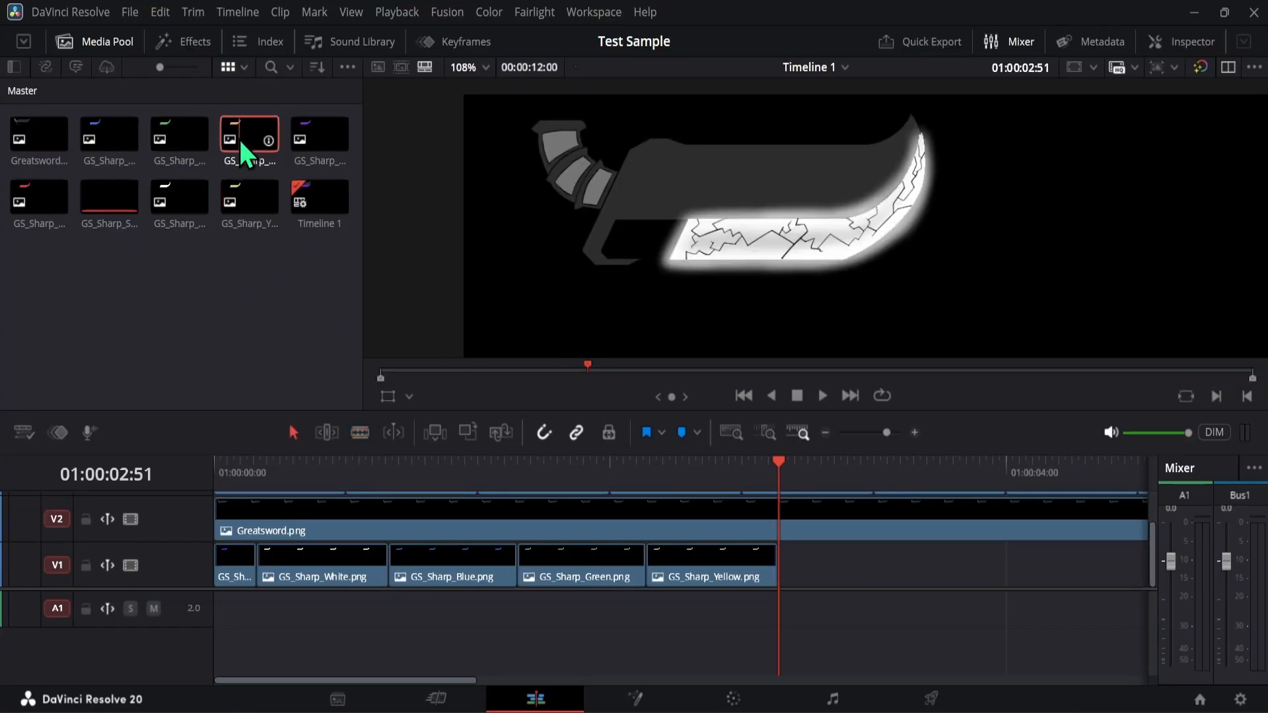
pyautogui.moveTo(239, 137); pyautogui.dragTo(779, 573)
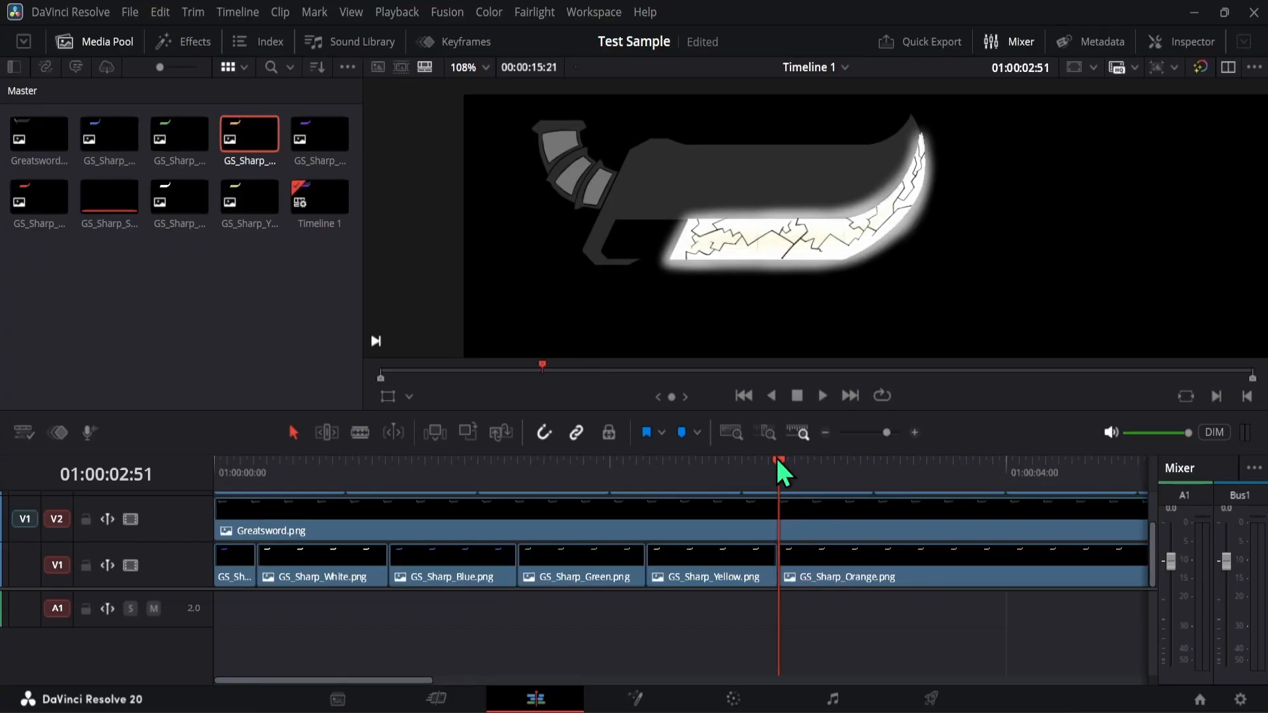
pyautogui.moveTo(779, 462); pyautogui.dragTo(917, 482)
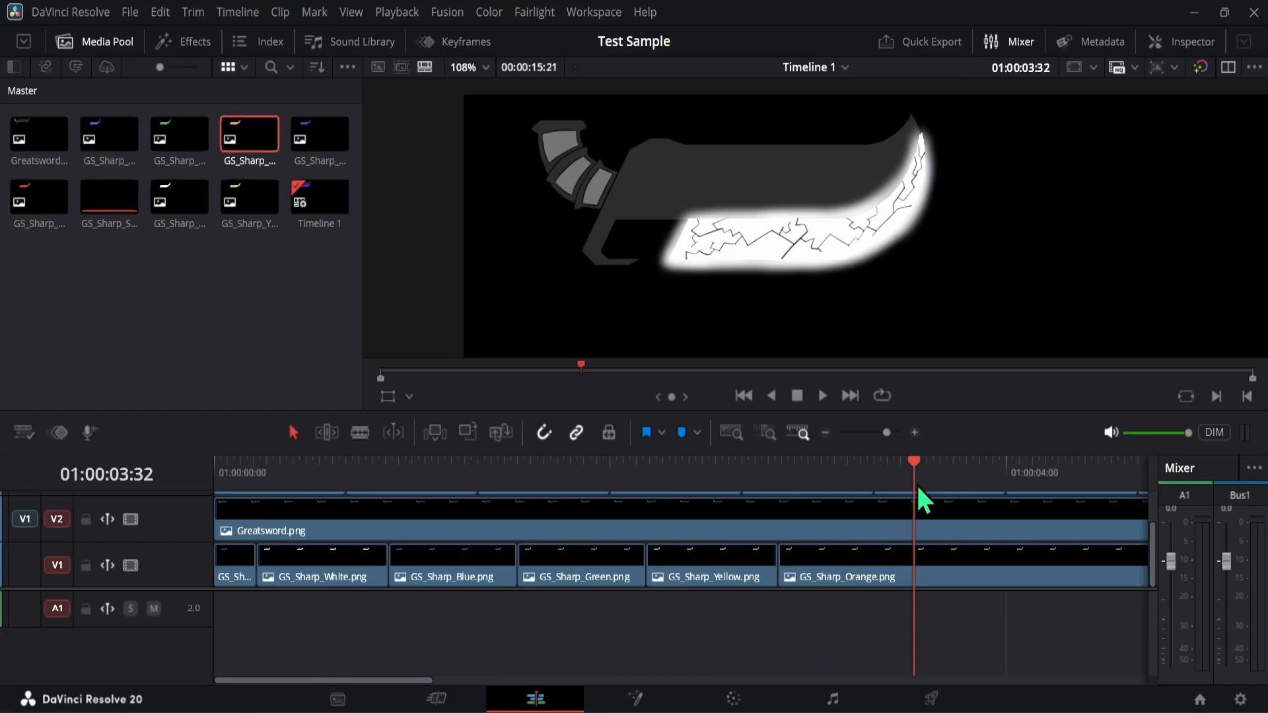
pyautogui.click(360, 432)
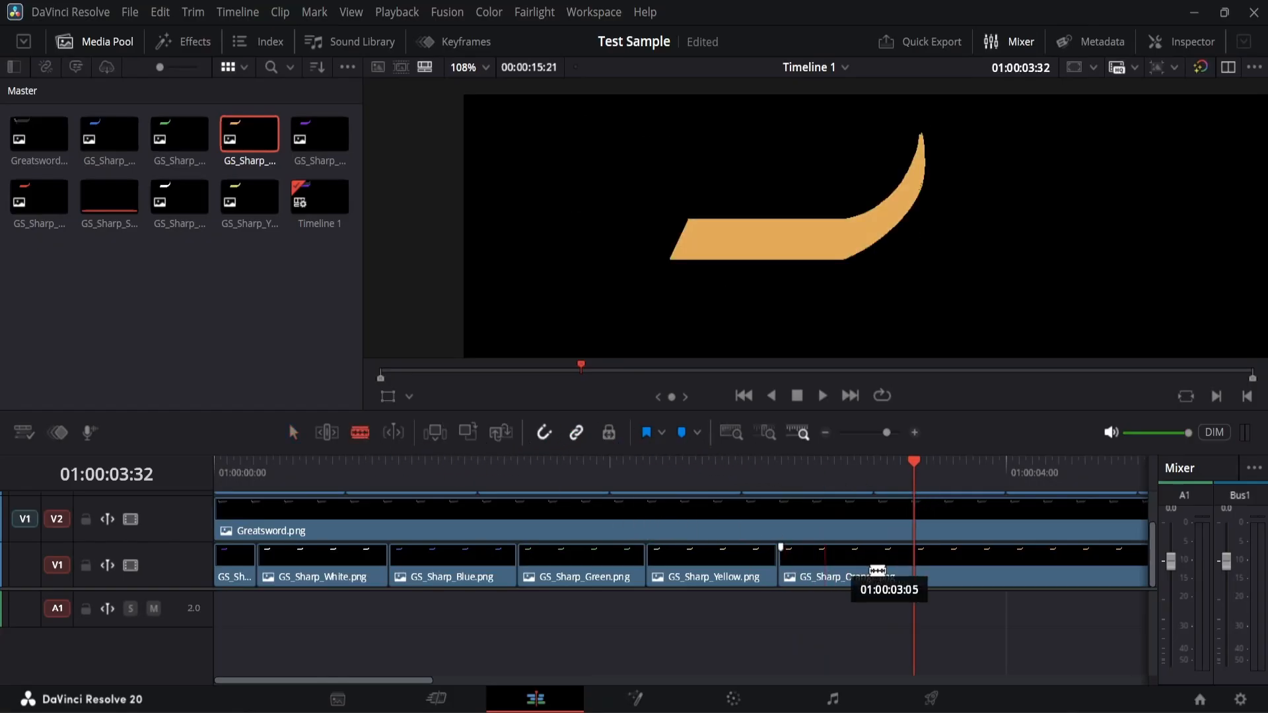
pyautogui.click(917, 568)
pyautogui.press('a')
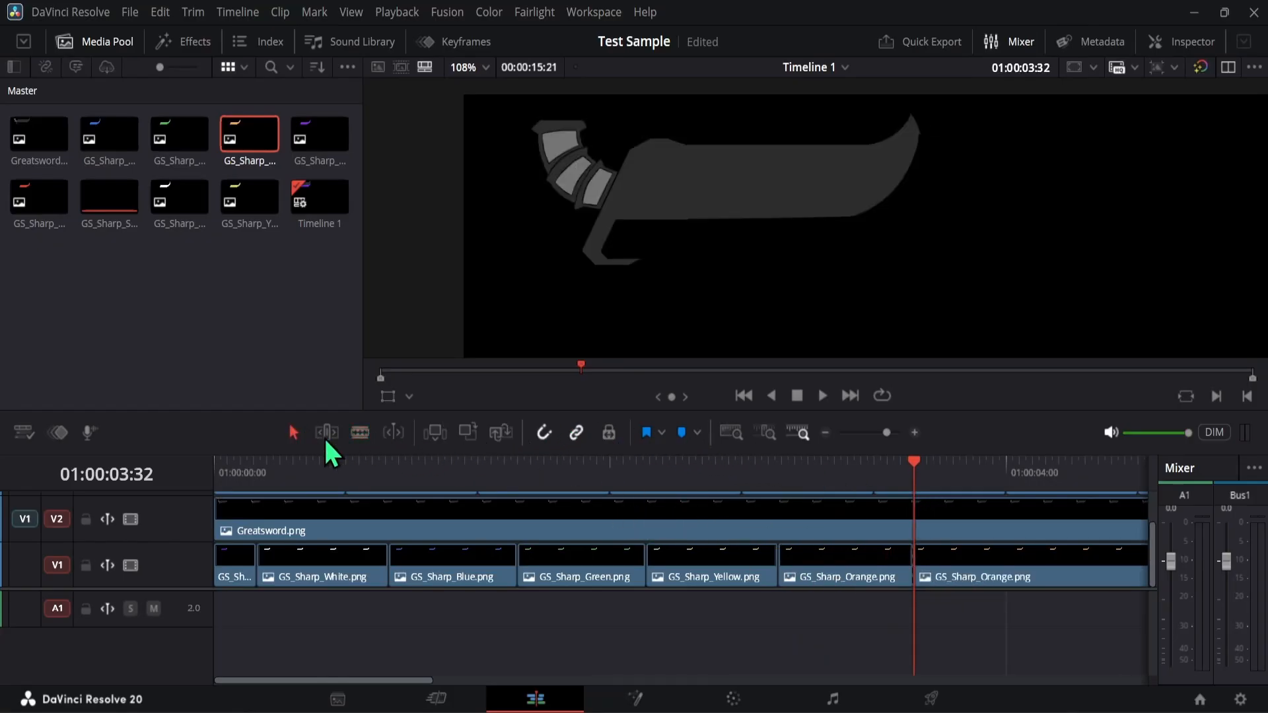
pyautogui.click(967, 572)
pyautogui.press('Delete')
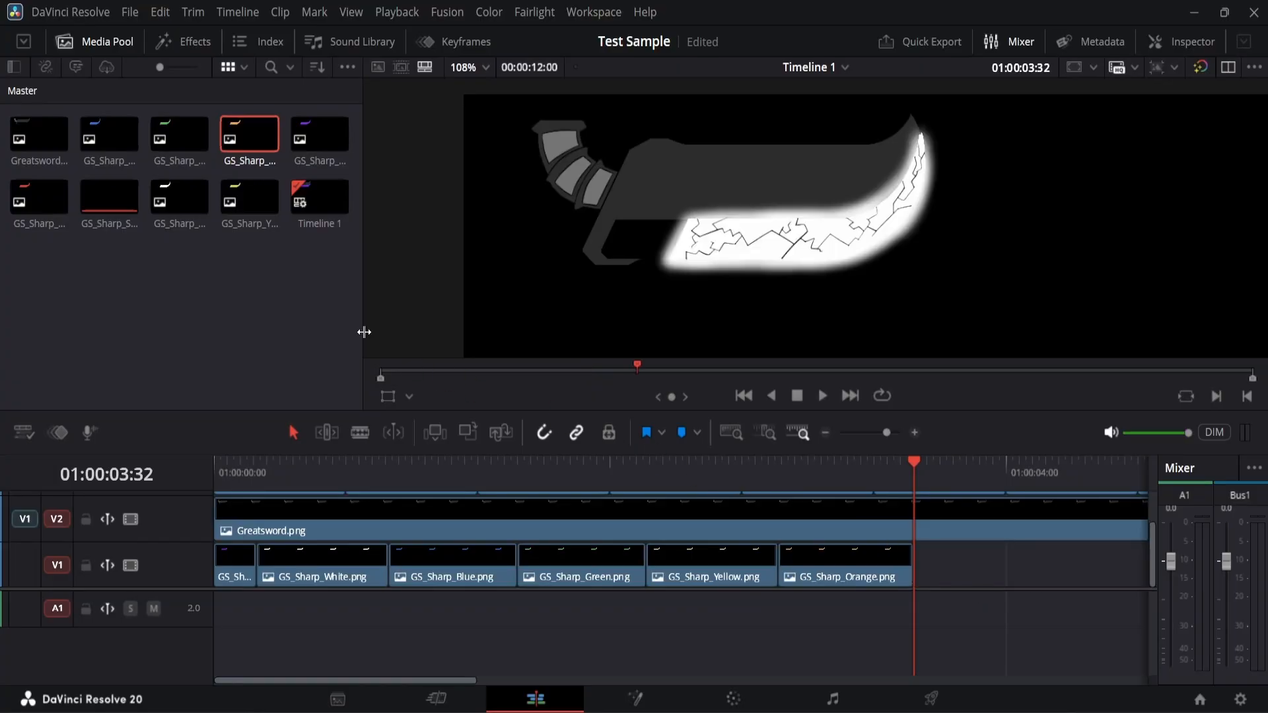
# - Place GS_Sharp_Red.png directly after the orange clip on V1 and move the playhead to 01:00:03:51
pyautogui.click(62, 204)
pyautogui.moveTo(182, 325); pyautogui.dragTo(916, 560)
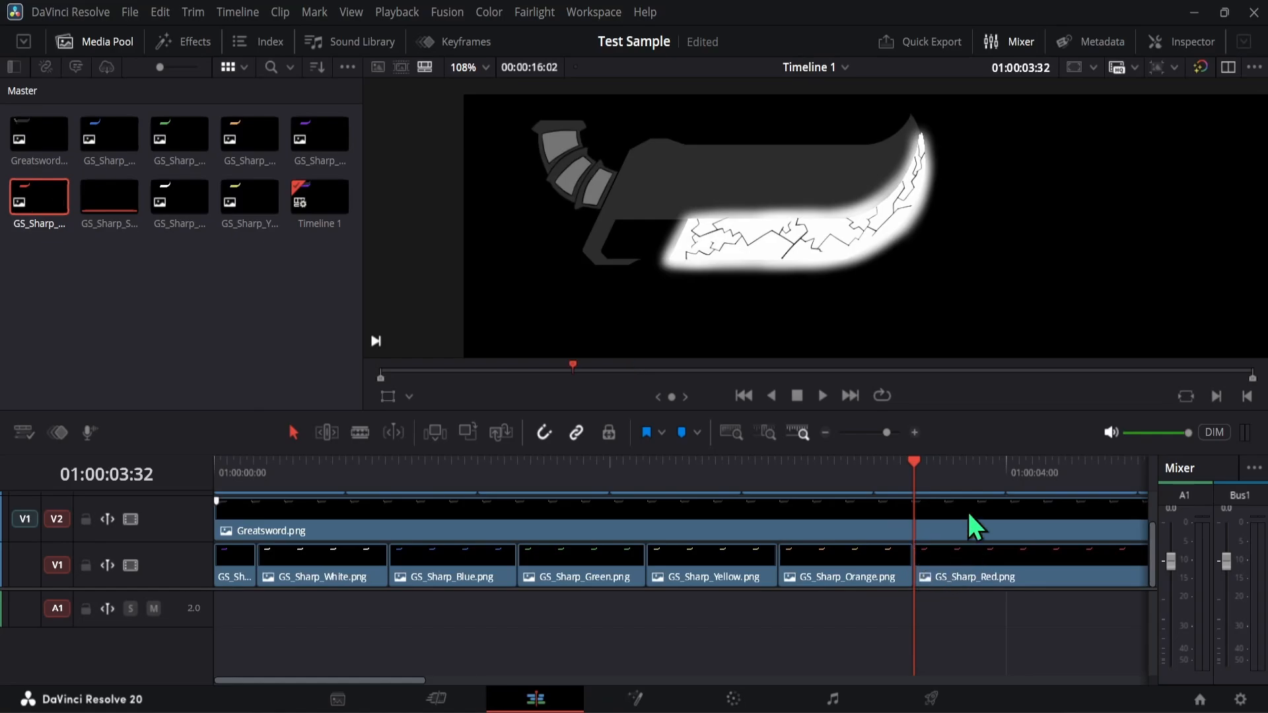
pyautogui.moveTo(914, 462); pyautogui.dragTo(979, 460)
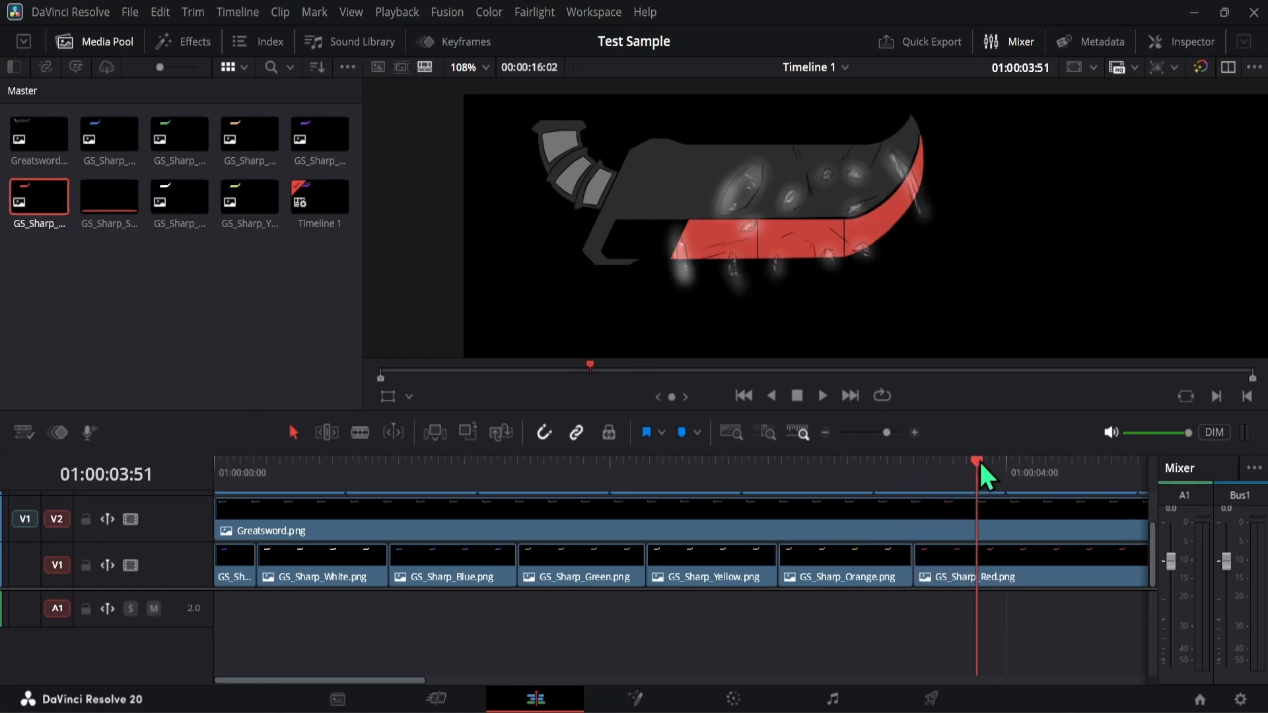
# - Move the playhead to 01:00:04:00, at the end of the sixth shatter clip on V3
pyautogui.click(825, 433)
pyautogui.scroll(2, 736, 520)
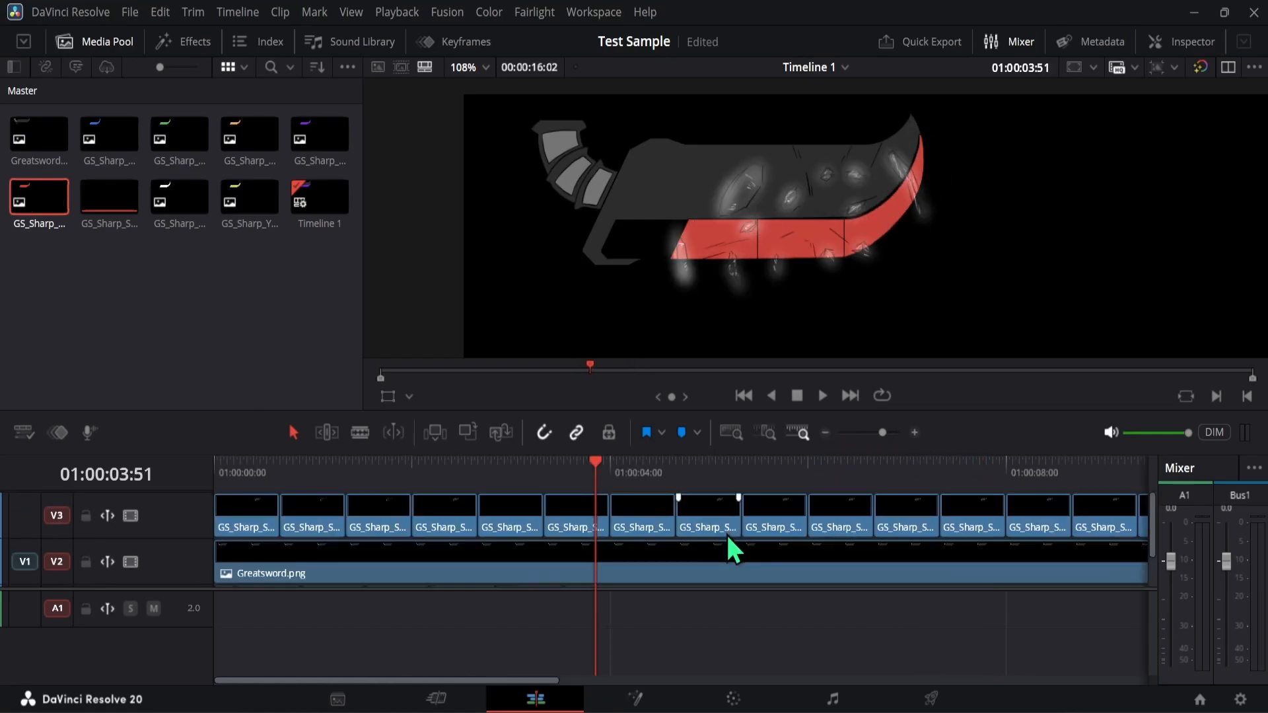
pyautogui.click(655, 514)
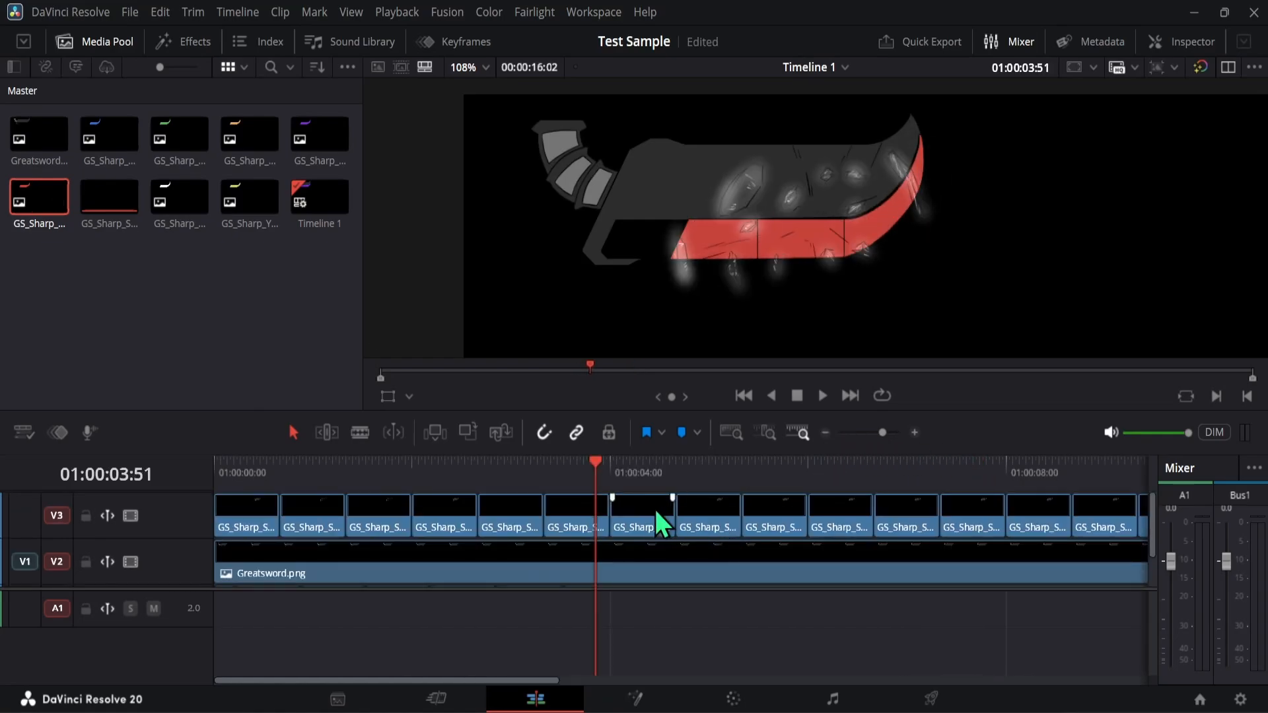
pyautogui.click(824, 433)
pyautogui.click(825, 434)
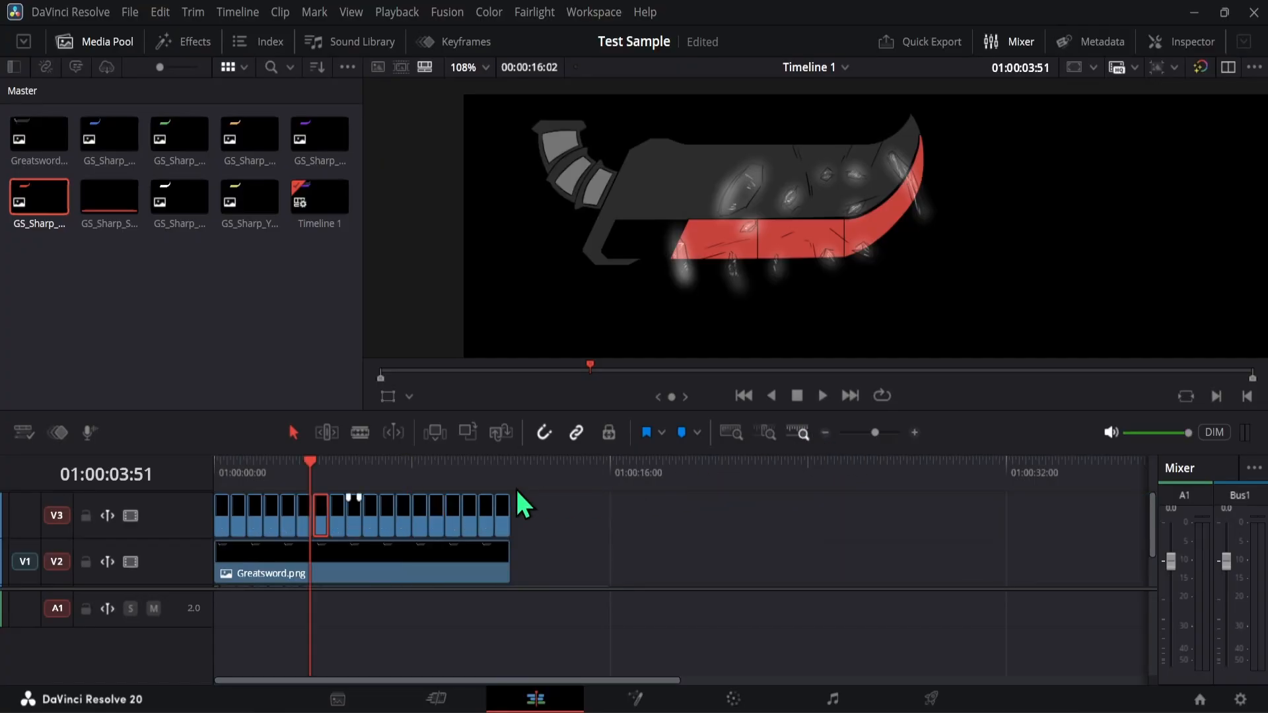
pyautogui.click(327, 468)
pyautogui.press('Up')
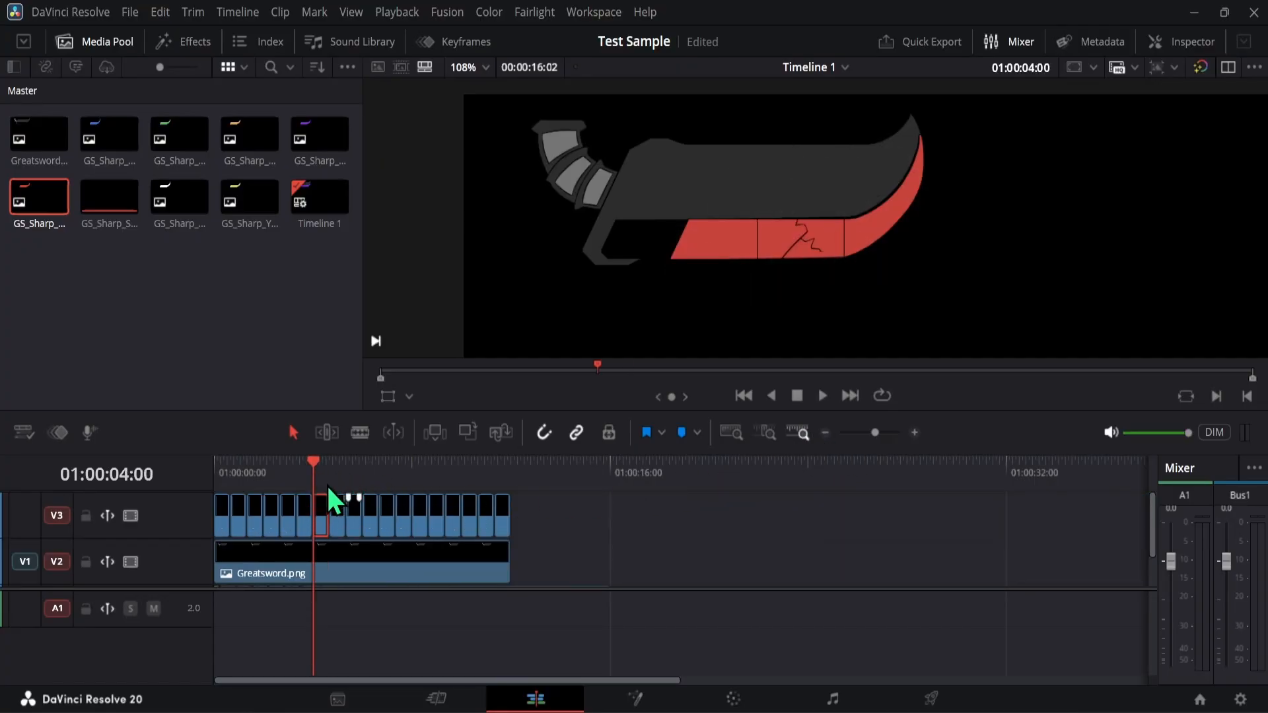
pyautogui.press('Down')
pyautogui.press('Up')
pyautogui.press('Up')
pyautogui.press('Down')
pyautogui.press('Down')
pyautogui.press('Up')
pyautogui.moveTo(549, 513); pyautogui.dragTo(315, 509)
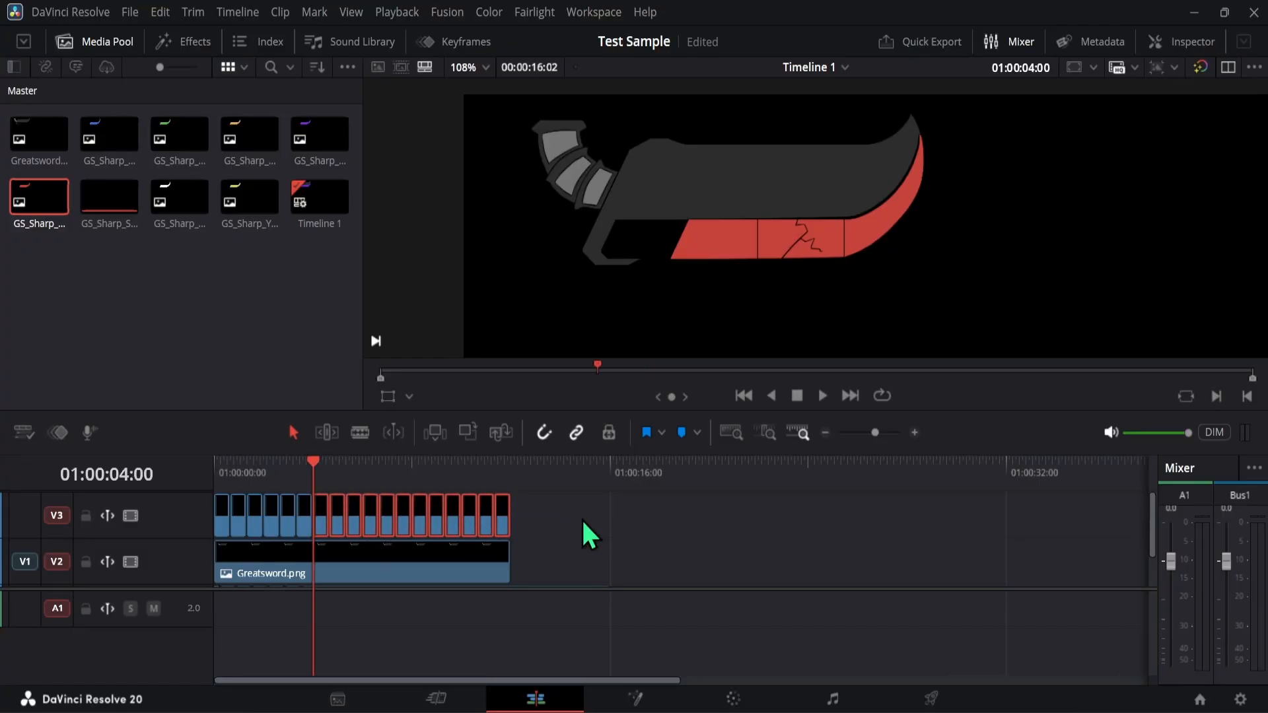
pyautogui.press('Delete')
pyautogui.hotkey('ctrl', 'z')
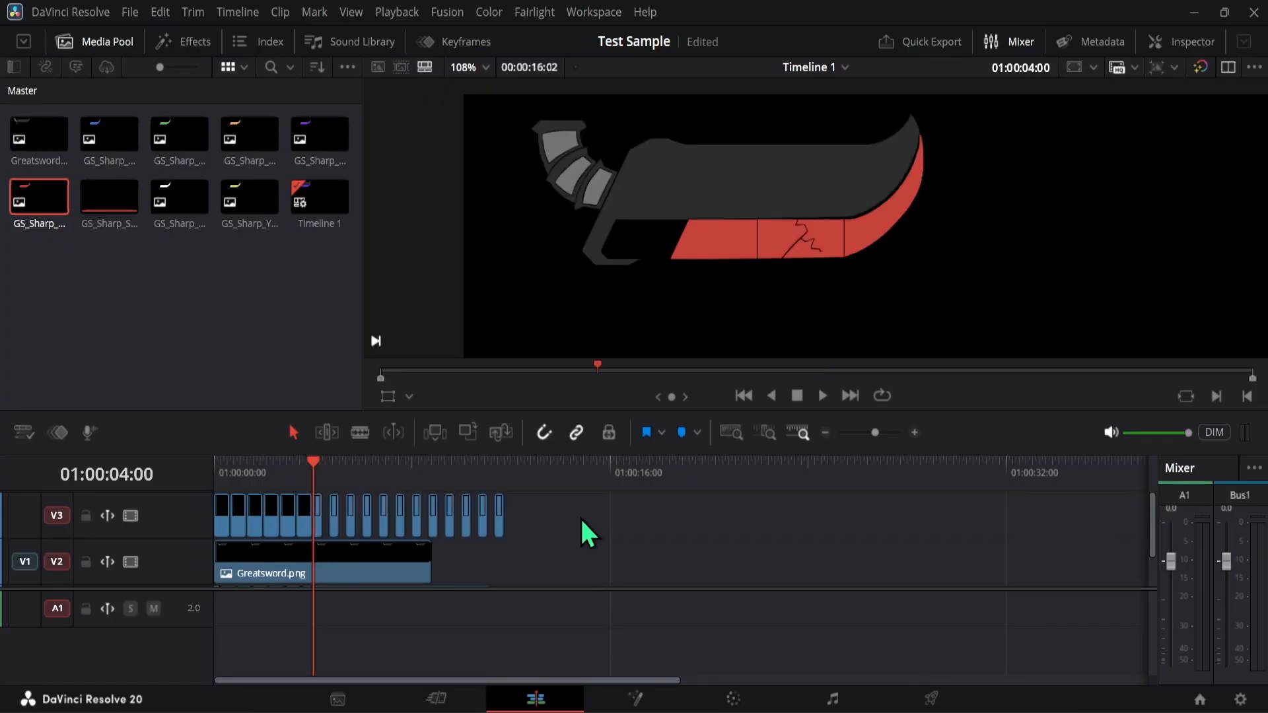
# - Delete the shatter clips after 01:00:04:00 on V3 and shorten Greatsword.png on V2 to end shortly after the last remaining shatter clip
pyautogui.moveTo(555, 520); pyautogui.dragTo(321, 527)
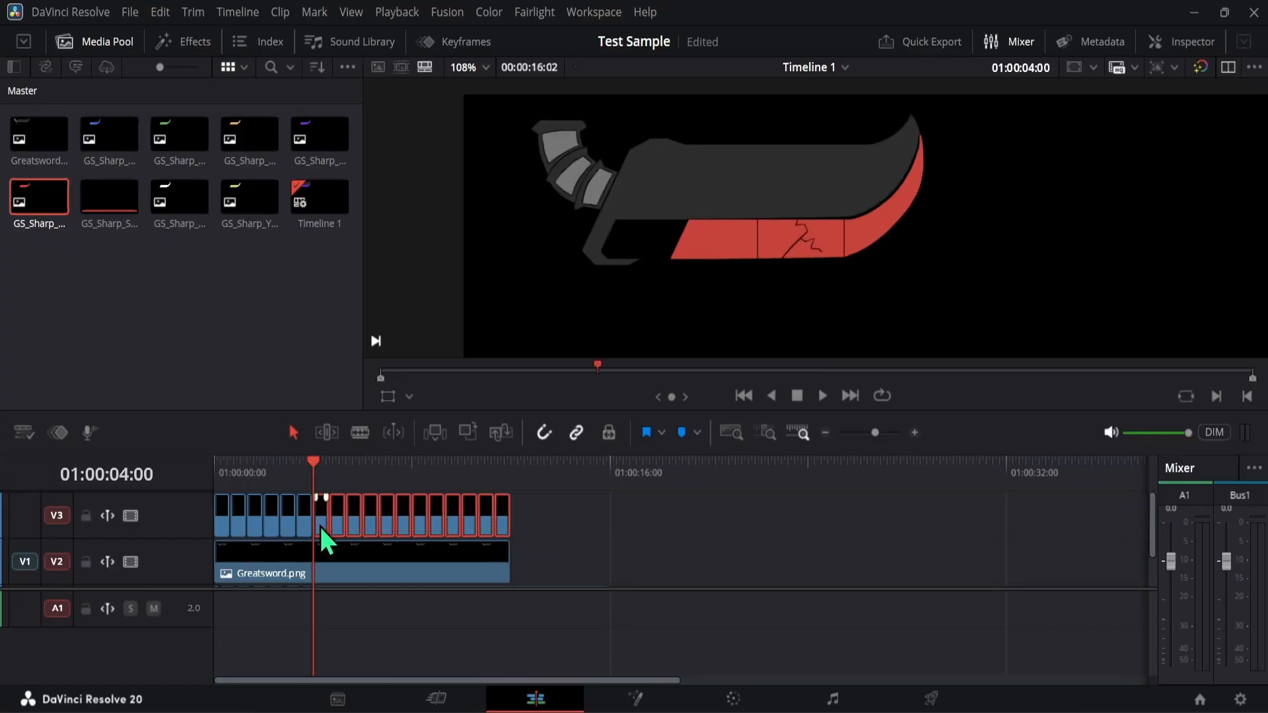
pyautogui.press('Delete')
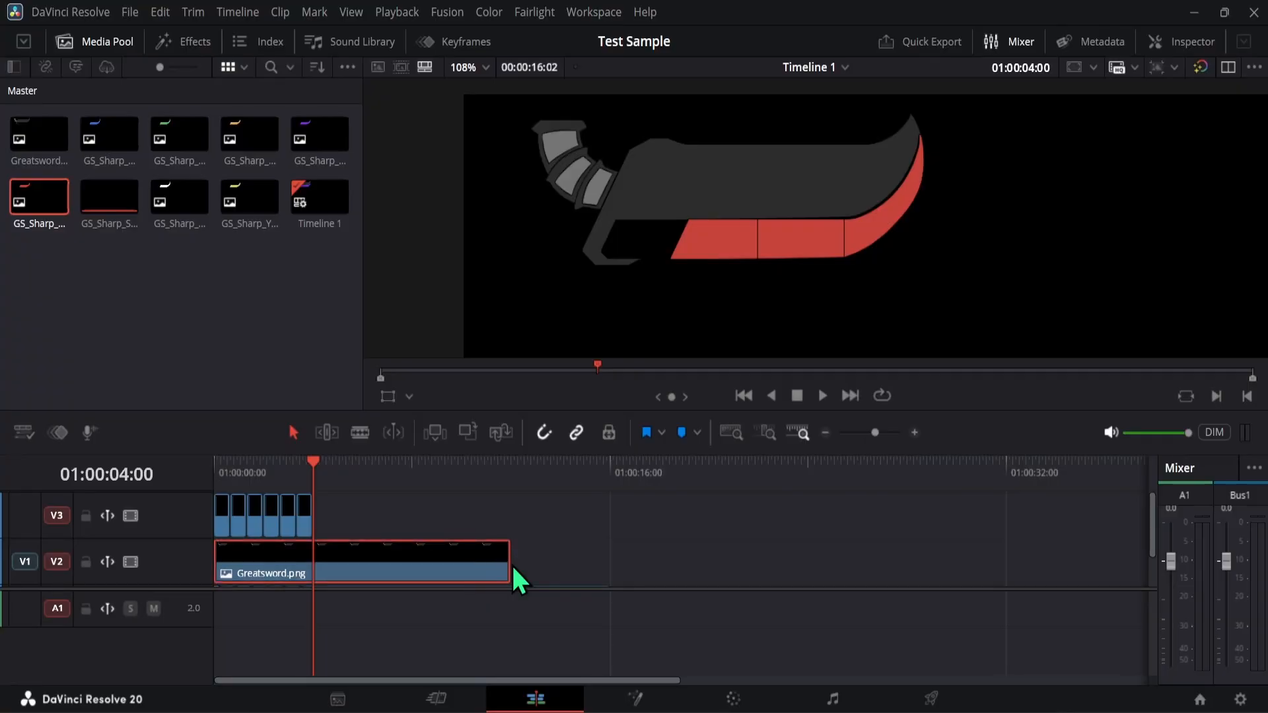
pyautogui.moveTo(509, 561); pyautogui.dragTo(369, 555)
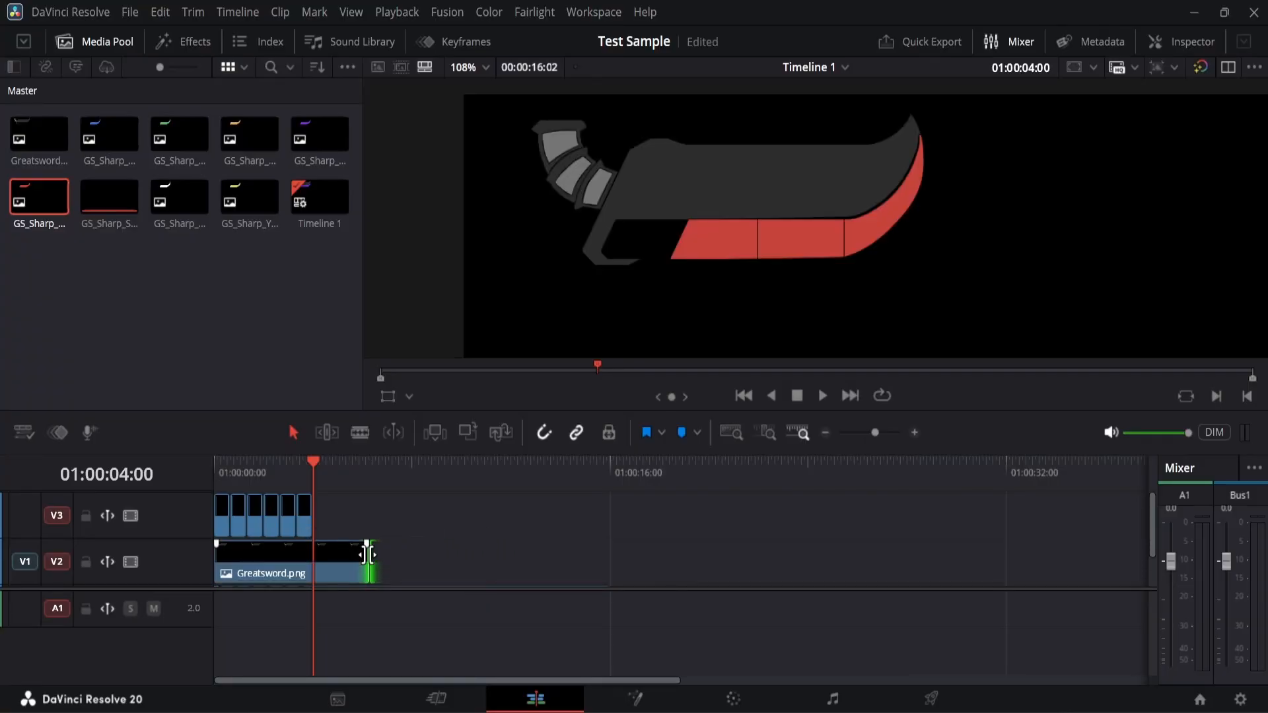
pyautogui.click(914, 433)
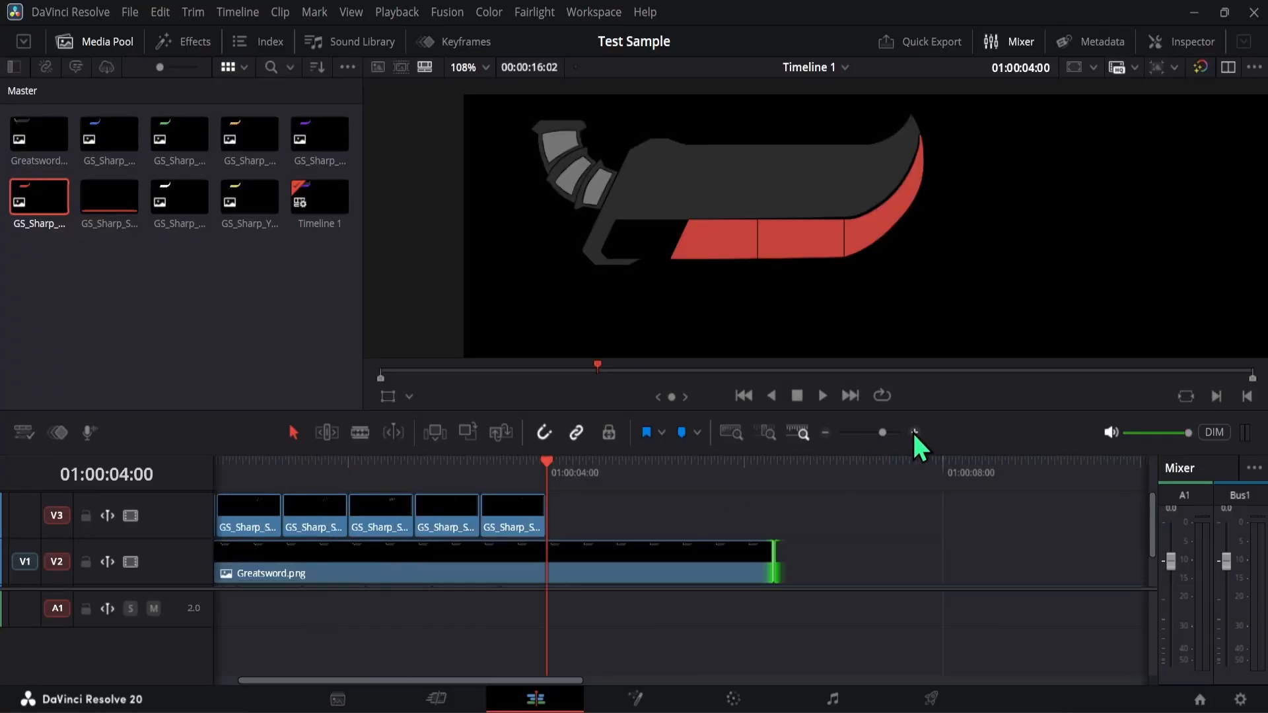
pyautogui.click(914, 433)
pyautogui.moveTo(684, 465); pyautogui.dragTo(671, 489)
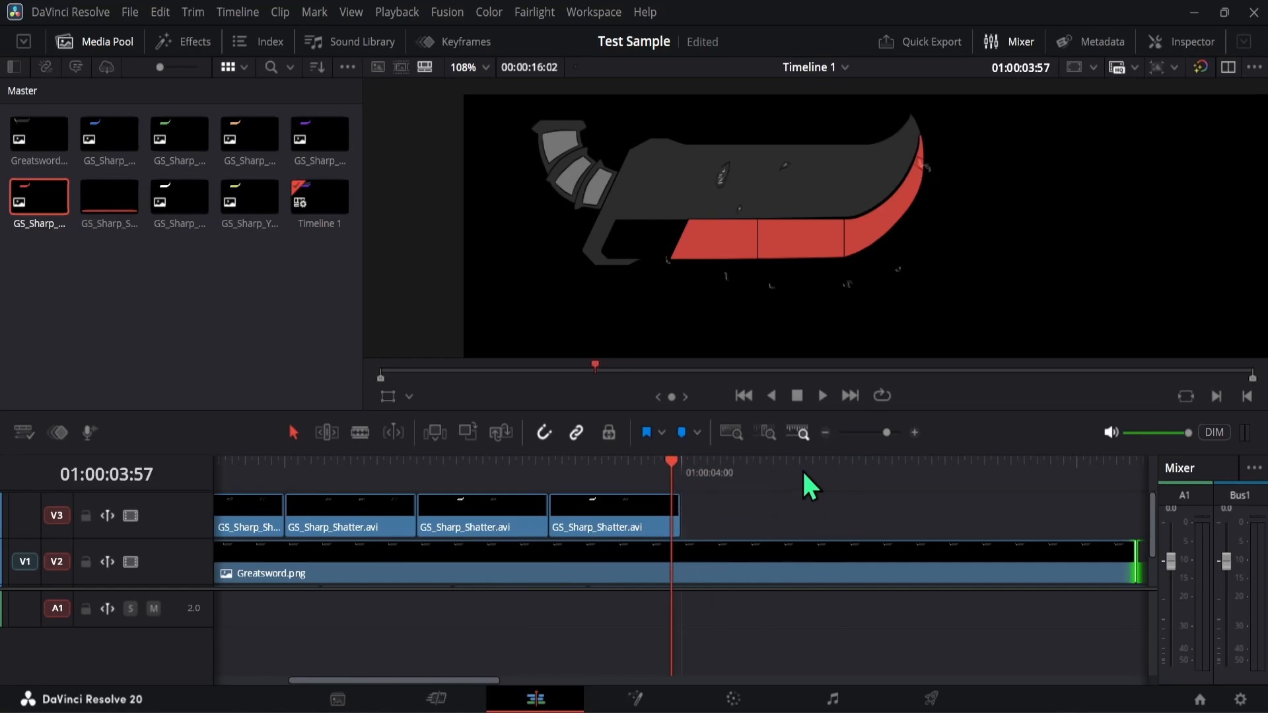
pyautogui.click(824, 434)
pyautogui.moveTo(834, 560); pyautogui.dragTo(680, 559)
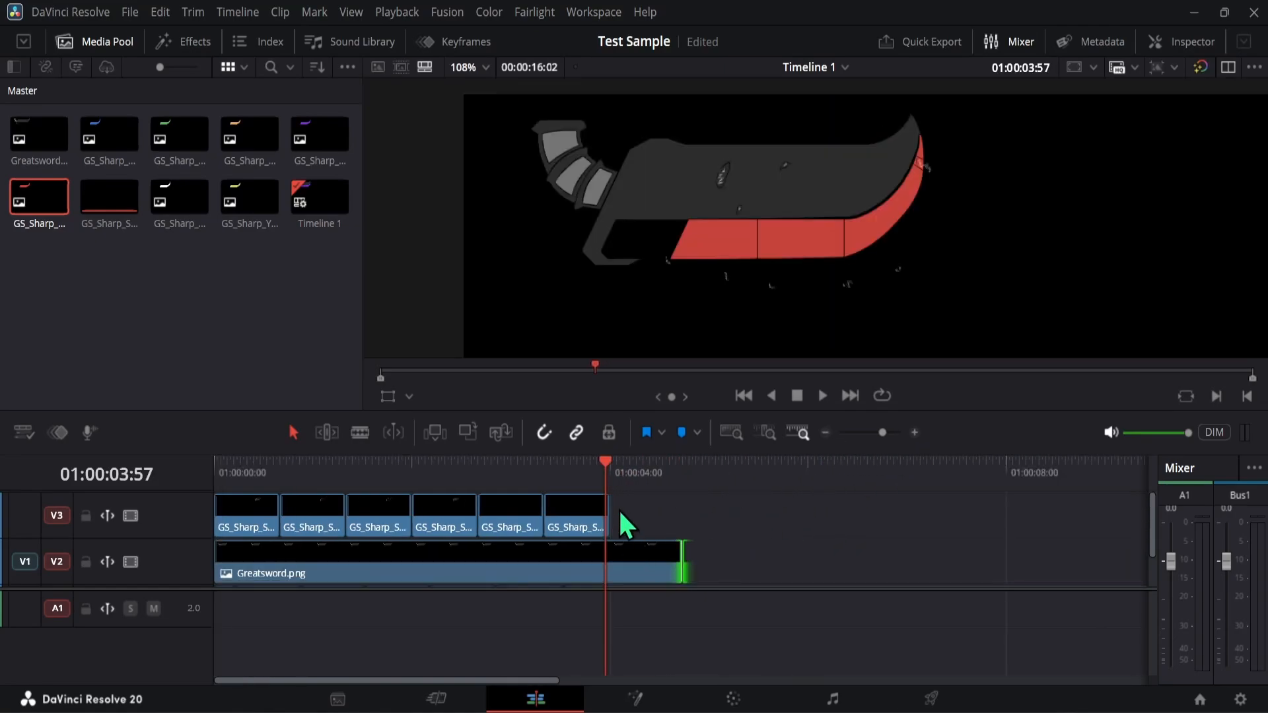
# - Play the timeline from the start to review the sharpness color changes, stop past the last shatter clip, and return to 01:00:00:00
pyautogui.click(825, 432)
pyautogui.moveTo(386, 473); pyautogui.dragTo(165, 478)
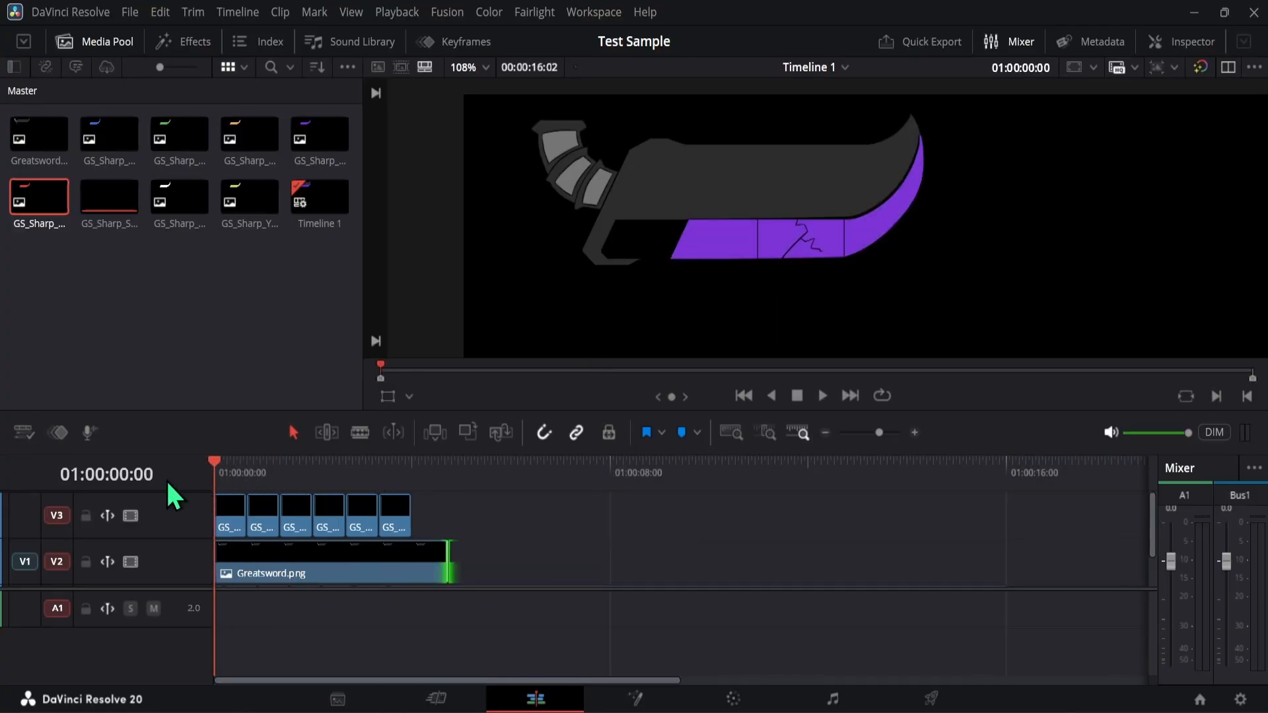
pyautogui.click(826, 400)
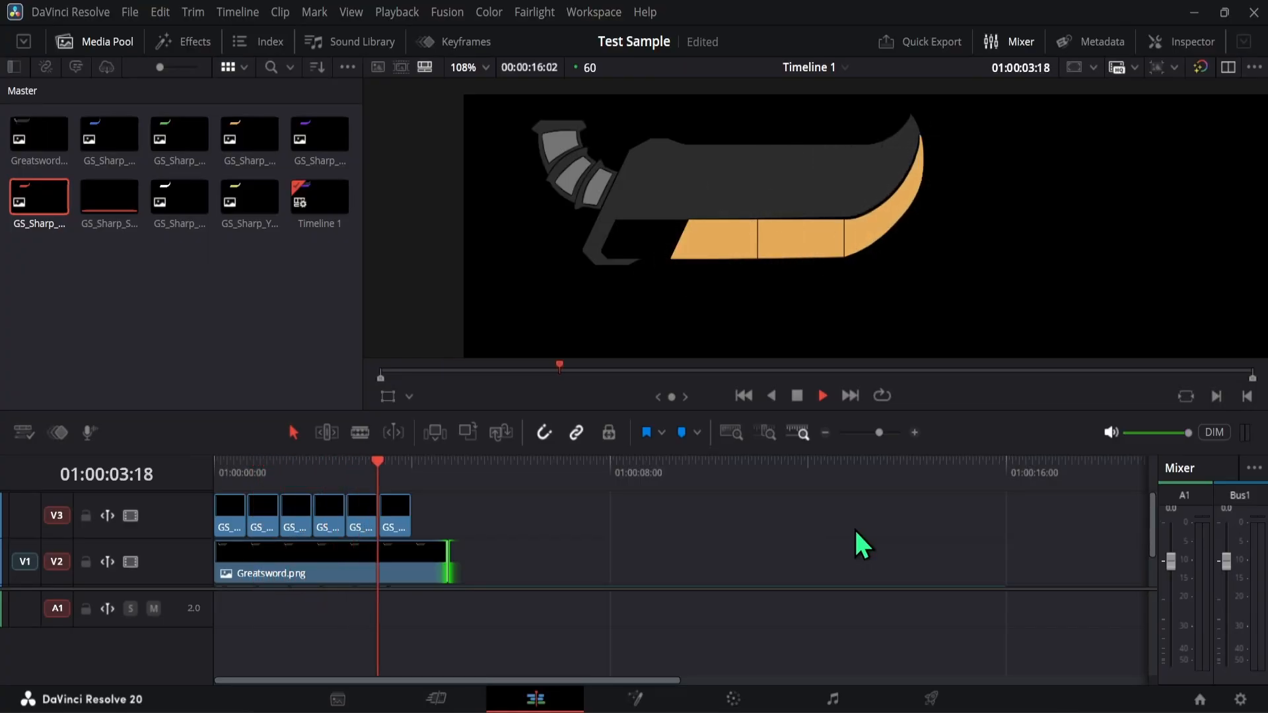
pyautogui.click(796, 397)
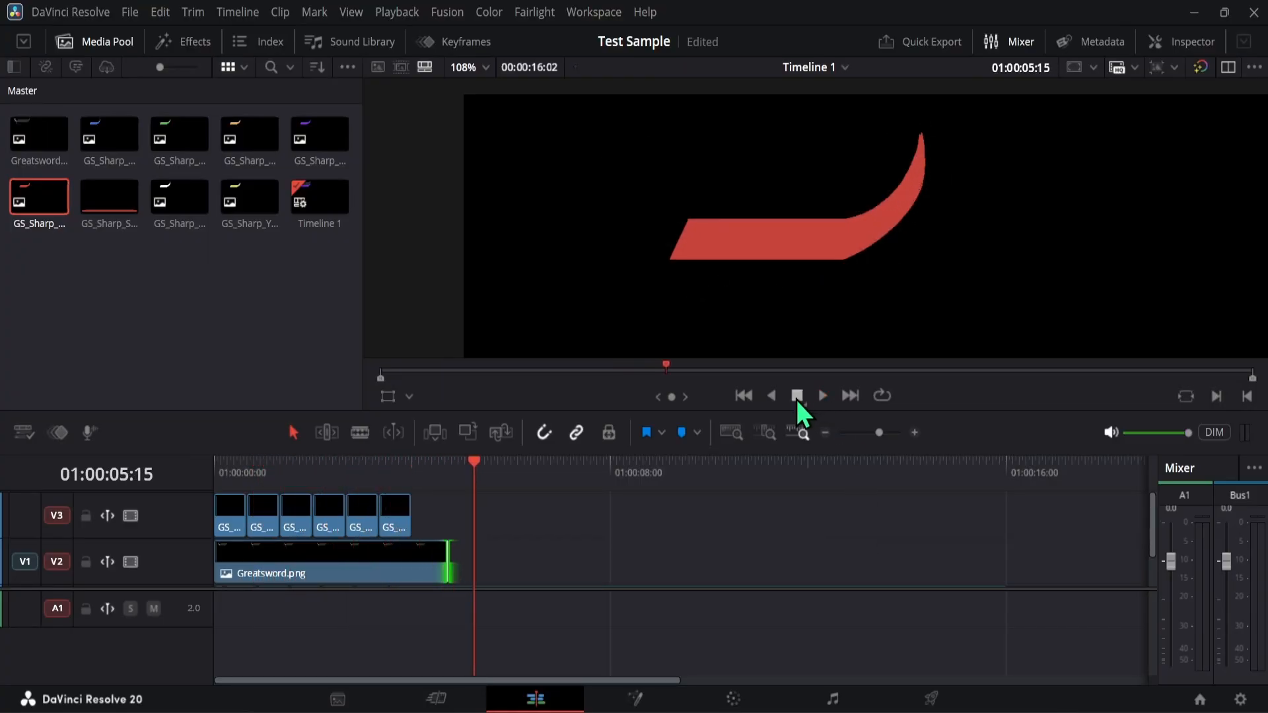
pyautogui.moveTo(365, 486); pyautogui.dragTo(200, 489)
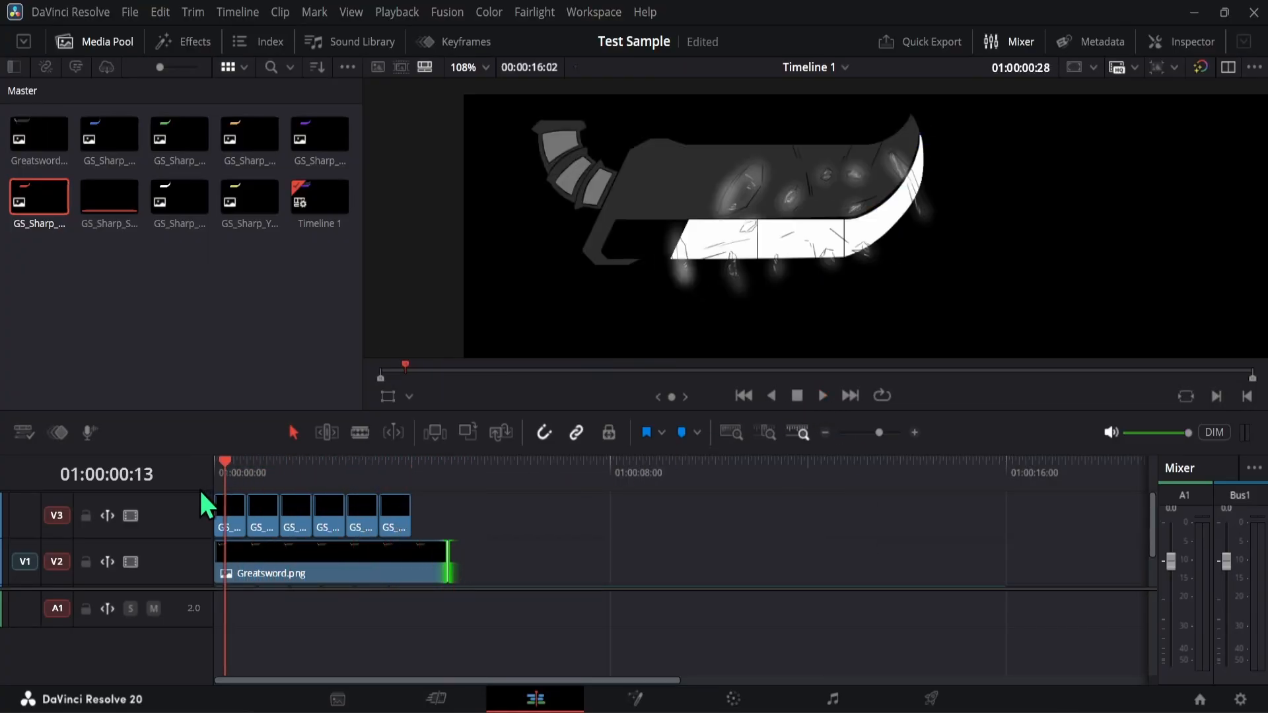
# - Replay the animation from the start, stop at 01:00:04:32, and return the playhead to 01:00:00:00
pyautogui.click(822, 395)
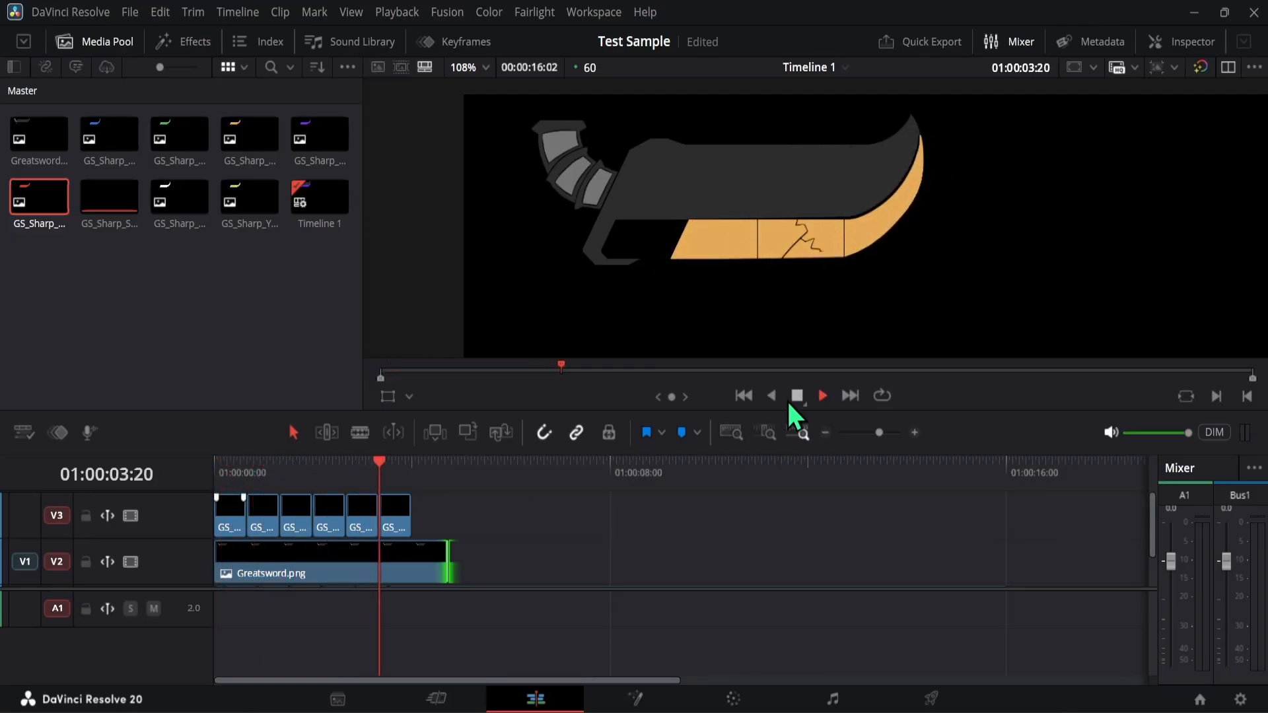
pyautogui.click(789, 400)
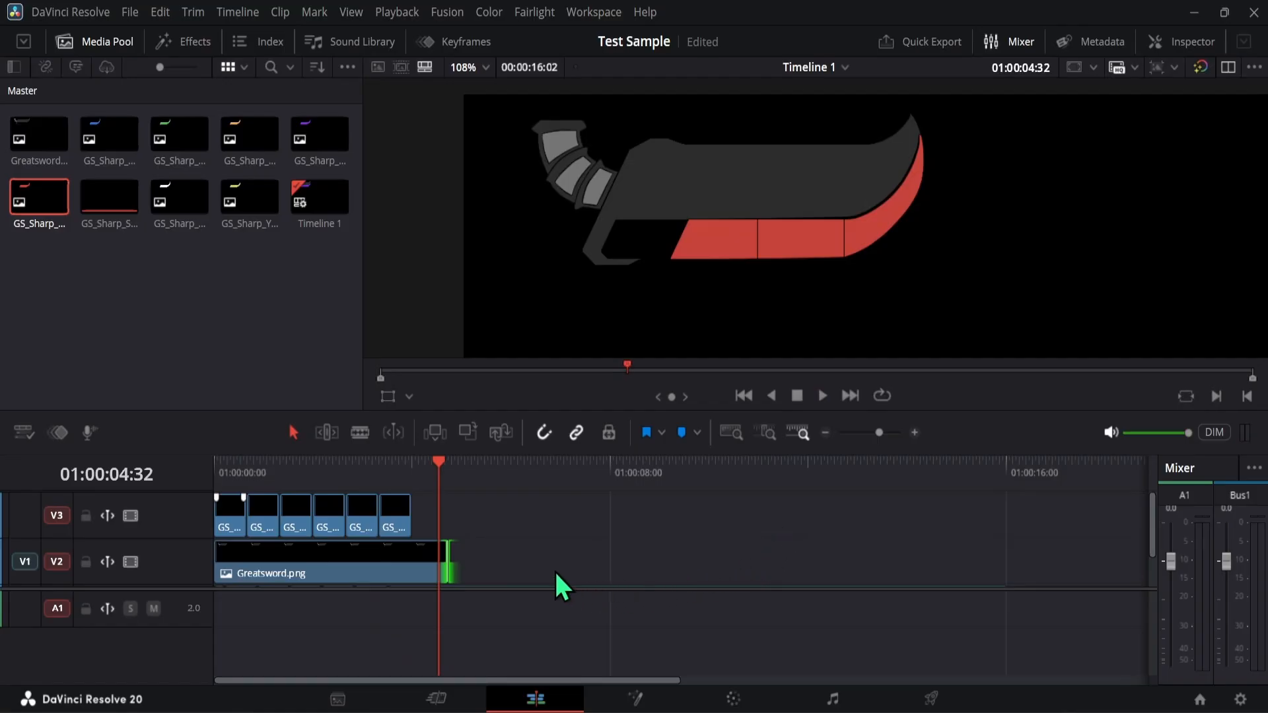
pyautogui.scroll(-2, 513, 583)
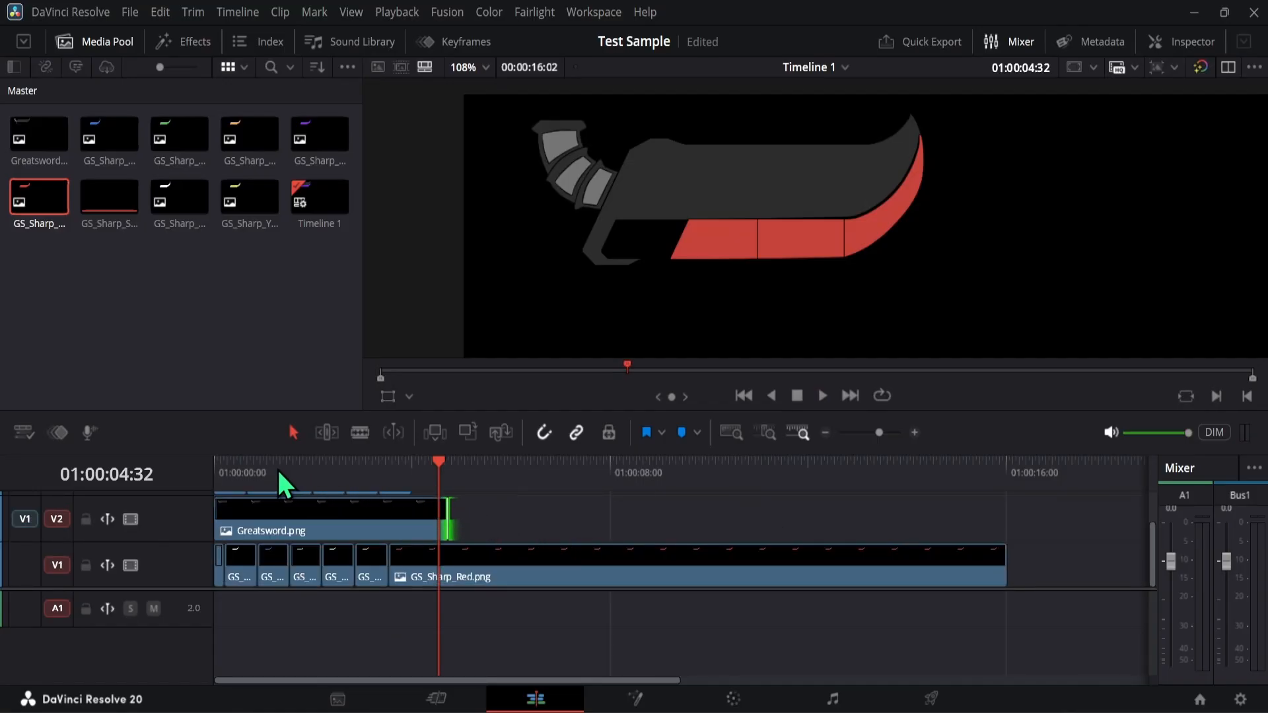
pyautogui.moveTo(277, 470); pyautogui.dragTo(212, 462)
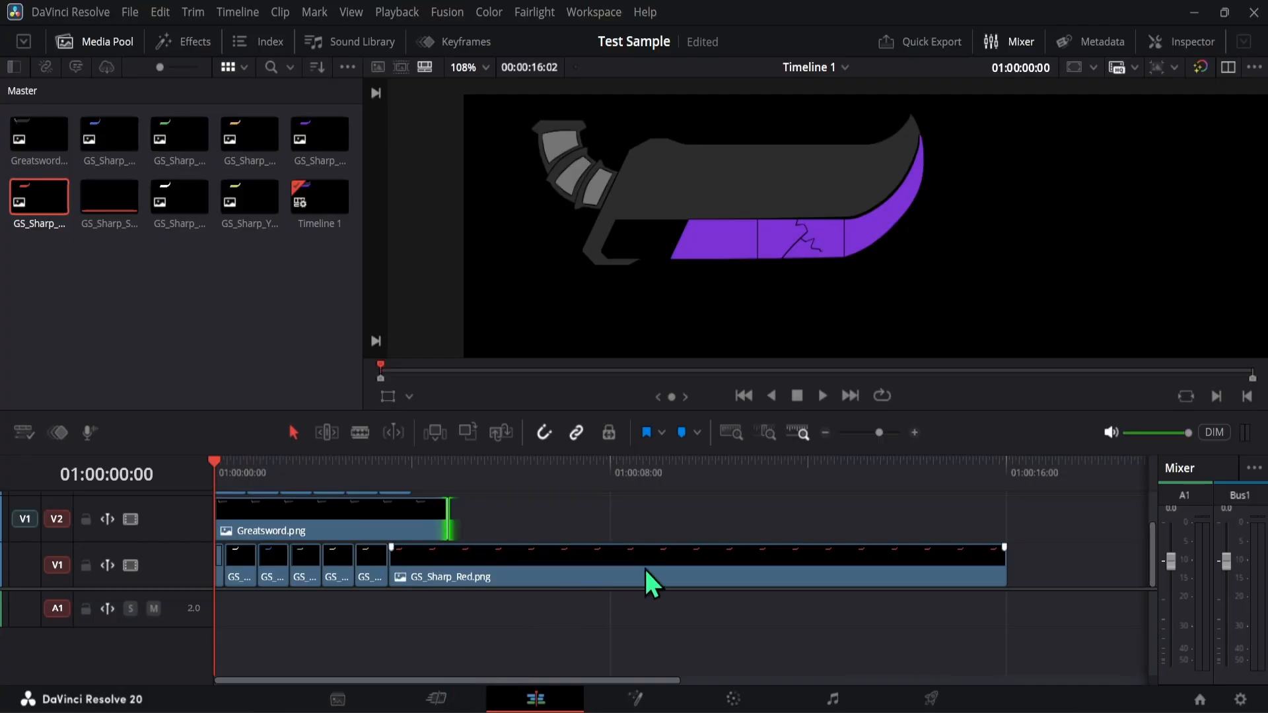
# - Shorten GS_Sharp_Red.png on V1 so it ends together with Greatsword.png on V2
pyautogui.click(741, 567)
pyautogui.moveTo(1004, 568); pyautogui.dragTo(449, 597)
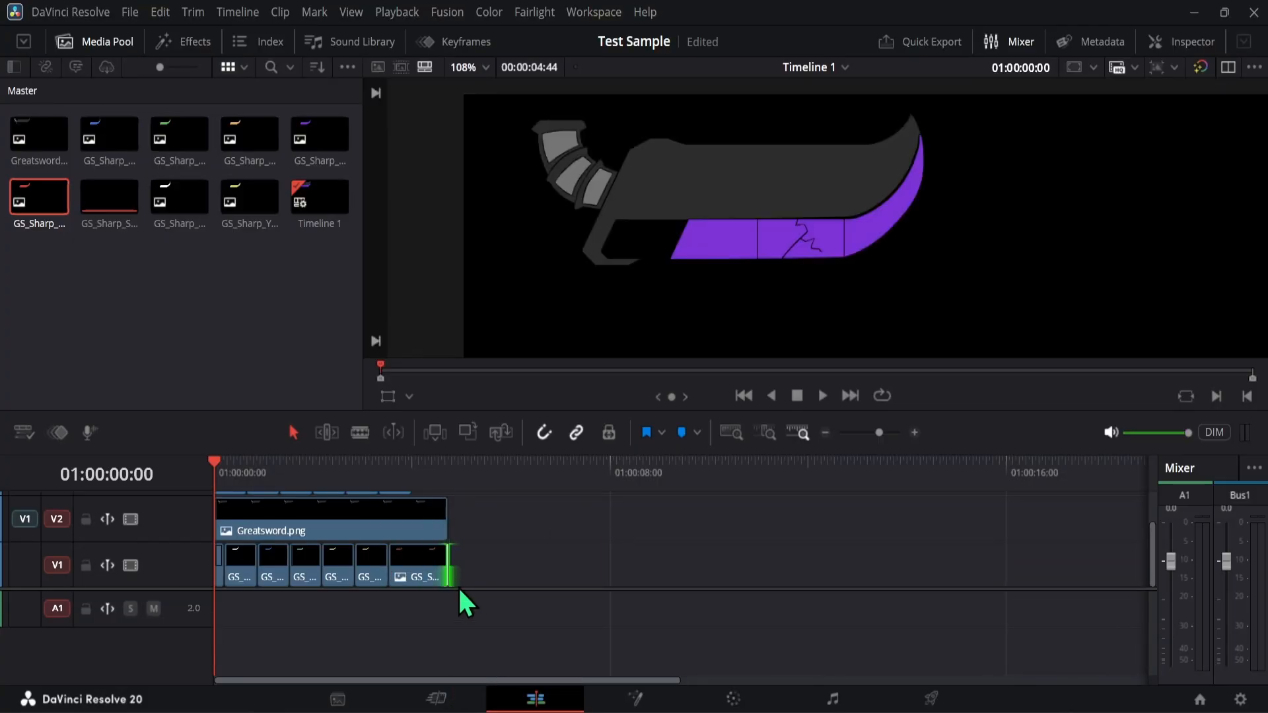
pyautogui.scroll(2, 508, 548)
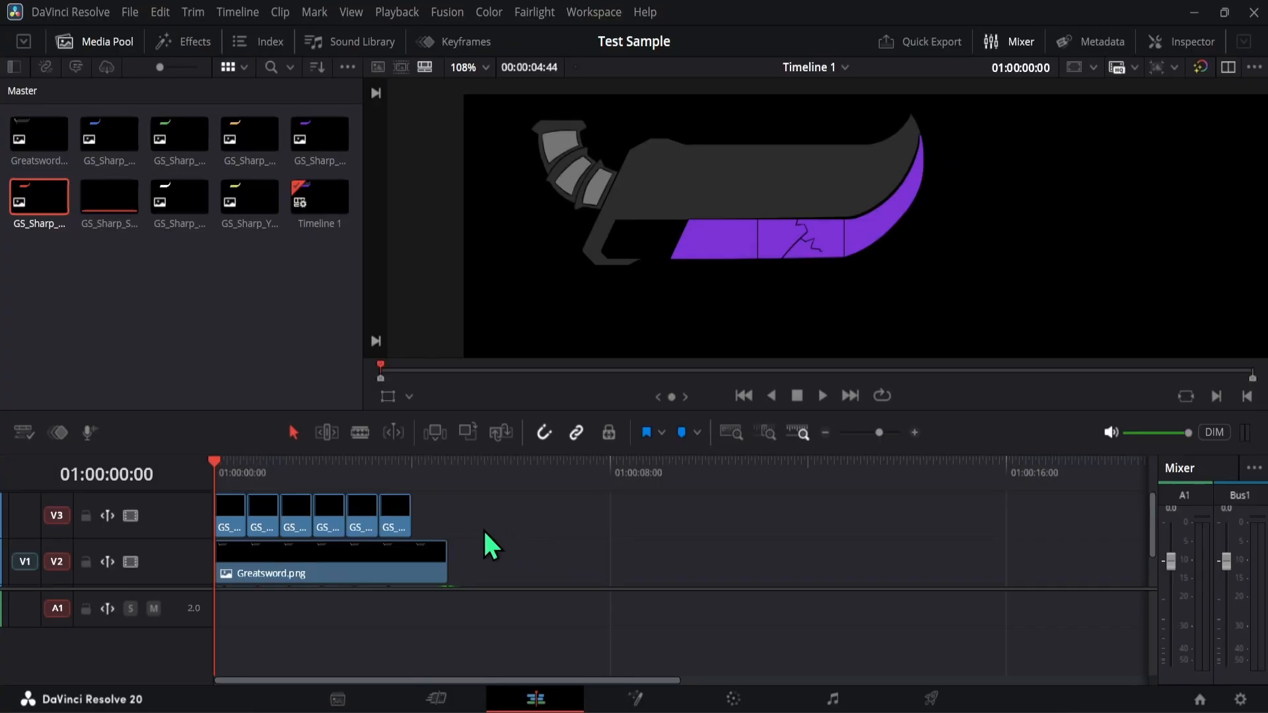
pyautogui.scroll(-1, 501, 512)
pyautogui.scroll(1, 503, 517)
# - Scrub through the trimmed clips, check just past their end, and set the playhead to 01:00:04:44 to inspect all tracks
pyautogui.moveTo(270, 471); pyautogui.dragTo(458, 468)
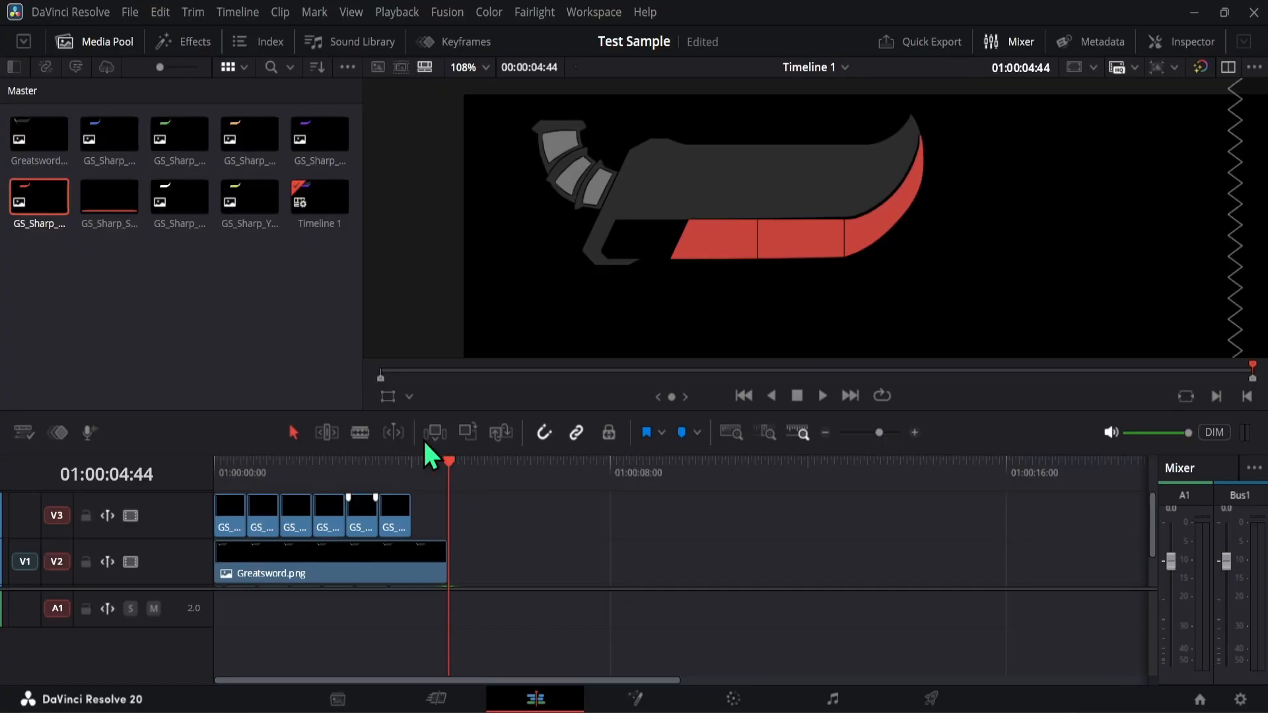
pyautogui.moveTo(256, 476); pyautogui.dragTo(449, 457)
pyautogui.click(457, 456)
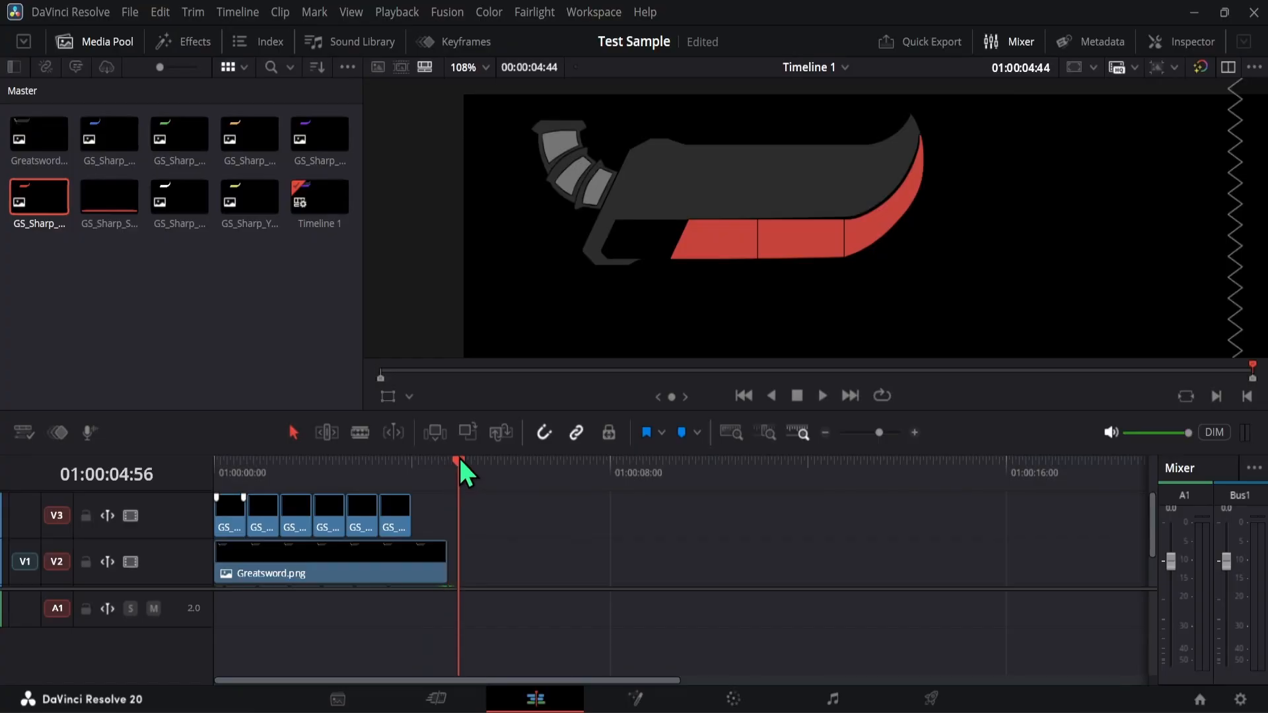
pyautogui.click(463, 462)
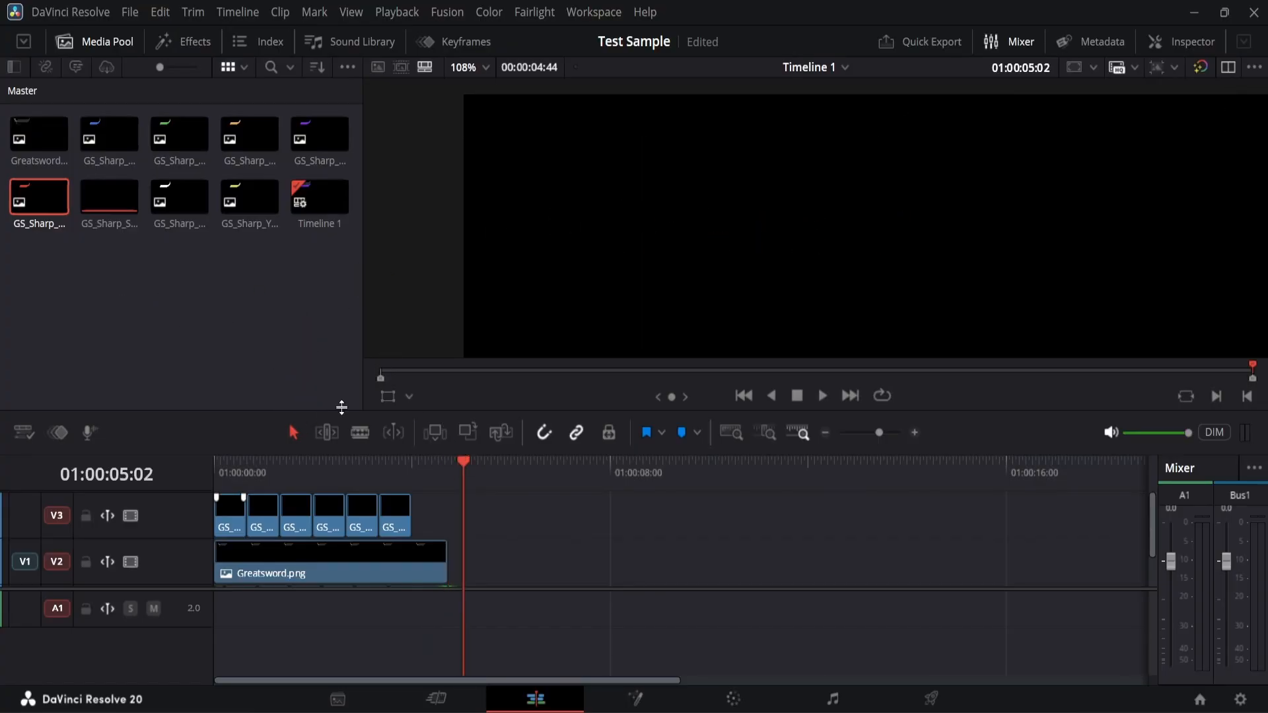
pyautogui.moveTo(460, 462)
pyautogui.mouseDown()
pyautogui.moveTo(478, 464)
pyautogui.moveTo(449, 463)
pyautogui.mouseUp()
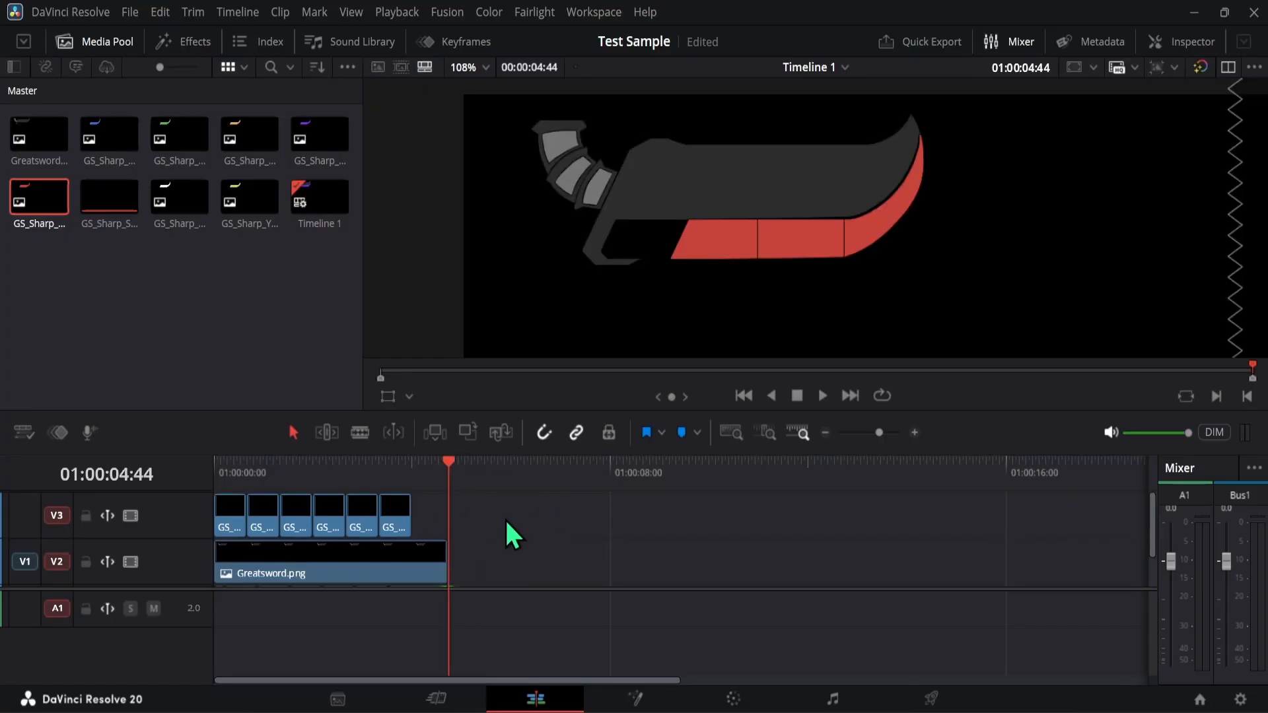
pyautogui.scroll(-1, 511, 519)
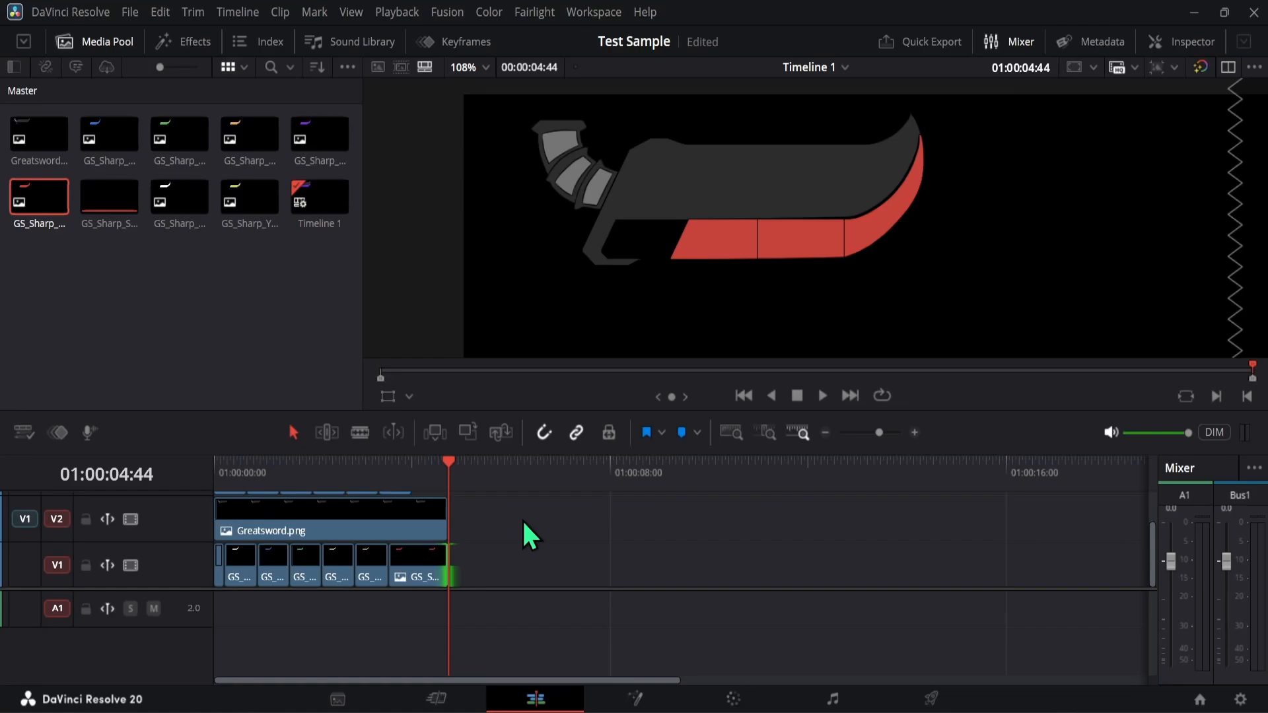
pyautogui.scroll(1, 523, 522)
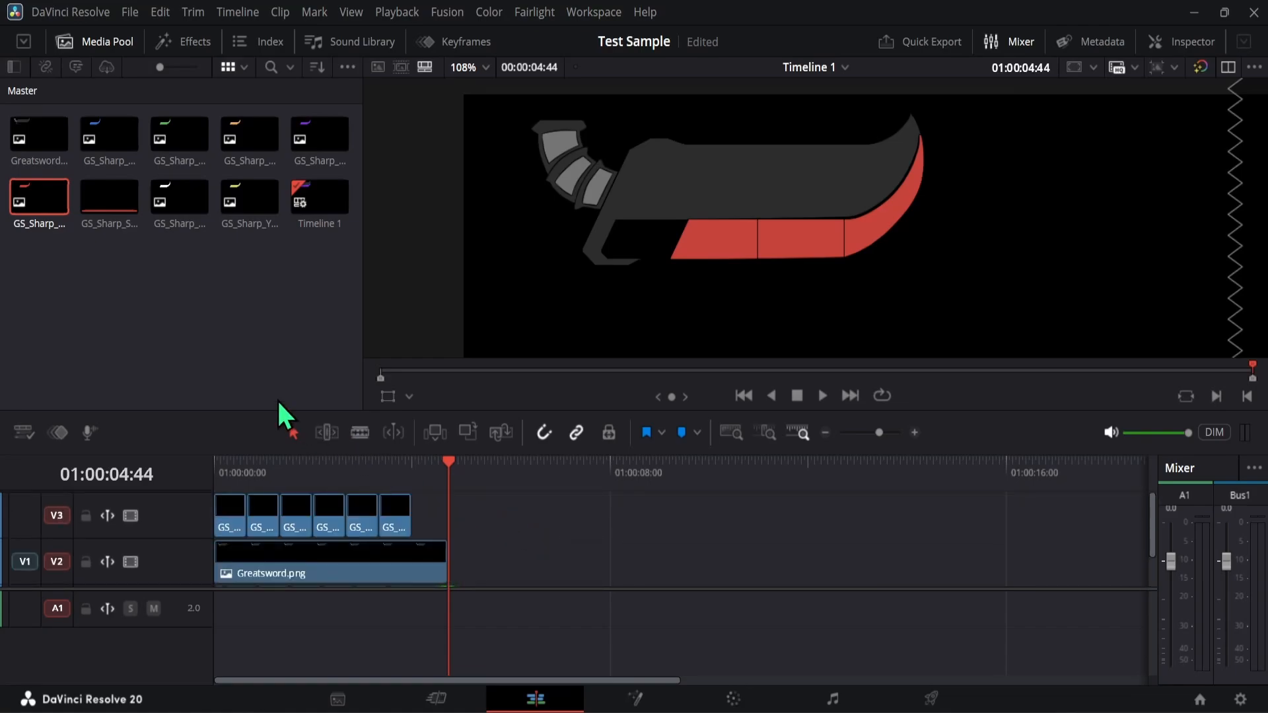
pyautogui.click(134, 314)
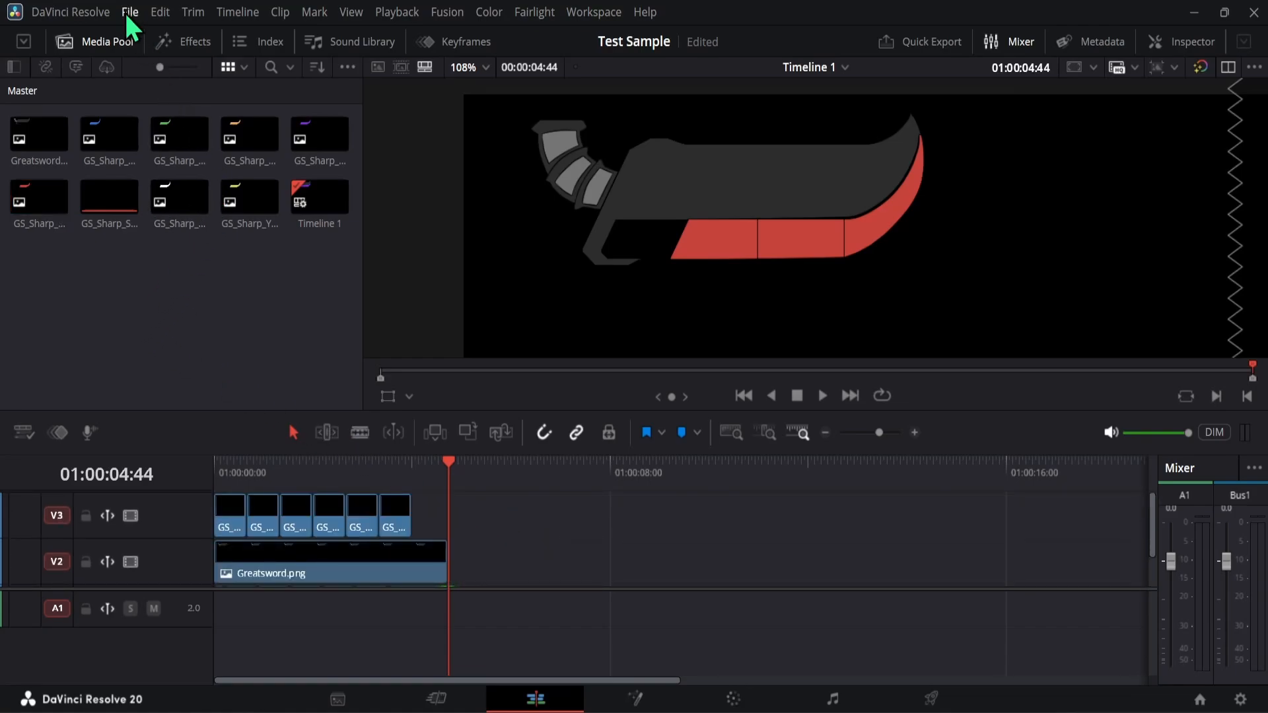
# - Enlarge the timeline scale, scrub from 01:00:00:00 to 01:00:04:44 to check the color changes, and scrub back to the start
pyautogui.moveTo(270, 461); pyautogui.dragTo(216, 473)
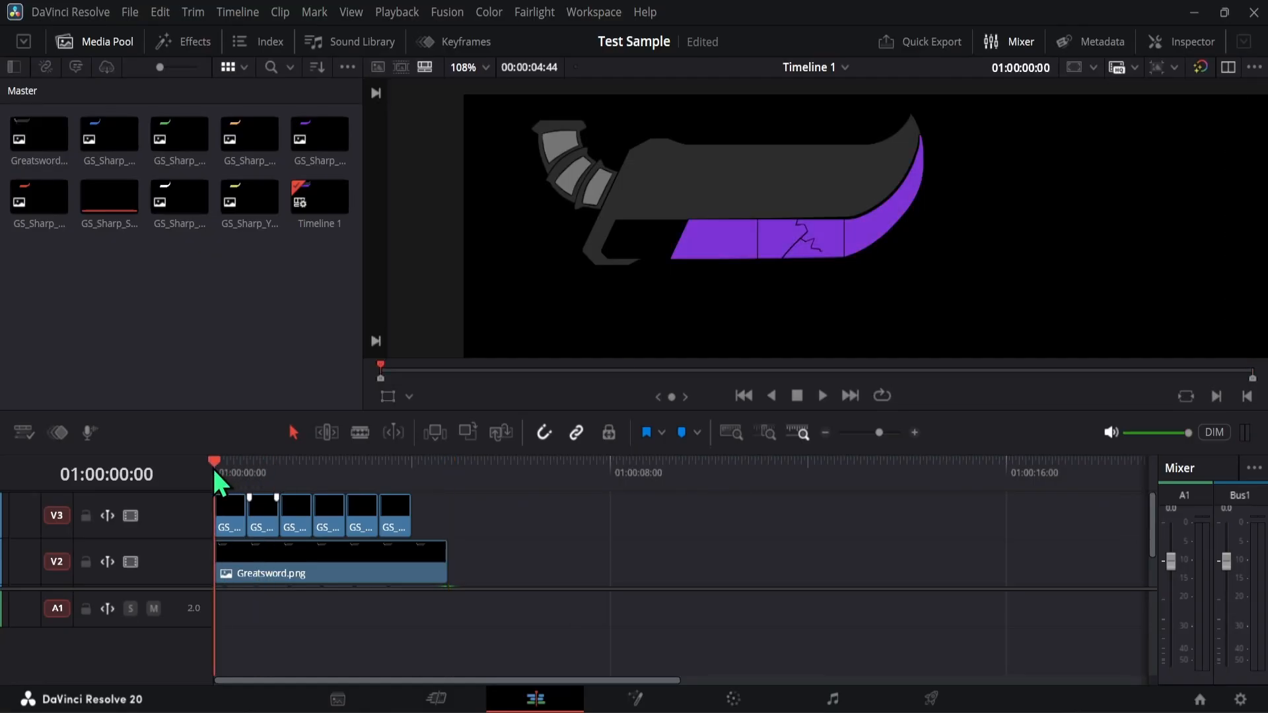
pyautogui.click(914, 432)
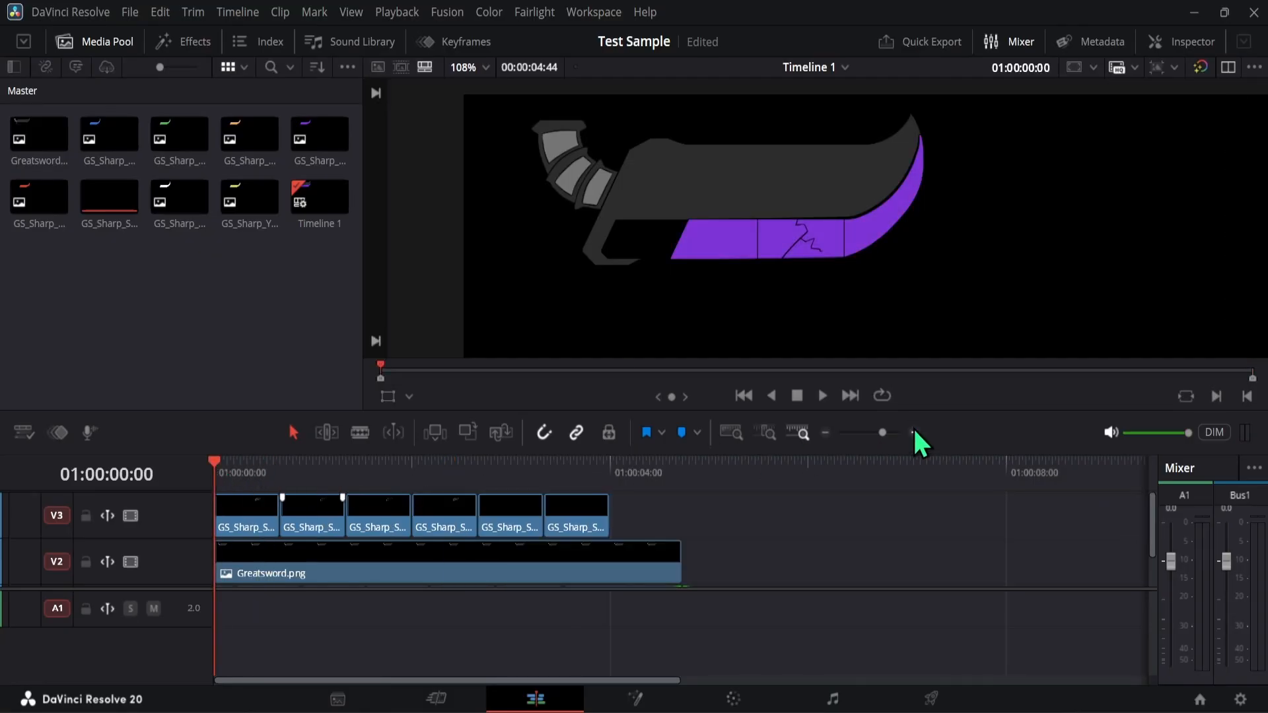
pyautogui.click(914, 431)
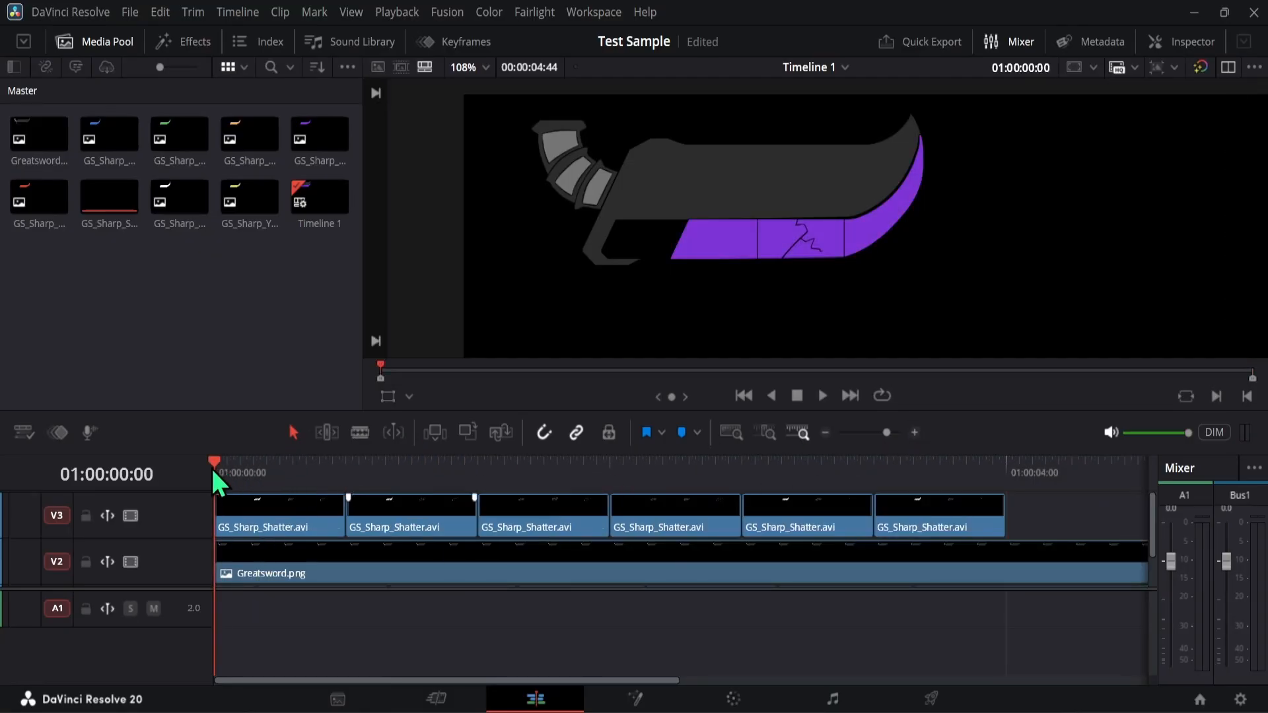
pyautogui.moveTo(211, 466); pyautogui.dragTo(1069, 464)
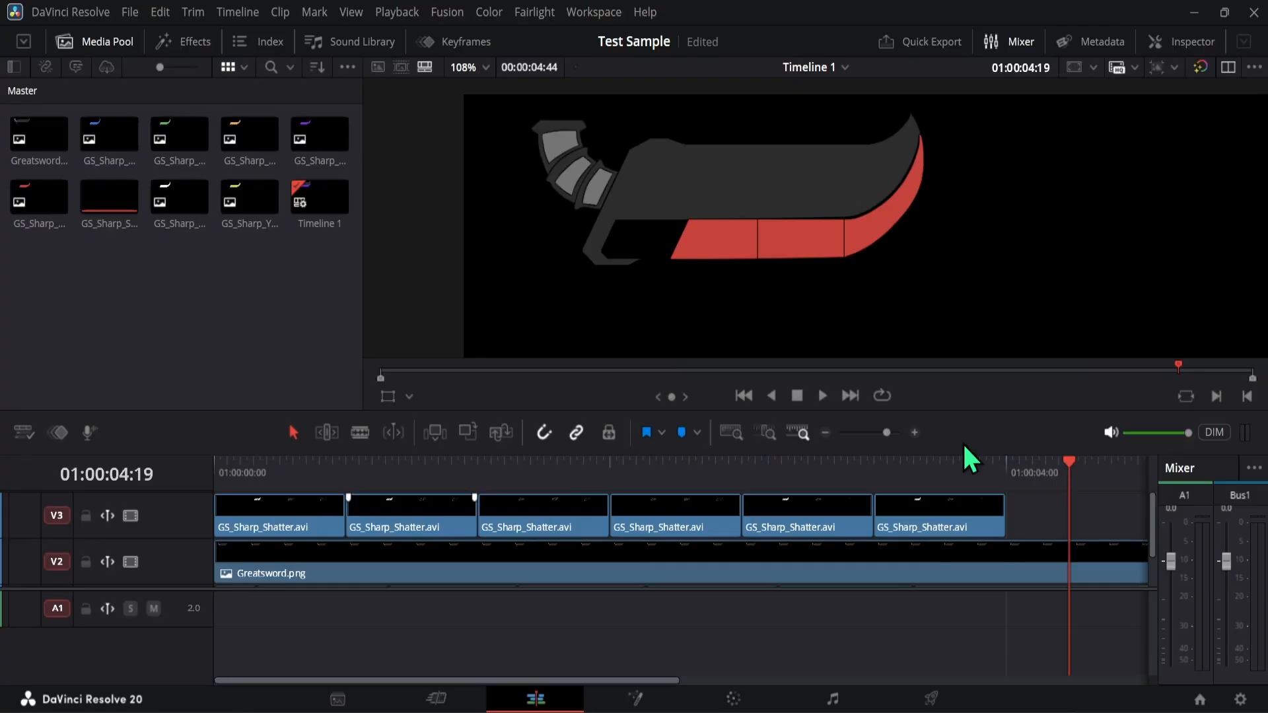
pyautogui.click(824, 433)
pyautogui.scroll(-2, 766, 575)
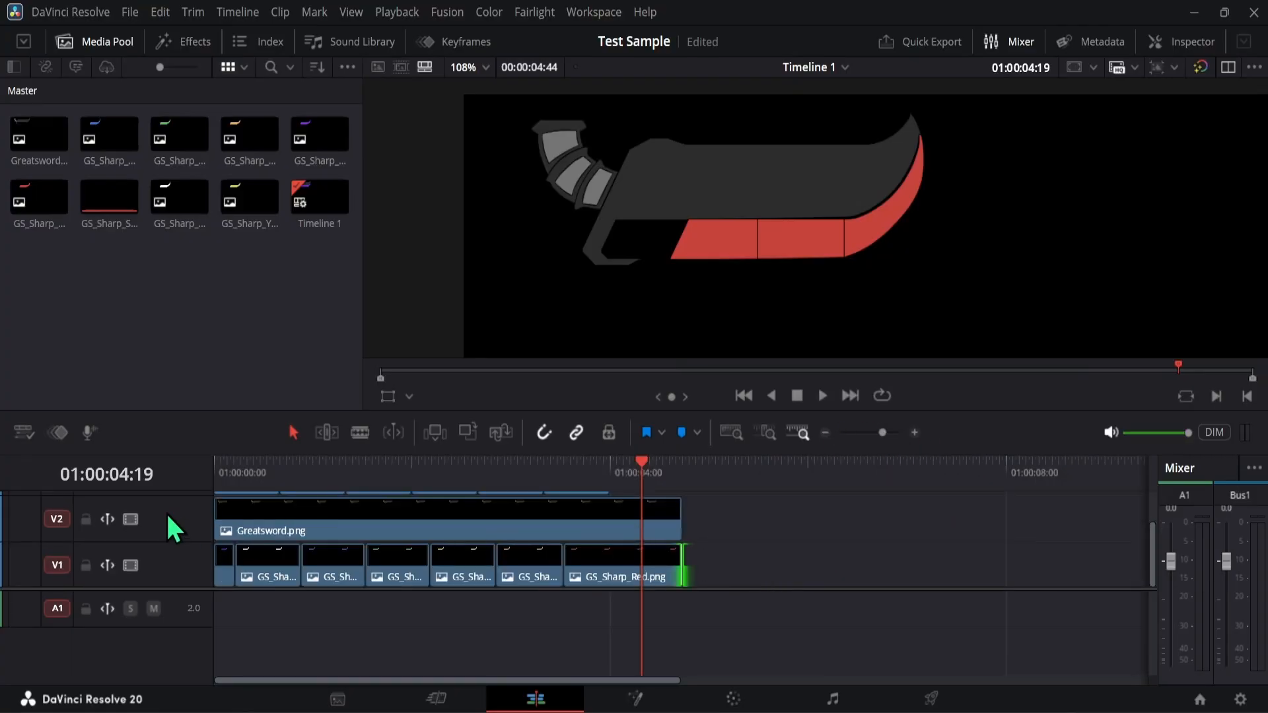
pyautogui.moveTo(661, 464); pyautogui.dragTo(688, 473)
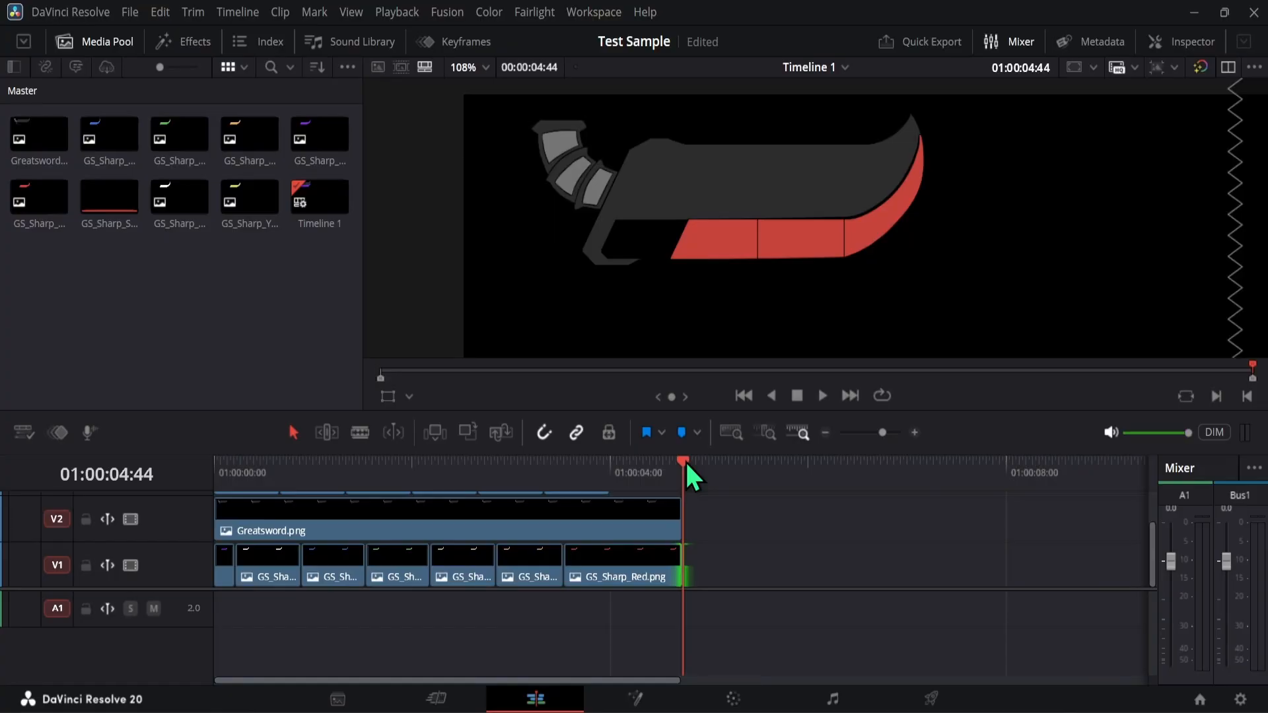
pyautogui.scroll(1, 702, 521)
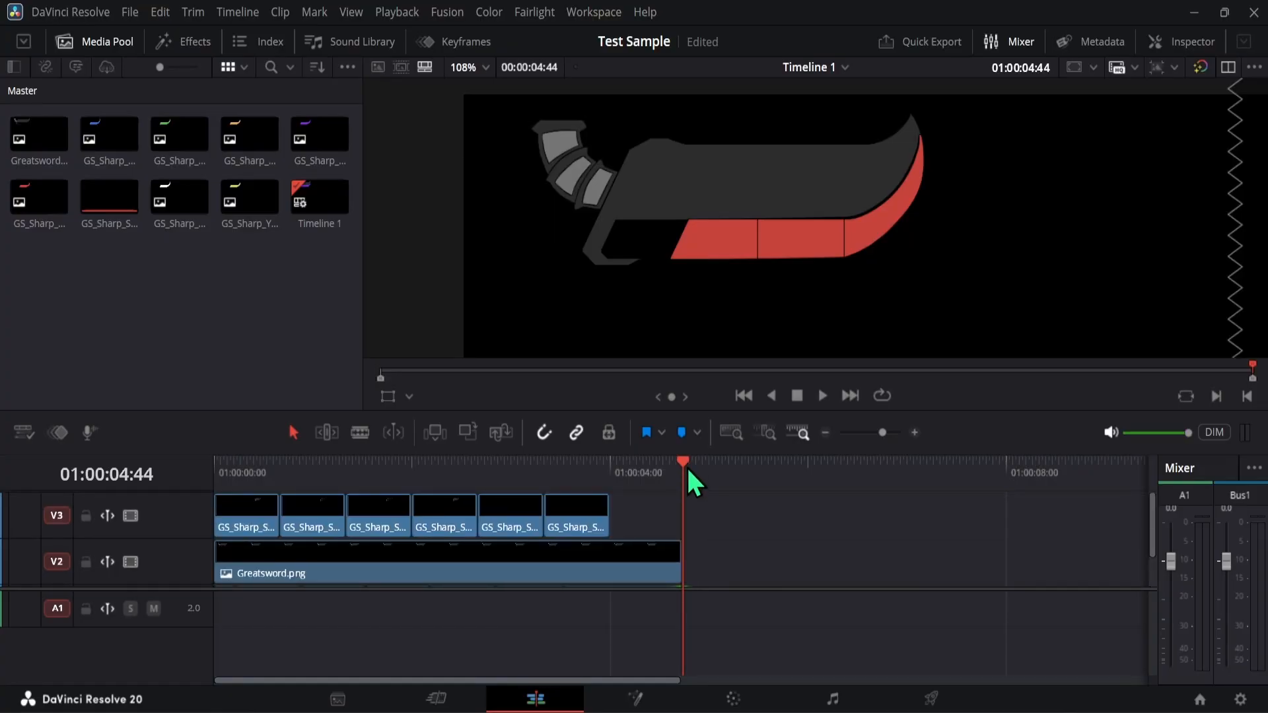
pyautogui.moveTo(687, 469); pyautogui.dragTo(195, 464)
# - Copy all clips on V1 to V3 of Timeline 1 and paste them at the start of a new Timeline 2
pyautogui.scroll(-5, 778, 244)
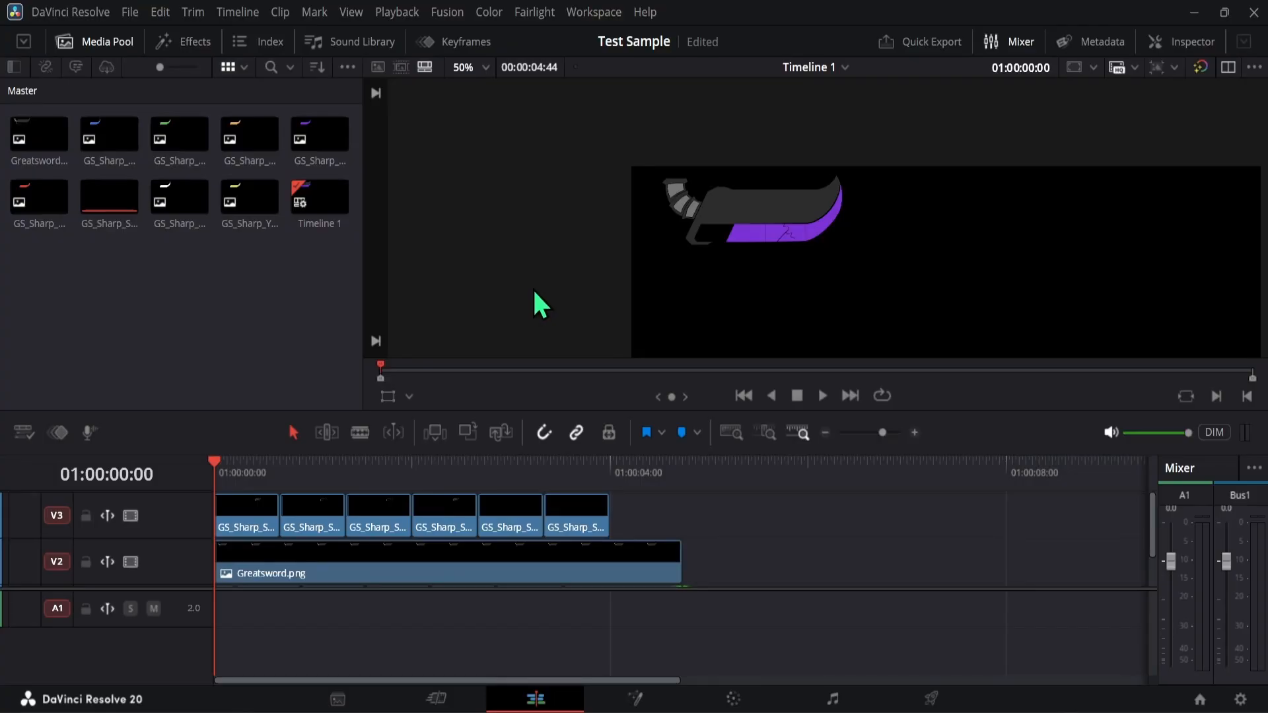
pyautogui.scroll(-2, 669, 507)
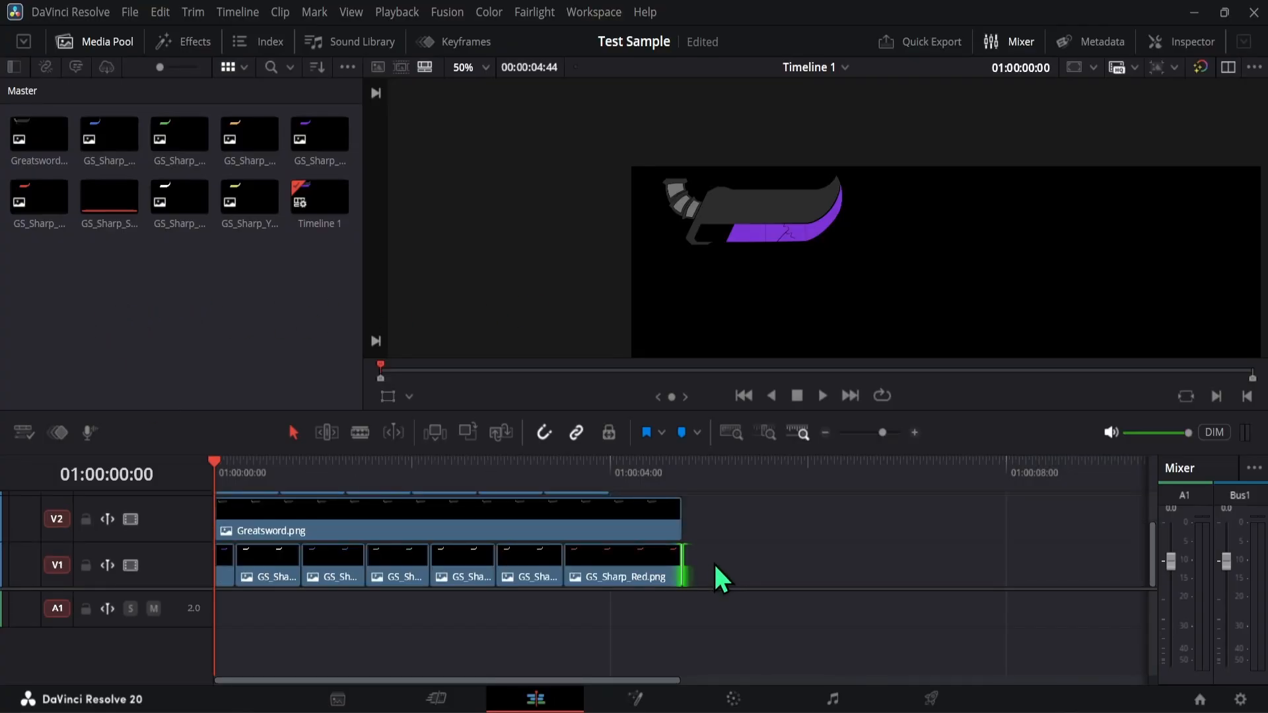
pyautogui.moveTo(721, 579); pyautogui.dragTo(133, 497)
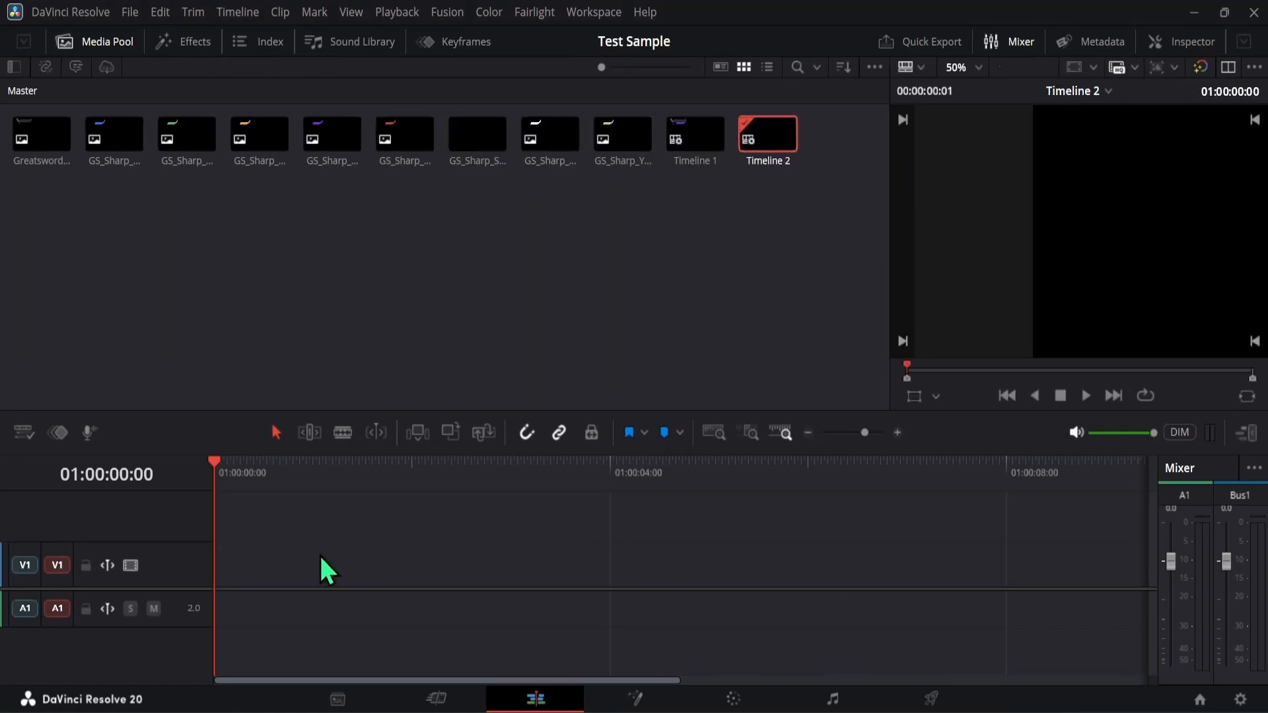
pyautogui.hotkey('ctrl', 'v')
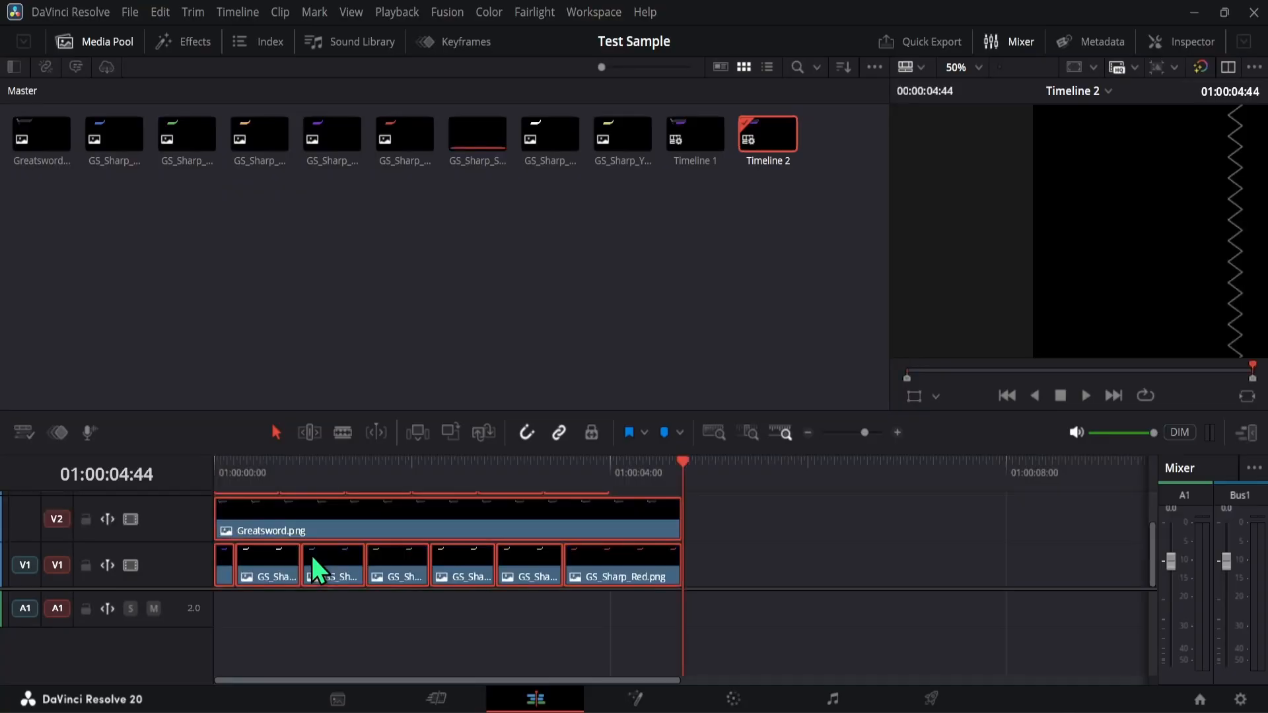
pyautogui.scroll(2, 711, 508)
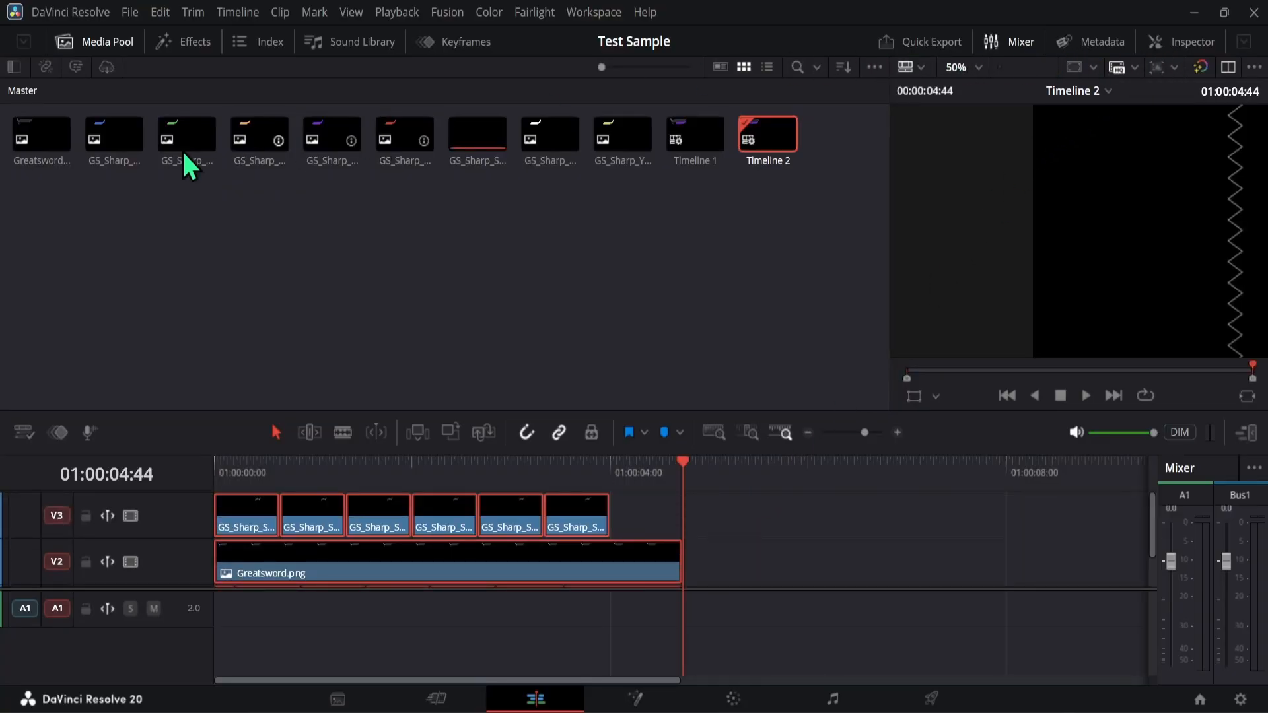
# - Set the pasted clips' Zoom to 0.690 and Position X to 171.000, with Position Y at 0.000
pyautogui.click(1173, 45)
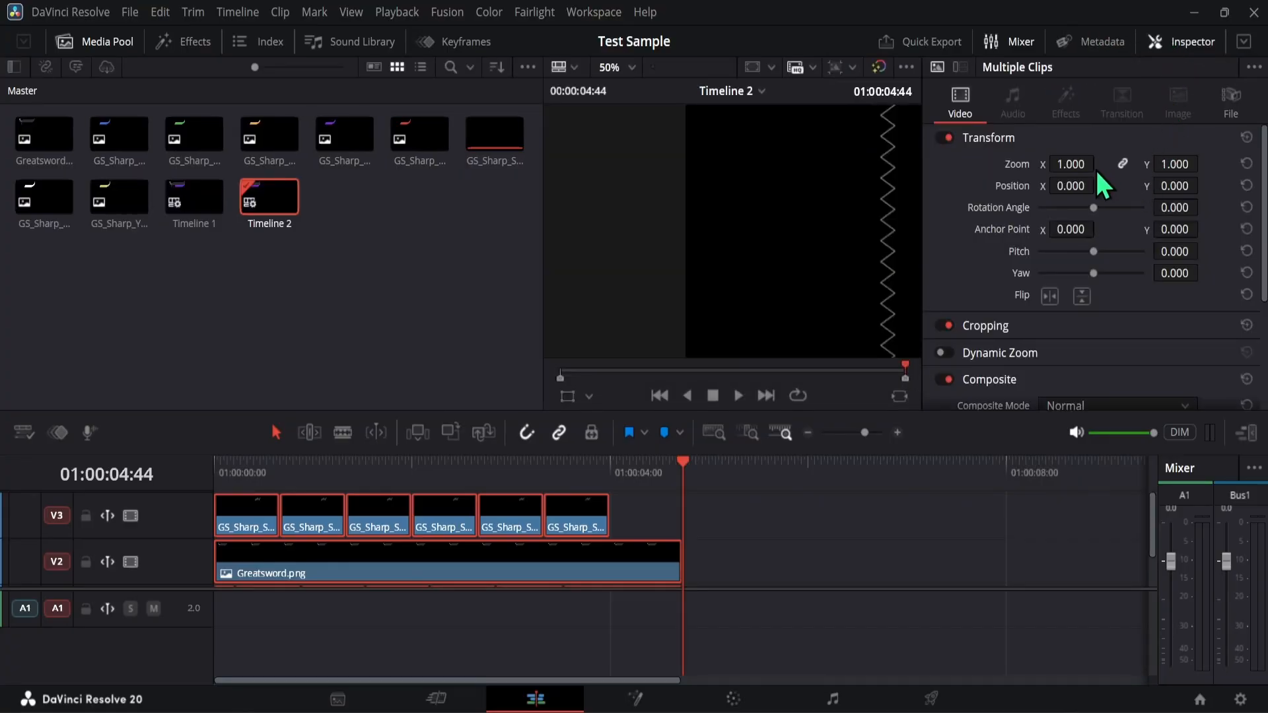
pyautogui.moveTo(1070, 165); pyautogui.dragTo(1101, 165)
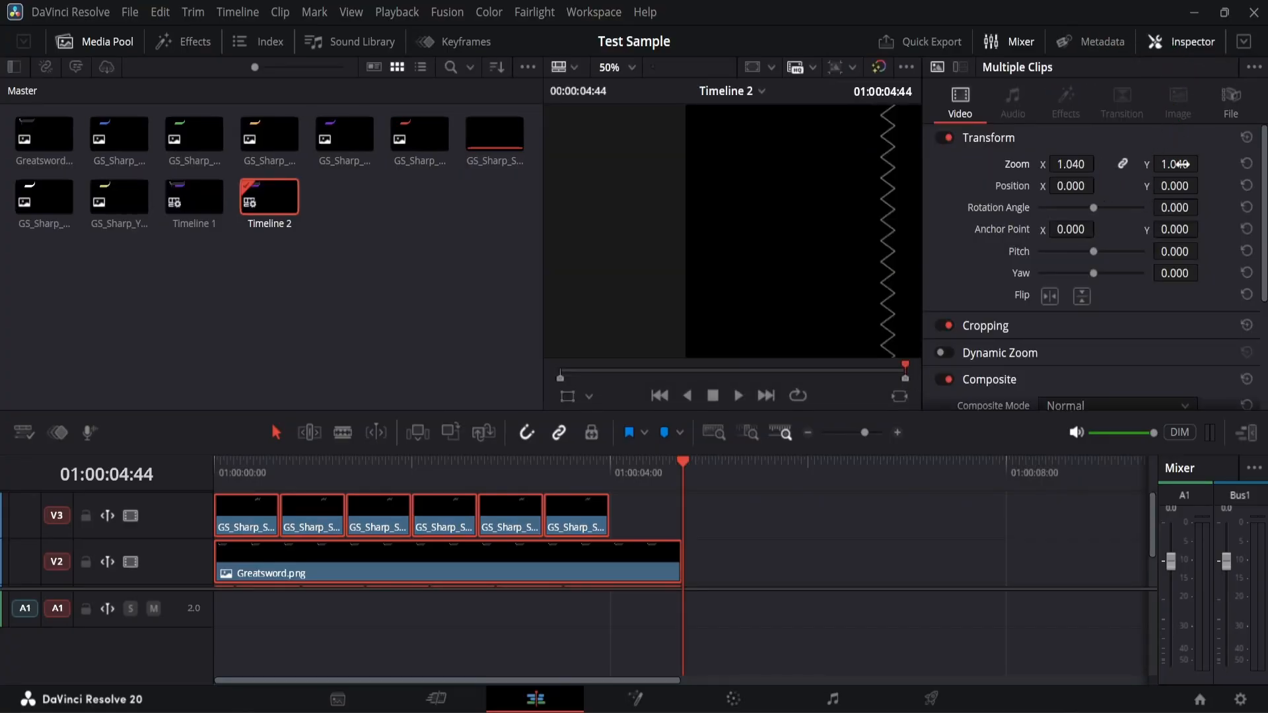
pyautogui.click(1246, 163)
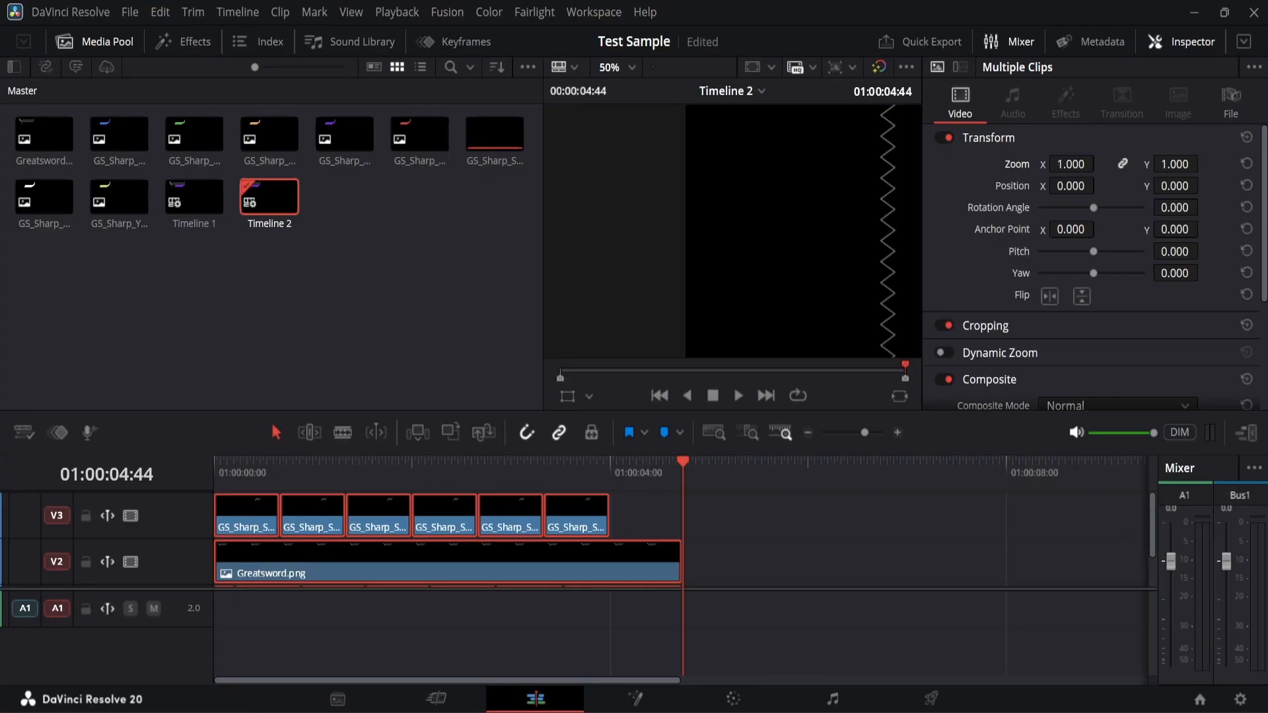
pyautogui.moveTo(1070, 185)
pyautogui.mouseDown()
pyautogui.moveTo(1100, 185)
pyautogui.moveTo(1099, 164)
pyautogui.moveTo(1100, 185)
pyautogui.moveTo(1100, 164)
pyautogui.moveTo(1071, 189)
pyautogui.moveTo(1074, 166)
pyautogui.moveTo(1068, 189)
pyautogui.moveTo(1100, 186)
pyautogui.moveTo(1071, 185)
pyautogui.mouseUp()
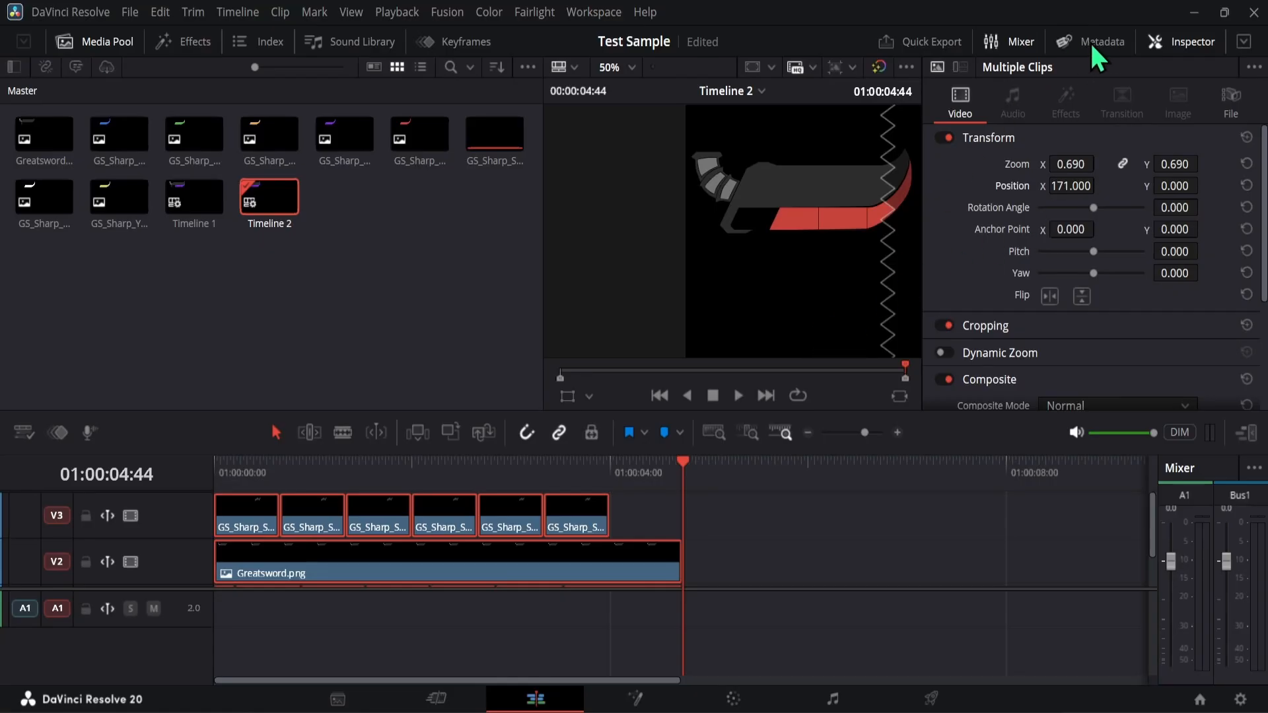
pyautogui.click(1165, 41)
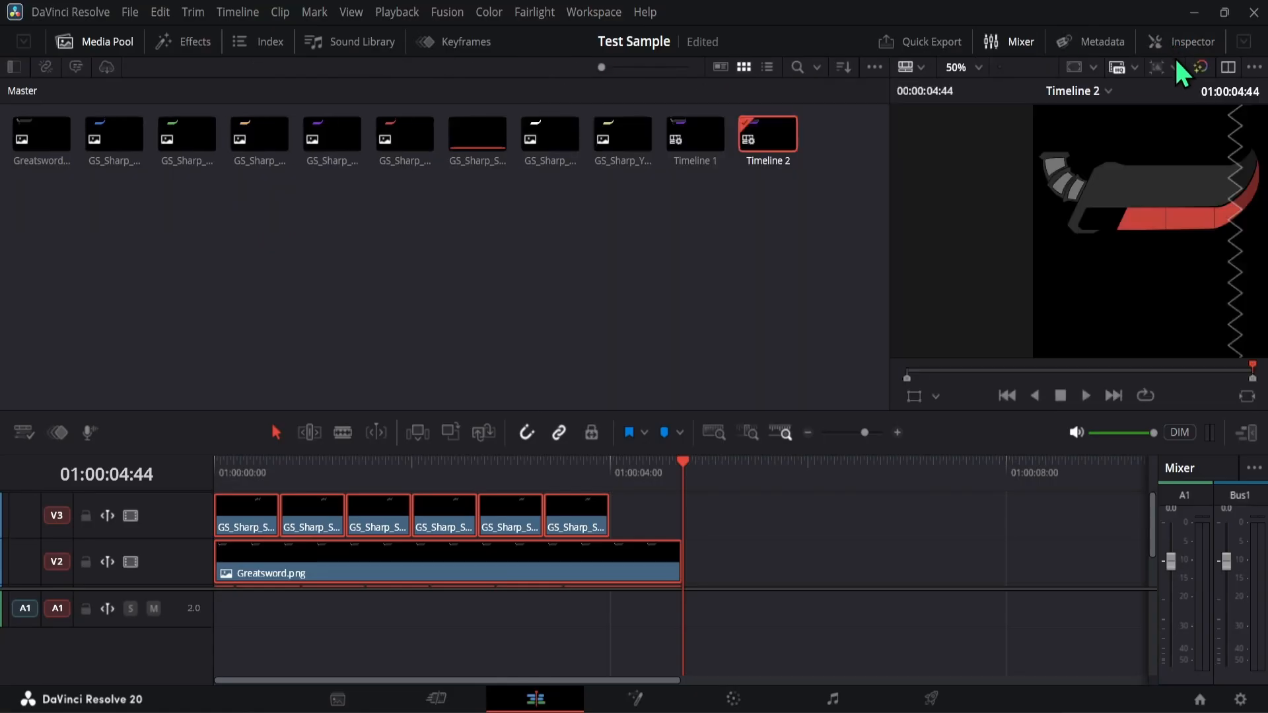
# - Return the playhead to 01:00:00:00 on Timeline 2 and clear the media pool selection
pyautogui.click(1228, 67)
pyautogui.click(1228, 67)
pyautogui.moveTo(388, 467); pyautogui.dragTo(177, 481)
pyautogui.click(363, 289)
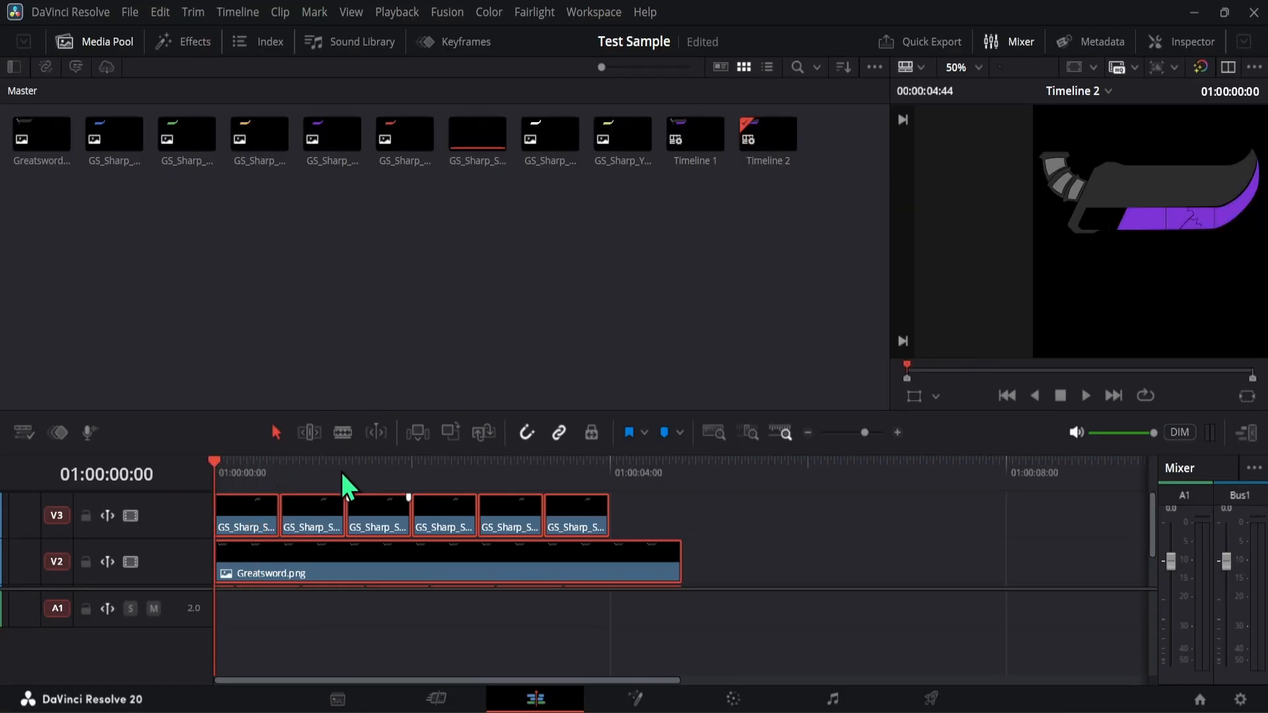
# - Insert a basic Text title at the start of track V4 on Timeline 2 and save the project
pyautogui.scroll(1, 179, 545)
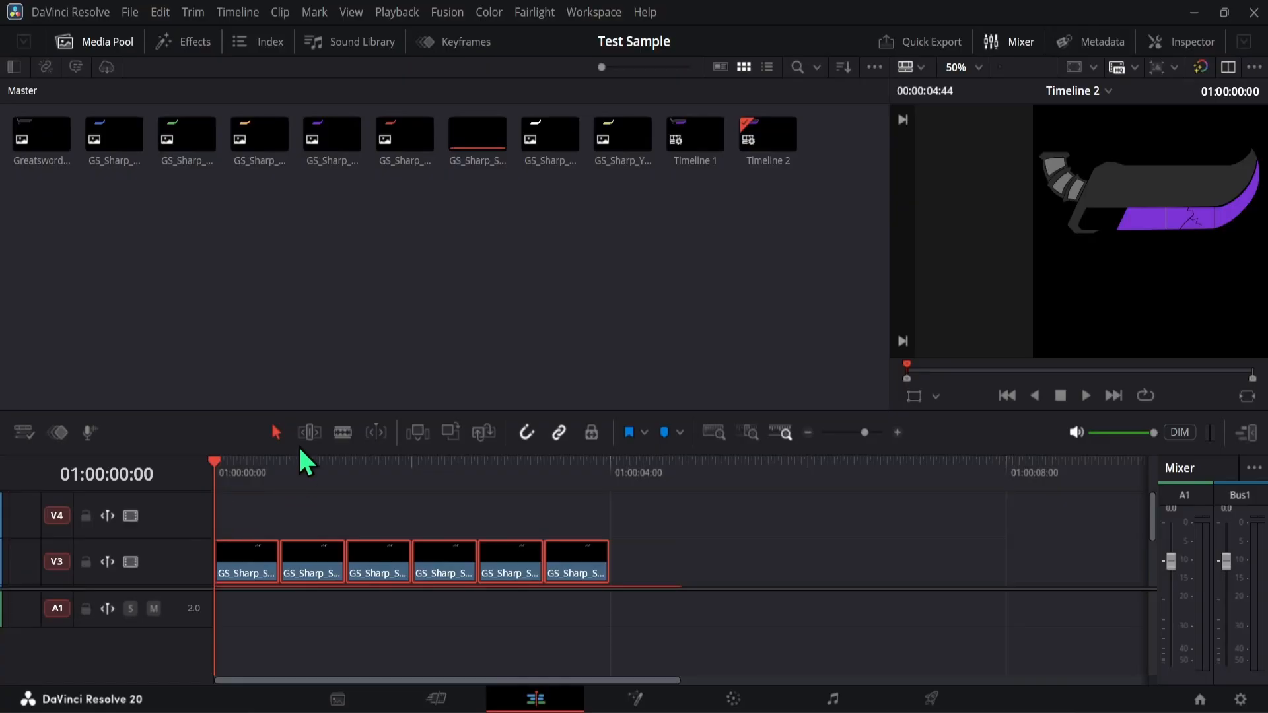
pyautogui.click(191, 41)
pyautogui.click(14, 66)
pyautogui.click(14, 66)
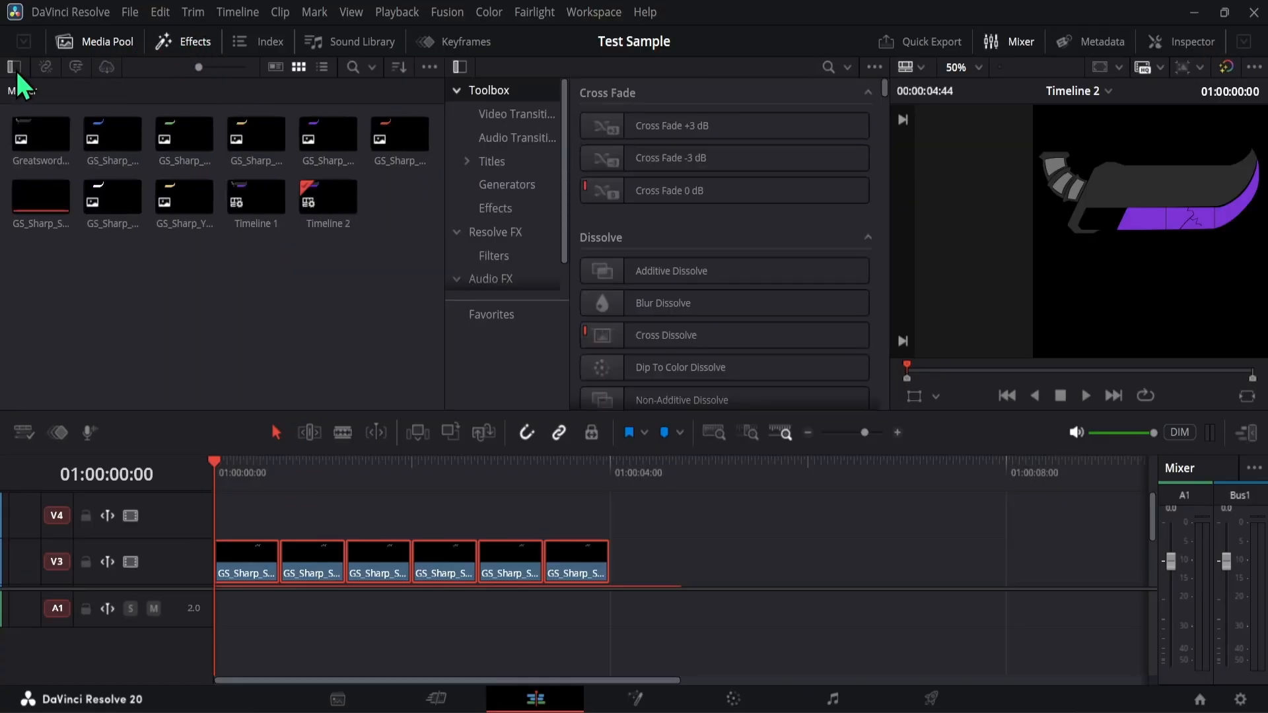
pyautogui.click(111, 41)
pyautogui.click(111, 41)
pyautogui.click(111, 41)
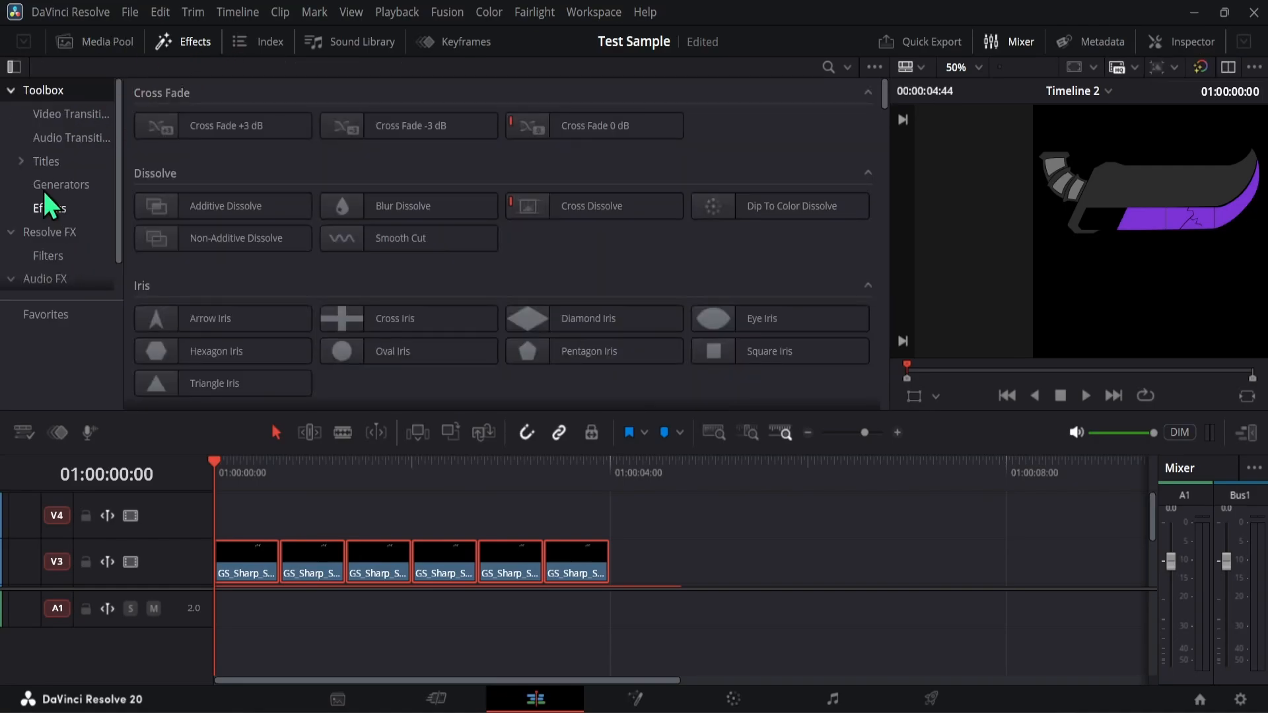
pyautogui.click(48, 162)
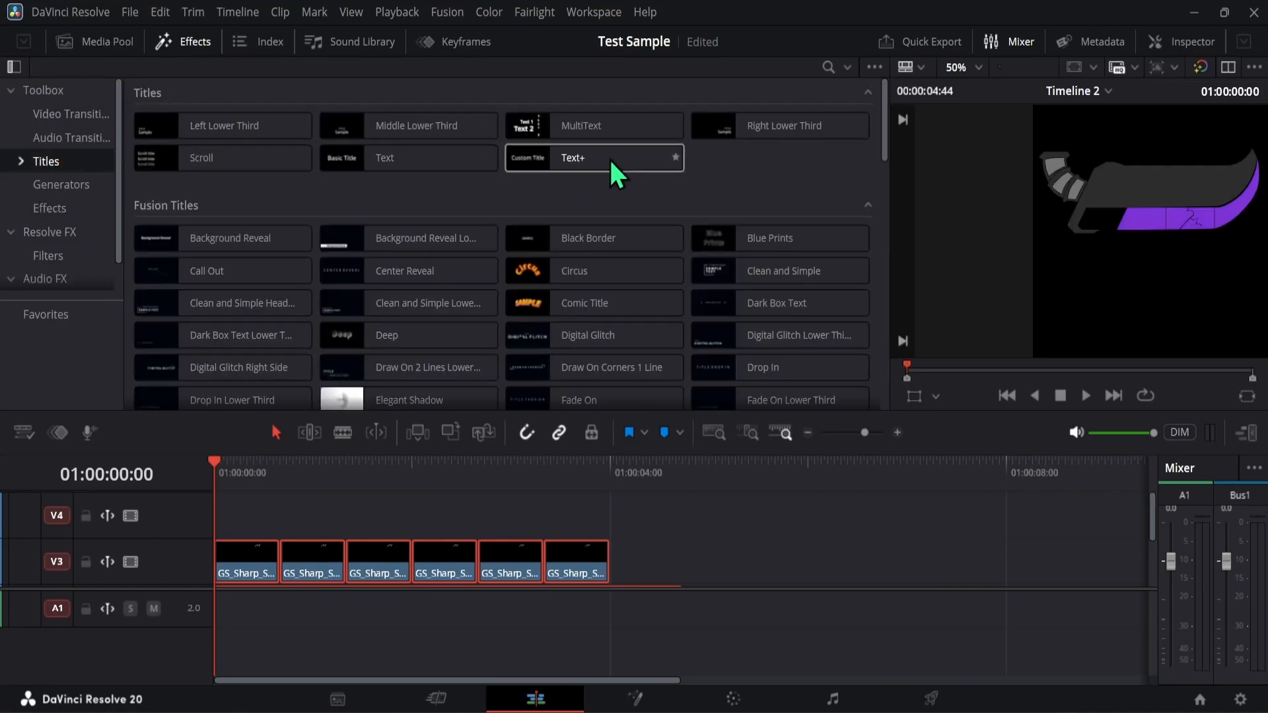
pyautogui.click(403, 156)
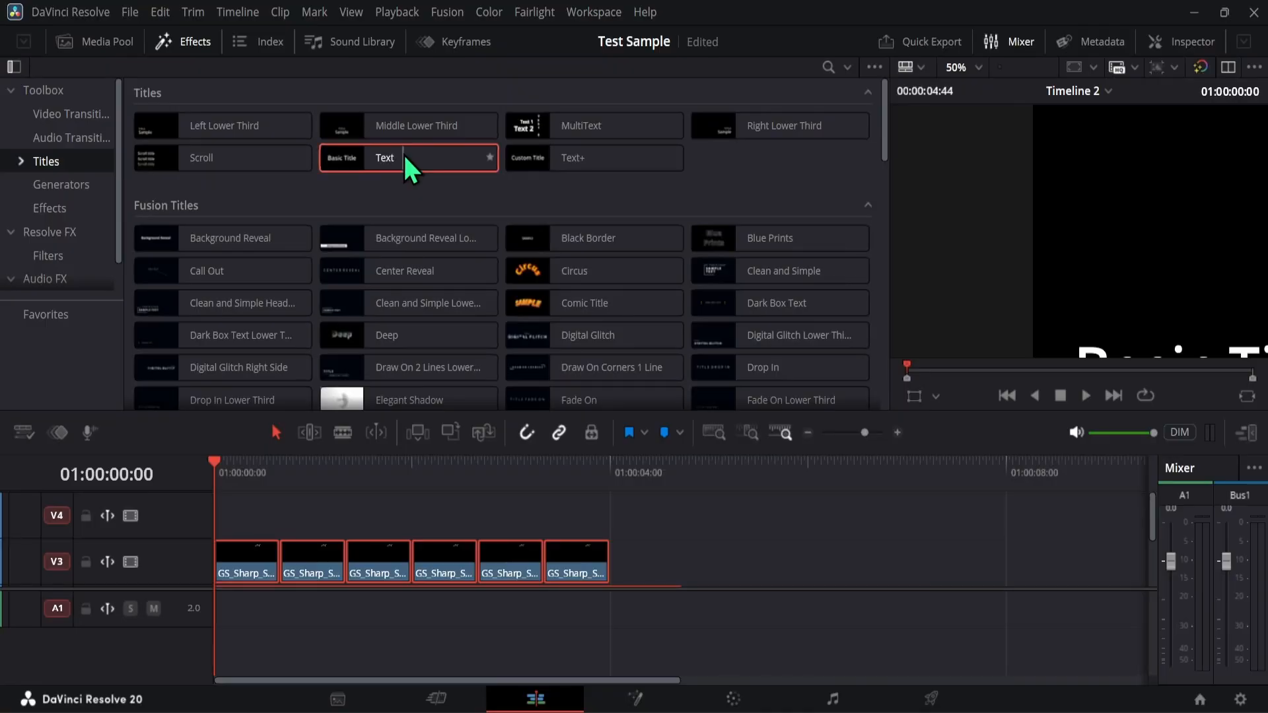
pyautogui.moveTo(315, 489); pyautogui.dragTo(218, 525)
pyautogui.click(289, 515)
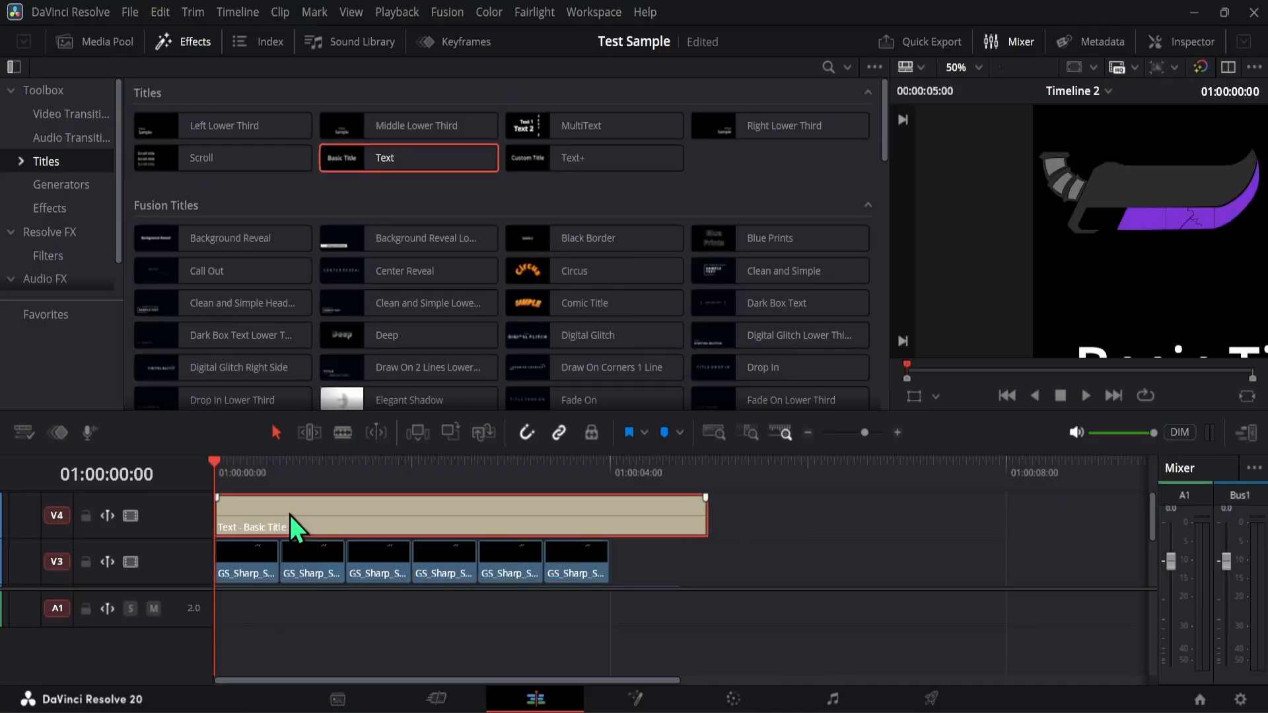
pyautogui.hotkey('ctrl', 's')
# - Show the track index in place of the media pool and open the Inspector for the title clip
pyautogui.click(131, 49)
pyautogui.click(254, 42)
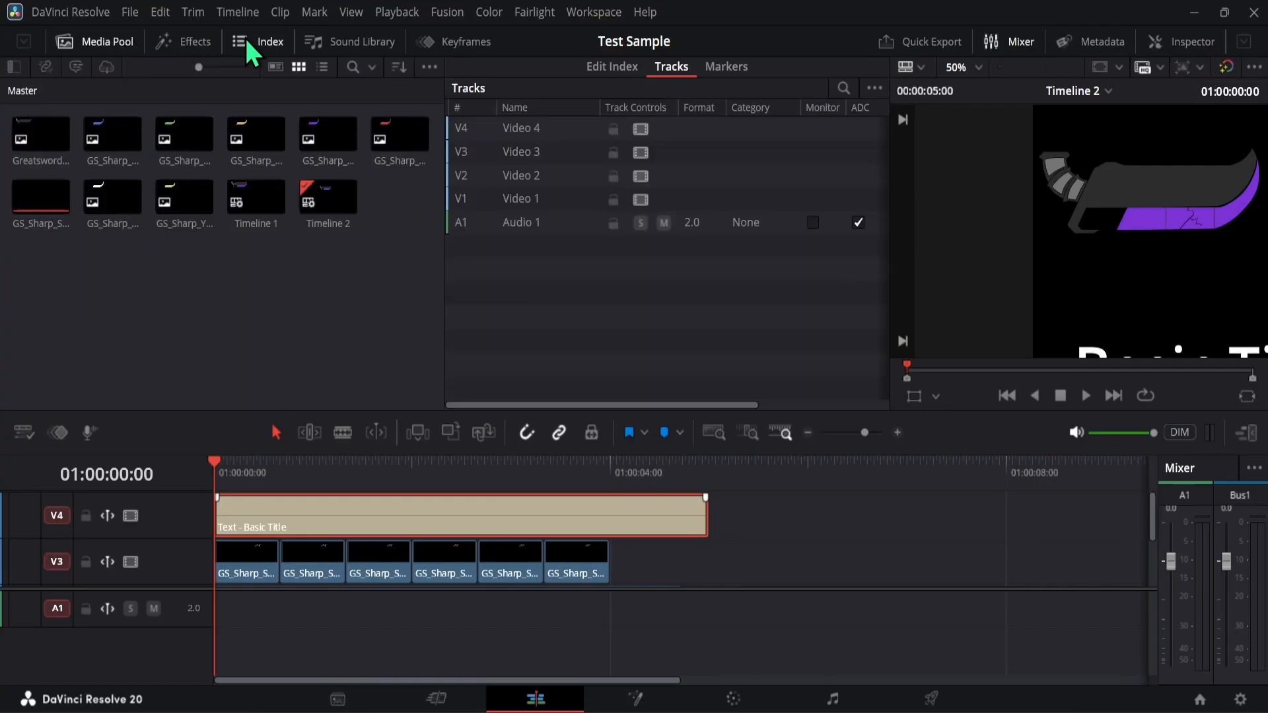
pyautogui.click(102, 44)
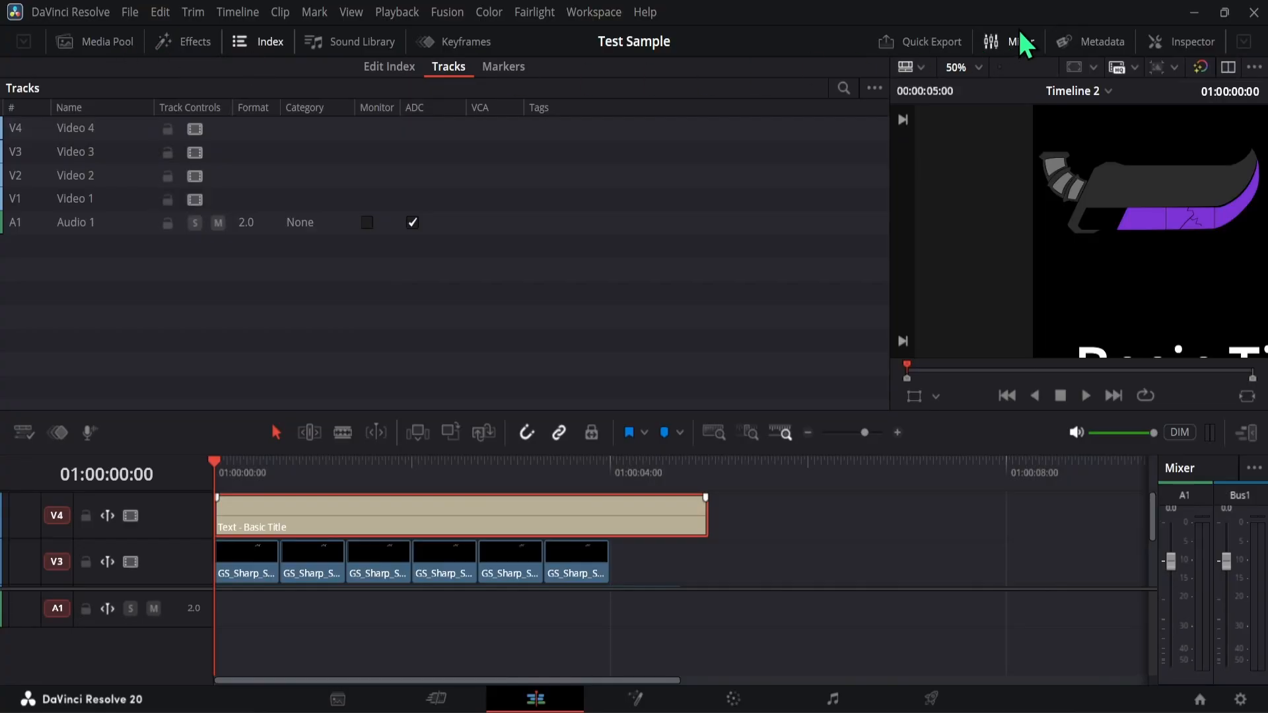
pyautogui.click(1183, 46)
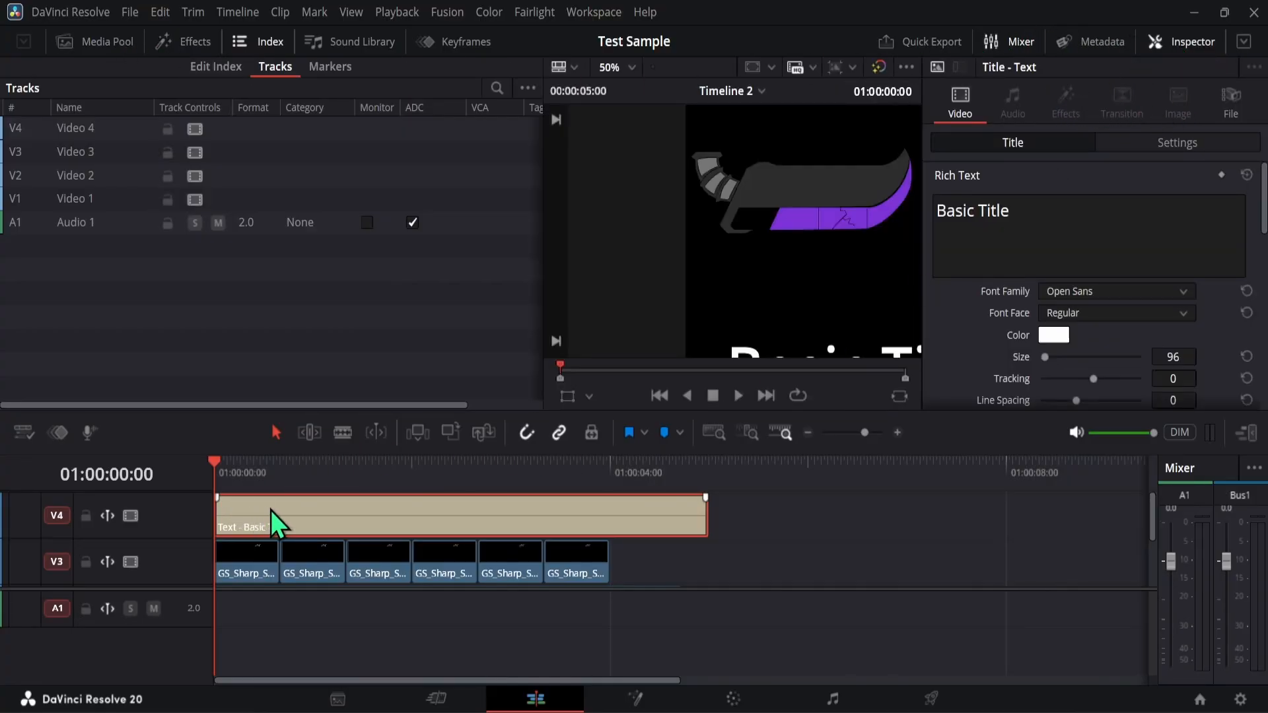
# - Replace the default title text with "New Shatter Animation"
pyautogui.doubleClick(1024, 210)
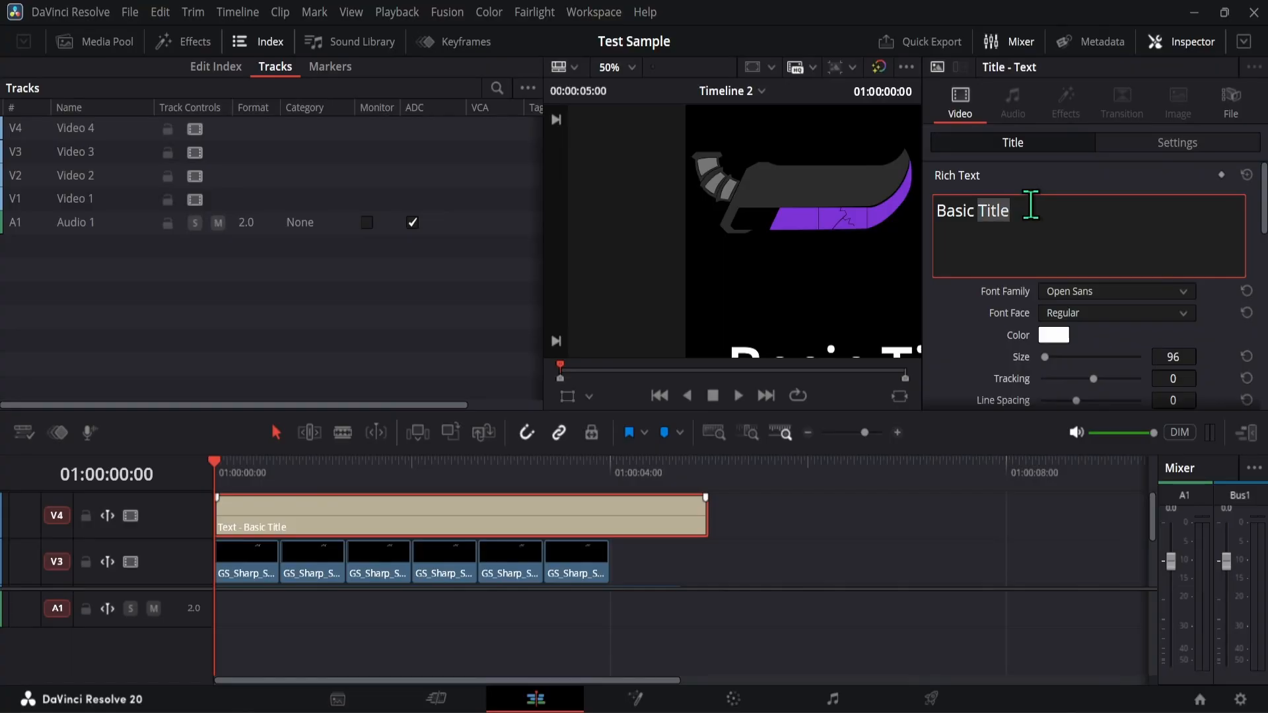
pyautogui.press('BackSpace')
pyautogui.press('BackSpace')
pyautogui.press('BackSpace')
pyautogui.press('BackSpace')
pyautogui.press('BackSpace')
pyautogui.press('BackSpace')
pyautogui.press('BackSpace')
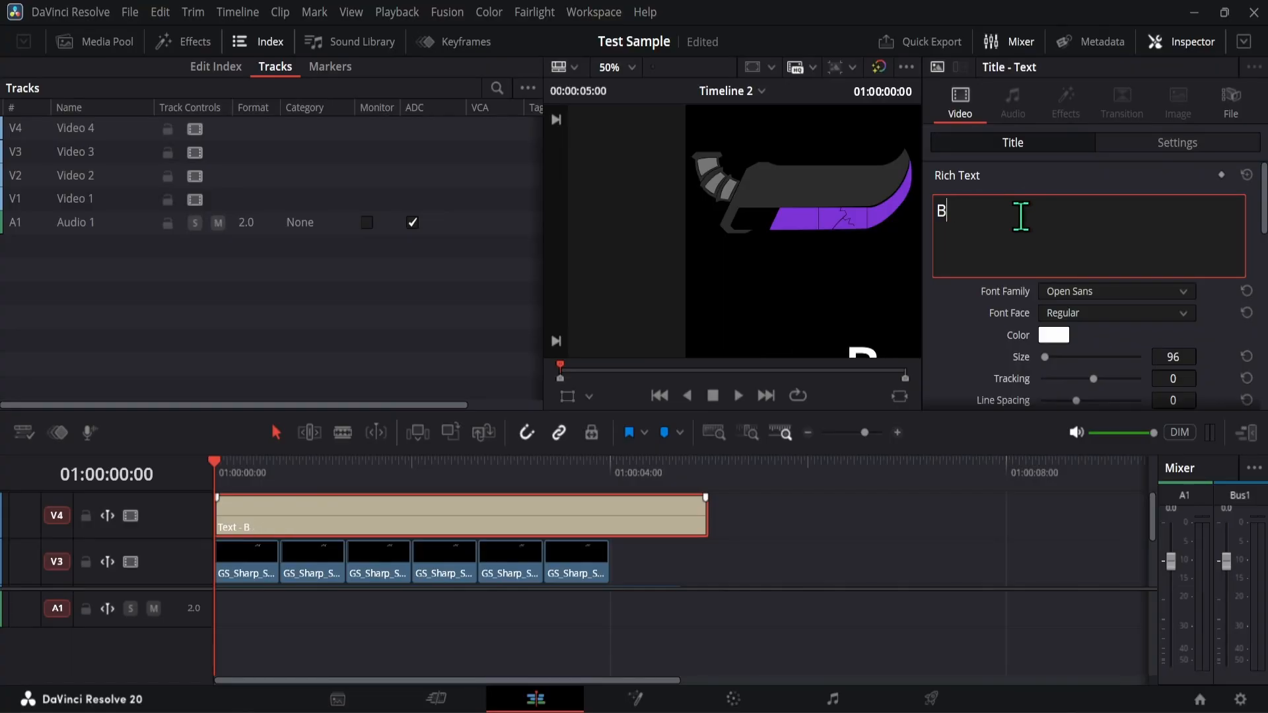
pyautogui.write('New')
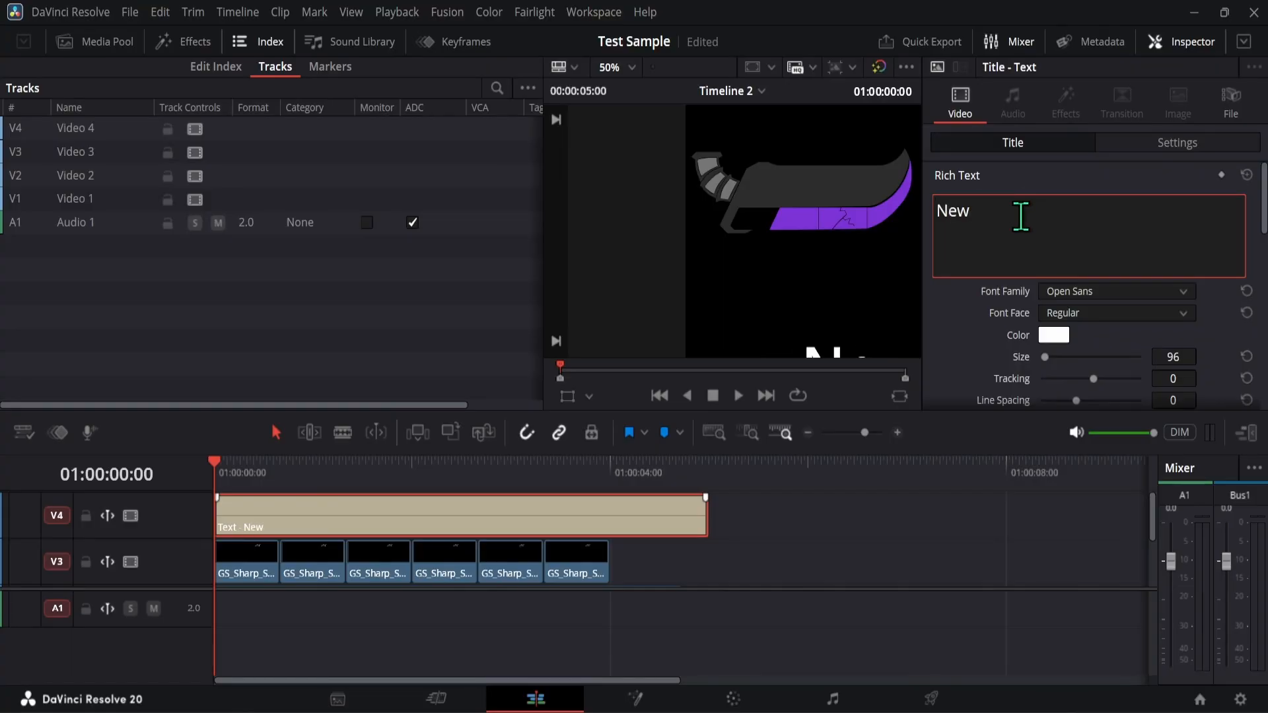
pyautogui.write(' Shatter')
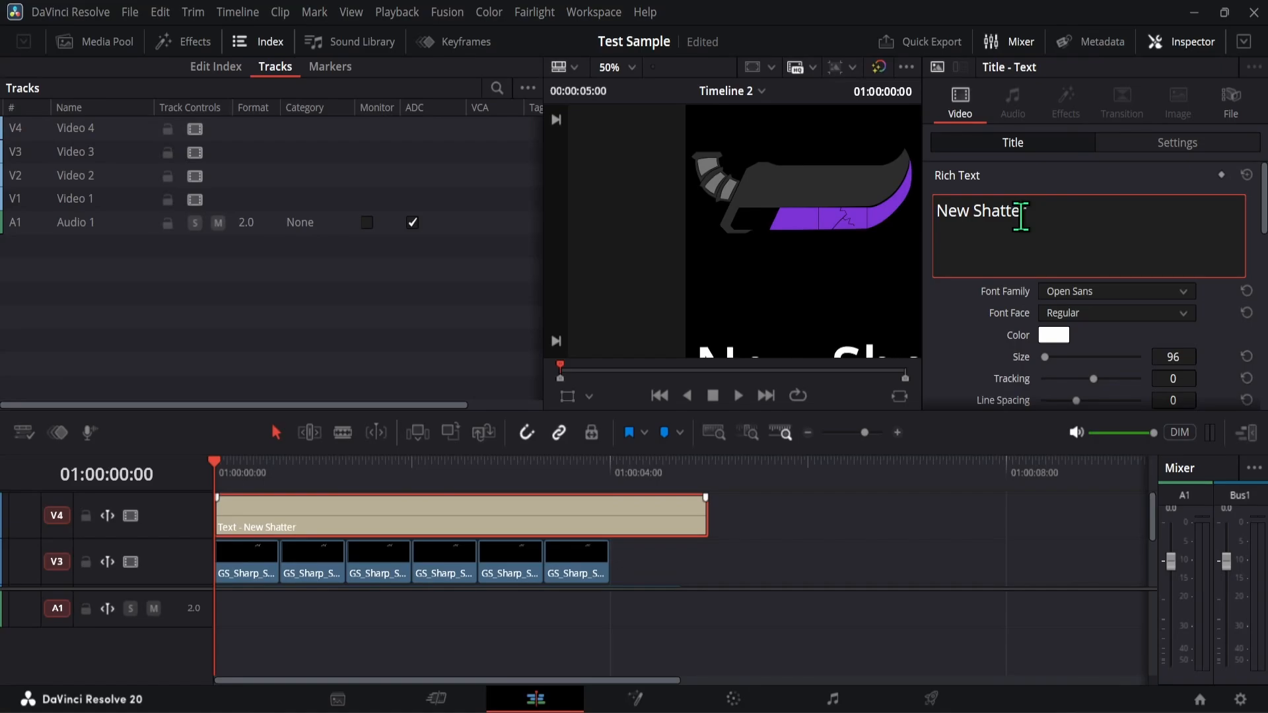
pyautogui.write(' ANim')
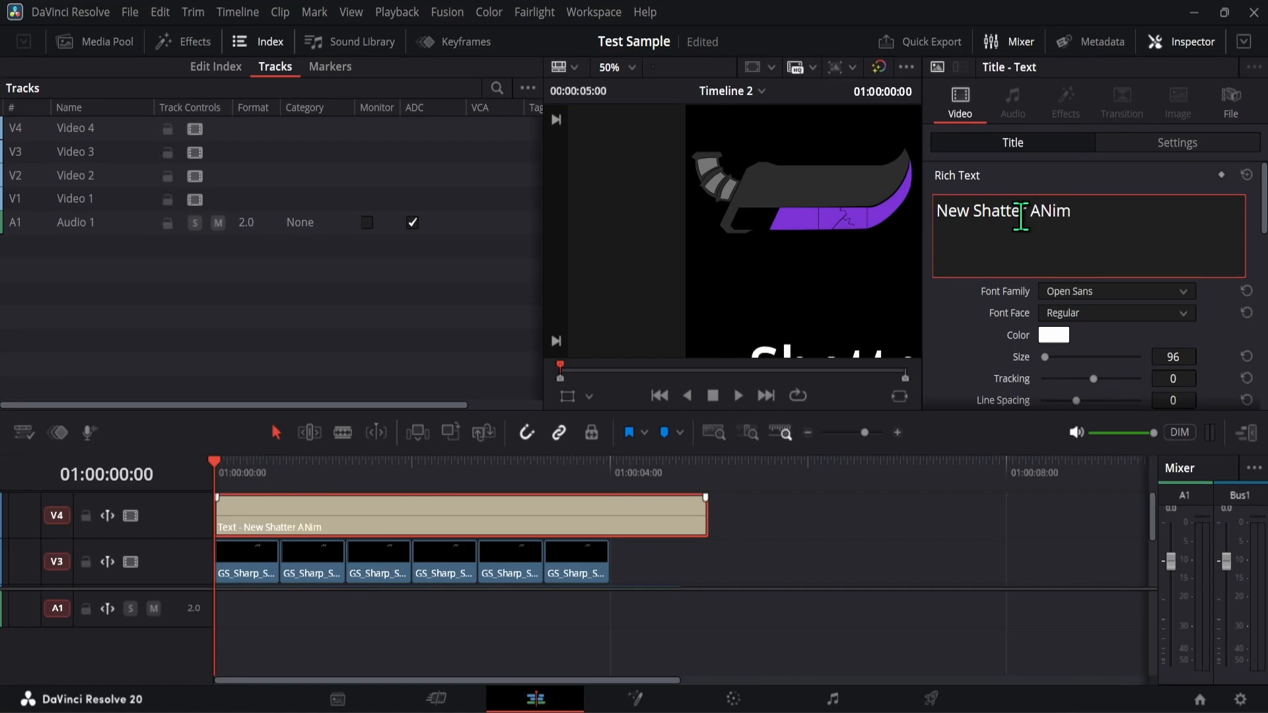
pyautogui.press('BackSpace')
pyautogui.press('BackSpace')
pyautogui.press('BackSpace')
pyautogui.write('ni')
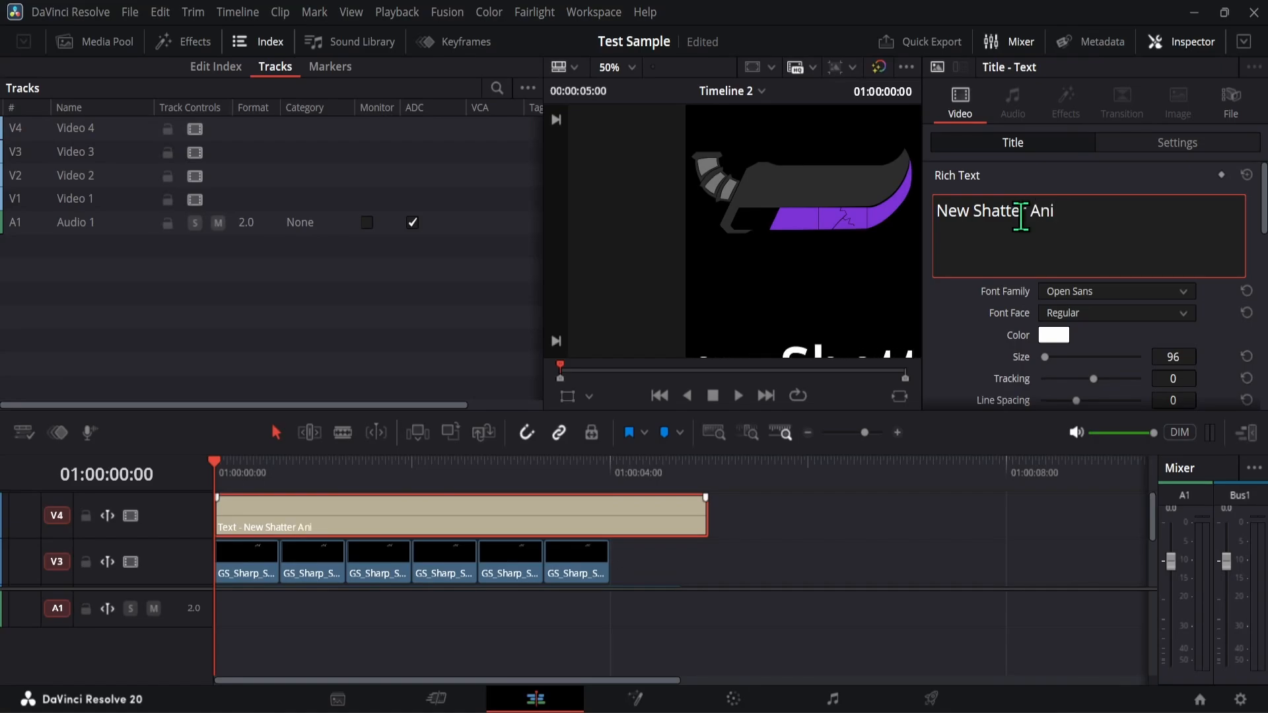
pyautogui.write('mation')
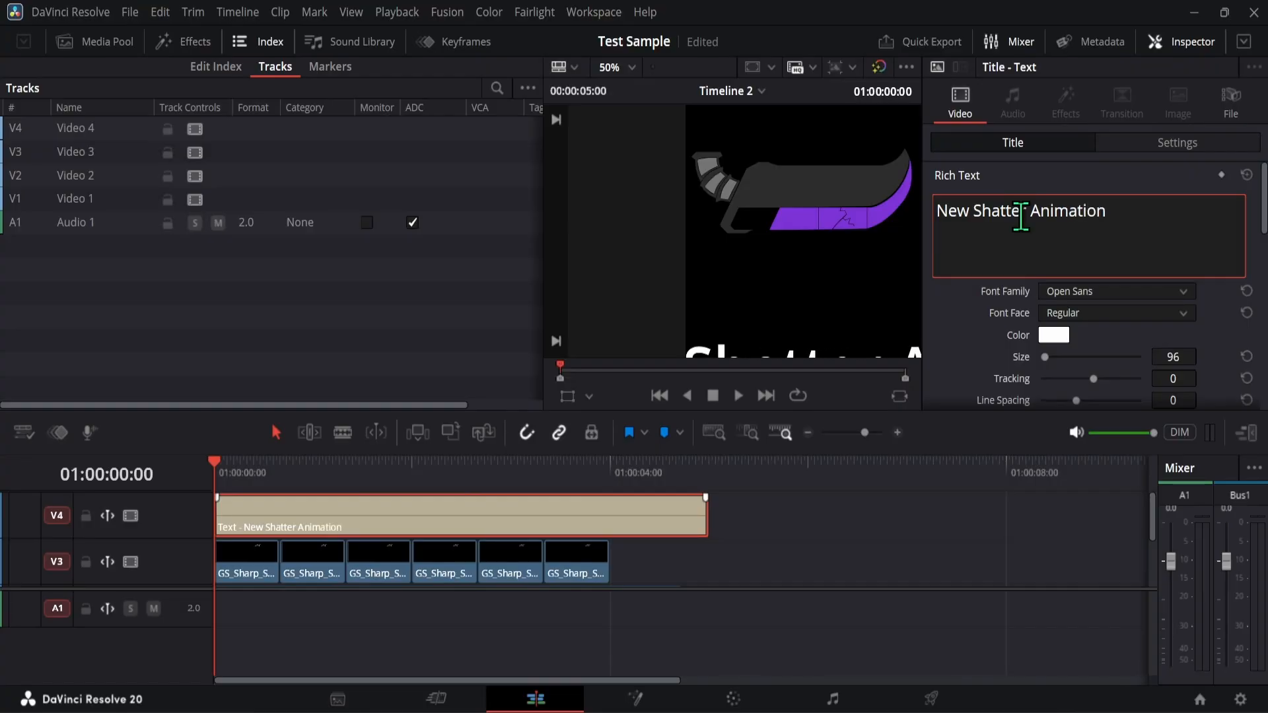
# - Add "for MHW Project R" and "(Not a MOD)" as the second and third lines of the title
pyautogui.press('Return')
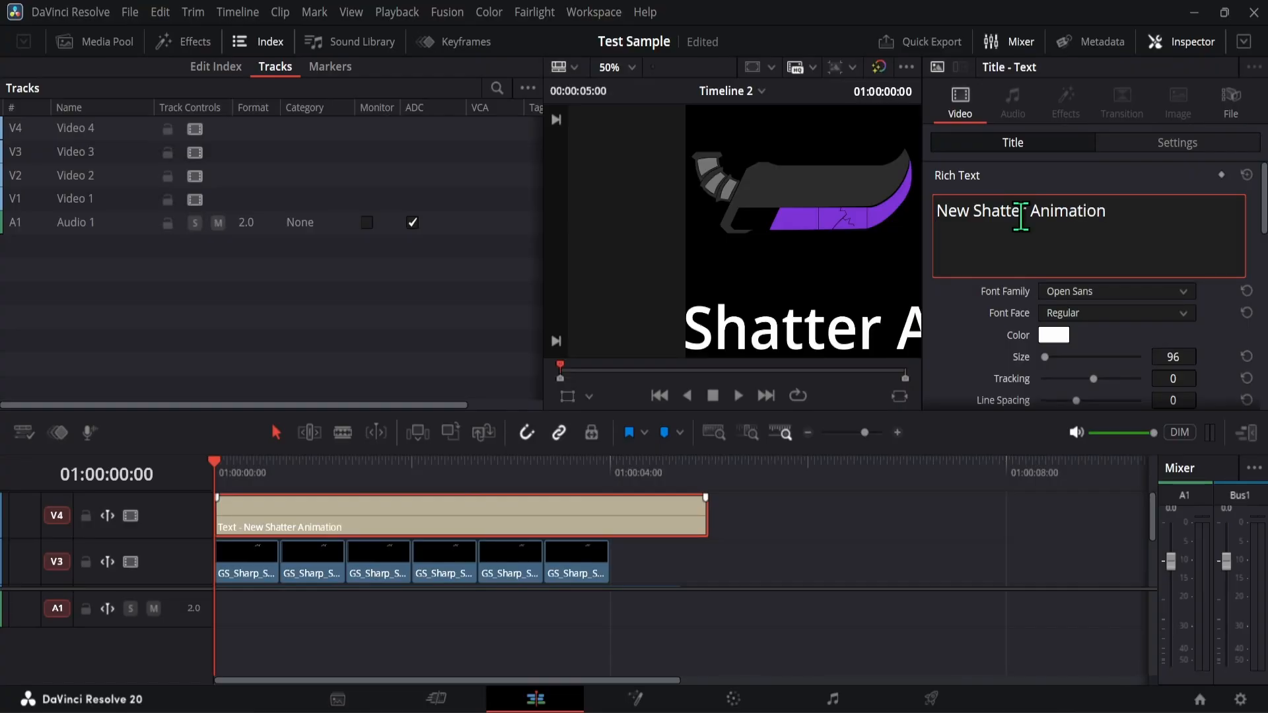
pyautogui.write('for MHW Project R')
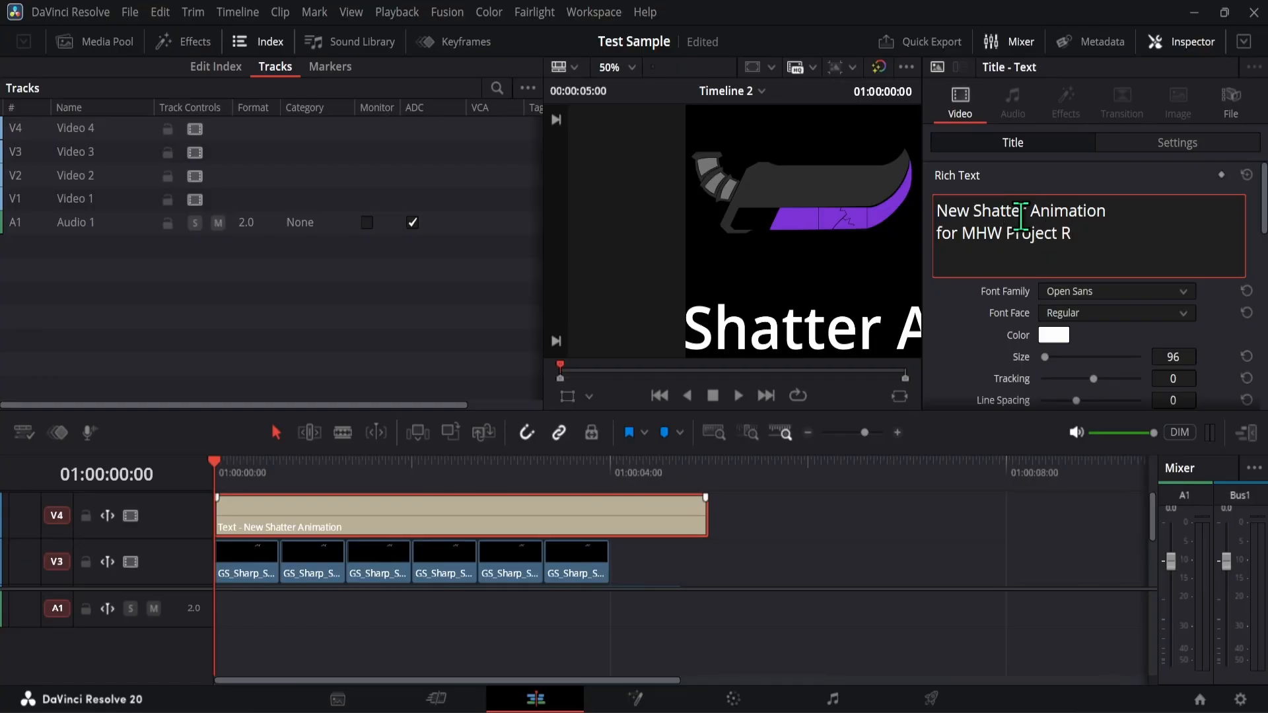
pyautogui.press('Return')
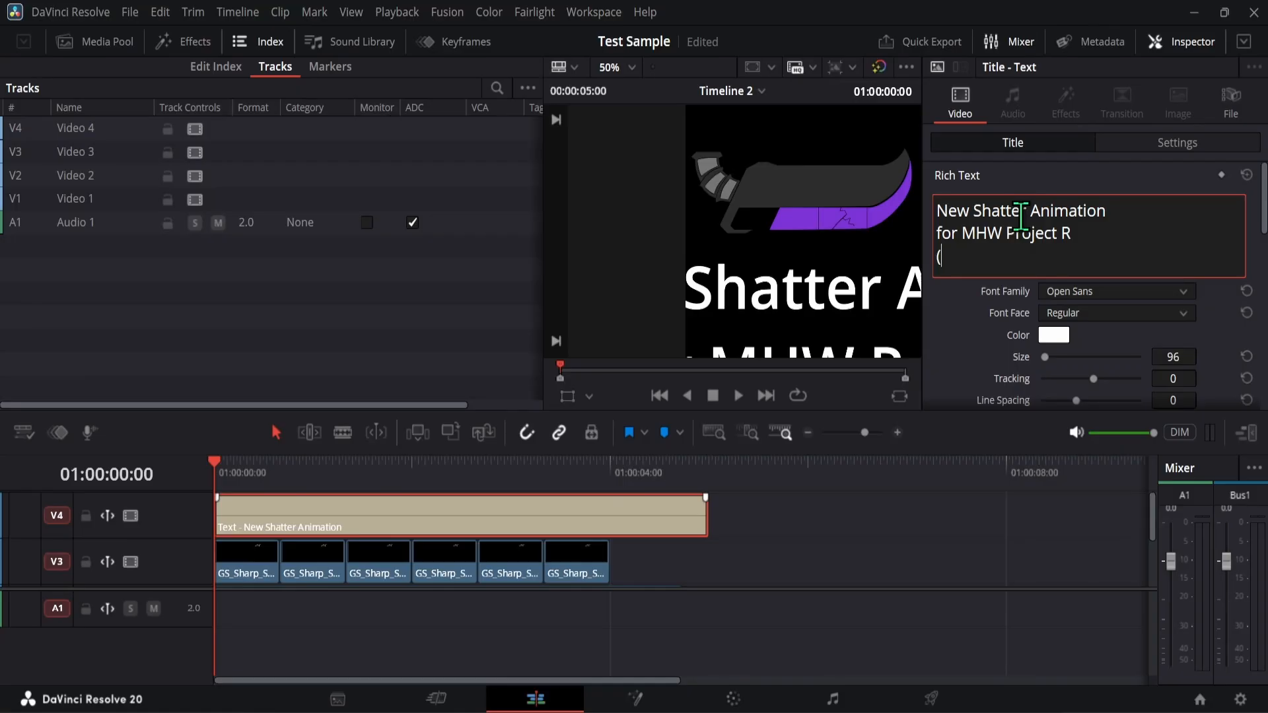
pyautogui.write('(Not a MOD')
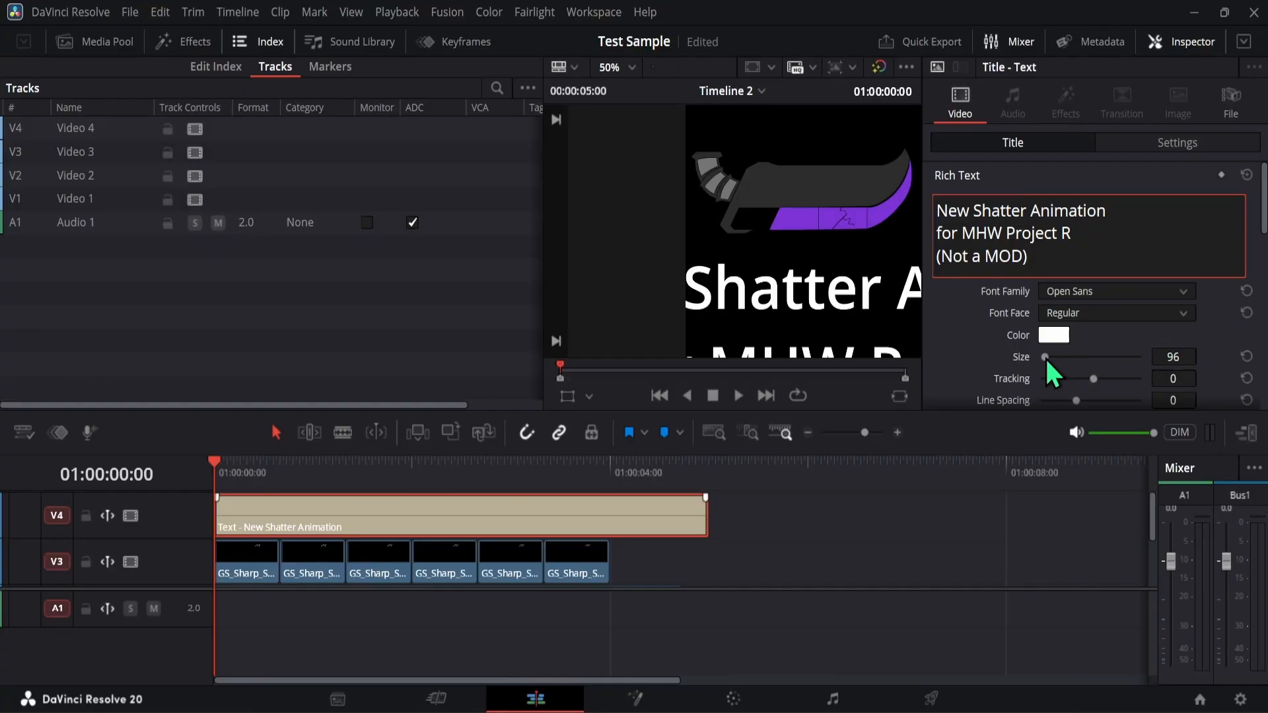
# - Set the title's font size to 30
pyautogui.moveTo(1044, 356); pyautogui.dragTo(1043, 357)
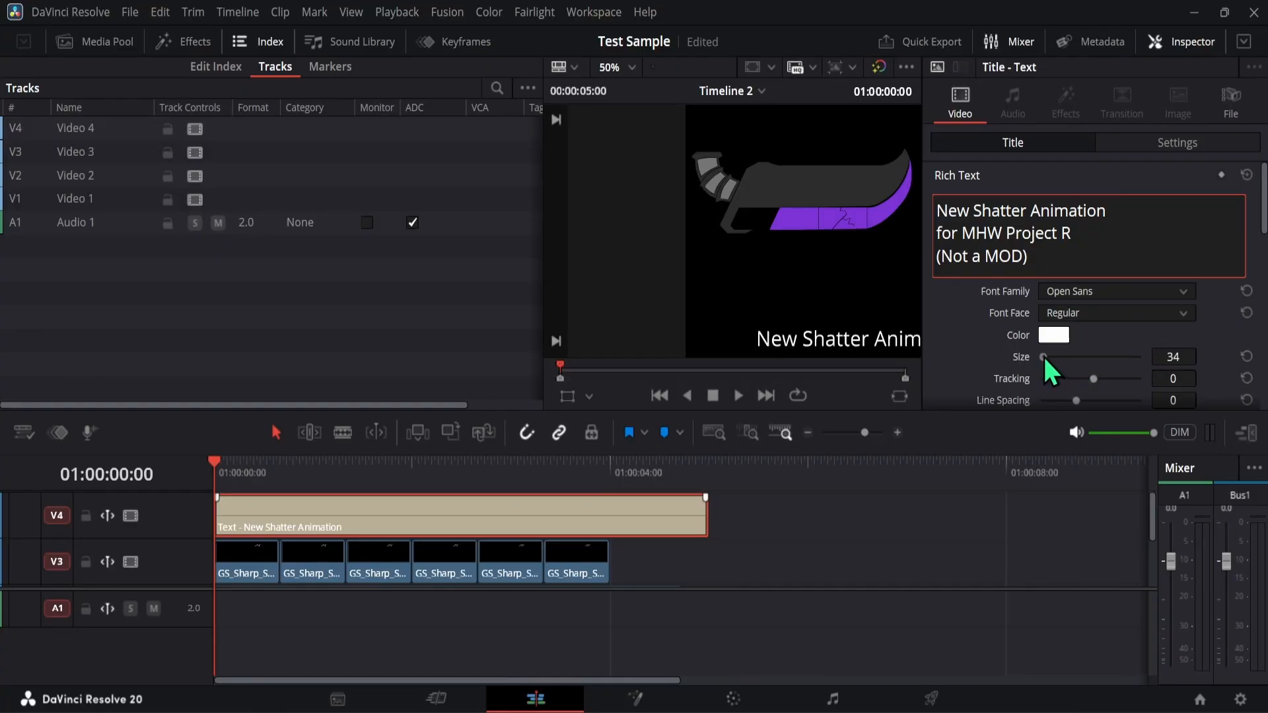
pyautogui.click(1176, 358)
pyautogui.write('30')
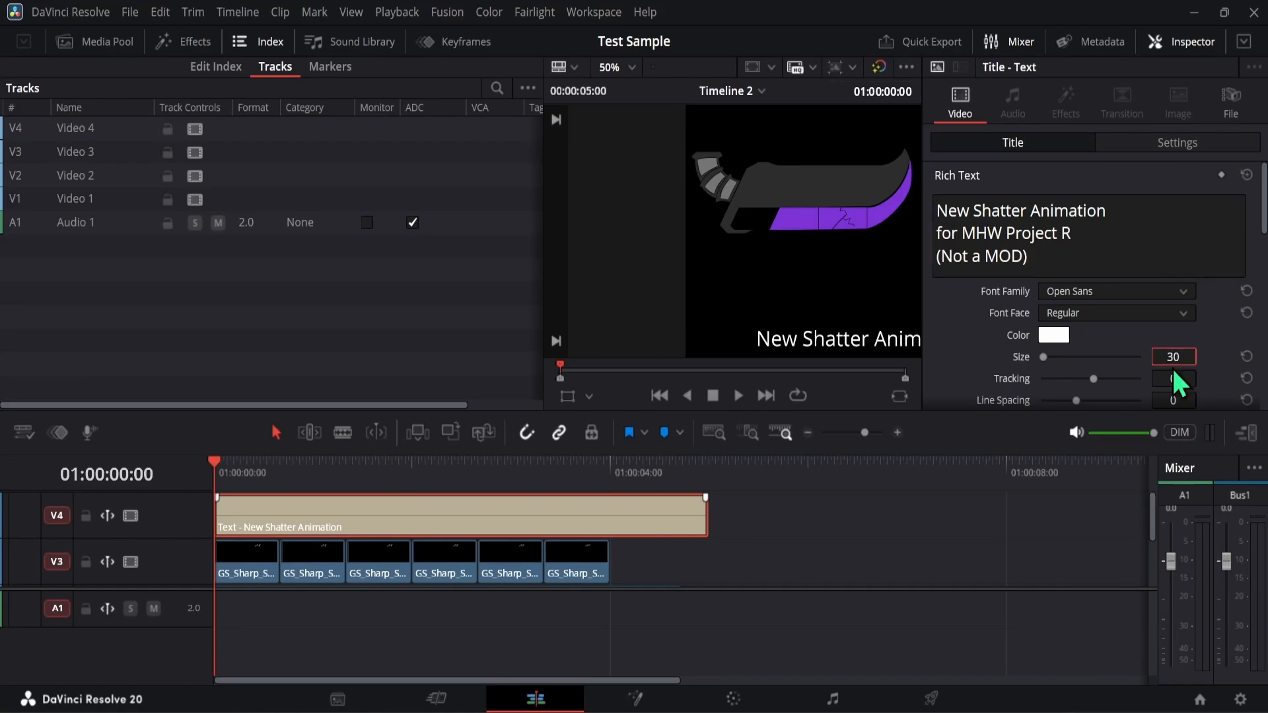
pyautogui.press('Return')
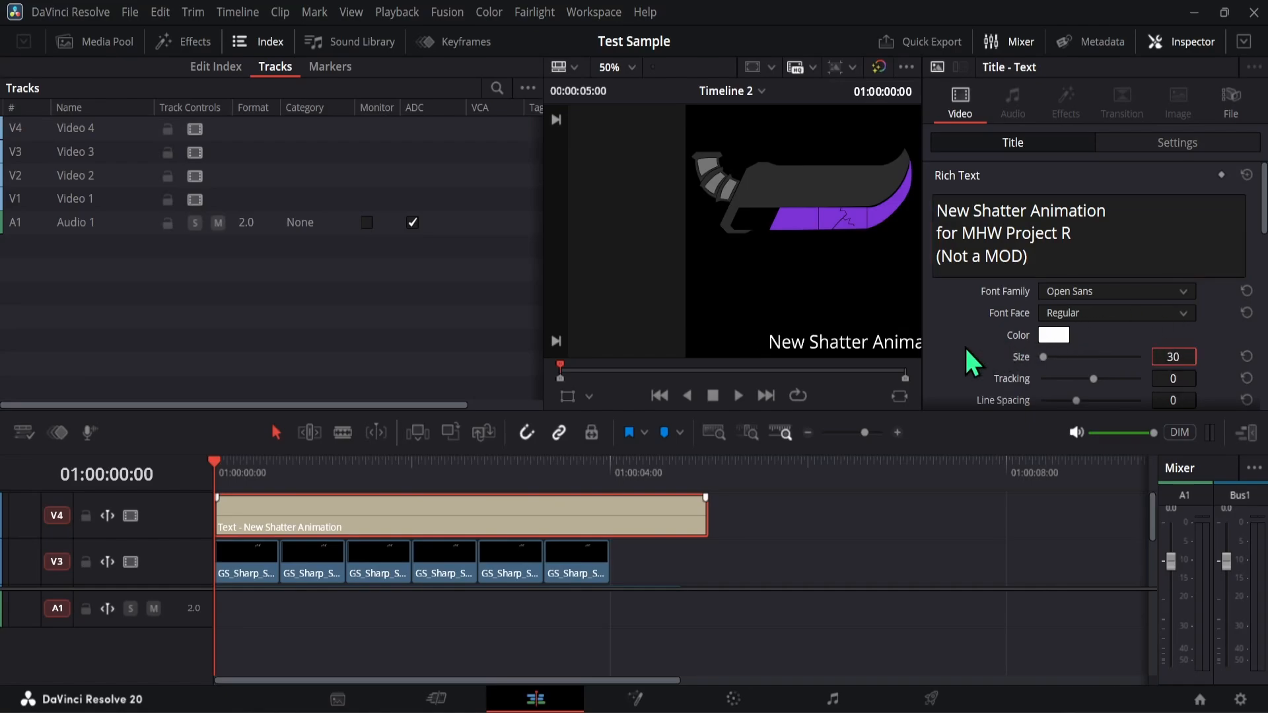
# - Move the title beneath the greatsword by setting its Position X to 371.000 and Y to 1158.000
pyautogui.scroll(-2, 973, 362)
pyautogui.scroll(-2, 971, 362)
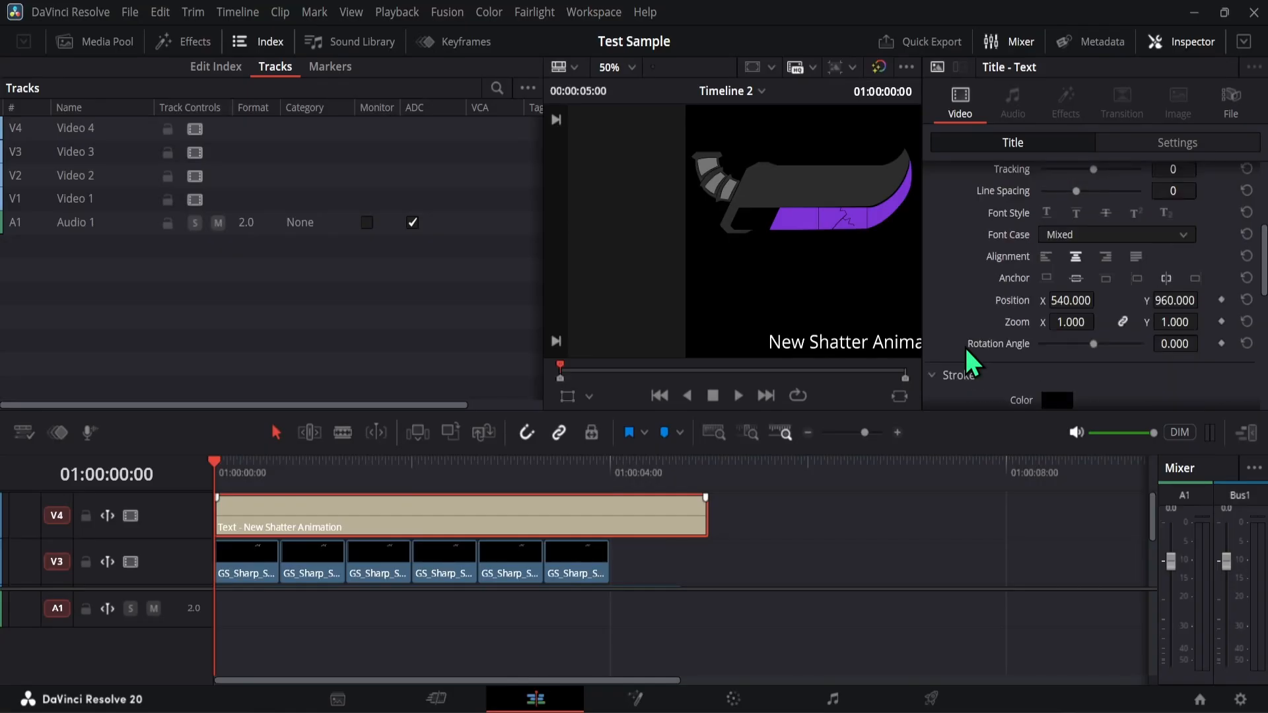
pyautogui.moveTo(1071, 303); pyautogui.dragTo(960, 304)
pyautogui.moveTo(1166, 297); pyautogui.dragTo(1203, 300)
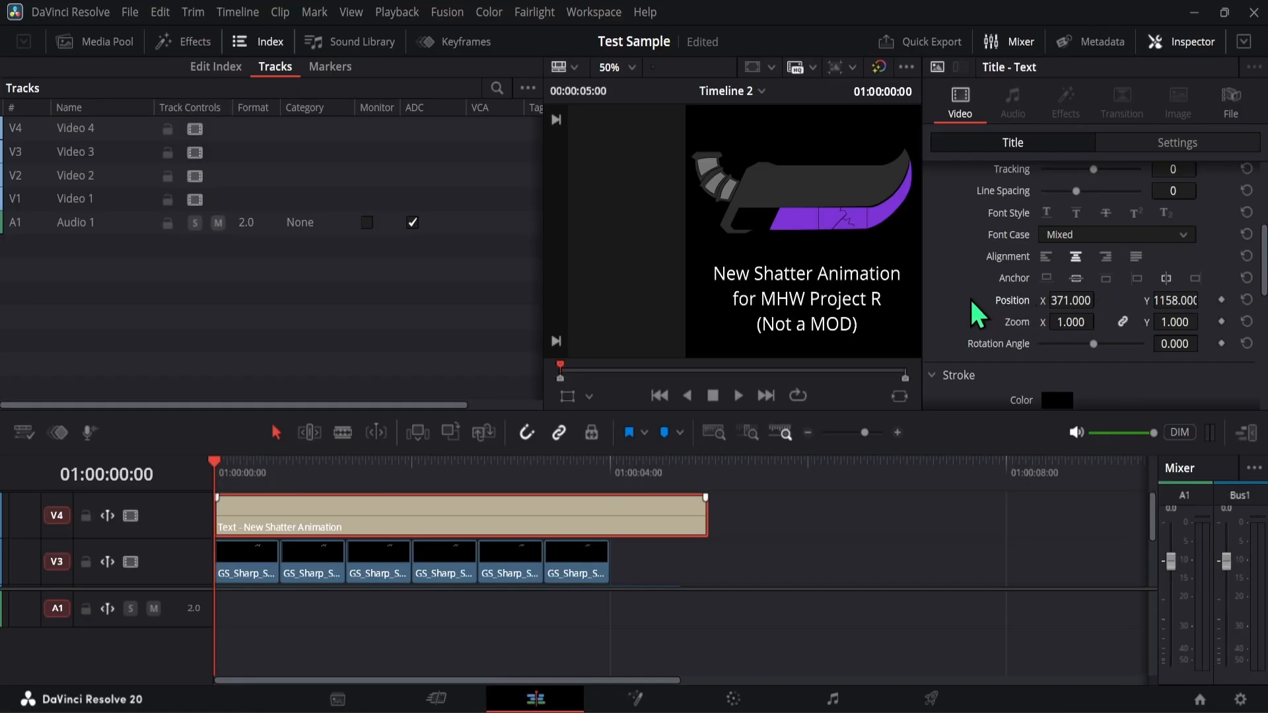
# - Append "Go to Video for" and "more!" as two further lines at the end of the title
pyautogui.scroll(3, 976, 316)
pyautogui.scroll(2, 977, 313)
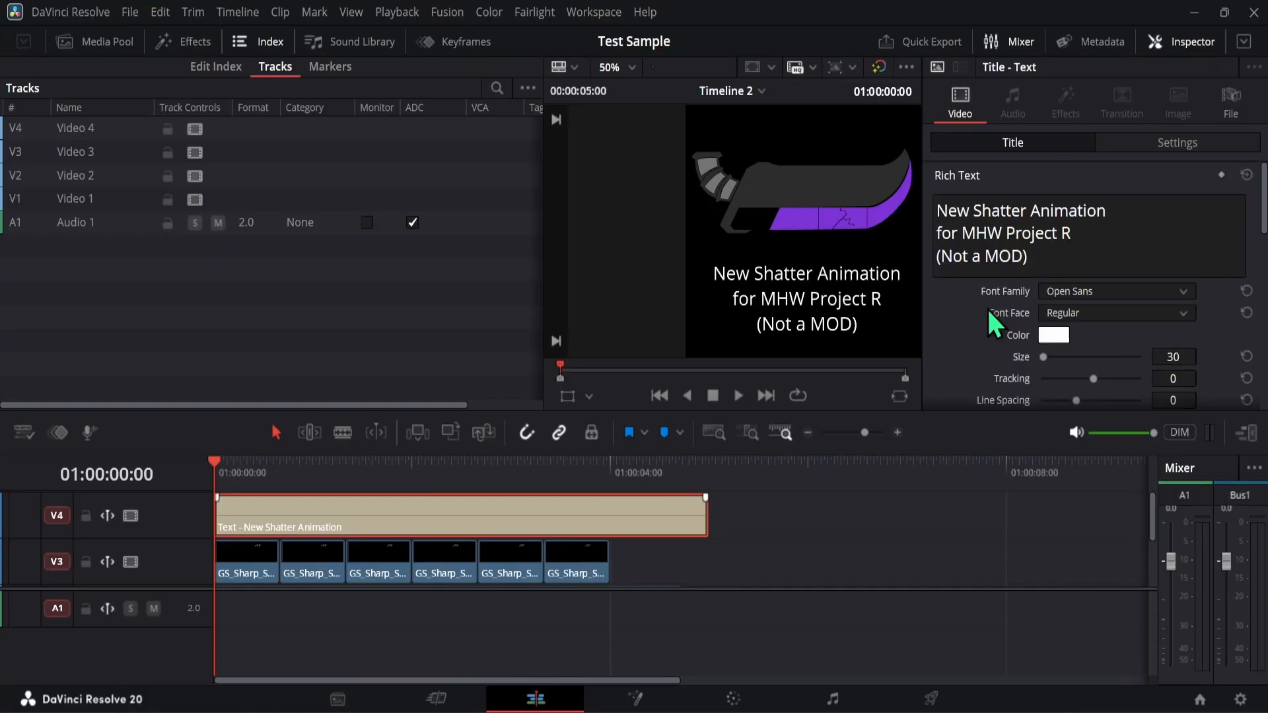
pyautogui.click(1042, 261)
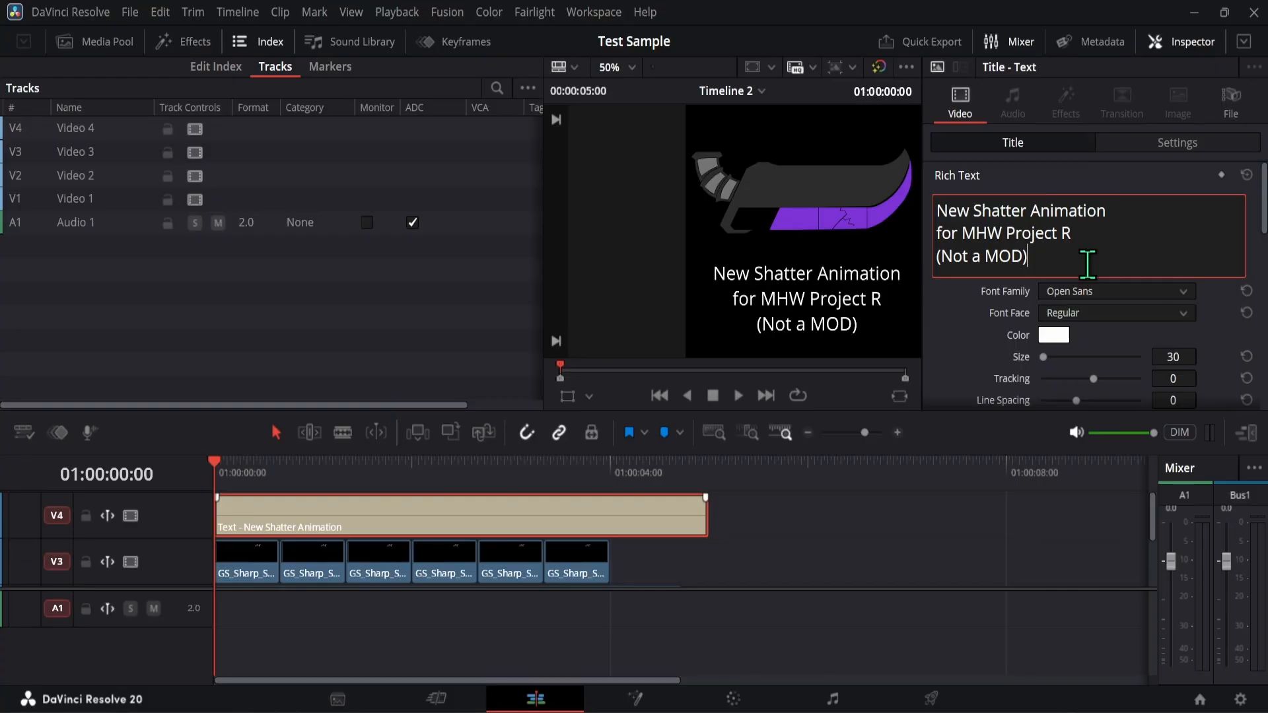
pyautogui.press('Return')
pyautogui.write('Go t')
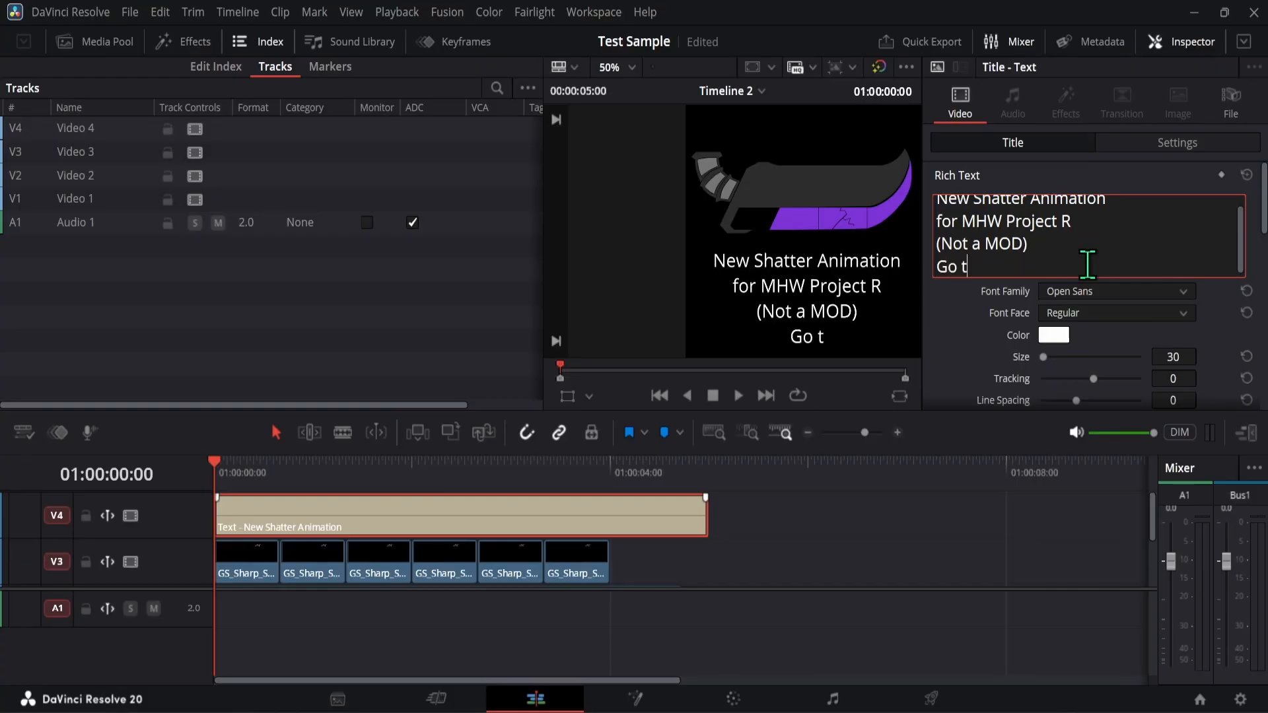
pyautogui.write('o Video for')
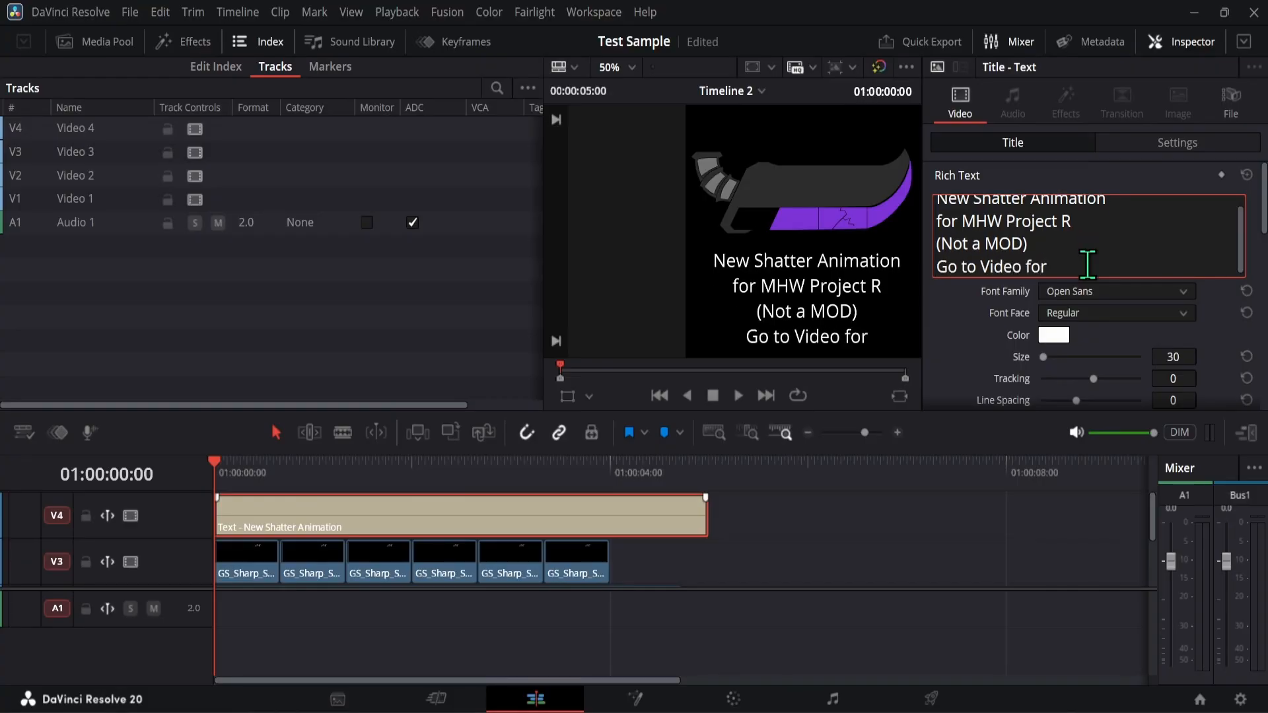
pyautogui.press('Return')
pyautogui.write('more!')
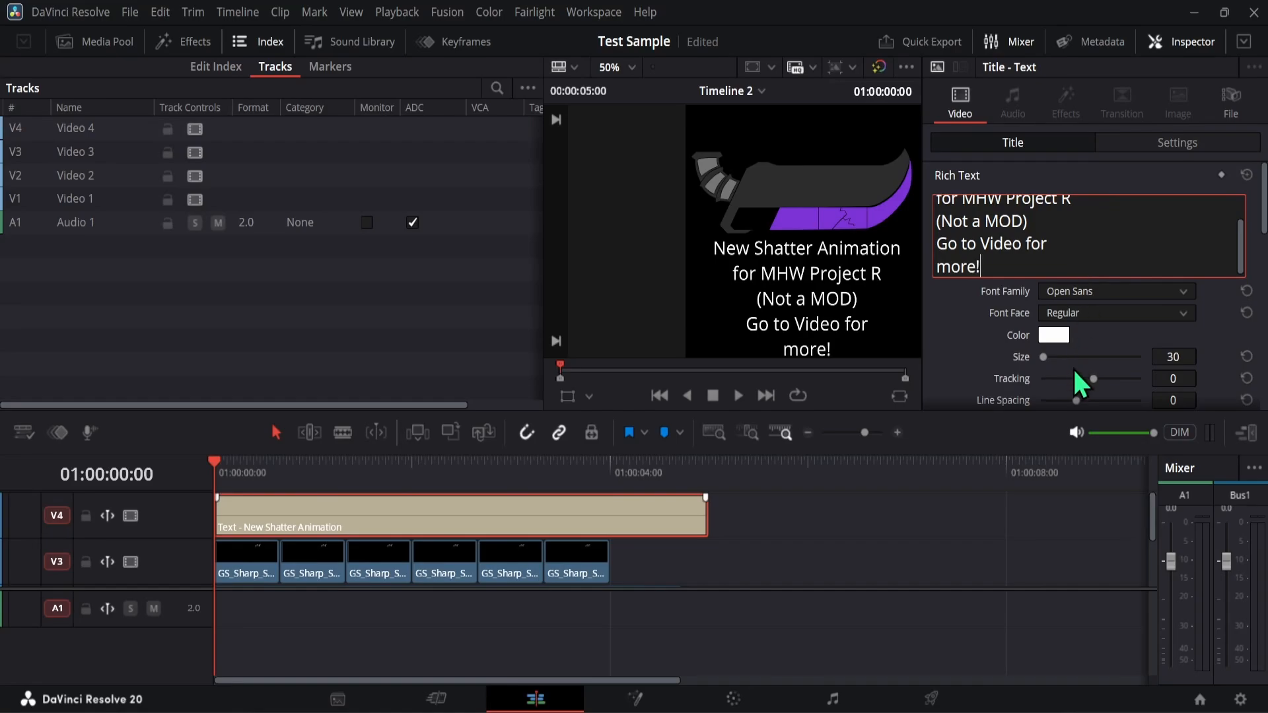
# - Set the title's Position Y to 1173.000, keeping Position X at 371.000
pyautogui.scroll(-2, 1022, 365)
pyautogui.scroll(-4, 1022, 366)
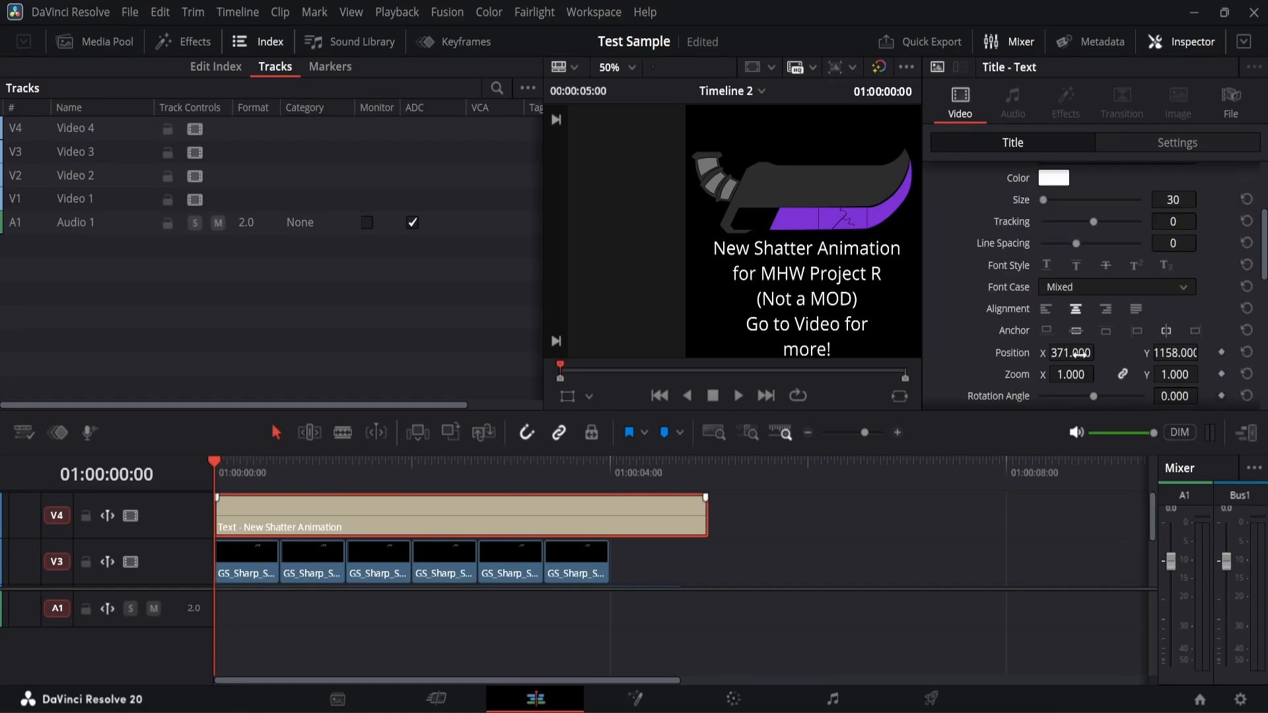
pyautogui.moveTo(1070, 352); pyautogui.dragTo(1070, 352)
pyautogui.moveTo(1168, 356); pyautogui.dragTo(1180, 355)
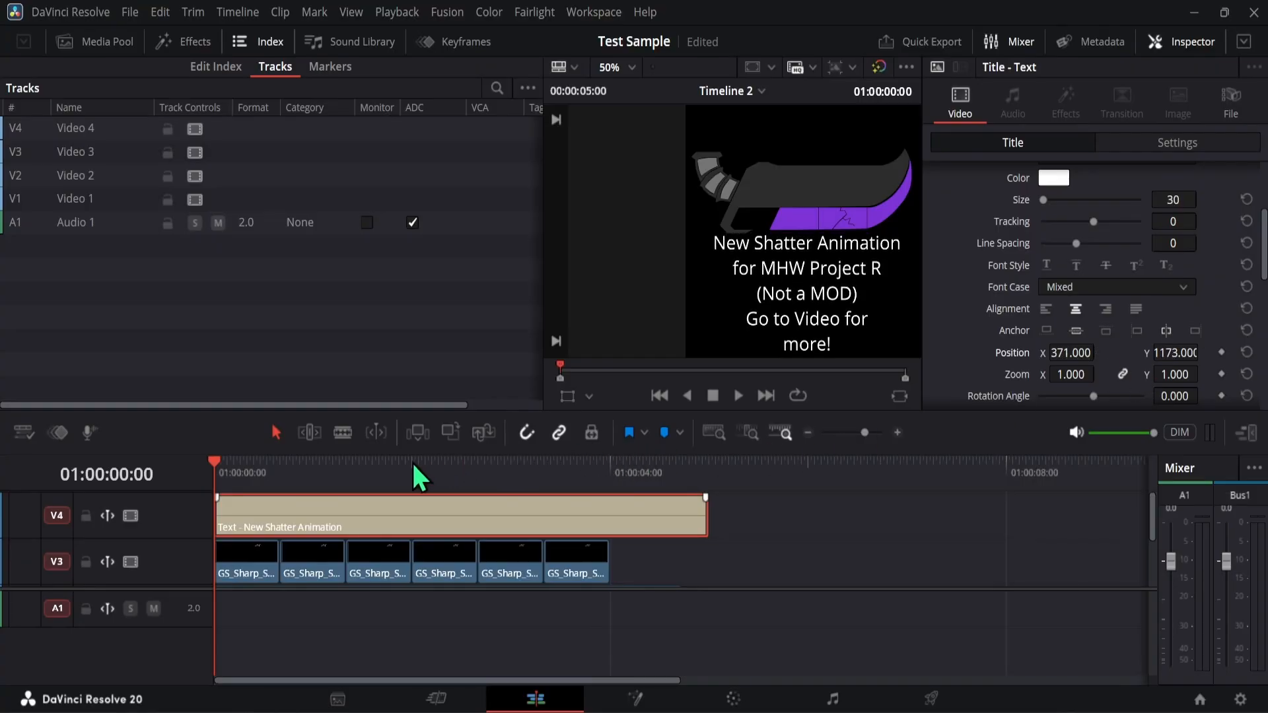
# - Shorten the title clip on V4 to 00:00:04:44 so it ends with the Greatsword.png clip, and preview the timeline
pyautogui.scroll(-2, 716, 519)
pyautogui.scroll(2, 716, 518)
pyautogui.scroll(-2, 714, 517)
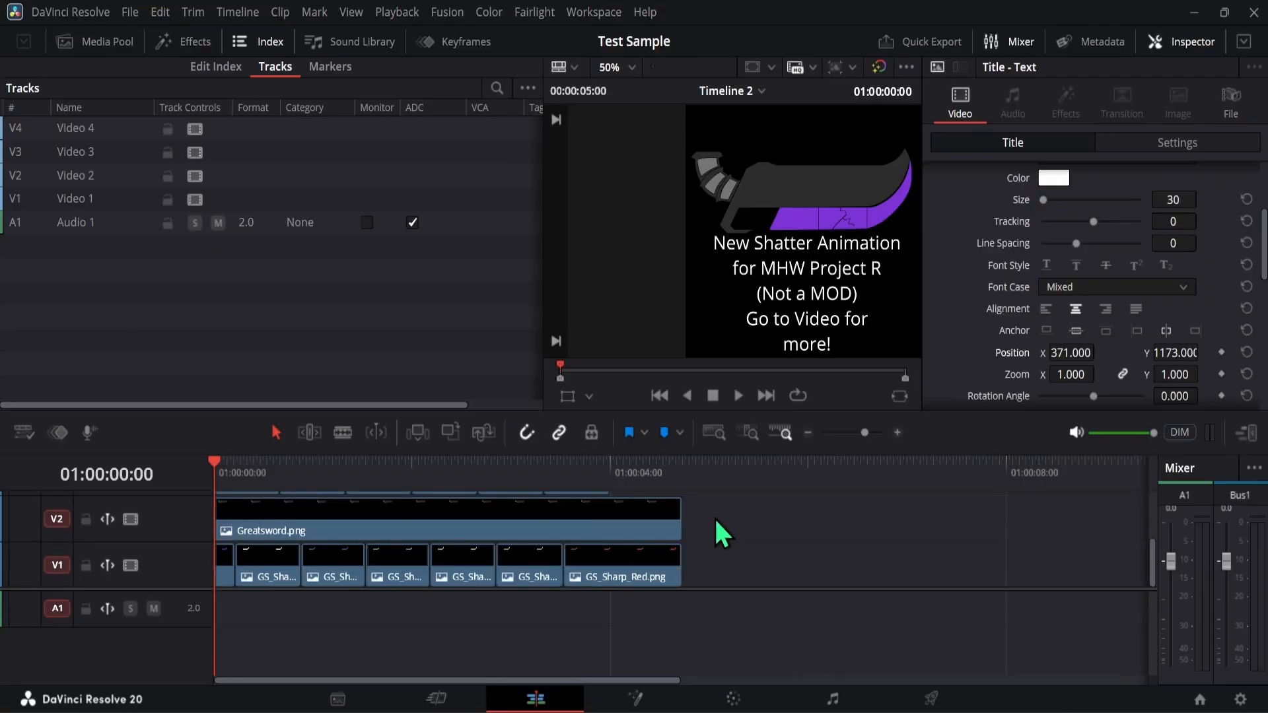
pyautogui.click(807, 433)
pyautogui.scroll(2, 462, 528)
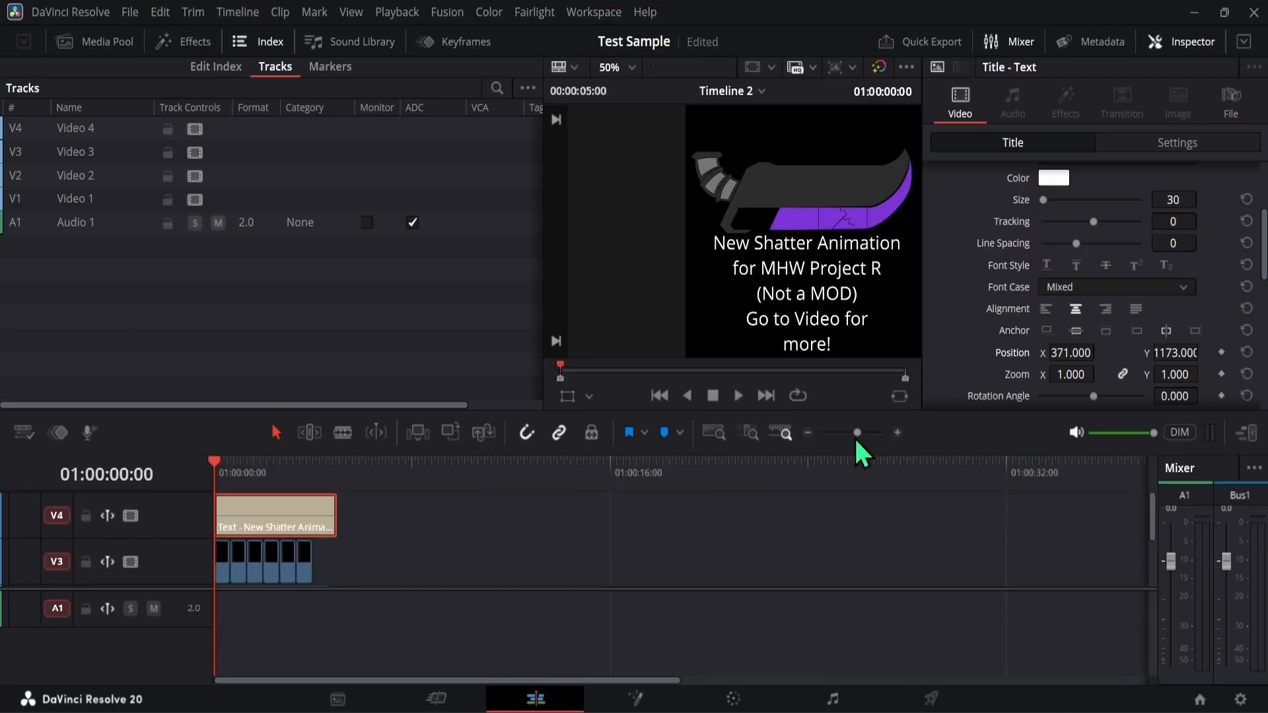
pyautogui.click(897, 433)
pyautogui.scroll(-2, 568, 526)
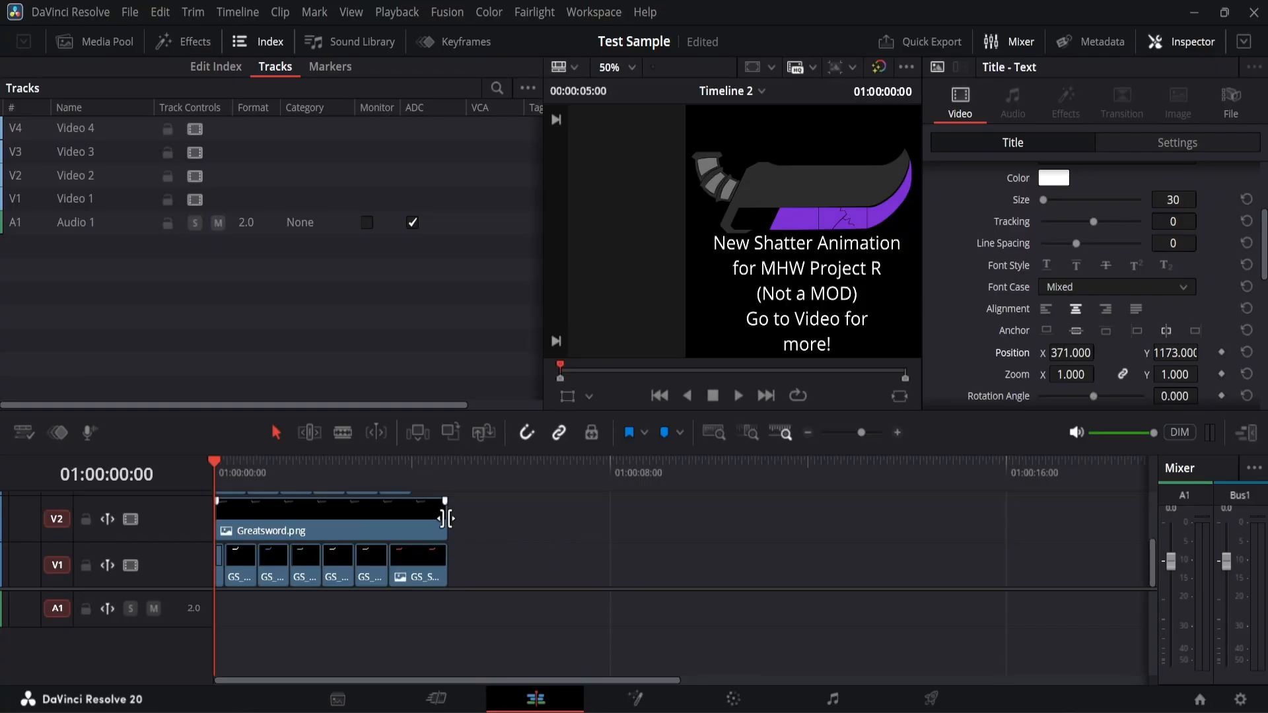
pyautogui.scroll(2, 448, 521)
pyautogui.moveTo(458, 522); pyautogui.dragTo(446, 522)
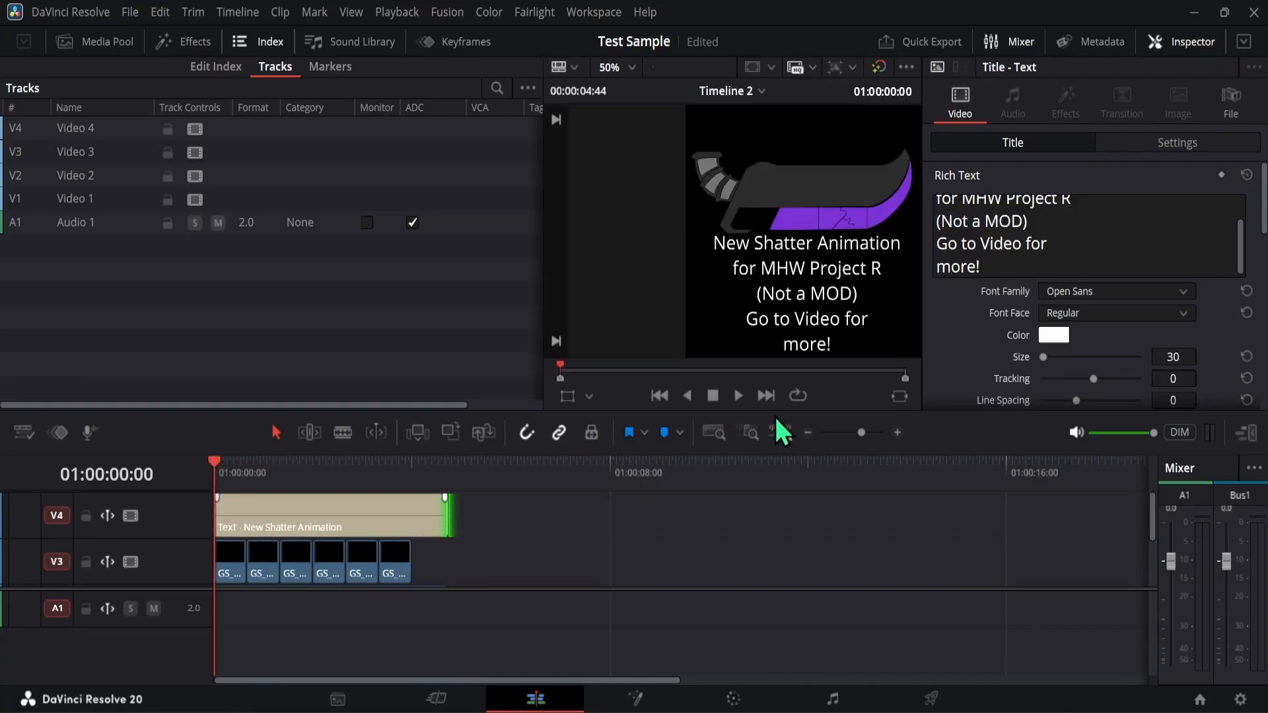
pyautogui.click(741, 399)
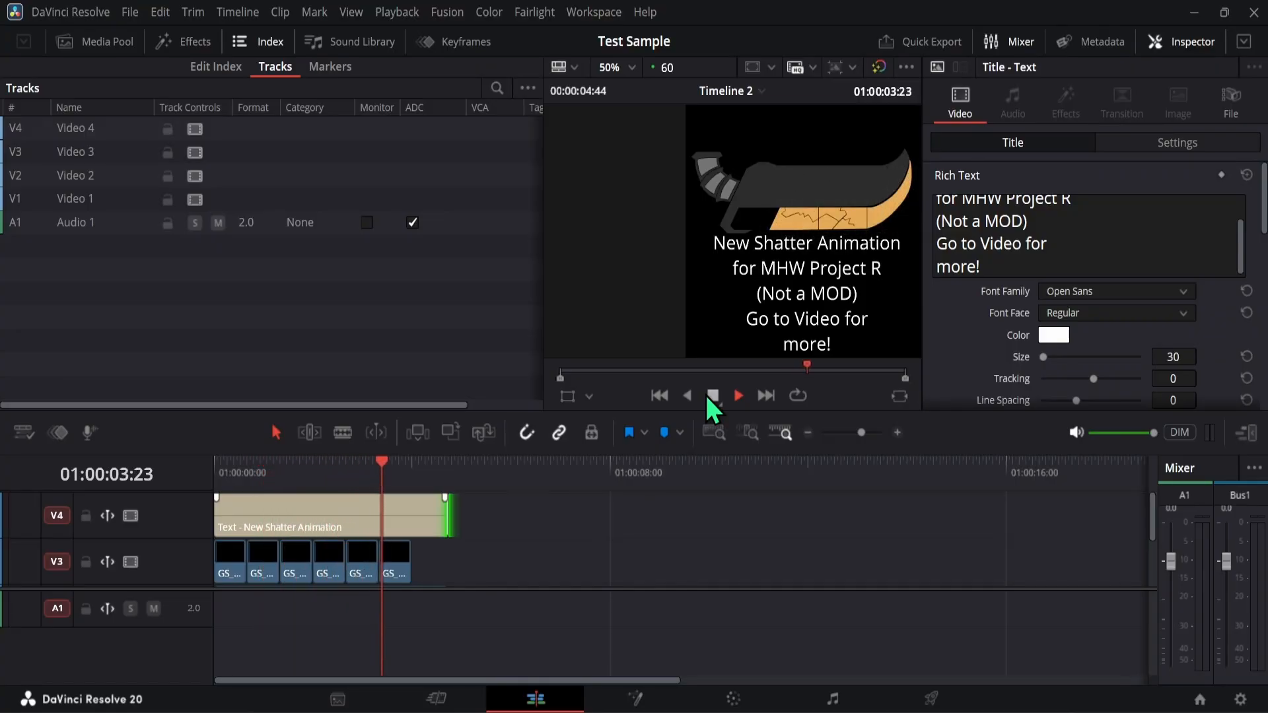
pyautogui.click(712, 395)
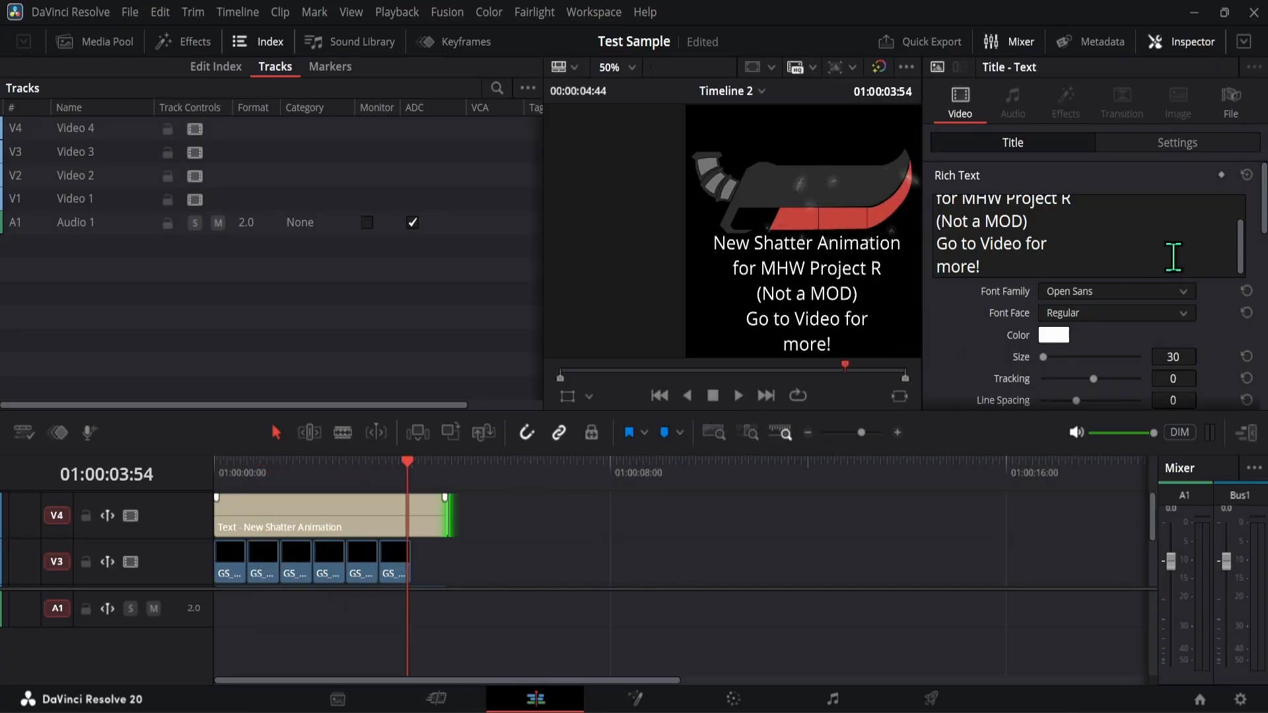
# - Set the title's font size to 25 and its Position Y to 1149.000
pyautogui.click(1173, 356)
pyautogui.write('25')
pyautogui.press('Return')
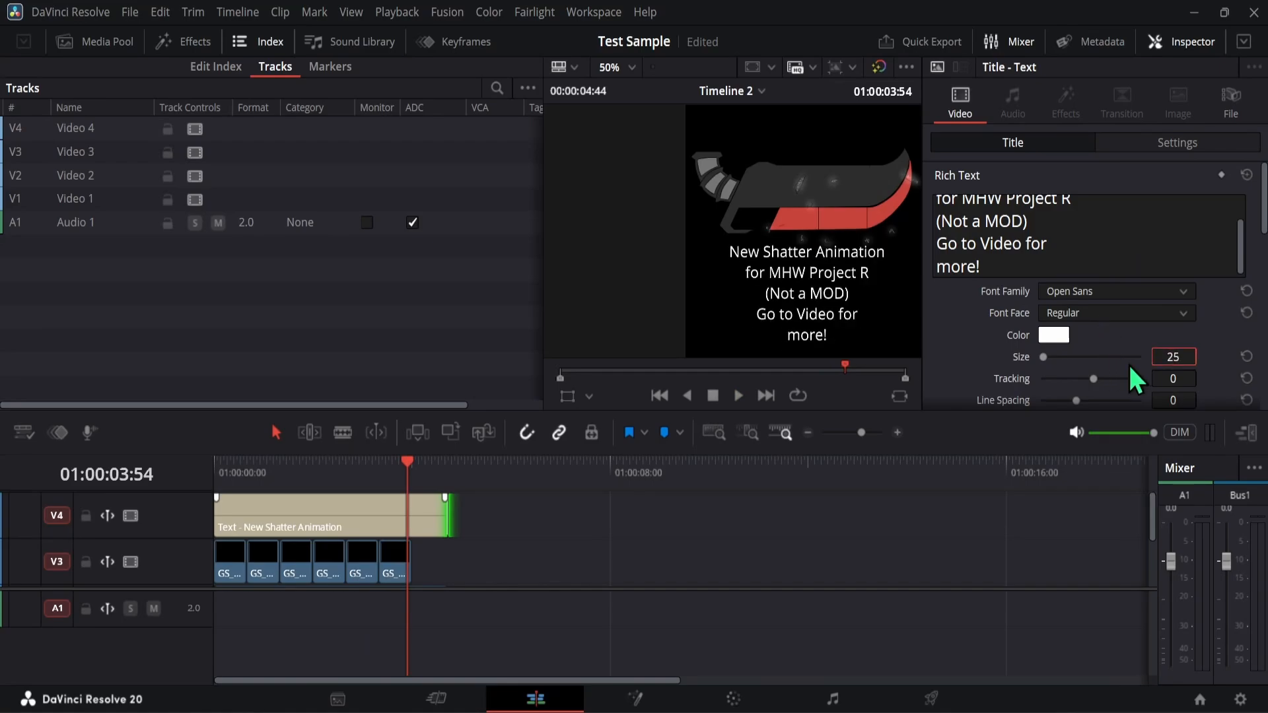
pyautogui.scroll(-5, 999, 368)
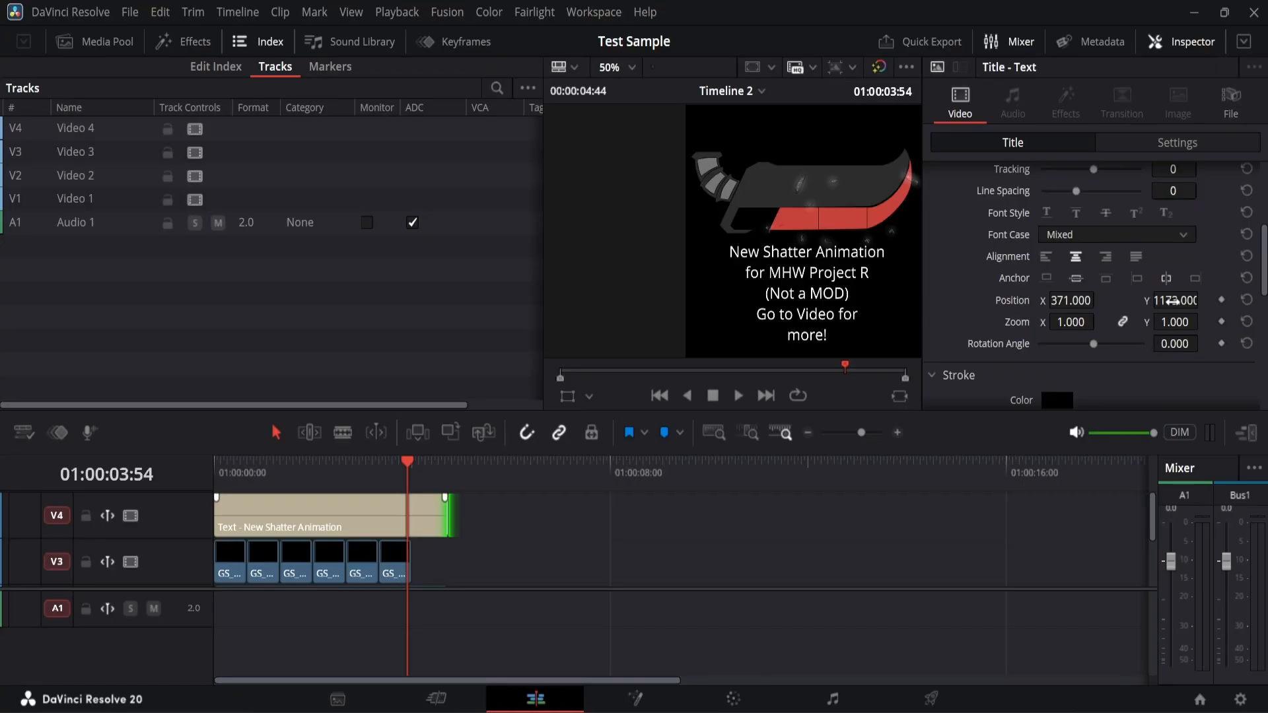
pyautogui.moveTo(1173, 302)
pyautogui.mouseDown()
pyautogui.moveTo(1185, 302)
pyautogui.moveTo(1158, 302)
pyautogui.mouseUp()
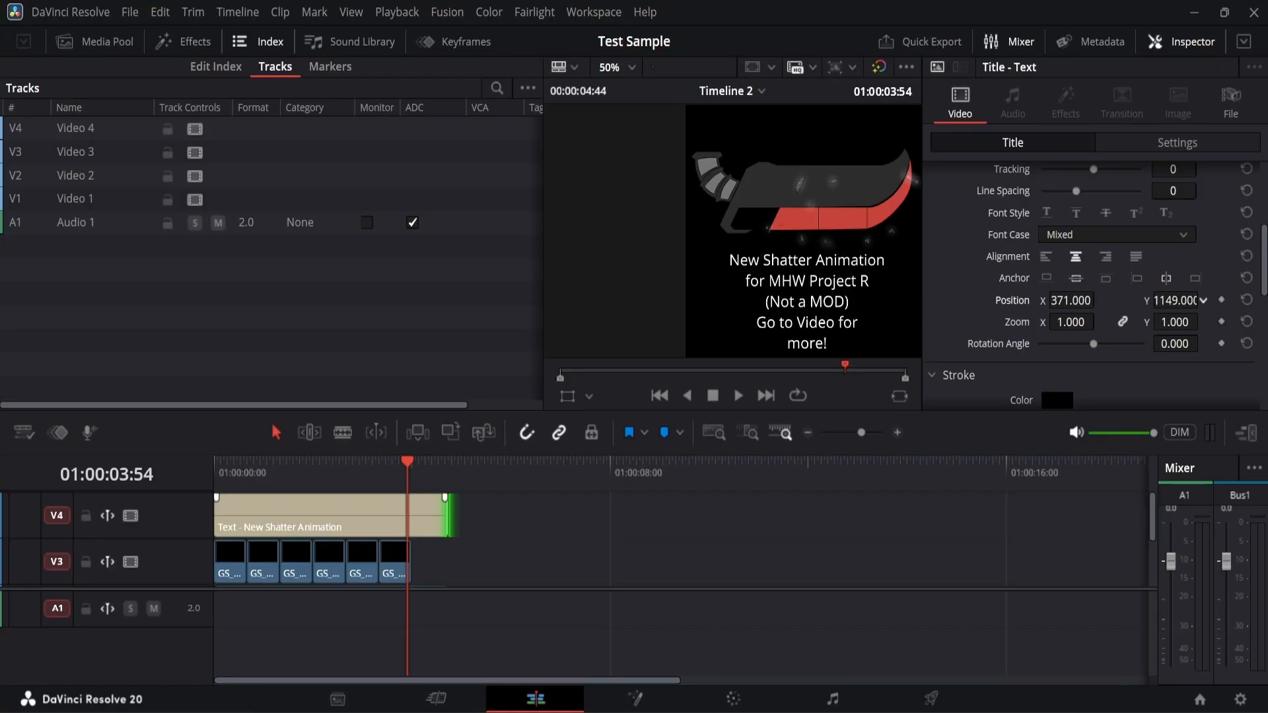
# - Play Timeline 2 from the start to review the resized title, and save the project
pyautogui.click(291, 468)
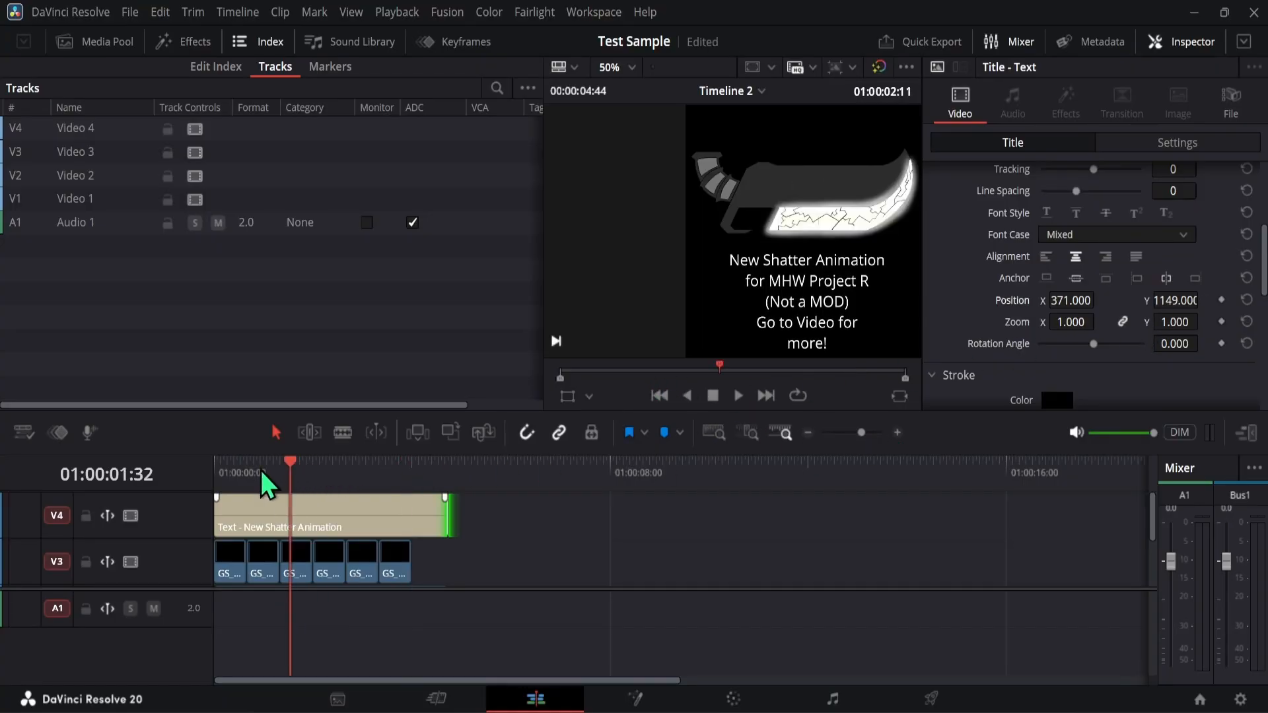
pyautogui.press('Home')
pyautogui.click(734, 398)
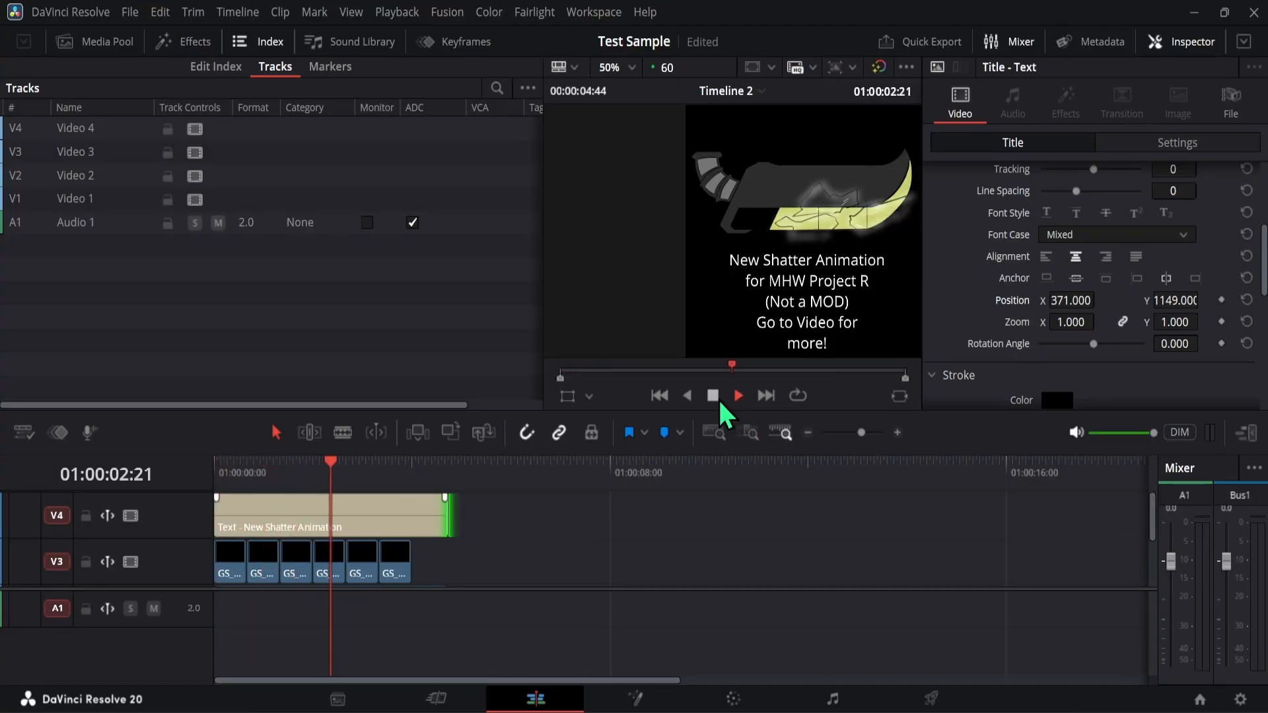
pyautogui.click(718, 397)
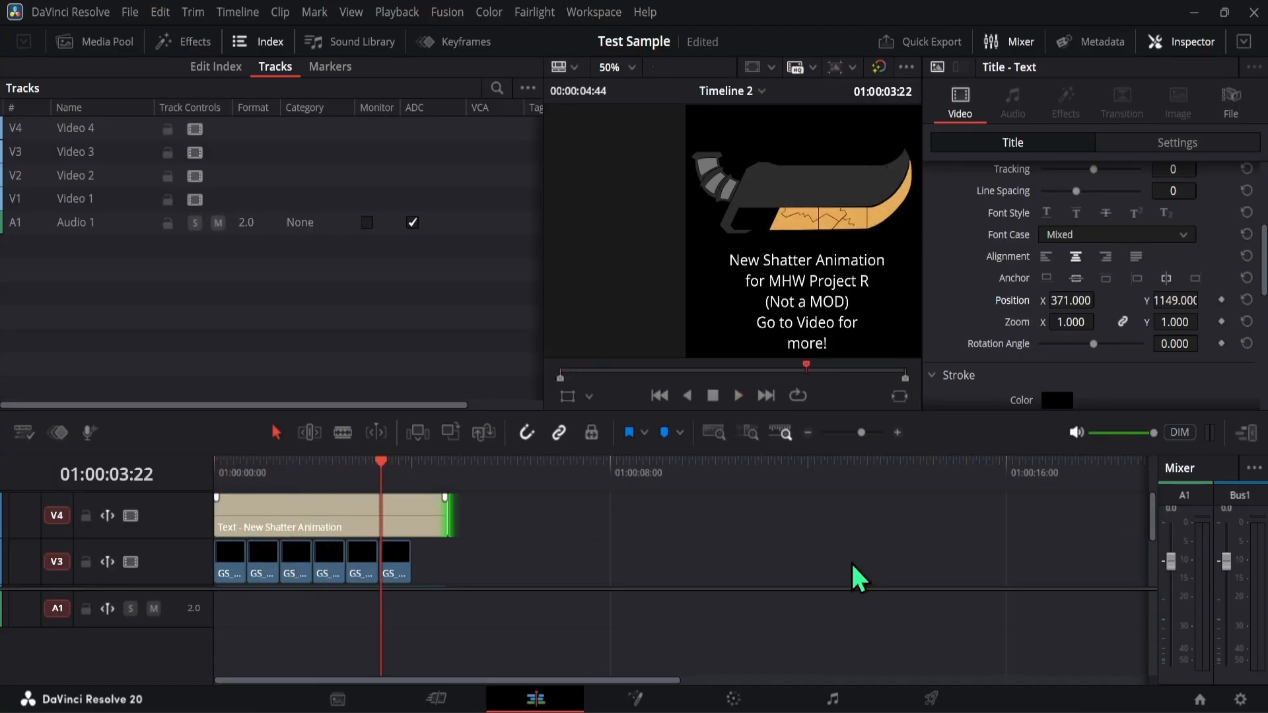
pyautogui.hotkey('ctrl', 's')
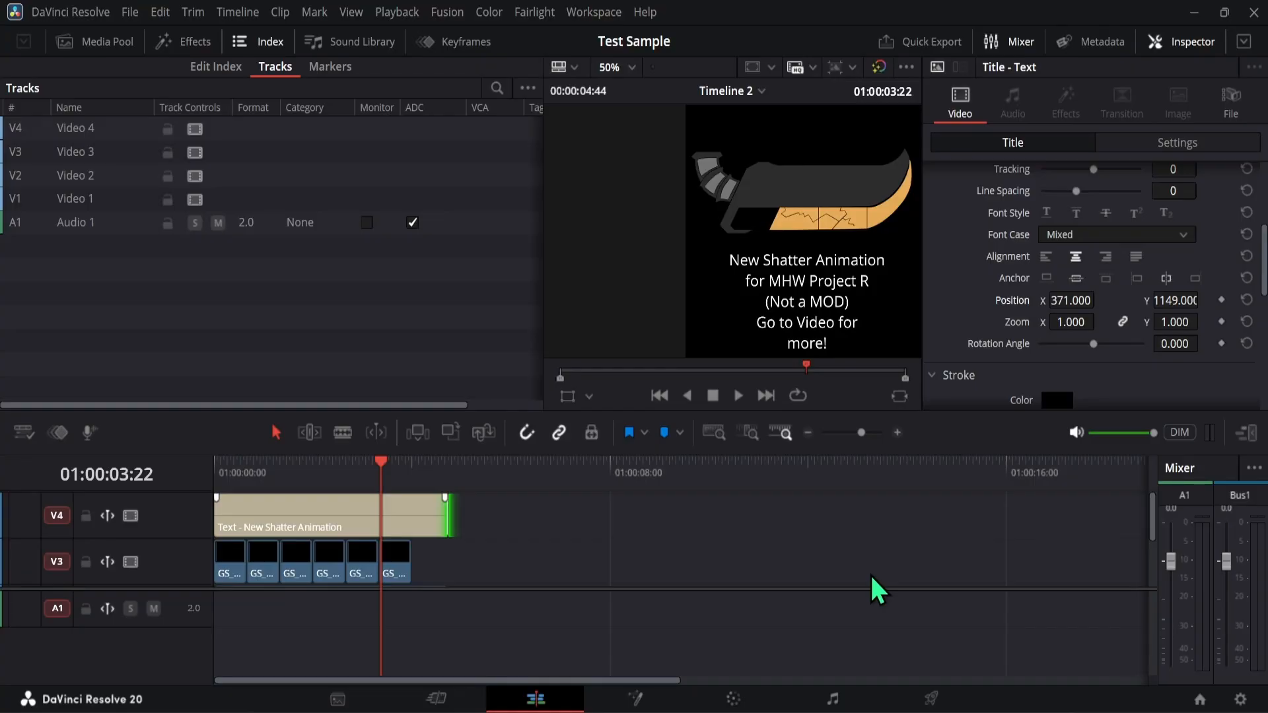